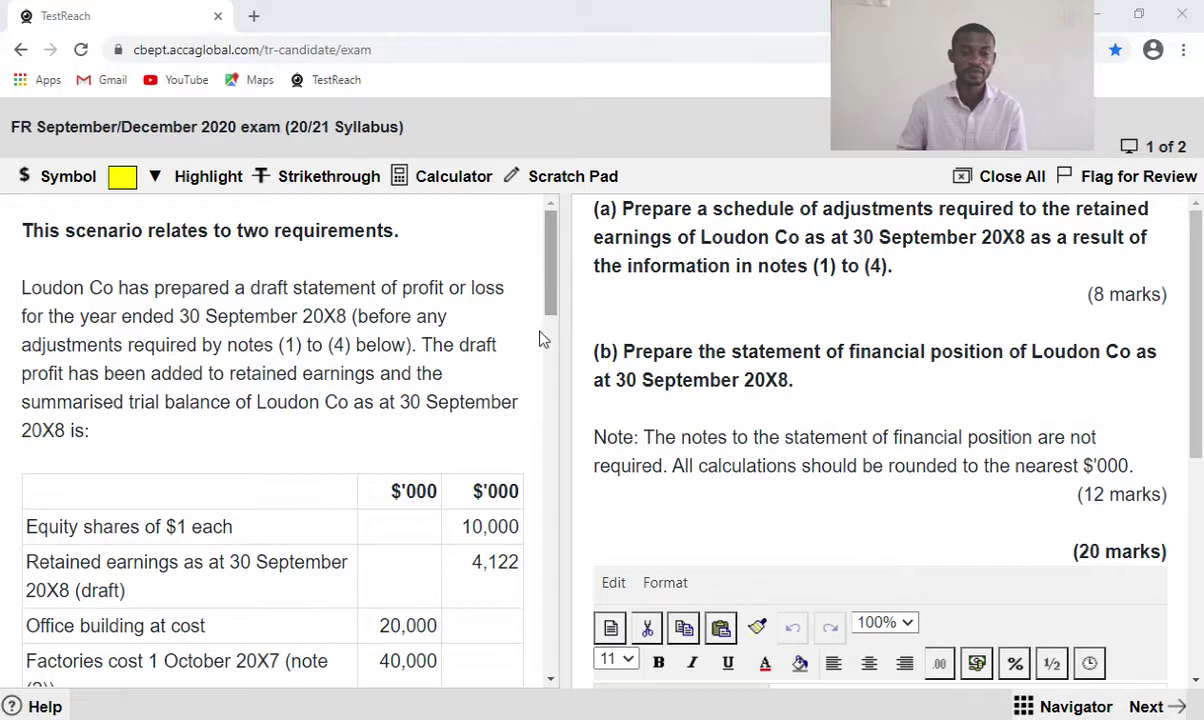
Scroll the question to the Loan note and the answer panel to the empty spreadsheet grid.
scroll(540, 443, "down", 7)
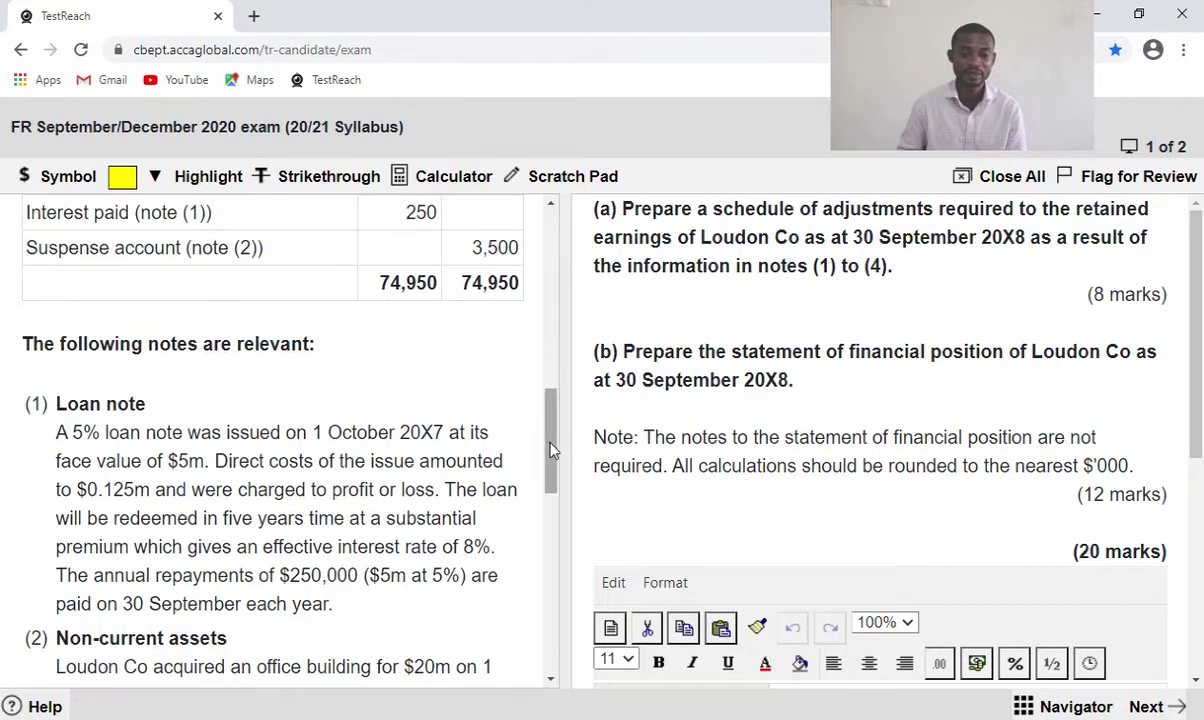
scroll(1200, 400, "down", 3)
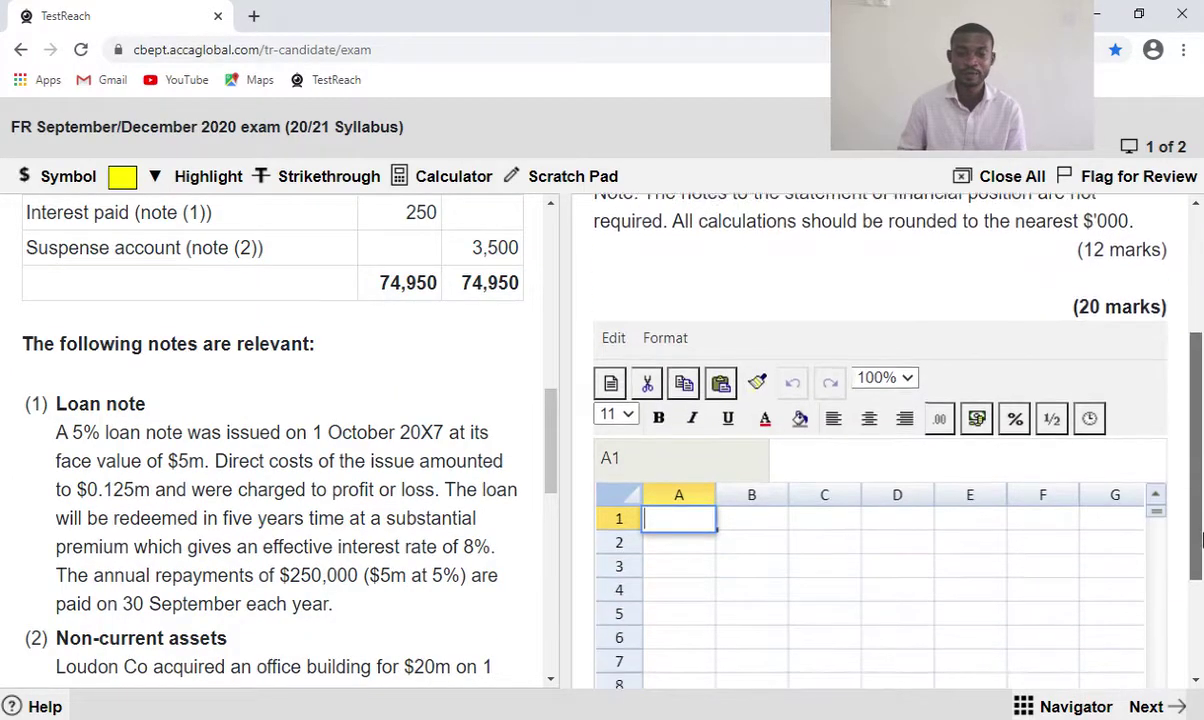
scroll(1200, 380, "up", 2)
scroll(1200, 365, "up", 1)
scroll(1200, 370, "down", 4)
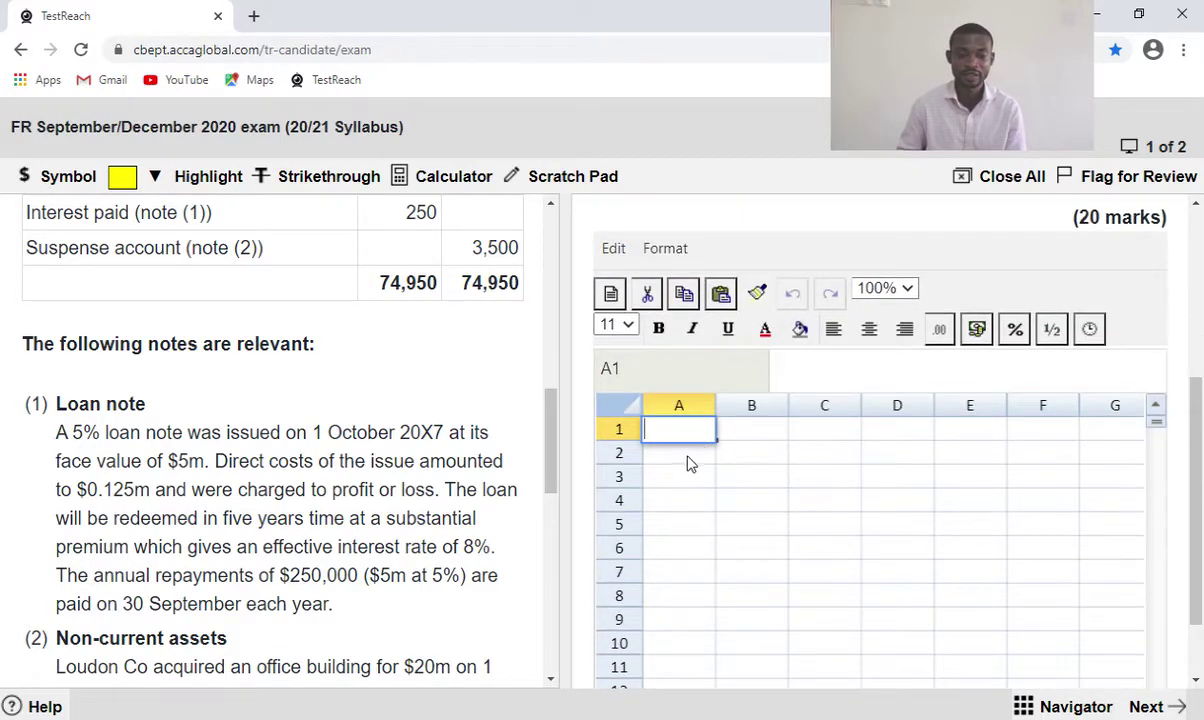
Type 'a) Schedule of Adjustments to Retained Earnings for the year' into cell A1.
left_click(735, 432)
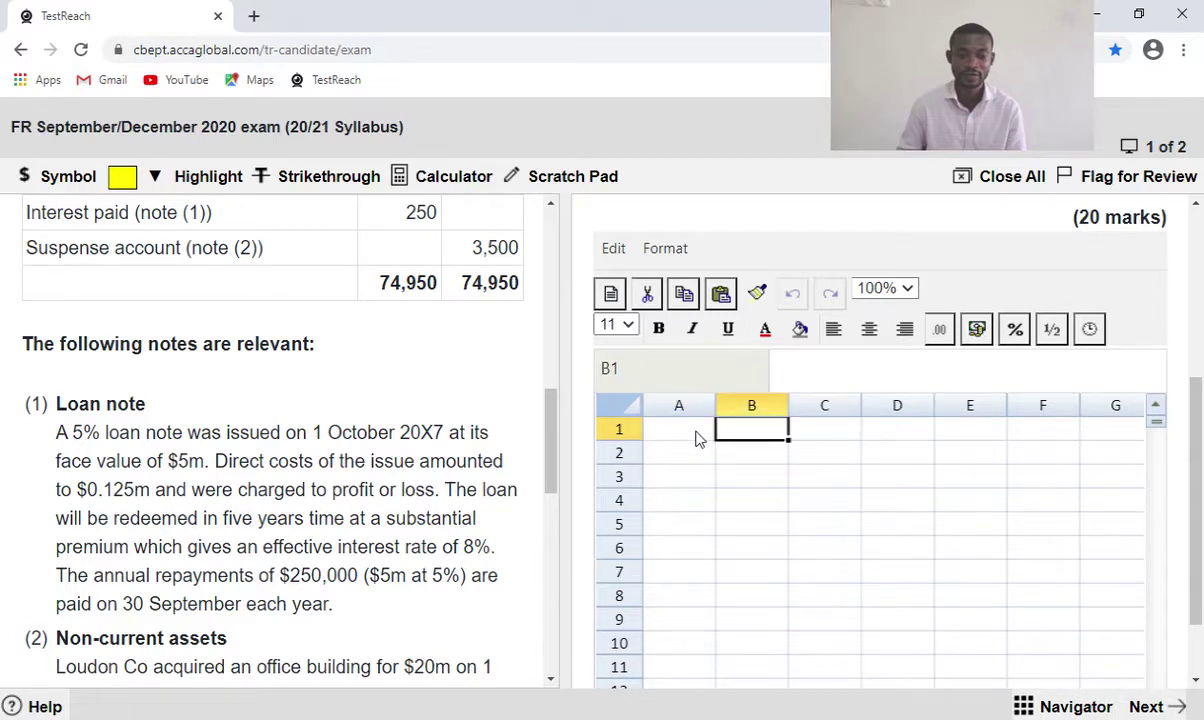
left_click(697, 436)
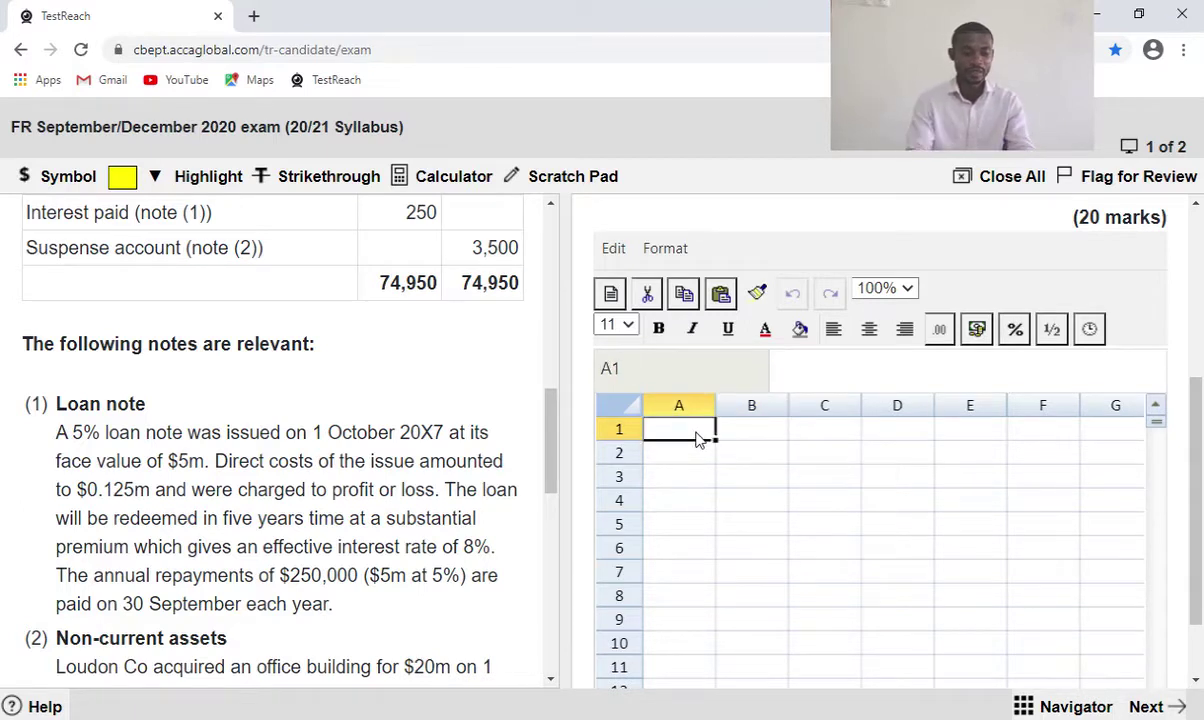
type("a")
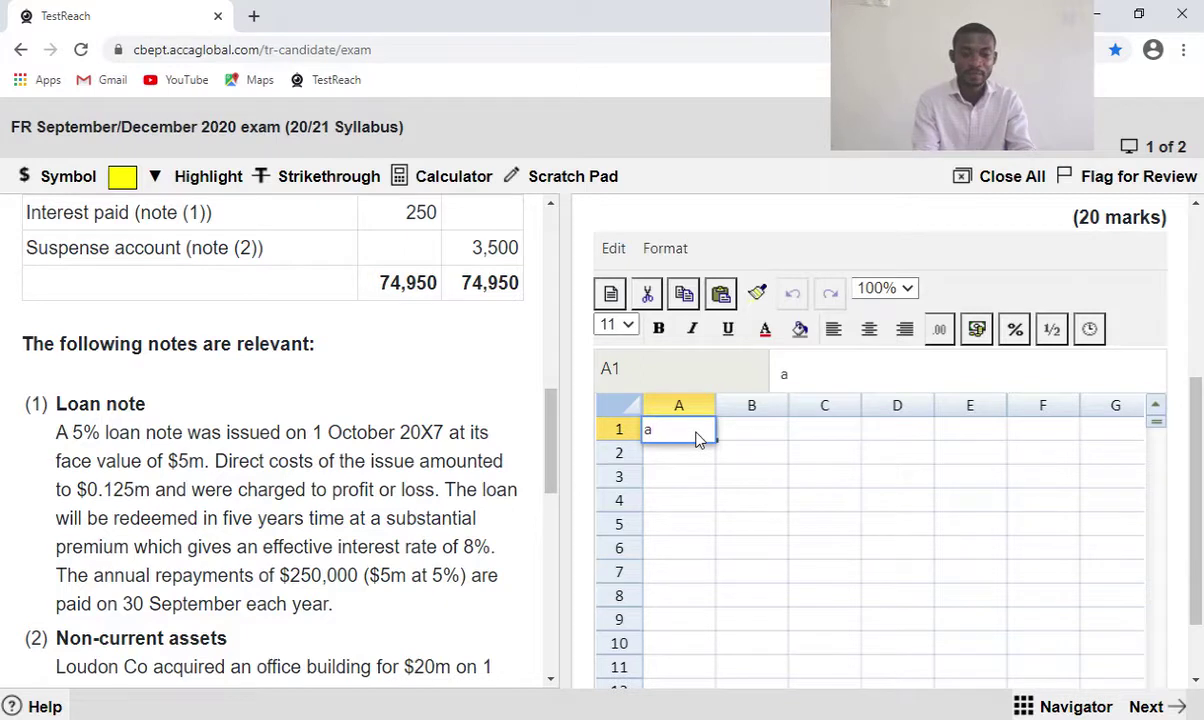
type(")")
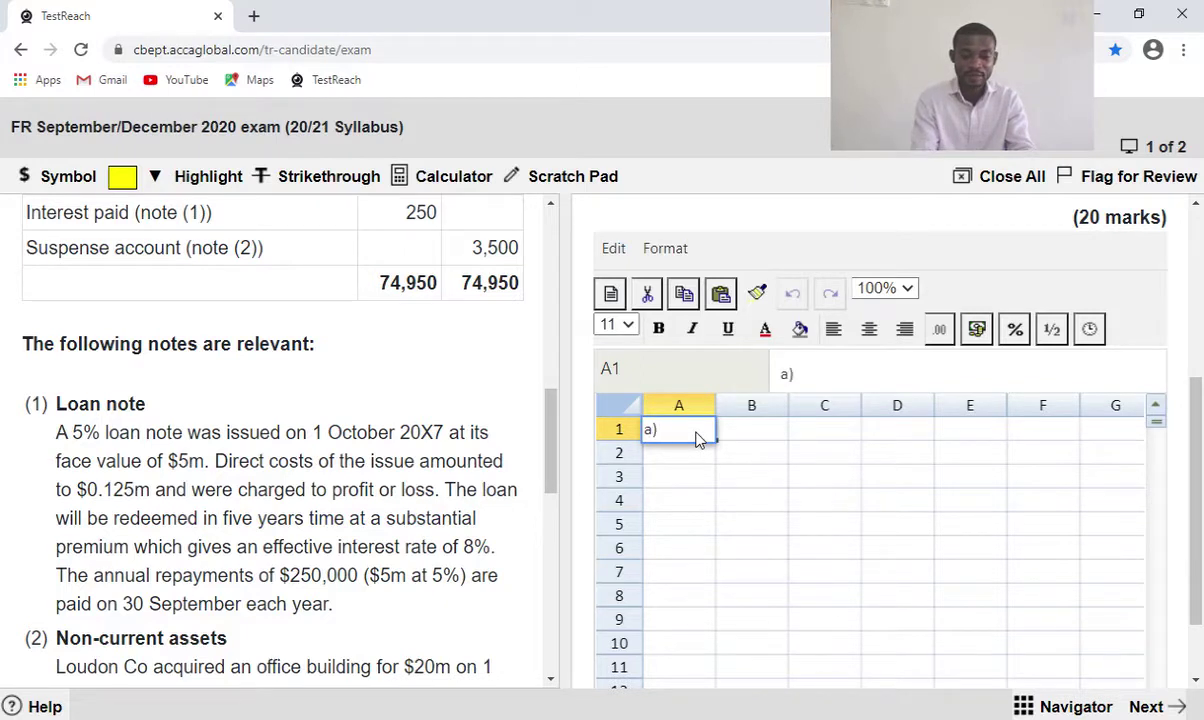
type(" Sc")
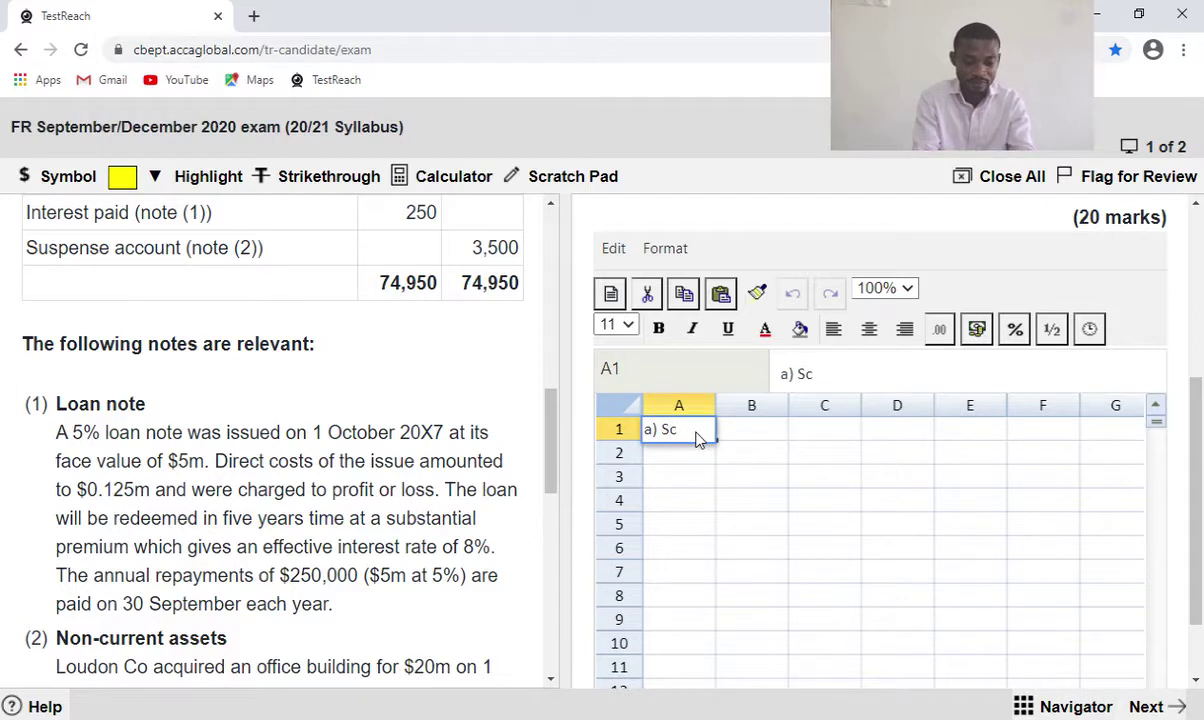
type("hedule")
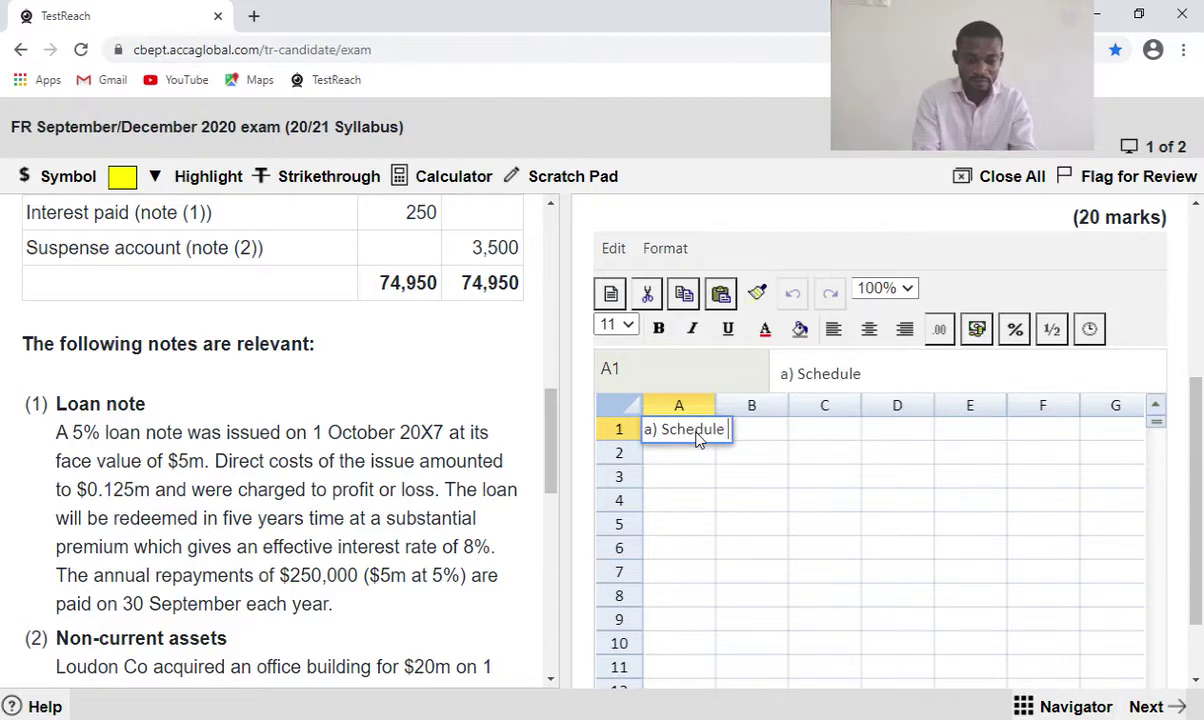
type(" of Ad")
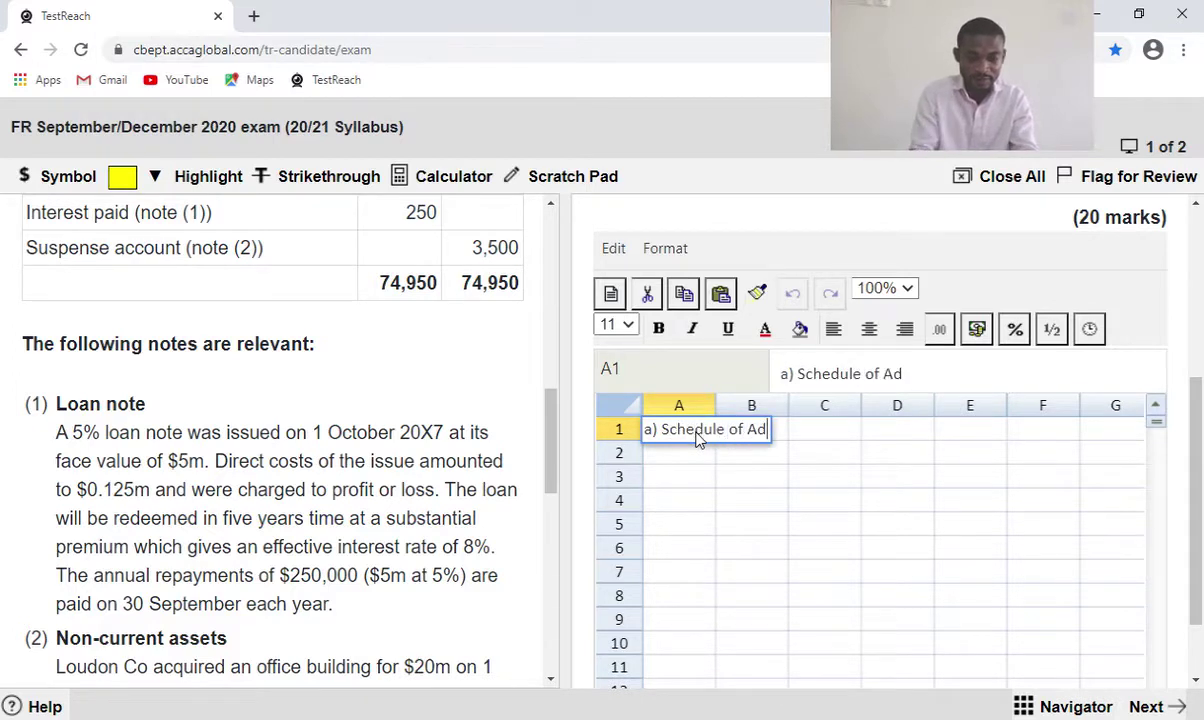
type("jus")
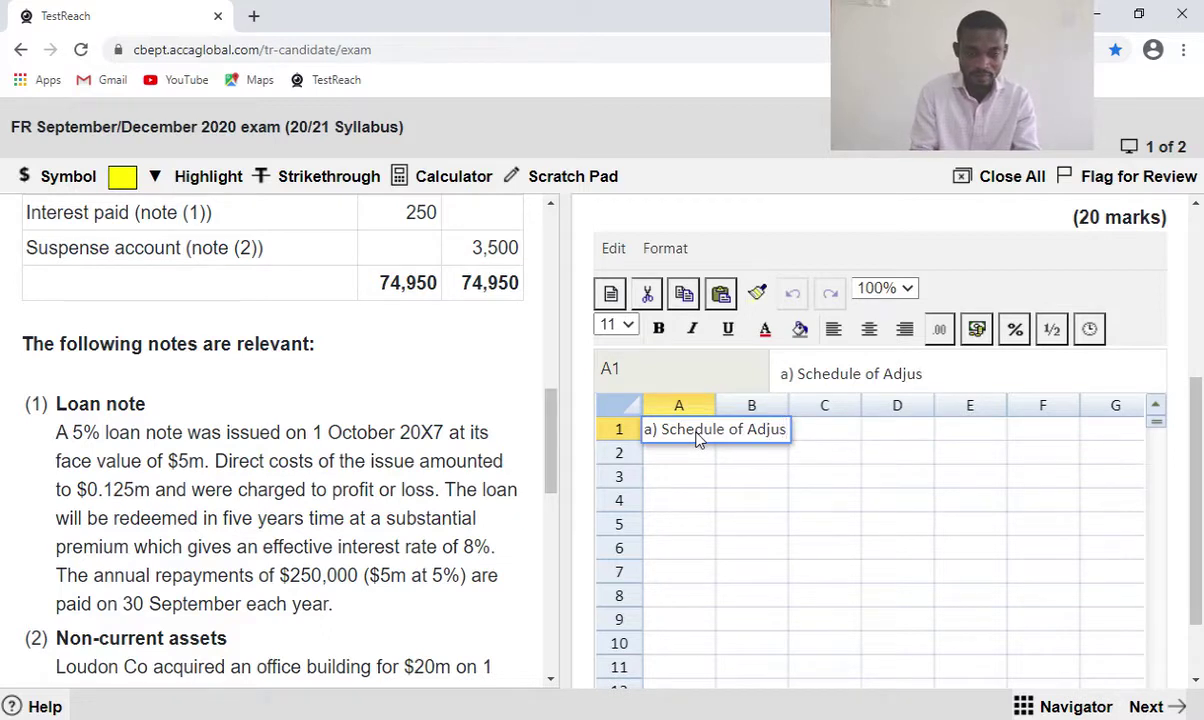
type("tments")
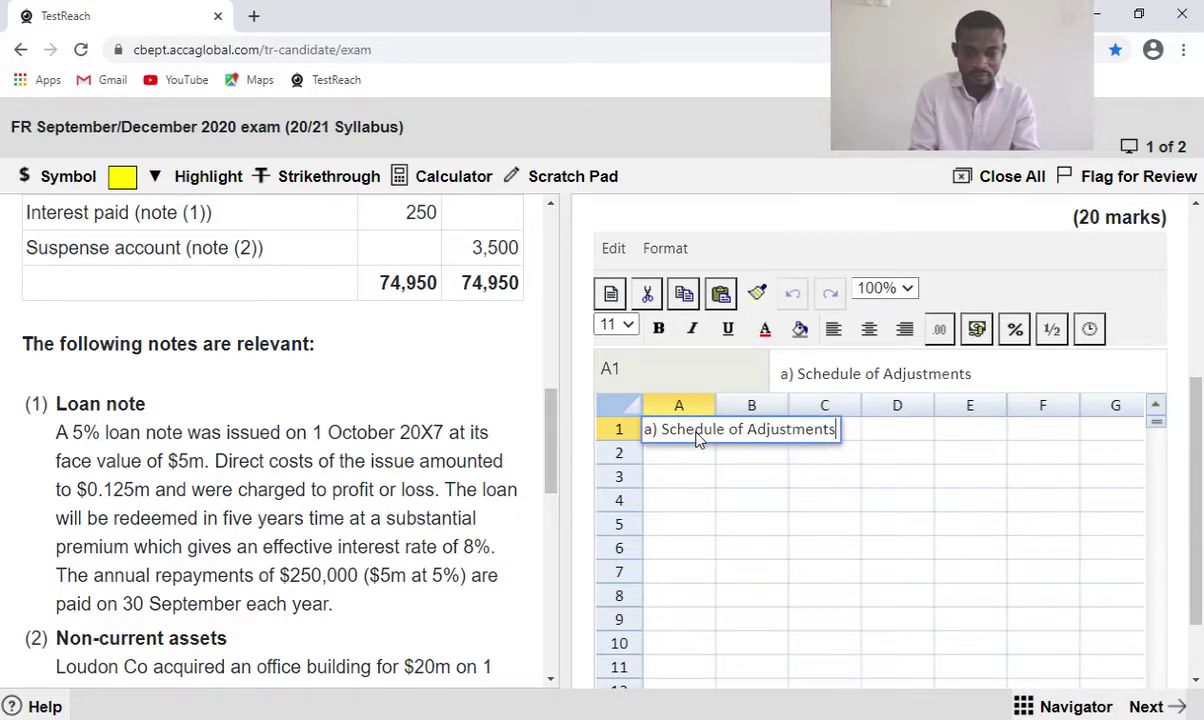
type(" to")
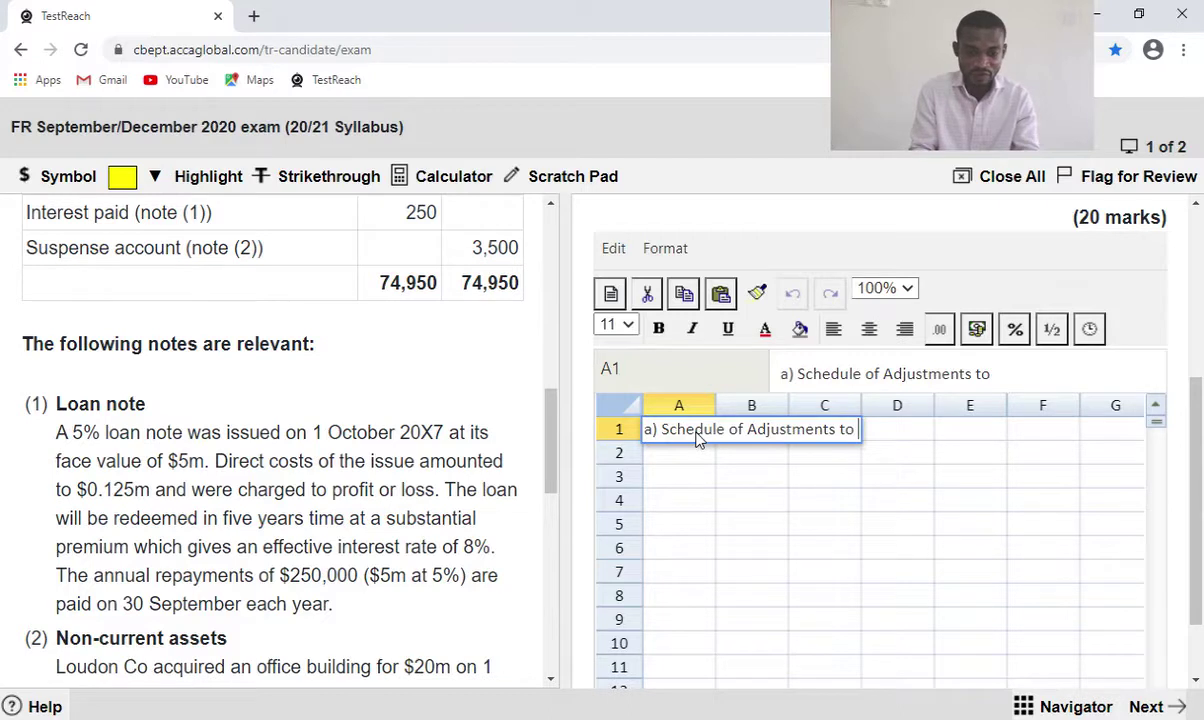
type(" Retaine")
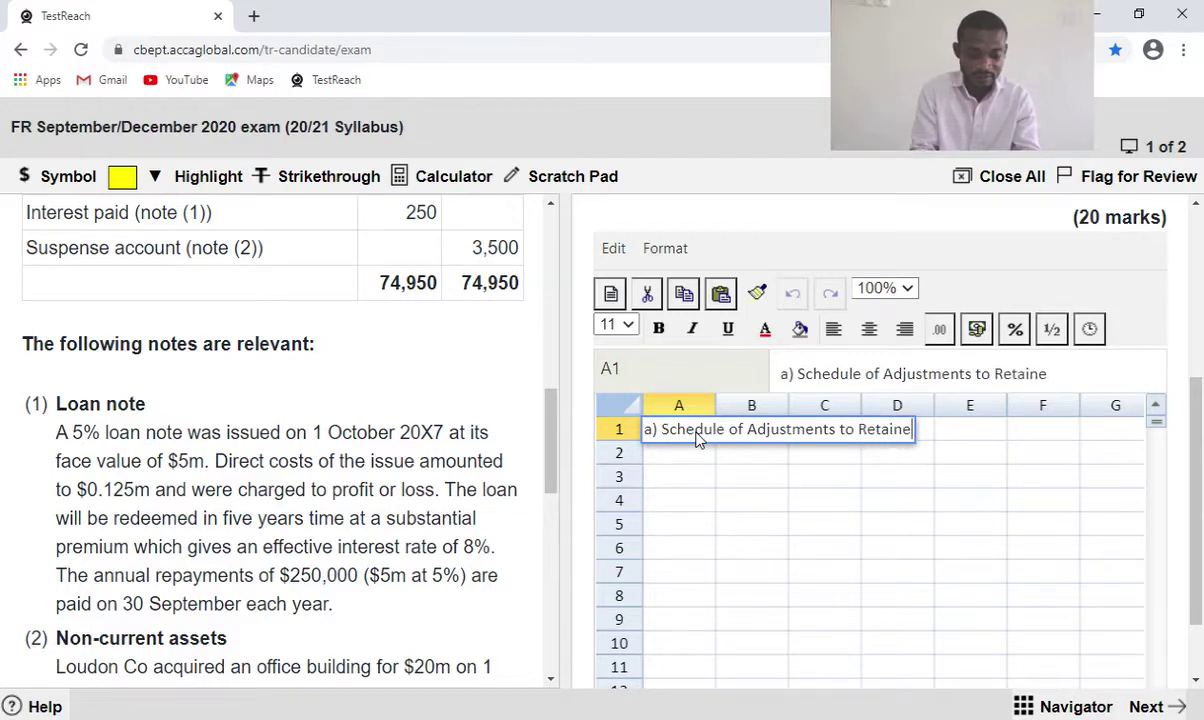
type("d E")
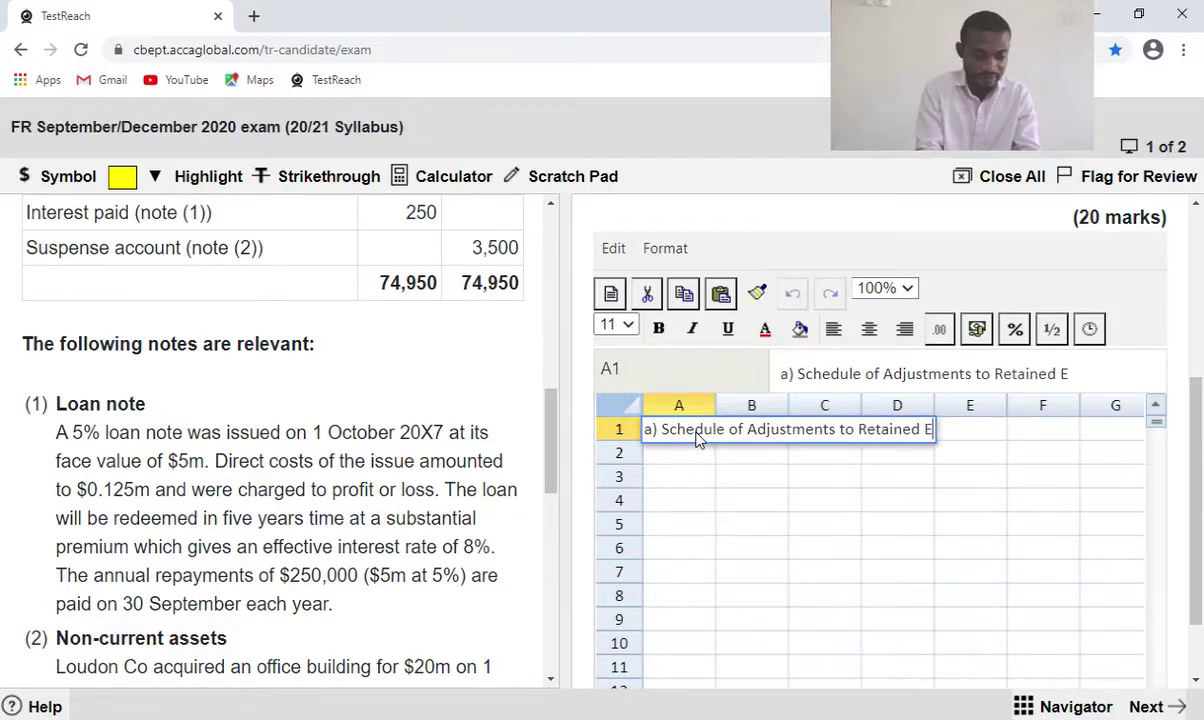
type("arni")
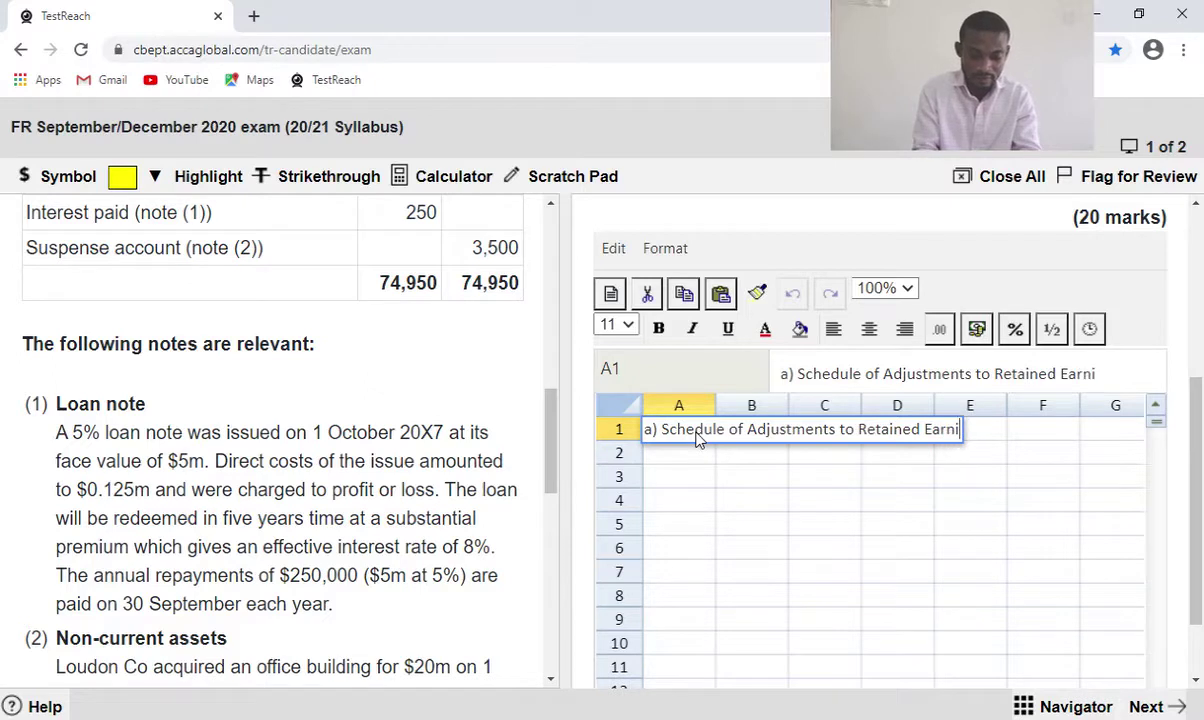
type("ngs f")
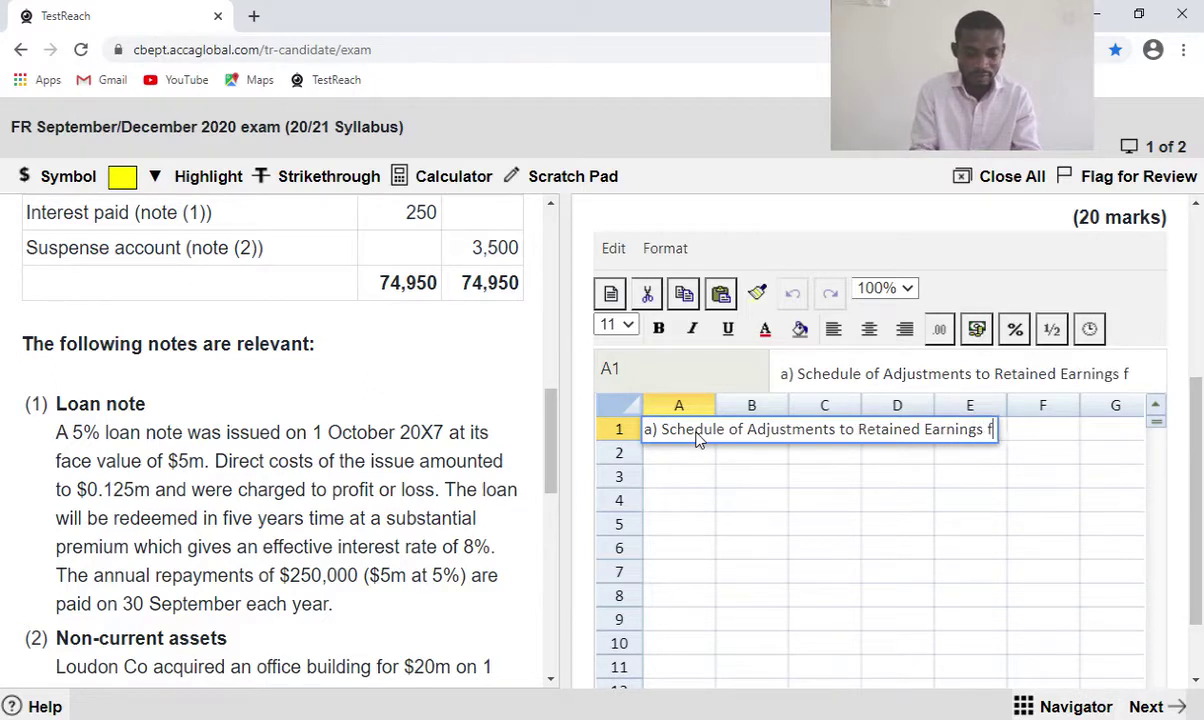
type("or the year")
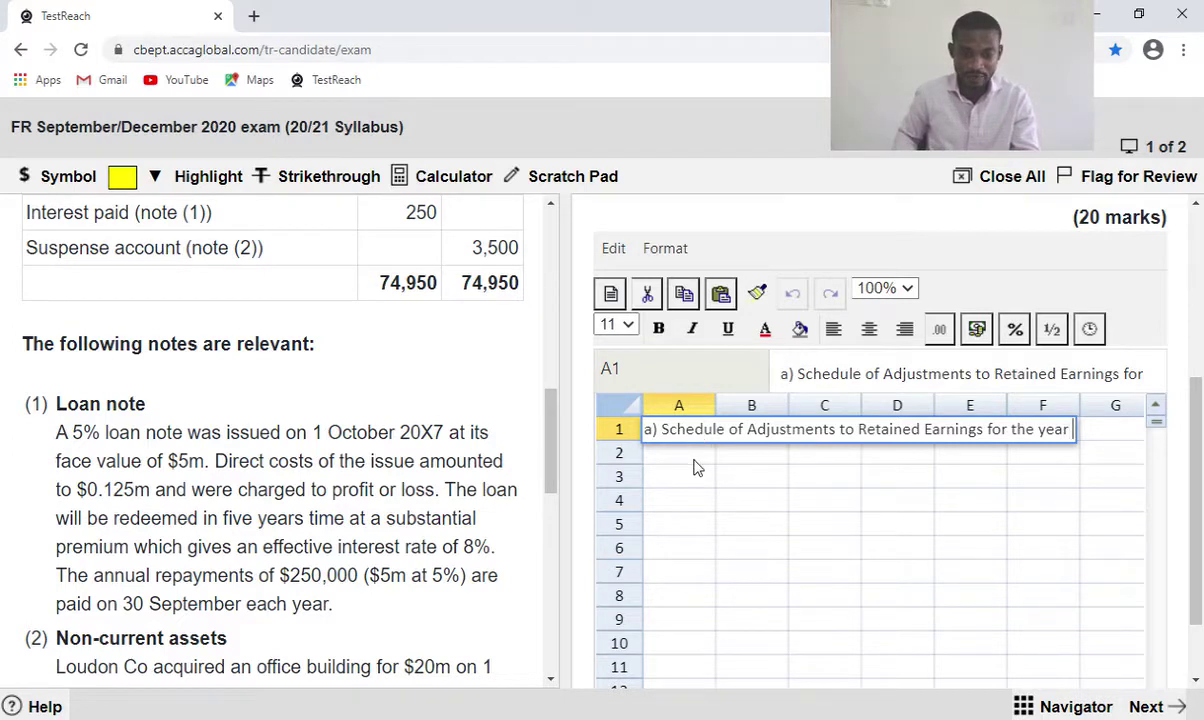
left_click(703, 461)
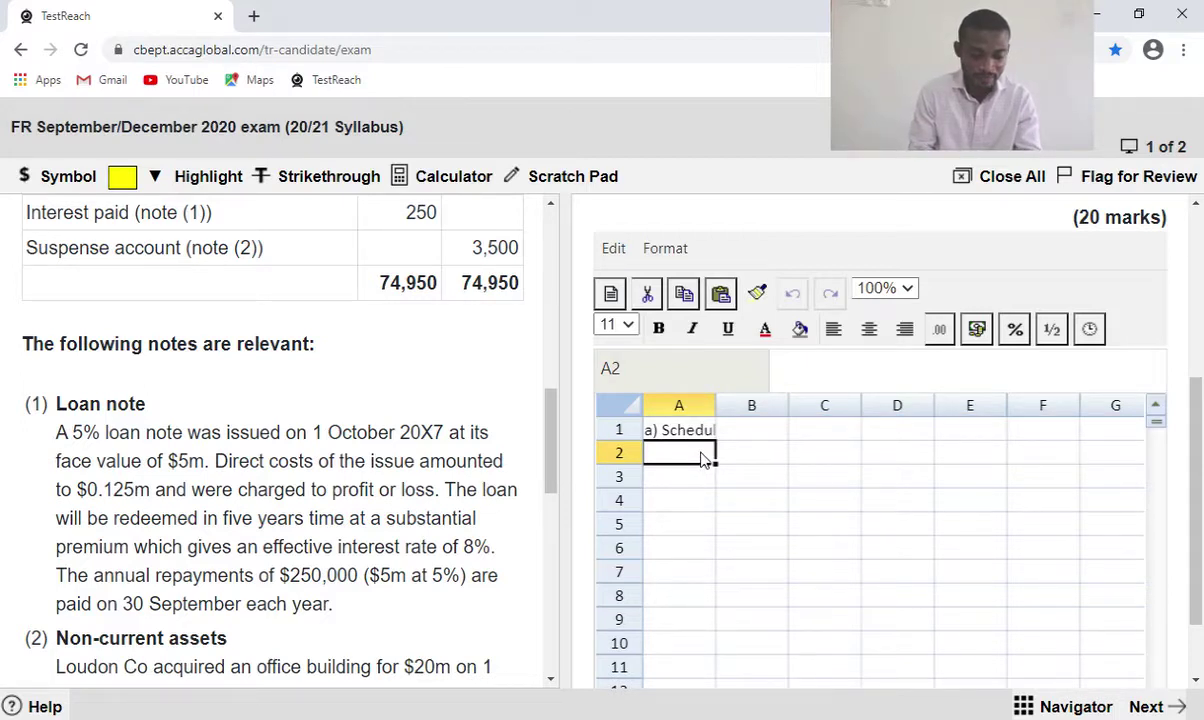
Enter 'ended 30 September 20X8' in cell A2 below the heading.
type("ended")
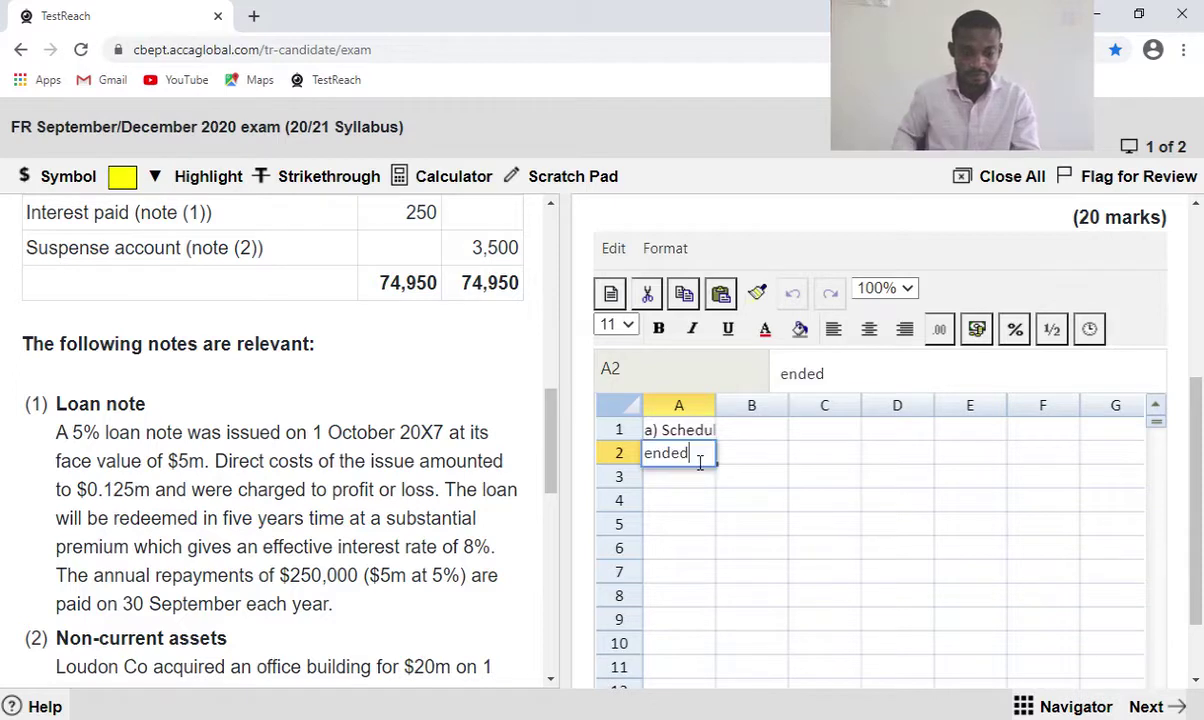
type(" 30 Se")
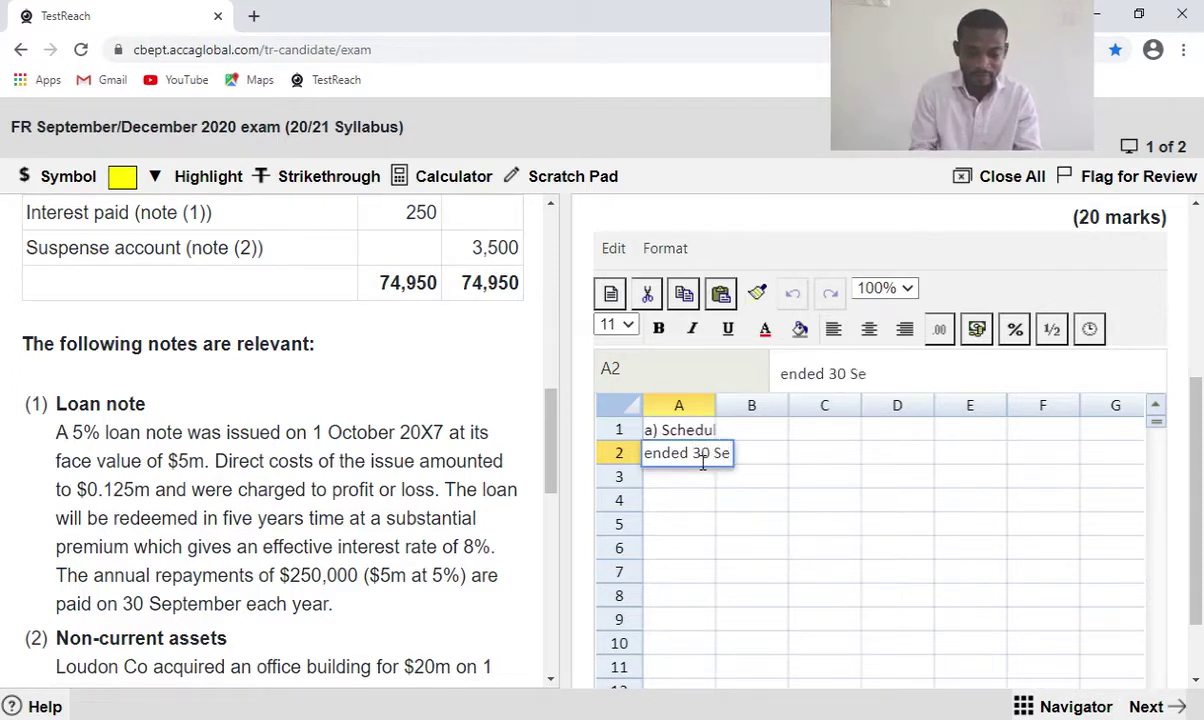
type("ptm")
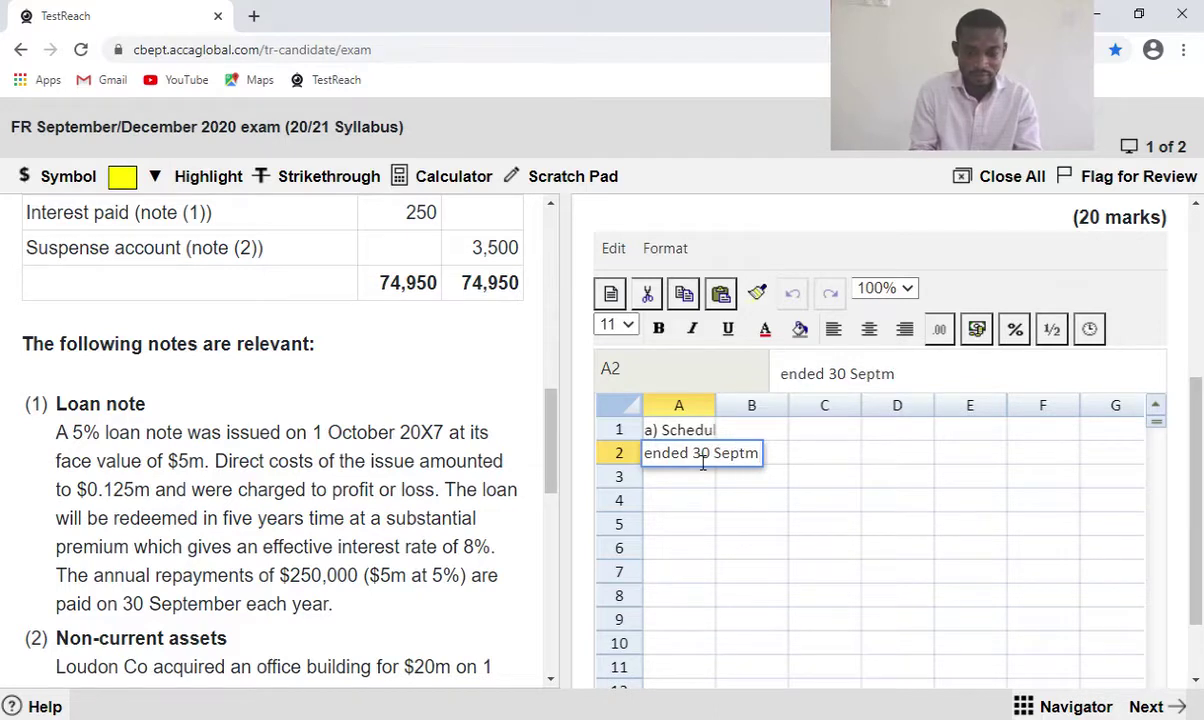
key("BackSpace")
type("ember")
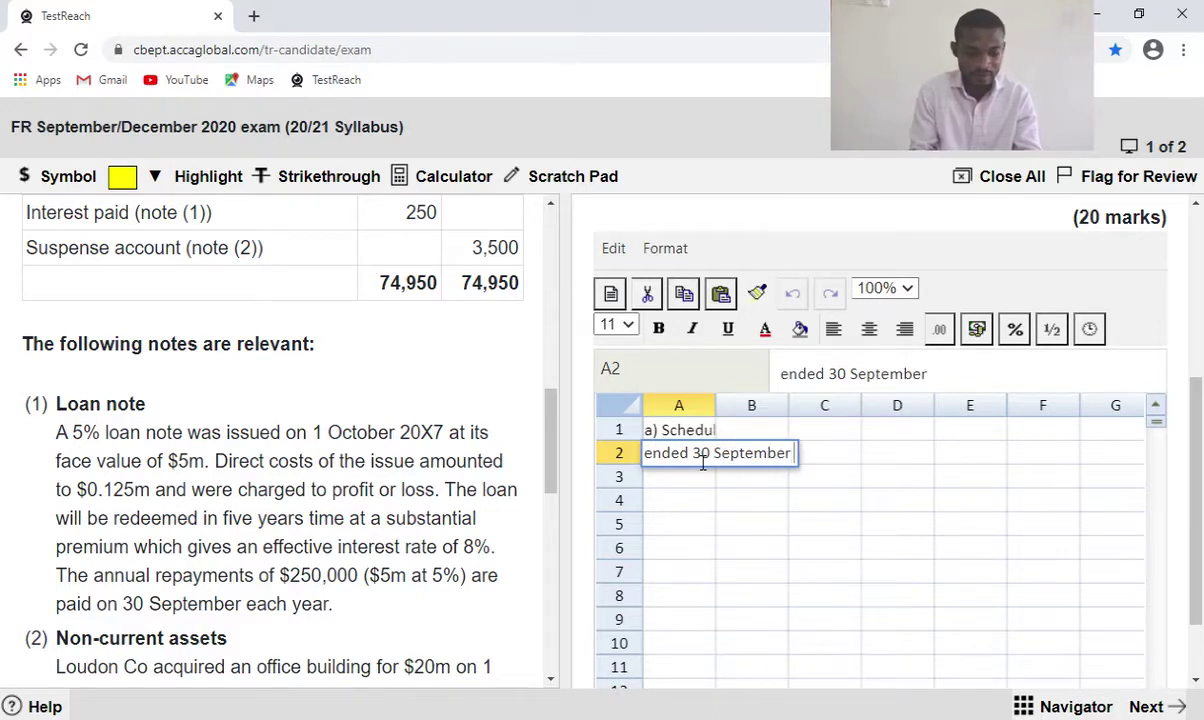
type(" 20X8")
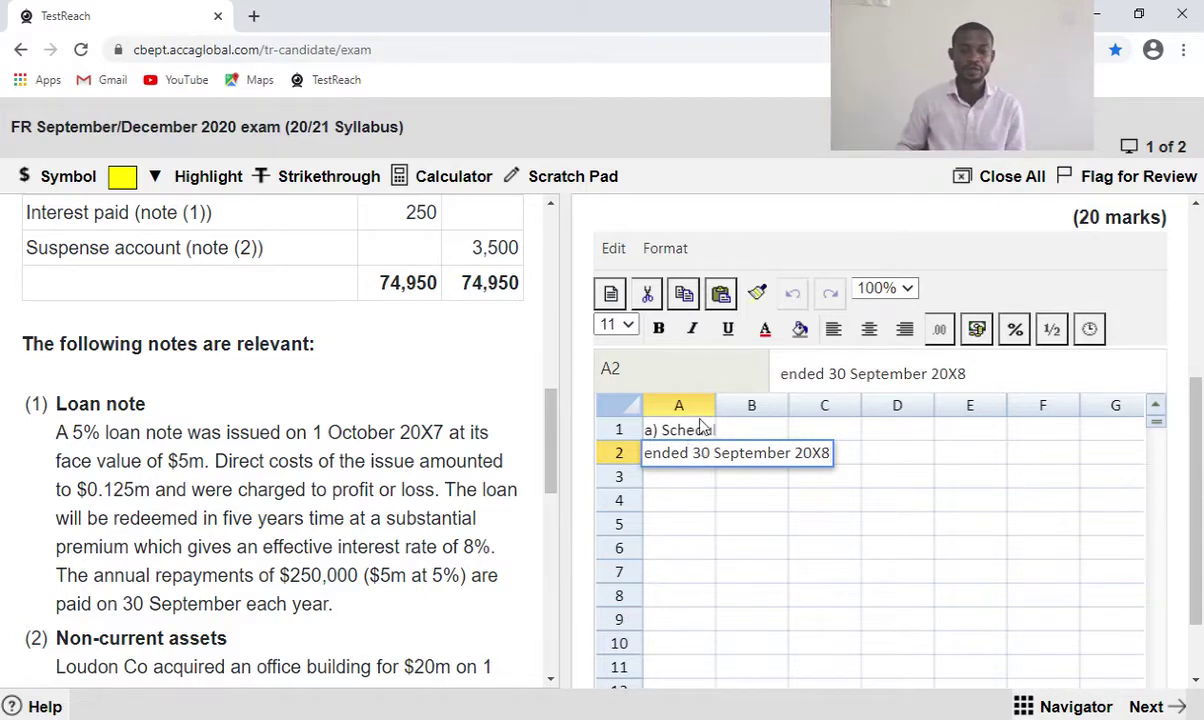
left_click(702, 431)
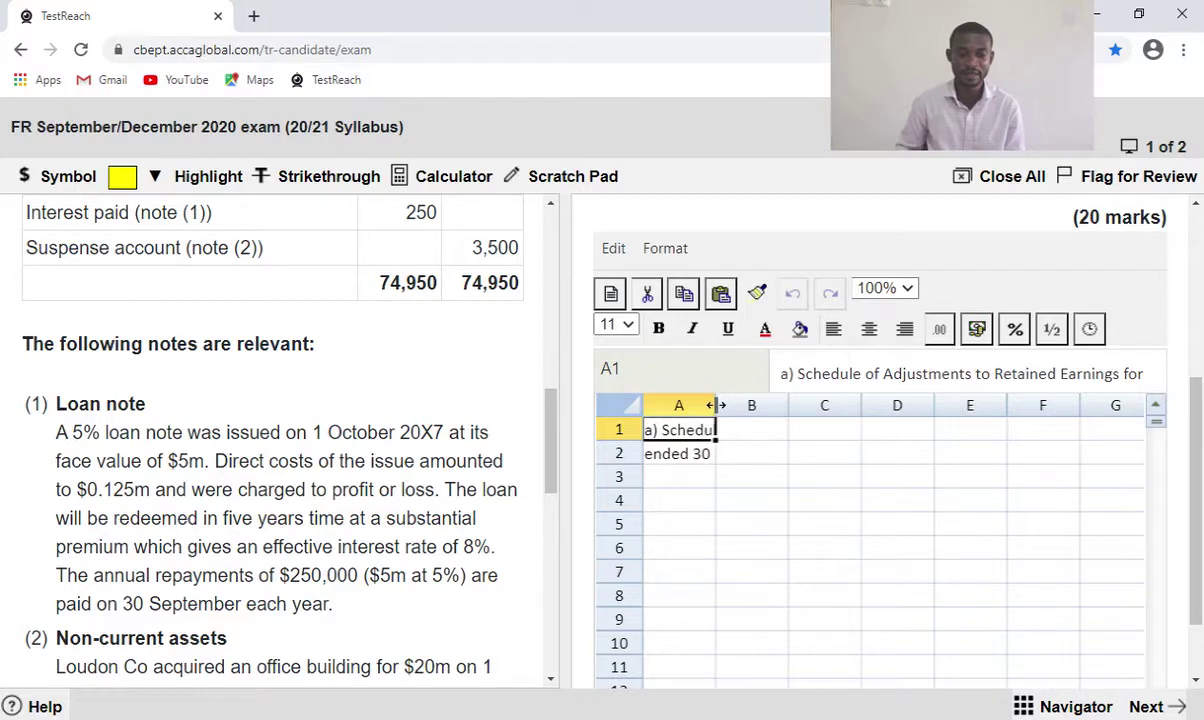
Widen column A to fit the full heading and centre the A1 heading text.
left_click_drag(716, 405, 1112, 408)
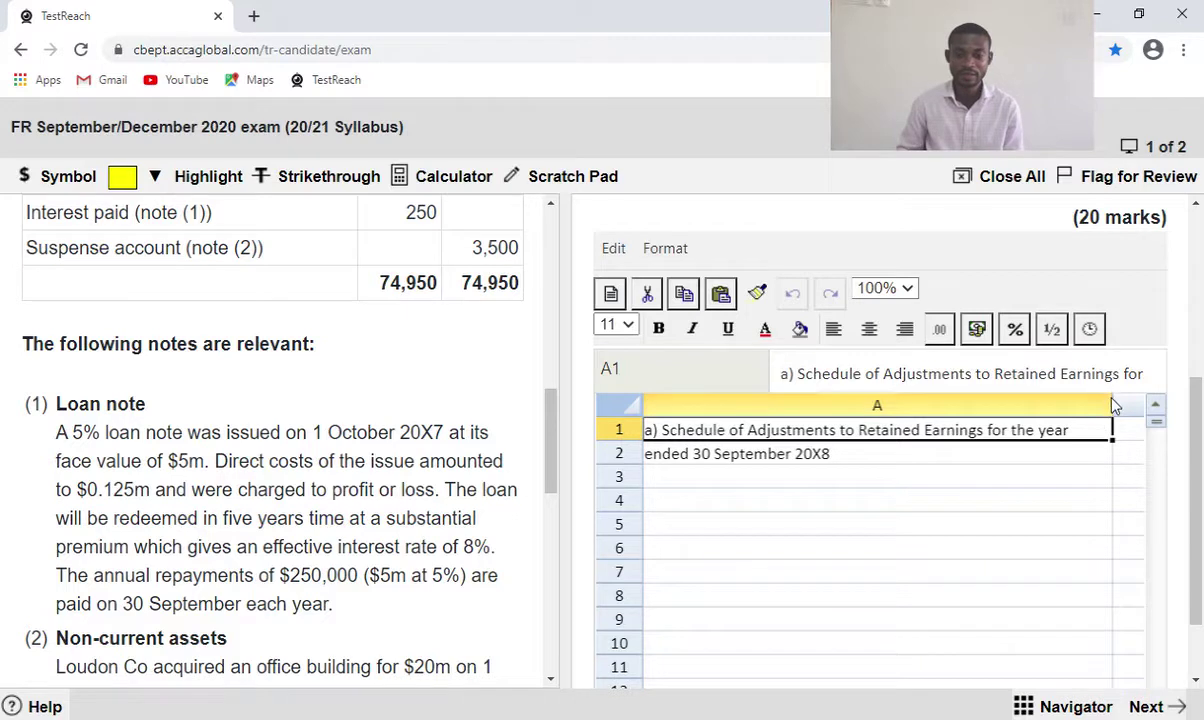
left_click_drag(1112, 405, 728, 417)
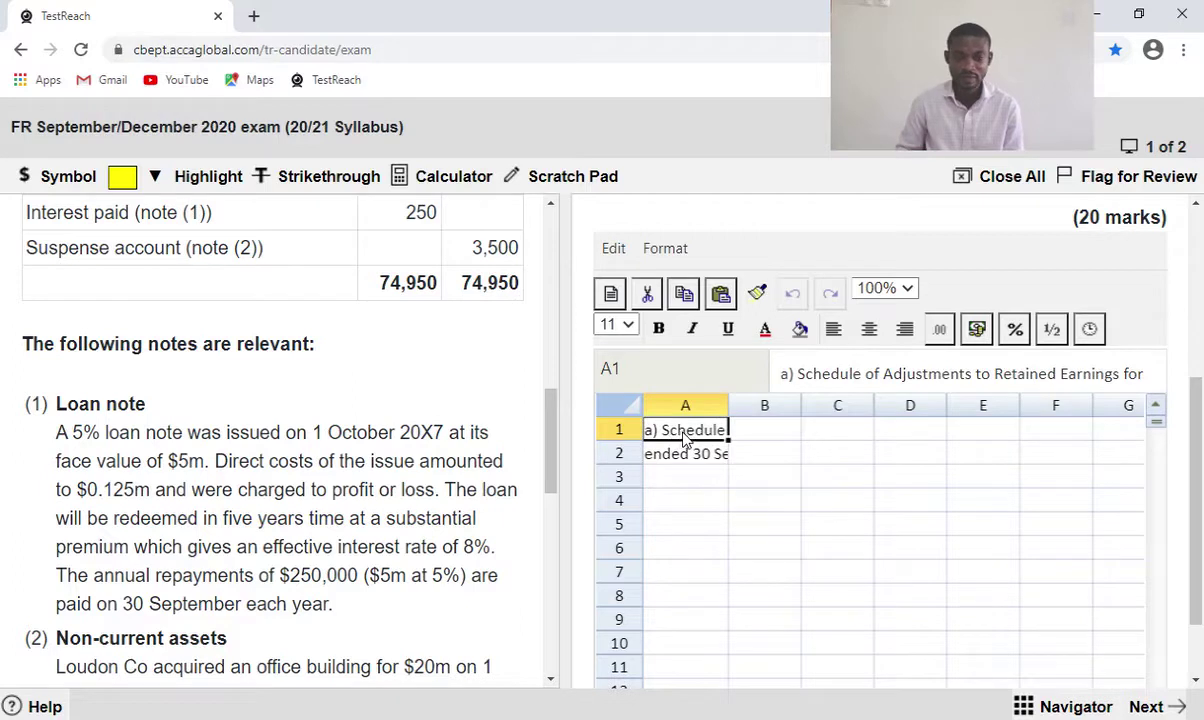
left_click(869, 332)
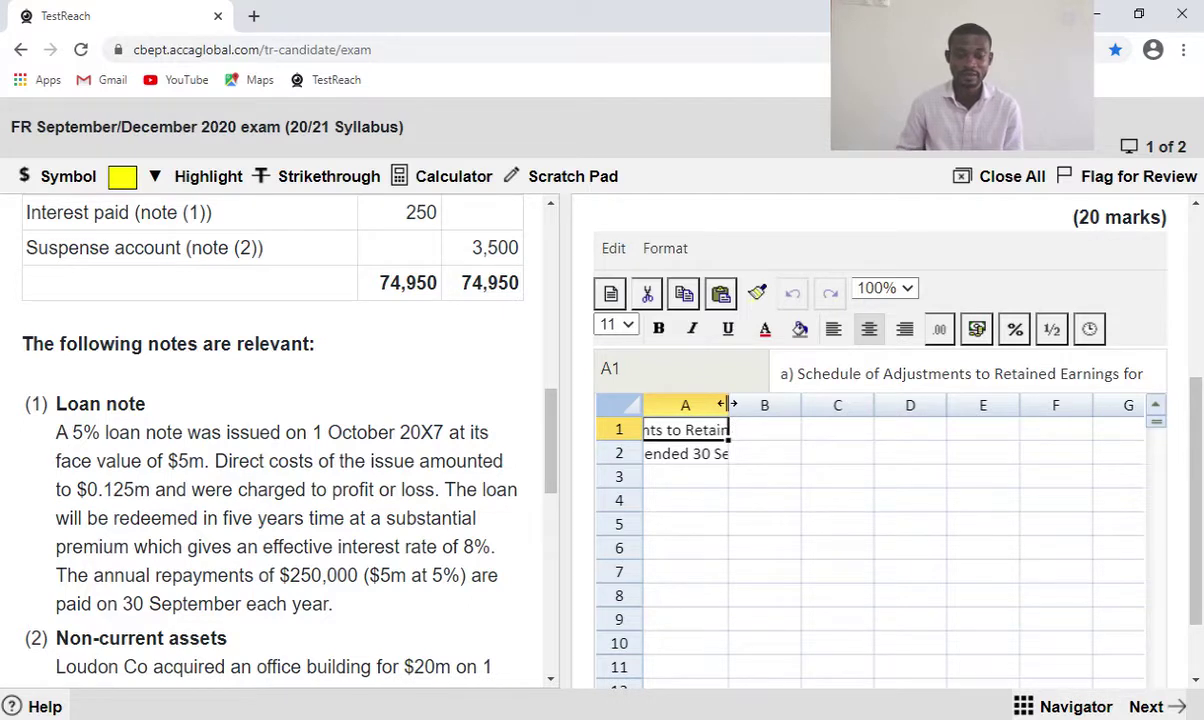
left_click_drag(727, 404, 1070, 410)
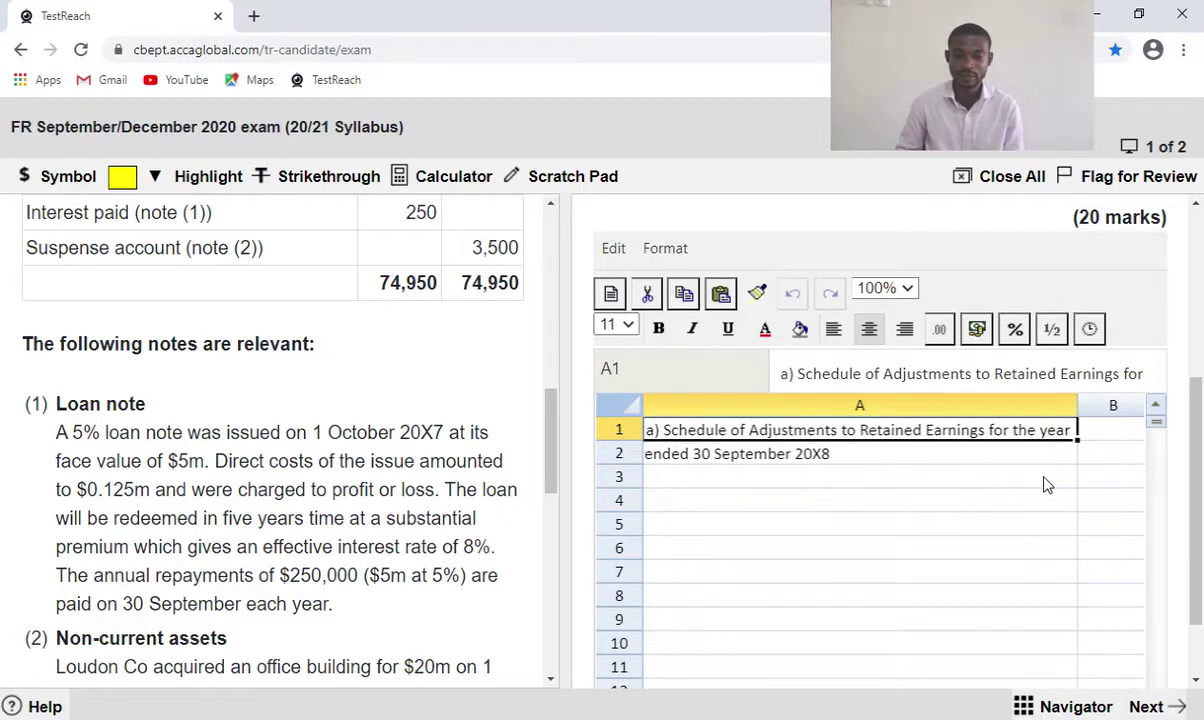
Enter a first $000 amount label in cell B2 and widen column B slightly.
left_click(1120, 455)
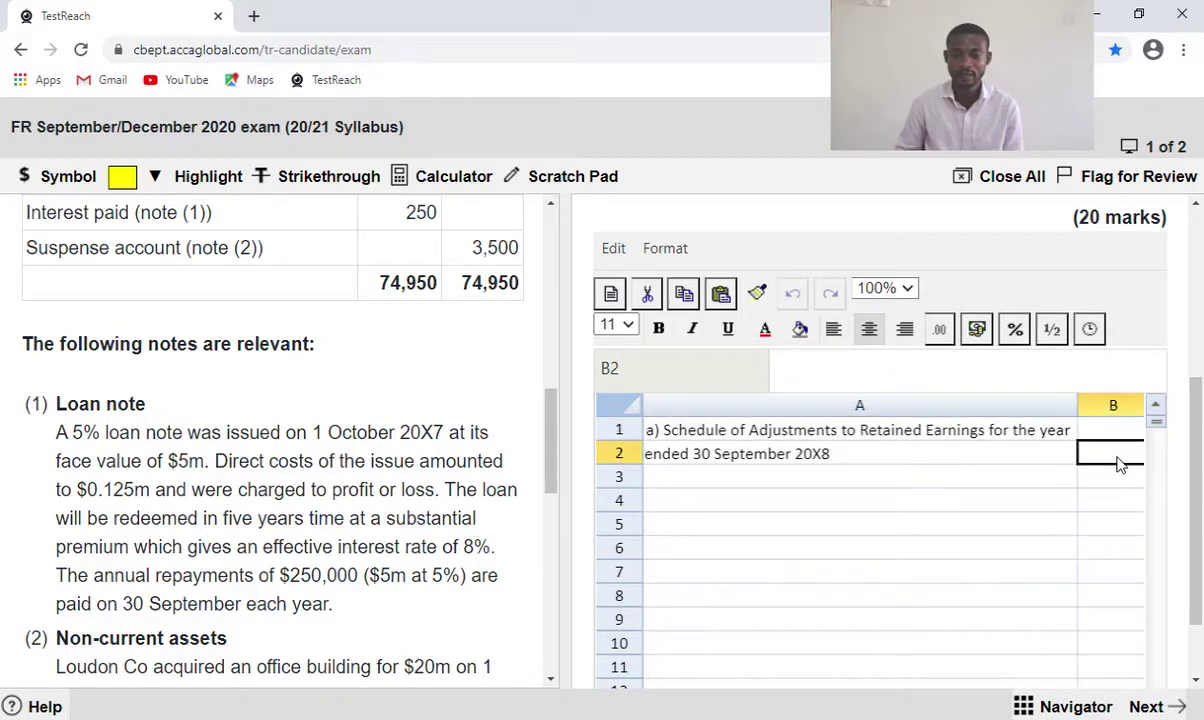
scroll(1190, 650, "down", 2)
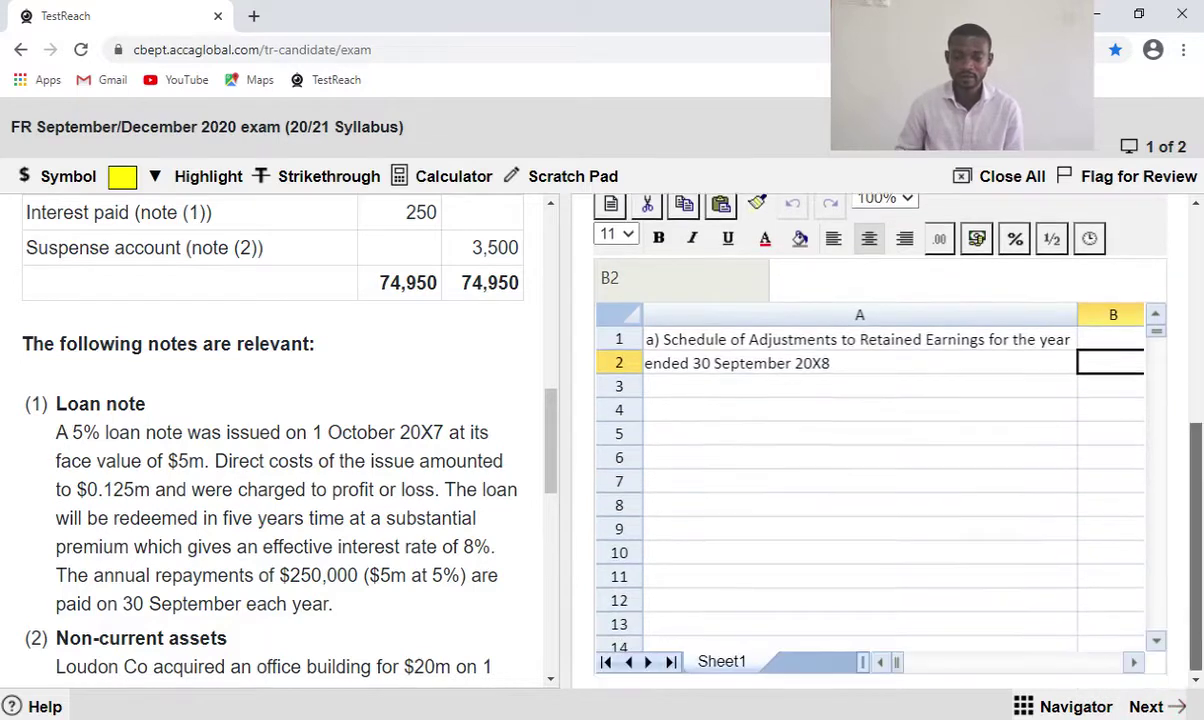
left_click(1133, 662)
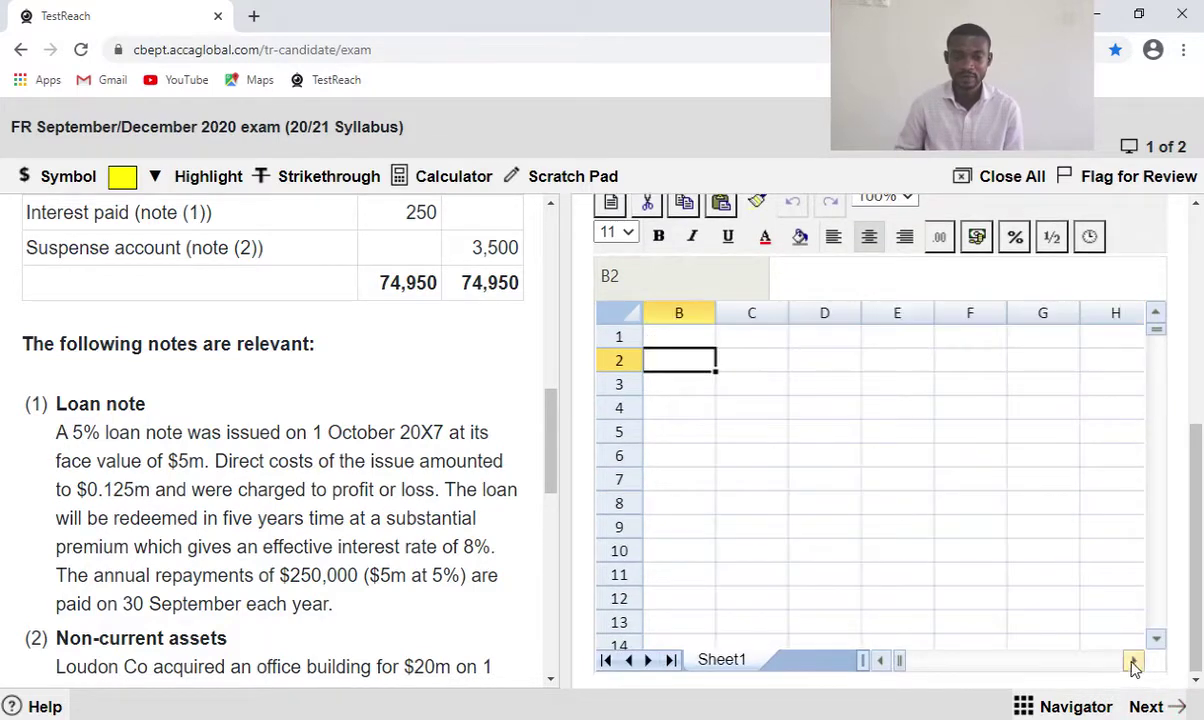
left_click(881, 661)
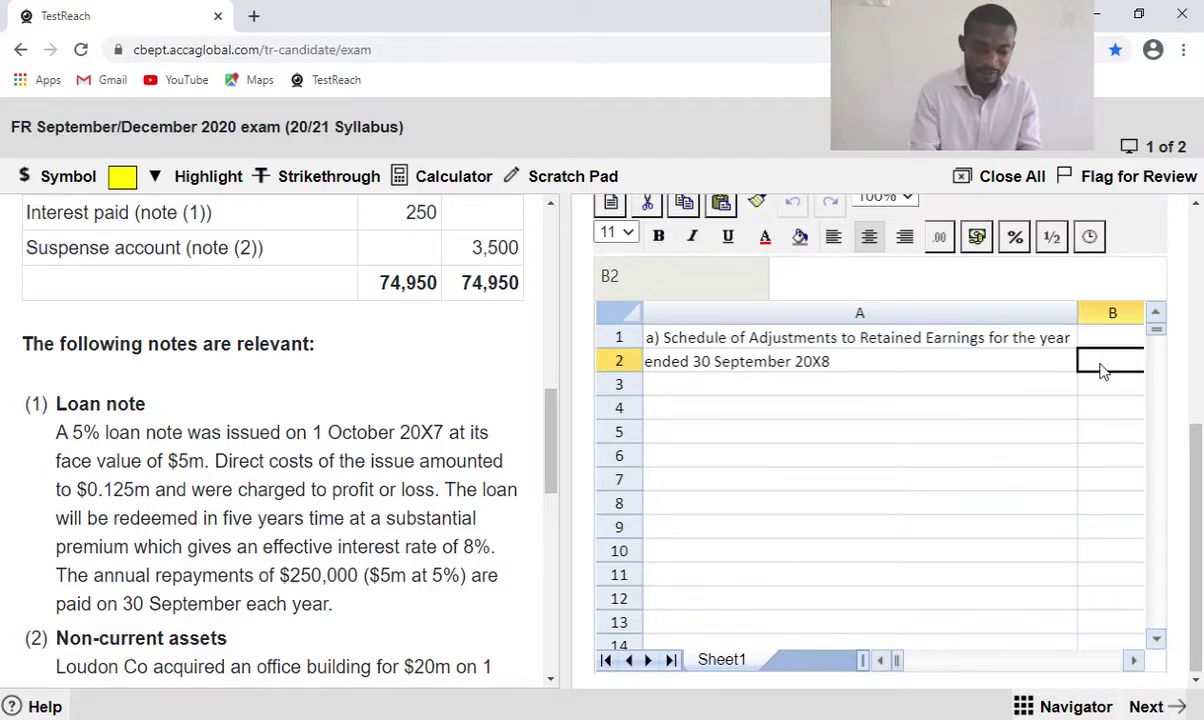
type("4")
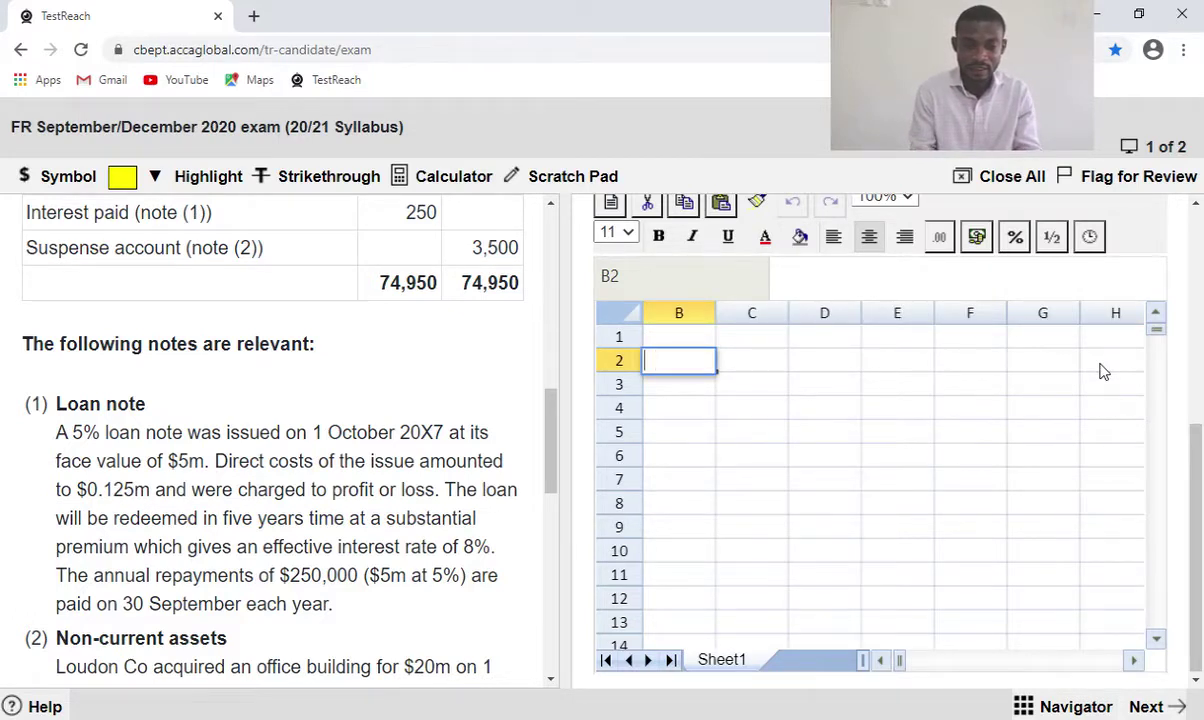
type("$,")
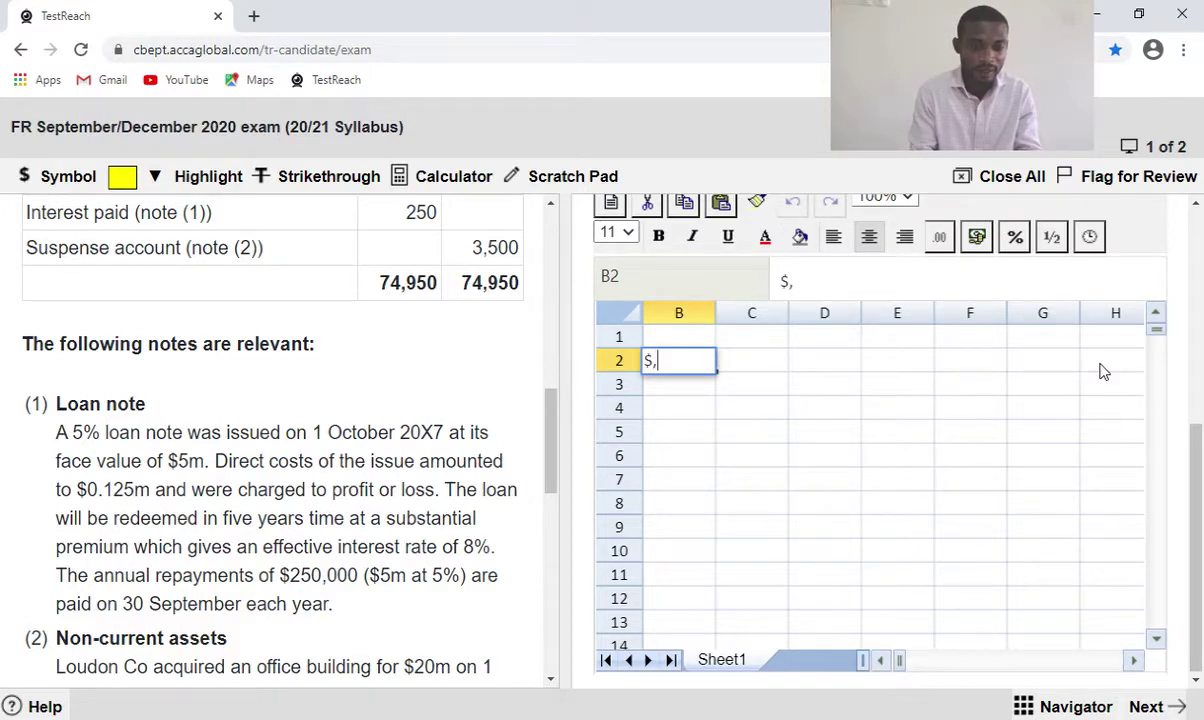
type("000")
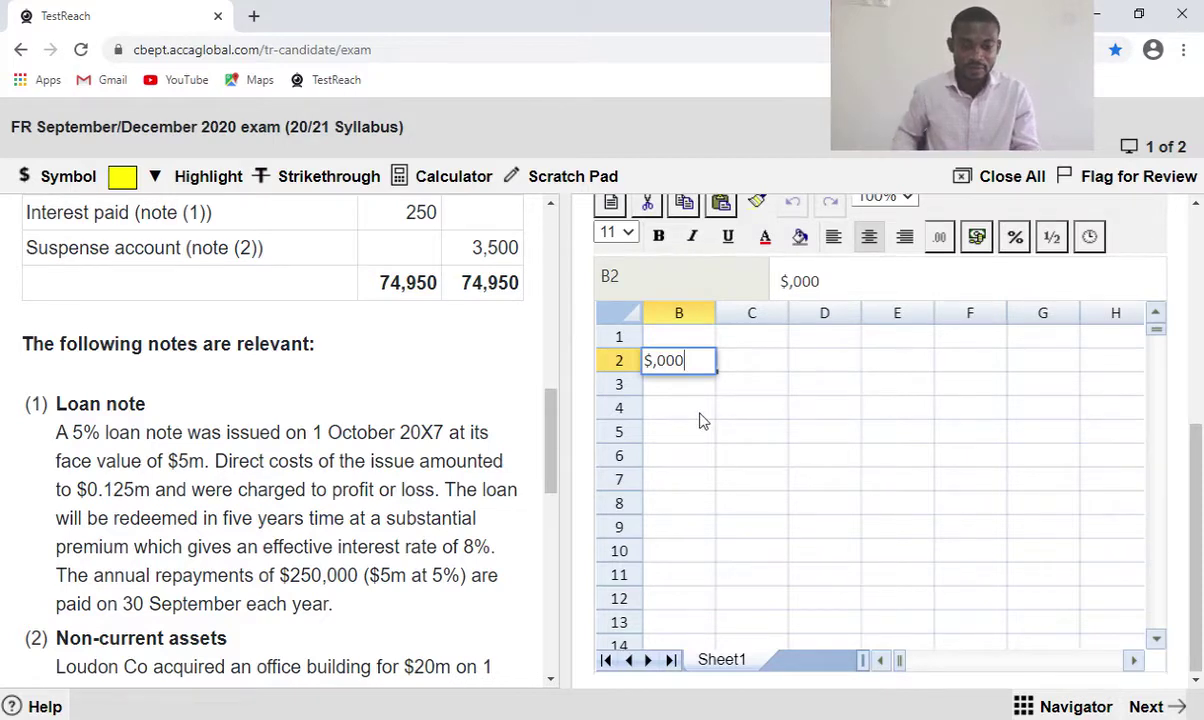
key("Return")
key("Return")
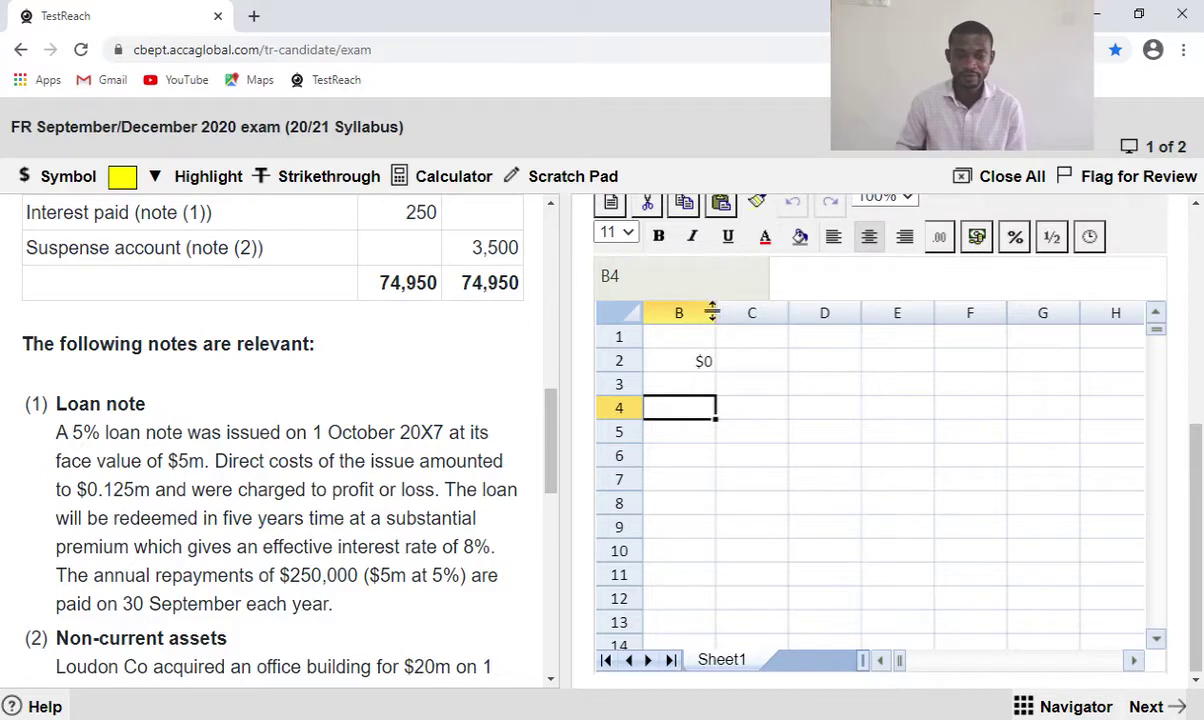
mouse_move(716, 309)
left_mouse_down()
mouse_move(734, 309)
mouse_move(716, 313)
left_mouse_up()
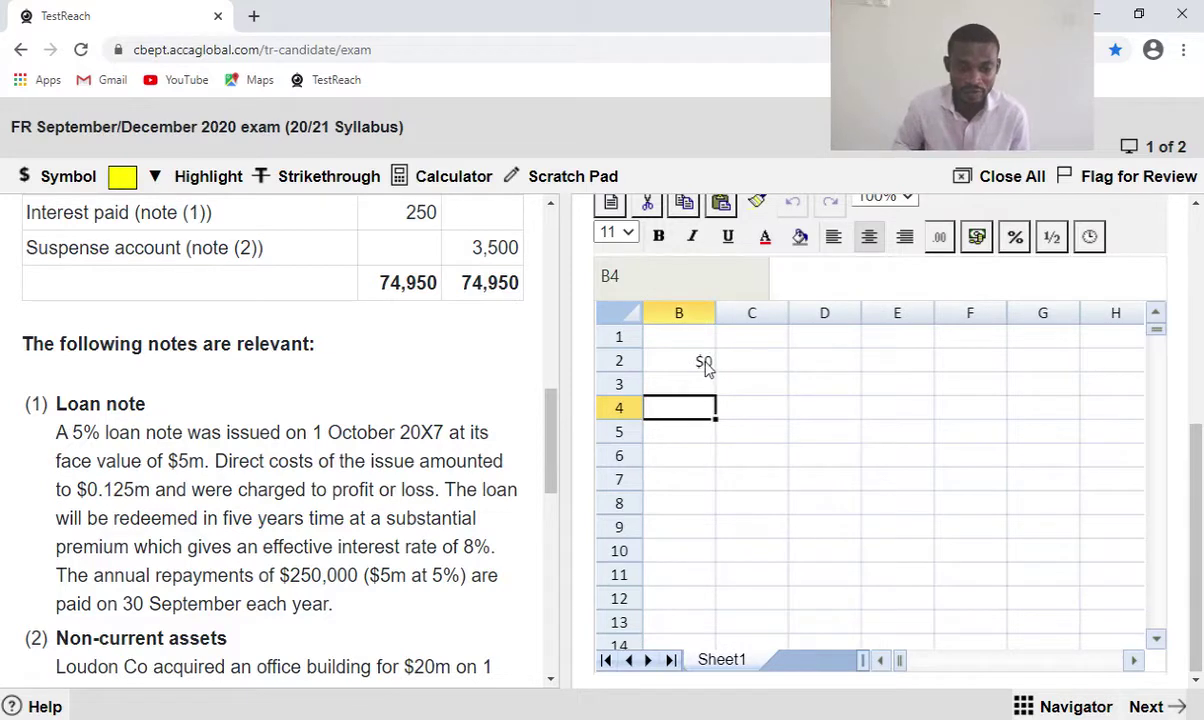
Correct cell B2 so the label reads $'000.
left_click(706, 368)
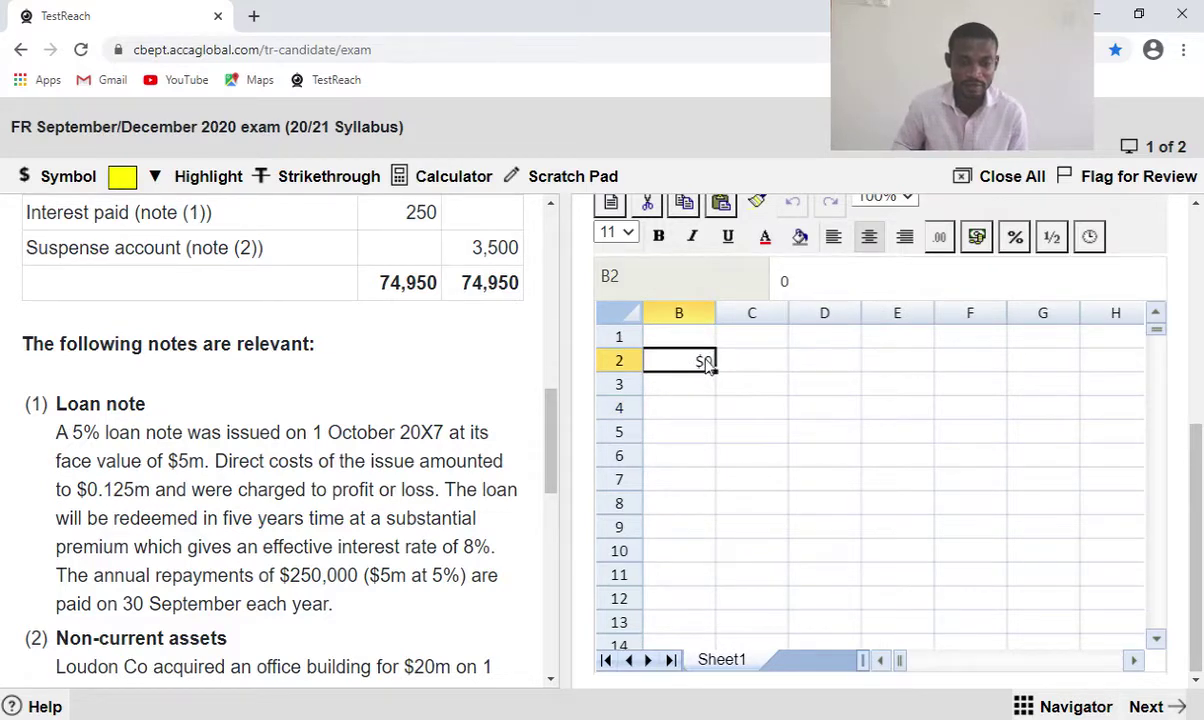
key("BackSpace")
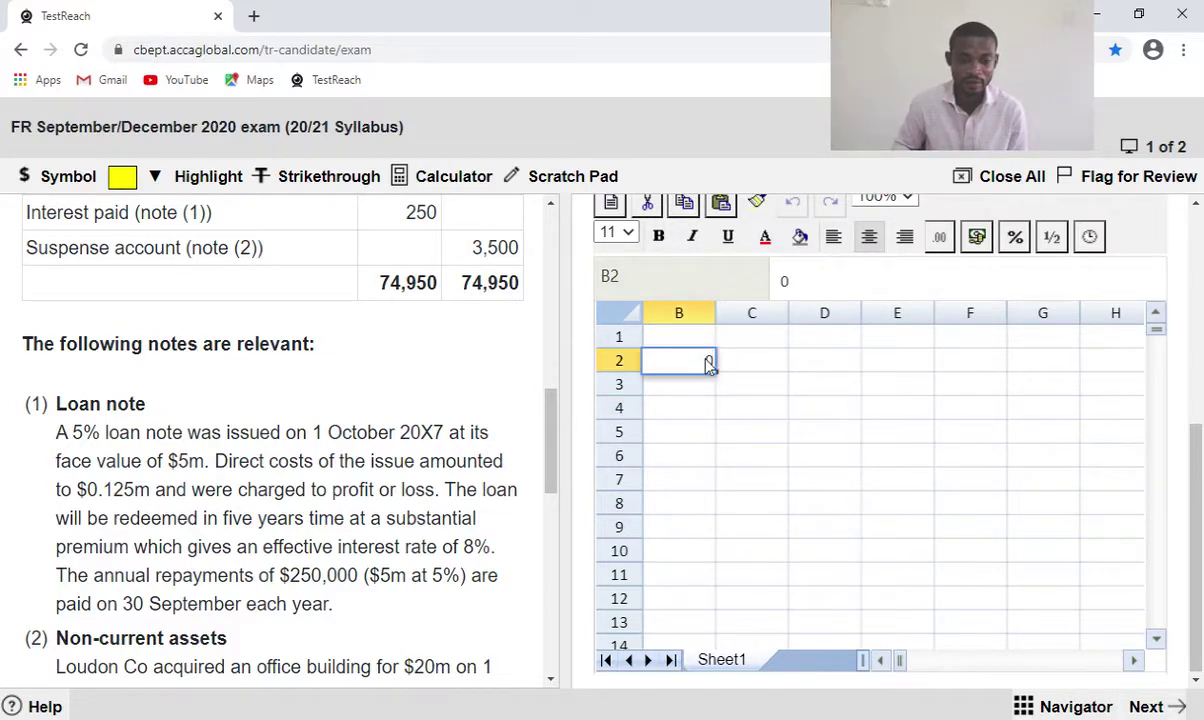
type("0")
left_click(880, 661)
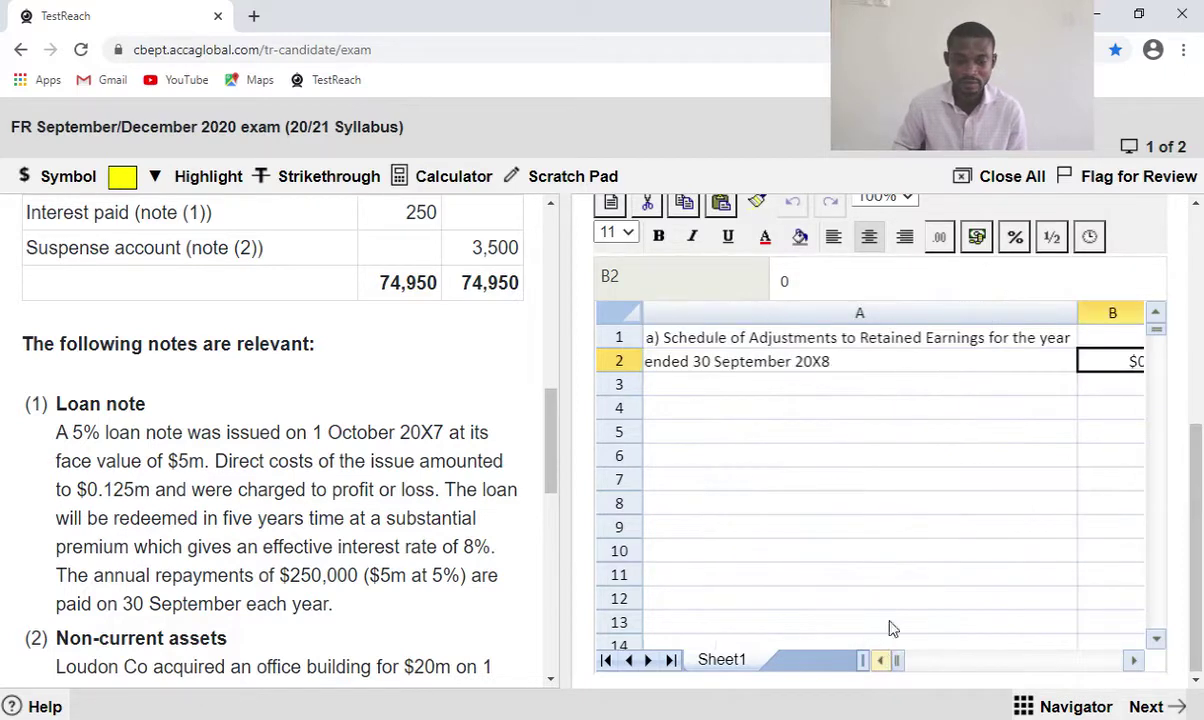
left_click(1138, 362)
type("'")
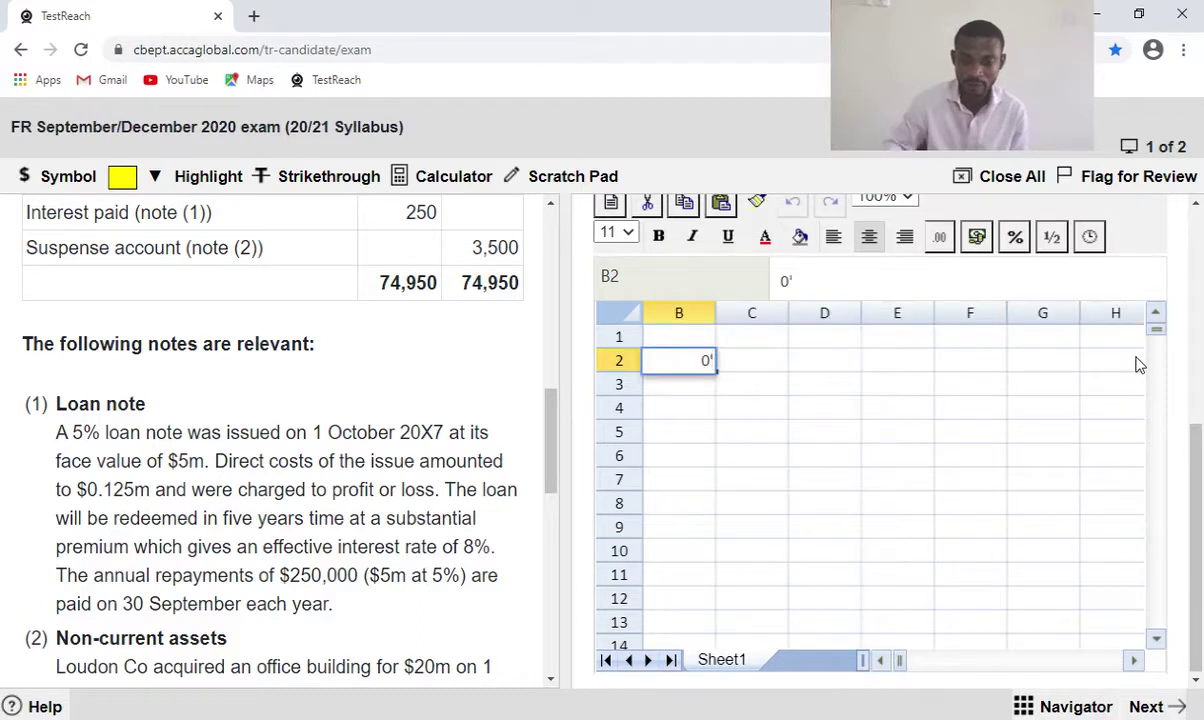
left_click(866, 455)
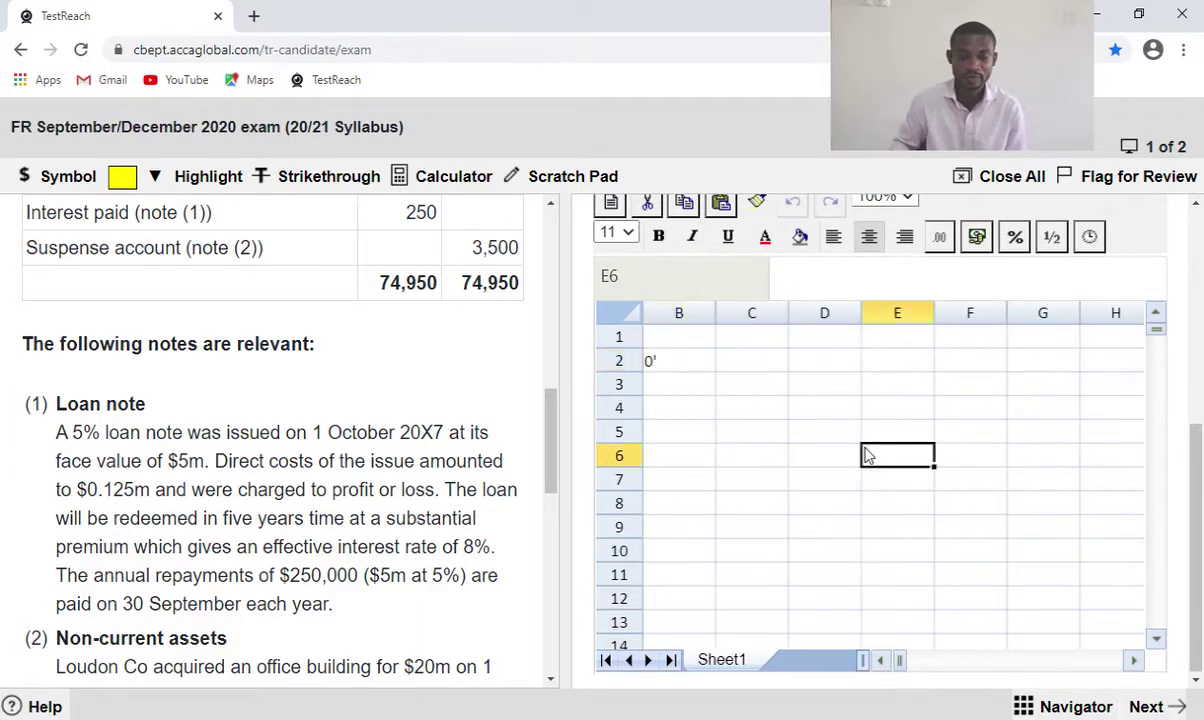
left_click(695, 369)
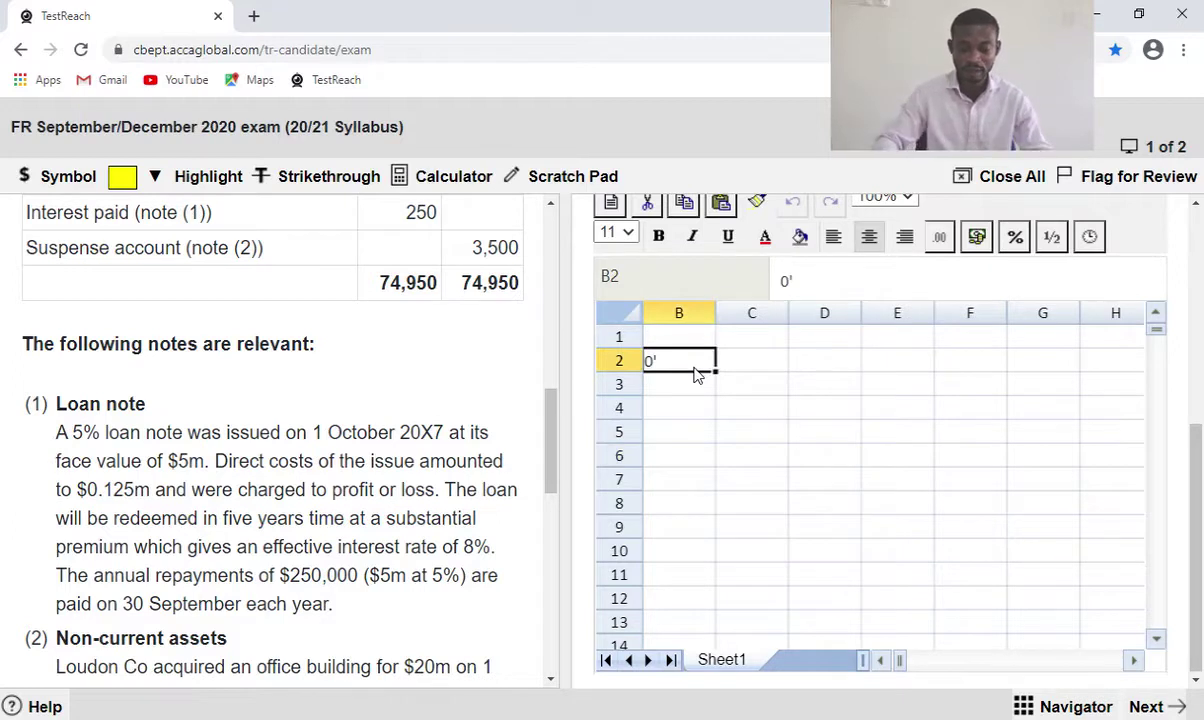
key("BackSpace")
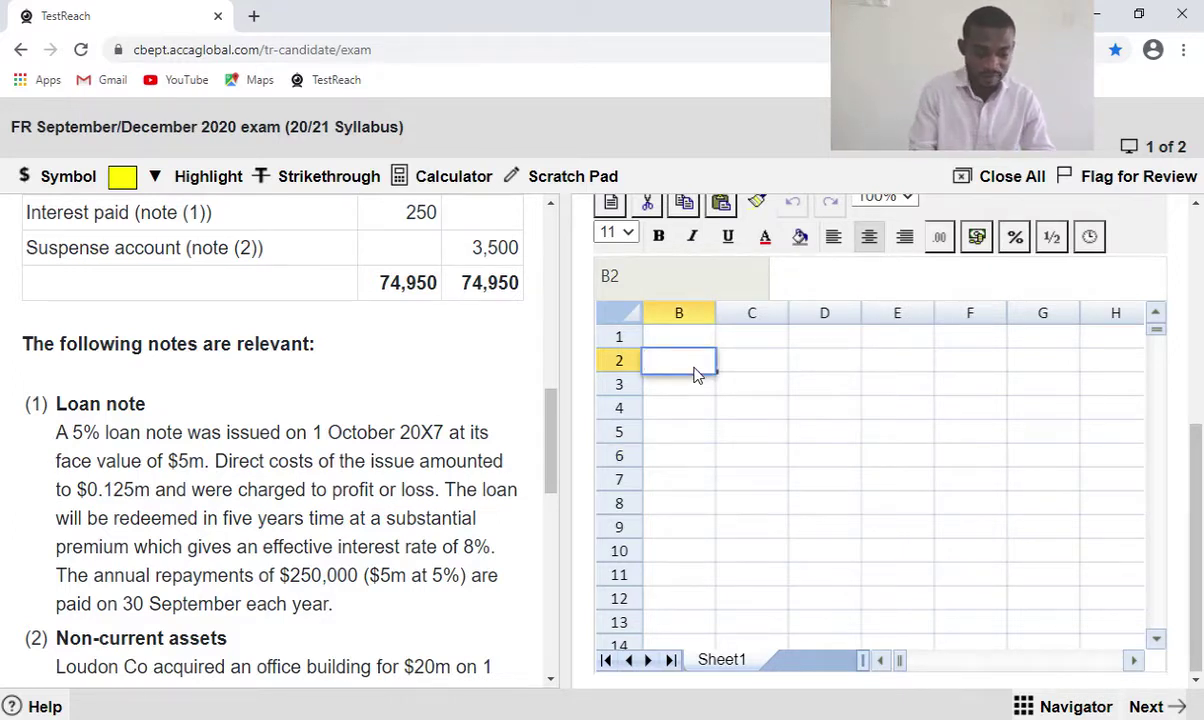
type("$'")
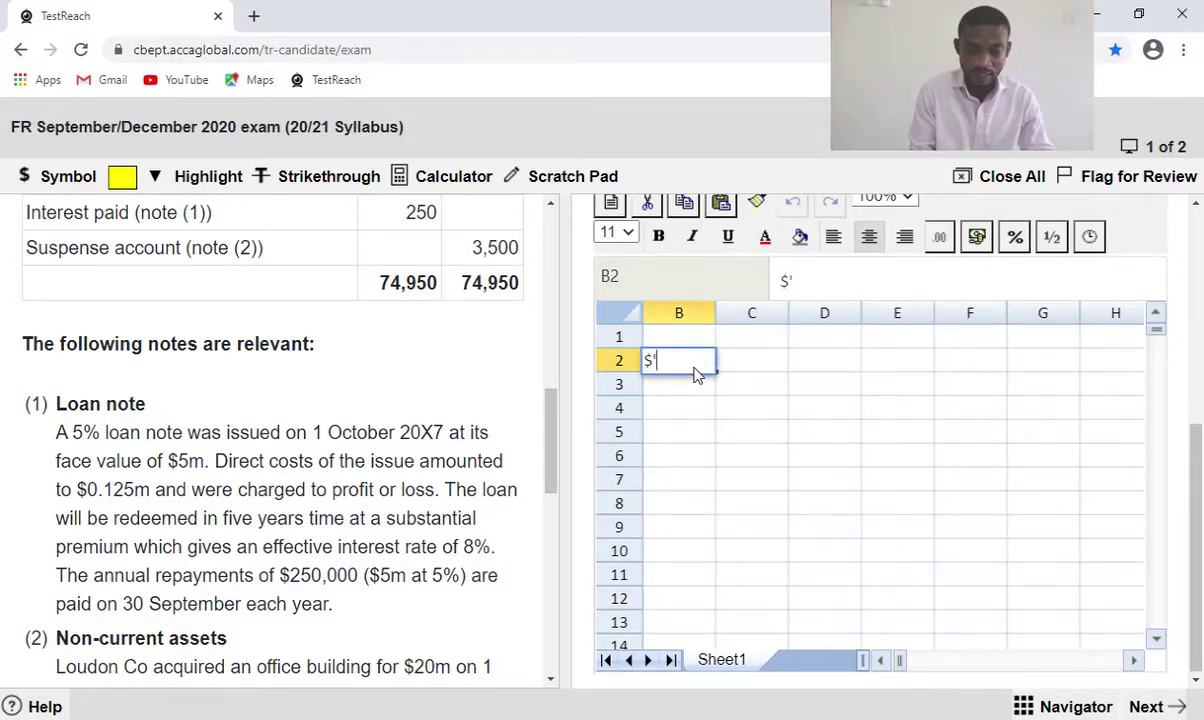
type("000")
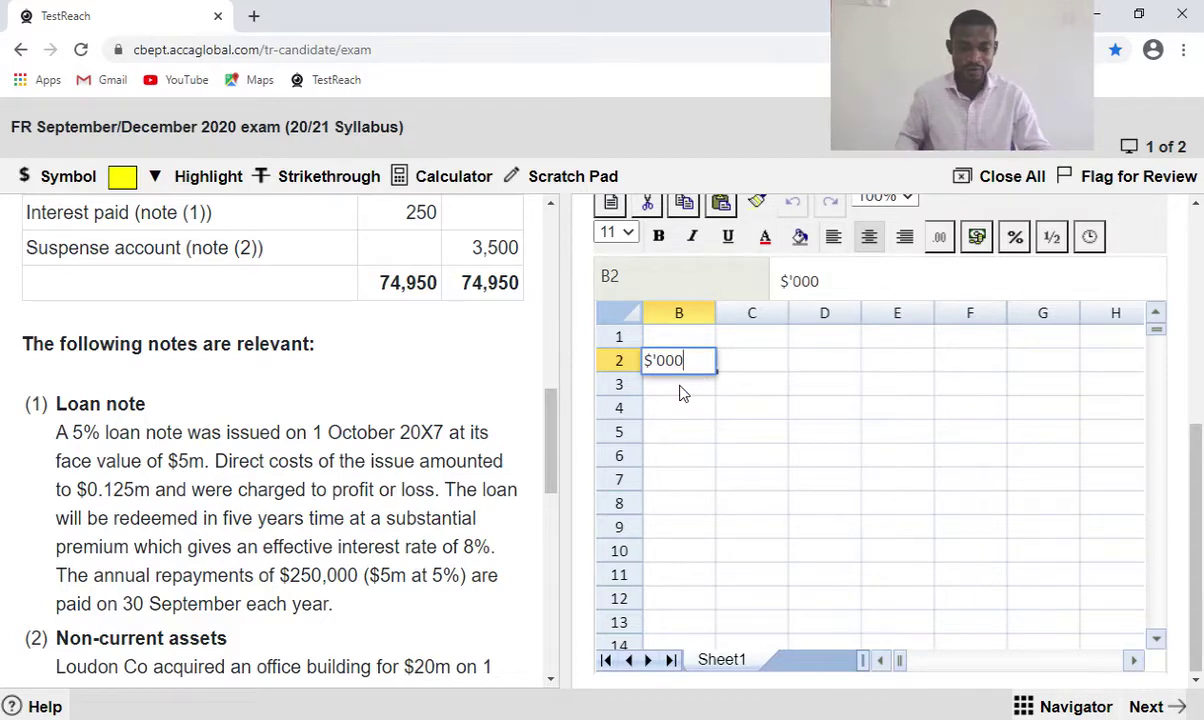
left_click(680, 390)
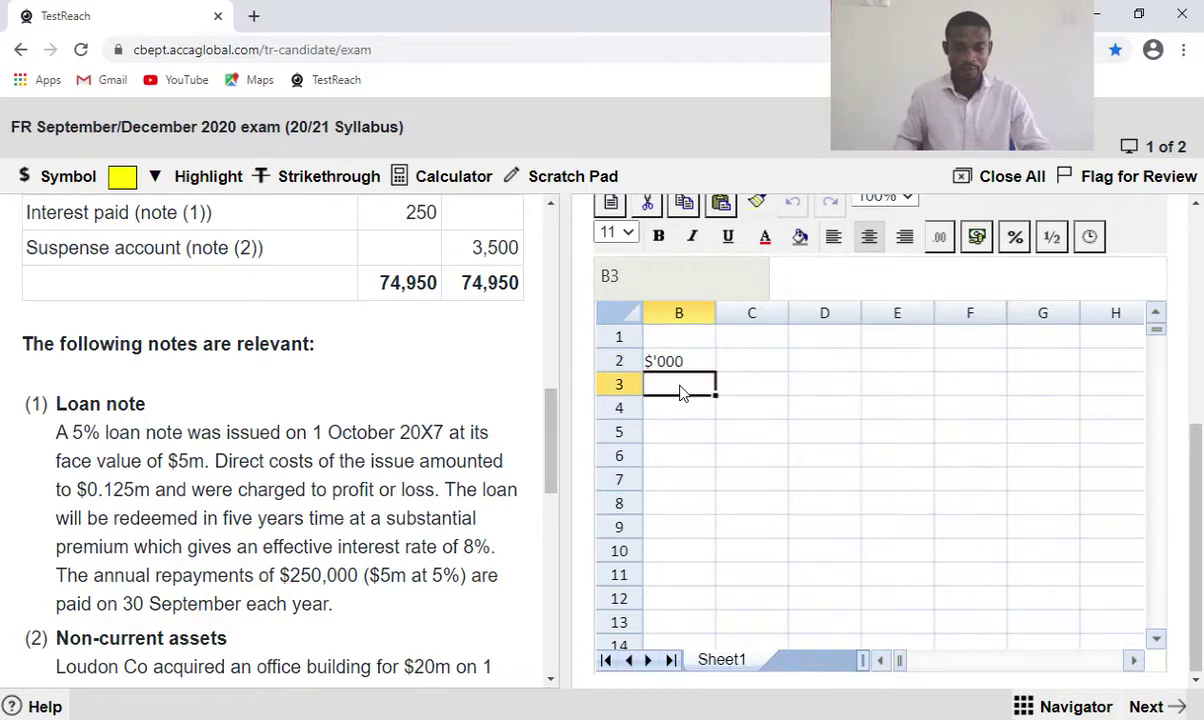
left_click(880, 661)
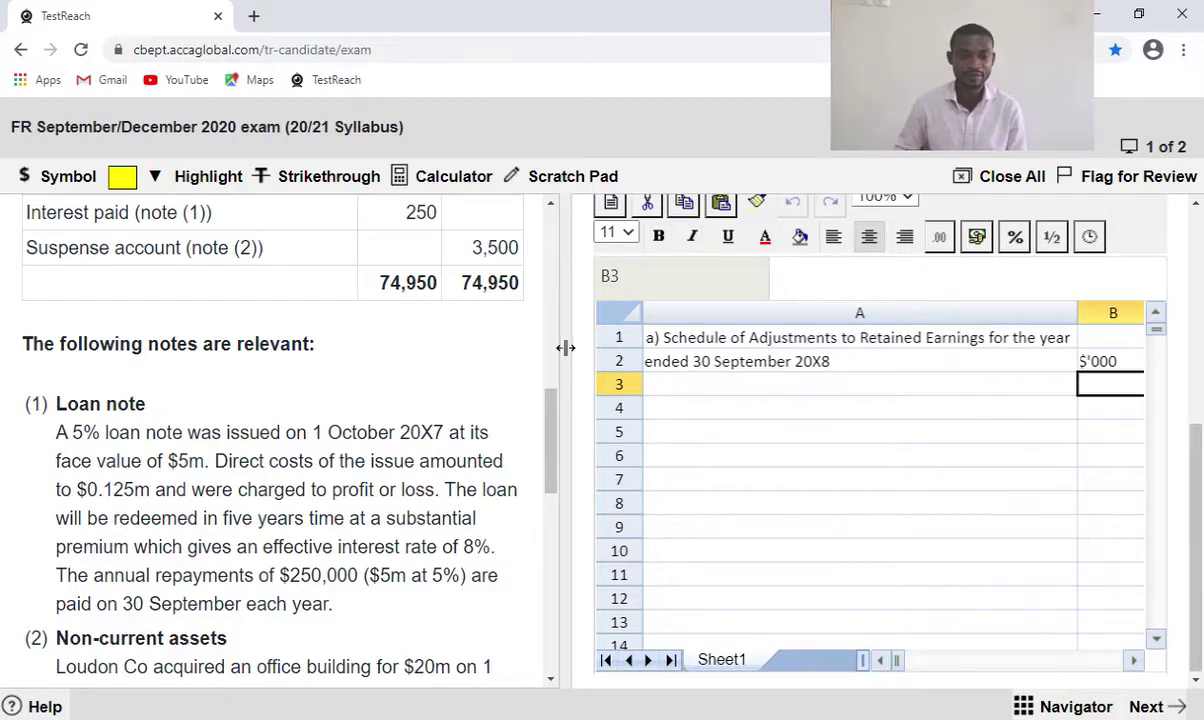
Widen the spreadsheet pane and return the question to its introduction and trial balance.
left_click_drag(565, 347, 529, 336)
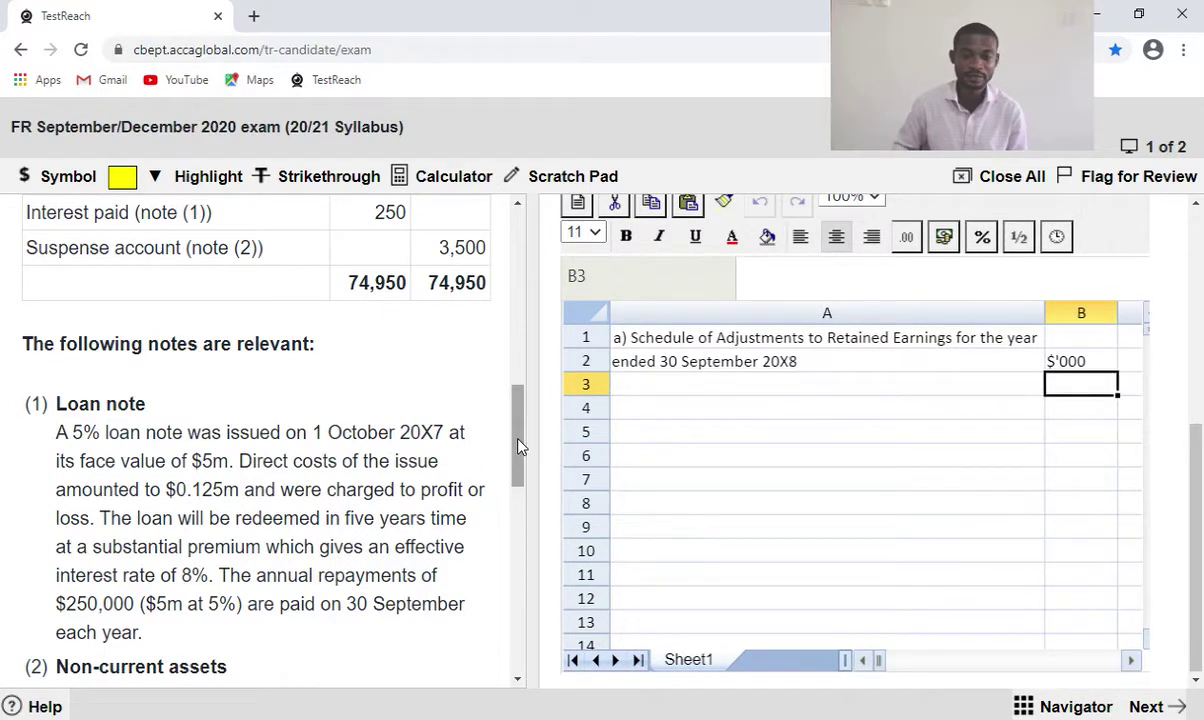
left_click_drag(519, 447, 517, 240)
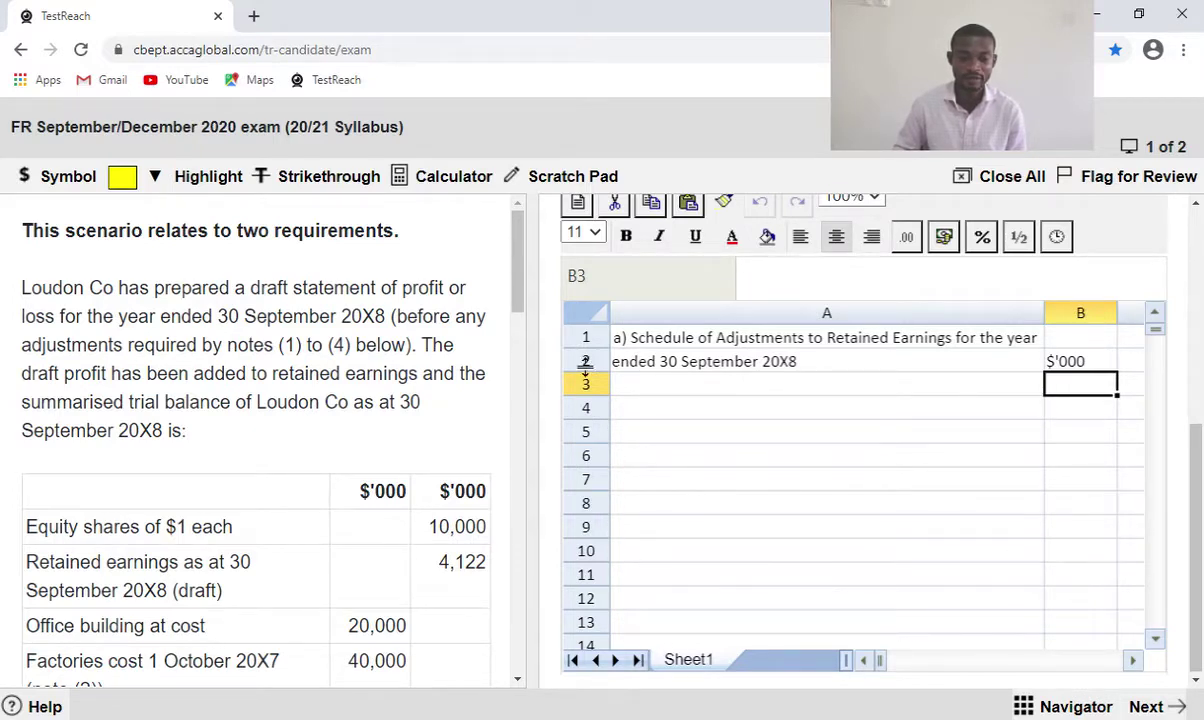
scroll(593, 575, "down", 1)
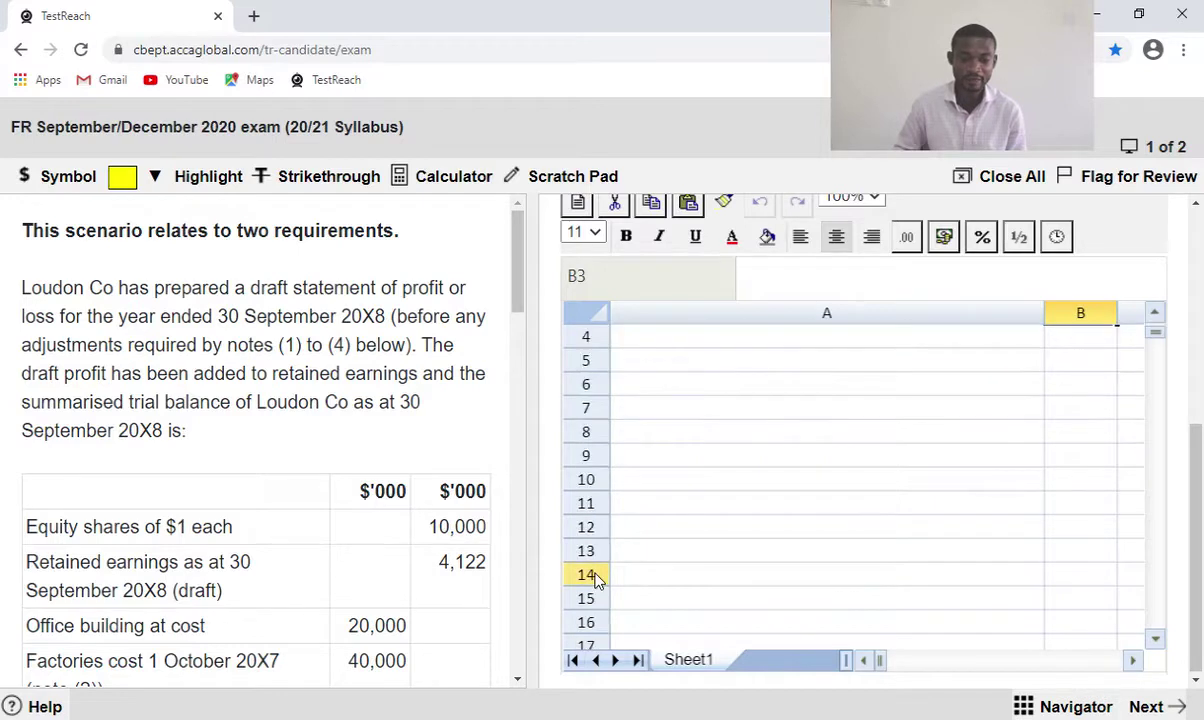
scroll(595, 578, "down", 1)
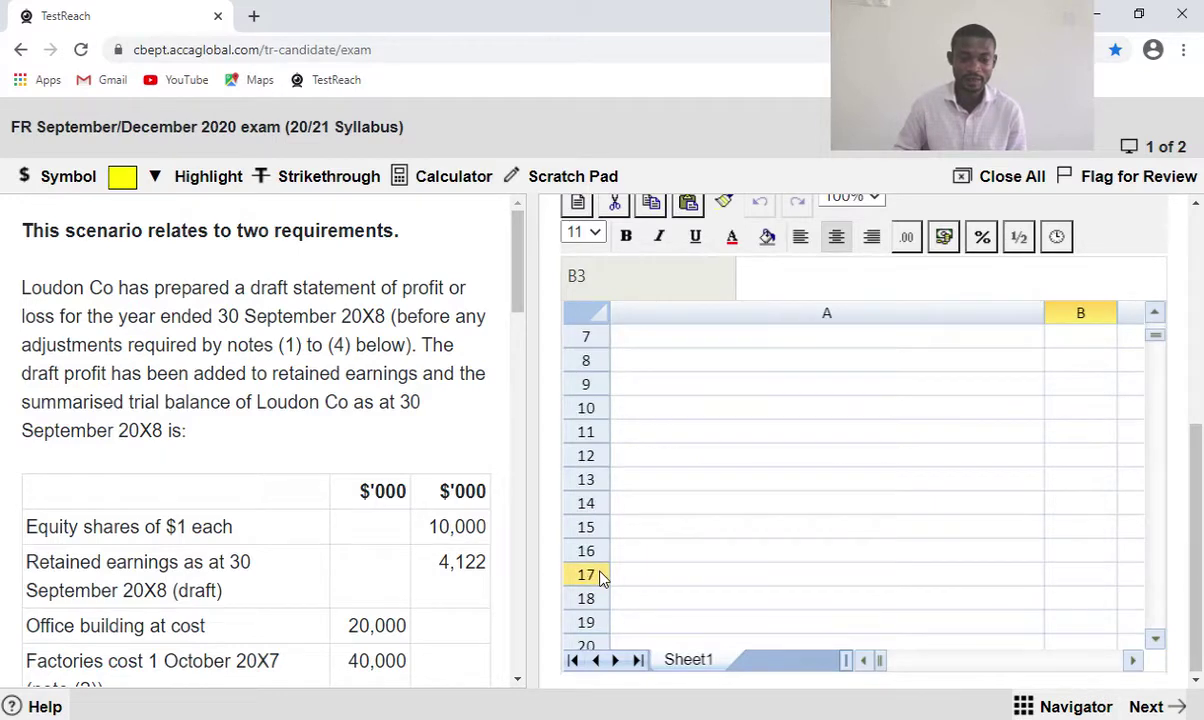
scroll(600, 577, "down", 1)
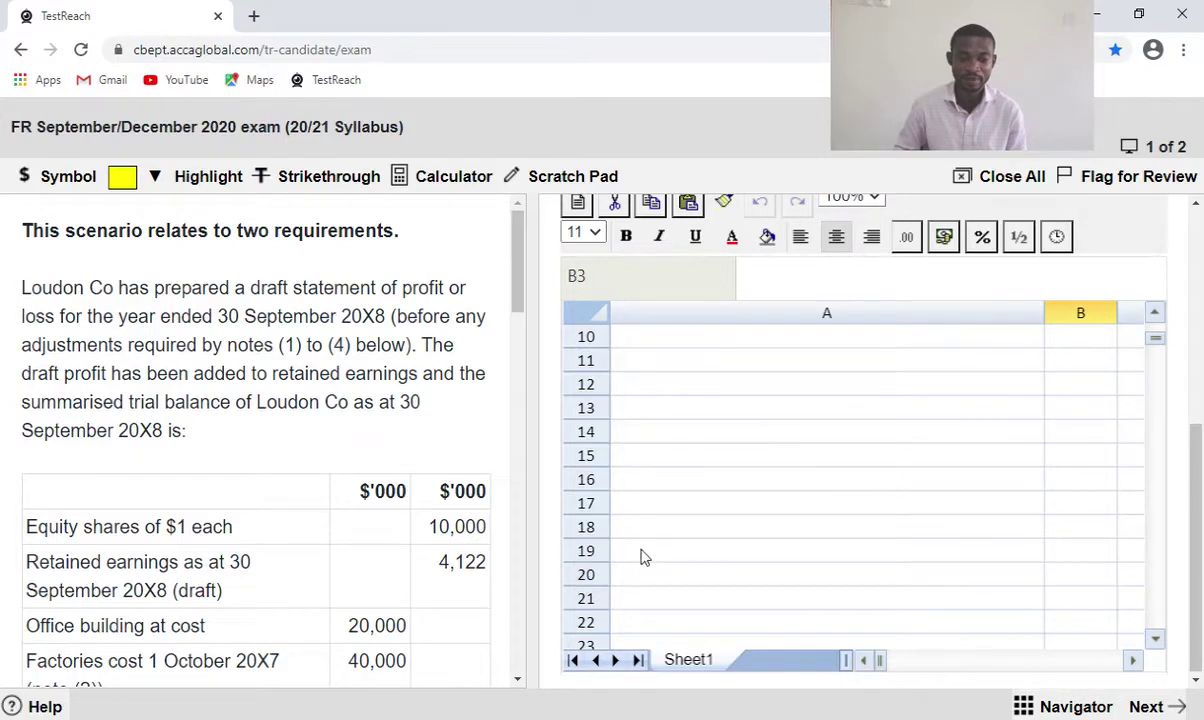
Type 'b) Statement of Financial Position as at 30 September 20X8' into cell A20.
left_click(645, 580)
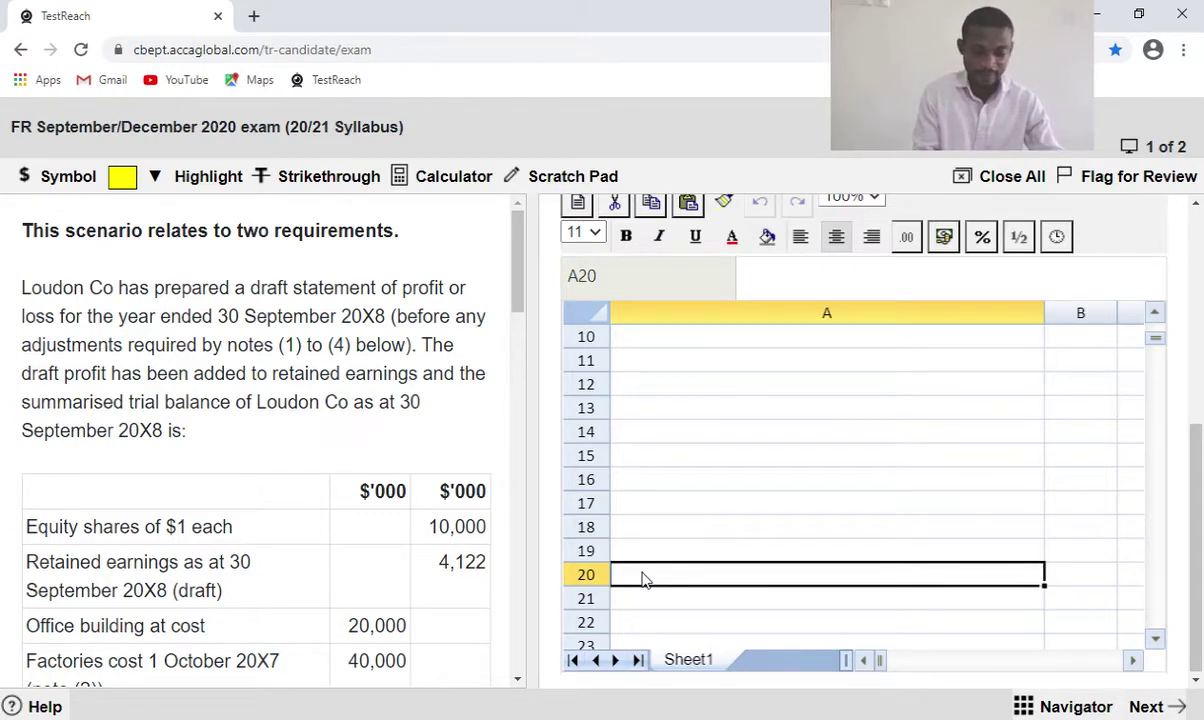
type("b)")
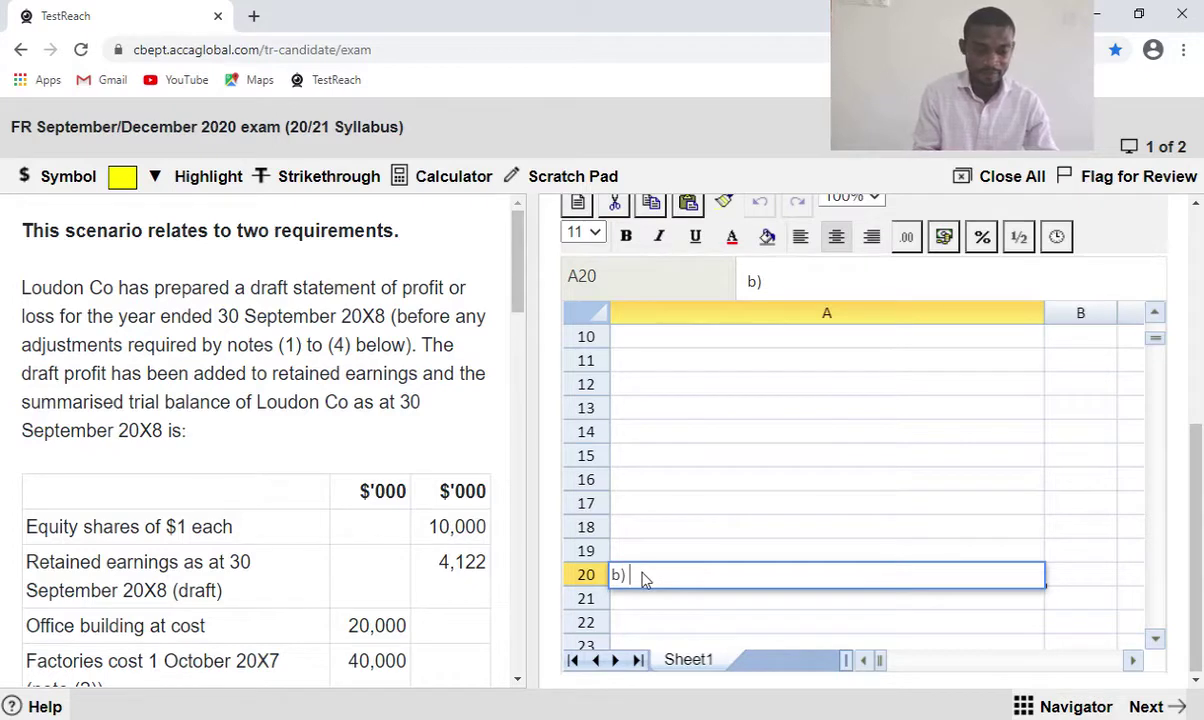
type(" Sal")
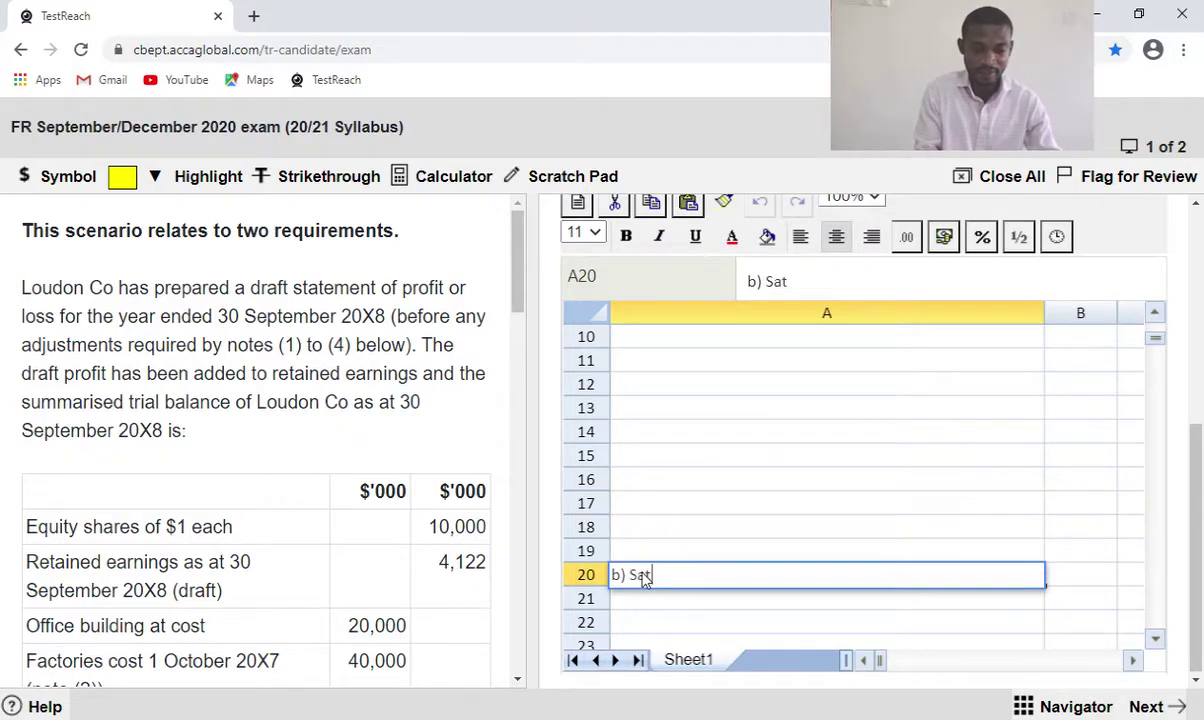
key("BackSpace")
key("BackSpace")
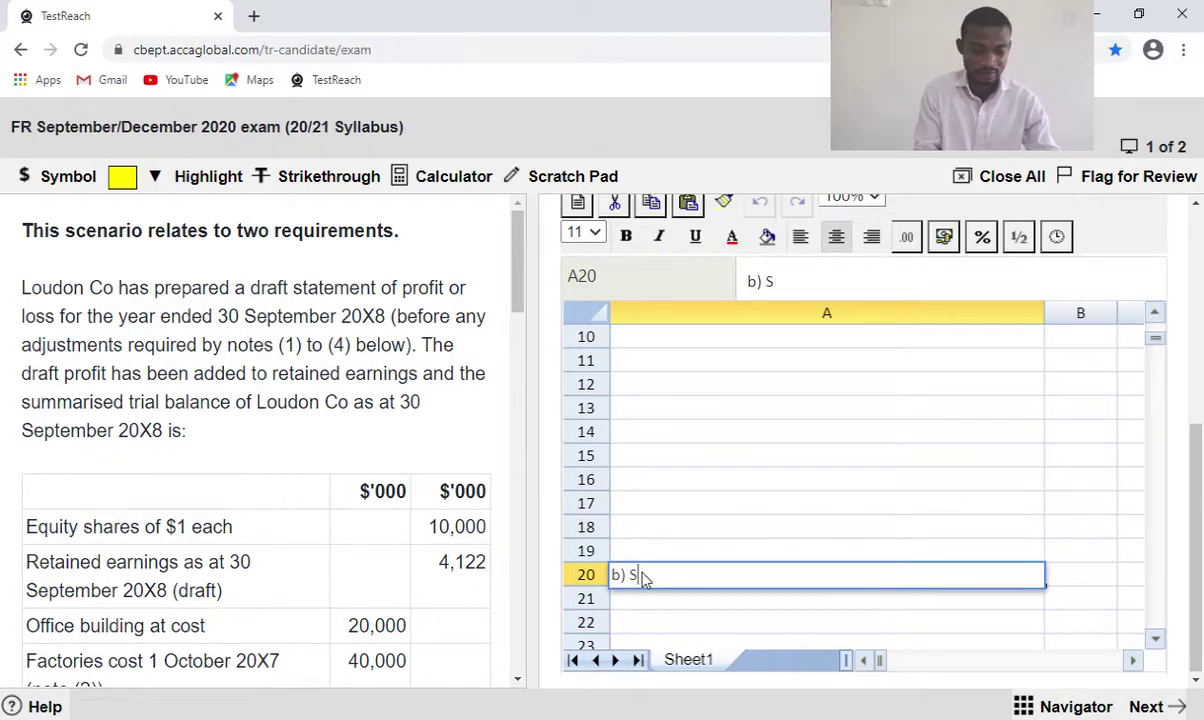
type("tate")
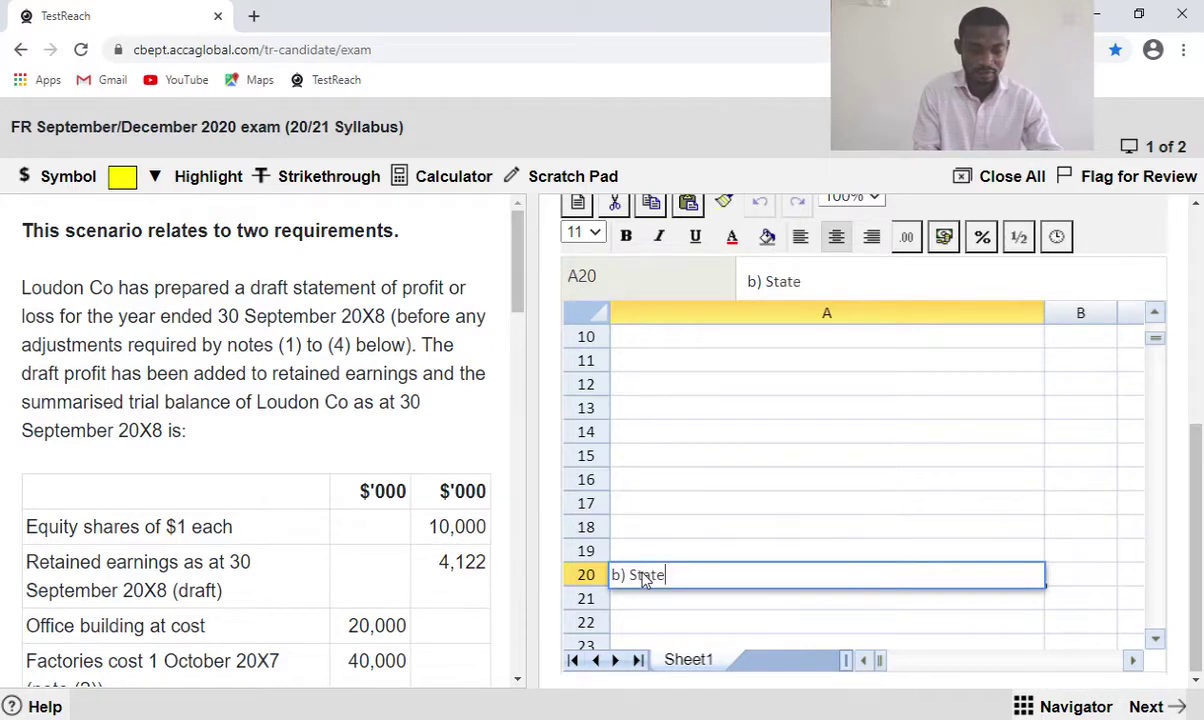
type("ment of ")
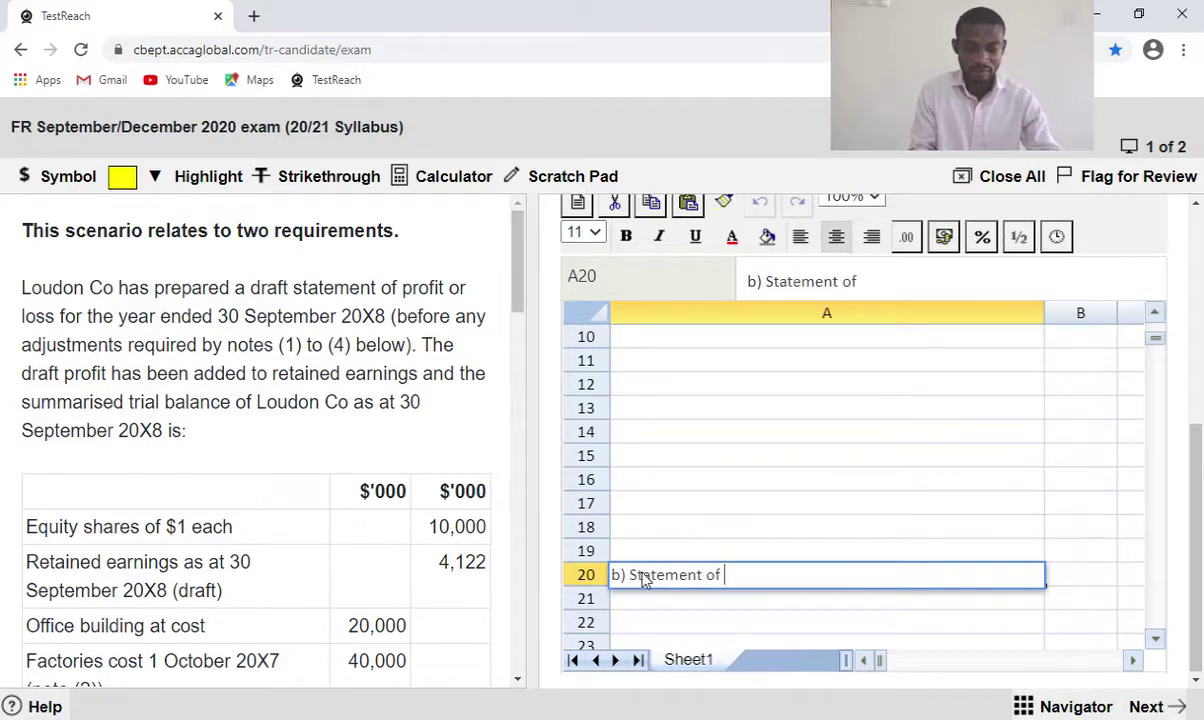
type("Finan")
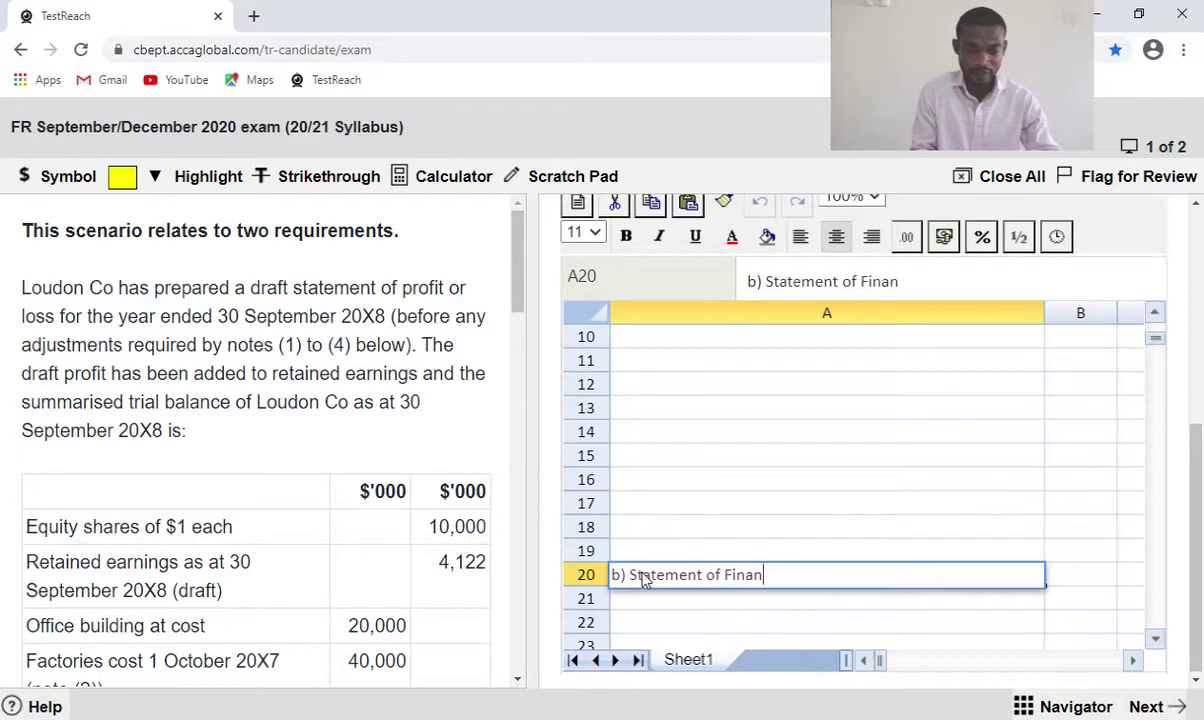
type("cia")
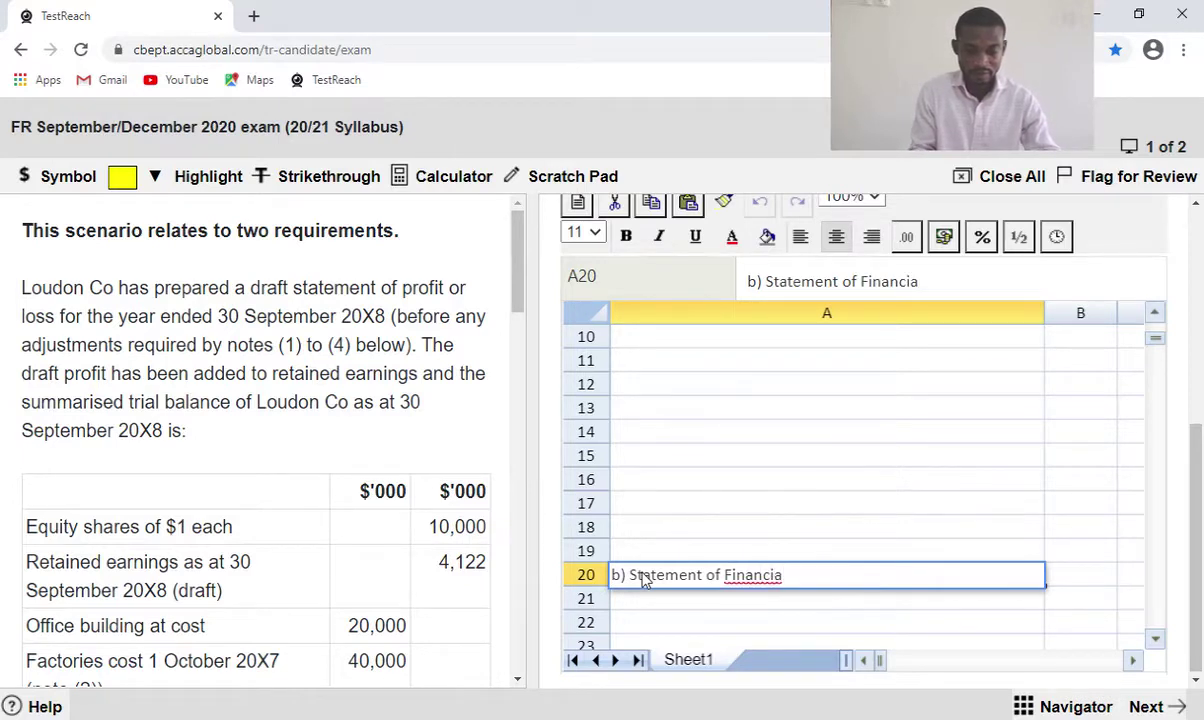
type("l Po")
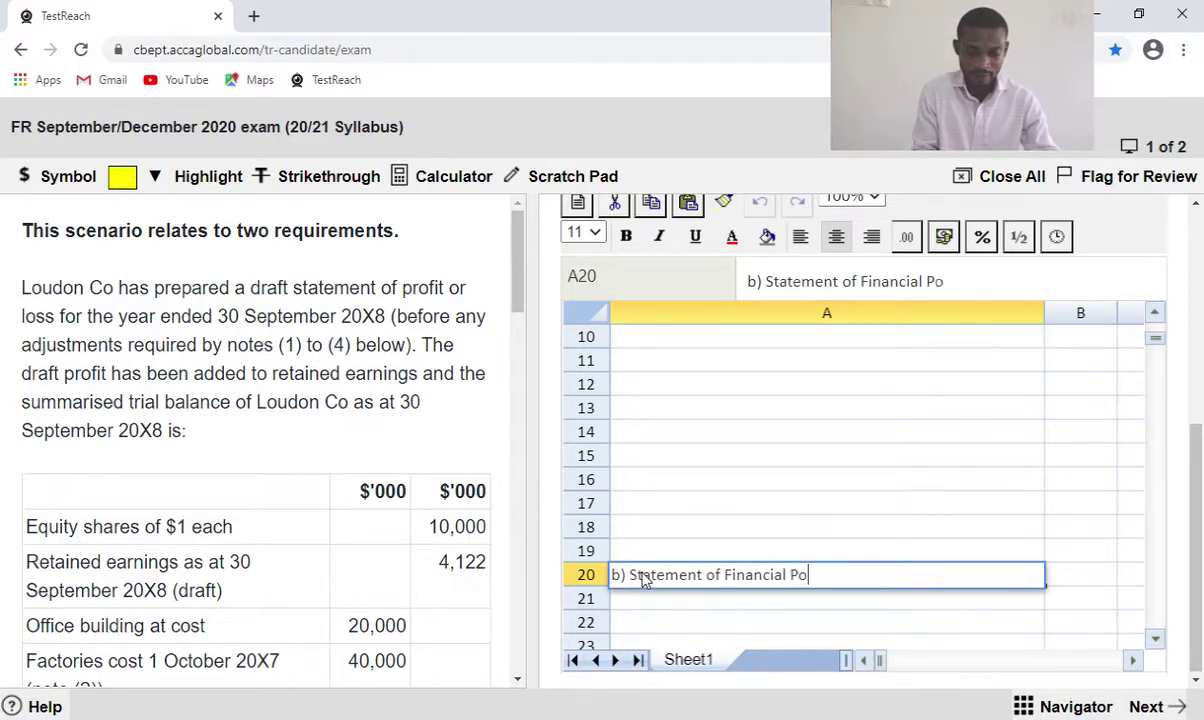
type("siti")
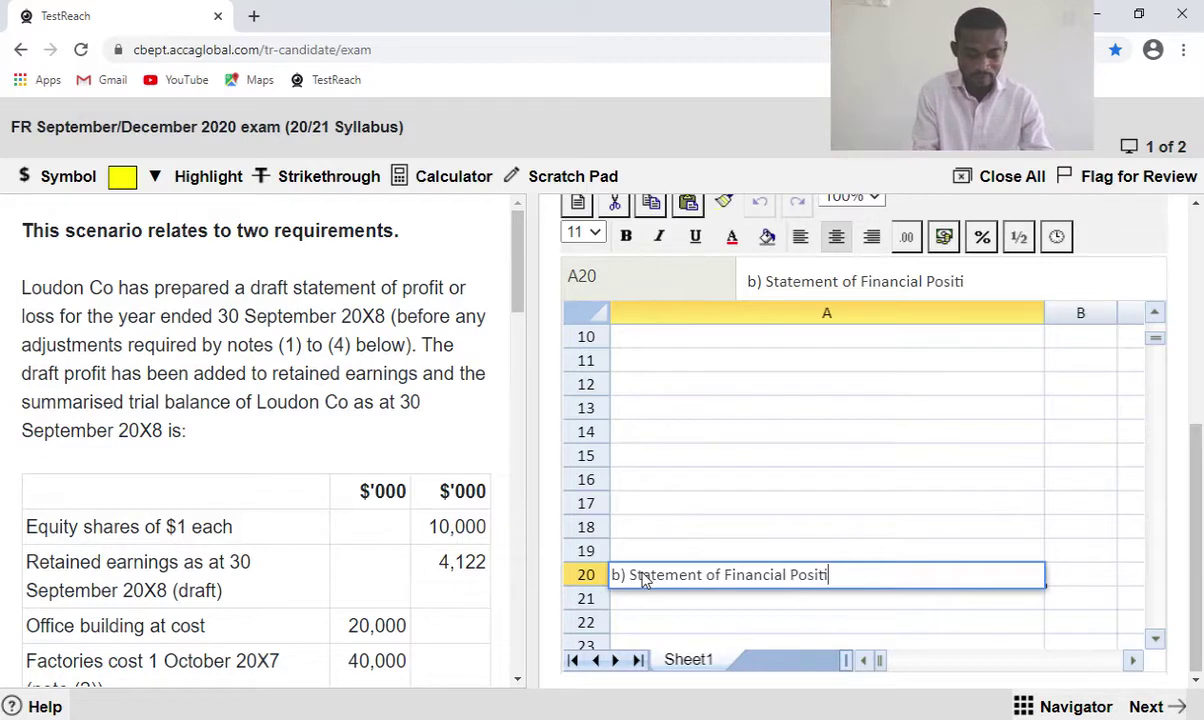
type("on as")
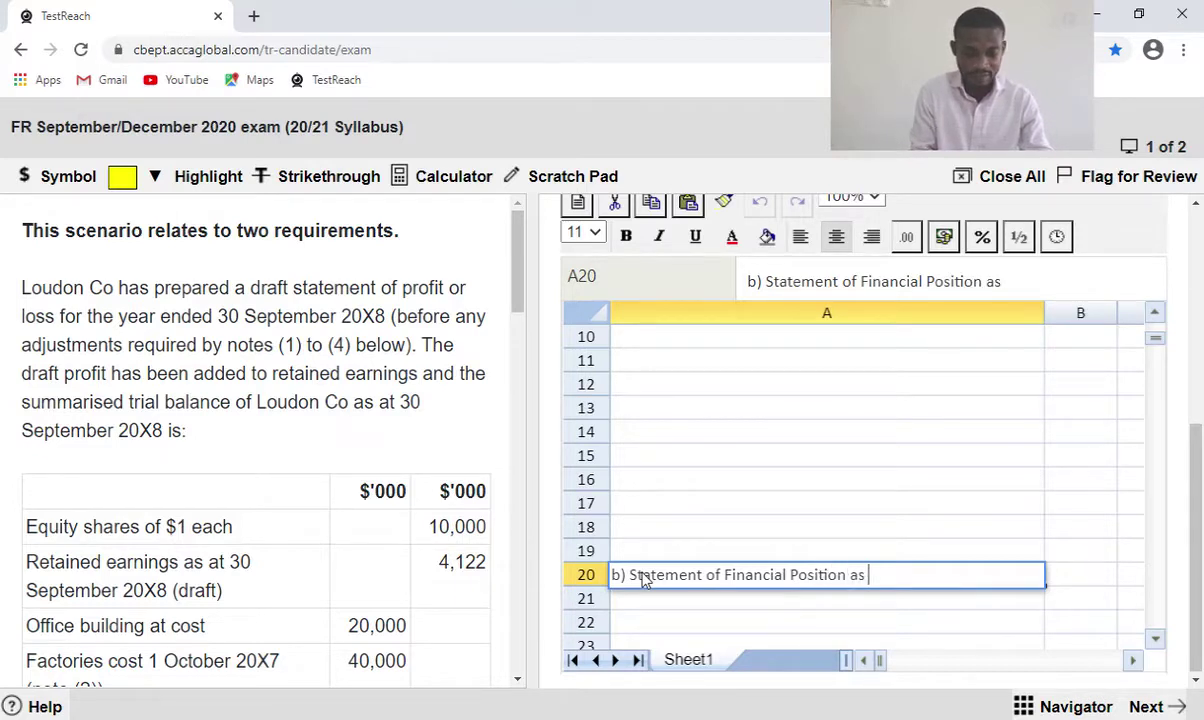
type(" at 3")
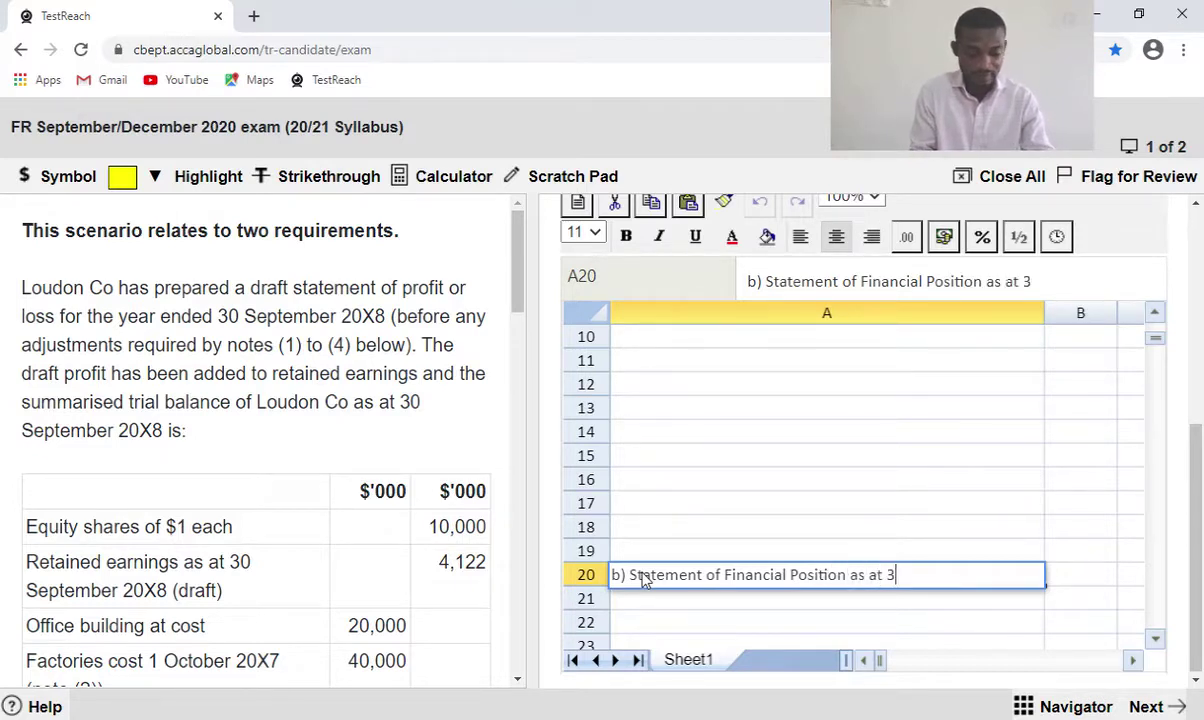
type("0 Se")
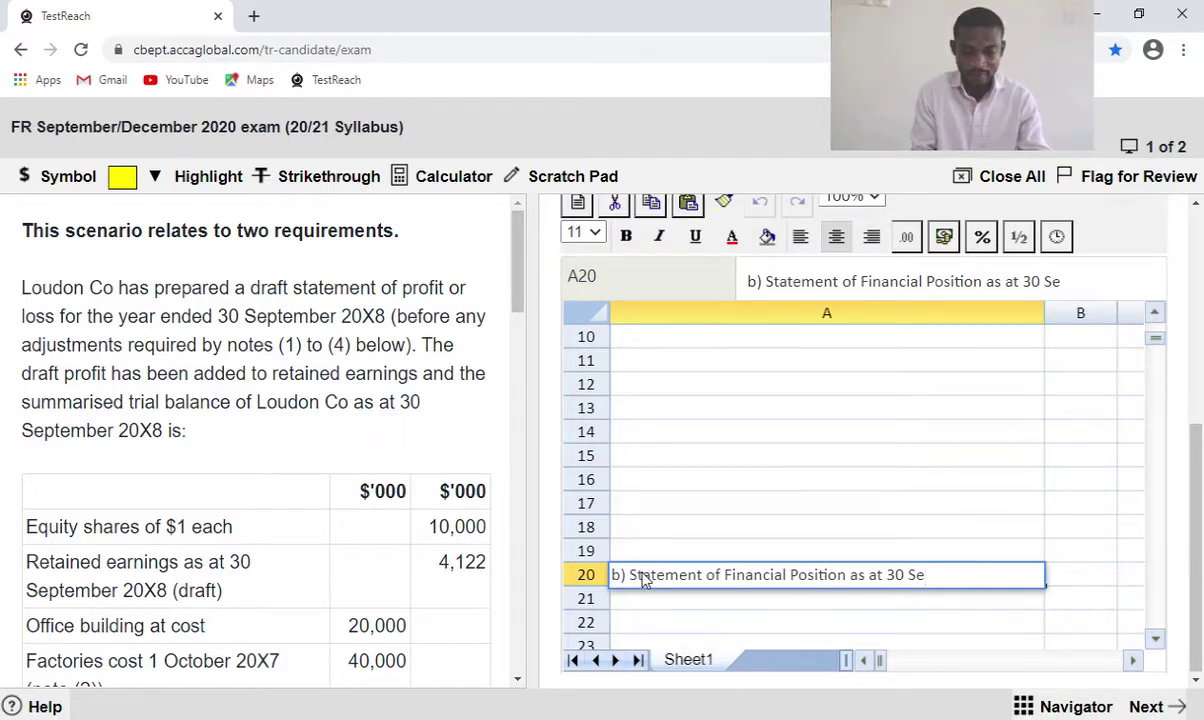
type("ptemb")
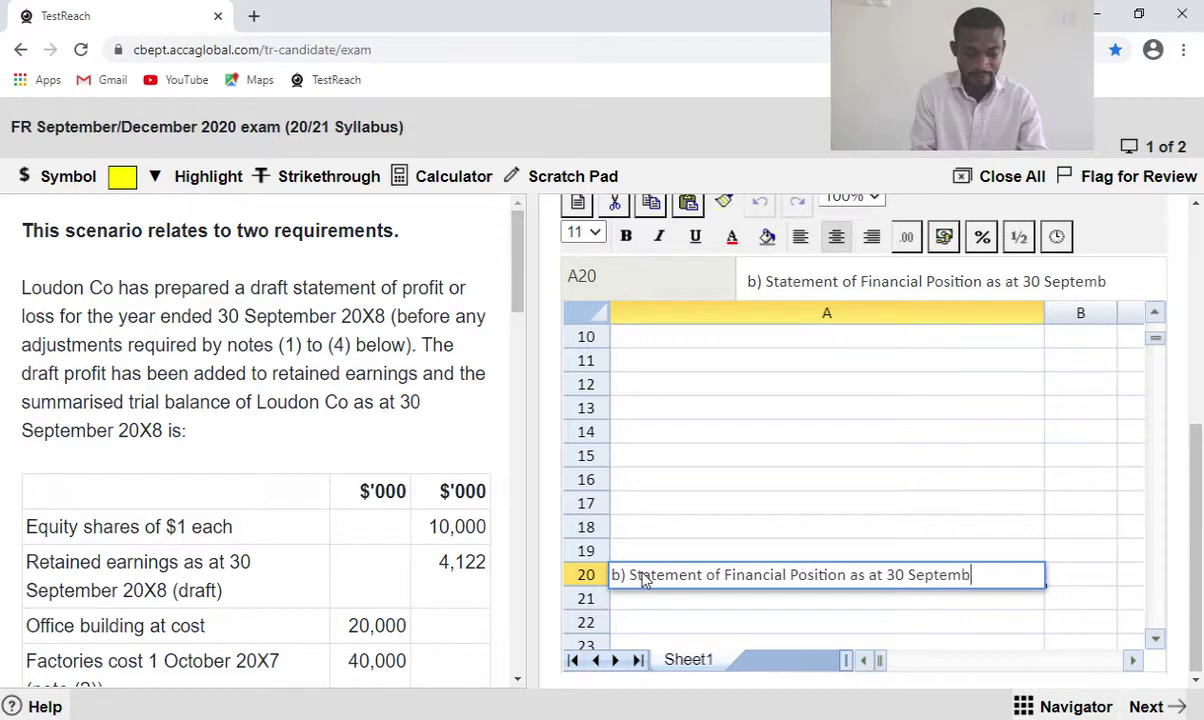
type("er 20")
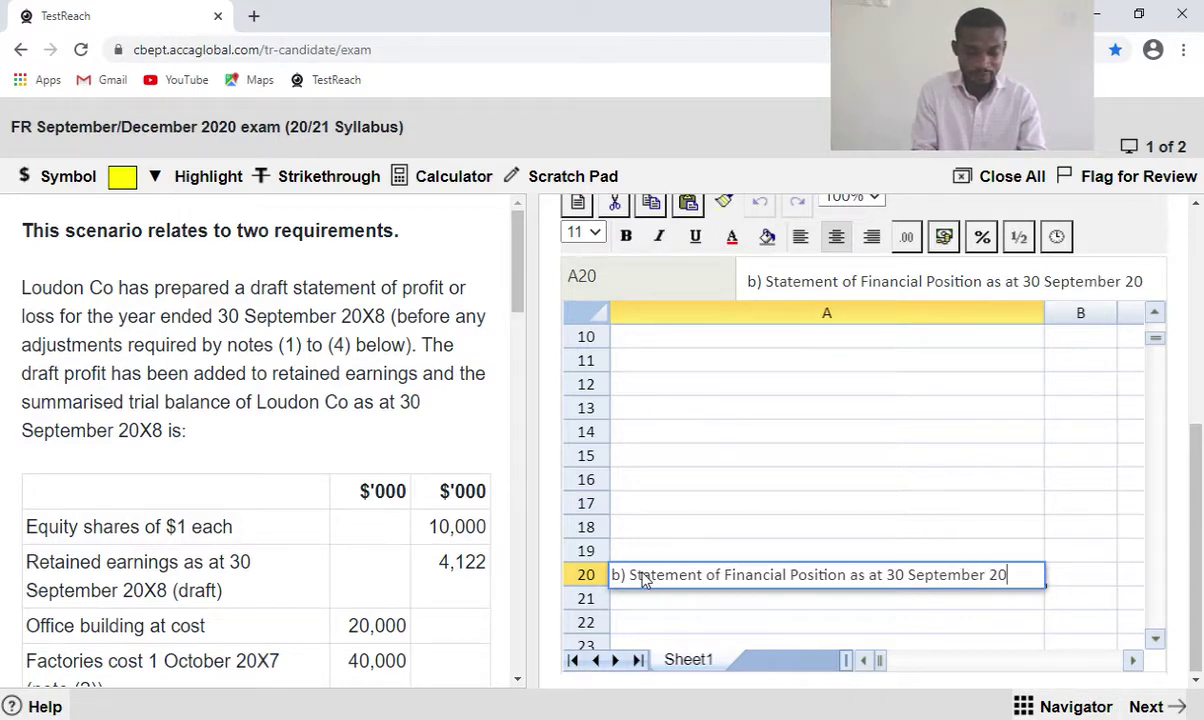
type("X8")
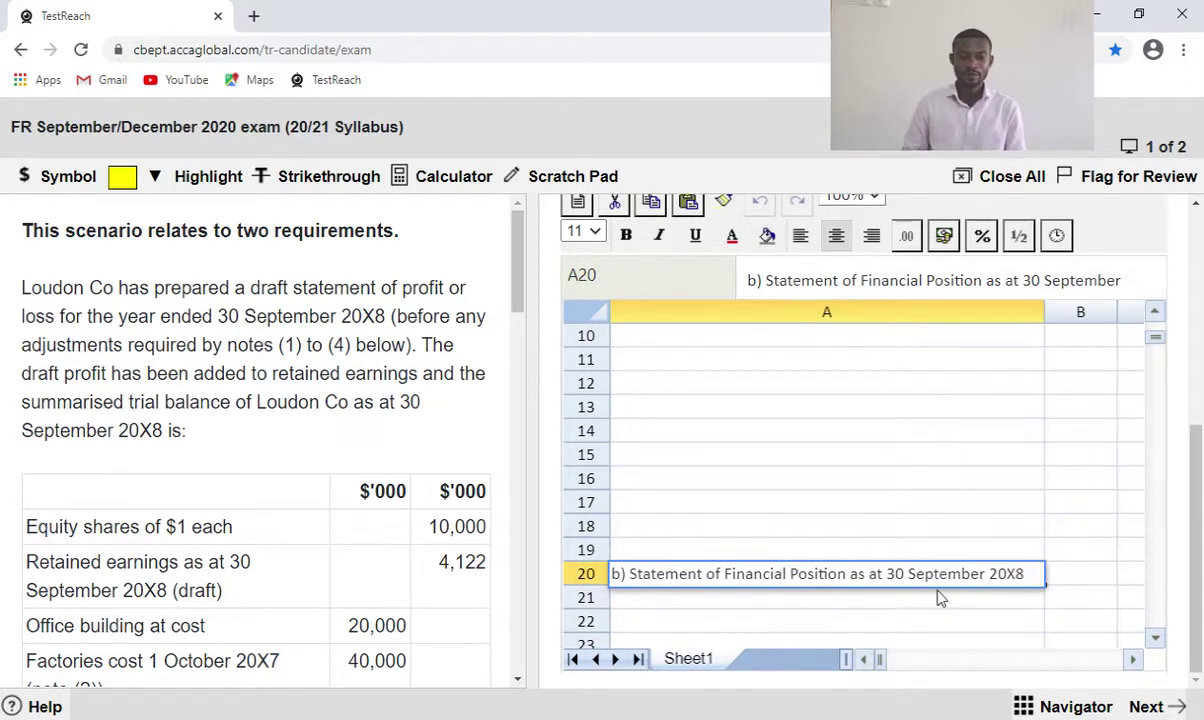
key("Return")
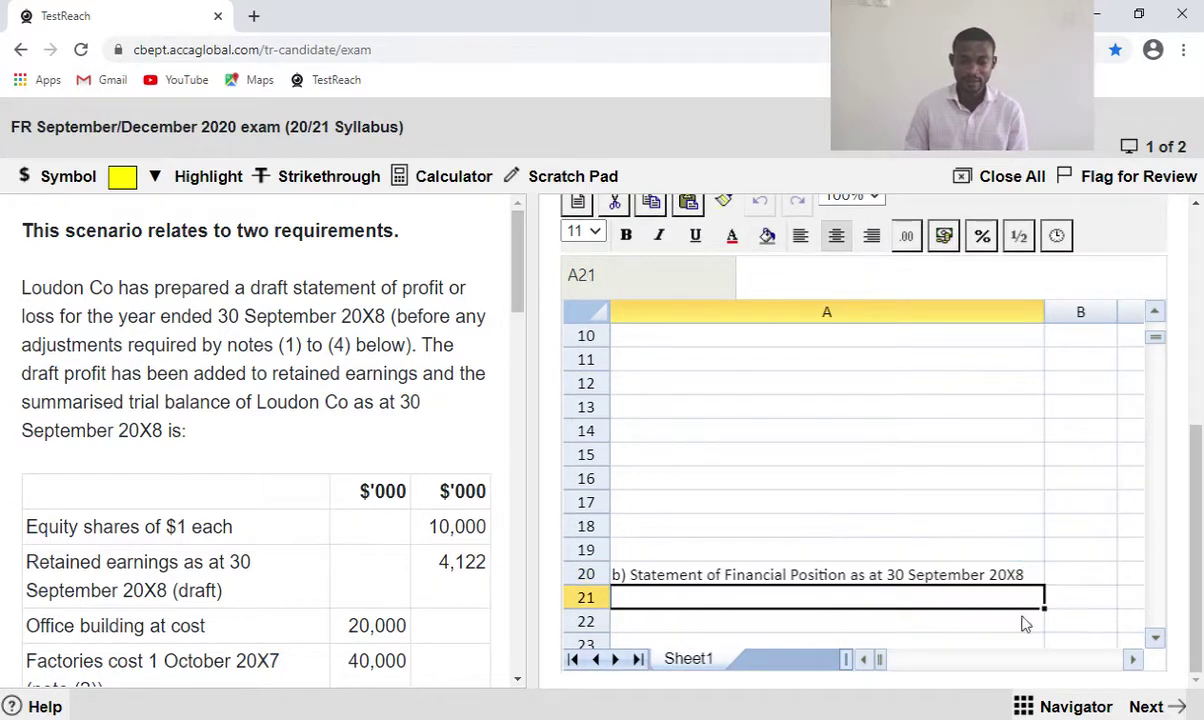
Put the $'000 units label in cell B21.
left_click(1086, 604)
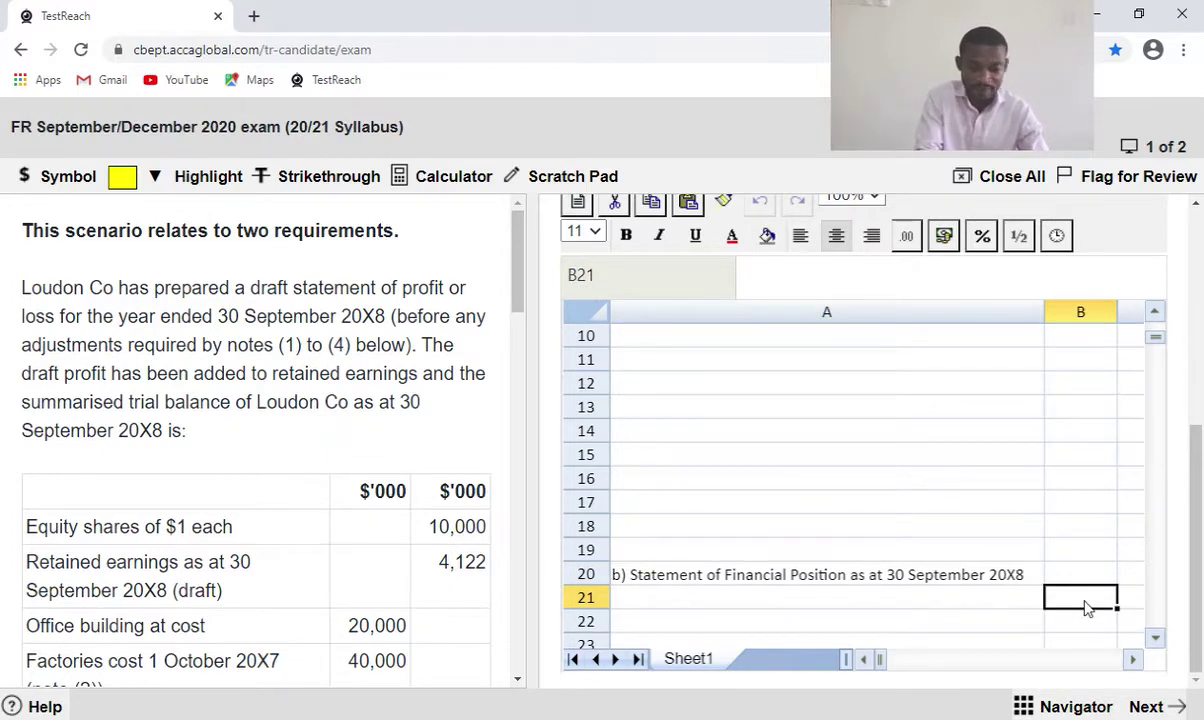
type("$")
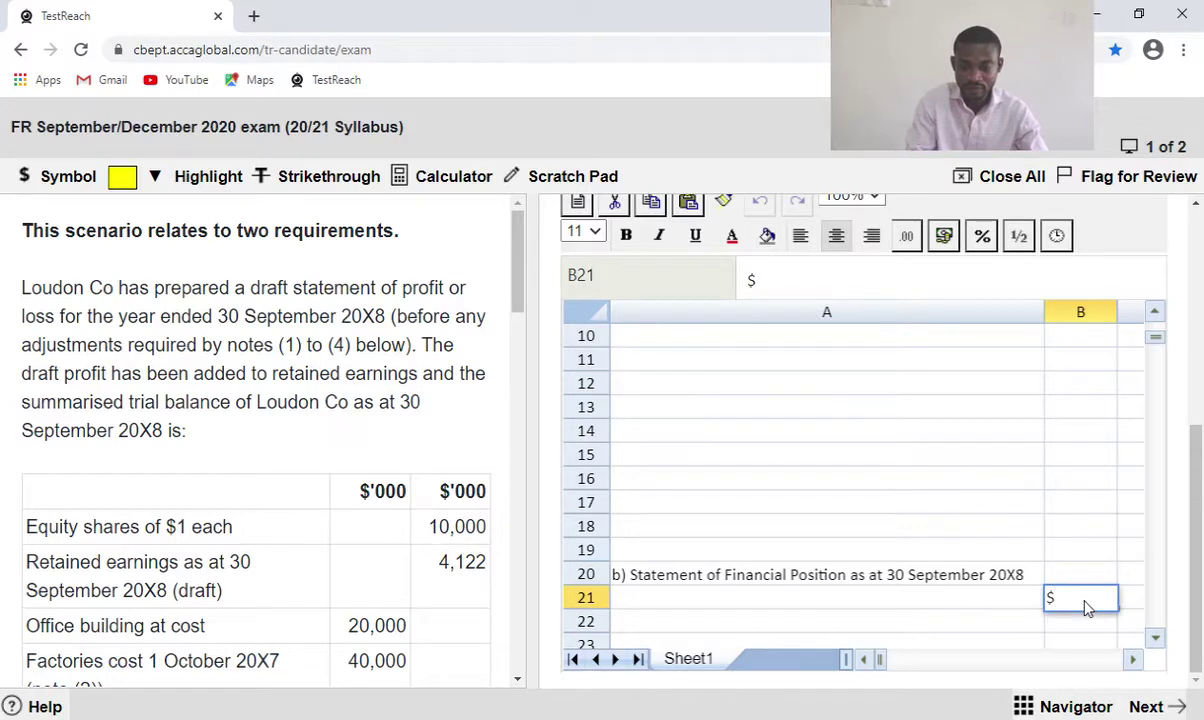
type("'000")
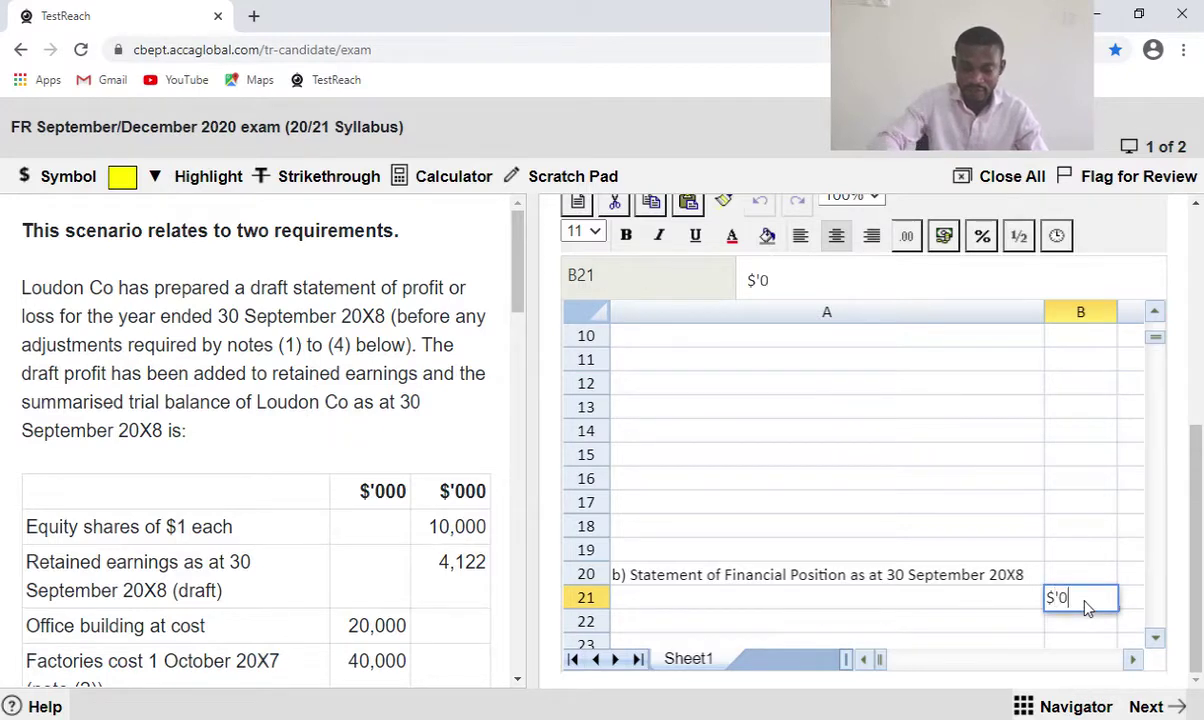
left_click(893, 606)
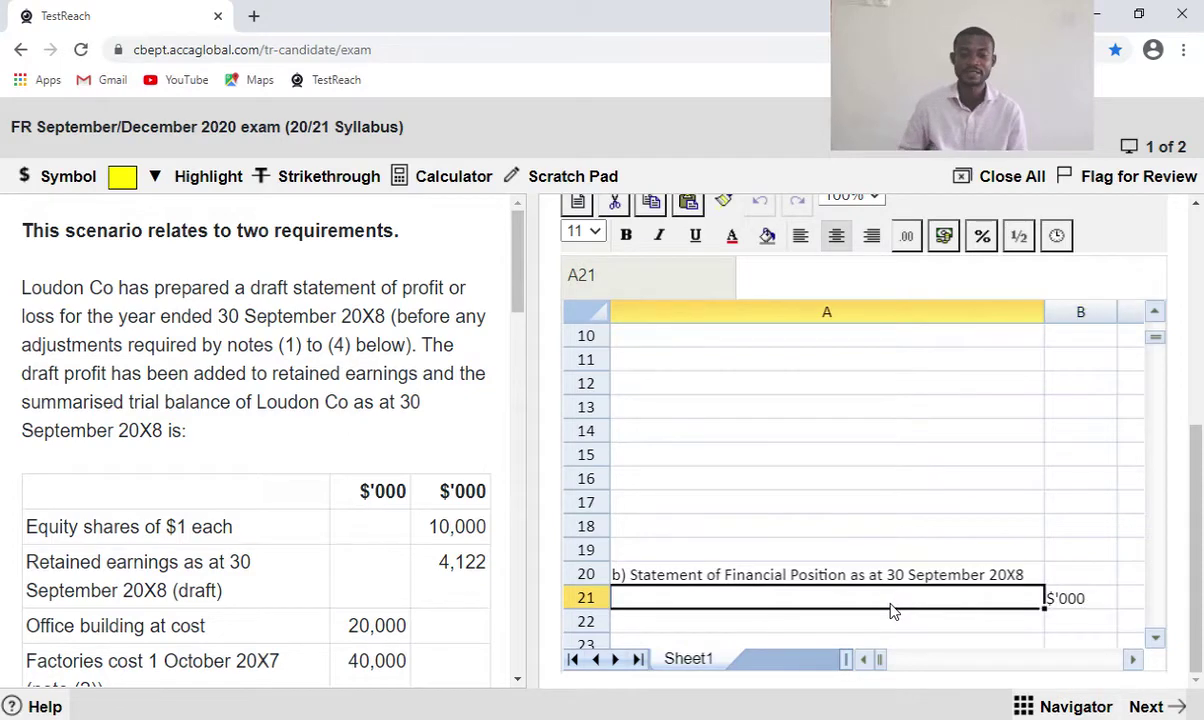
Bring columns C to H at row 2 into view and select cell E2.
scroll(893, 610, "down", 2)
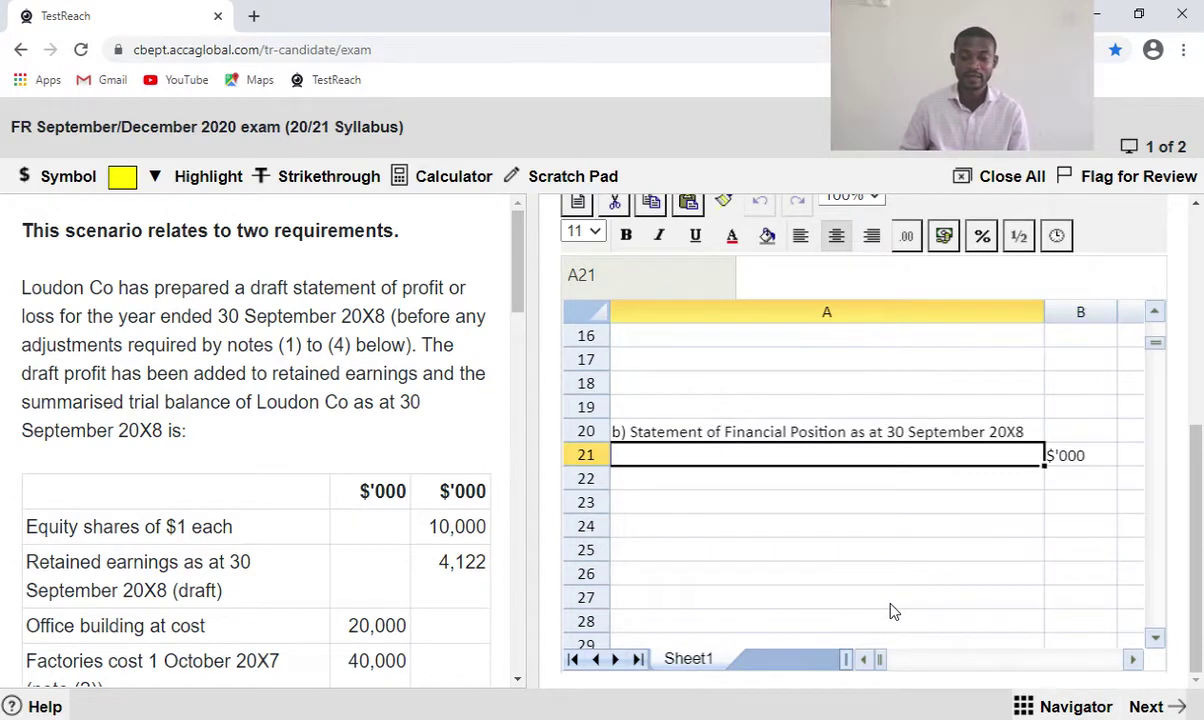
scroll(893, 611, "up", 6)
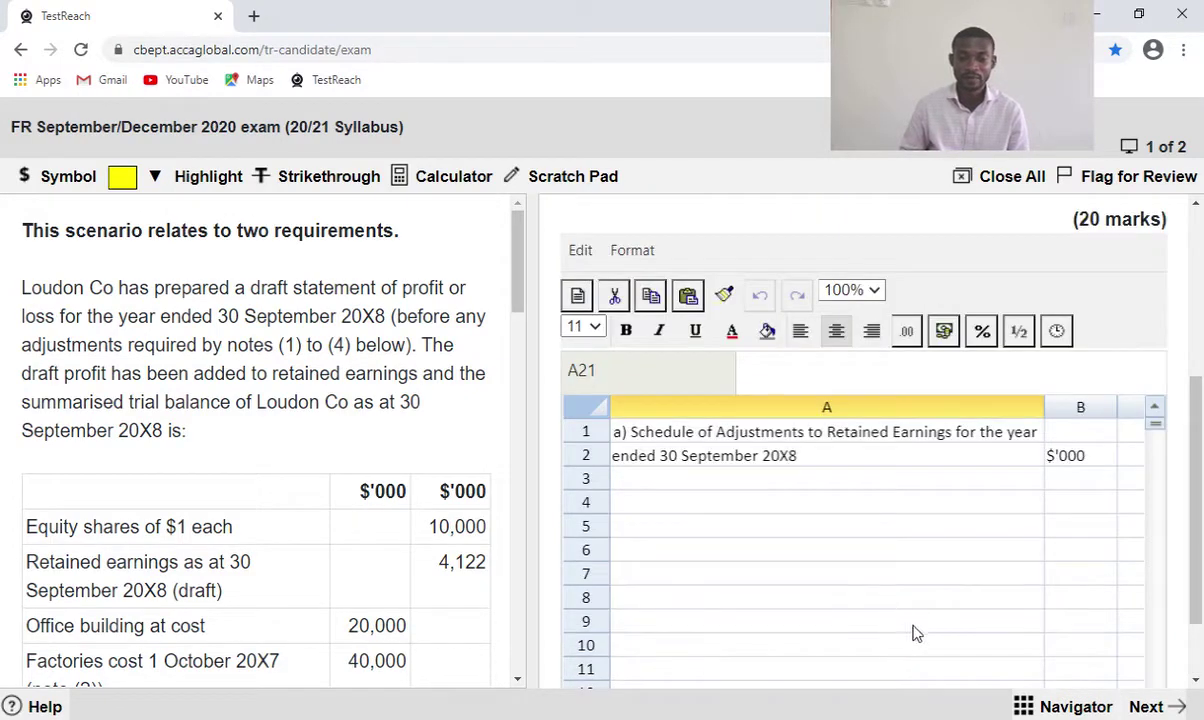
scroll(992, 607, "down", 2)
scroll(992, 610, "down", 2)
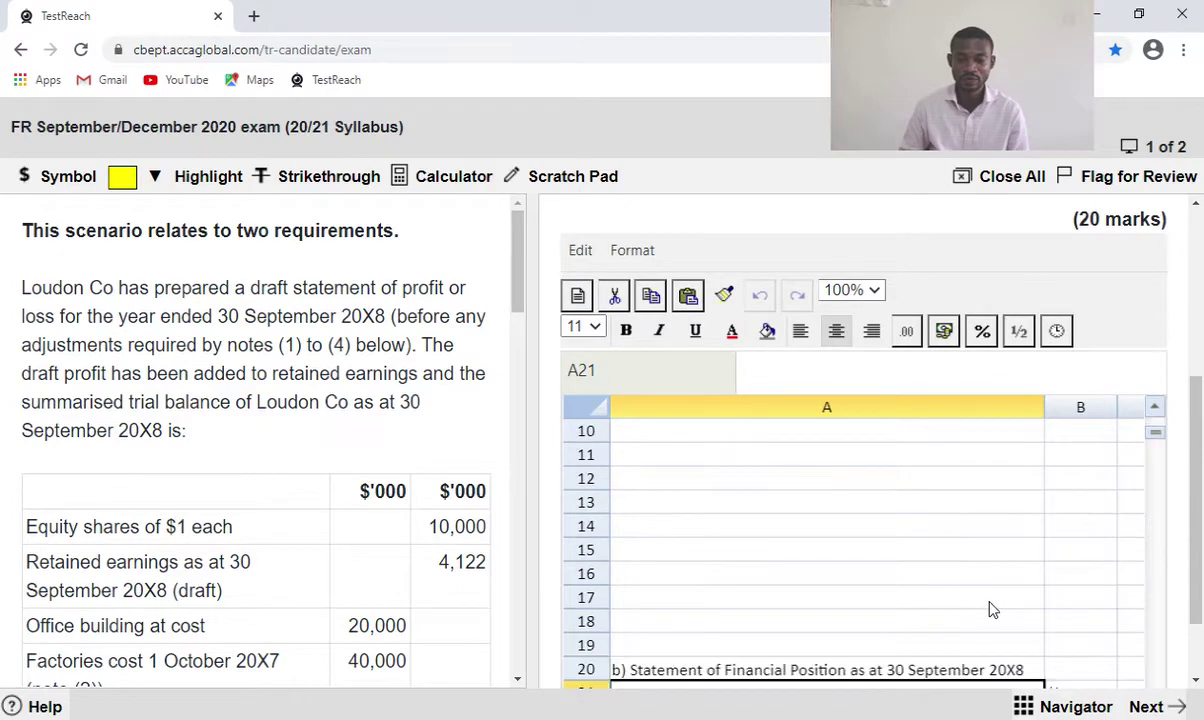
scroll(1135, 630, "down", 14)
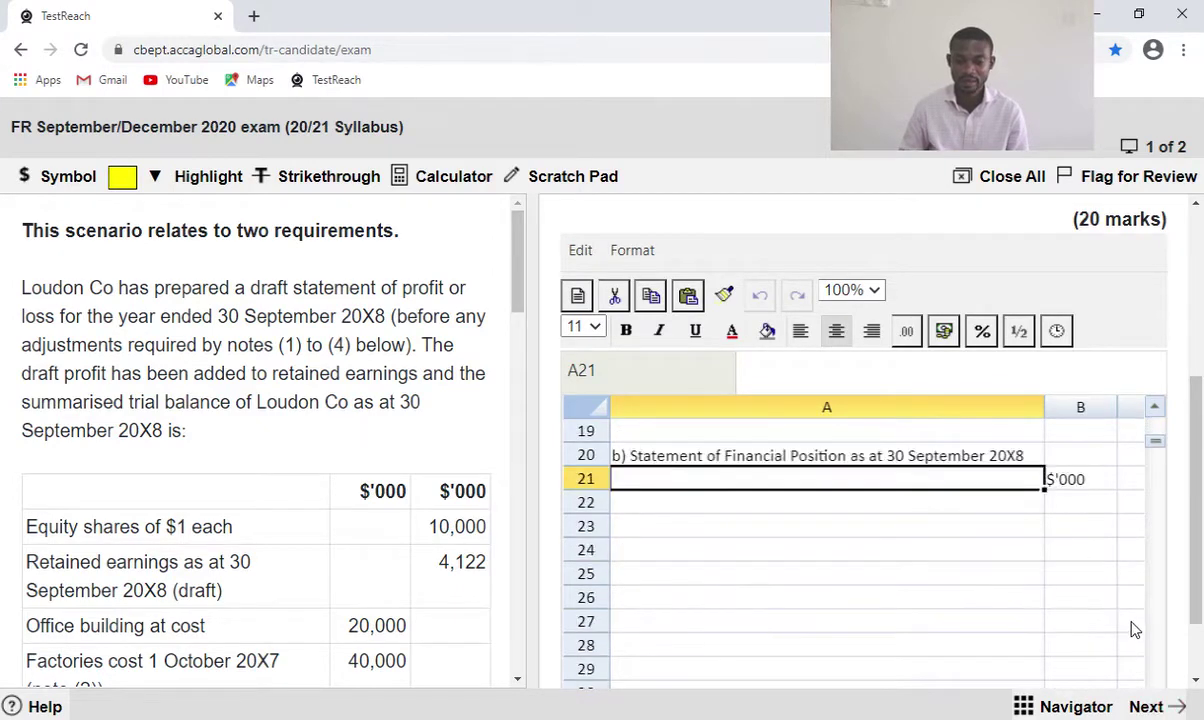
scroll(1133, 629, "up", 17)
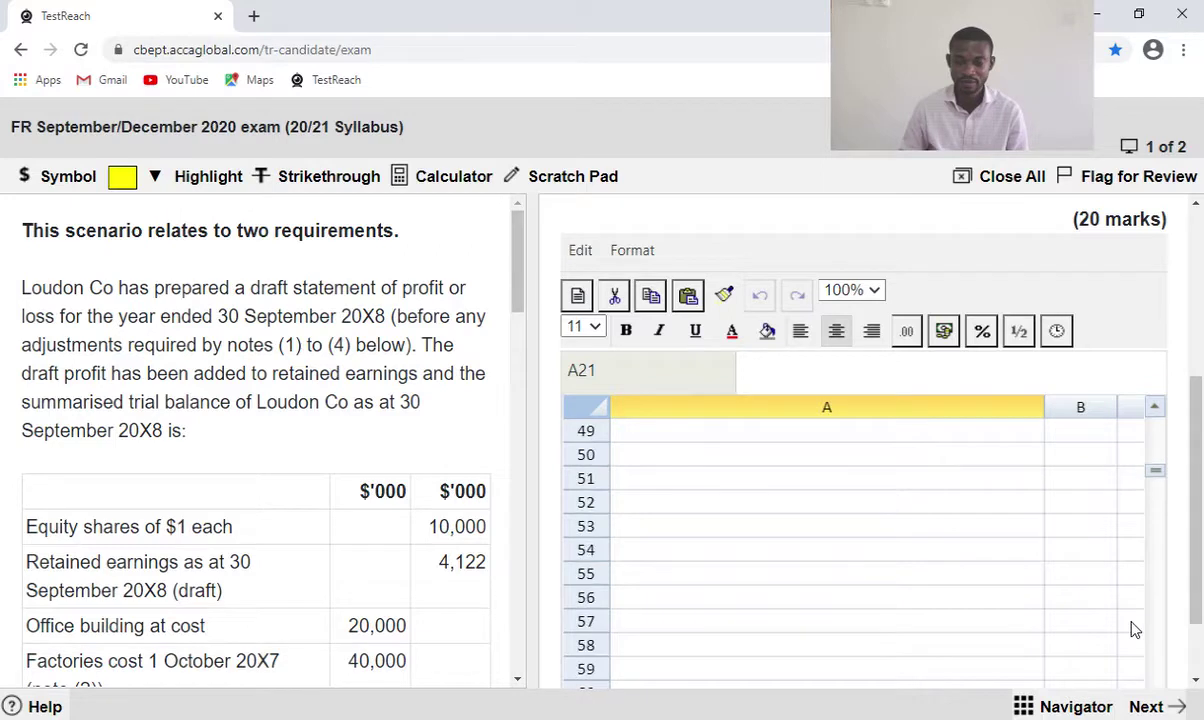
scroll(1200, 527, "down", 1)
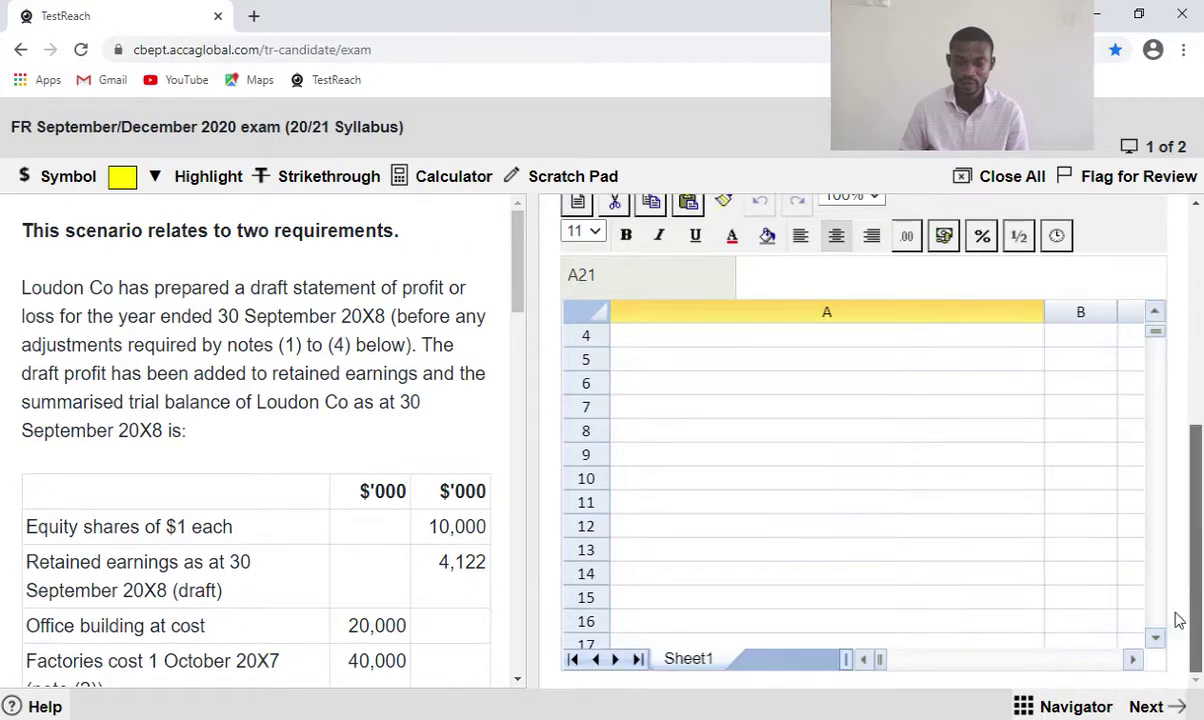
left_click(1133, 659)
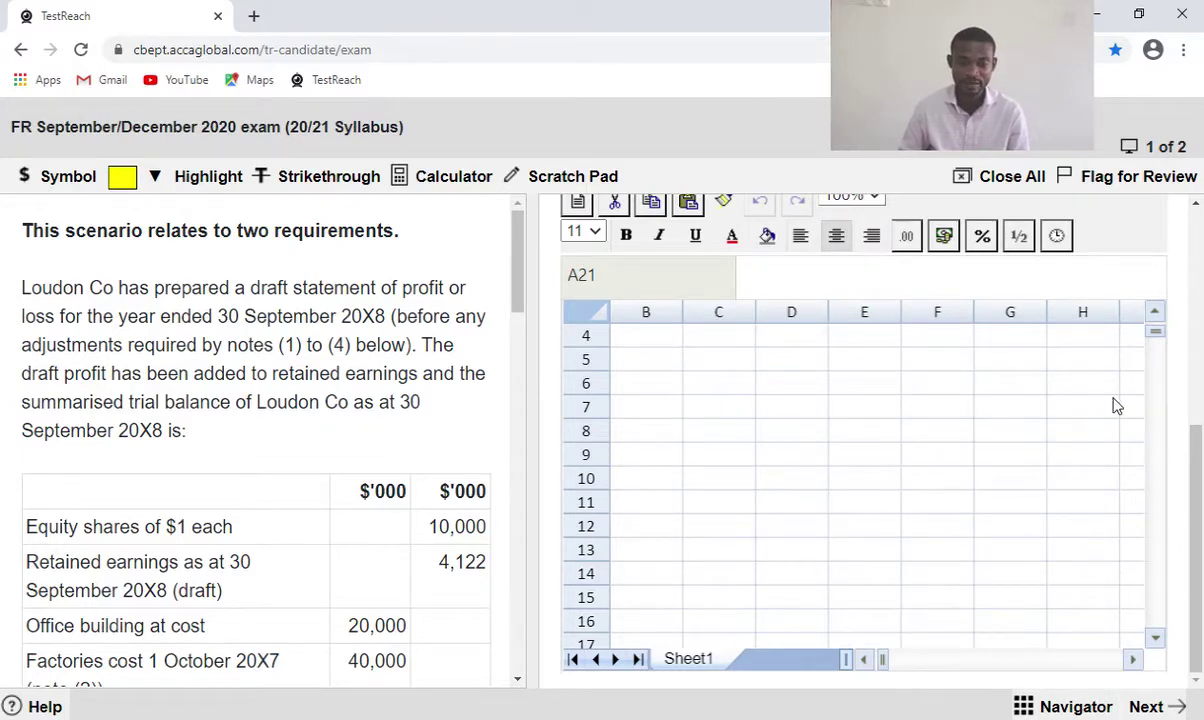
left_click(1155, 312)
left_click(1155, 312)
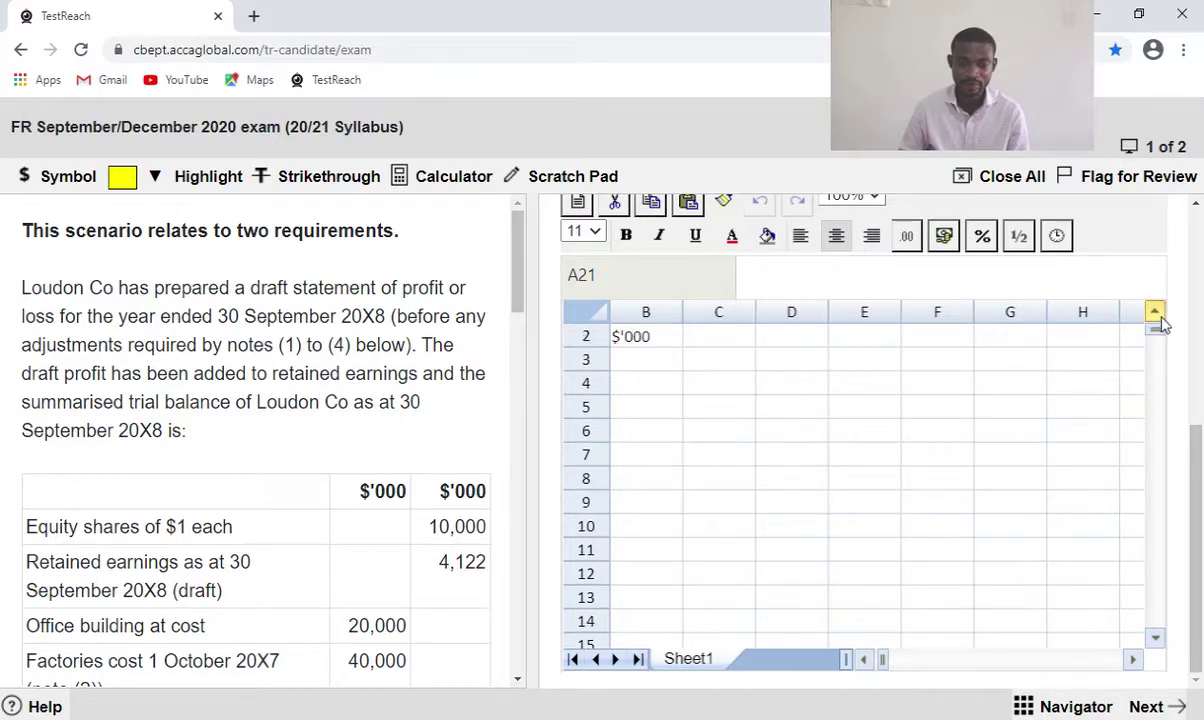
left_click(854, 344)
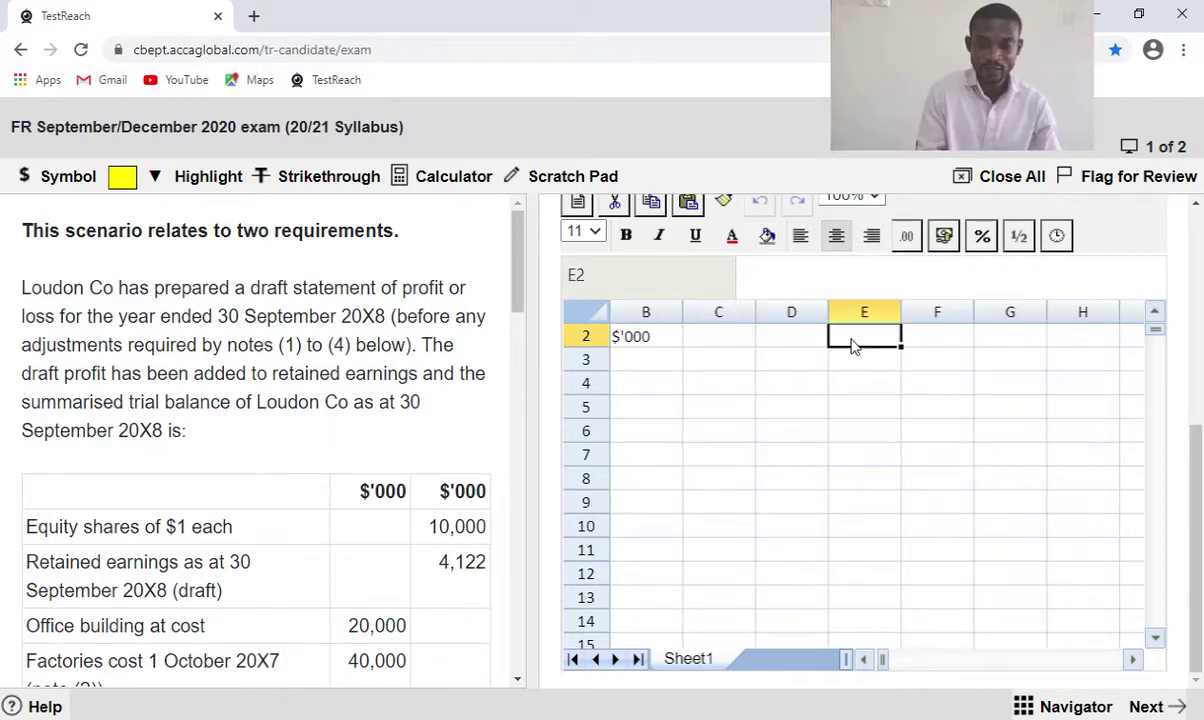
Enter 'Workings(All figures are in $'000)' in E2 and widen column E to fit it.
type("Workings")
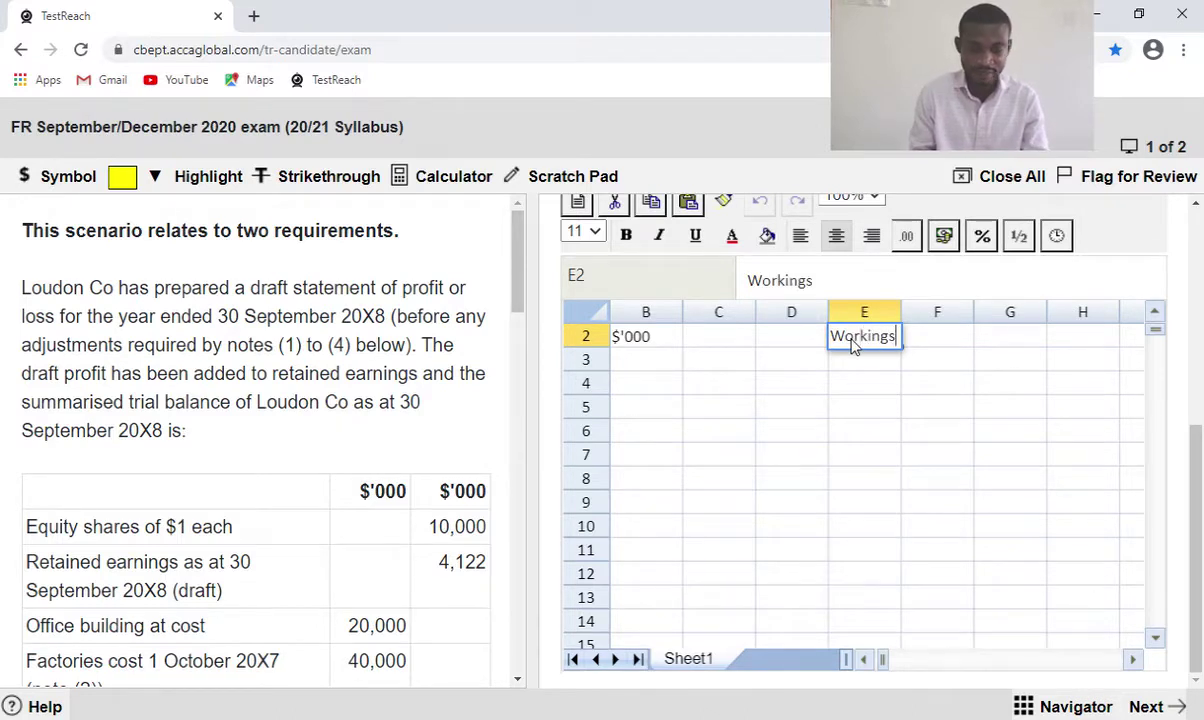
type("(")
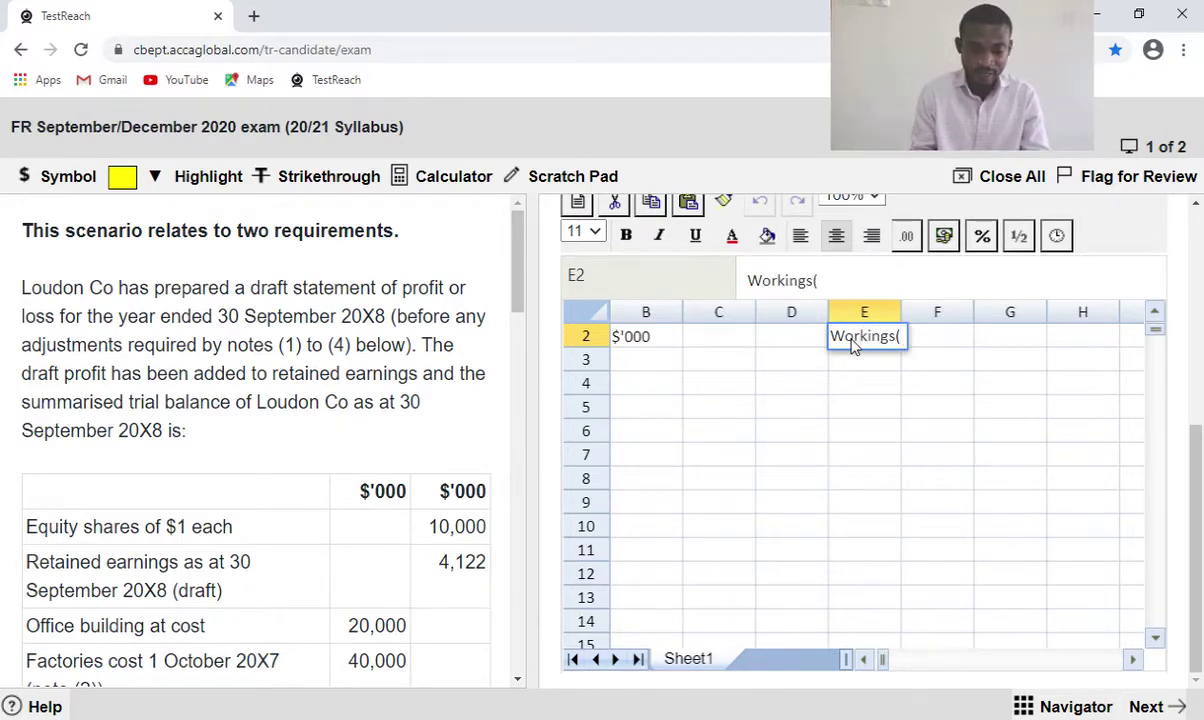
type("All fi")
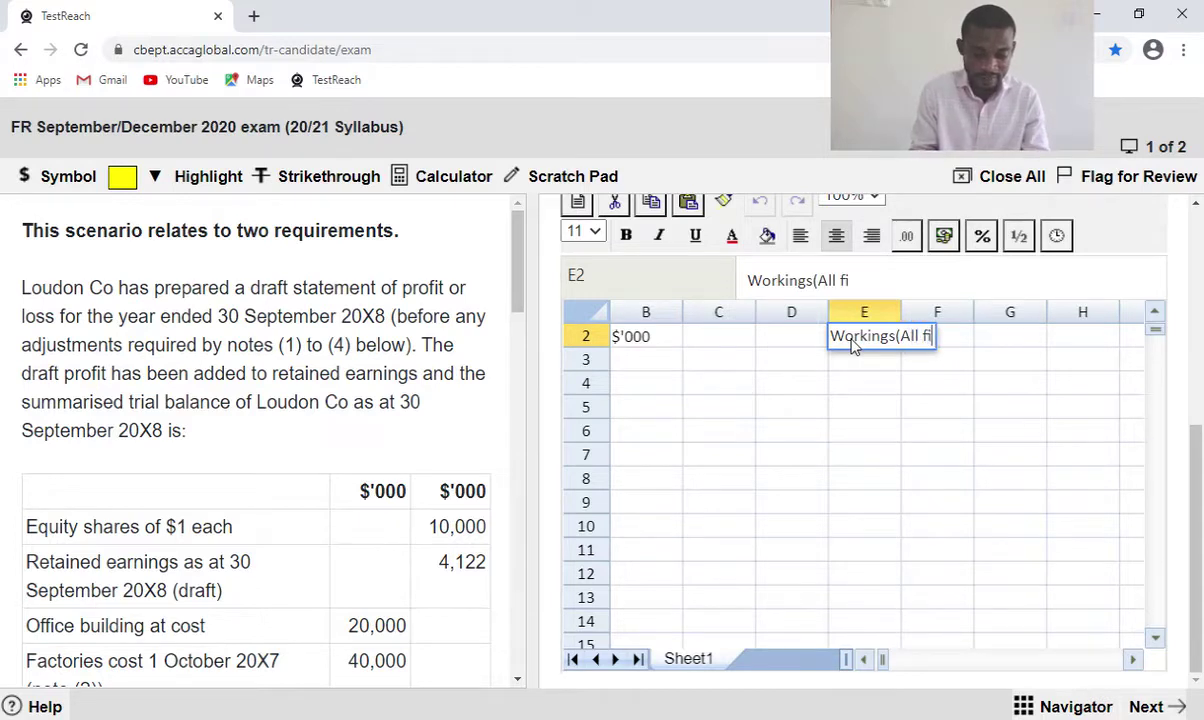
type("gures ")
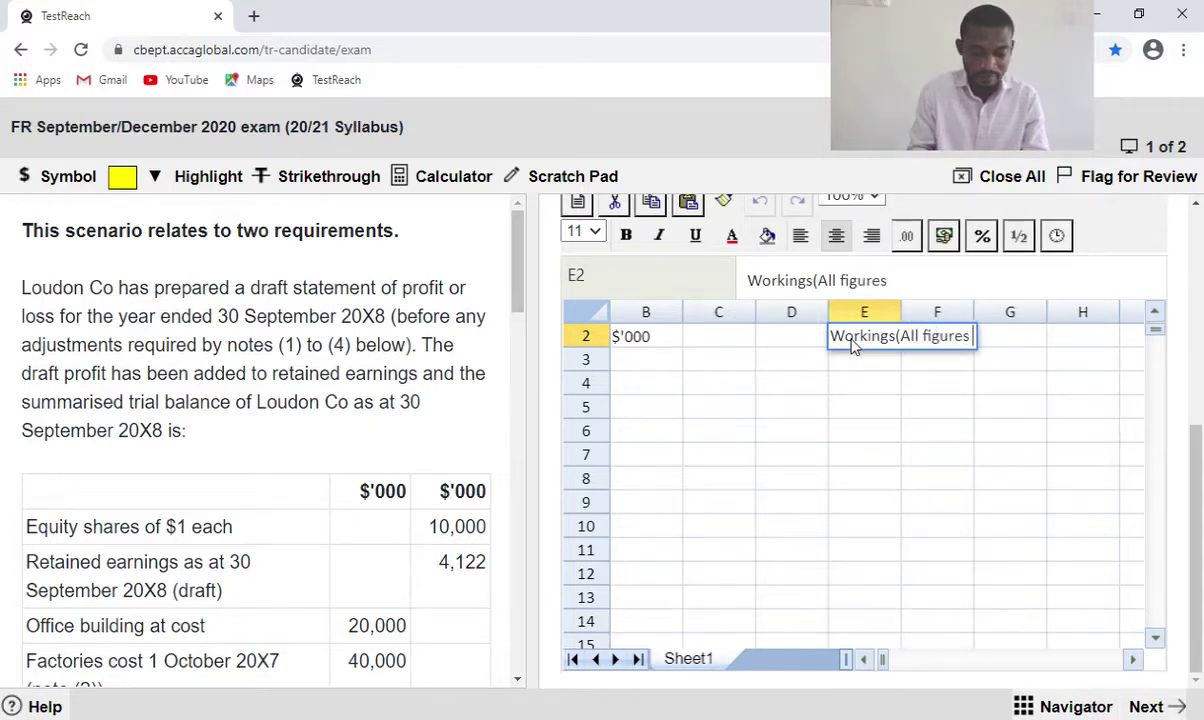
type("are in ")
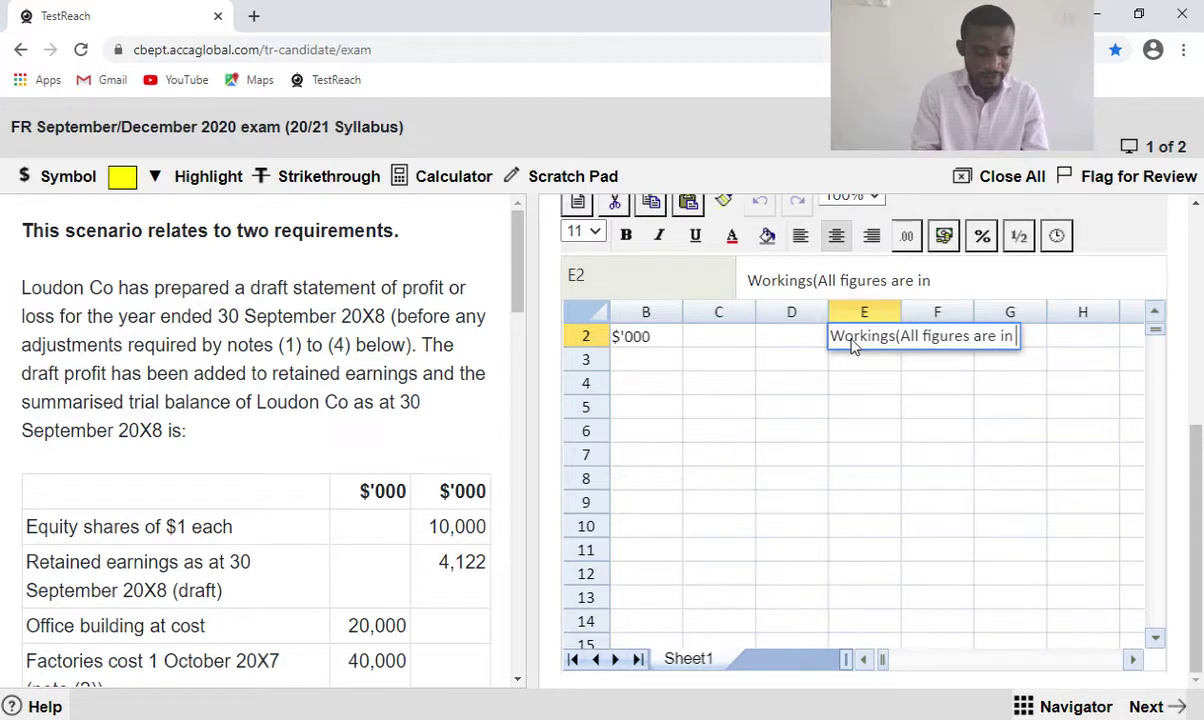
type("$'000")
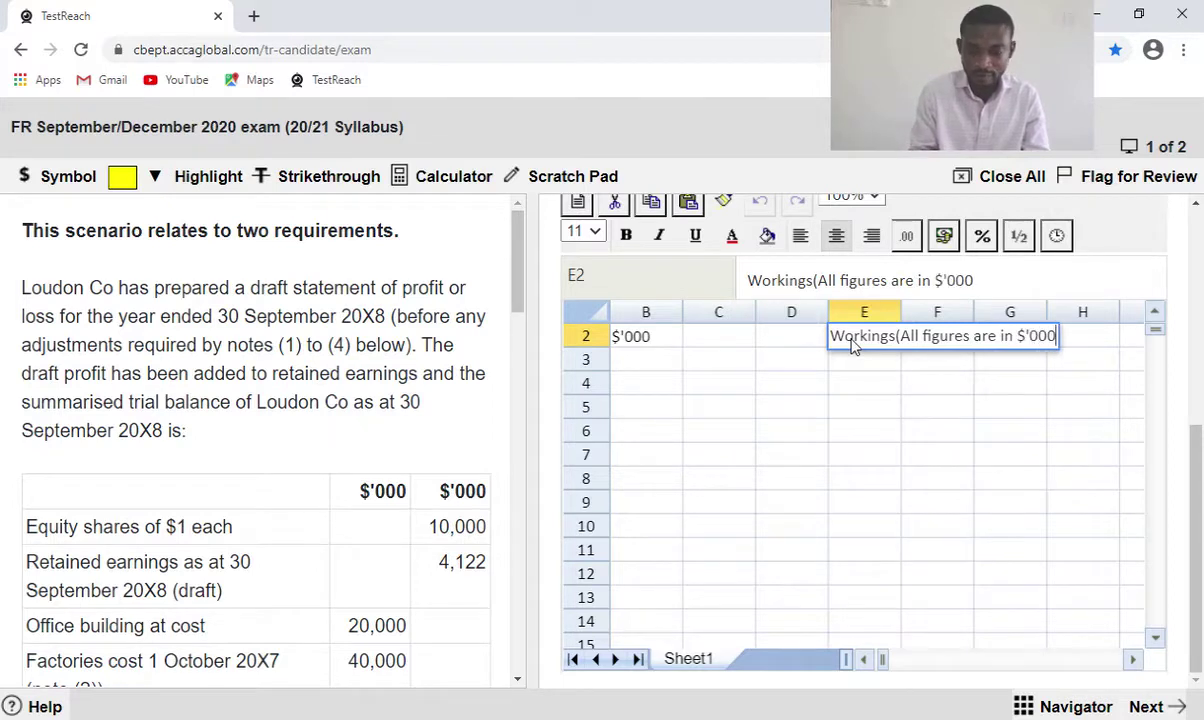
type(")")
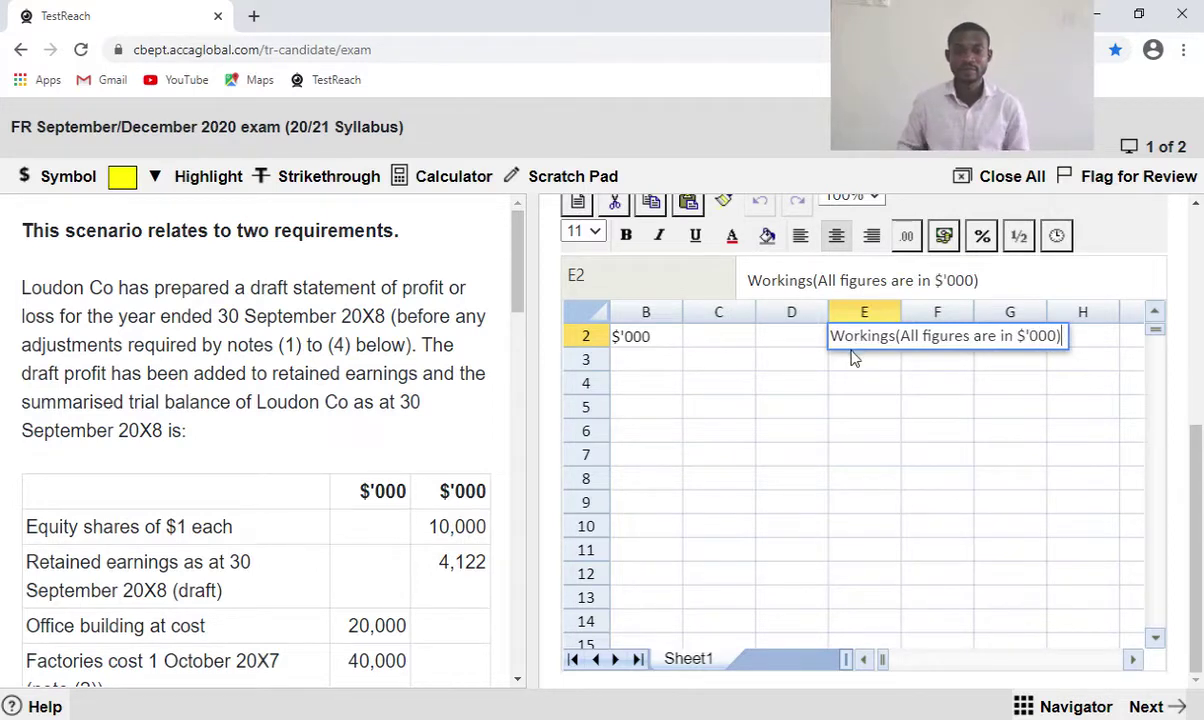
key("Return")
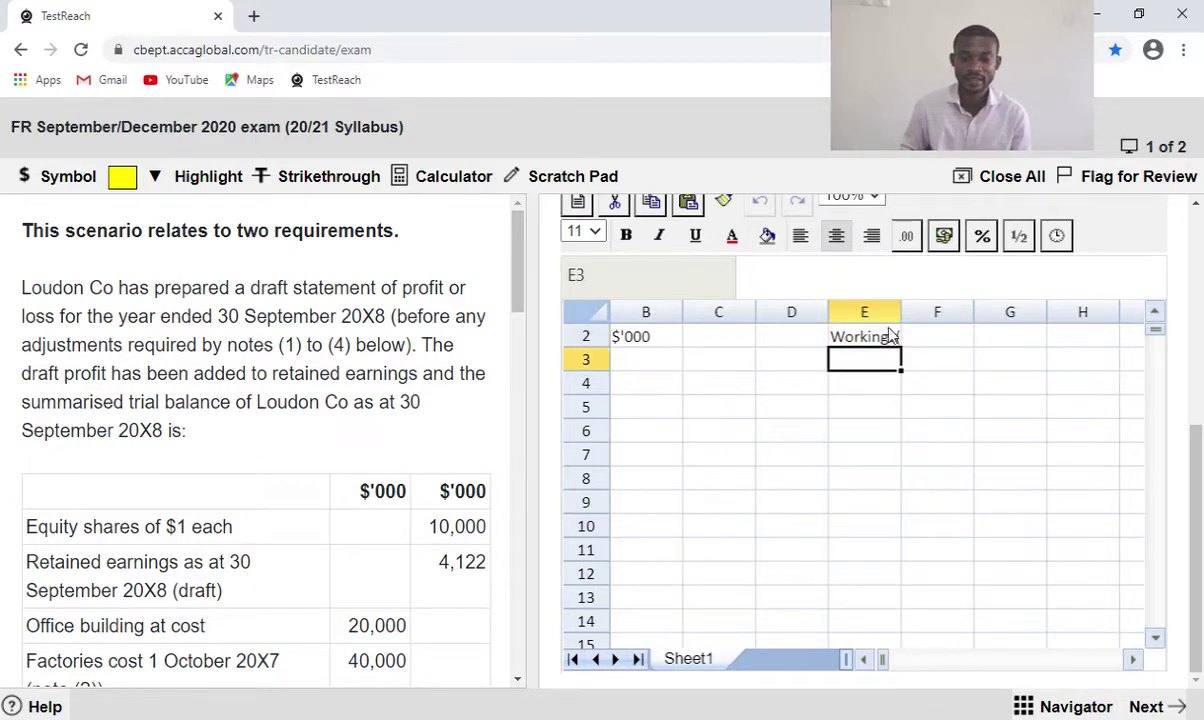
key("Up")
left_click_drag(900, 312, 1062, 312)
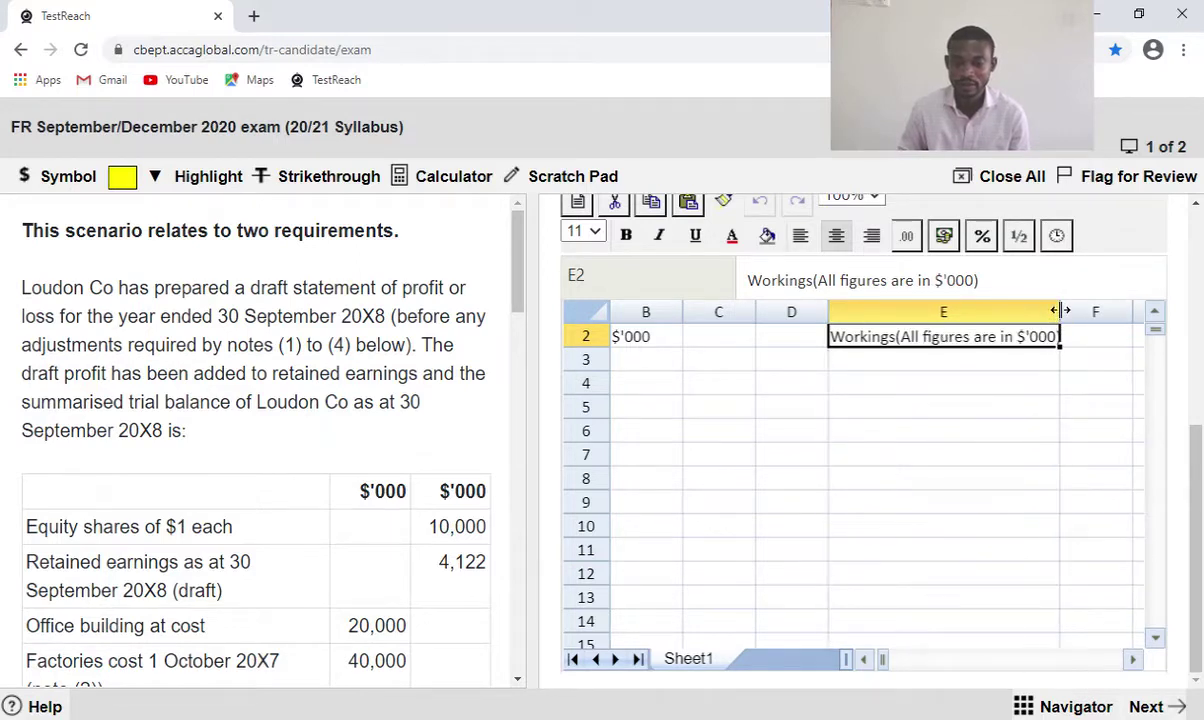
left_click(1004, 368)
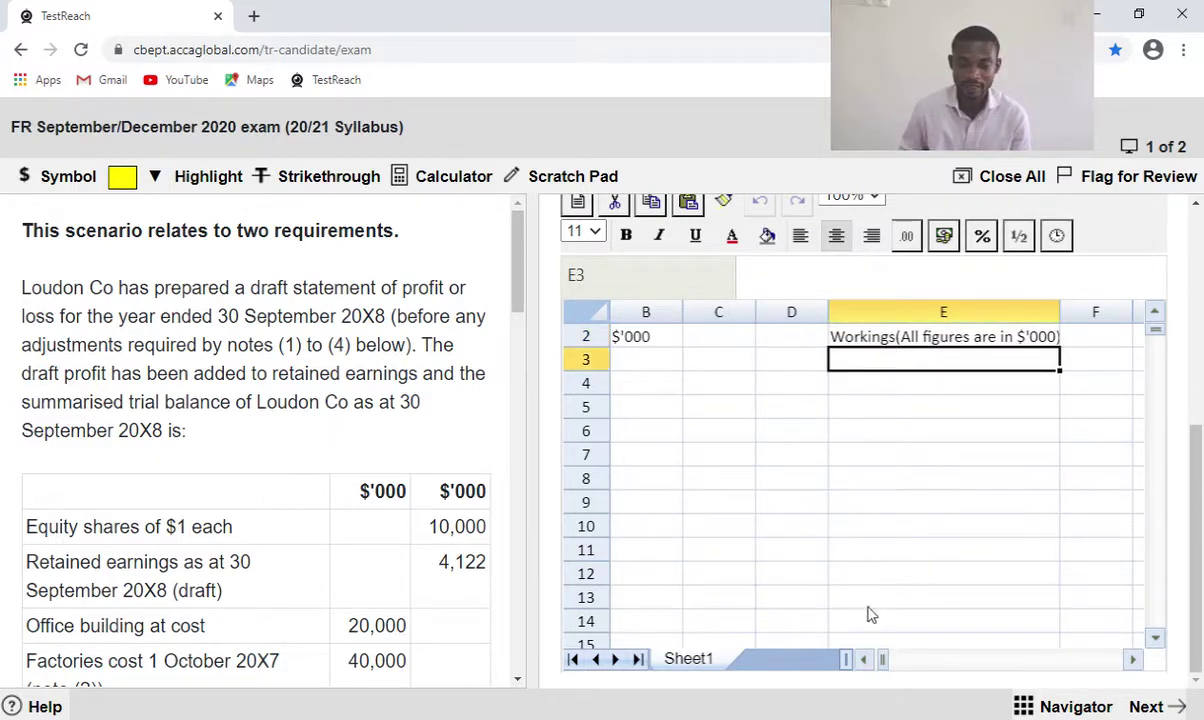
left_click(864, 661)
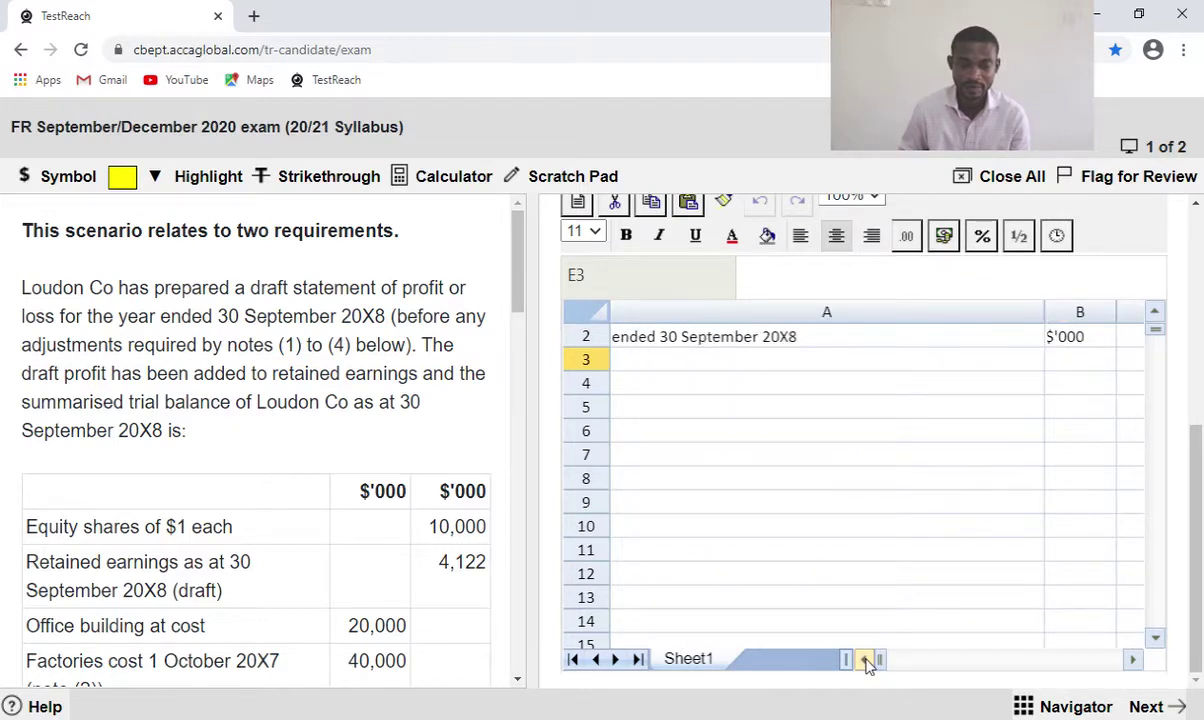
scroll(888, 560, "up", 3)
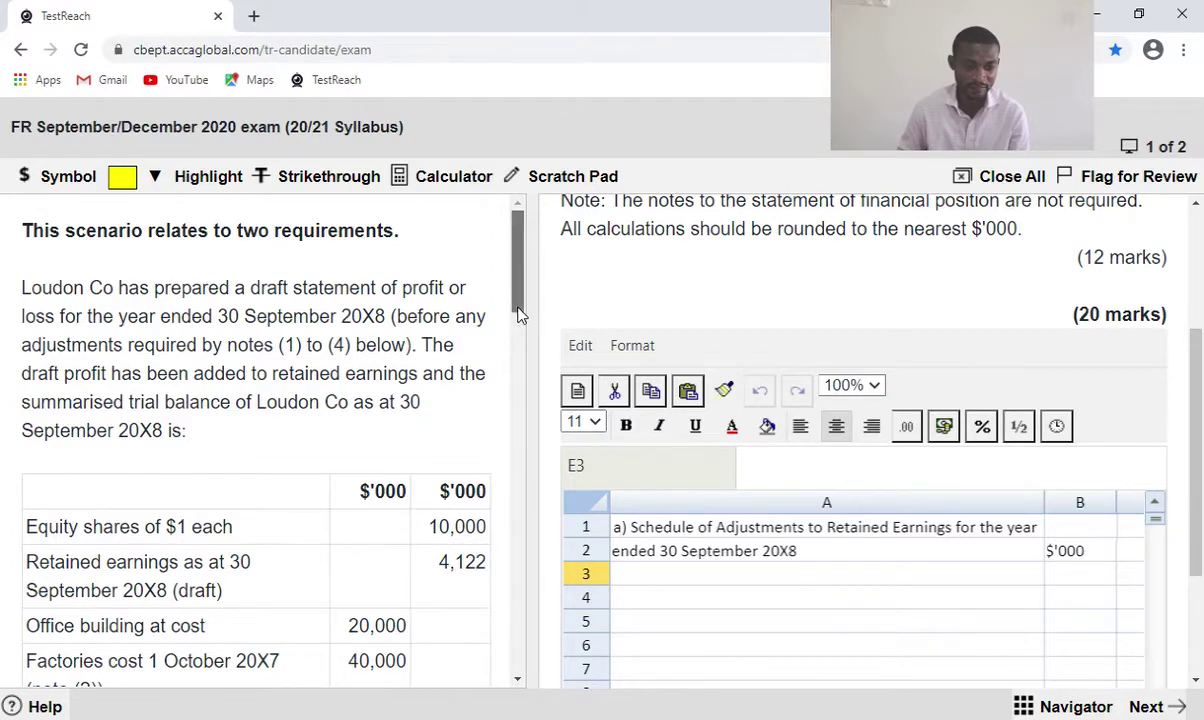
scroll(519, 320, "down", 2)
left_click_drag(519, 320, 516, 350)
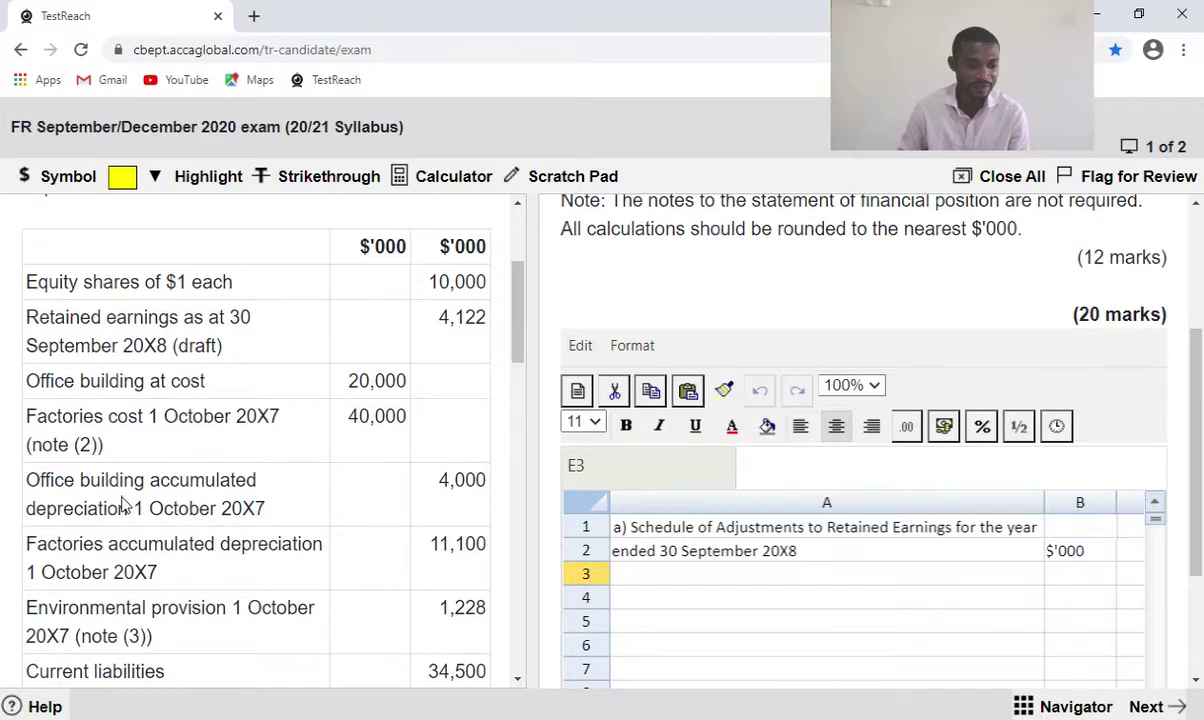
scroll(124, 503, "down", 1)
scroll(140, 536, "down", 1)
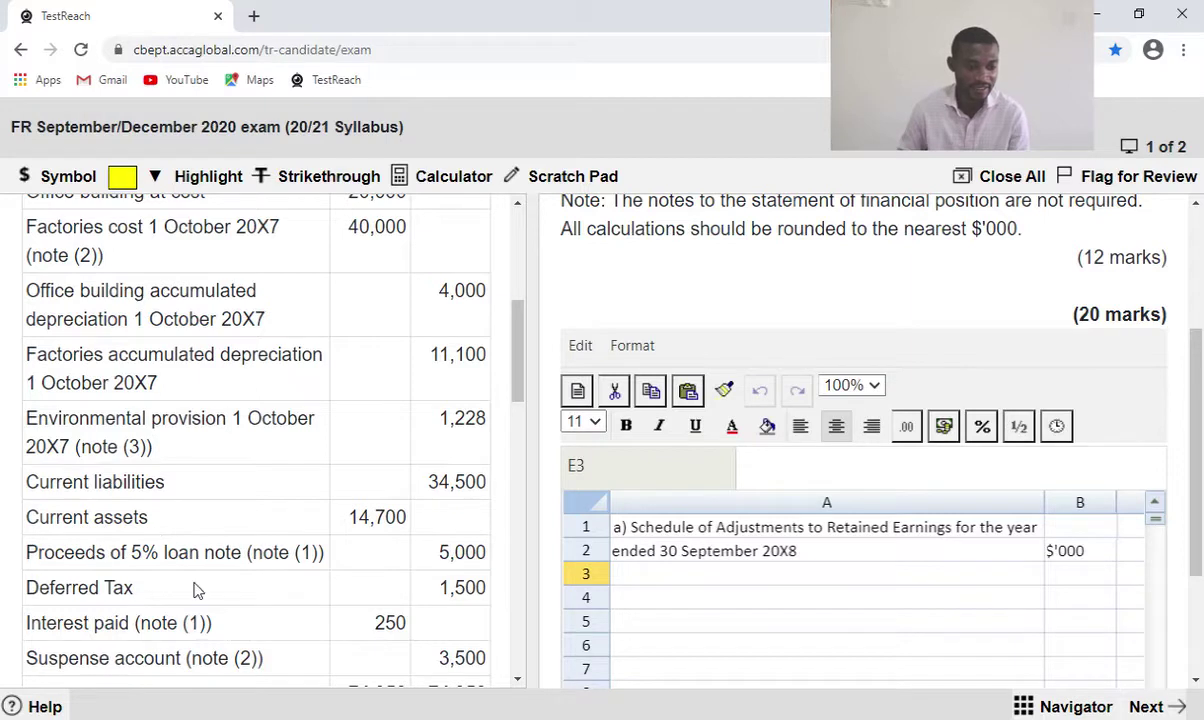
scroll(191, 586, "down", 1)
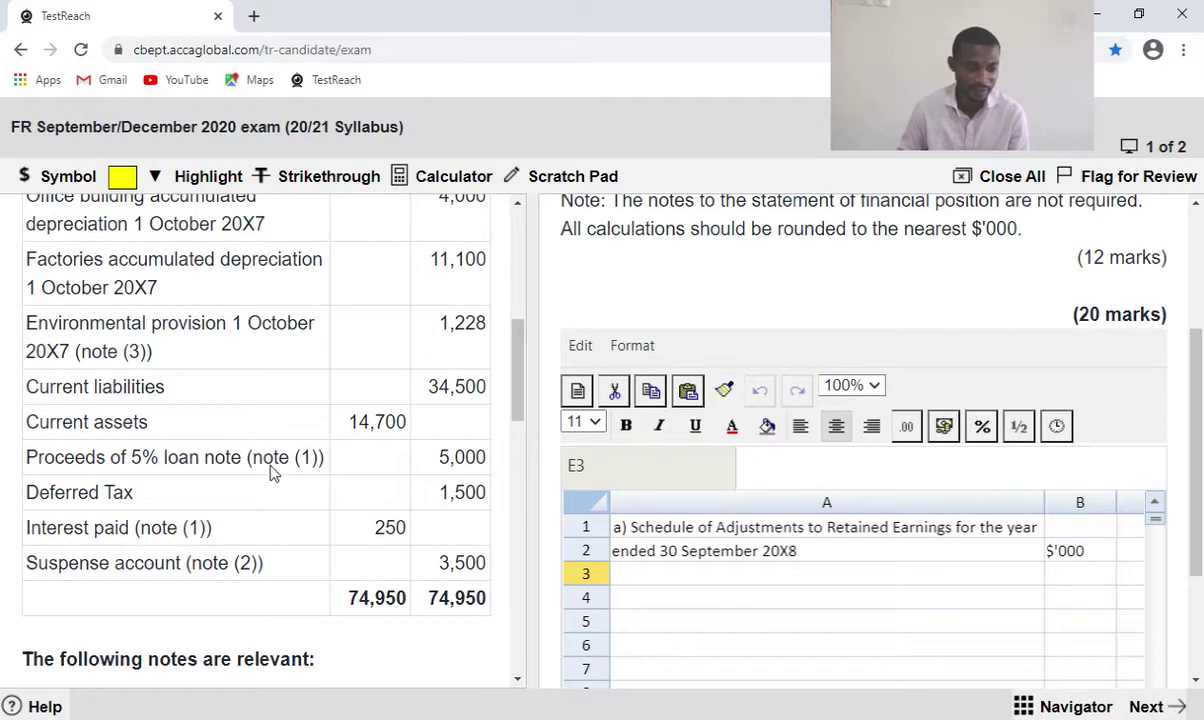
scroll(271, 466, "up", 3)
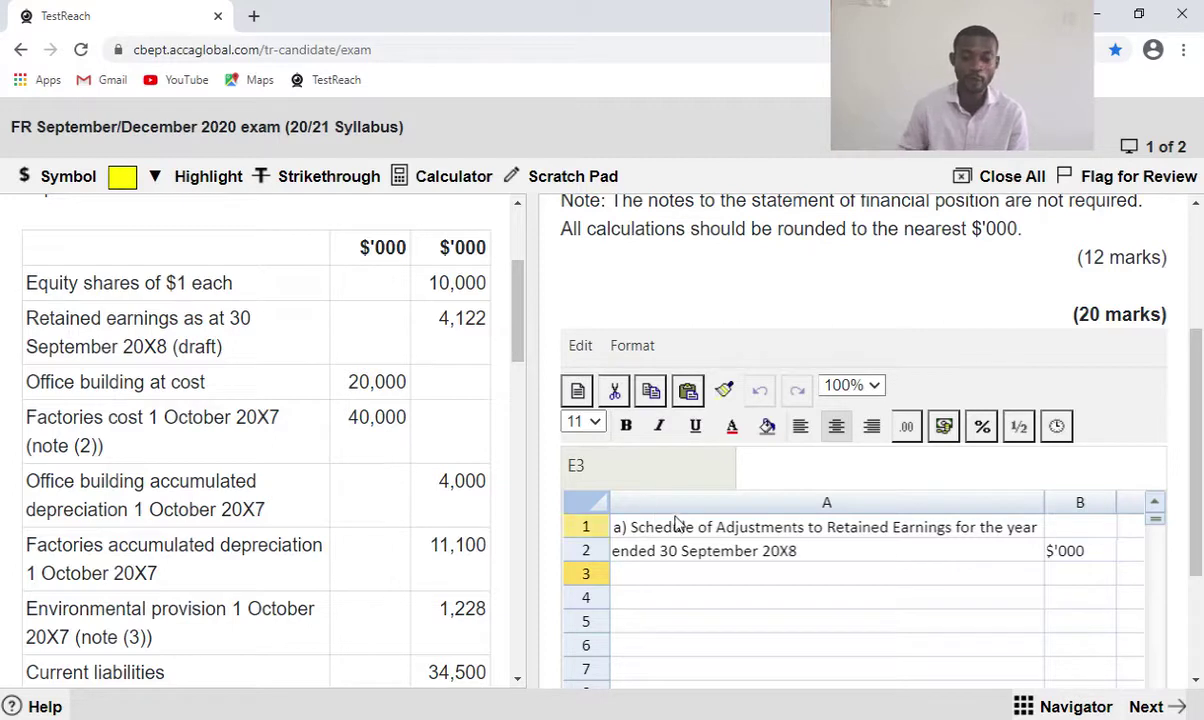
Label A3 'Retained earnings as per question' with 4122 in B3.
left_click(692, 582)
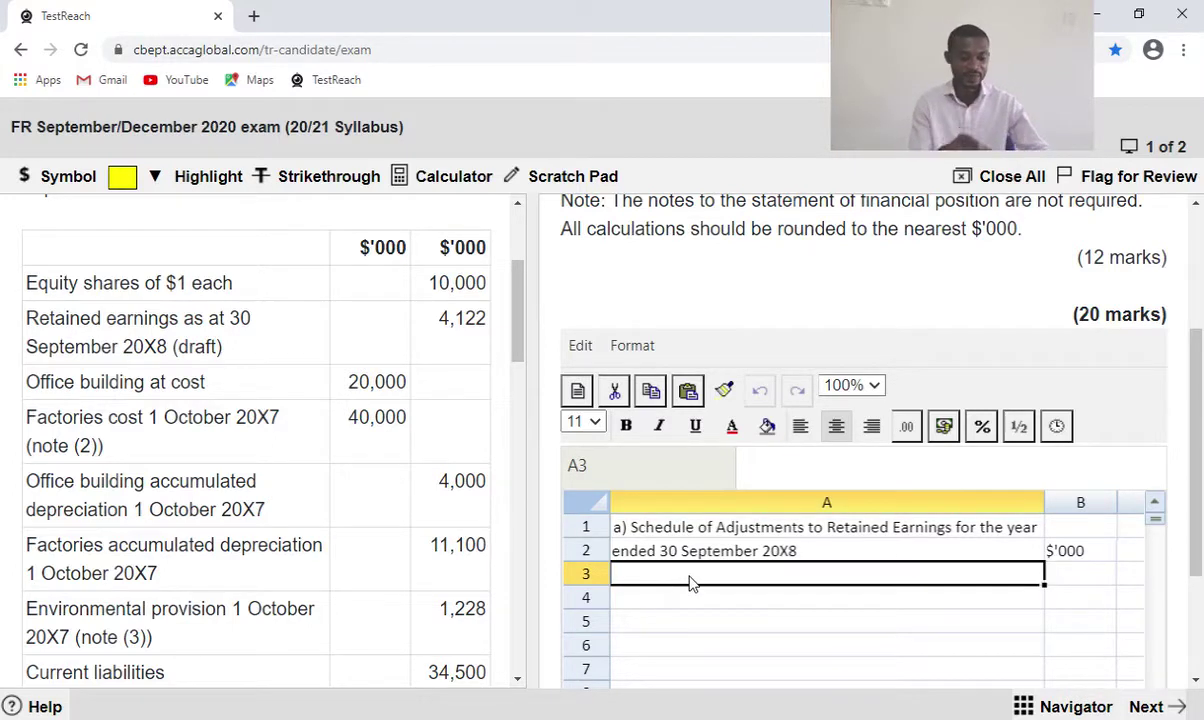
type("Re")
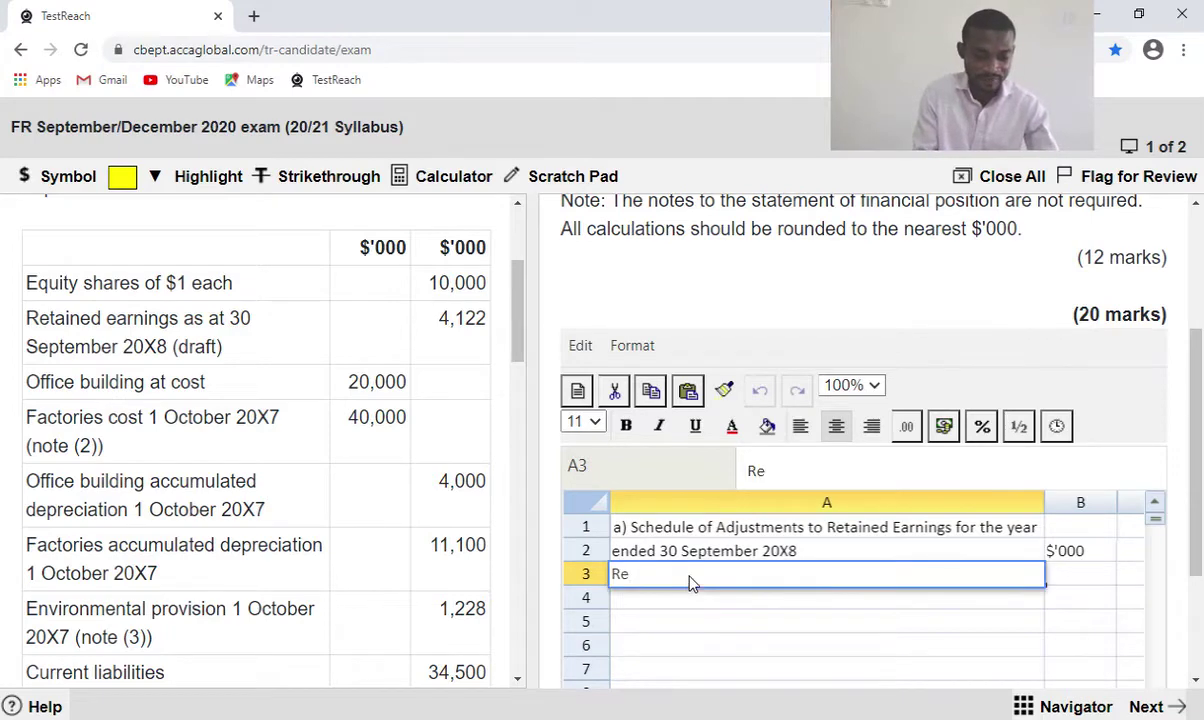
type("taines")
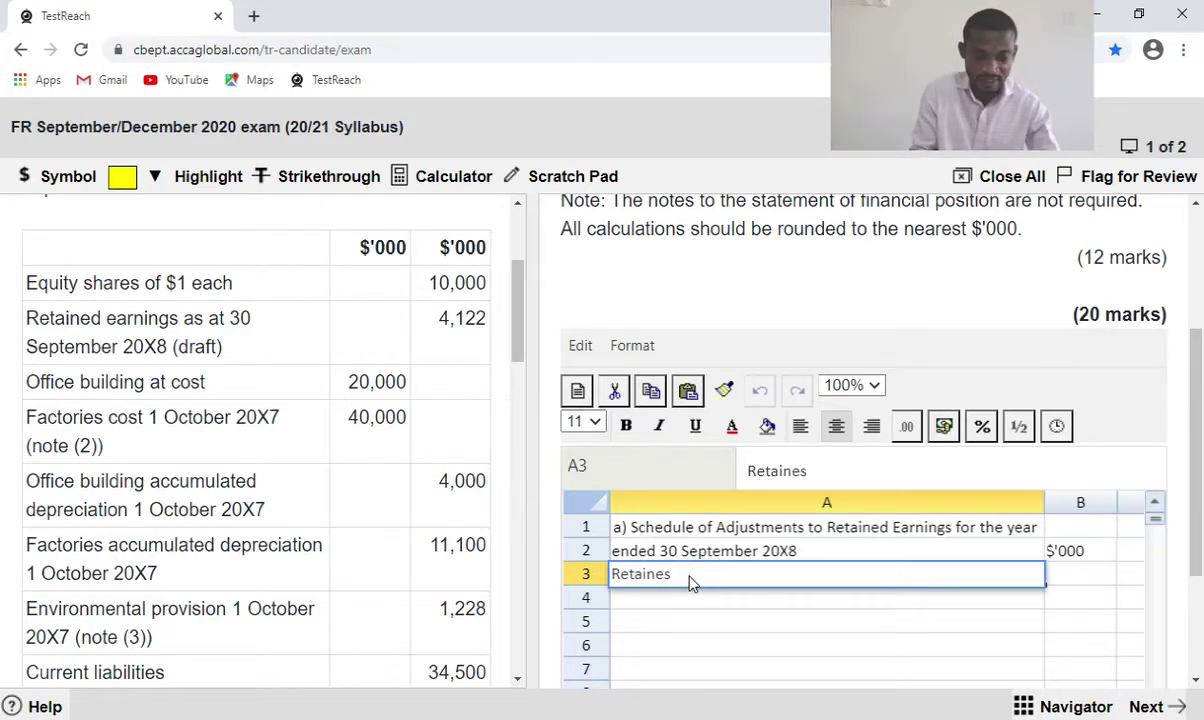
key("BackSpace")
type("d")
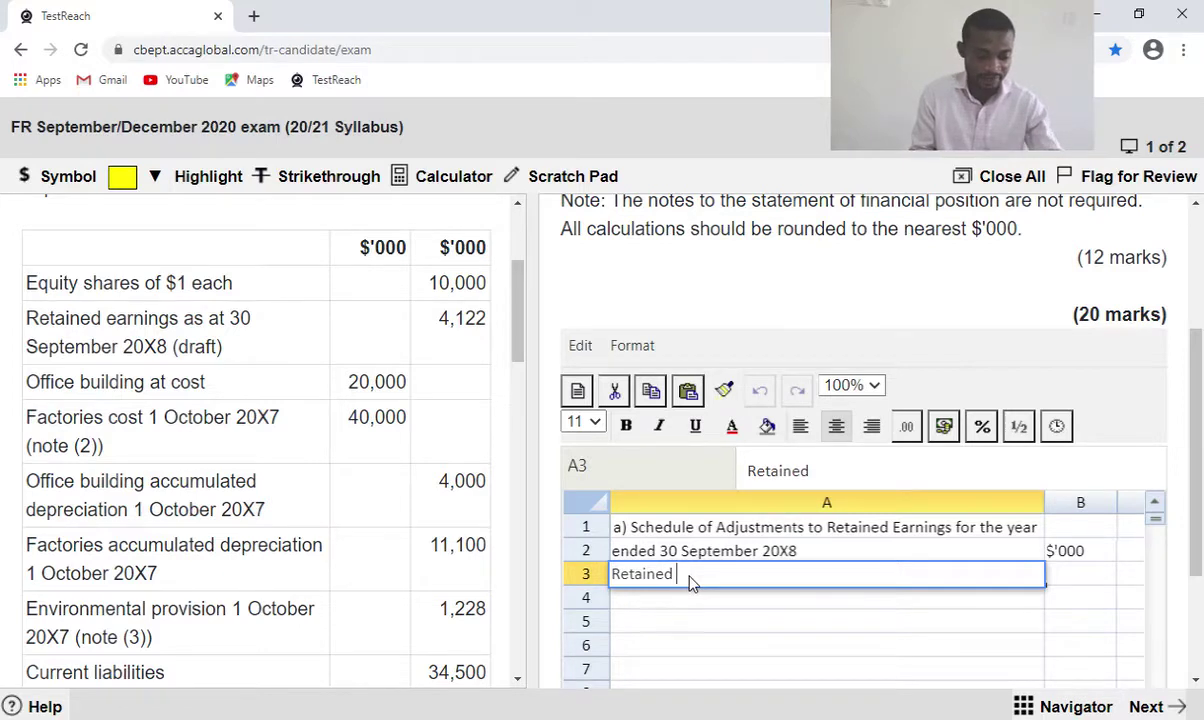
type(" earnin")
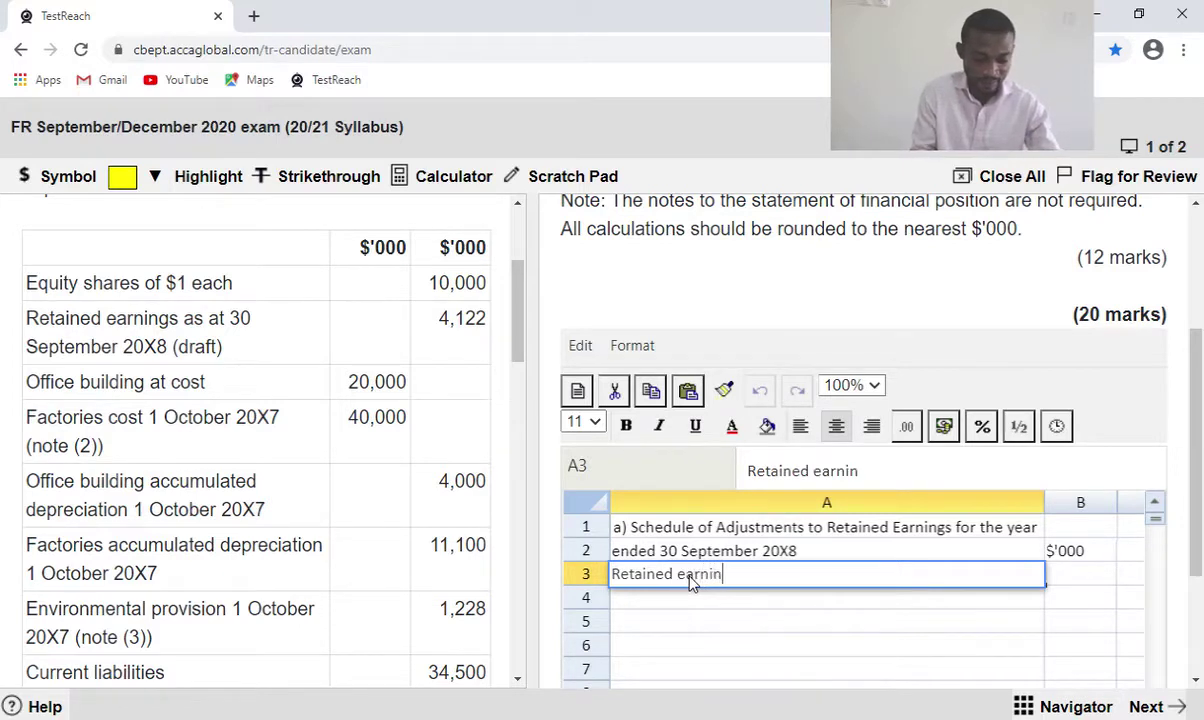
type("gs as per")
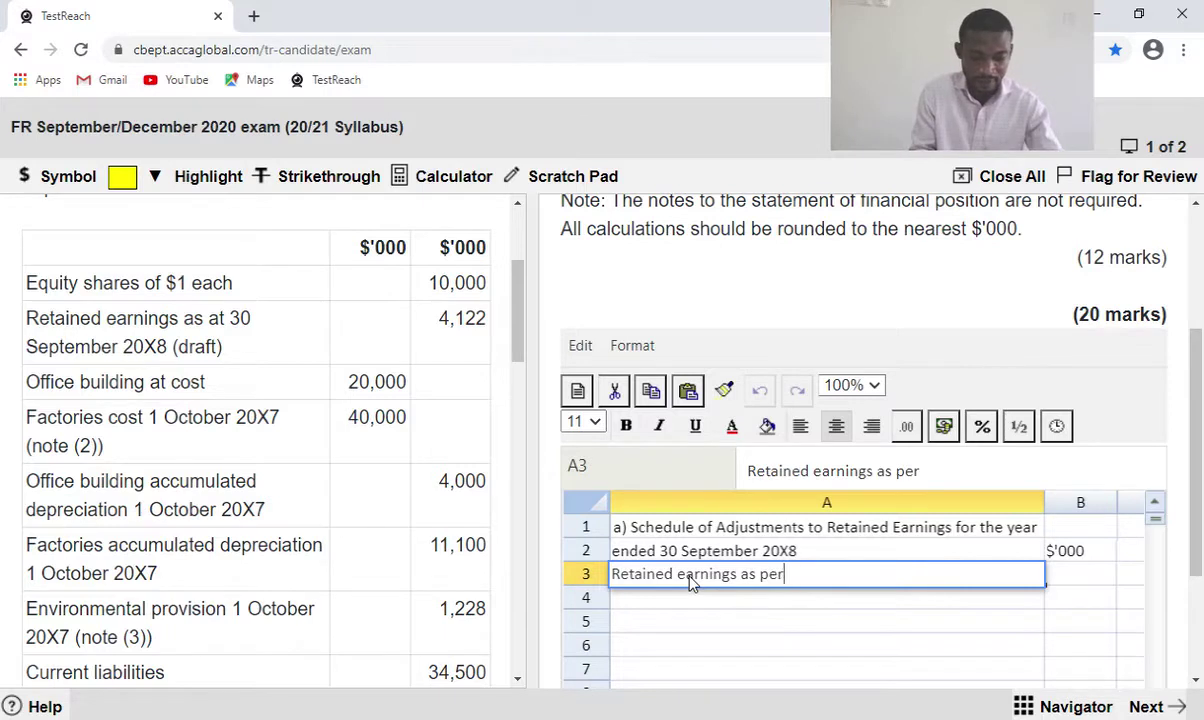
type(" question")
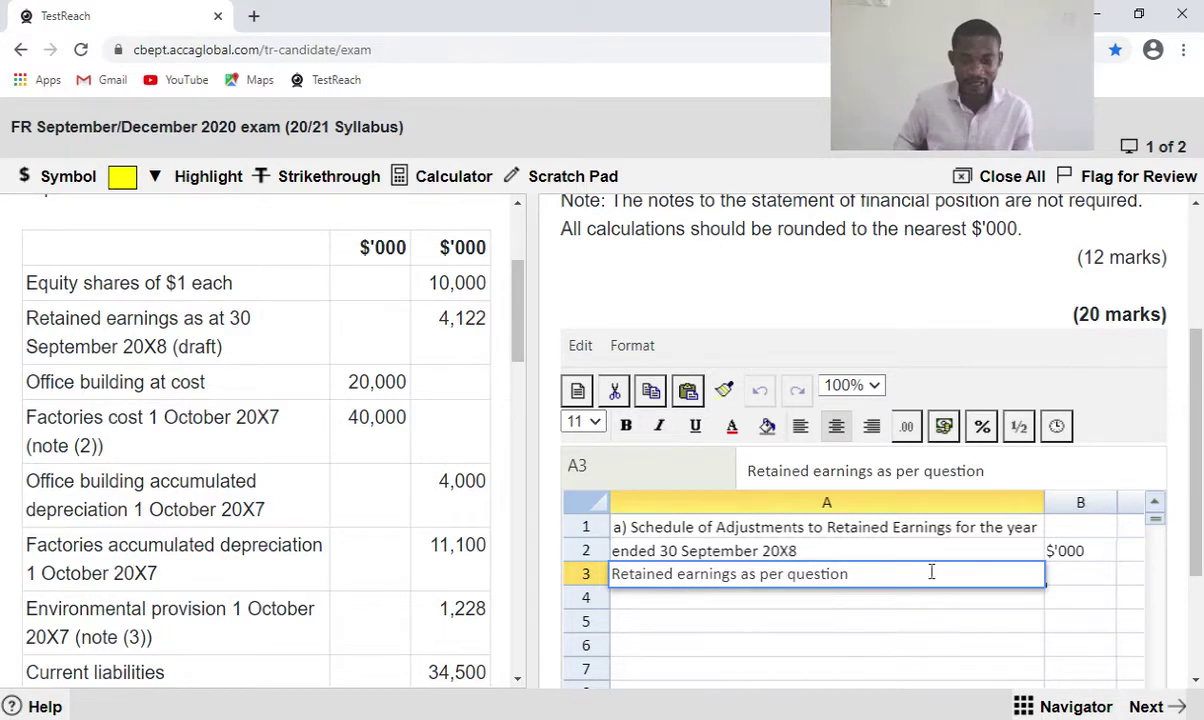
left_click(1070, 579)
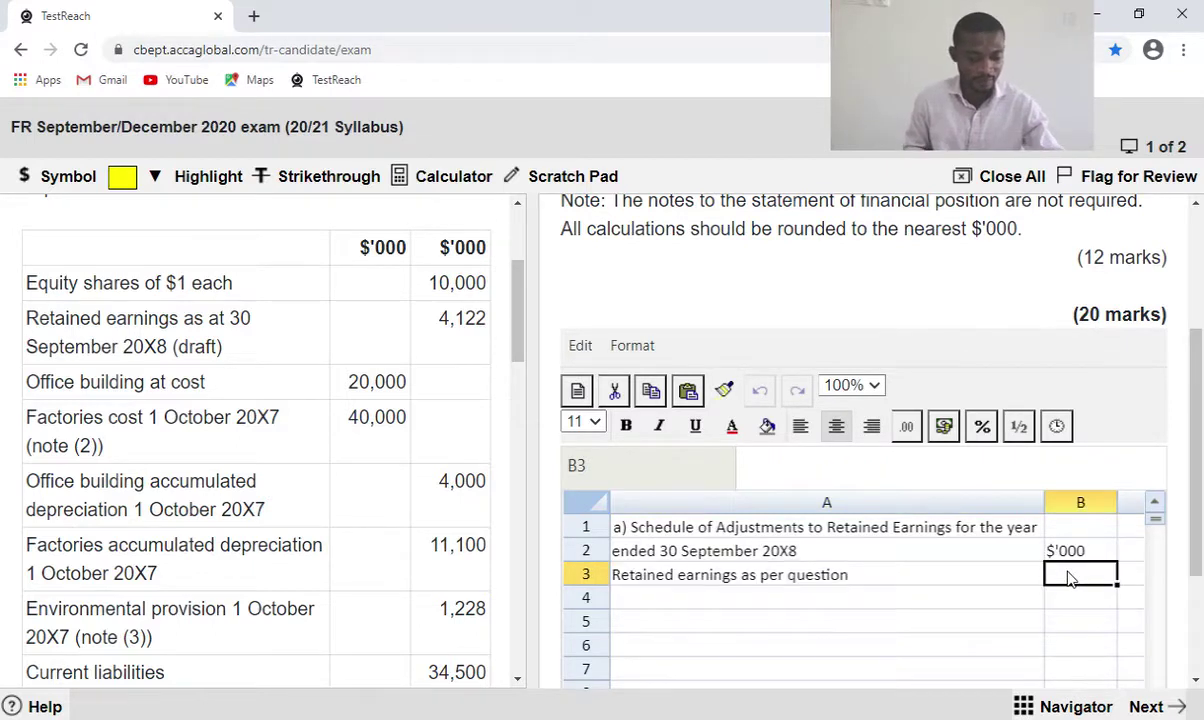
type("4122")
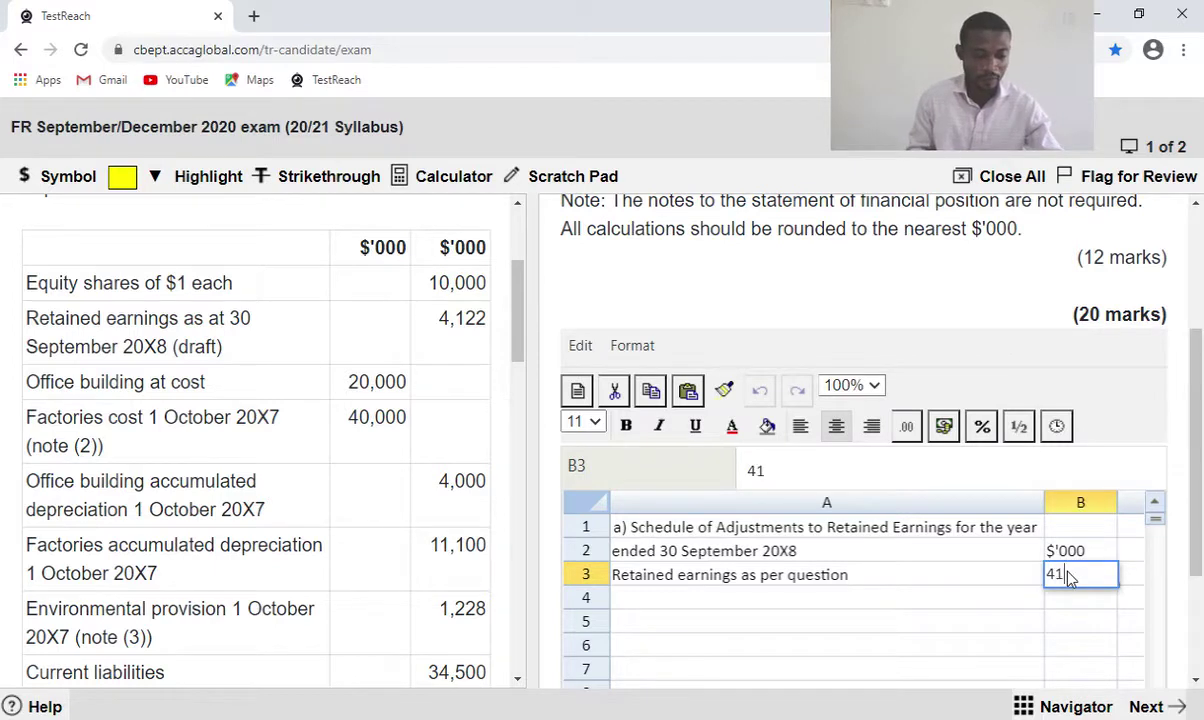
left_click(731, 607)
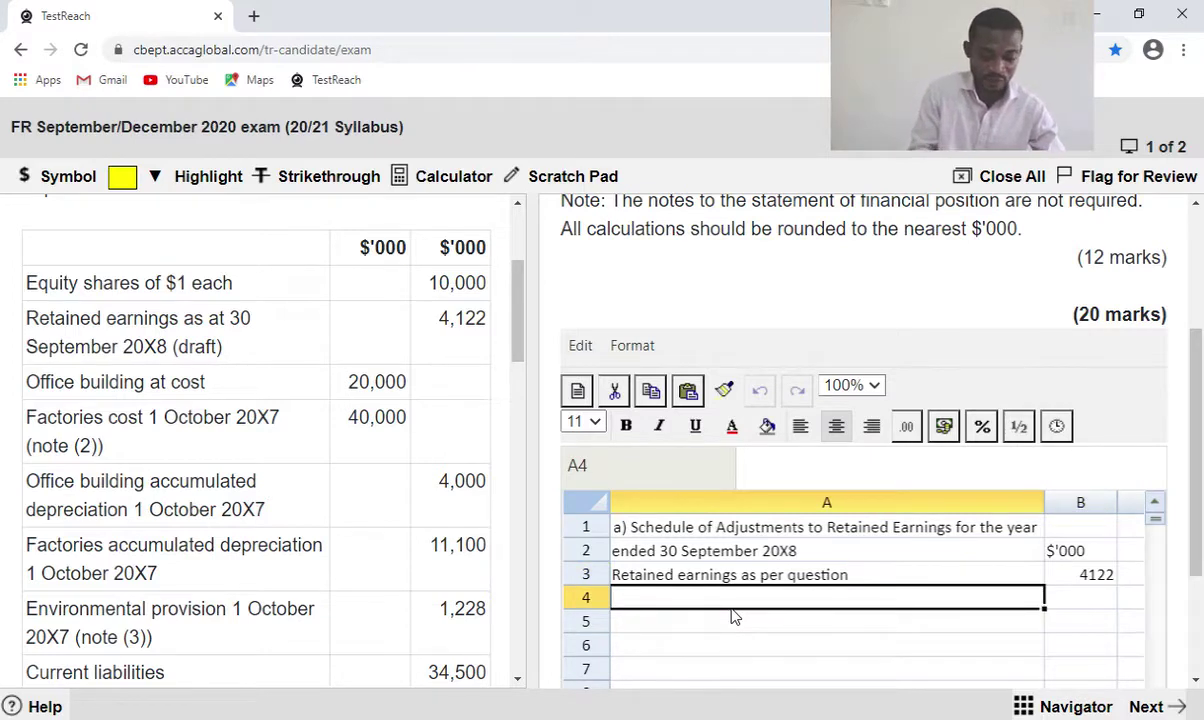
Add the 'Adjustements:' heading in cell A4.
type("Adjus")
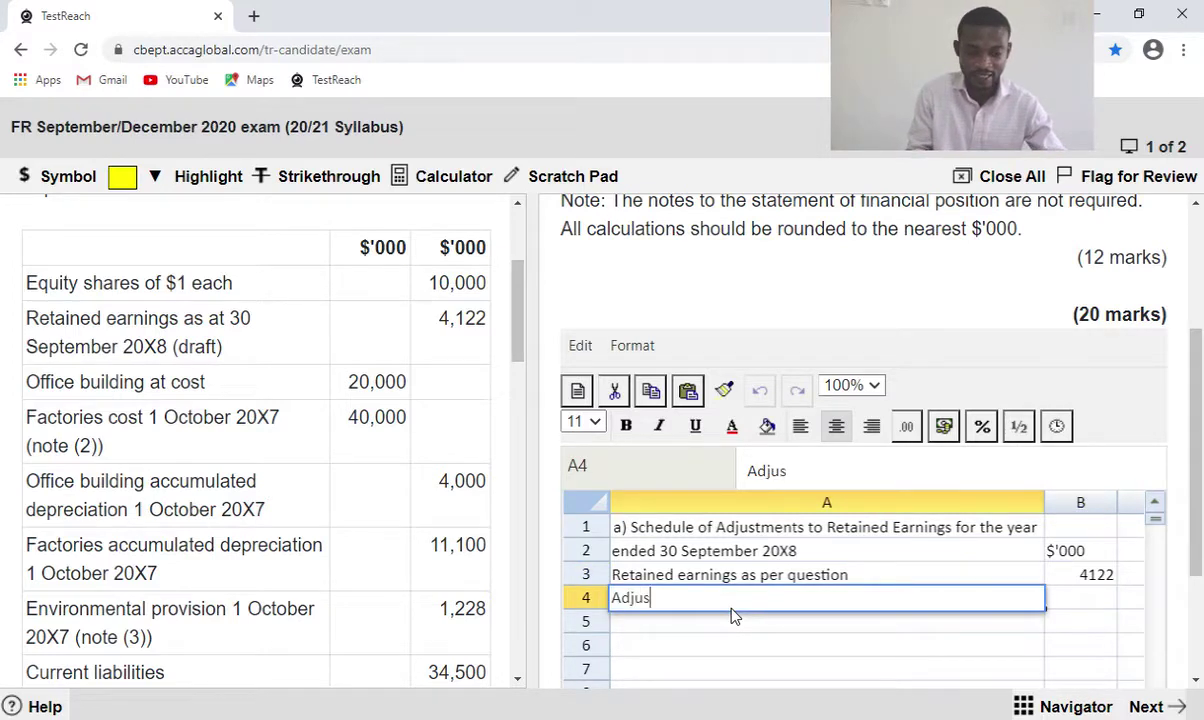
type("temnt")
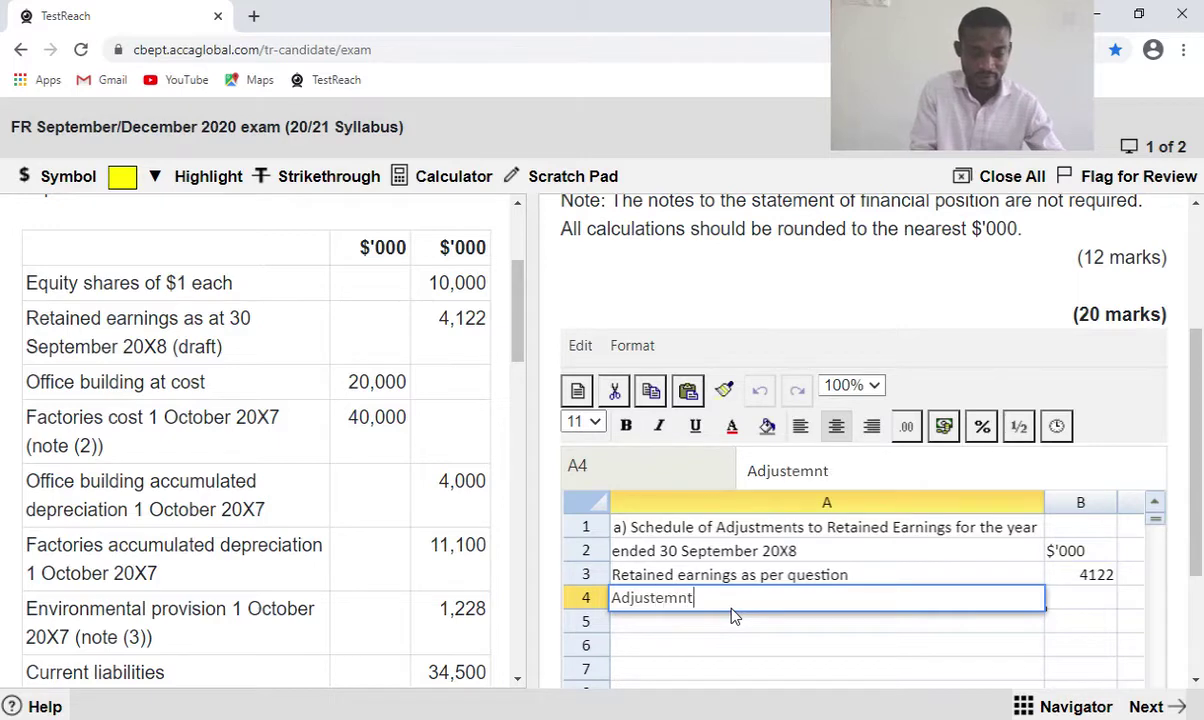
key("BackSpace")
key("BackSpace")
type("est")
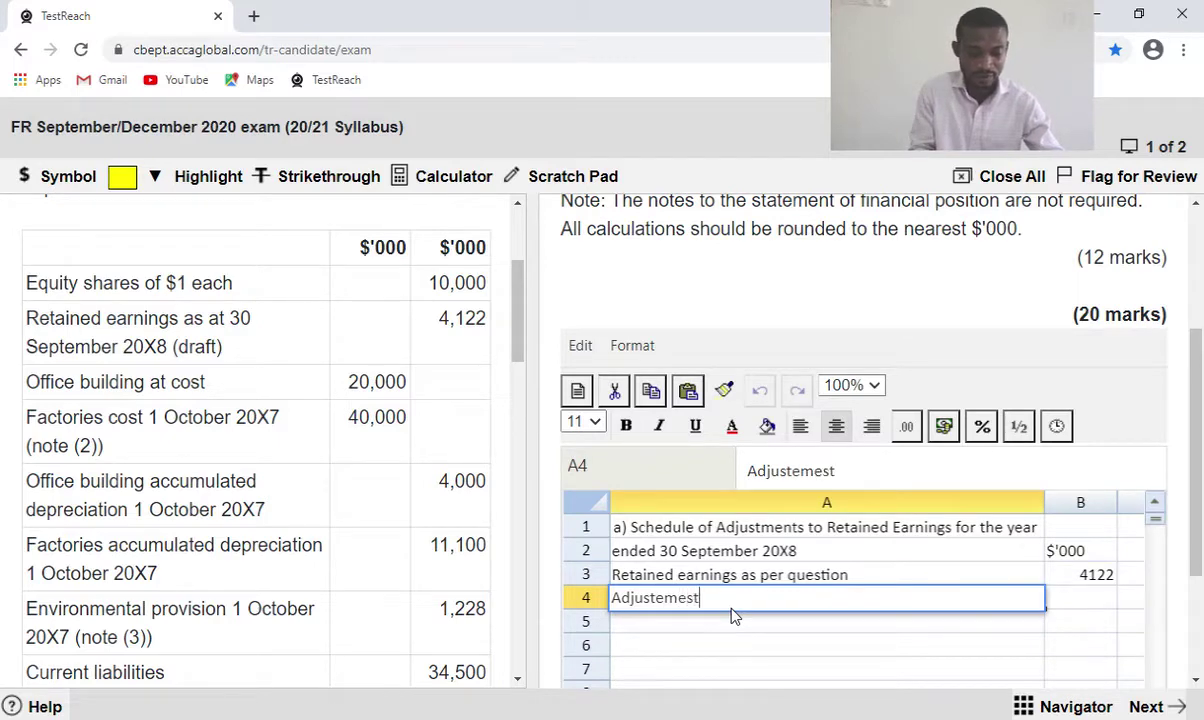
key("BackSpace")
key("BackSpace")
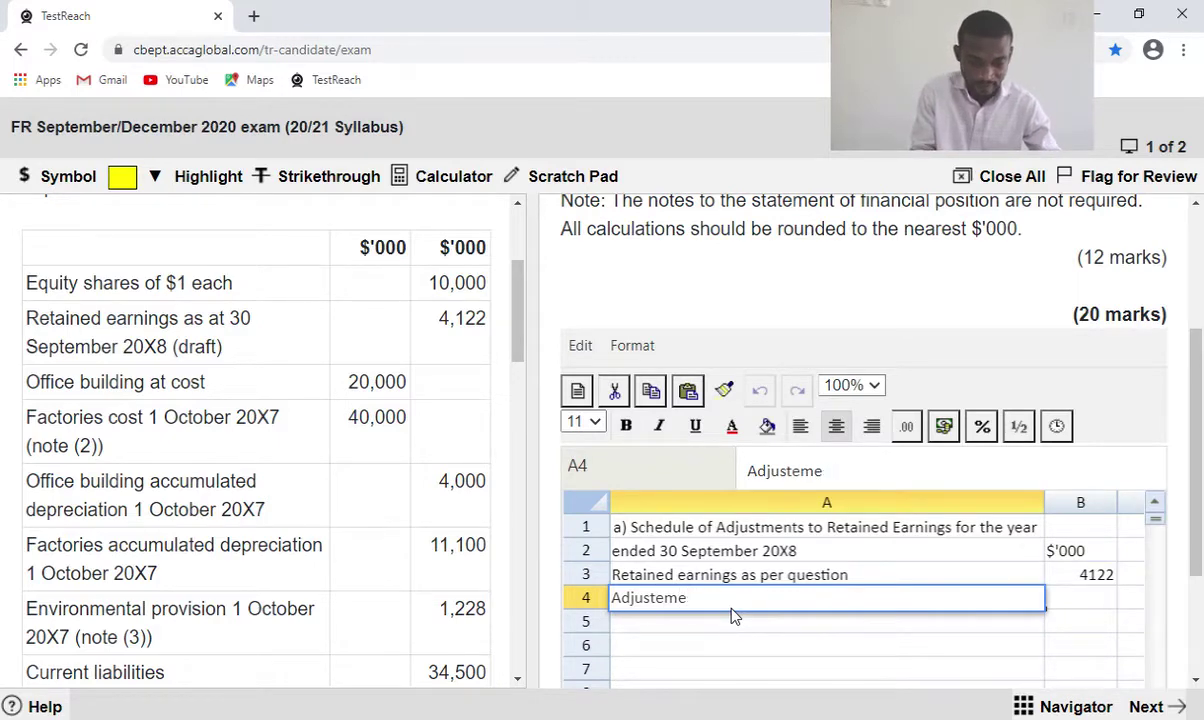
type("nts:")
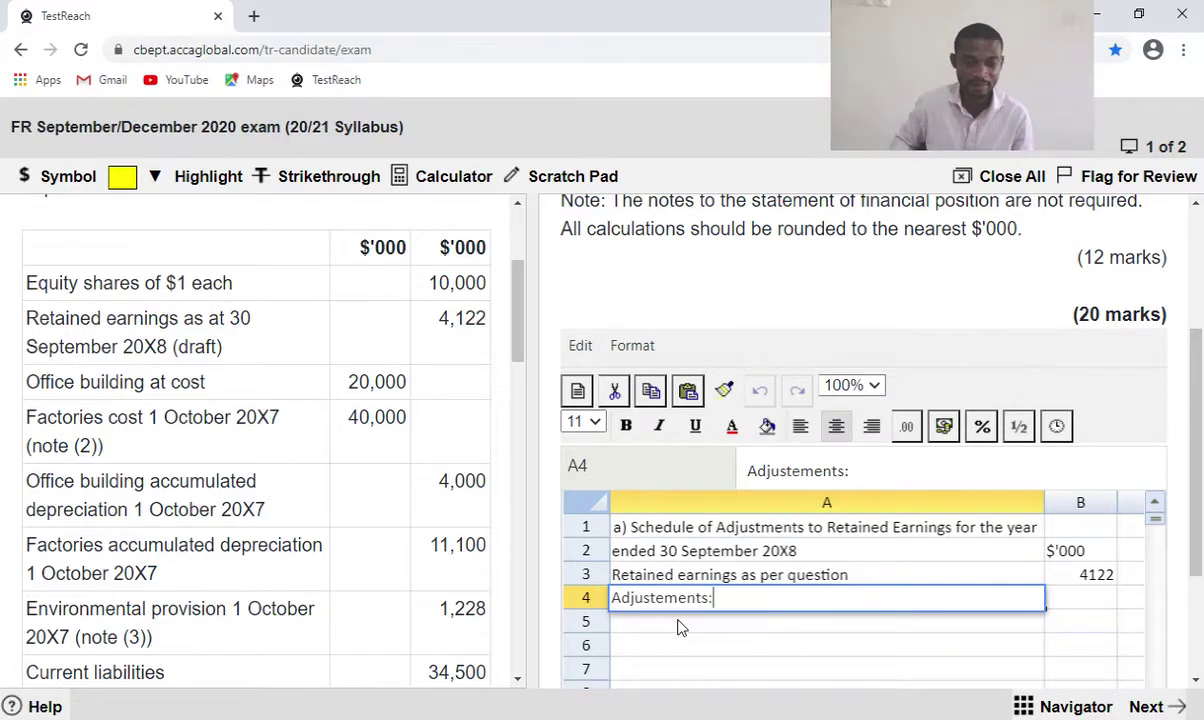
left_click(678, 622)
scroll(678, 626, "down", 2)
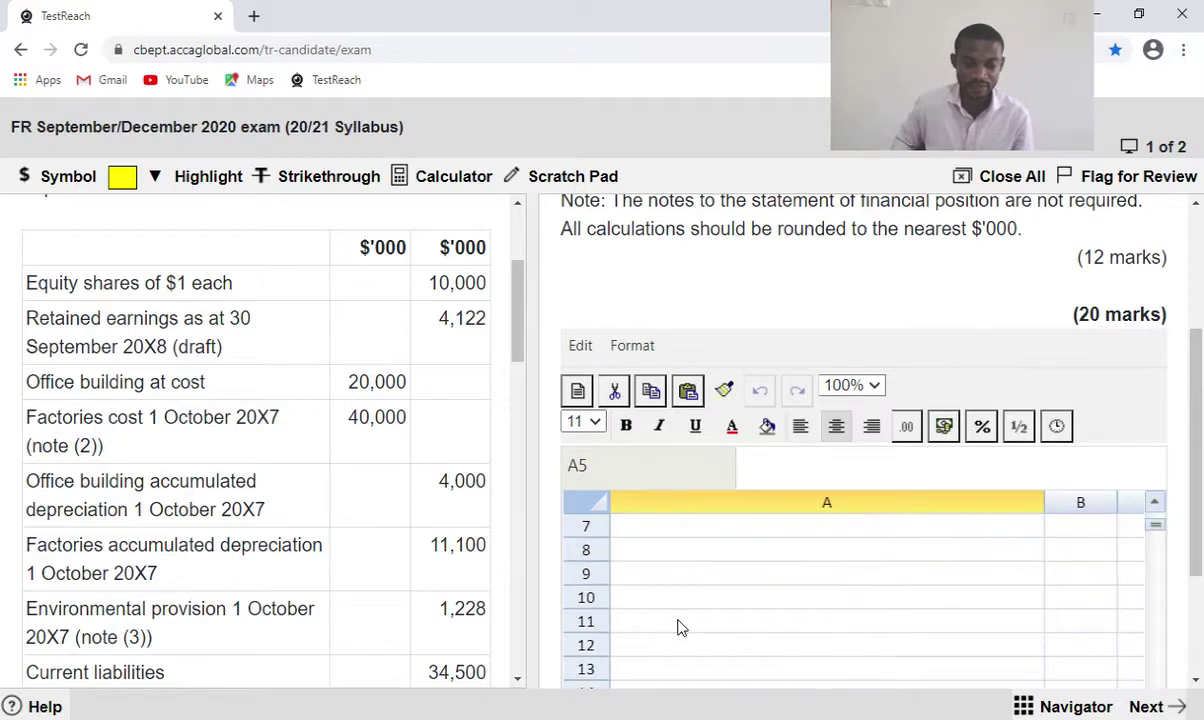
scroll(678, 627, "up", 2)
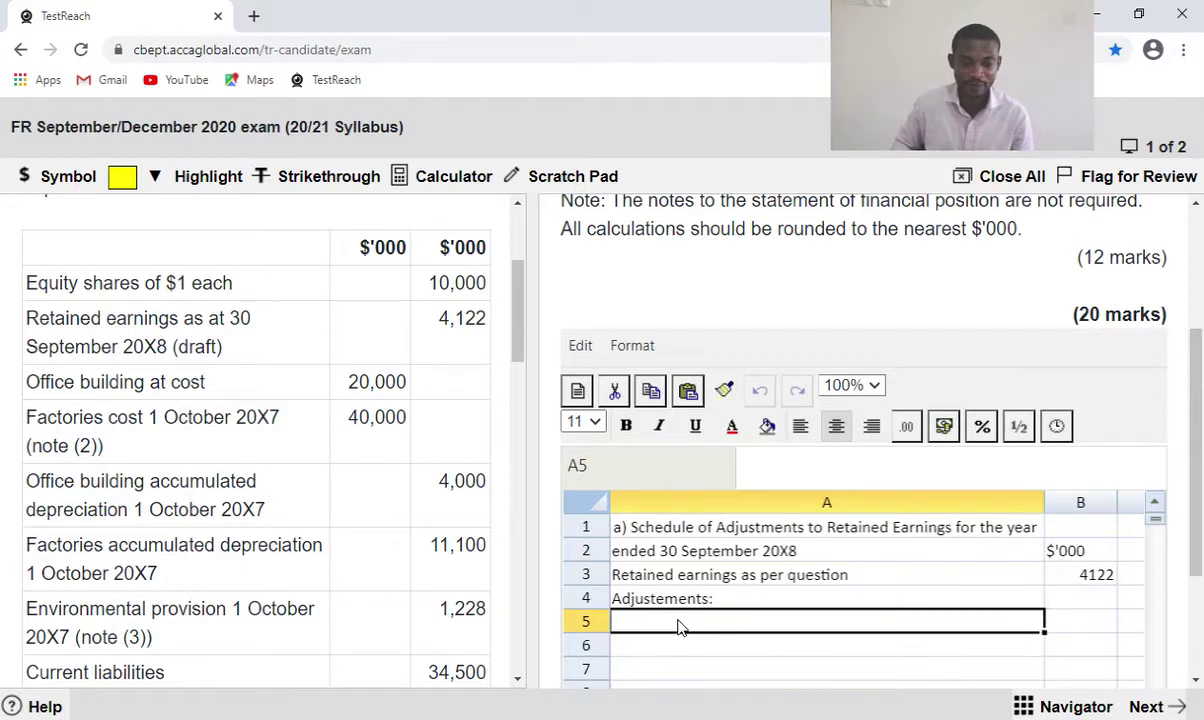
left_click_drag(1198, 497, 1130, 568)
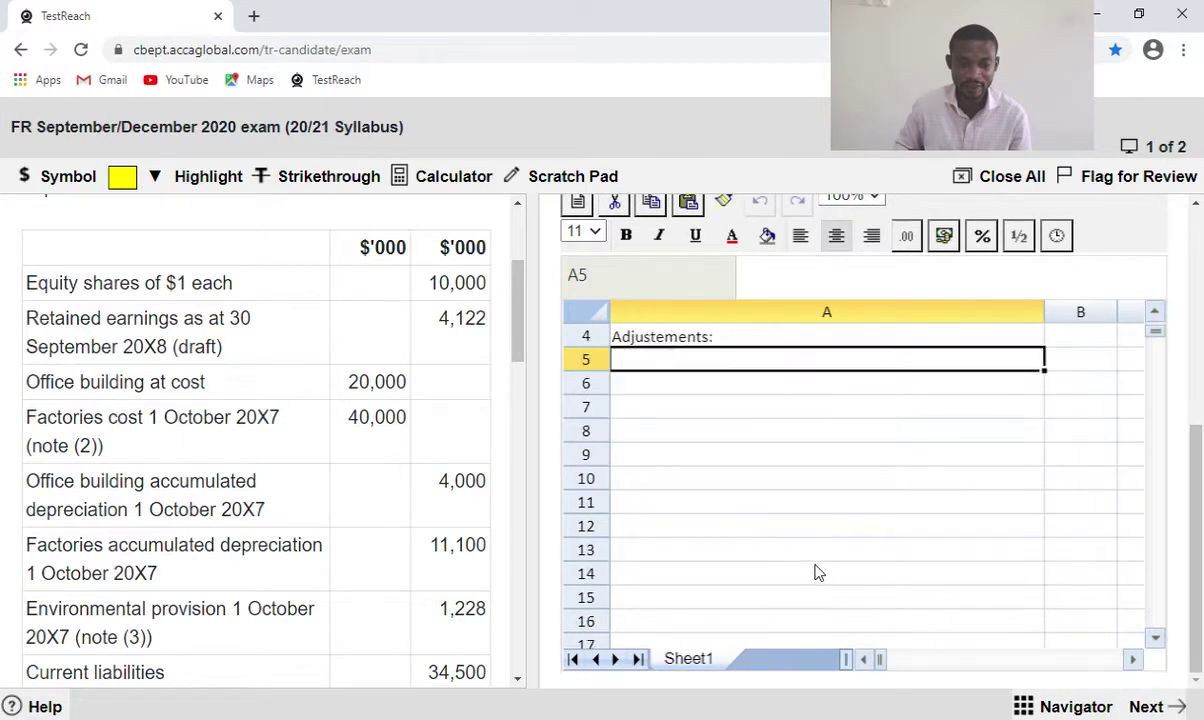
Enter the headings 'Assets' in A22 and 'Non-current asset' in A23.
scroll(816, 572, "down", 4)
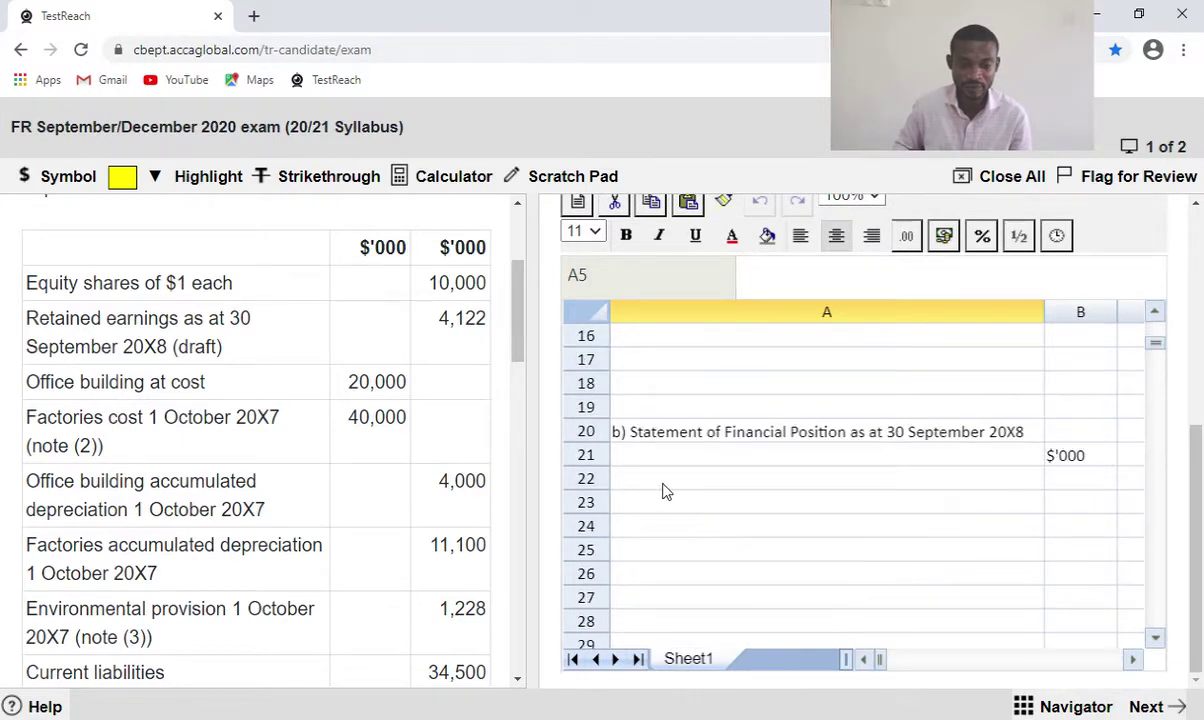
left_click(660, 490)
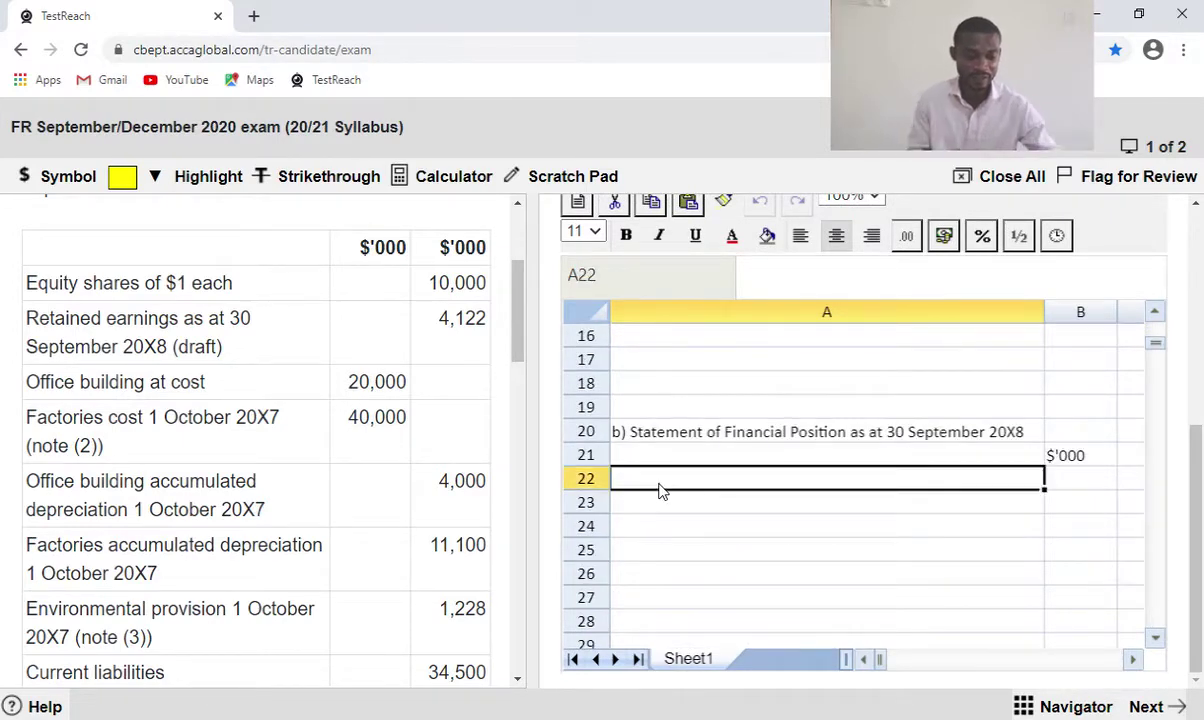
type("Assets")
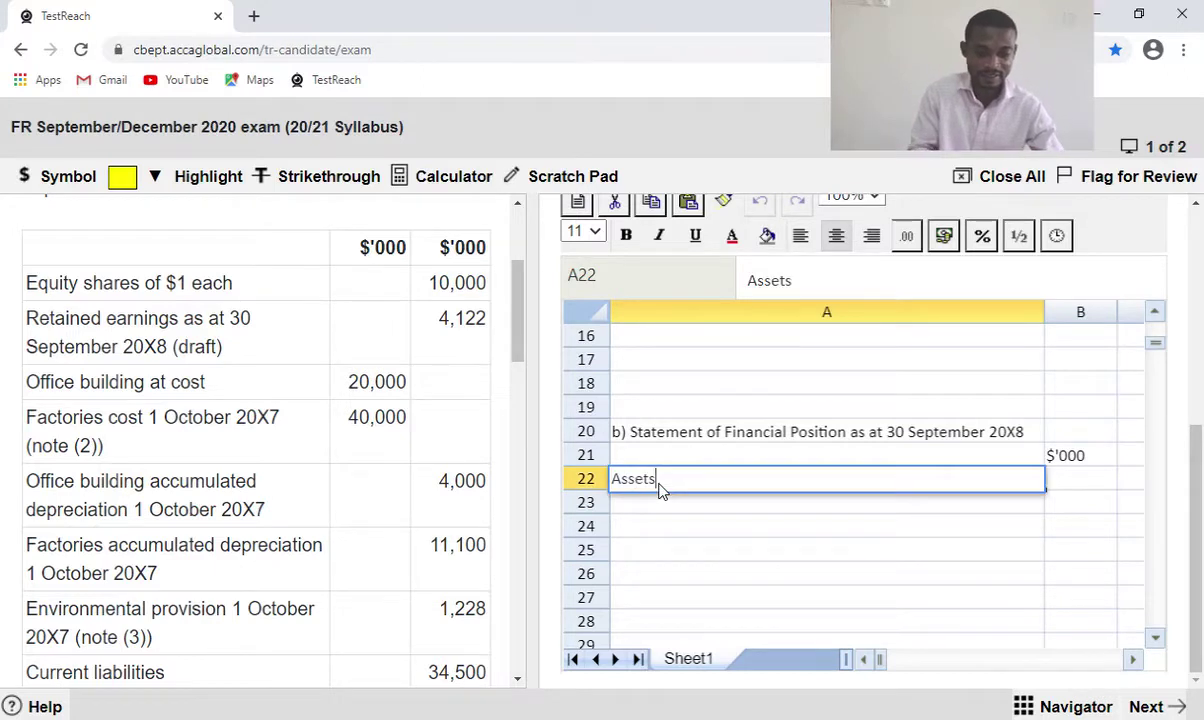
key("Return")
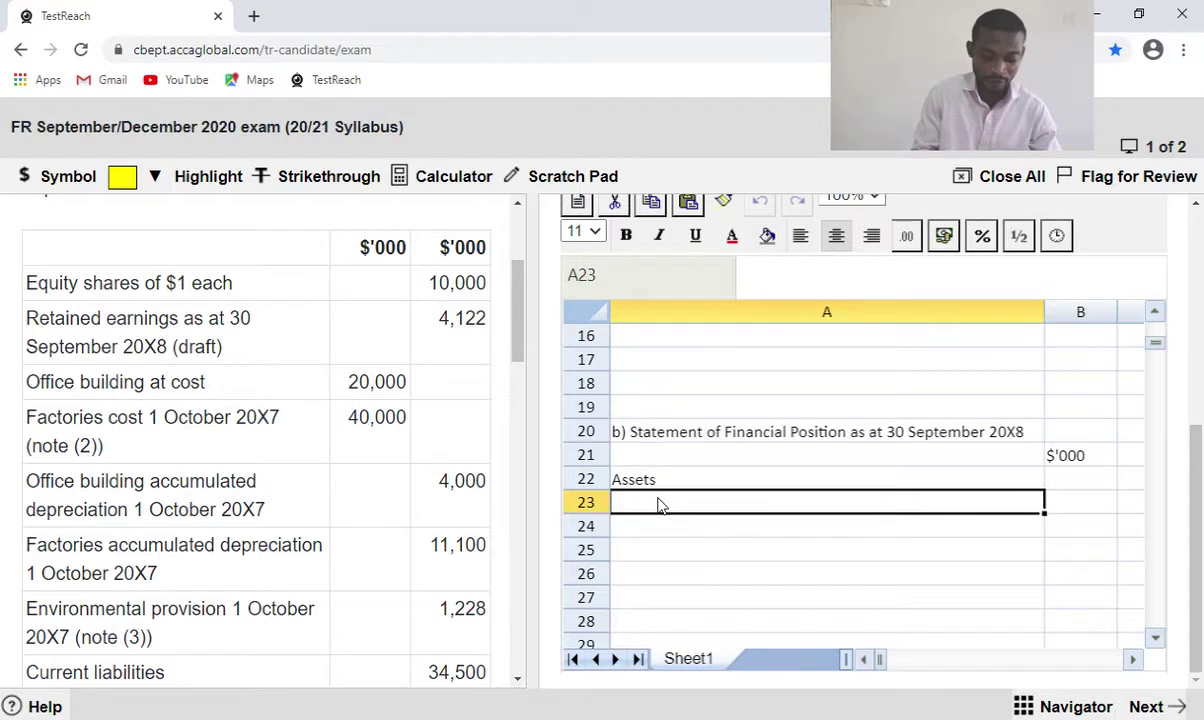
type("Non-curre")
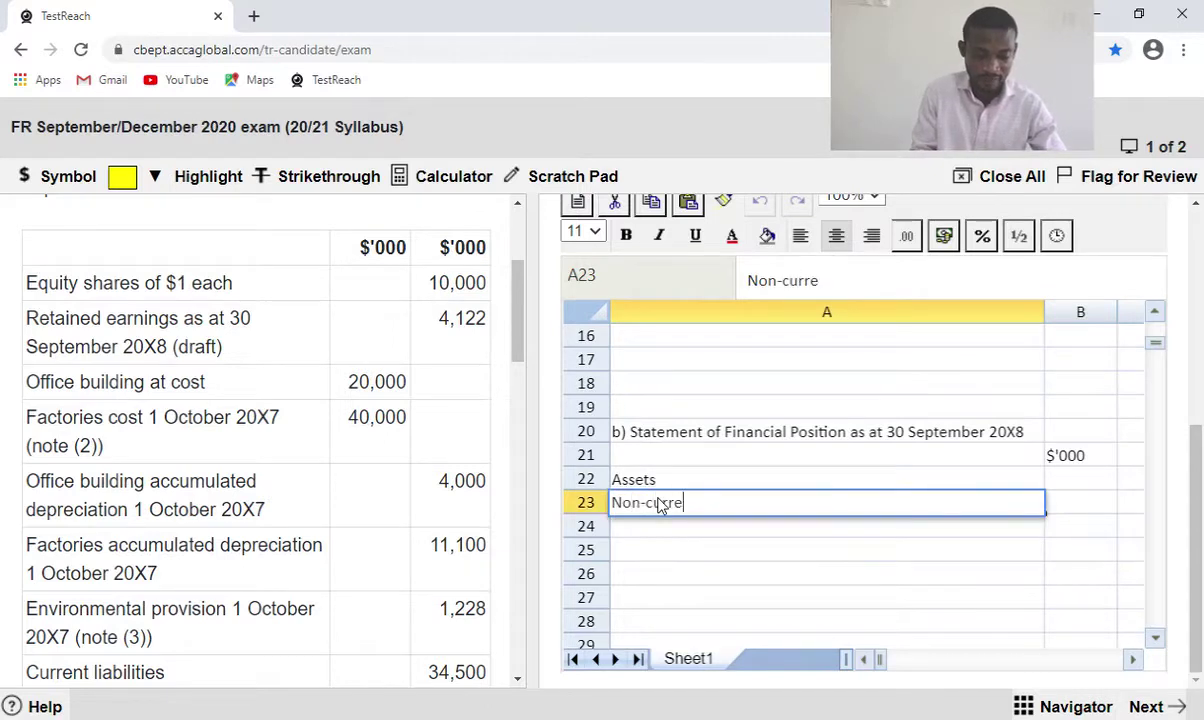
type("nt as")
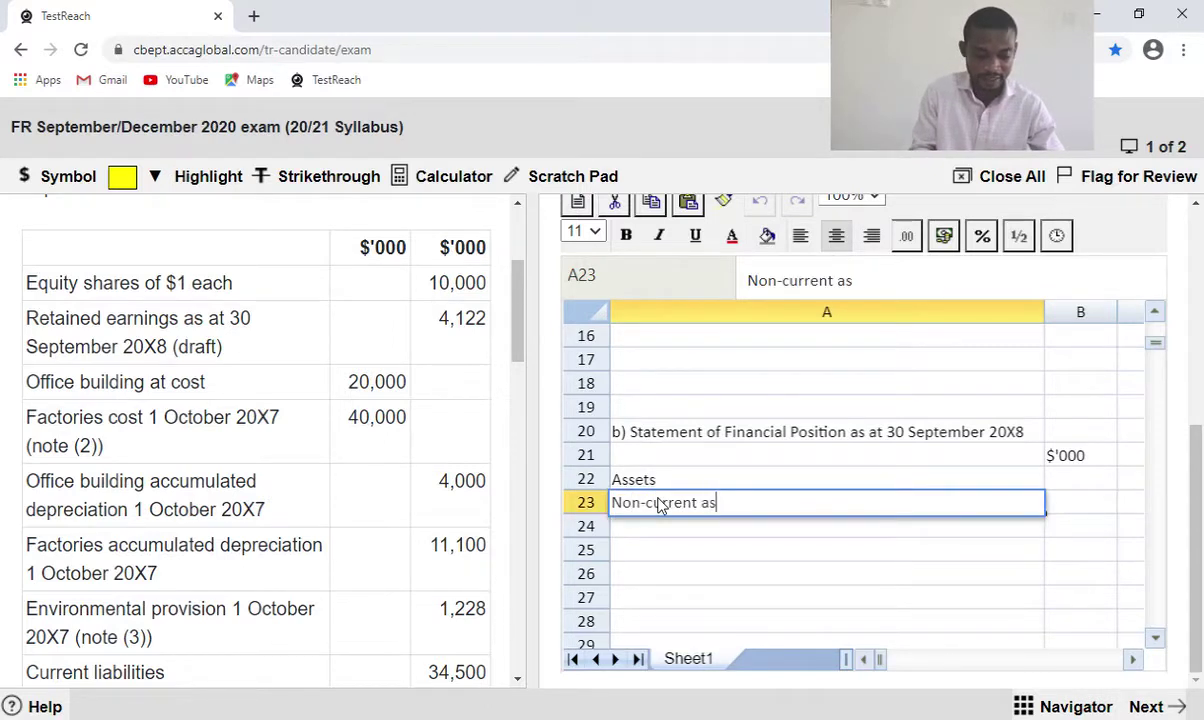
type("set")
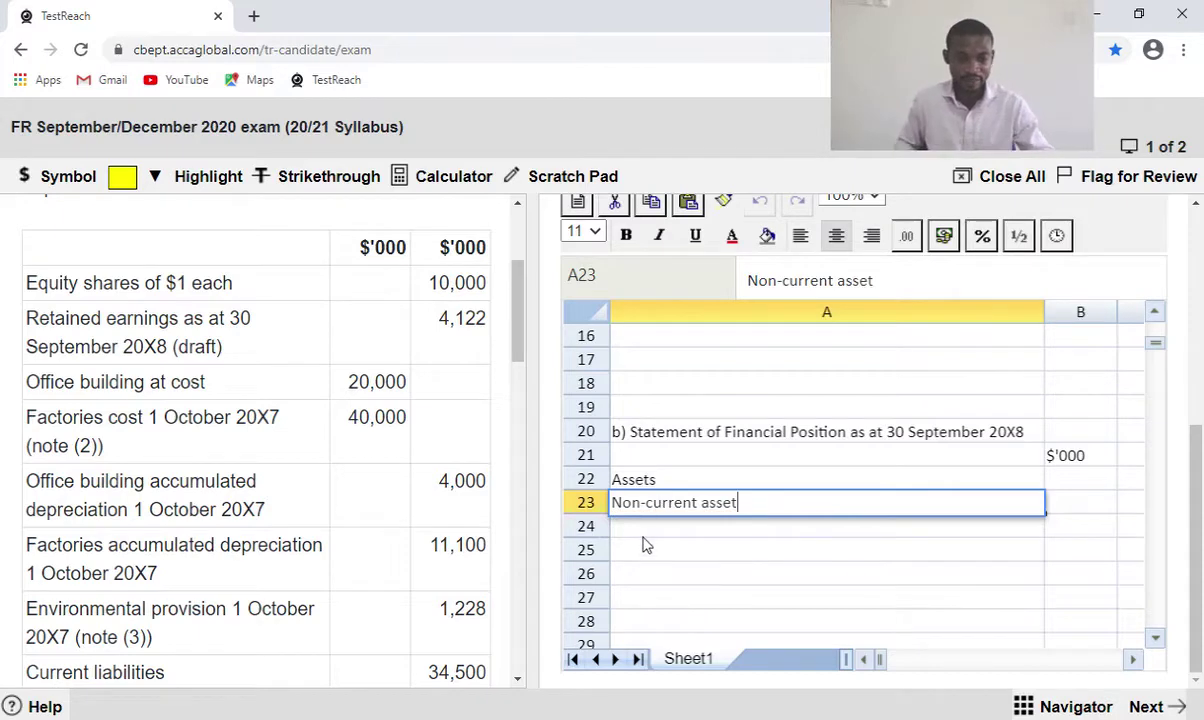
Type 'Property, Plant and equipment W2' into A24.
left_click(651, 526)
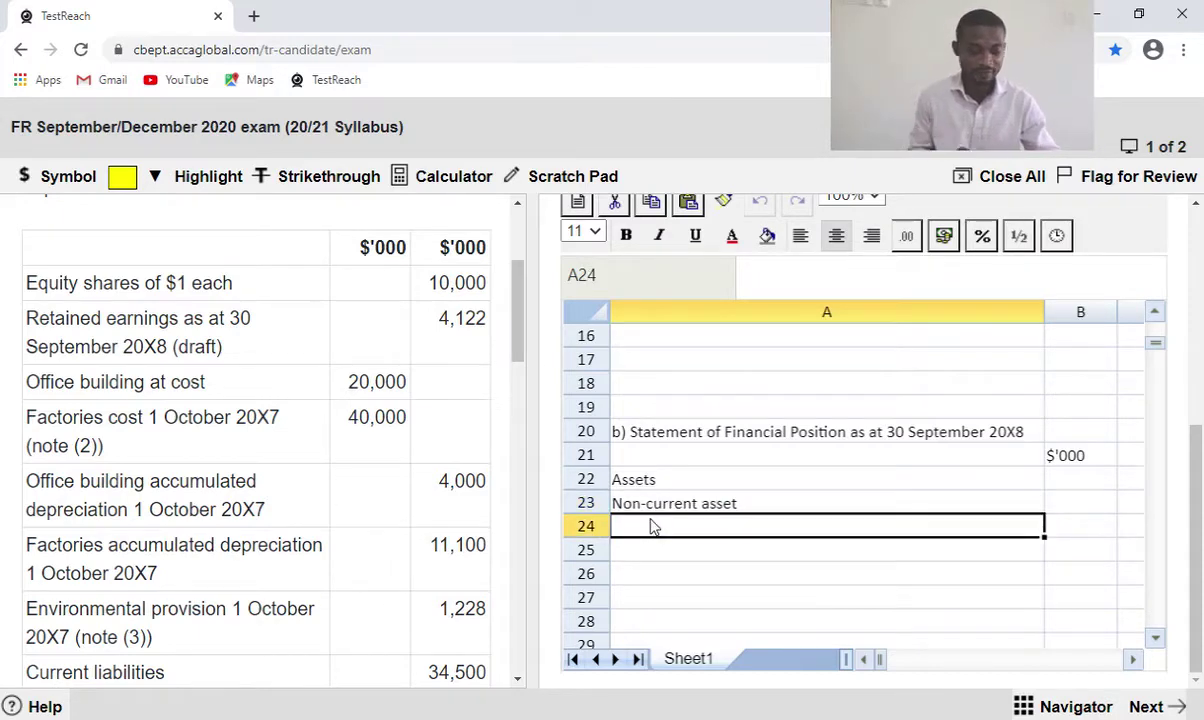
type("Pro")
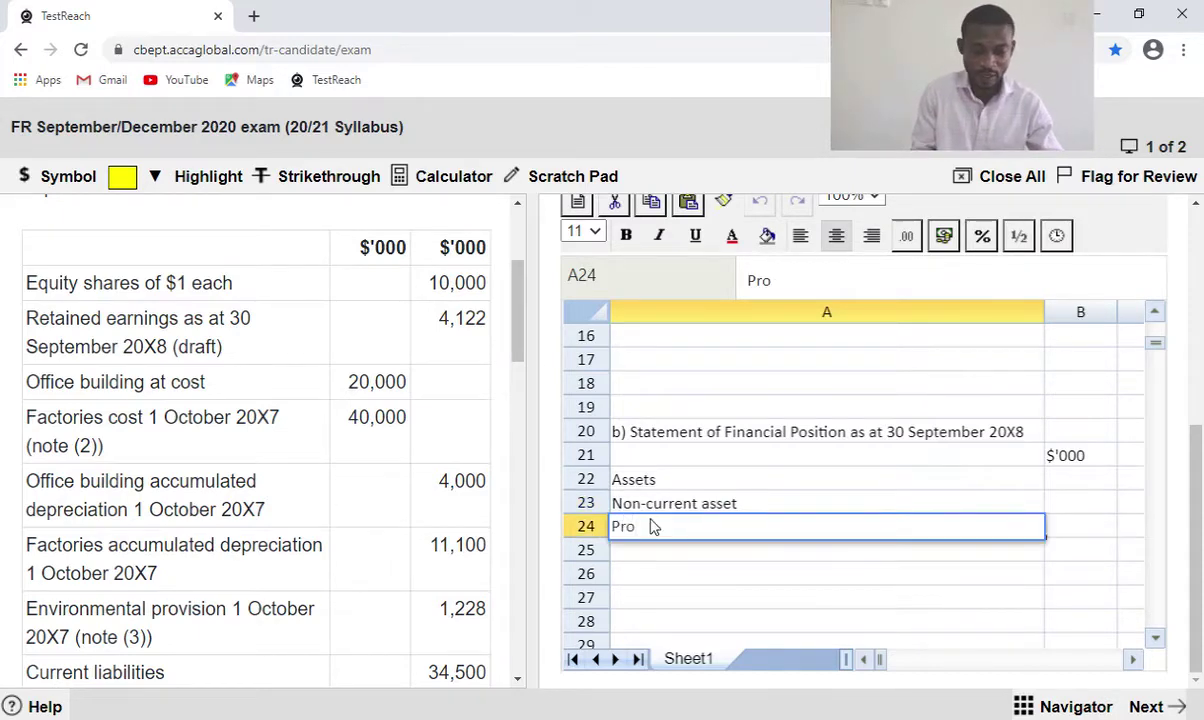
type("perty")
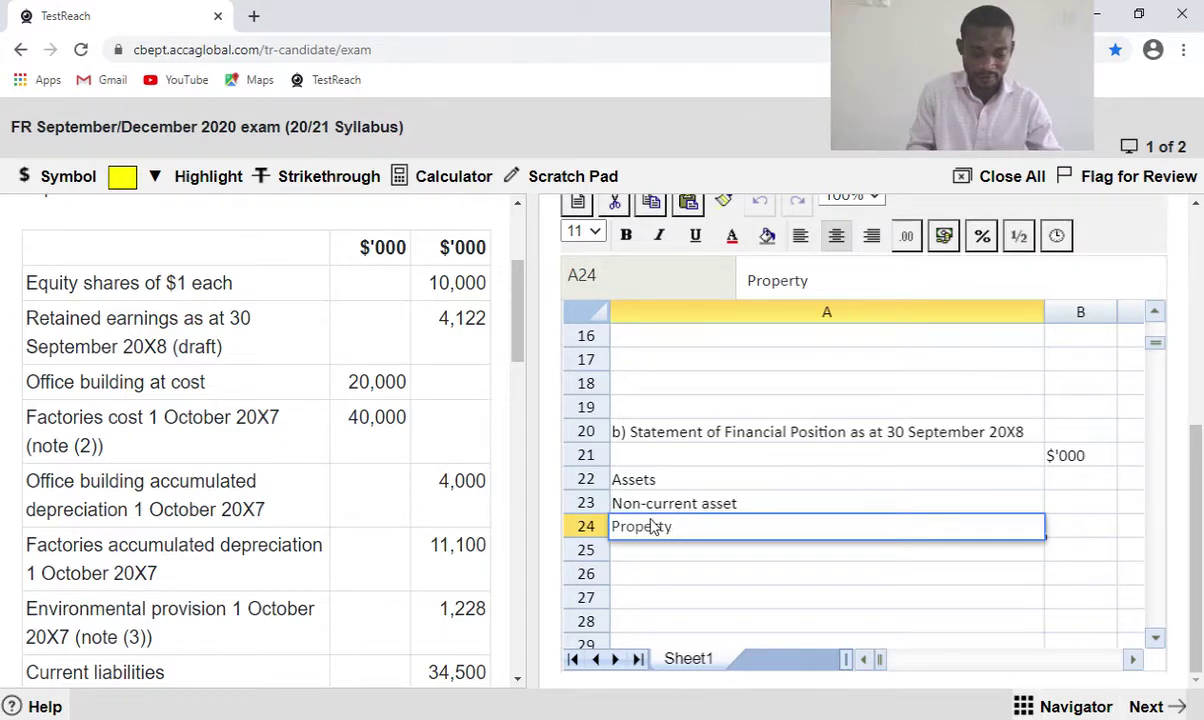
type(", Plant")
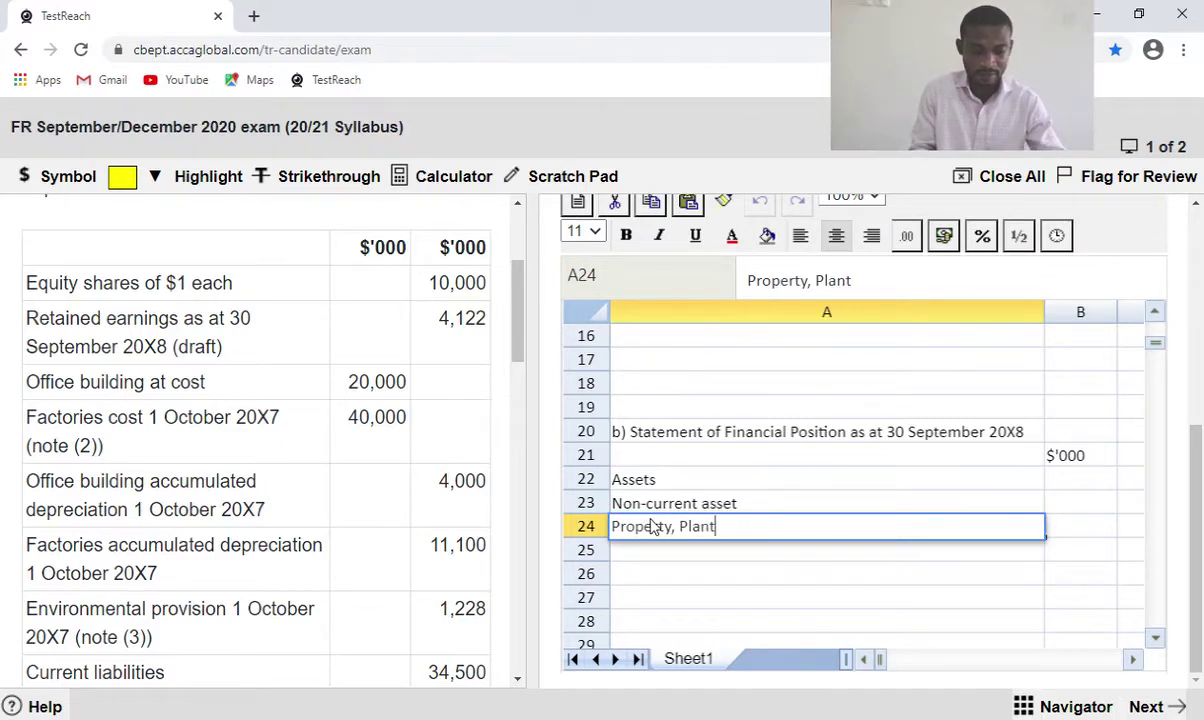
type(" and e")
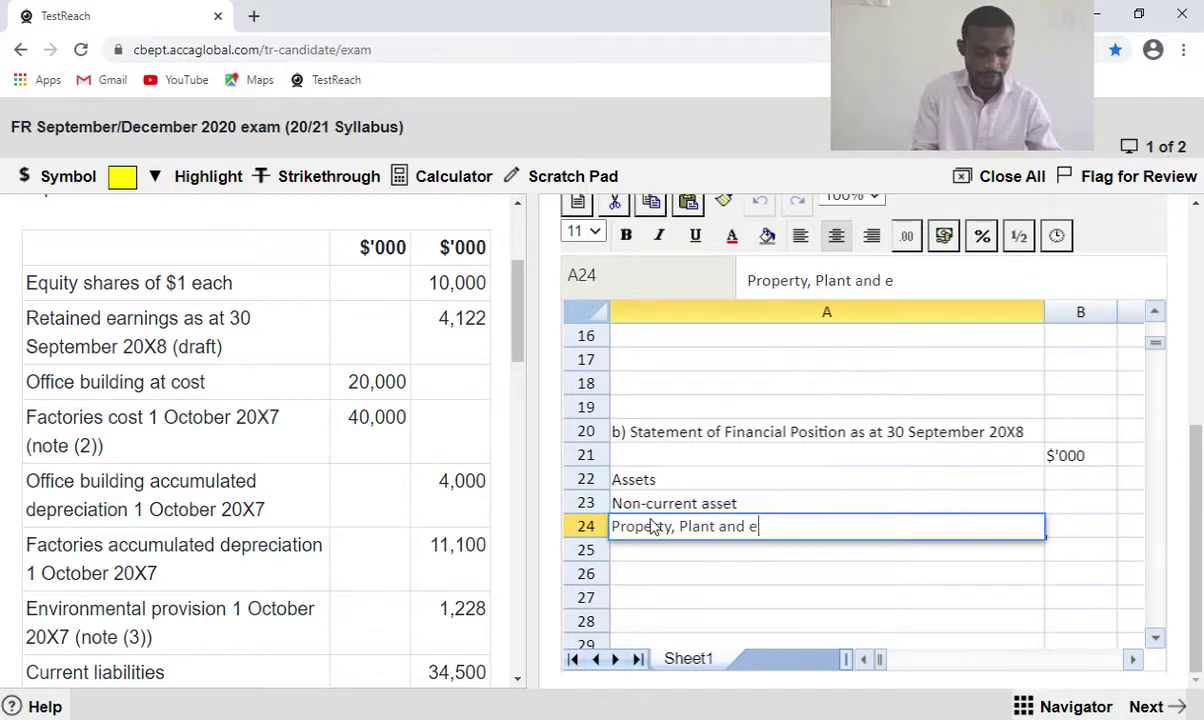
type("quipment")
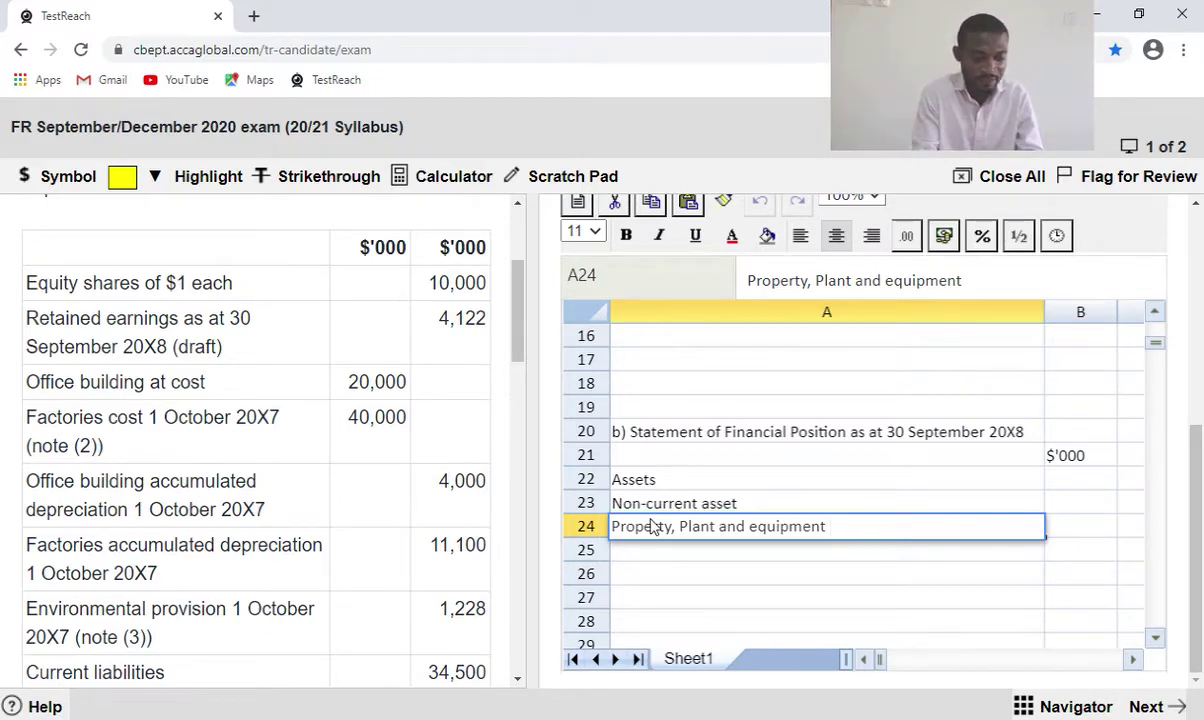
type("W")
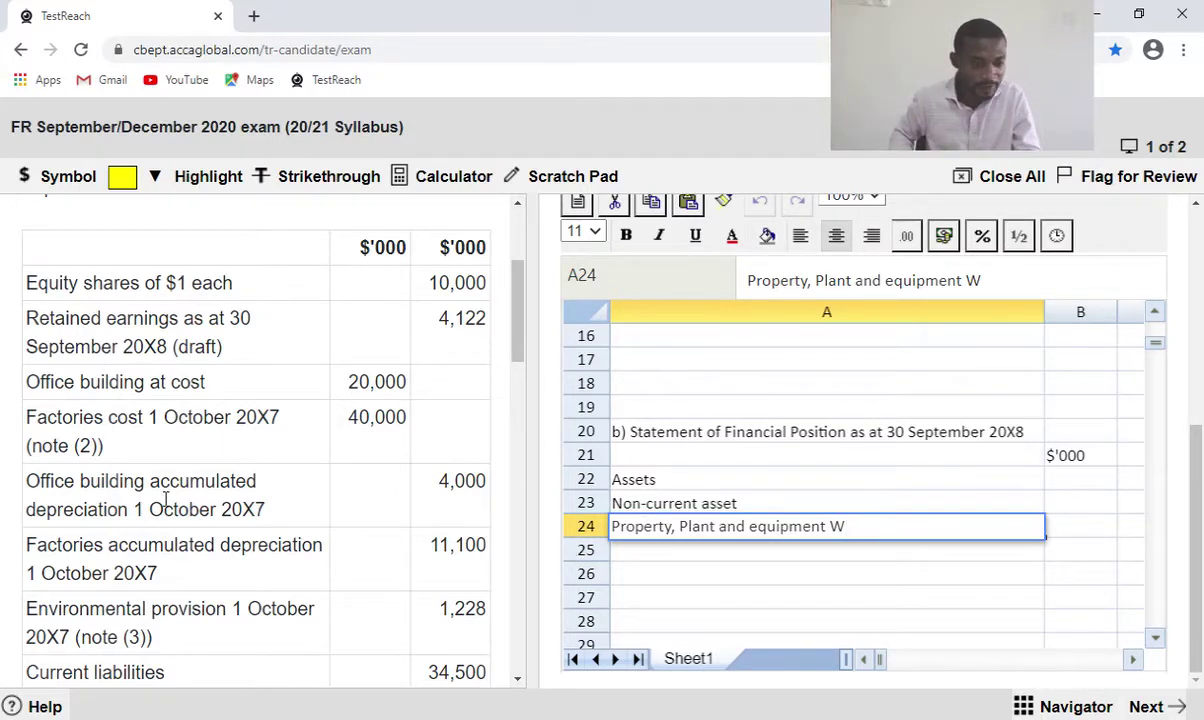
scroll(165, 497, "down", 1)
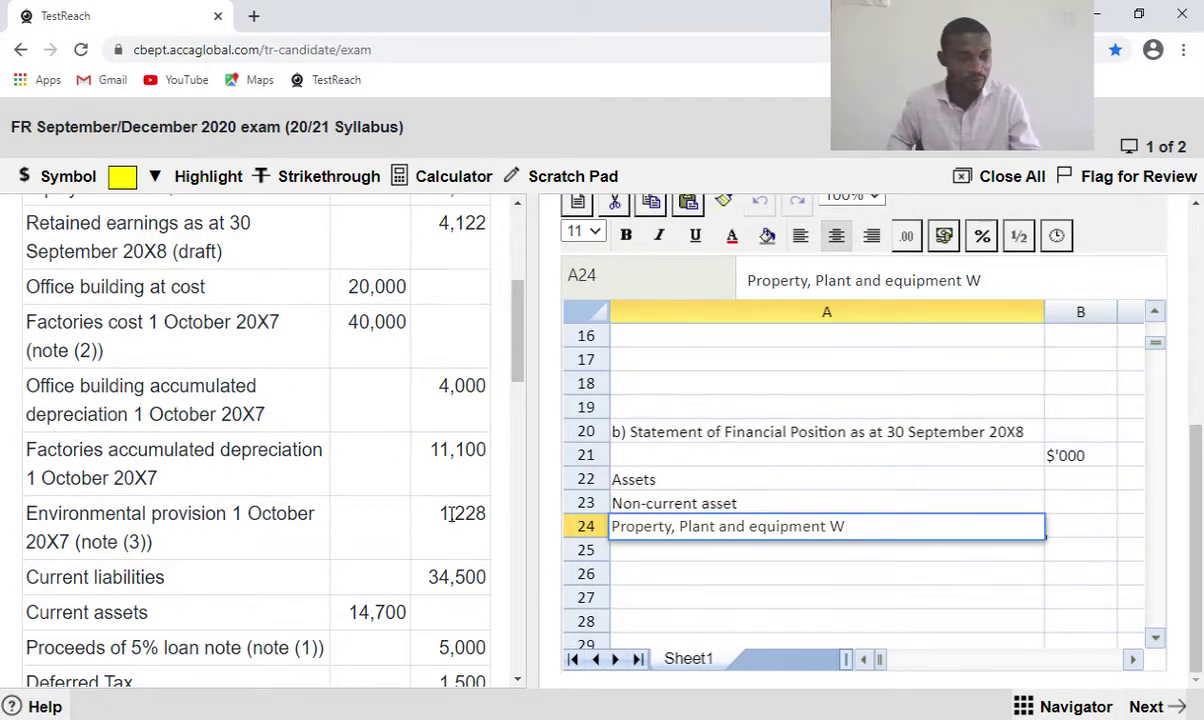
type("2")
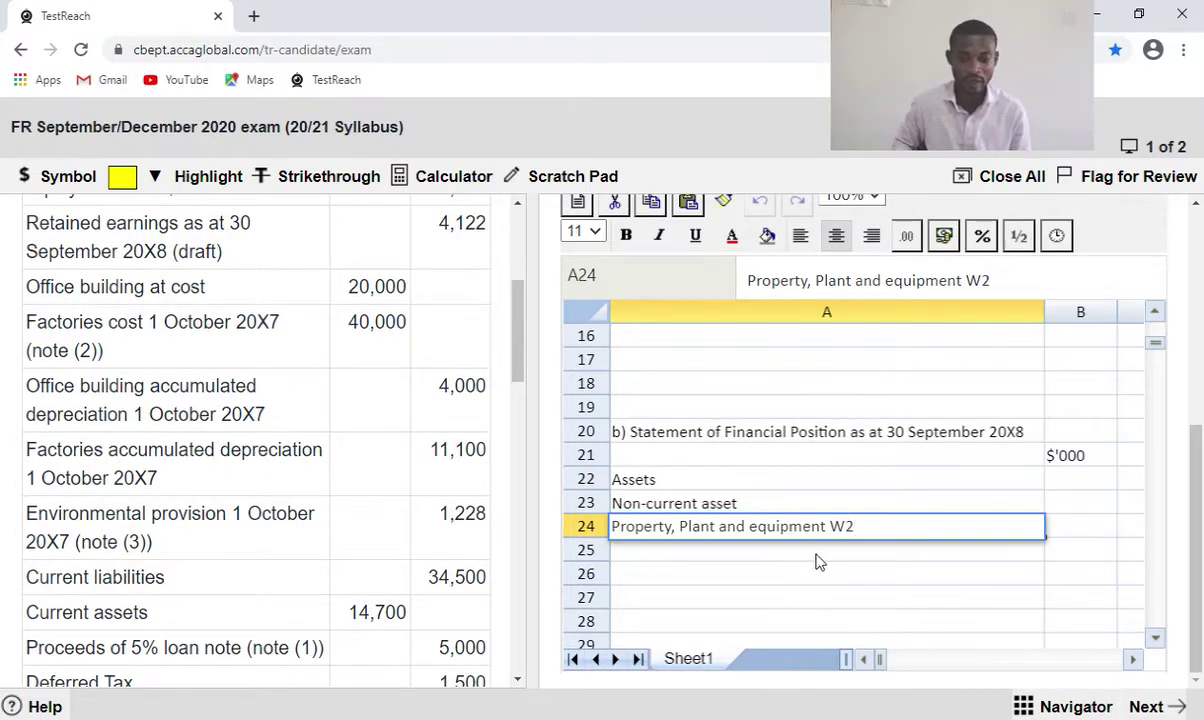
scroll(821, 562, "down", 2)
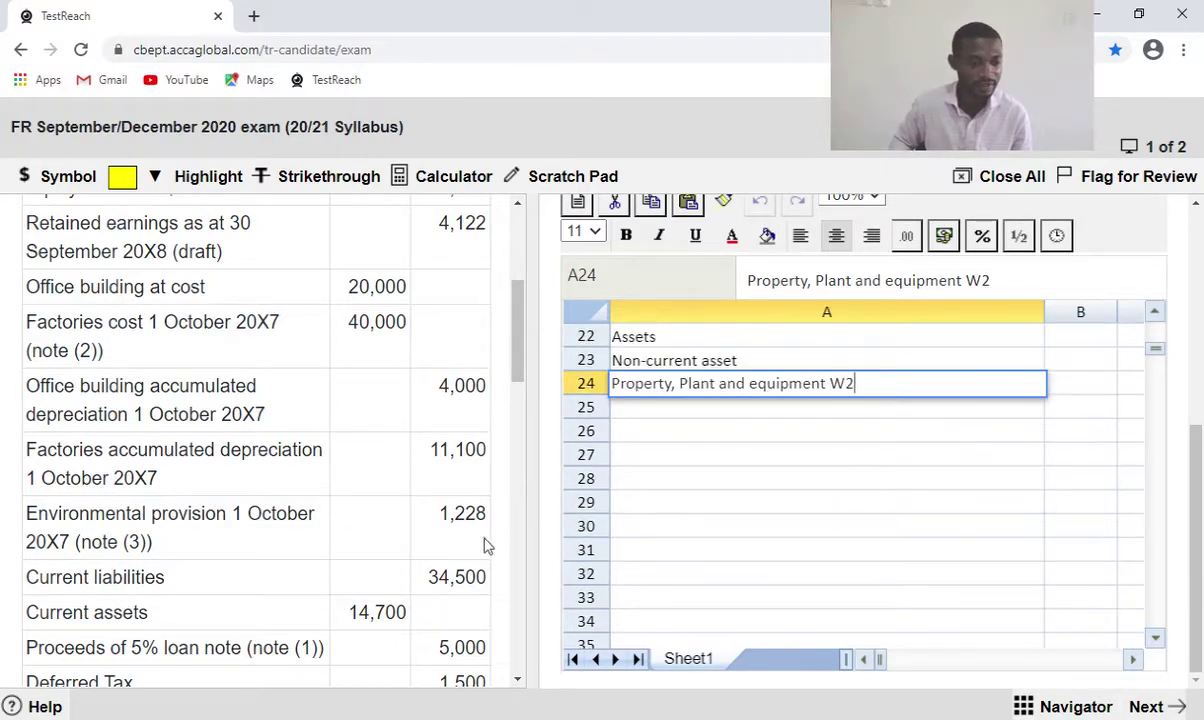
Add 'Current assets' in A27, correcting the 'Cuurent' typo, with 14700 in B27.
left_click(643, 458)
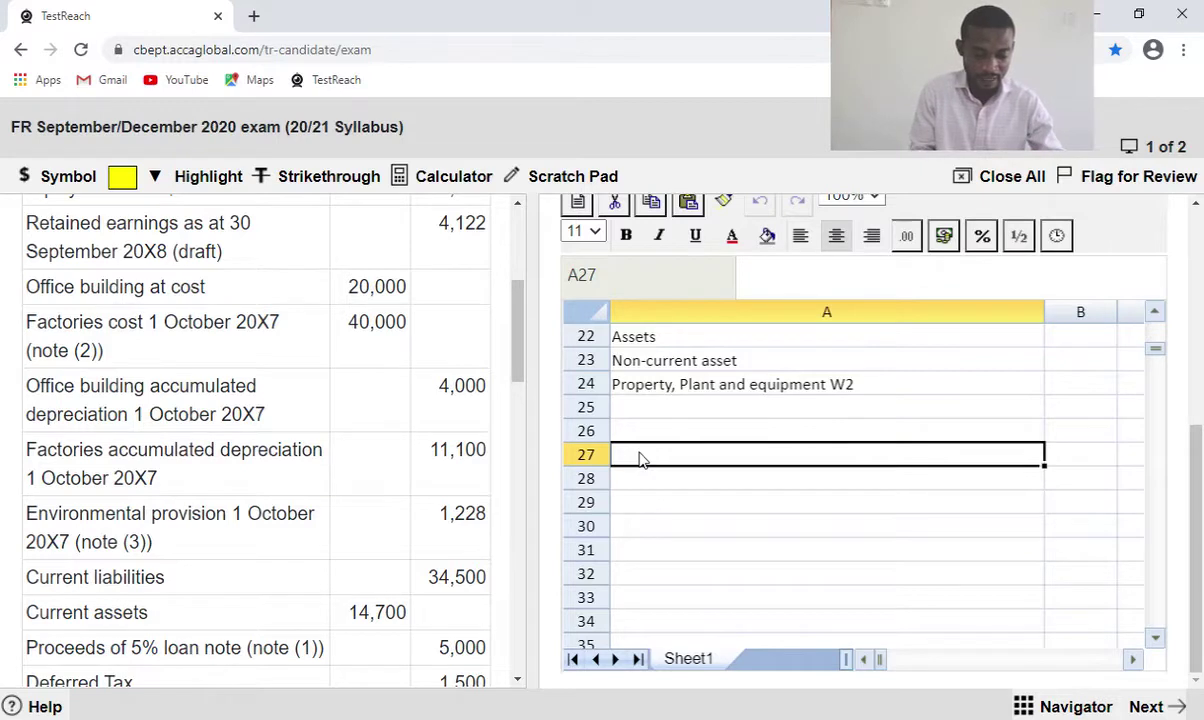
type("Cuurent assets")
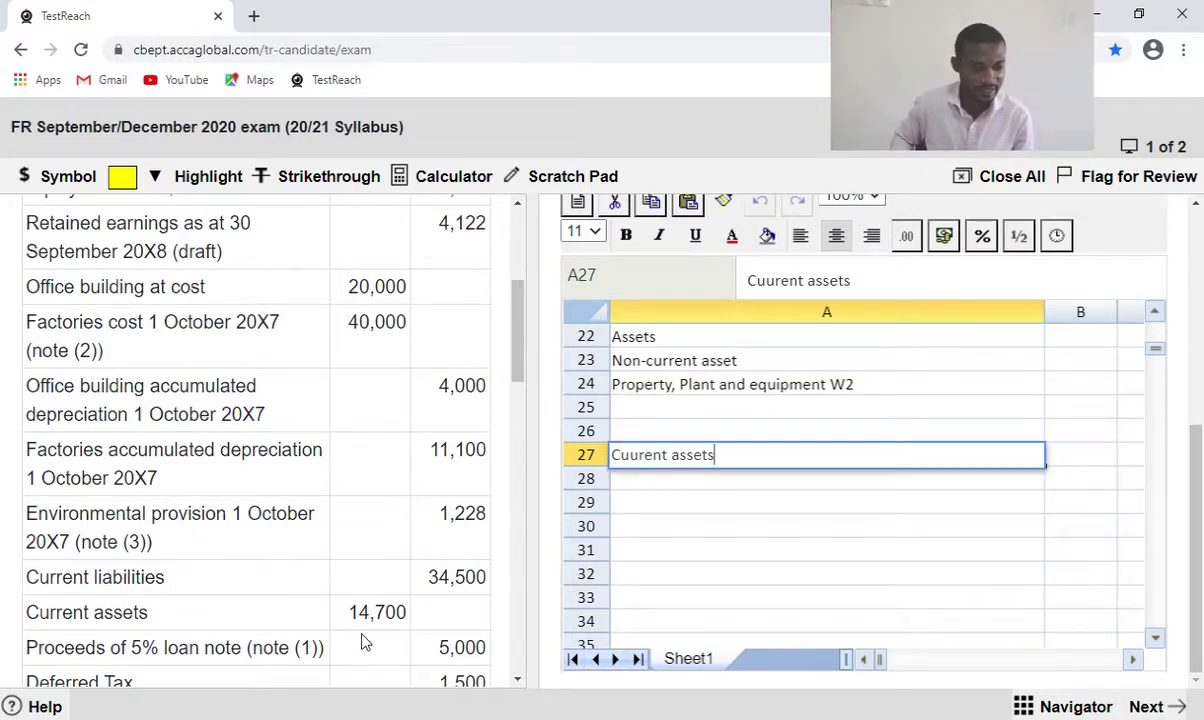
double_click(638, 462)
key("BackSpace")
type("r")
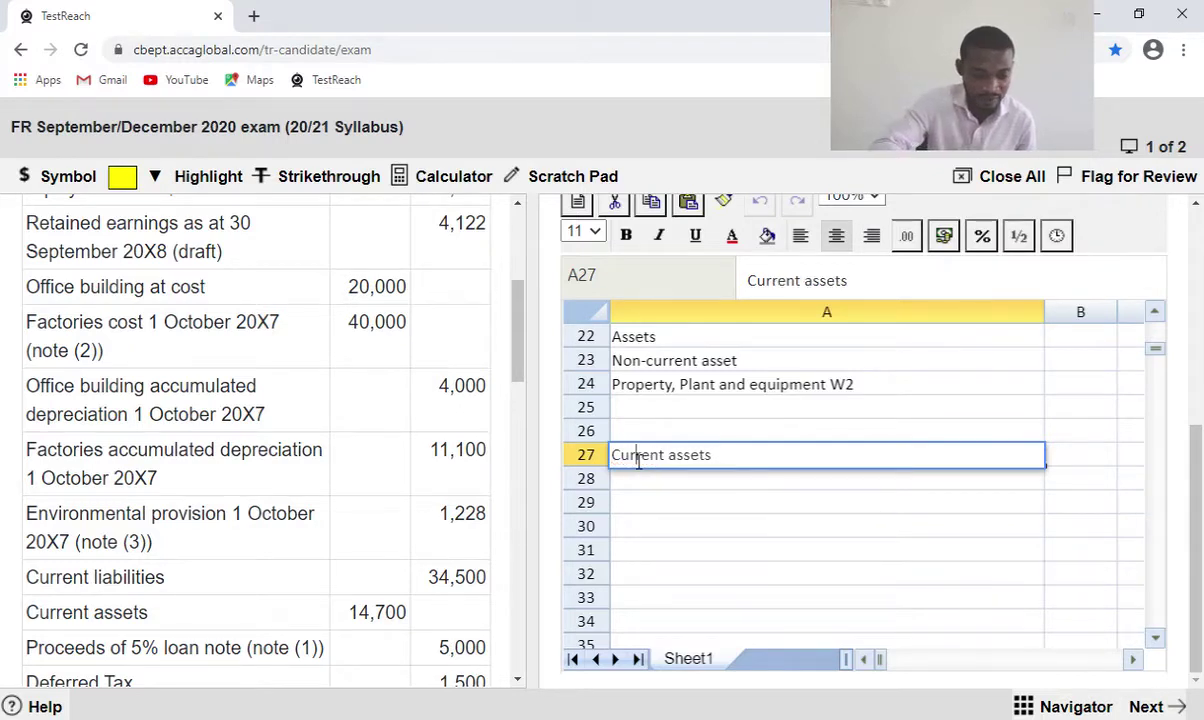
left_click(1086, 465)
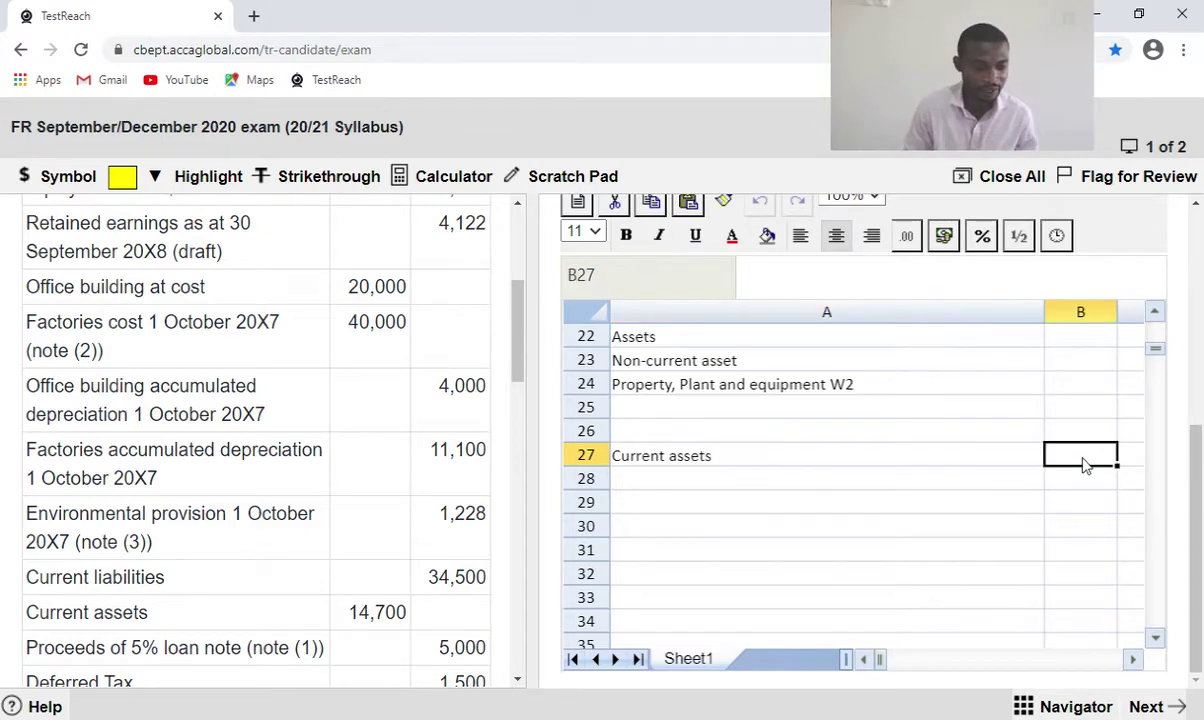
type("14")
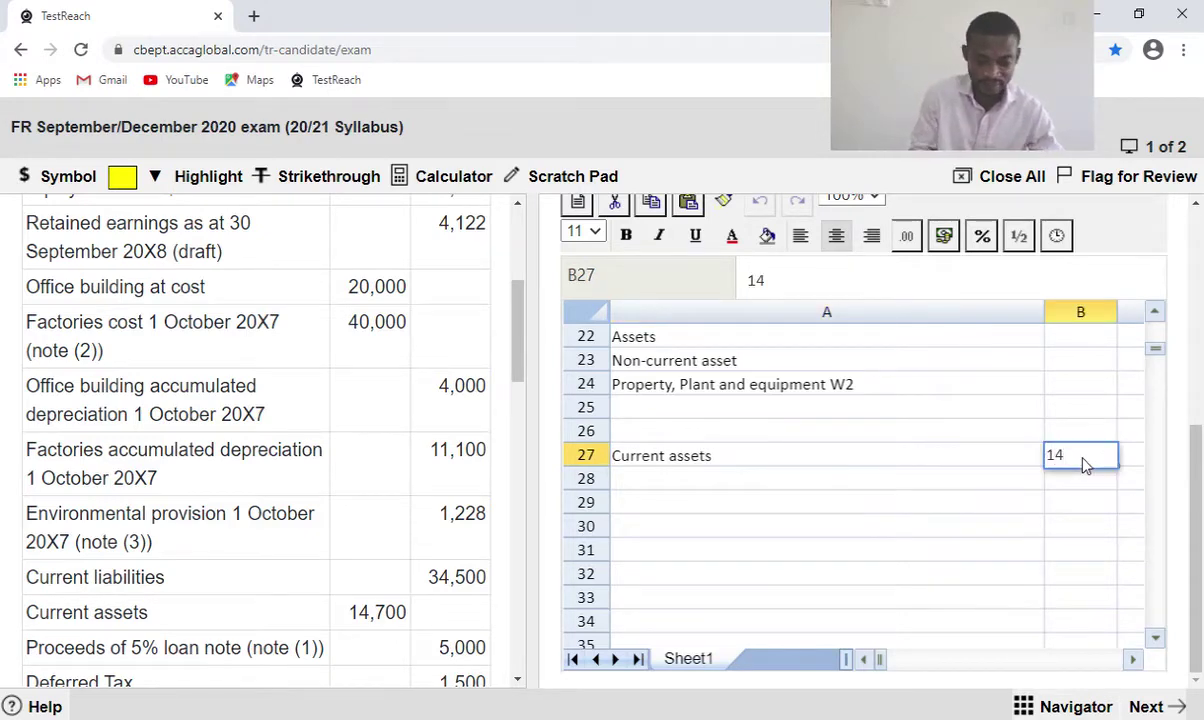
type("700")
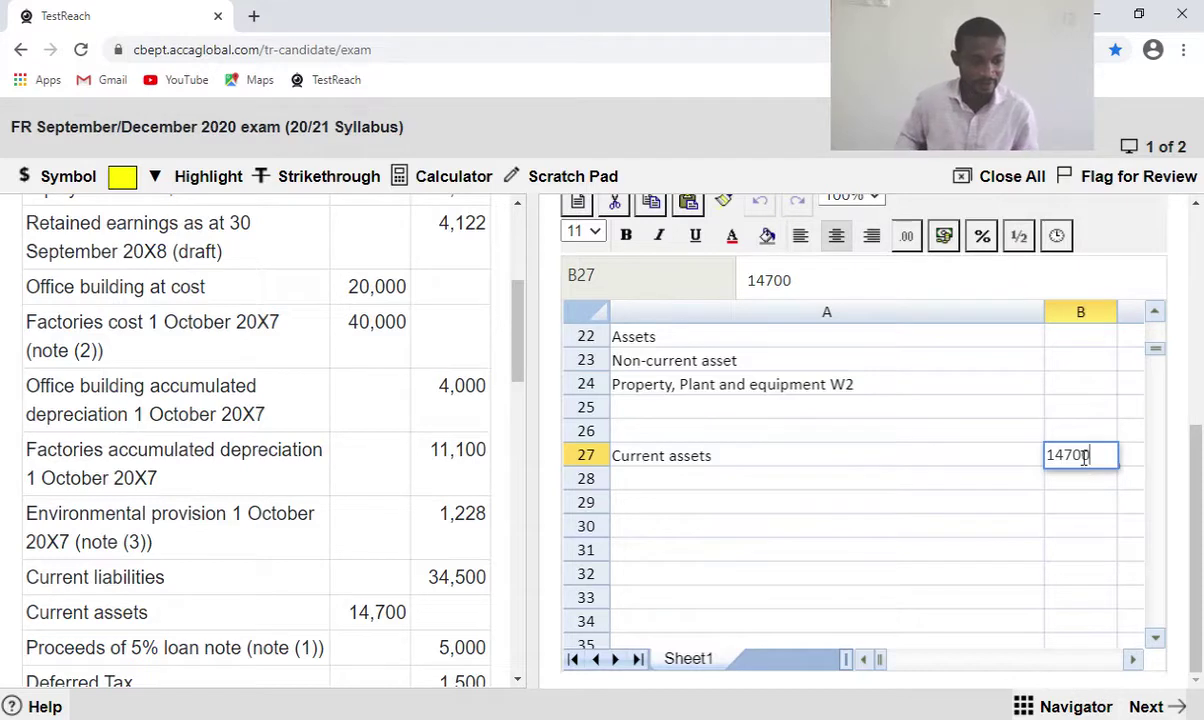
Label cell A29 'Total assets'.
left_click(696, 508)
scroll(695, 515, "down", 2)
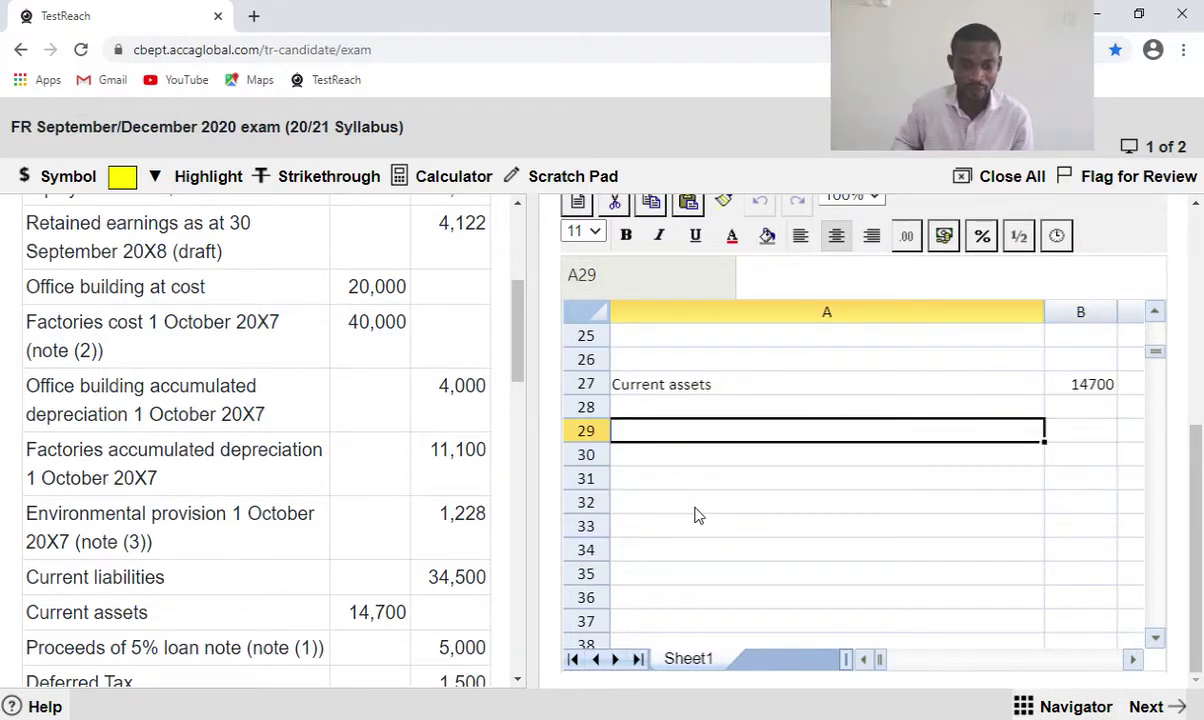
left_click(659, 419)
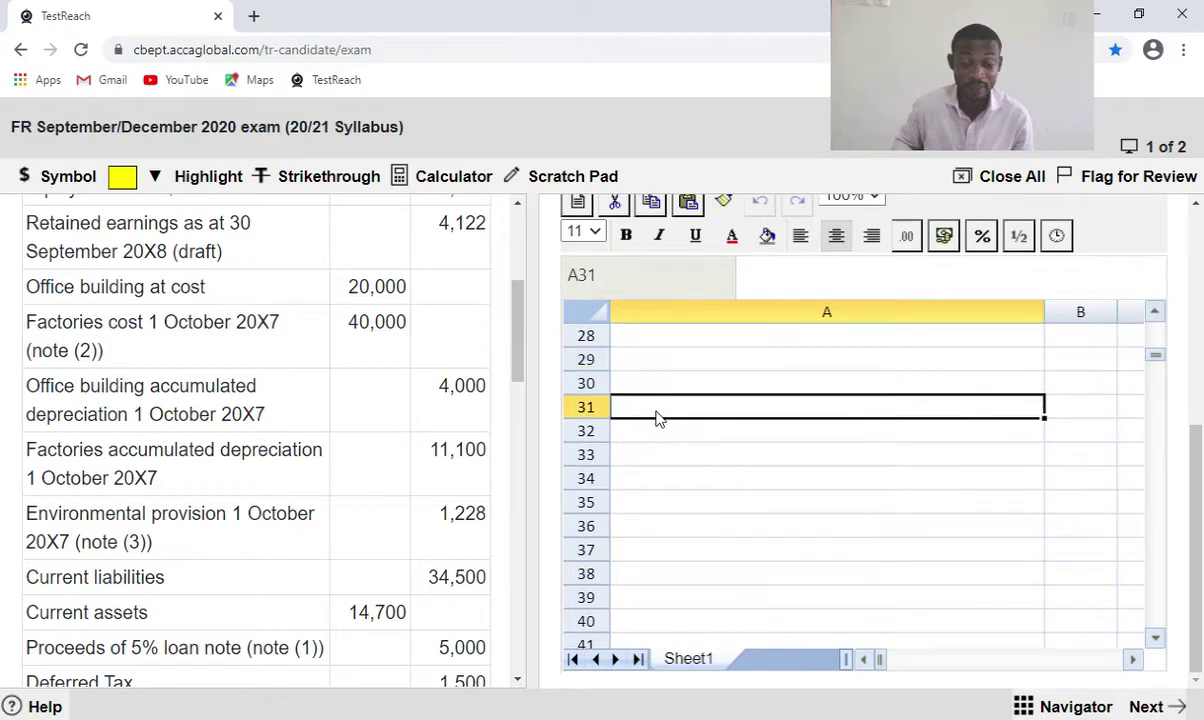
scroll(659, 419, "up", 1)
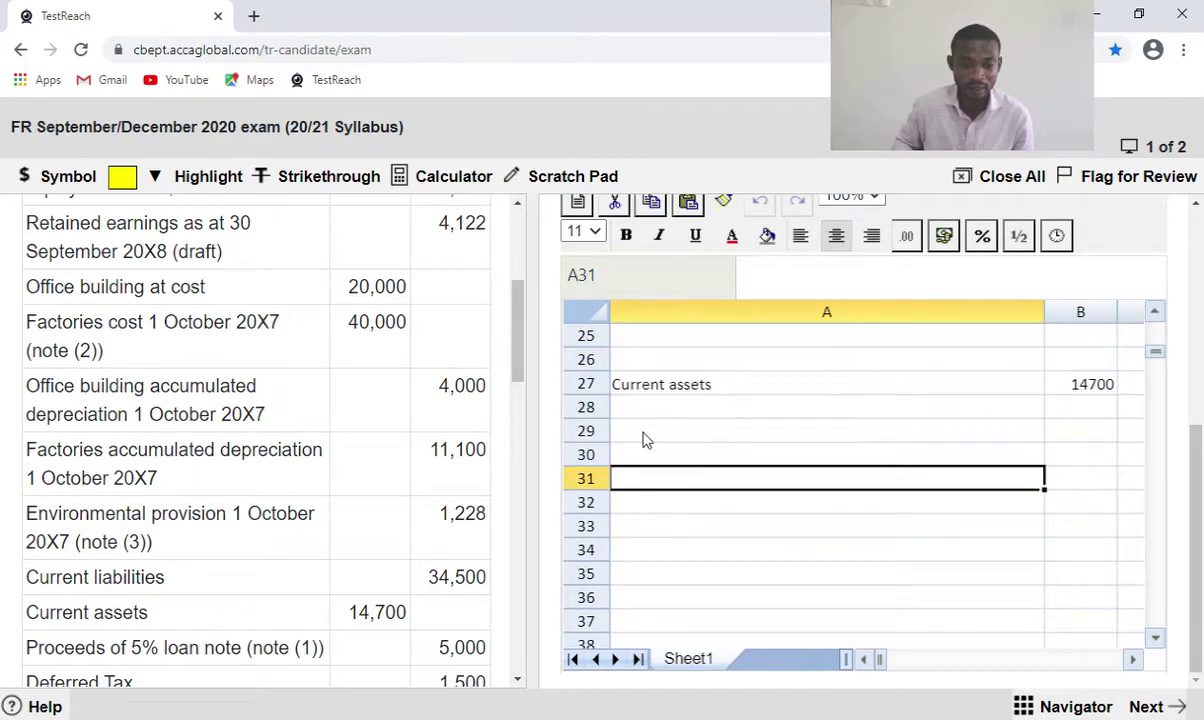
left_click(645, 440)
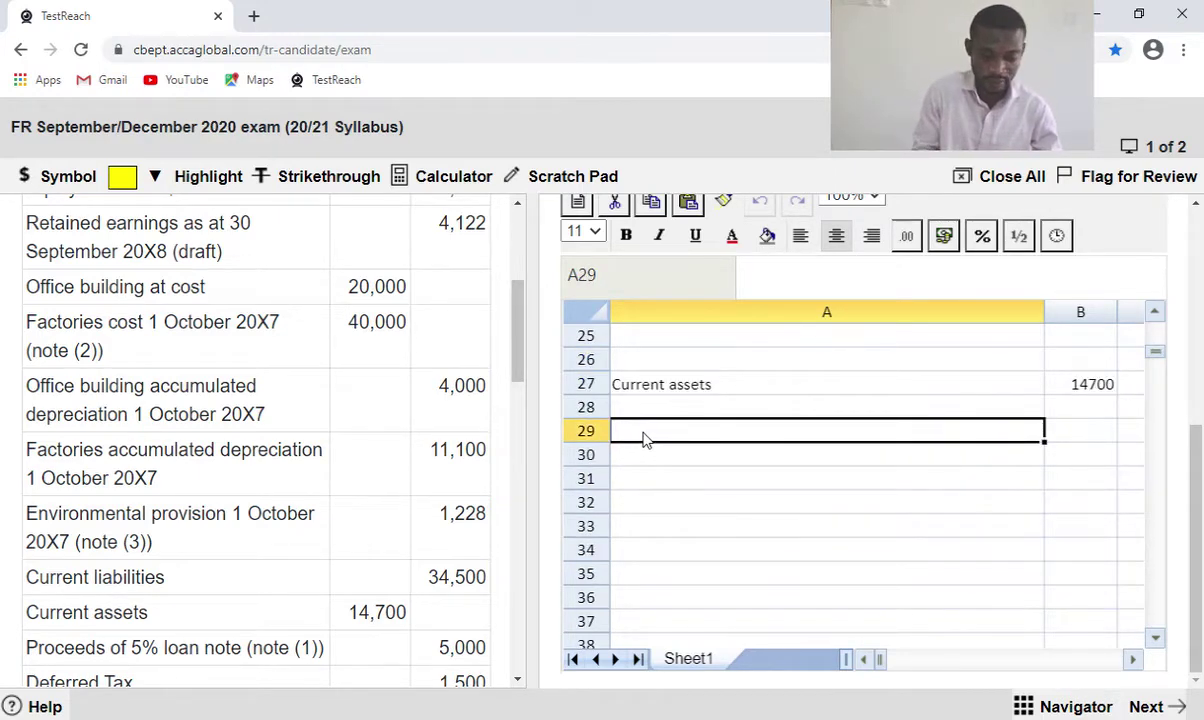
type("Total assets")
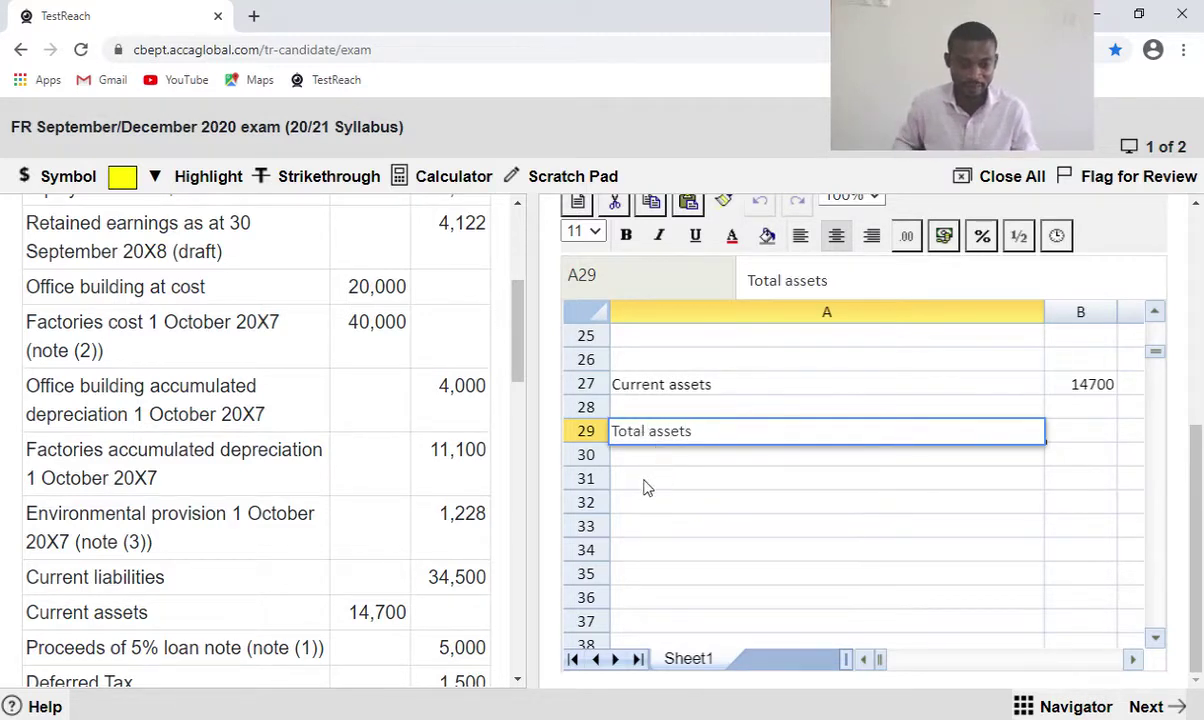
Enter the headings 'Equity and Liabilities' in A31 and 'Equity' in A32.
left_click(645, 487)
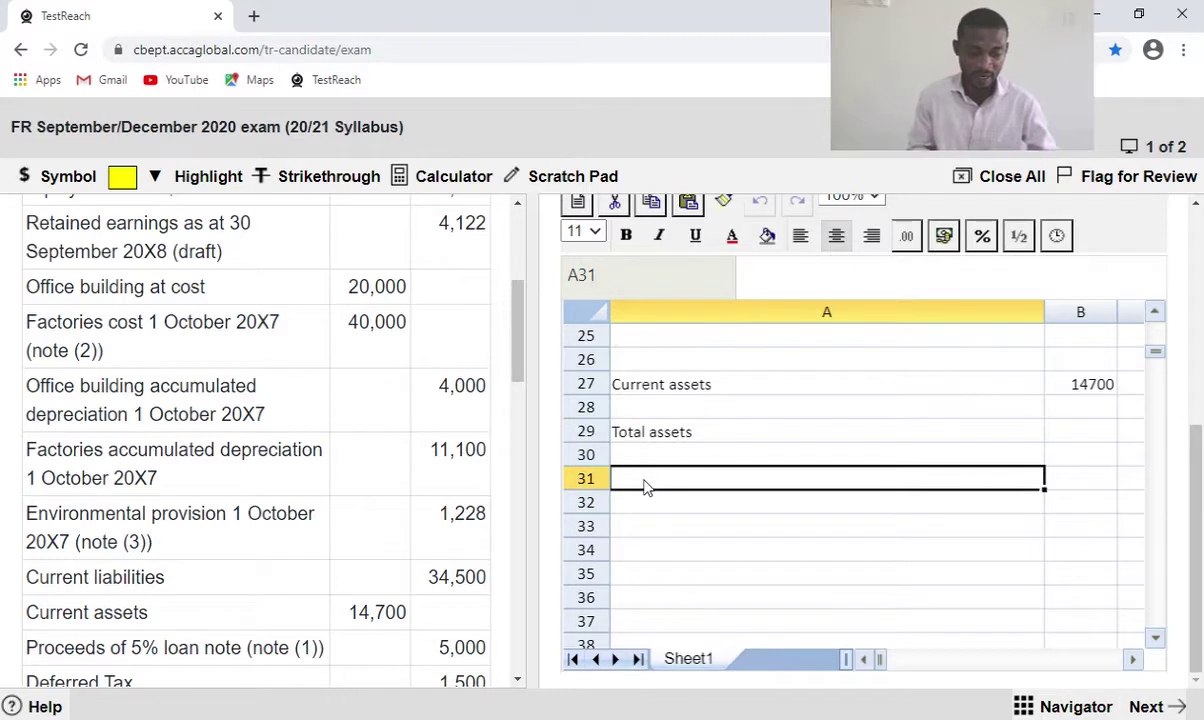
type("Equit")
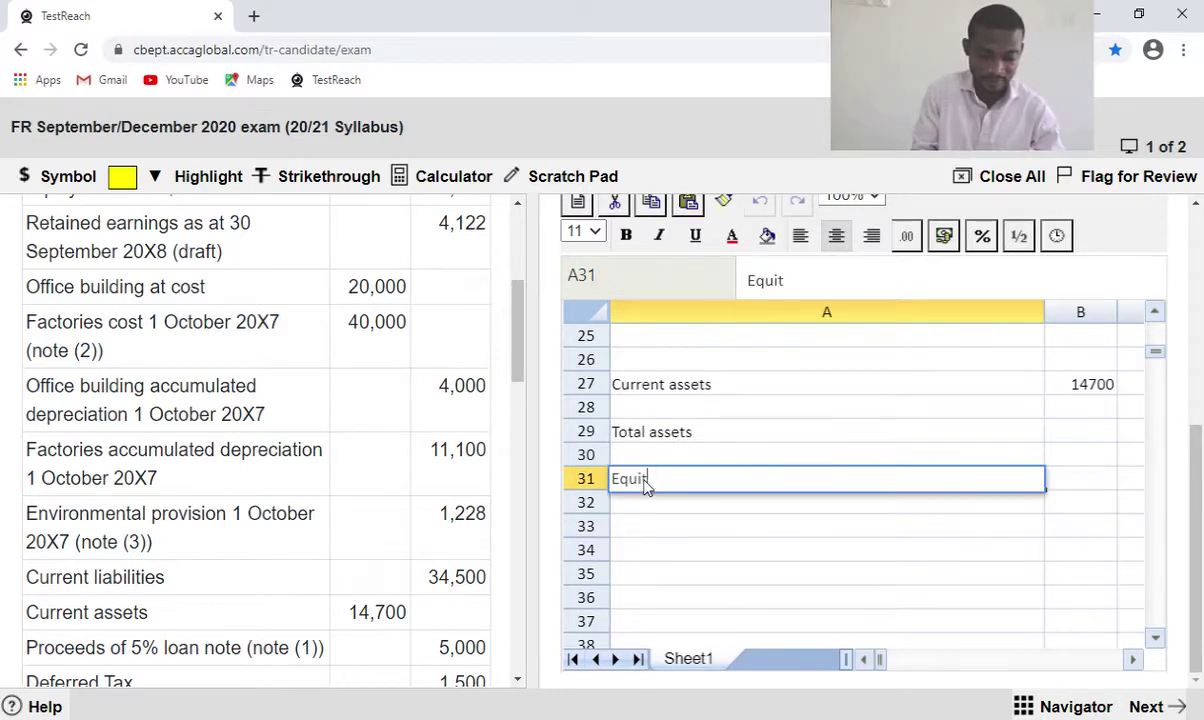
type("y and ")
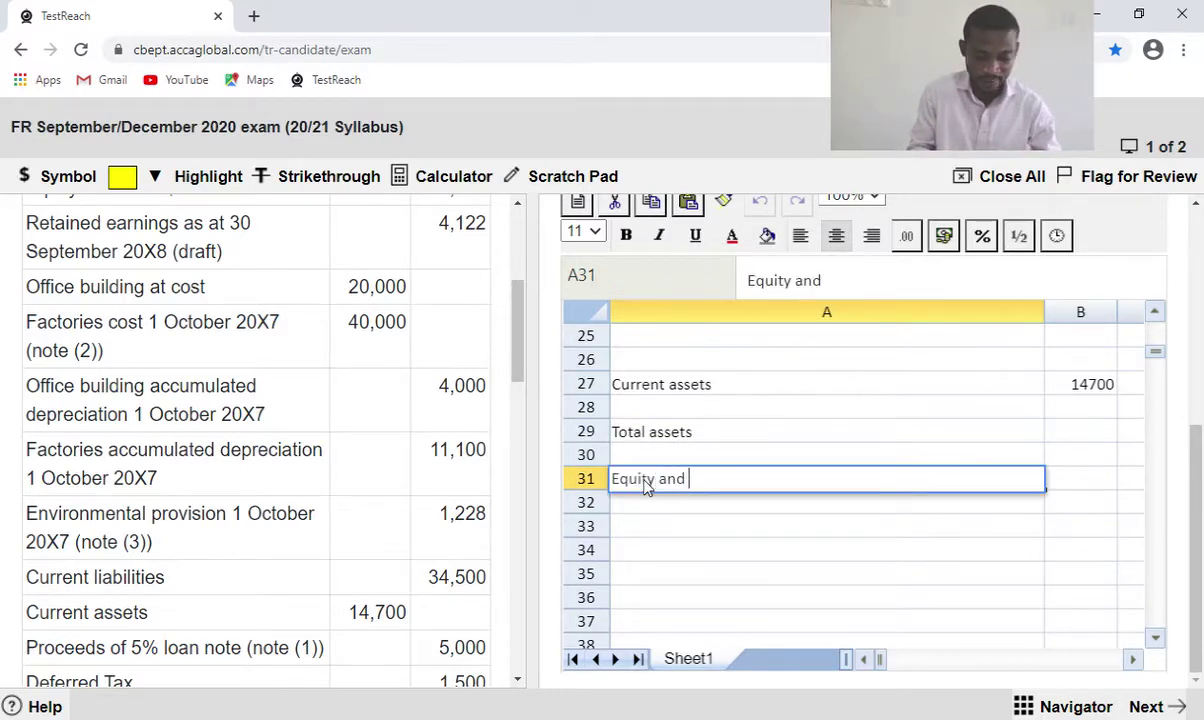
type("Liabilitie")
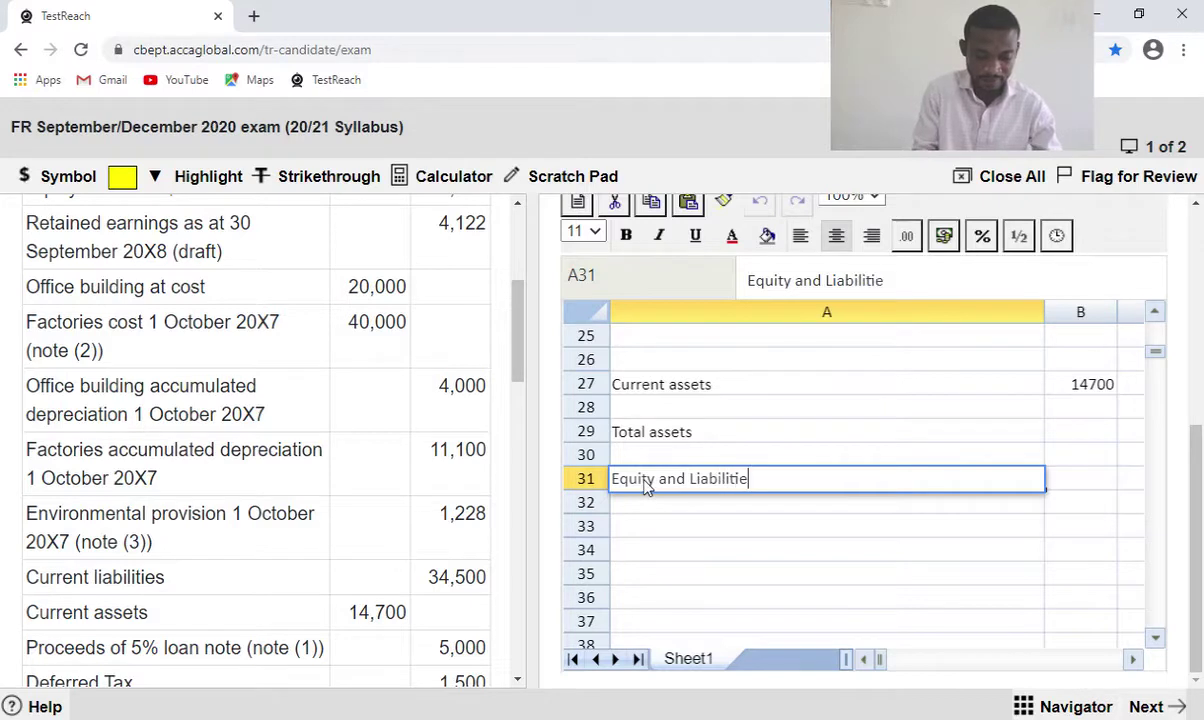
type("s")
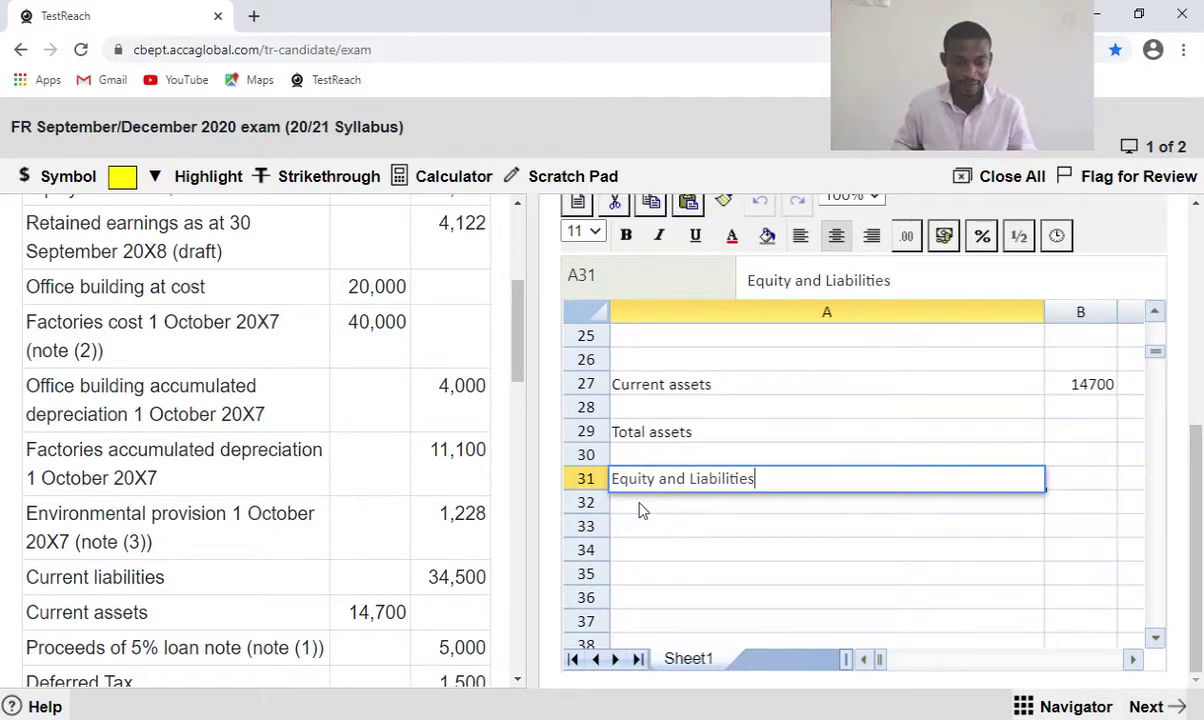
key("Return")
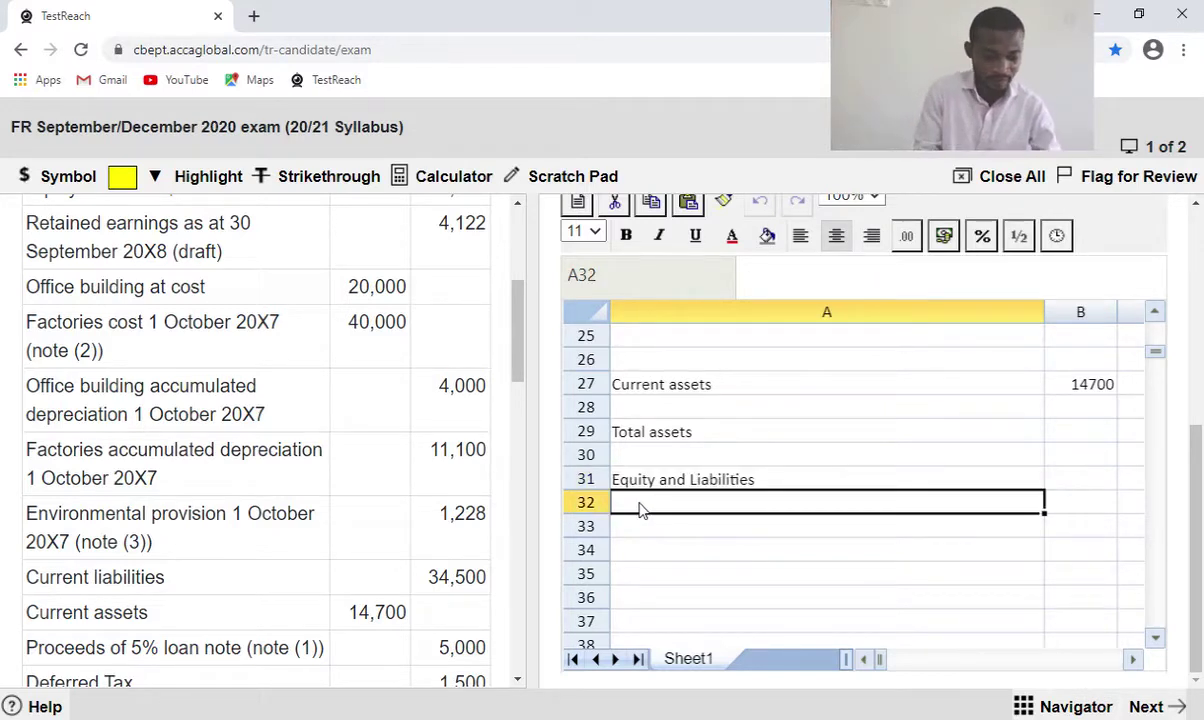
type("Equity")
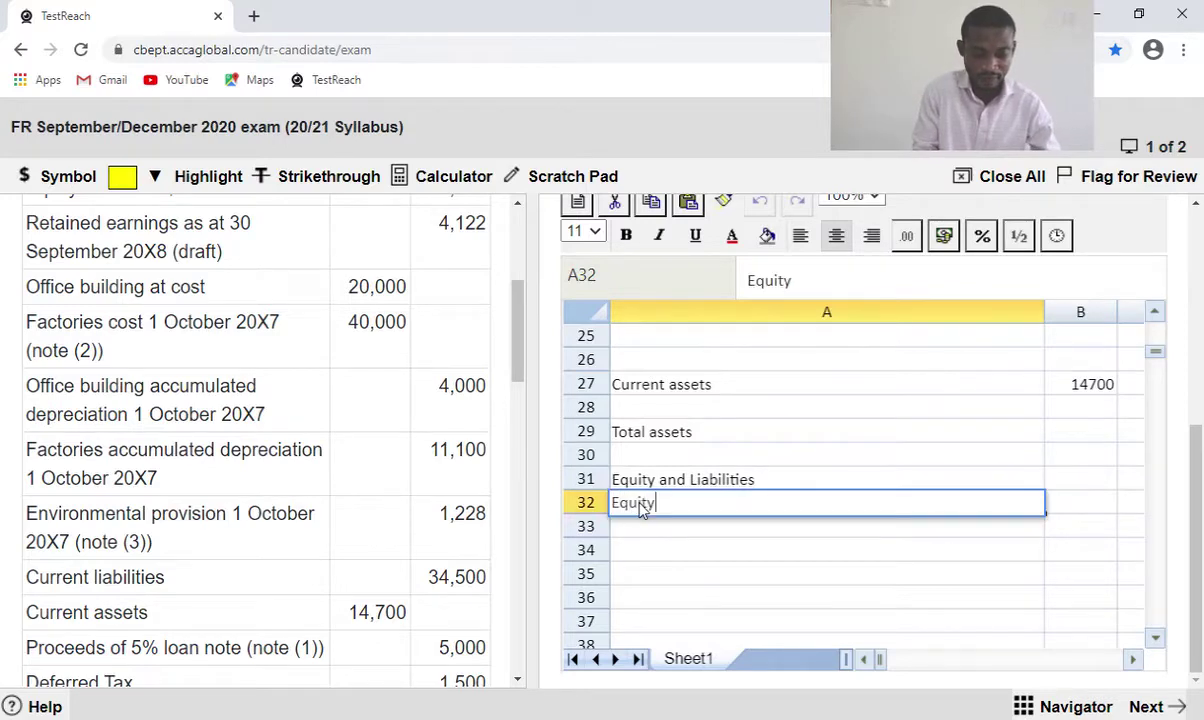
scroll(301, 420, "up", 3)
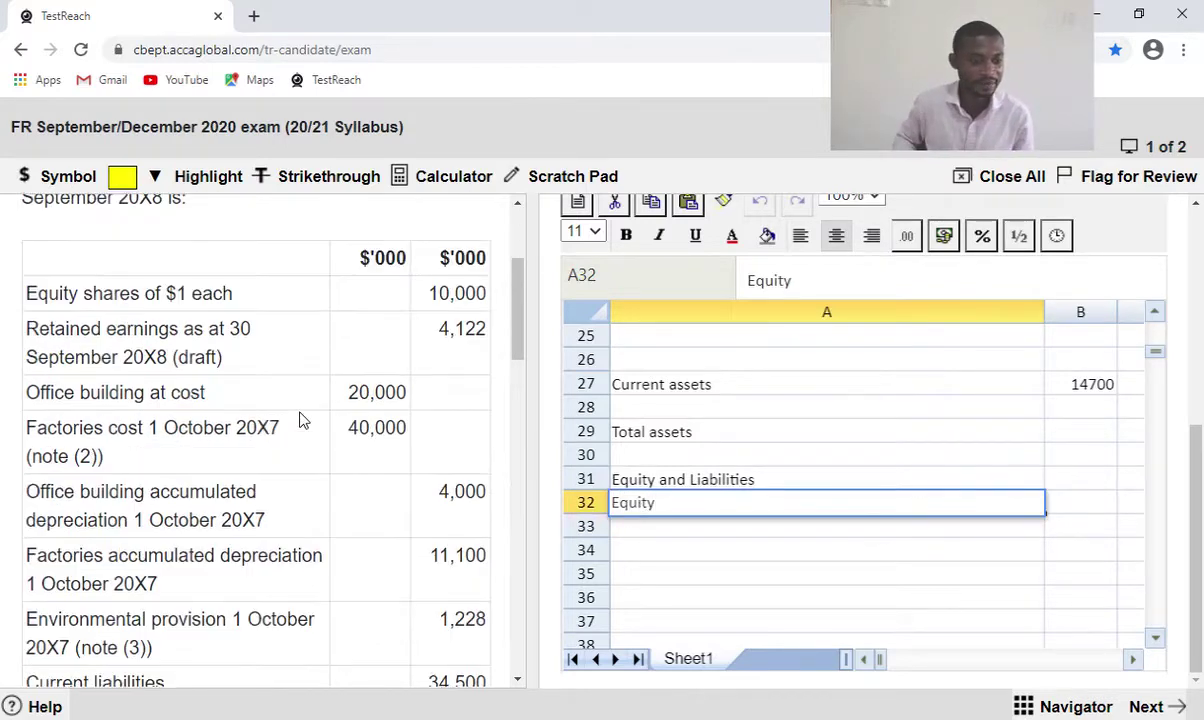
Add an 'Equity shares' line with 10000 in row 33.
left_click(629, 528)
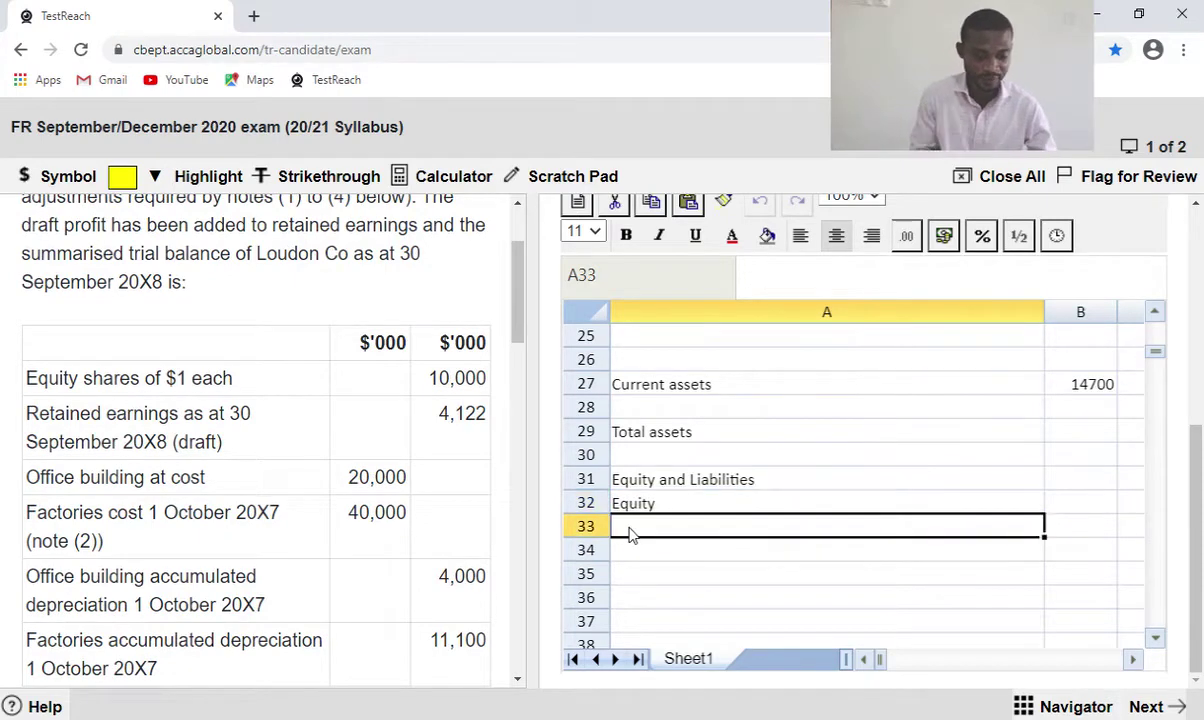
type("Equity")
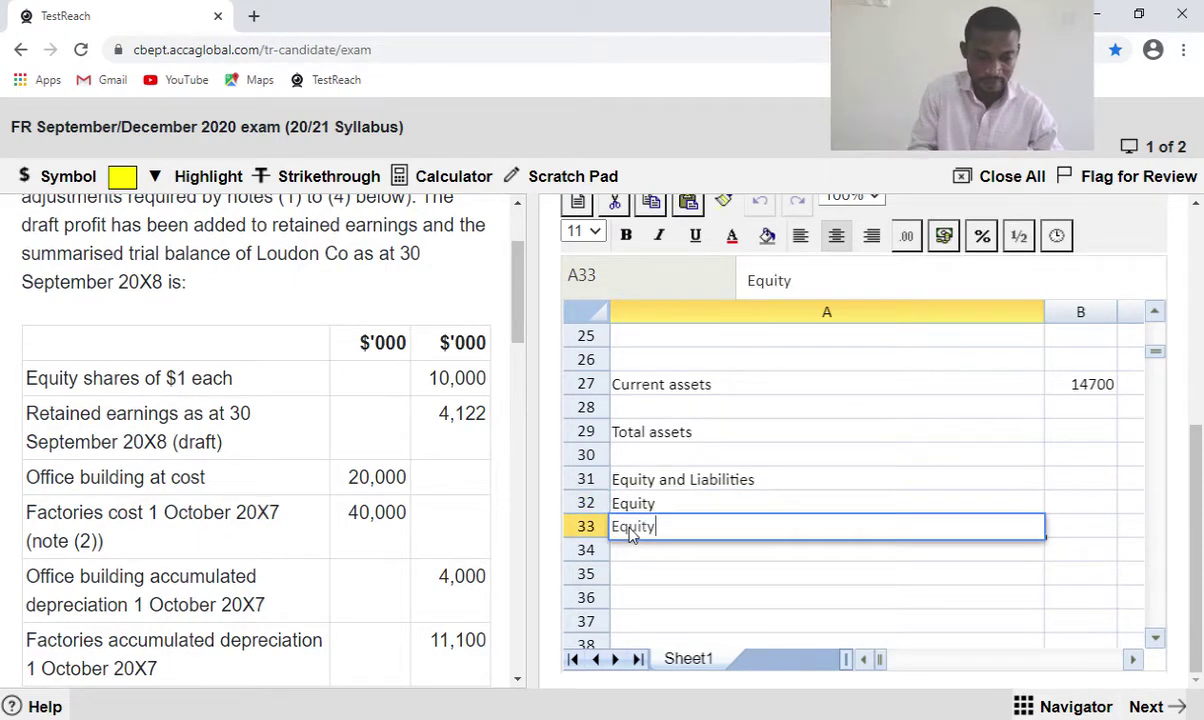
type(" shares")
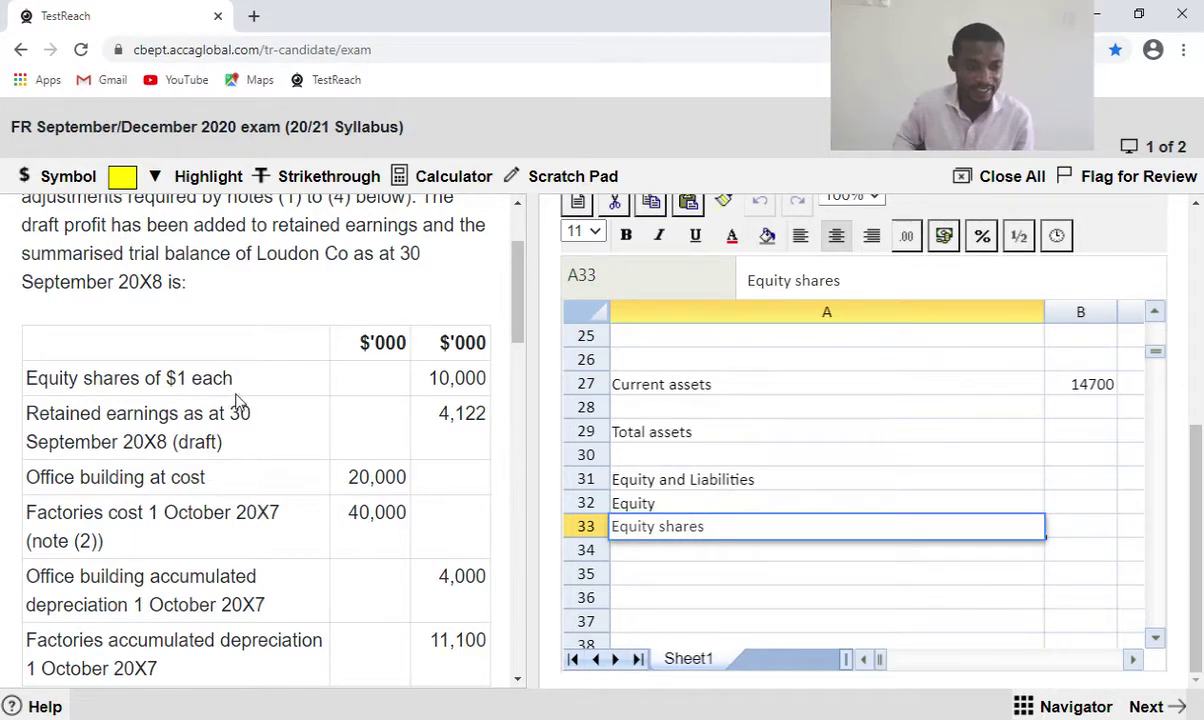
left_click(1093, 539)
type("10000")
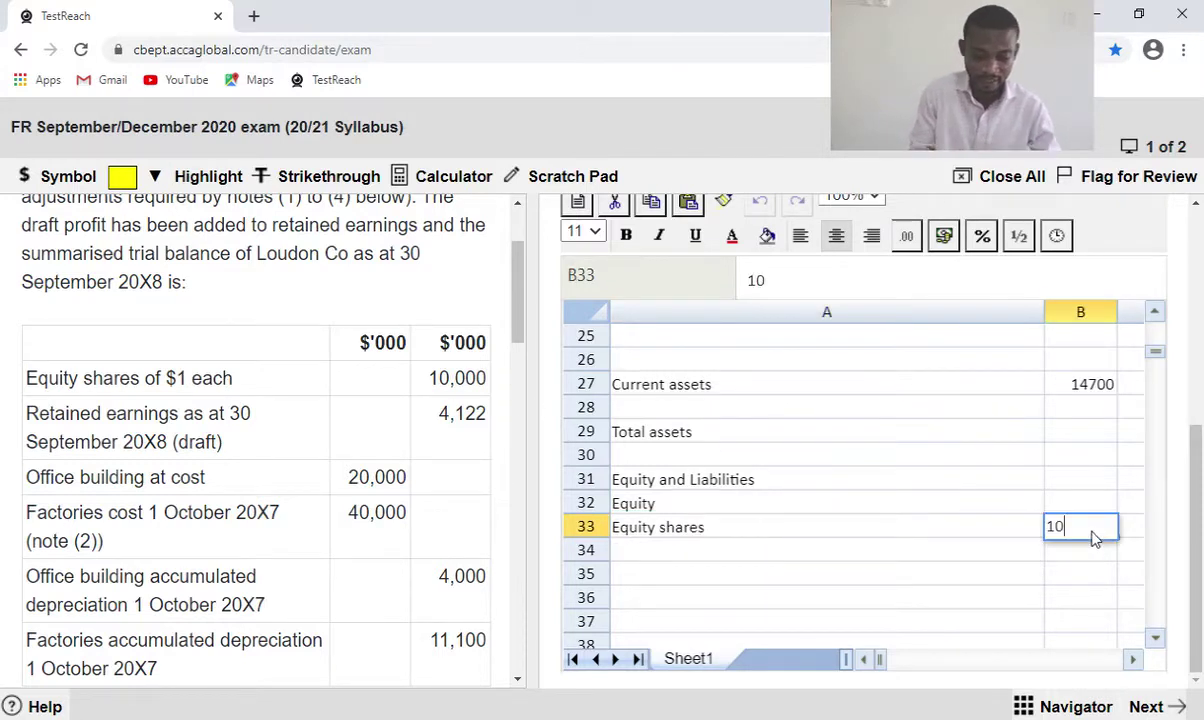
left_click(786, 561)
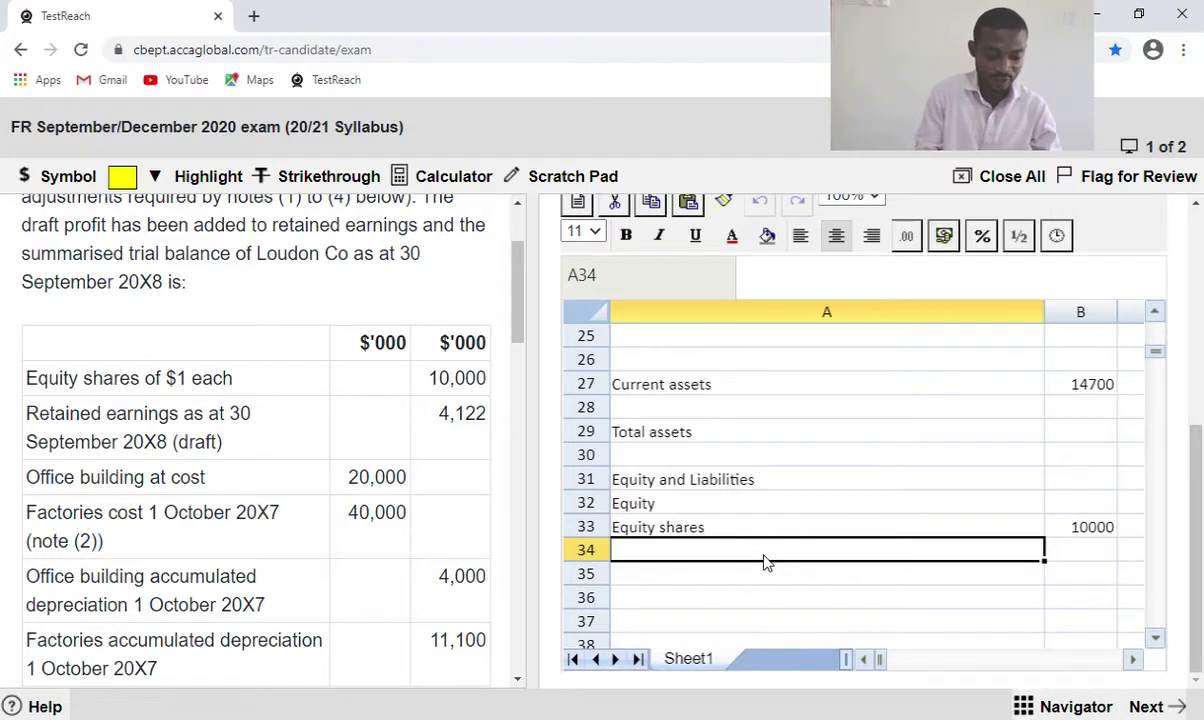
Type 'Retained earnings Req.(a)' into A34, inserting the missing opening bracket.
type("Reta")
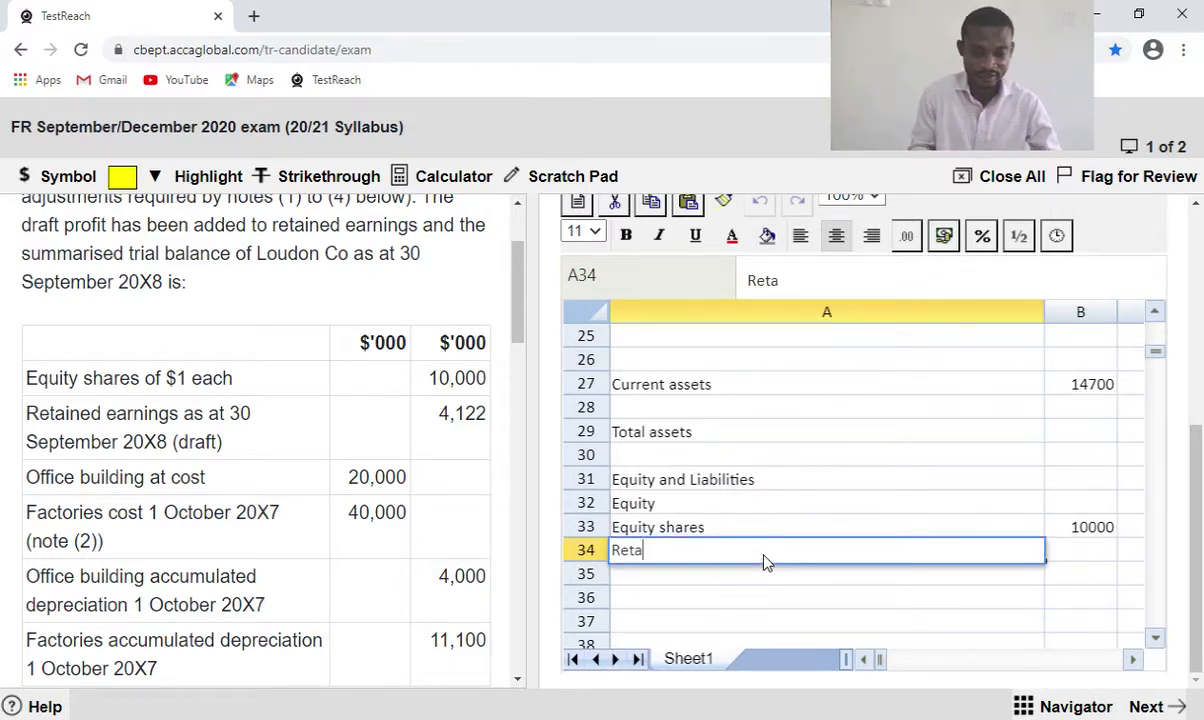
type("ined")
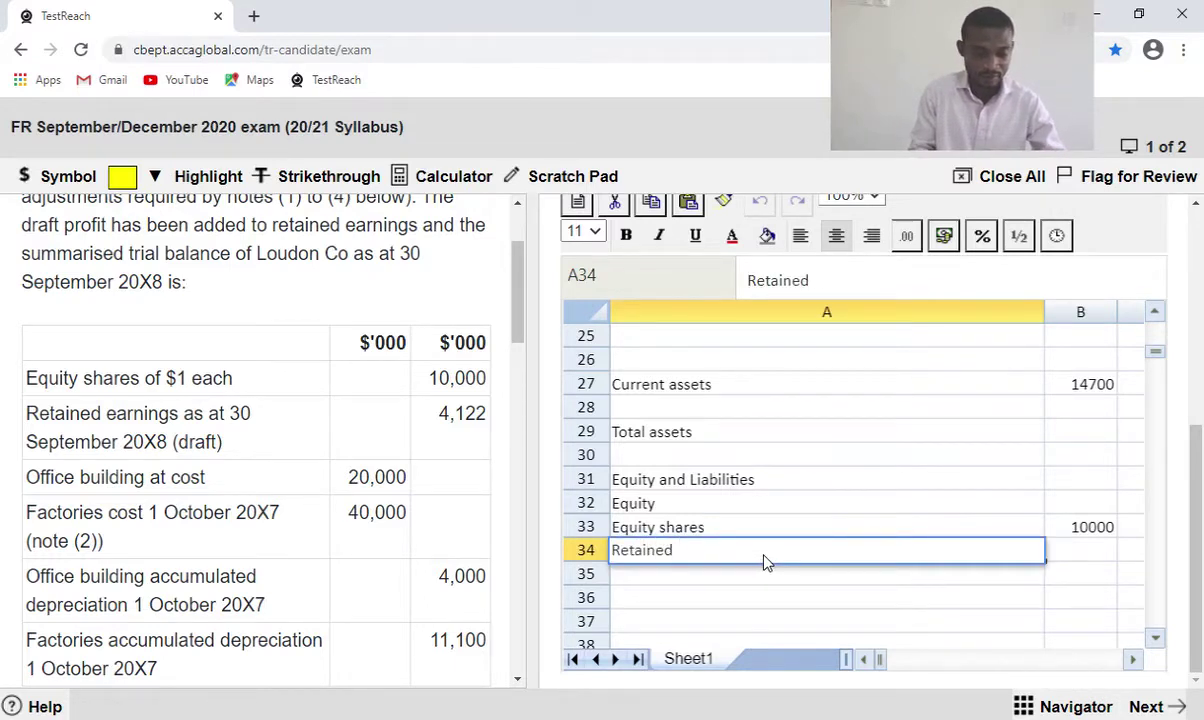
type(" earnings")
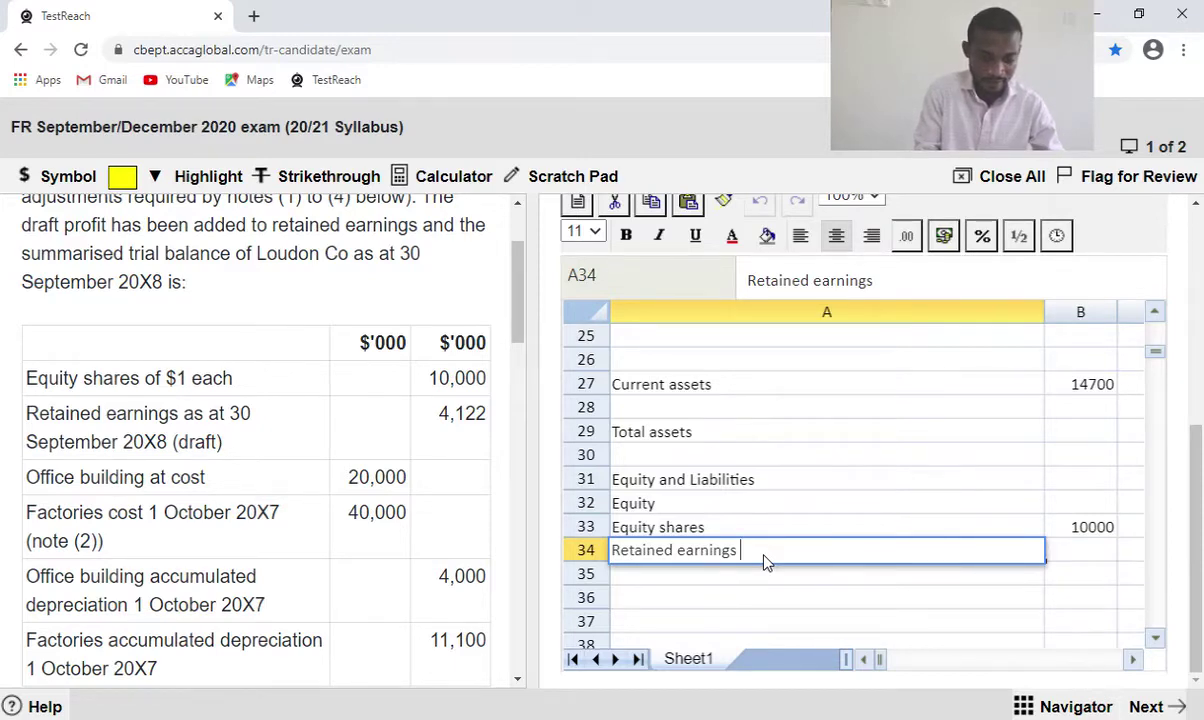
type("Req.a)")
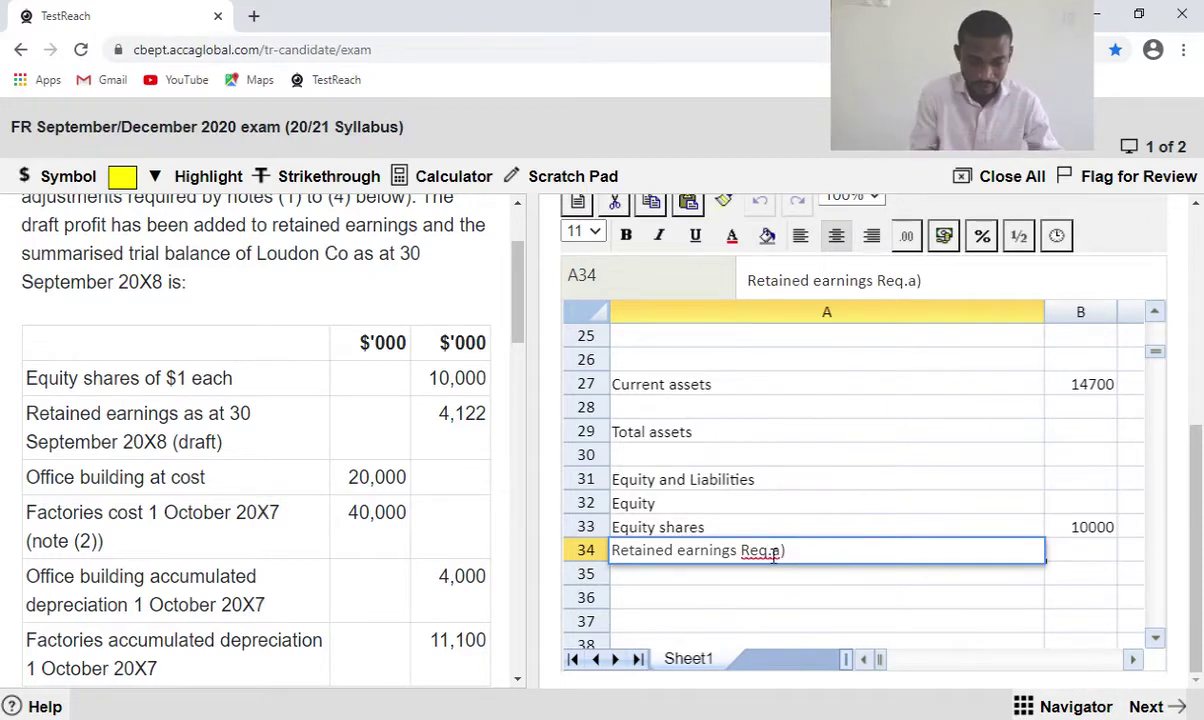
left_click(773, 553)
type("(")
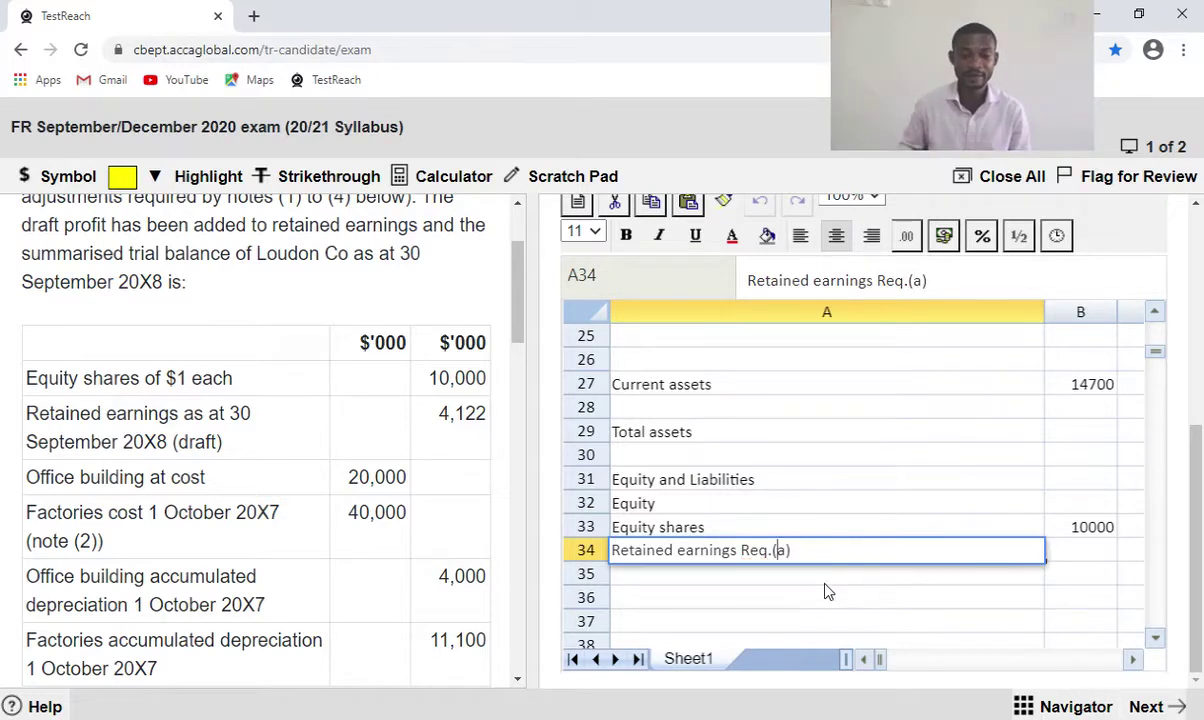
scroll(826, 592, "down", 1)
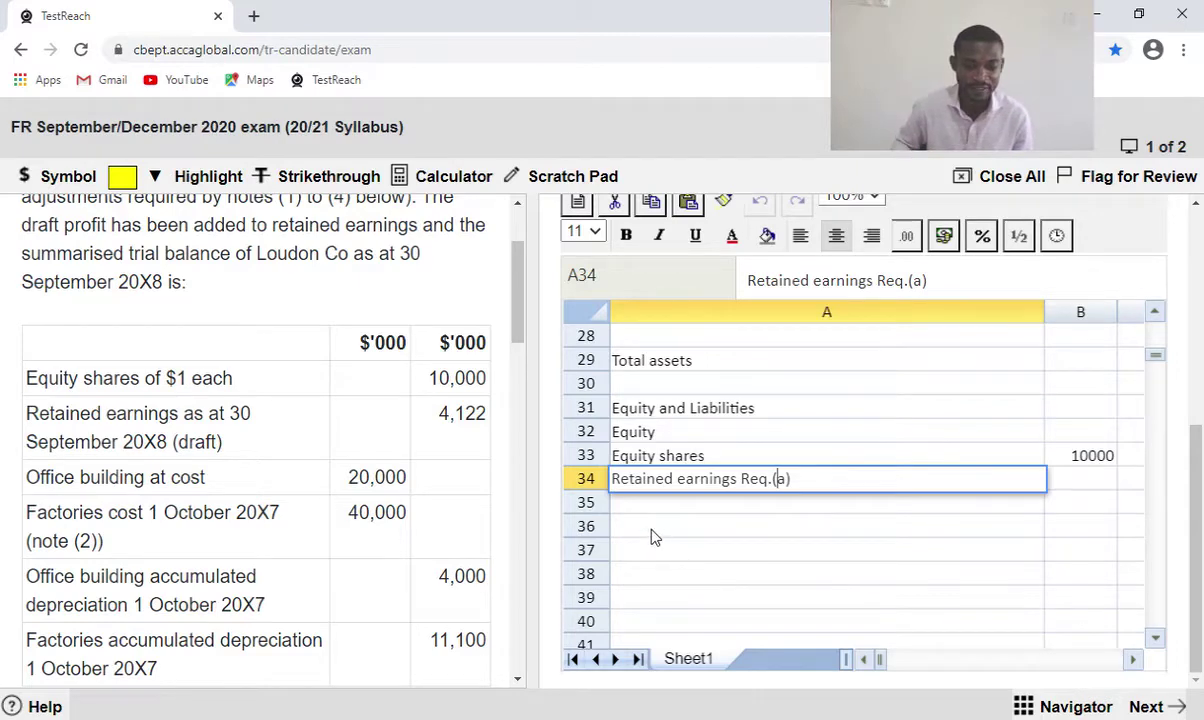
scroll(265, 507, "down", 2)
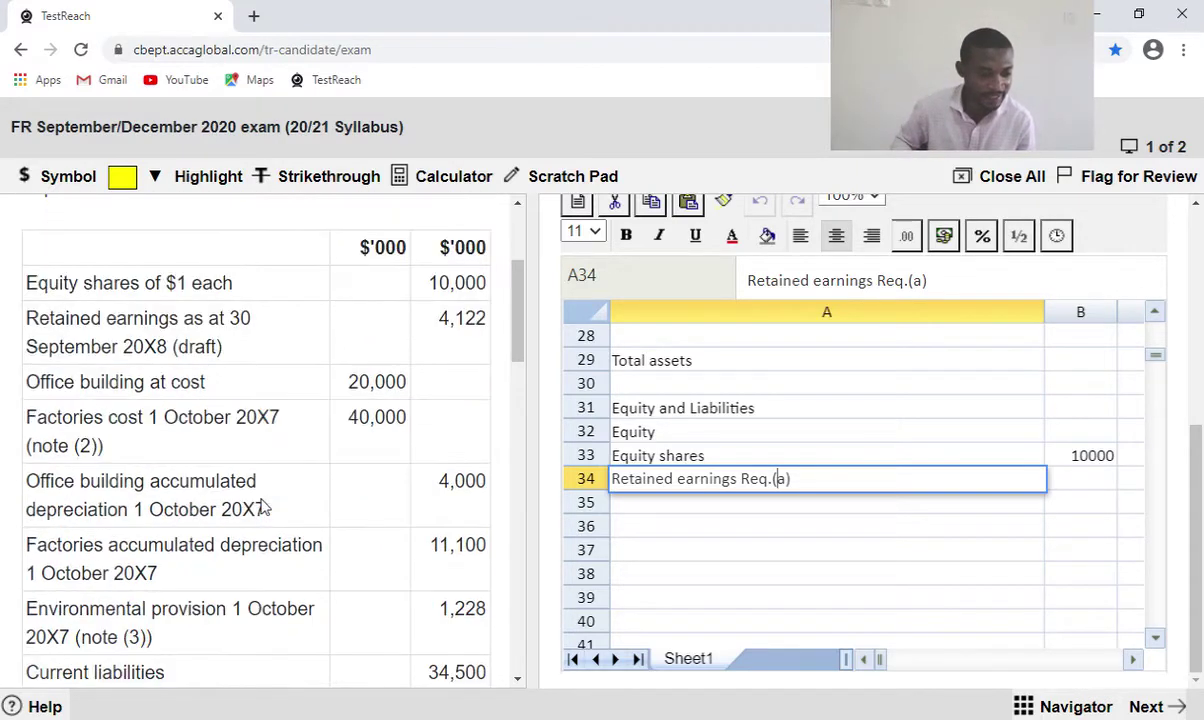
scroll(94, 582, "down", 3)
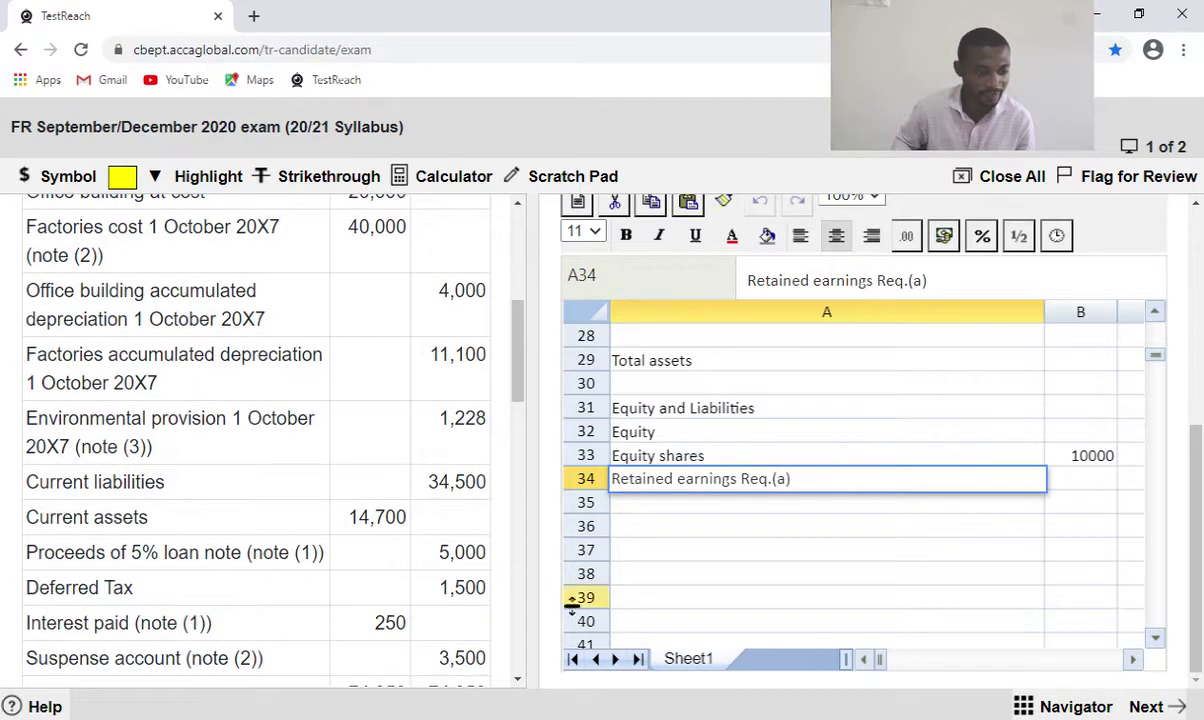
left_click(648, 530)
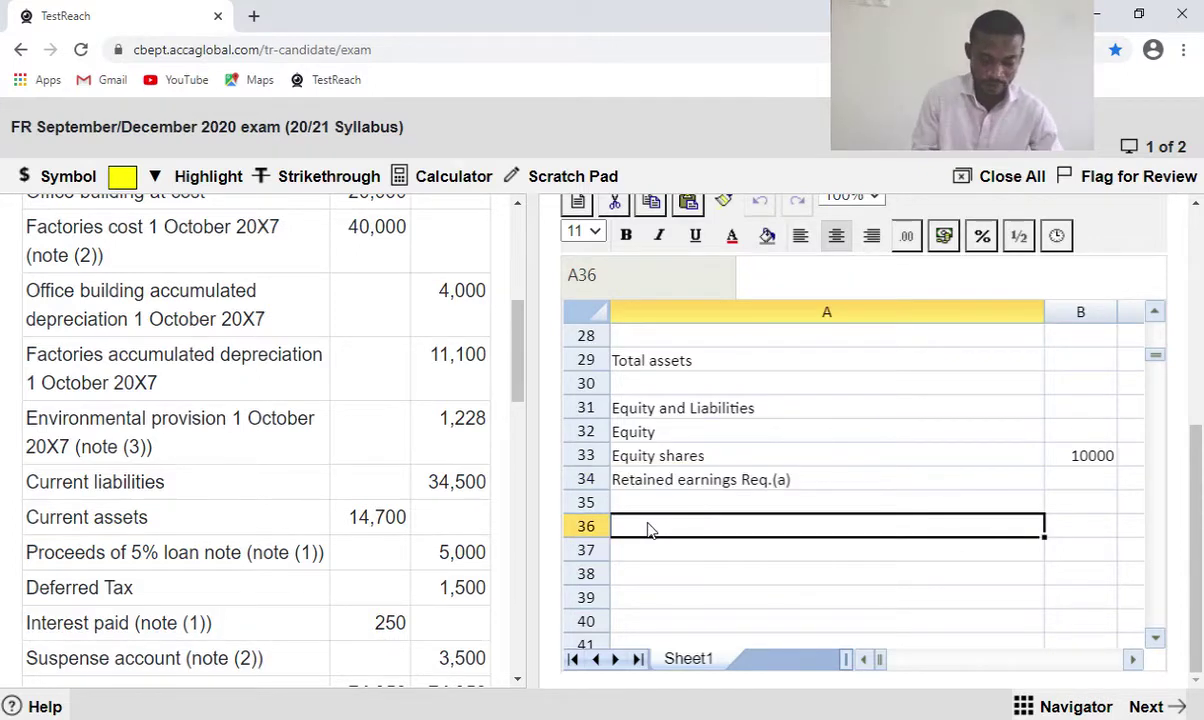
Type the heading 'Non-current liabilities' in A36, removing the doubled u.
type("No")
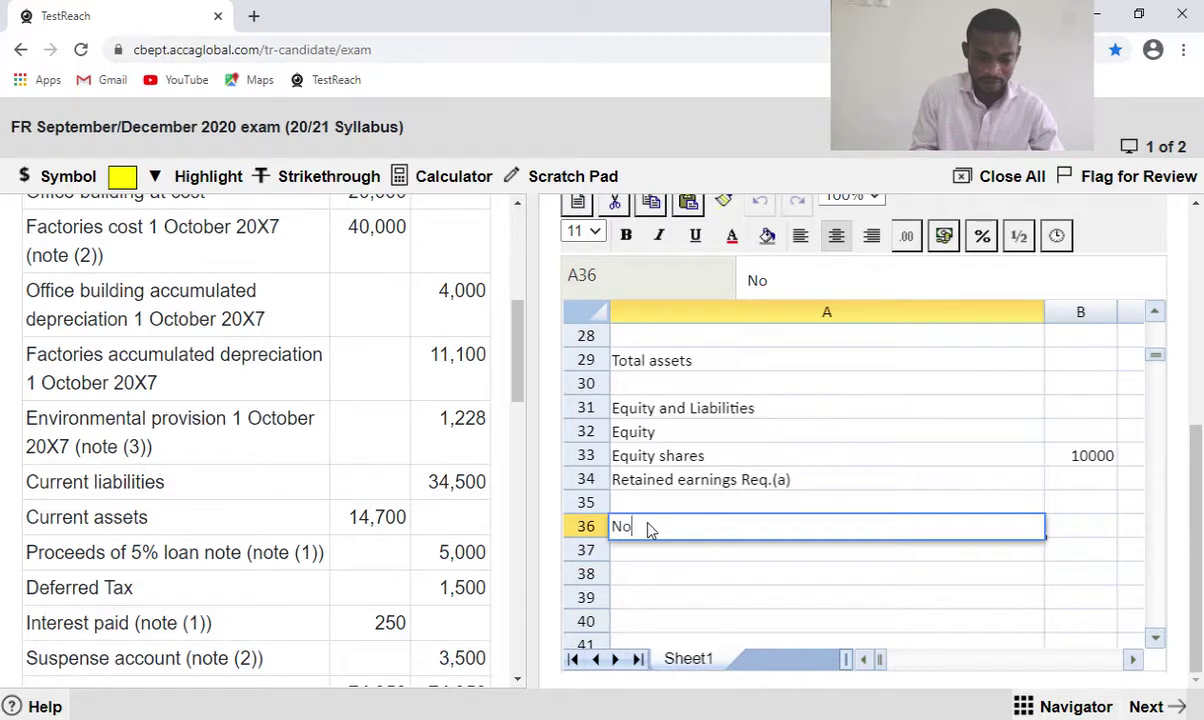
type("n-cuure")
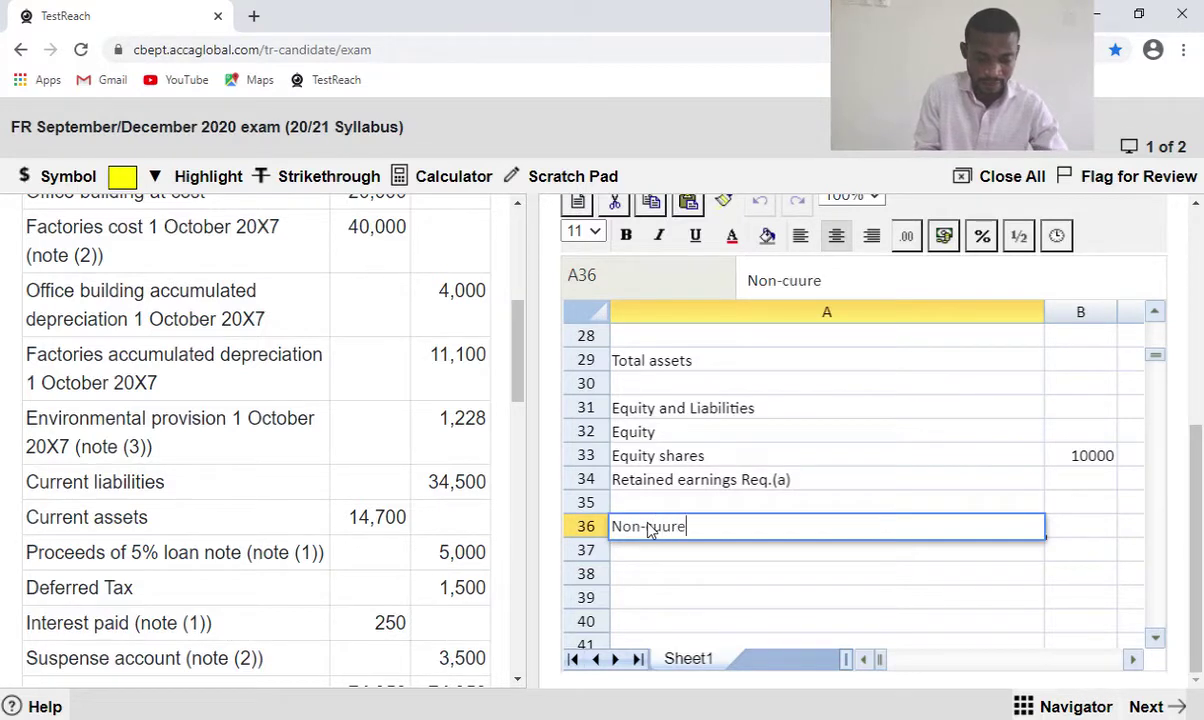
type("nt lia")
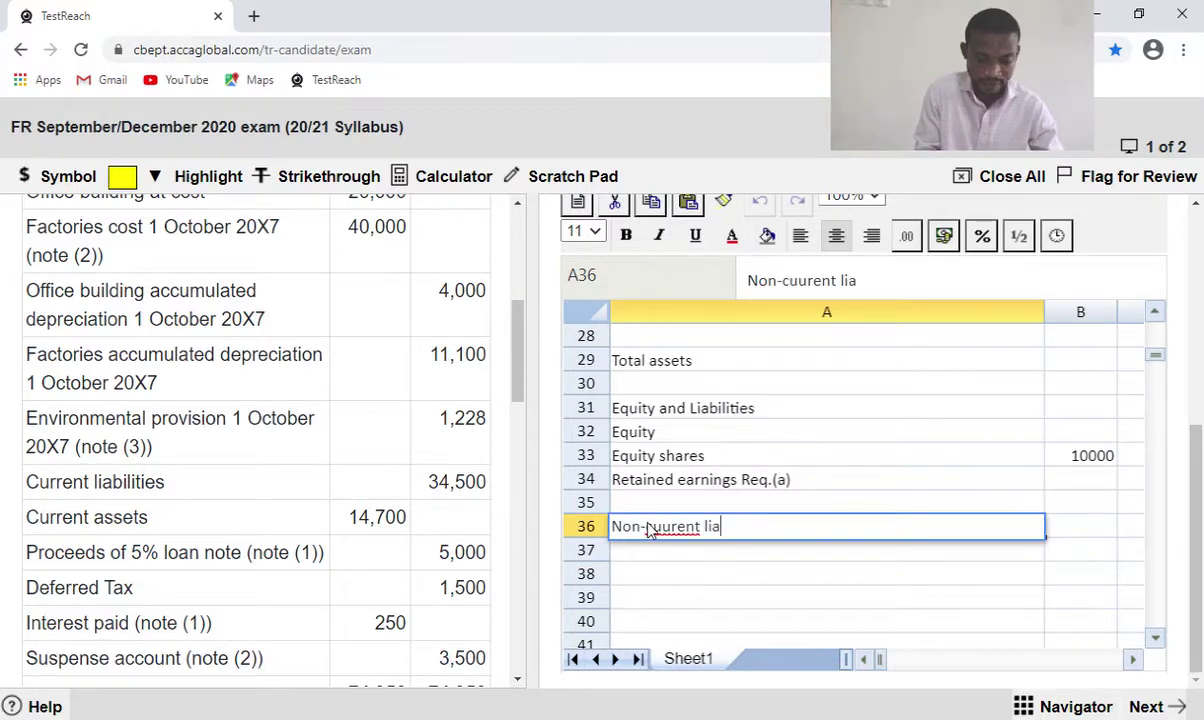
type("bil")
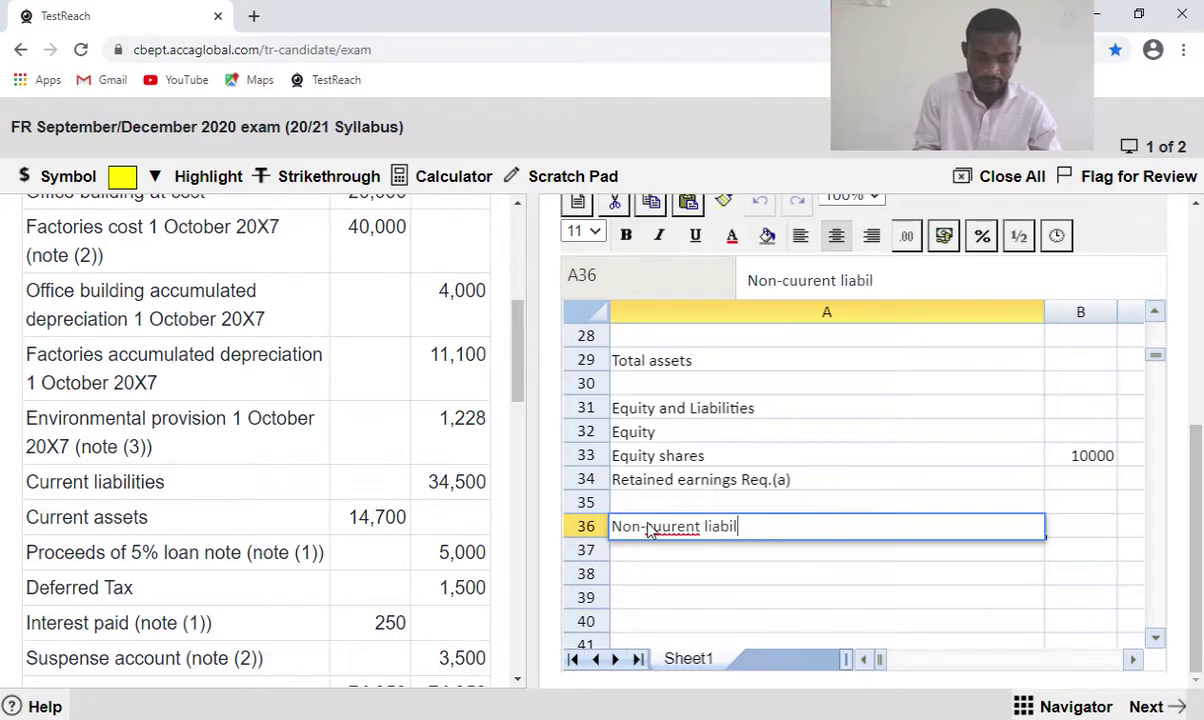
type("ities")
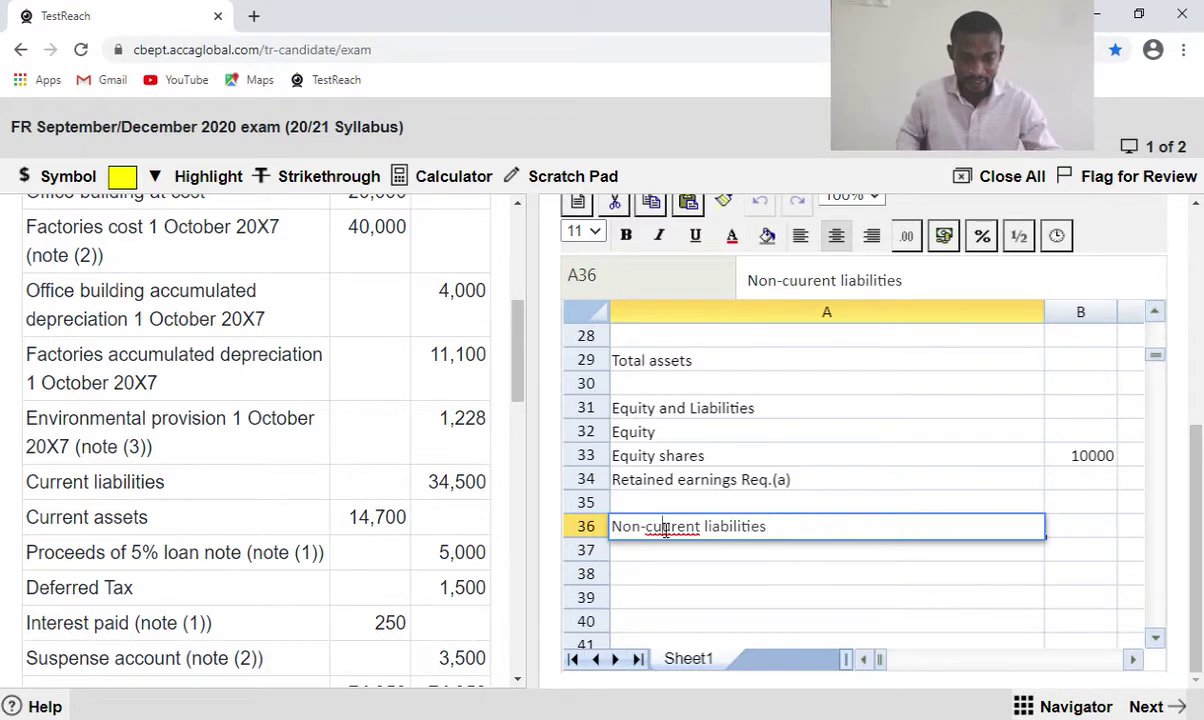
left_click(665, 528)
key("BackSpace")
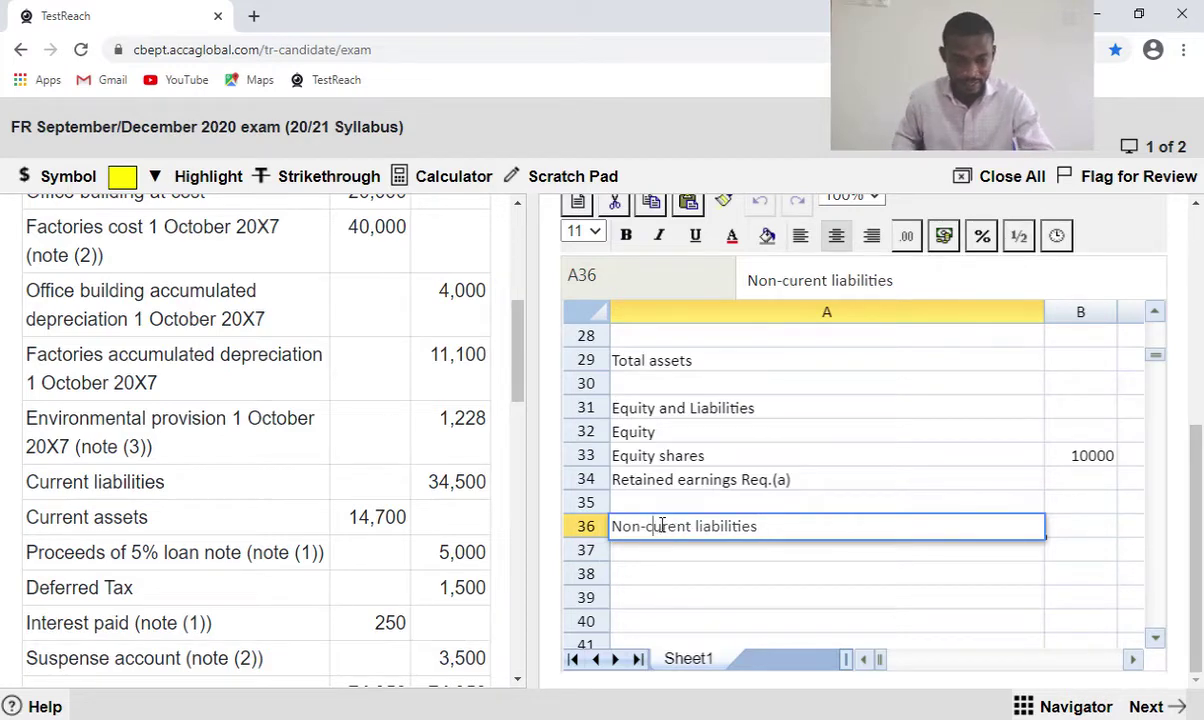
type("r")
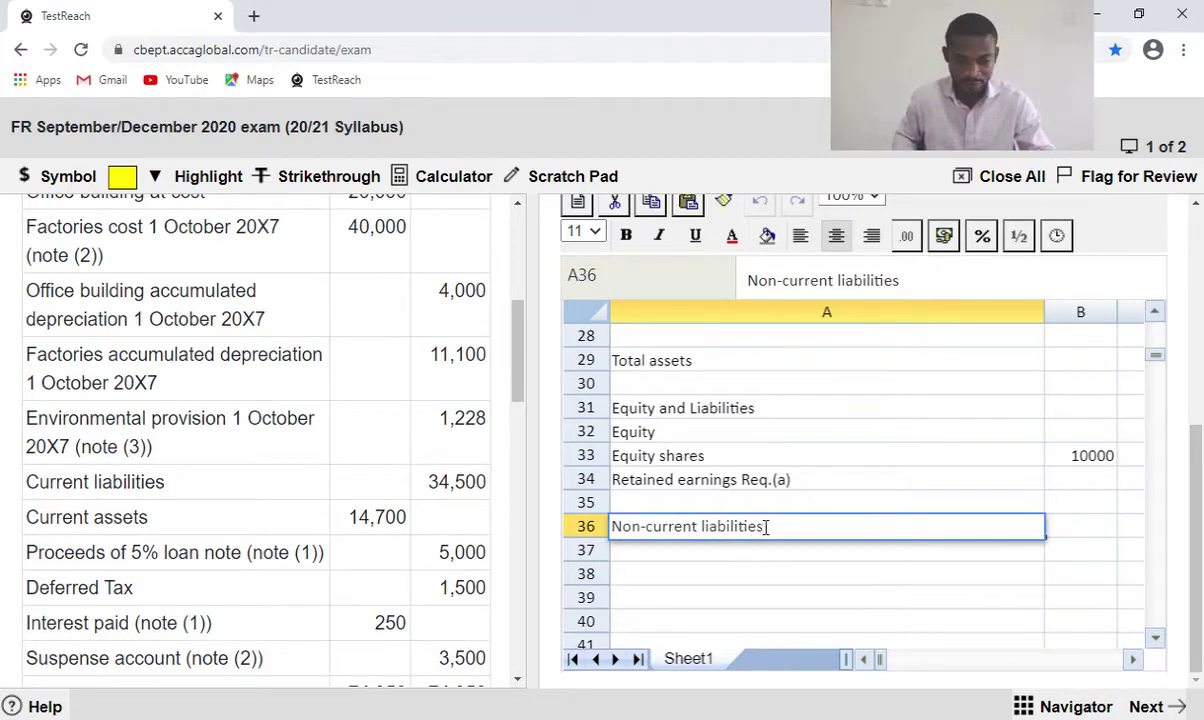
Enter 'Environmental provision w3' in A37.
left_click(704, 550)
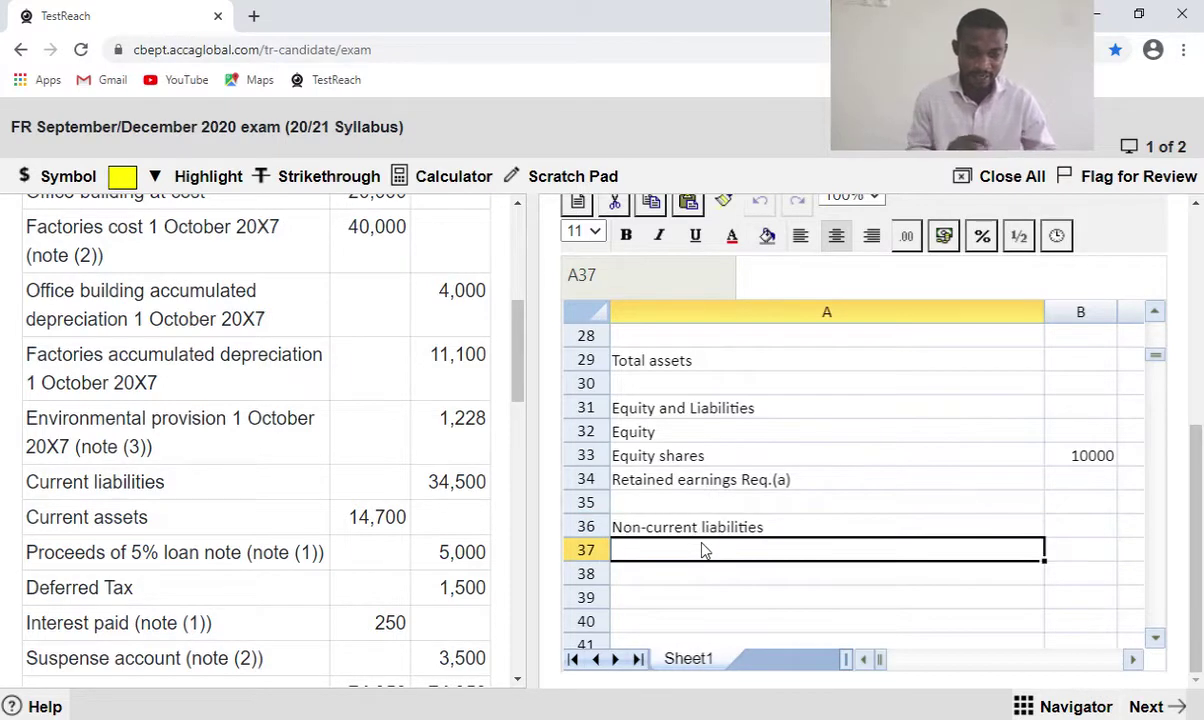
type("Env")
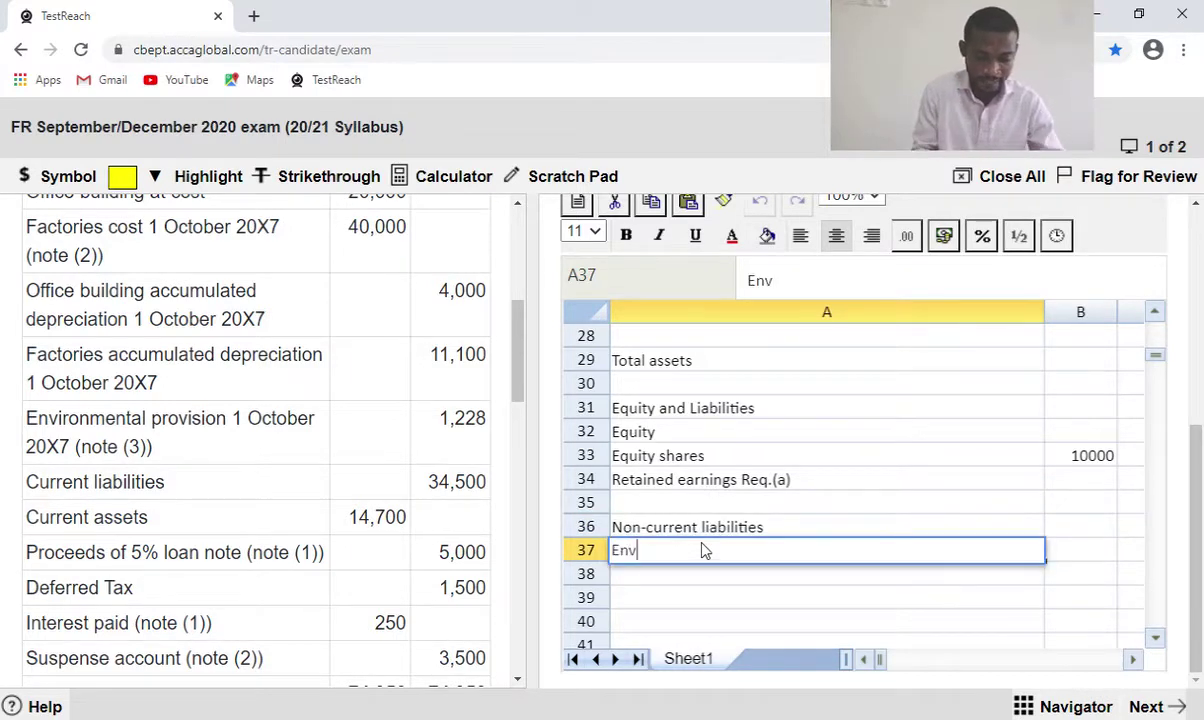
type("iro")
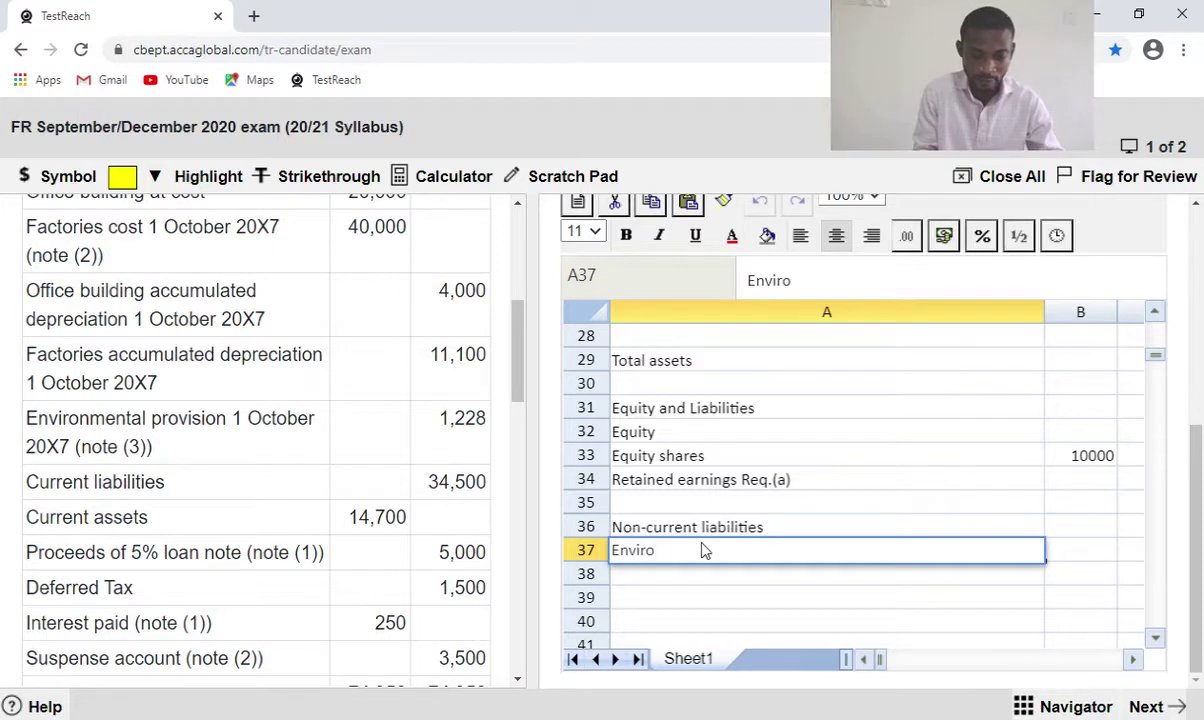
type("nmental ")
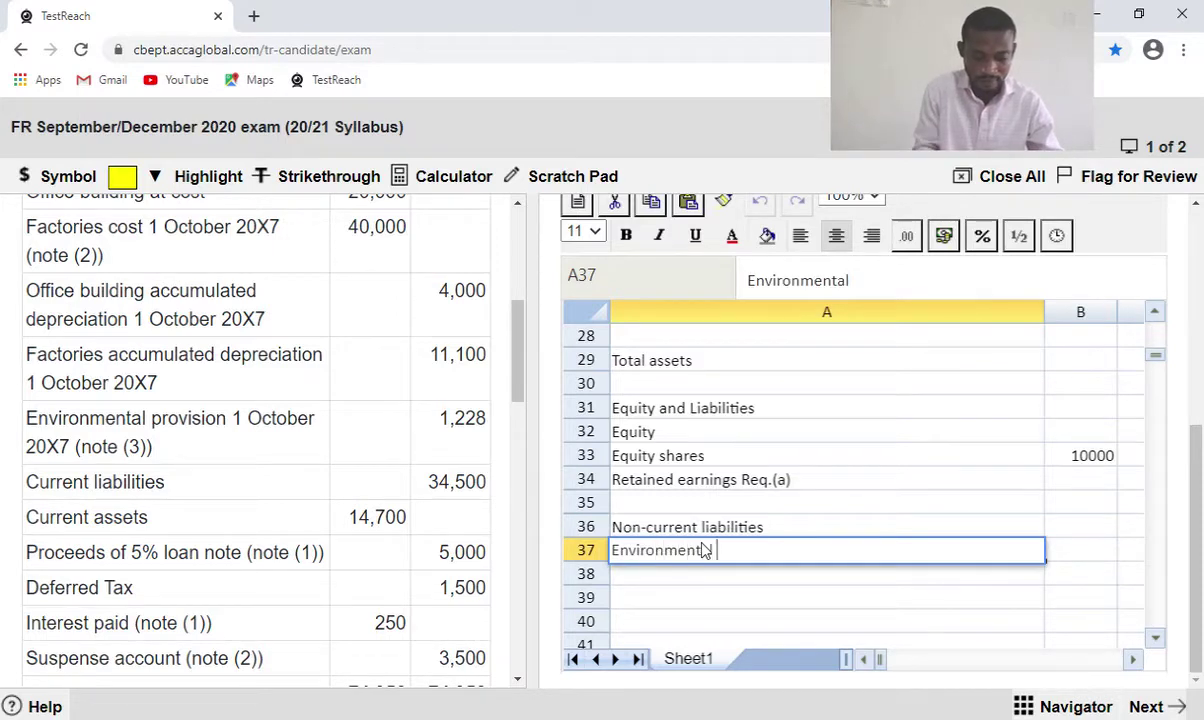
type("provision")
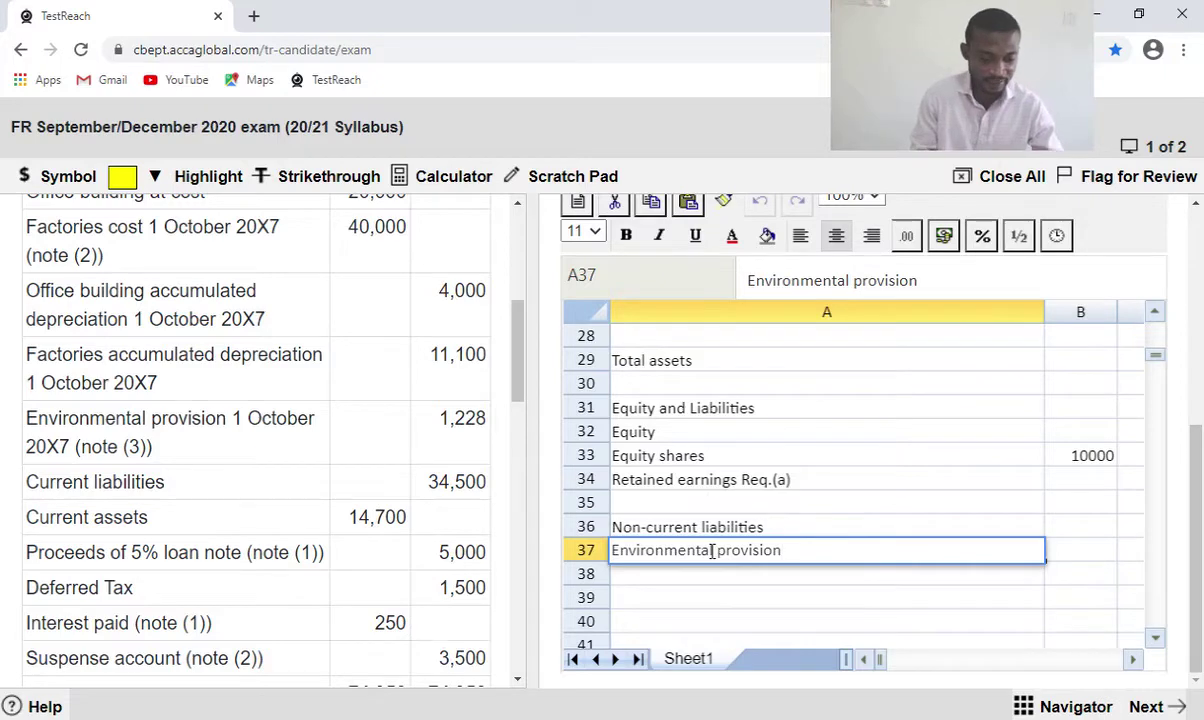
type("w3")
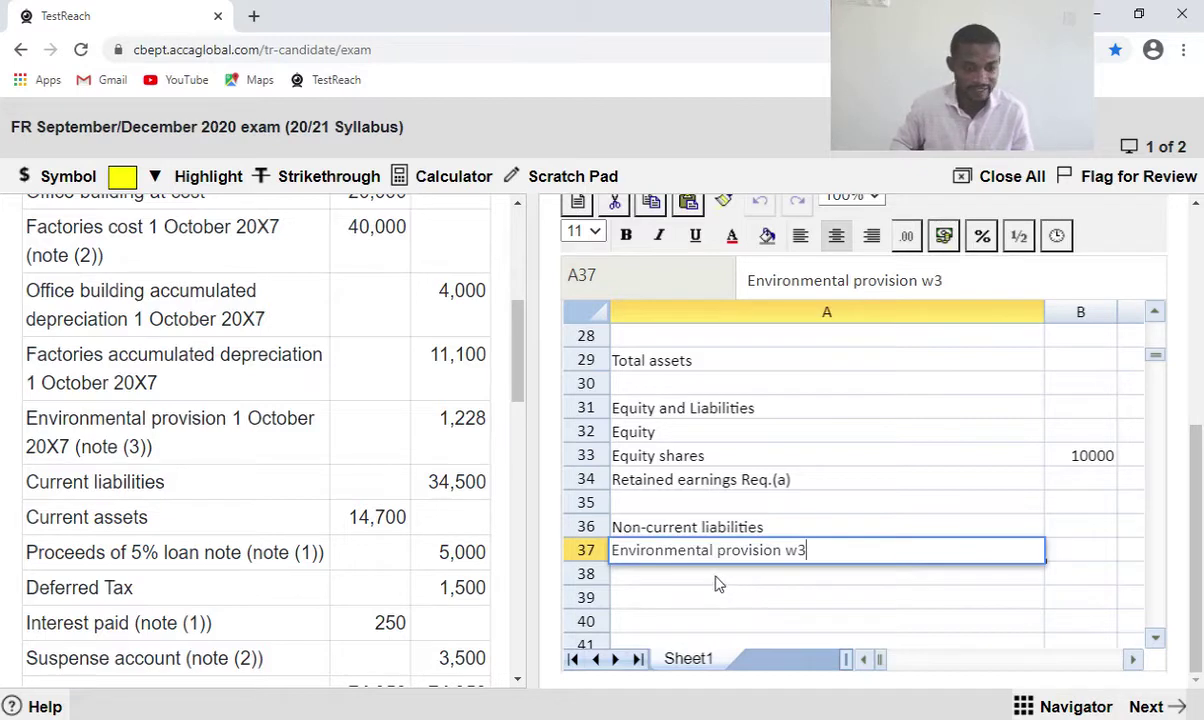
scroll(716, 584, "down", 1)
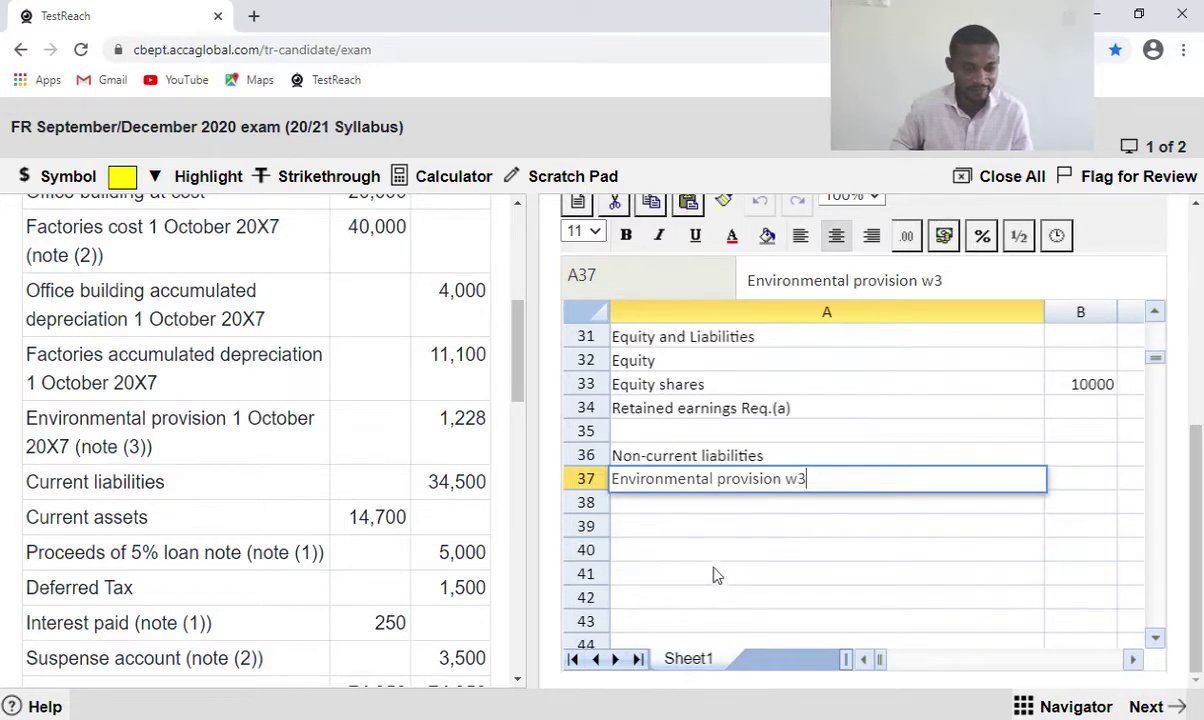
Type 'Deferred tax w4' into A38, fixing the 'Defeered' misspelling, with note (4) in view.
key("Return")
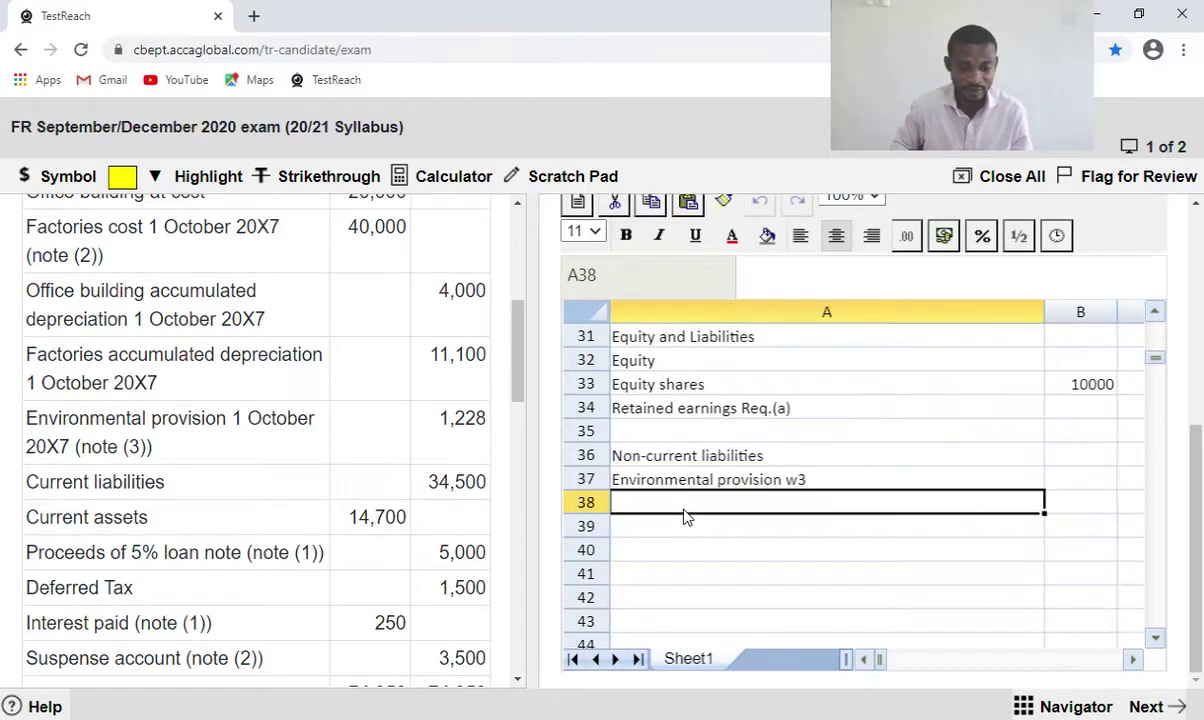
type("De")
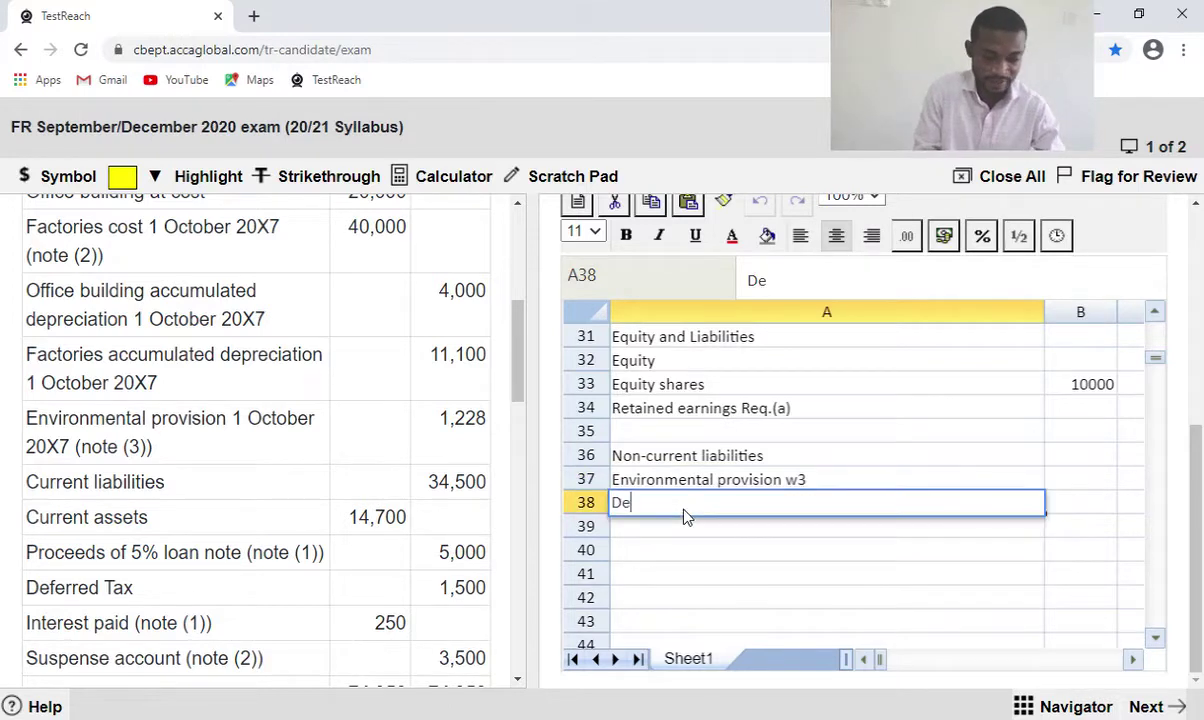
type("feered")
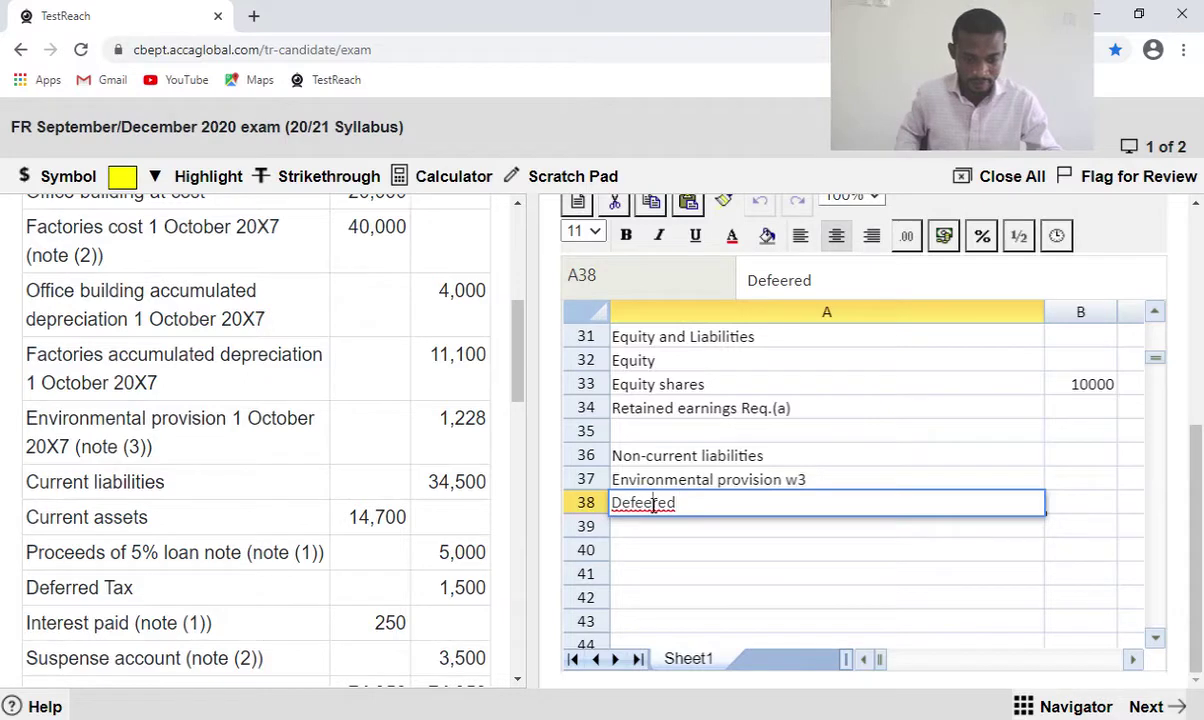
left_click(654, 506)
key("BackSpace")
type("r")
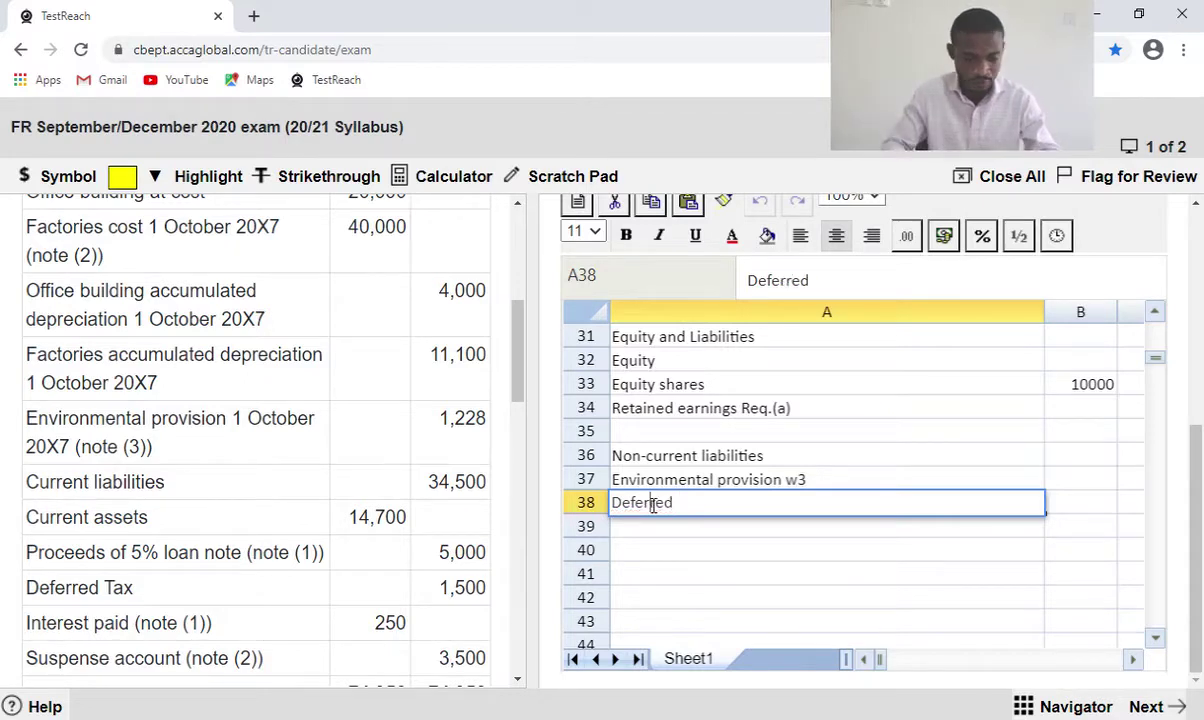
left_click(742, 502)
type("tax")
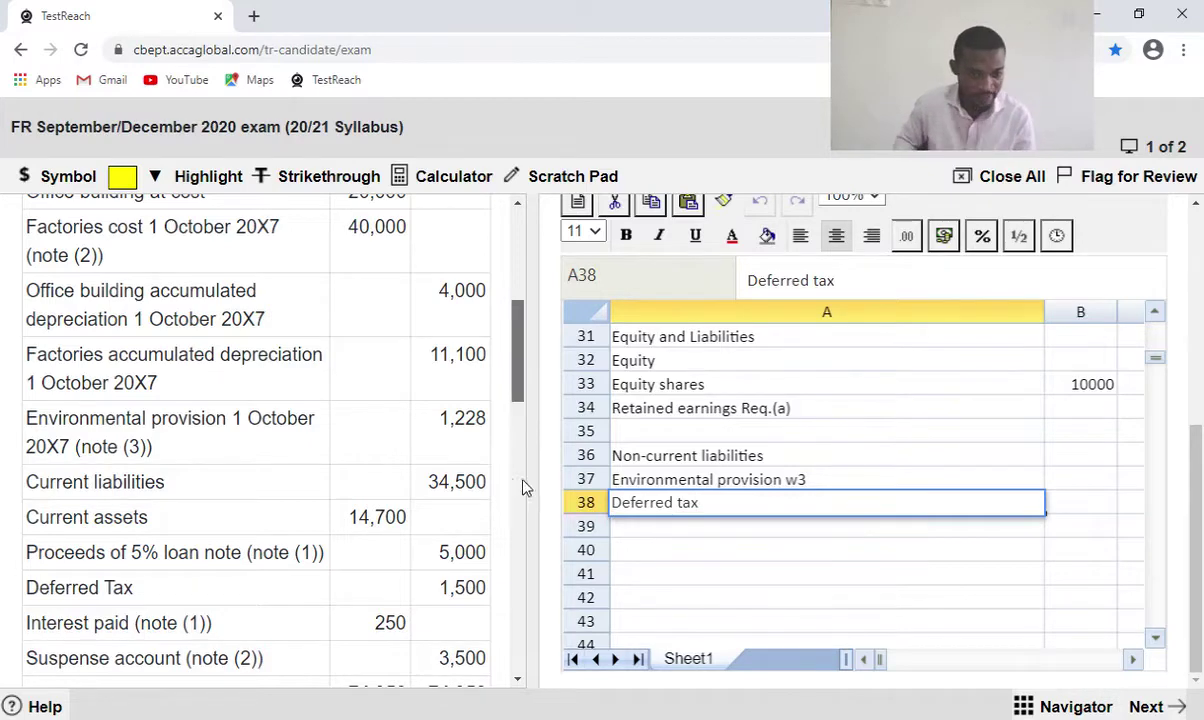
scroll(495, 520, "down", 5)
scroll(503, 610, "down", 8)
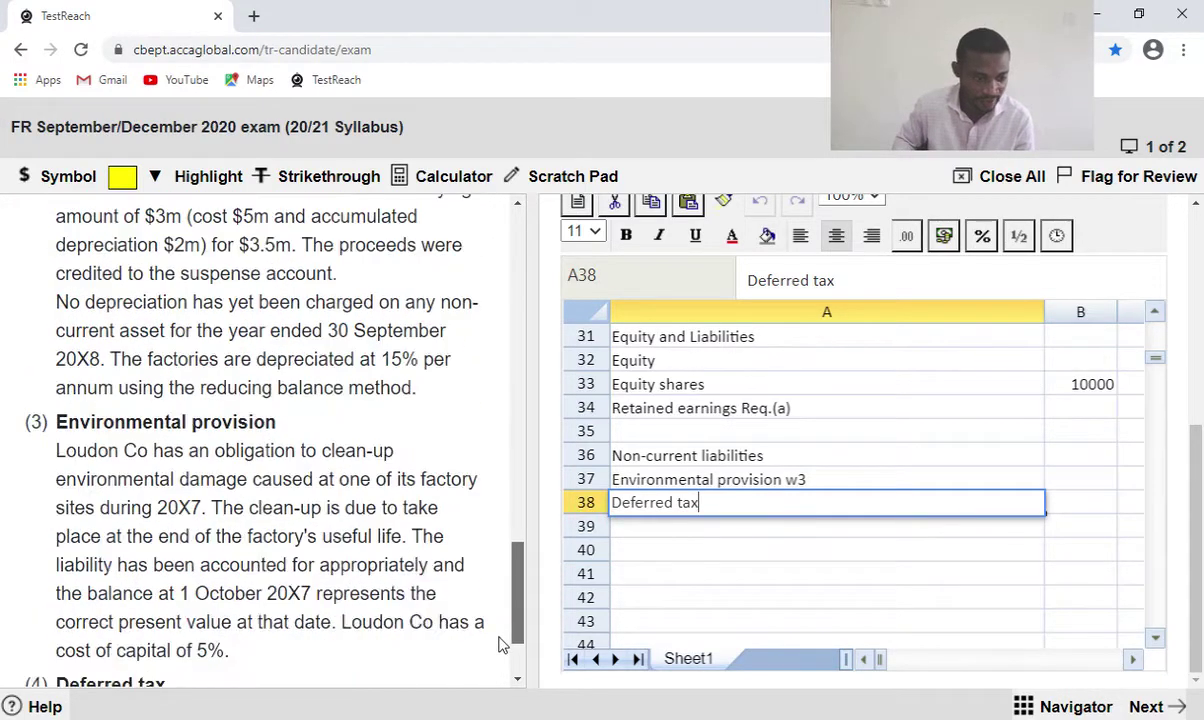
scroll(503, 650, "down", 2)
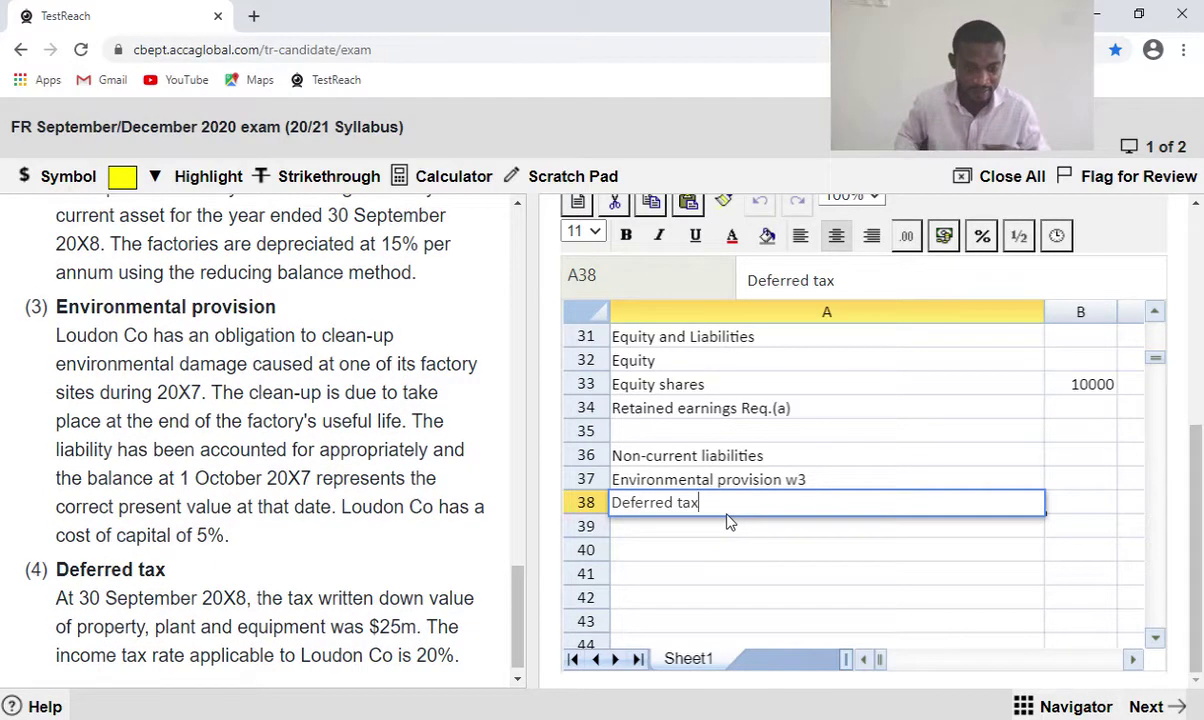
type("w4")
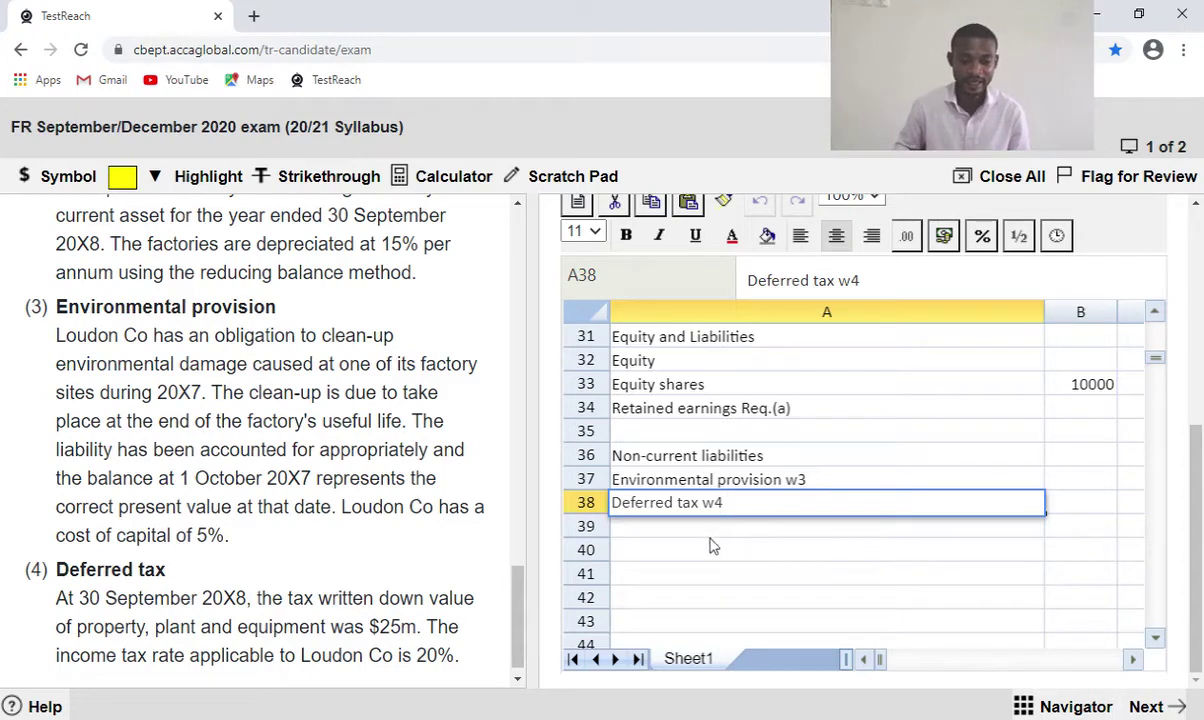
Enter 'Current liabilities' in A41 with 34500 in B41.
left_click(673, 558)
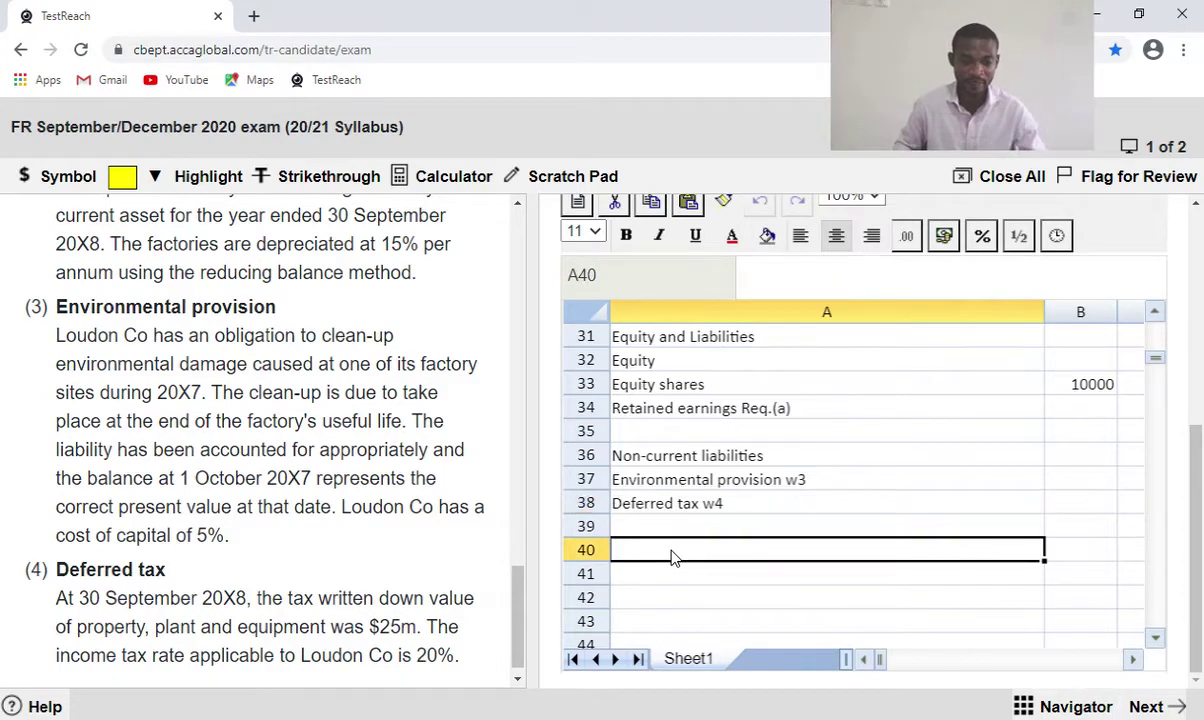
left_click(668, 580)
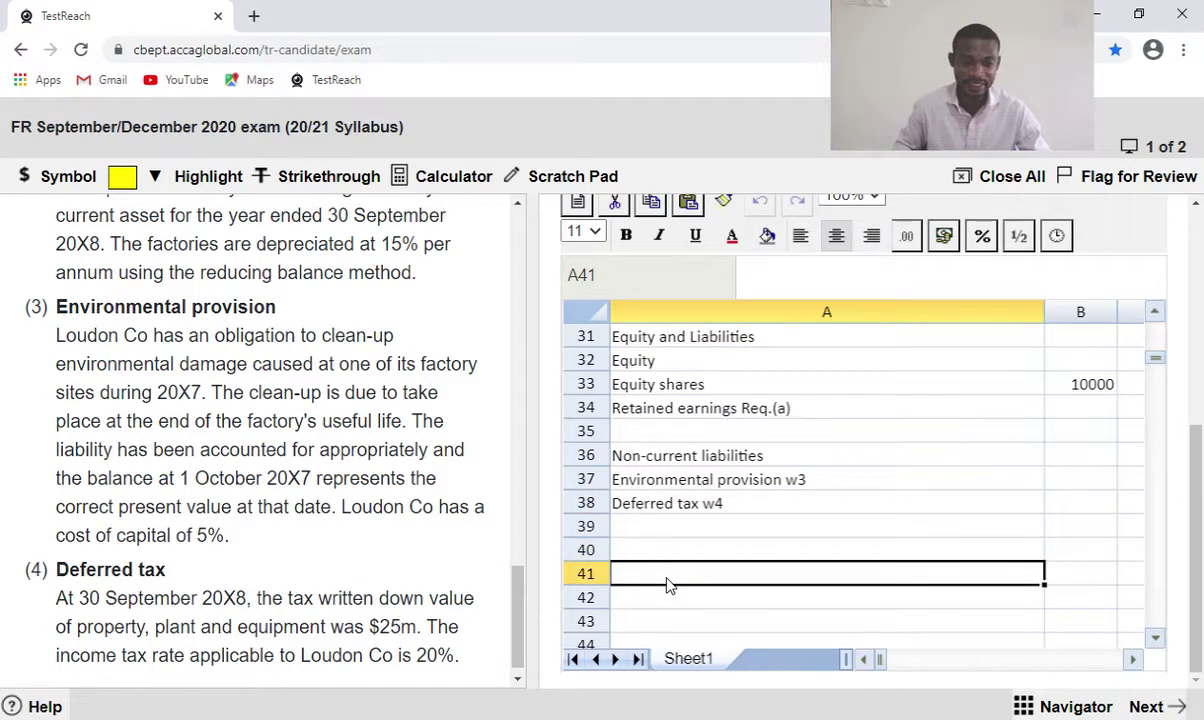
type("Curre")
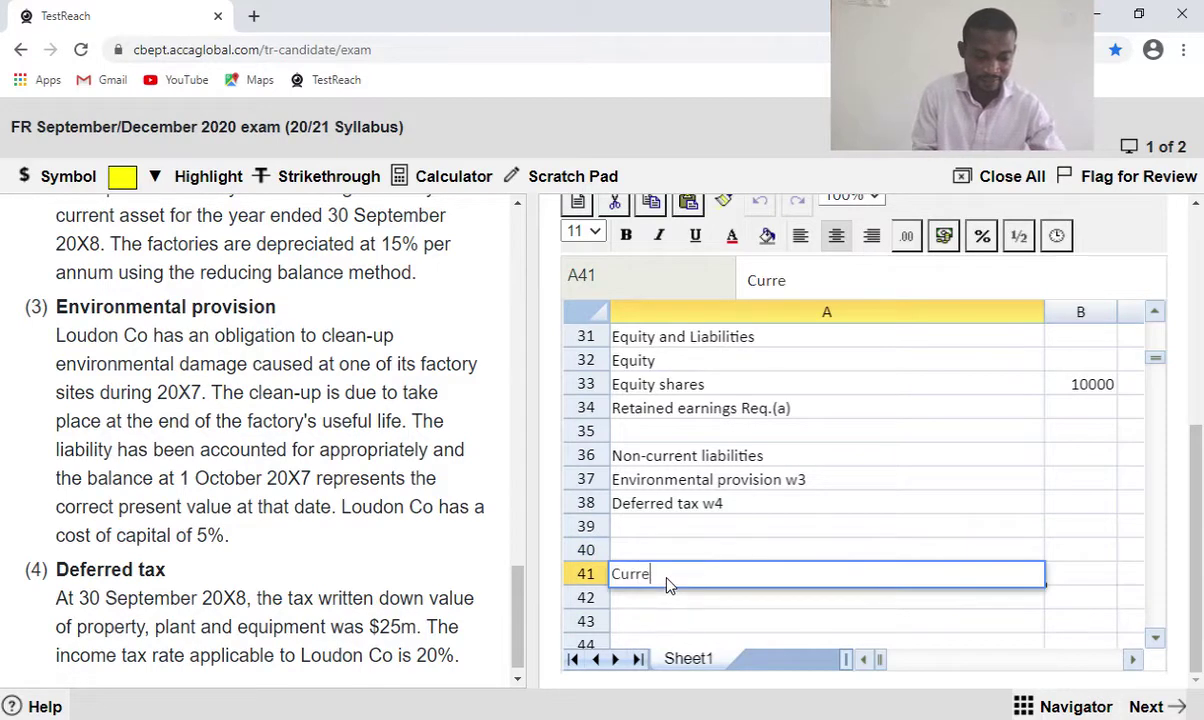
type("nt liab")
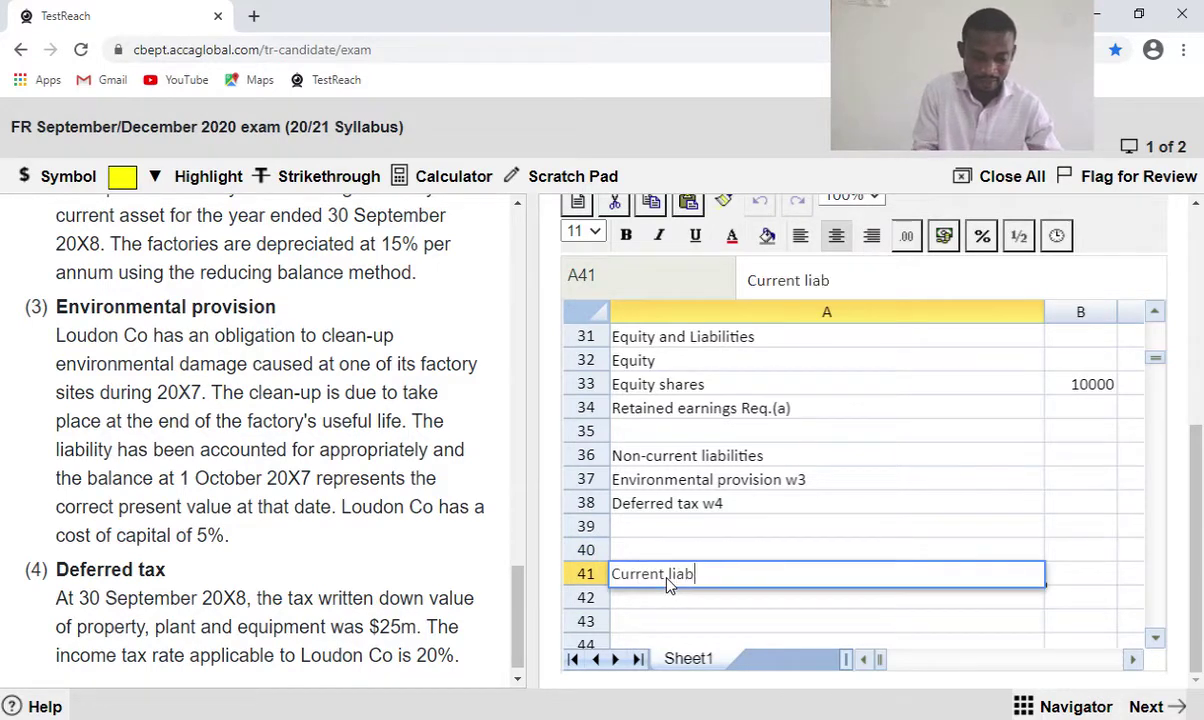
type("ilities")
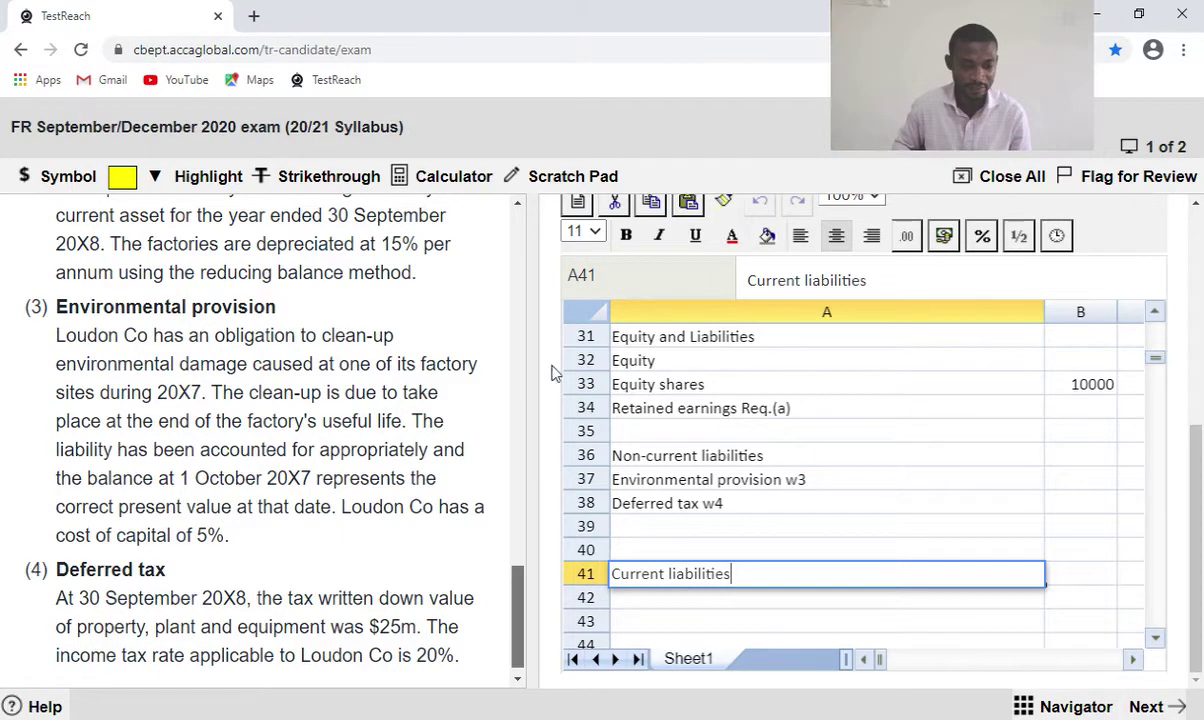
scroll(518, 345, "up", 15)
left_click_drag(515, 255, 510, 343)
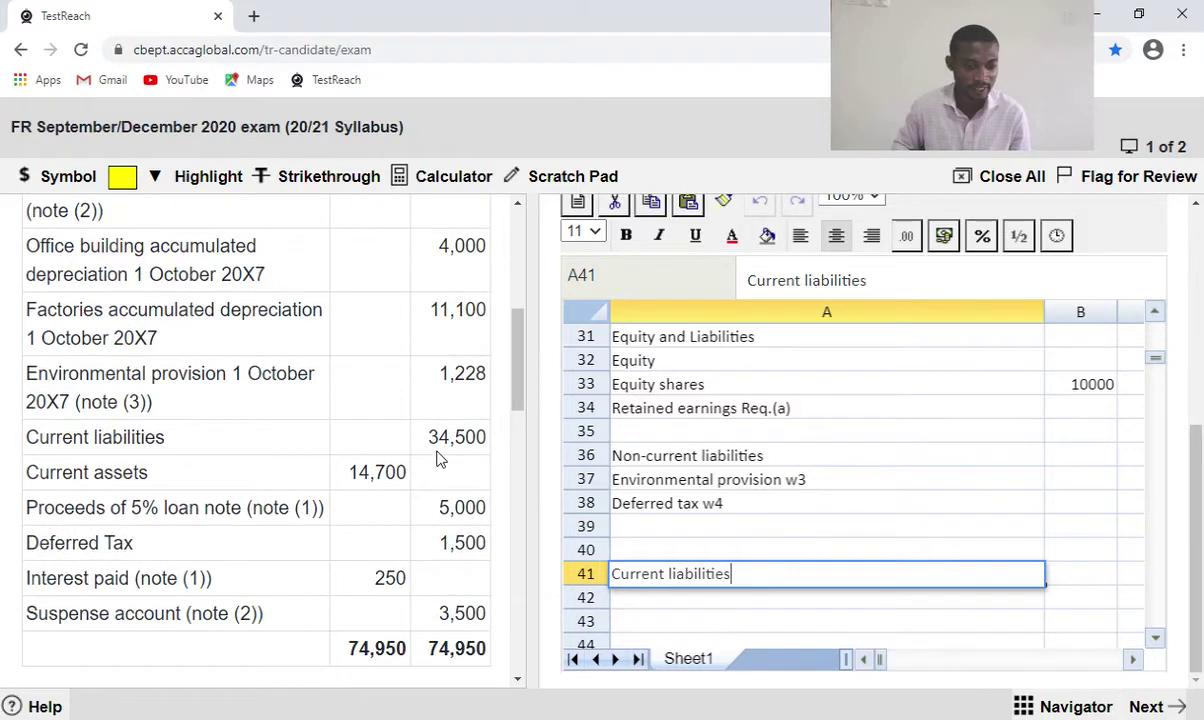
left_click(1088, 585)
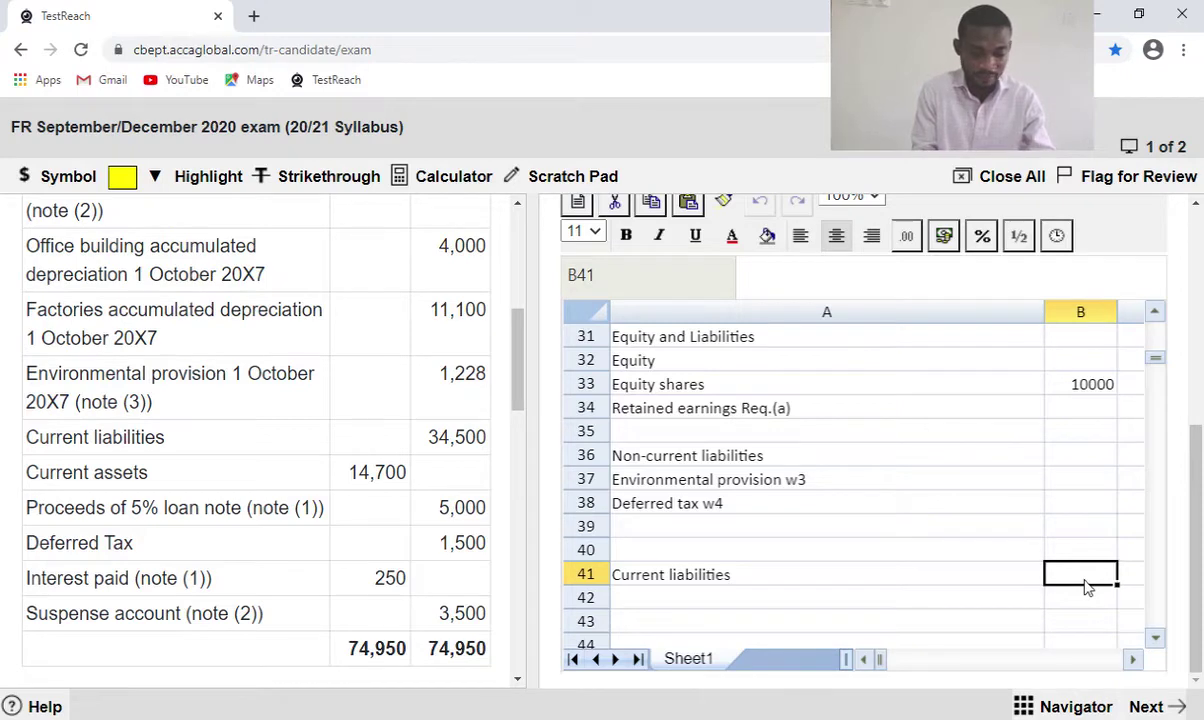
type("34500")
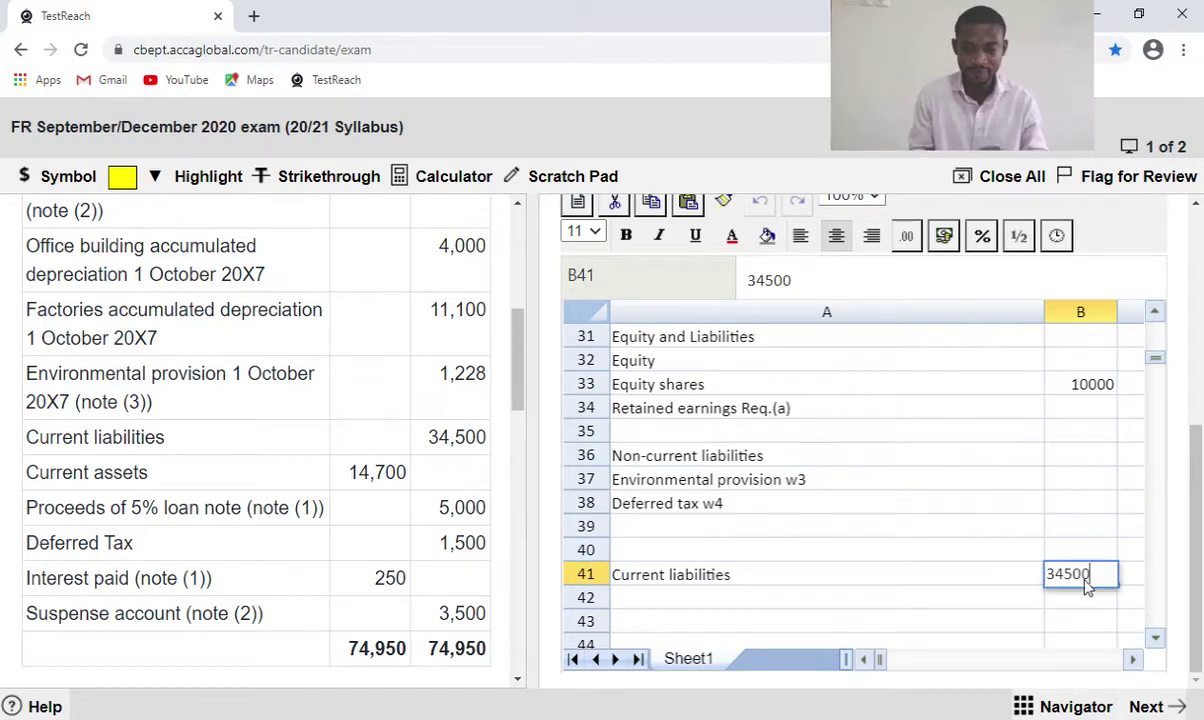
left_click(828, 604)
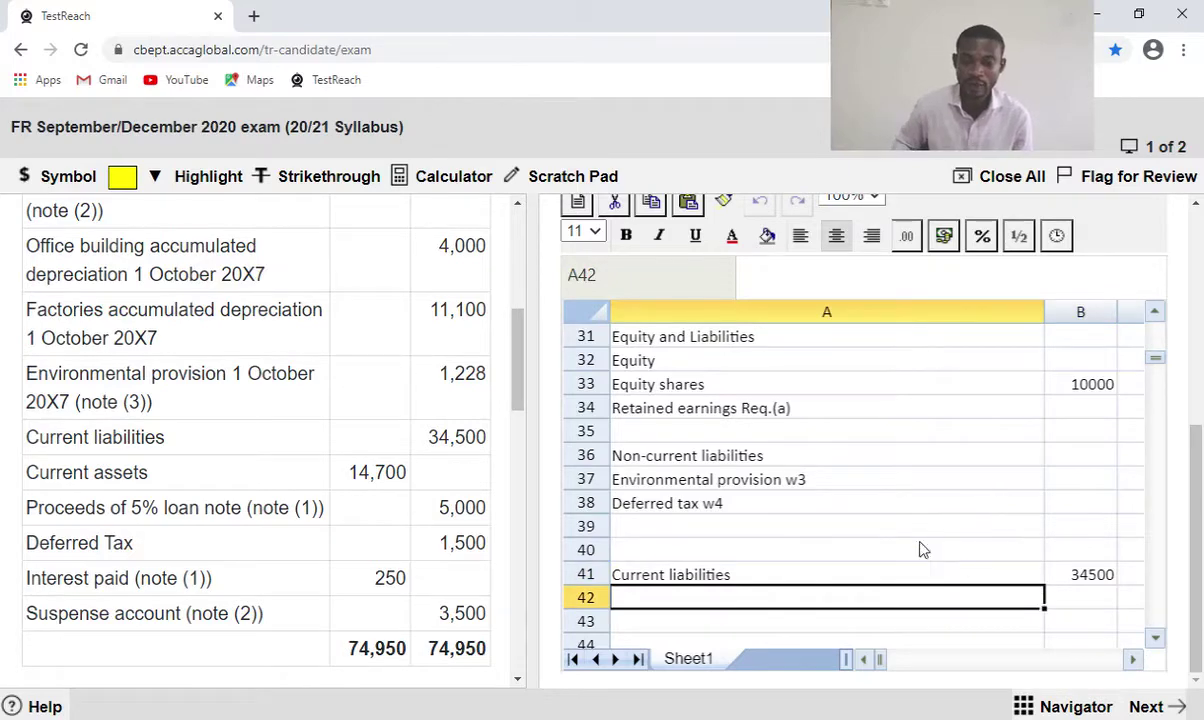
scroll(868, 493, "up", 6)
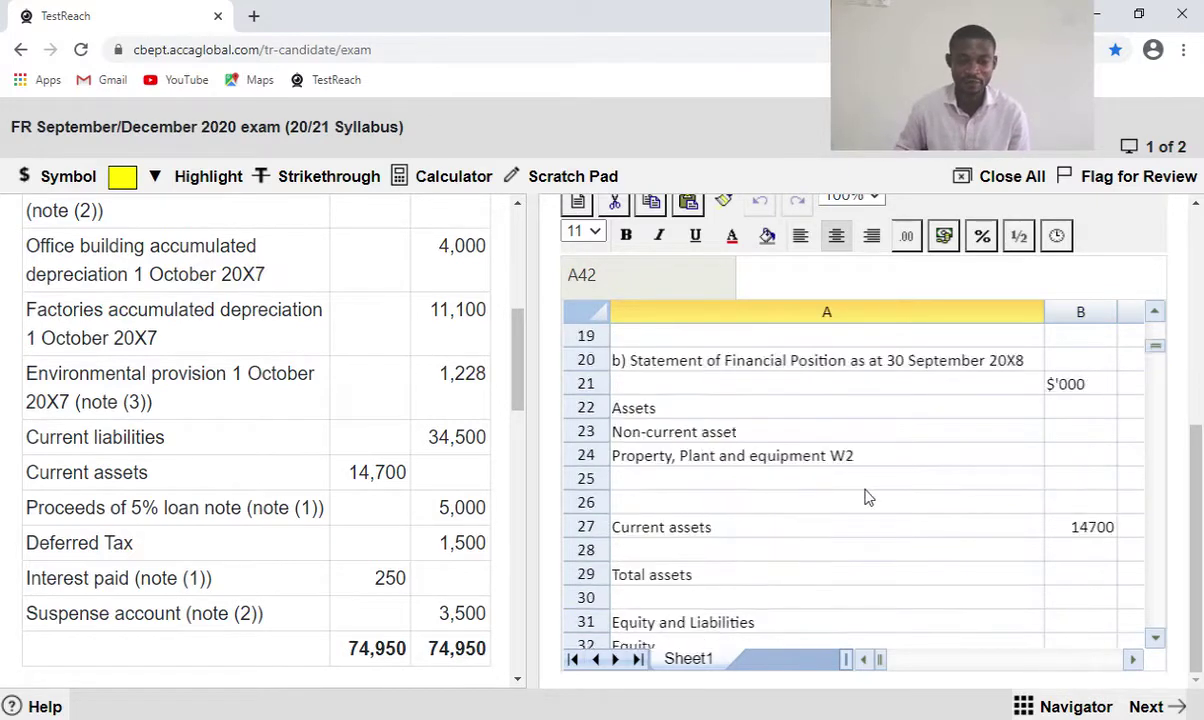
scroll(866, 497, "up", 5)
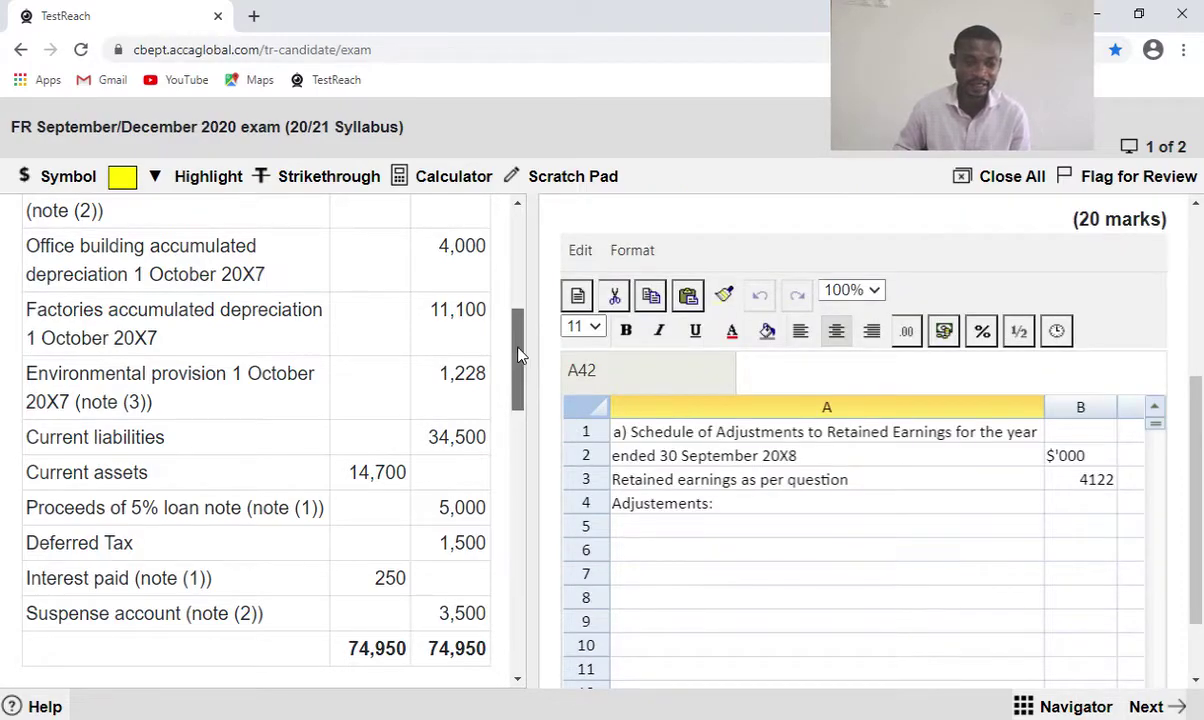
scroll(483, 358, "down", 4)
scroll(510, 467, "down", 4)
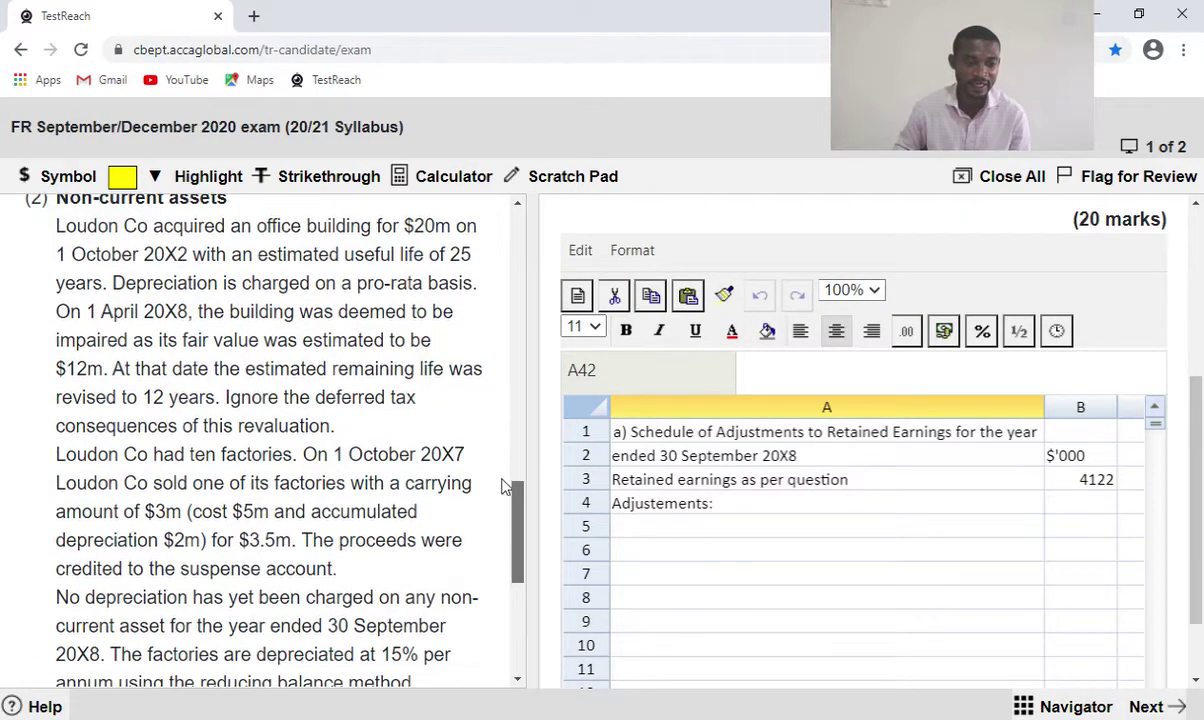
scroll(503, 482, "up", 3)
scroll(506, 470, "up", 2)
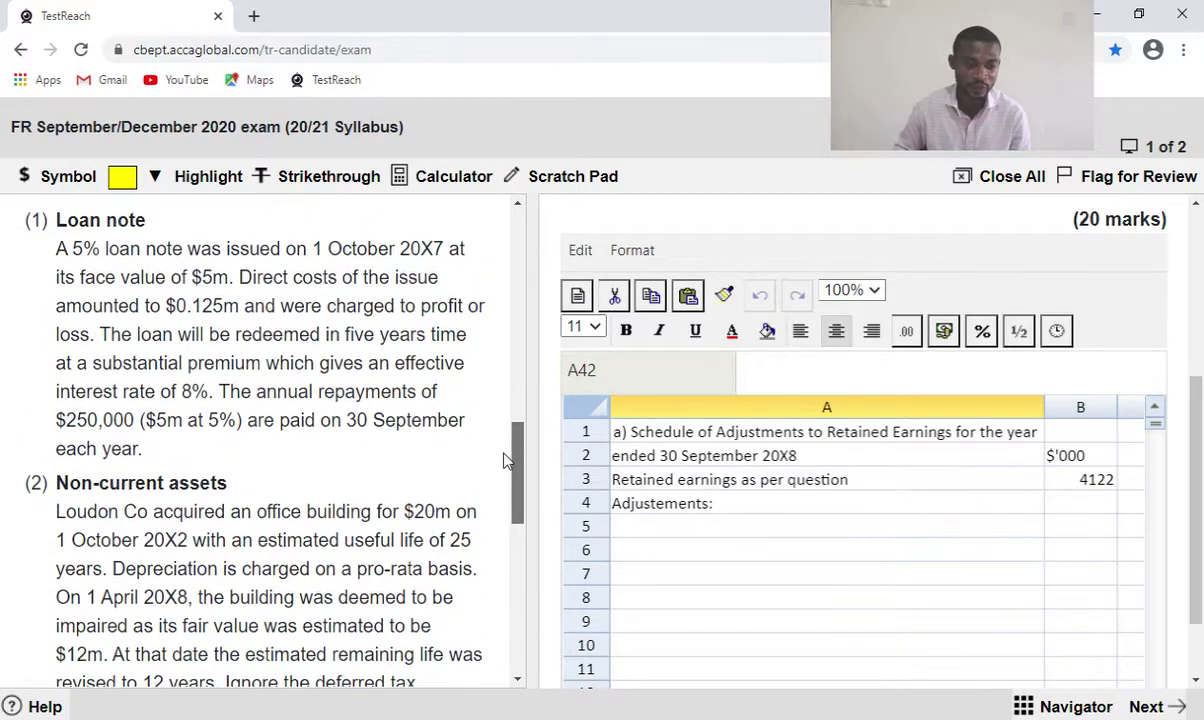
scroll(508, 455, "up", 1)
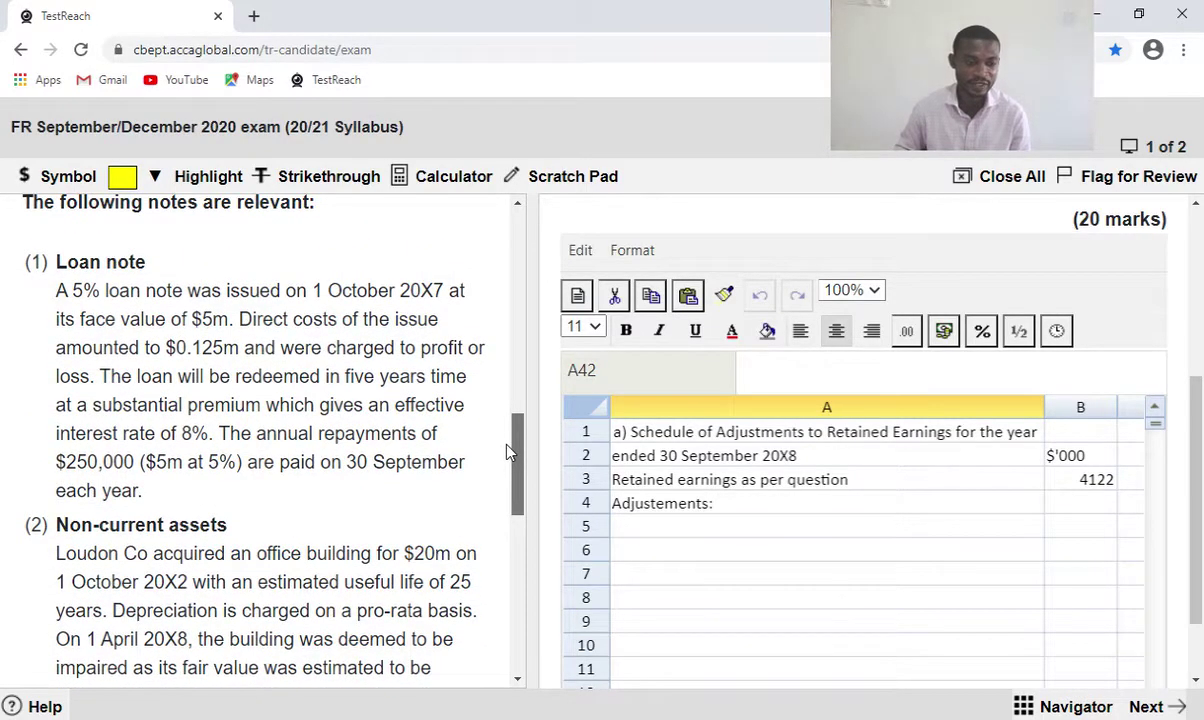
scroll(508, 445, "up", 1)
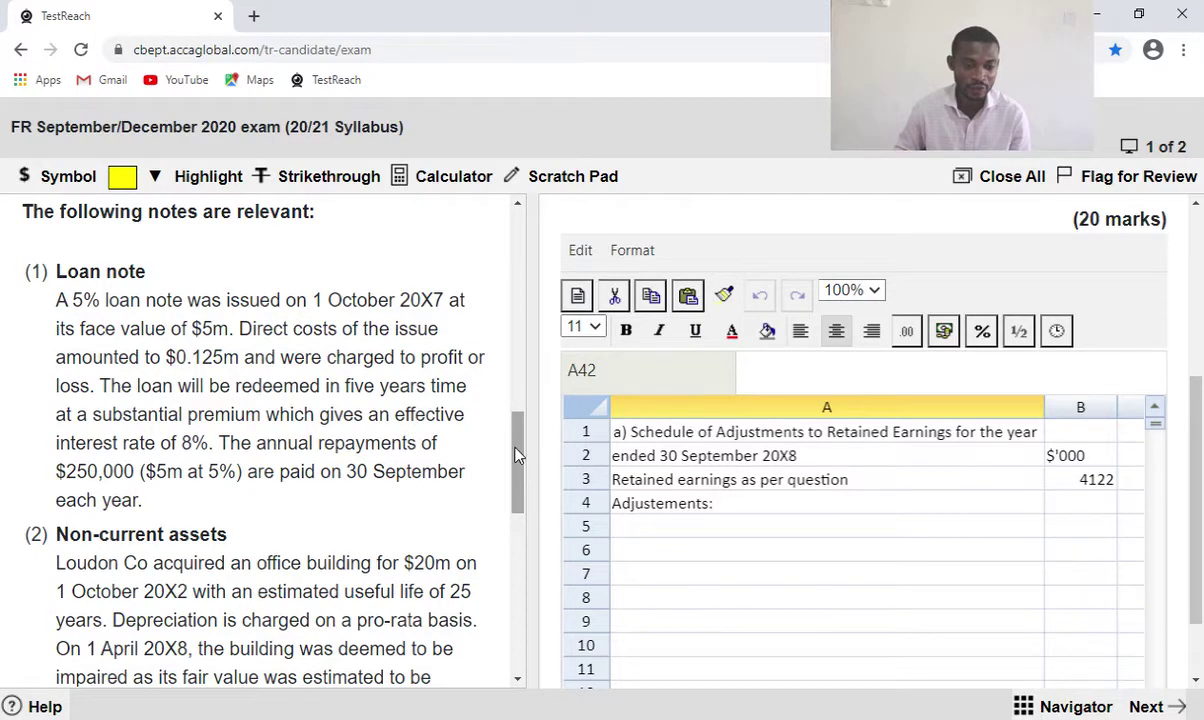
left_click_drag(517, 455, 519, 361)
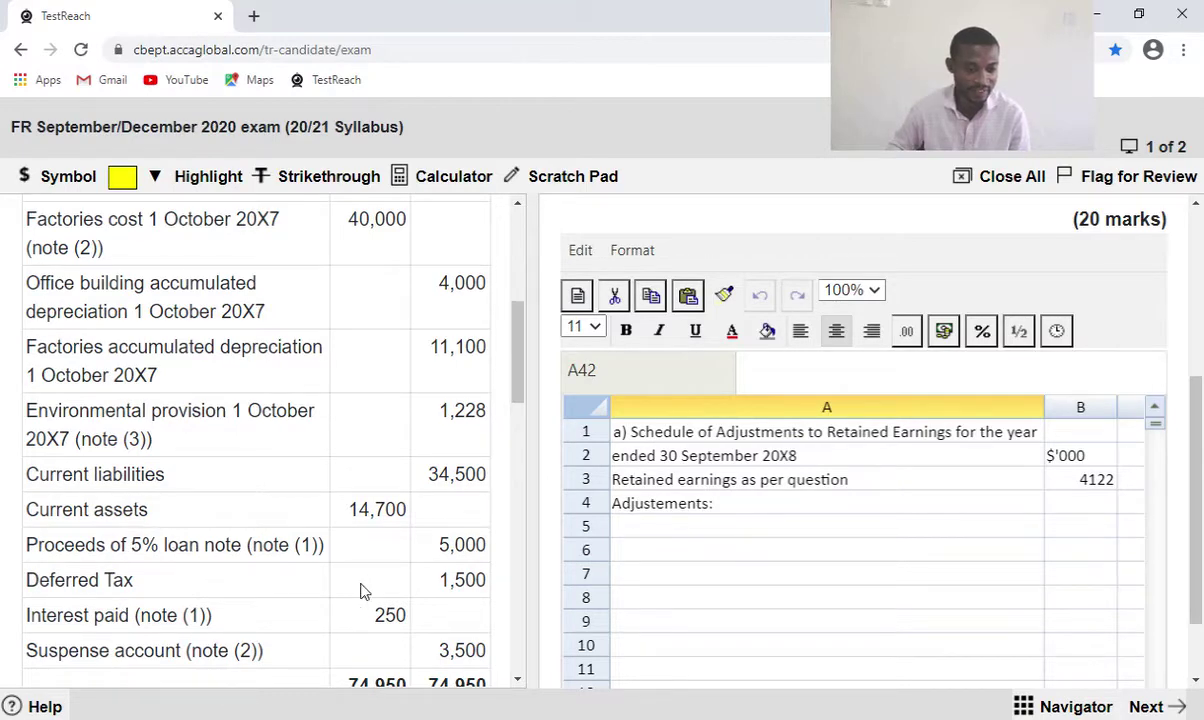
left_click_drag(519, 374, 519, 418)
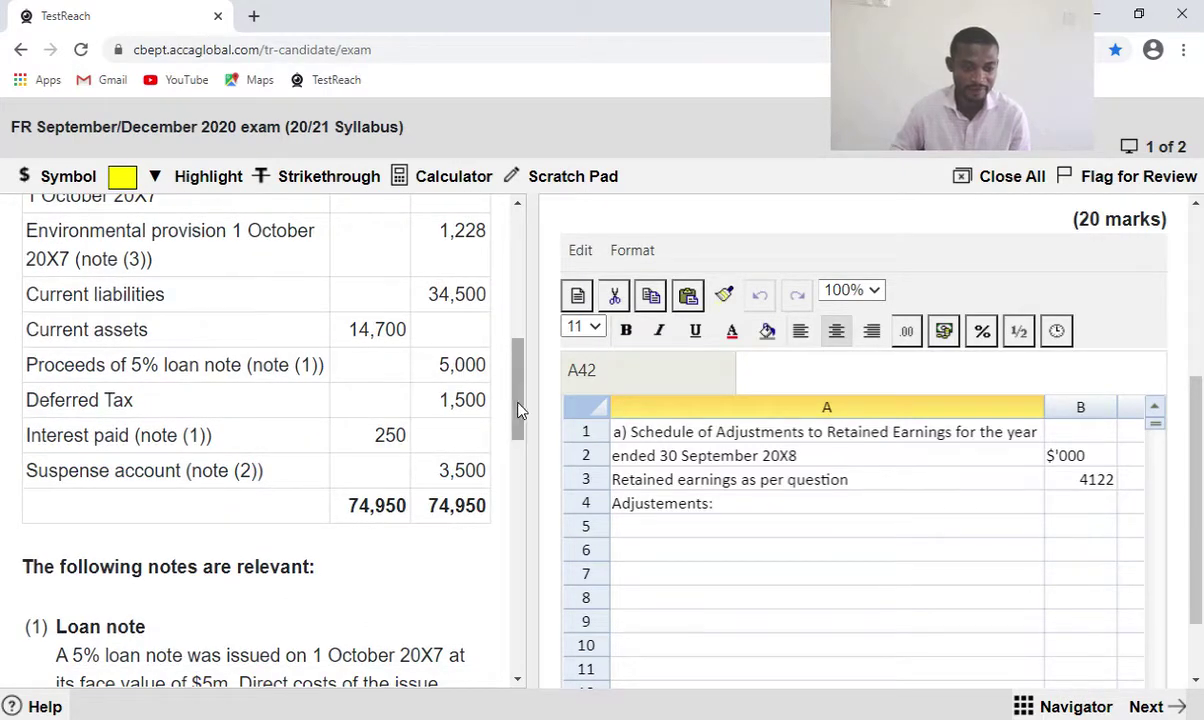
scroll(486, 430, "down", 2)
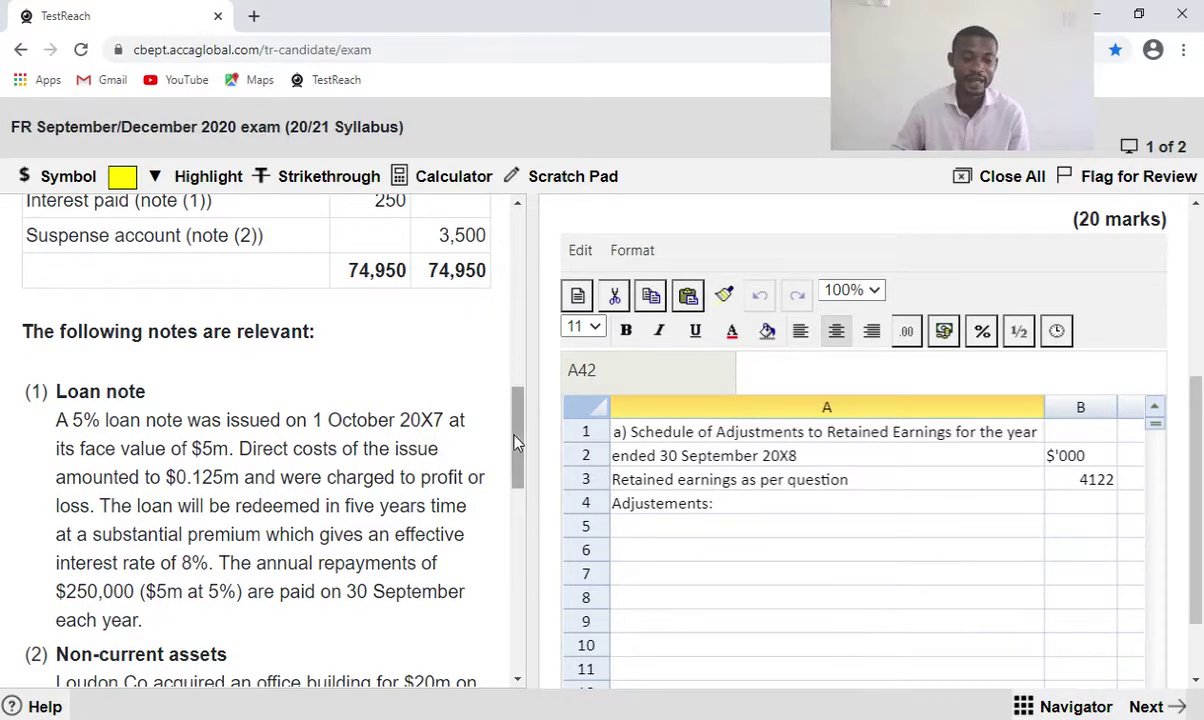
scroll(492, 309, "up", 7)
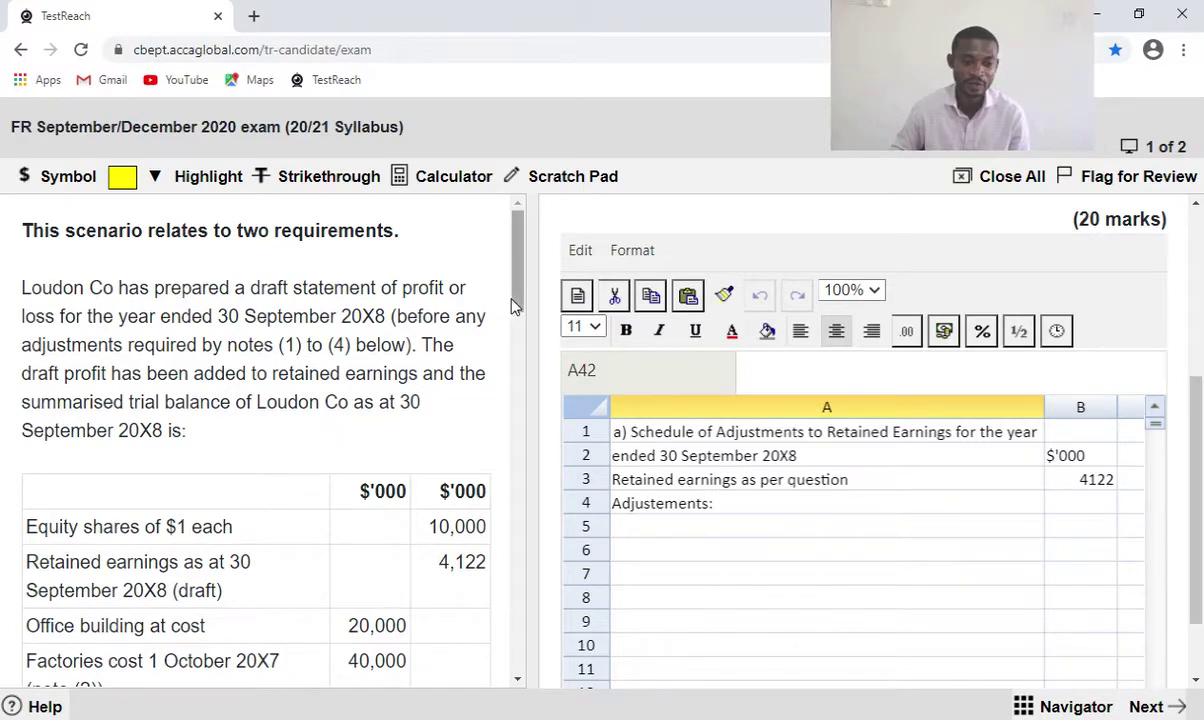
left_click_drag(518, 299, 500, 506)
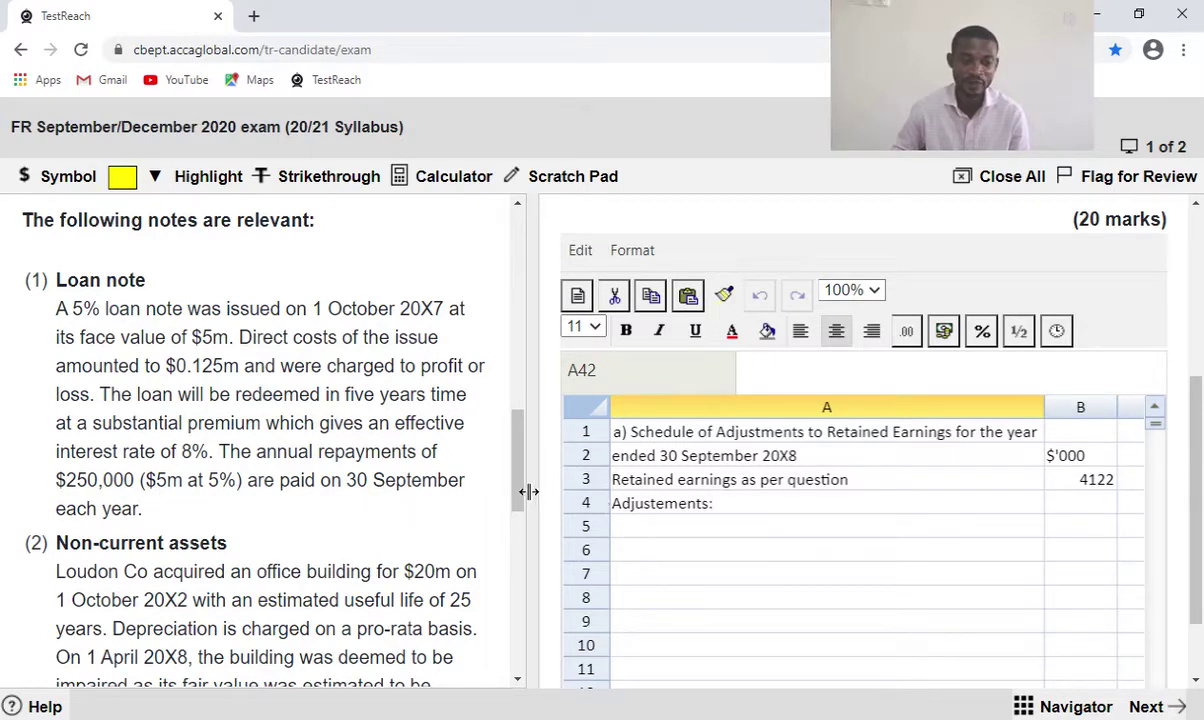
left_click_drag(515, 450, 504, 411)
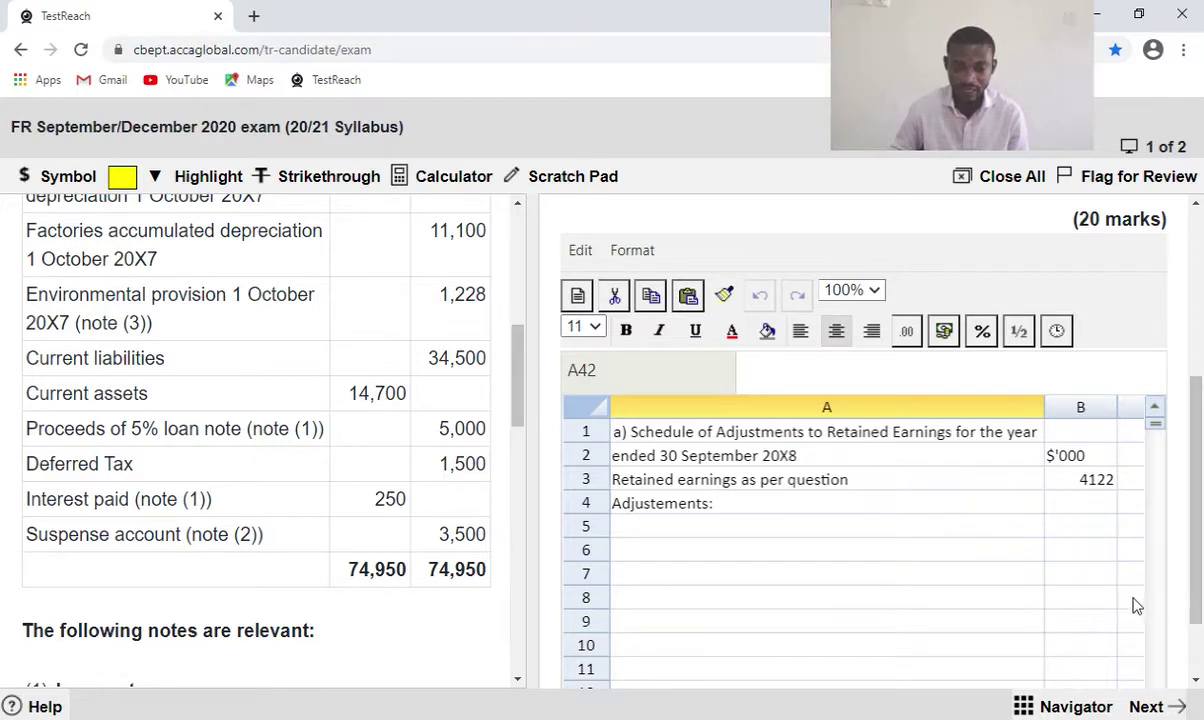
left_click_drag(1196, 537, 1199, 612)
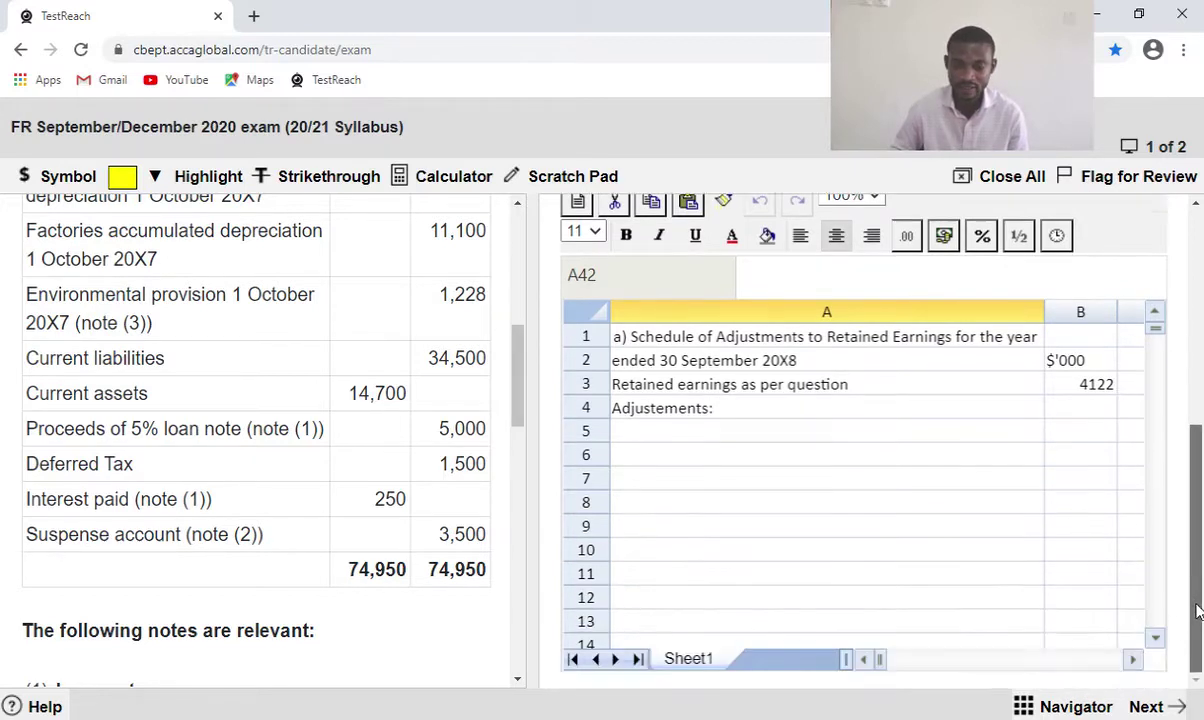
Title the working 'W1 Loan Notes' in E3 with an 'Issue cost' label beneath it.
left_click(1133, 660)
left_click(1133, 660)
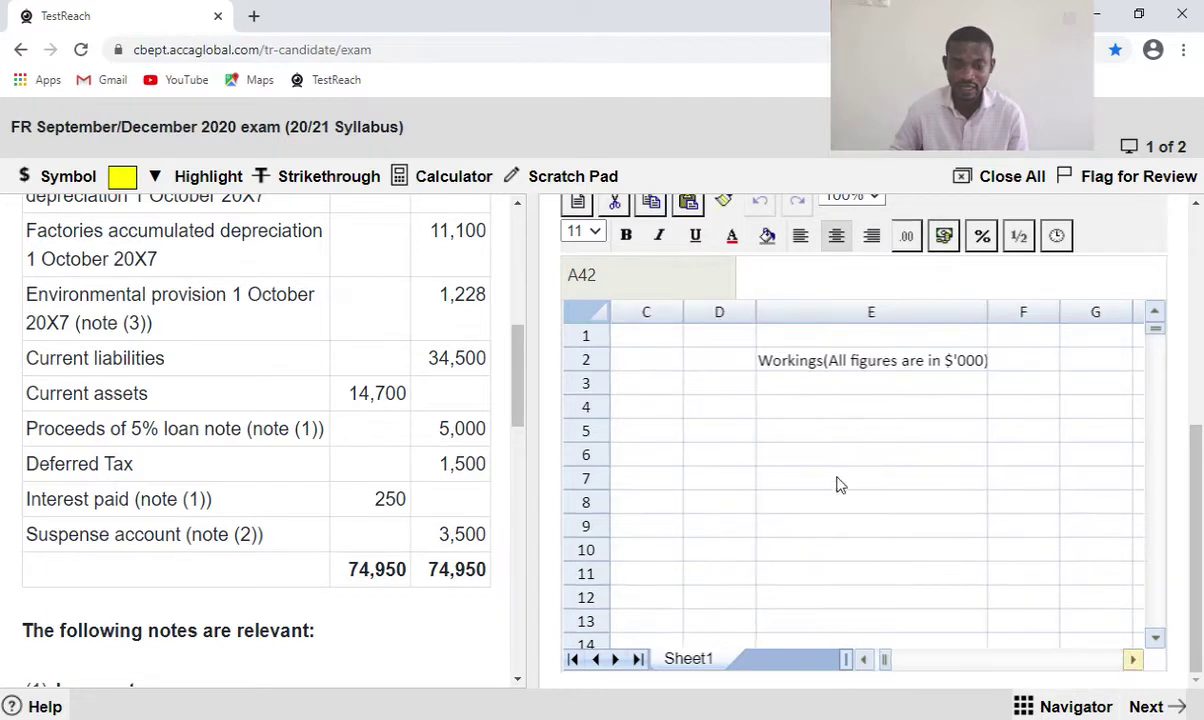
left_click(797, 387)
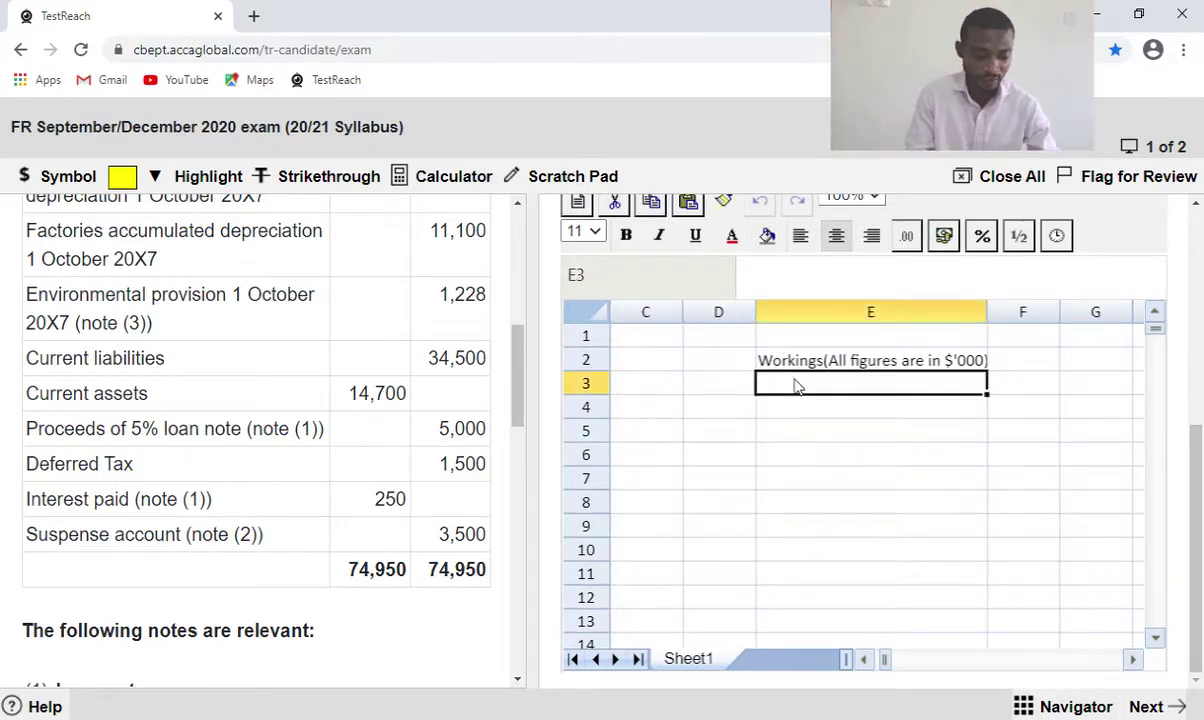
type("W1")
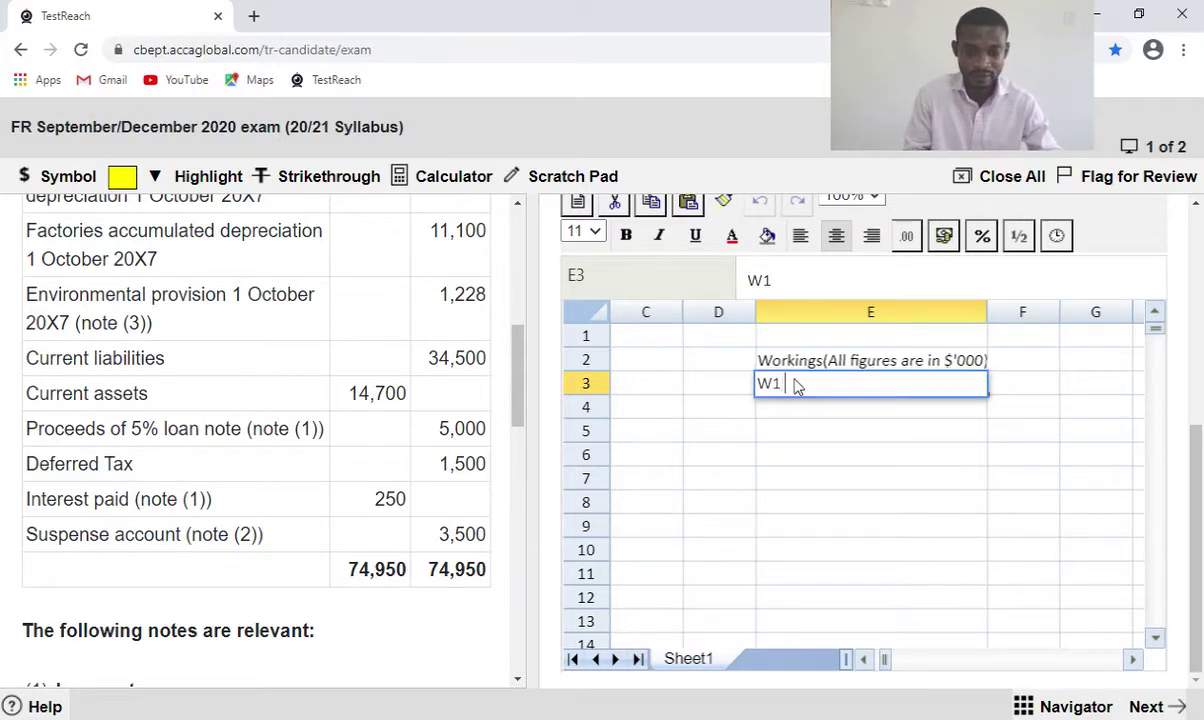
type(" L")
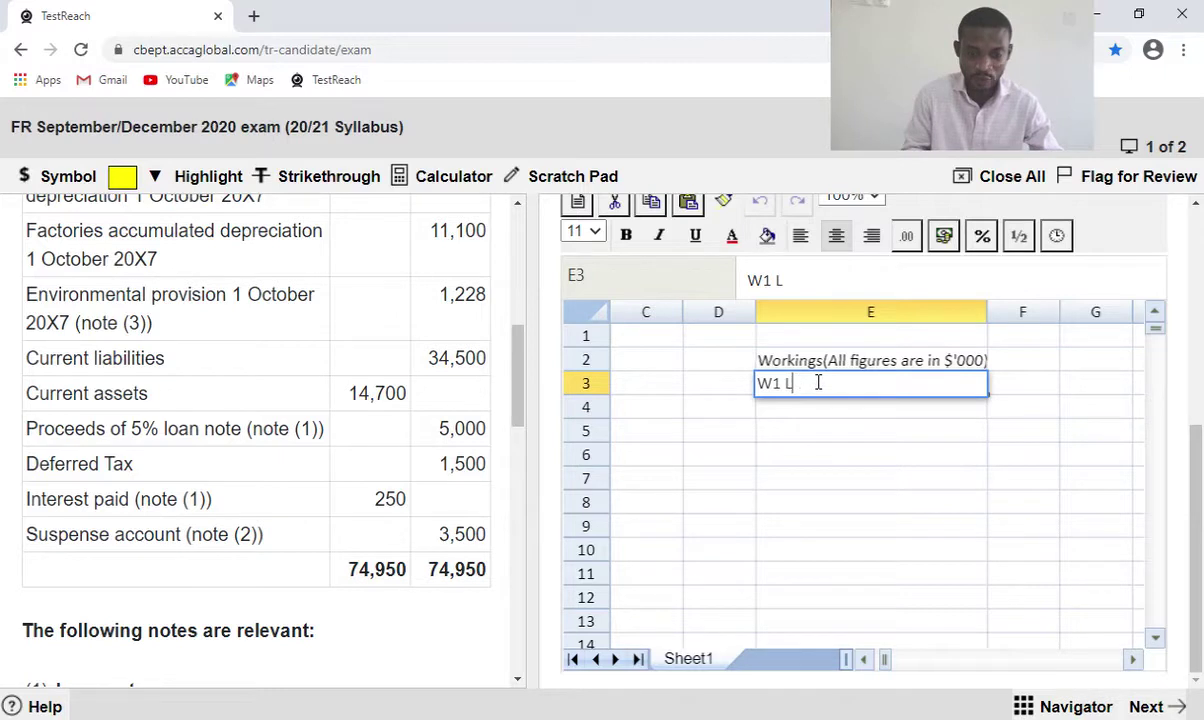
type("oan")
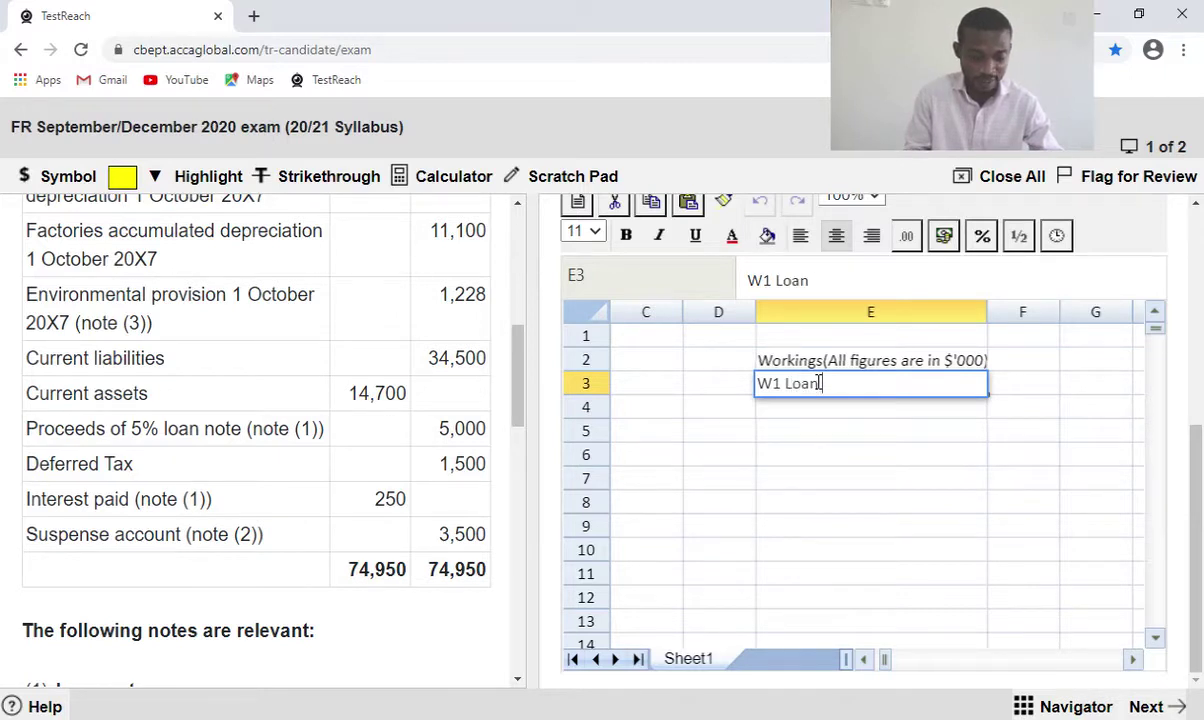
type(" Notes")
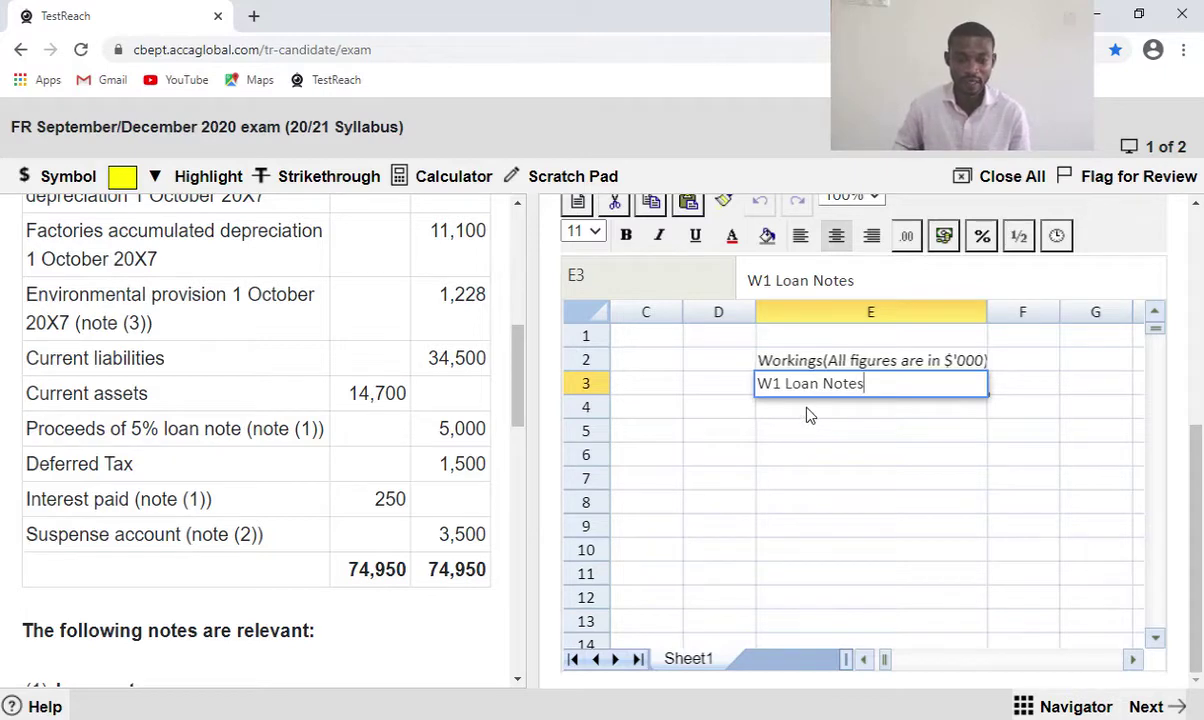
key("Return")
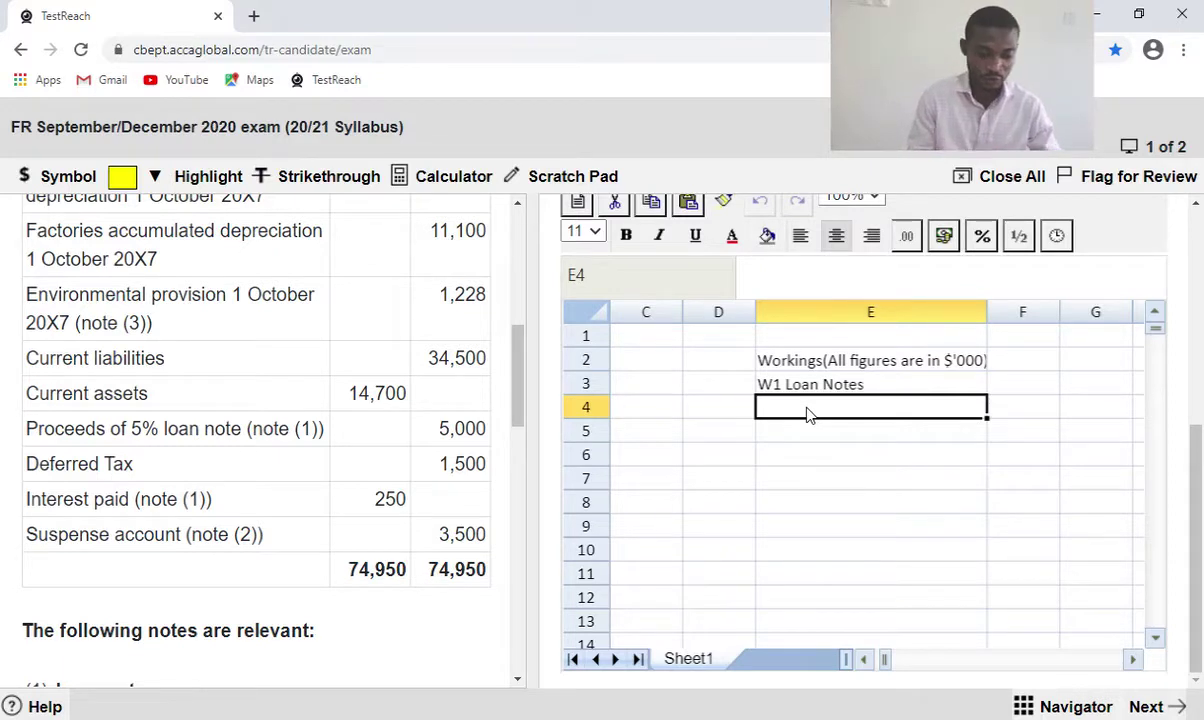
type("Iss")
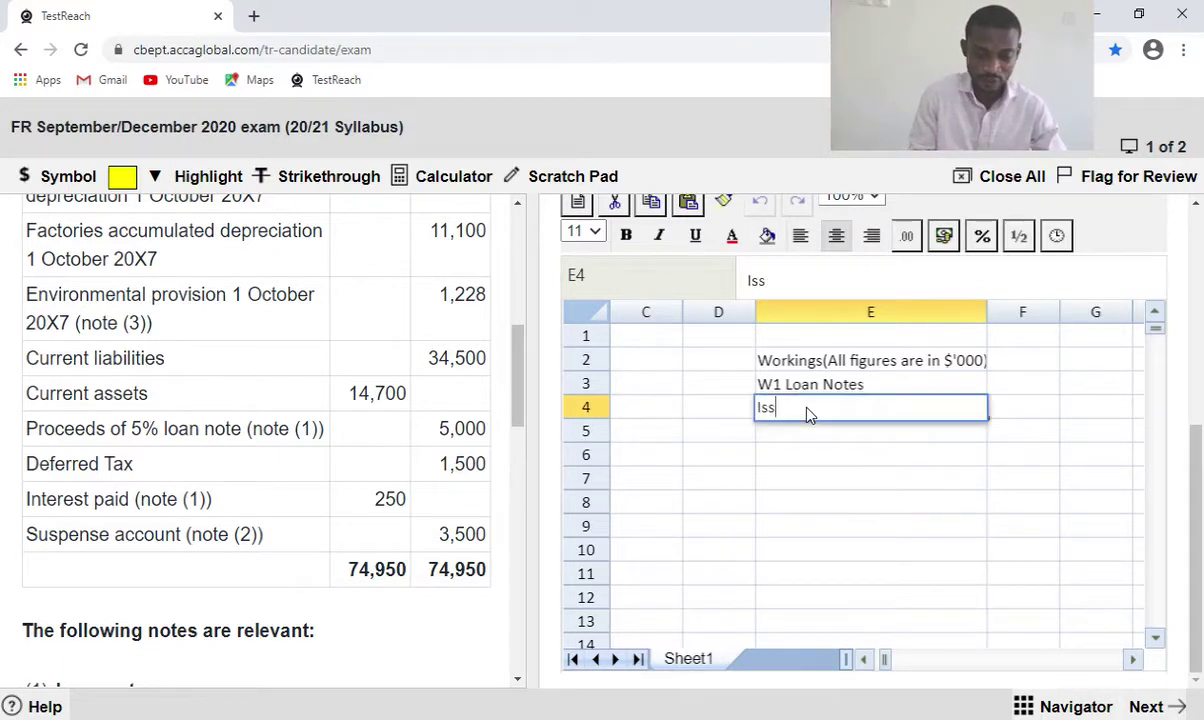
type("ue cost")
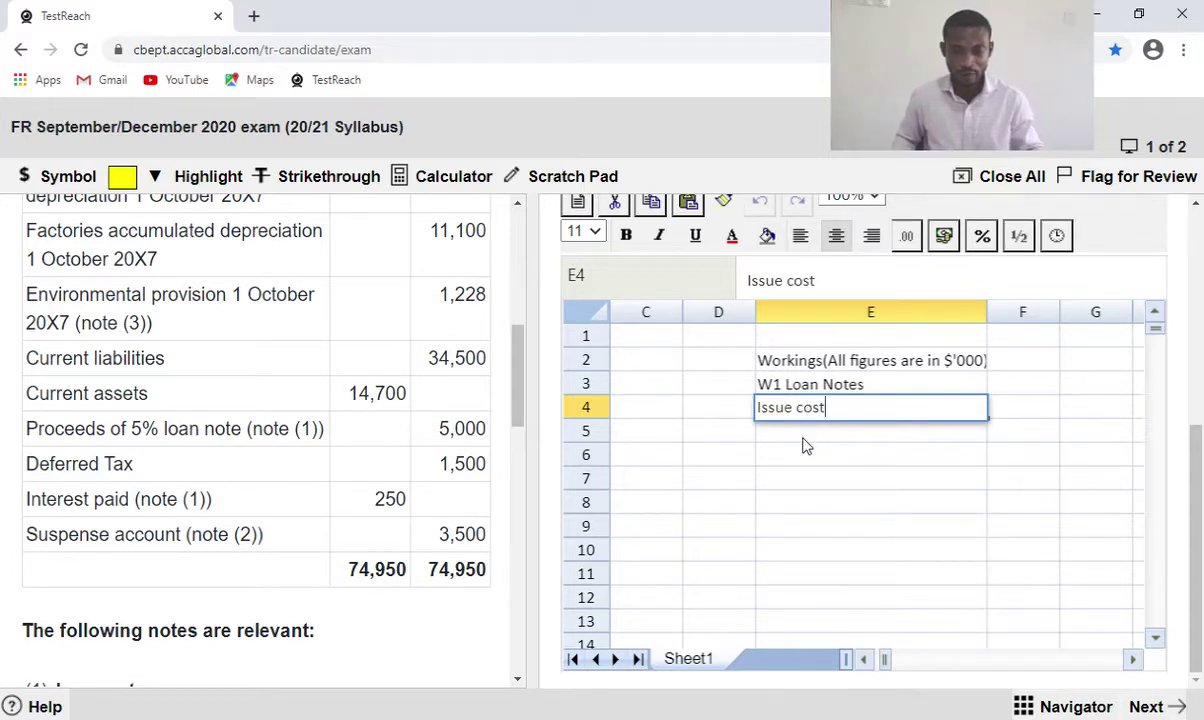
key("Return")
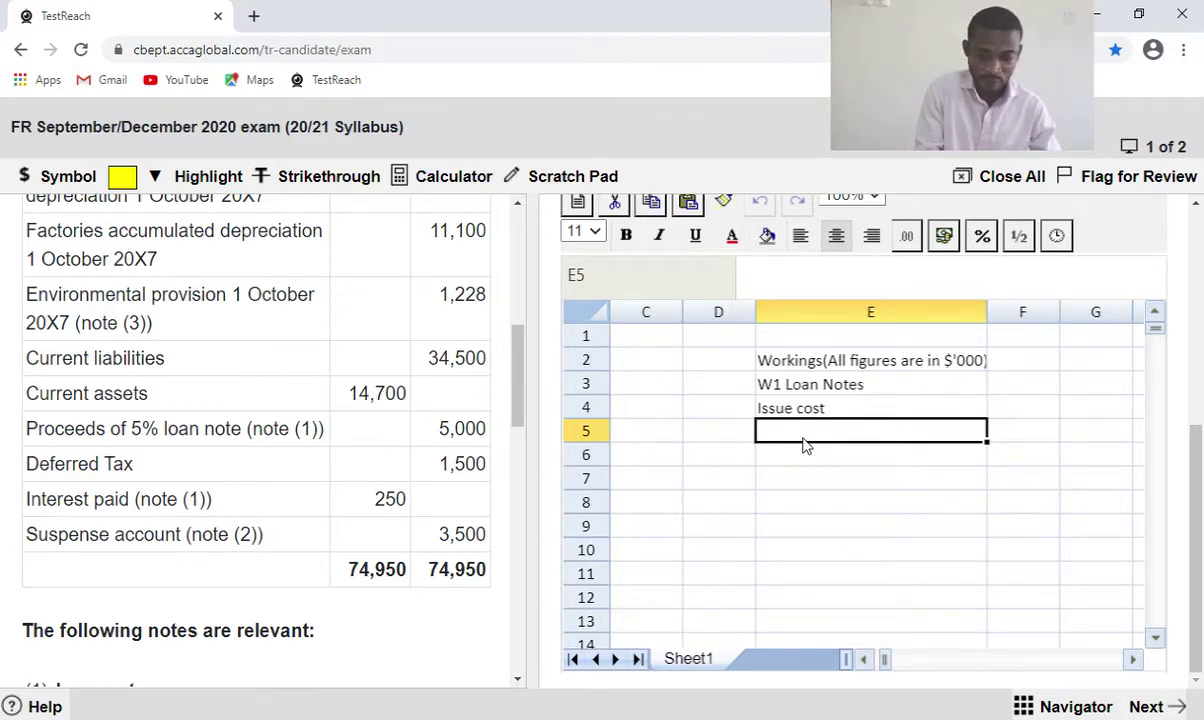
Record Dr Loan Notes 125 and Cr Profit or loss/Retained 125 in rows 5–6.
type("Dr")
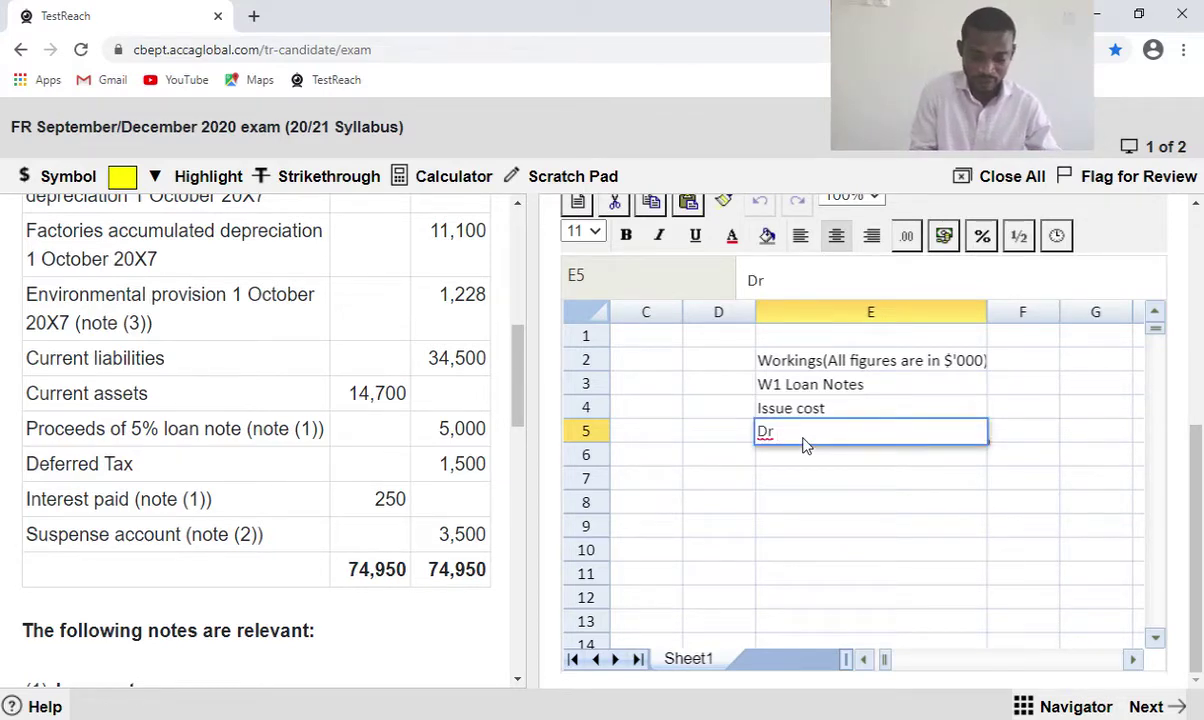
type(" Loan")
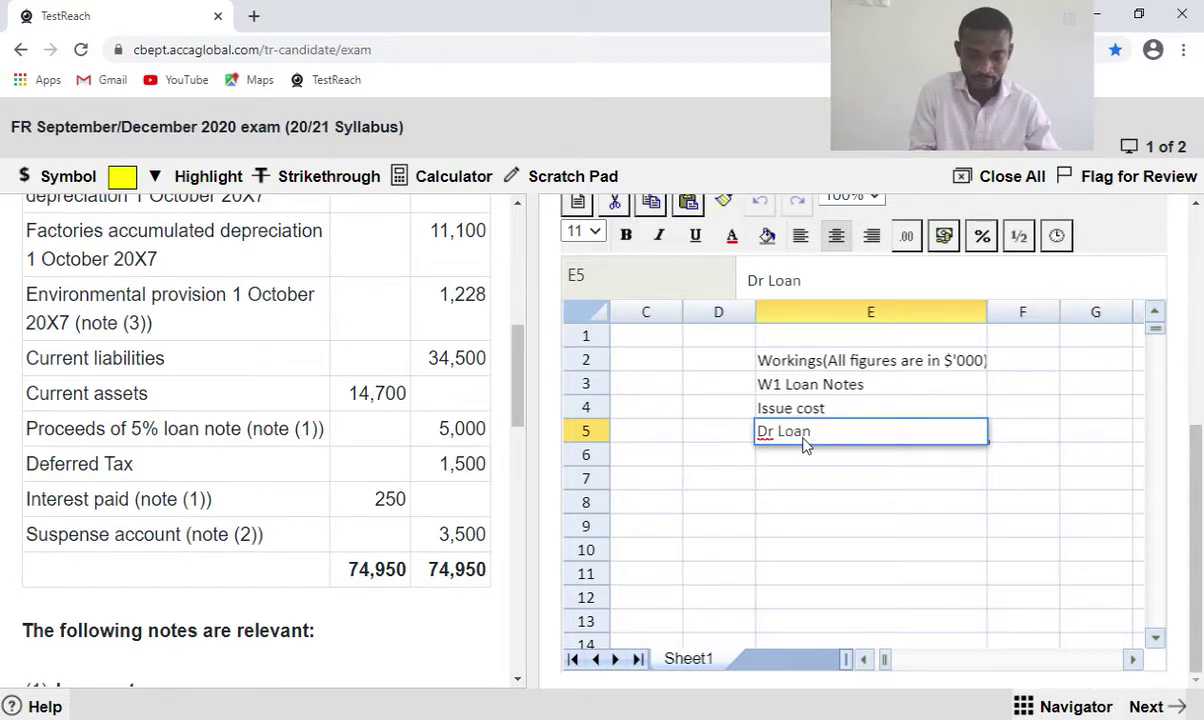
type(" Notes")
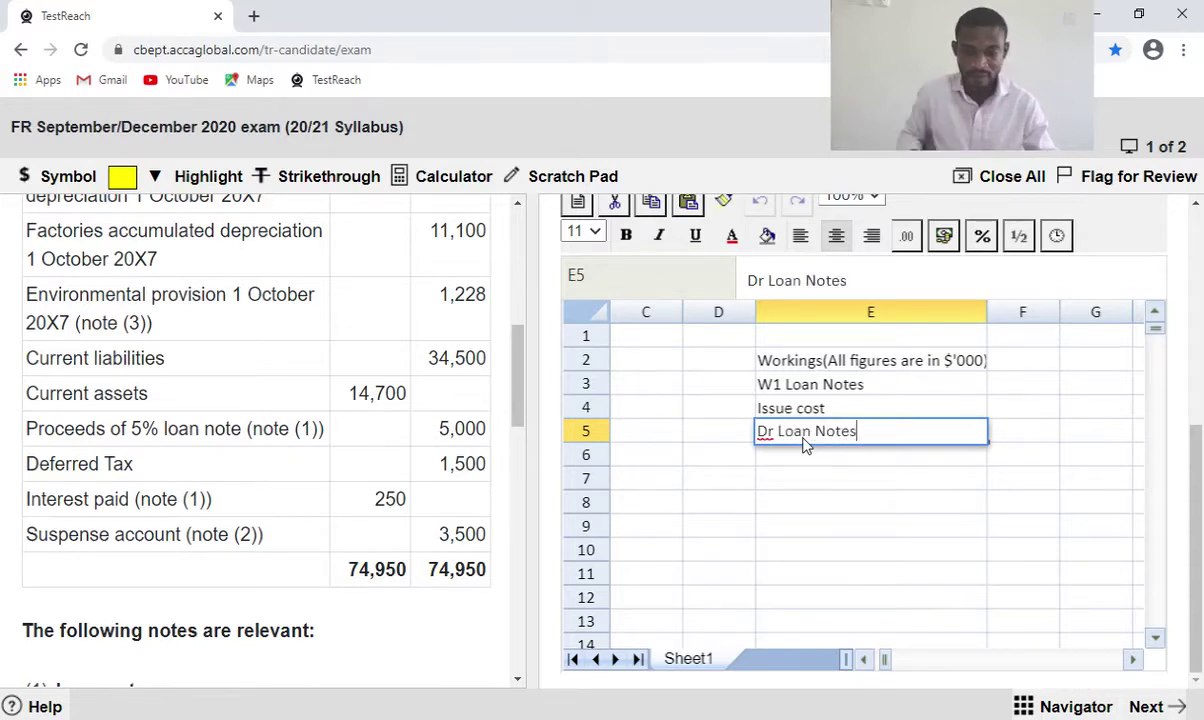
left_click(1006, 437)
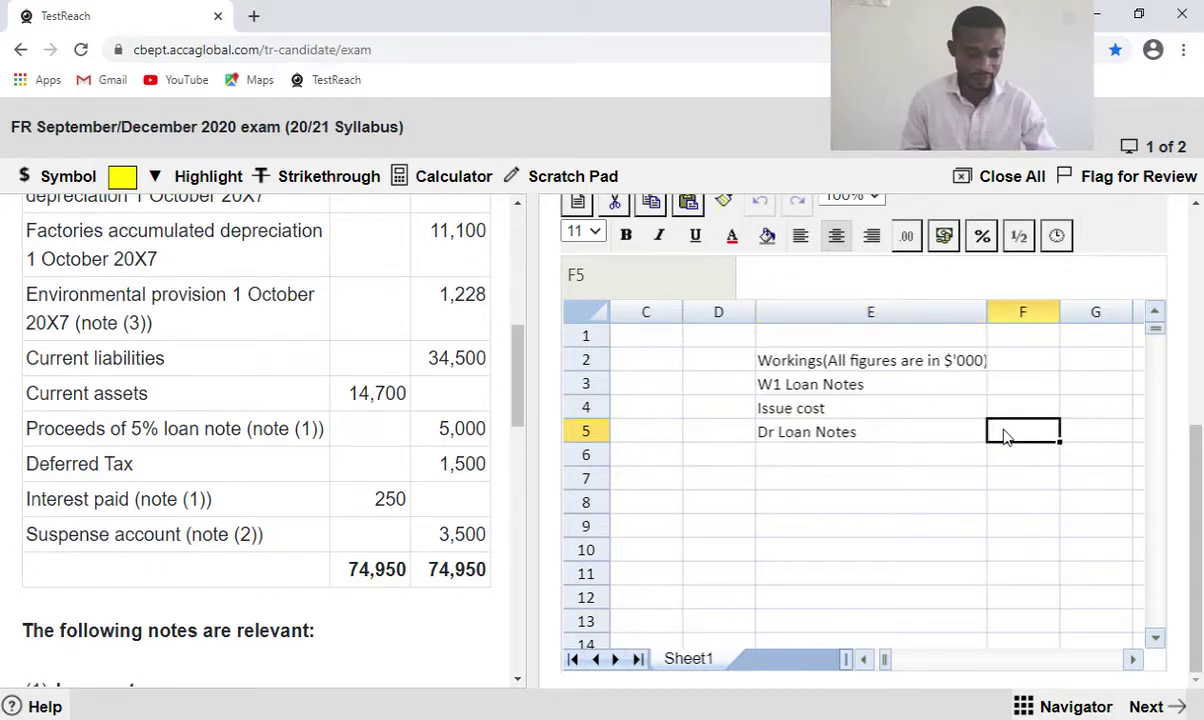
type("125")
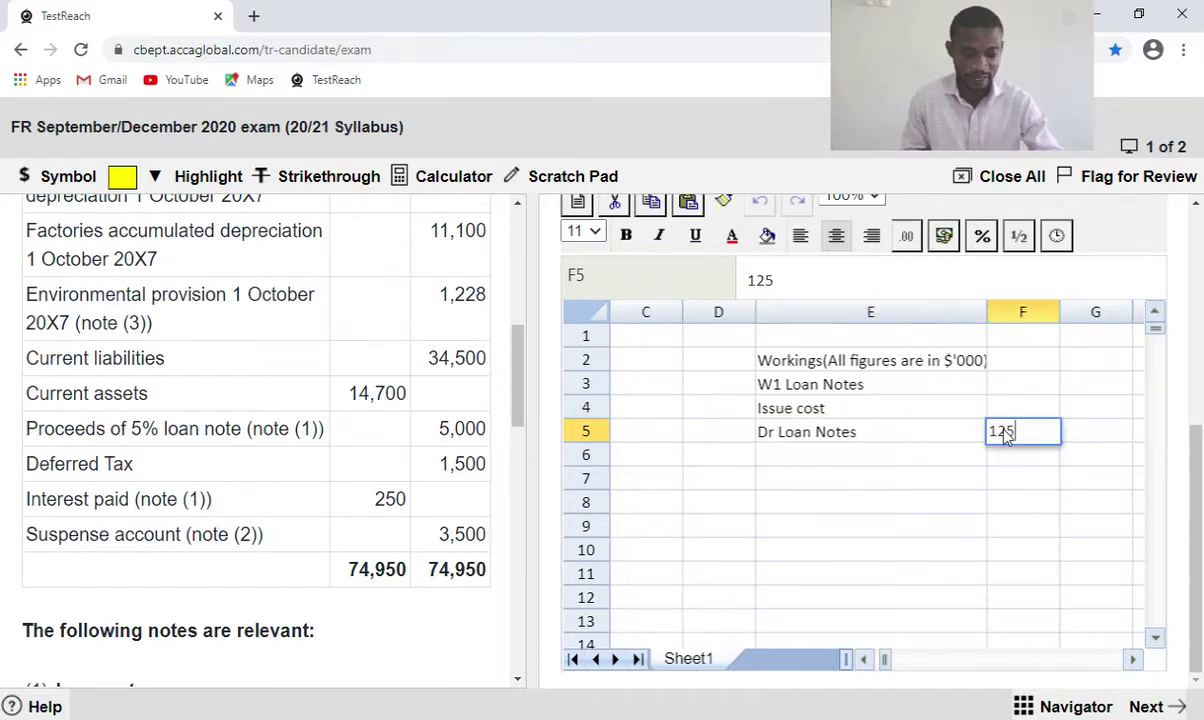
left_click(778, 458)
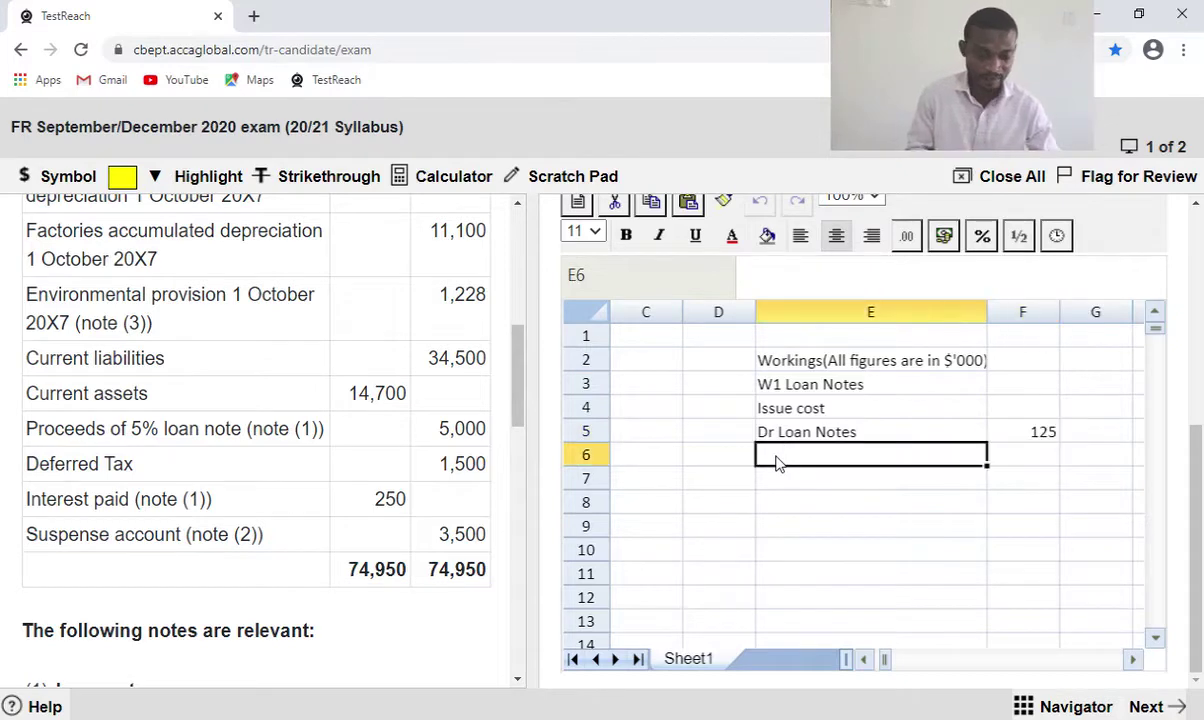
type("Cr")
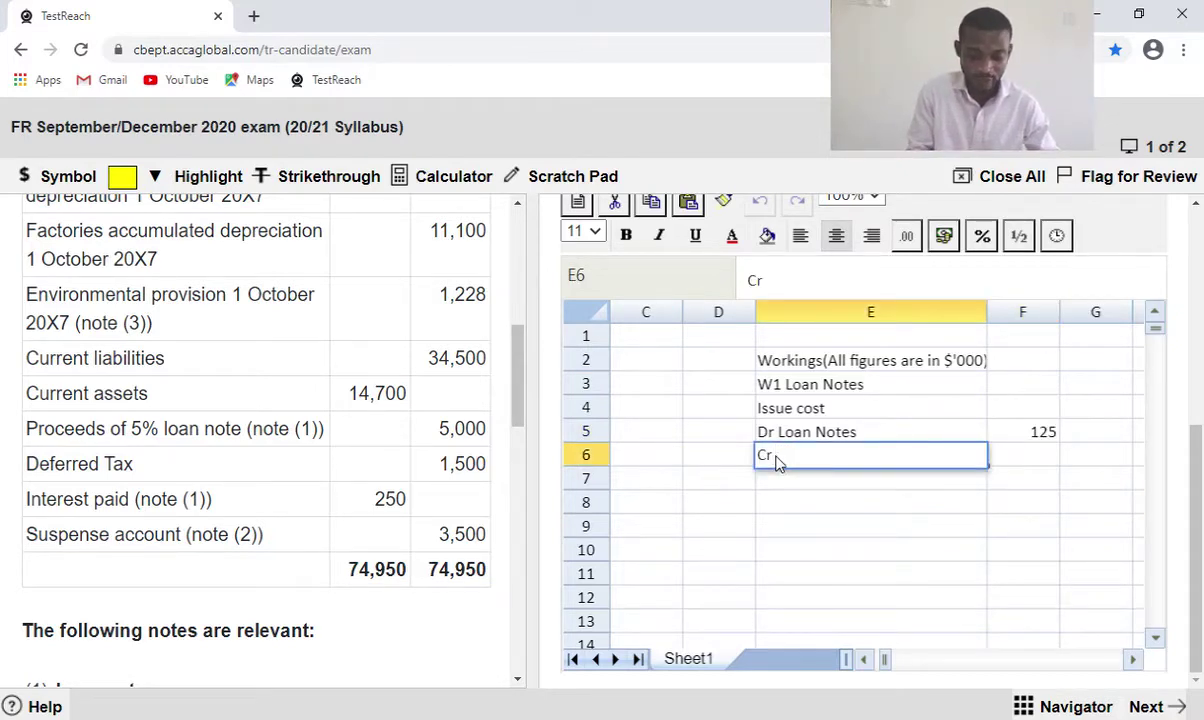
type(" Prof")
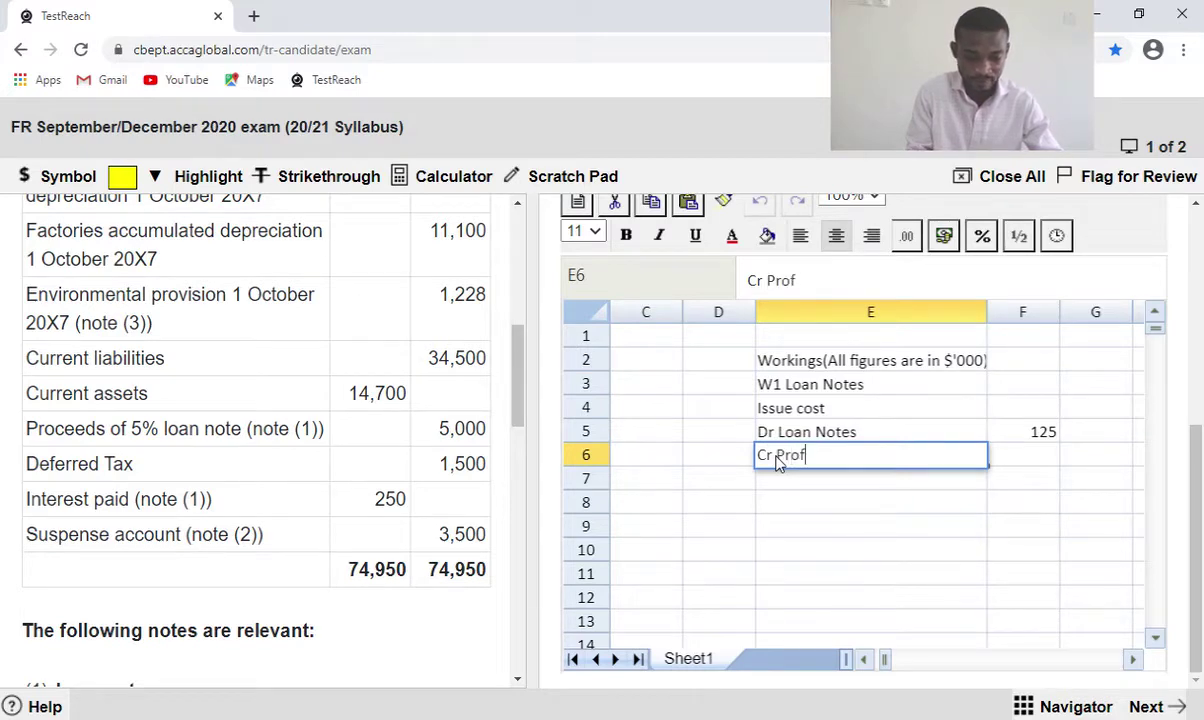
type("it or loss")
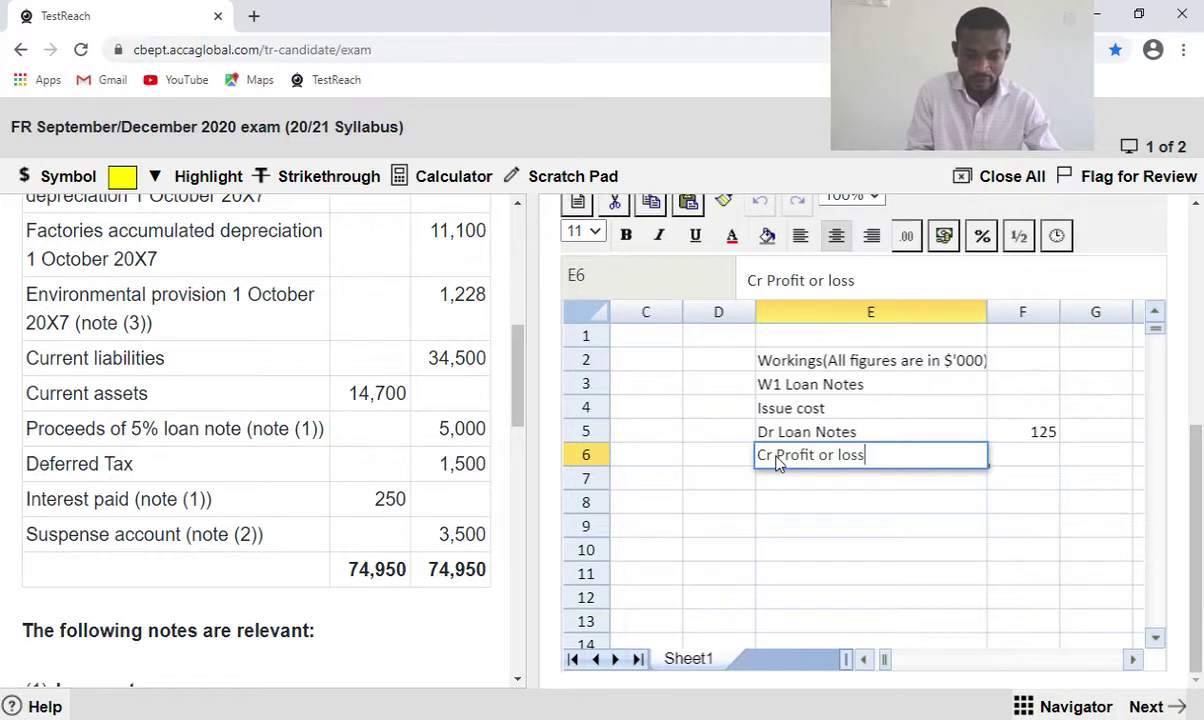
type("/Reta")
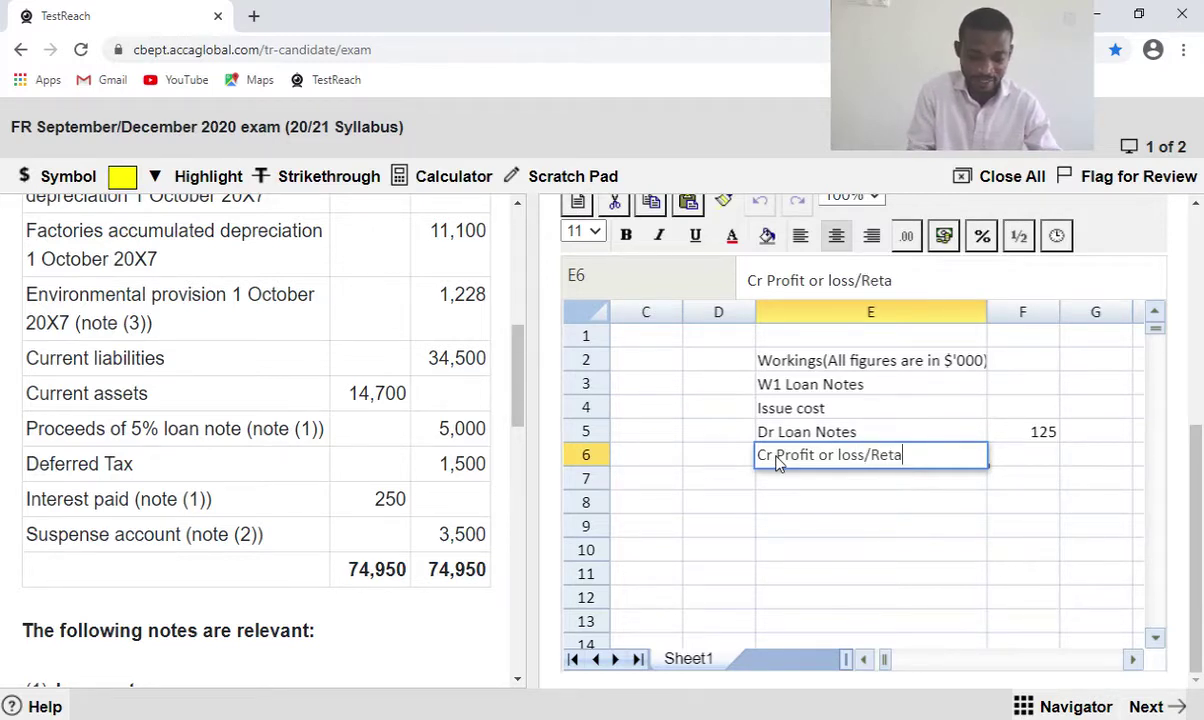
type("ined")
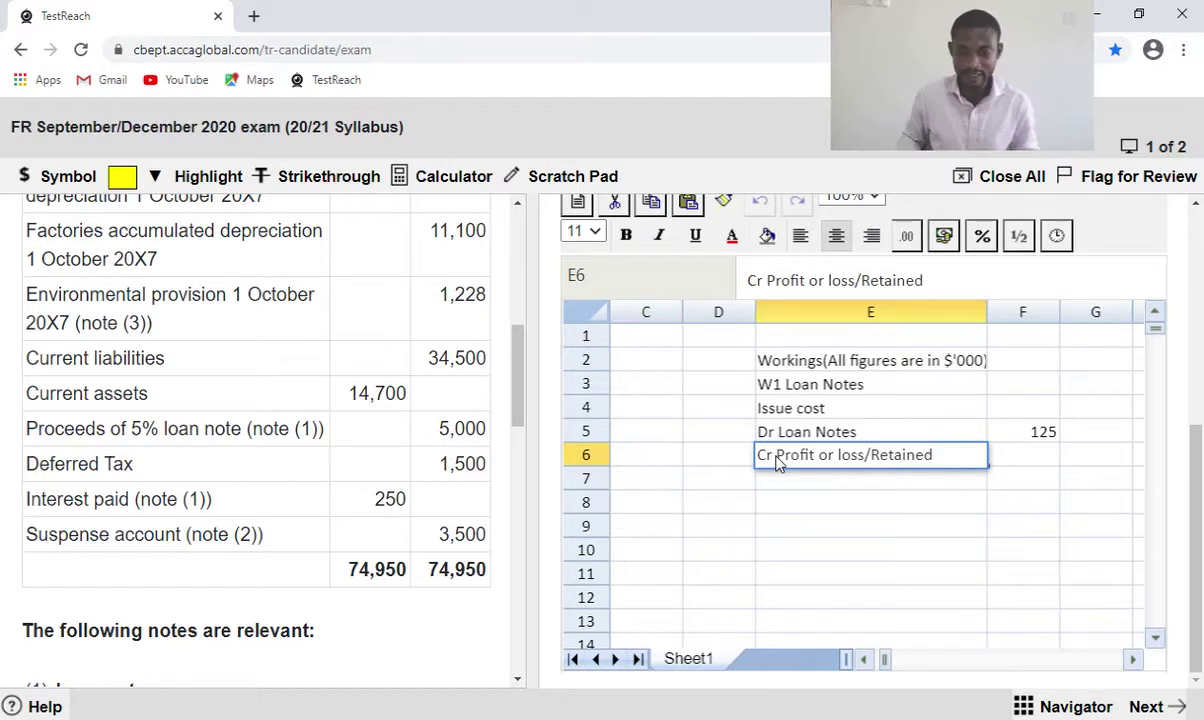
left_click(1027, 461)
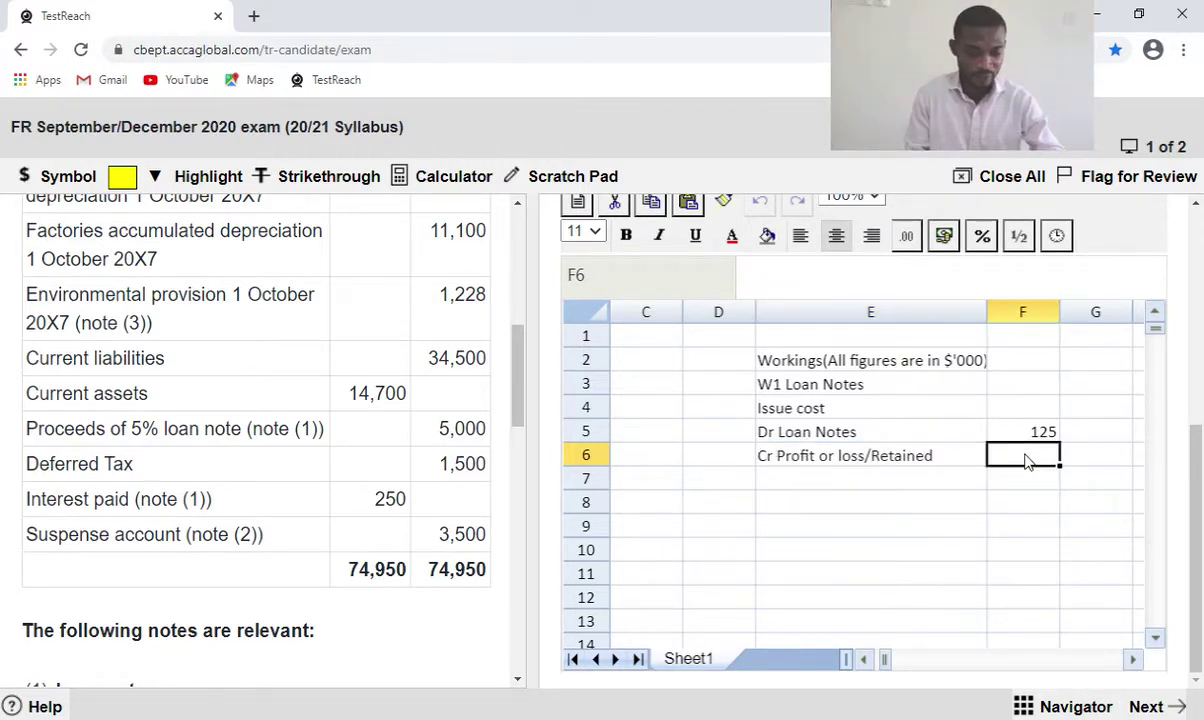
type("125")
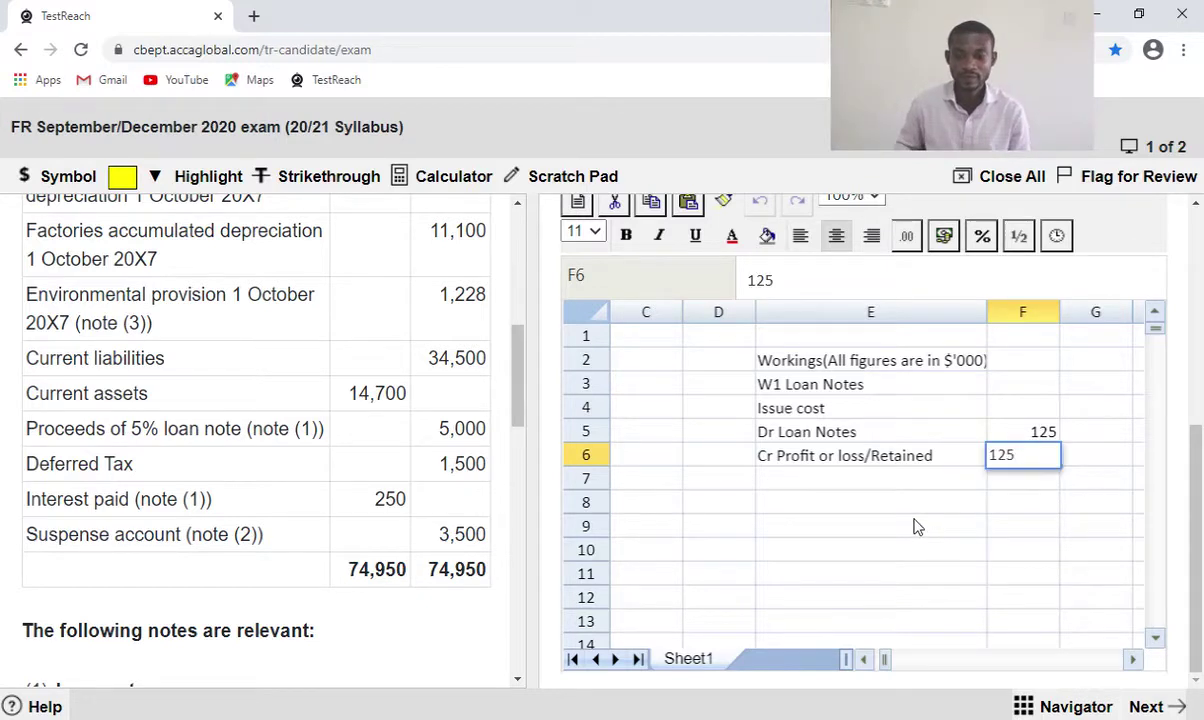
left_click(917, 527)
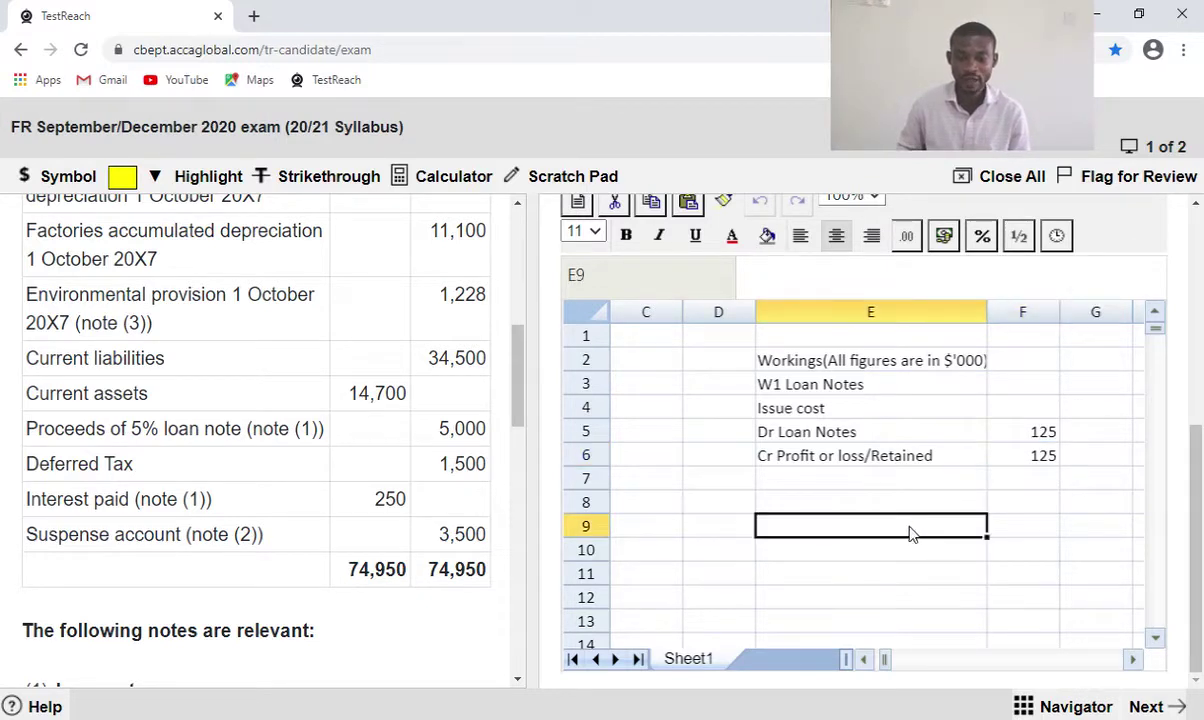
Enter the adjustment label 'Loan issue cost' in A5 of the retained earnings schedule.
left_click(1132, 660)
left_click(1131, 660)
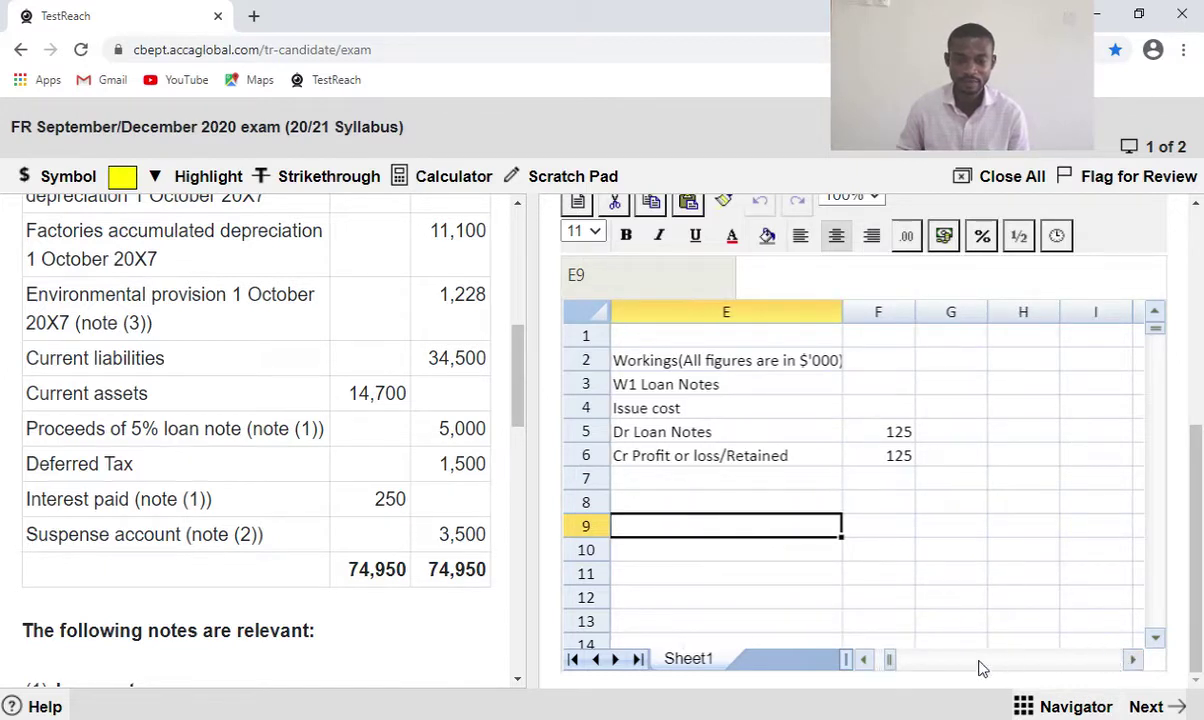
left_click(864, 660)
left_click(864, 660)
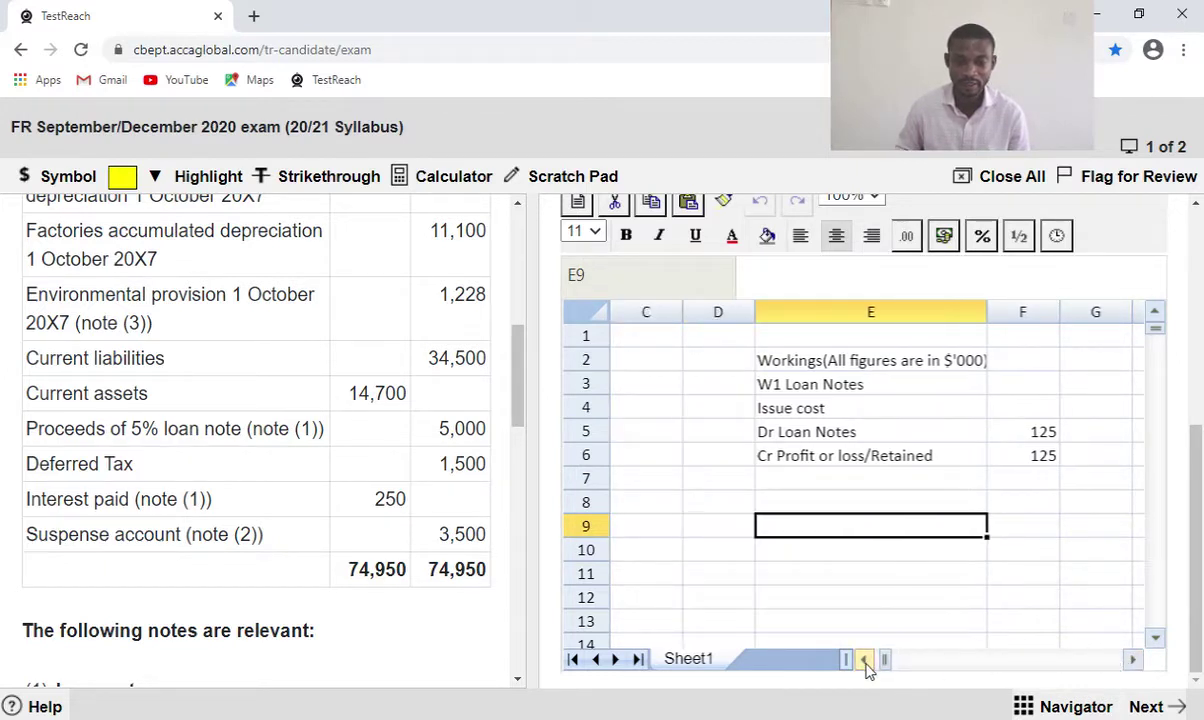
left_click(864, 660)
left_click(864, 660)
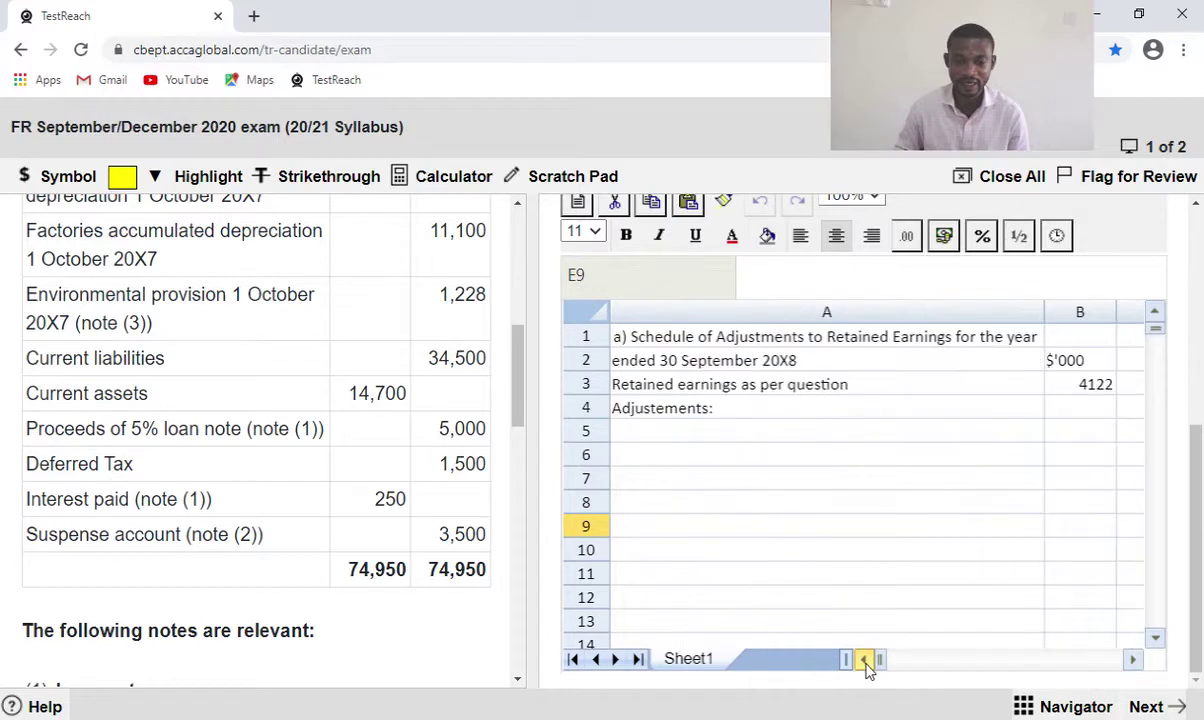
left_click(672, 438)
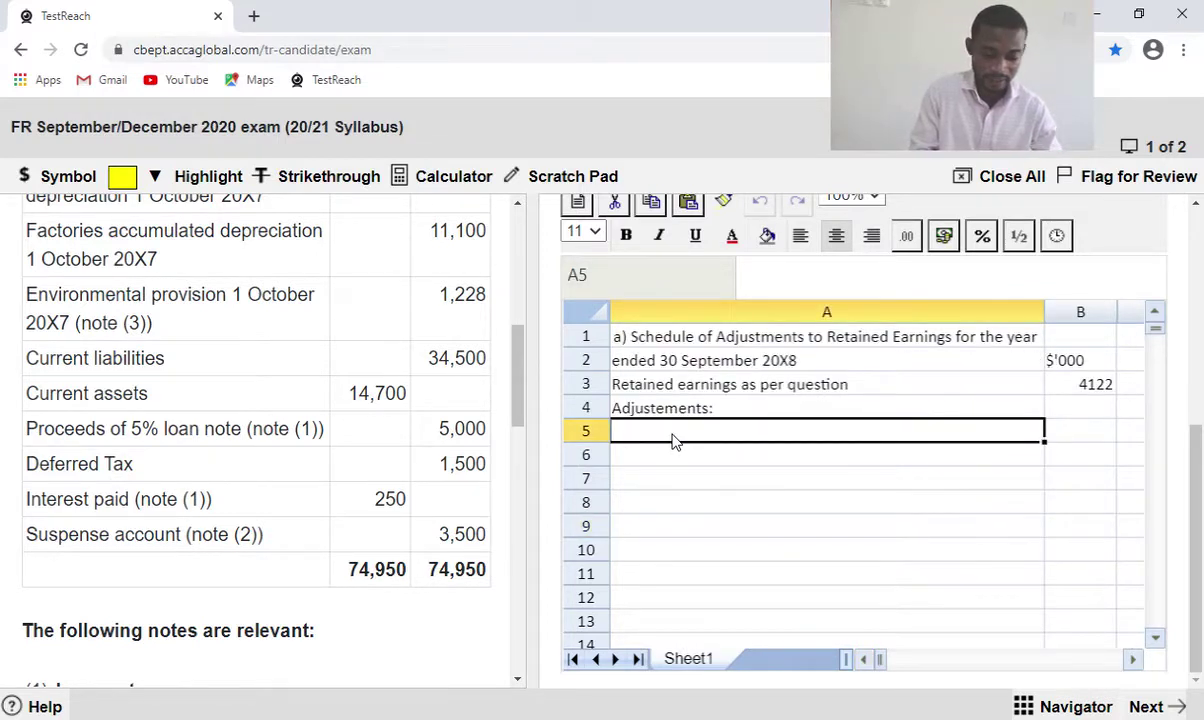
type("Loan ")
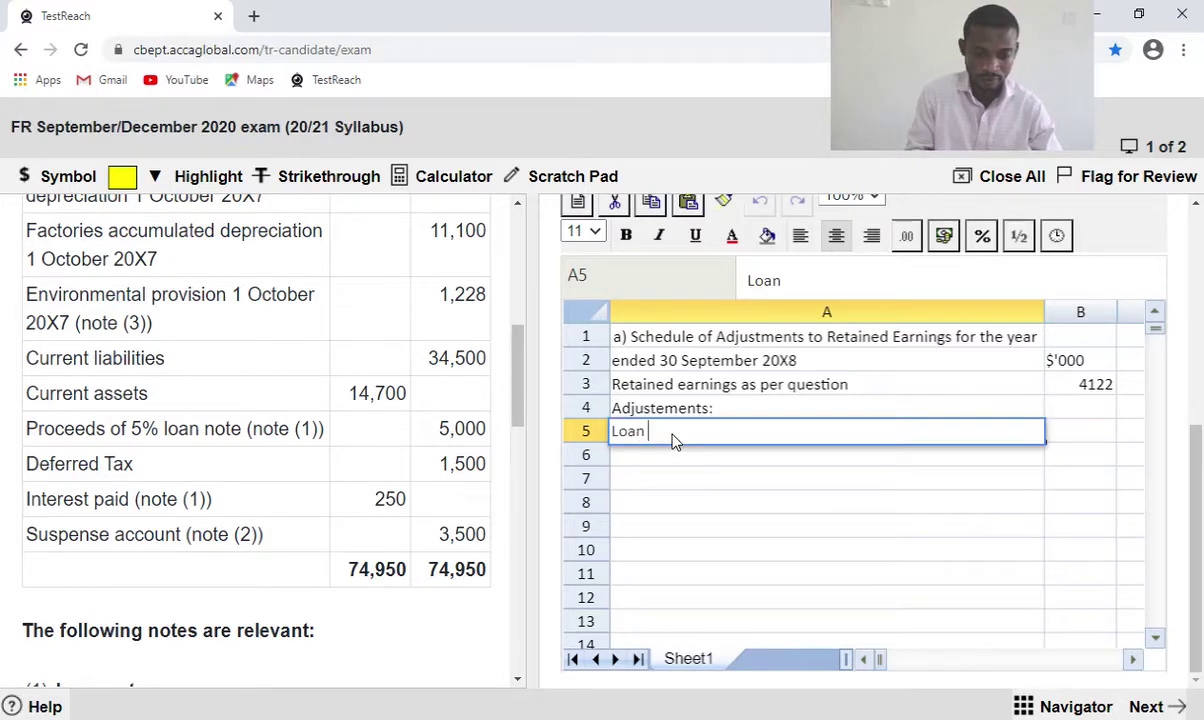
type("issue cost")
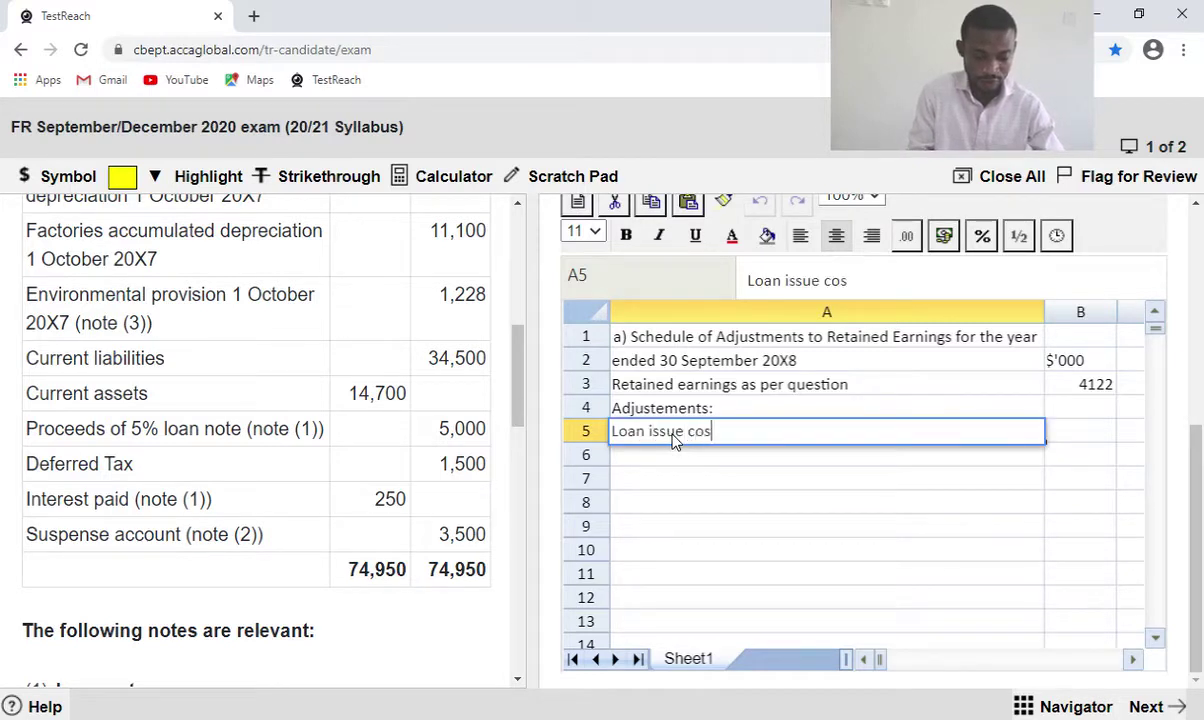
Set B5 to =F6, linking the 125 credit from the loan-notes working.
left_click(1066, 435)
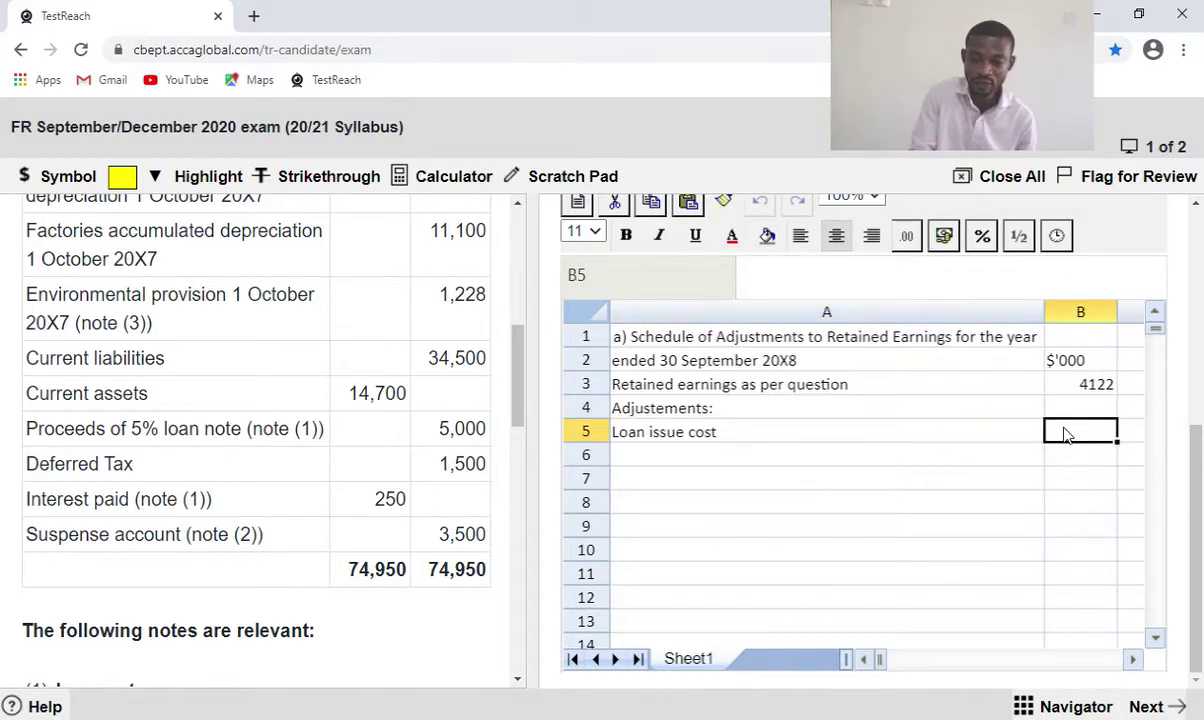
type("=")
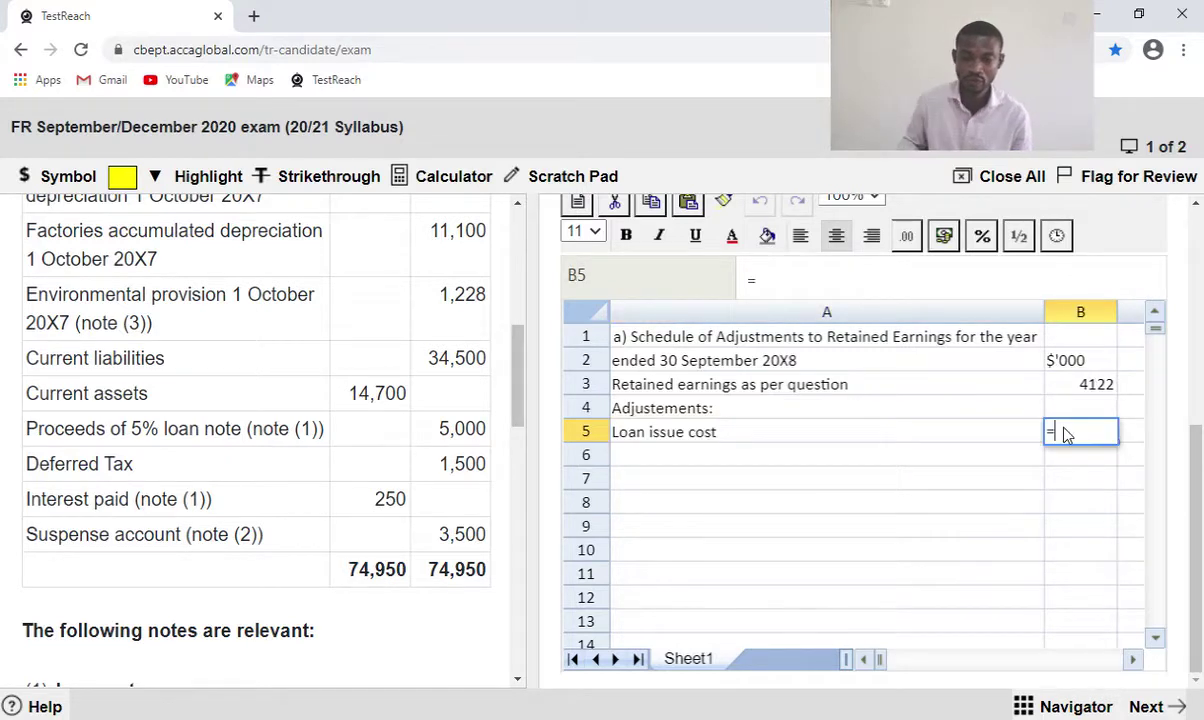
left_click(1134, 660)
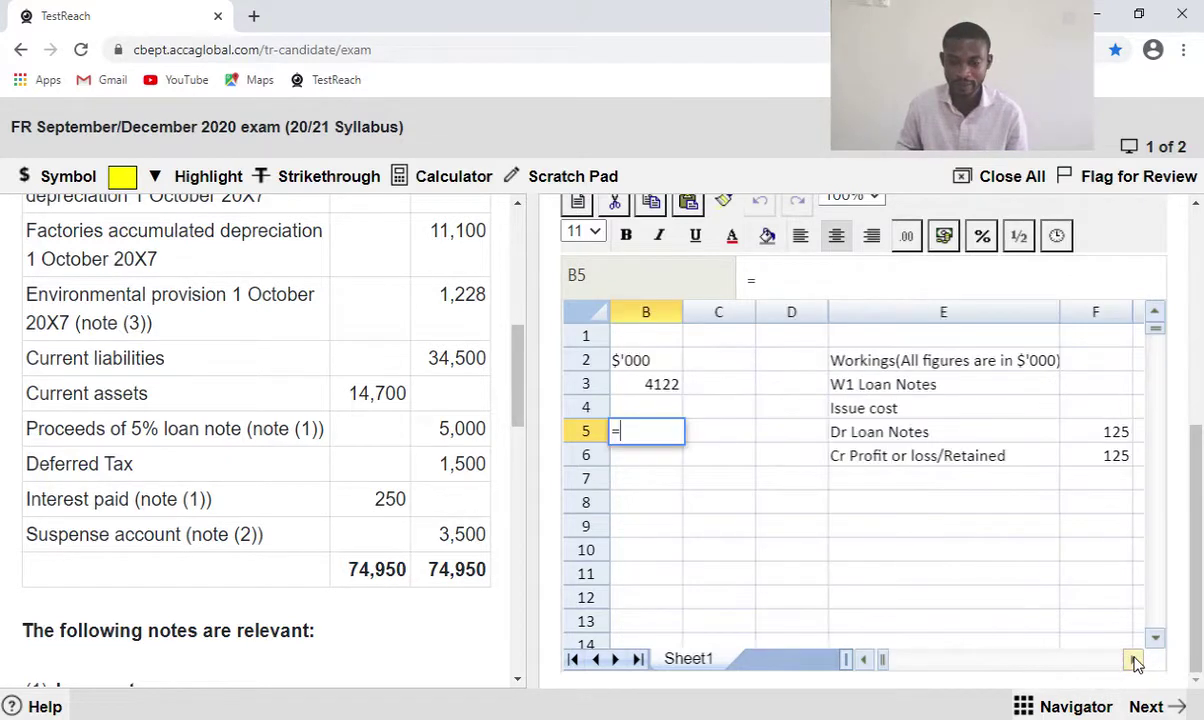
left_click(1093, 460)
key("Return")
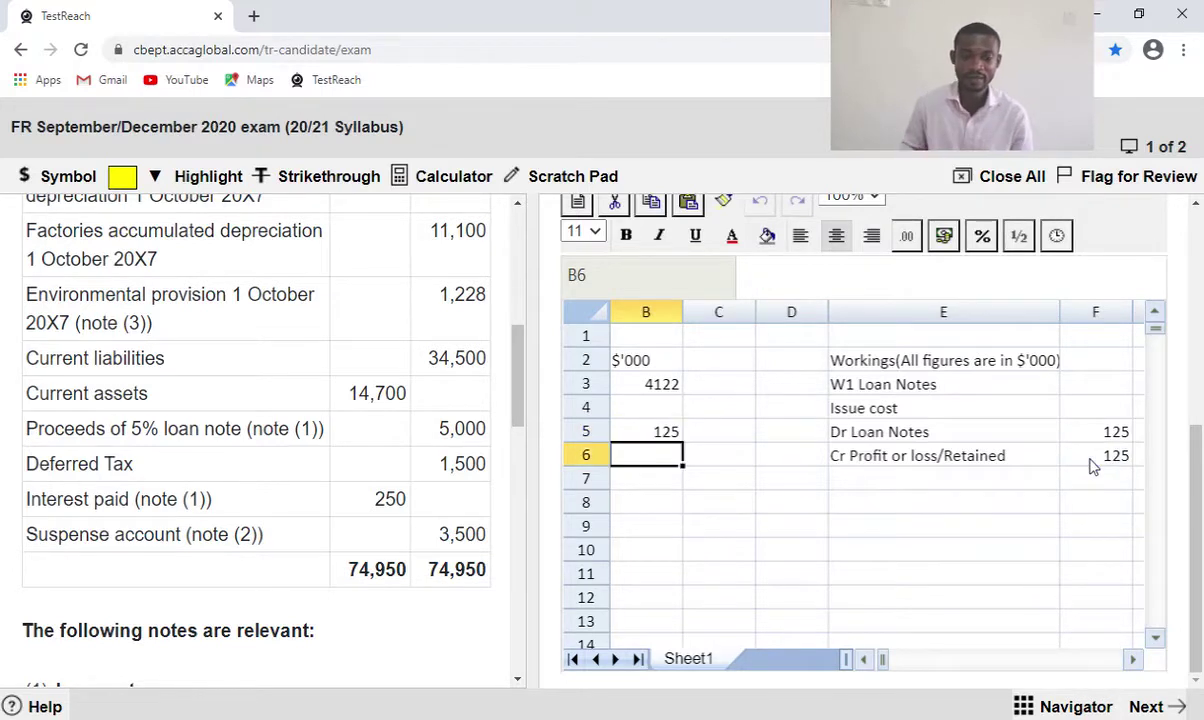
Append 'W2' to the Loan issue cost label in A5.
left_click(865, 660)
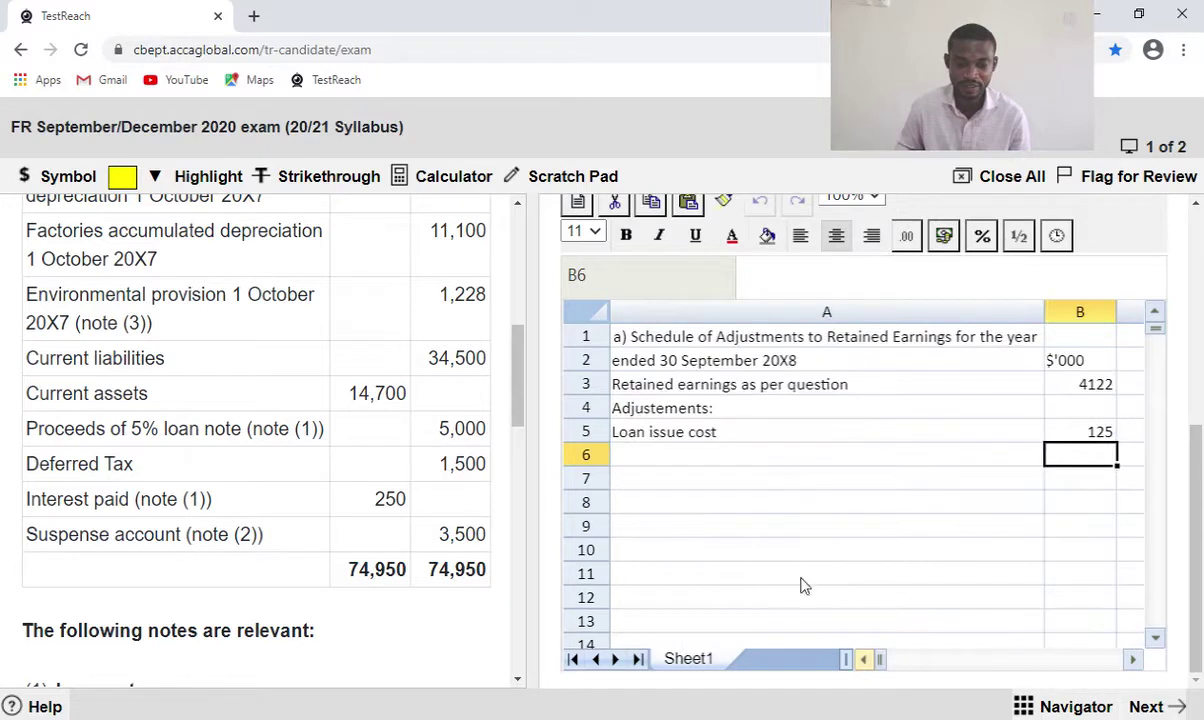
double_click(719, 432)
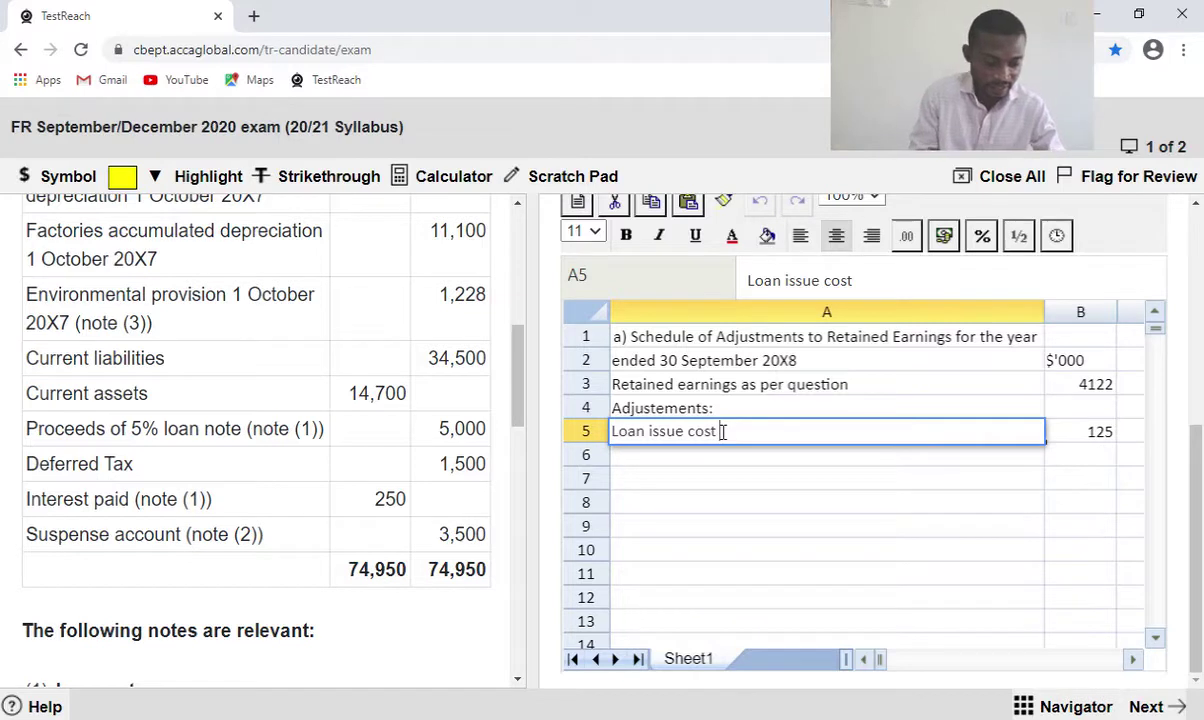
type("W2")
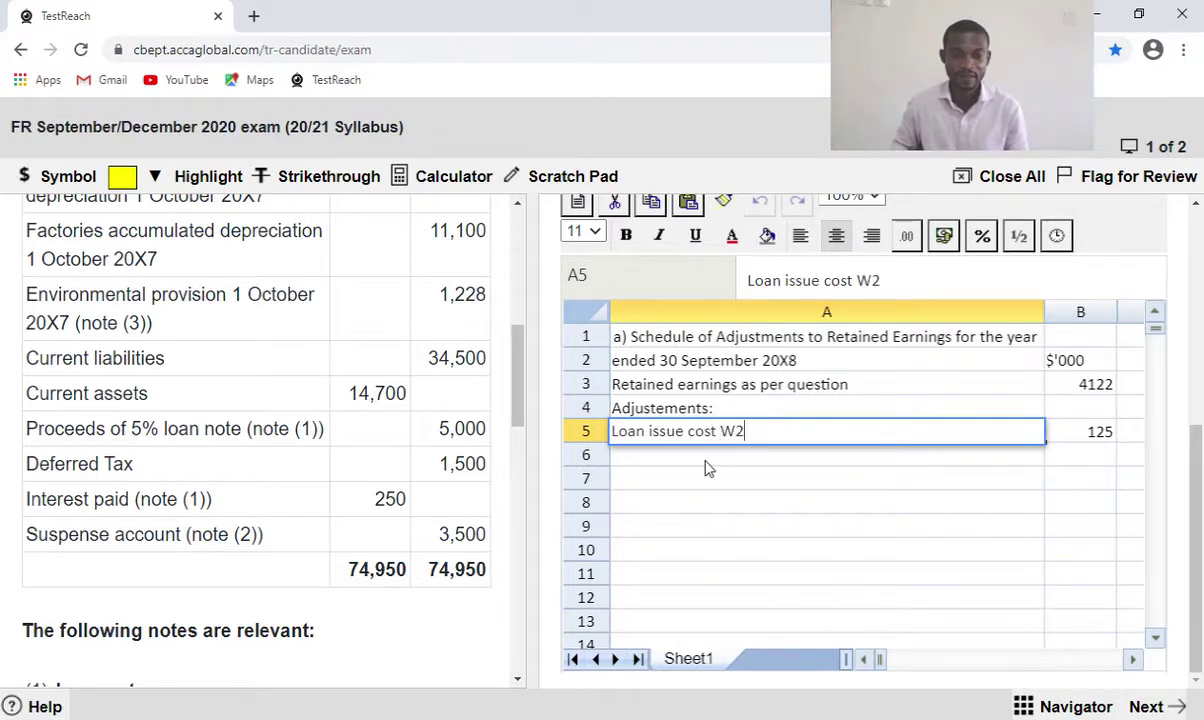
key("Return")
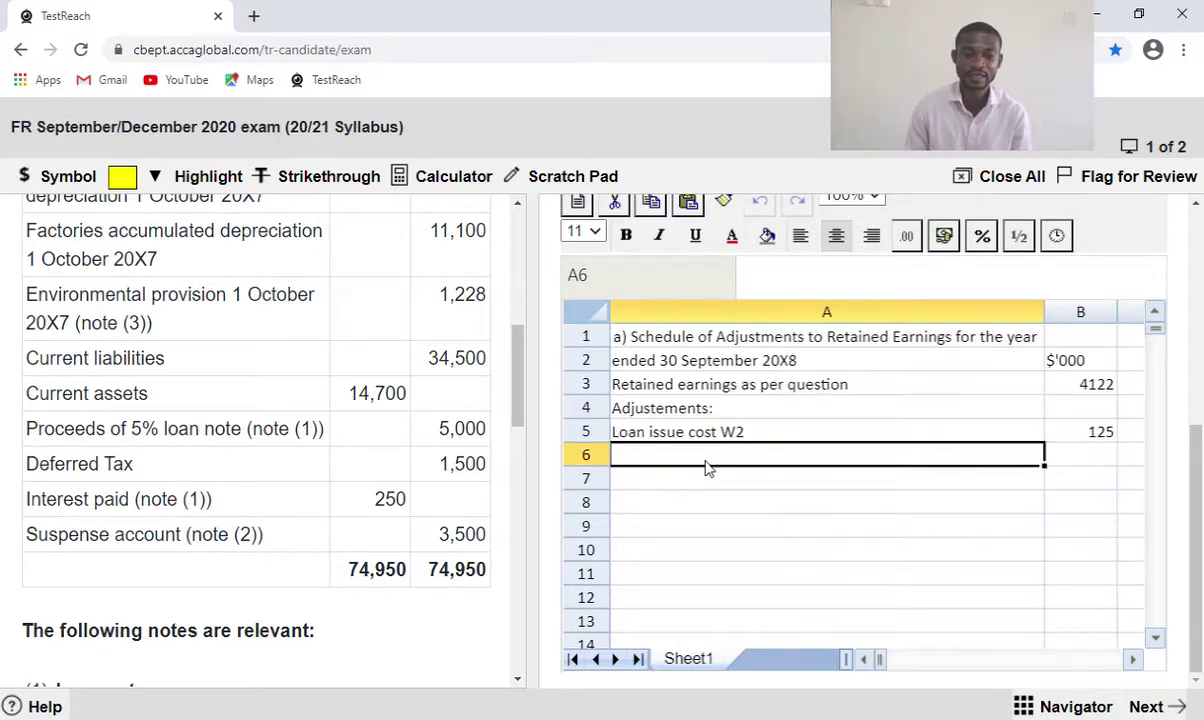
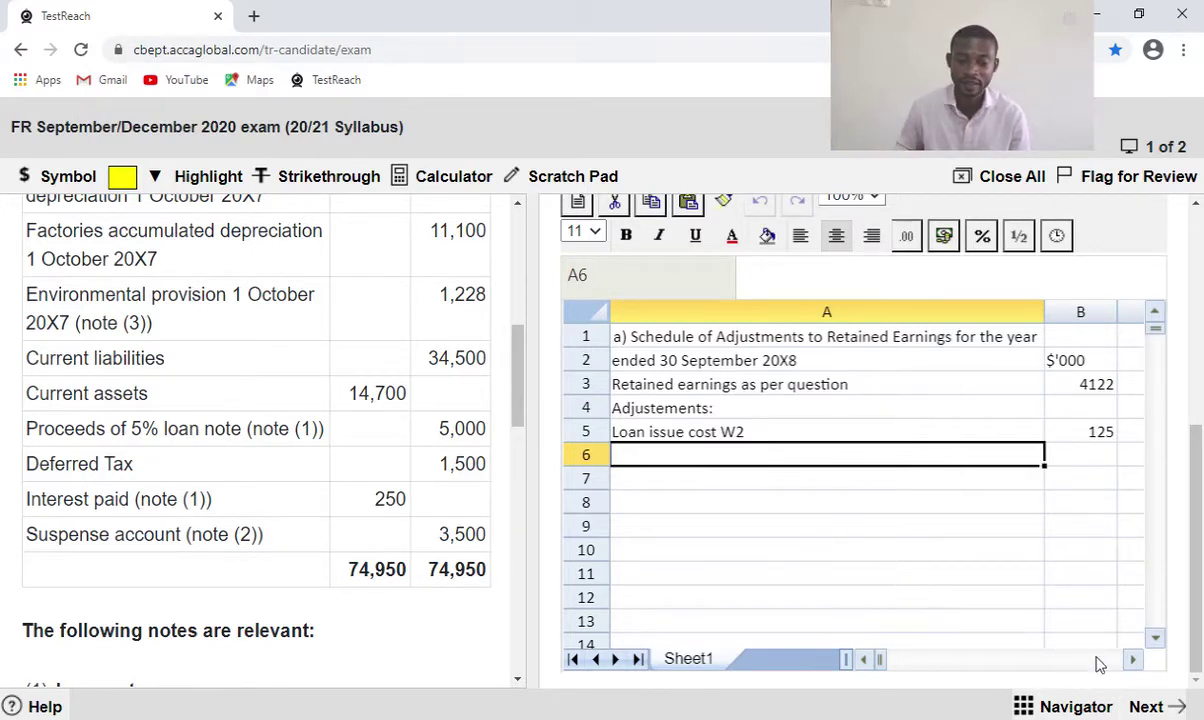
Enter the heading 'Amortised Cost' in cell E8 below the loan-note issue cost workings.
left_click(1134, 661)
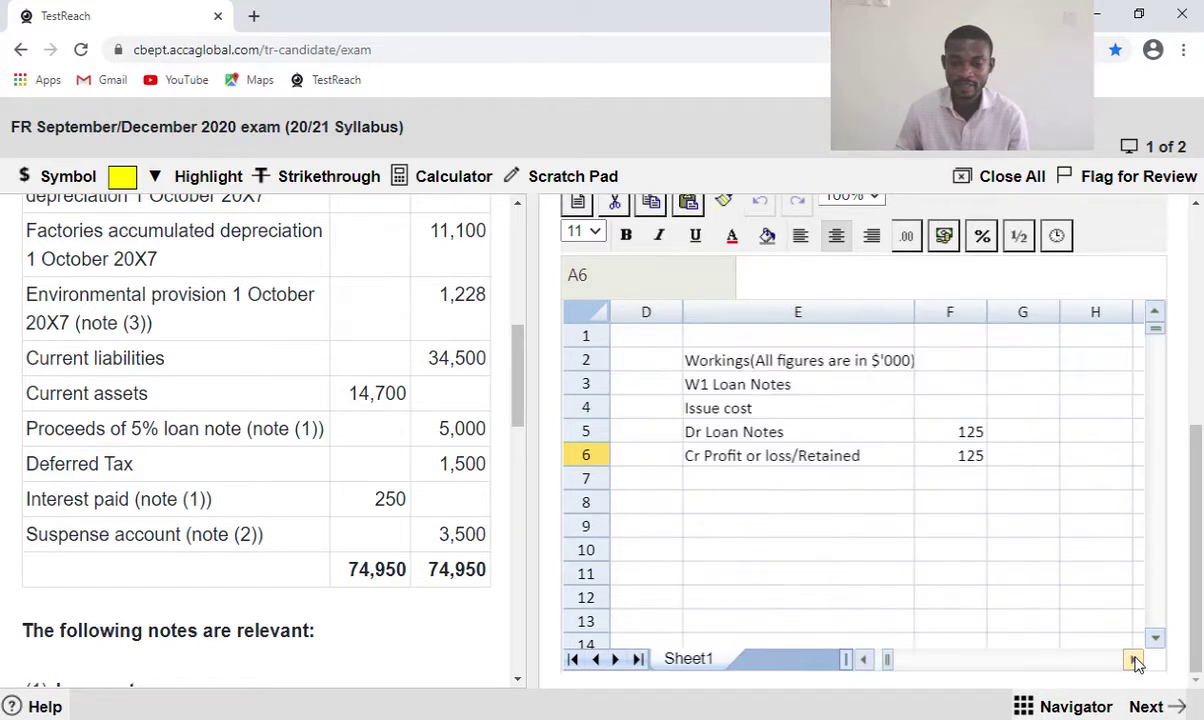
left_click(735, 502)
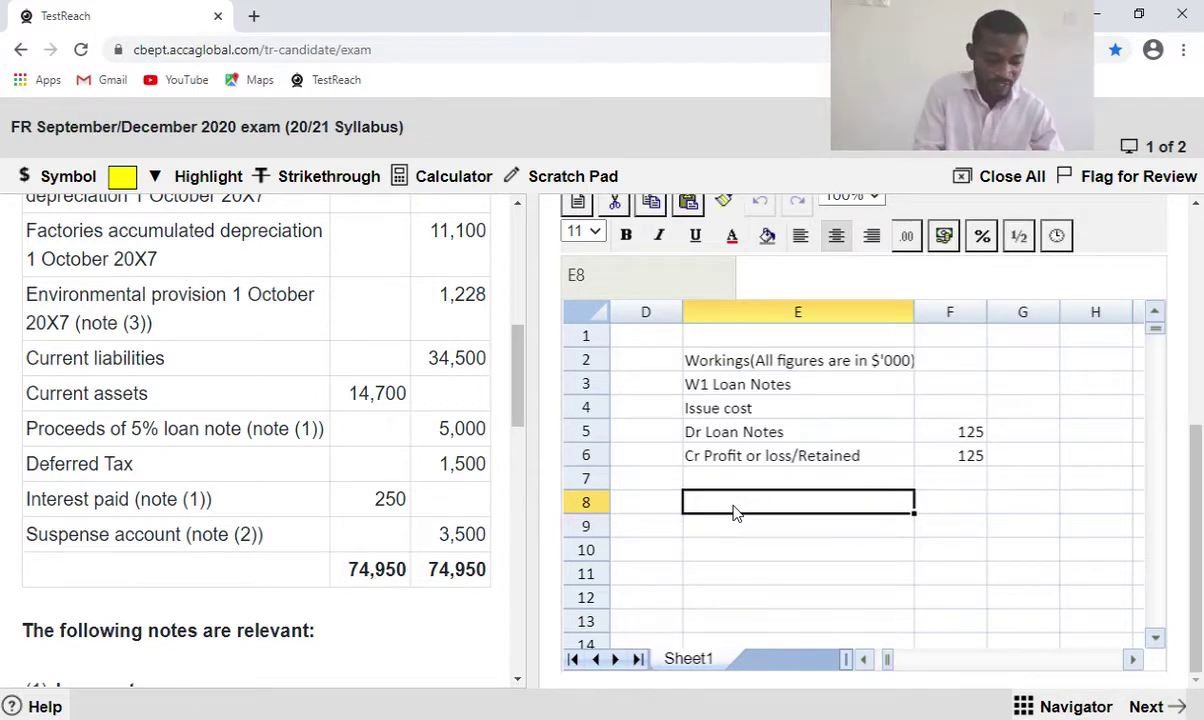
type("Amort")
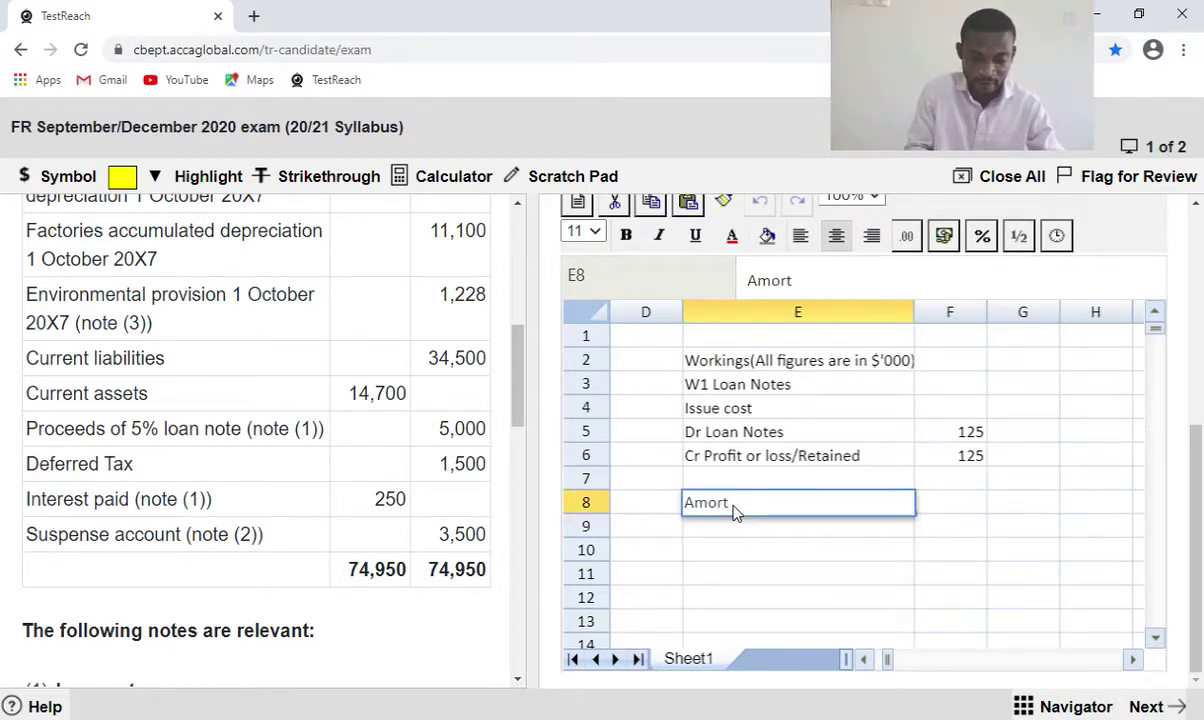
type("ised Cost")
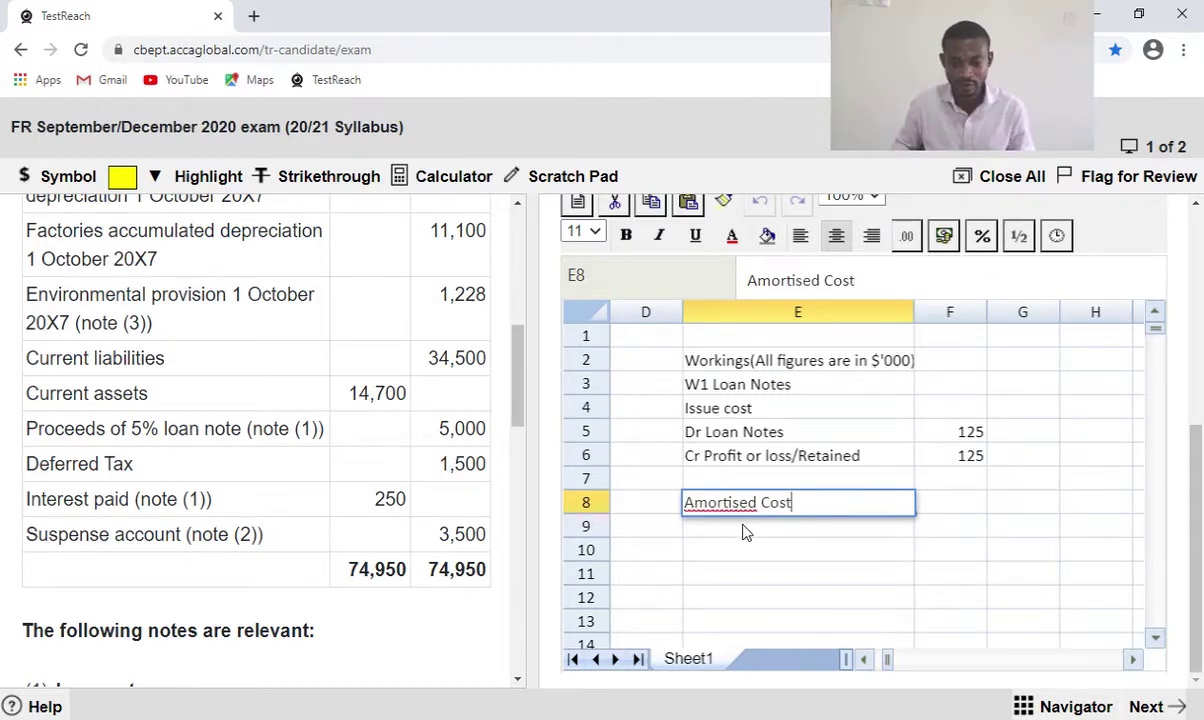
key("Return")
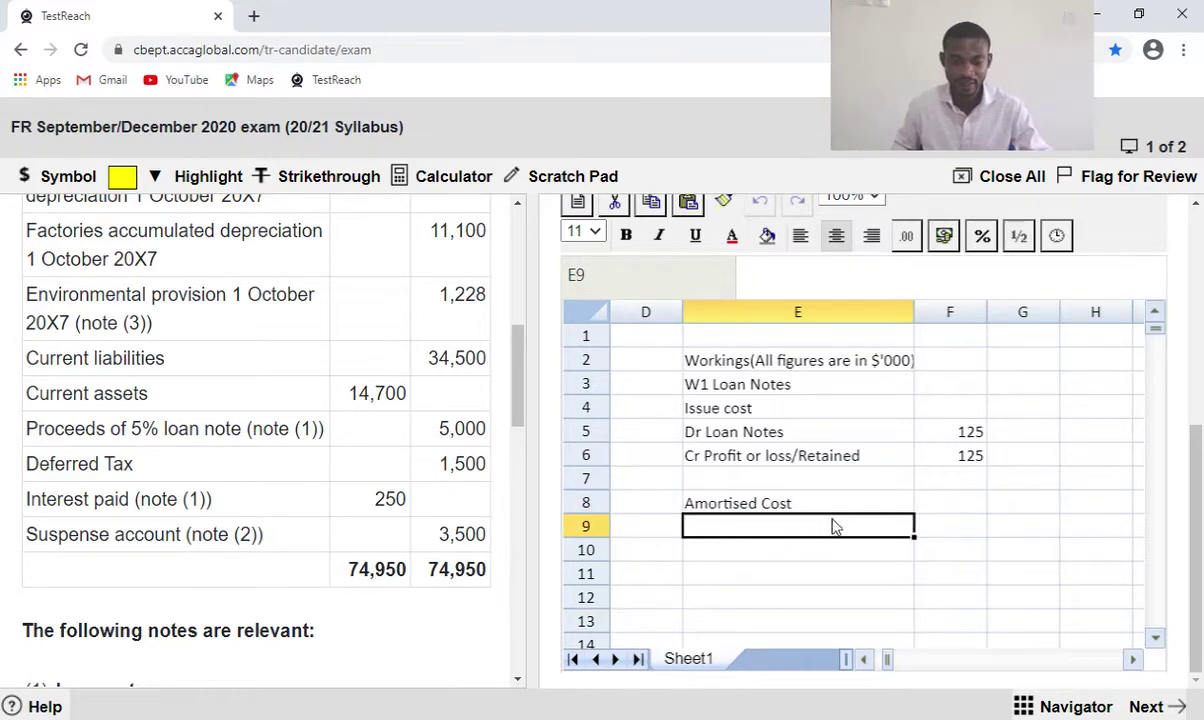
Enter the headings Y/e, Opening bal., Finance Cost, Interest Paid and Closing bal. across F9 to J9.
left_click(936, 531)
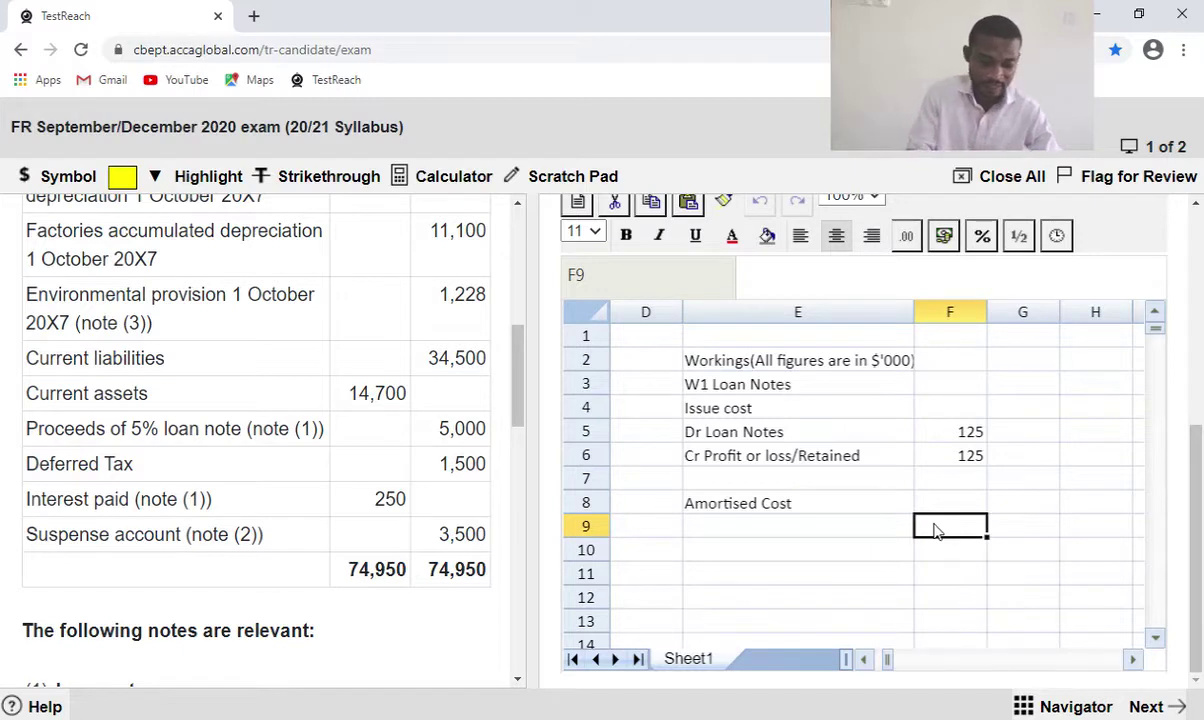
type("Y")
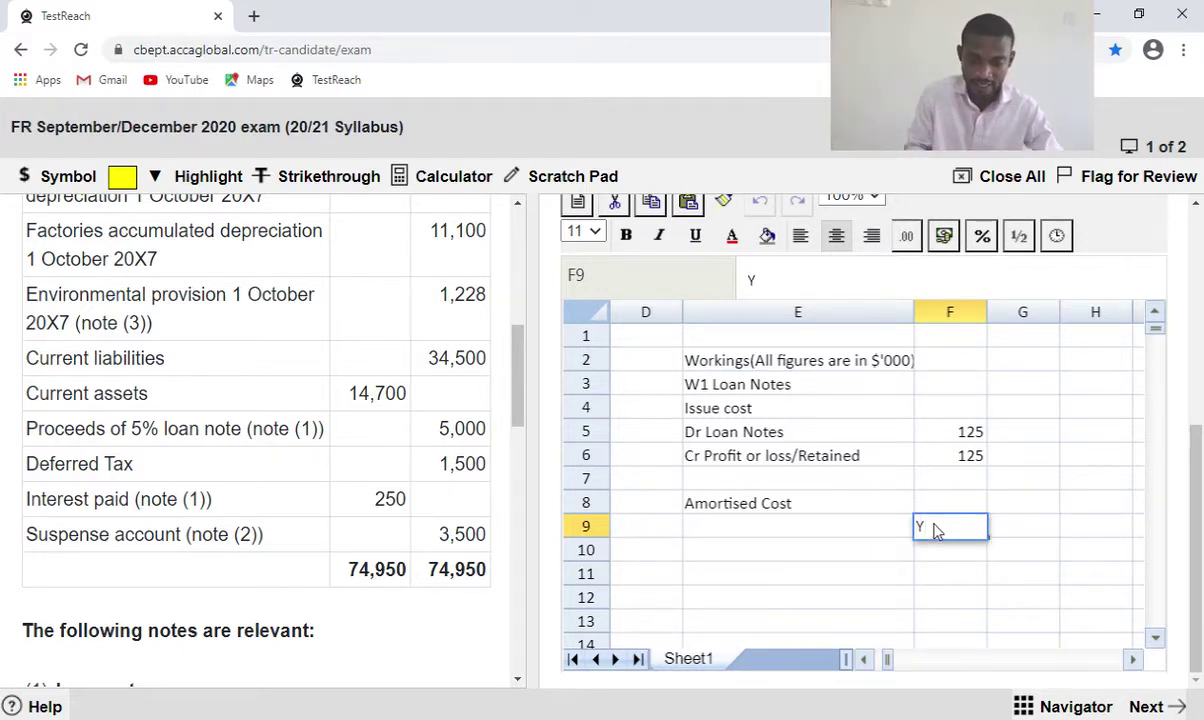
type("/e")
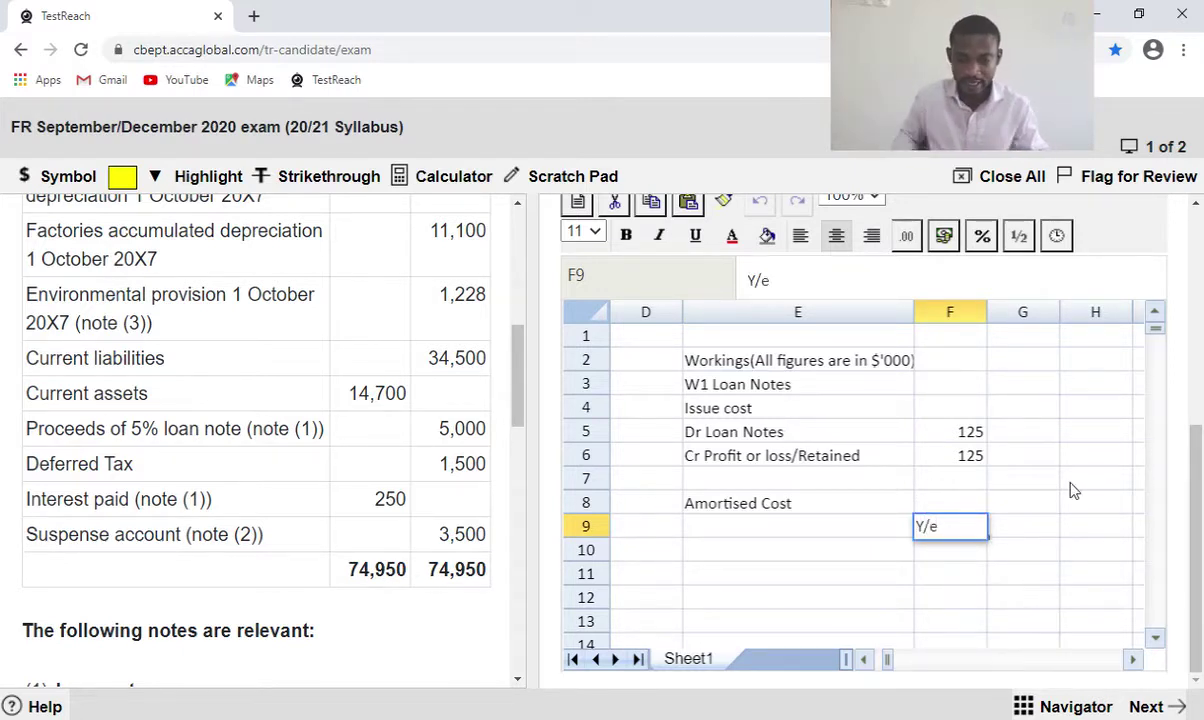
left_click(1036, 532)
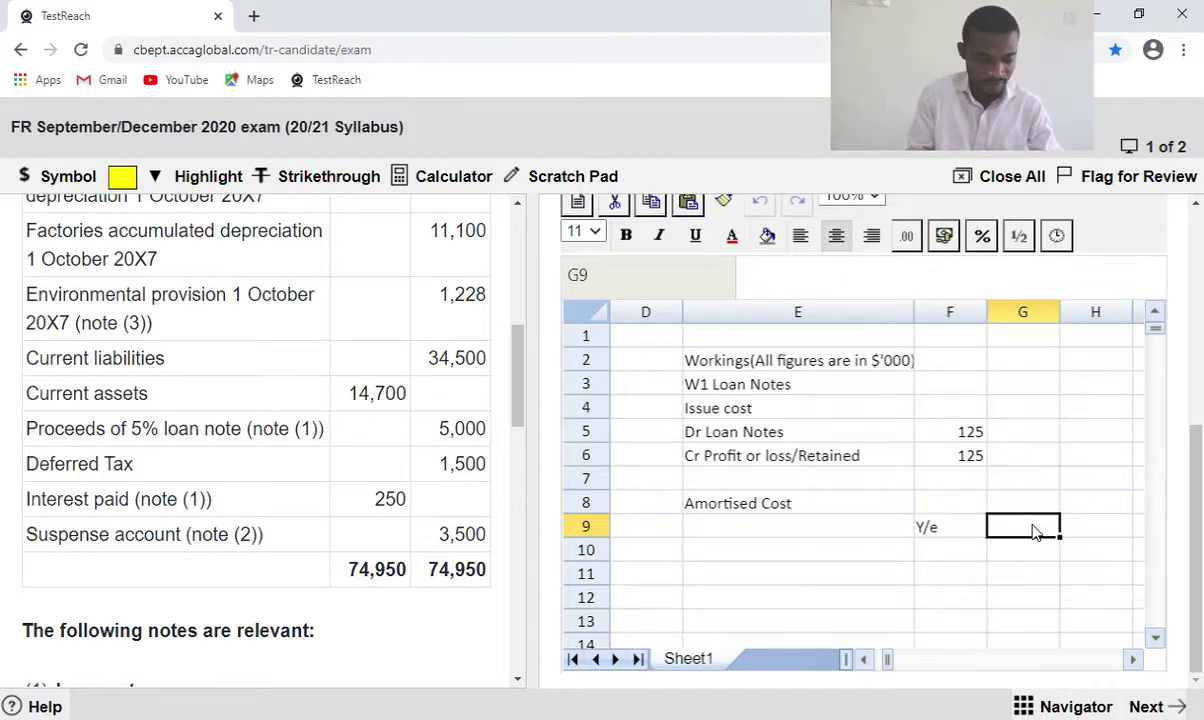
type("O")
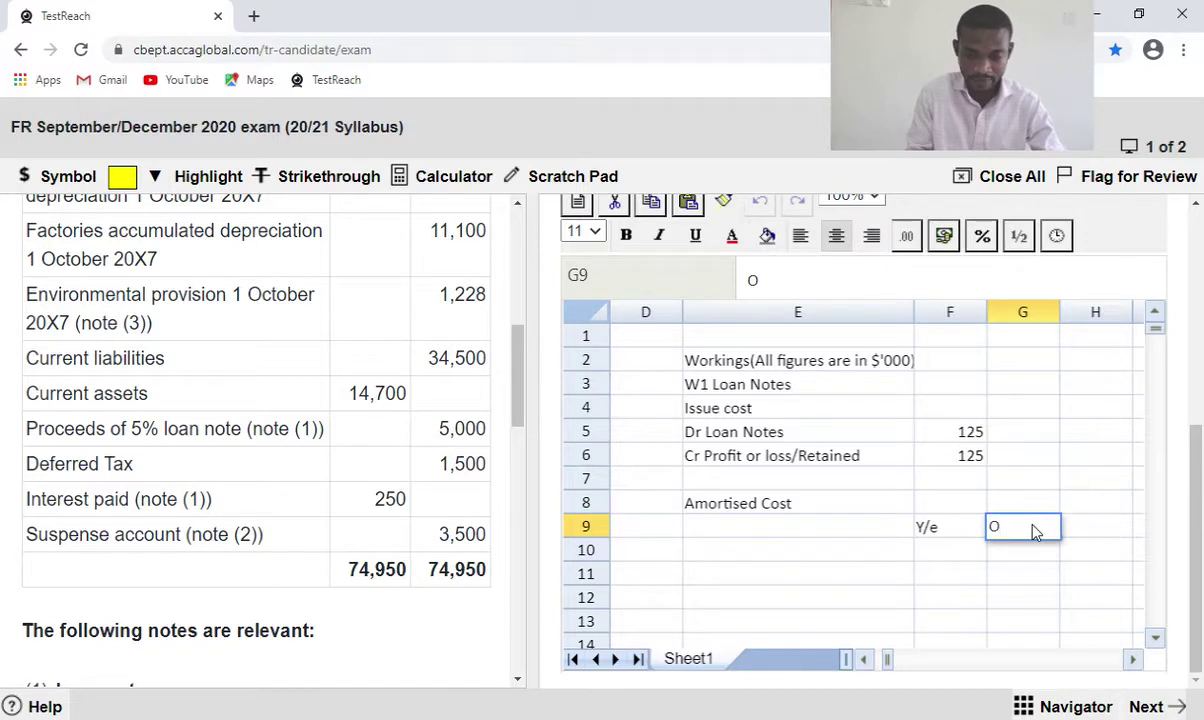
type("pening")
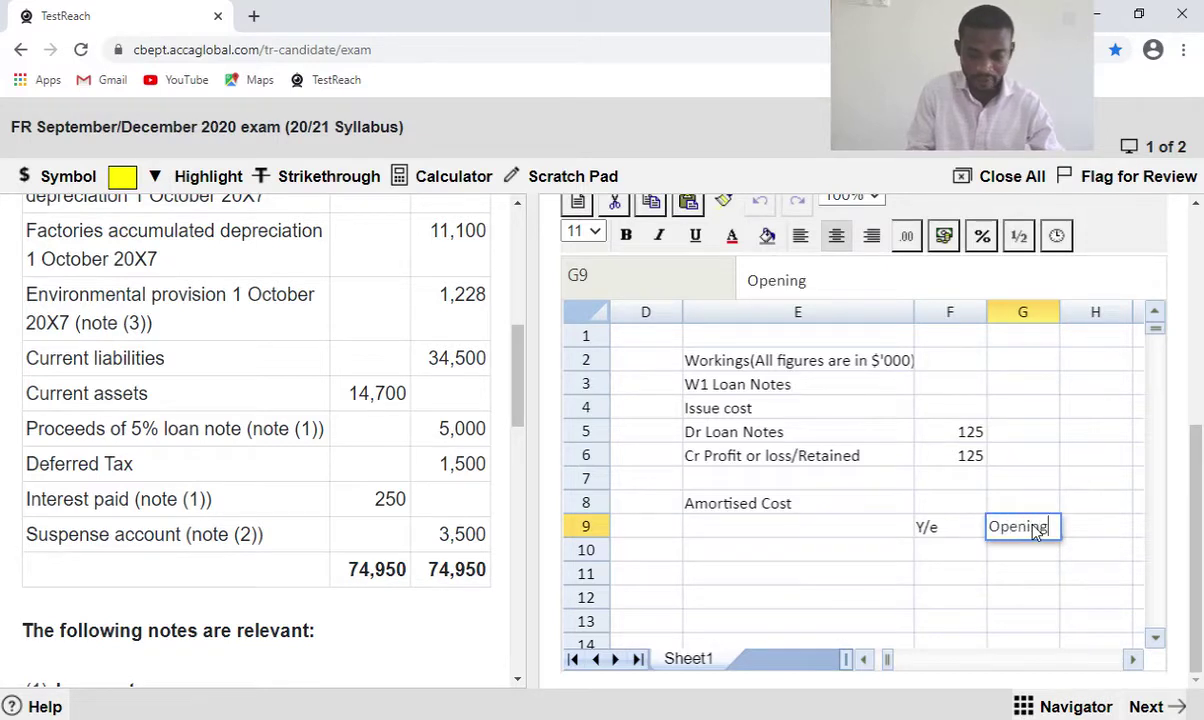
type(" ba")
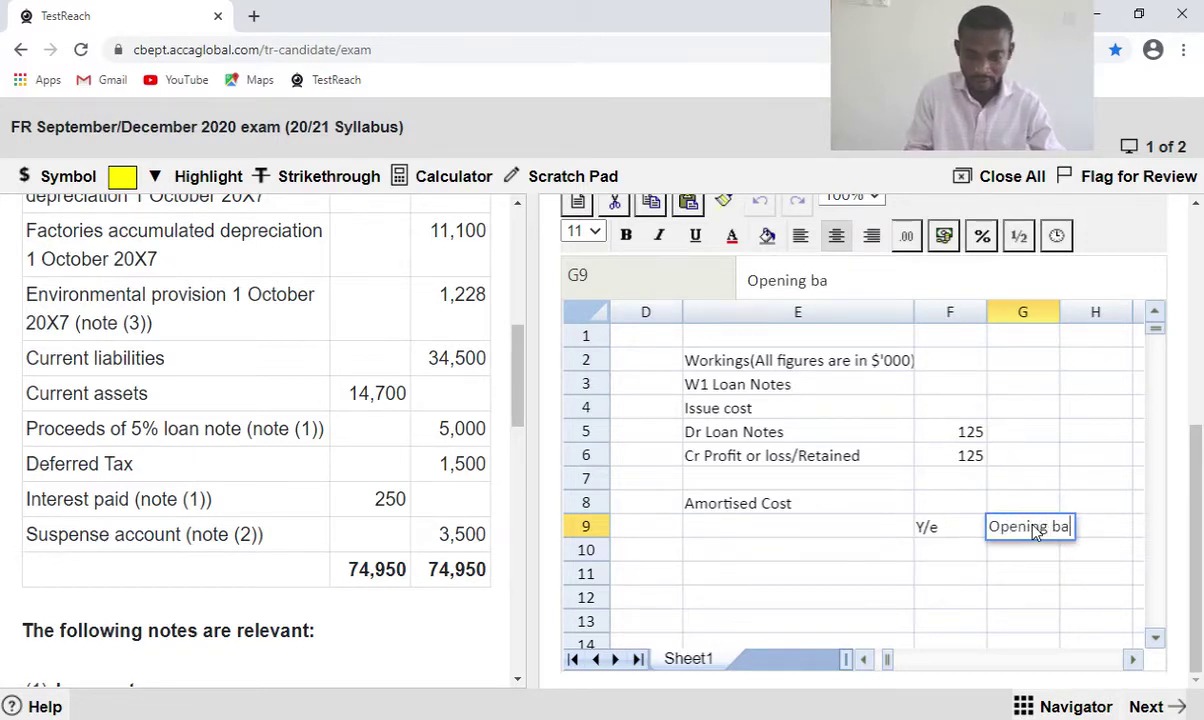
type("l.")
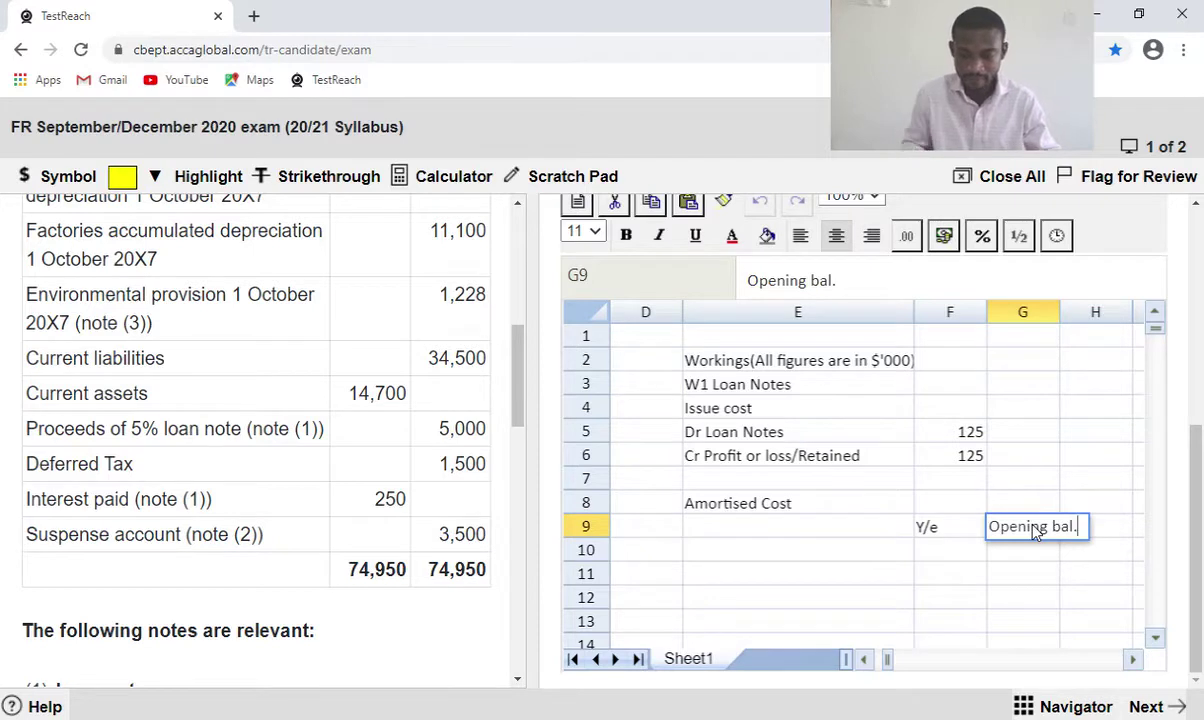
left_click(1117, 537)
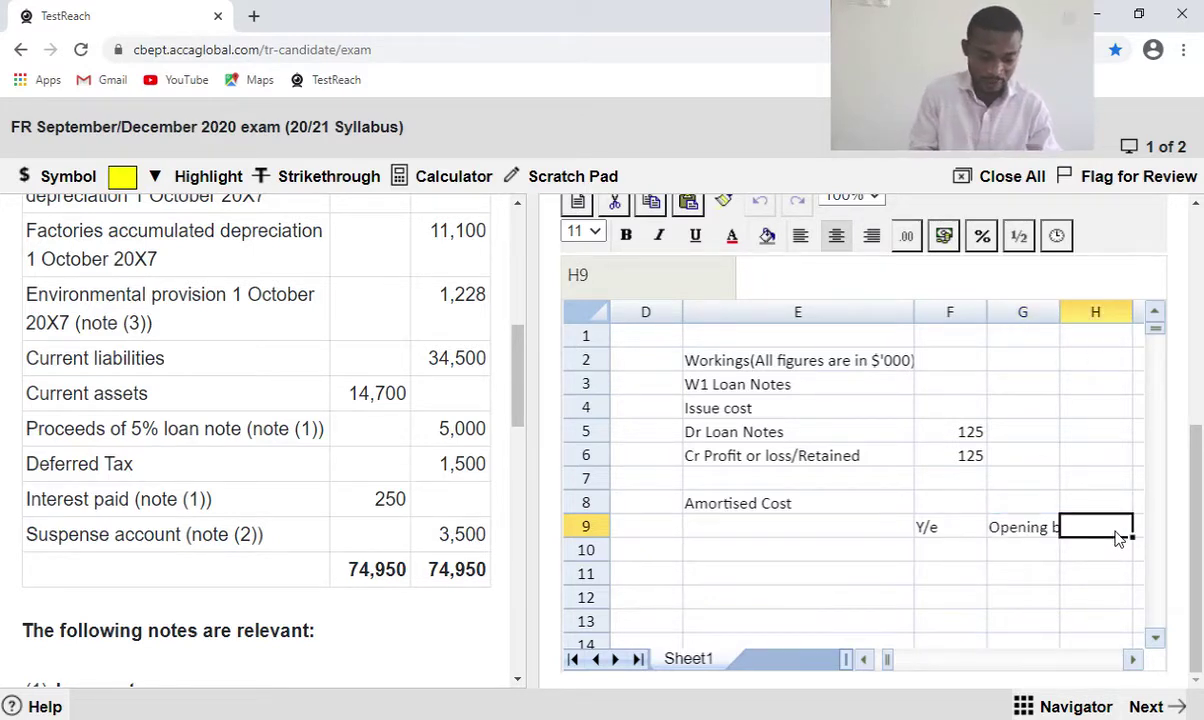
type("Financ")
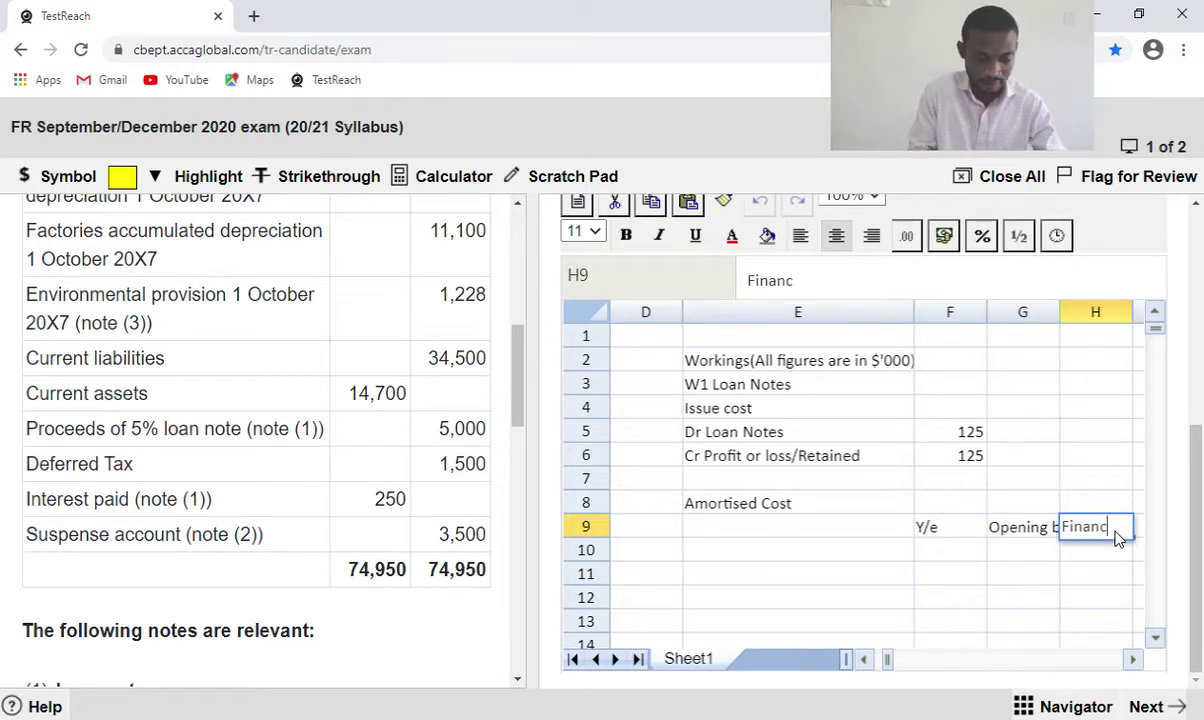
type("e Cost")
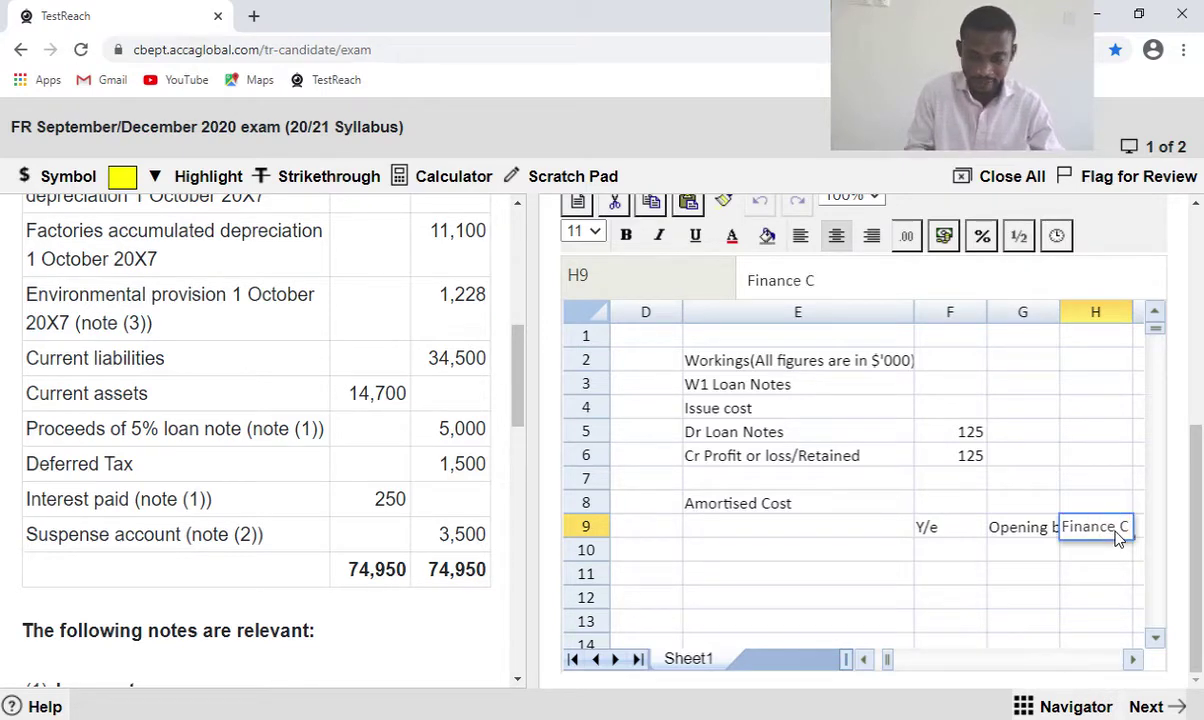
left_click(1131, 664)
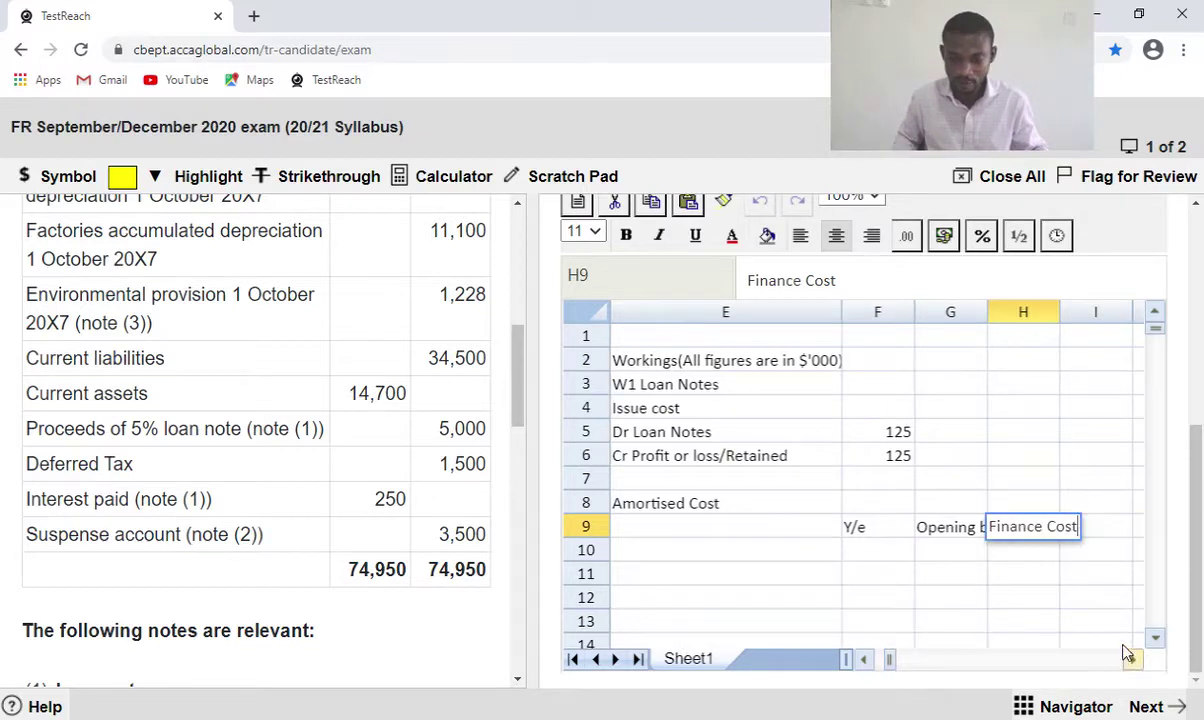
left_click(1096, 534)
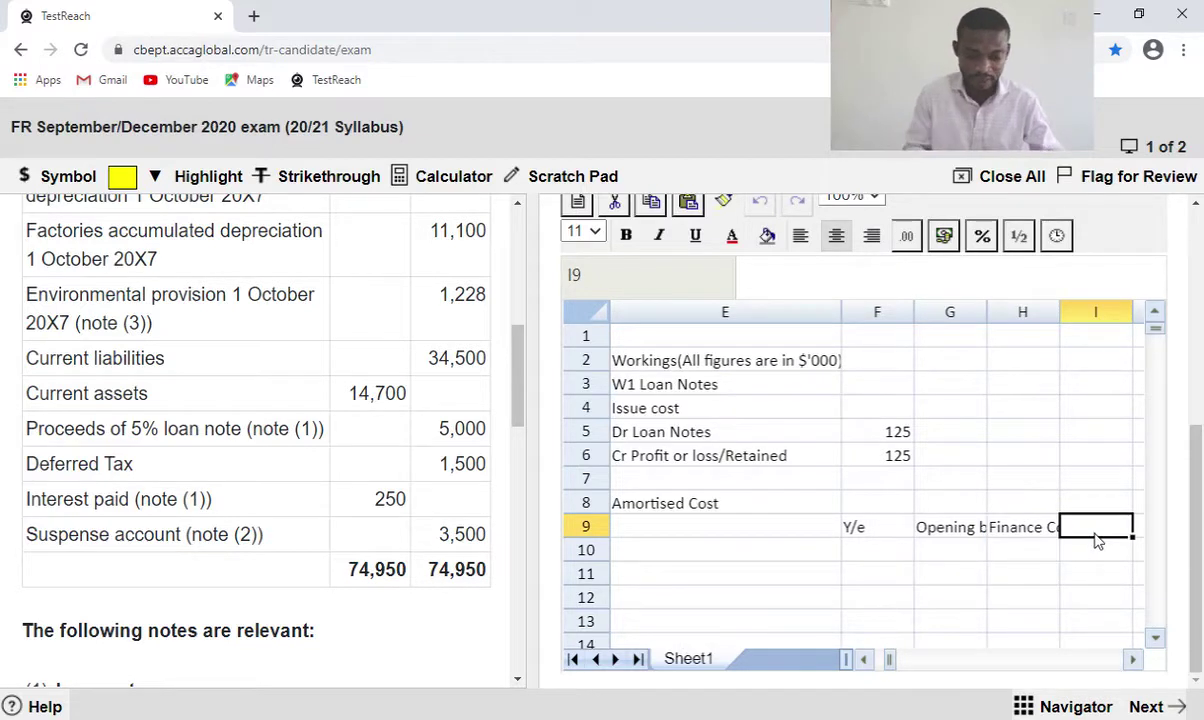
type("Interest")
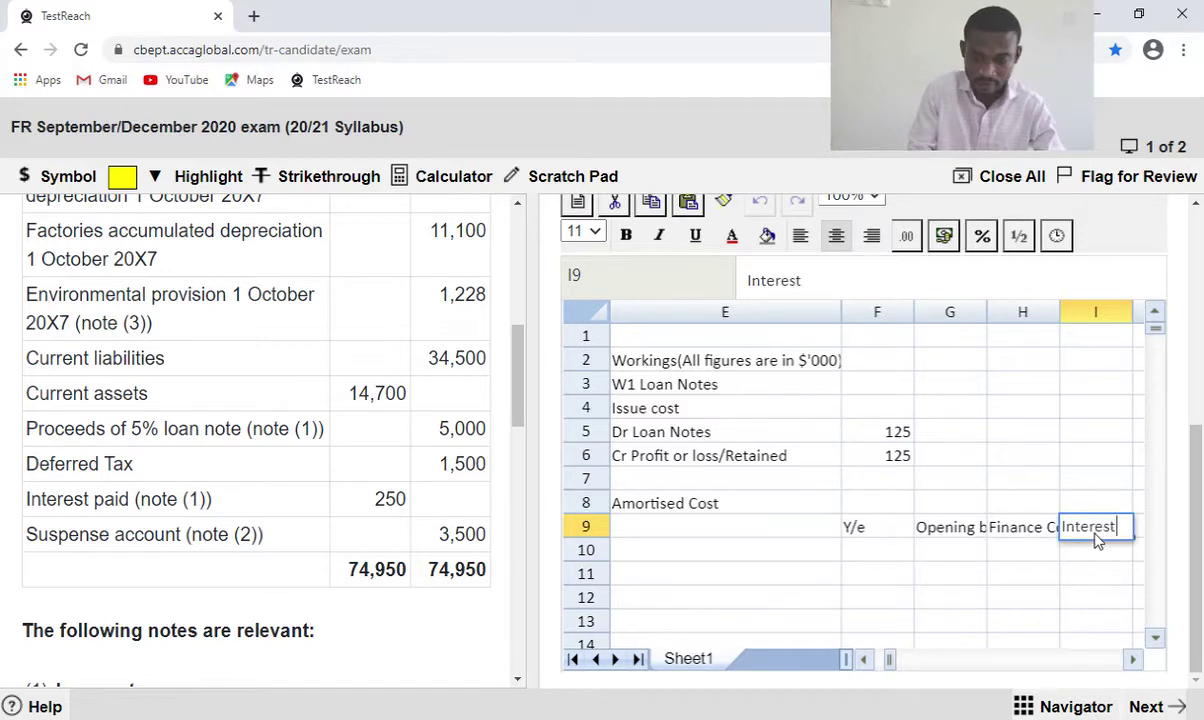
type(" Paid")
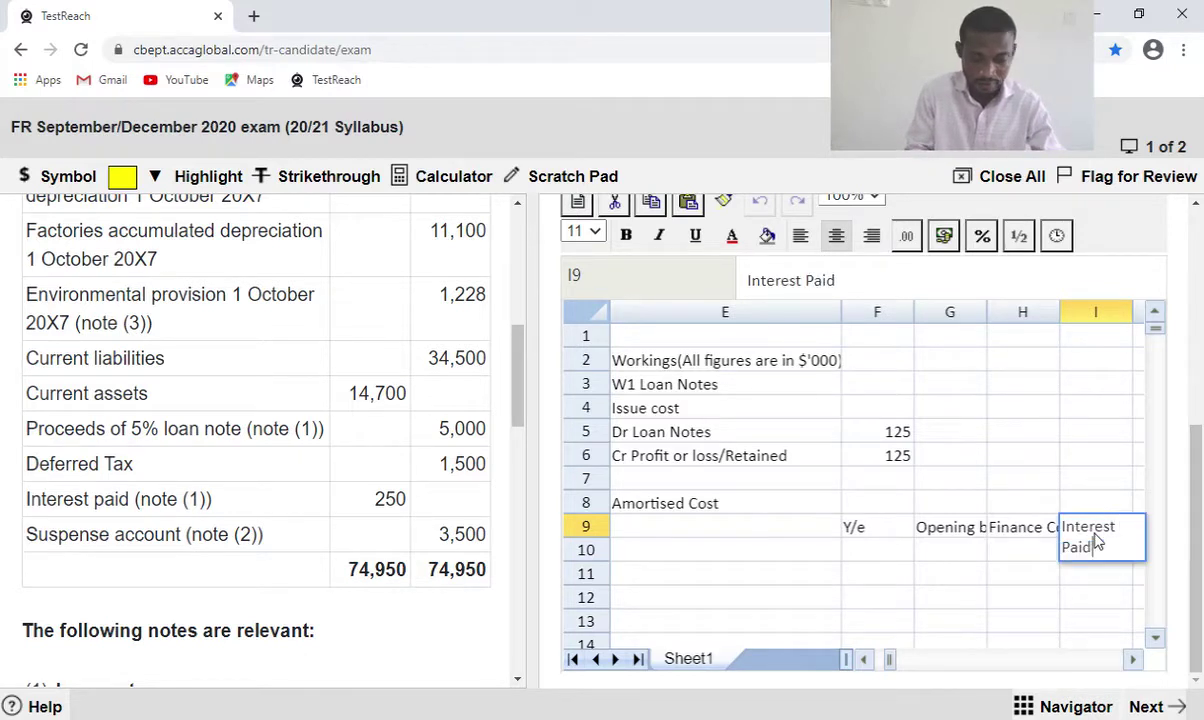
left_click(1133, 659)
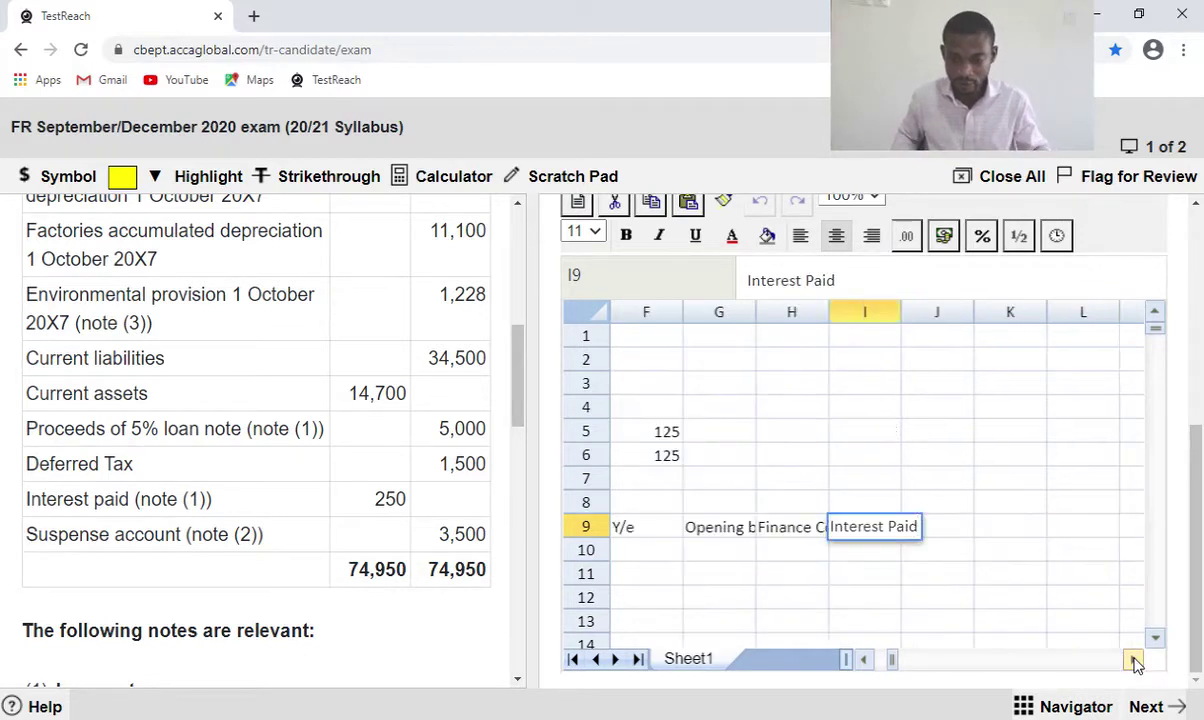
left_click(968, 533)
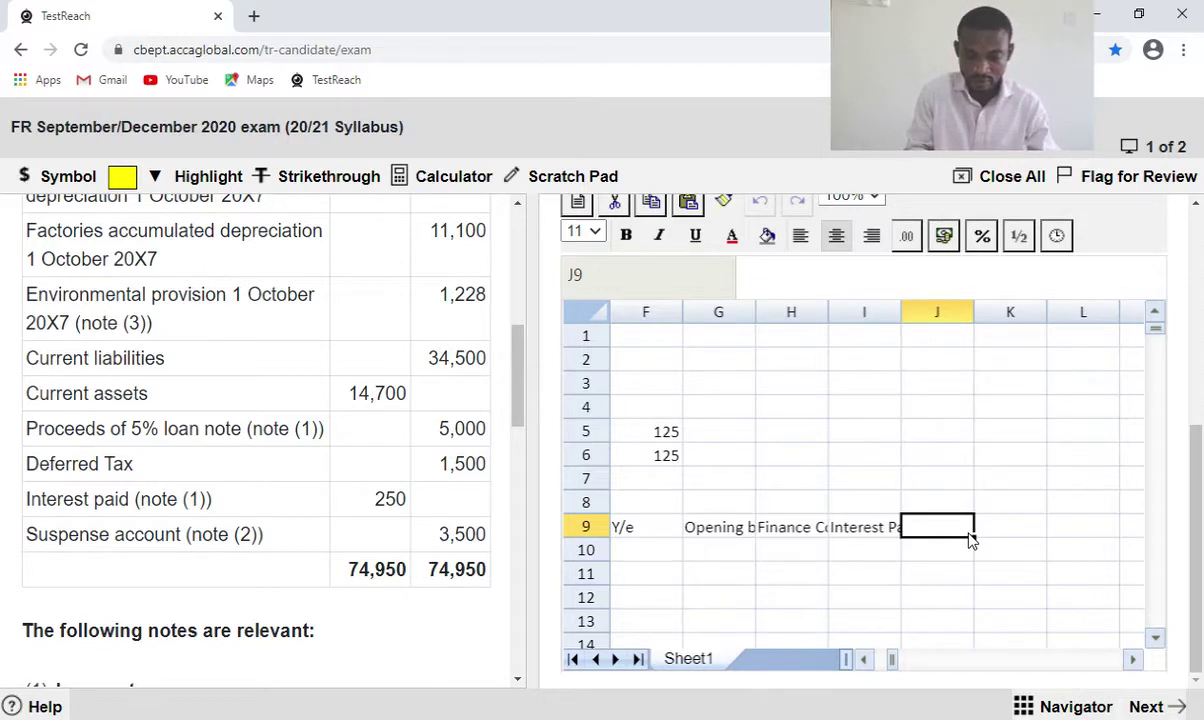
type("Closing ")
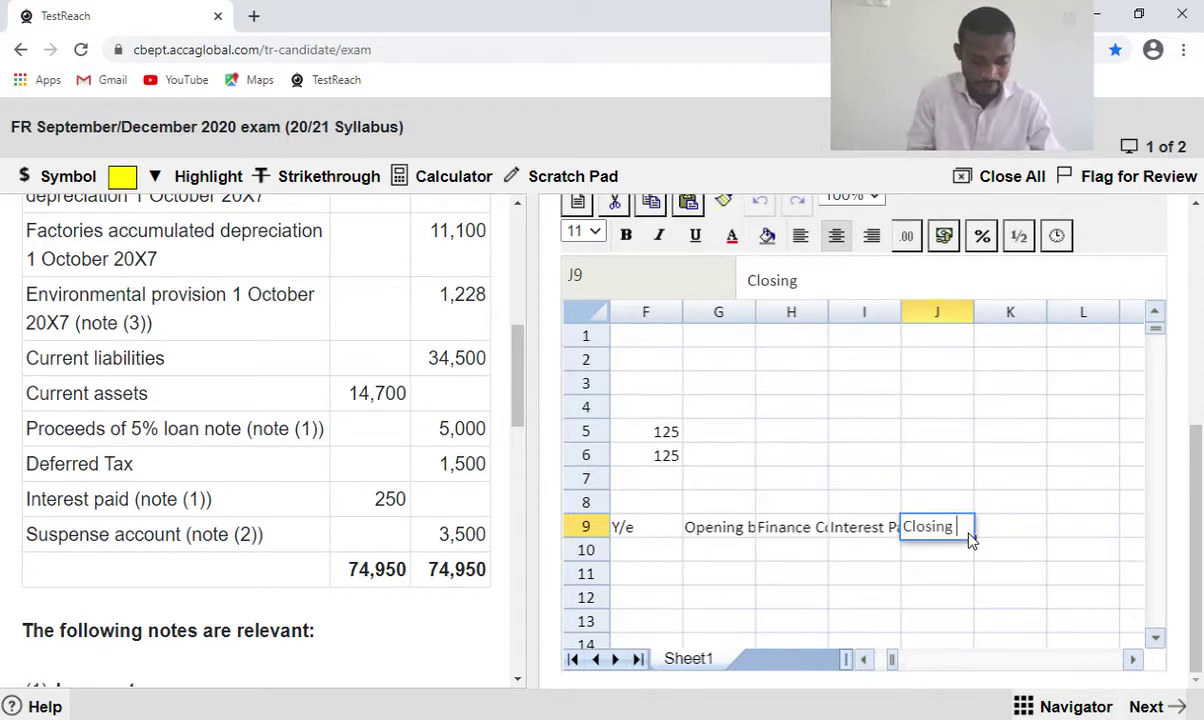
type("bal.")
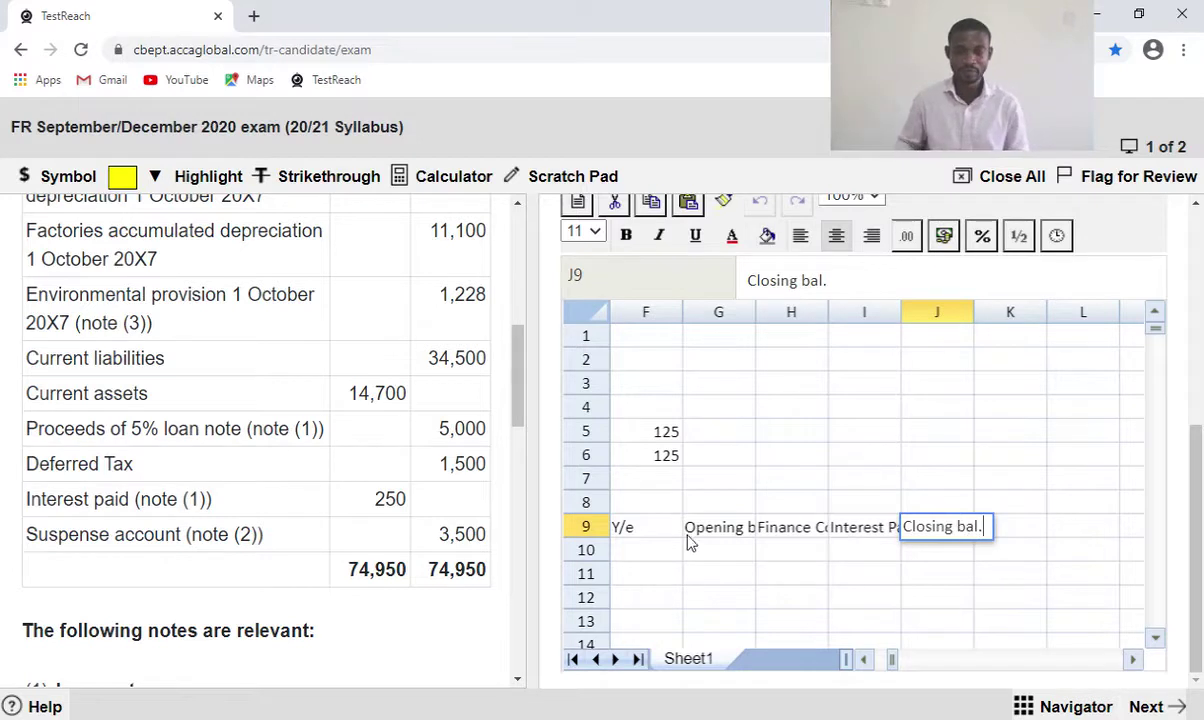
left_click(640, 558)
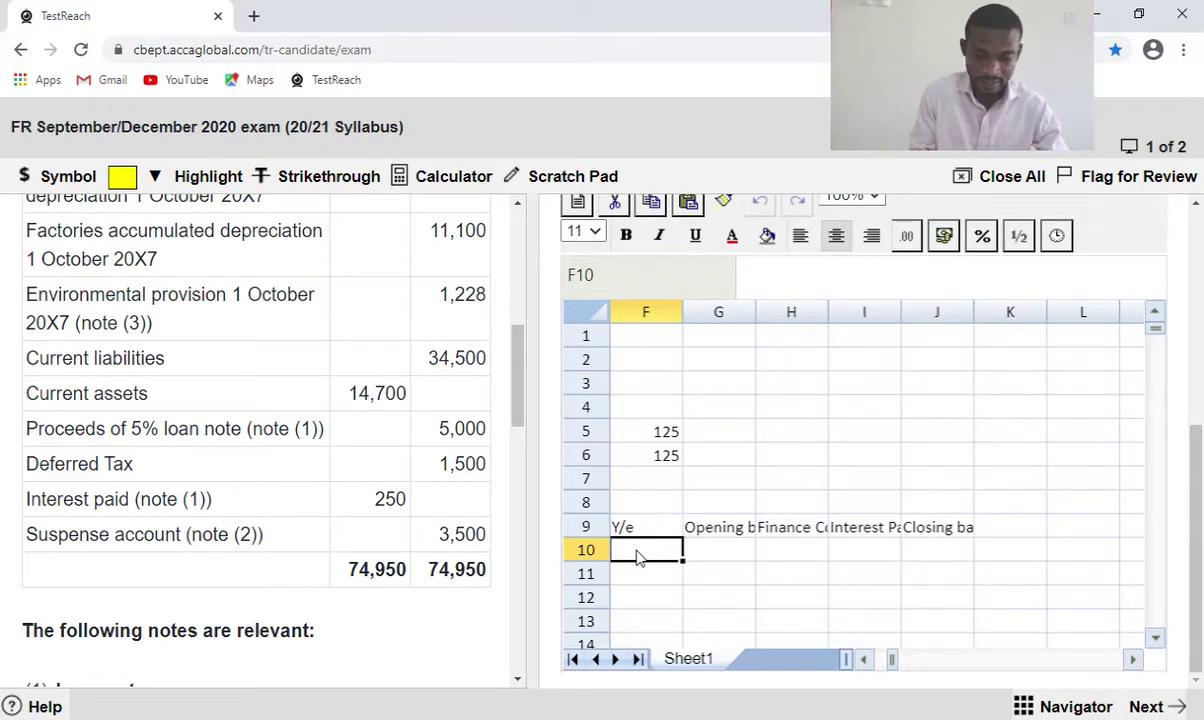
Enter year-end '30 sept. 20X8' in F10 and opening balance =5000-F5 (4875) in G10.
type("30 sept")
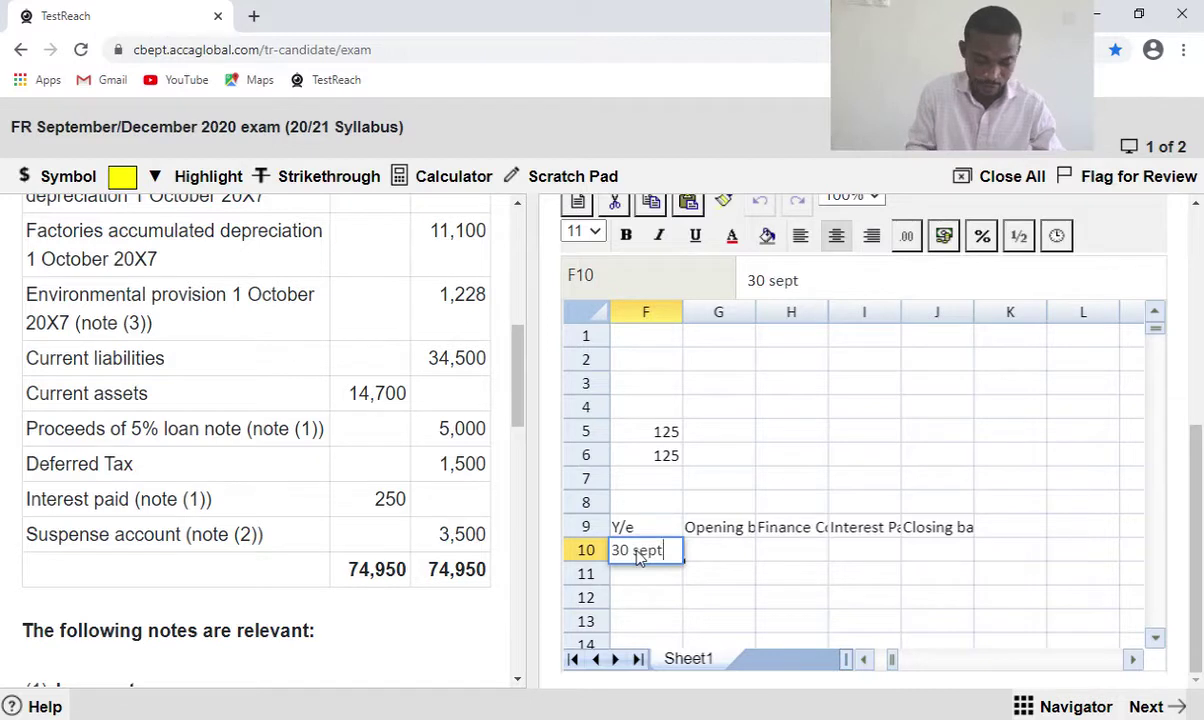
type(". ")
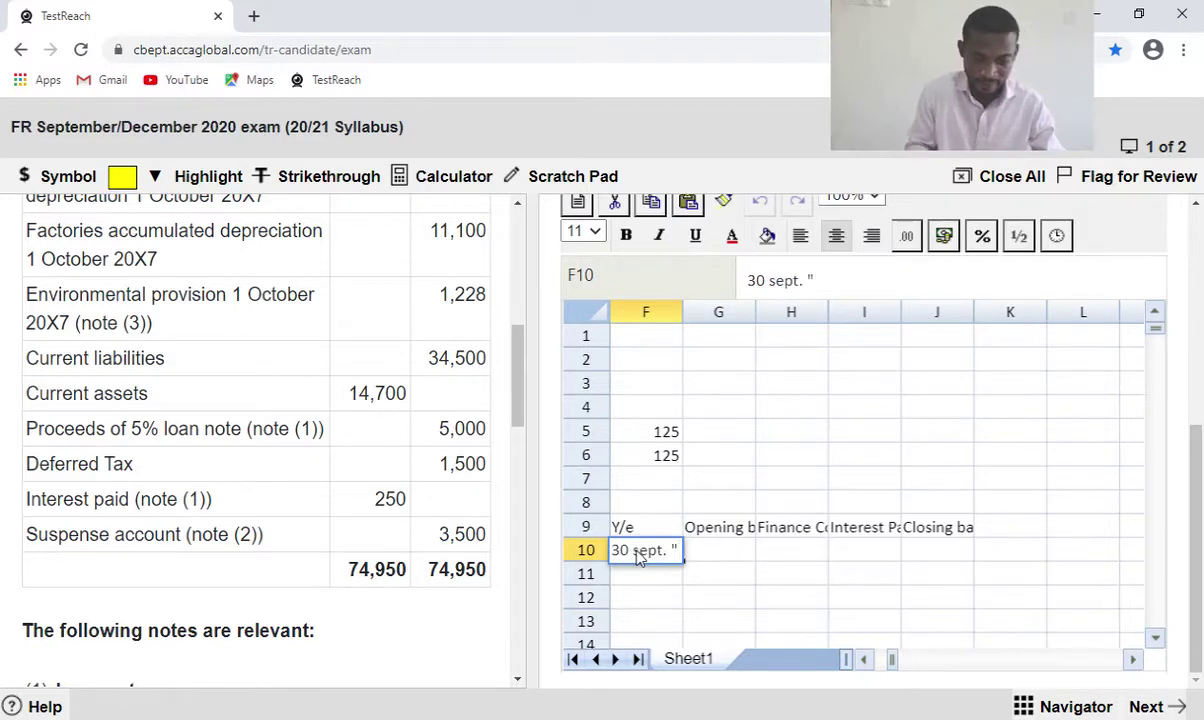
type("2")
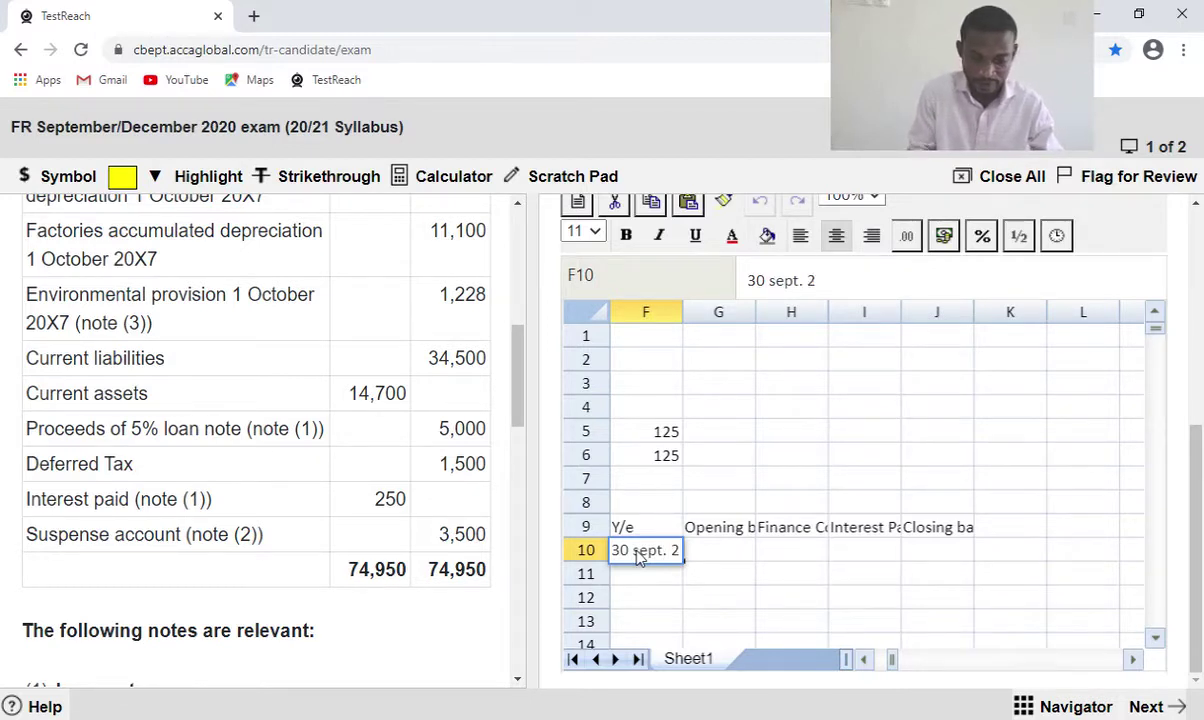
type("0X8")
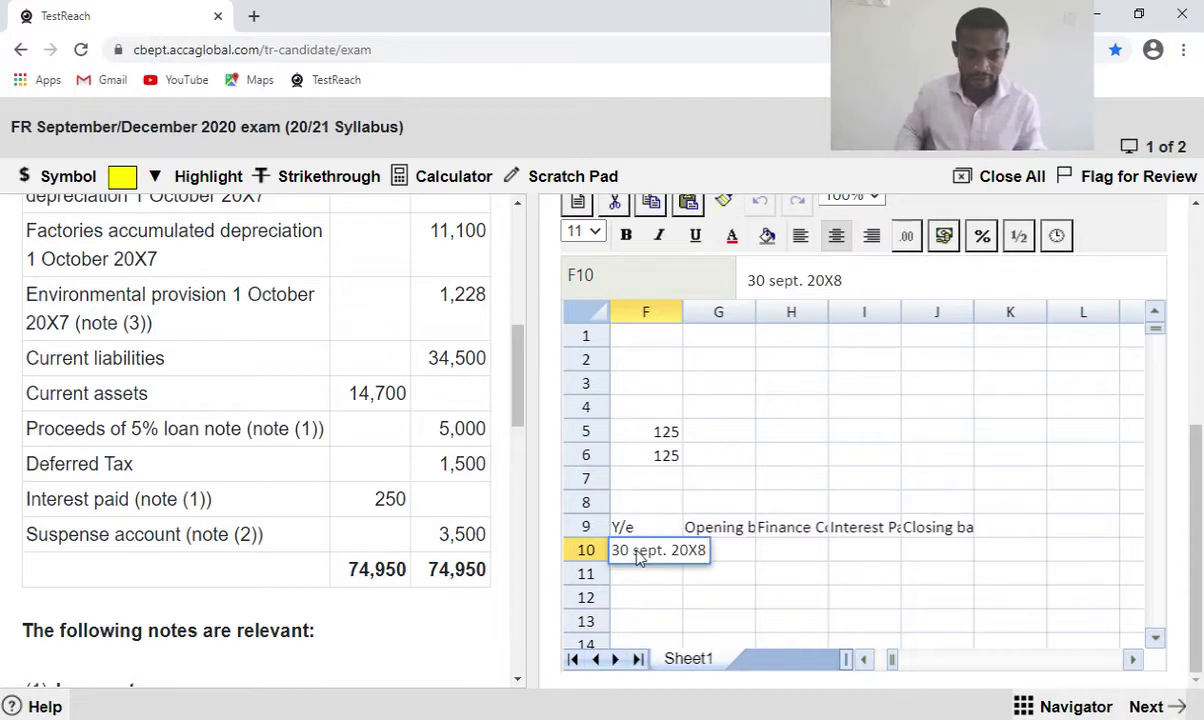
left_click(741, 562)
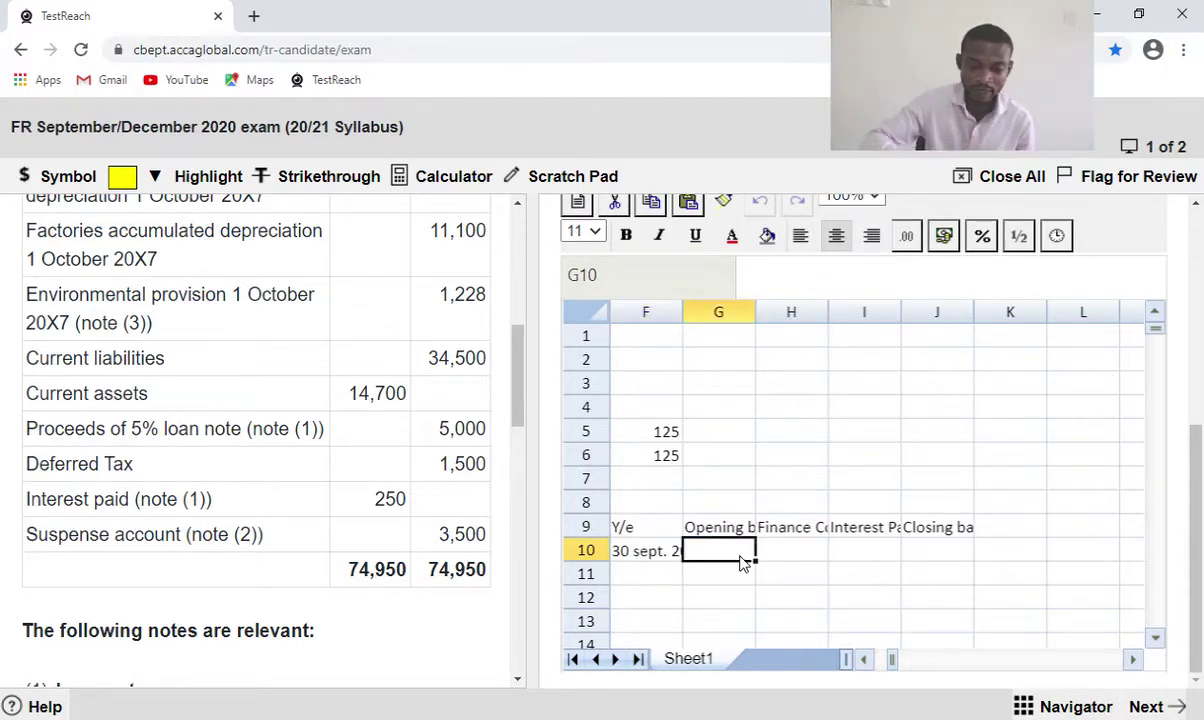
type("=")
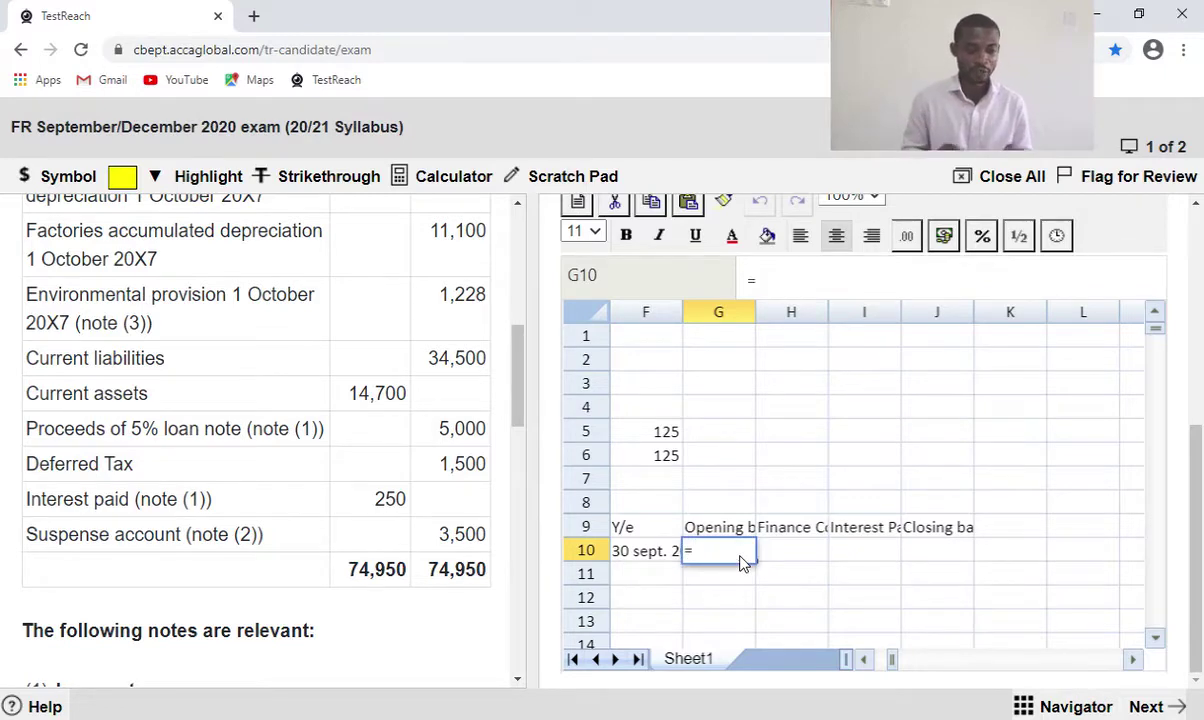
type("5000")
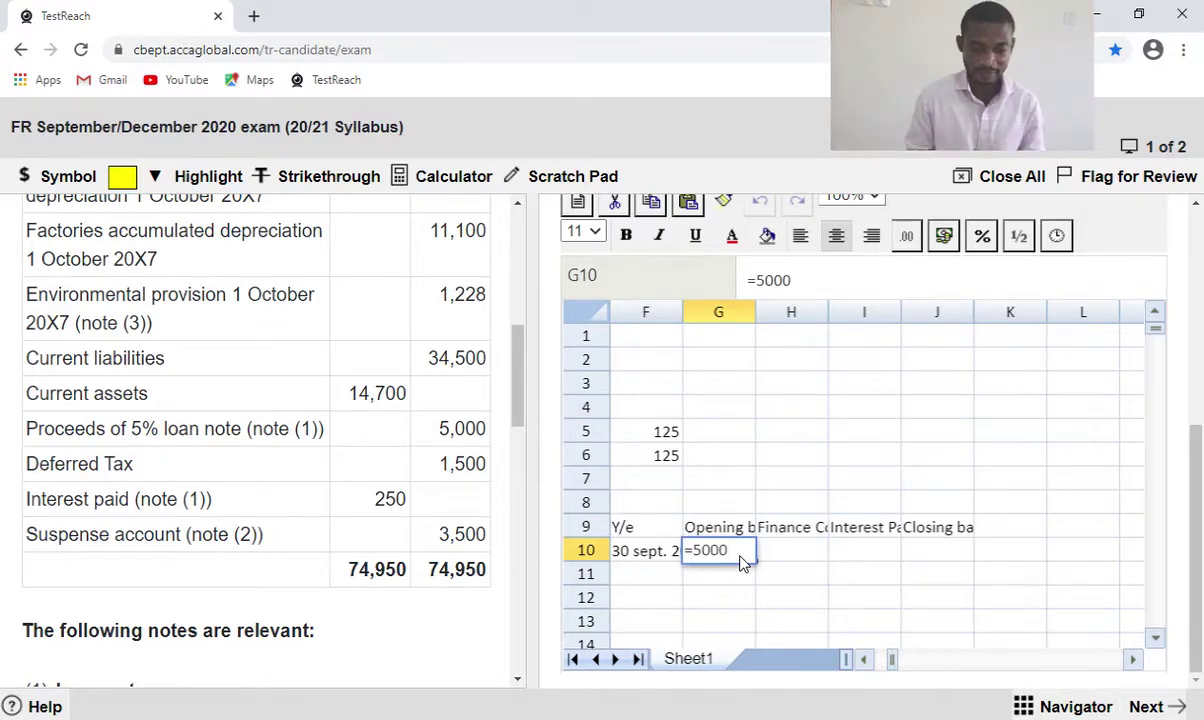
type("-")
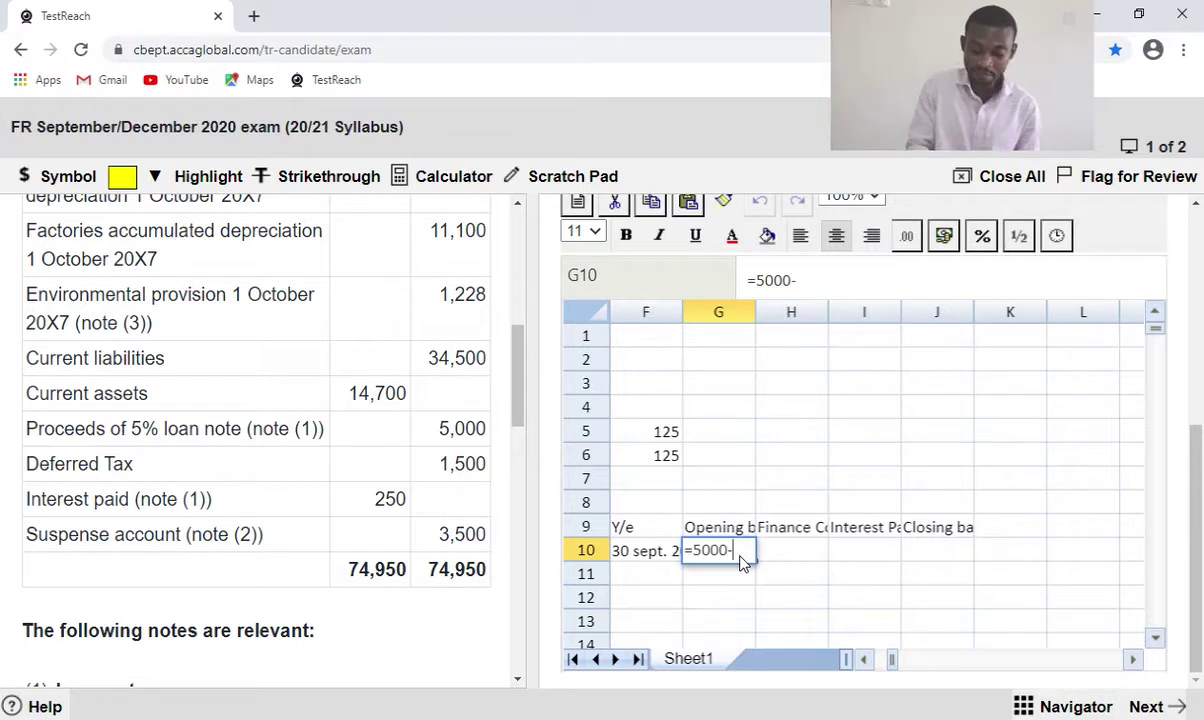
left_click(672, 436)
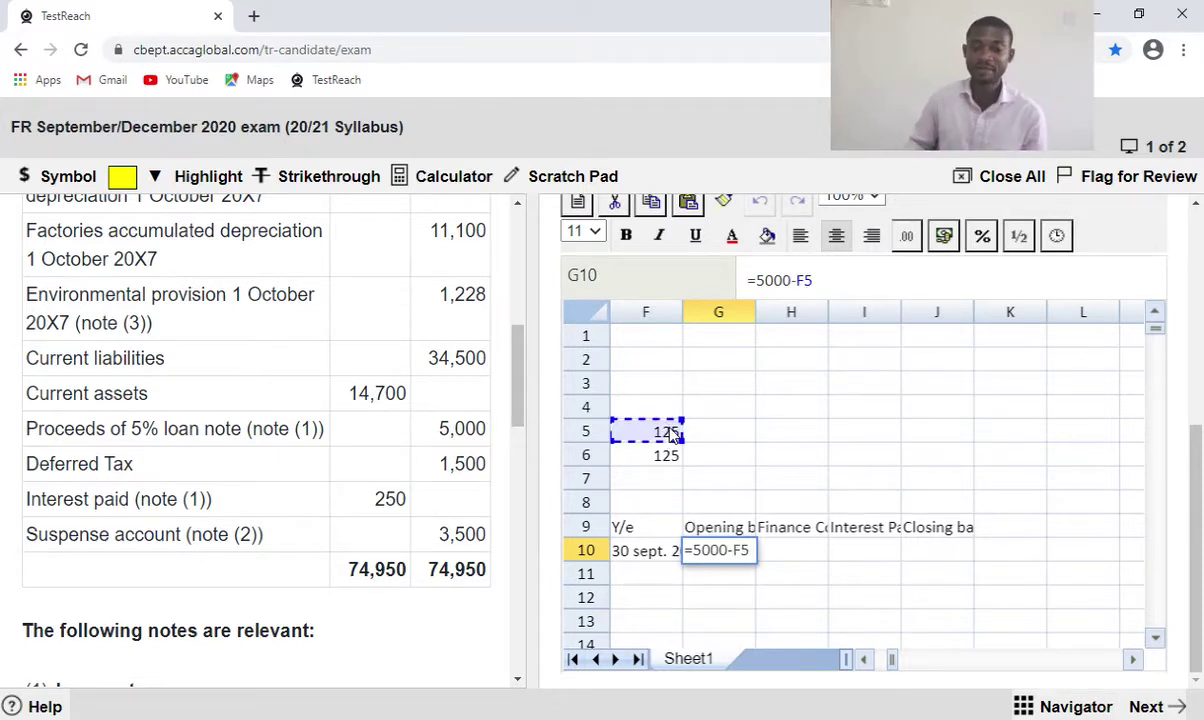
key("Return")
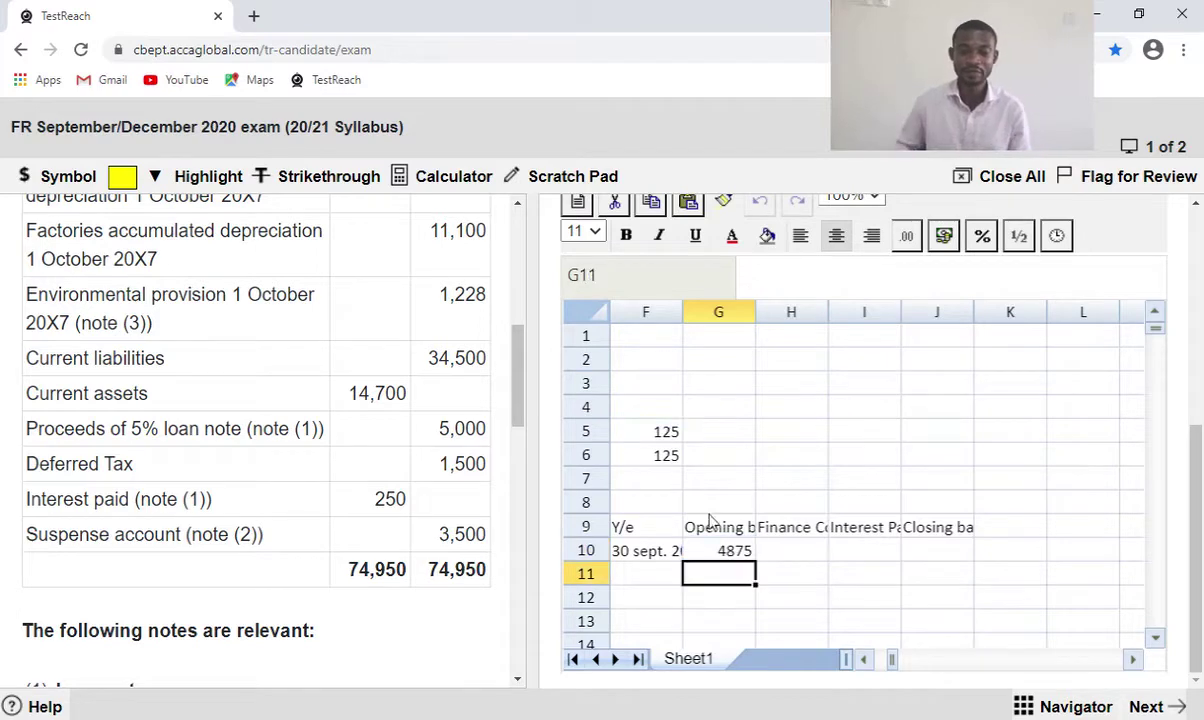
left_click(864, 660)
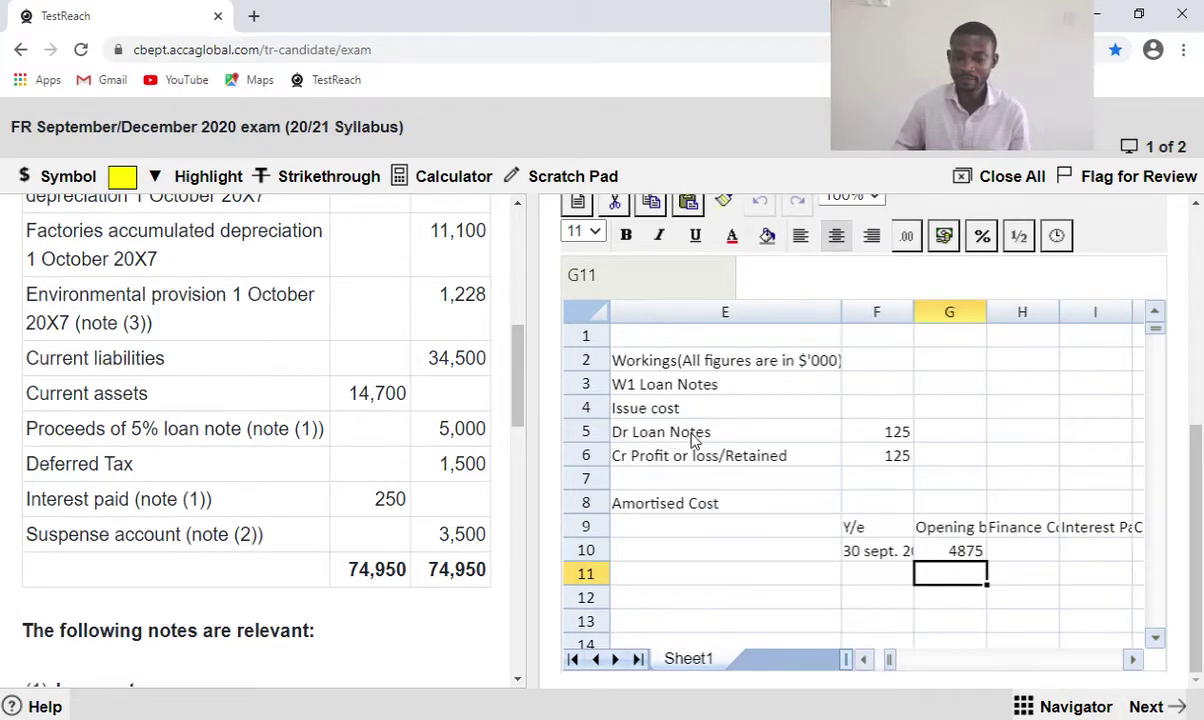
left_click(955, 556)
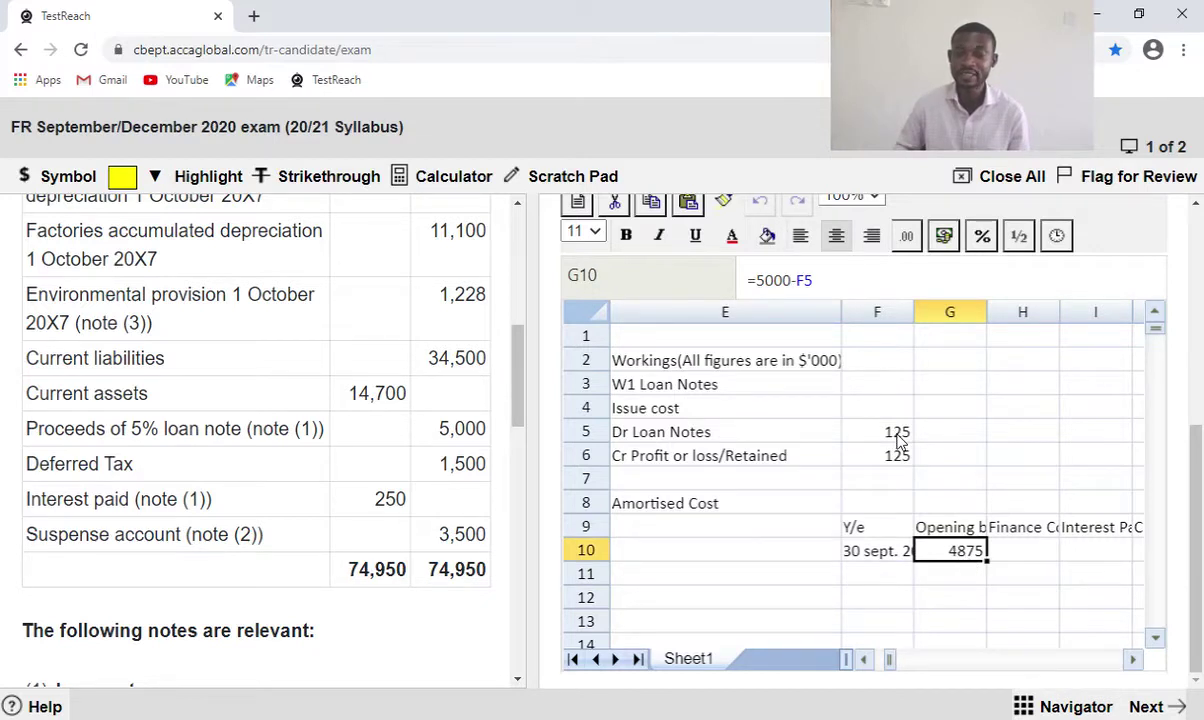
Enter finance cost =G10*0.08 (390) in H10 and interest paid =250 in I10.
left_click(1035, 556)
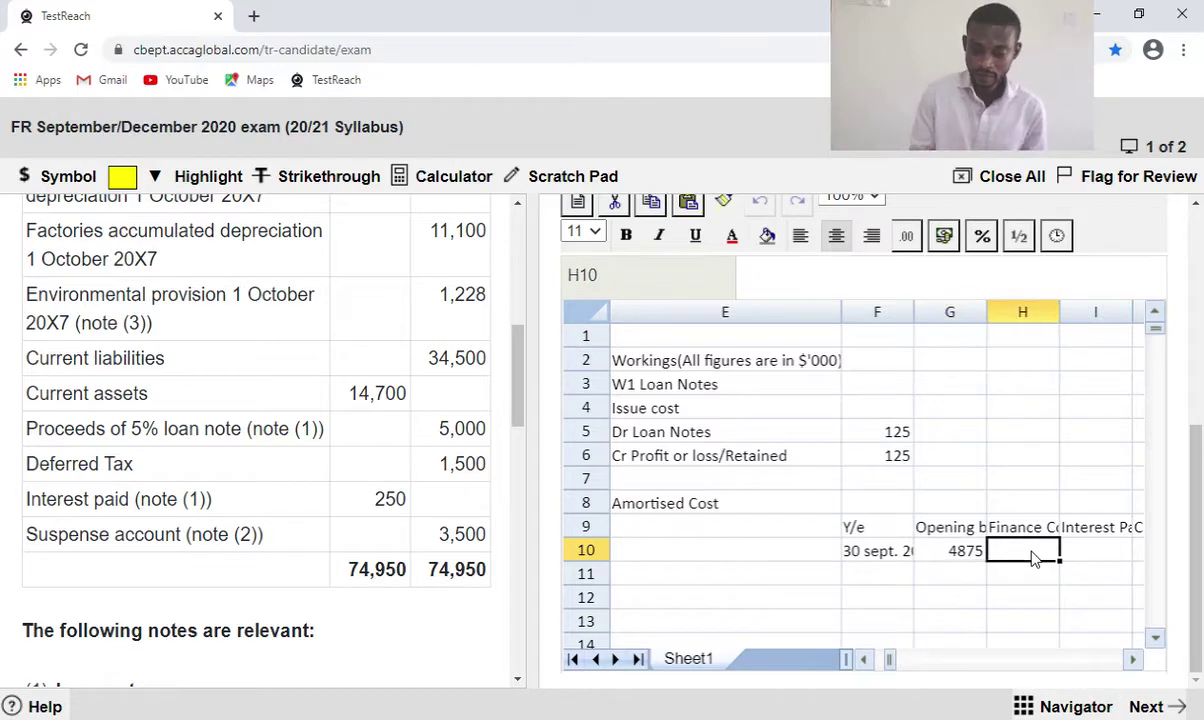
type("=")
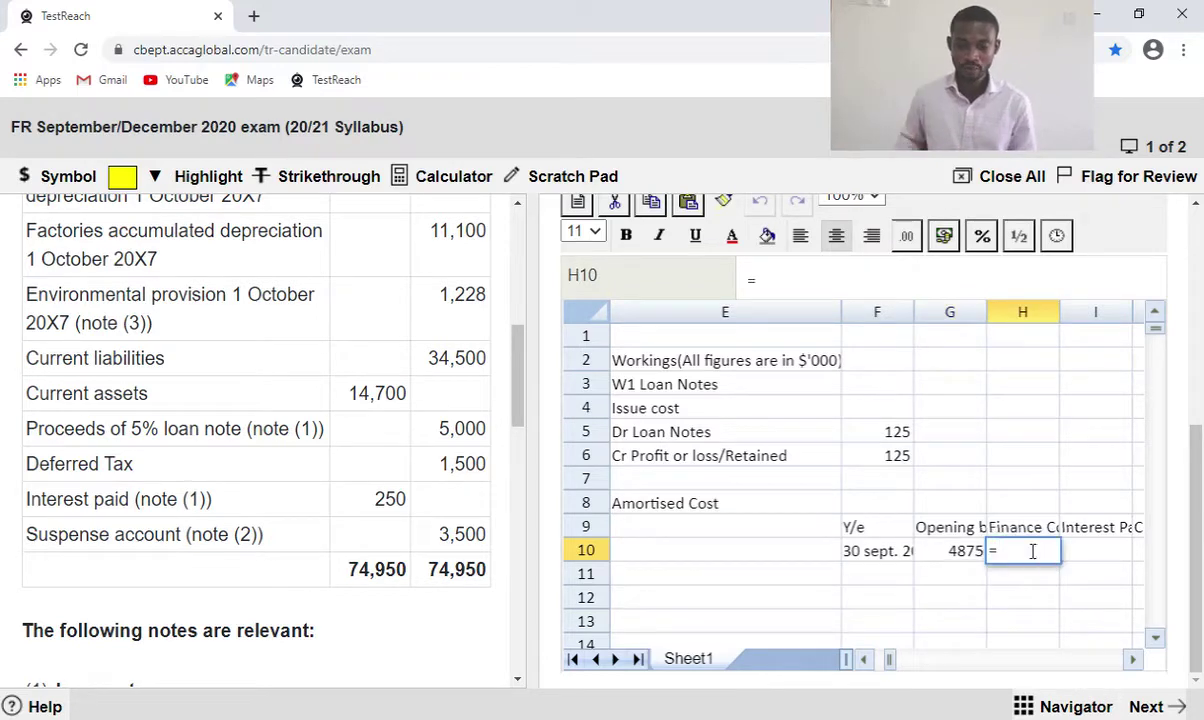
left_click(955, 556)
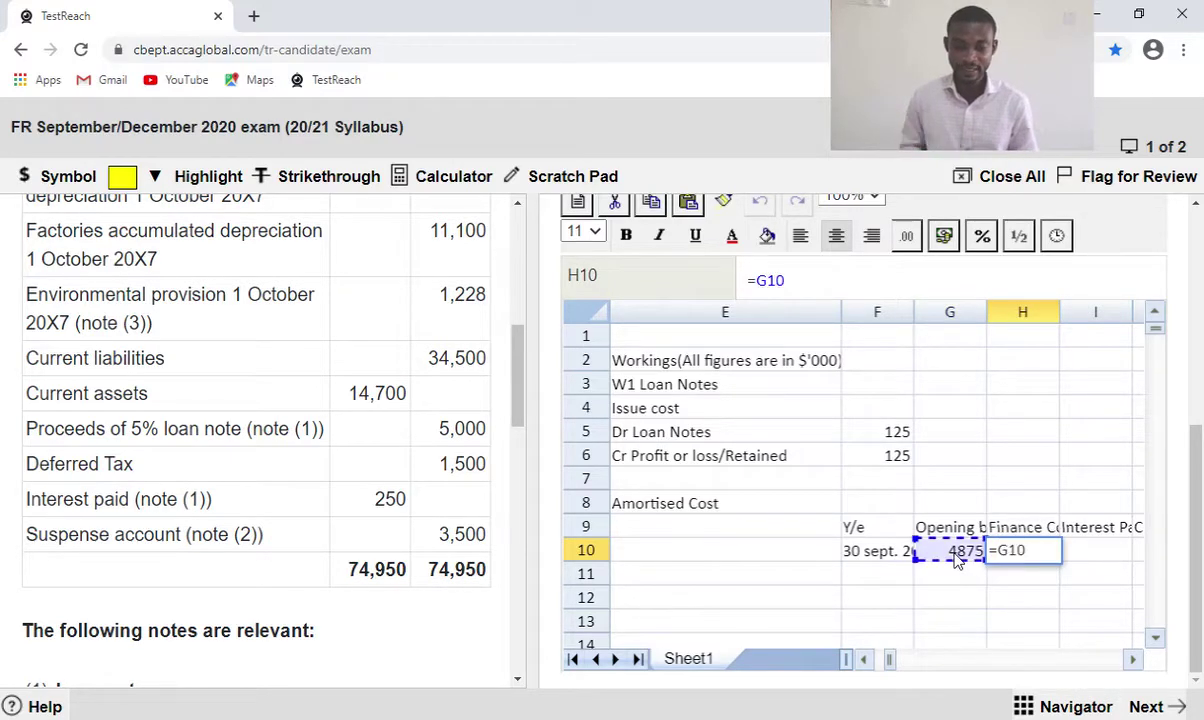
type("*")
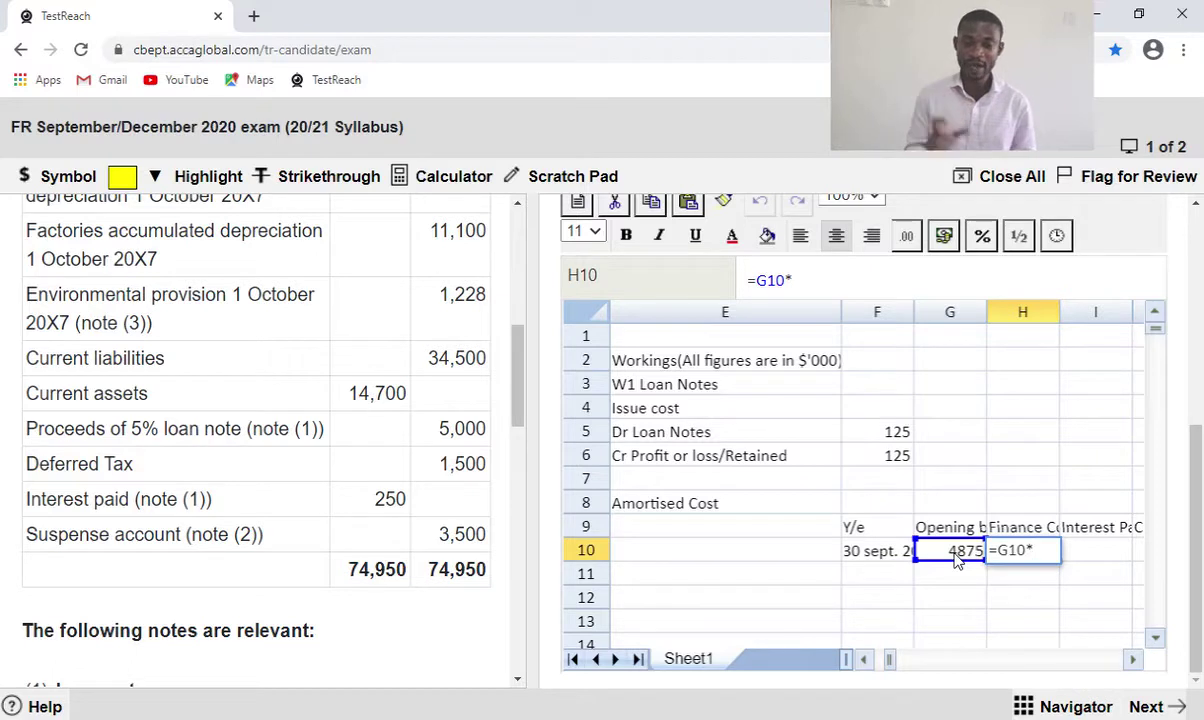
type("0.08")
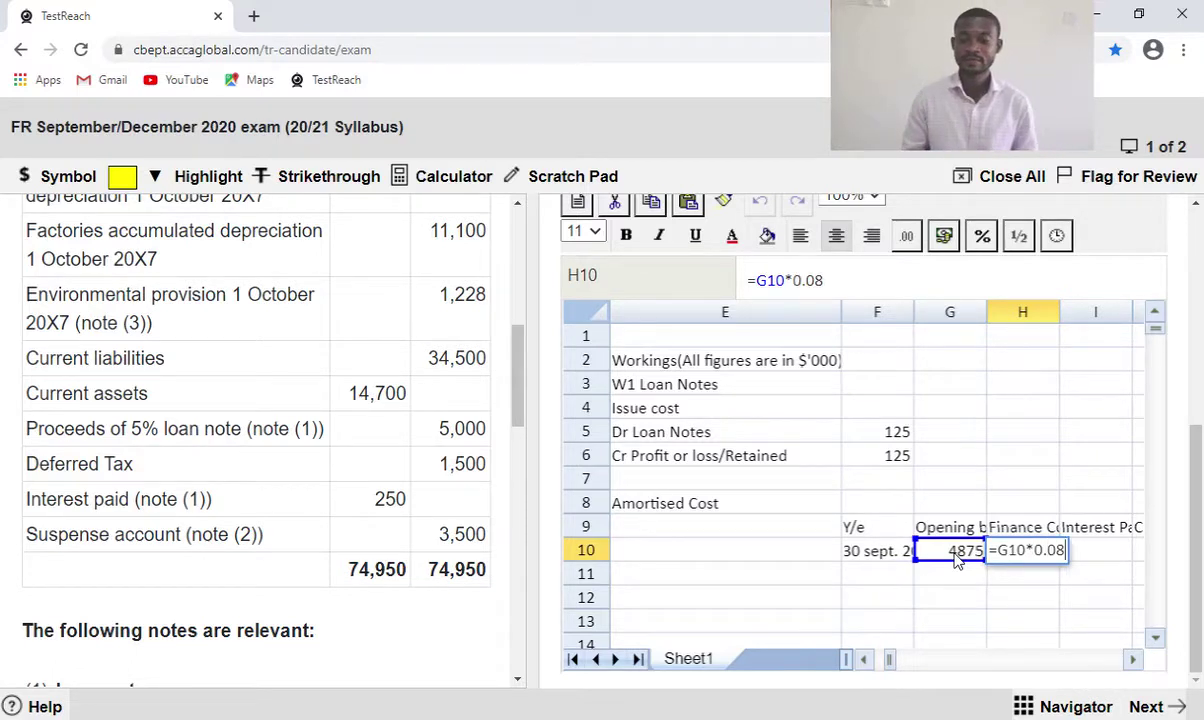
key("Return")
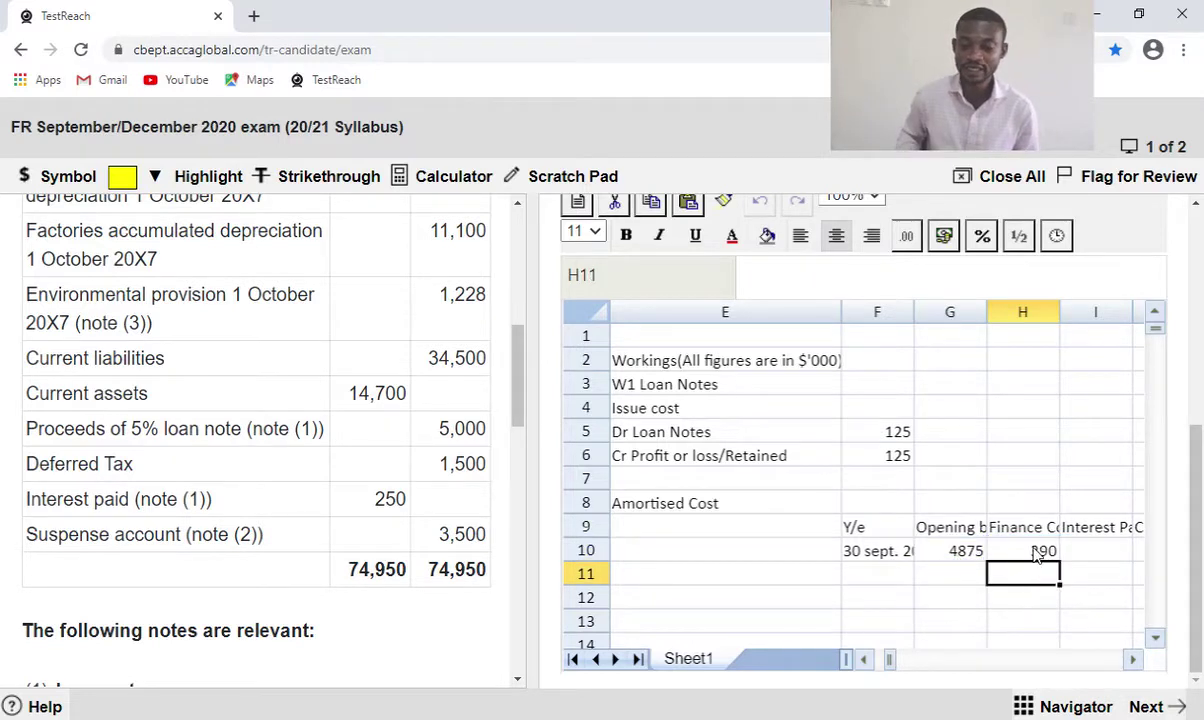
left_click(1087, 556)
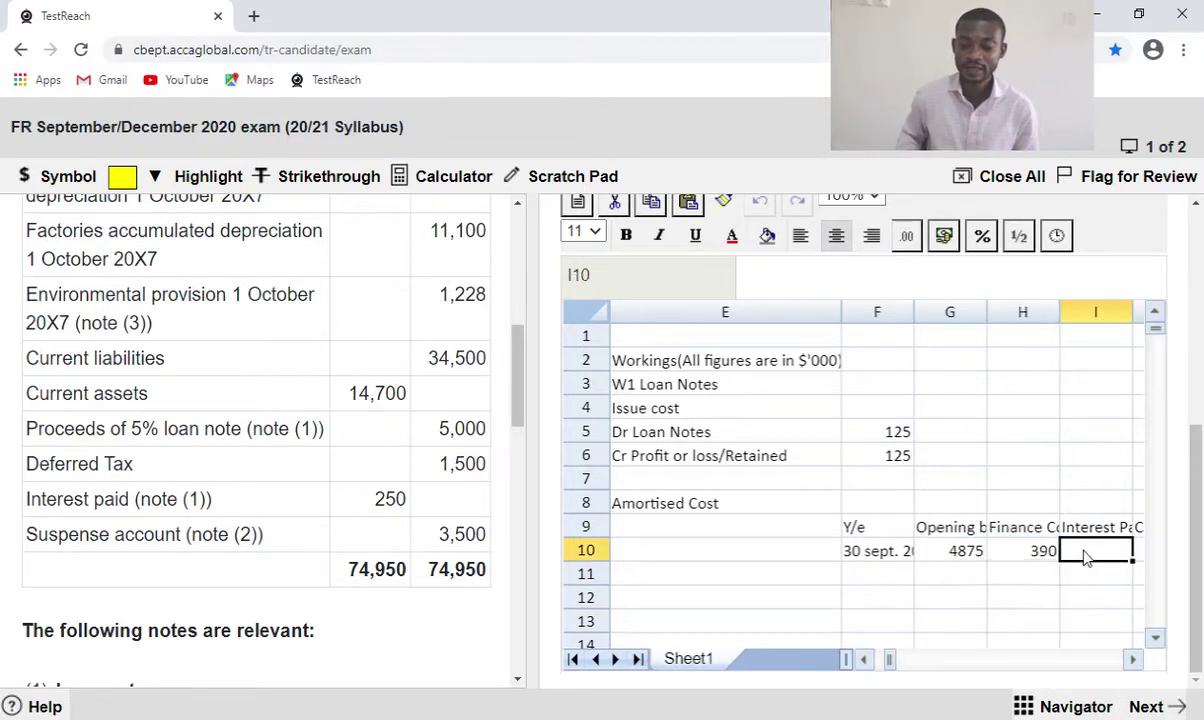
type("=250")
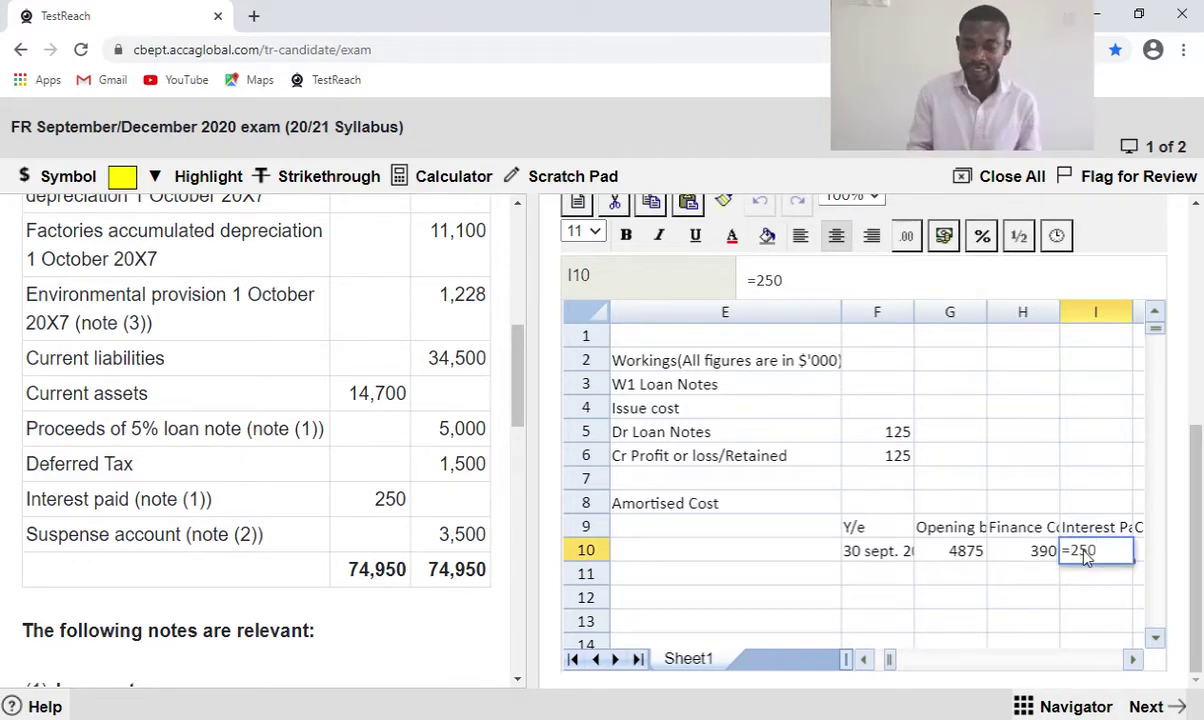
key("Return")
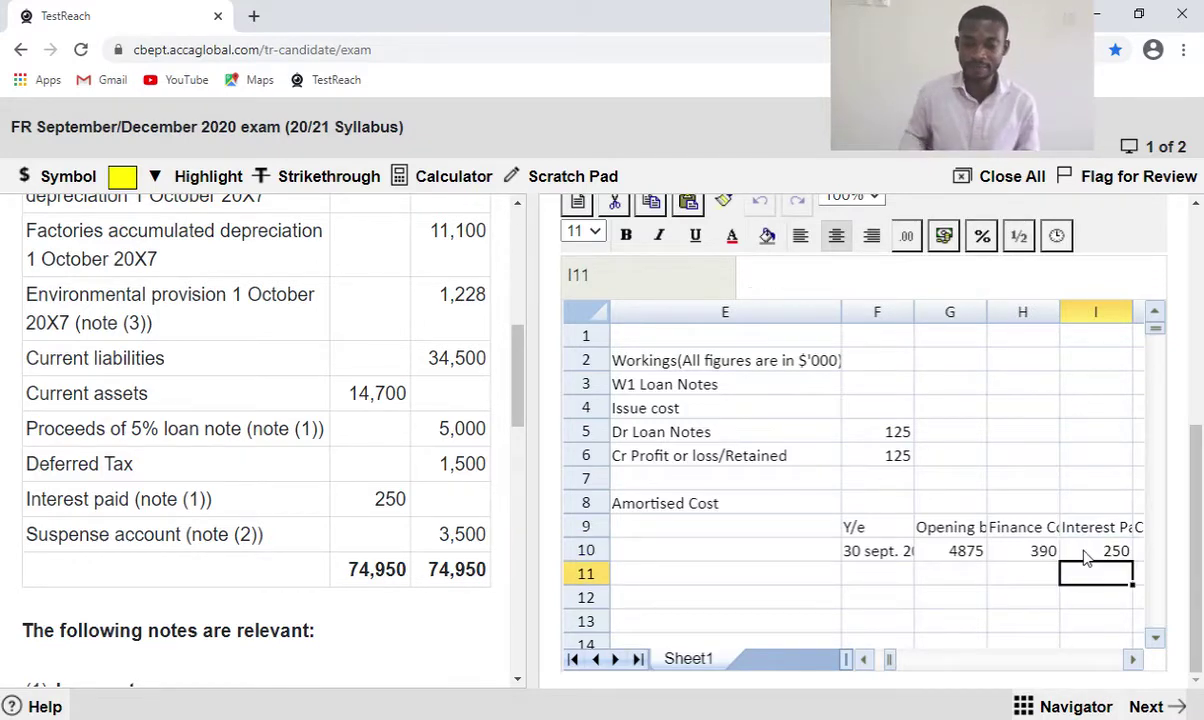
Enter the closing balance =G10+H10-I10 (5015) in J10.
left_click(1133, 661)
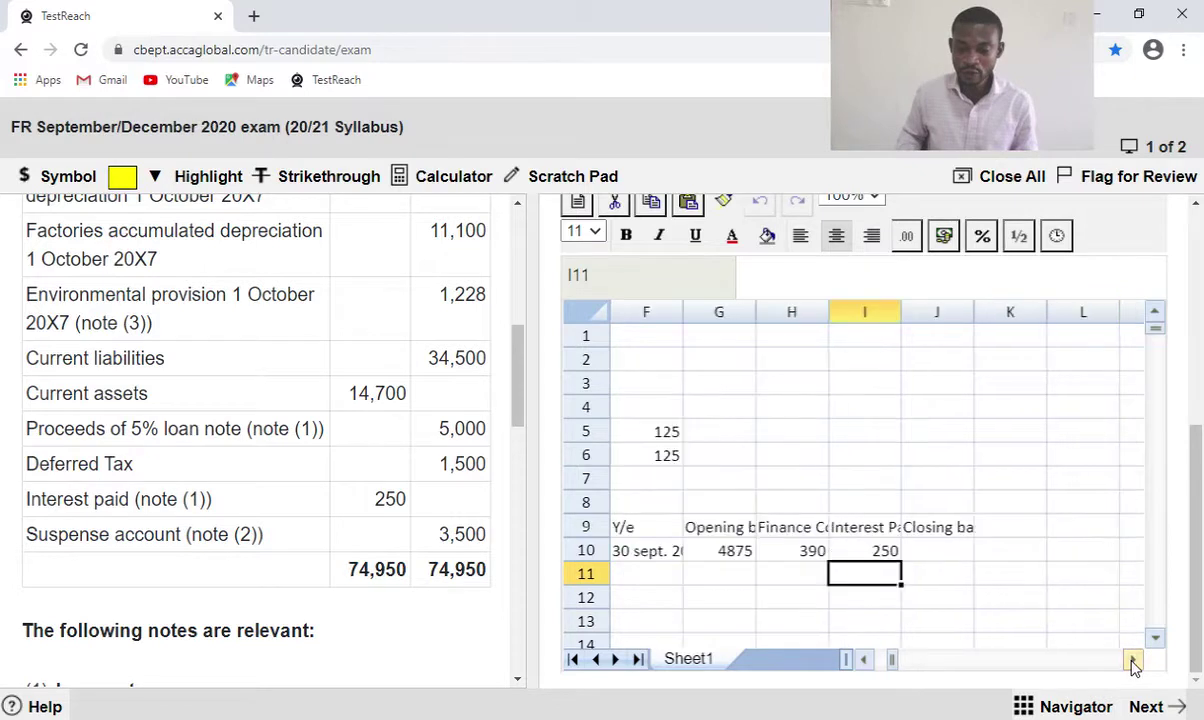
left_click(951, 560)
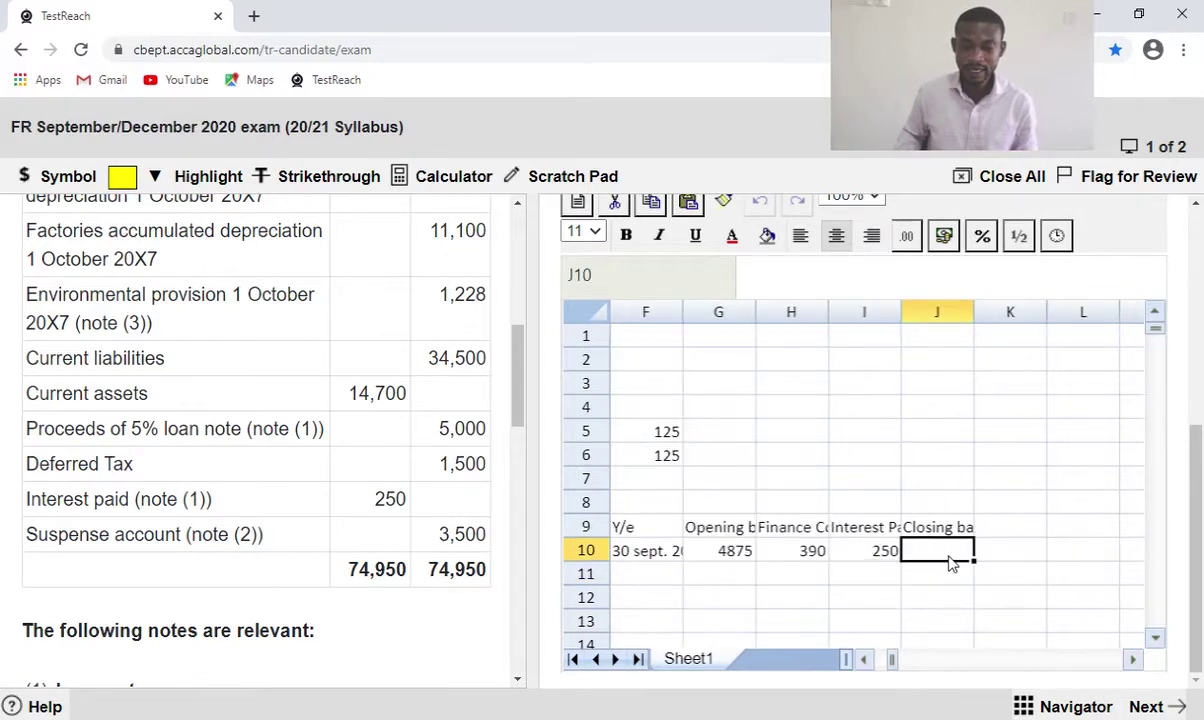
type("=")
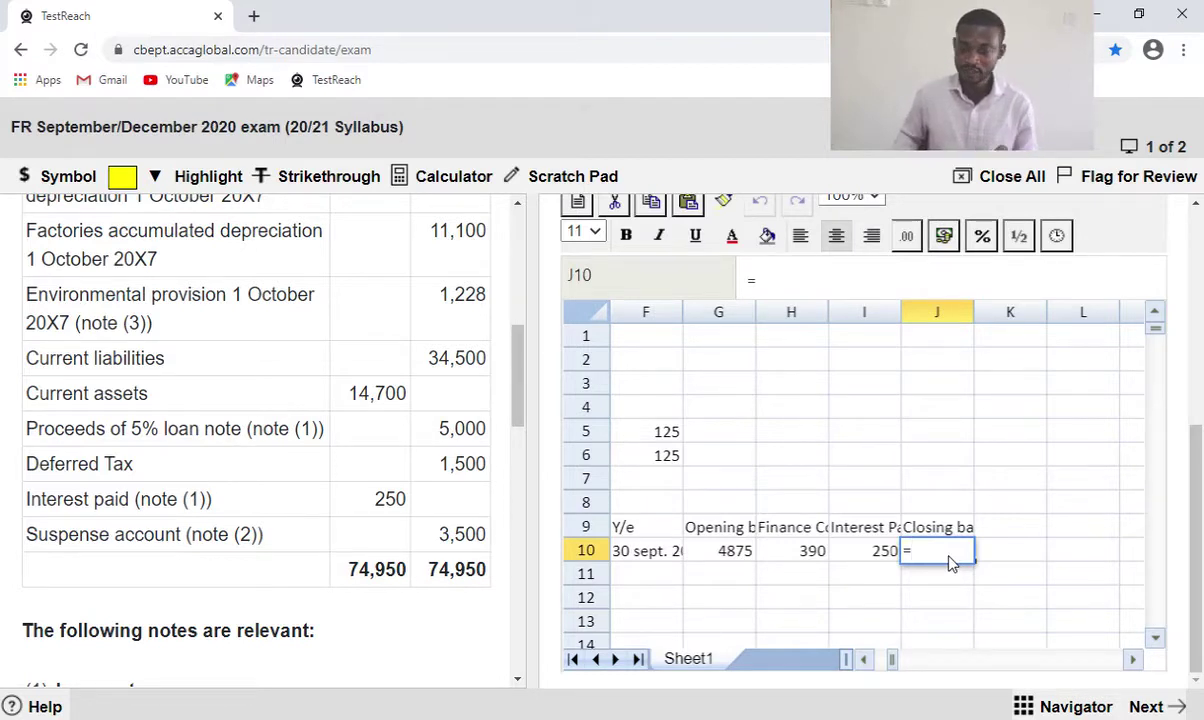
left_click(728, 561)
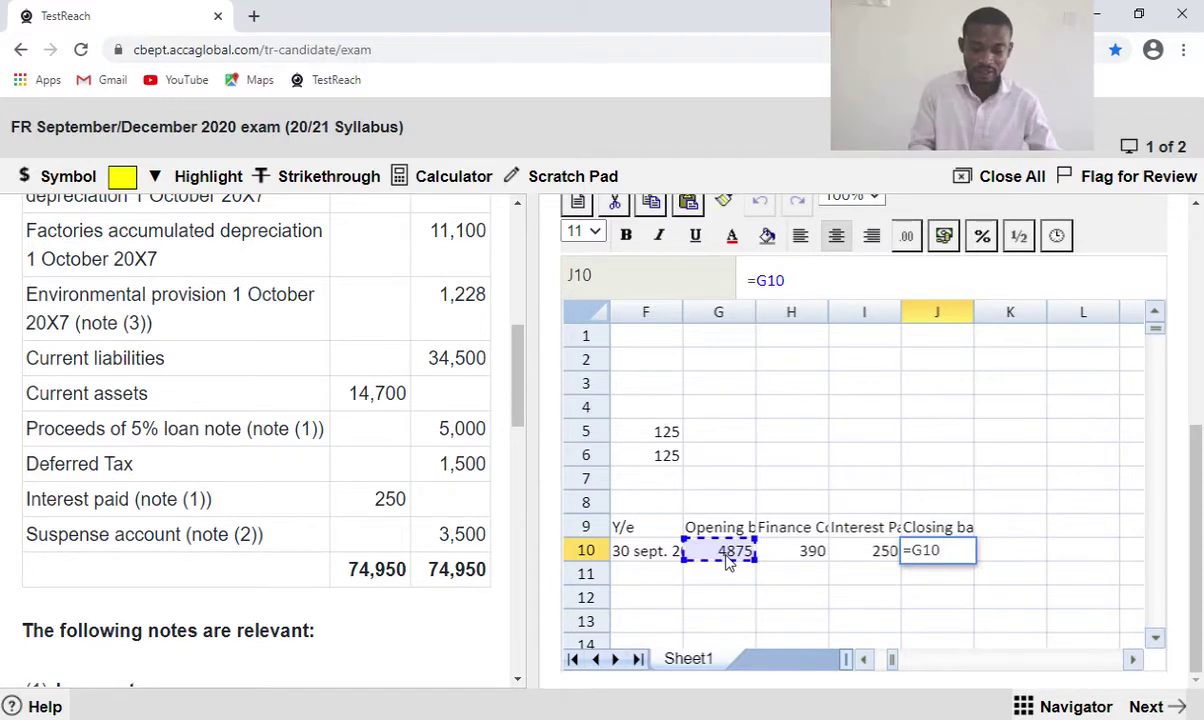
type("+")
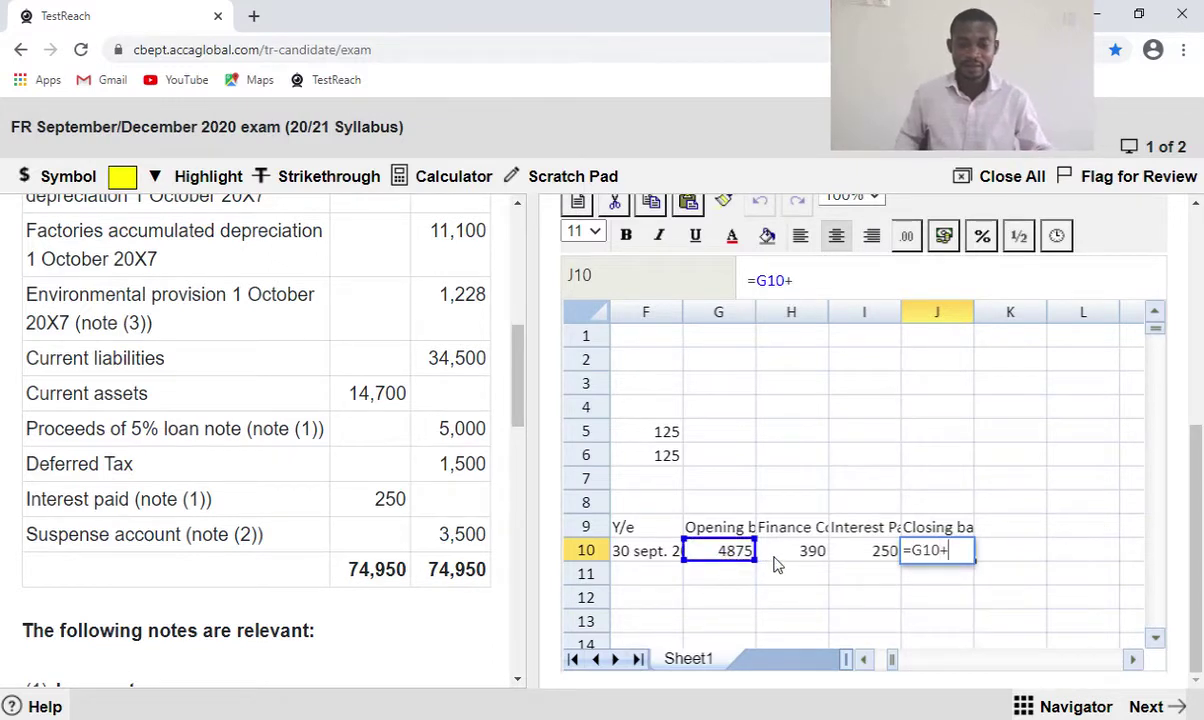
left_click(776, 564)
type("-")
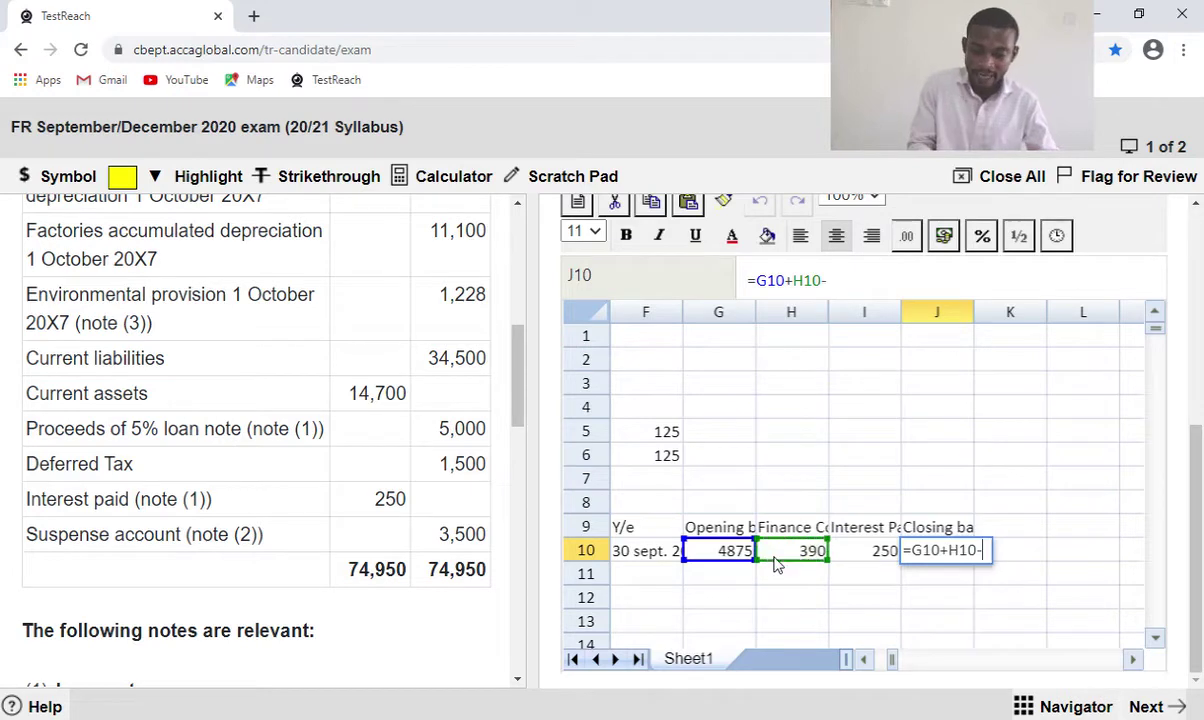
left_click(863, 556)
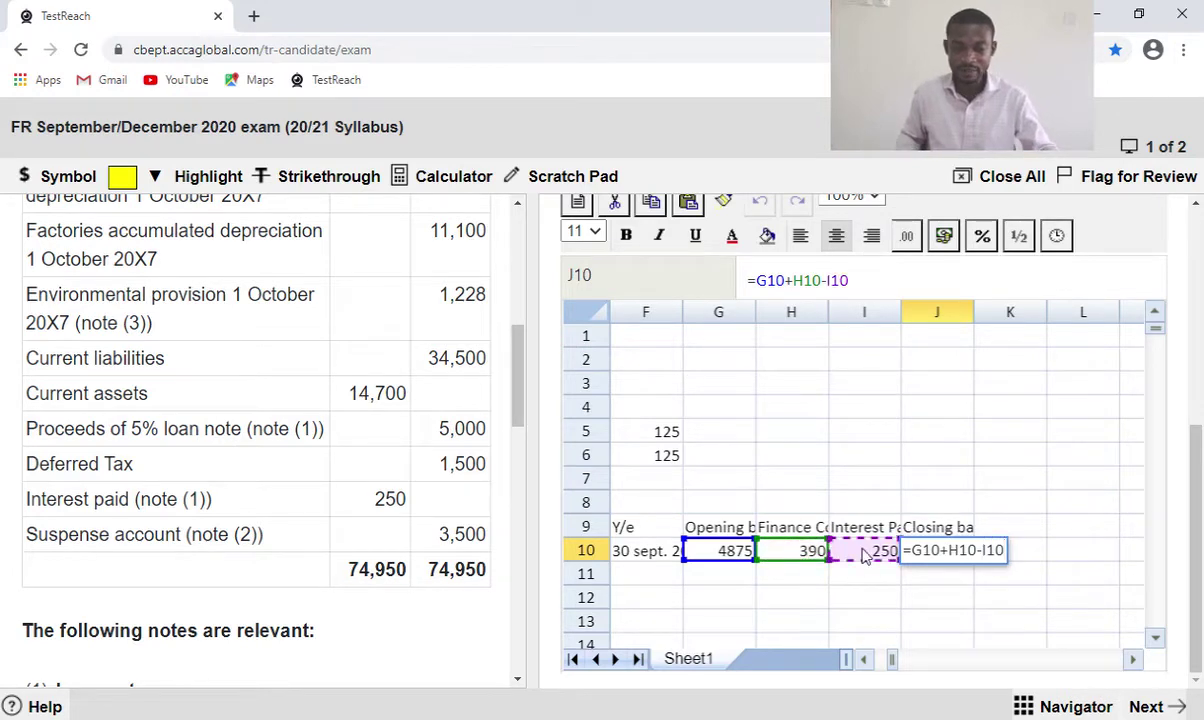
key("Return")
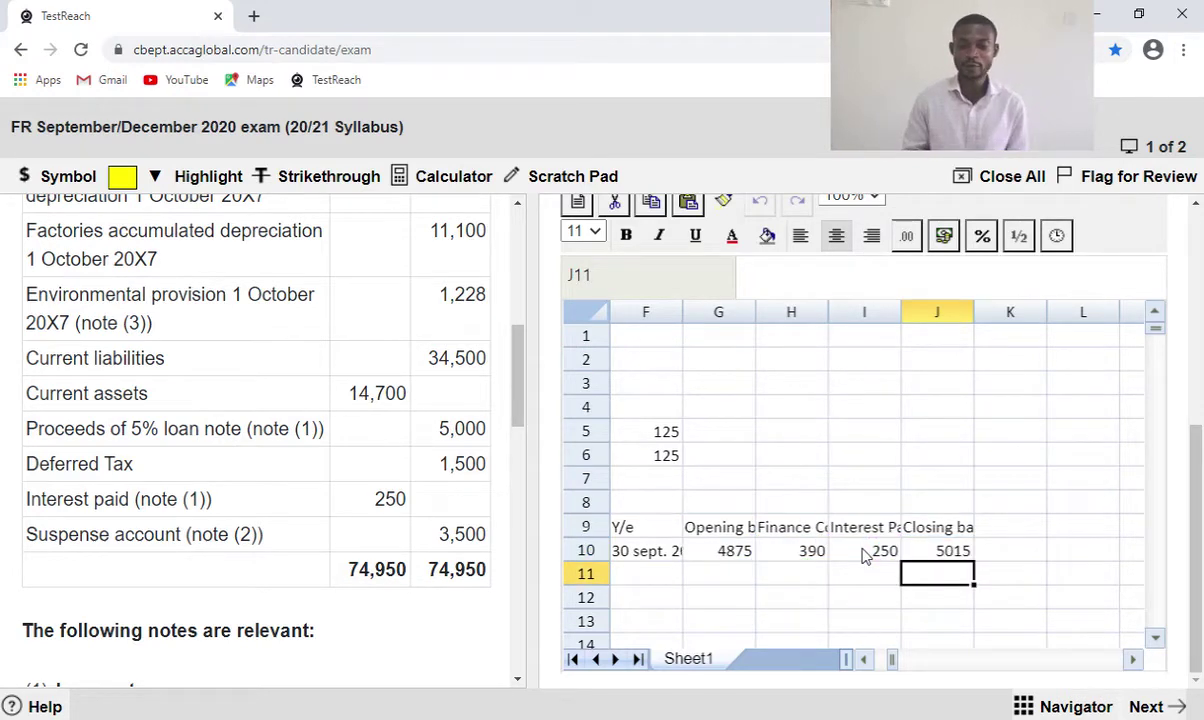
left_click(946, 556)
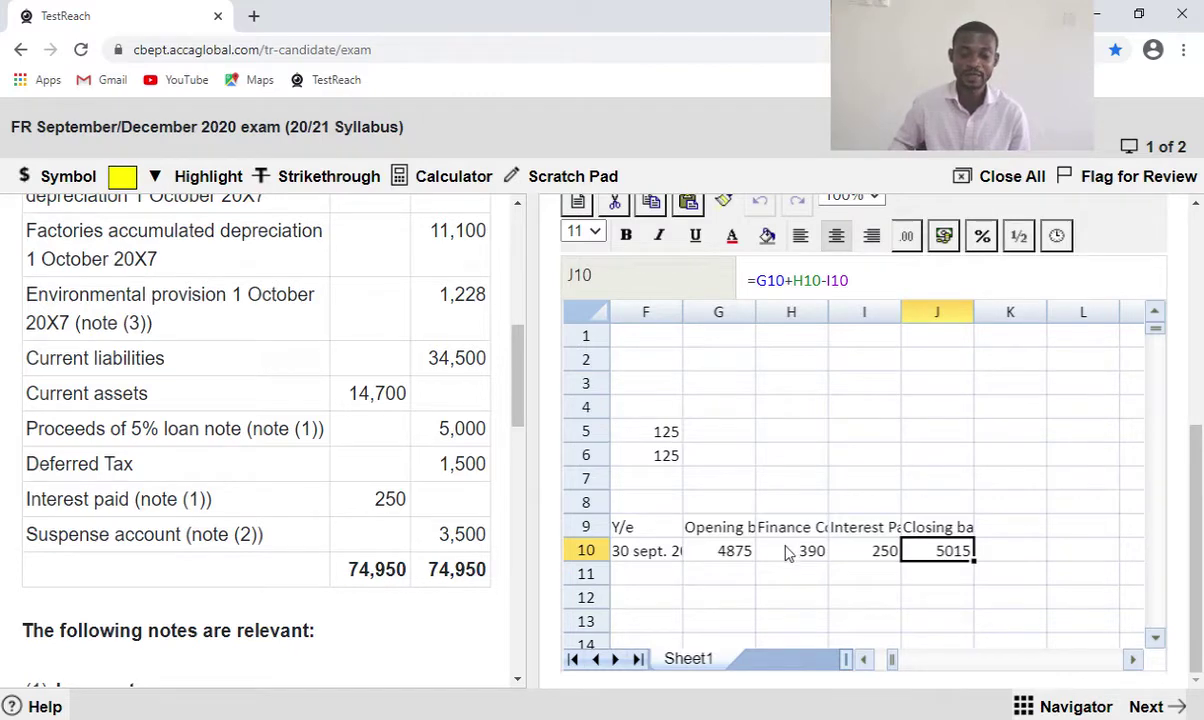
Add a 'Finance cost W2' line in A6 of the retained earnings schedule.
double_click(865, 664)
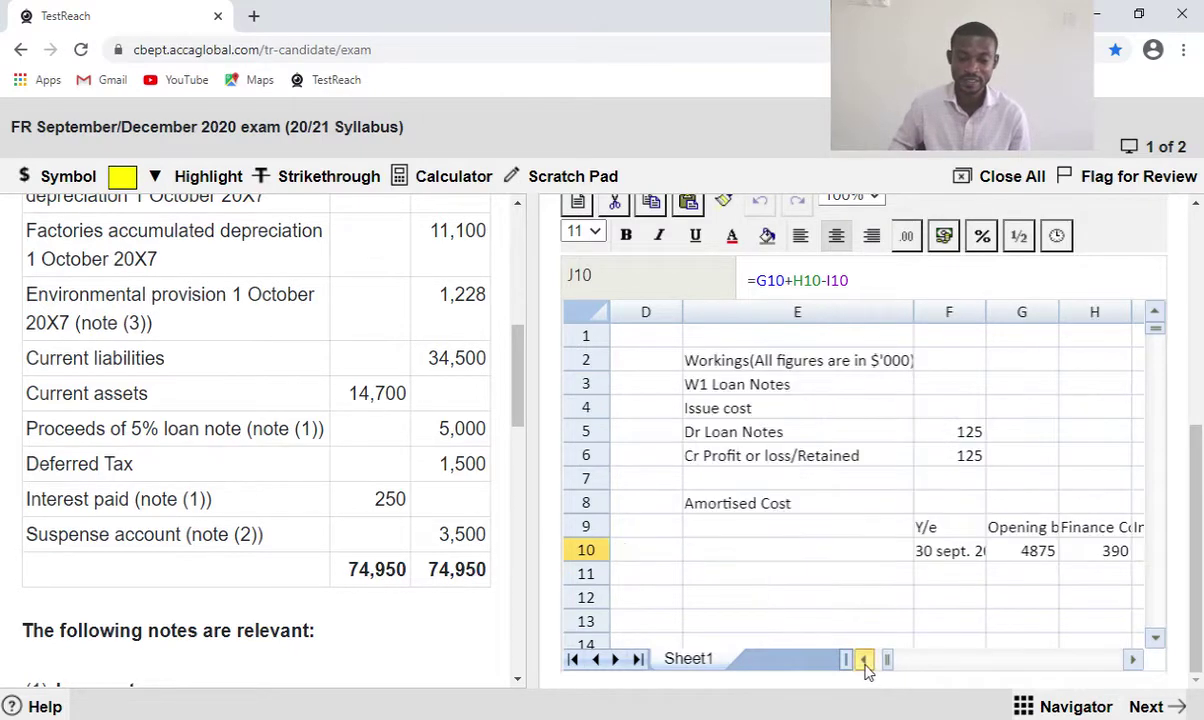
left_click(865, 660)
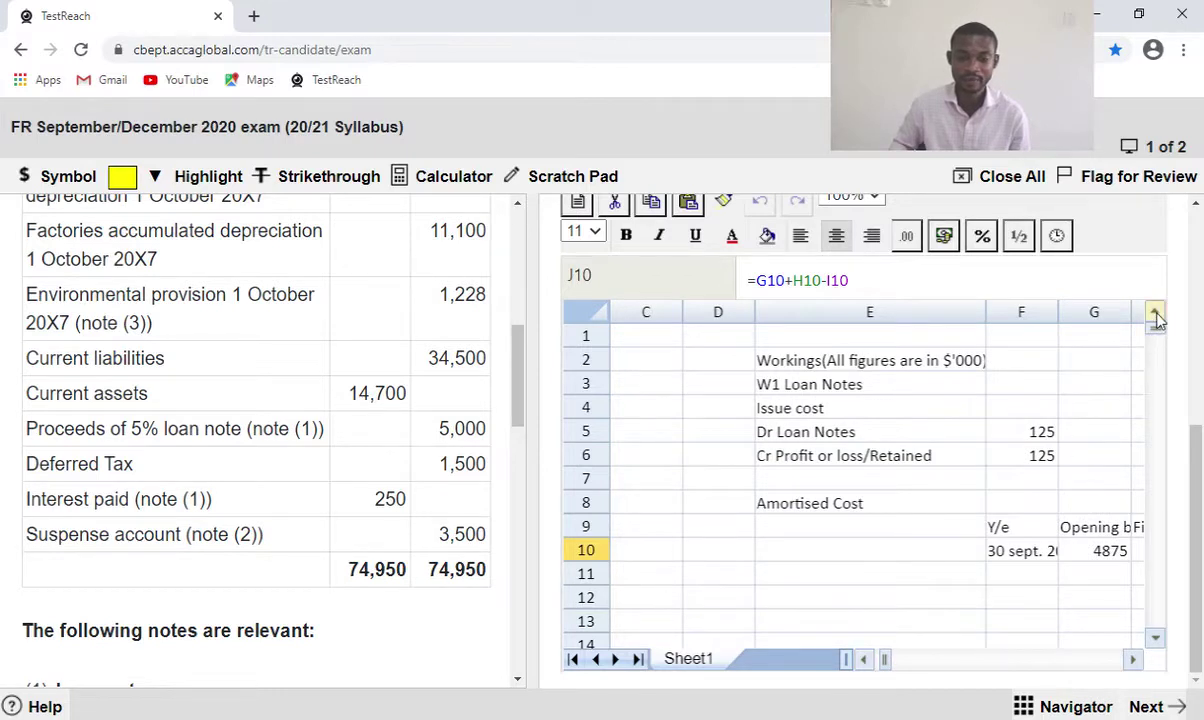
left_click(864, 660)
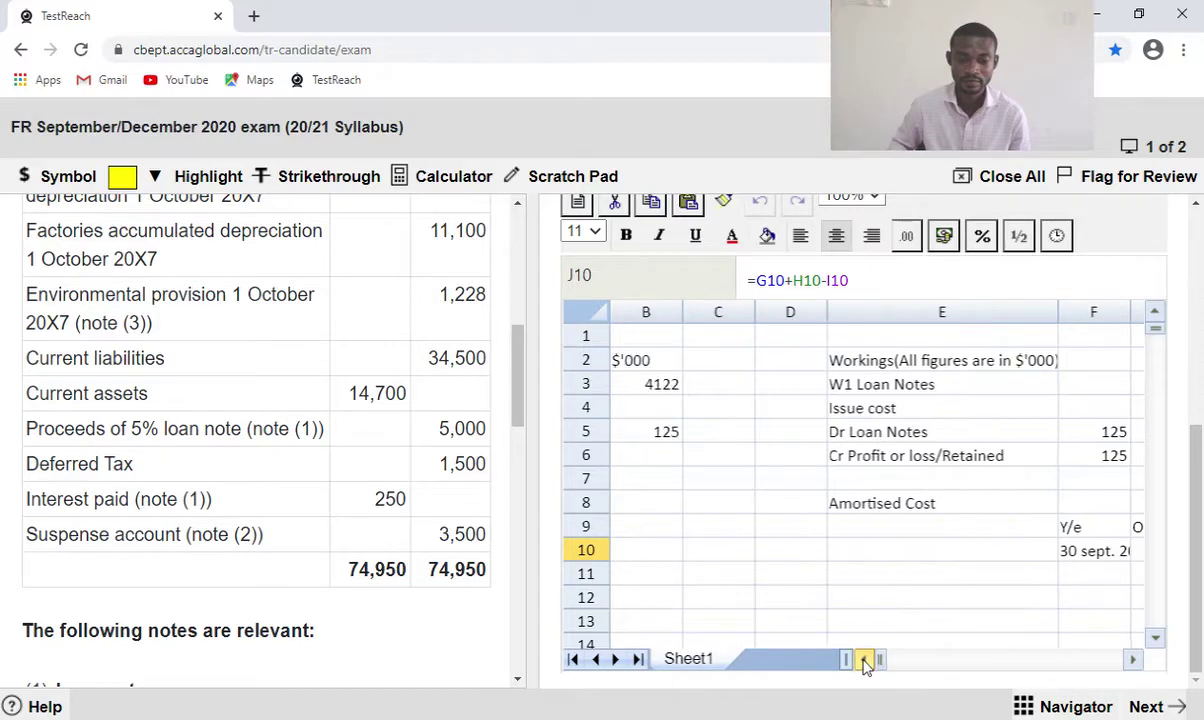
left_click(862, 659)
left_click(696, 460)
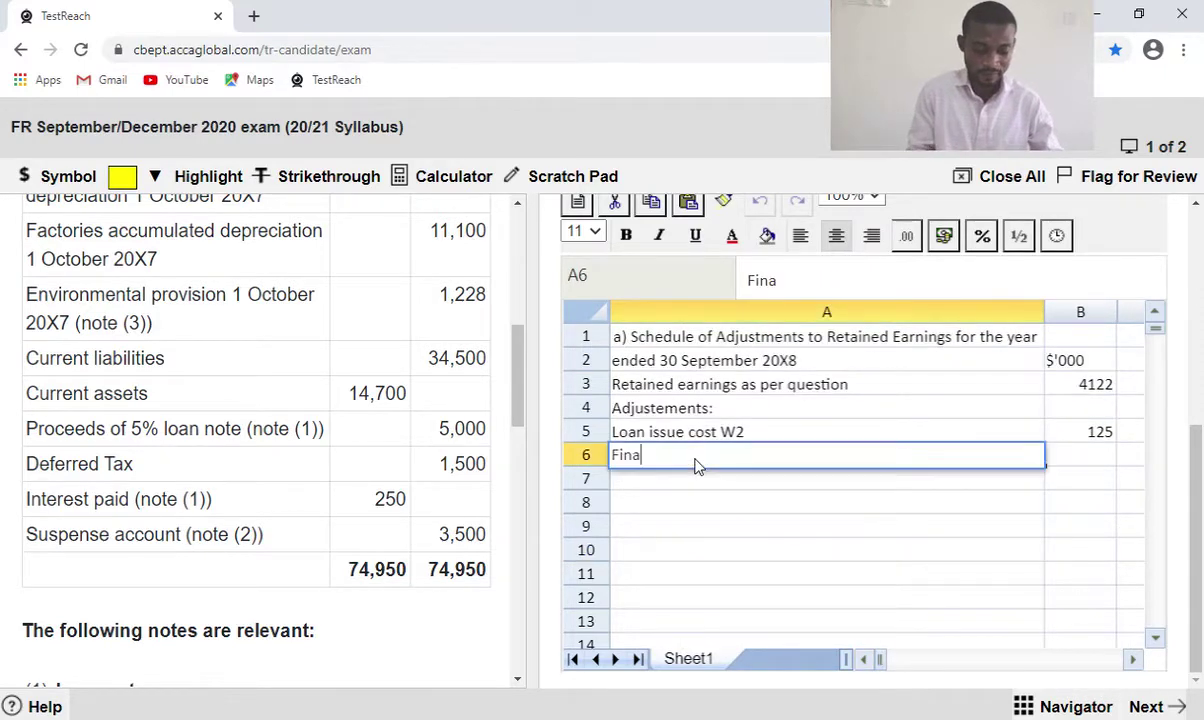
type("Finance ")
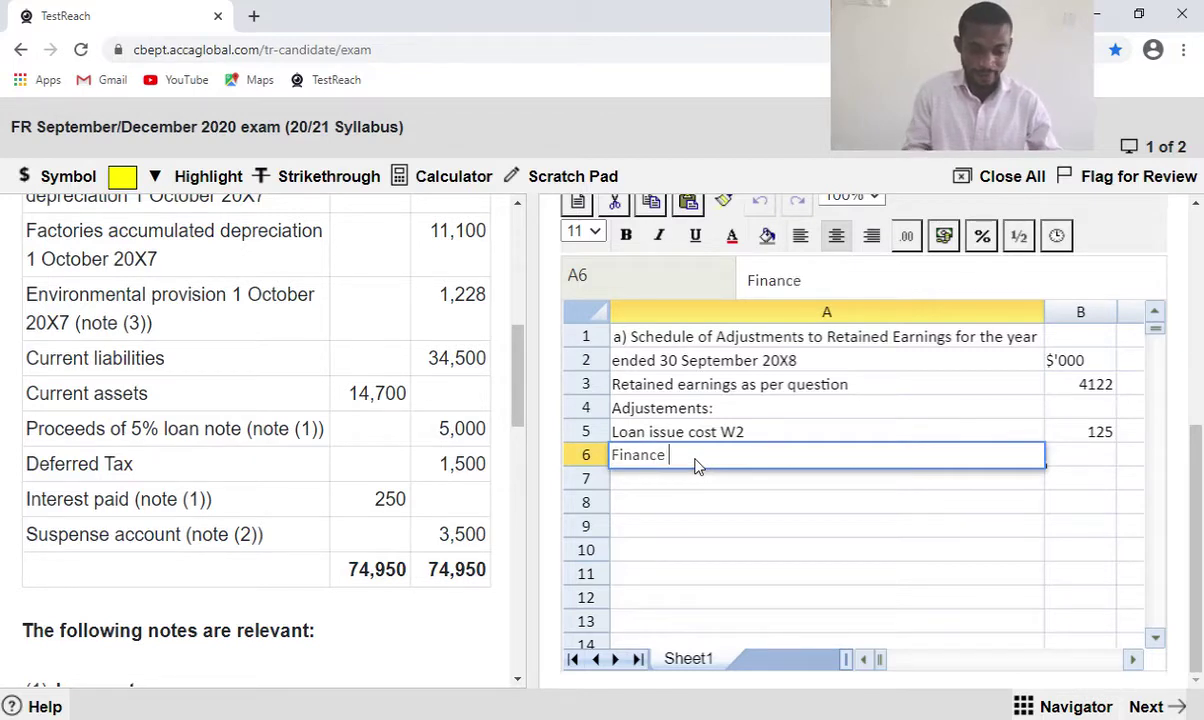
type("cost")
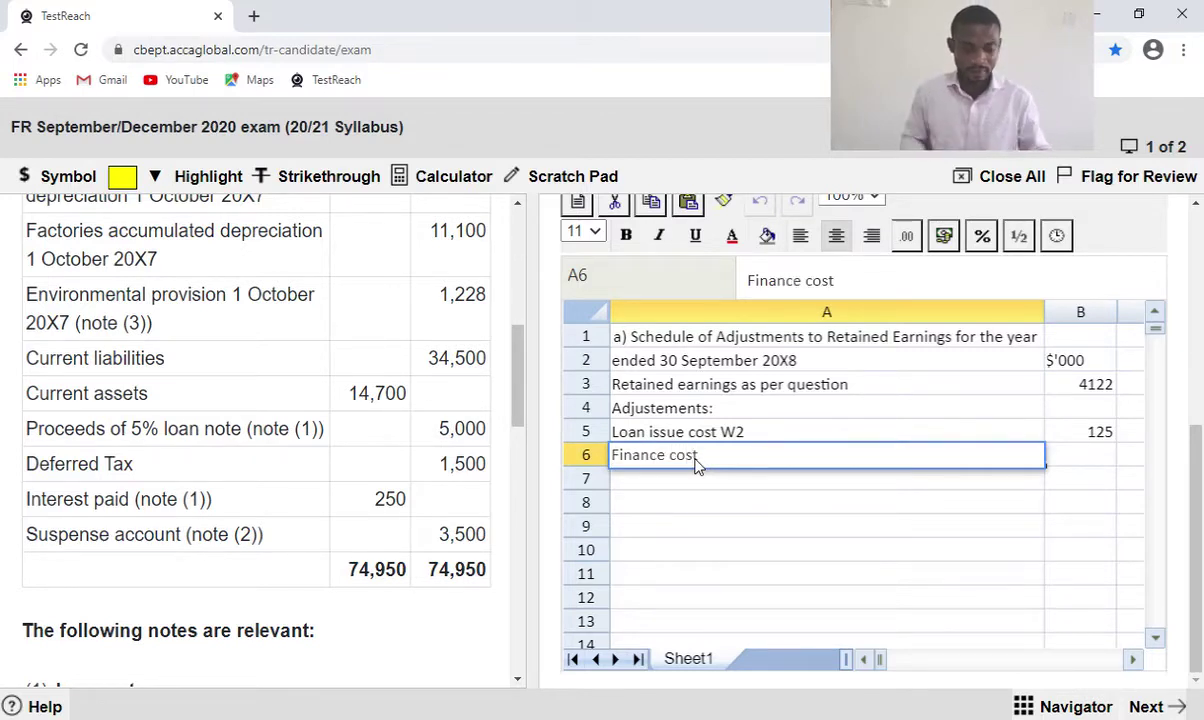
type(" W2")
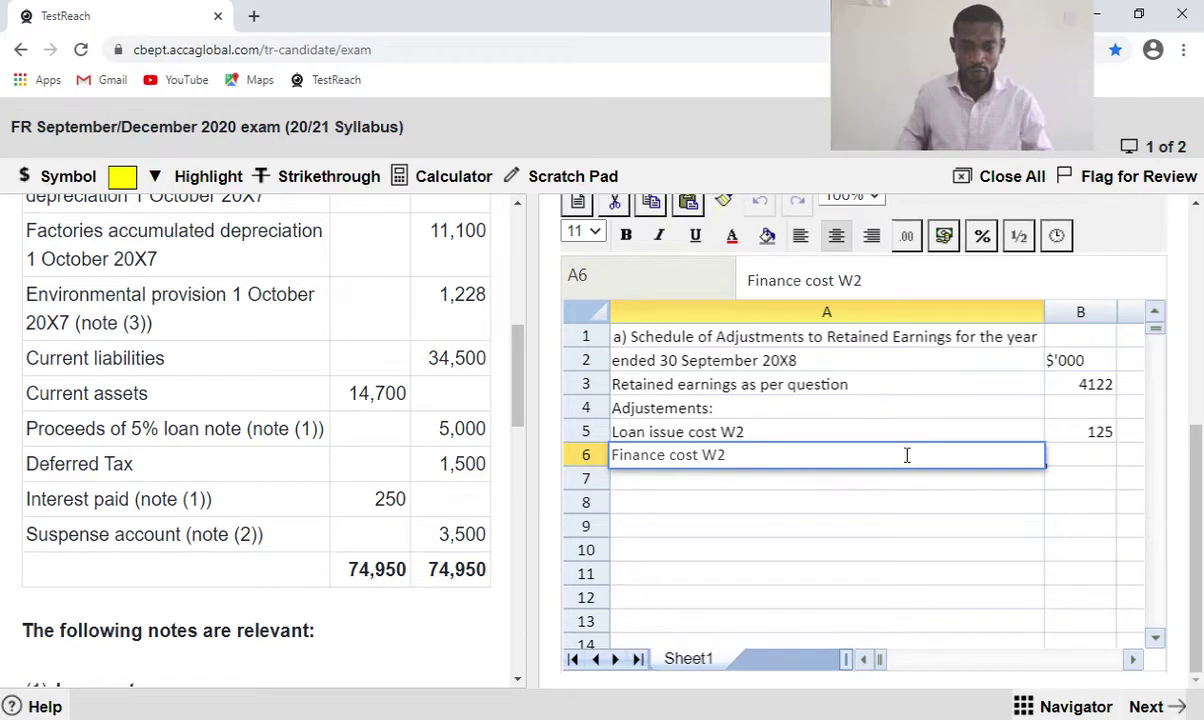
Link B6 to the 390 finance cost in H10 of the amortised cost working.
left_click(1110, 463)
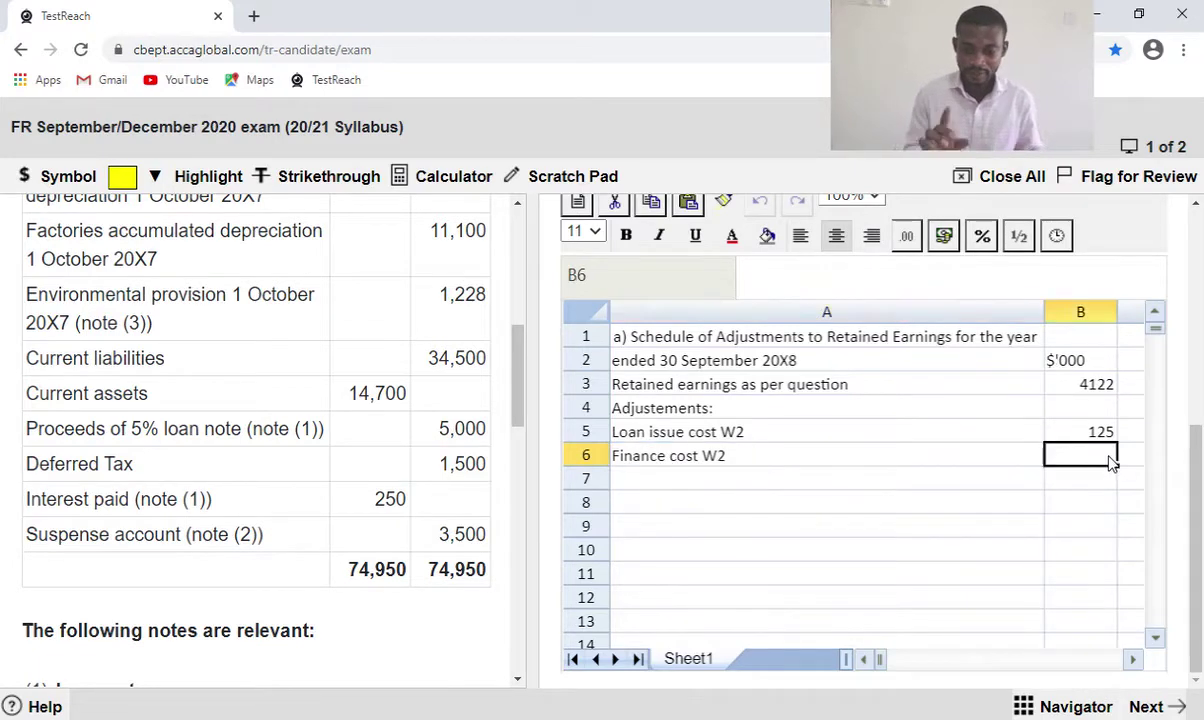
type("=")
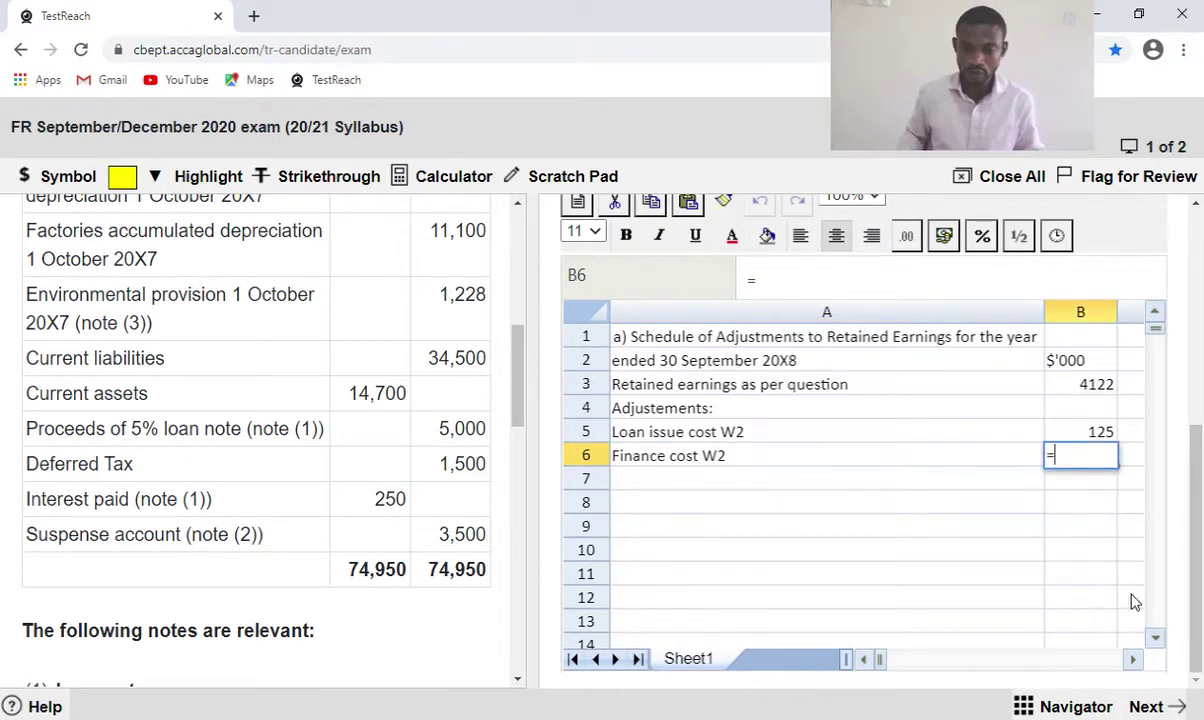
left_click(1134, 660)
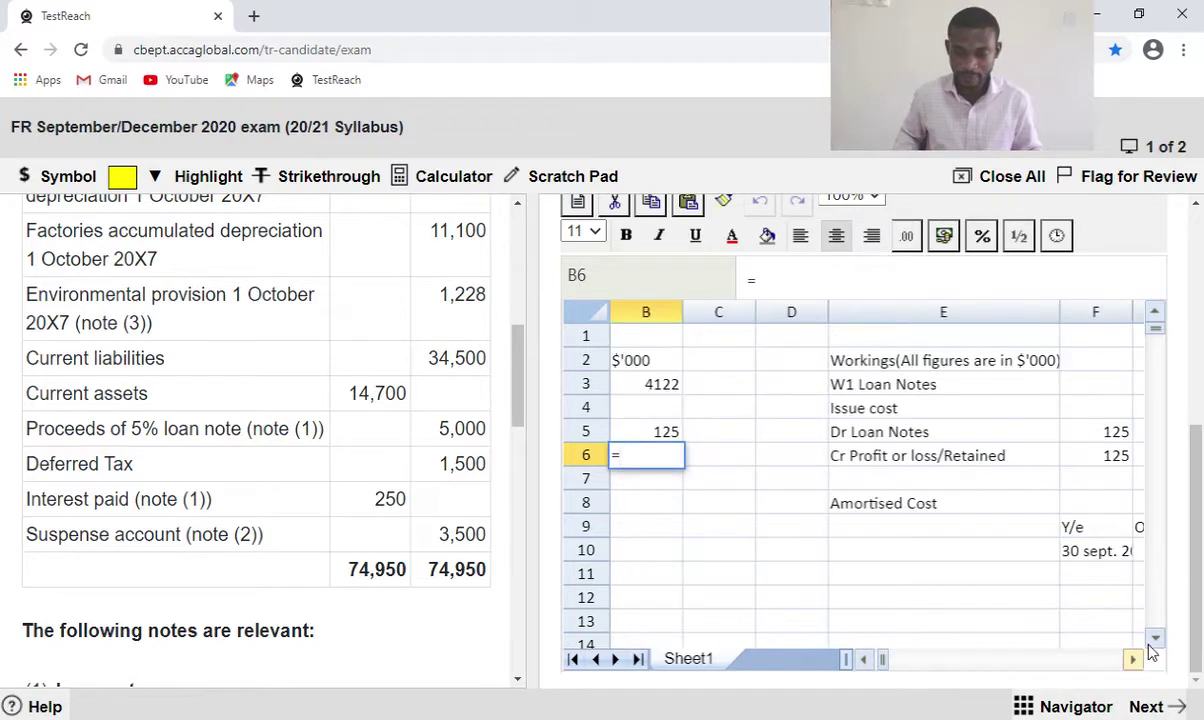
left_click(1134, 660)
left_click(1134, 660)
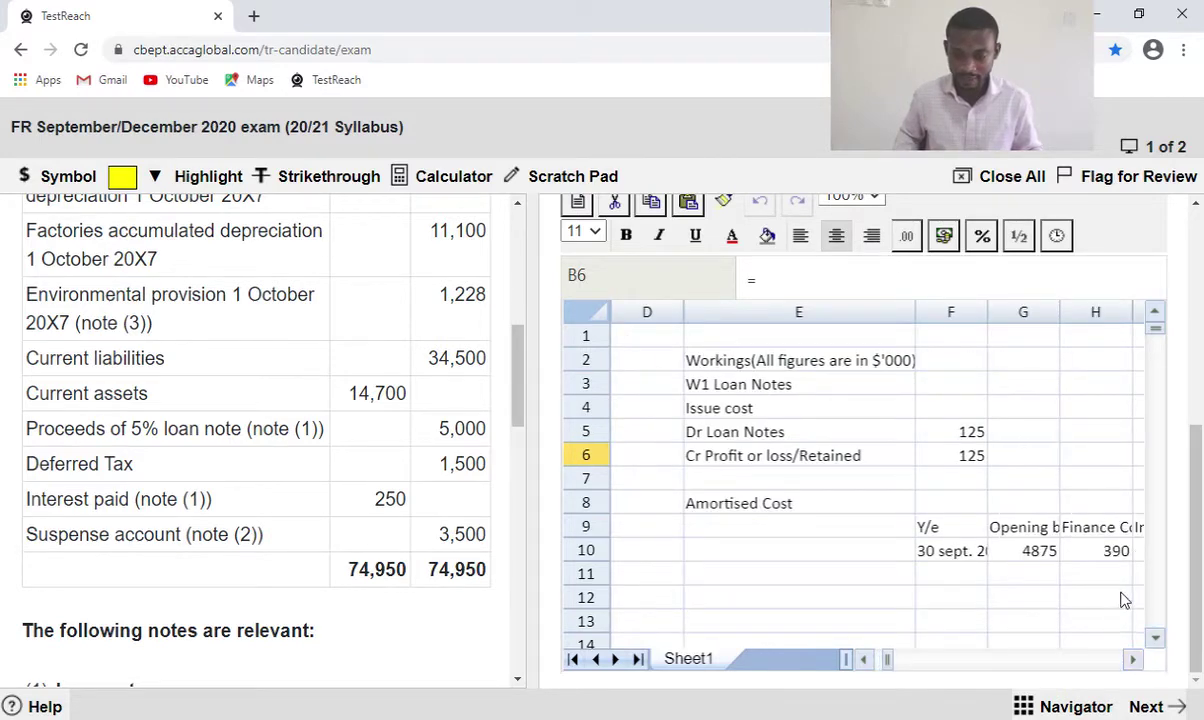
left_click(1112, 555)
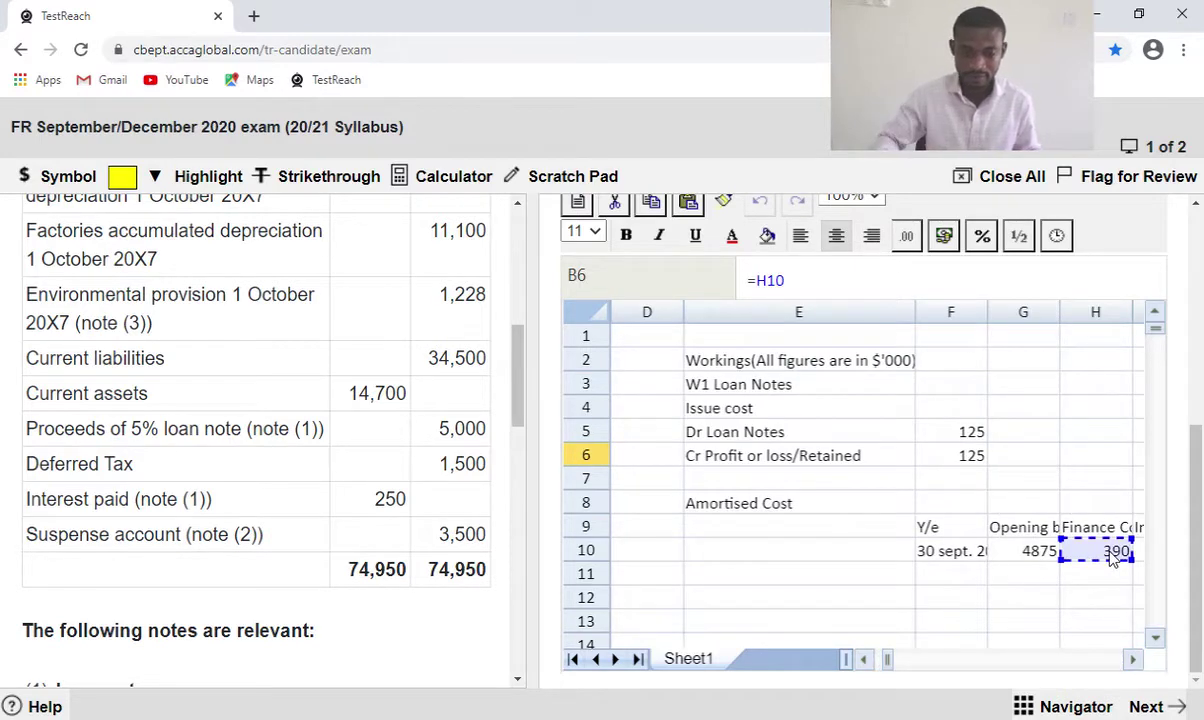
key("Return")
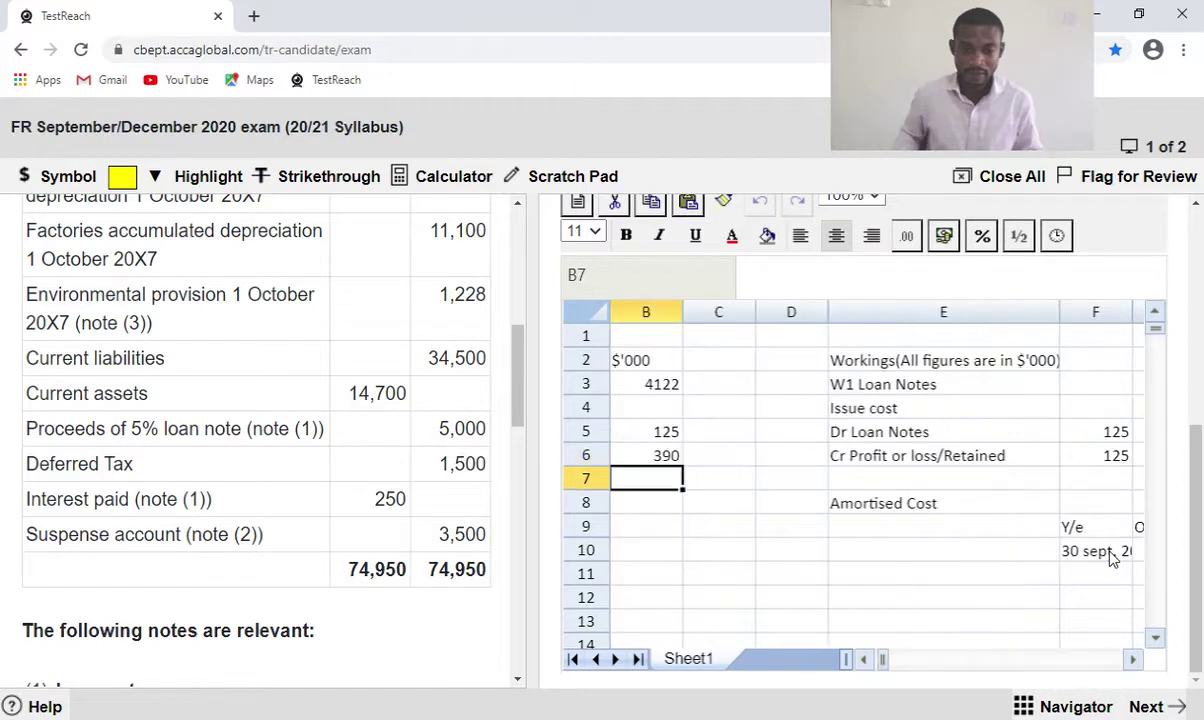
Edit B6 to =-H10 so the finance cost shows as a deduction of -390.
left_click(865, 659)
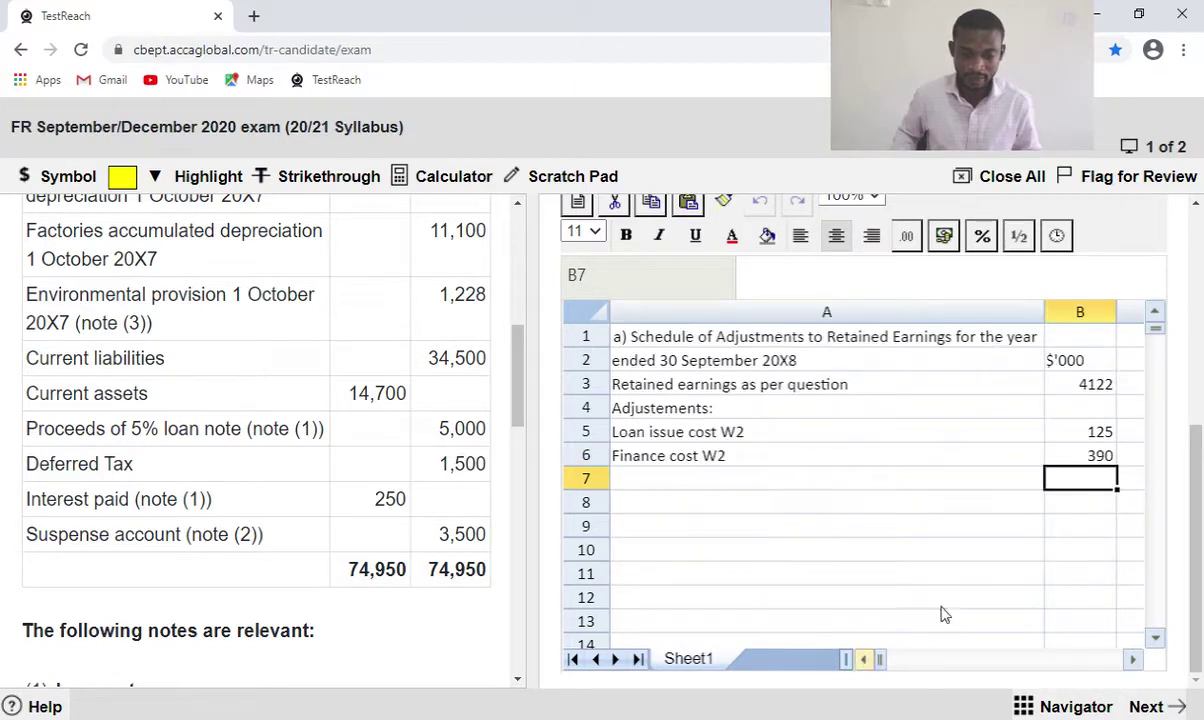
left_click(1062, 458)
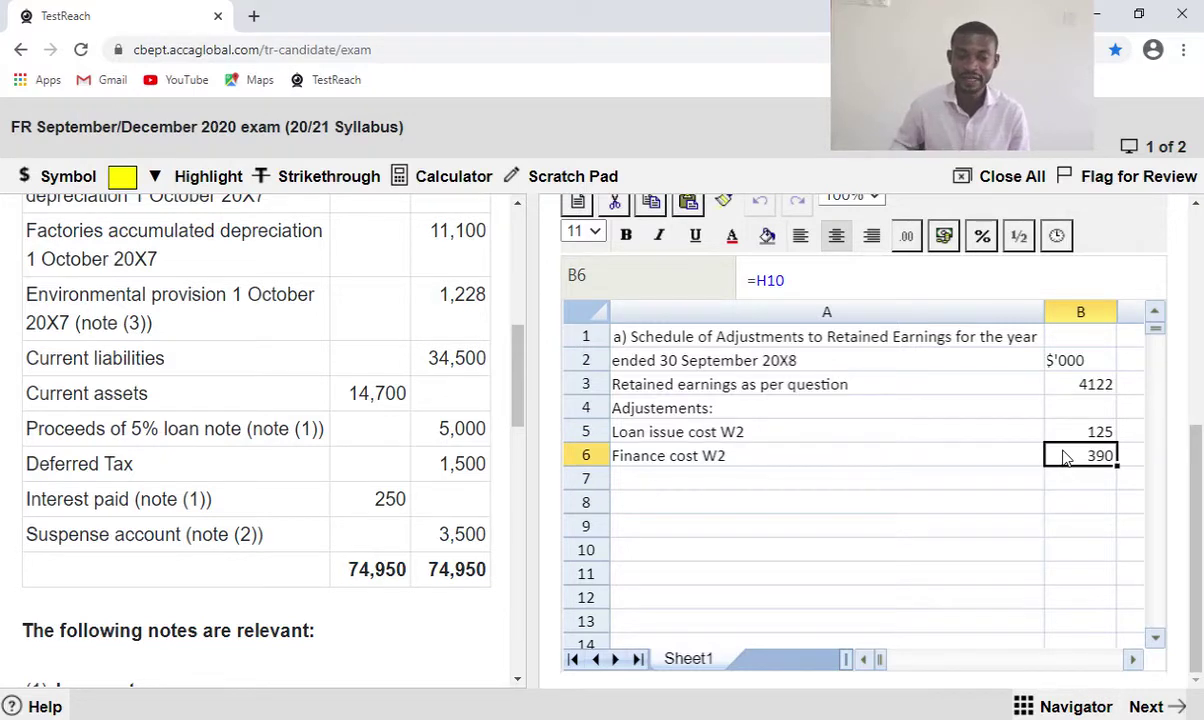
double_click(1064, 457)
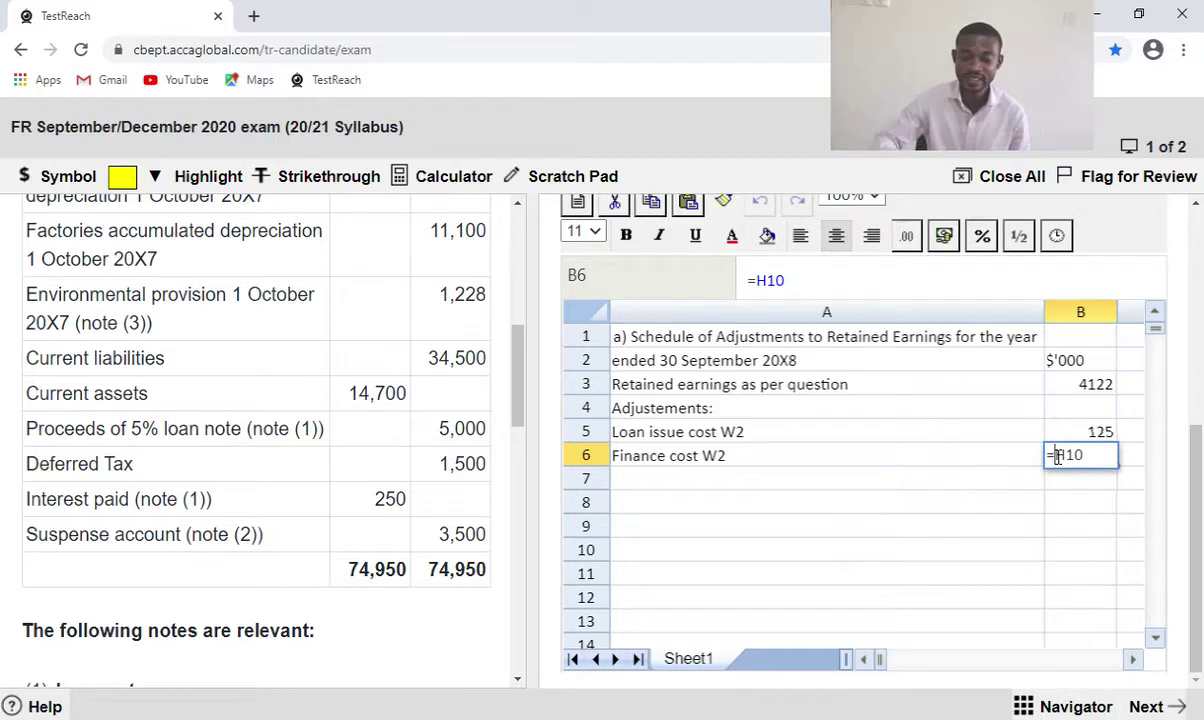
type("-")
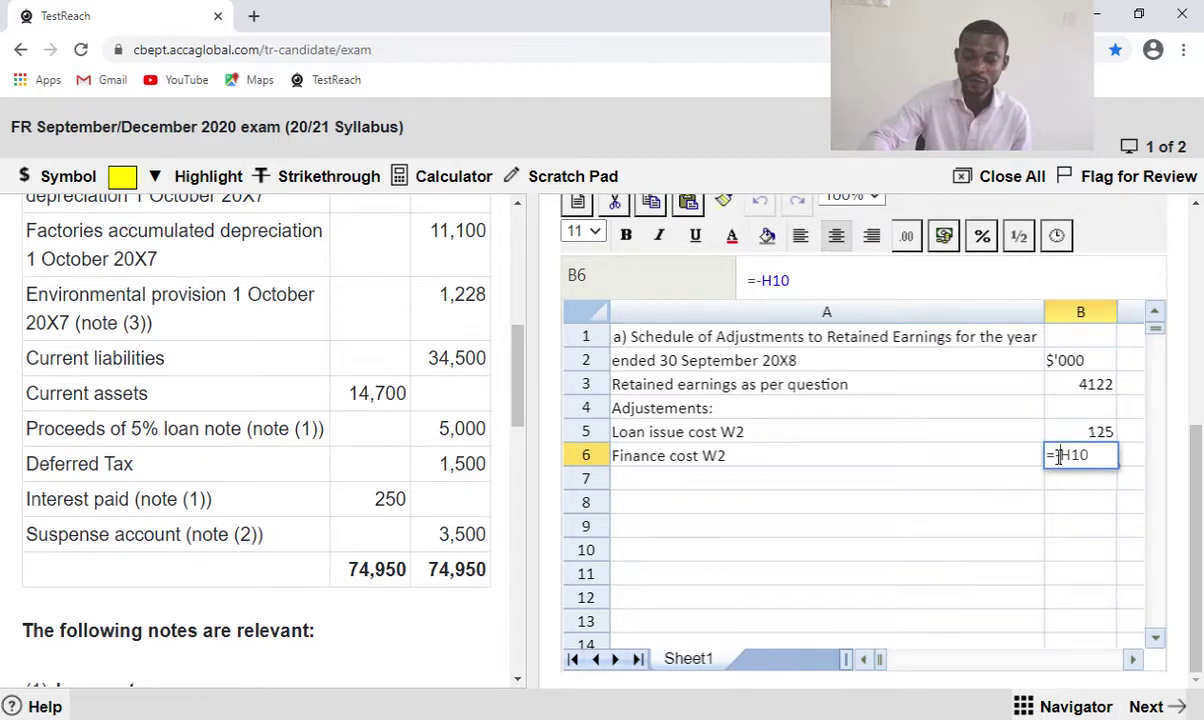
key("Return")
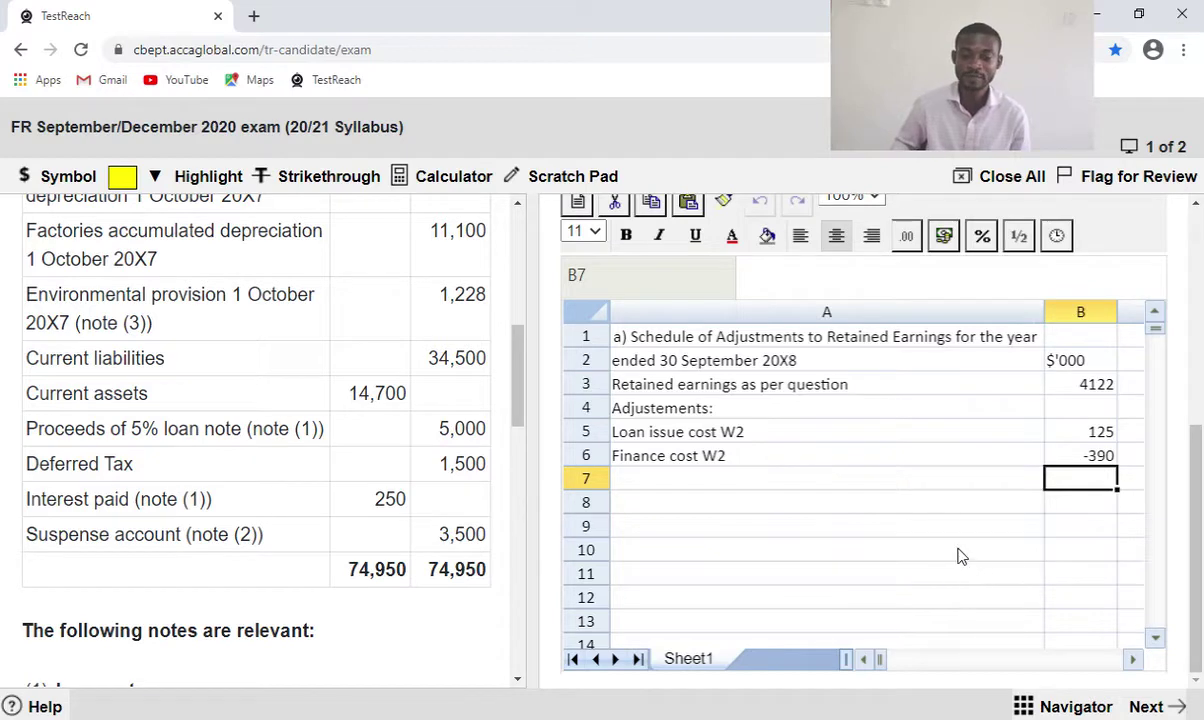
Add a '5% Loan Notes W2' label in the row under Deferred tax w4.
scroll(955, 556, "down", 1)
scroll(955, 556, "down", 3)
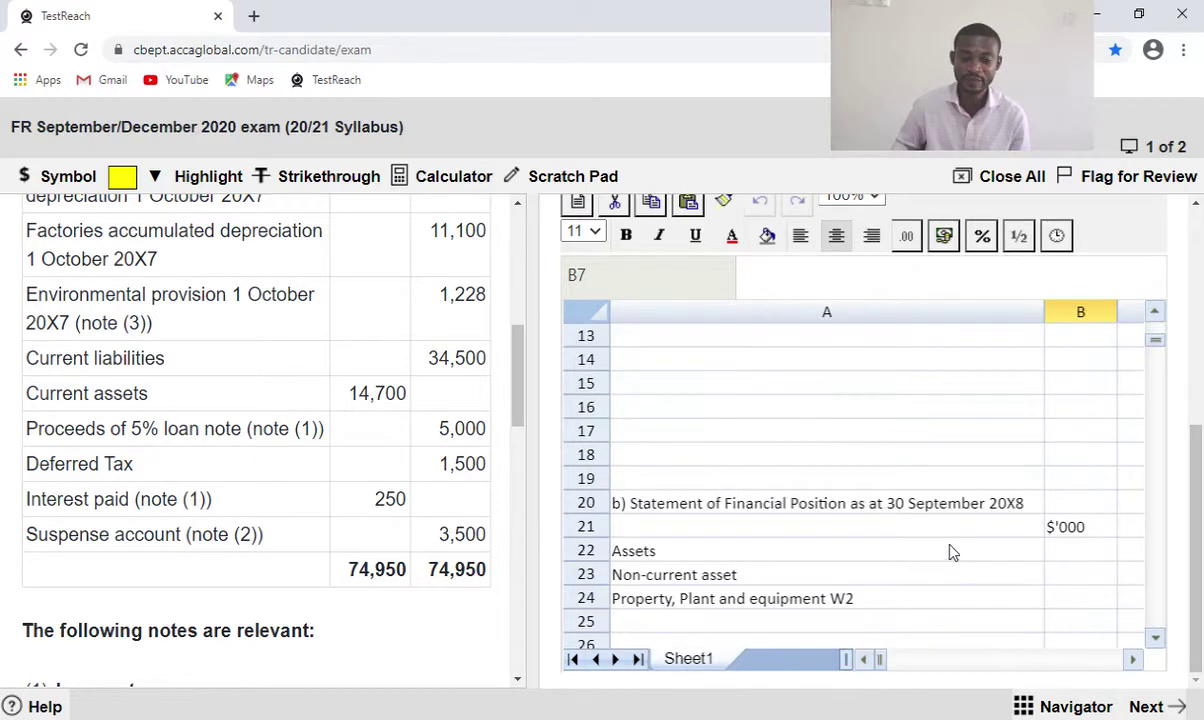
scroll(953, 553, "down", 3)
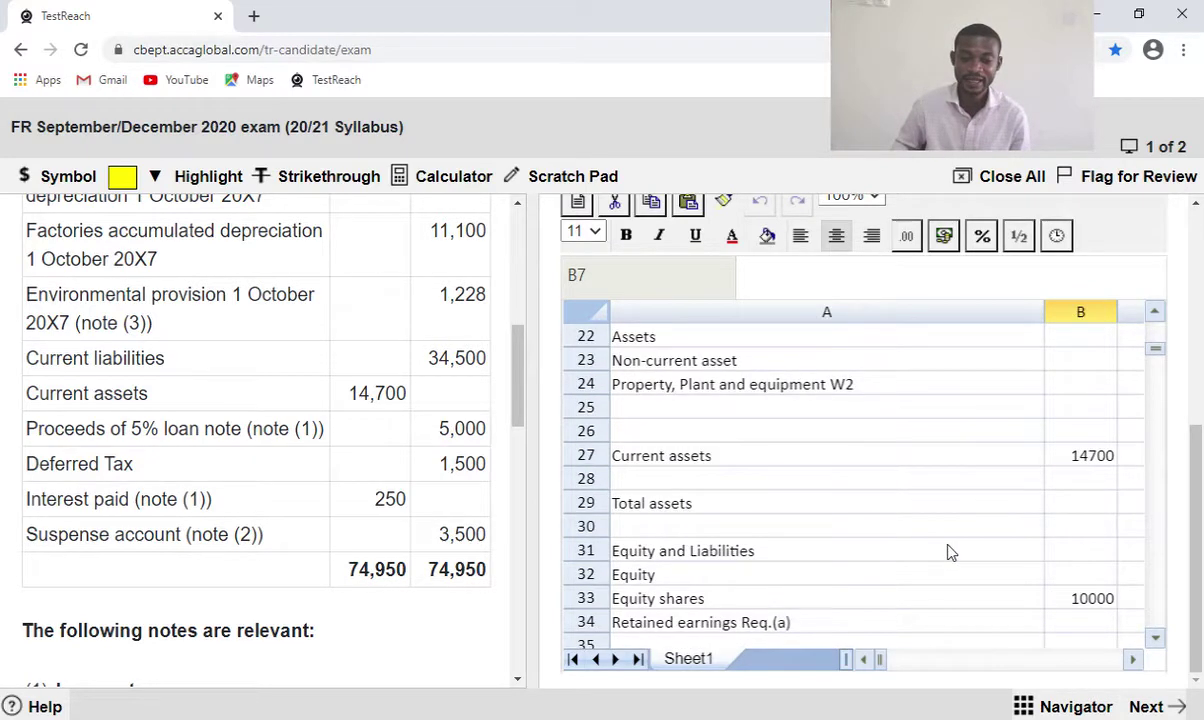
scroll(948, 552, "down", 3)
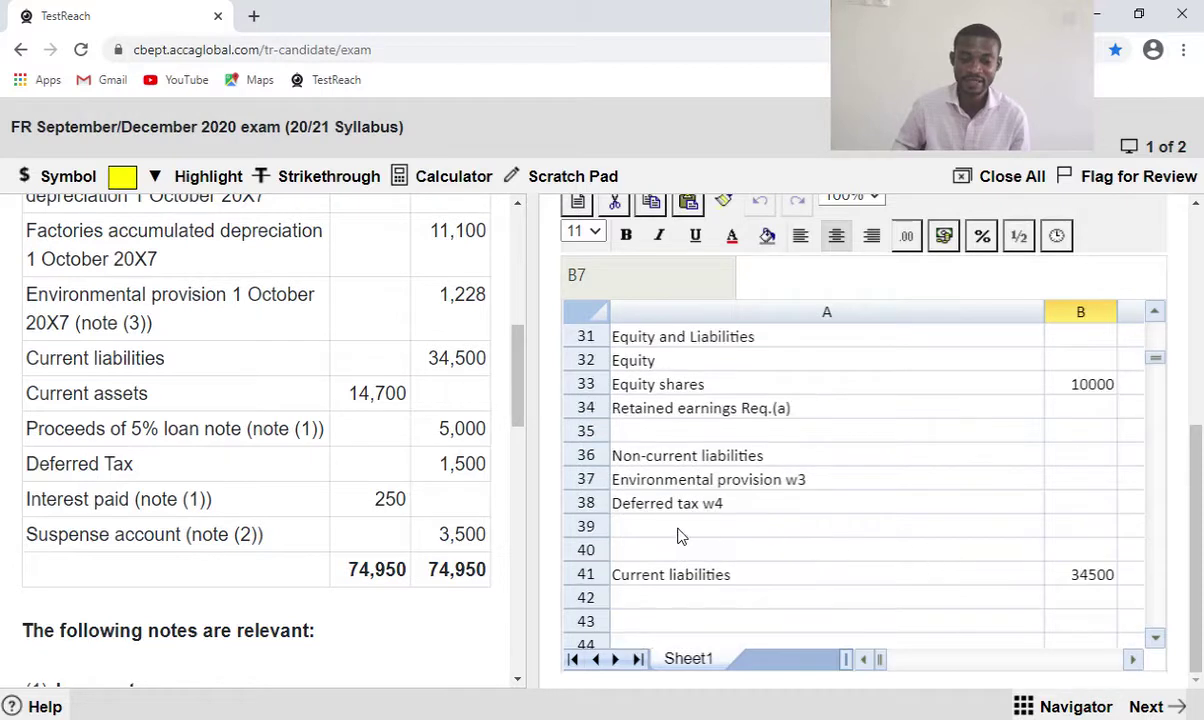
left_click(678, 536)
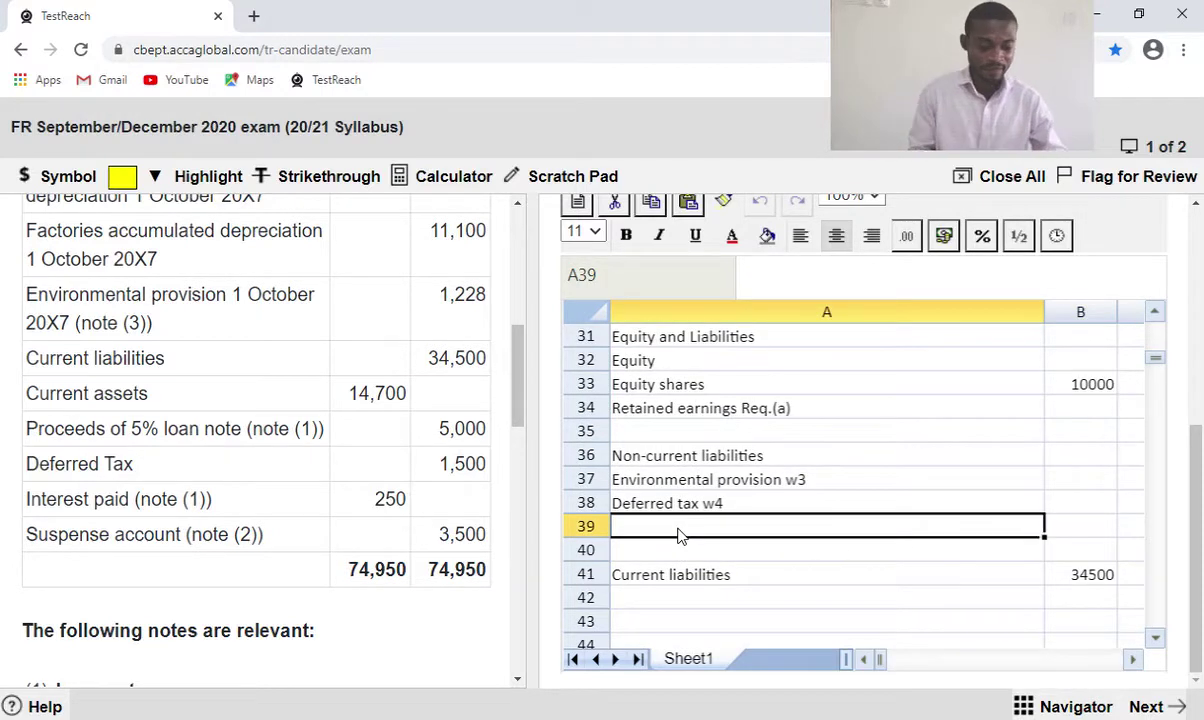
type("5")
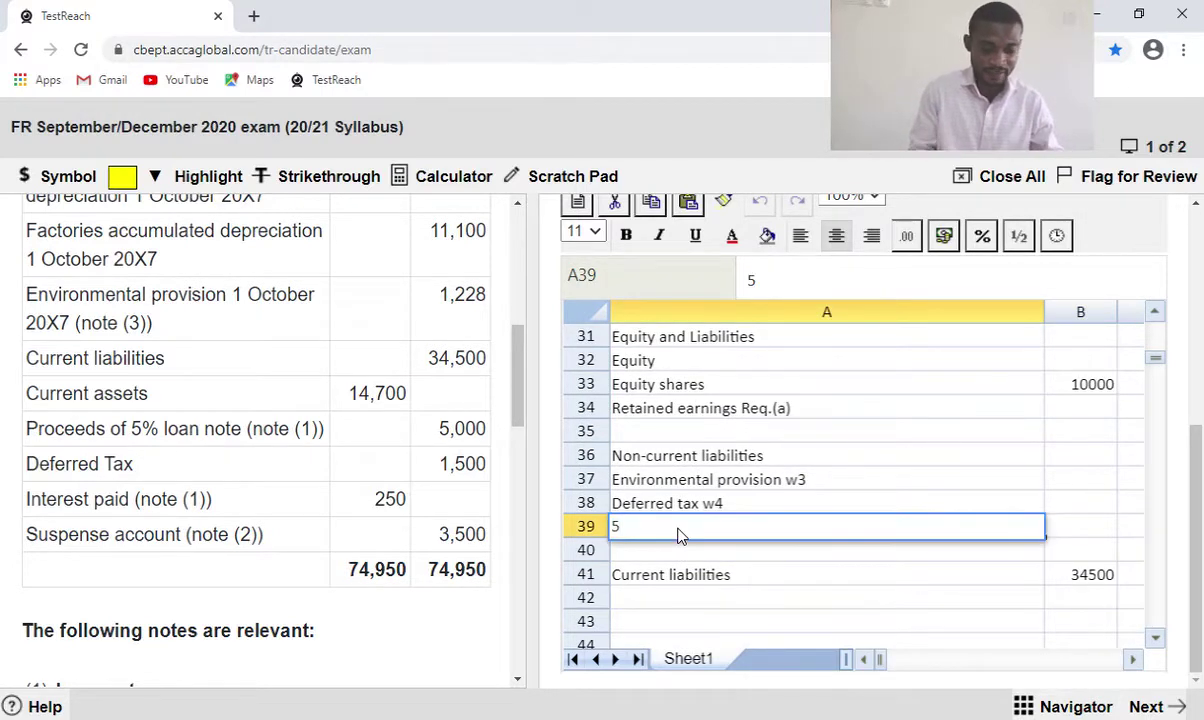
type("% Loan")
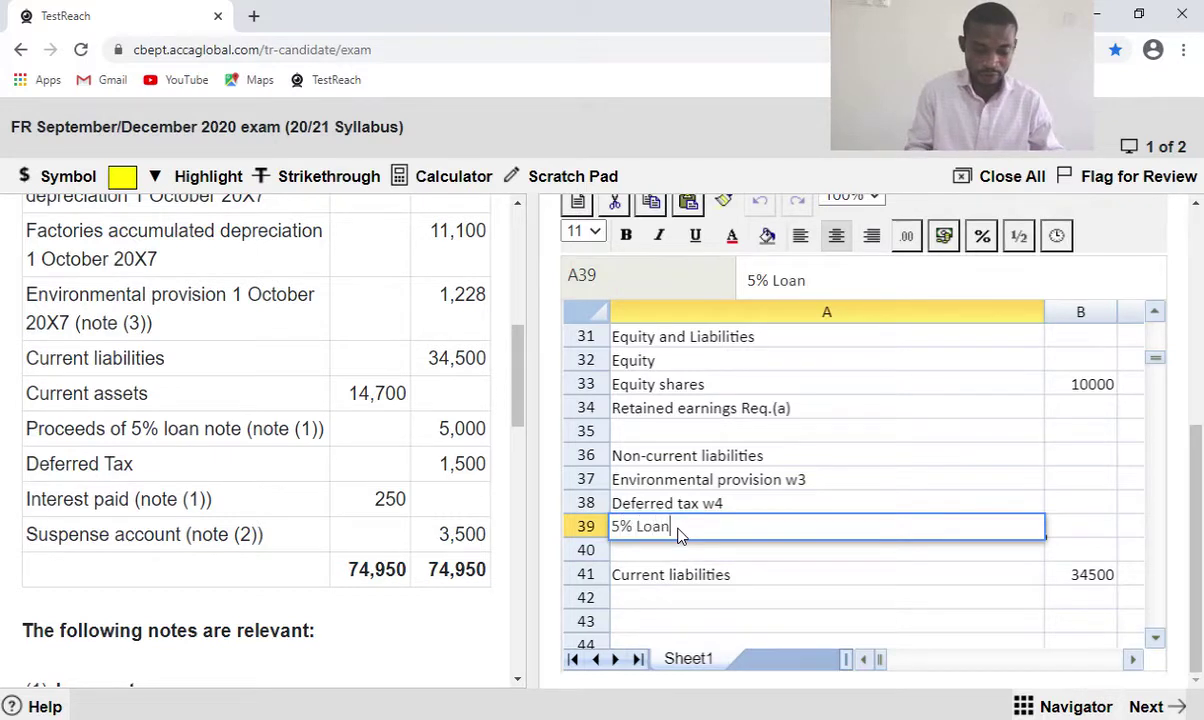
type(" No")
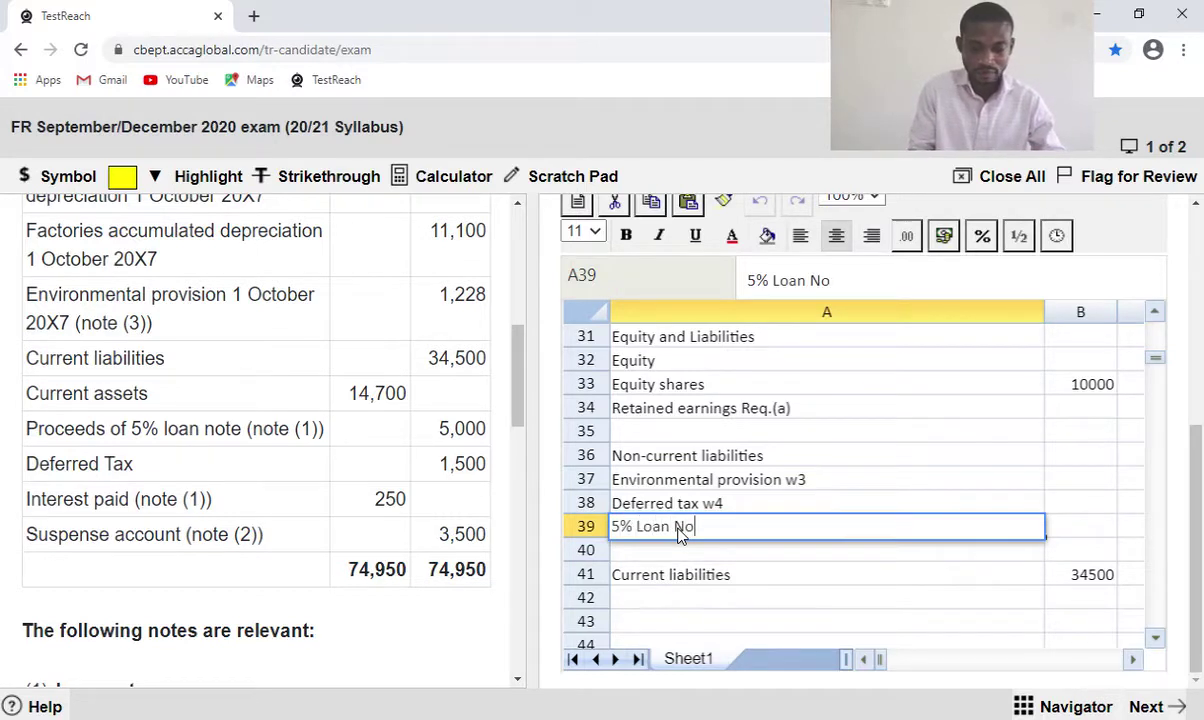
type("tes")
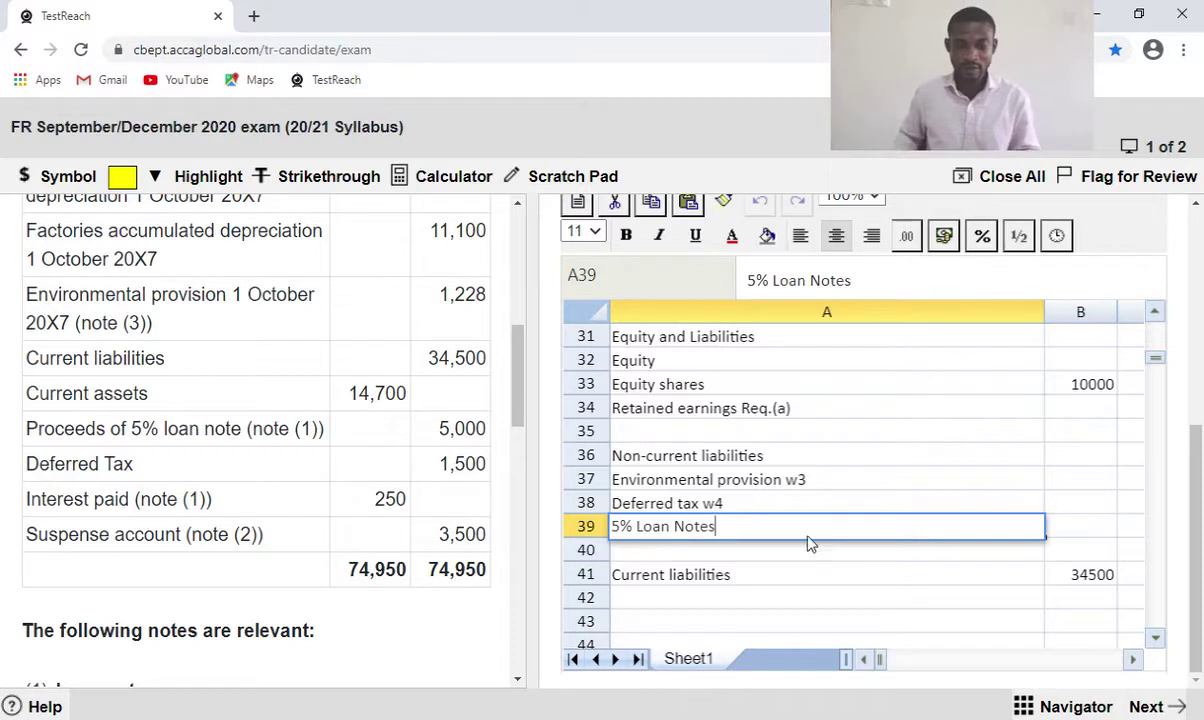
type(" W2")
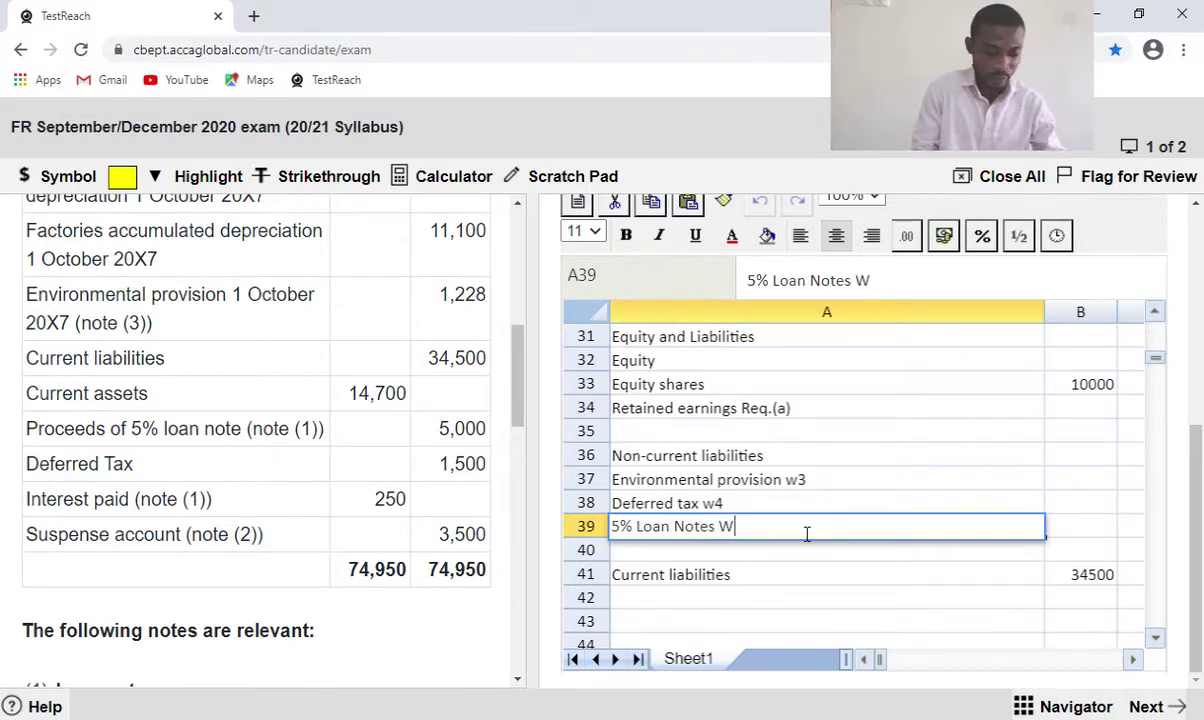
Link the loan notes amount to the 5015 closing balance in J10.
left_click(1076, 535)
type("=")
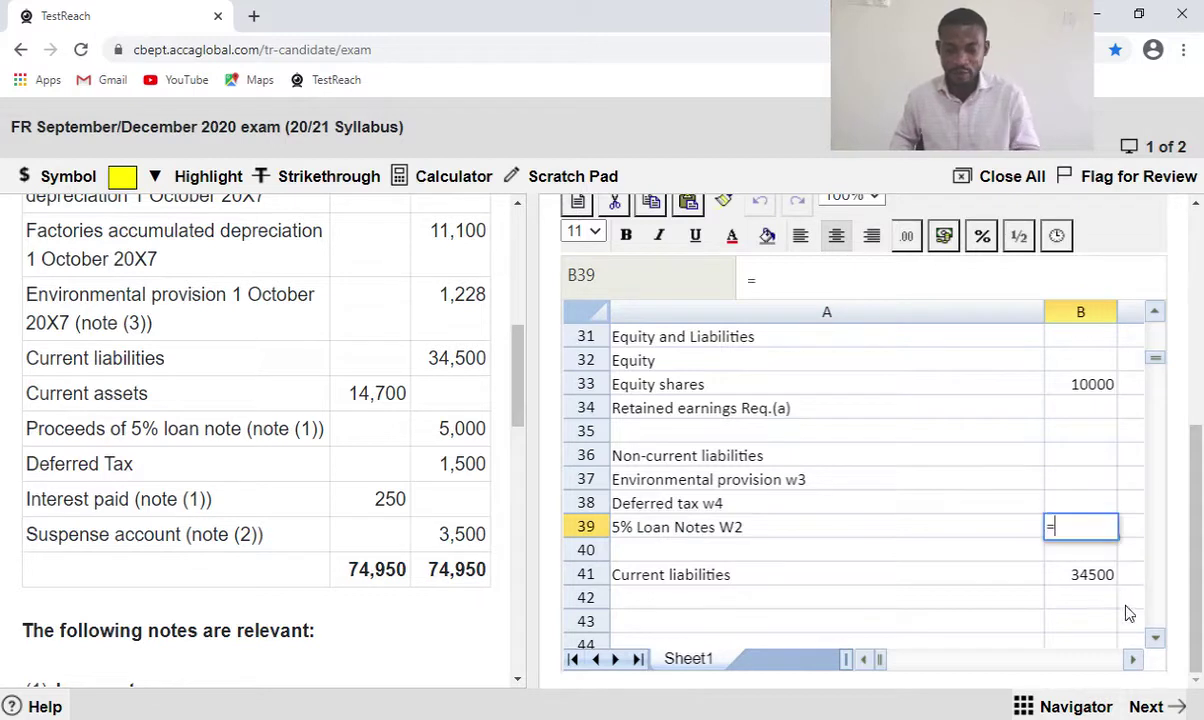
left_click(1133, 659)
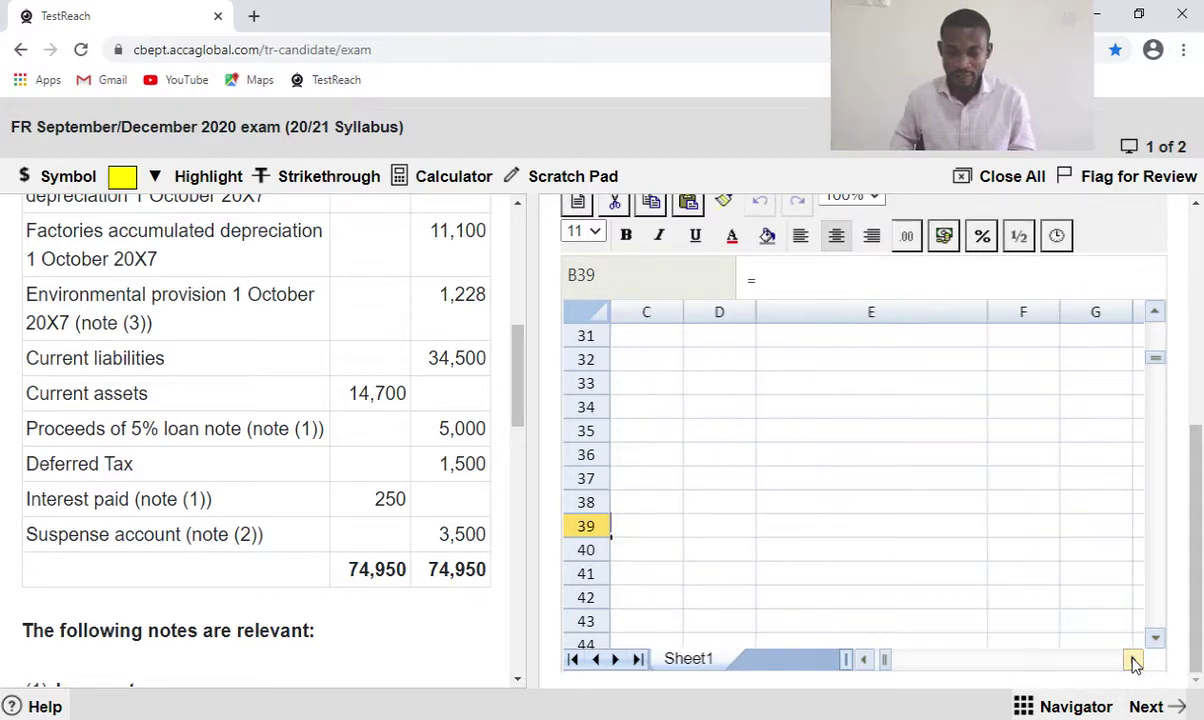
left_click(862, 659)
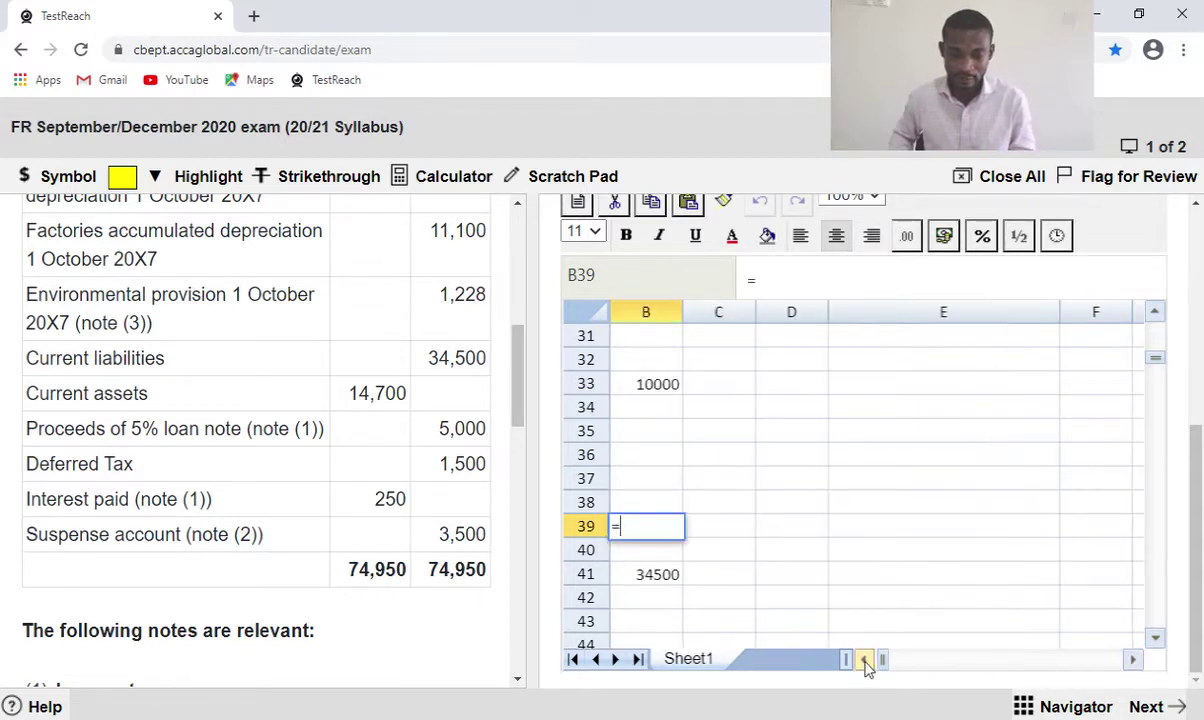
left_click(1155, 316)
left_click(1155, 316)
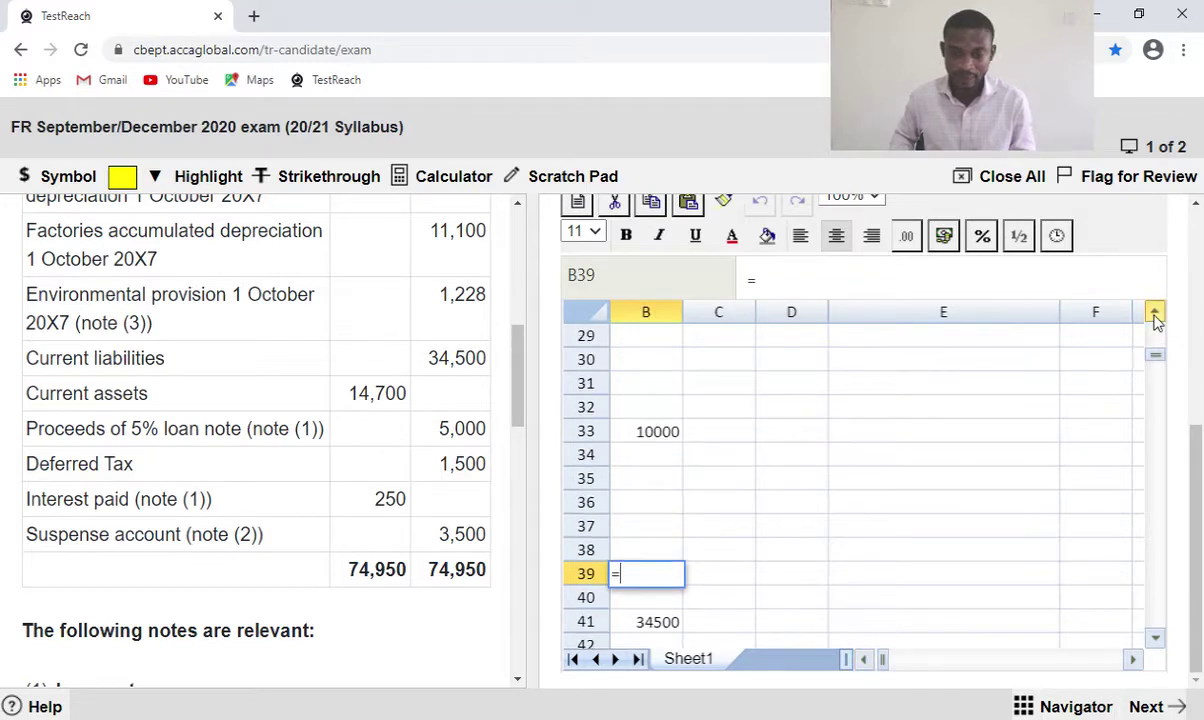
left_click(1155, 316)
left_click(1155, 316)
left_click(1155, 316)
left_click(1155, 316)
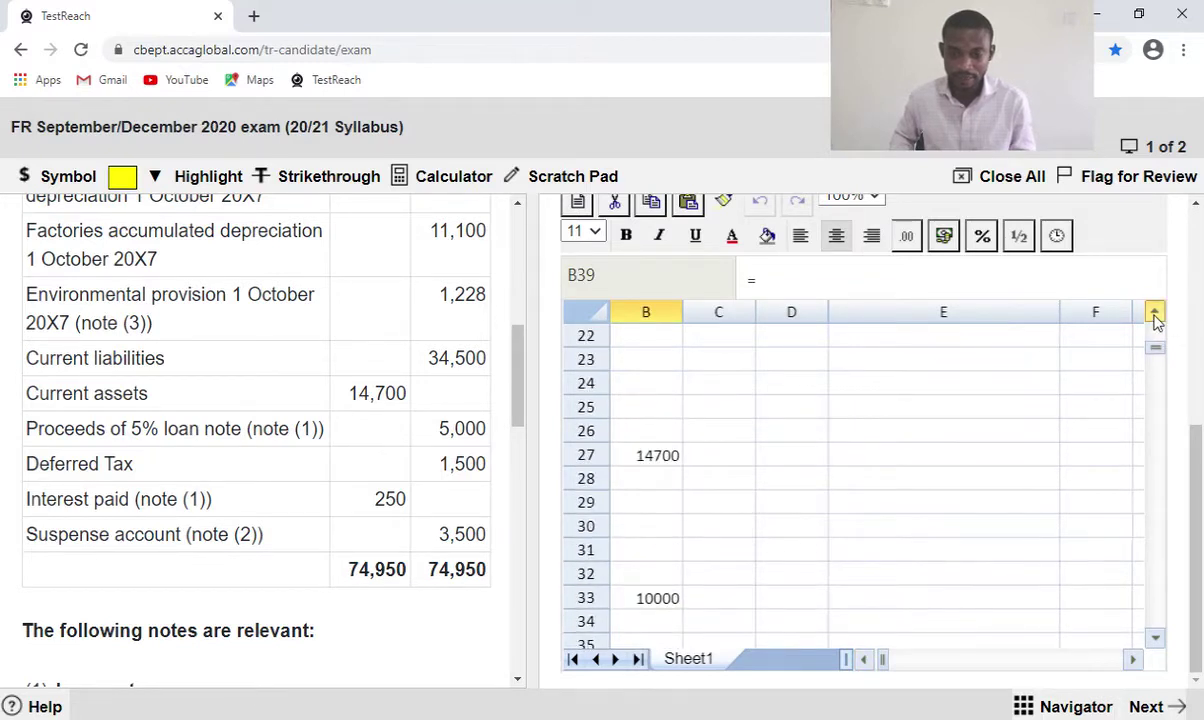
left_click(1155, 316)
left_click(1155, 316)
left_click(1155, 316)
left_click(1155, 316)
left_click(1155, 316)
left_click(1155, 316)
left_click(1155, 316)
left_click(1155, 316)
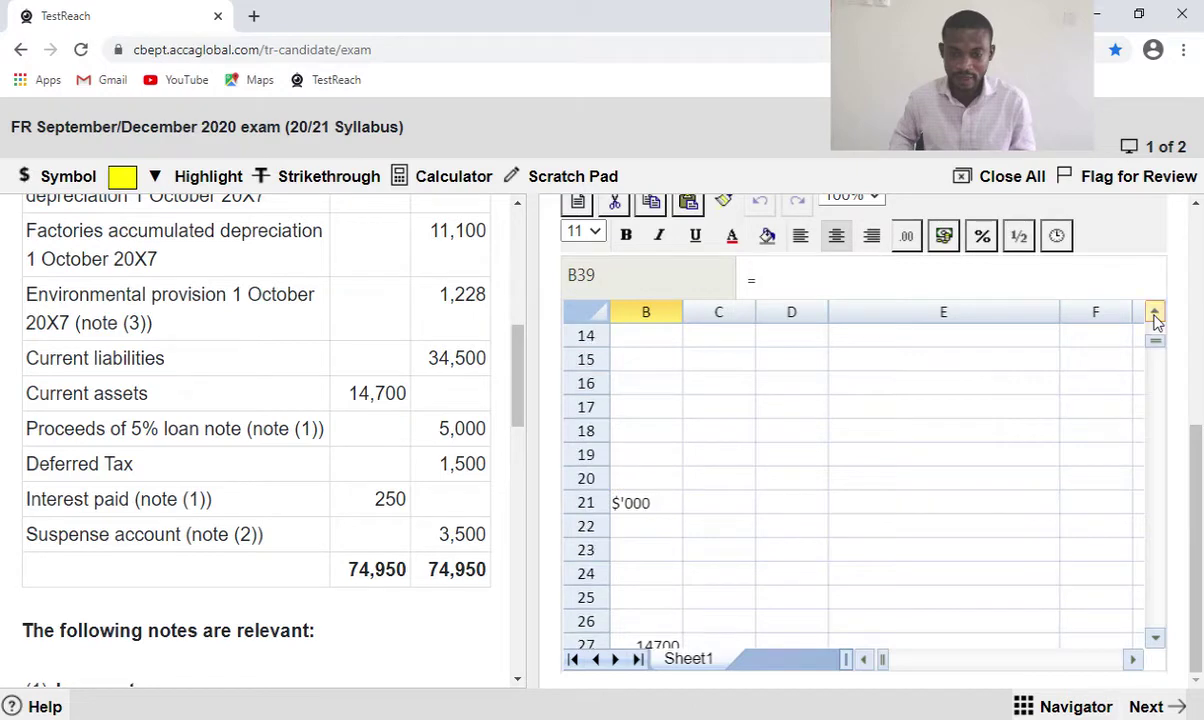
left_click(1155, 316)
left_click(1155, 316)
left_click(1155, 316)
left_click(1155, 316)
left_click(1155, 316)
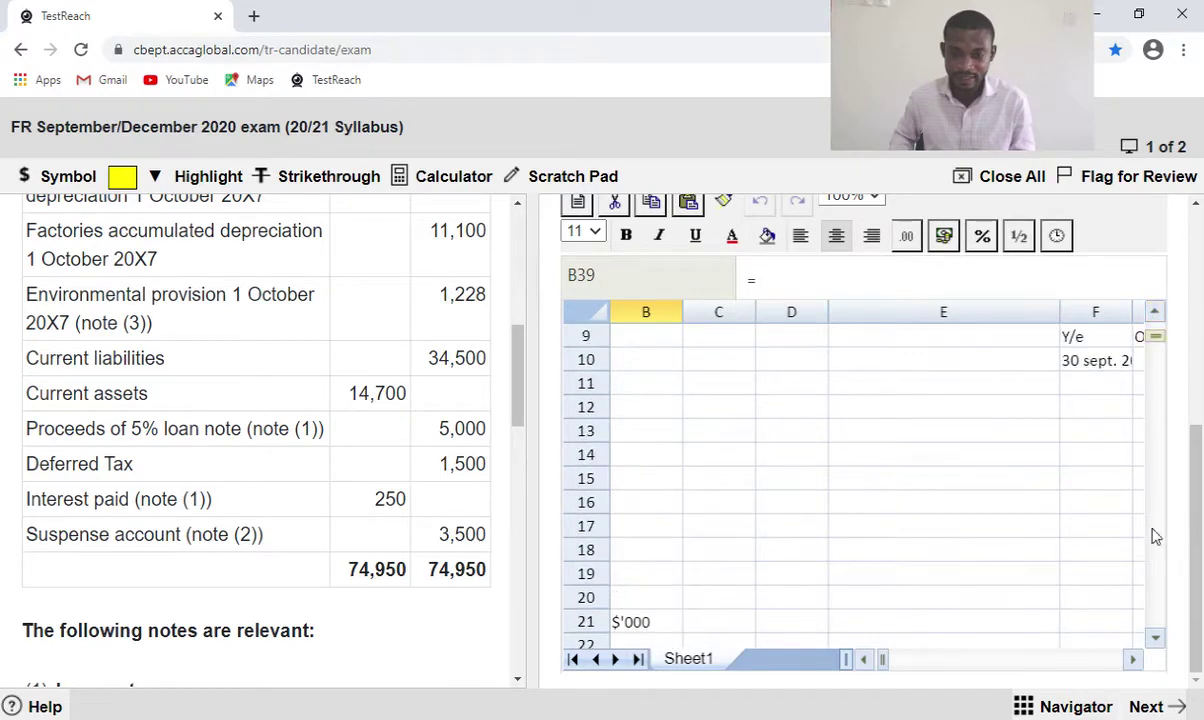
left_click(1132, 659)
left_click(1132, 659)
left_click(1132, 659)
left_click(1132, 659)
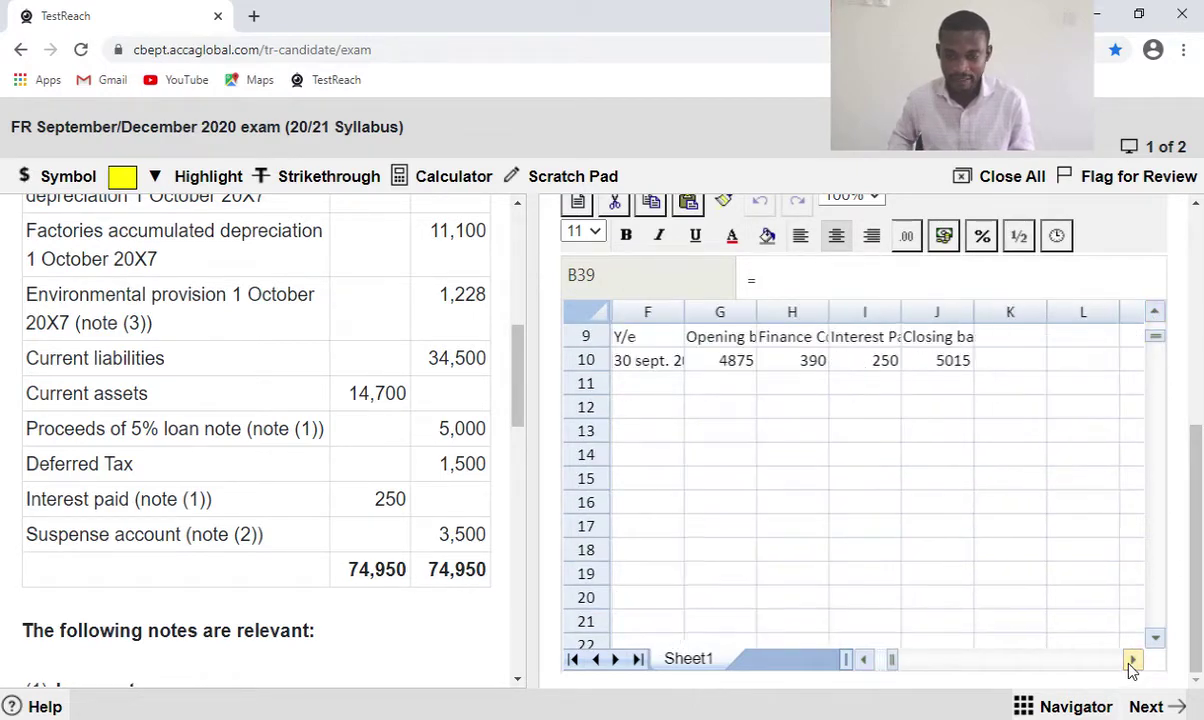
left_click(925, 356)
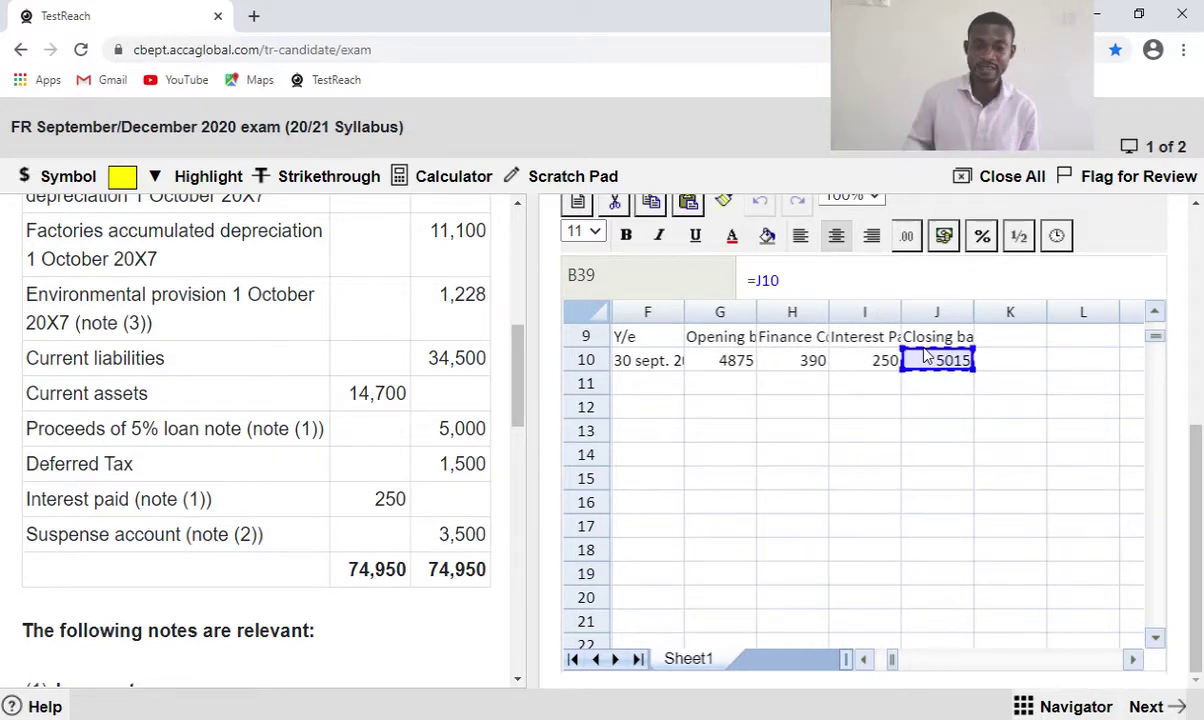
key("Return")
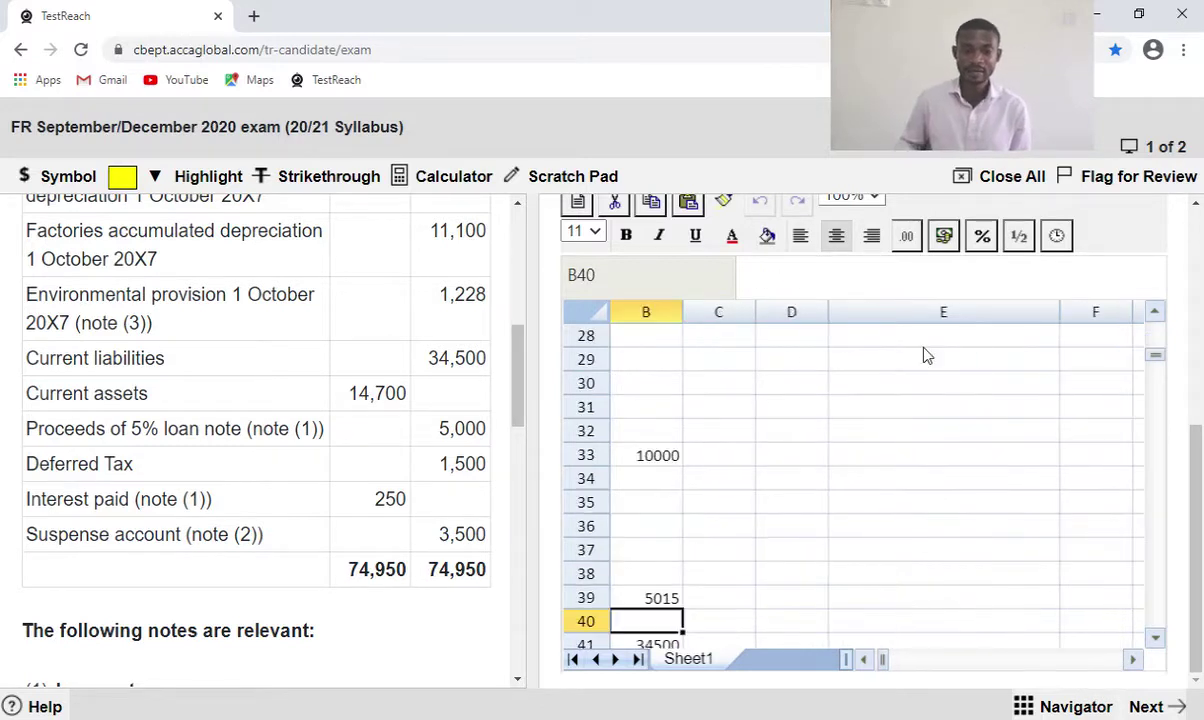
left_click(865, 657)
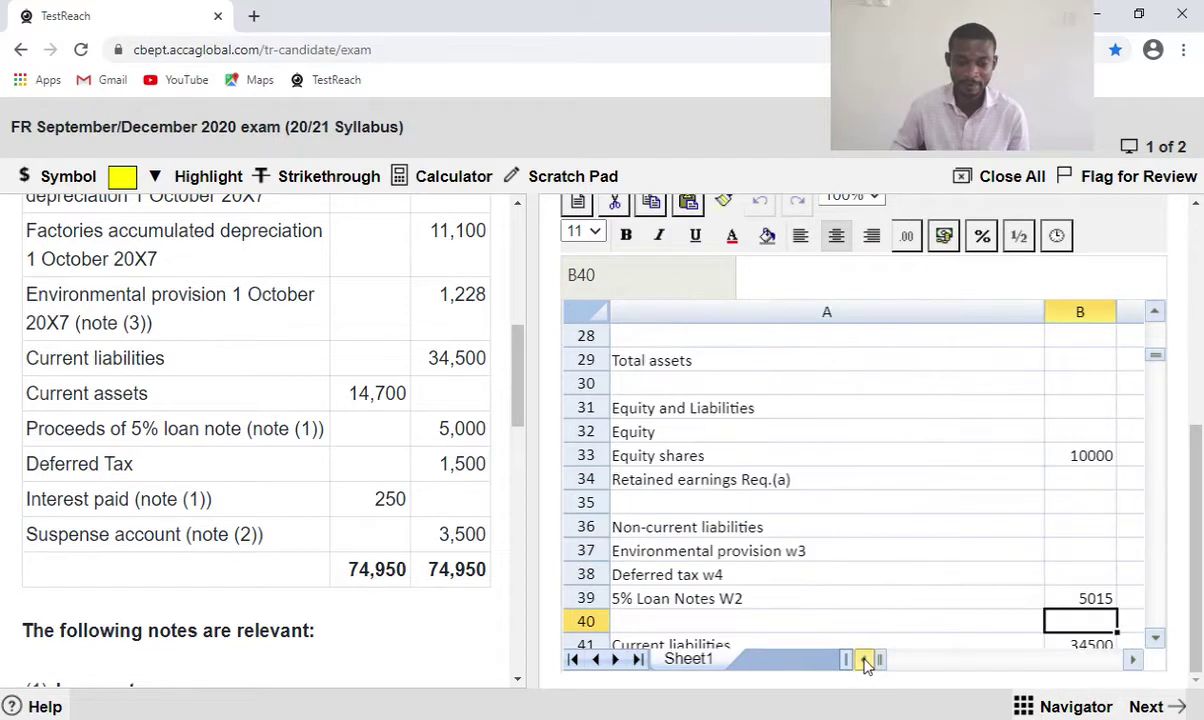
left_click(1155, 637)
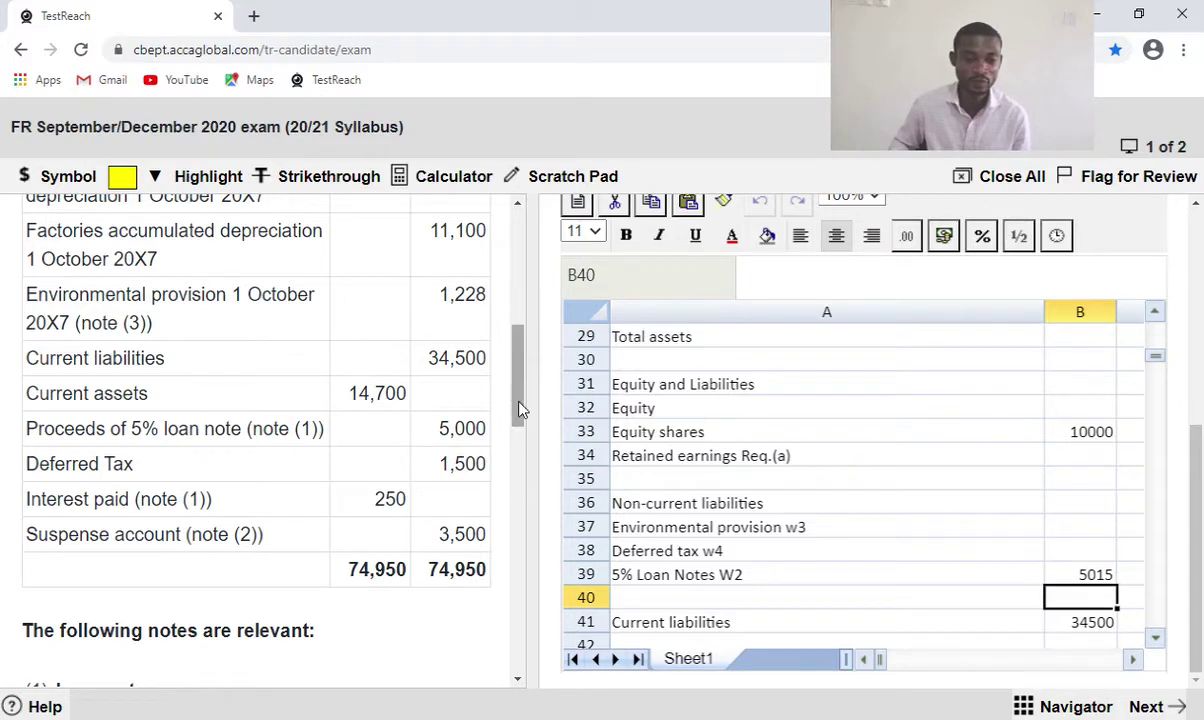
Scroll the question panel past the trial balance to note (2) Non-current assets.
left_click_drag(519, 403, 518, 507)
scroll(518, 507, "down", 3)
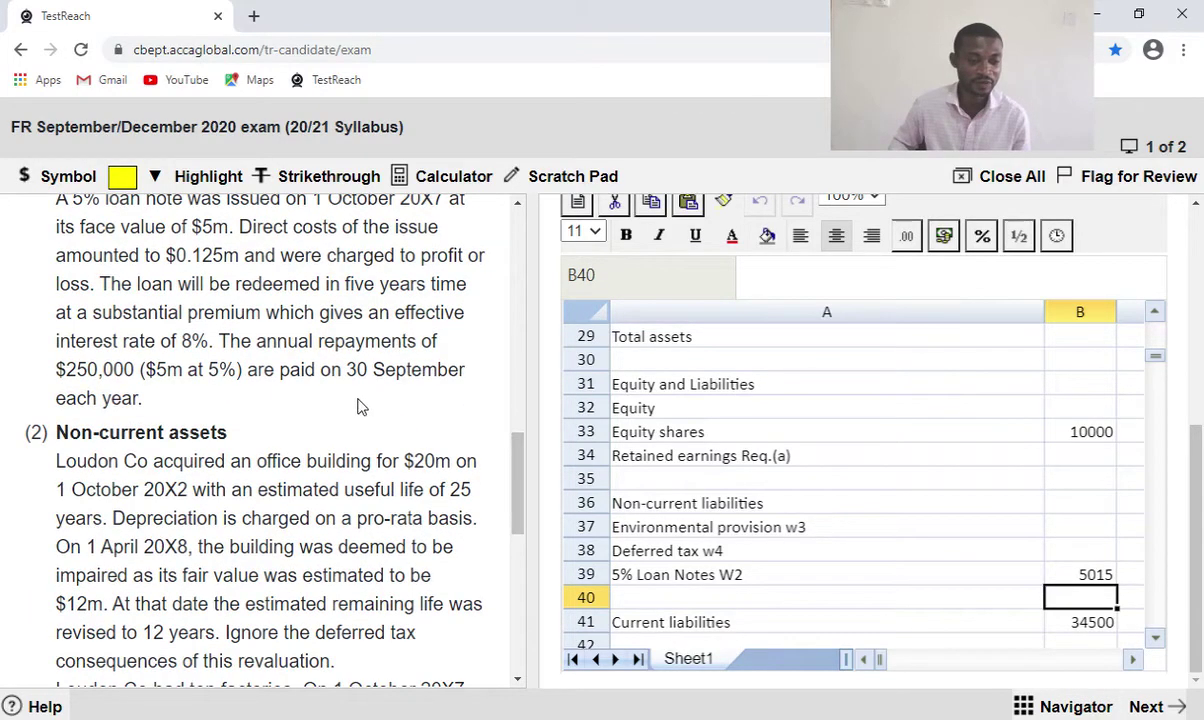
scroll(309, 399, "up", 1)
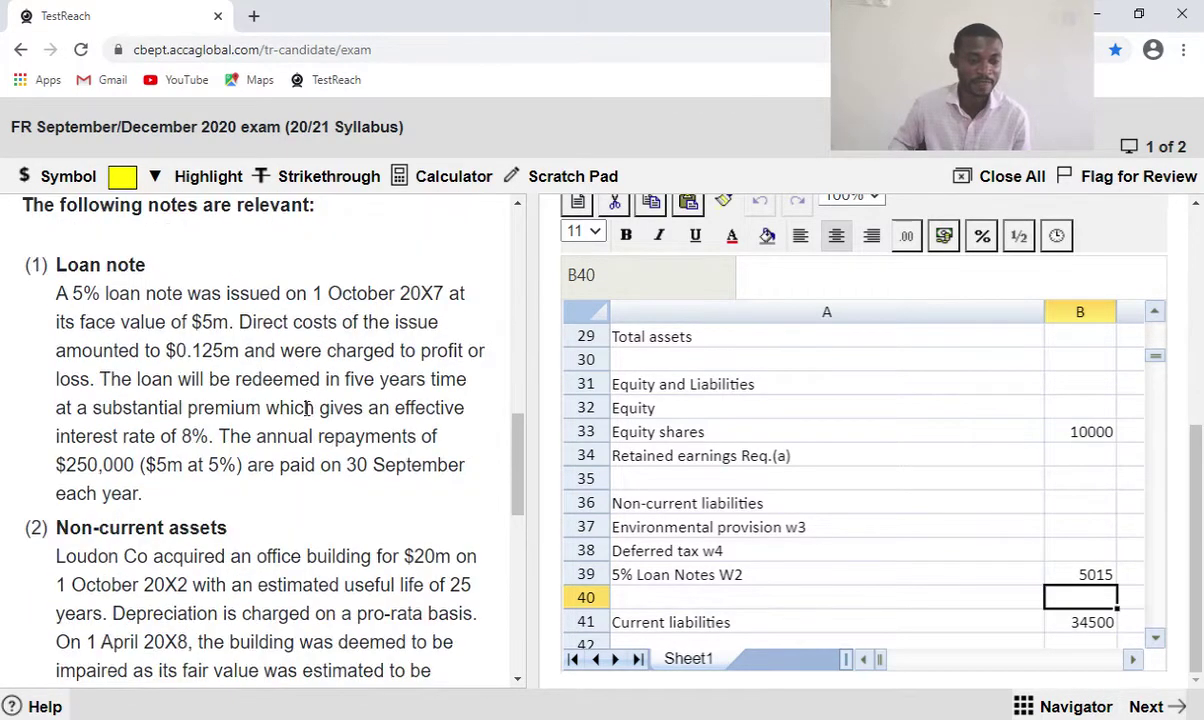
scroll(305, 408, "down", 2)
scroll(305, 414, "down", 1)
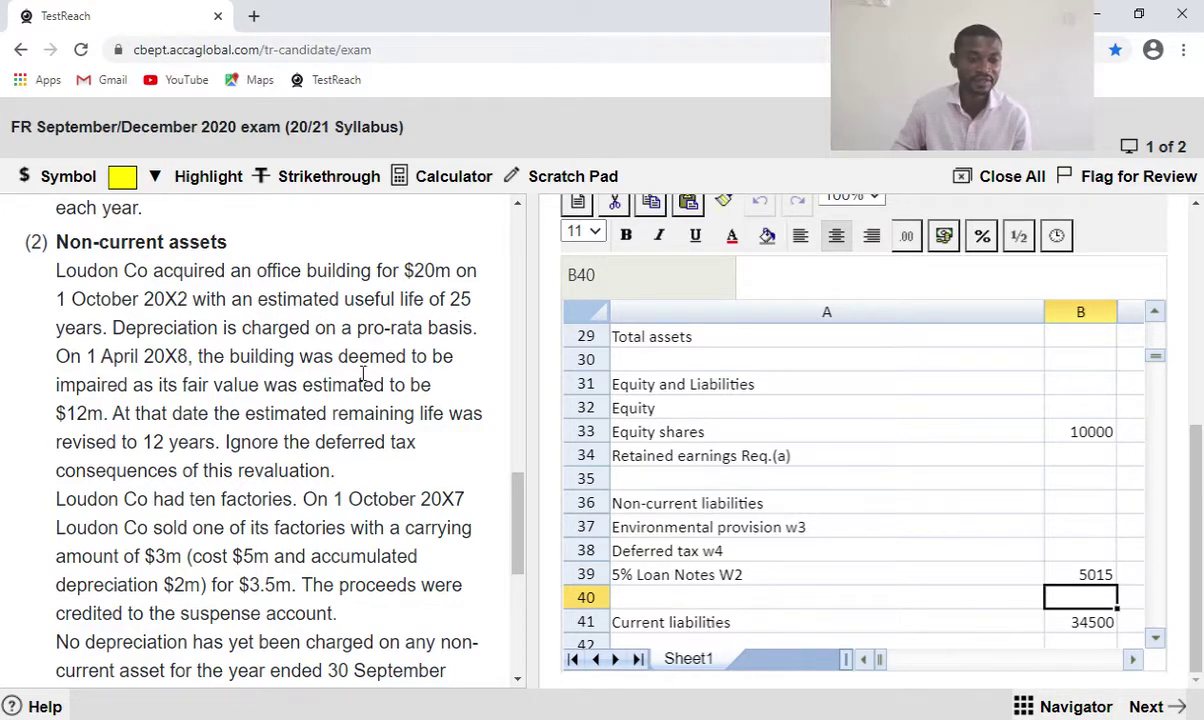
scroll(505, 367, "up", 1)
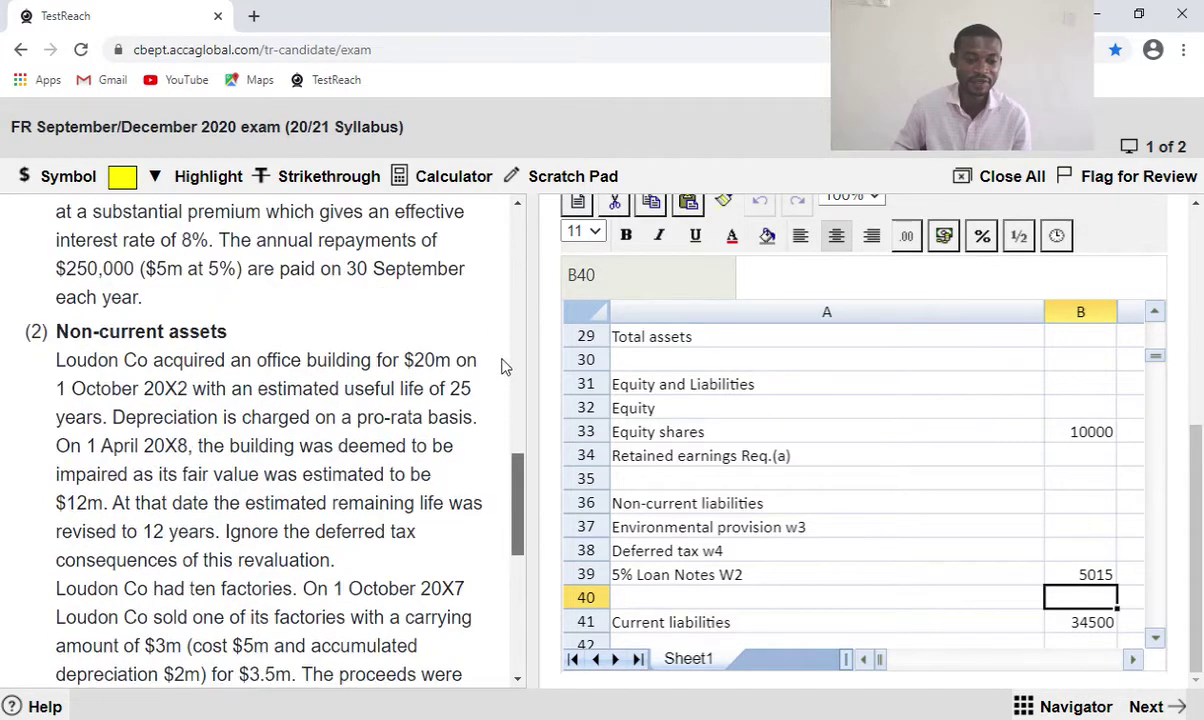
scroll(505, 367, "up", 10)
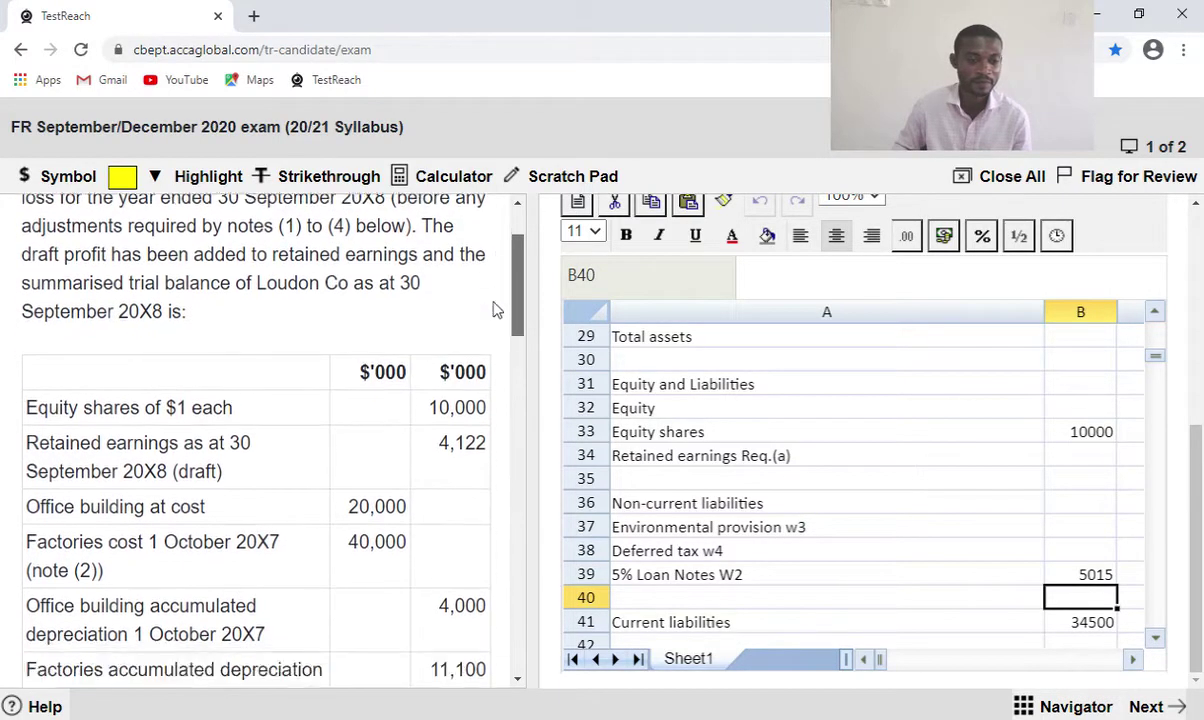
scroll(497, 312, "down", 1)
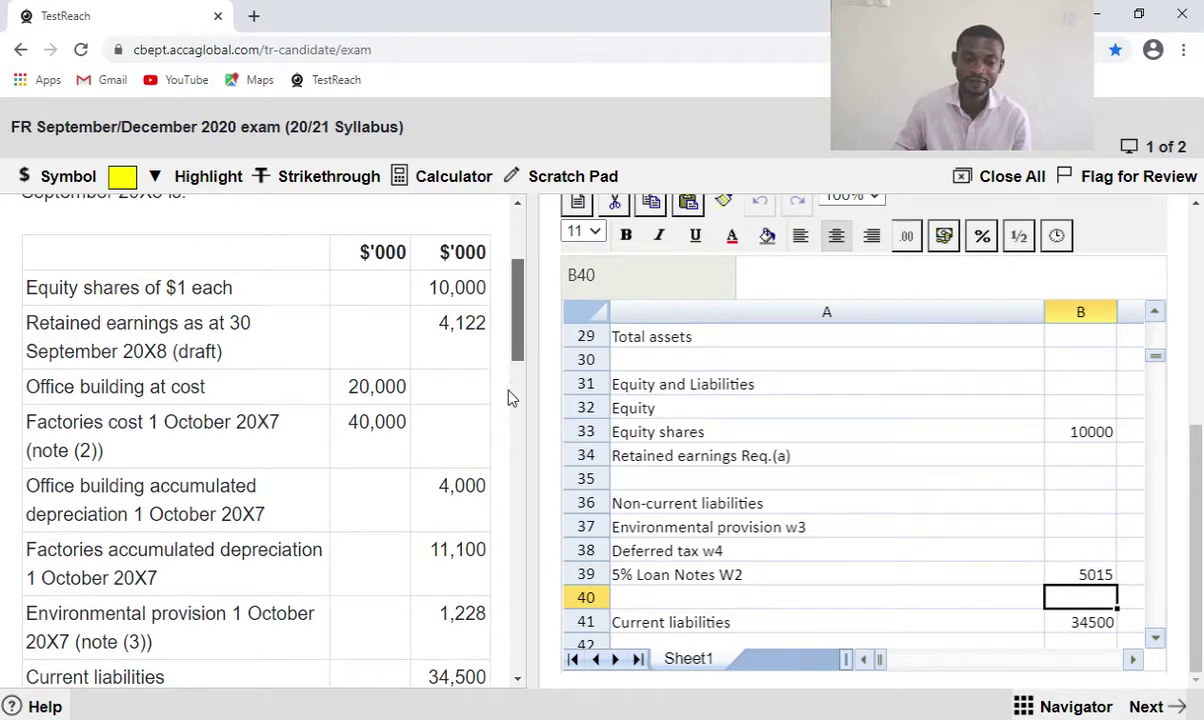
scroll(506, 440, "down", 4)
scroll(506, 490, "down", 4)
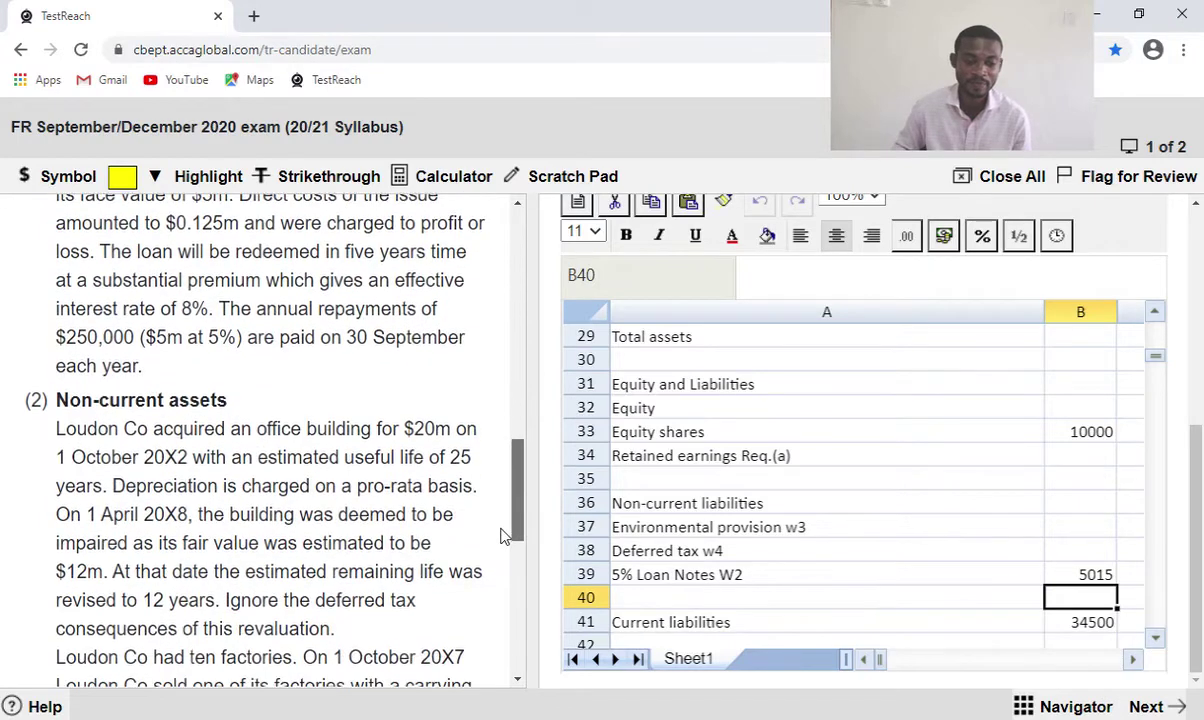
Highlight the 1 April 20X8 impairment date in note (2) and show worksheet columns B to F.
double_click(427, 410)
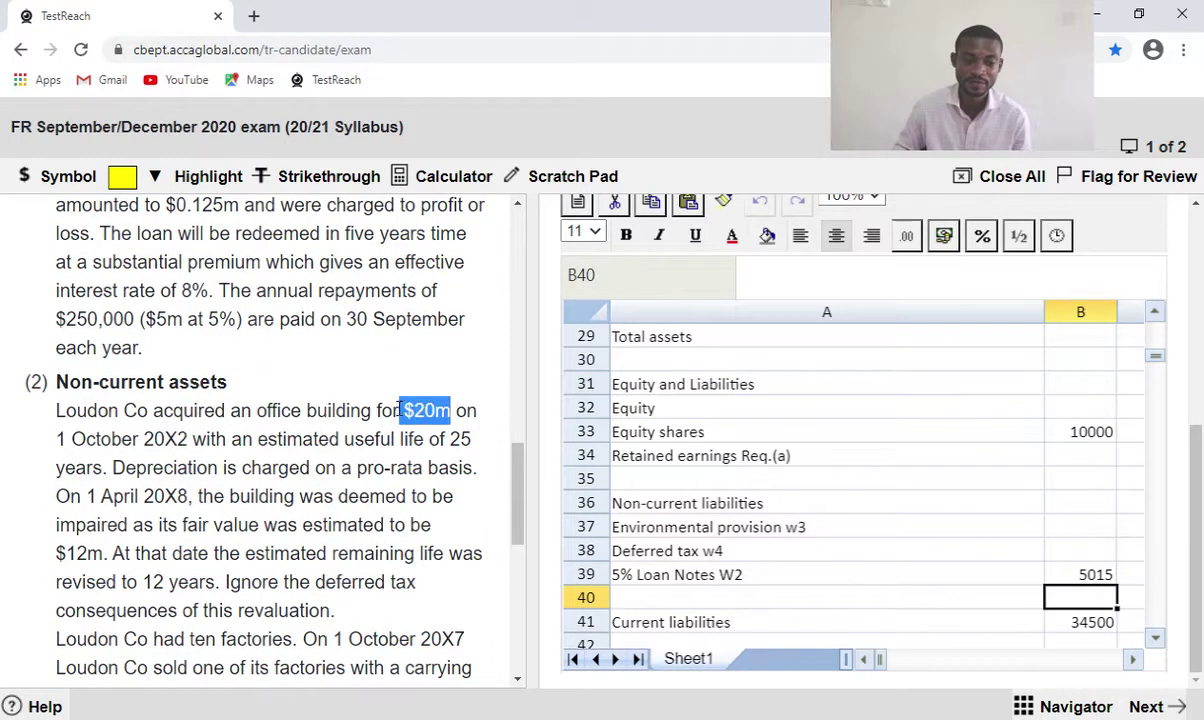
left_click(366, 364)
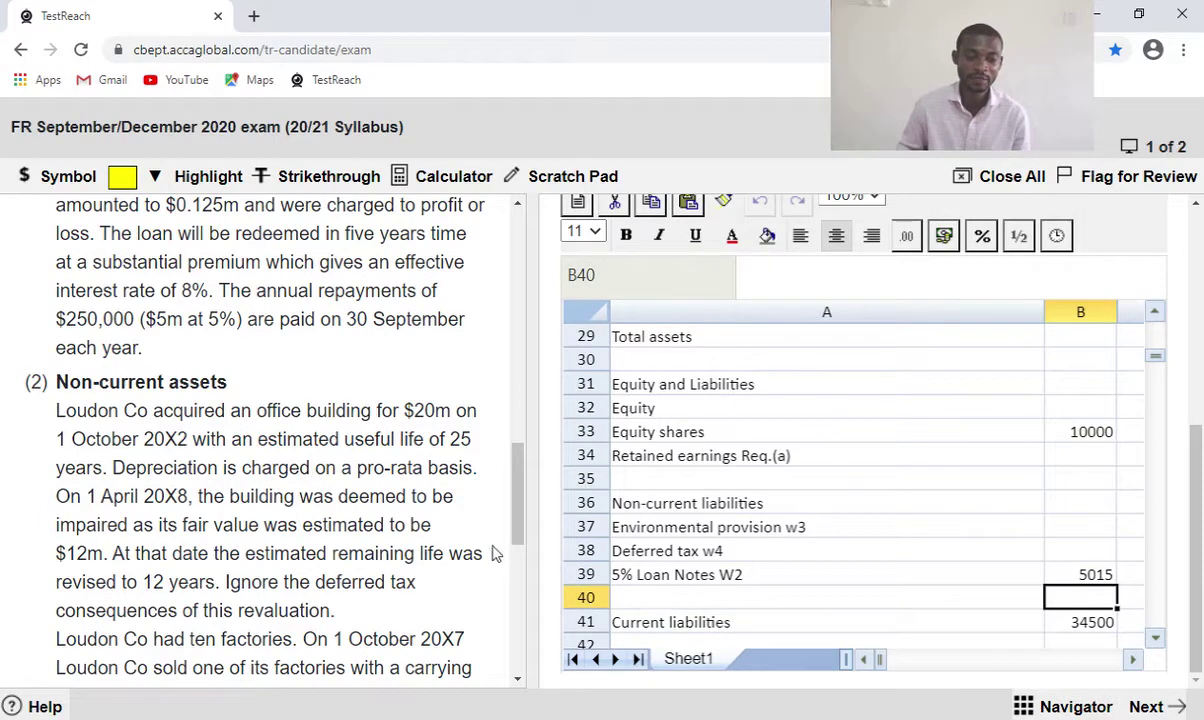
scroll(530, 322, "up", 9)
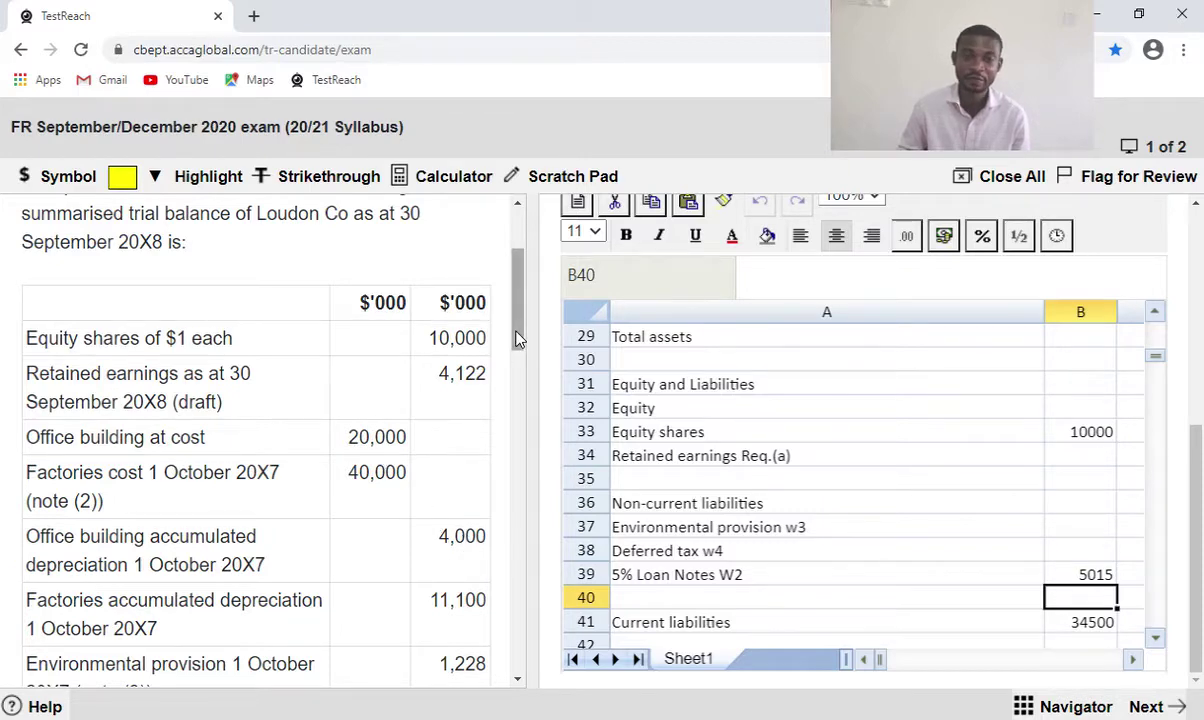
left_click_drag(517, 372, 519, 556)
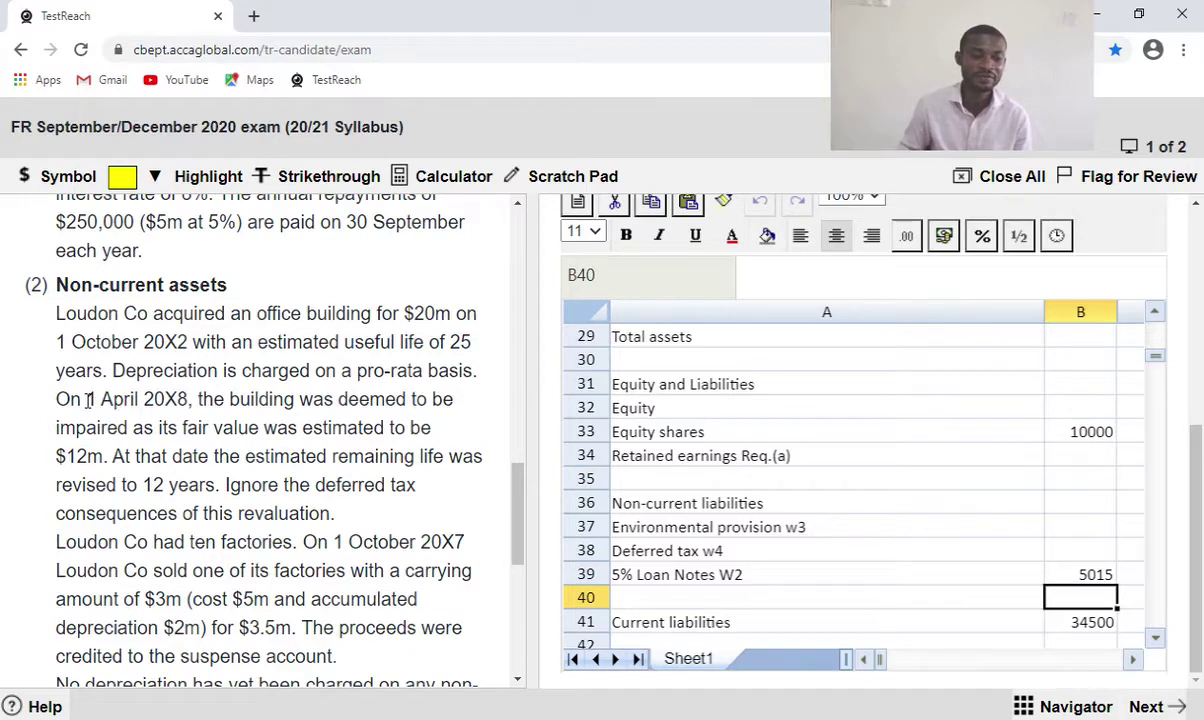
left_click_drag(262, 398, 195, 400)
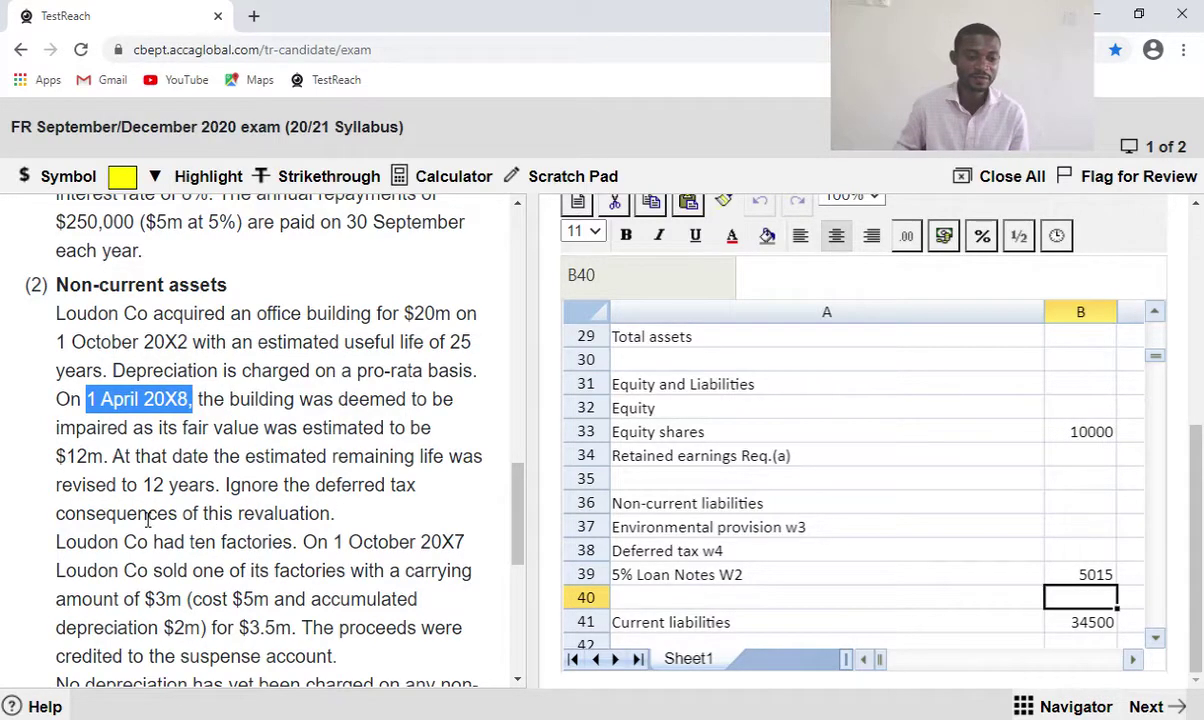
scroll(140, 488, "down", 2)
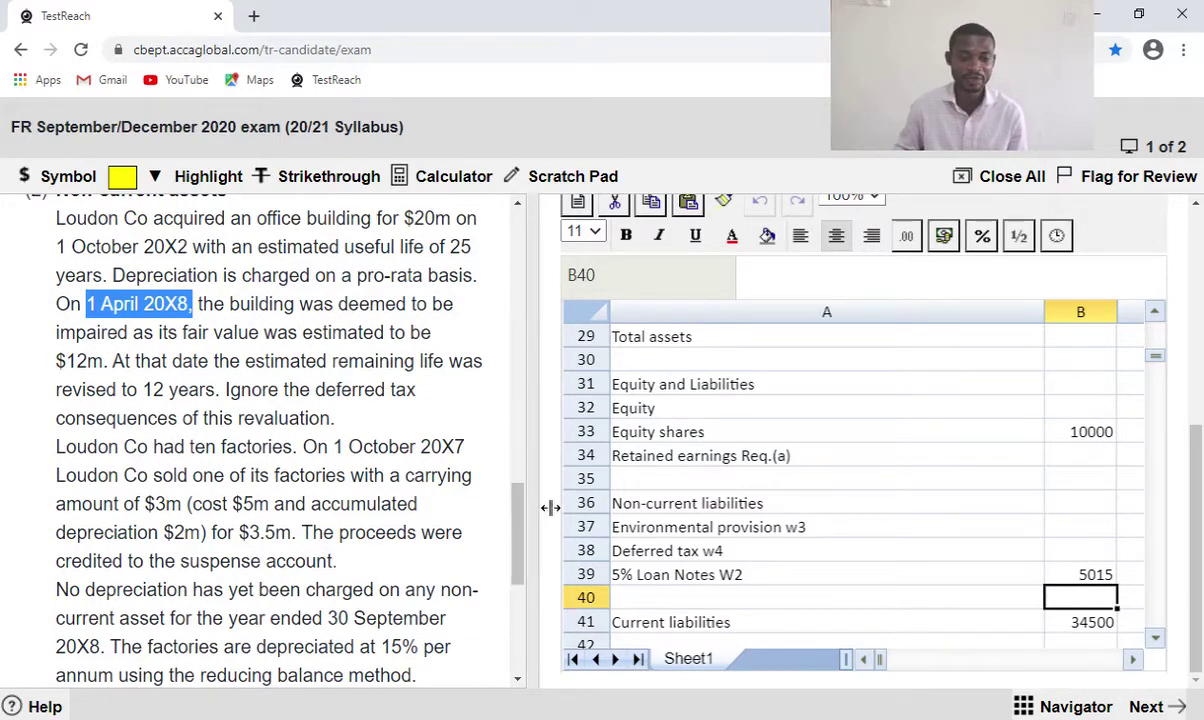
left_click(1133, 659)
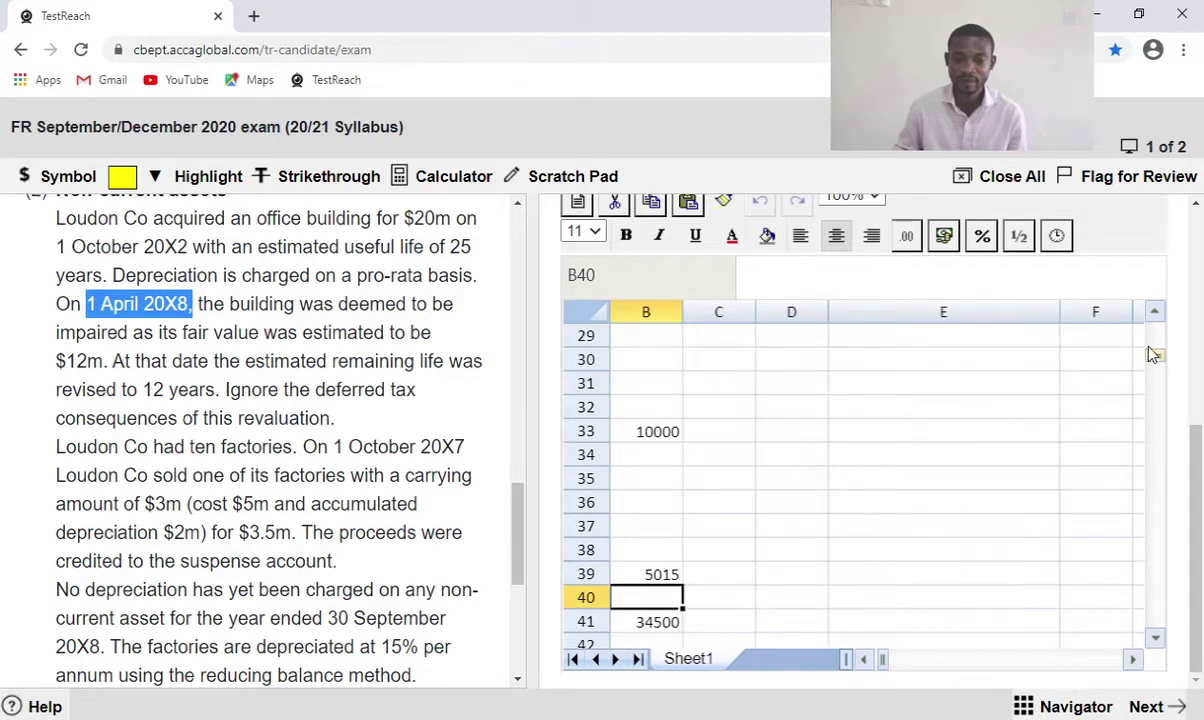
Enter the heading 'W2 Property, Plant and Equipment' in E12.
scroll(1152, 354, "up", 9)
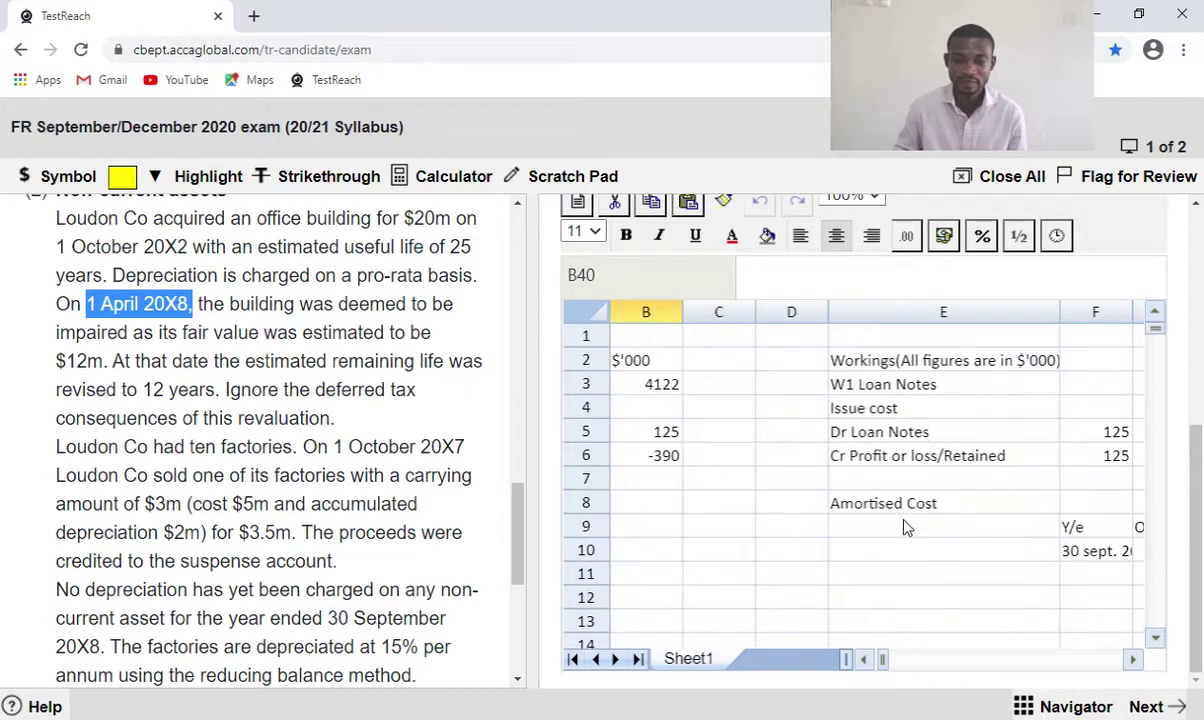
scroll(905, 527, "down", 2)
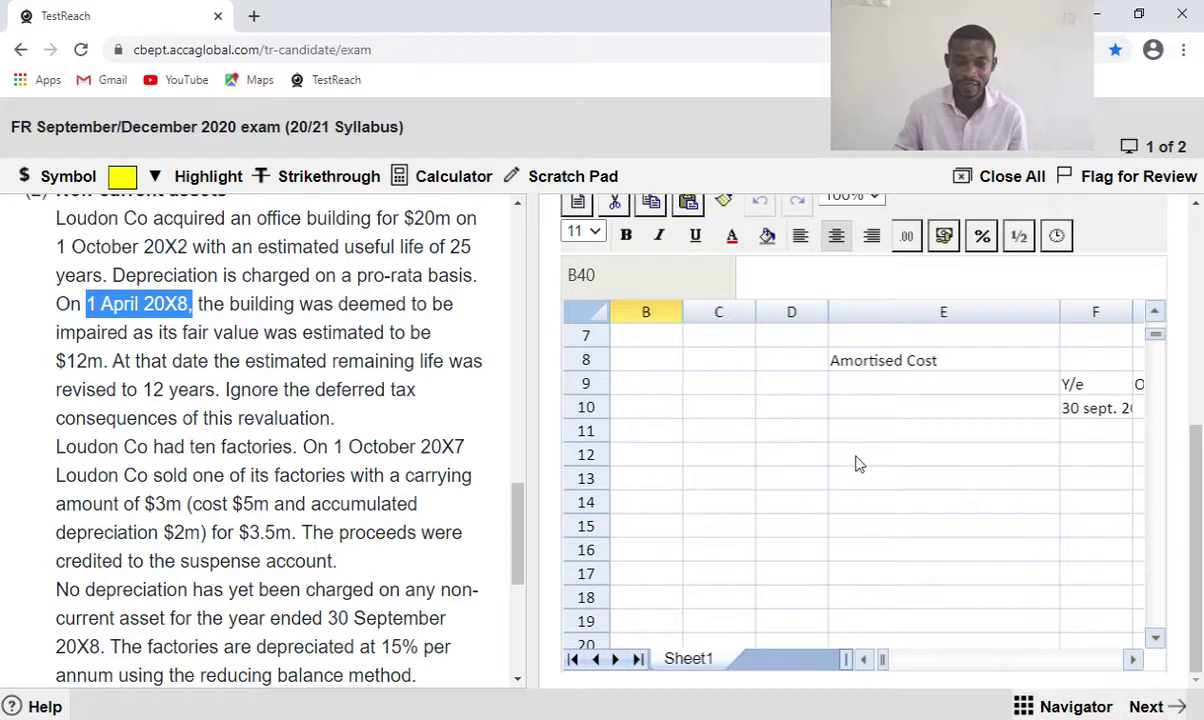
left_click(857, 455)
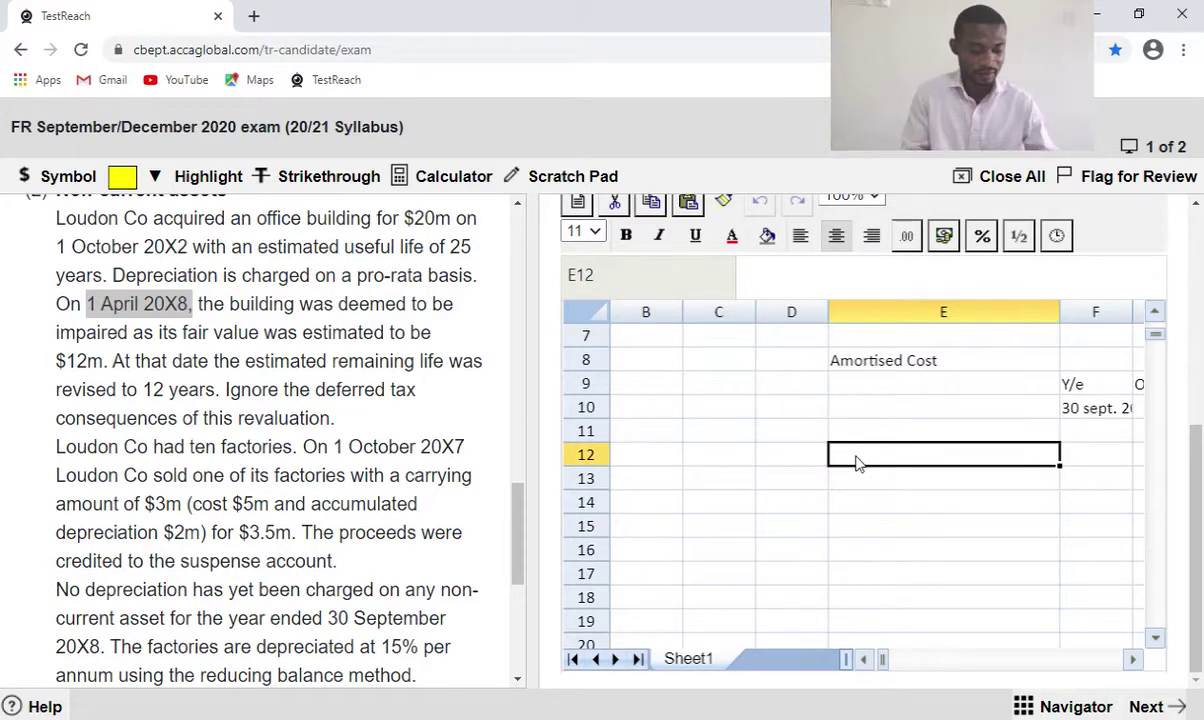
type("W2")
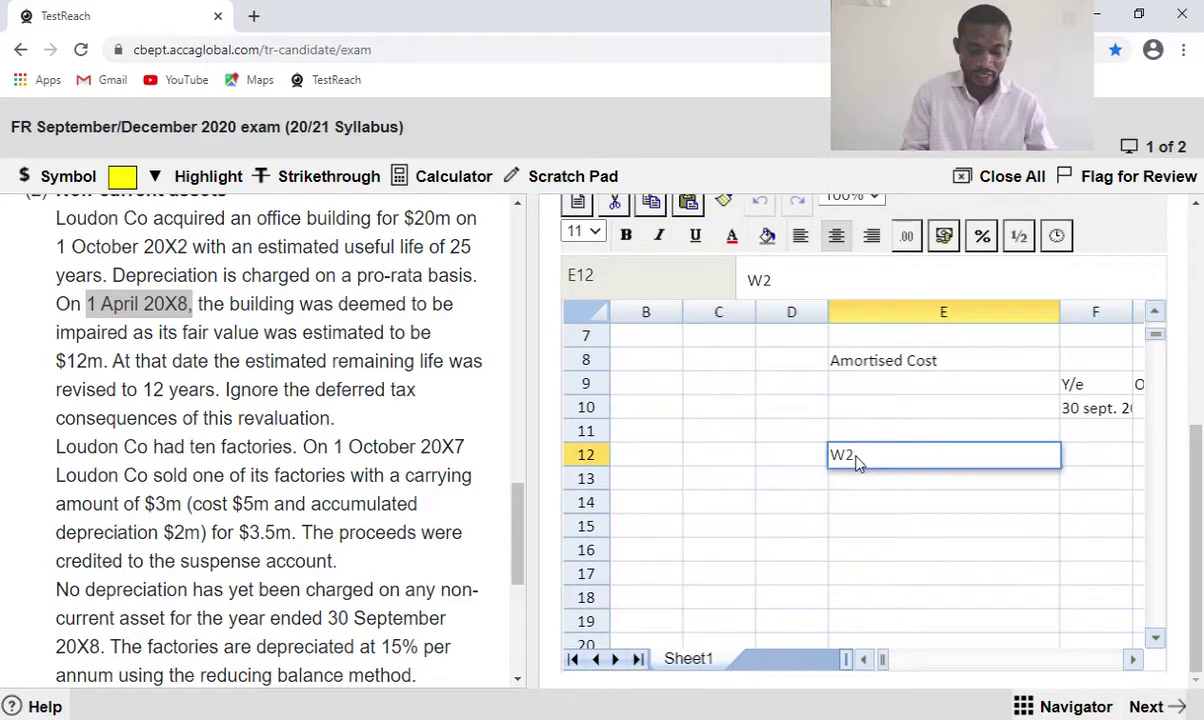
type(" Pro")
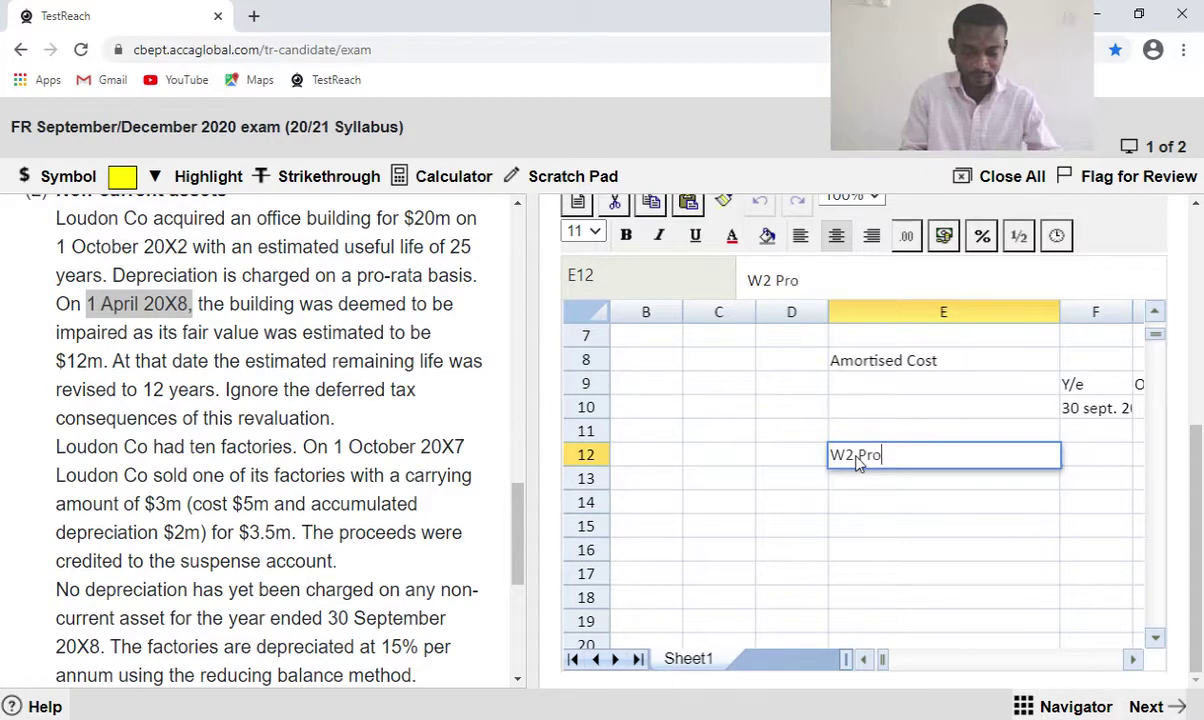
type("pert")
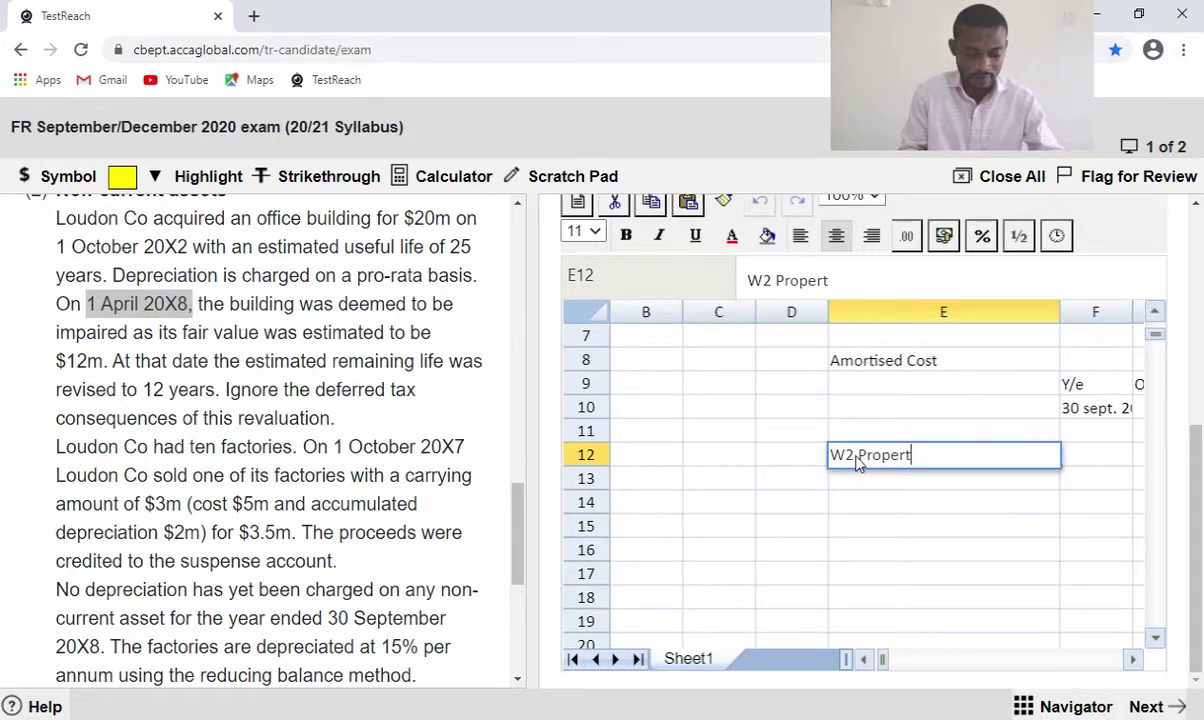
type("y.")
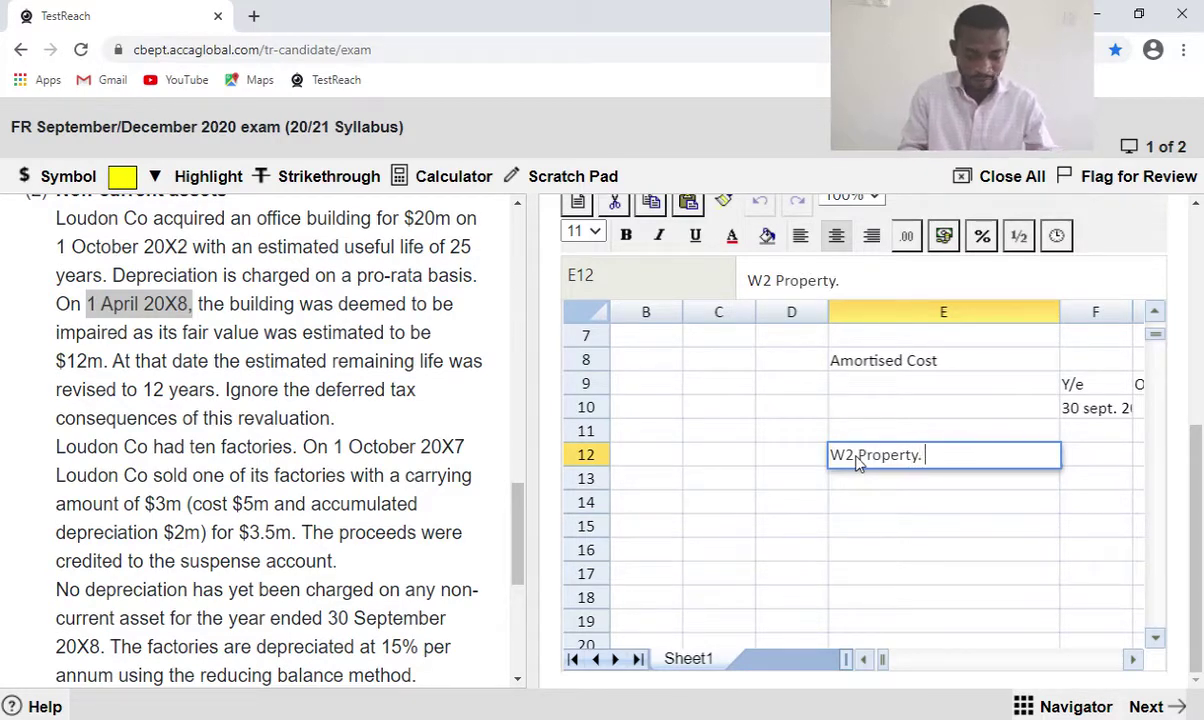
key("BackSpace")
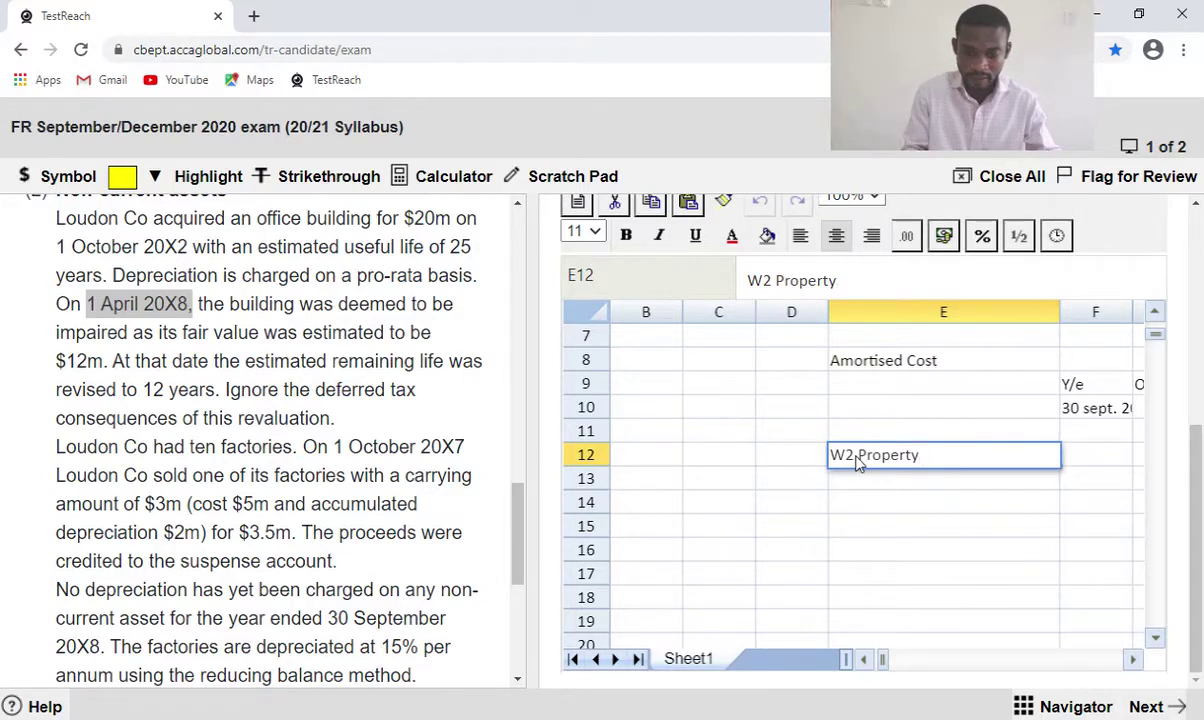
type(", Plan")
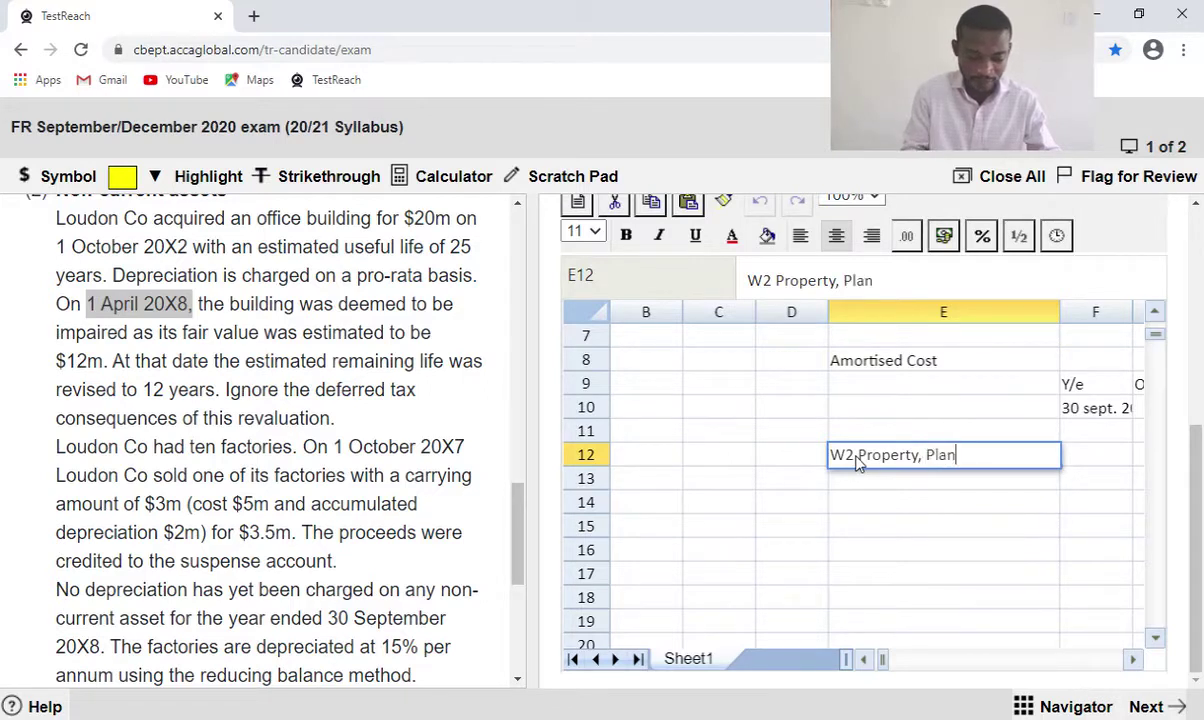
type("t and ")
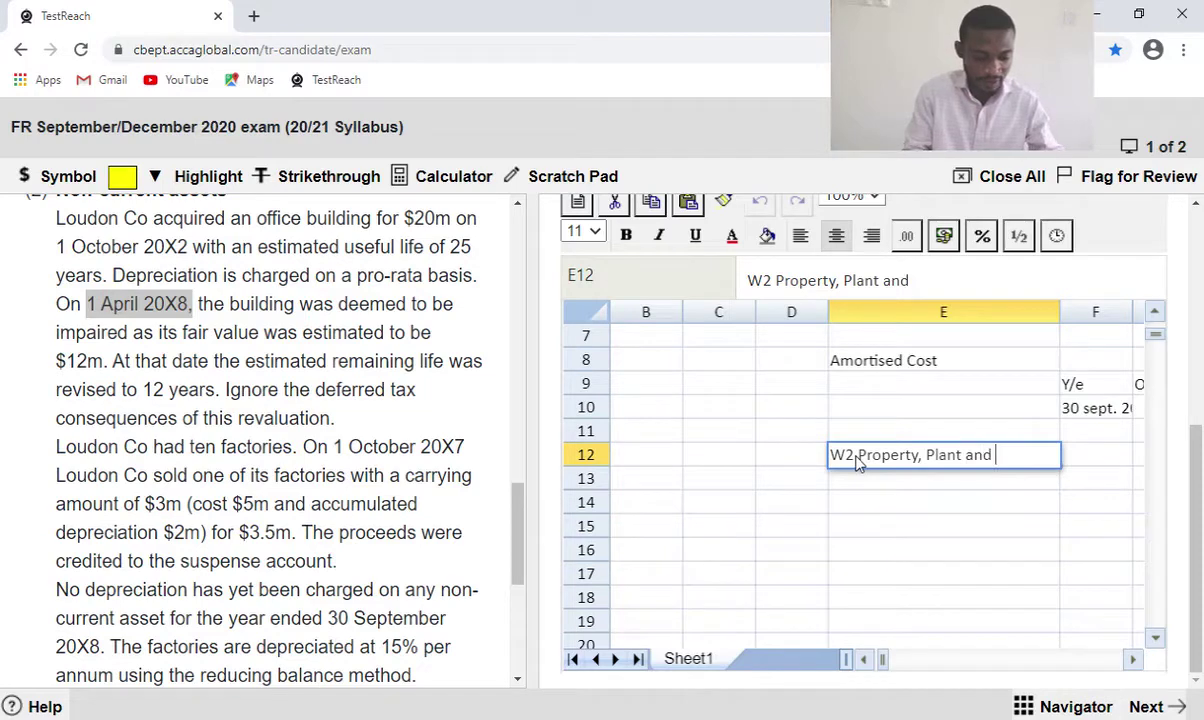
type("Equipm")
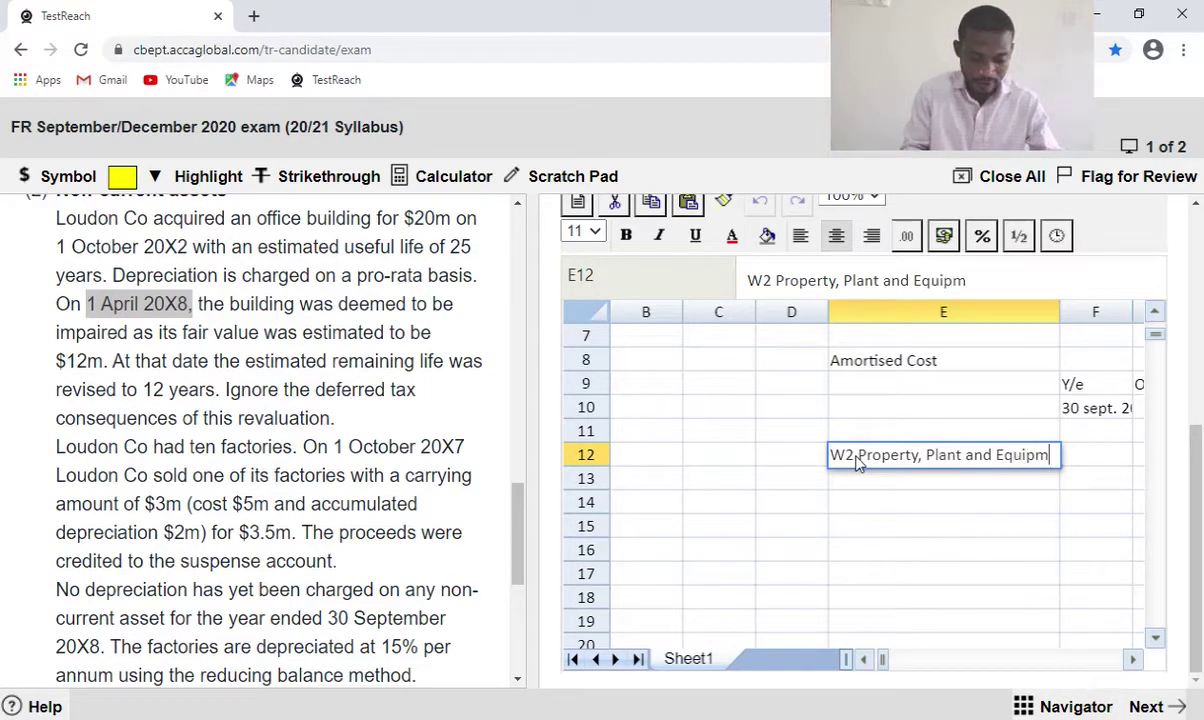
type("ent")
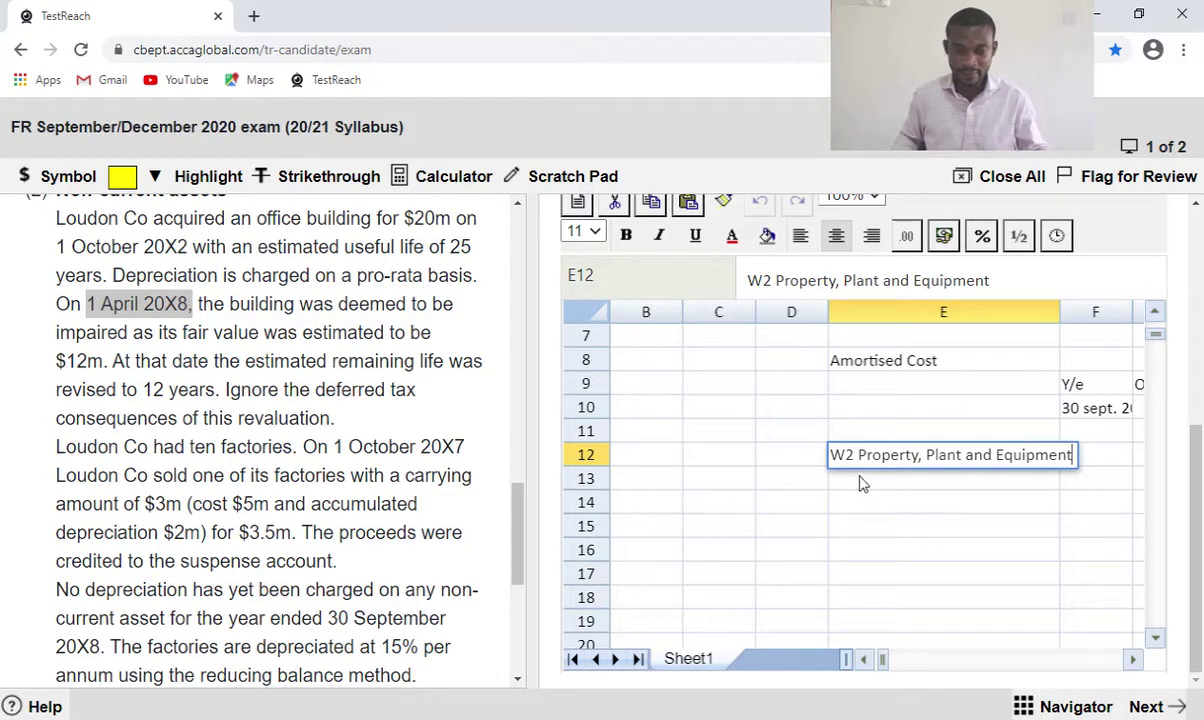
key("Return")
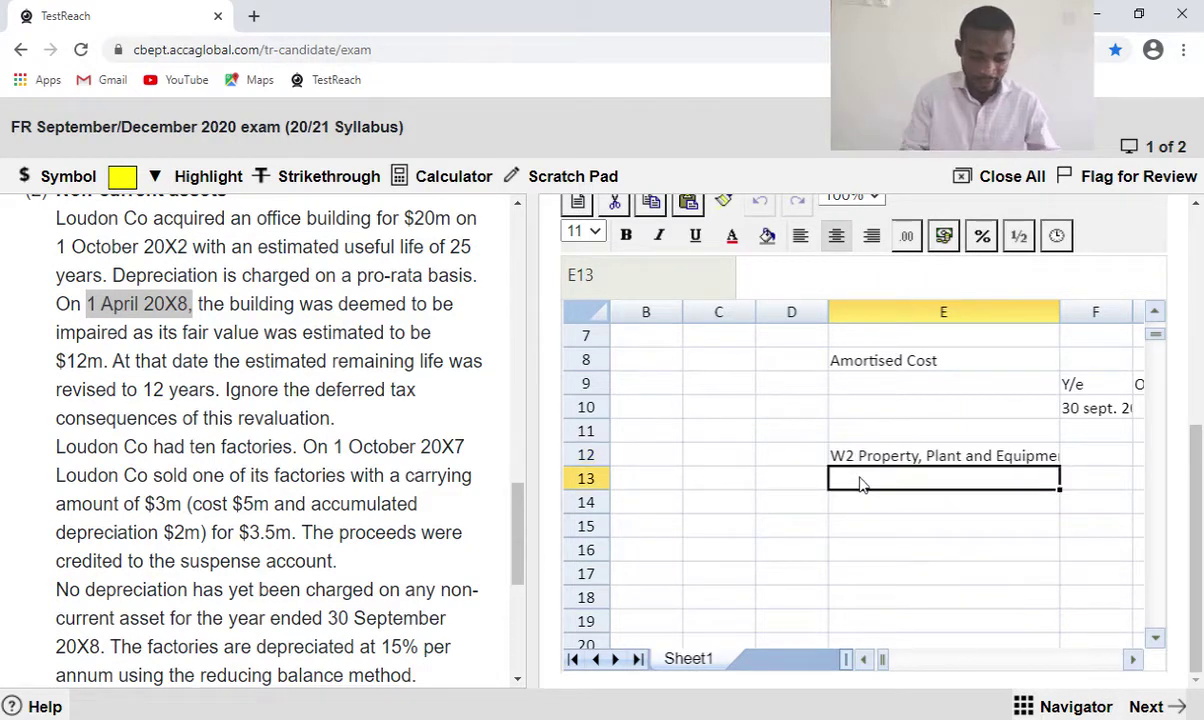
Label E13 'Office Building'.
type("Office ")
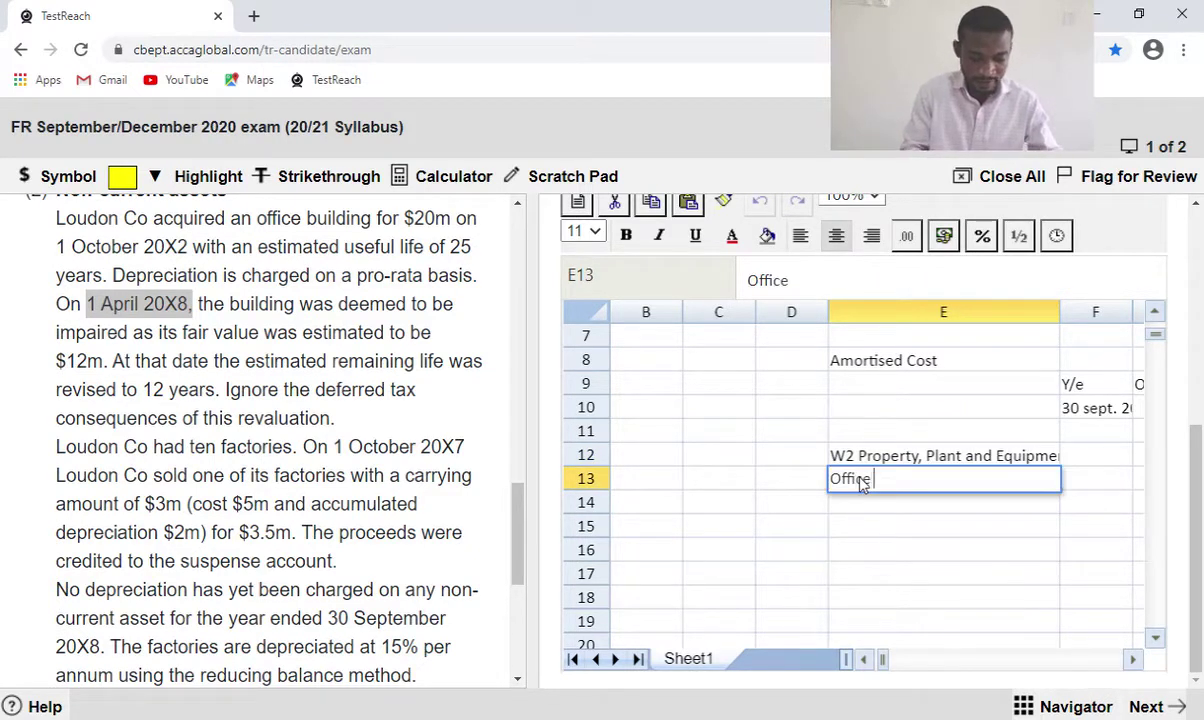
type("Bui")
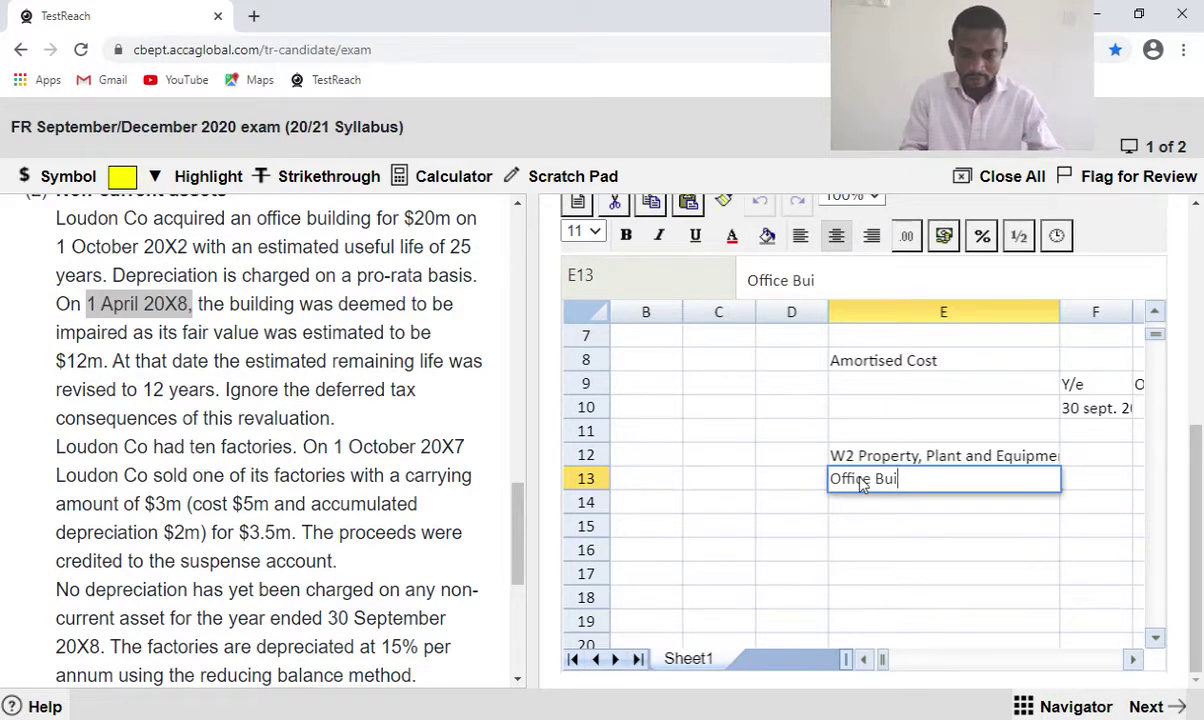
type("d")
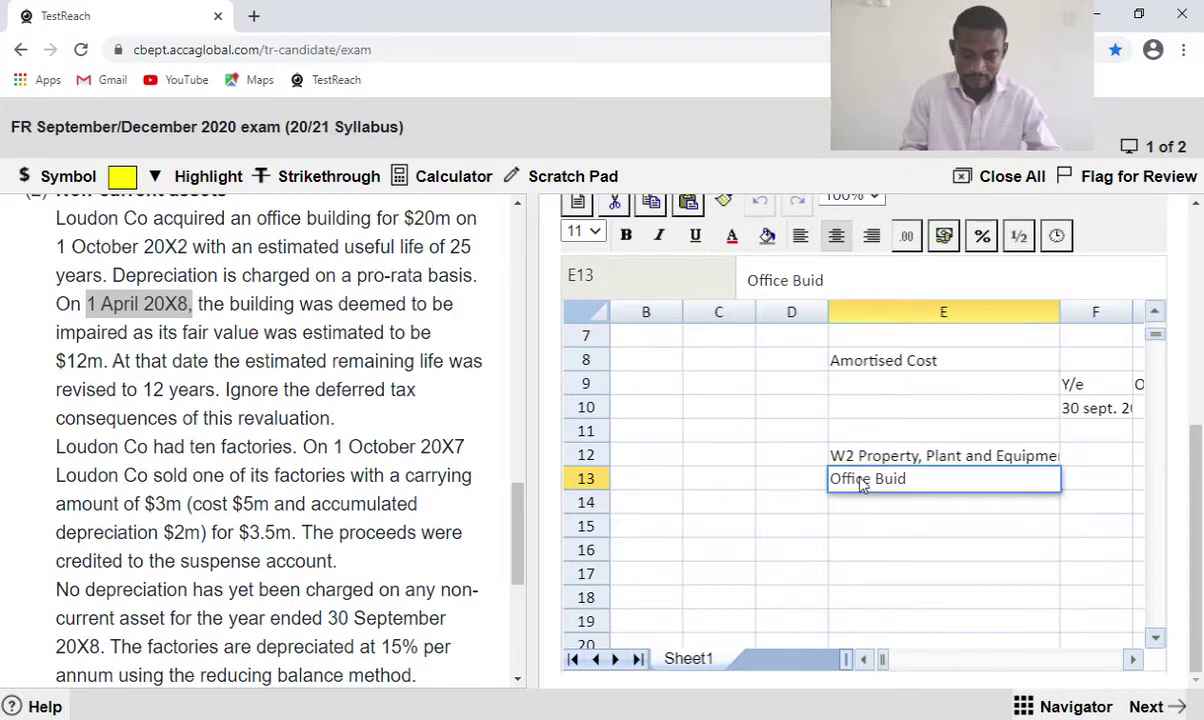
type("i")
key("BackSpace")
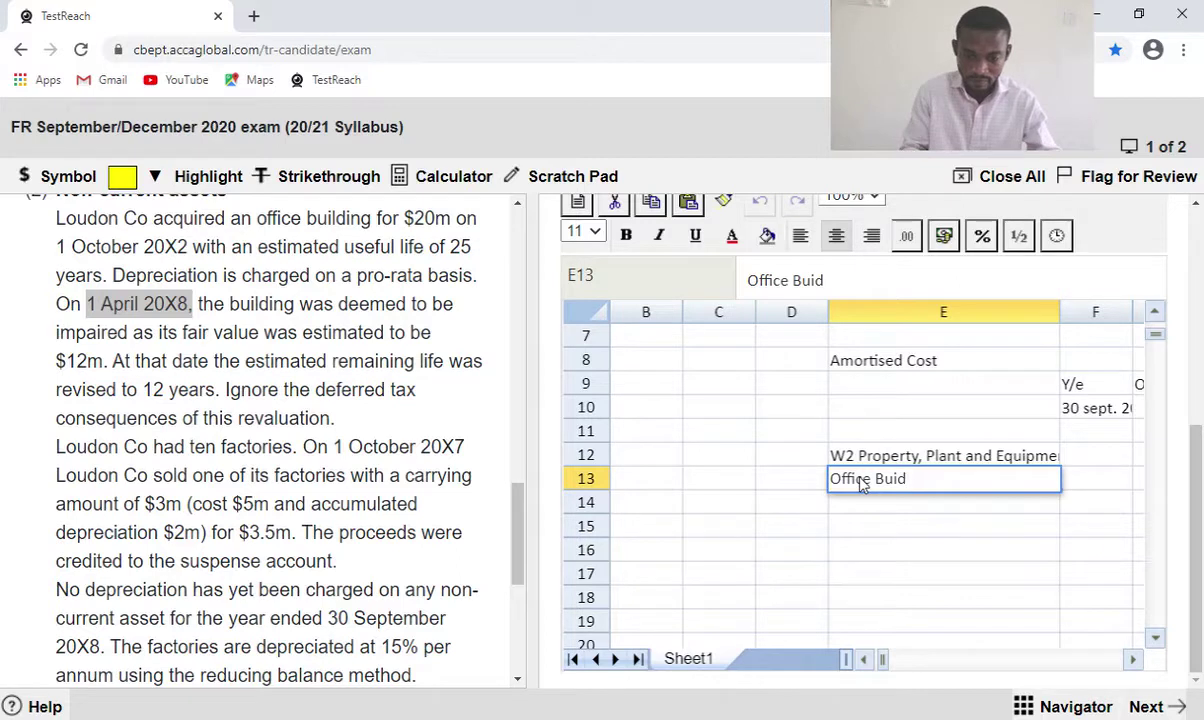
key("BackSpace")
type("lding")
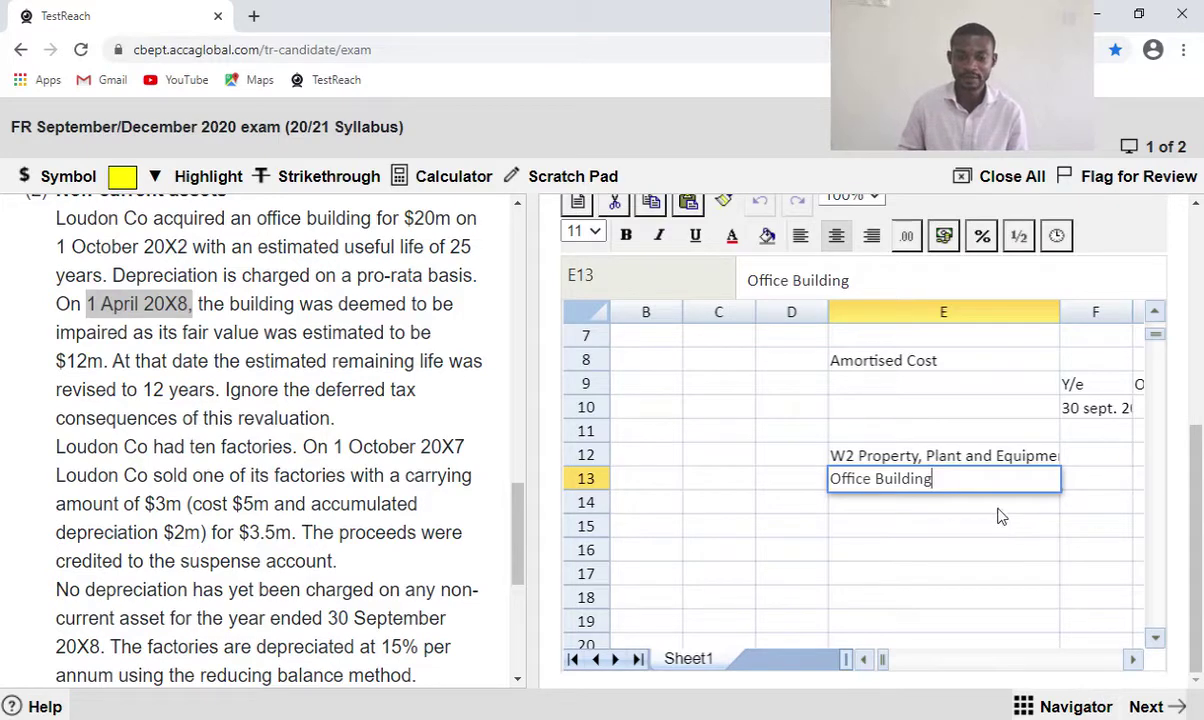
key("Return")
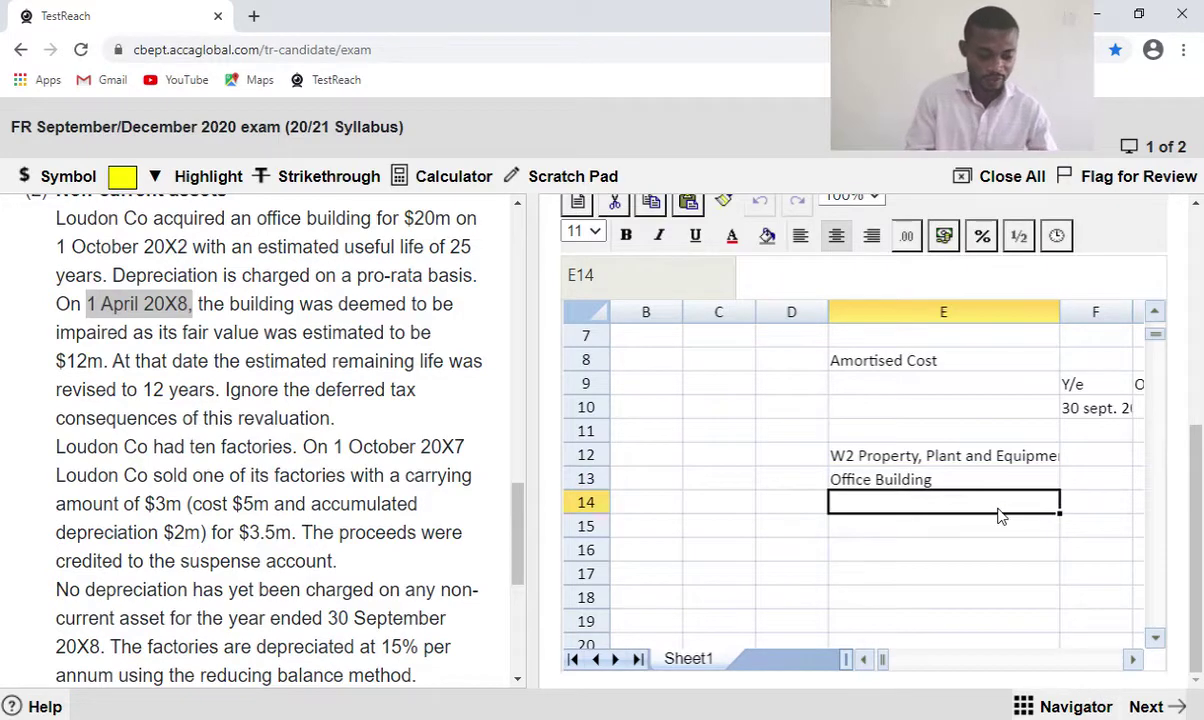
Enter 'Cost at I Oct 20X2' with 20000, then label E15 'Less Acct. Depen.'.
type("Cost")
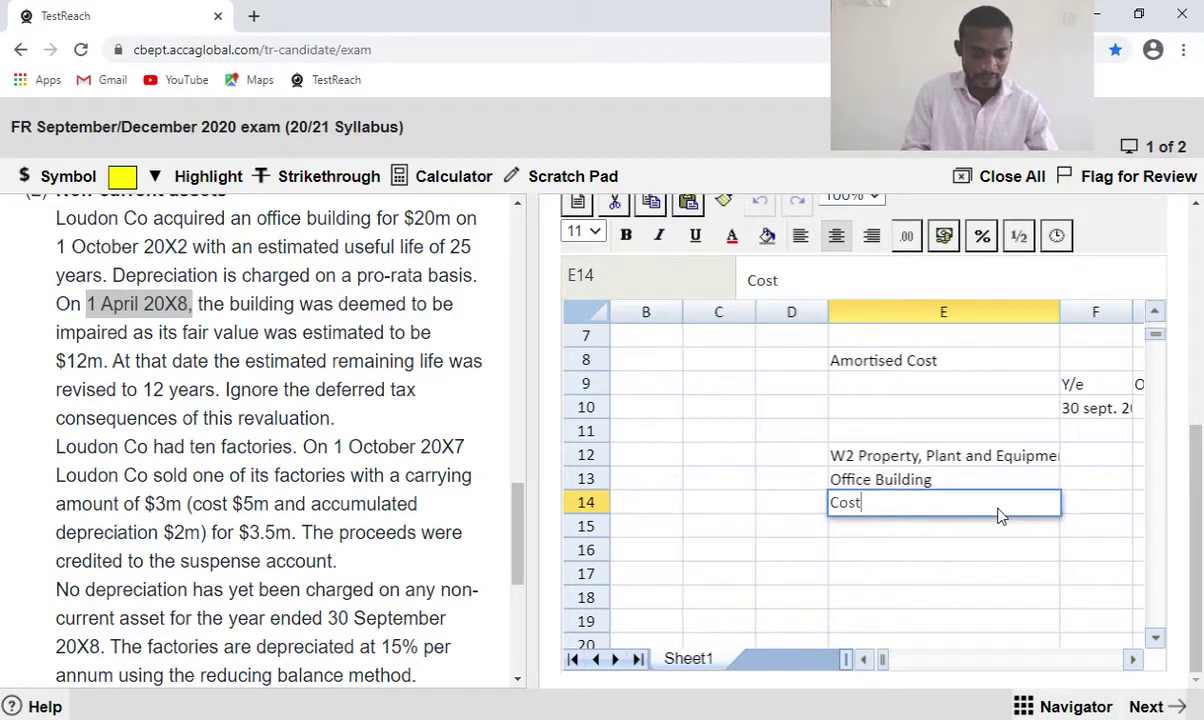
type(" at ")
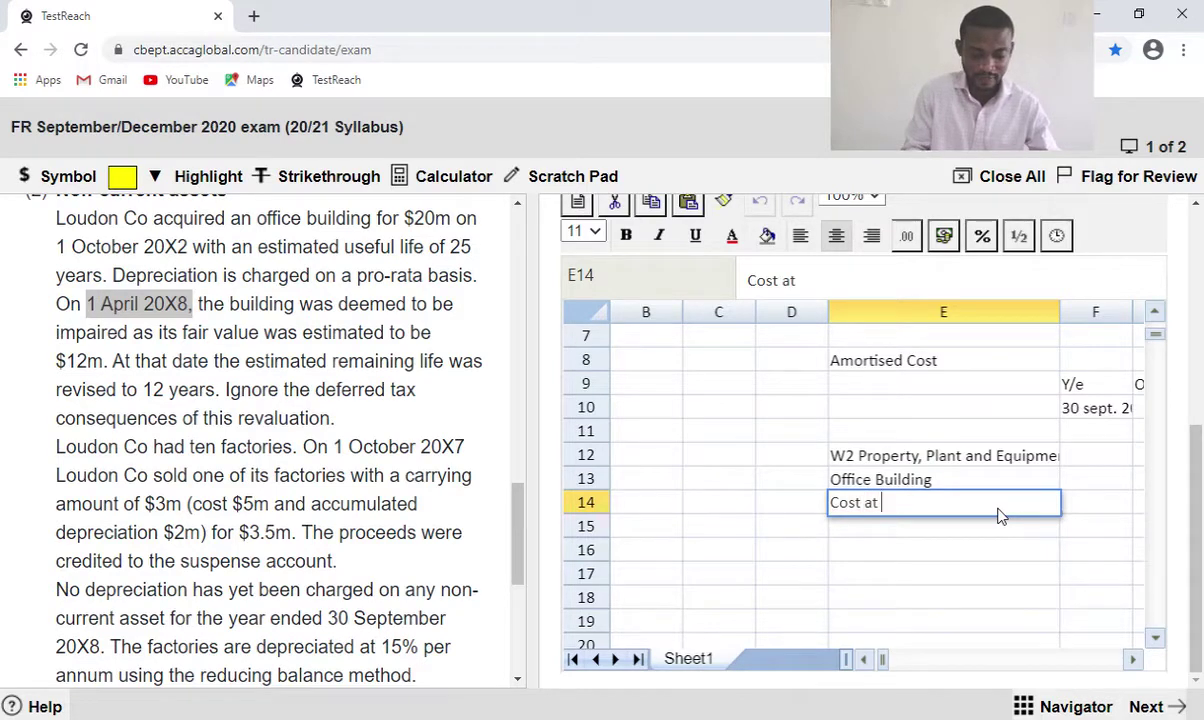
type("I")
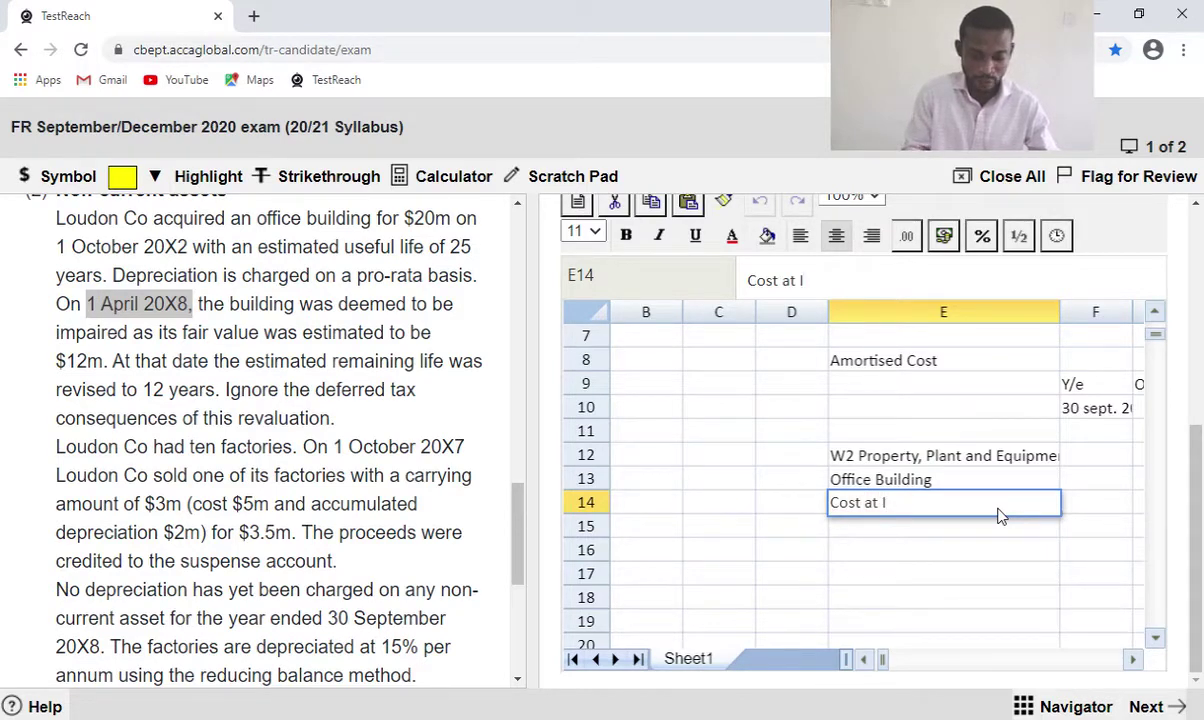
type(" Oct 2")
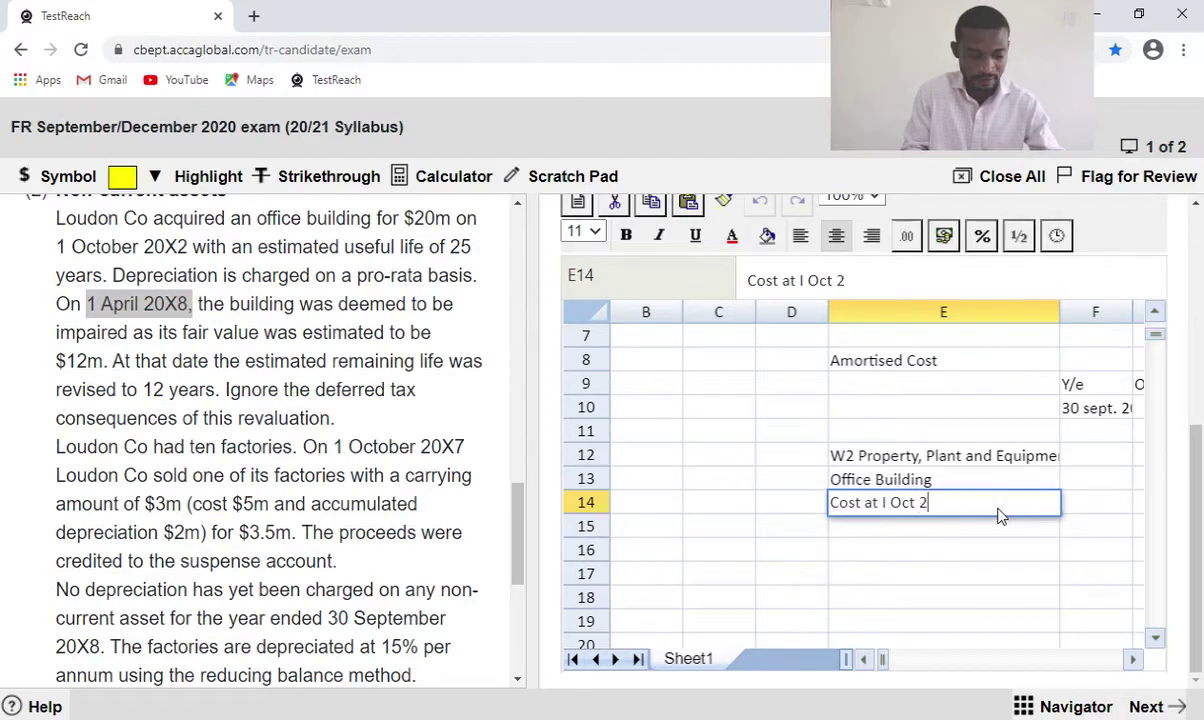
type("0X2")
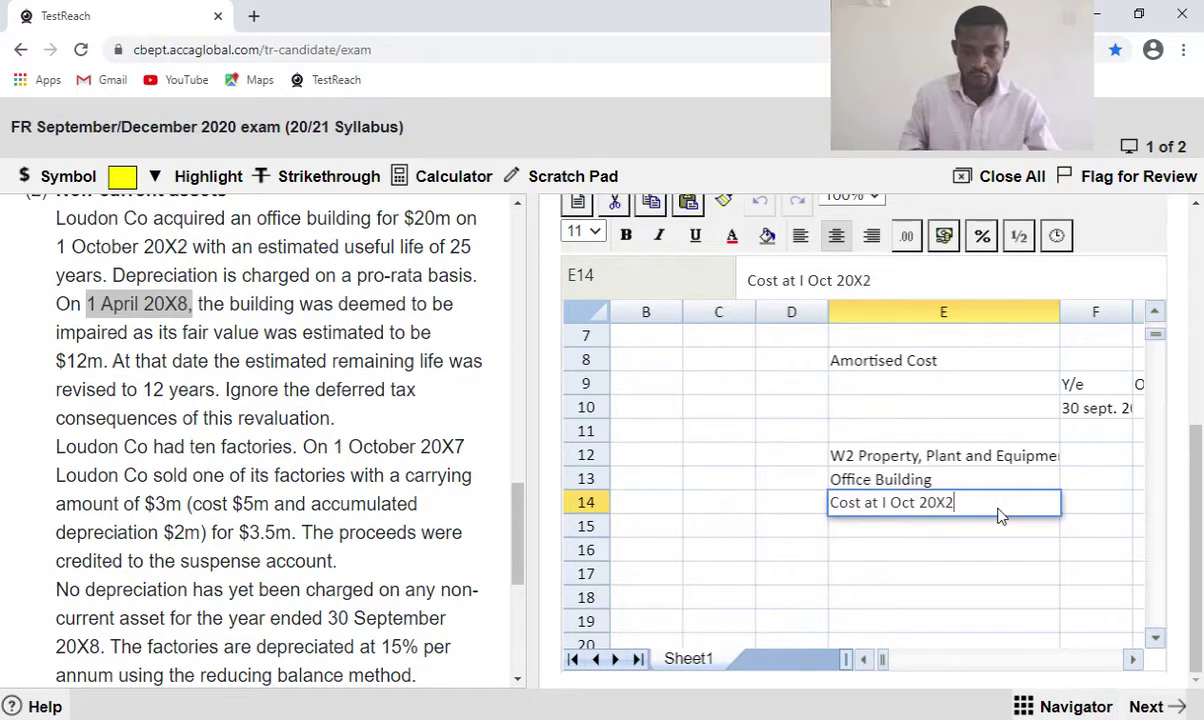
left_click(1095, 516)
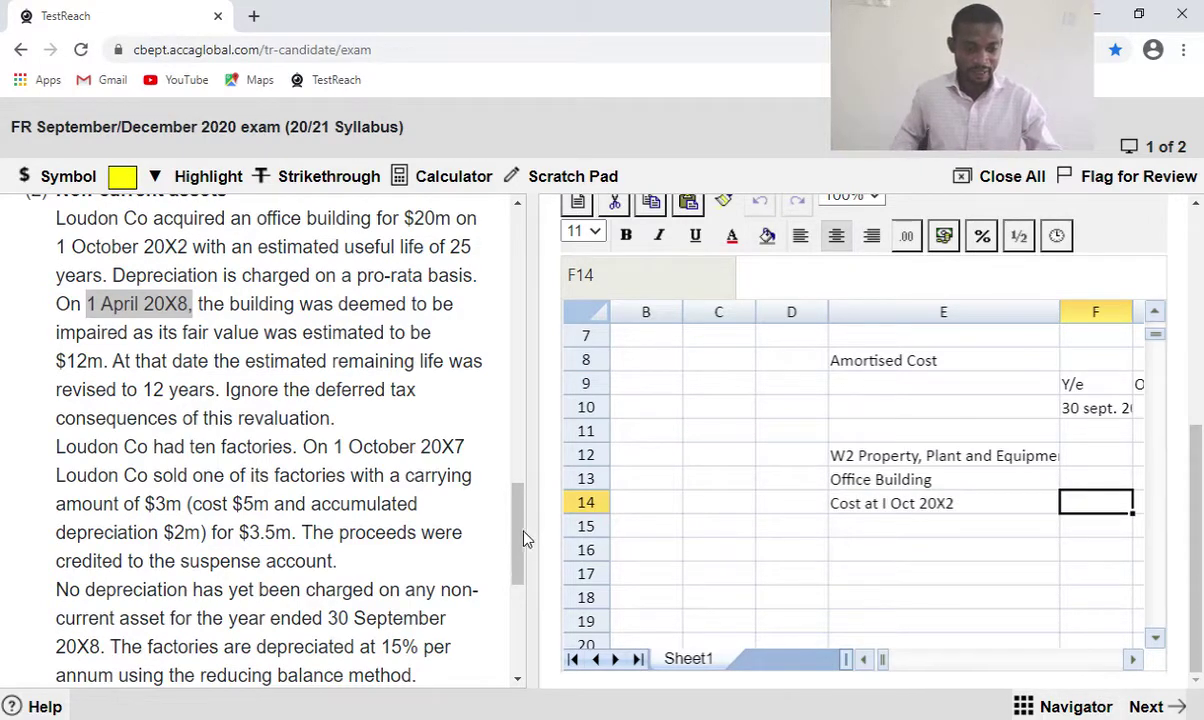
left_click_drag(510, 537, 510, 494)
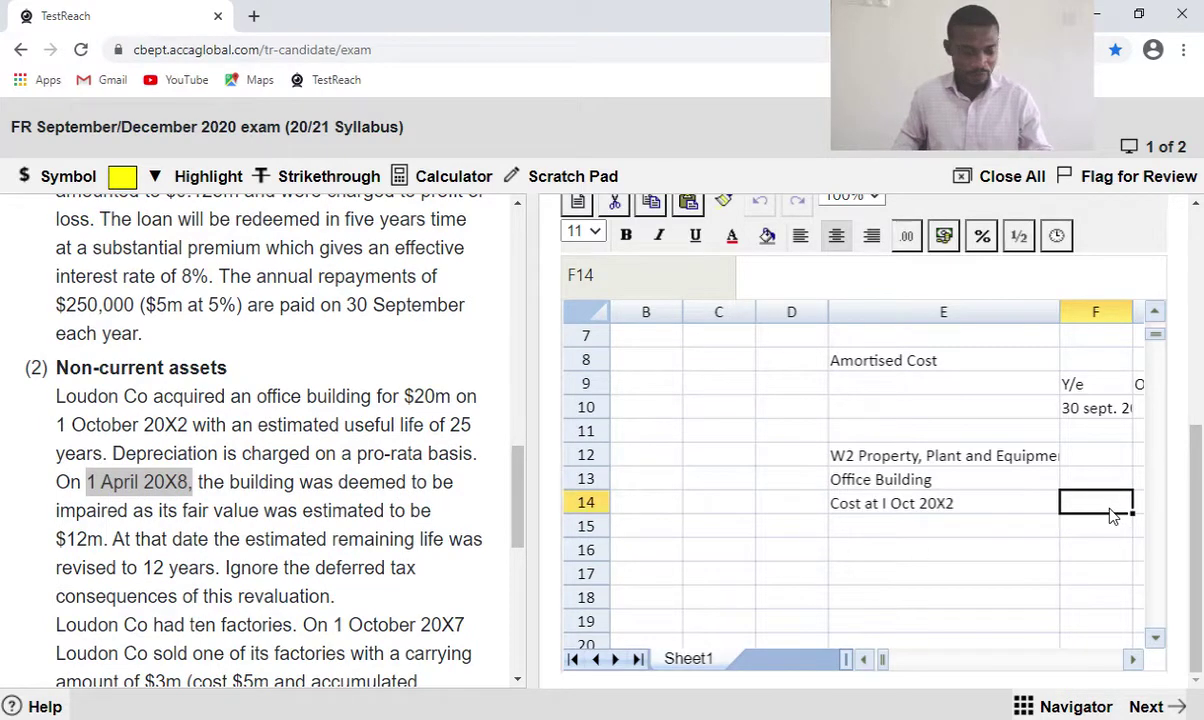
type("20")
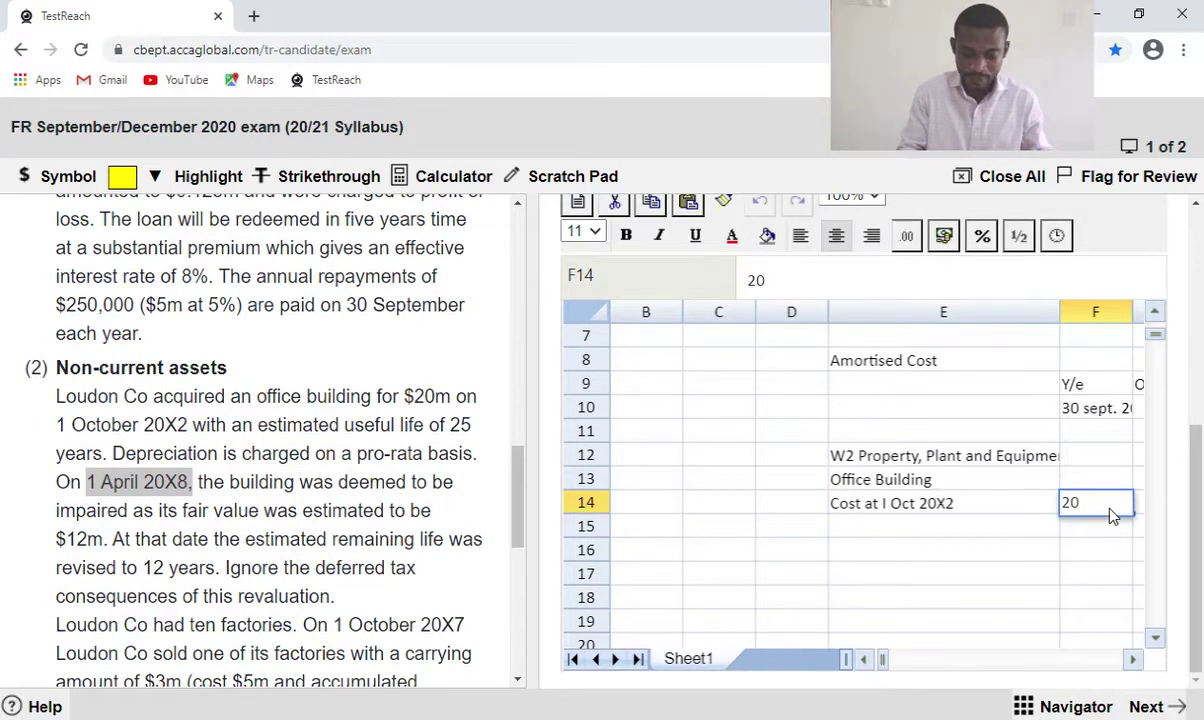
type("000")
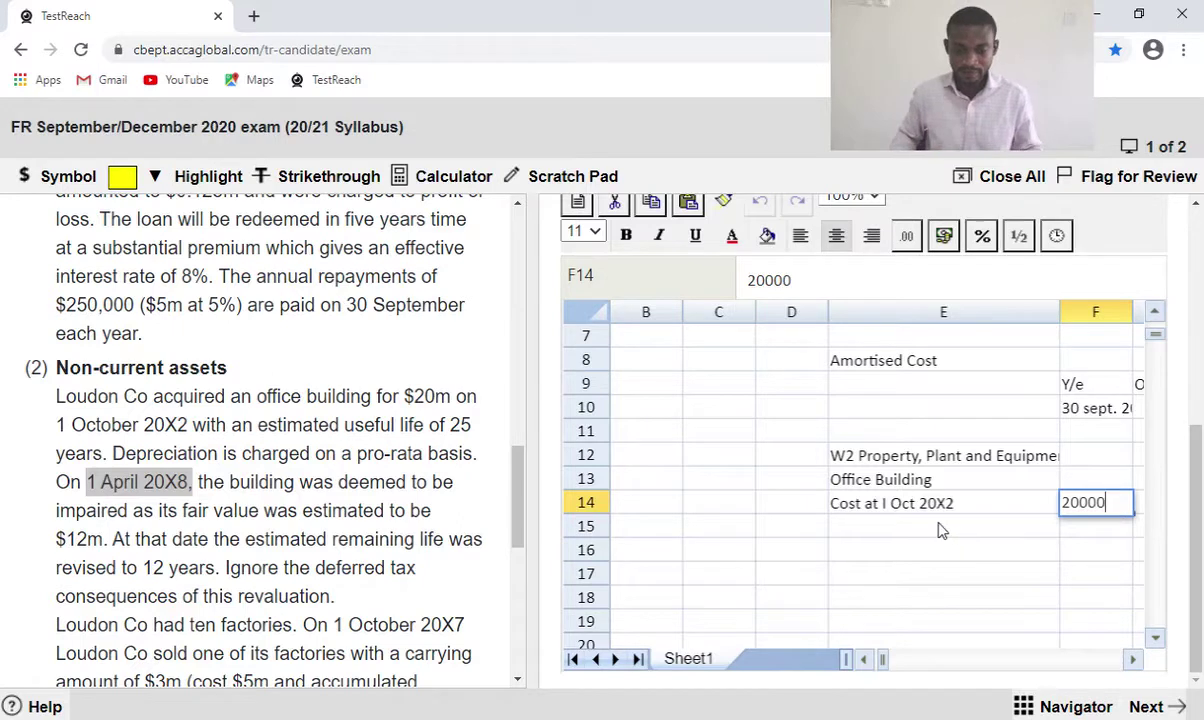
left_click(940, 530)
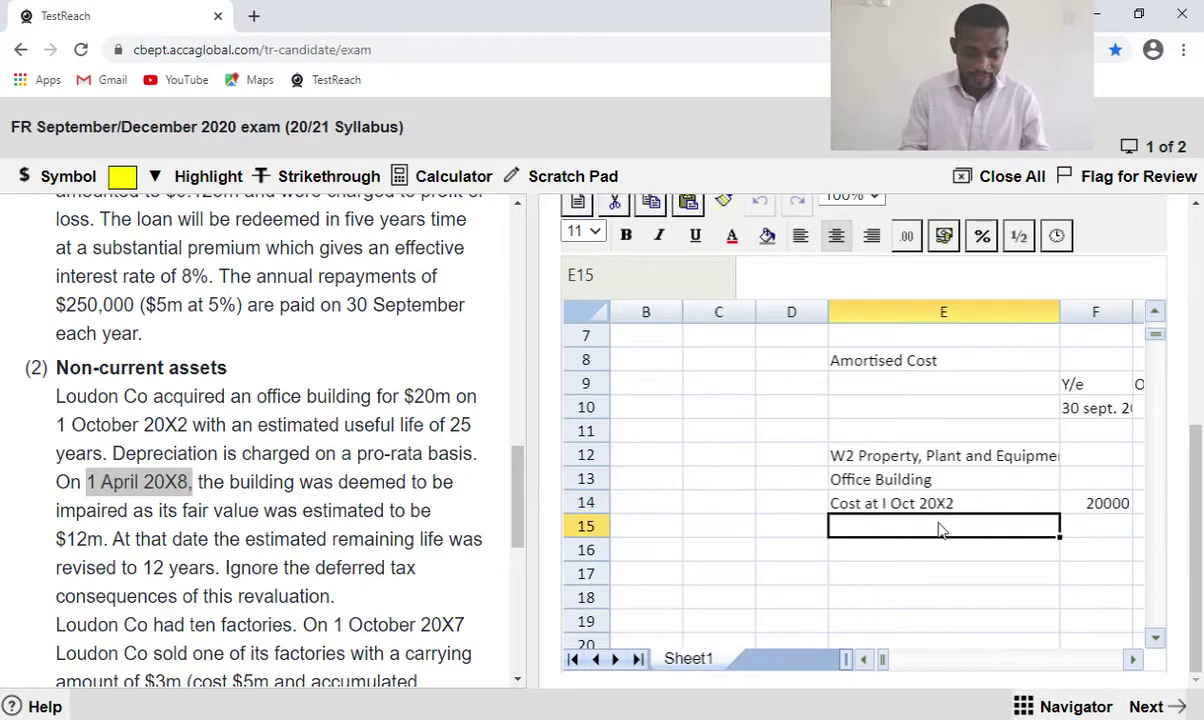
type("Less ")
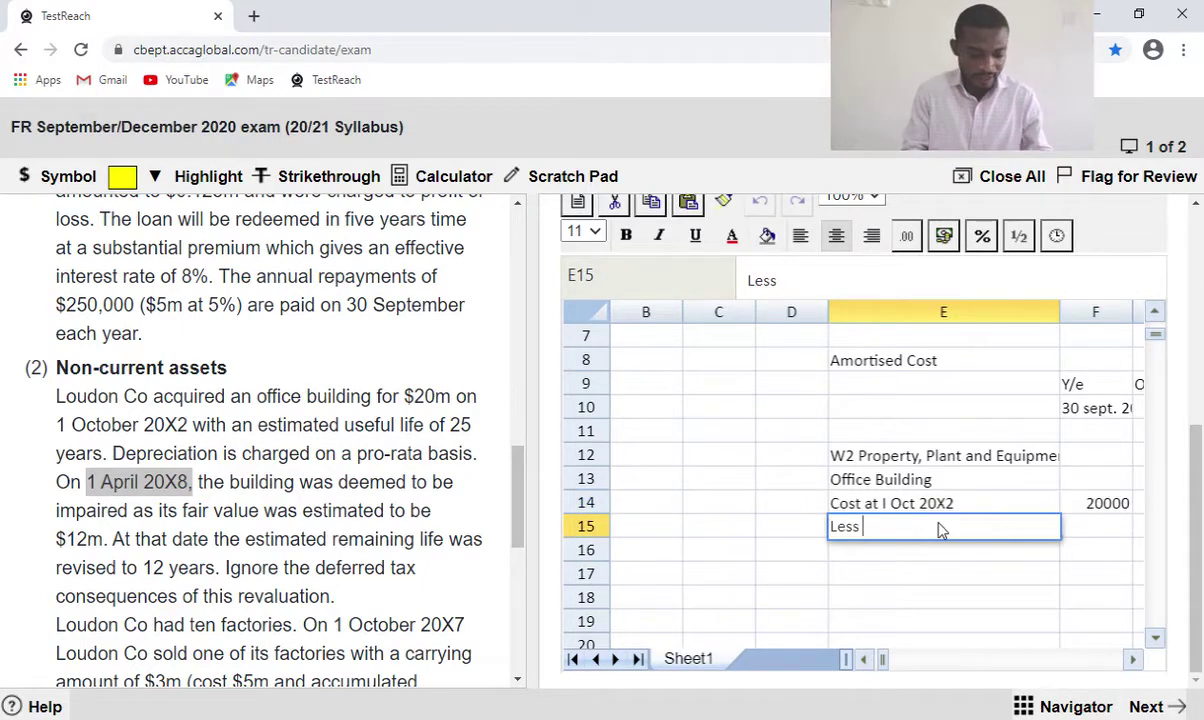
type("Acc")
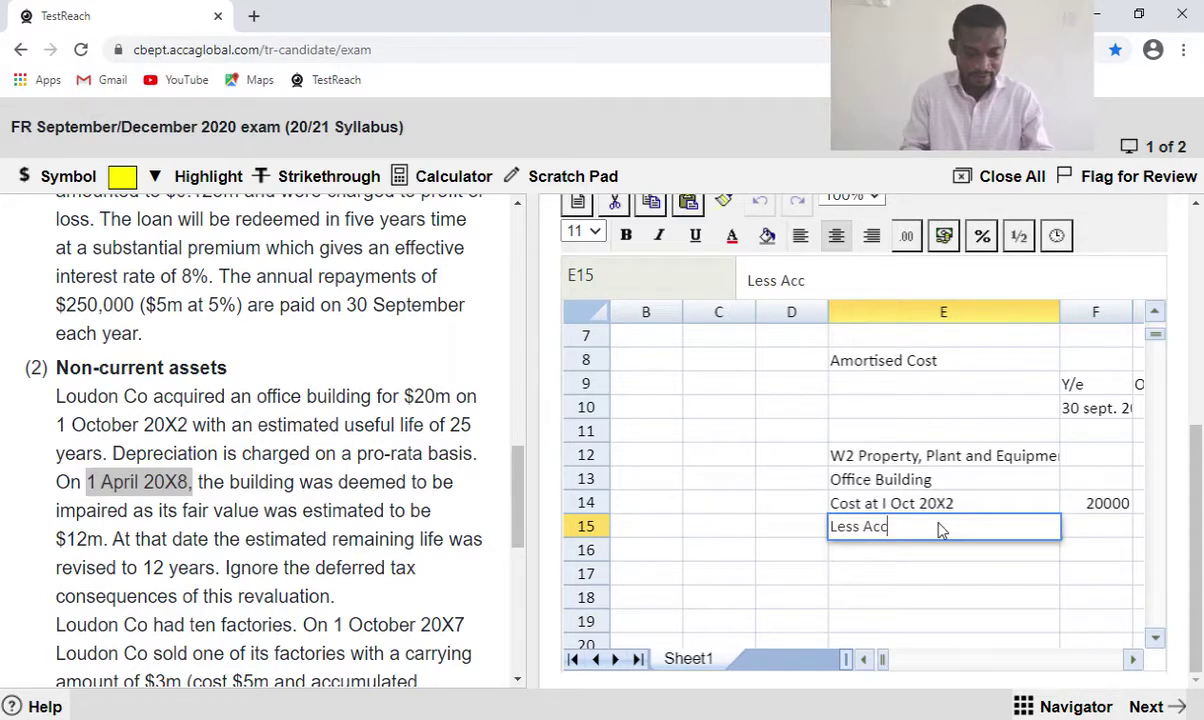
type("t. ")
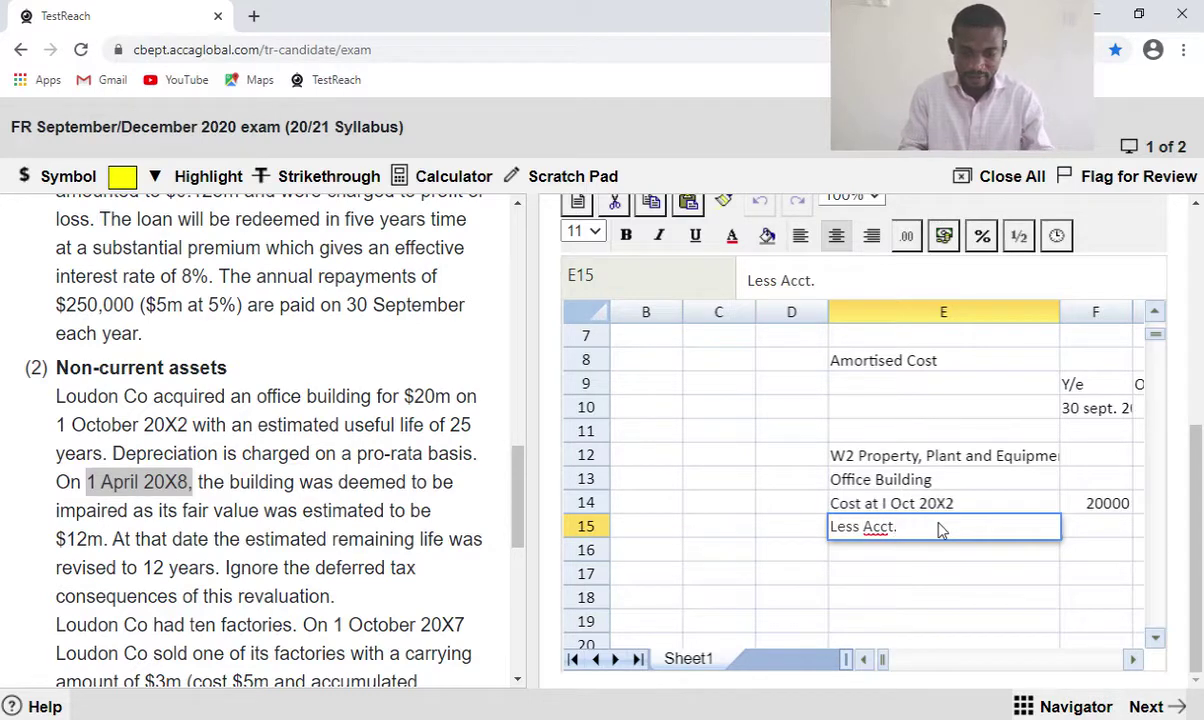
type("Dep")
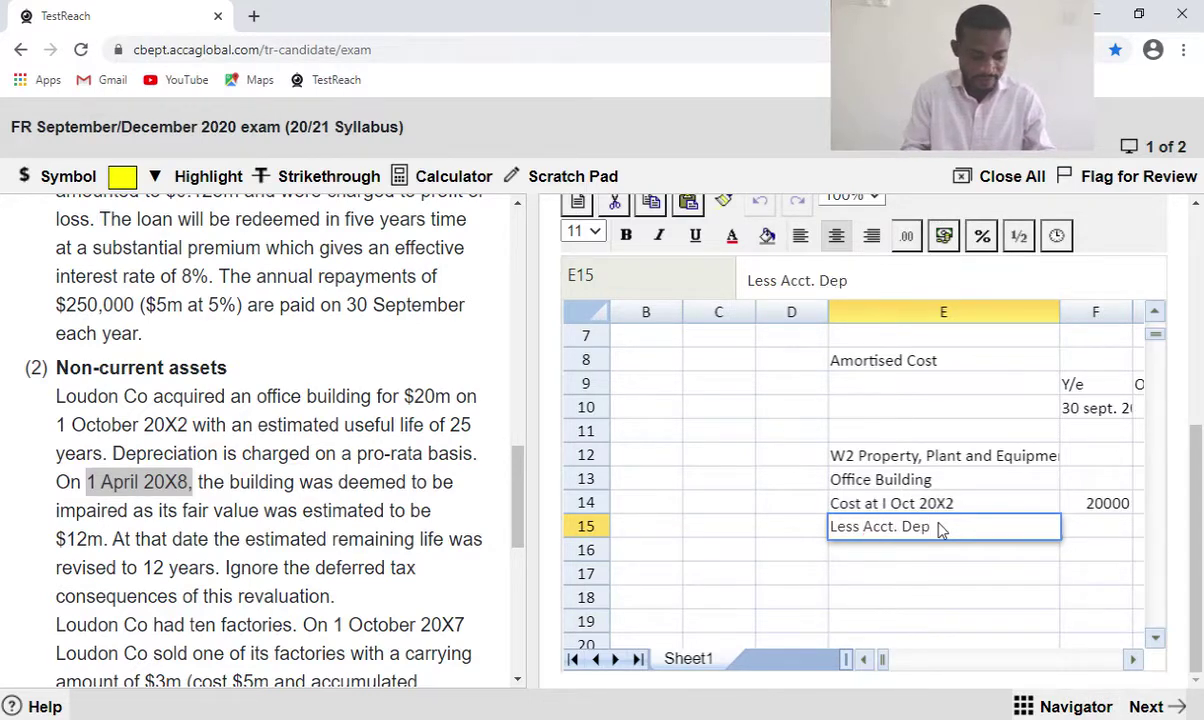
type("en.")
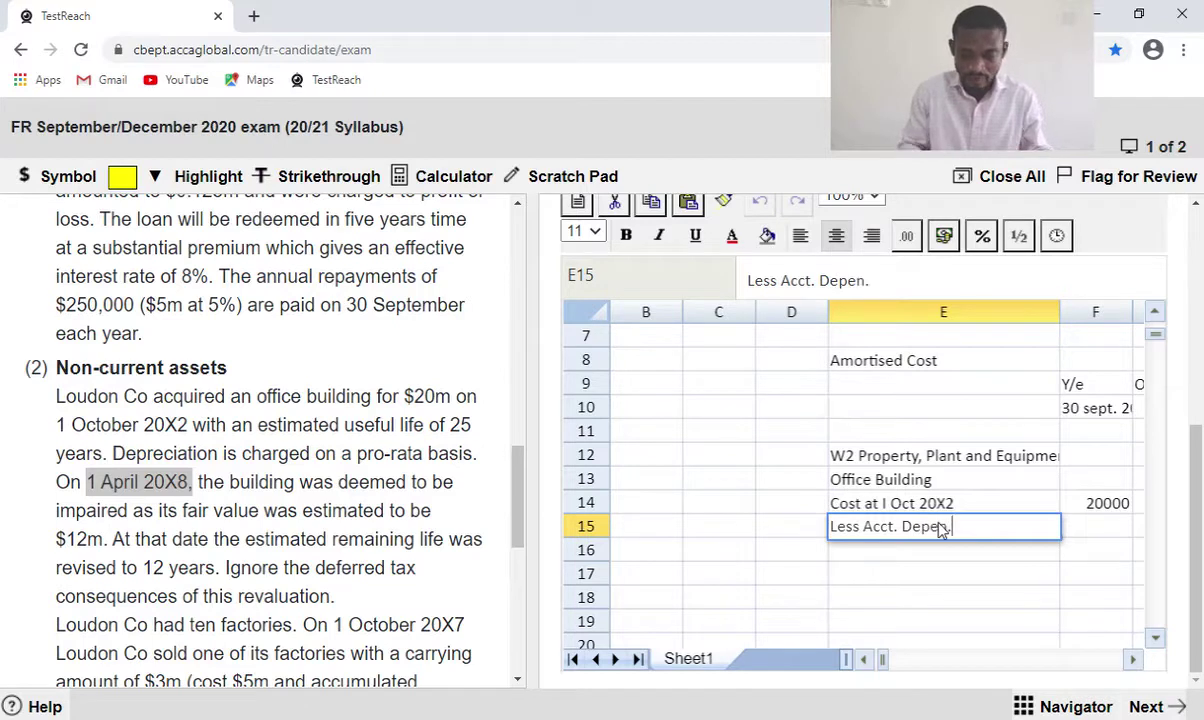
Enter the office building's accumulated depreciation of =-4000 in F15.
left_click(1089, 533)
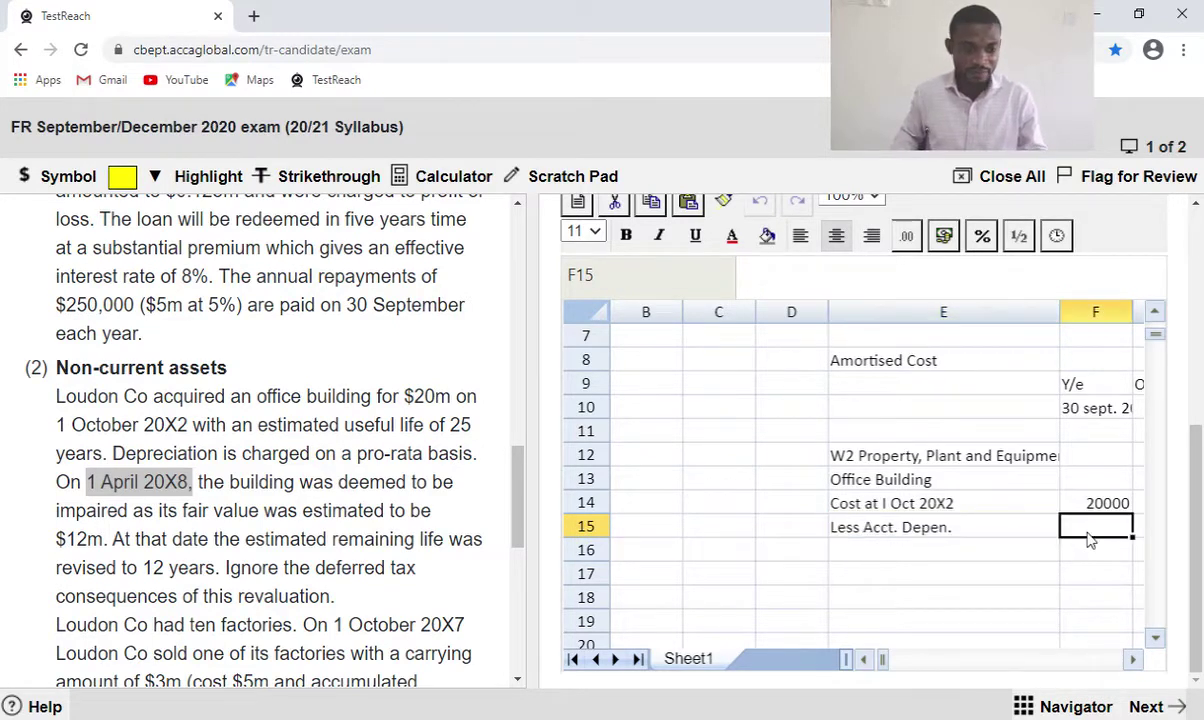
left_click_drag(518, 492, 510, 362)
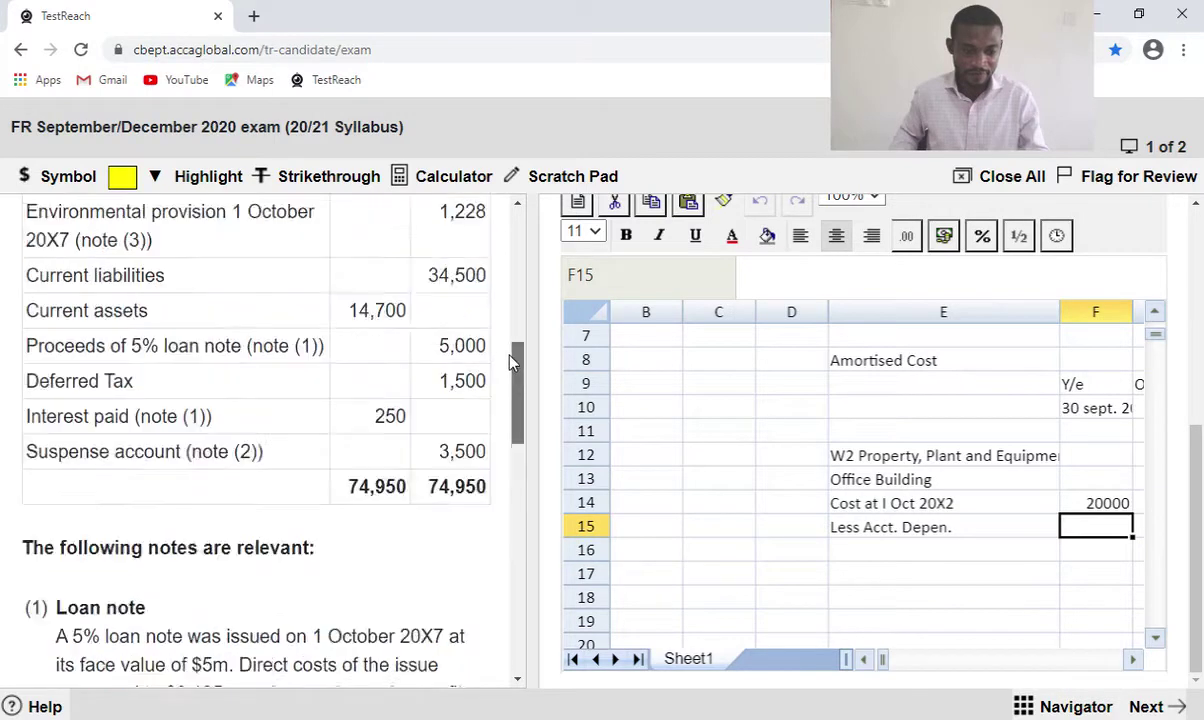
scroll(505, 380, "up", 2)
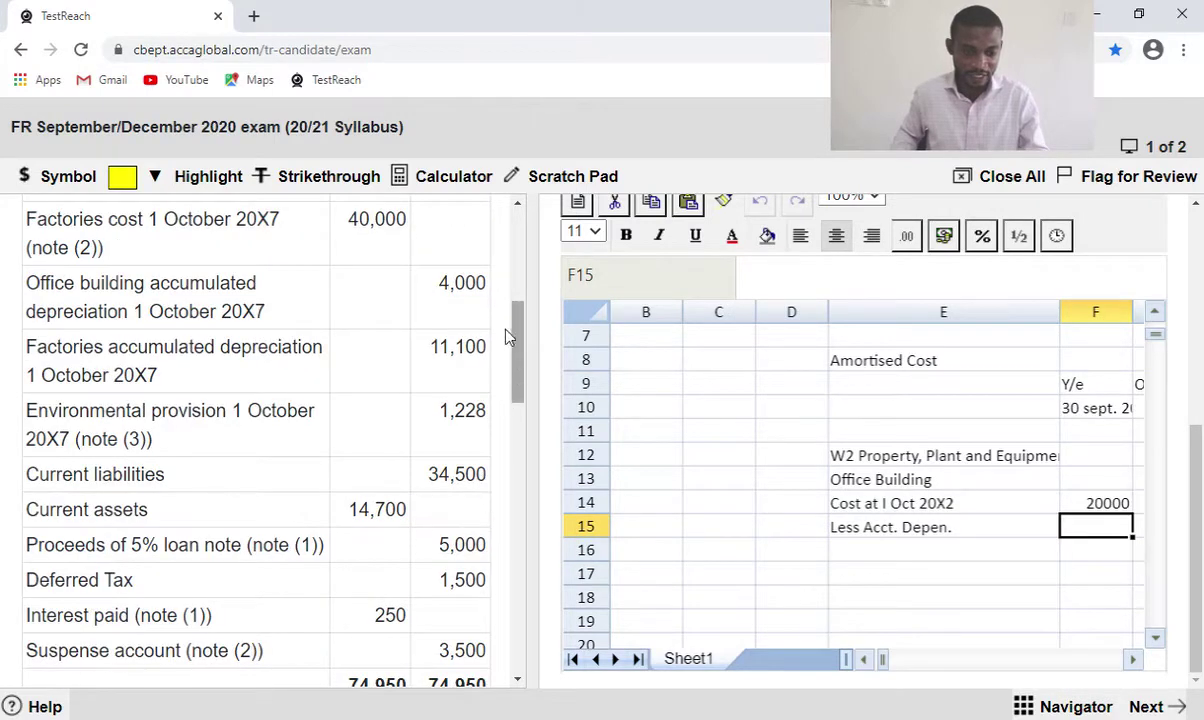
double_click(470, 282)
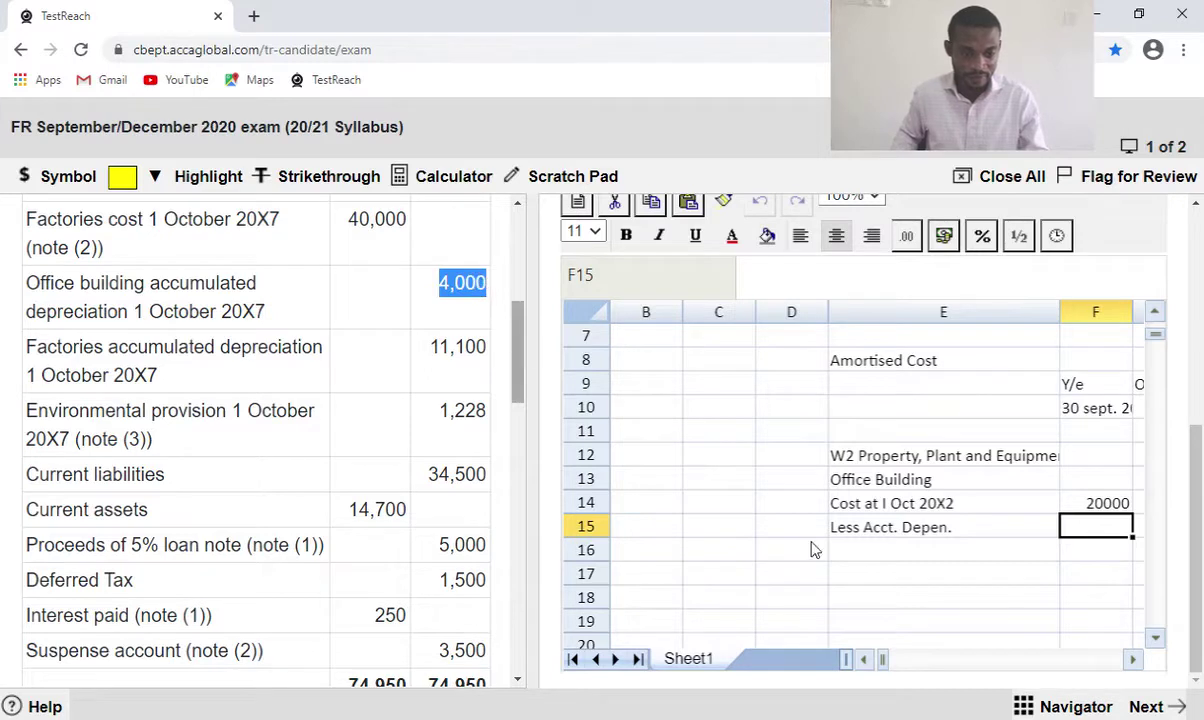
left_click(1087, 533)
key("Return")
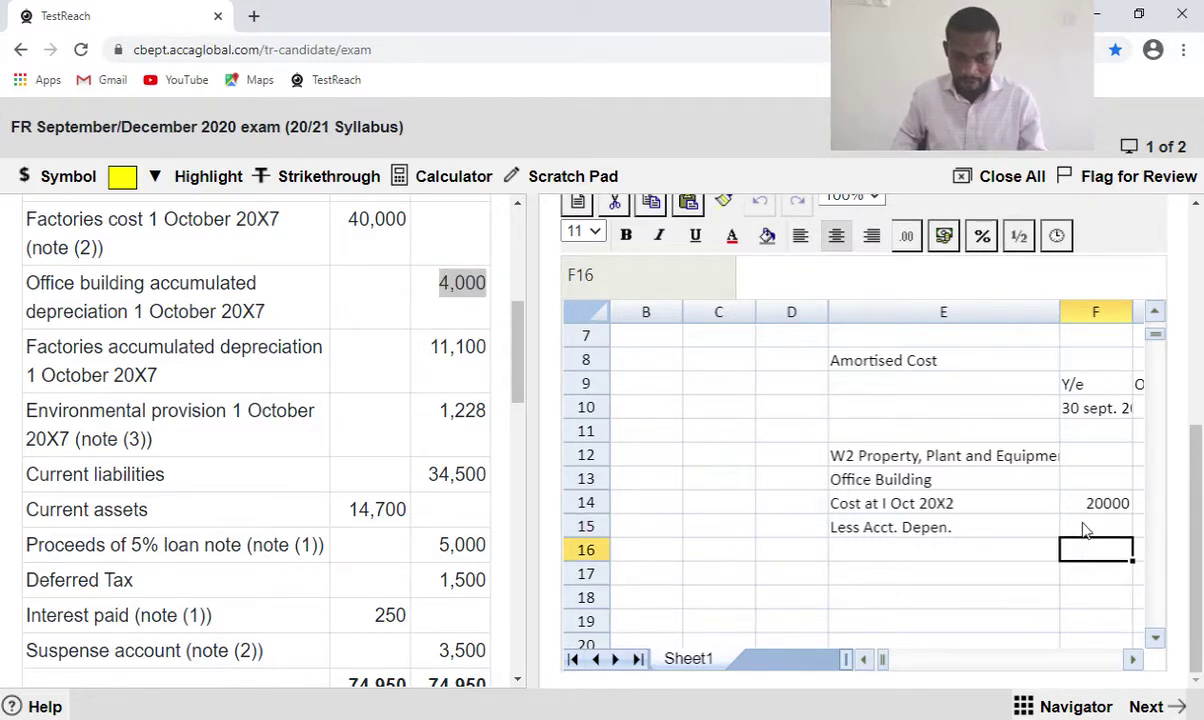
left_click(1087, 533)
type("=")
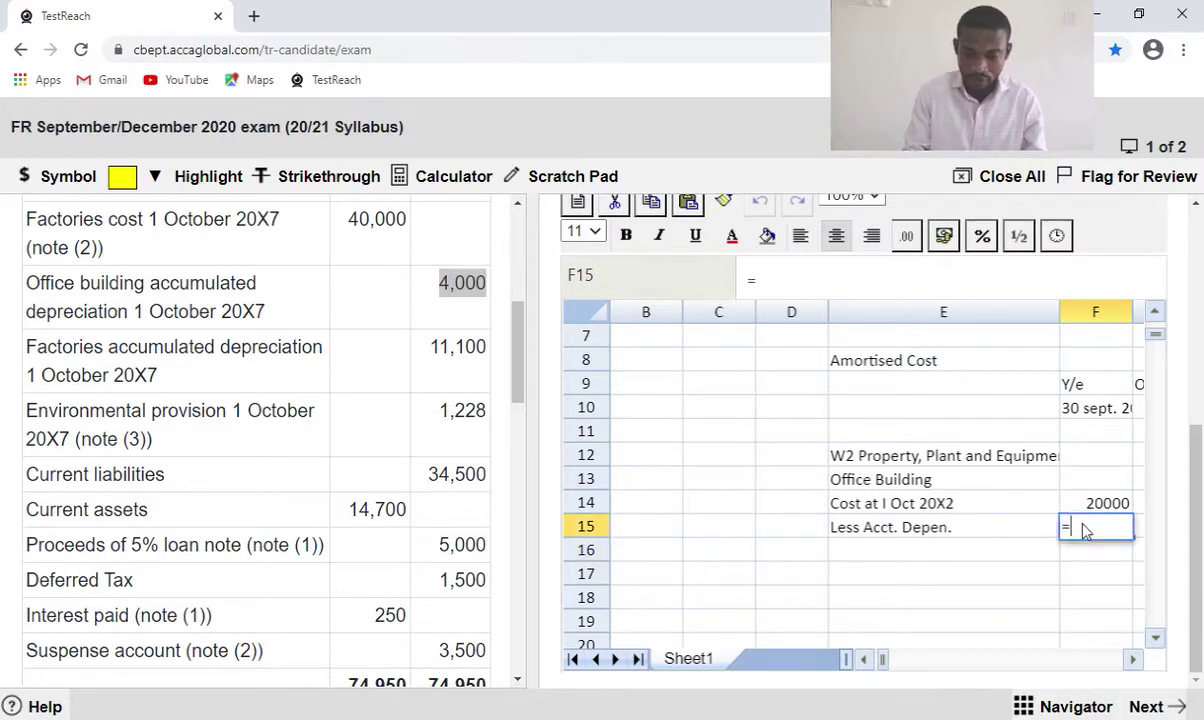
type("-4000")
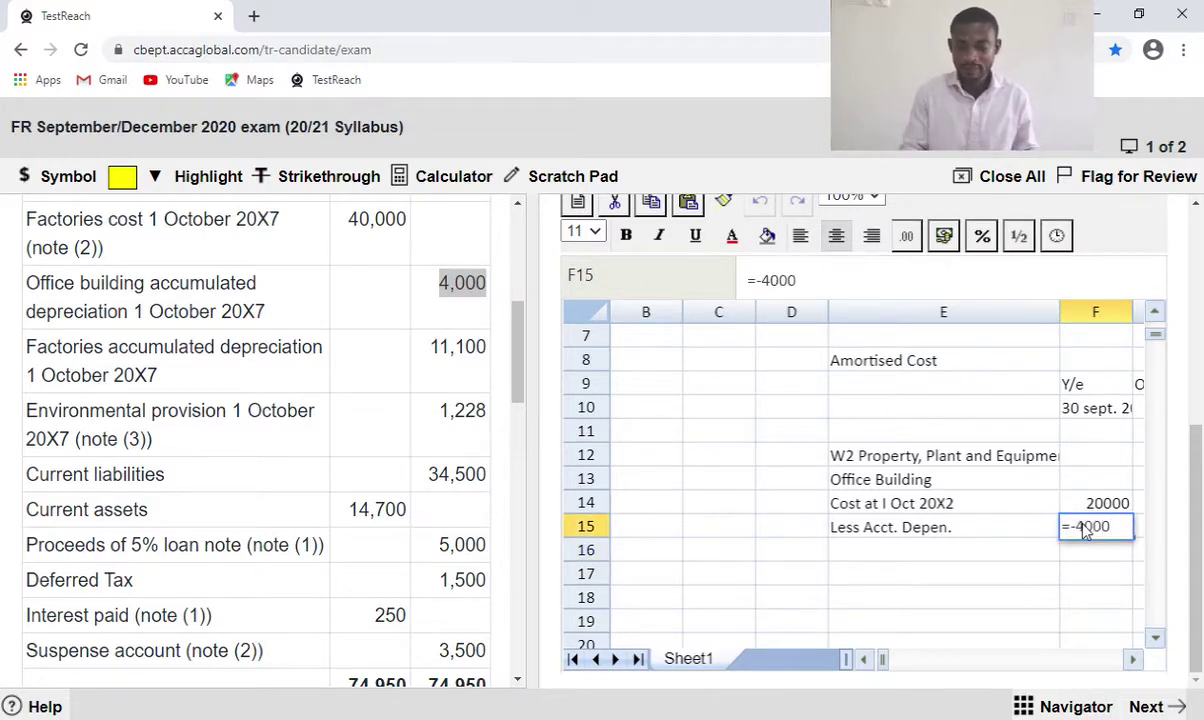
key("Return")
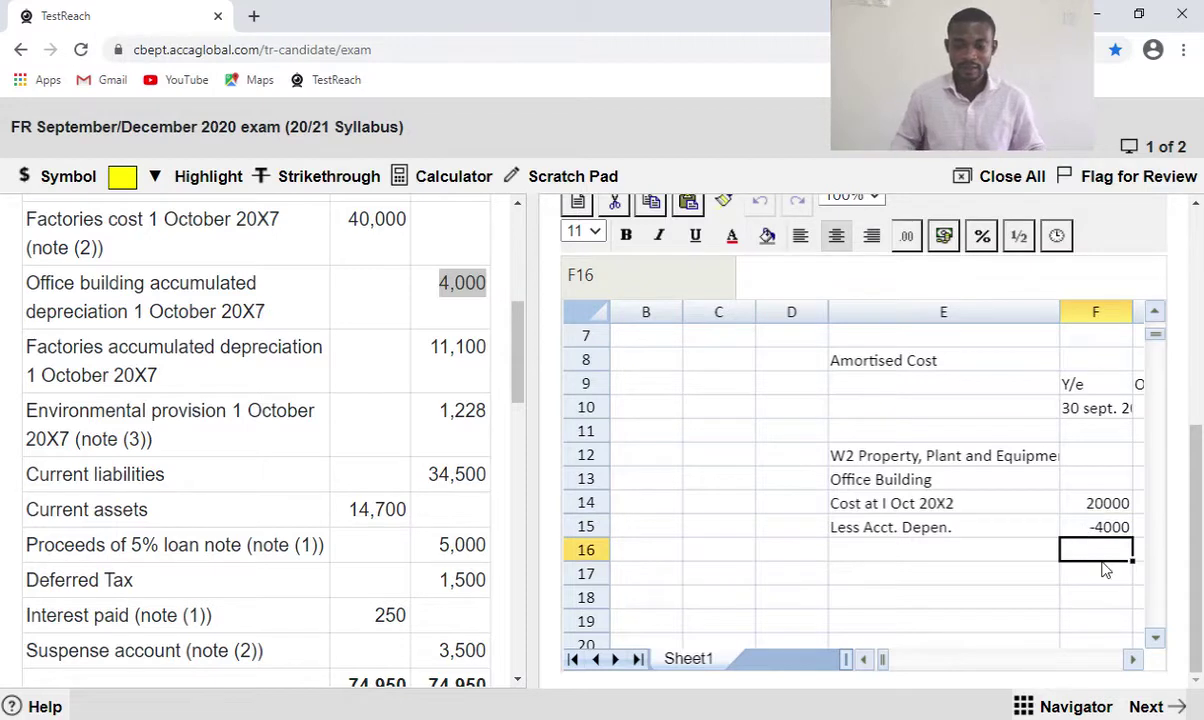
Total the carrying amount in F16 as =F14+F15, giving 16000.
type("=")
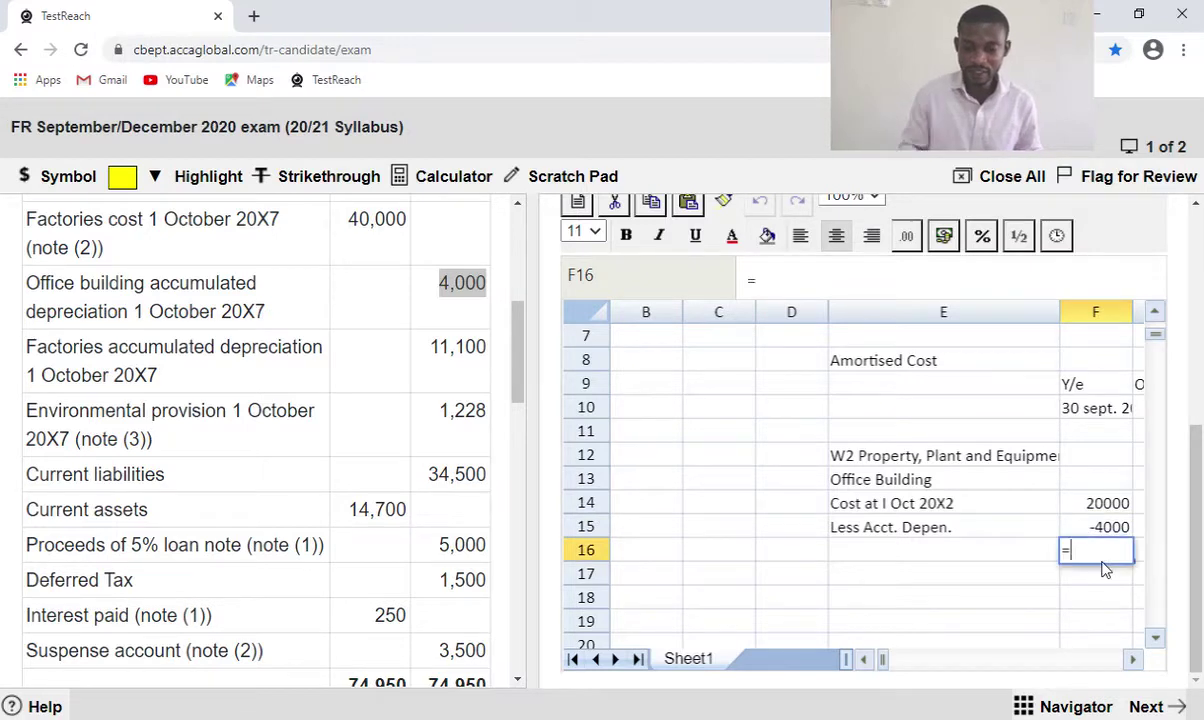
left_click(1108, 506)
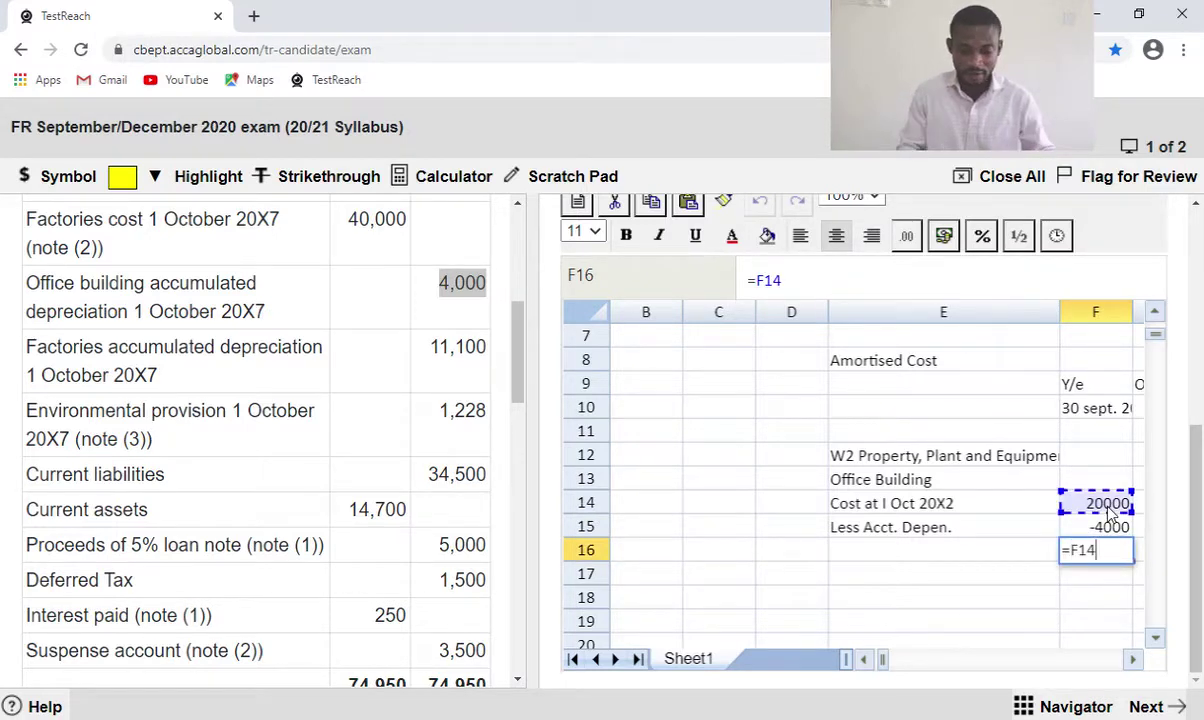
type("+")
left_click(1117, 530)
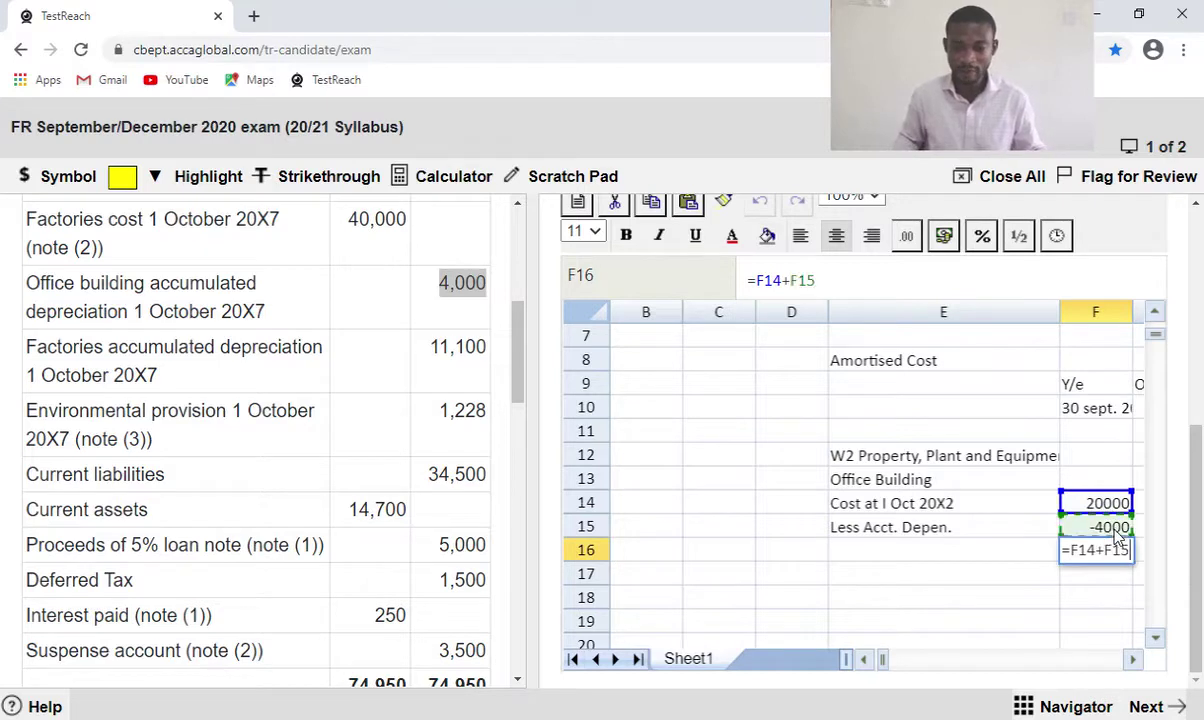
key("Return")
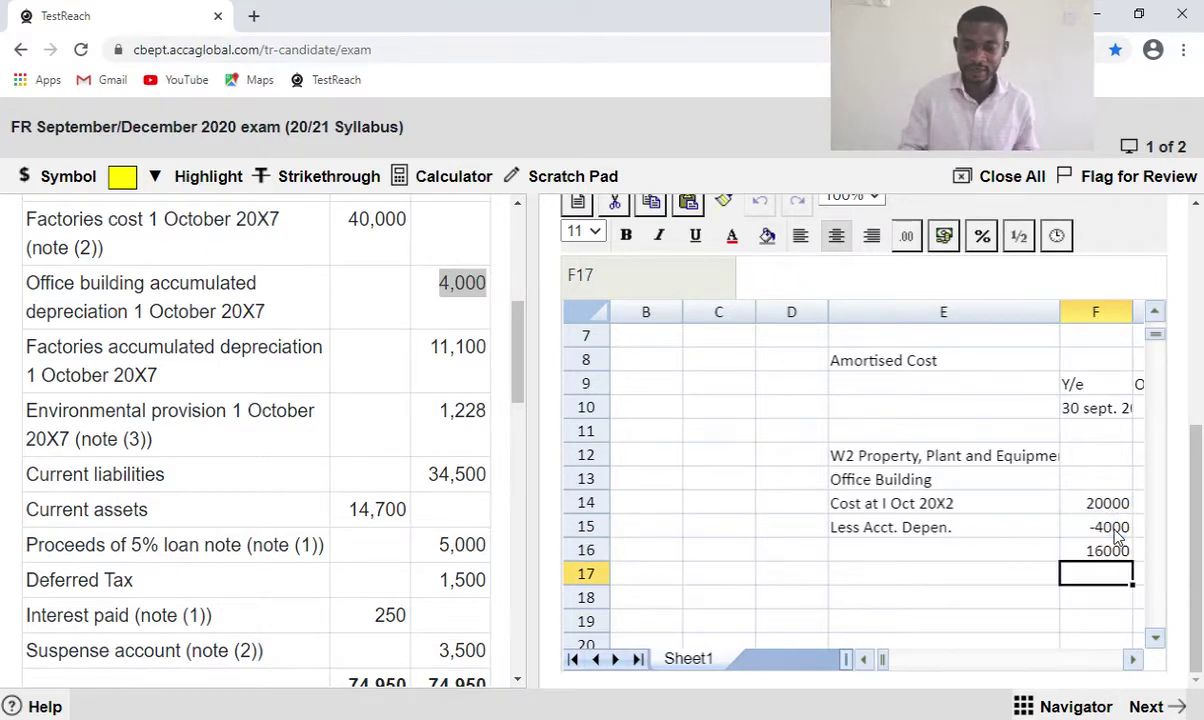
Label E16 'Carrying Amount at I Oct 20X7'.
left_click(893, 550)
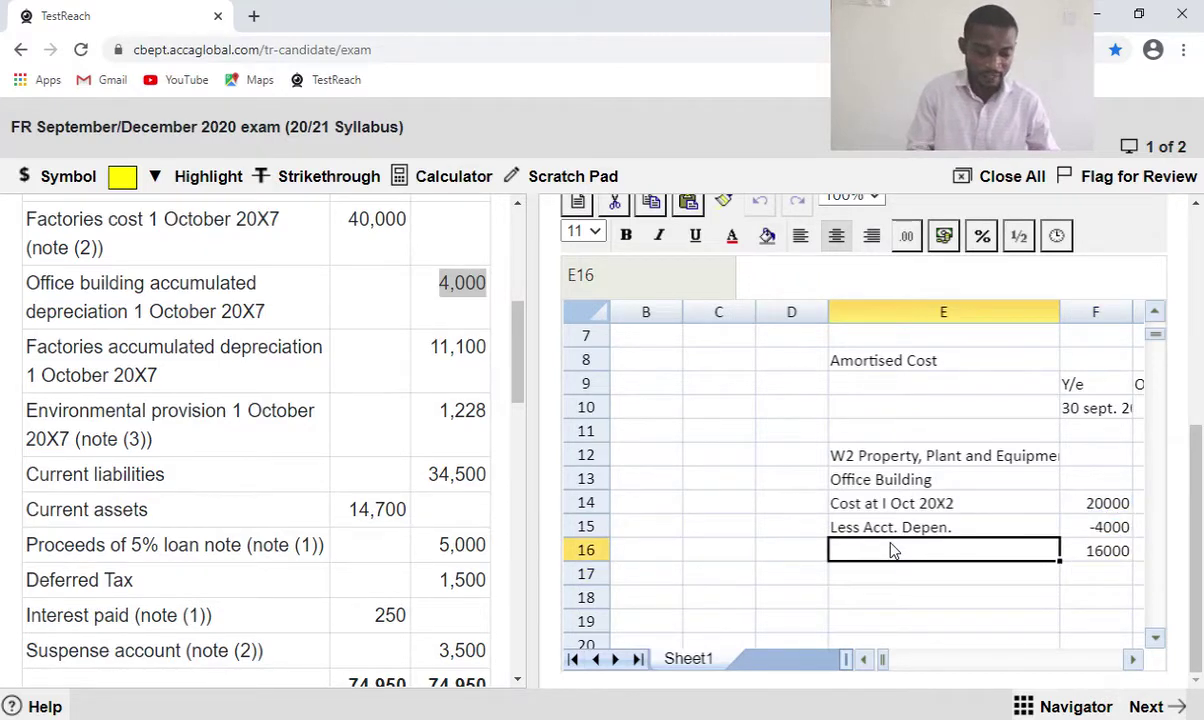
type("Carr")
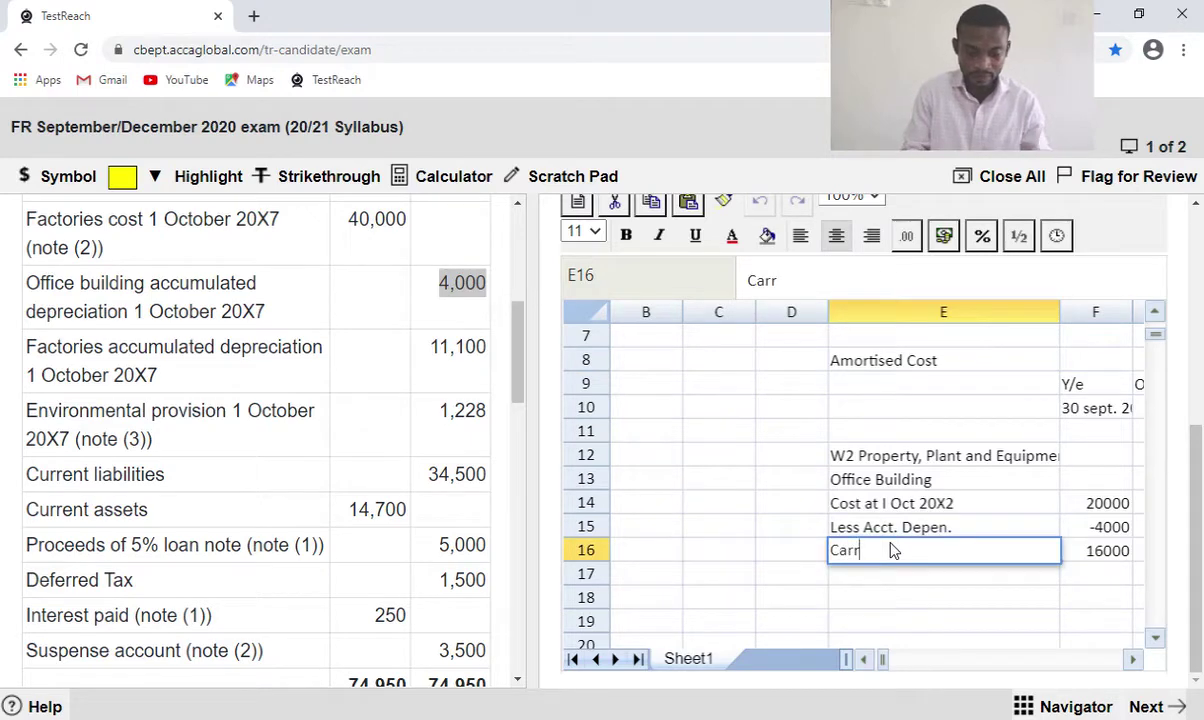
type("ying Am")
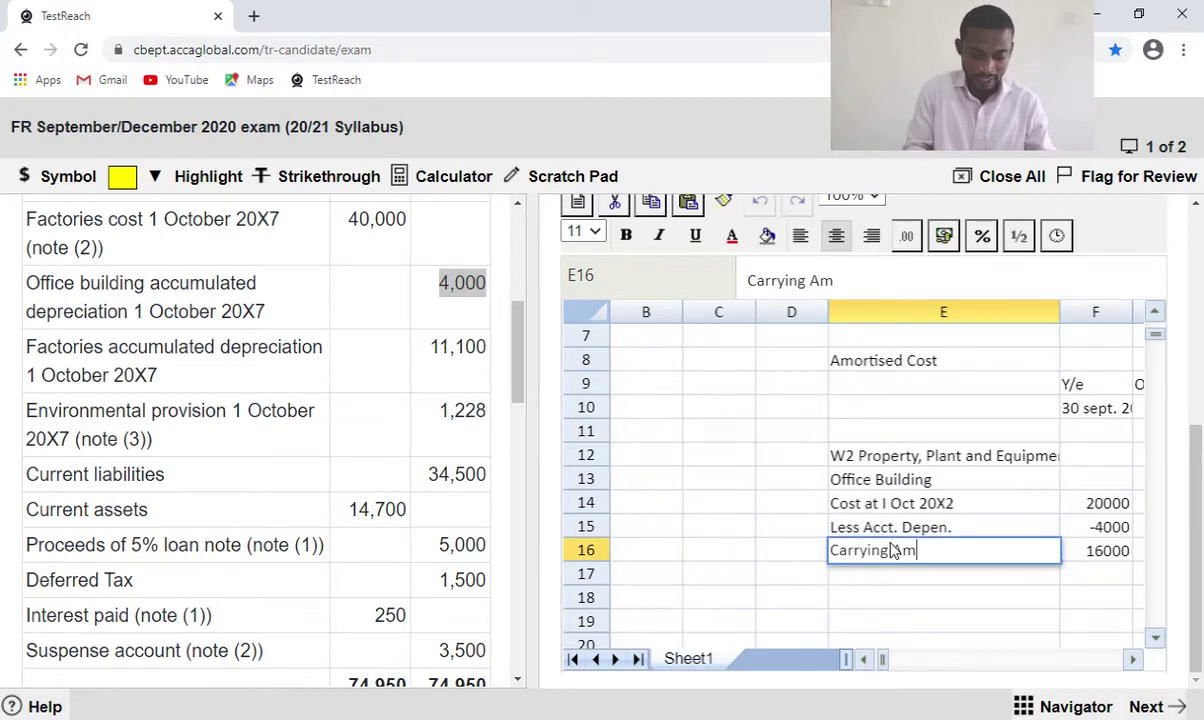
type("ount ")
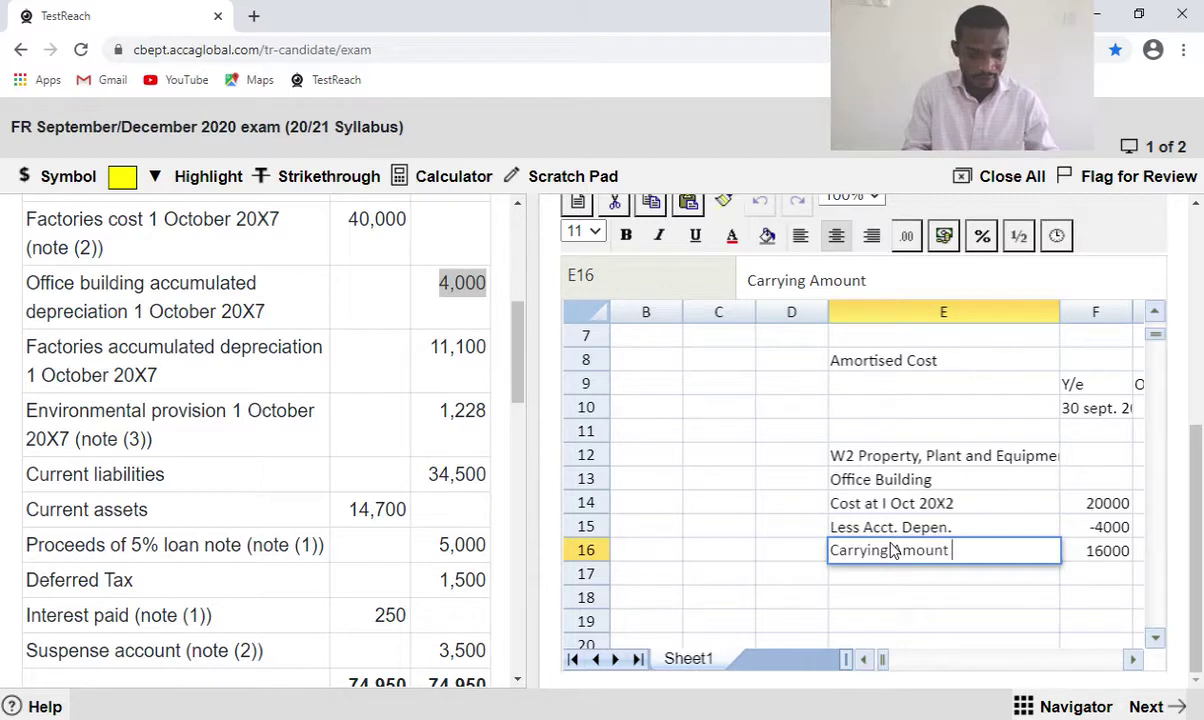
type("at I Oct")
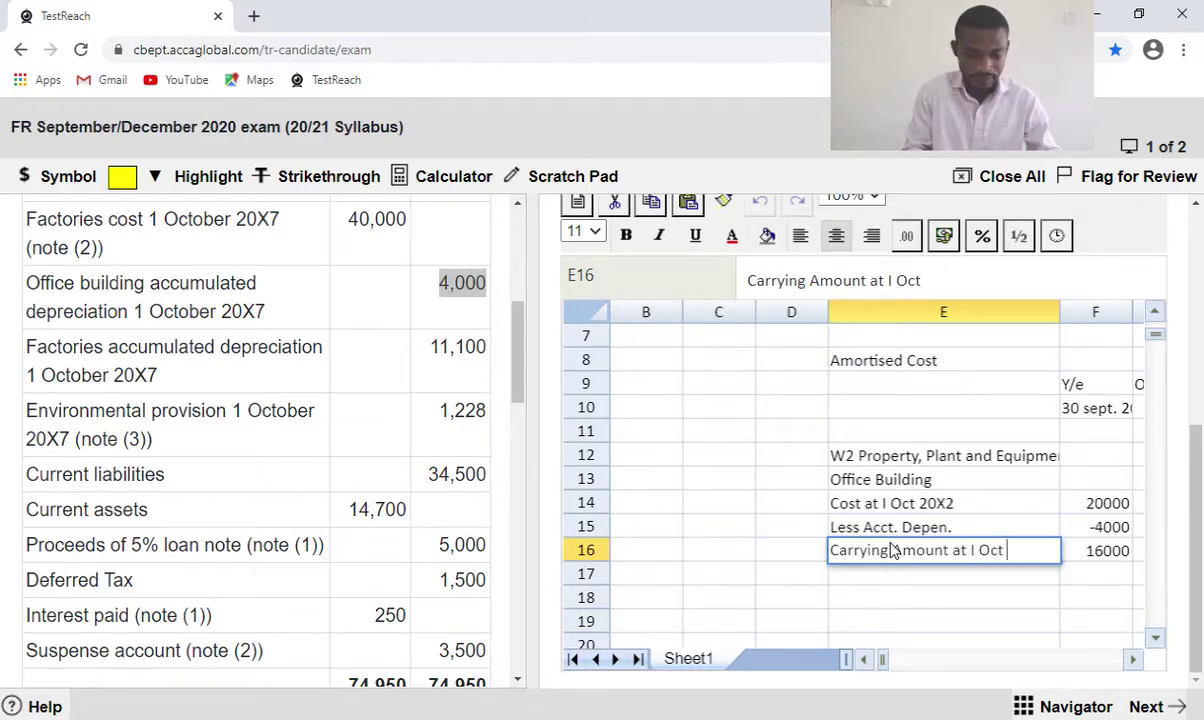
type(" 20X")
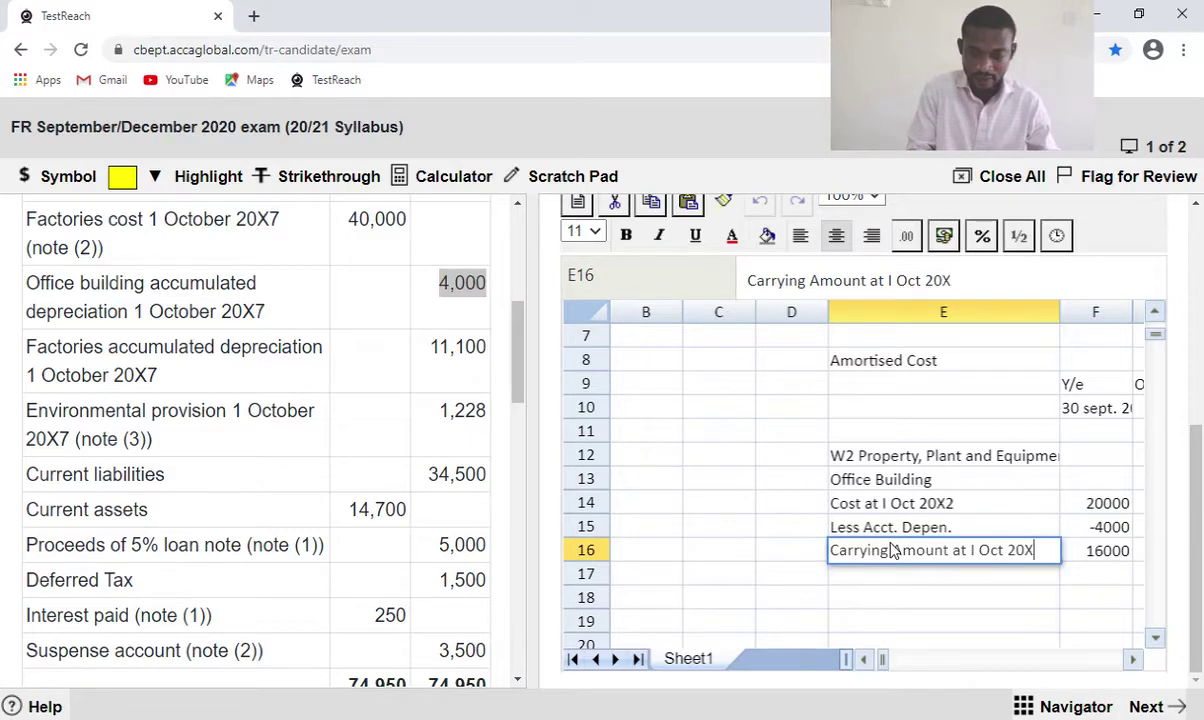
type("7")
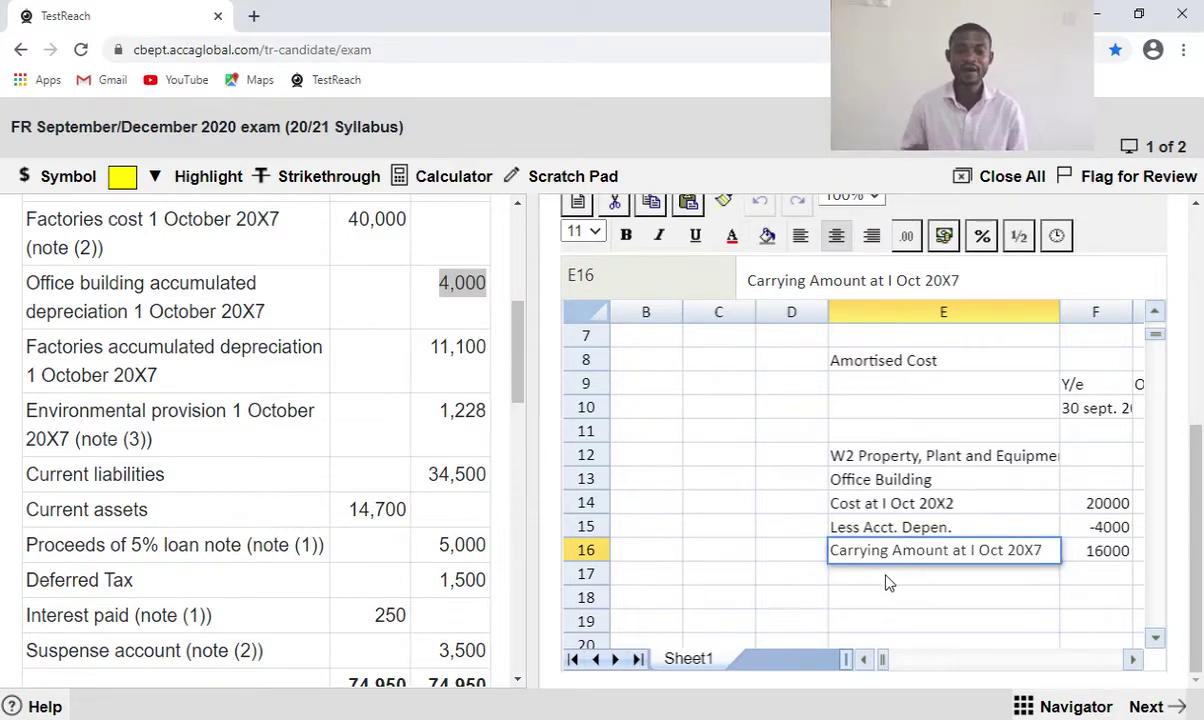
key("Return")
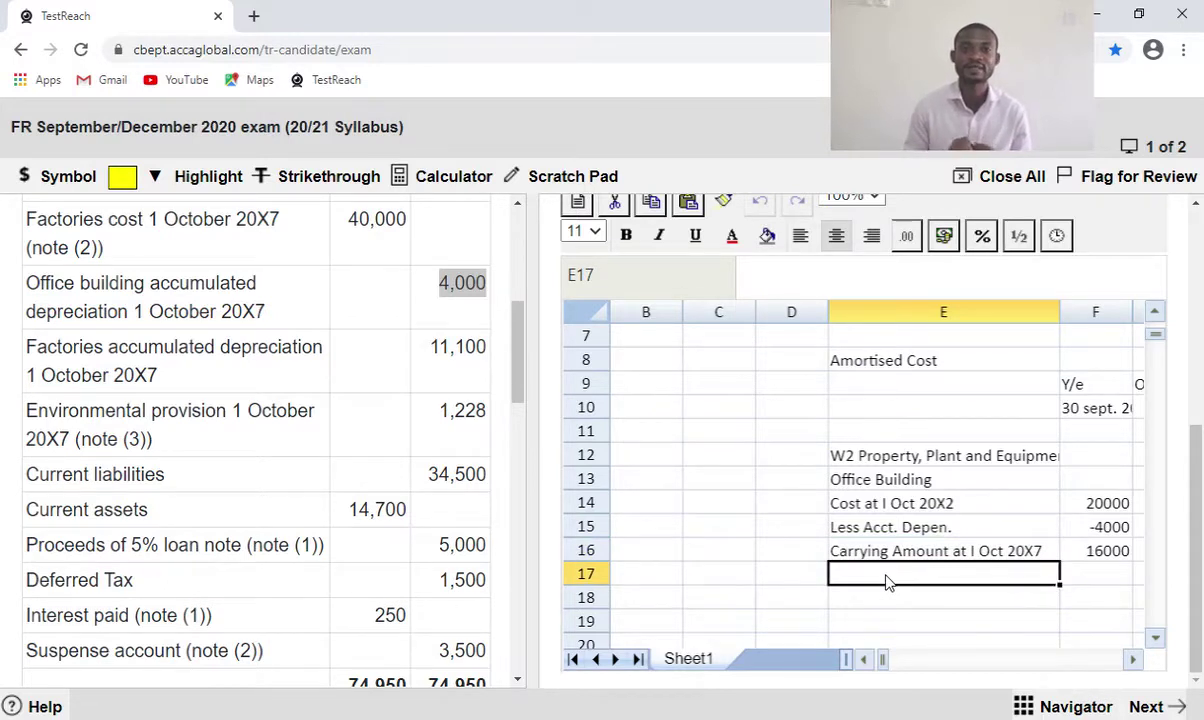
Label E17 'Depreciation up to 1 April 20X8', correcting the lowercase 'april'.
scroll(887, 583, "down", 1)
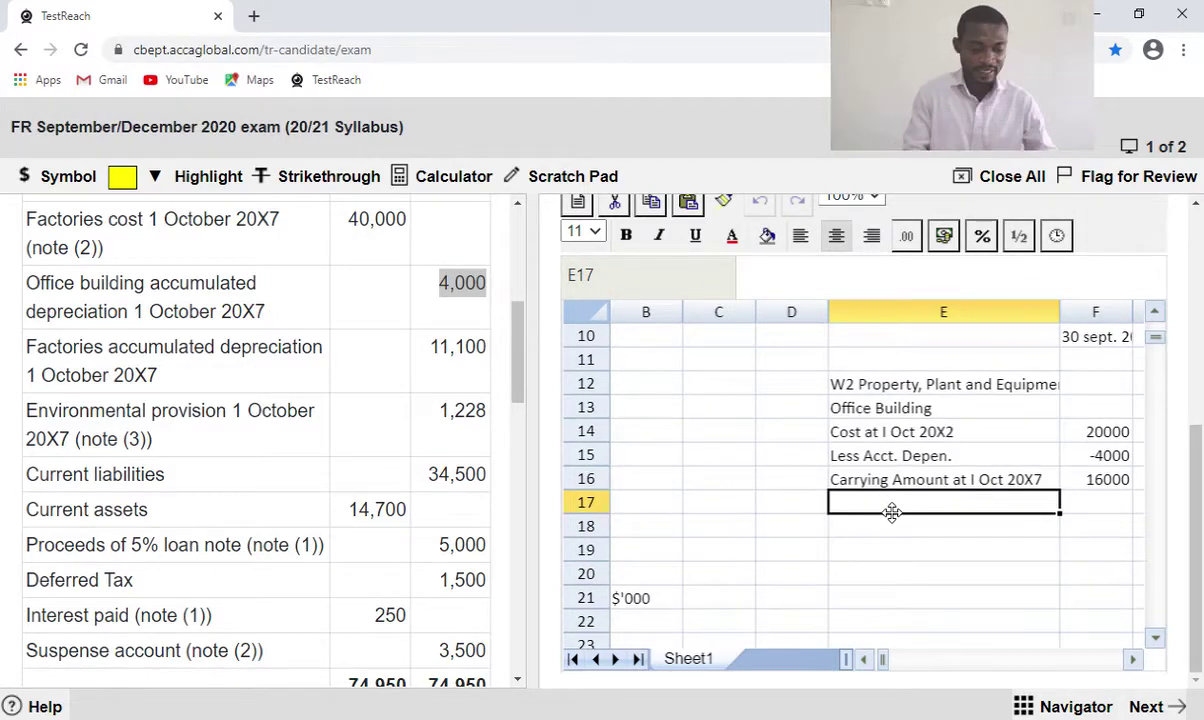
type("Depre")
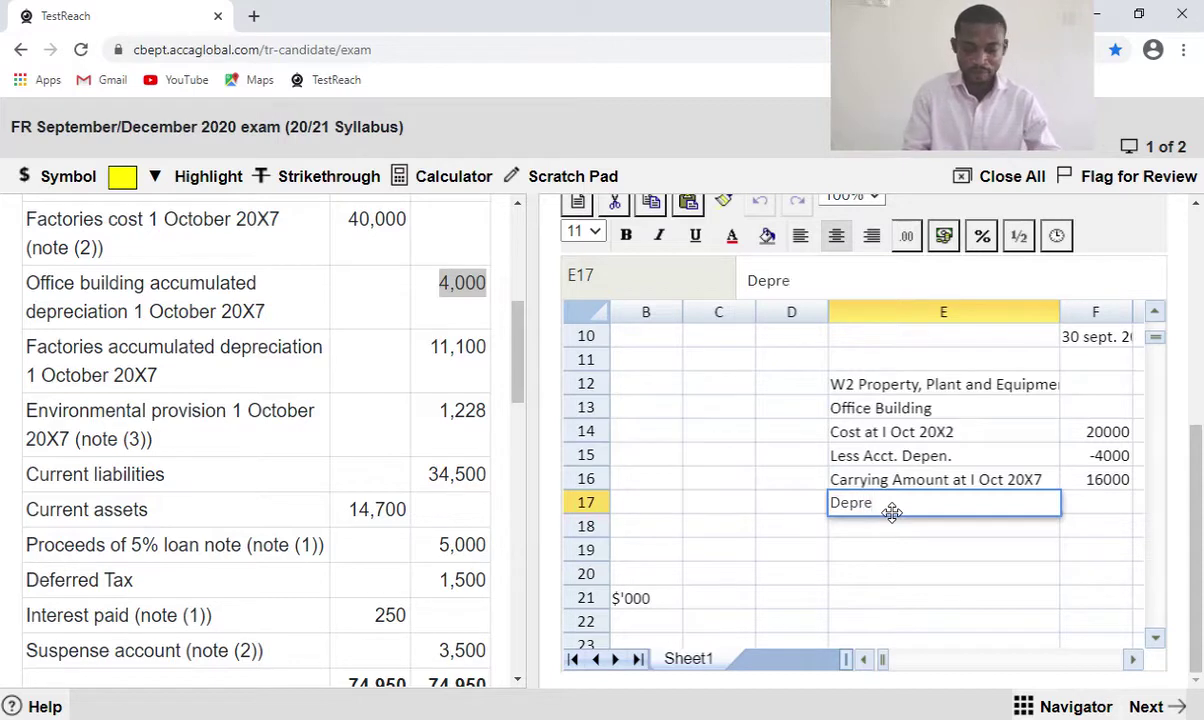
type("ciatio")
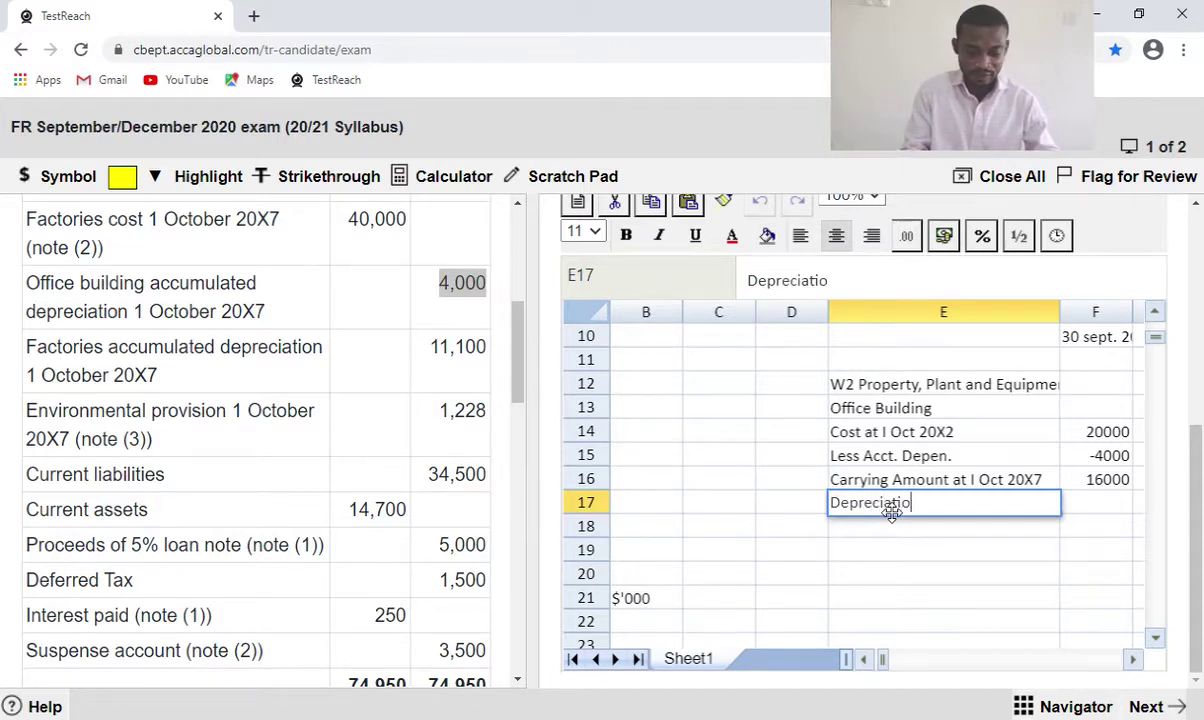
type("n")
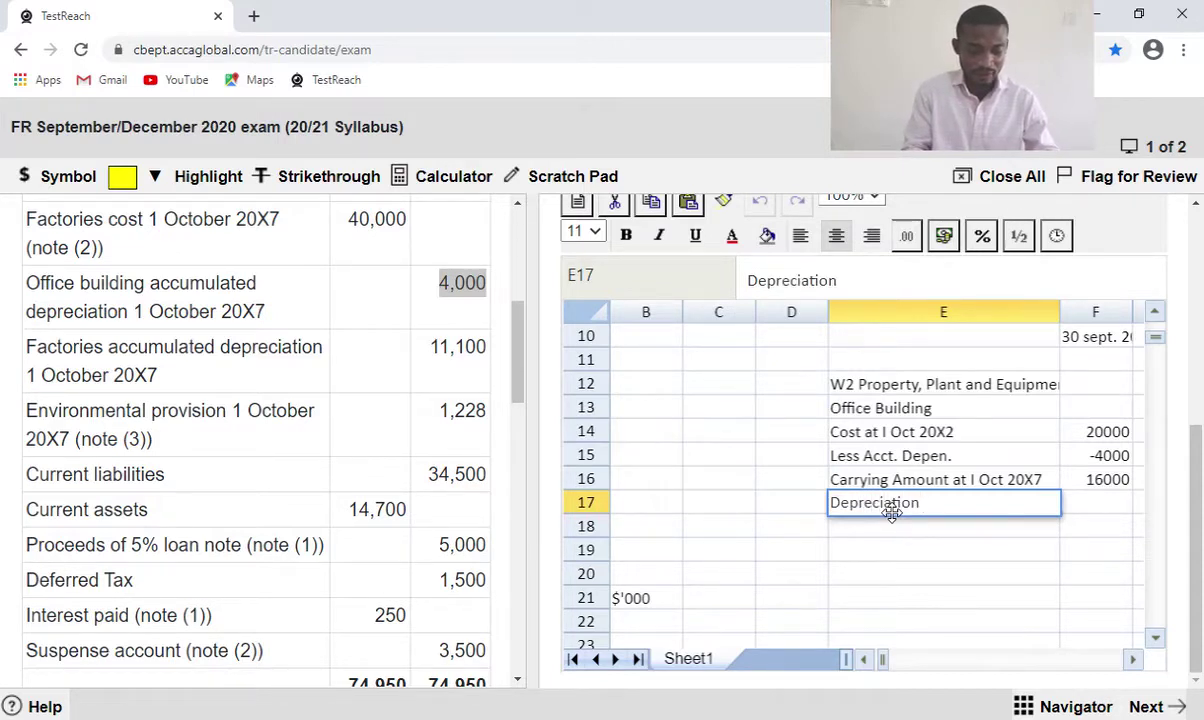
type(" up to")
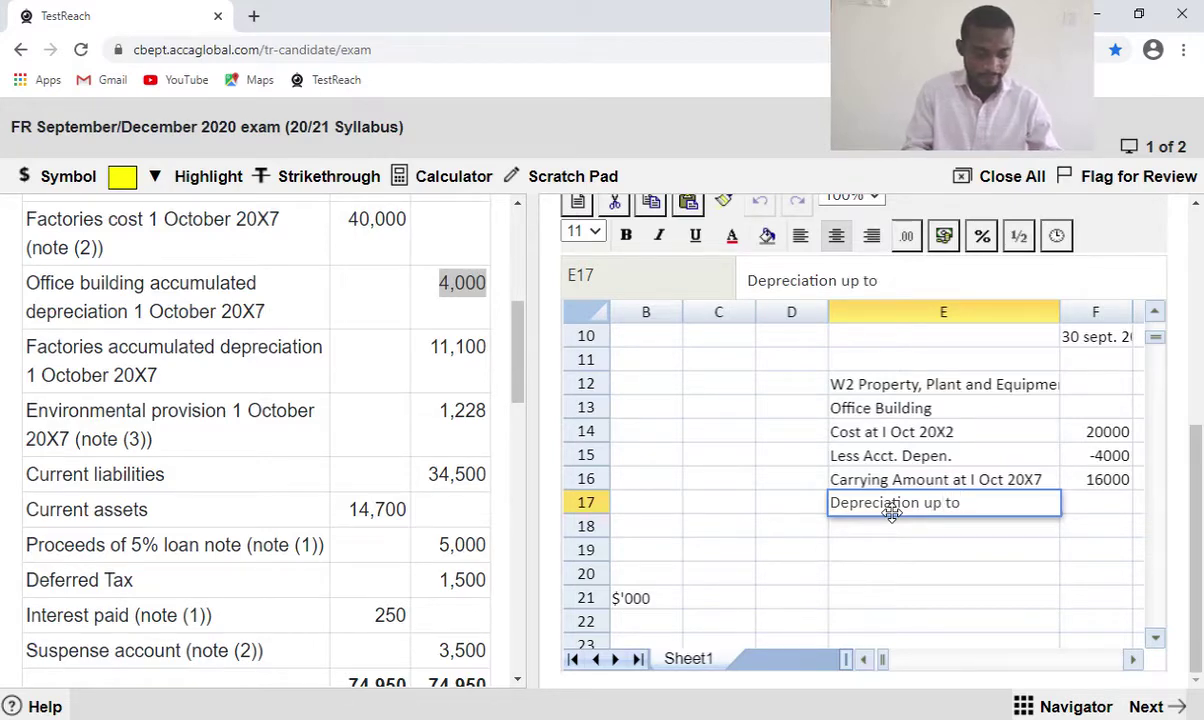
type(" 1 ap")
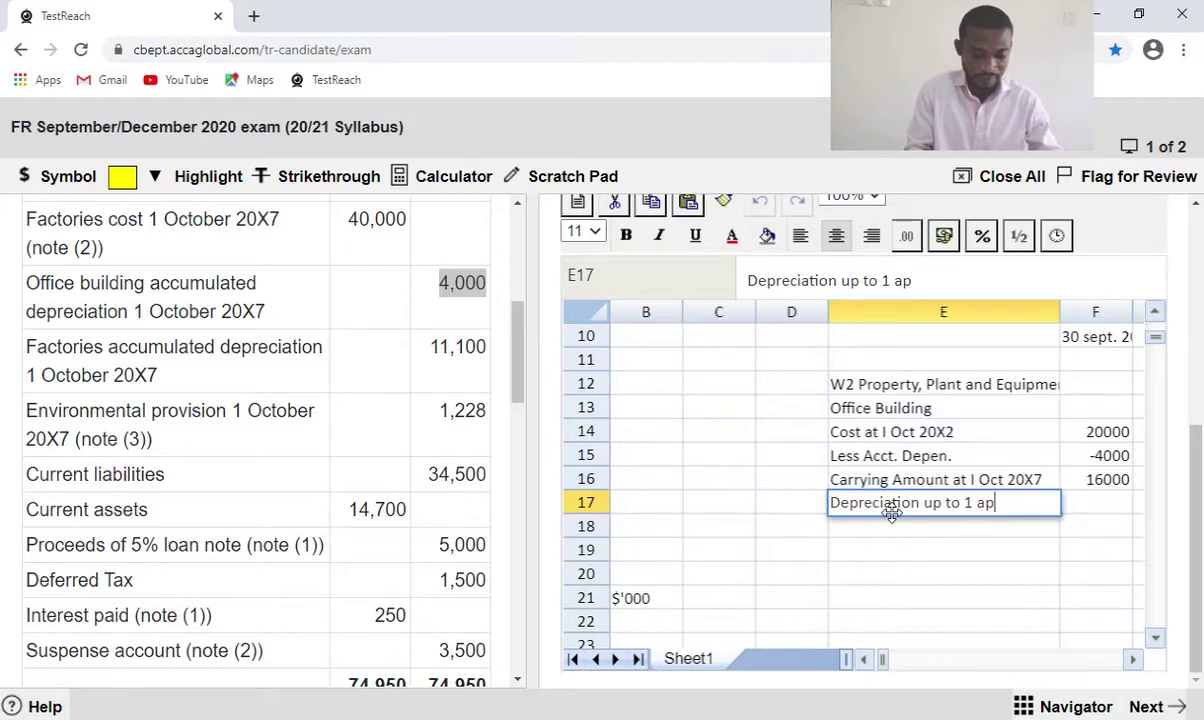
type("ril")
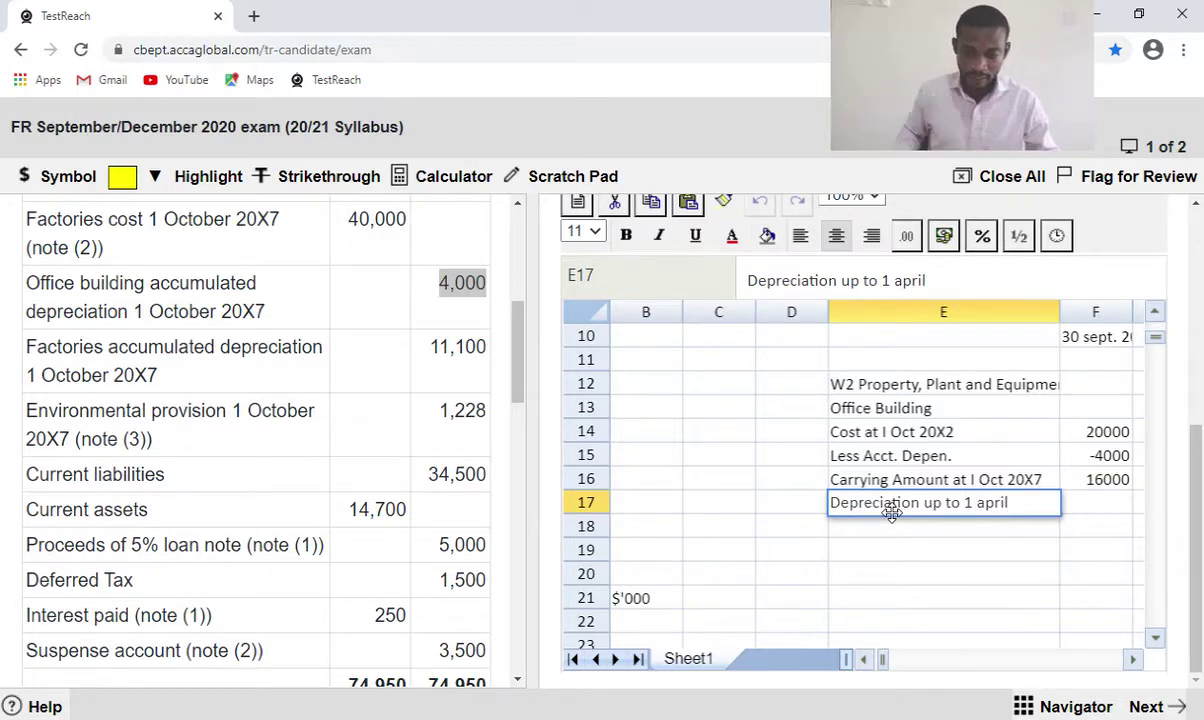
left_click(985, 505)
key("BackSpace")
type("April")
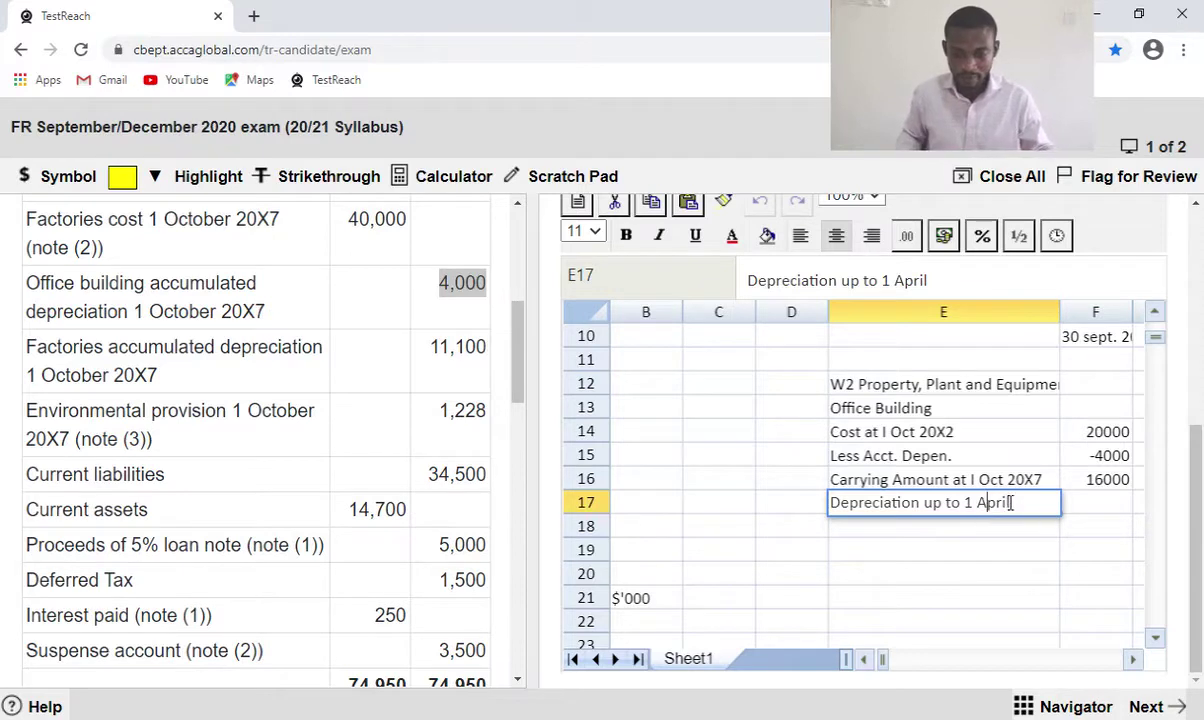
type(" 20")
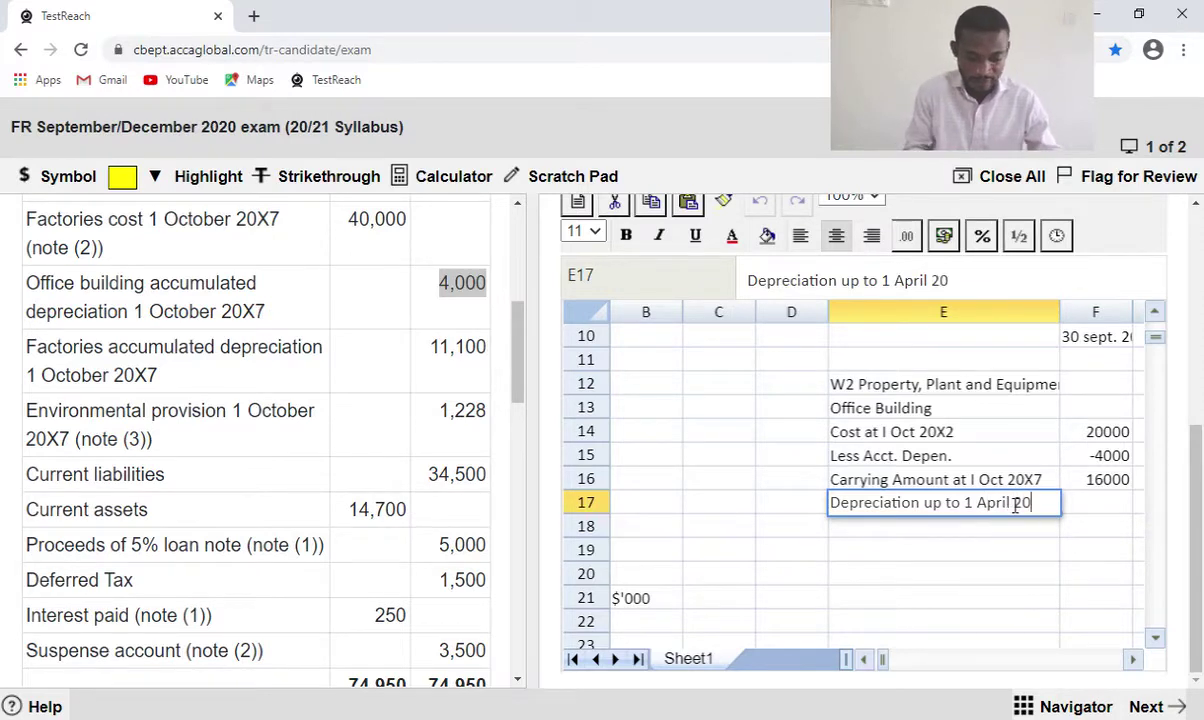
type("X8")
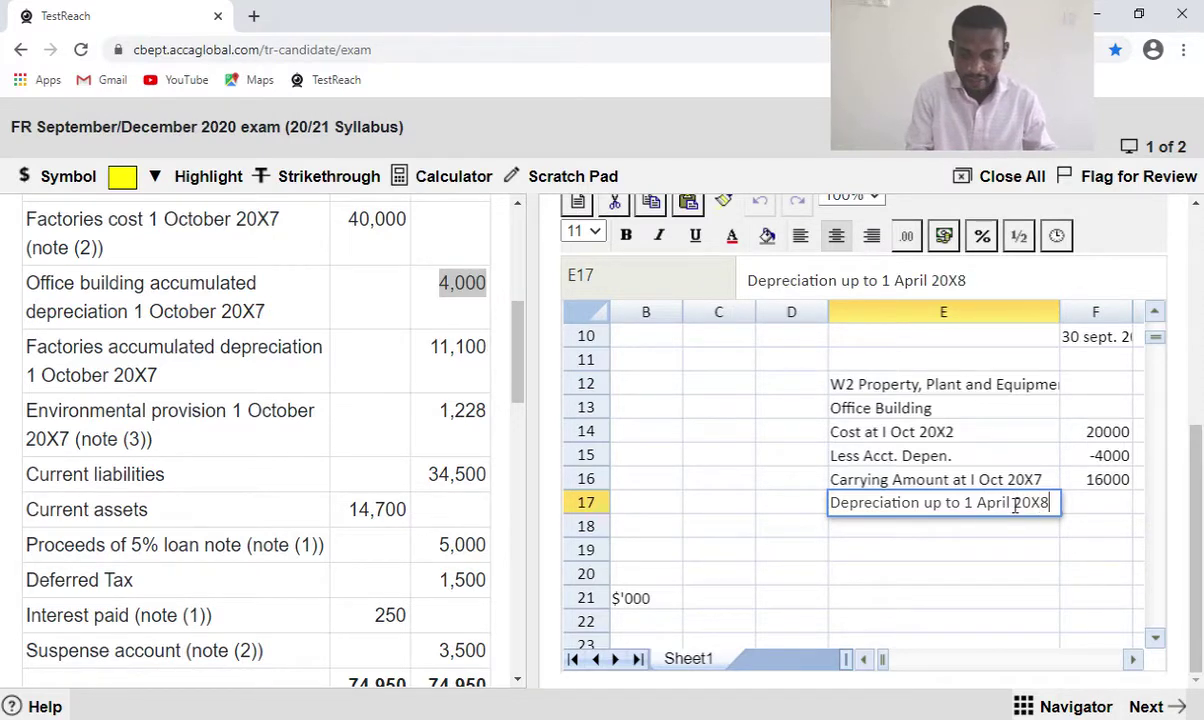
left_click(1083, 513)
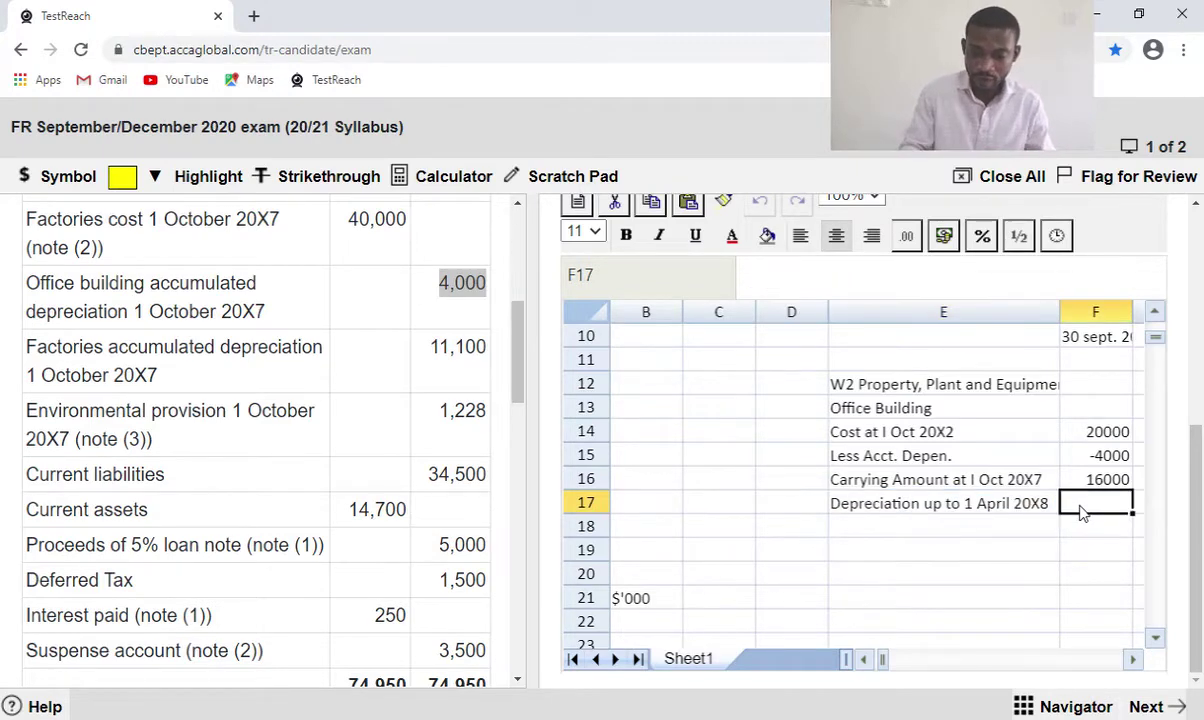
Enter =20000/25*6/12 in F17 for six months' depreciation of 400.
type("=")
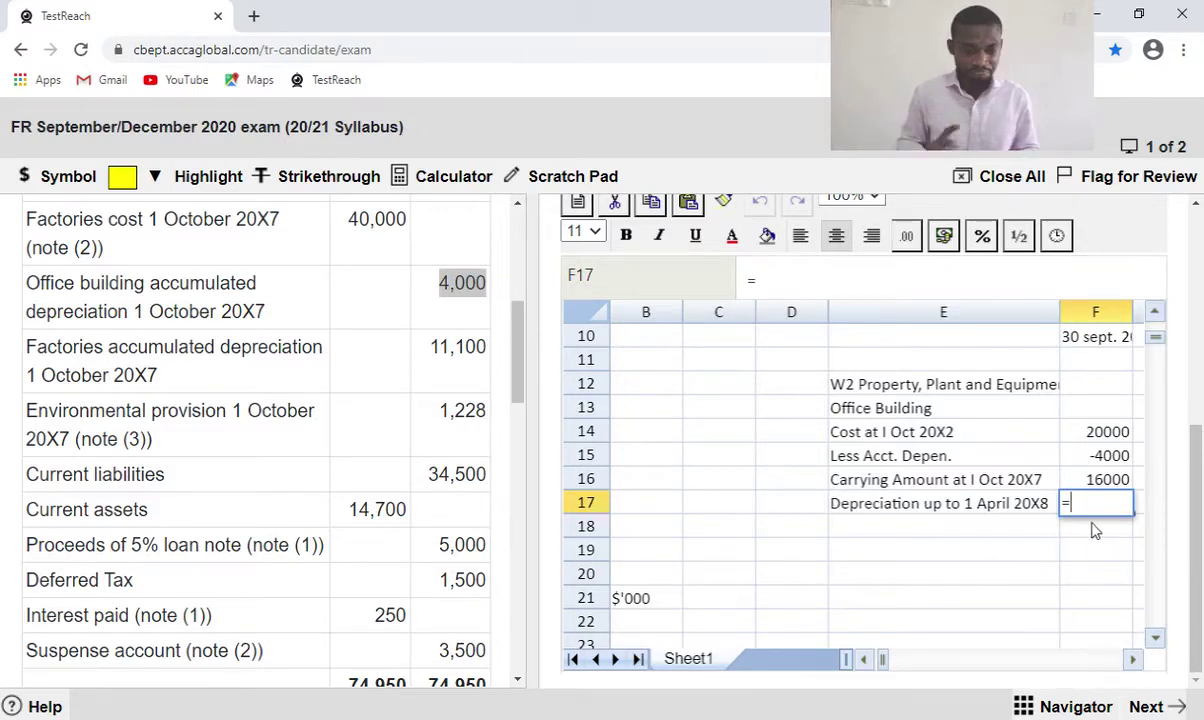
type("20")
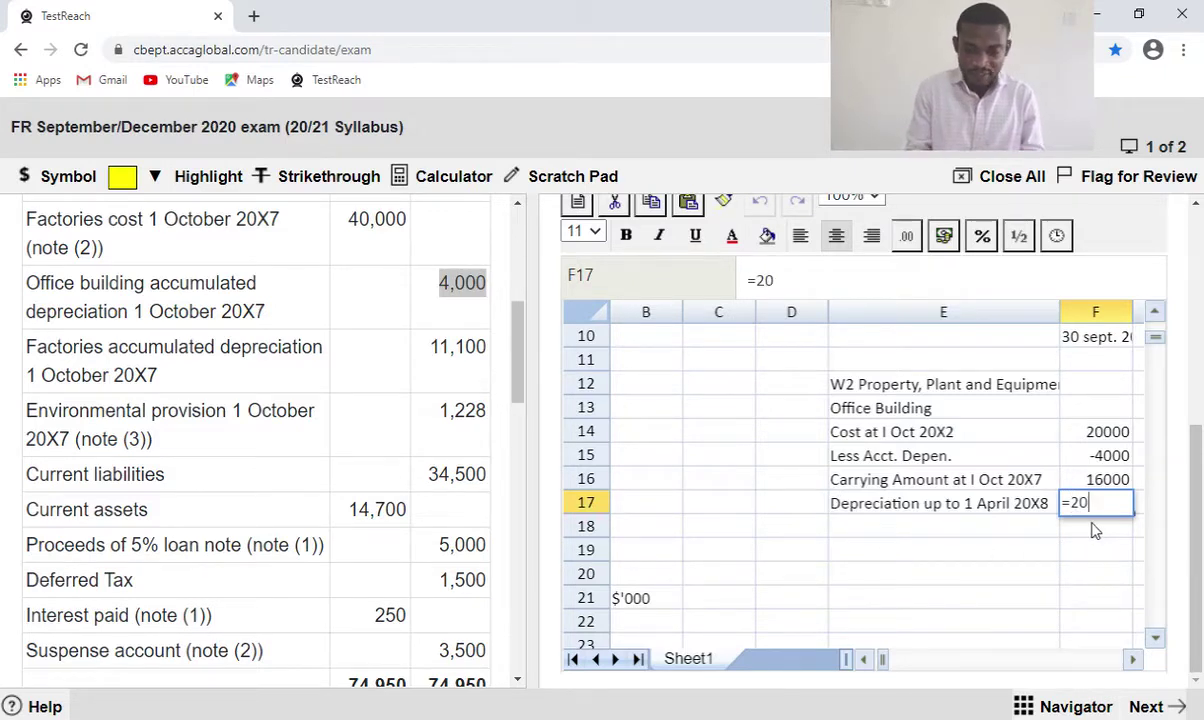
type("000/")
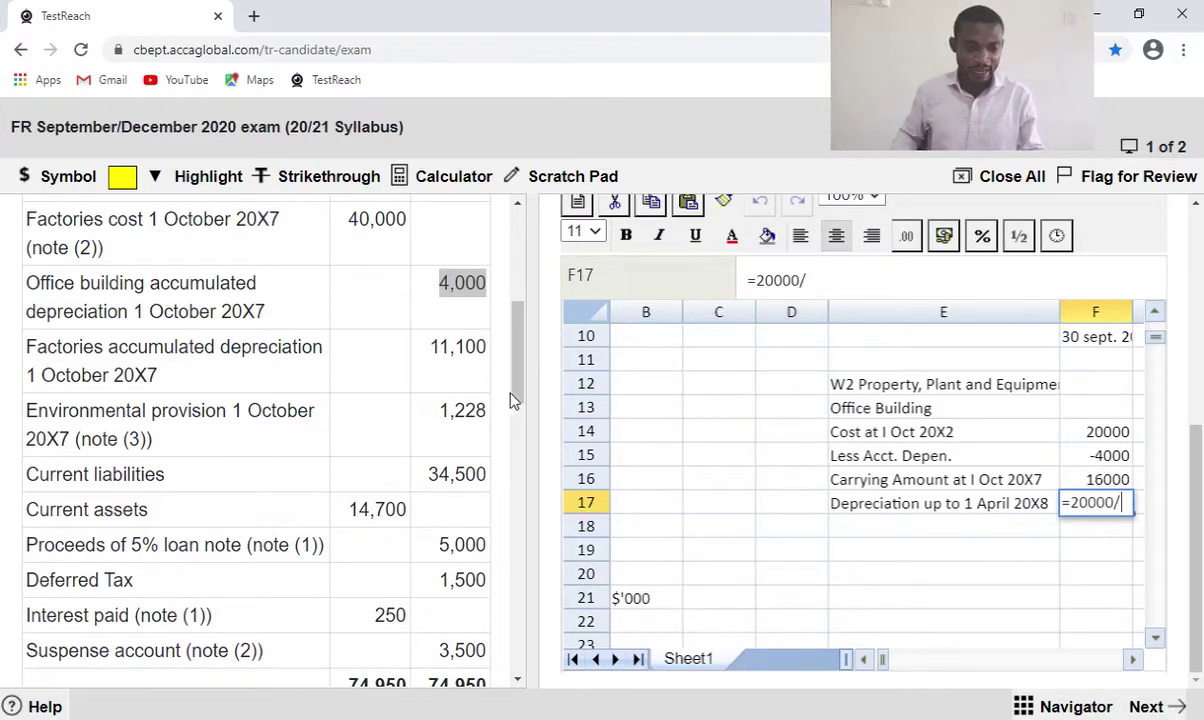
scroll(520, 505, "down", 3)
scroll(520, 505, "down", 5)
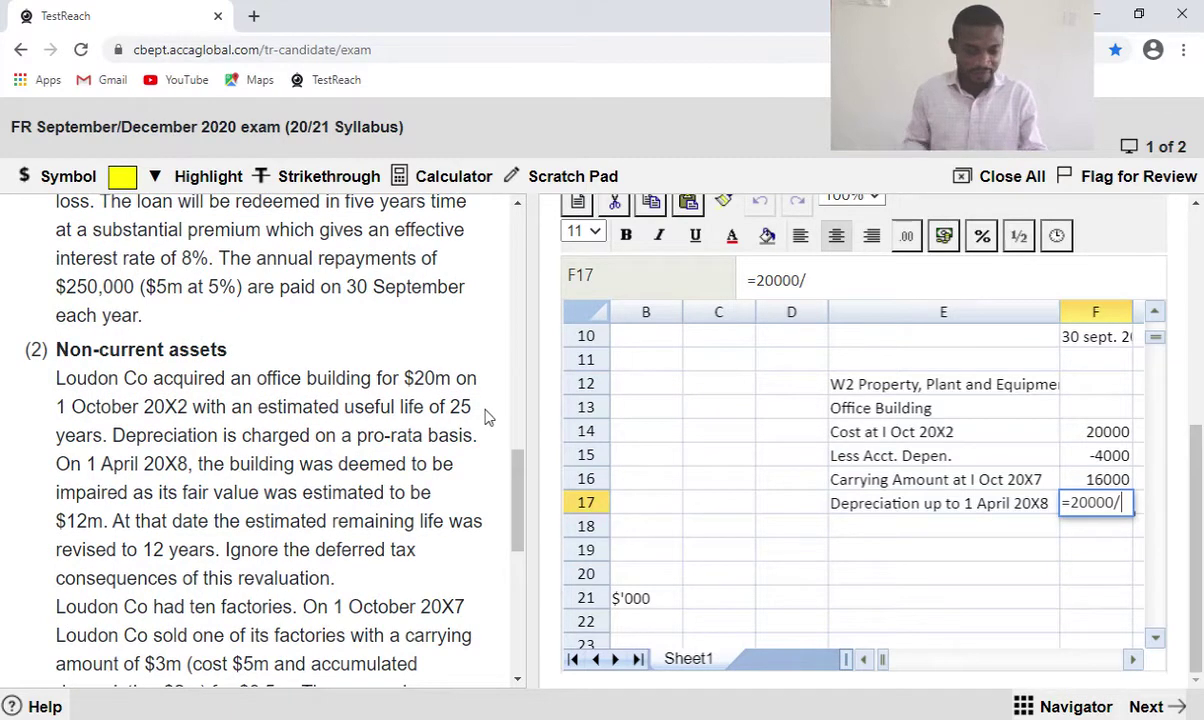
type("25")
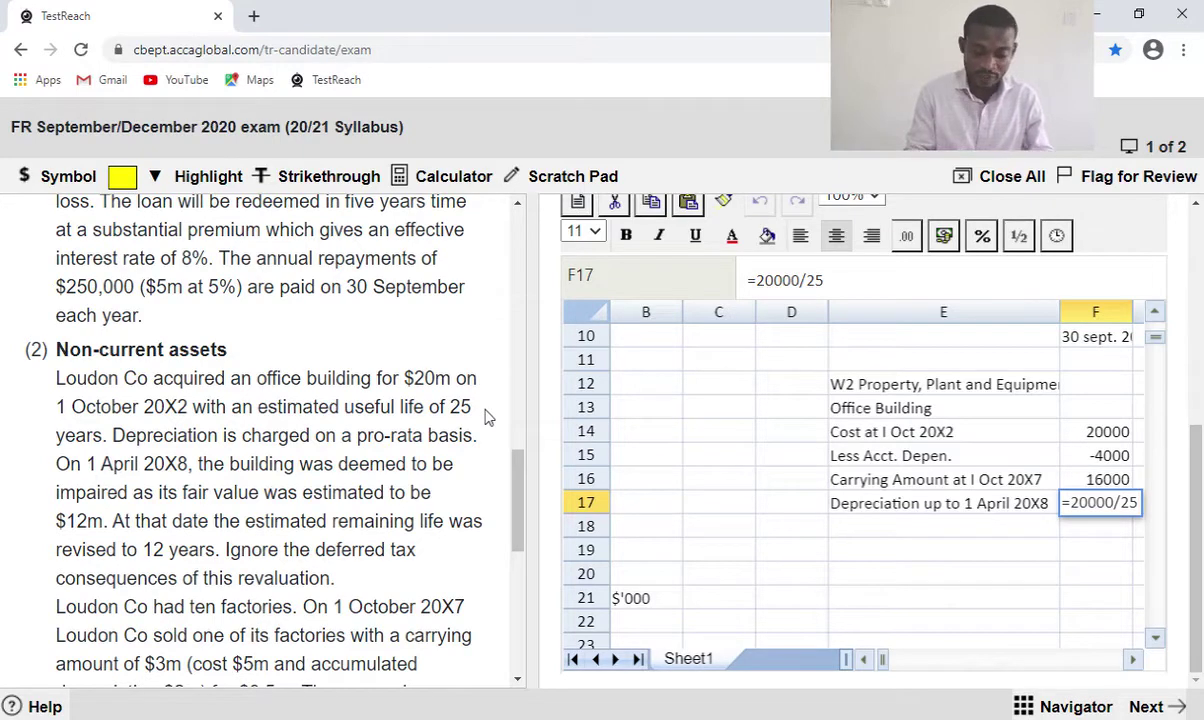
type("*")
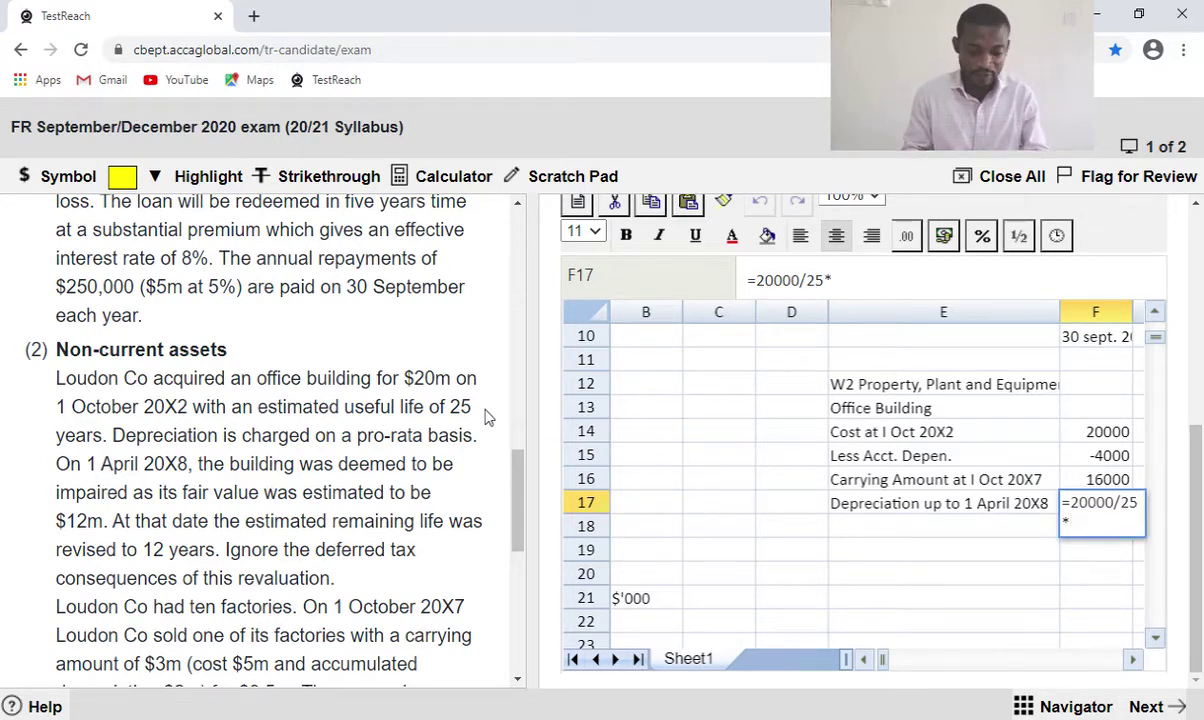
type("6/12")
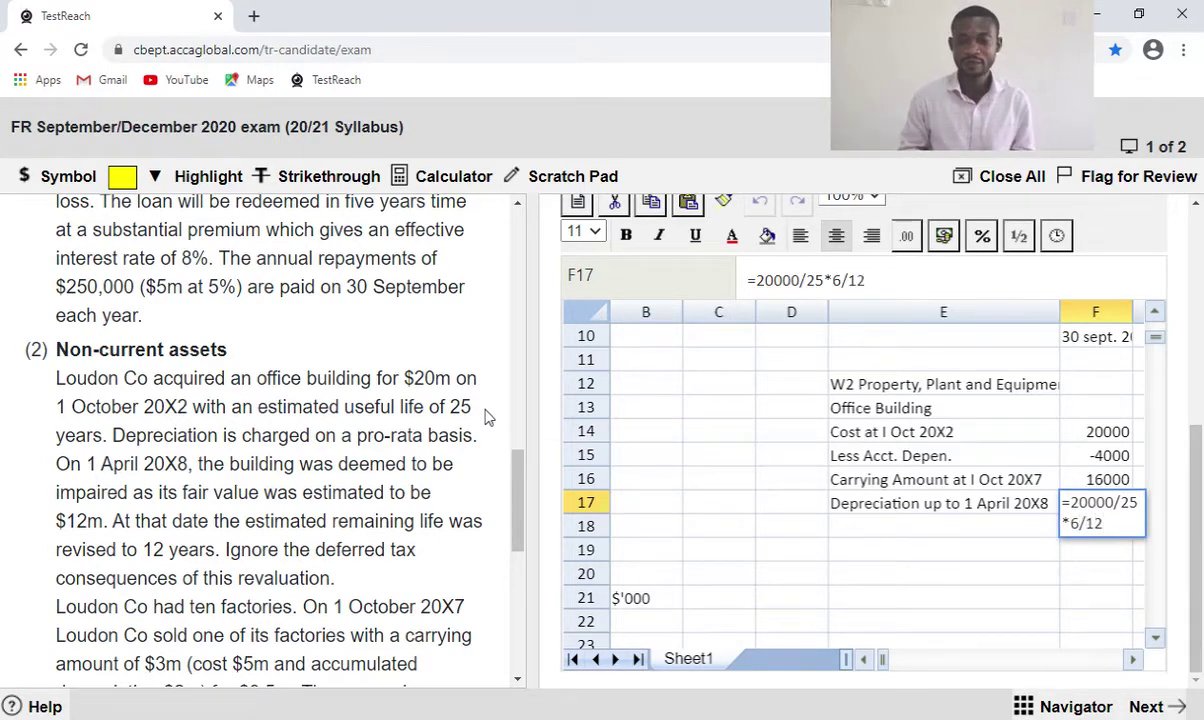
key("Return")
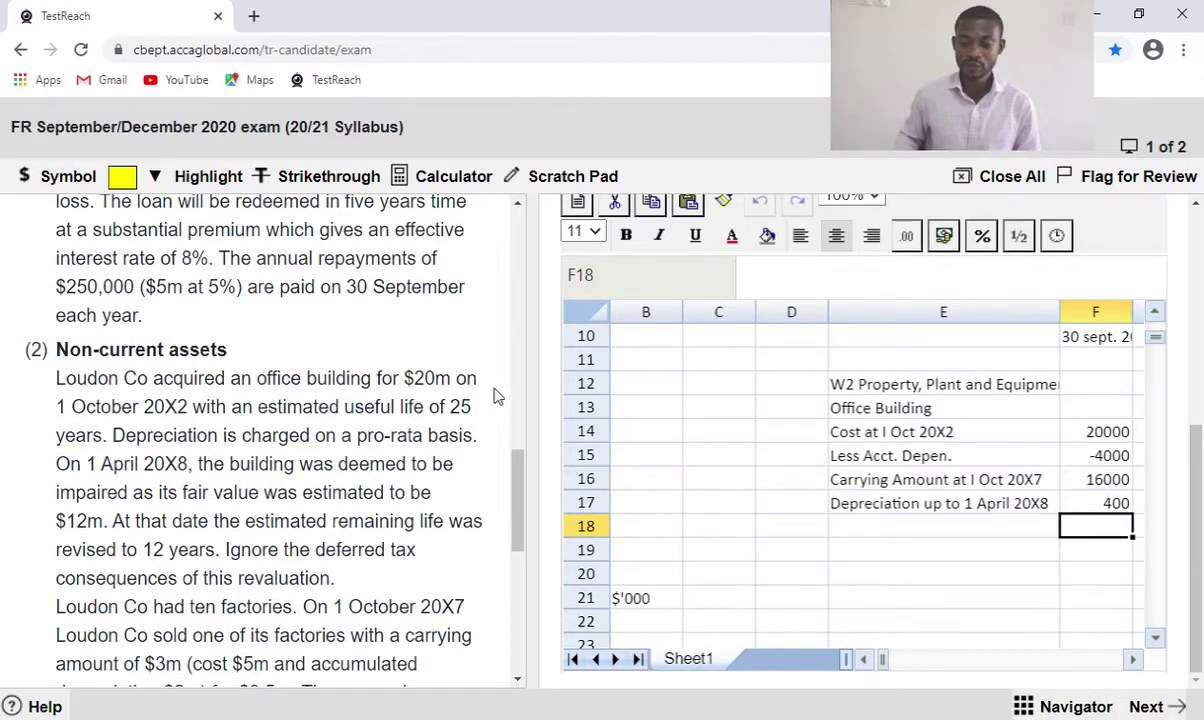
Make the F17 depreciation negative so it shows -400.
double_click(1103, 505)
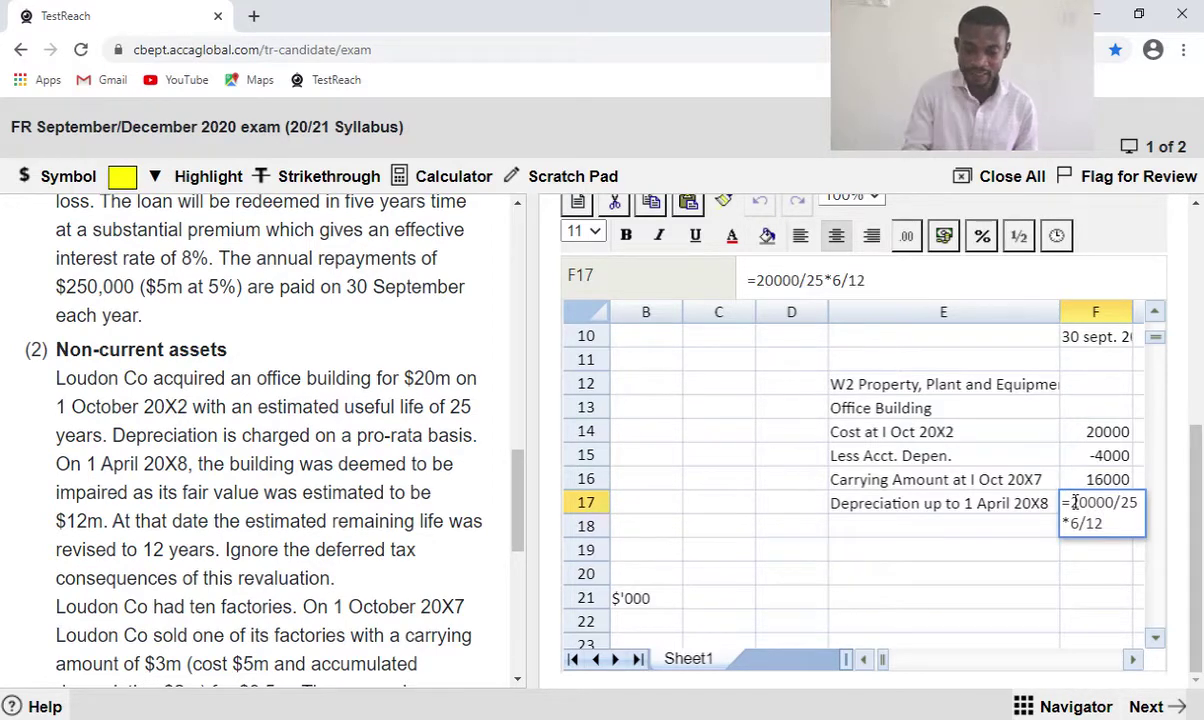
type("-")
key("Return")
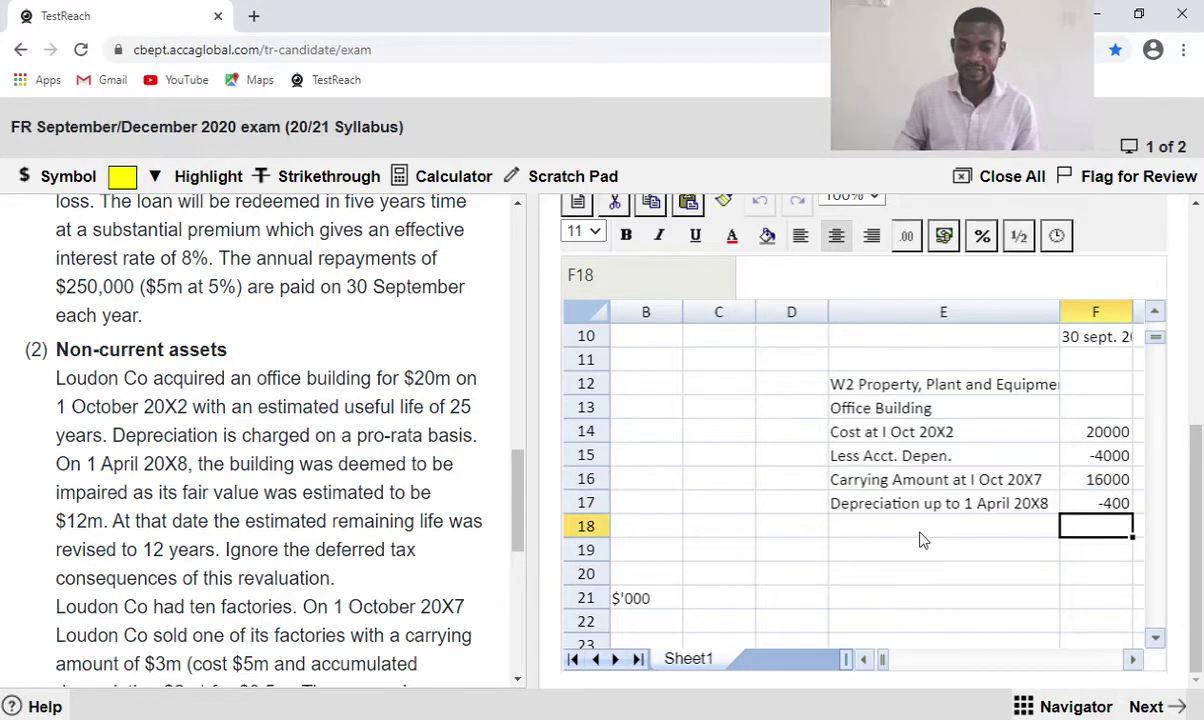
left_click(871, 535)
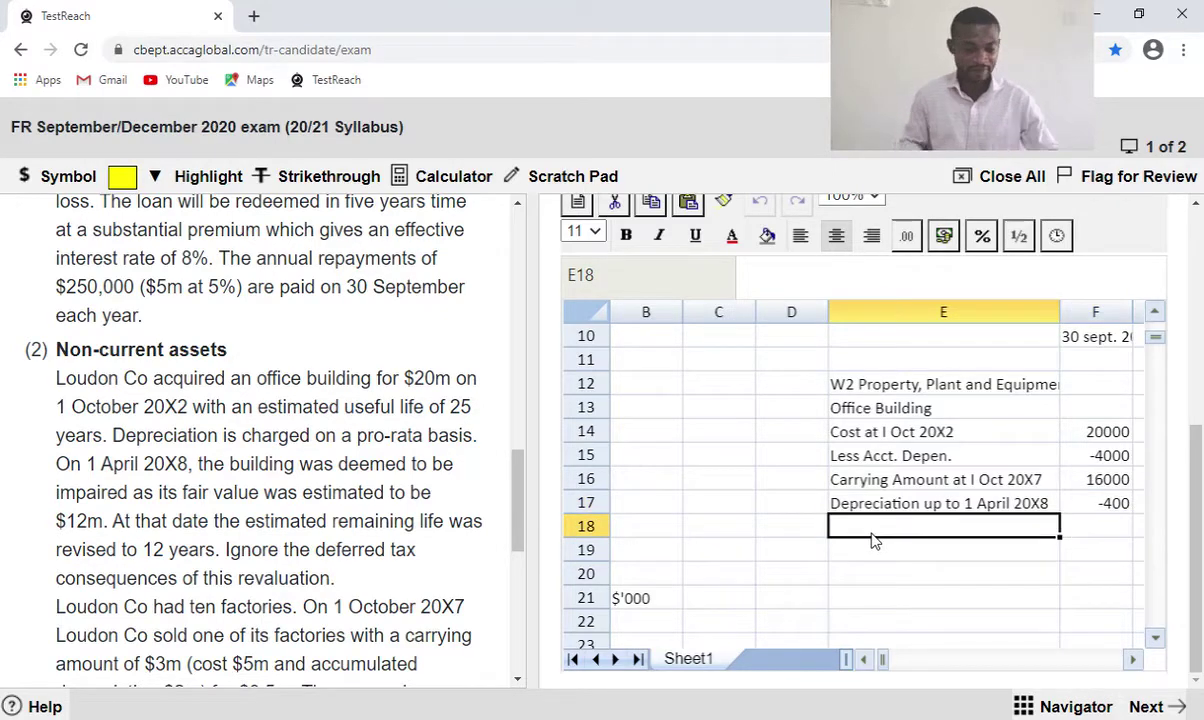
type("Ca")
key("BackSpace")
key("BackSpace")
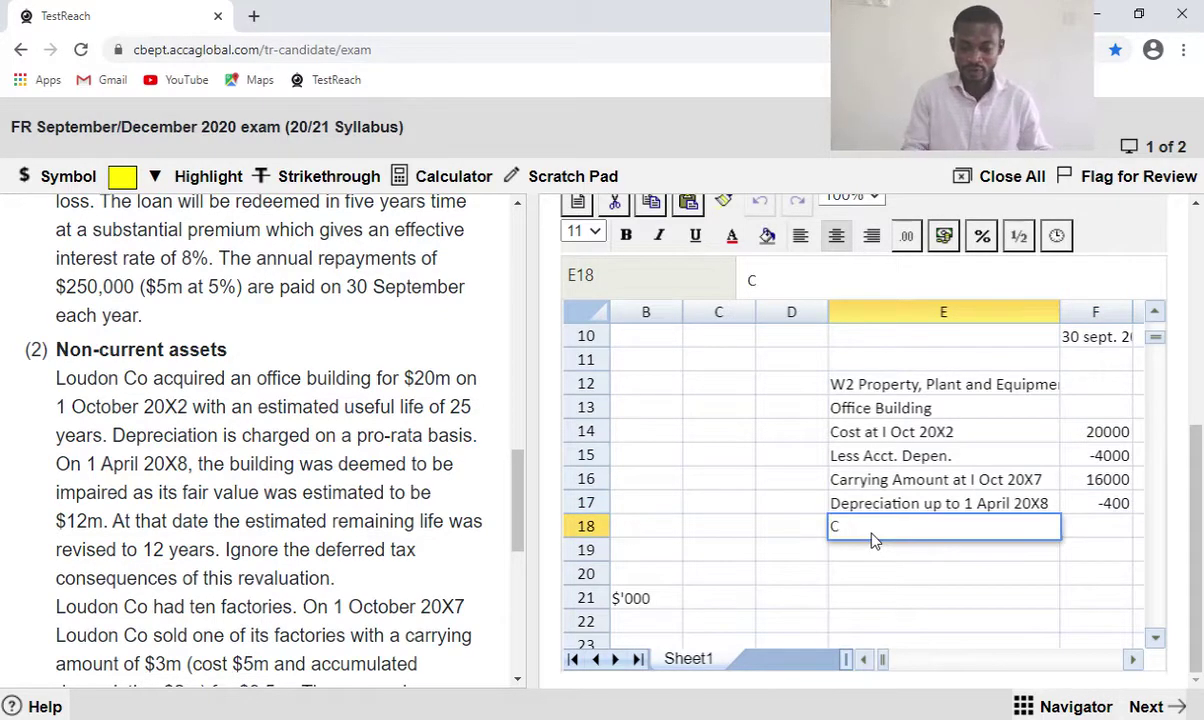
Copy the E16 label into E18 and change it to 'Carrying Amount at 1 April 20X8'.
left_click(886, 484)
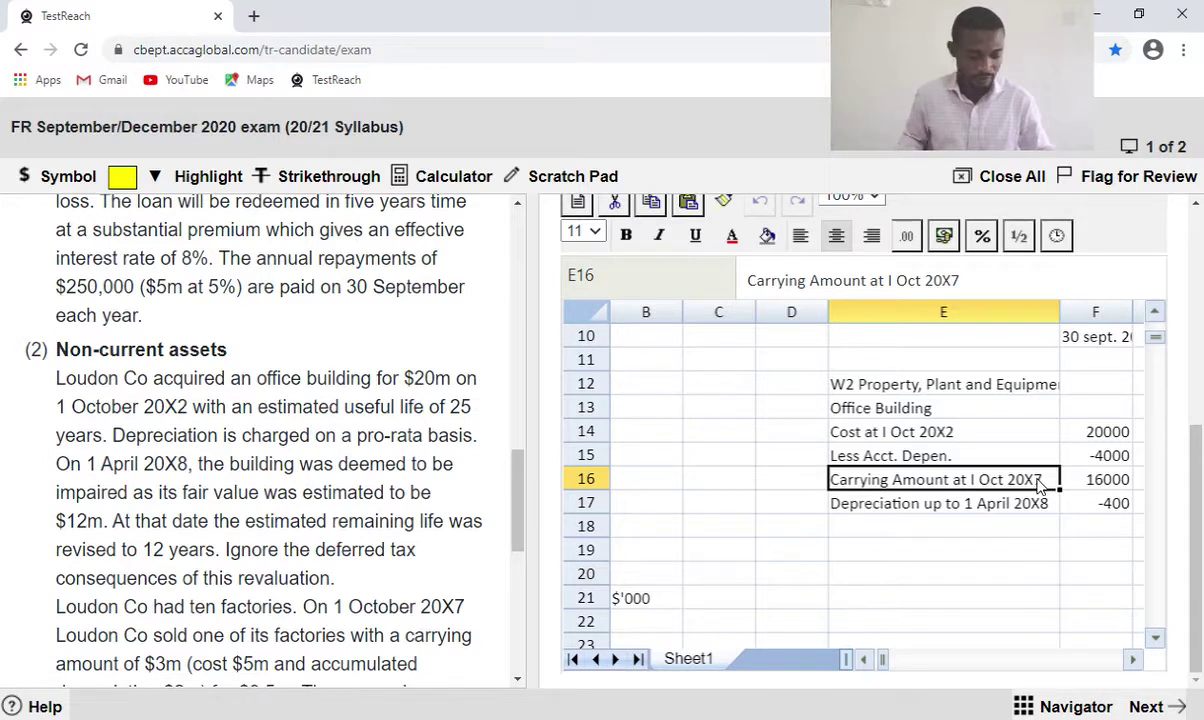
key("ctrl+c")
left_click(946, 527)
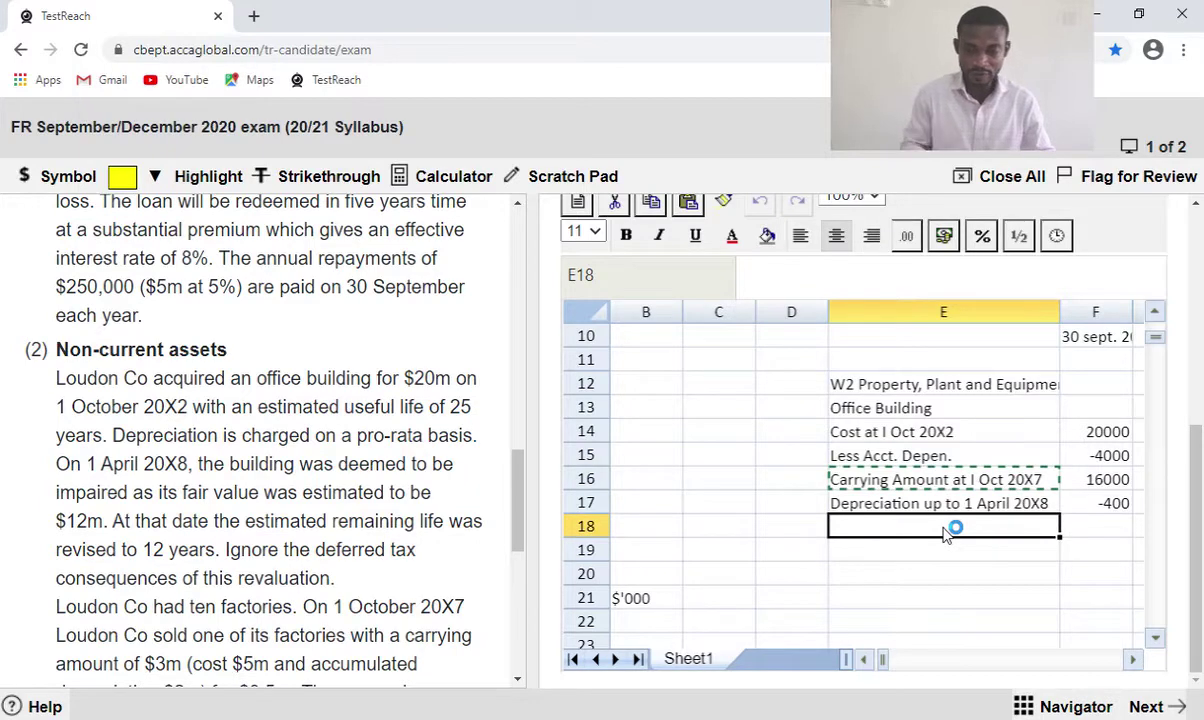
key("ctrl+v")
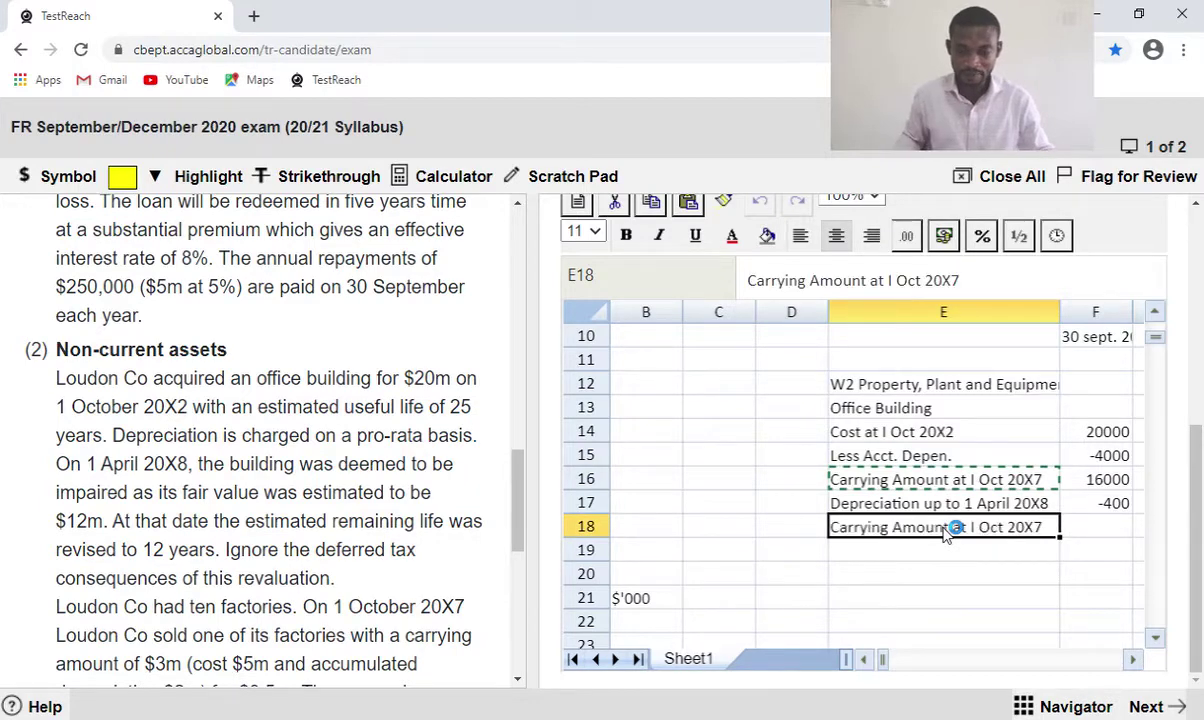
double_click(1043, 530)
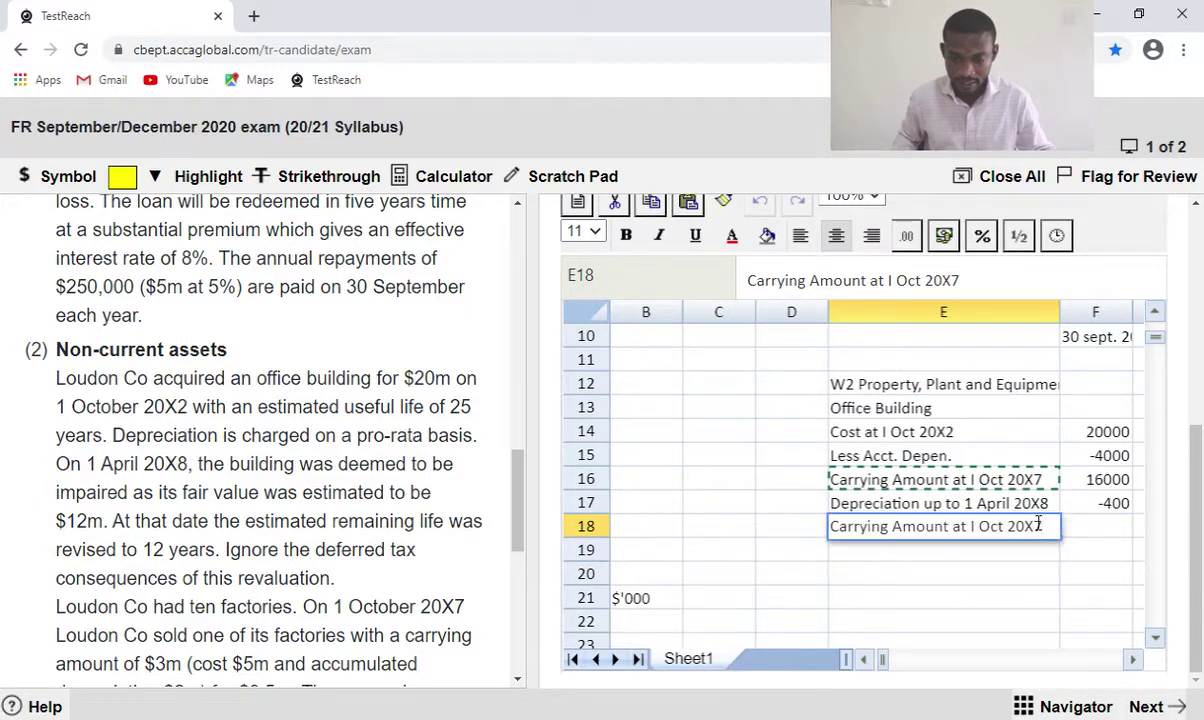
key("BackSpace")
key("BackSpace")
key("BackSpace")
key("BackSpace")
key("BackSpace")
key("BackSpace")
key("BackSpace")
key("BackSpace")
key("BackSpace")
key("BackSpace")
key("BackSpace")
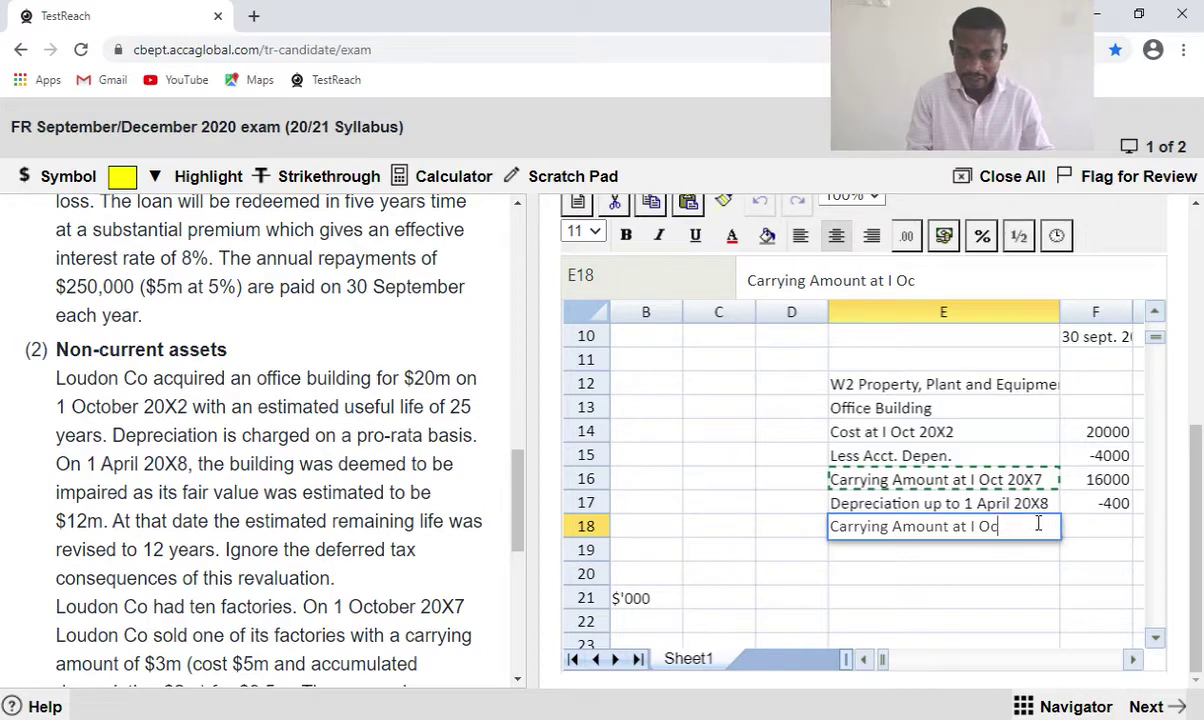
type("1 ")
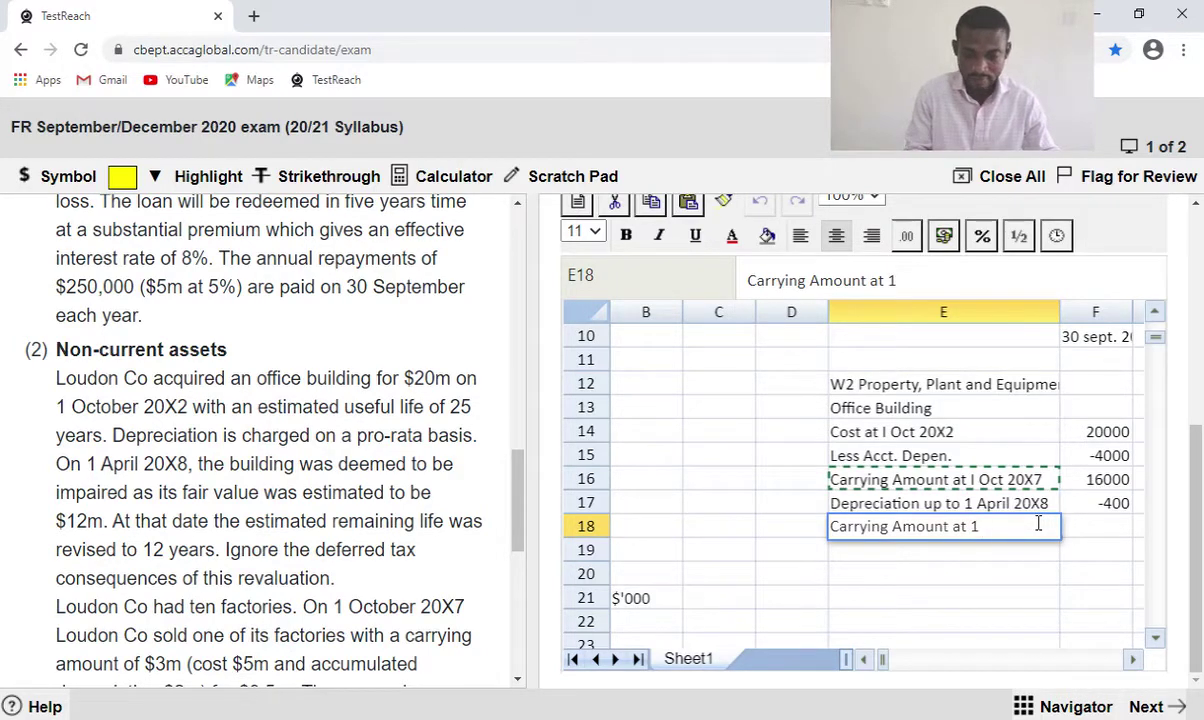
type("Apri")
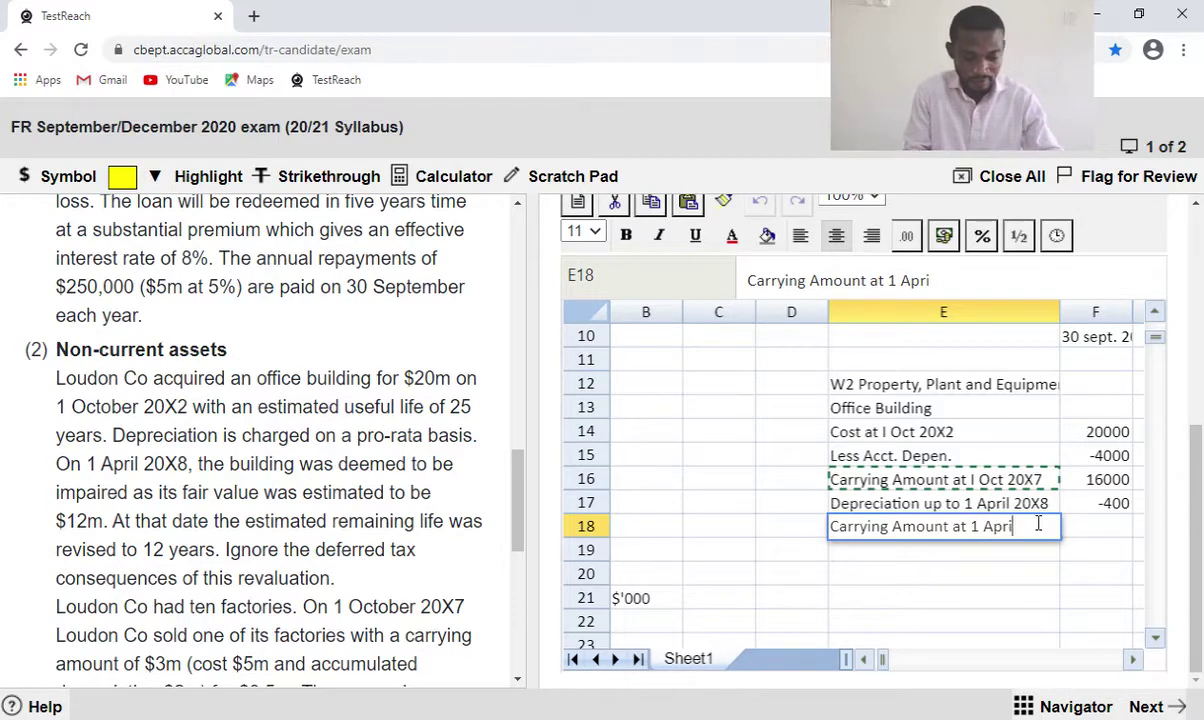
type("l 20X8")
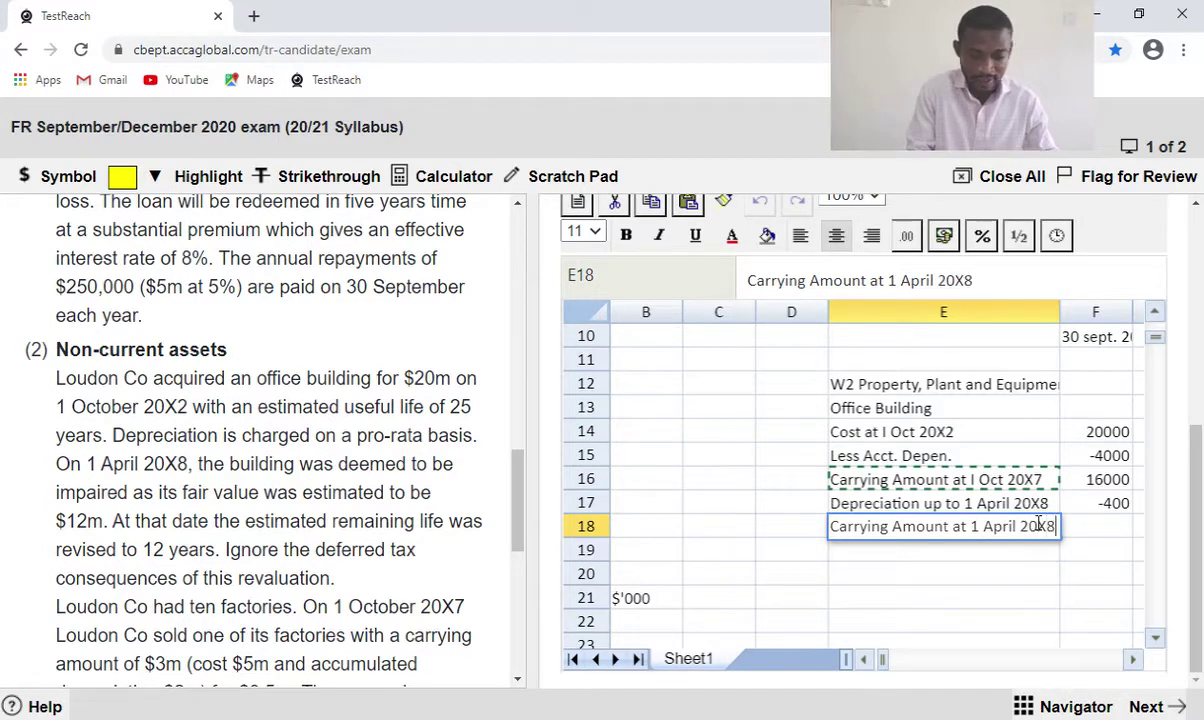
left_click(1097, 533)
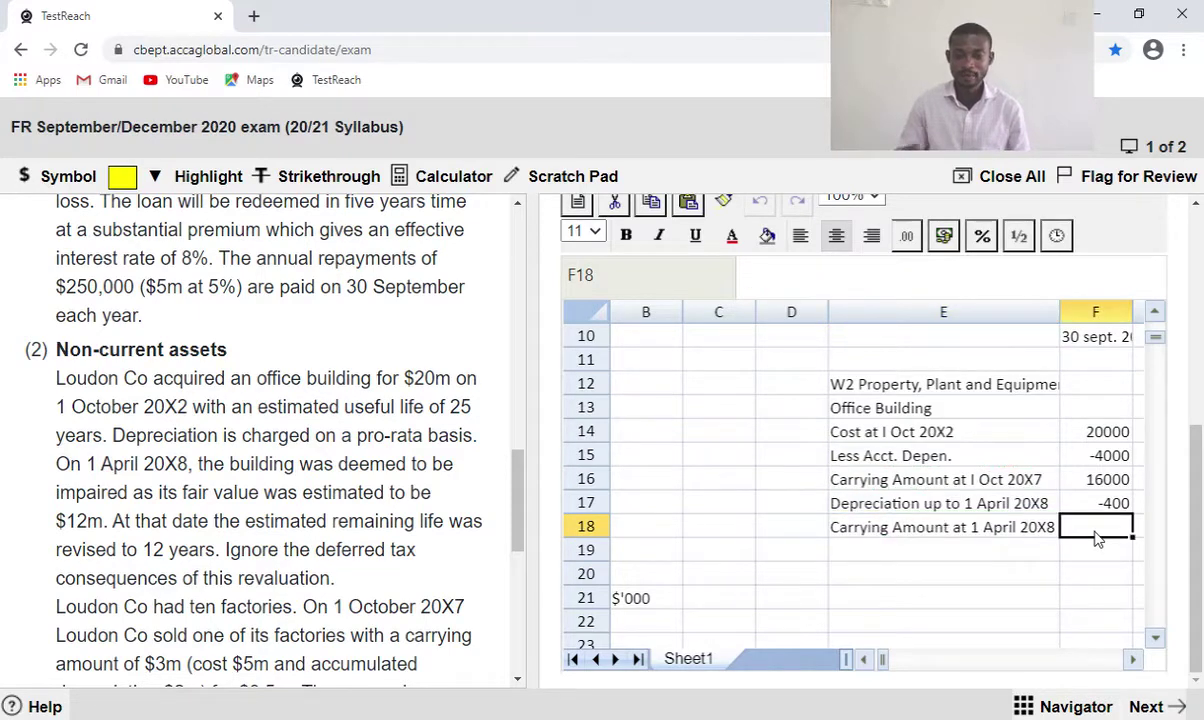
Enter =F16+F17 in F18, giving 15600.
type("=")
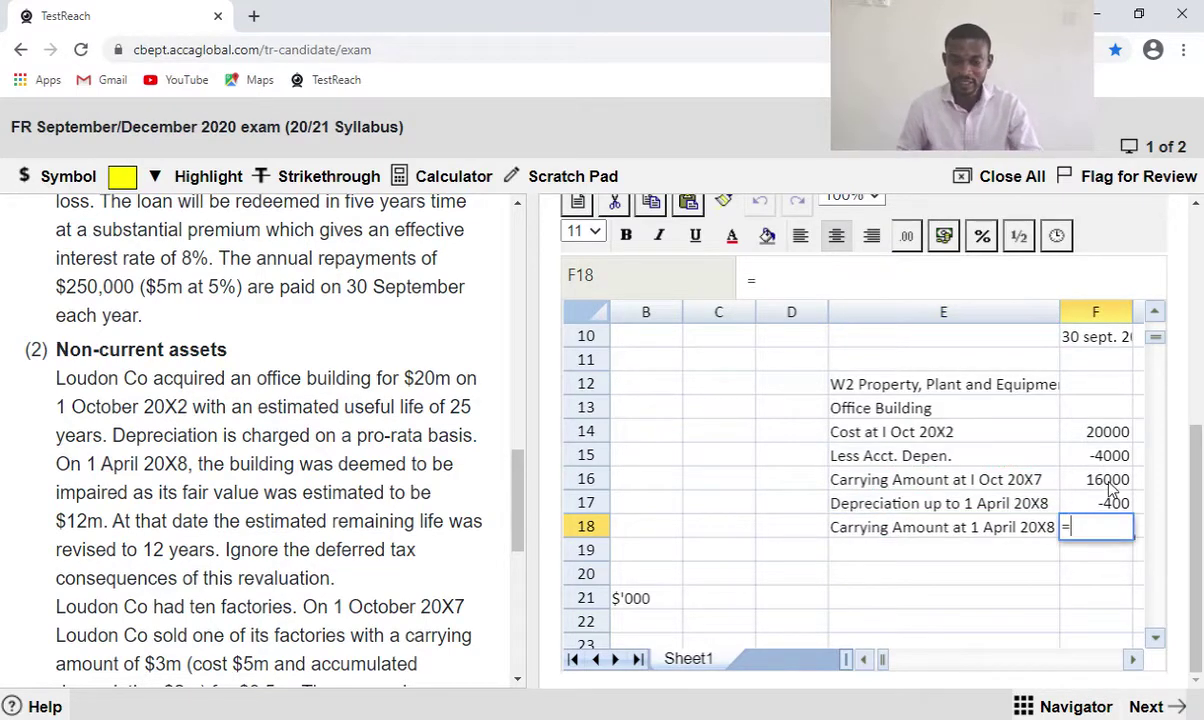
left_click(1110, 487)
type("+")
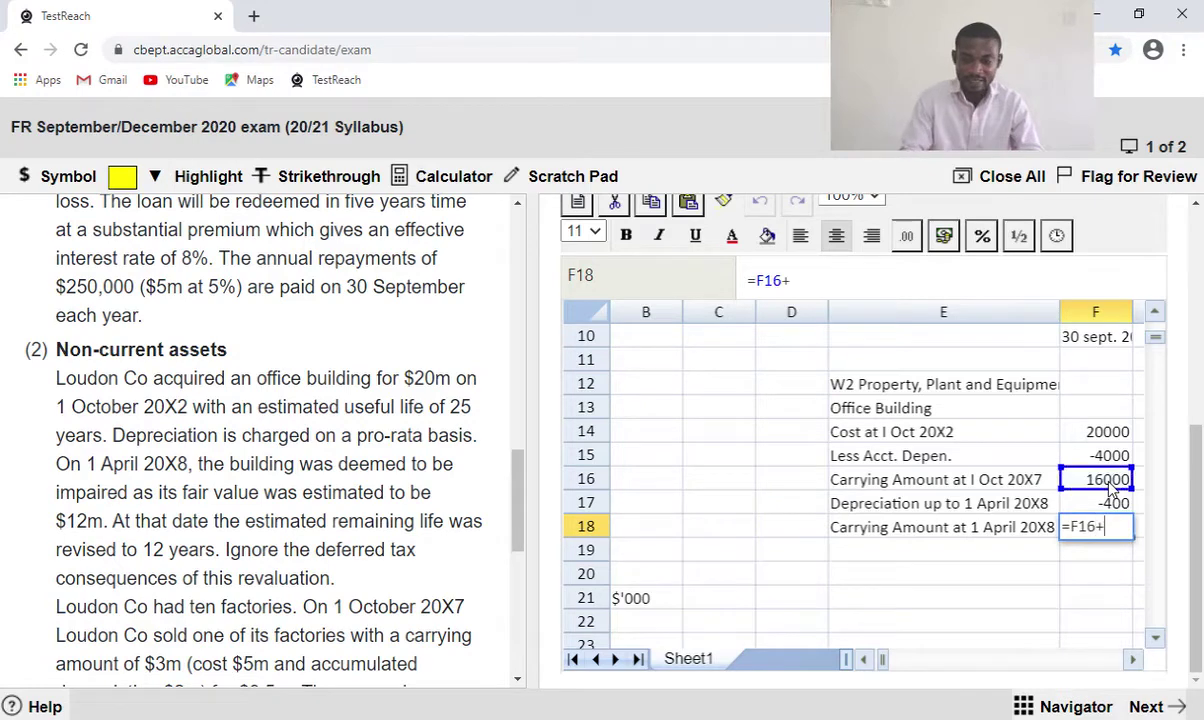
left_click(1112, 505)
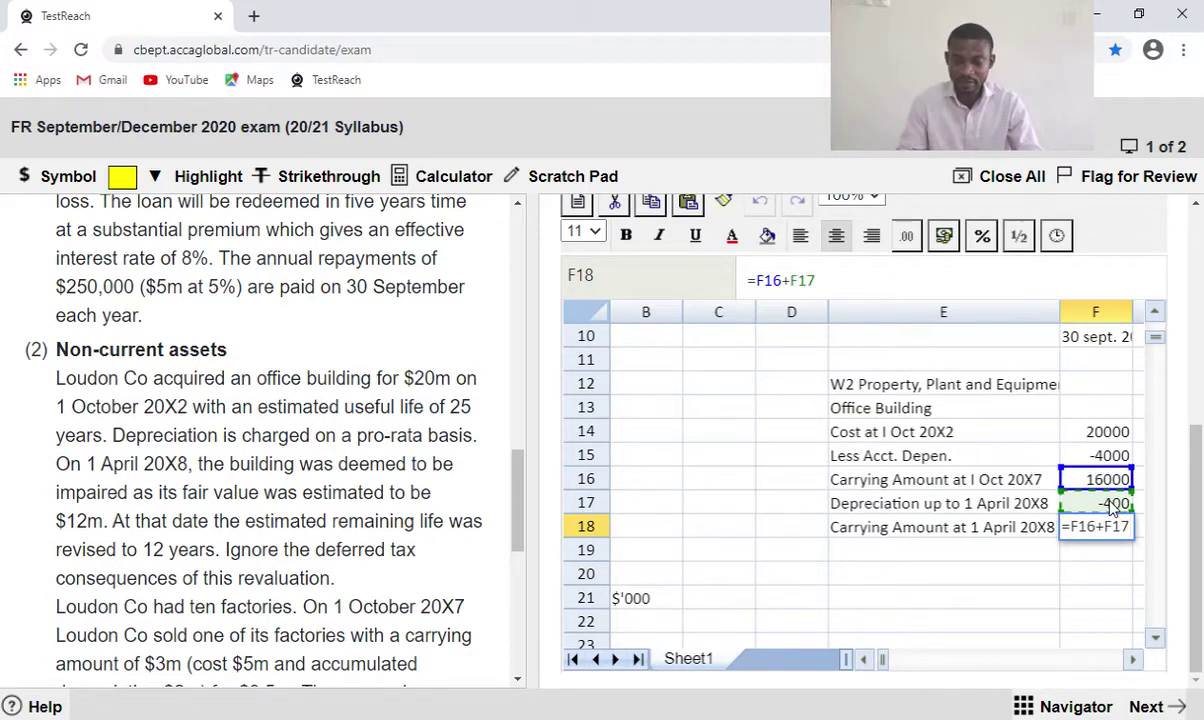
key("Return")
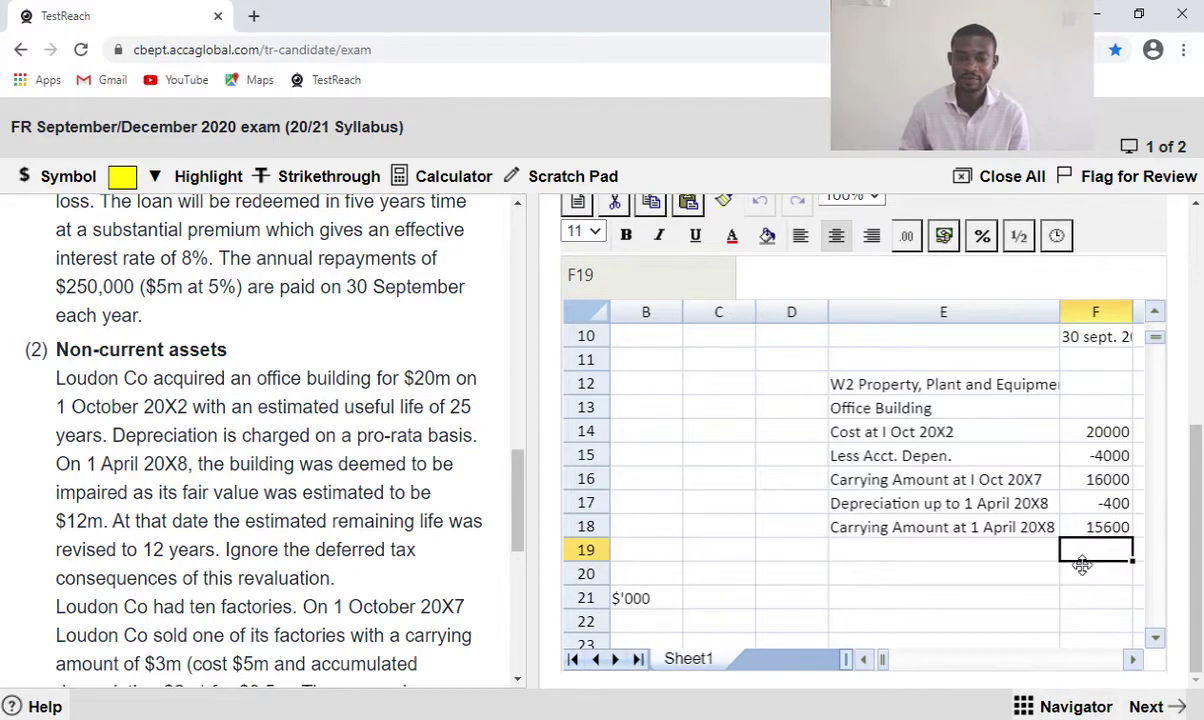
Enter 'FV at I April 20X8' in E20 with 12000 in F20.
left_click(1133, 659)
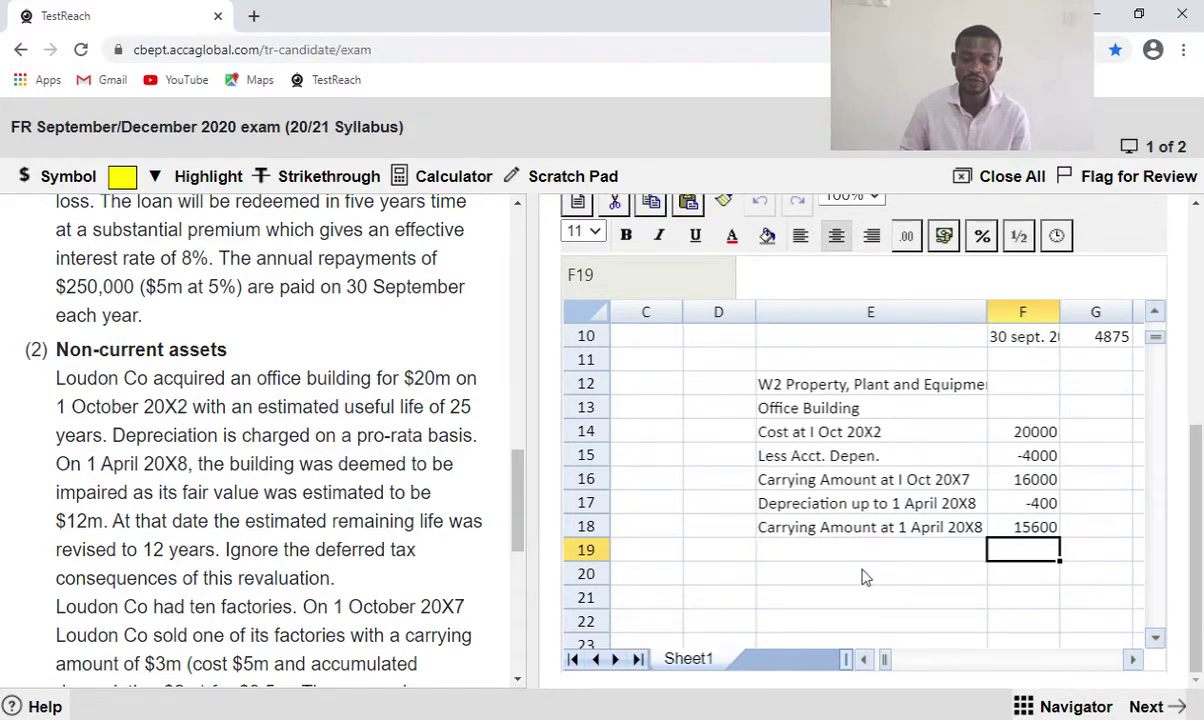
left_click(824, 587)
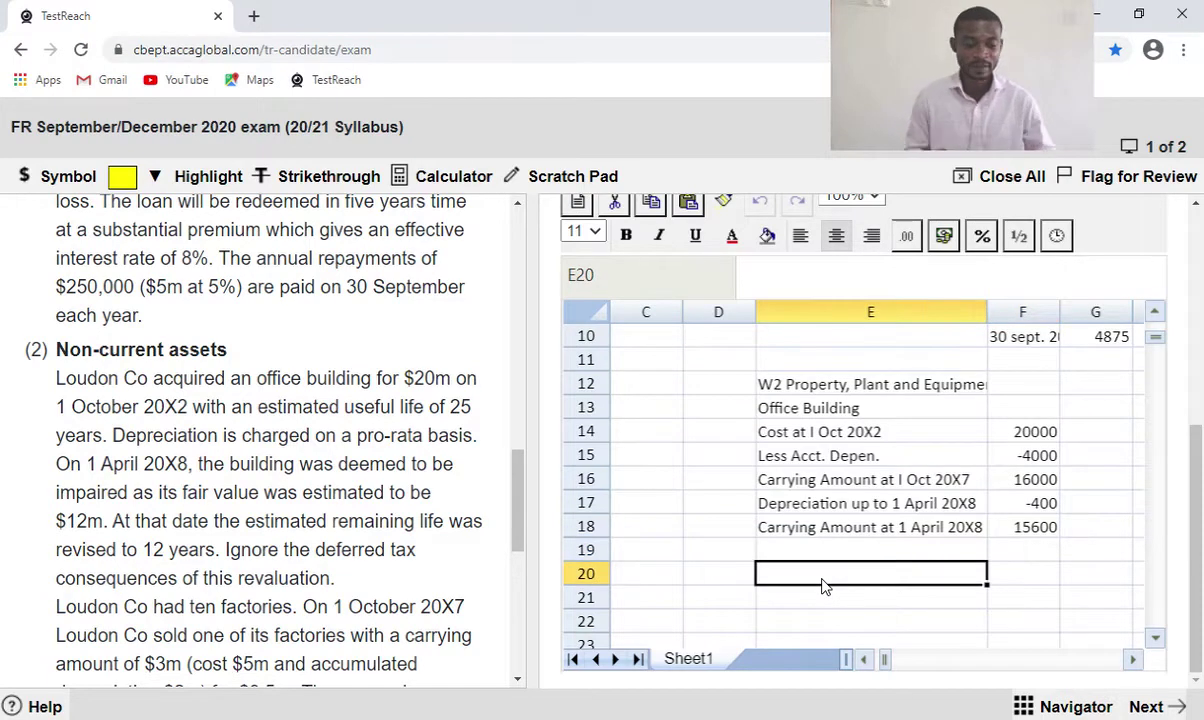
type("FV at")
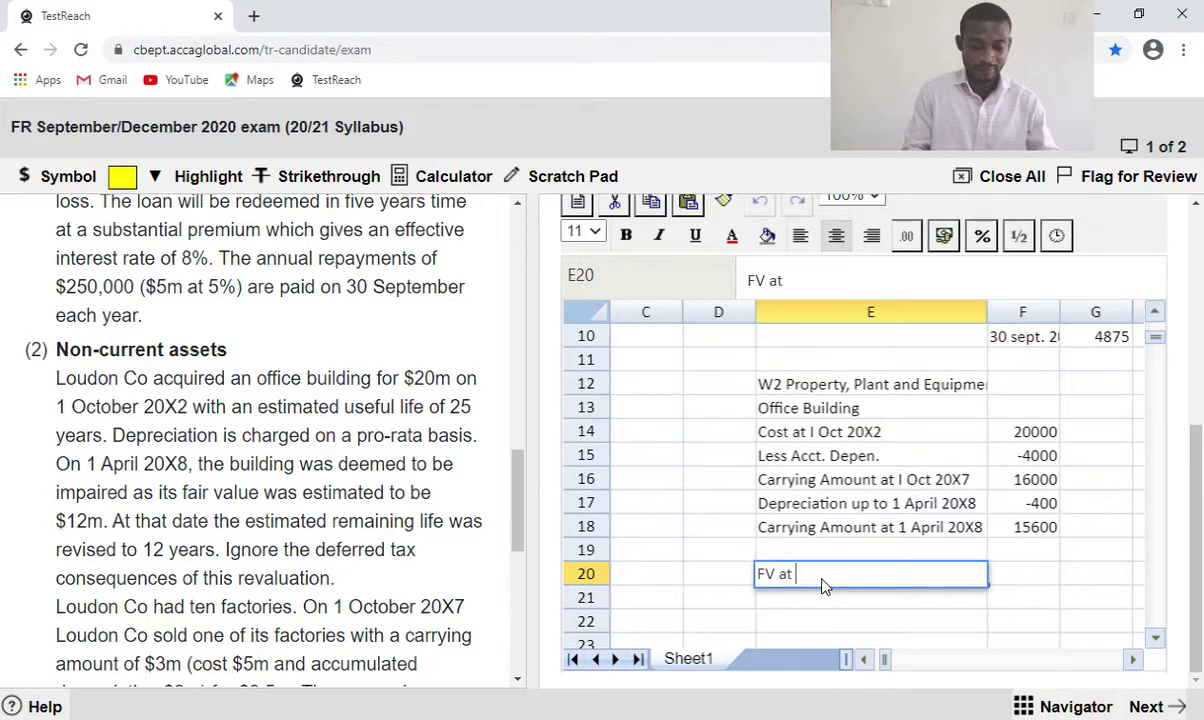
type(" I A")
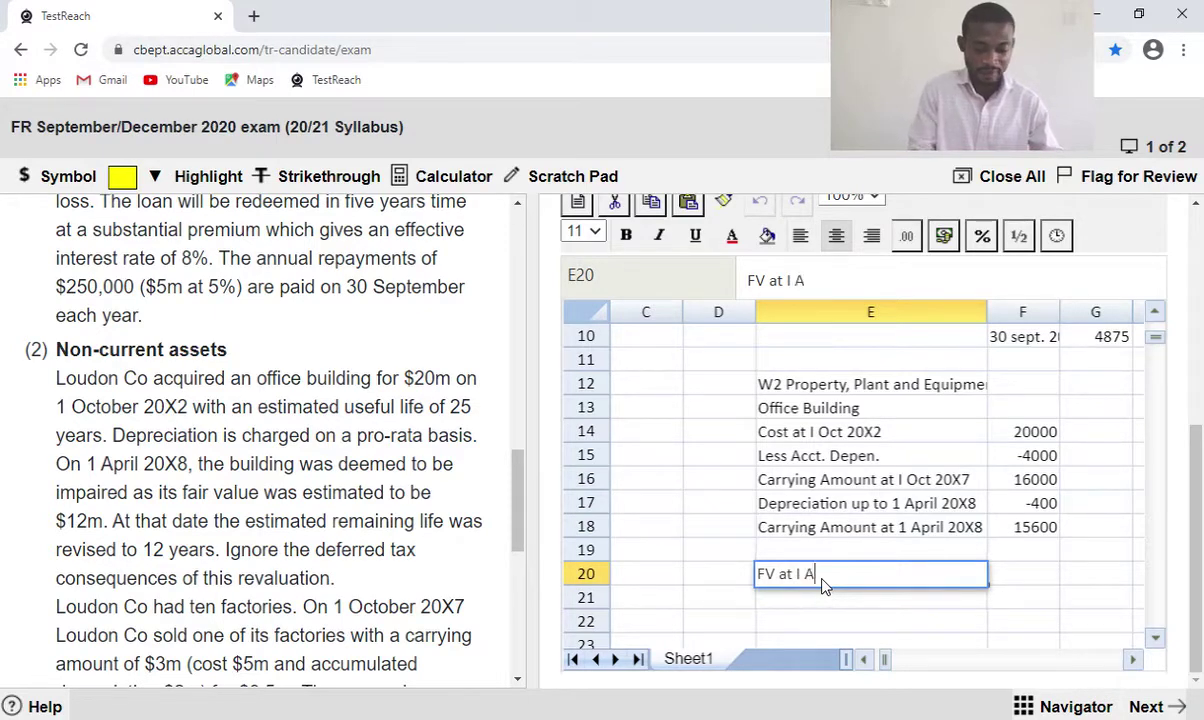
type("pril 20X8")
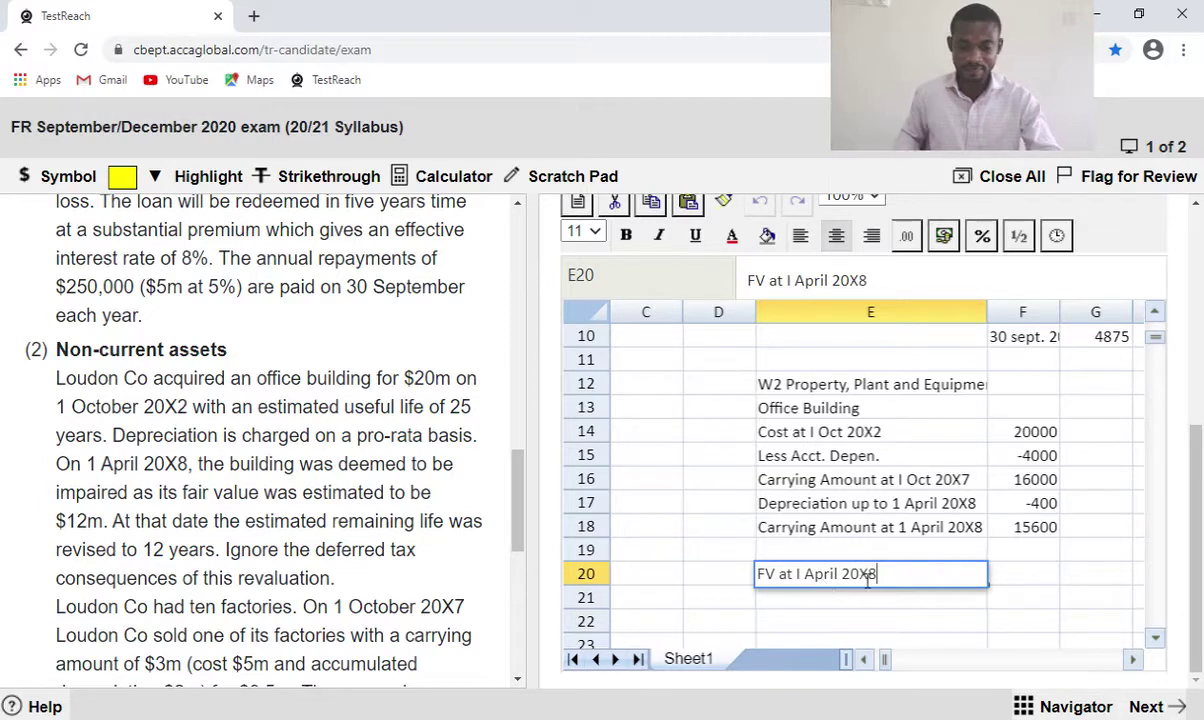
left_click(1018, 589)
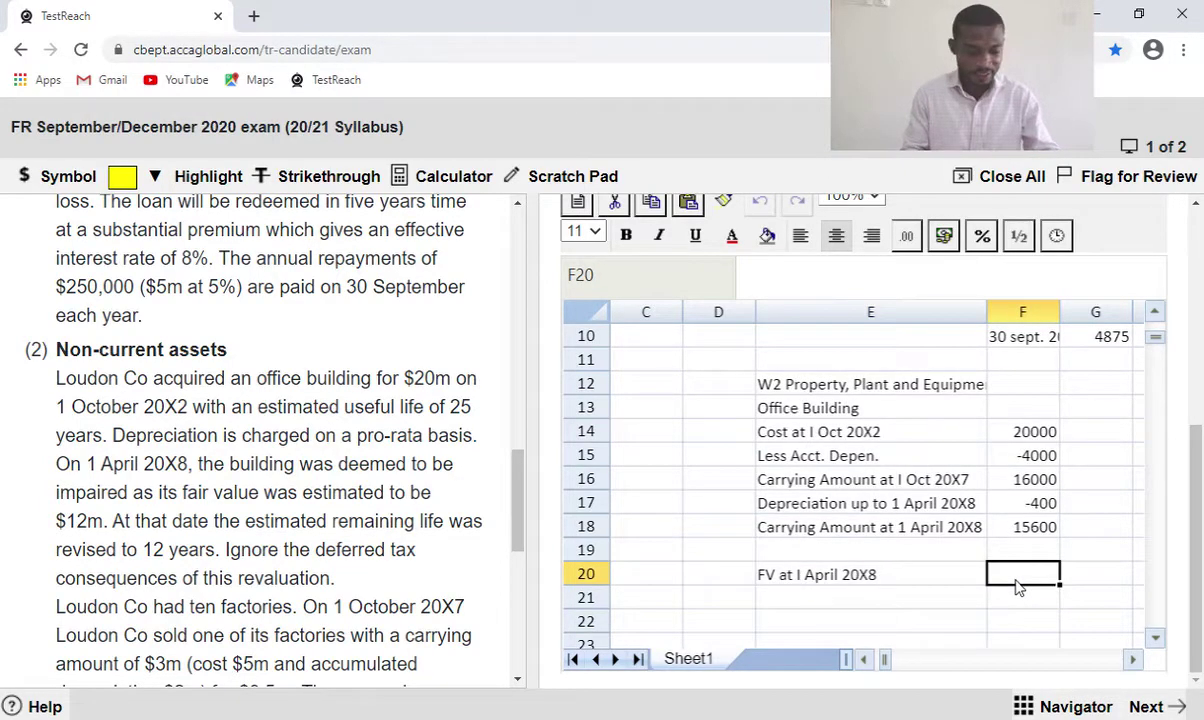
type("12000")
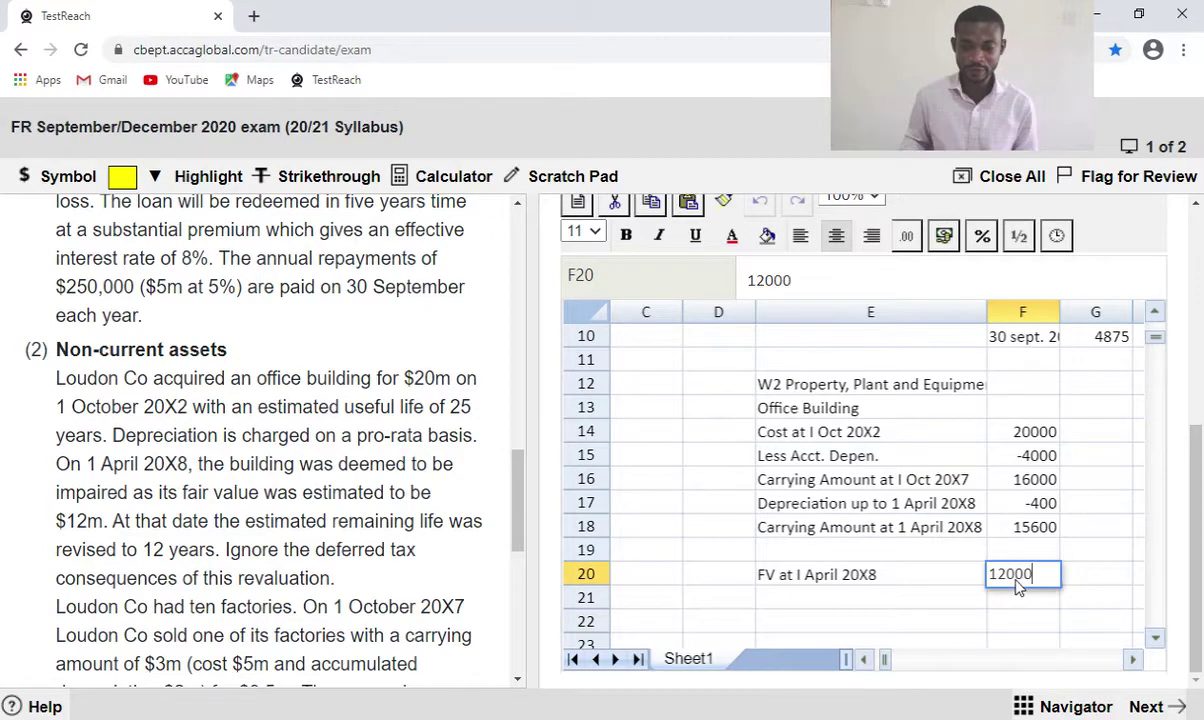
left_click(957, 600)
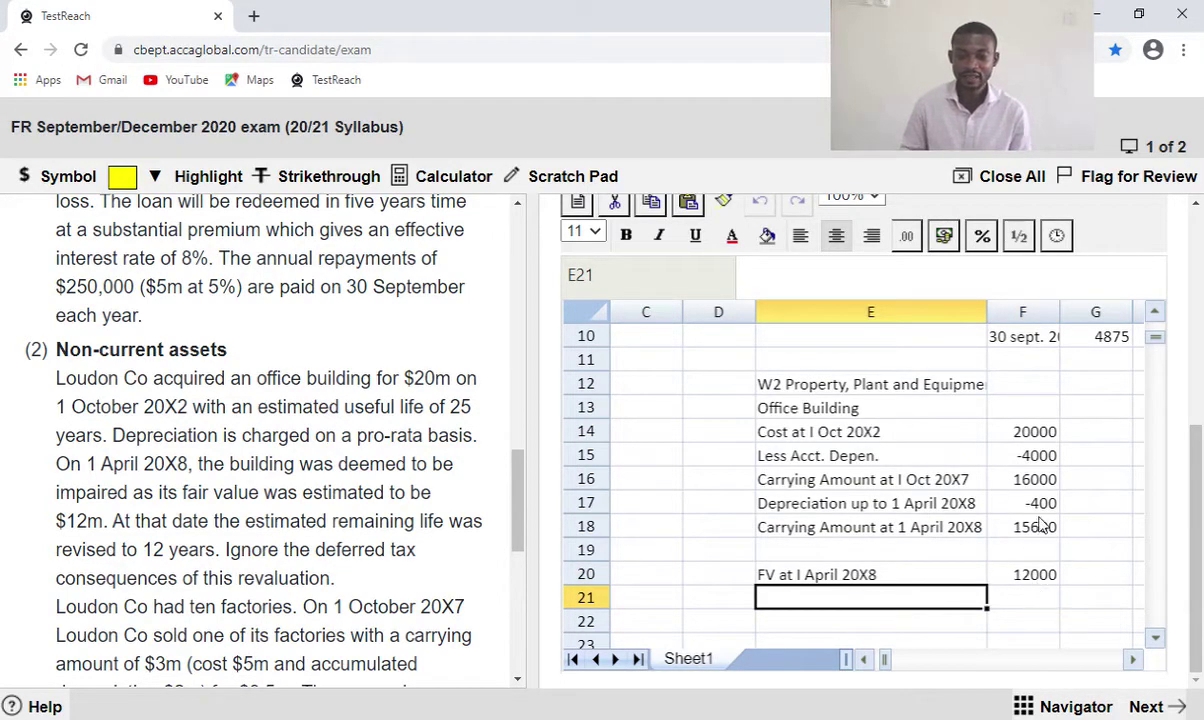
Label E19 'Impairment loss', fixing the typos.
left_click(940, 553)
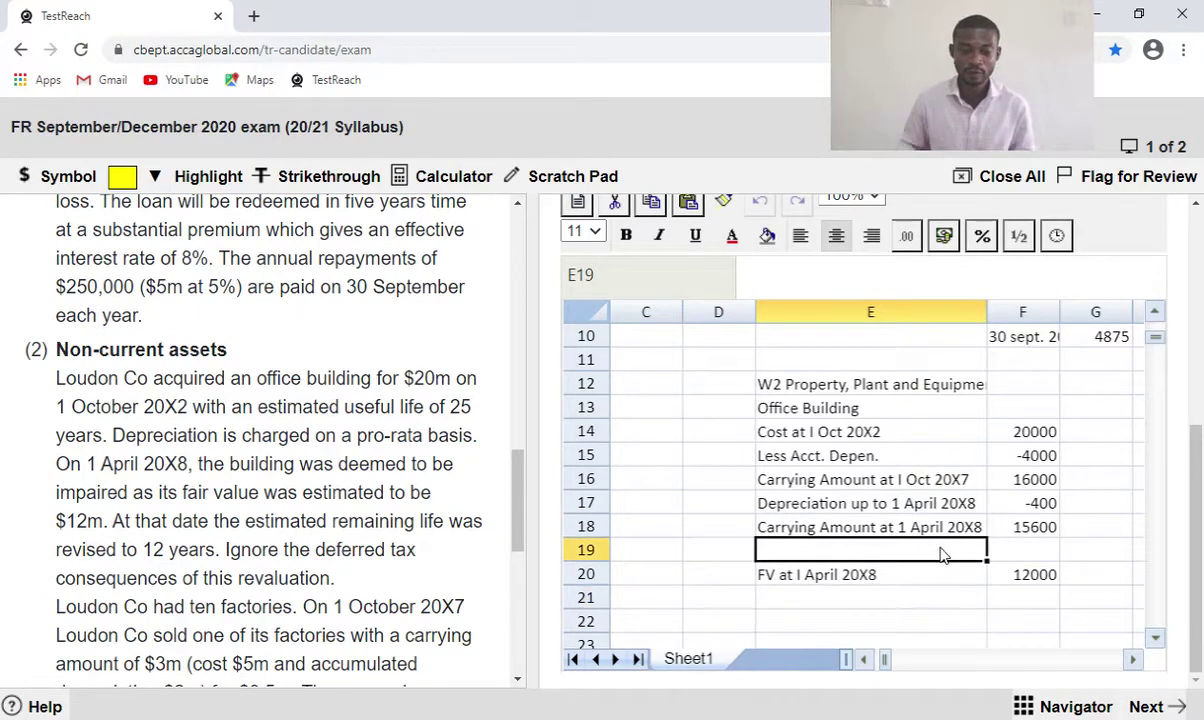
type("Ima")
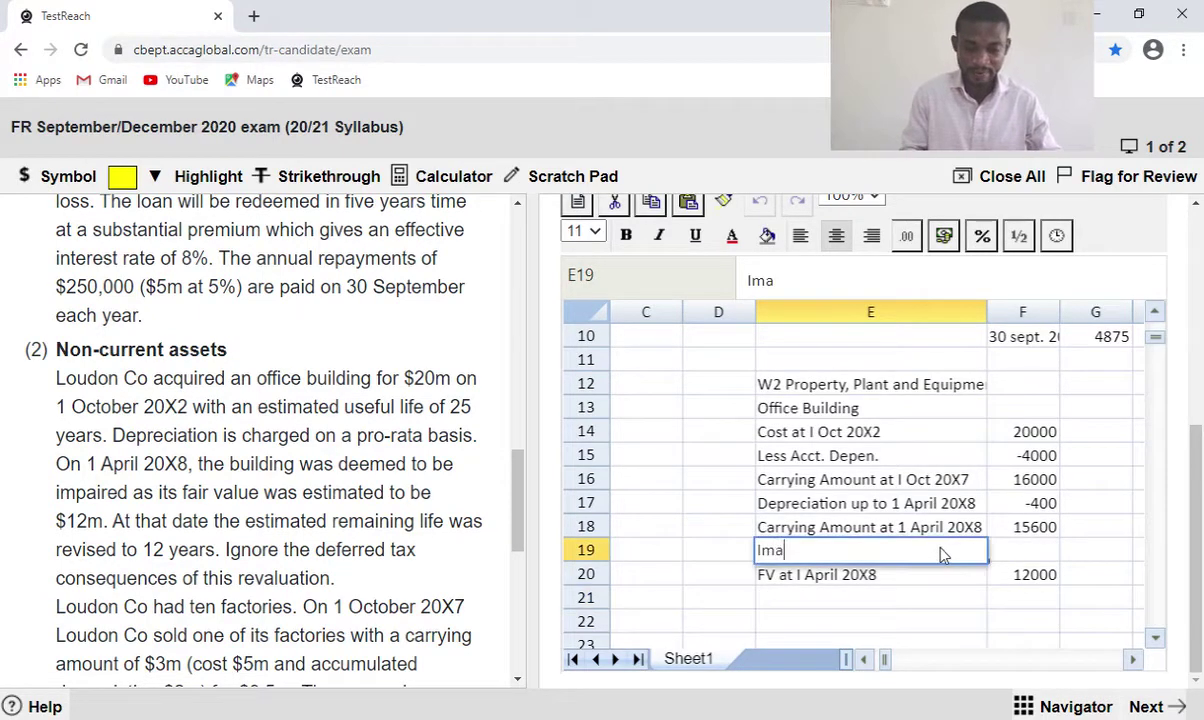
key("BackSpace")
type("pairmrnt")
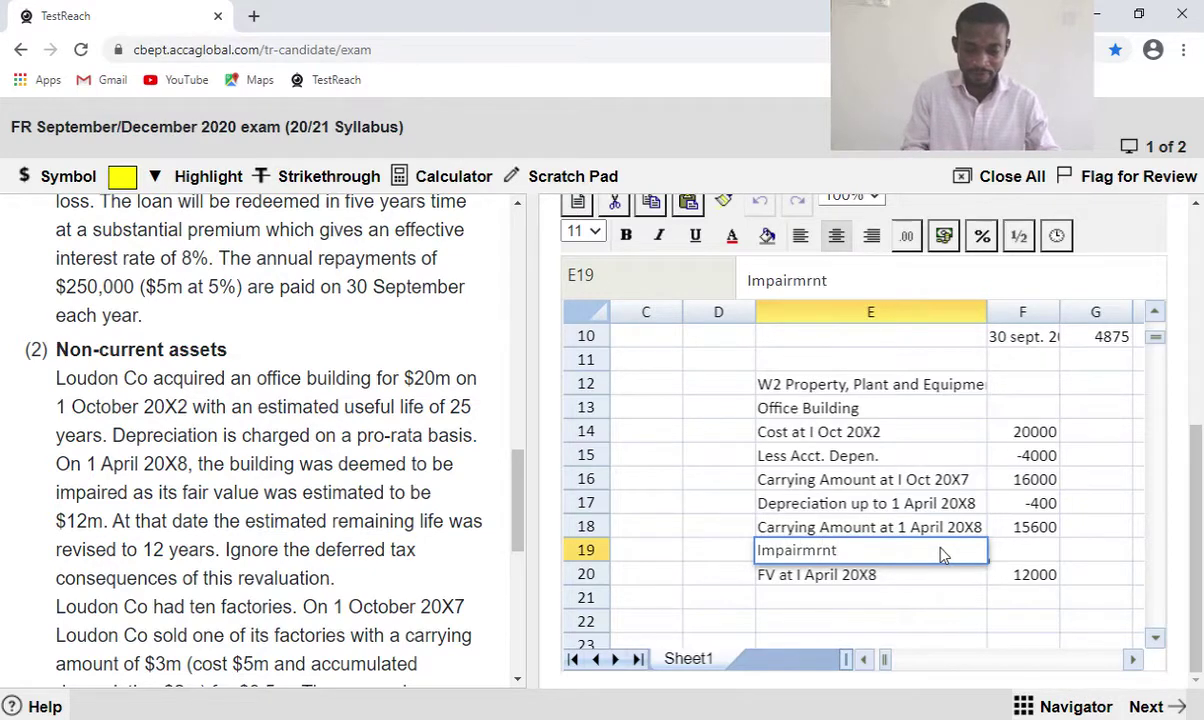
key("BackSpace")
key("BackSpace")
key("BackSpace")
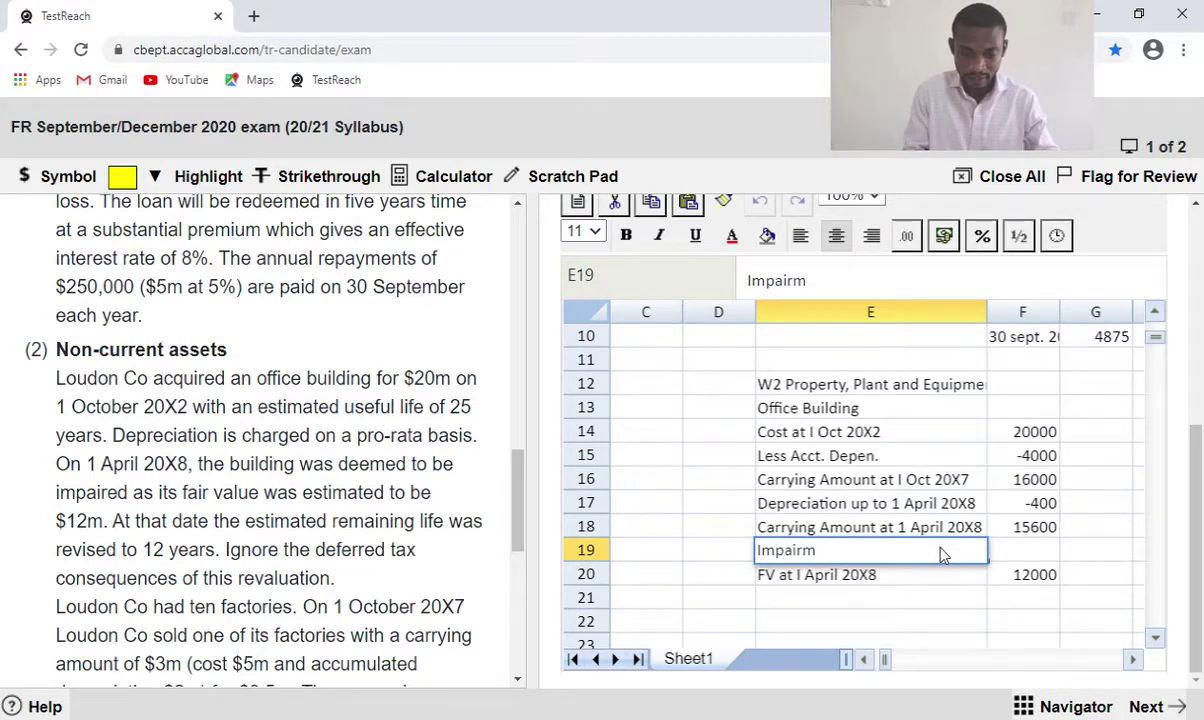
type("ent loss")
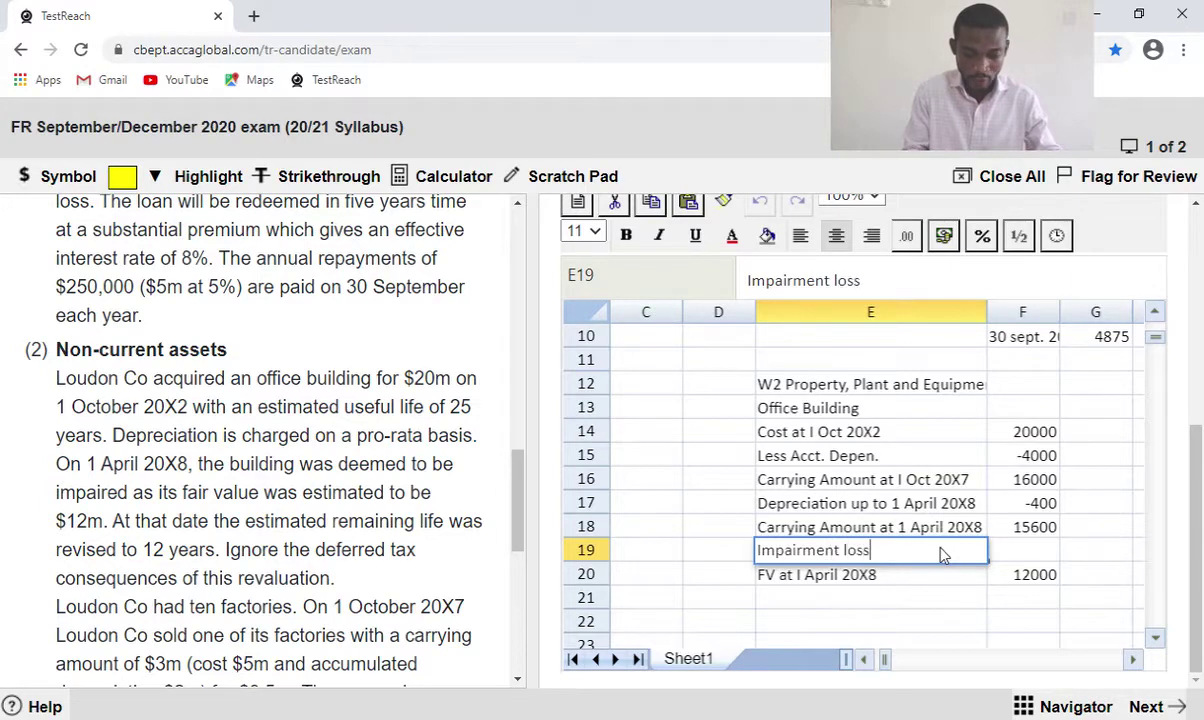
left_click(1018, 557)
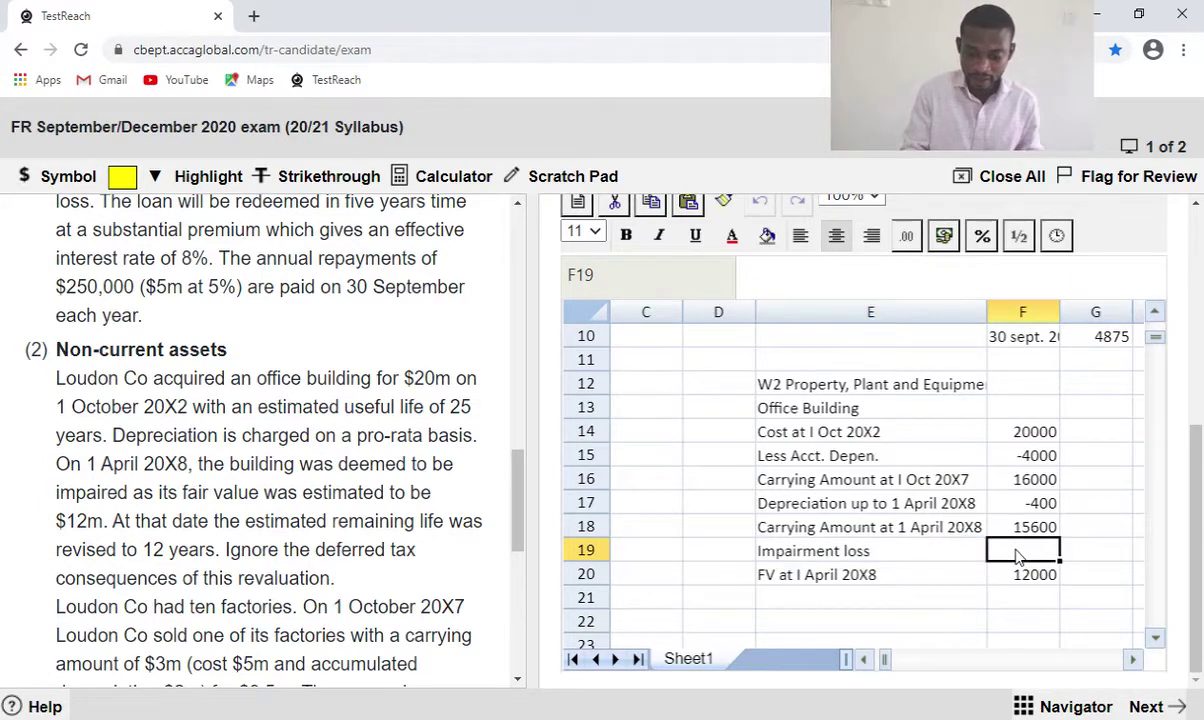
Enter =F18-F20 in F19, giving an impairment loss of 3600.
type("=")
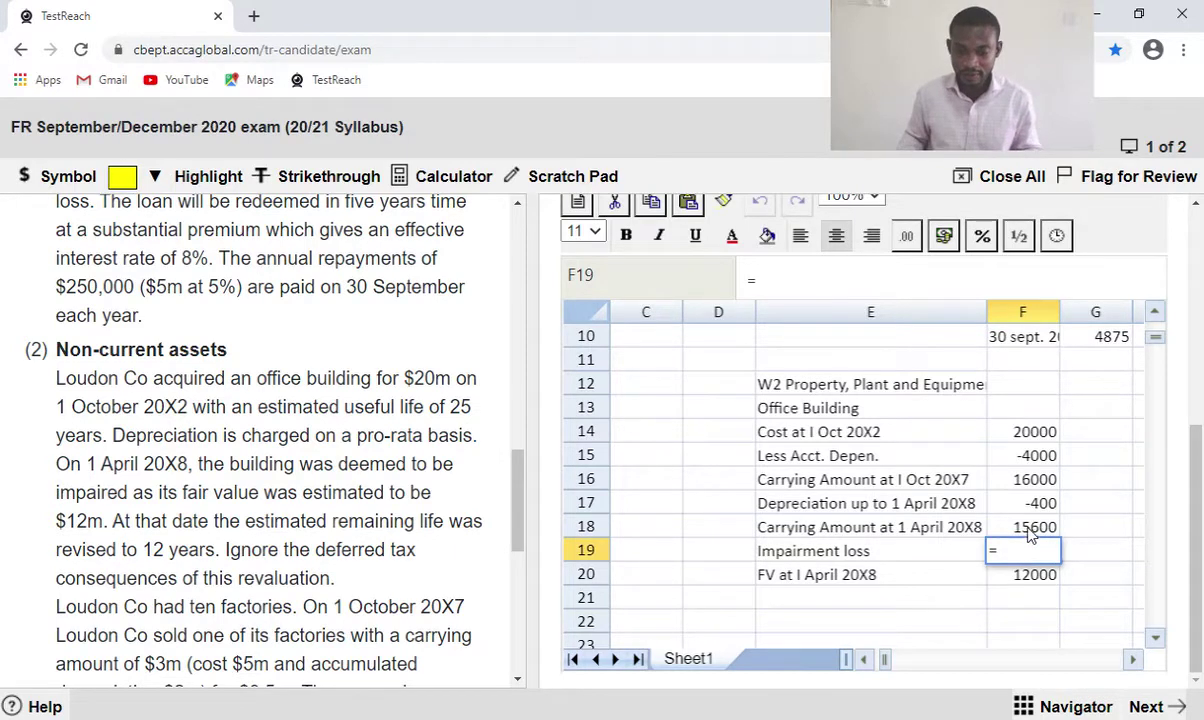
left_click(1029, 533)
type("-")
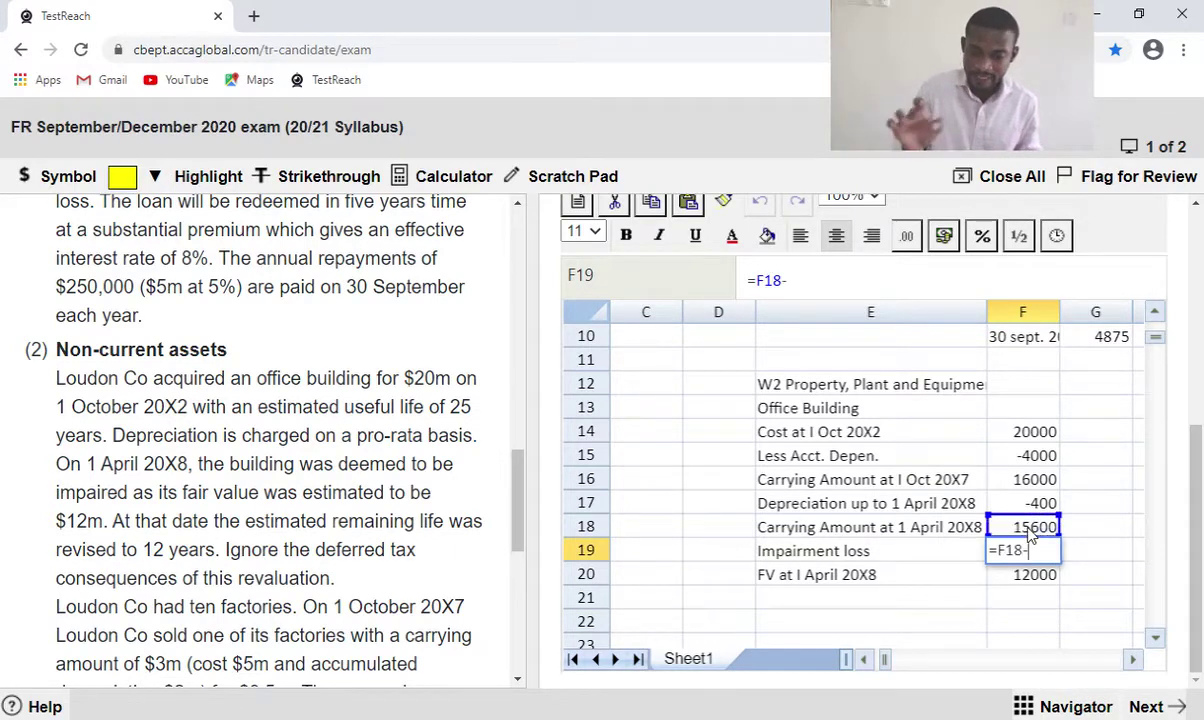
left_click(1033, 582)
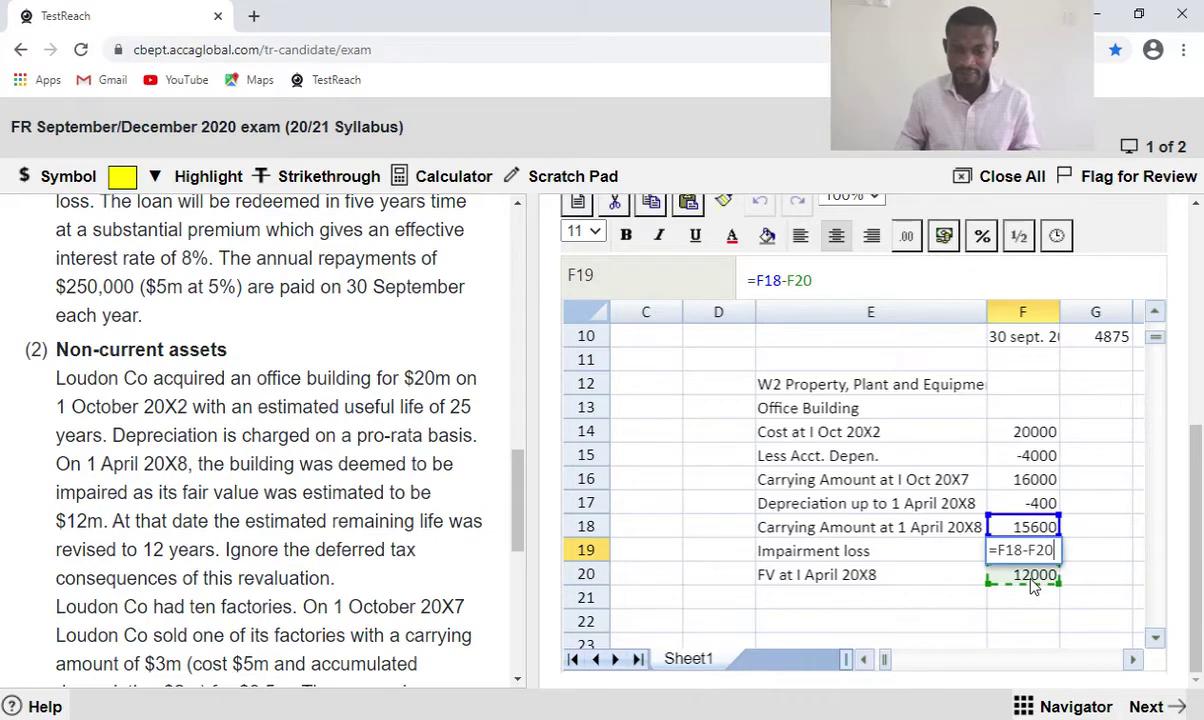
key("Return")
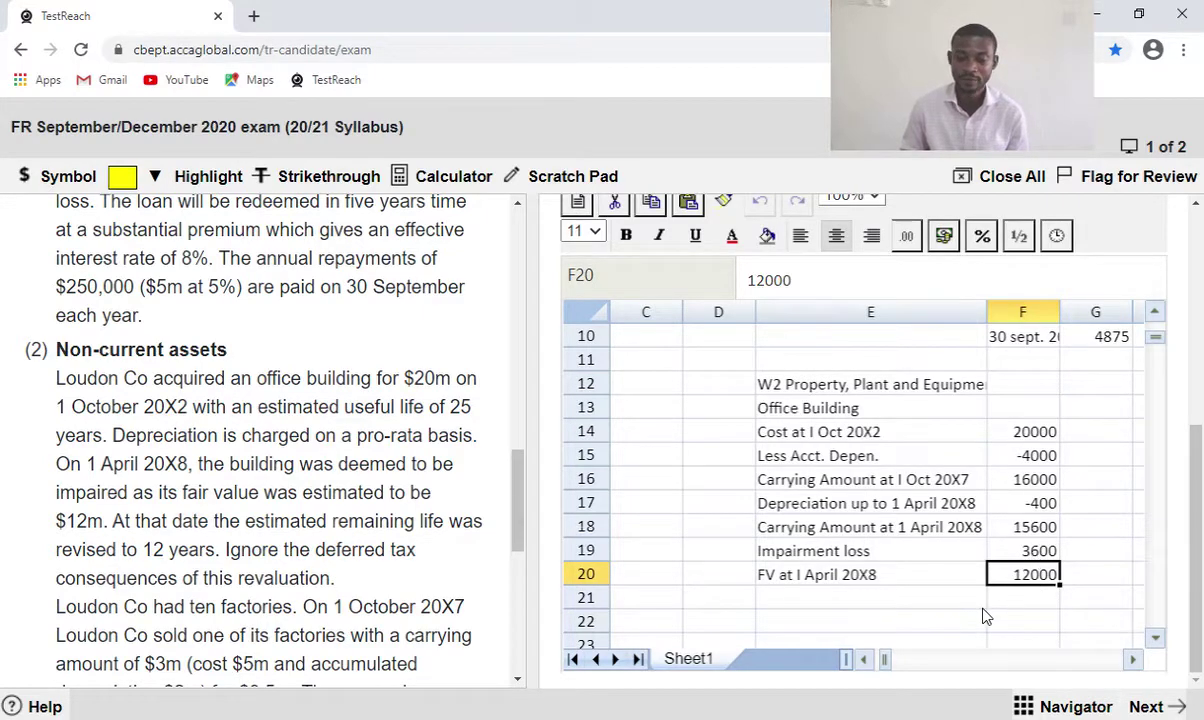
scroll(950, 594, "down", 1)
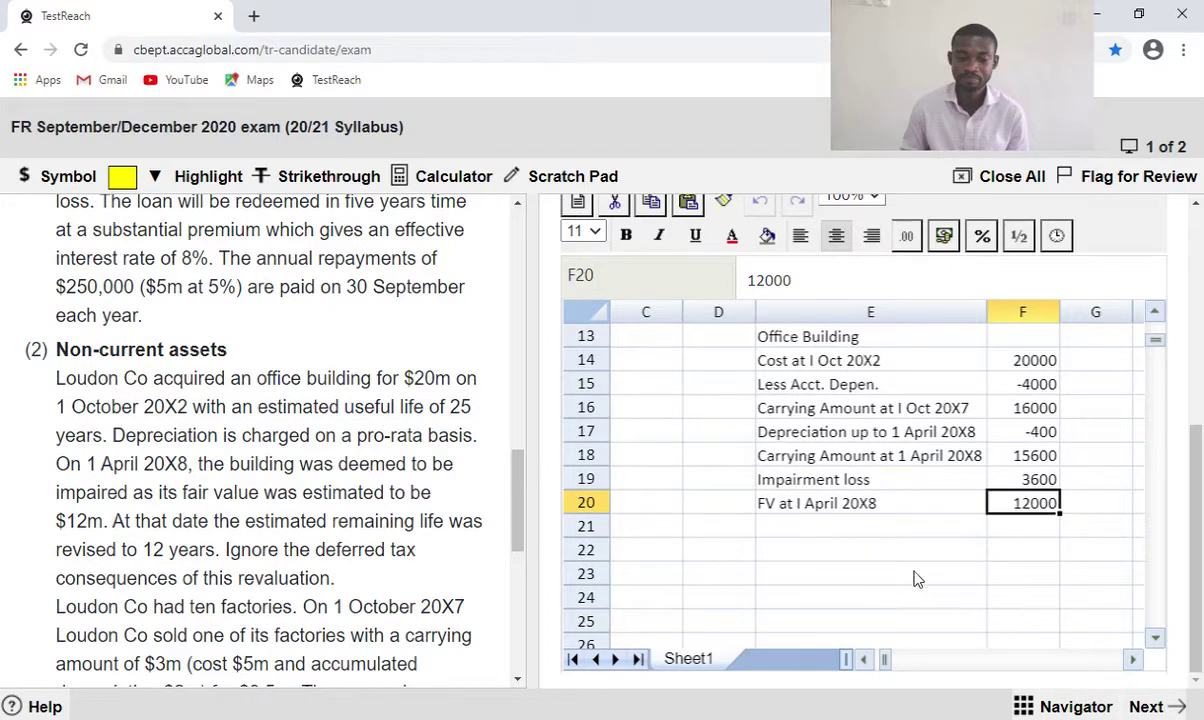
Copy the E17 label into E21 and change it to 'Depreciation up to 30 Sept 20X8'.
left_click(790, 537)
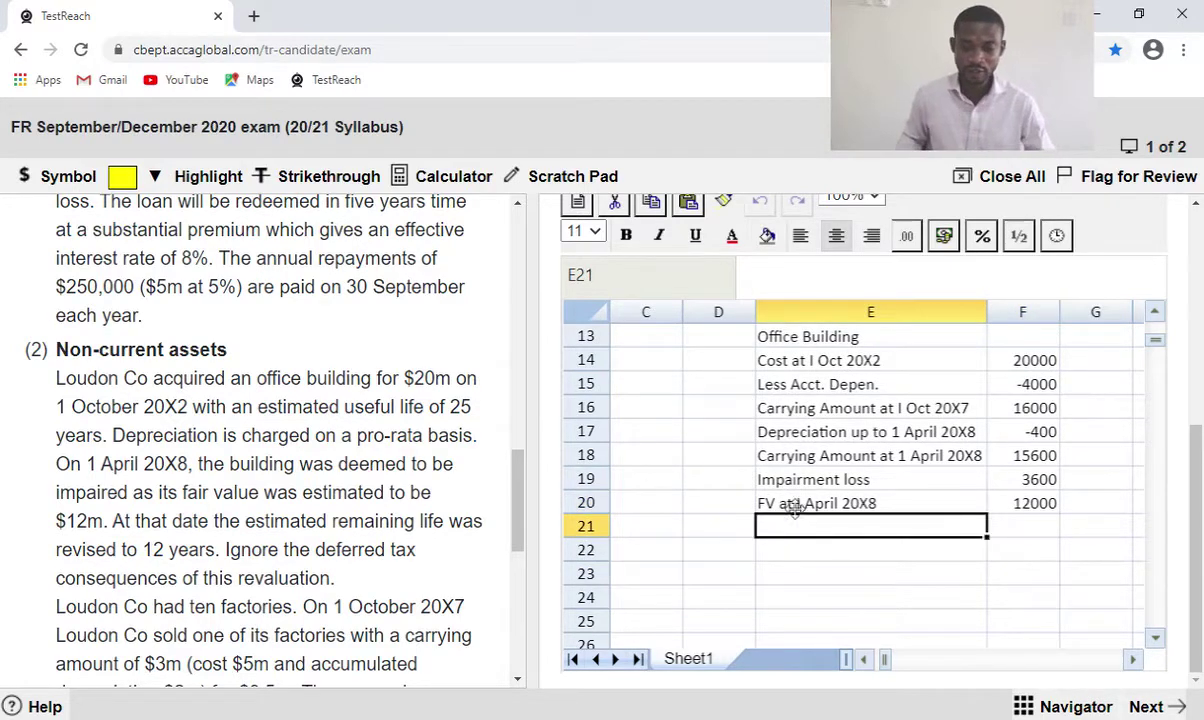
left_click(810, 434)
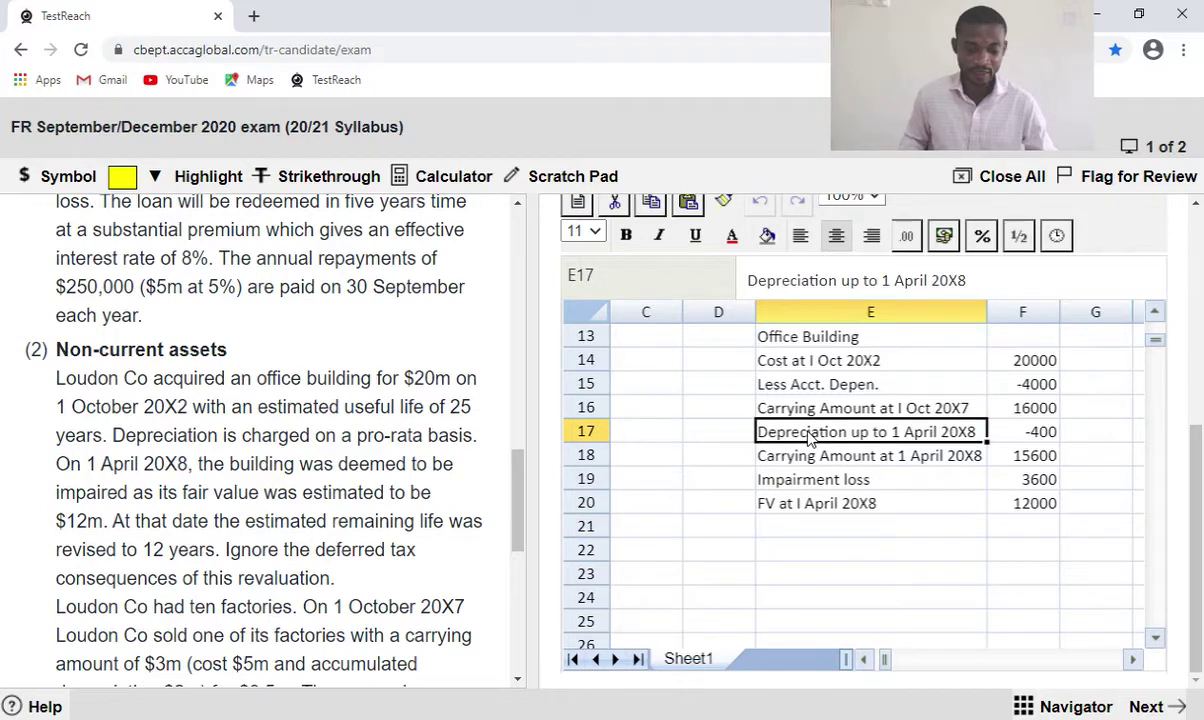
key("ctrl+c")
left_click(812, 531)
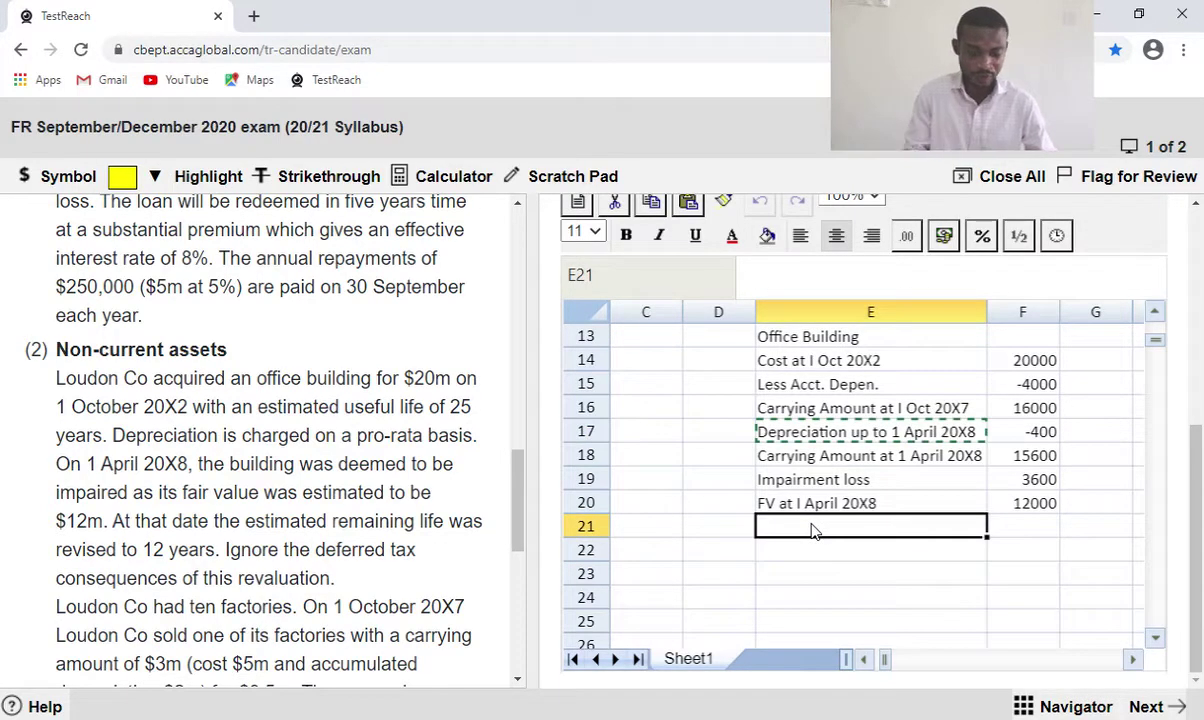
key("ctrl+v")
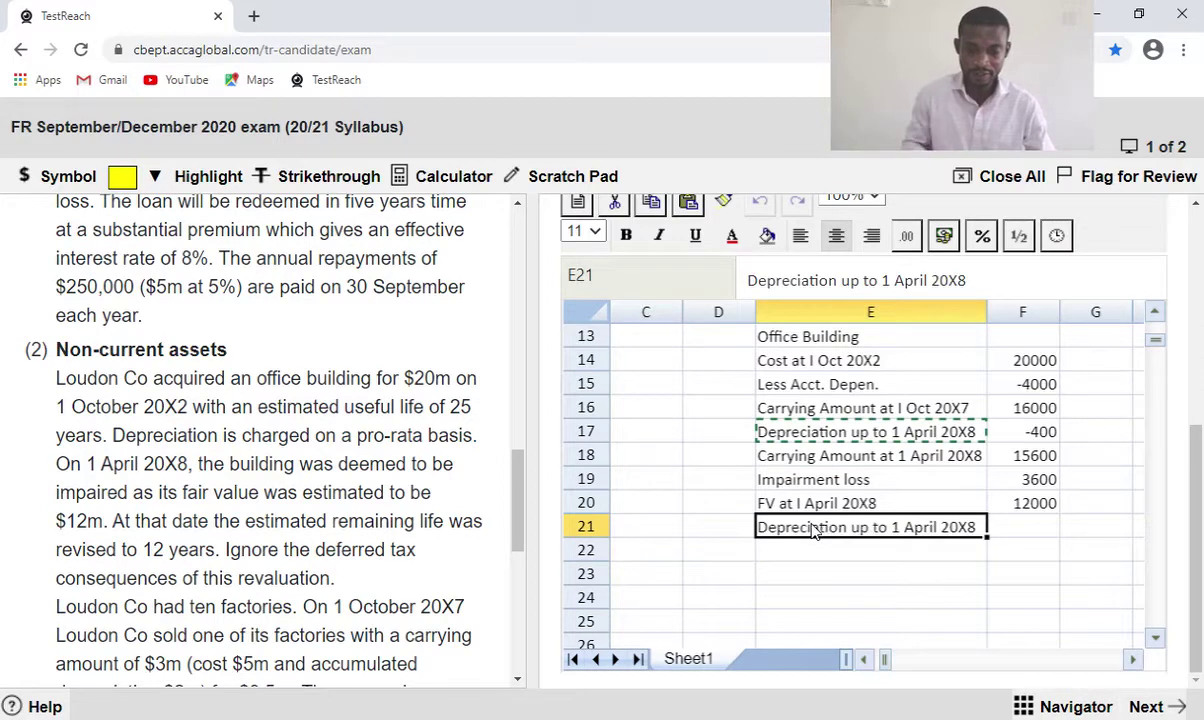
double_click(948, 531)
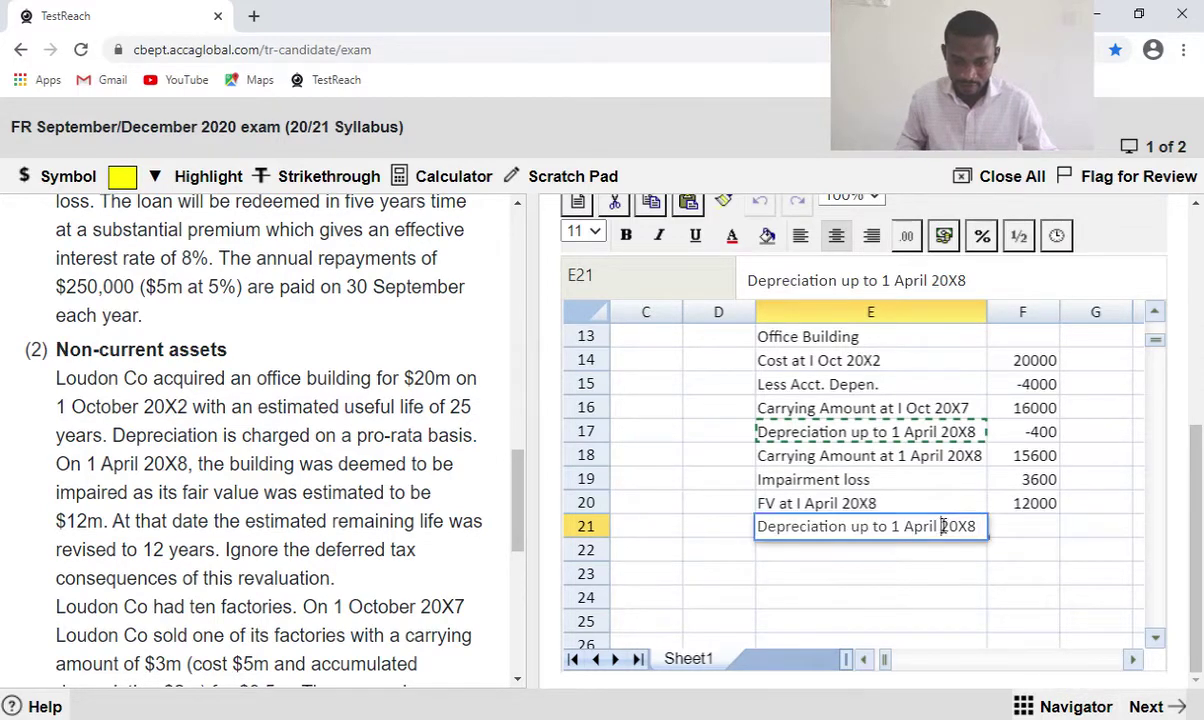
key("BackSpace")
key("BackSpace")
key("BackSpace")
key("BackSpace")
key("BackSpace")
key("BackSpace")
key("BackSpace")
key("BackSpace")
key("BackSpace")
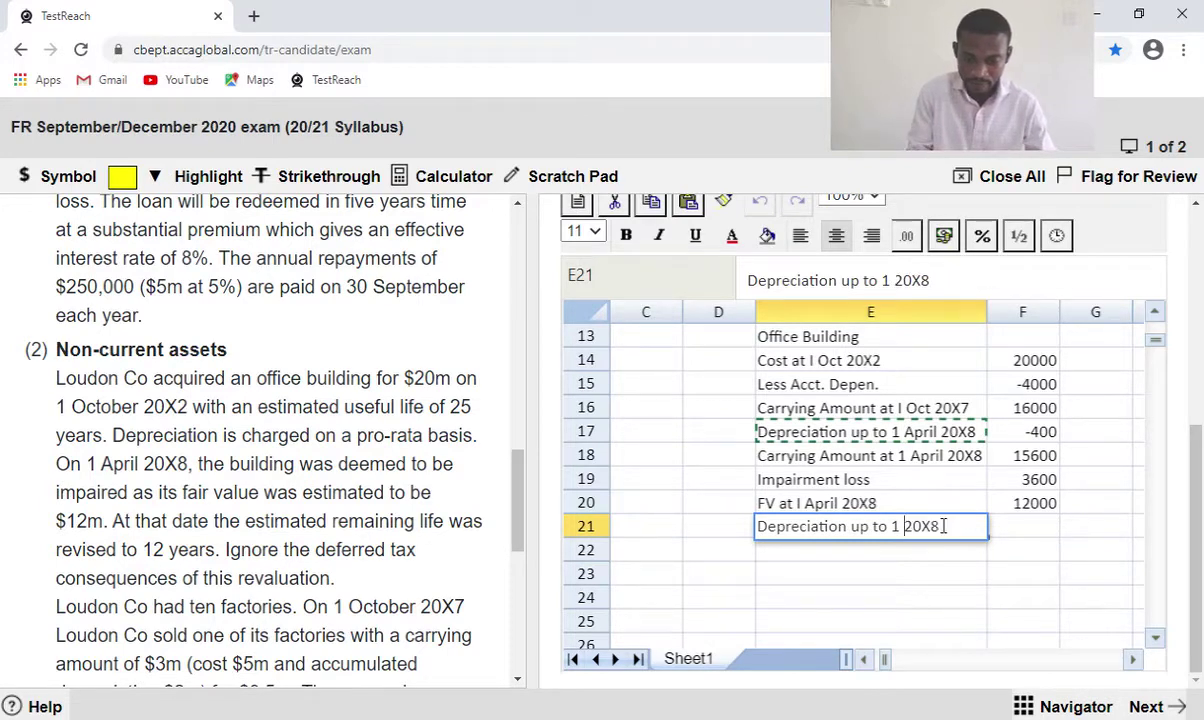
type("30 ")
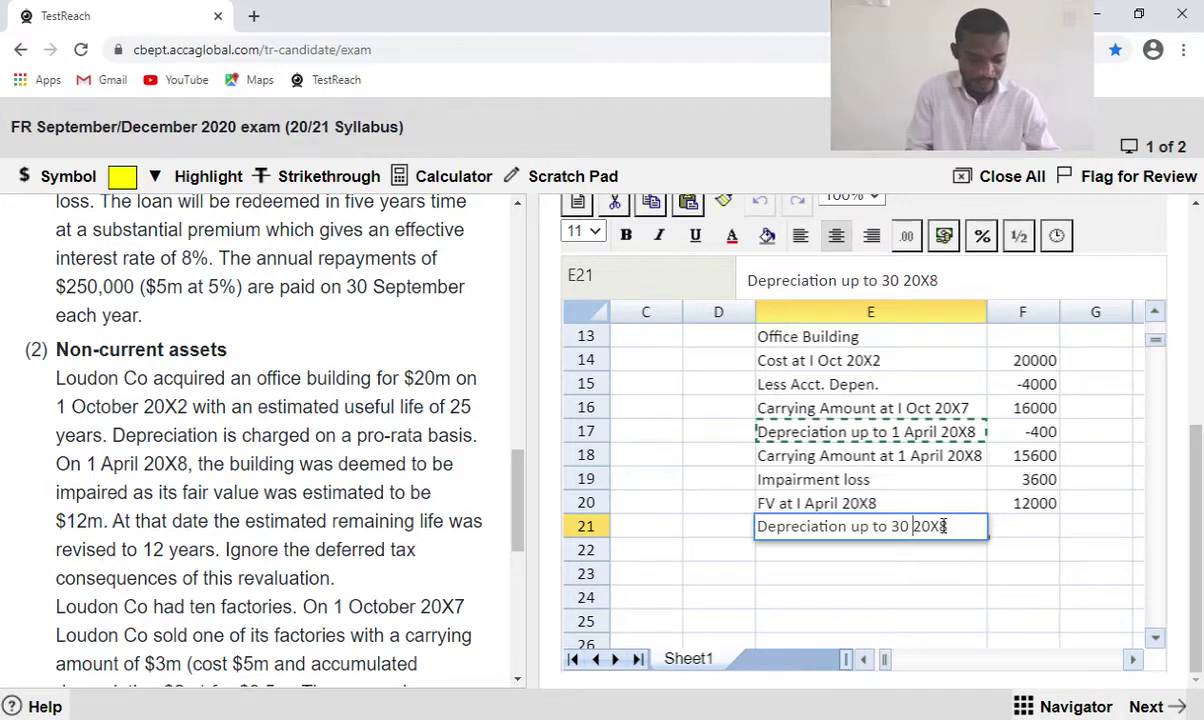
type("Sept")
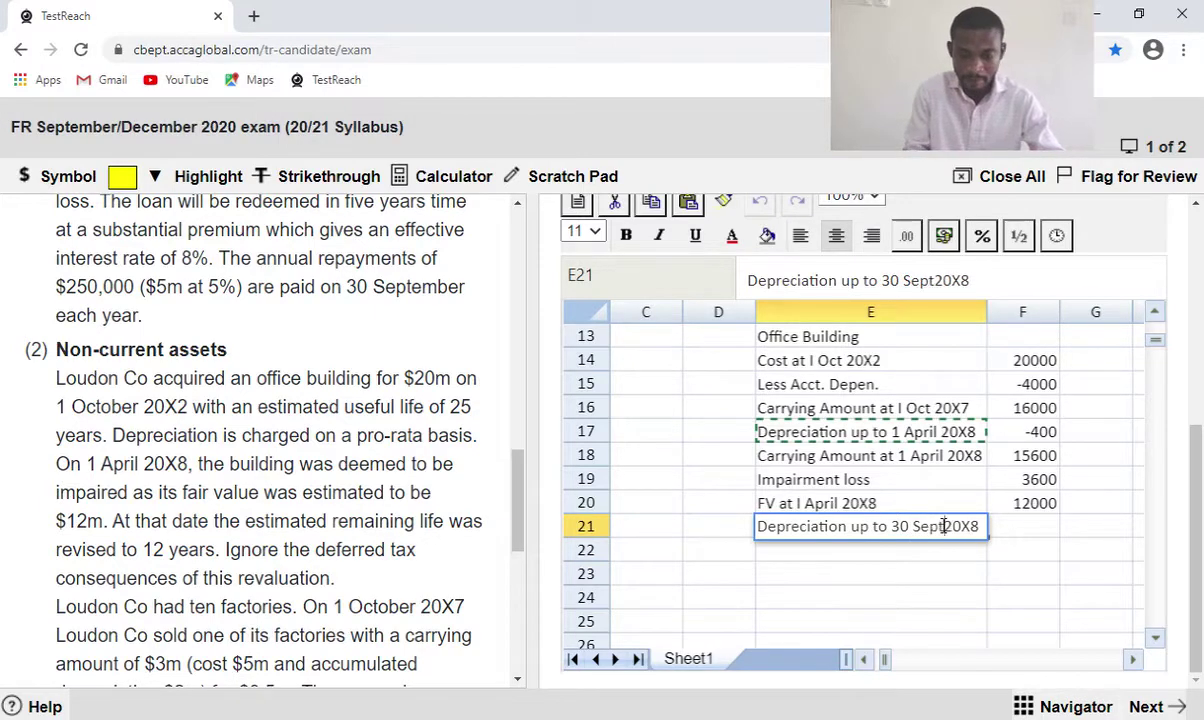
left_click(1028, 537)
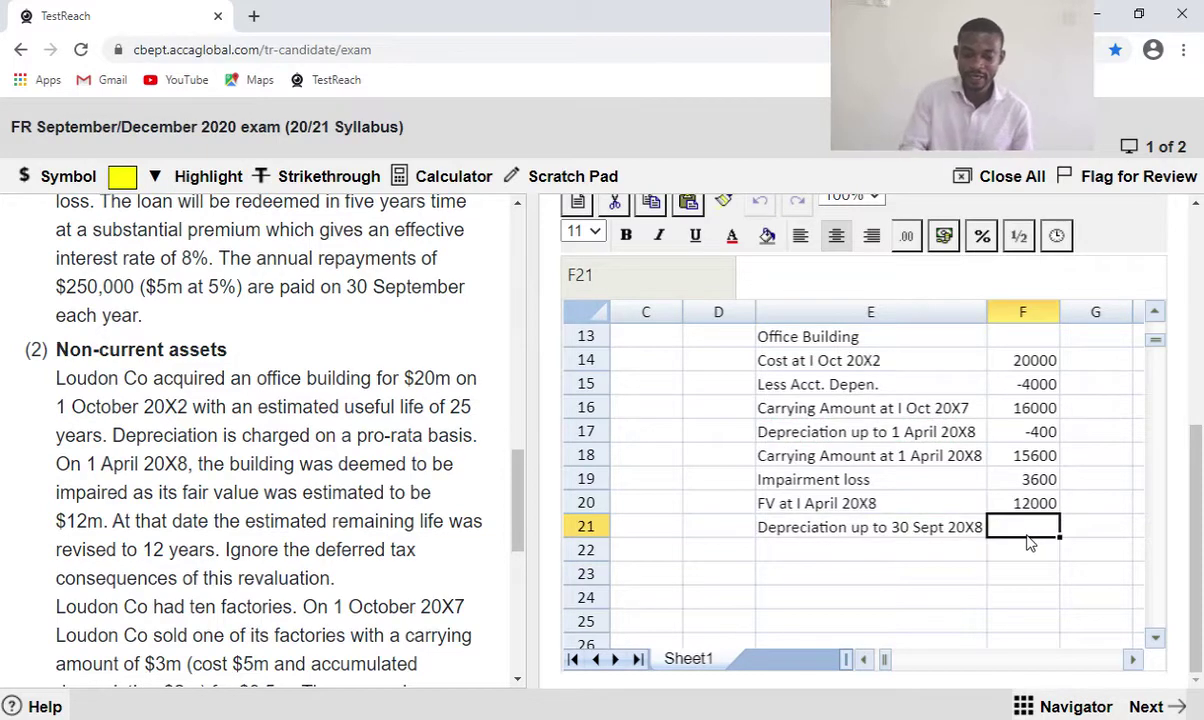
Enter =12000/12*6/12 in F21, giving 500.
type("=")
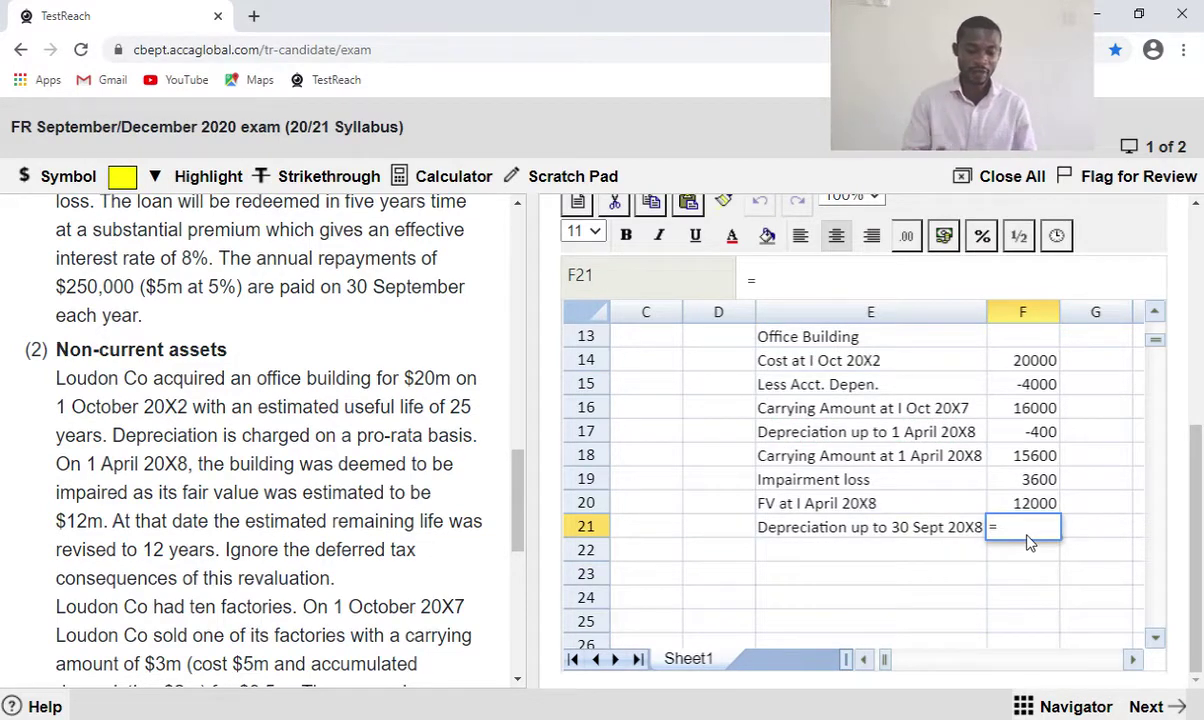
type("12")
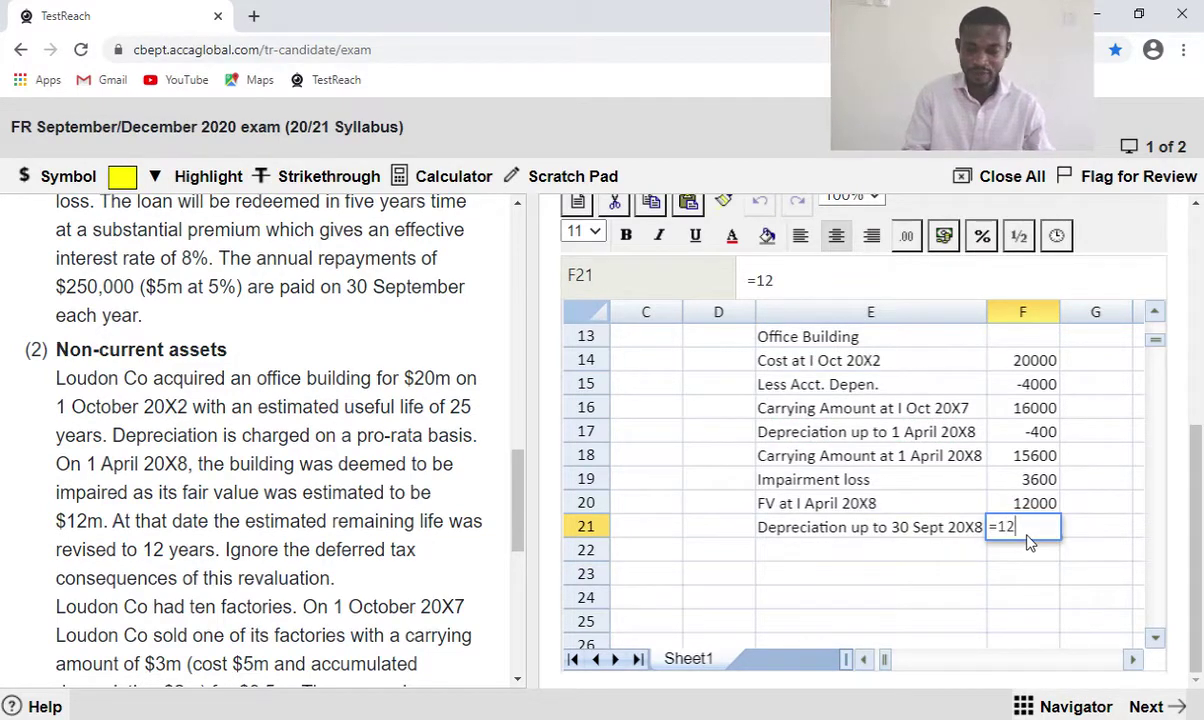
type("00")
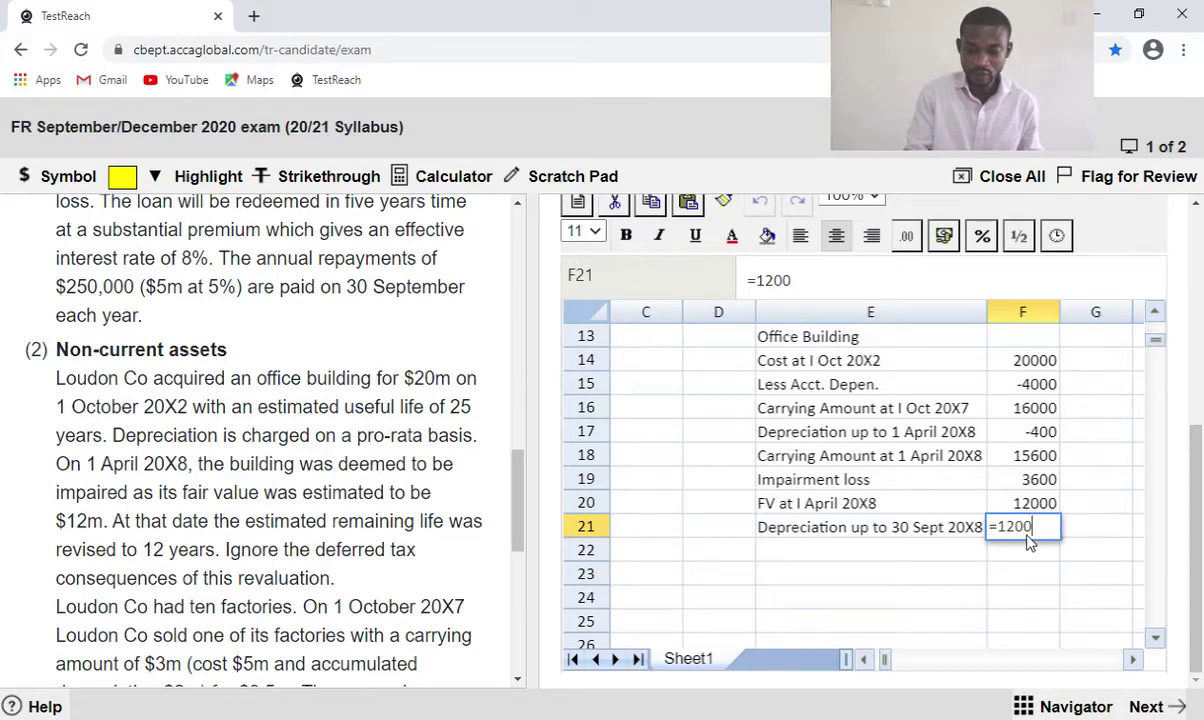
type("0/")
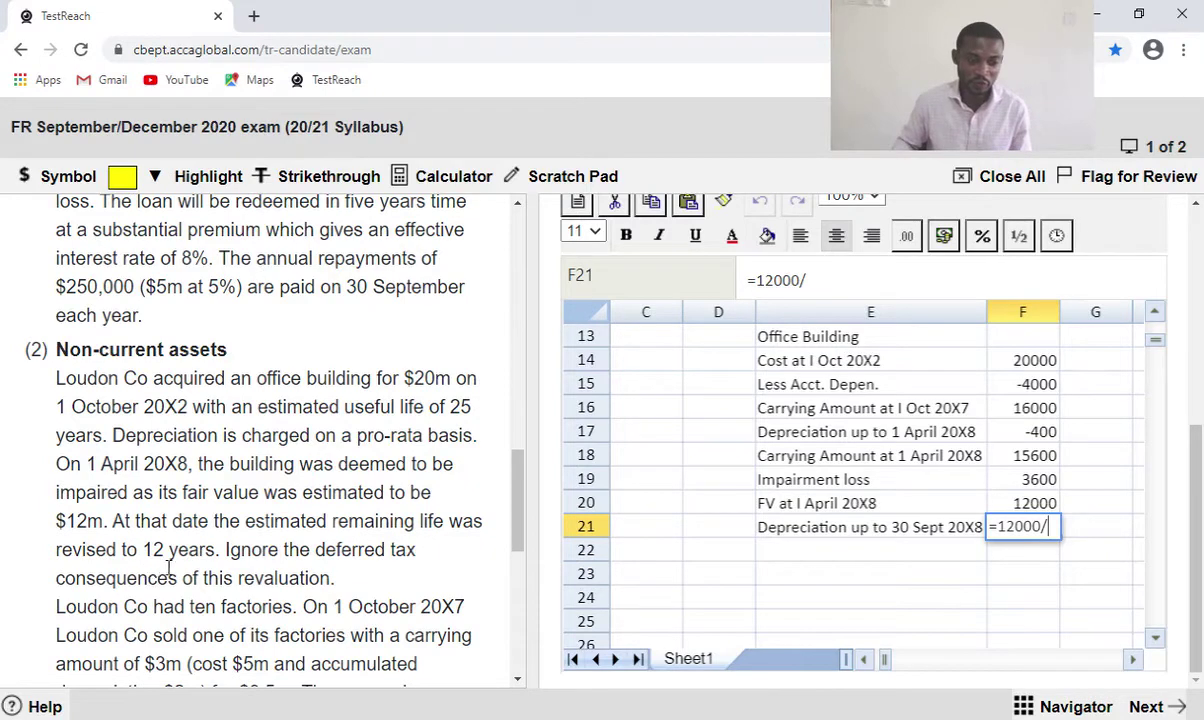
type("12")
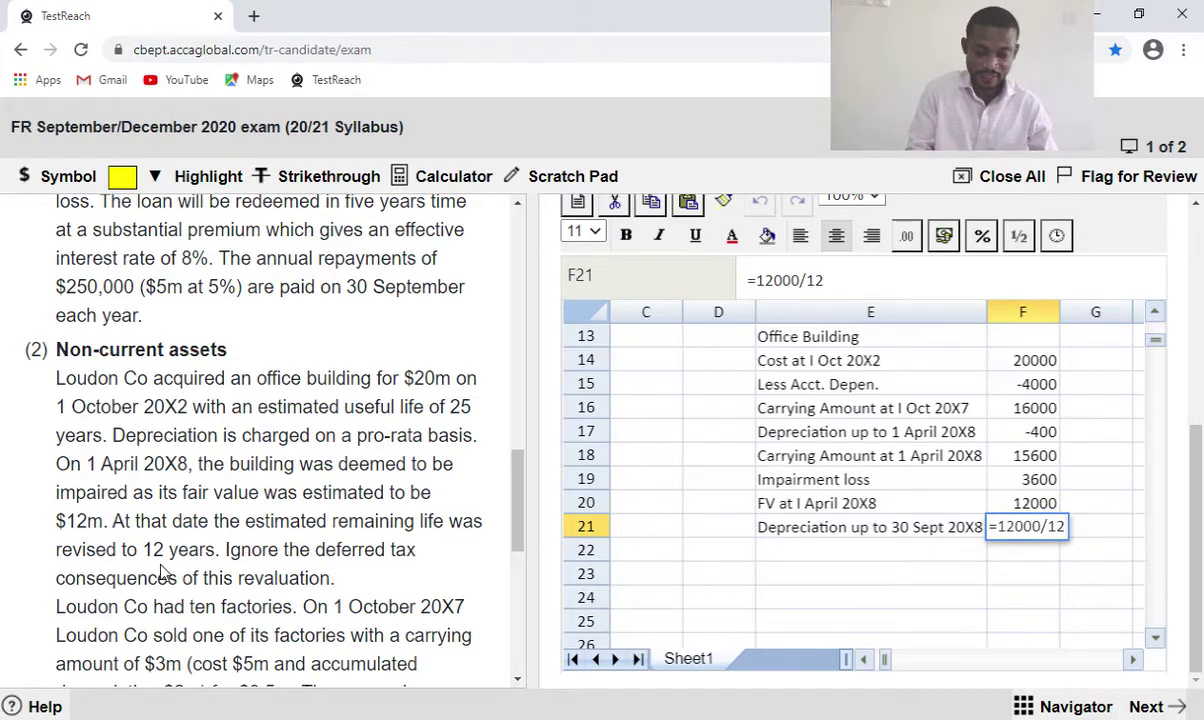
type("*")
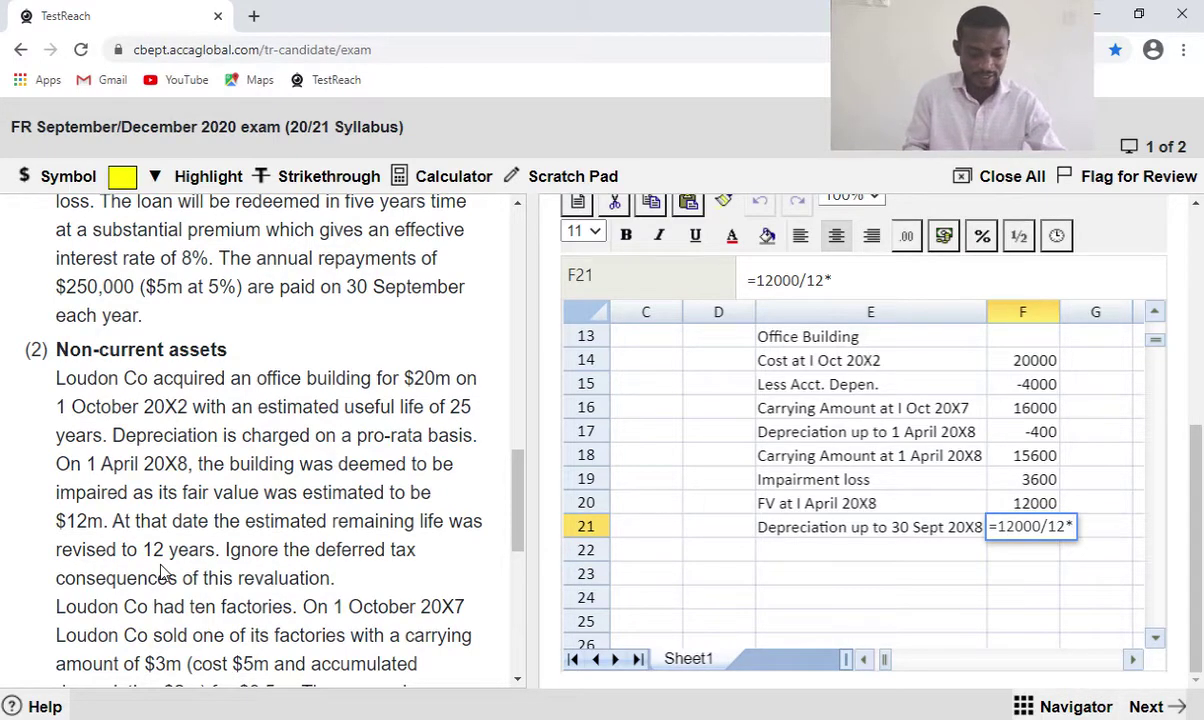
type("6/12")
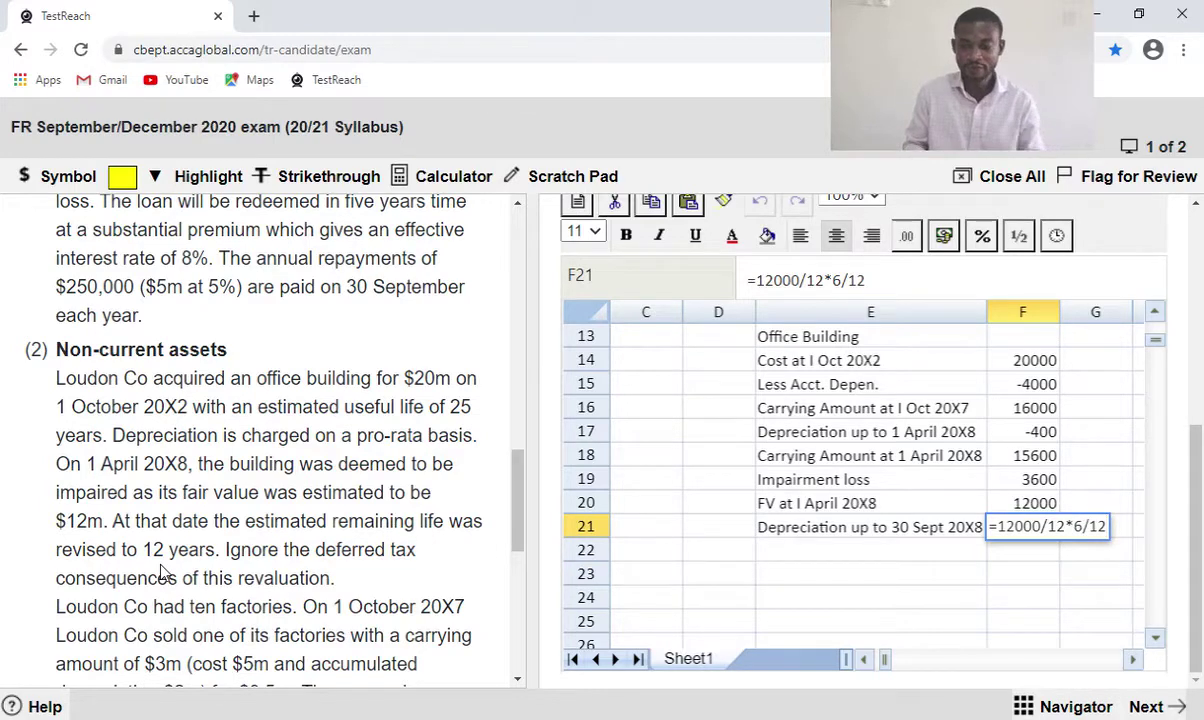
key("Return")
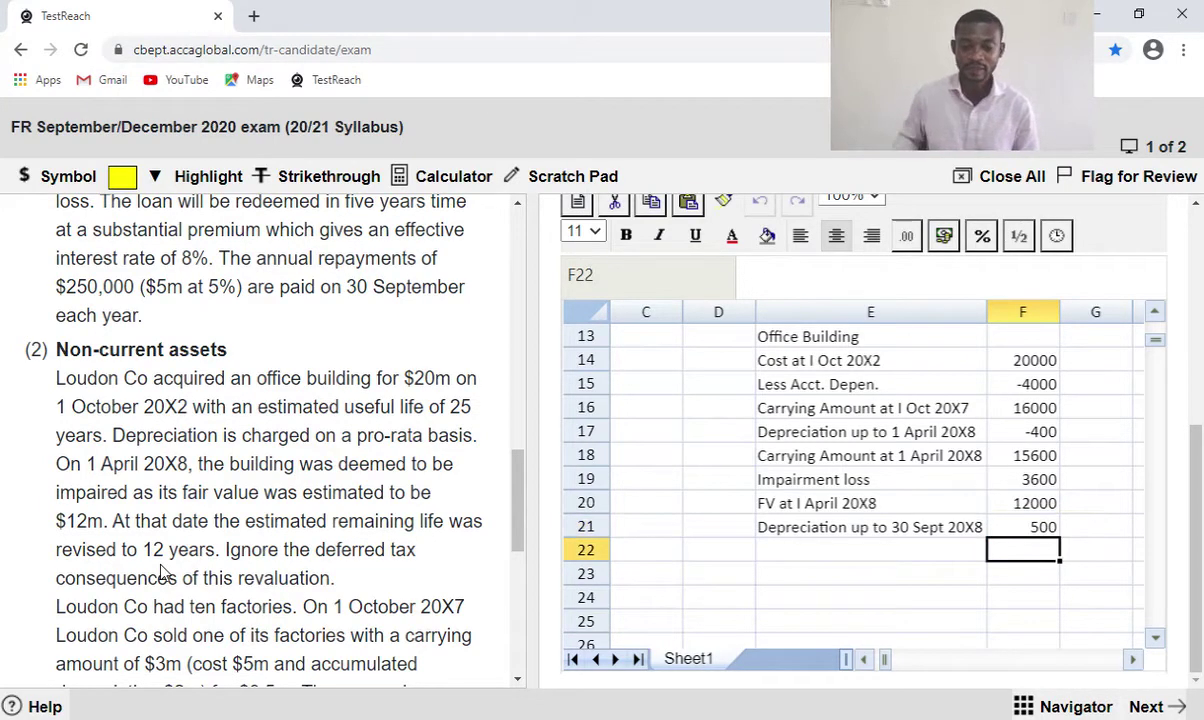
Copy the E18 label into E22 and change it to 'Carrying Amount at 30 Sept 20X8'.
left_click(868, 462)
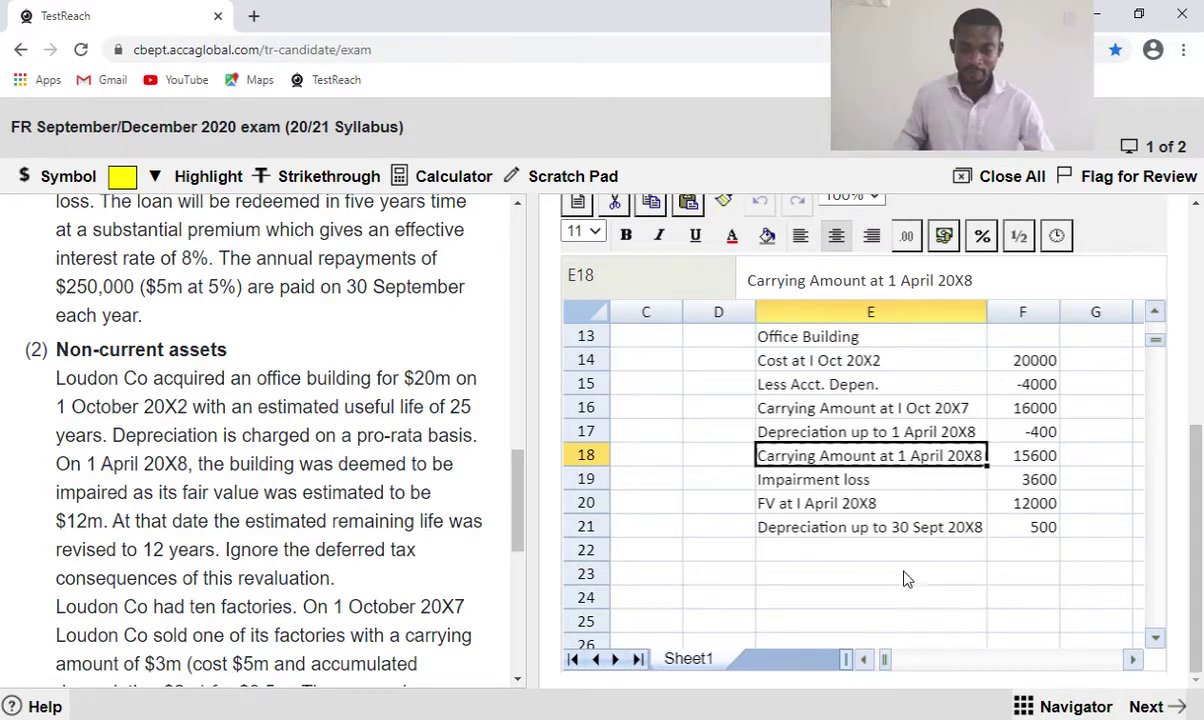
key("ctrl+c")
left_click(868, 555)
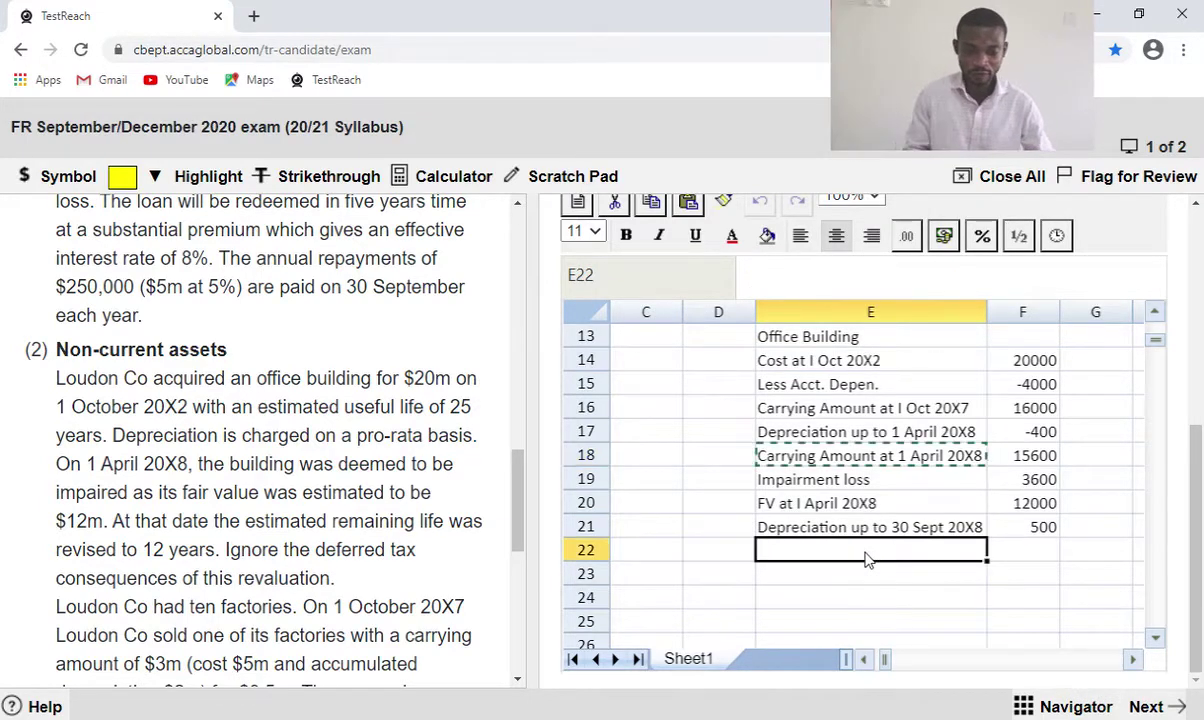
key("ctrl+v")
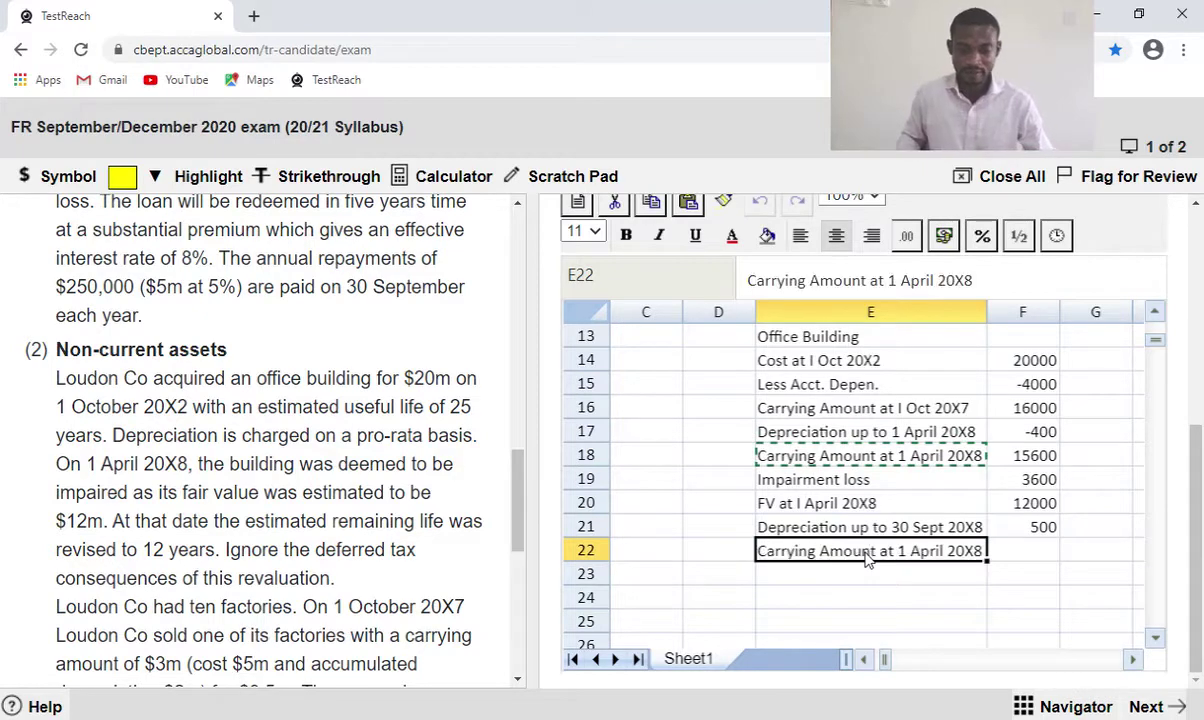
double_click(952, 551)
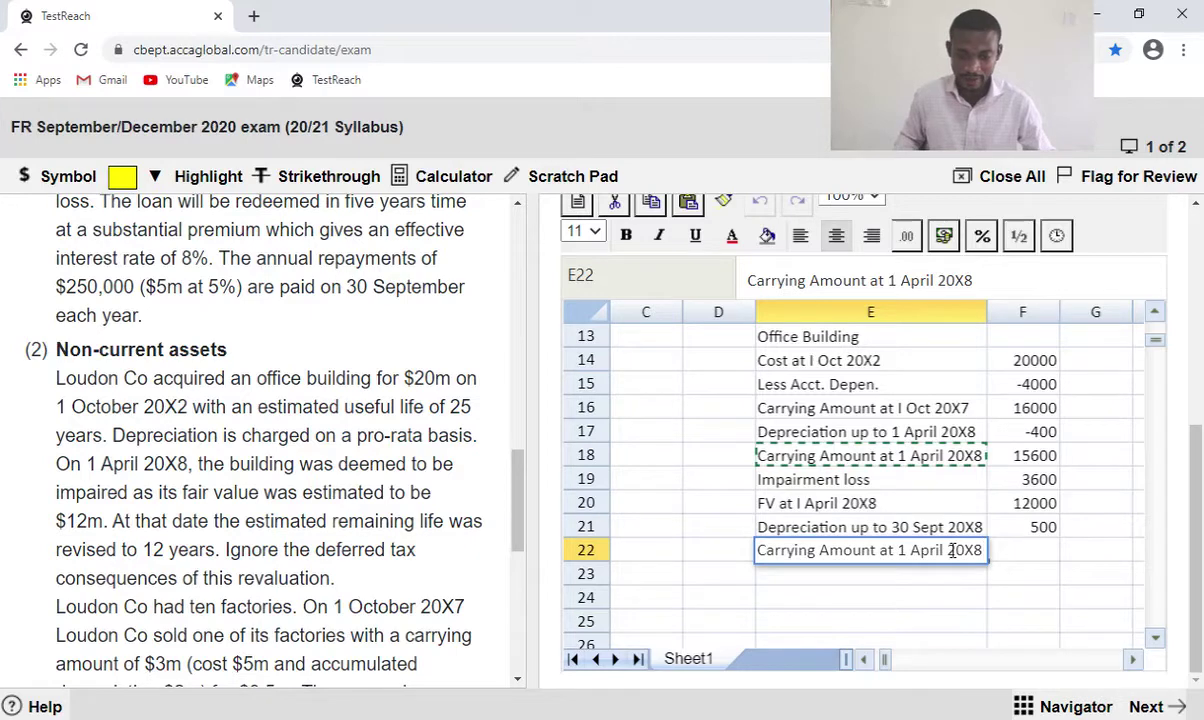
key("BackSpace")
key("BackSpace")
key("BackSpace")
key("BackSpace")
key("BackSpace")
key("BackSpace")
key("BackSpace")
key("BackSpace")
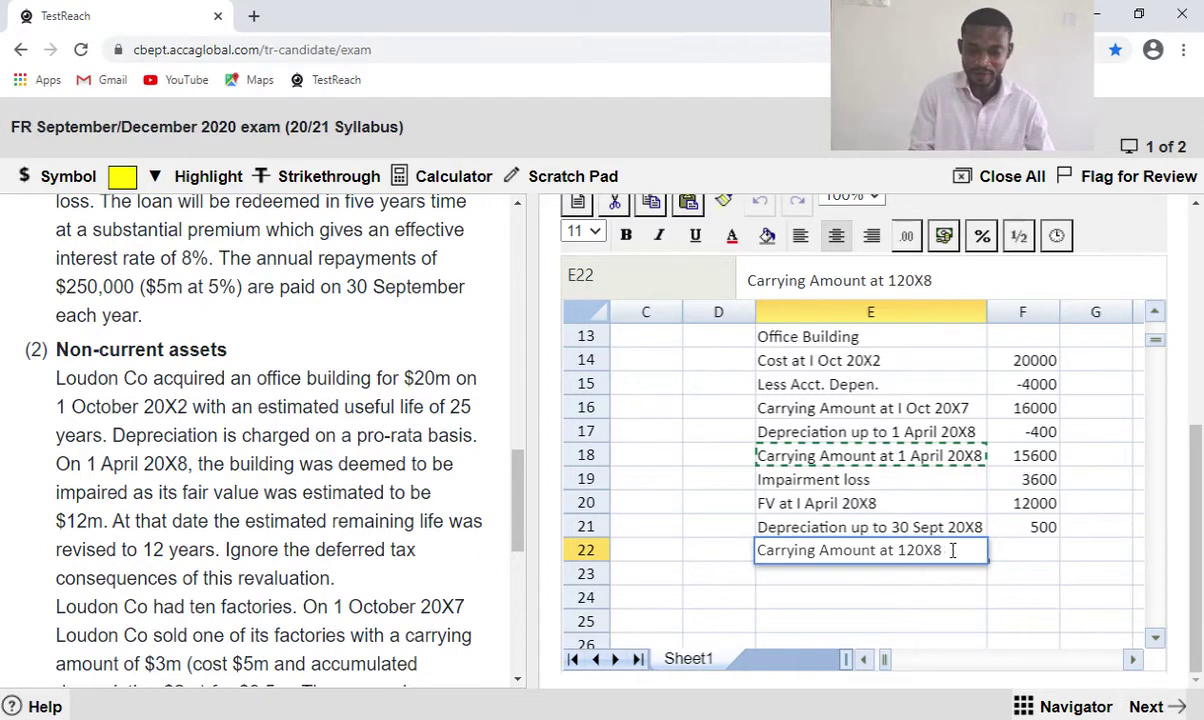
key("BackSpace")
type("30")
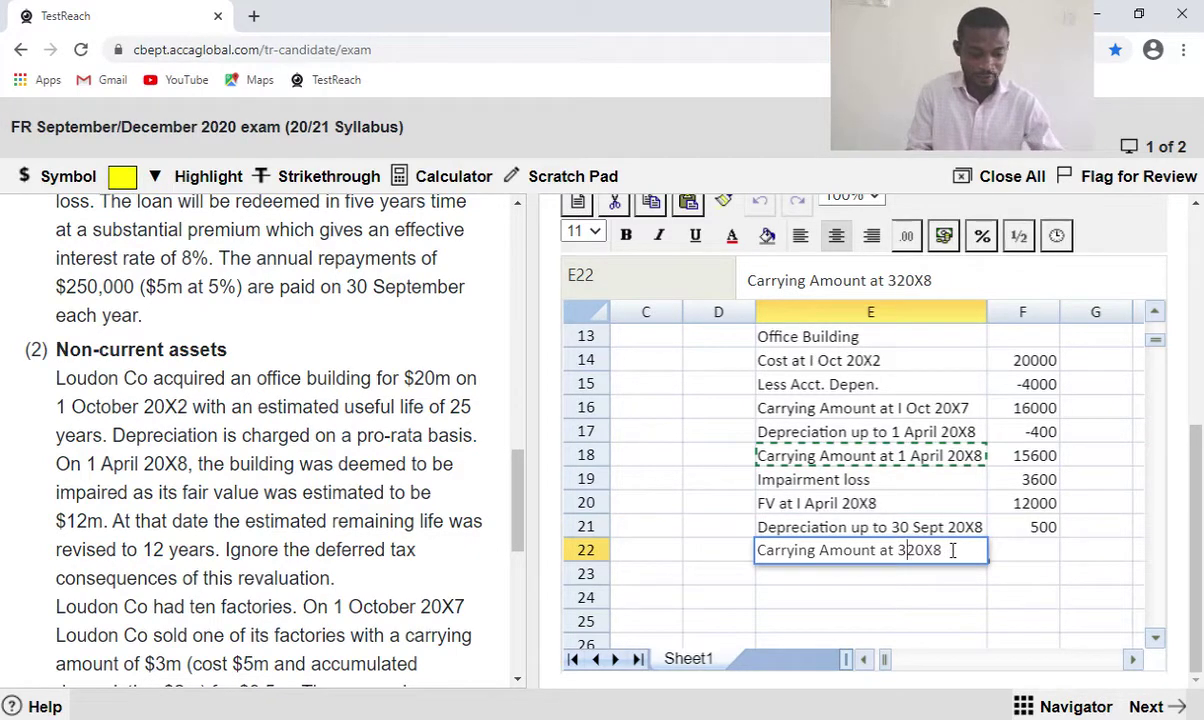
type(" Se")
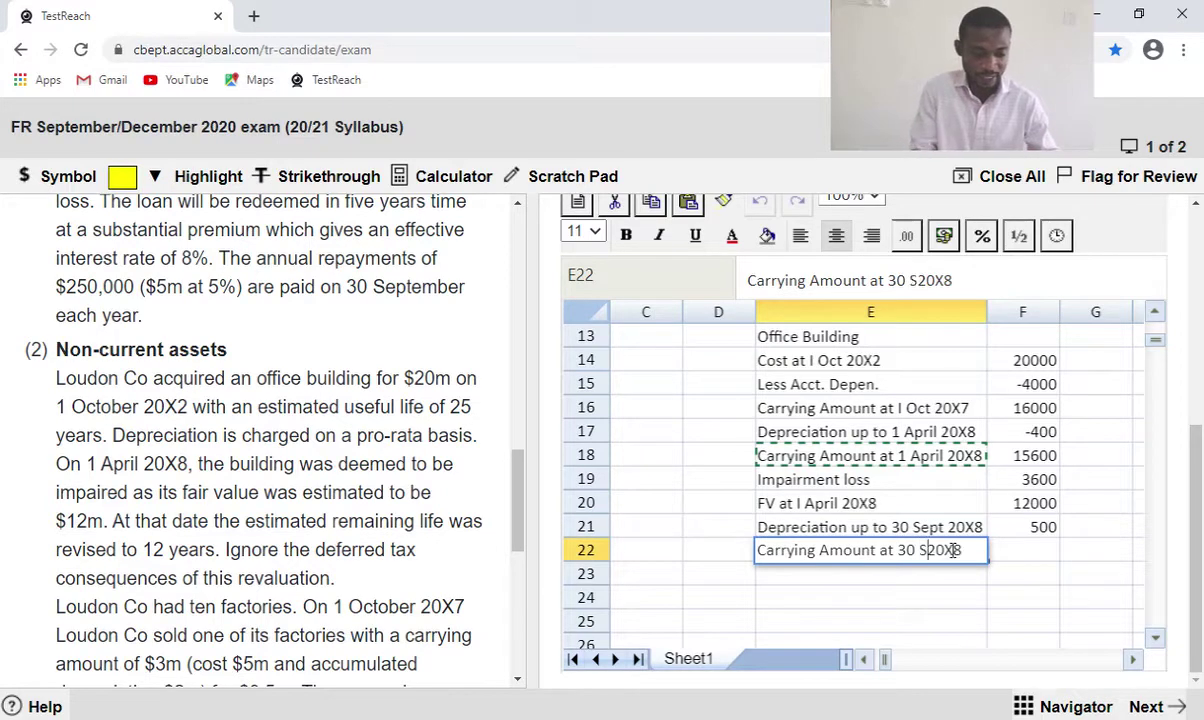
type("pt")
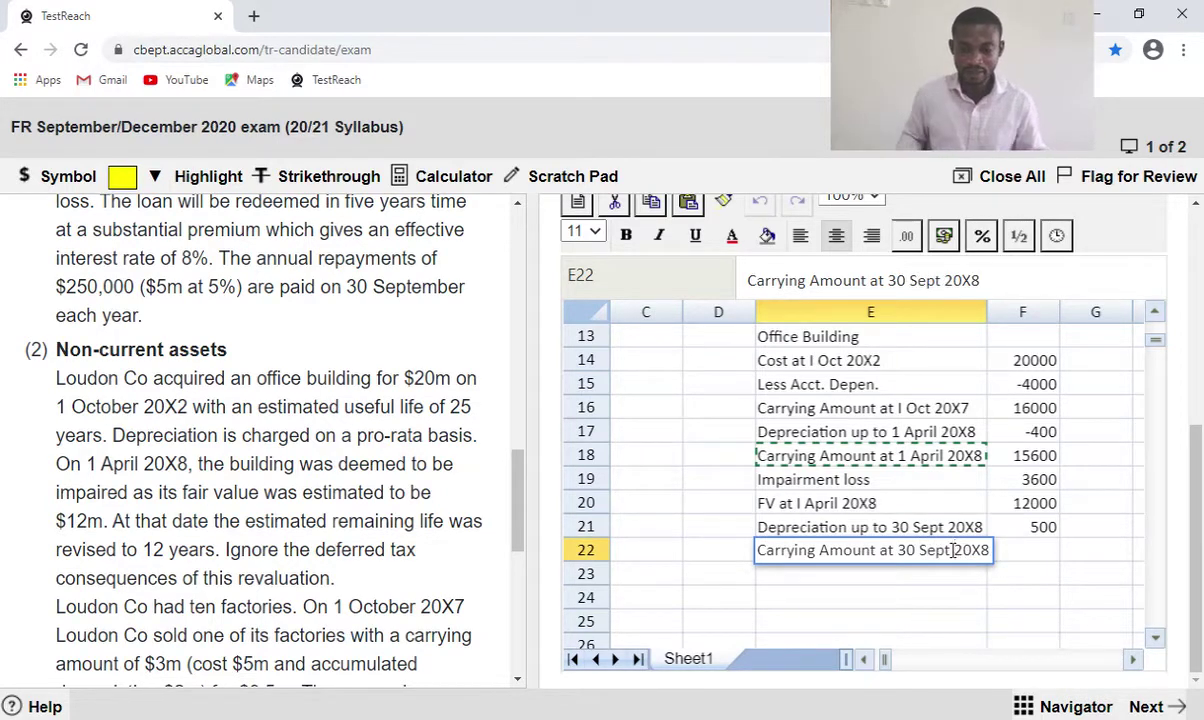
left_click(1036, 564)
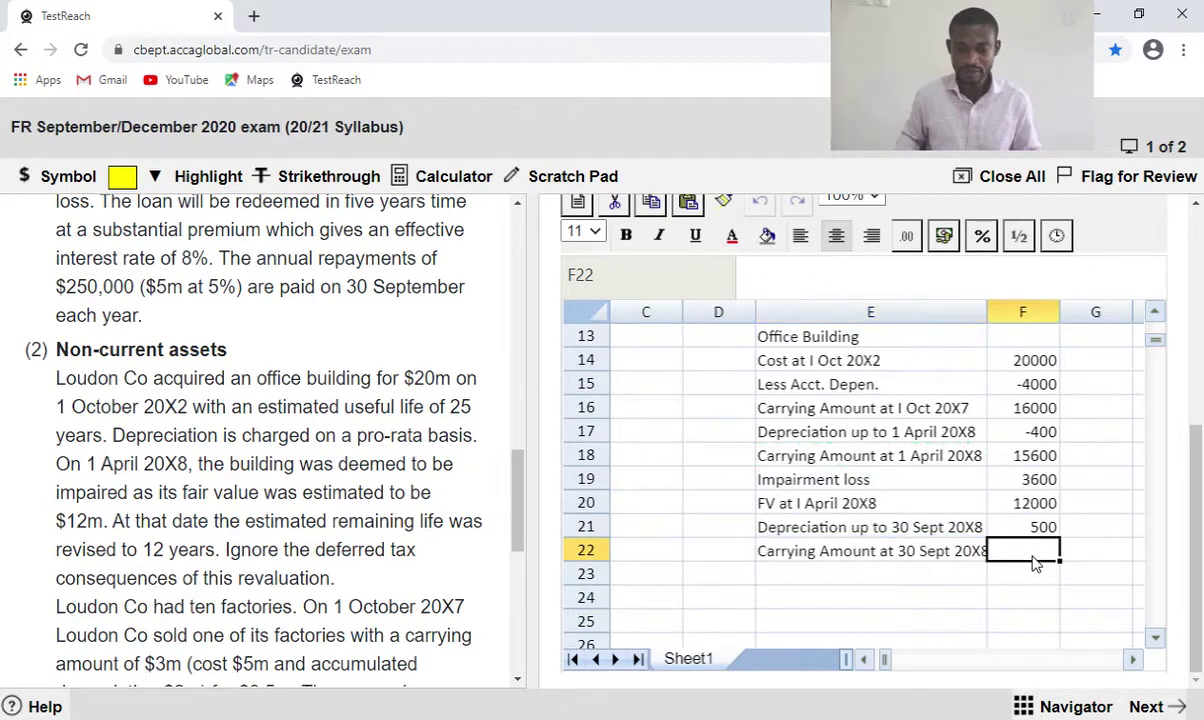
Enter =F20-F21 in F22, giving 11500.
type("=")
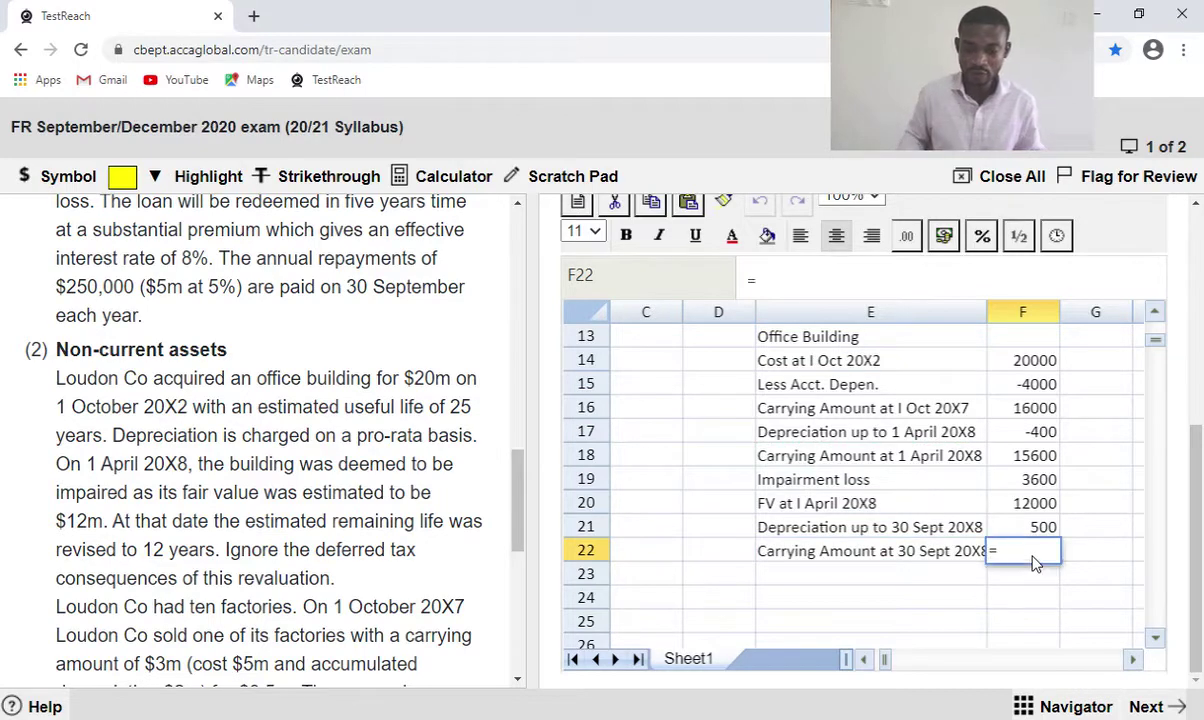
left_click(1022, 508)
type("-")
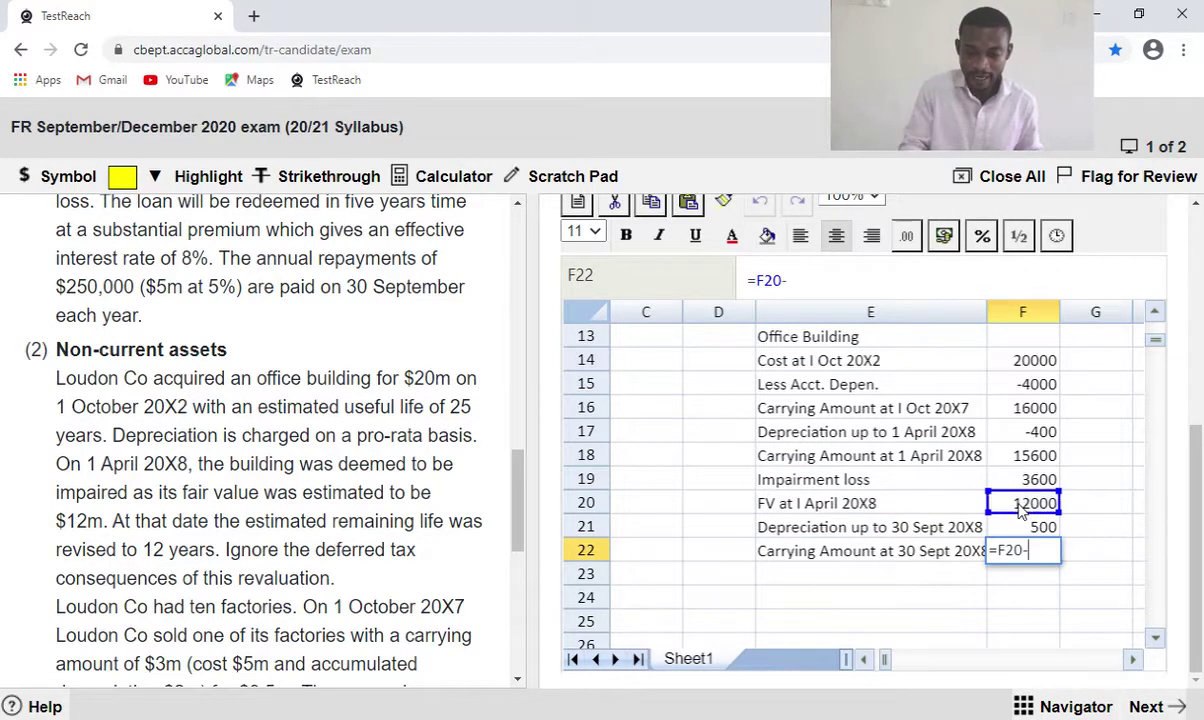
left_click(1028, 530)
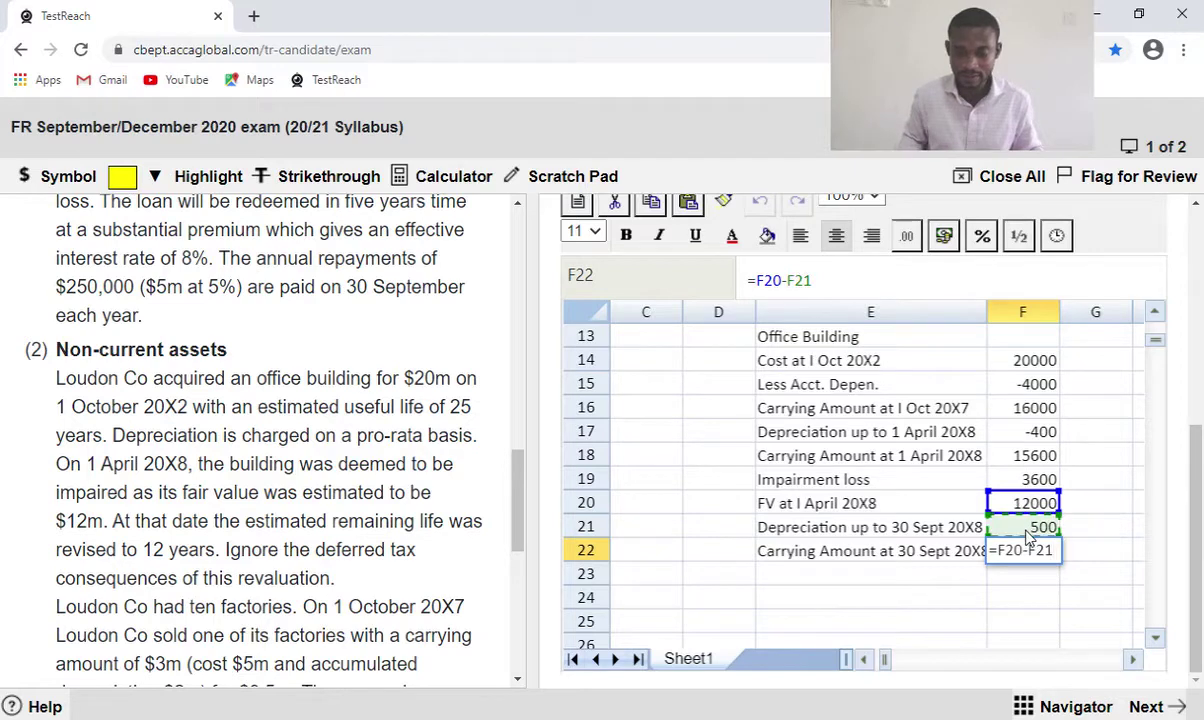
key("Return")
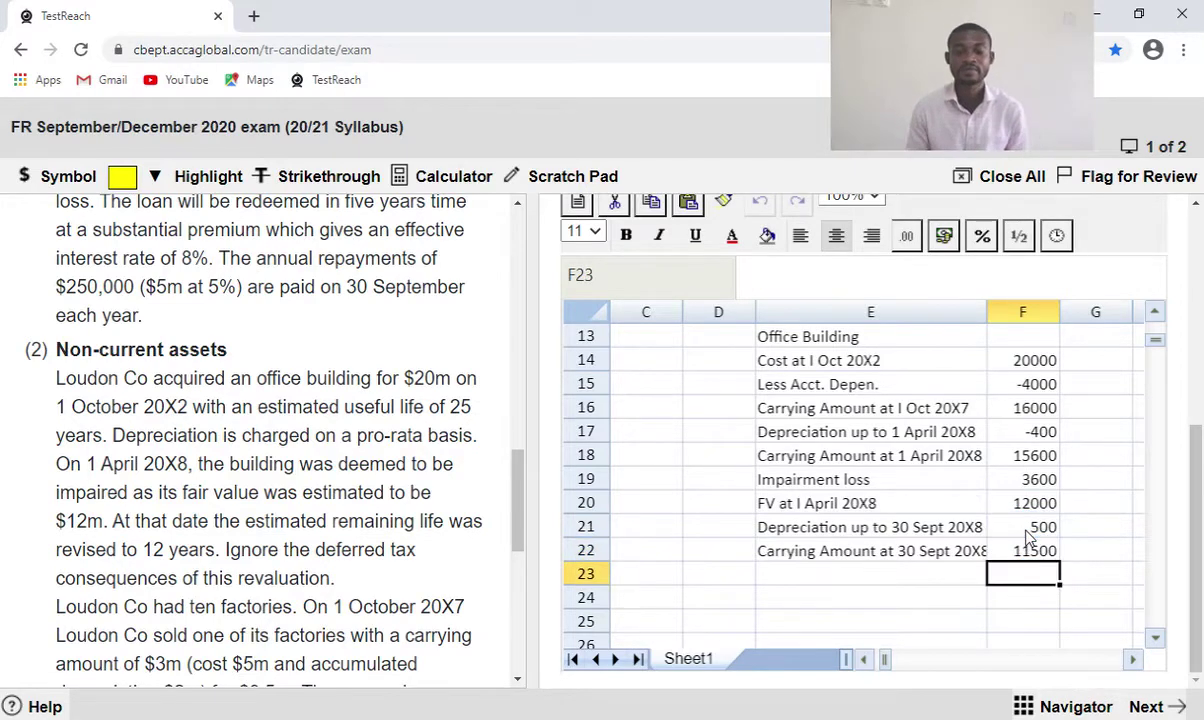
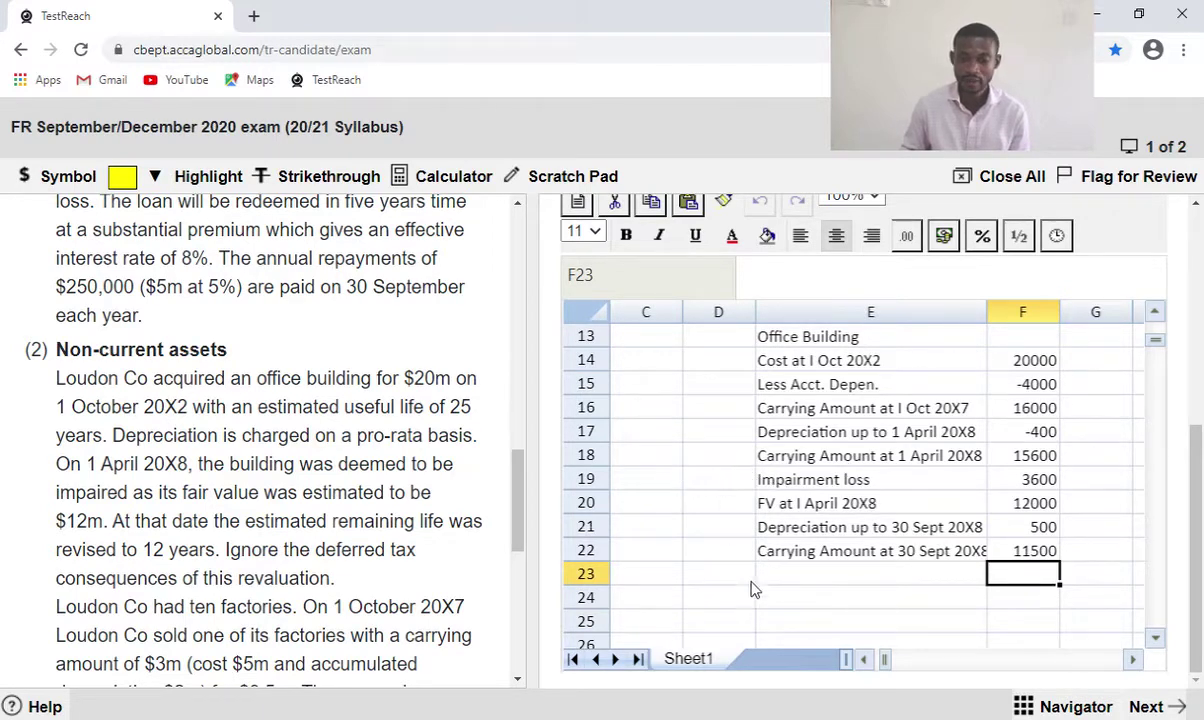
Type the label 'Total Depn. On Building' in E24.
left_click(826, 607)
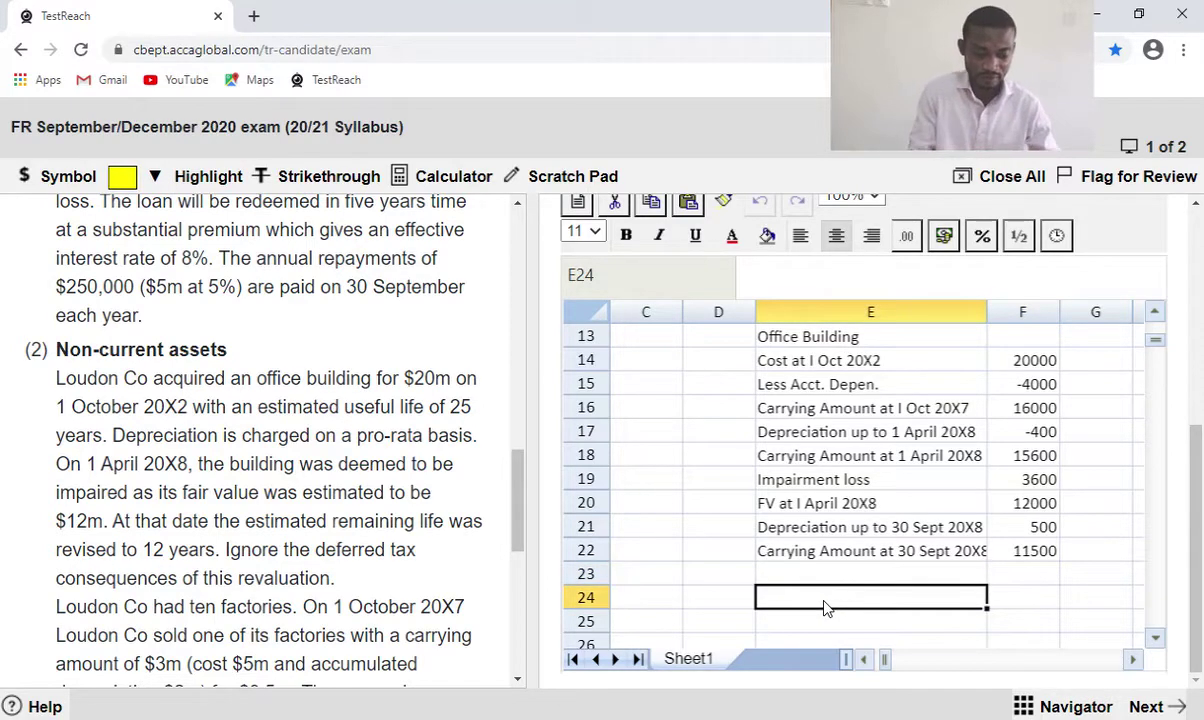
type("Total ")
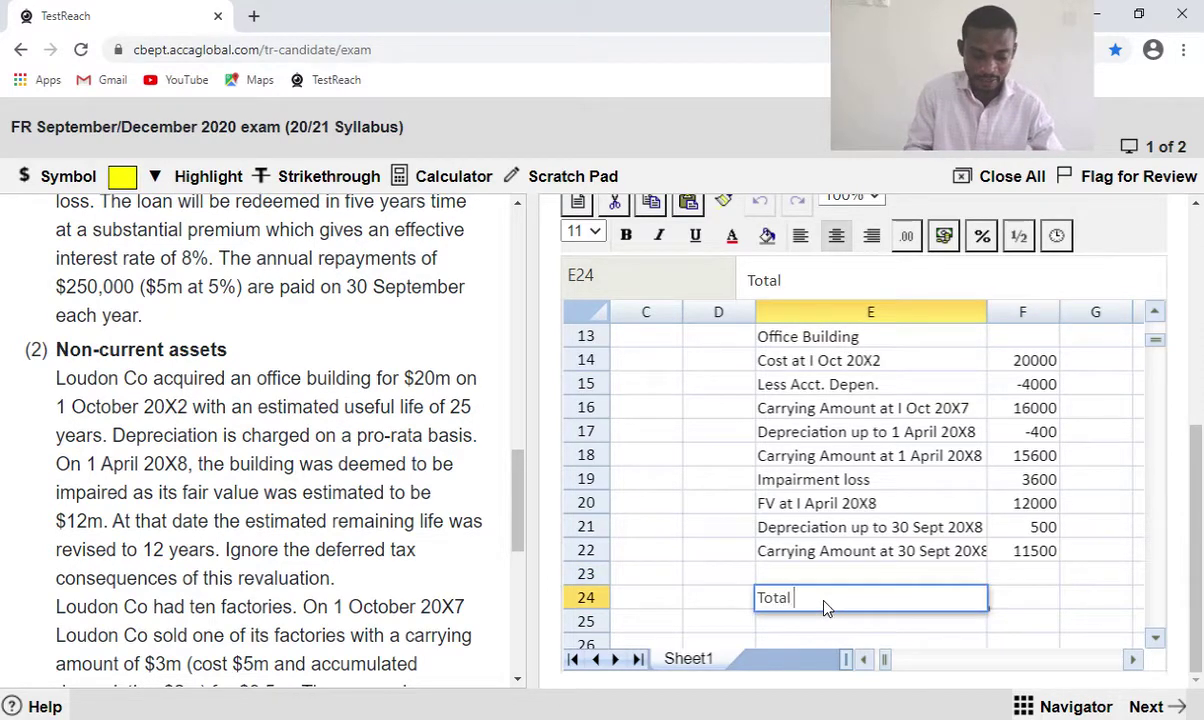
type("Dep")
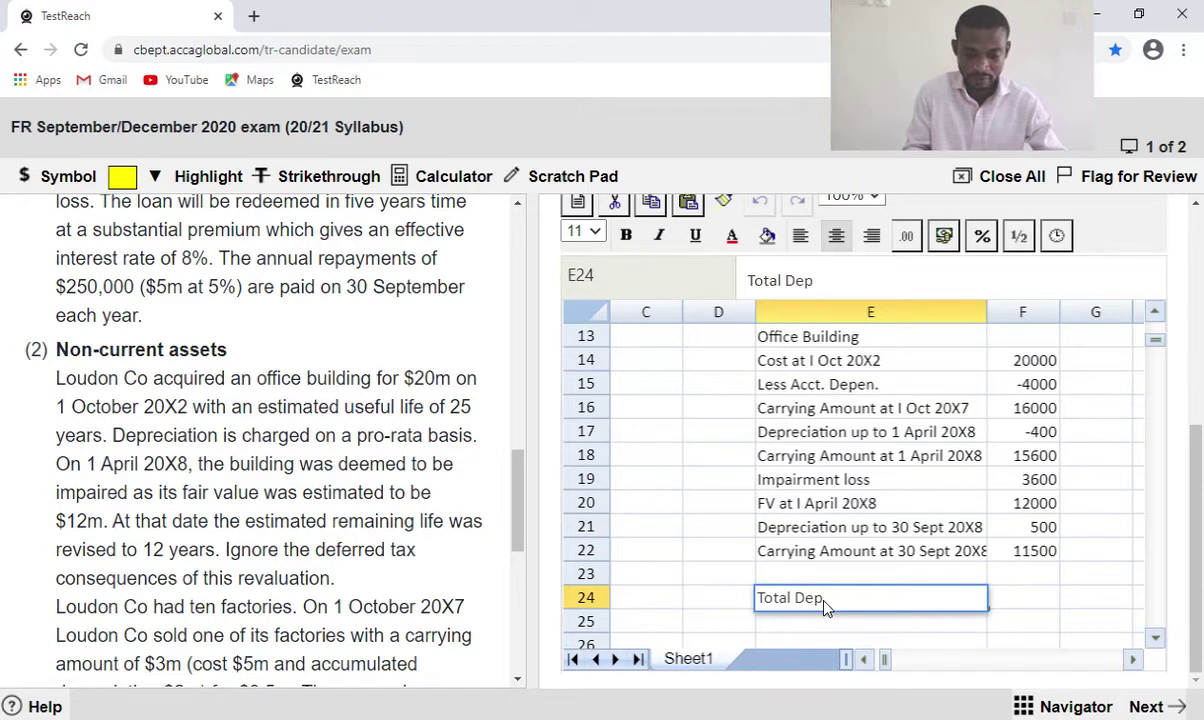
type("n")
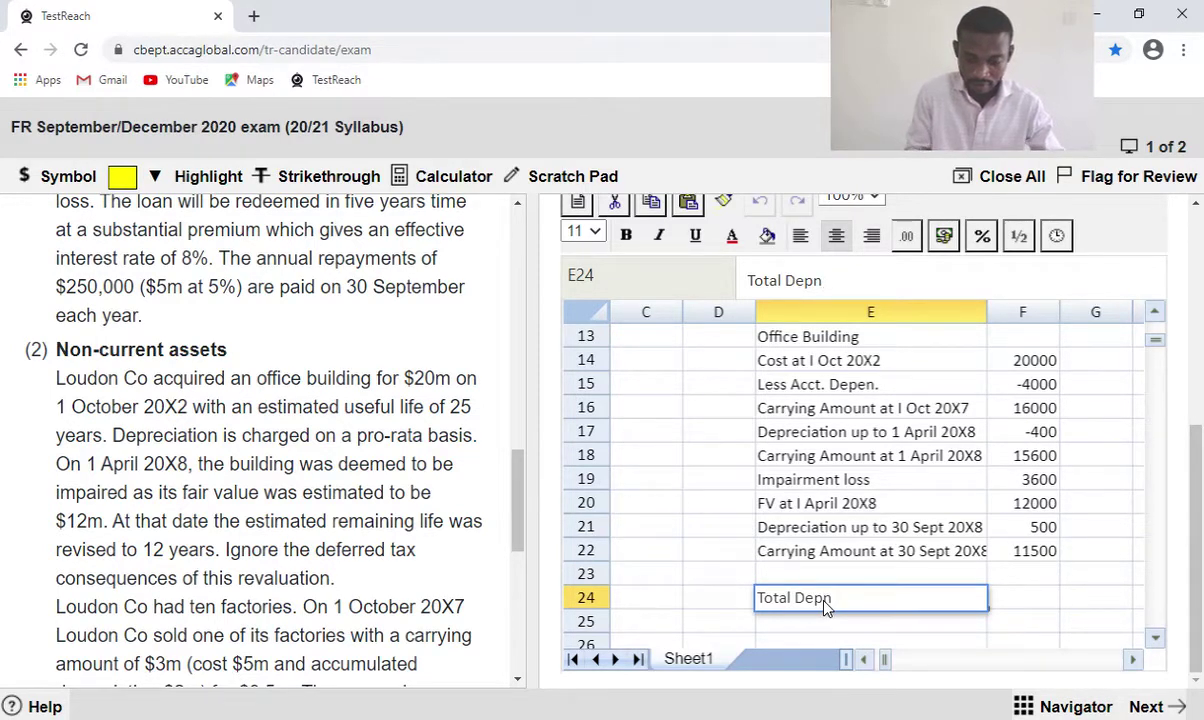
type(". On")
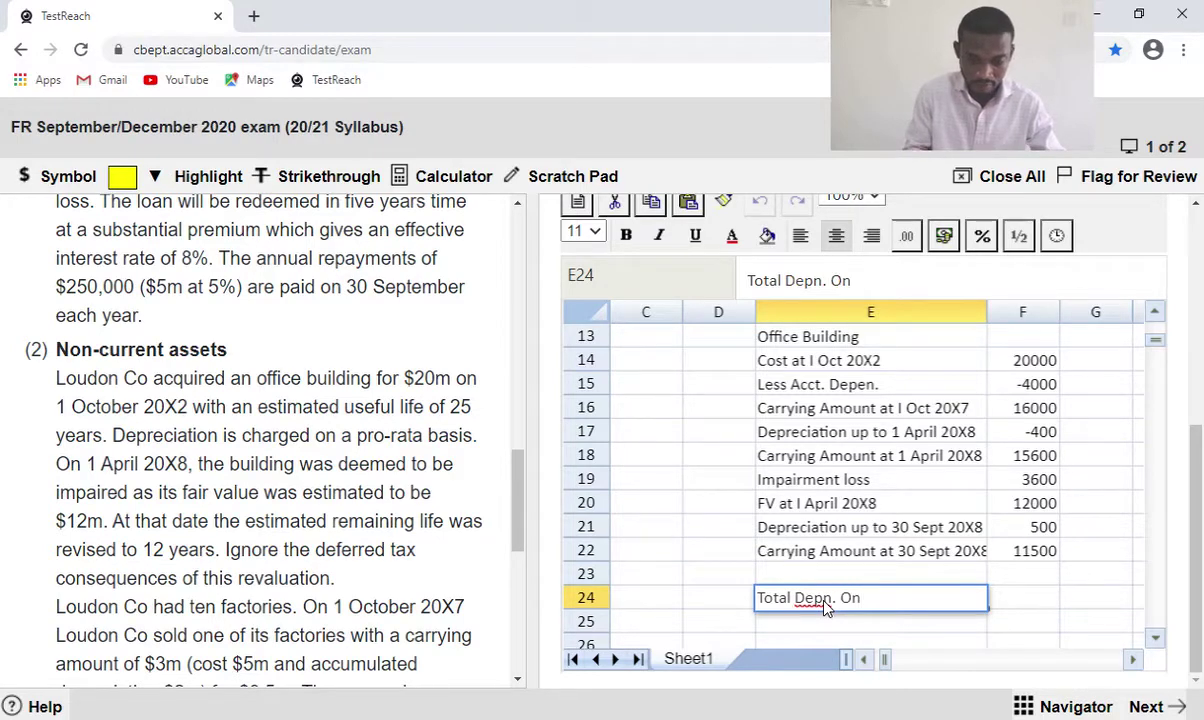
type(" Bui")
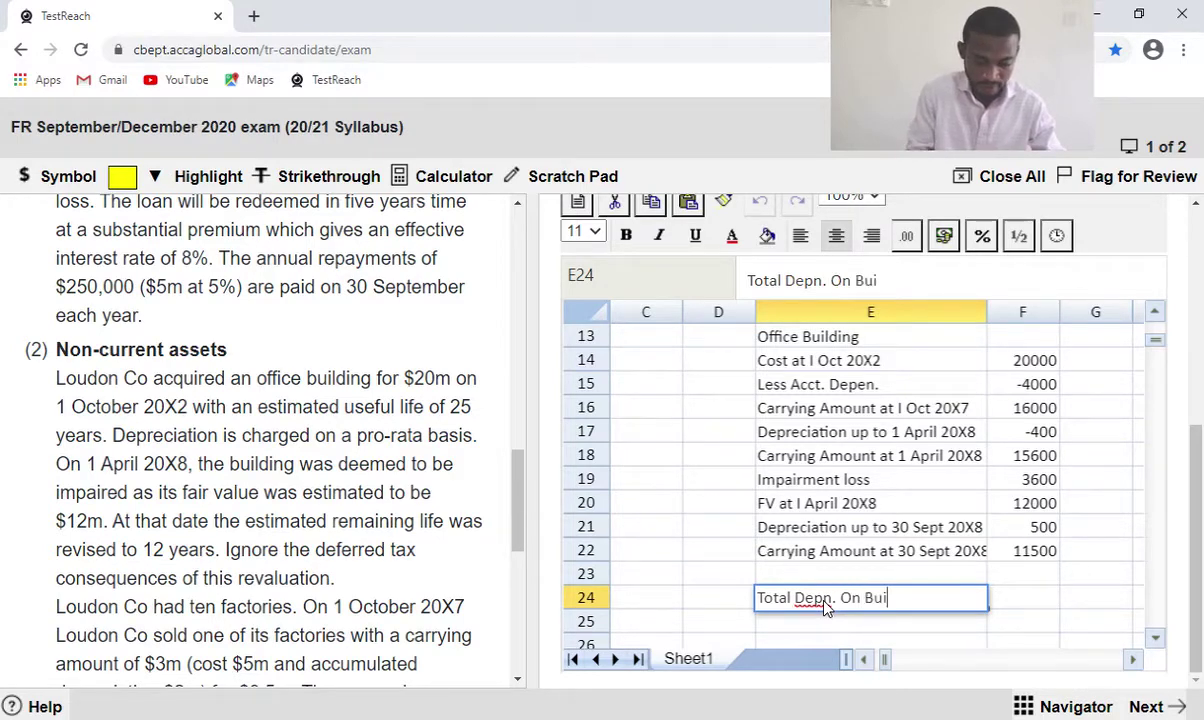
type("lding")
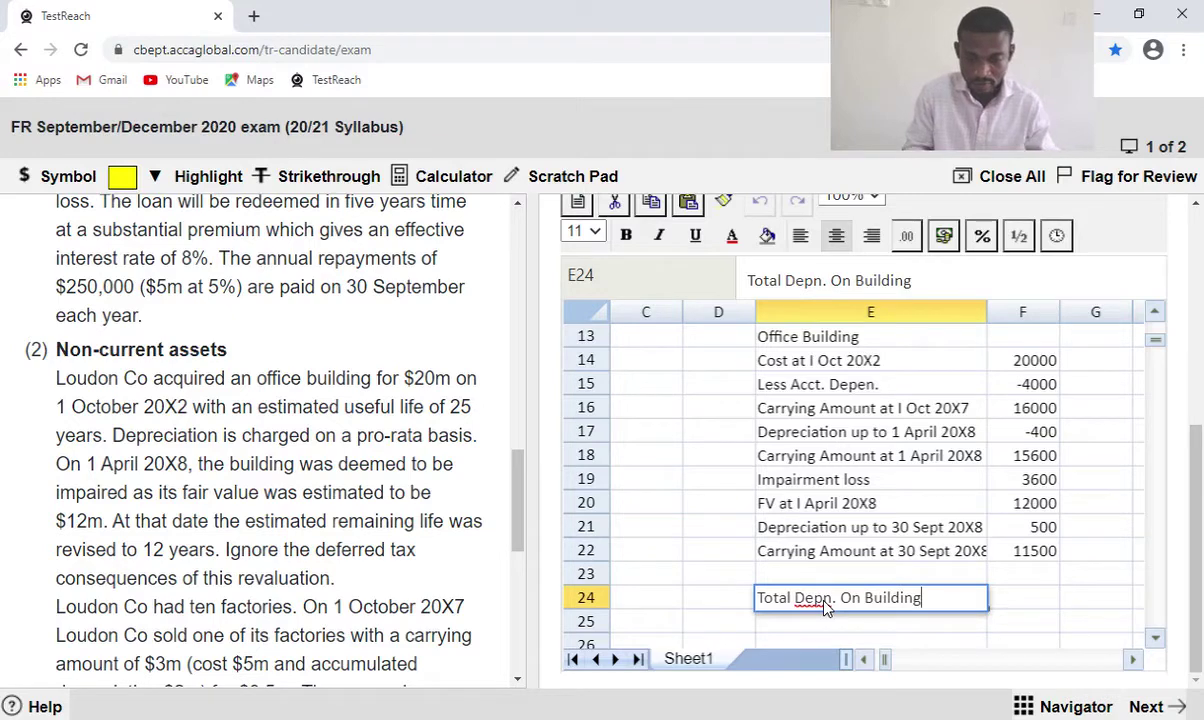
left_click(1012, 603)
Enter =F21-F17 in F24 to total building depreciation at 900, then check the formulas.
type("=")
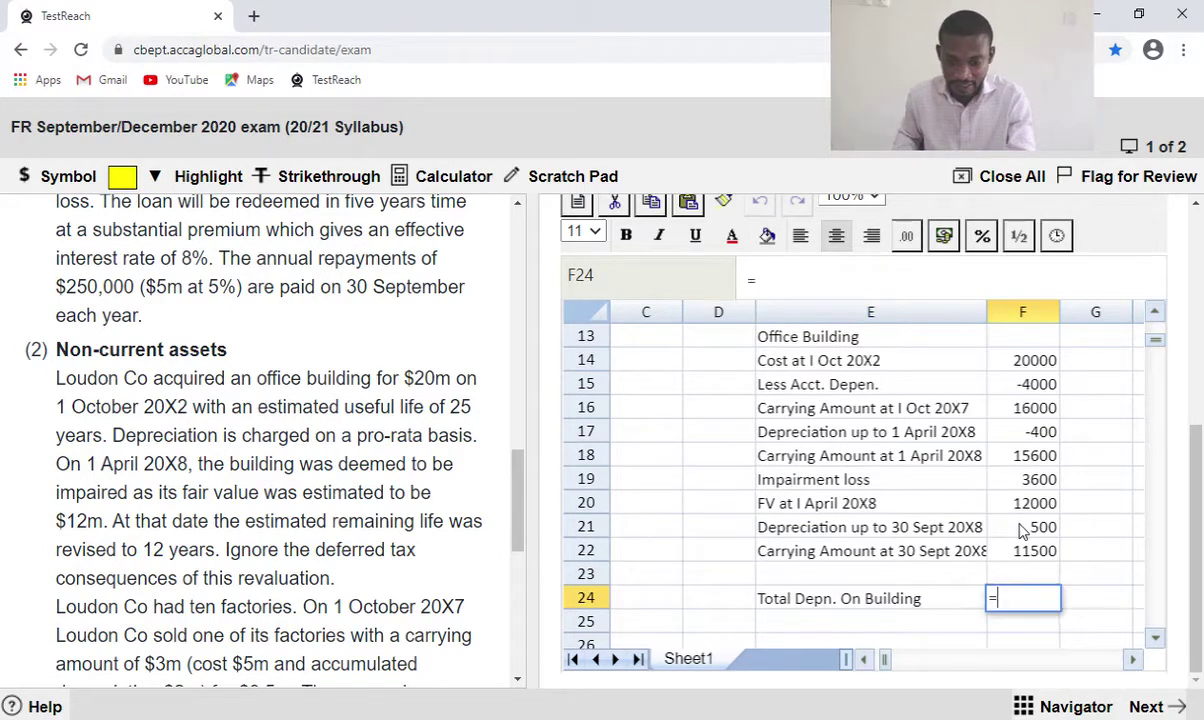
left_click(1021, 531)
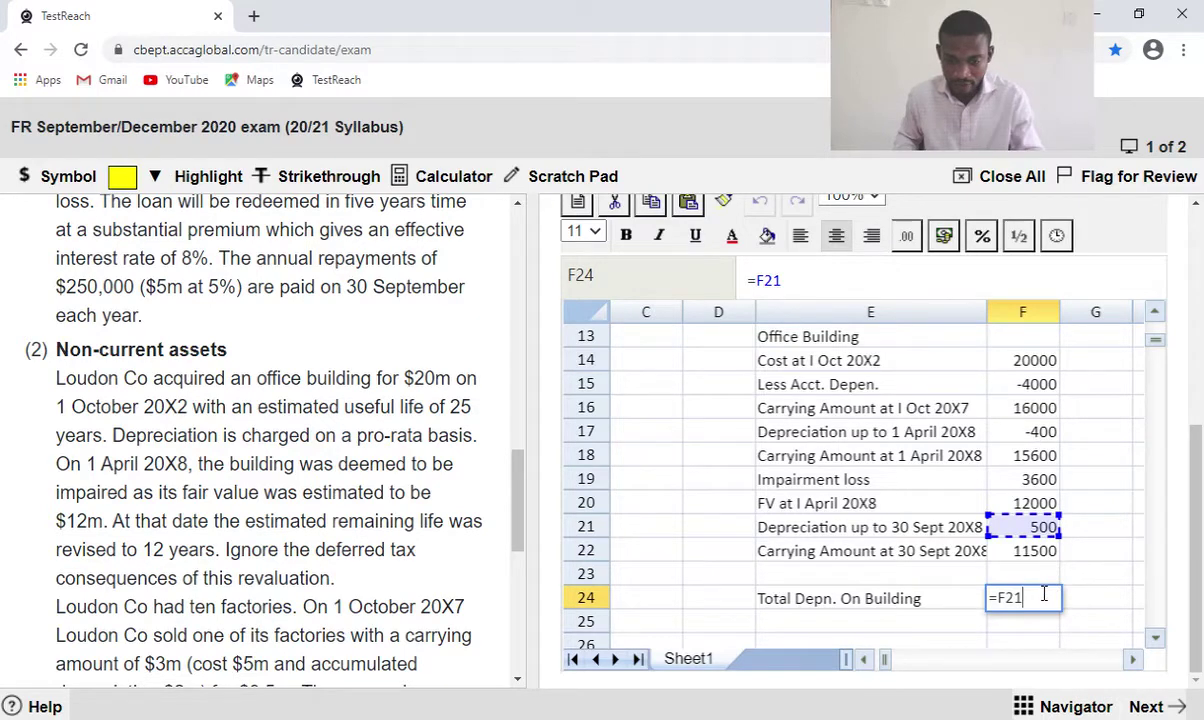
type("-")
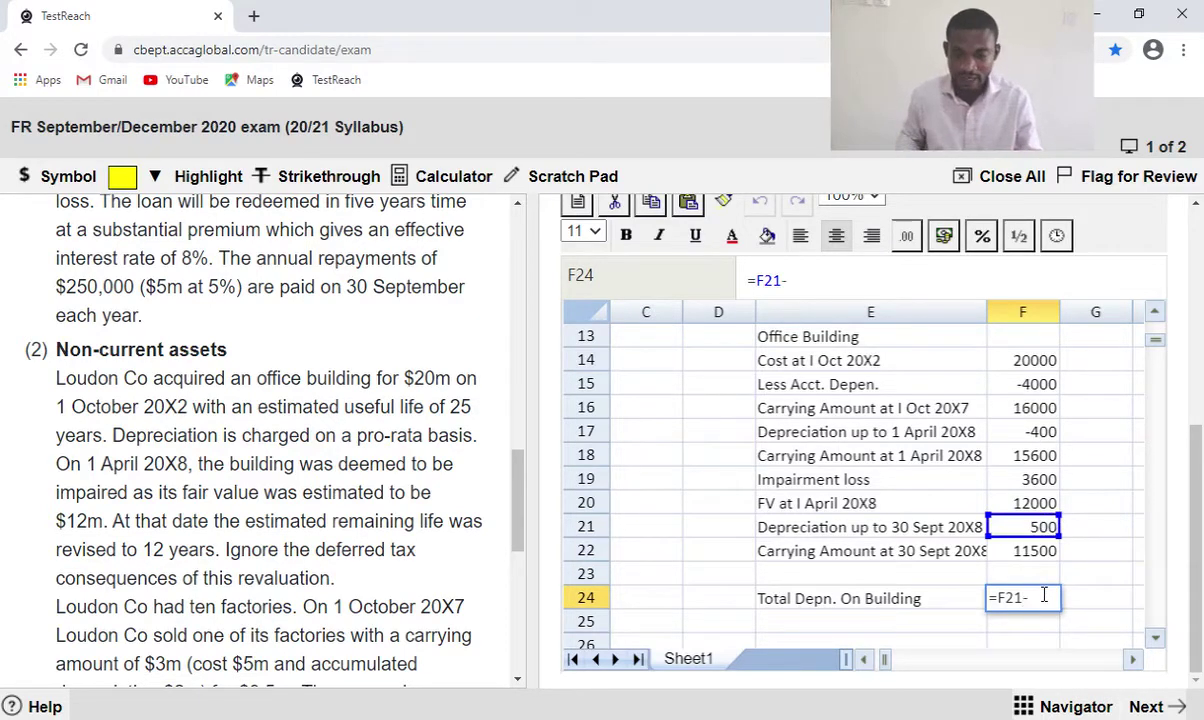
left_click(1020, 438)
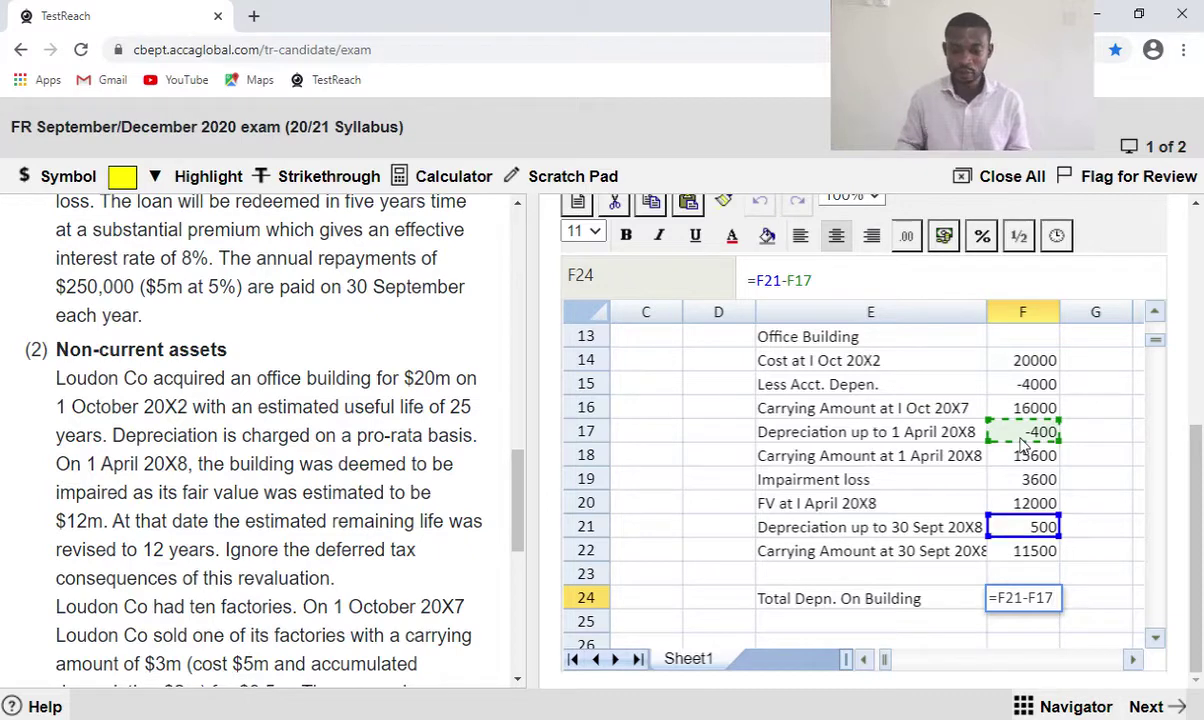
key("Return")
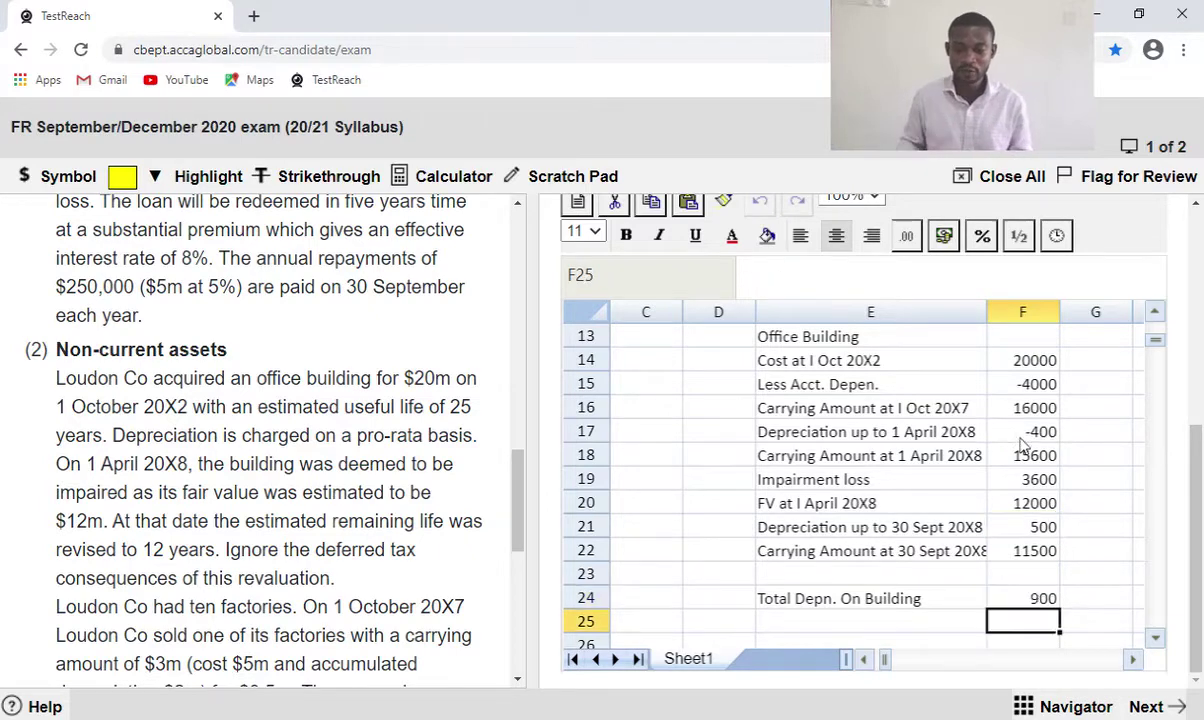
left_click(1038, 603)
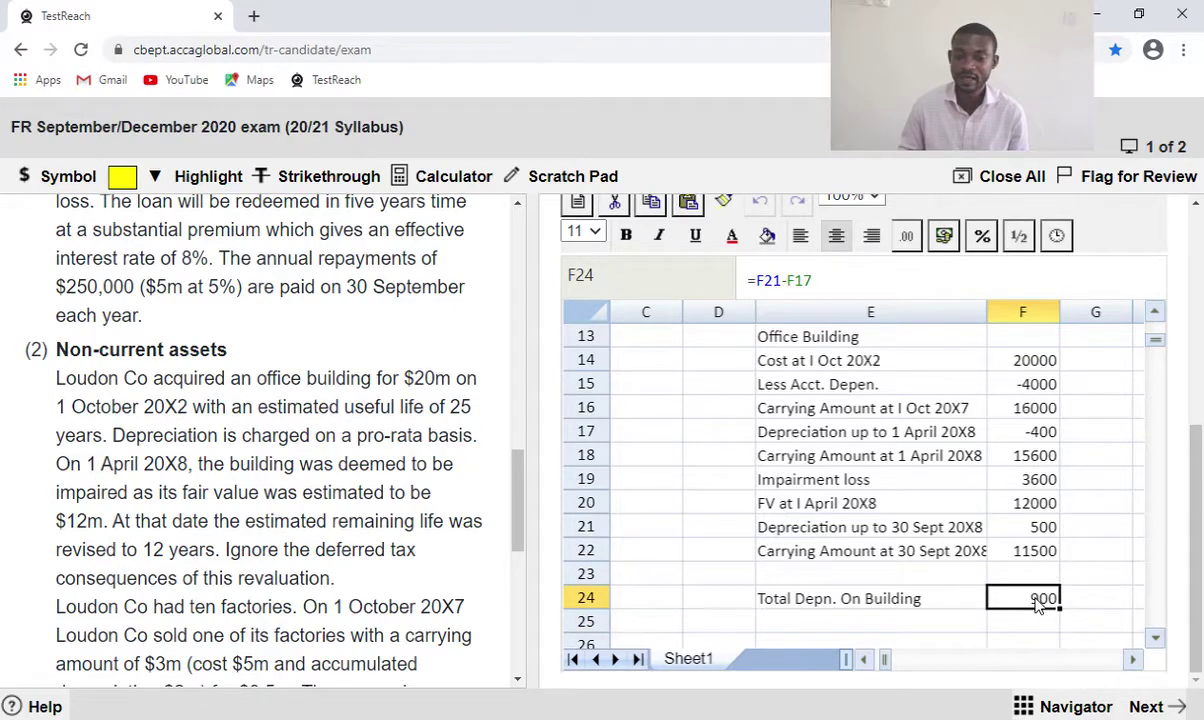
left_click(1038, 460)
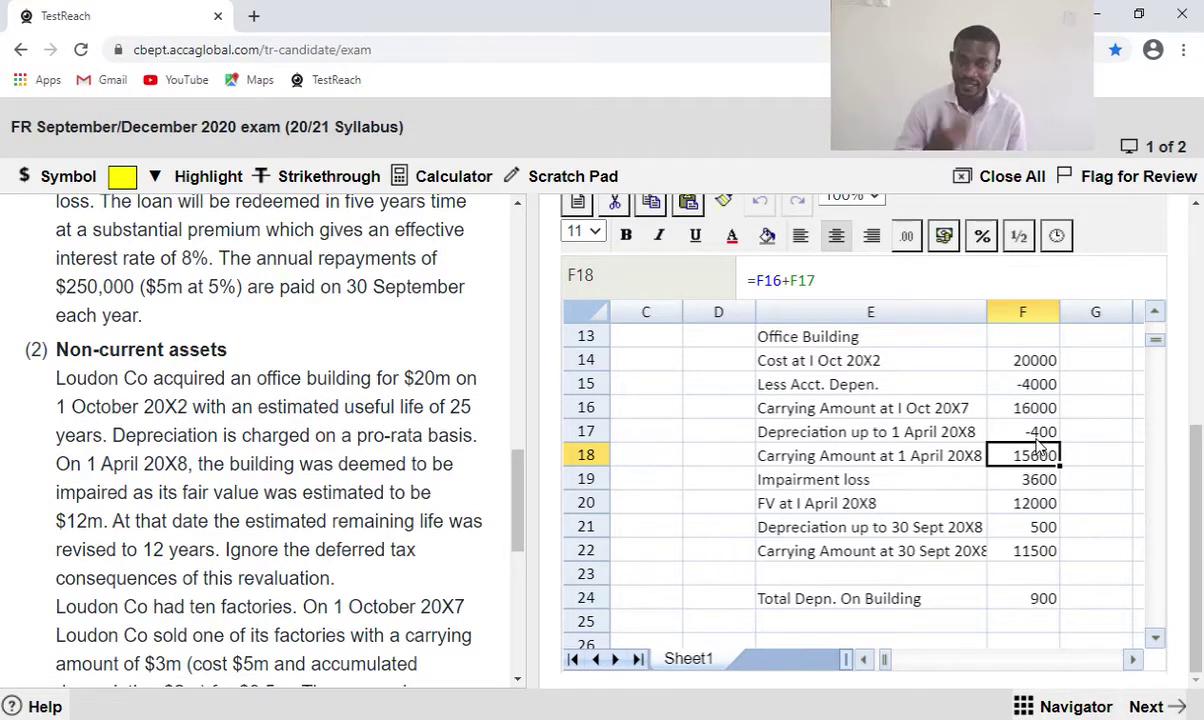
Add the label 'Depreciation on Building W2' in A7 after Finance cost W2.
left_click(866, 661)
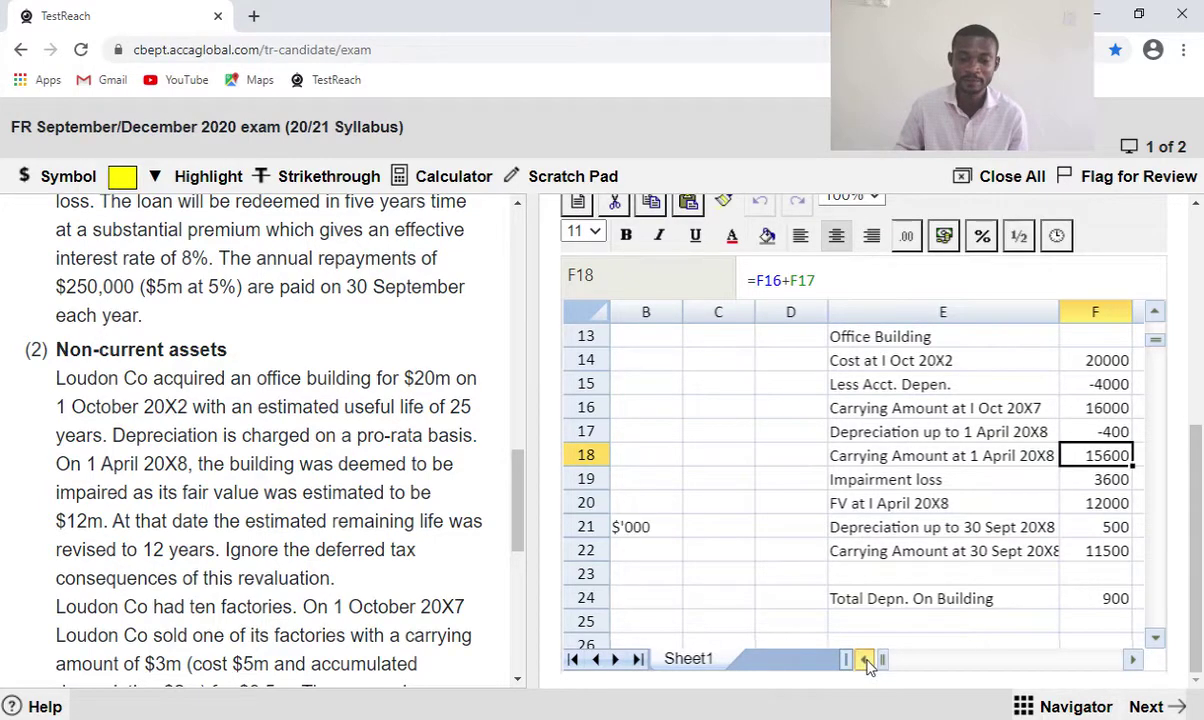
left_click(866, 661)
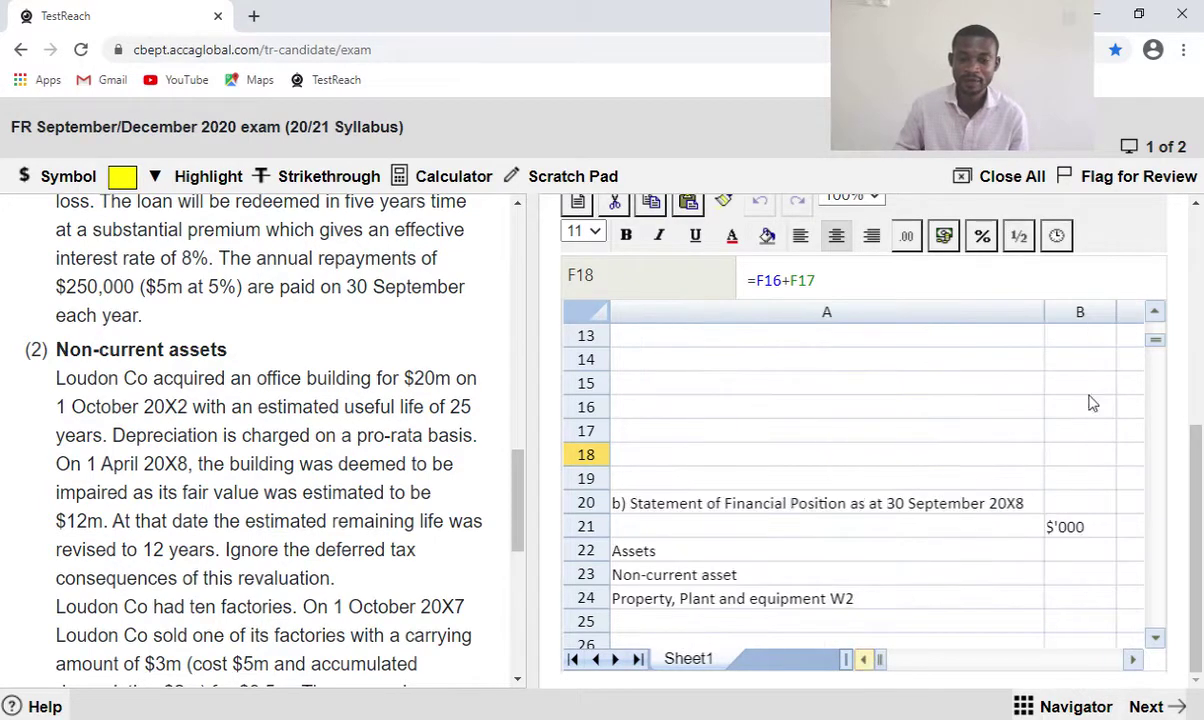
left_click(1155, 313)
left_click(1155, 313)
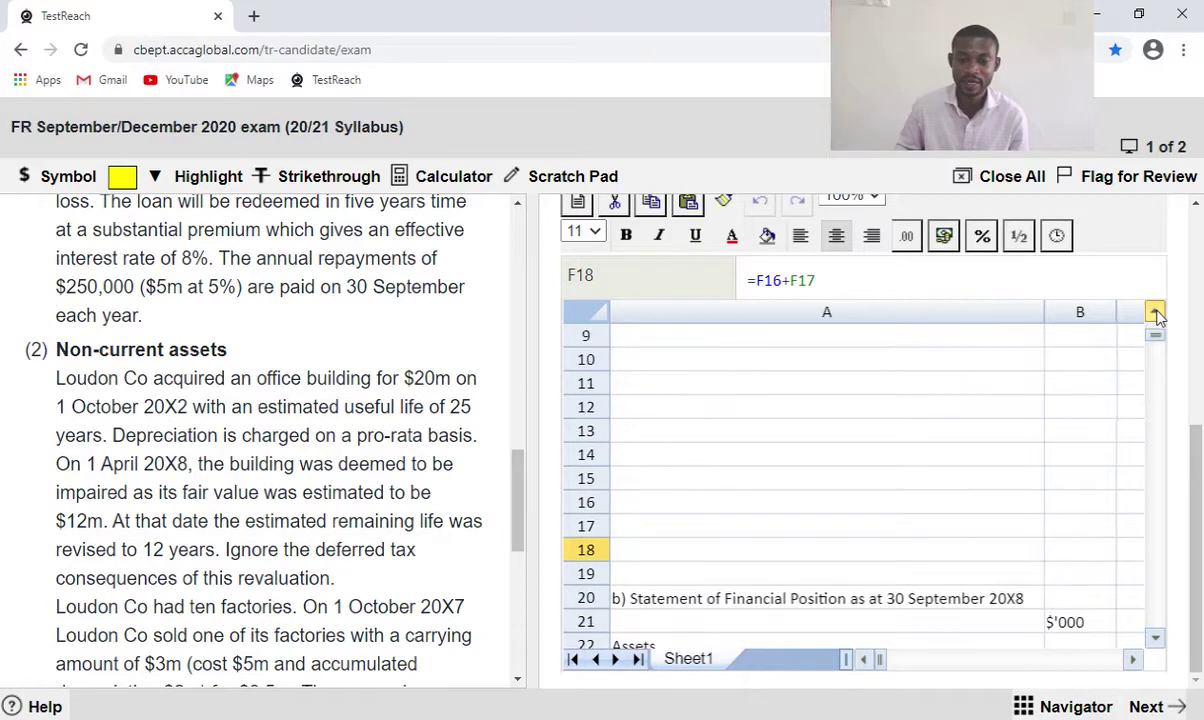
left_click(1155, 313)
left_click(1155, 313)
scroll(717, 394, "up", 2)
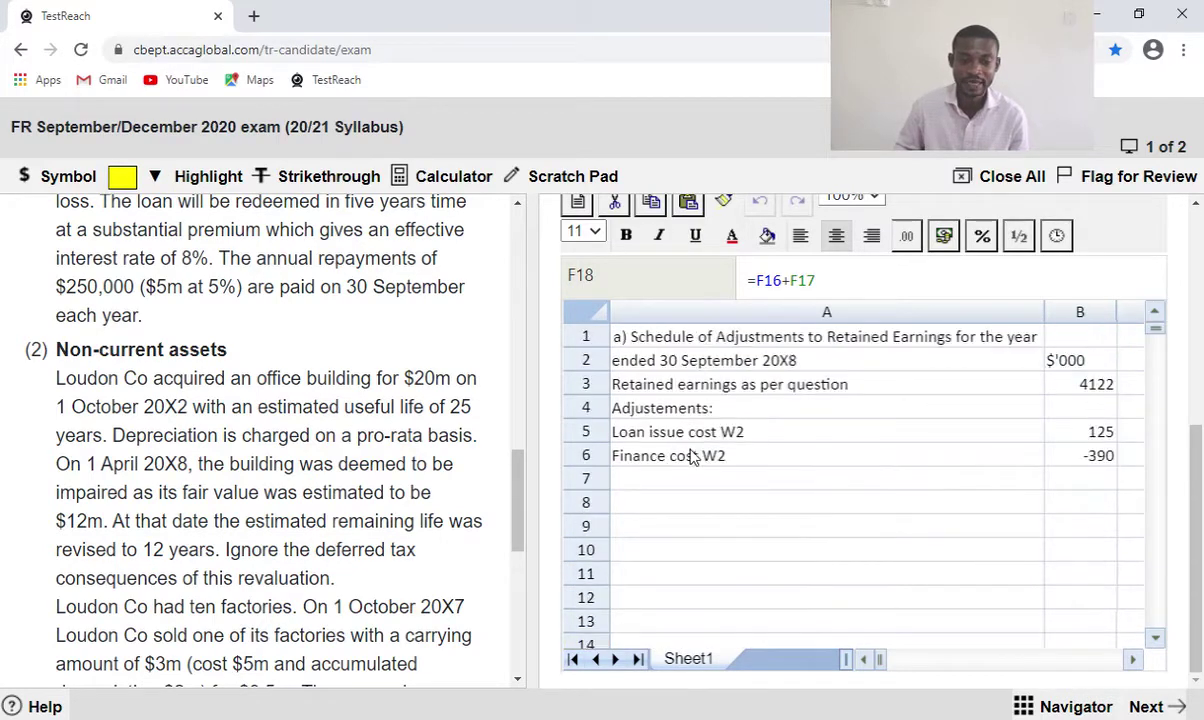
left_click(673, 490)
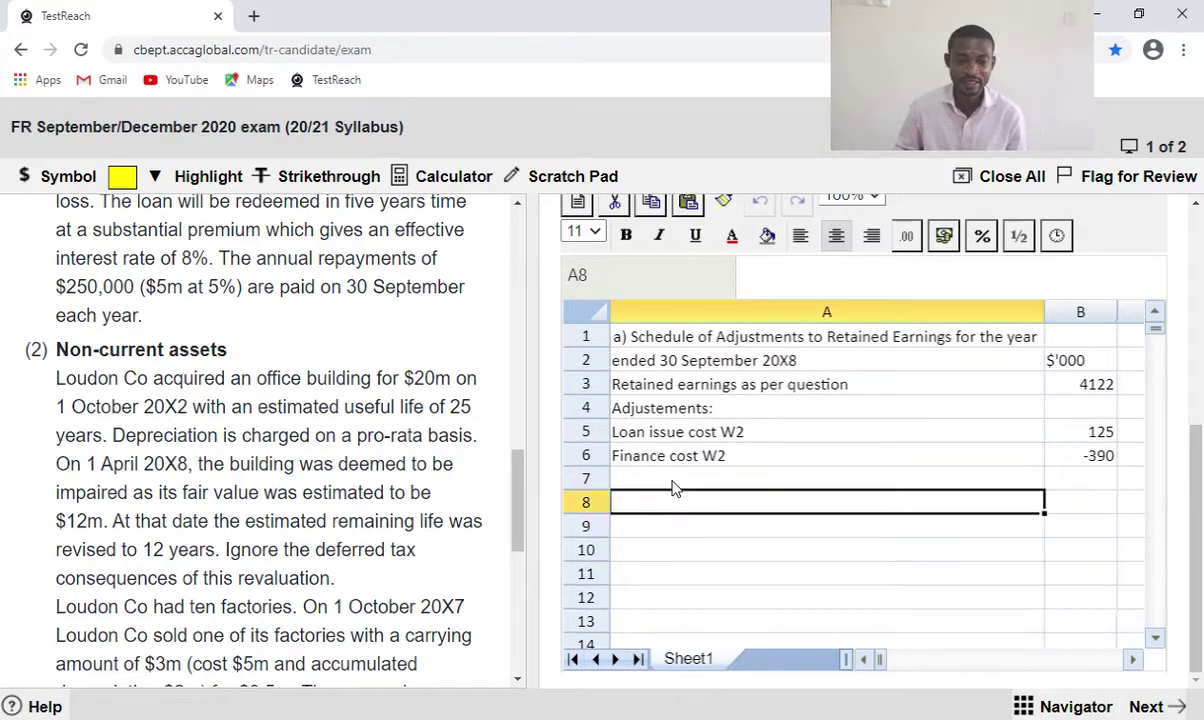
left_click(672, 481)
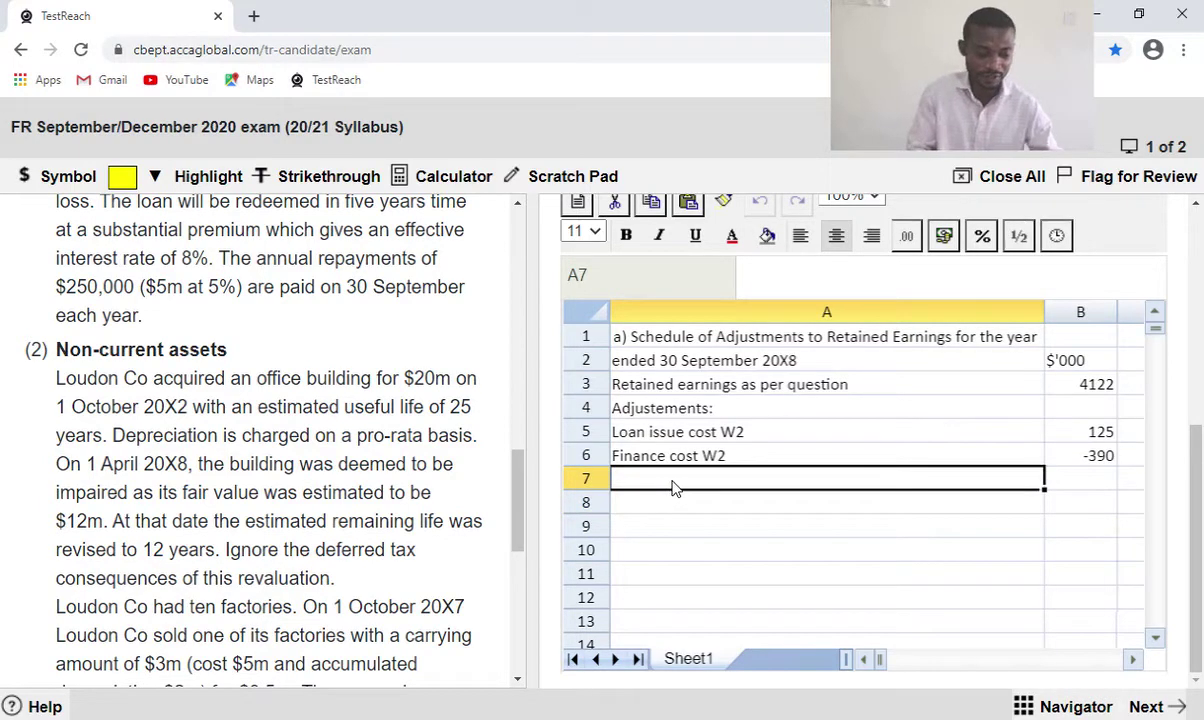
type("Dep")
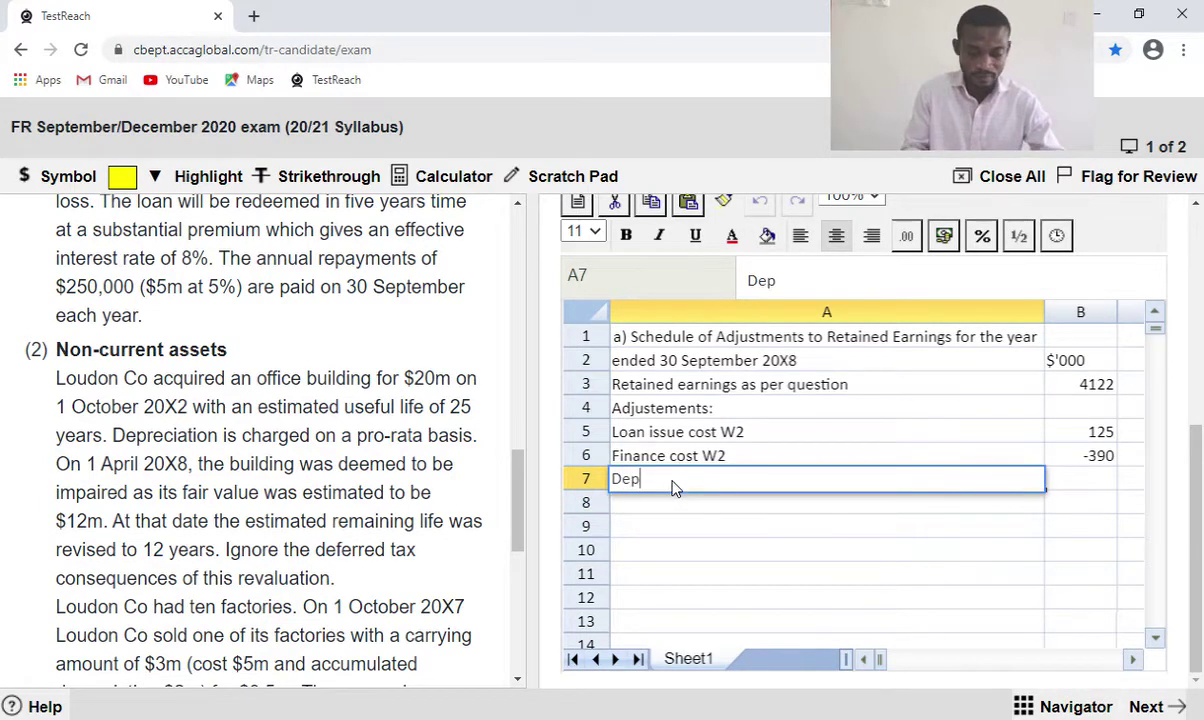
type("reciation")
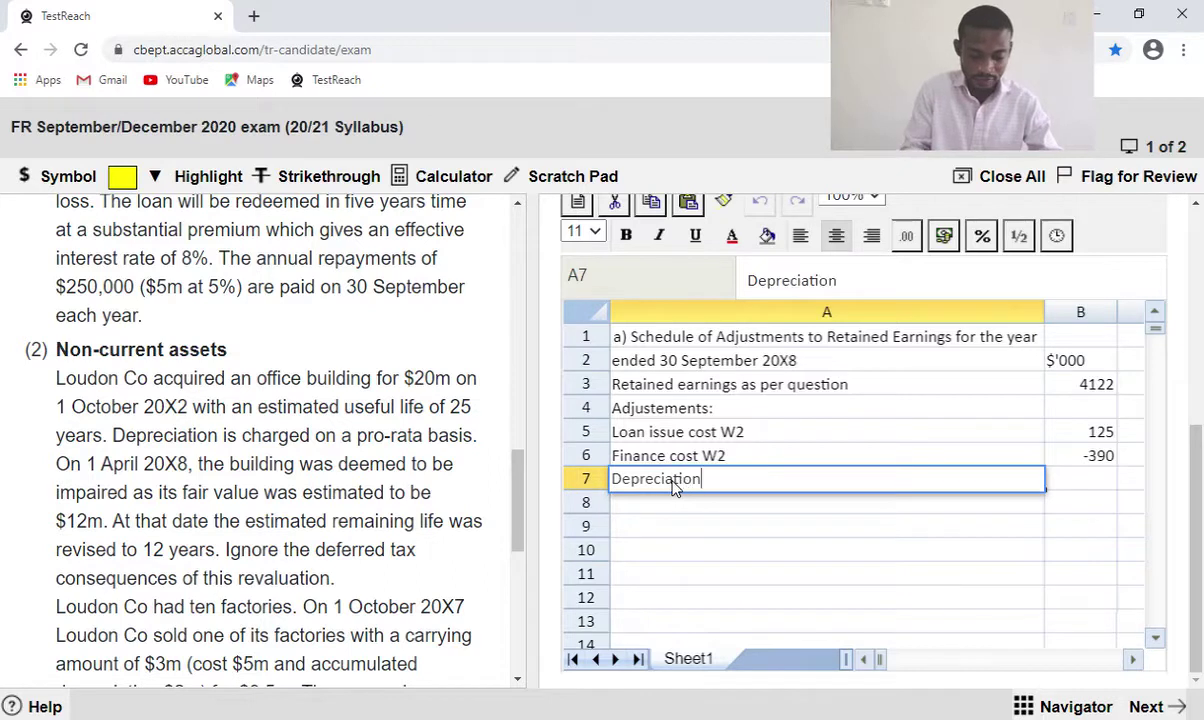
type(" on Bui")
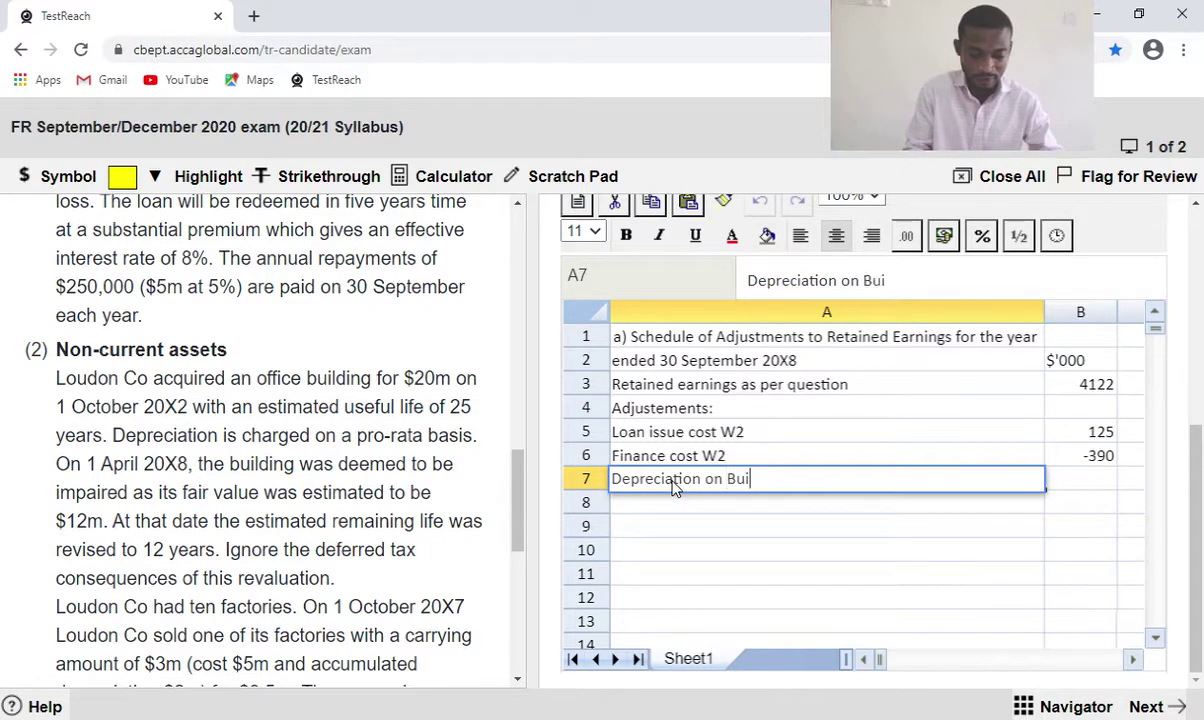
type("lding W")
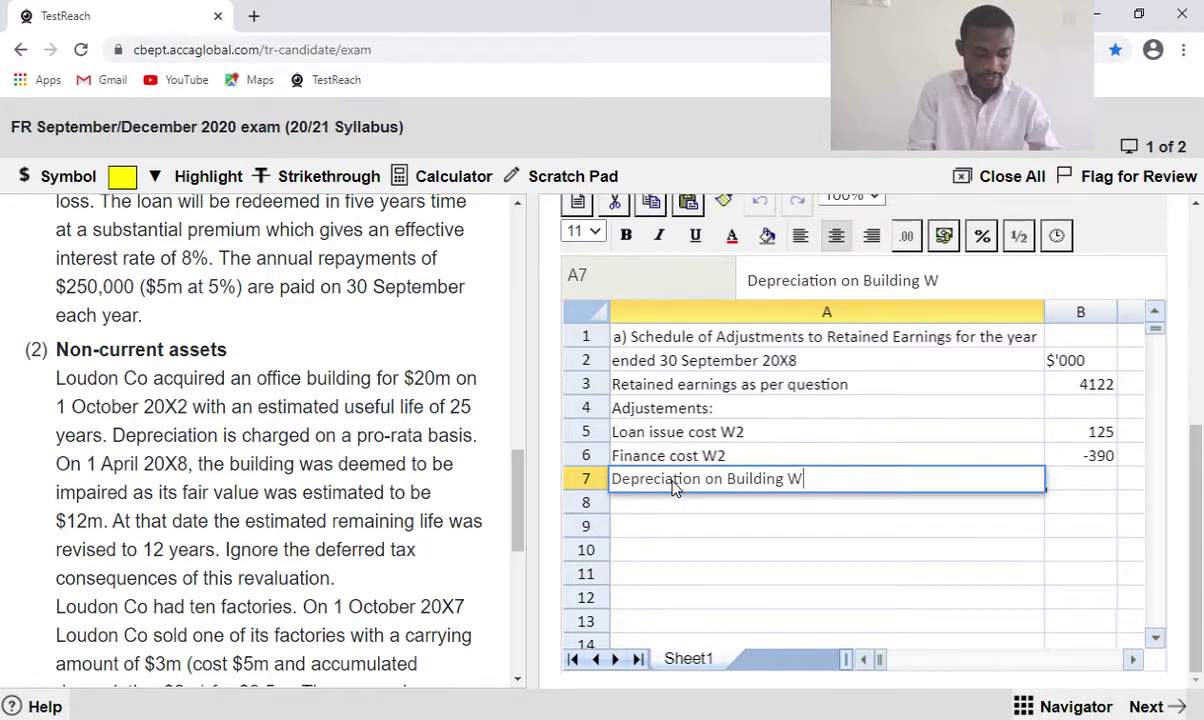
type("2")
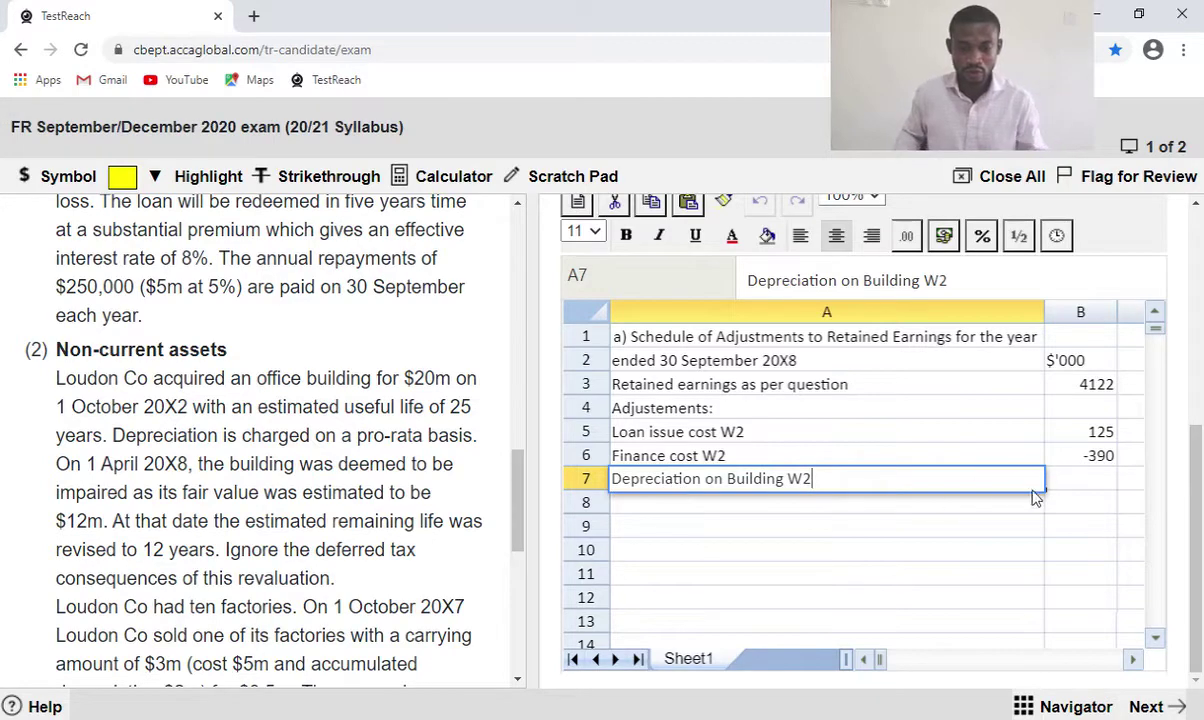
left_click(1073, 484)
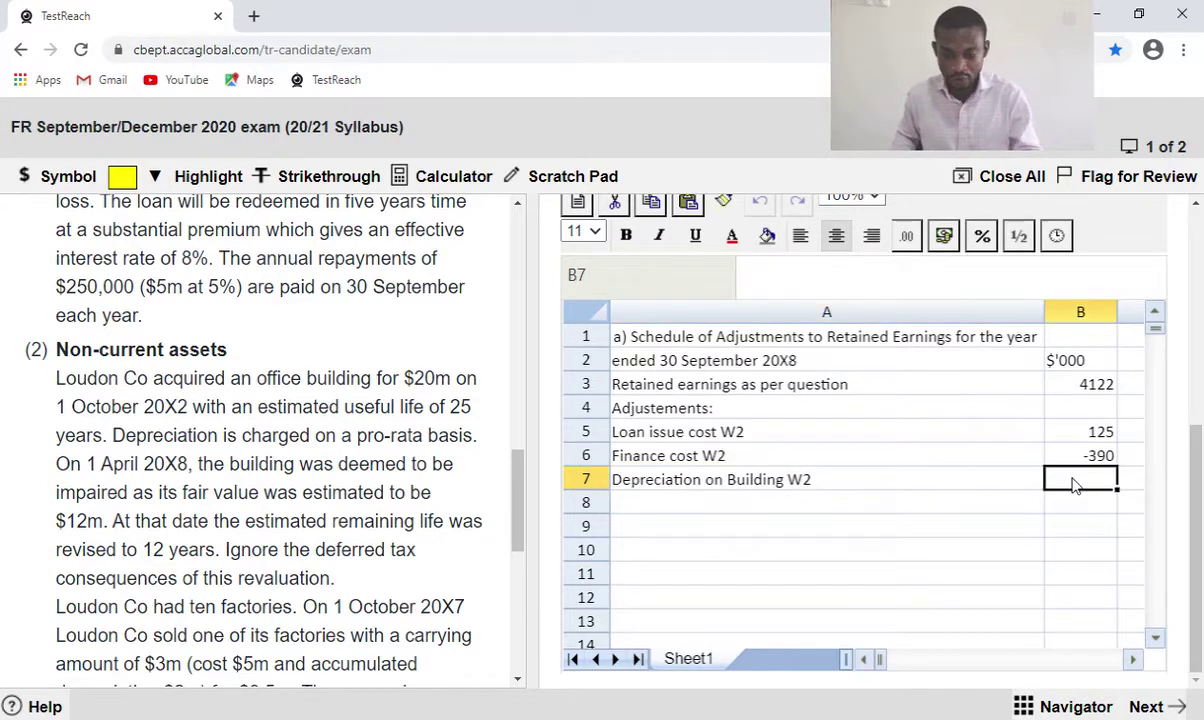
Link B7 to the W2 total depreciation in F24.
type("=")
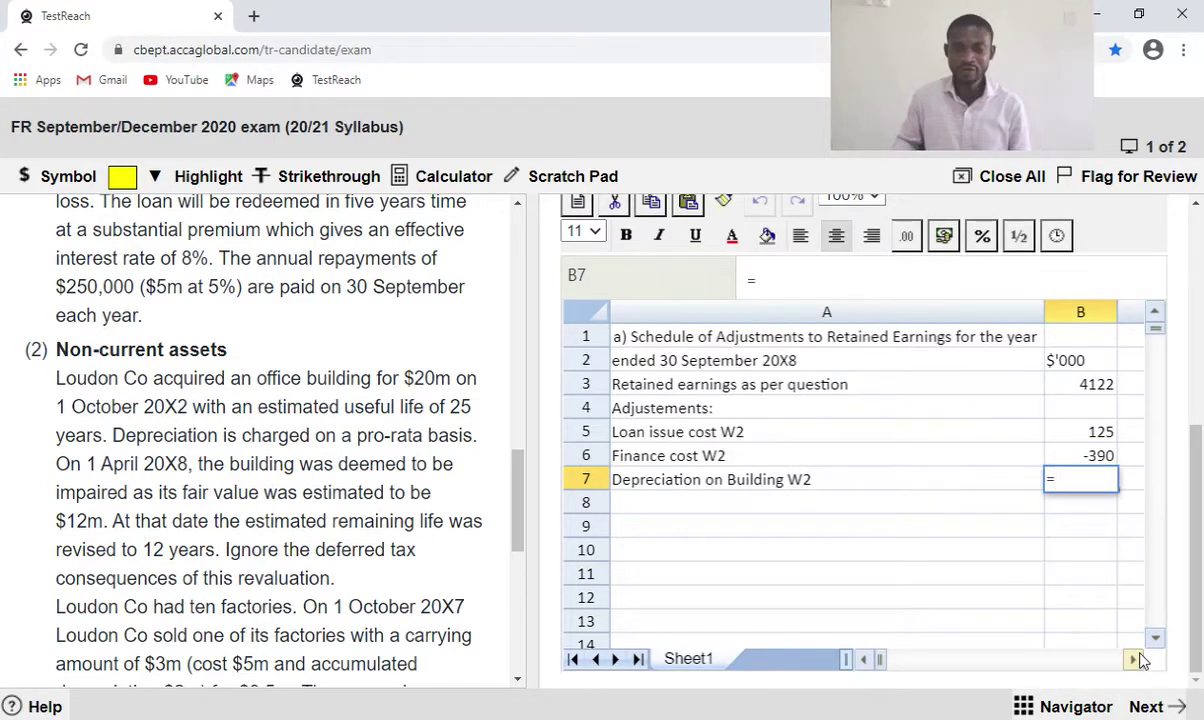
left_click(1135, 657)
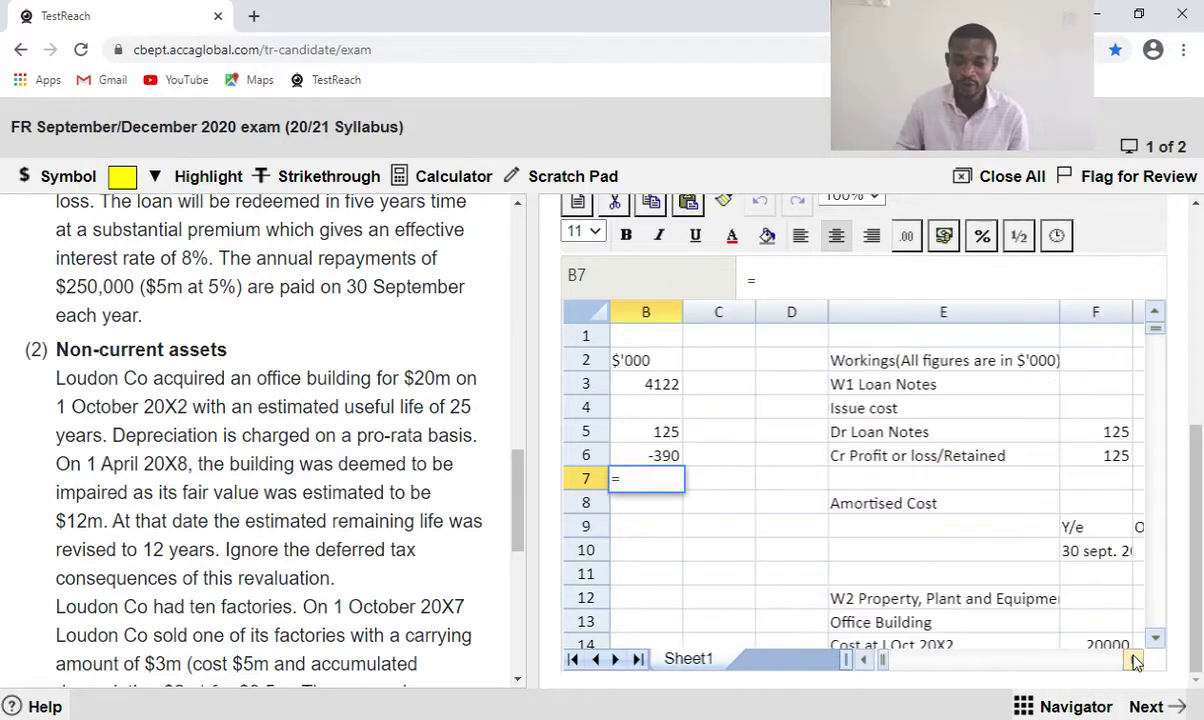
left_click(1136, 656)
left_click(1155, 638)
left_click(1155, 638)
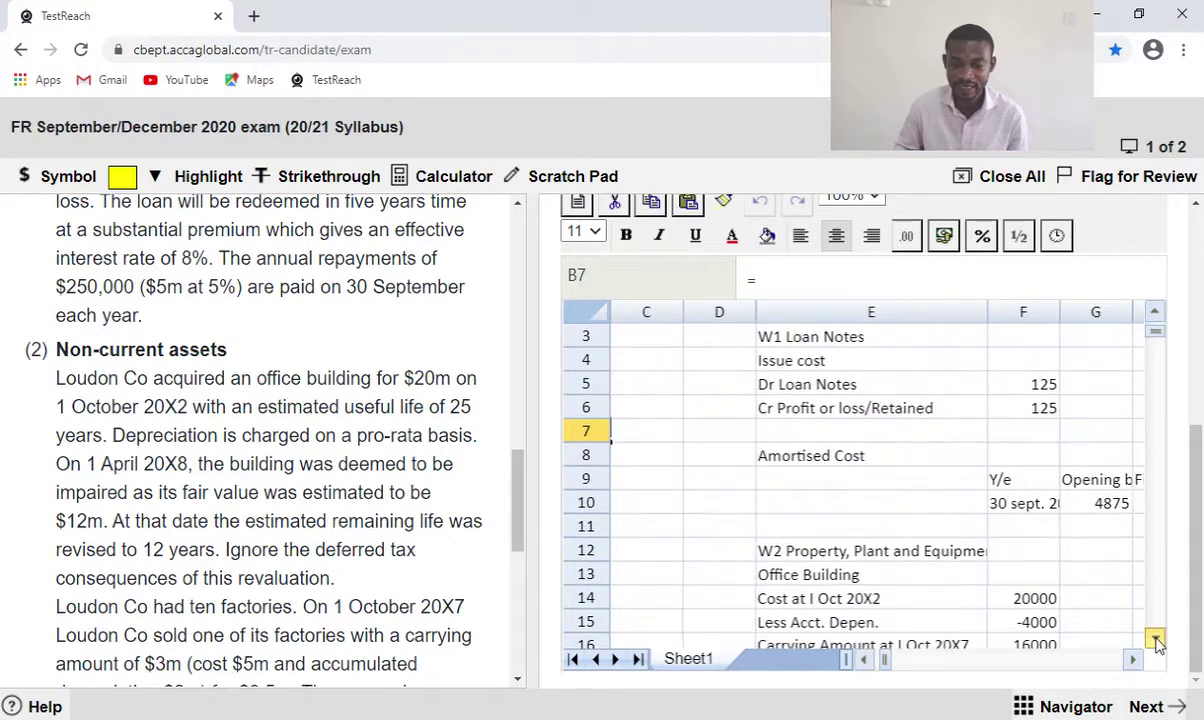
left_click(1155, 638)
left_click(1155, 638)
left_click(1155, 638)
left_click(1155, 638)
left_click(1155, 638)
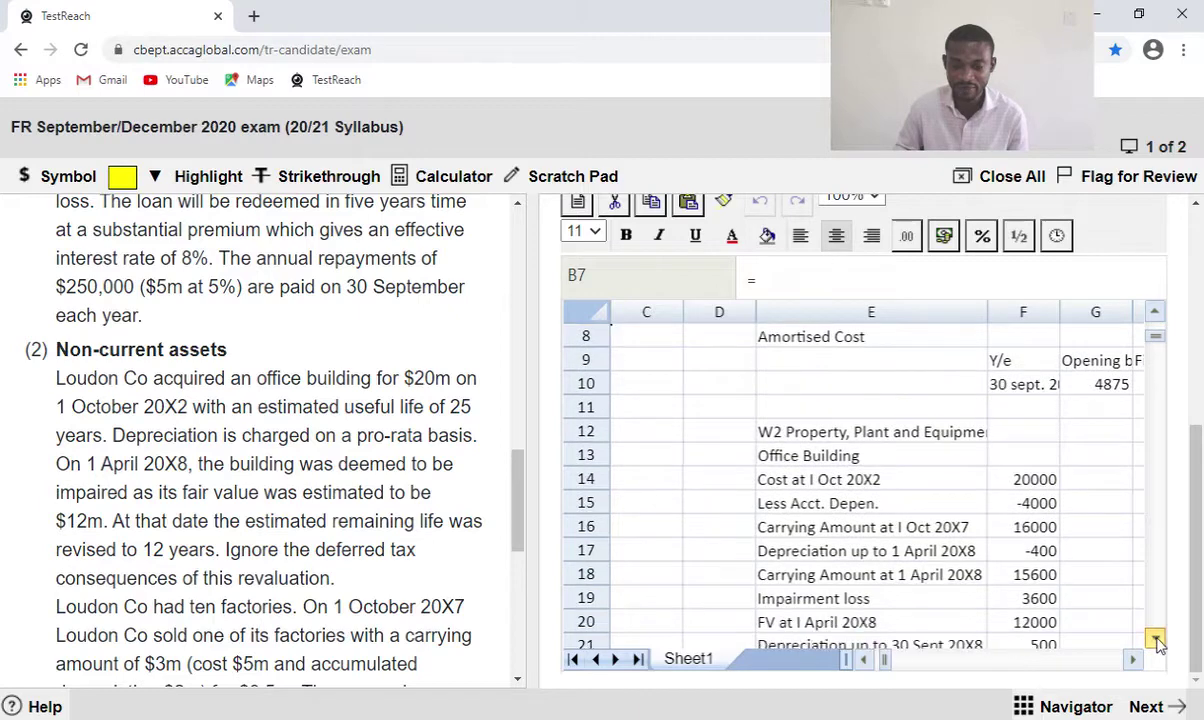
left_click(1155, 638)
left_click(1155, 638)
left_click(1155, 638)
left_click(1155, 638)
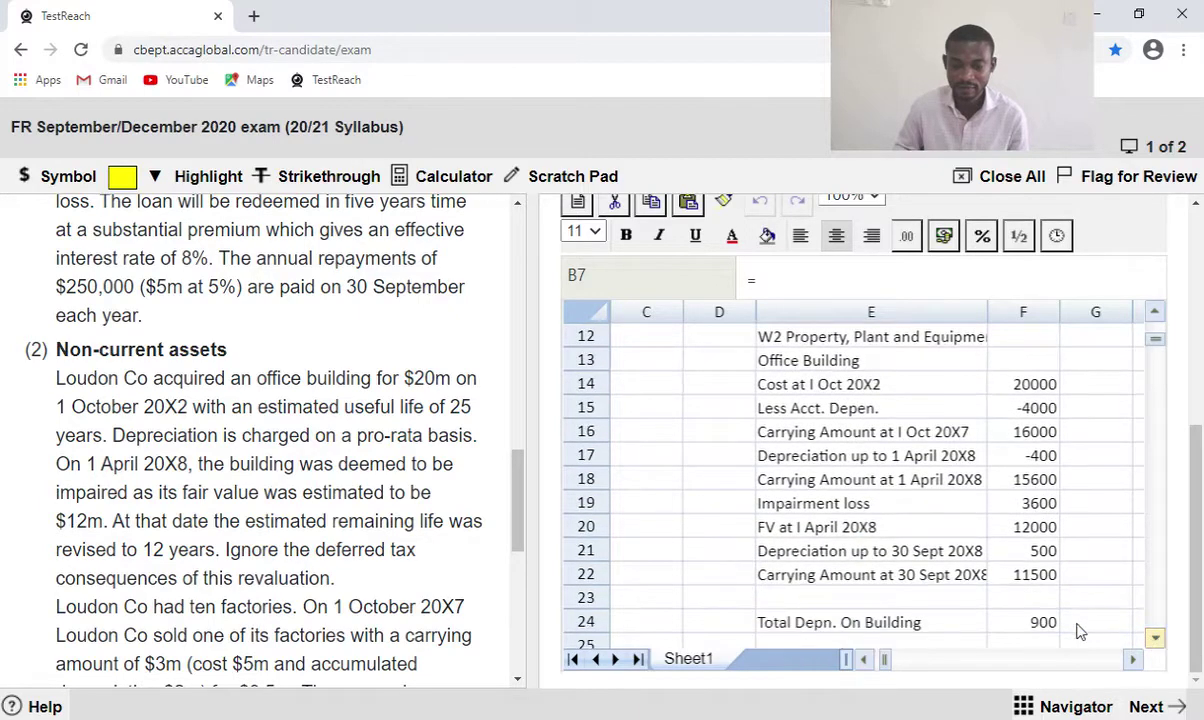
left_click(1042, 622)
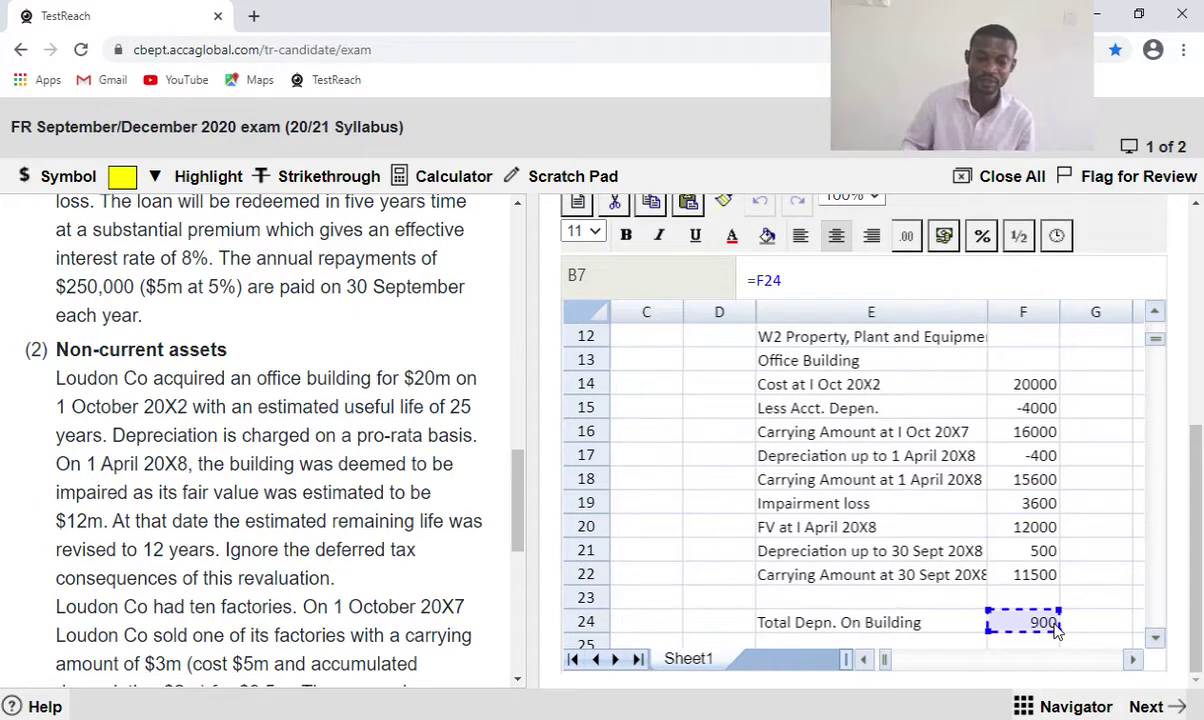
key("Return")
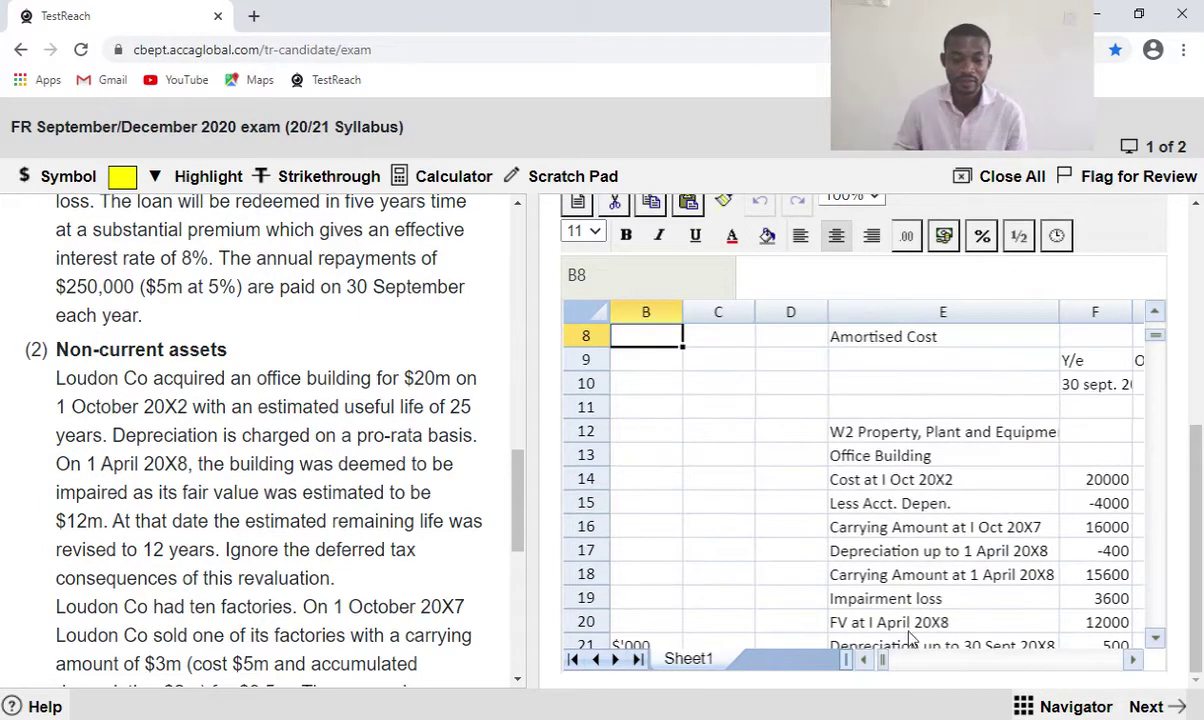
Edit B7 to =-F24 so the adjustment shows -900.
left_click(866, 661)
scroll(897, 529, "up", 3)
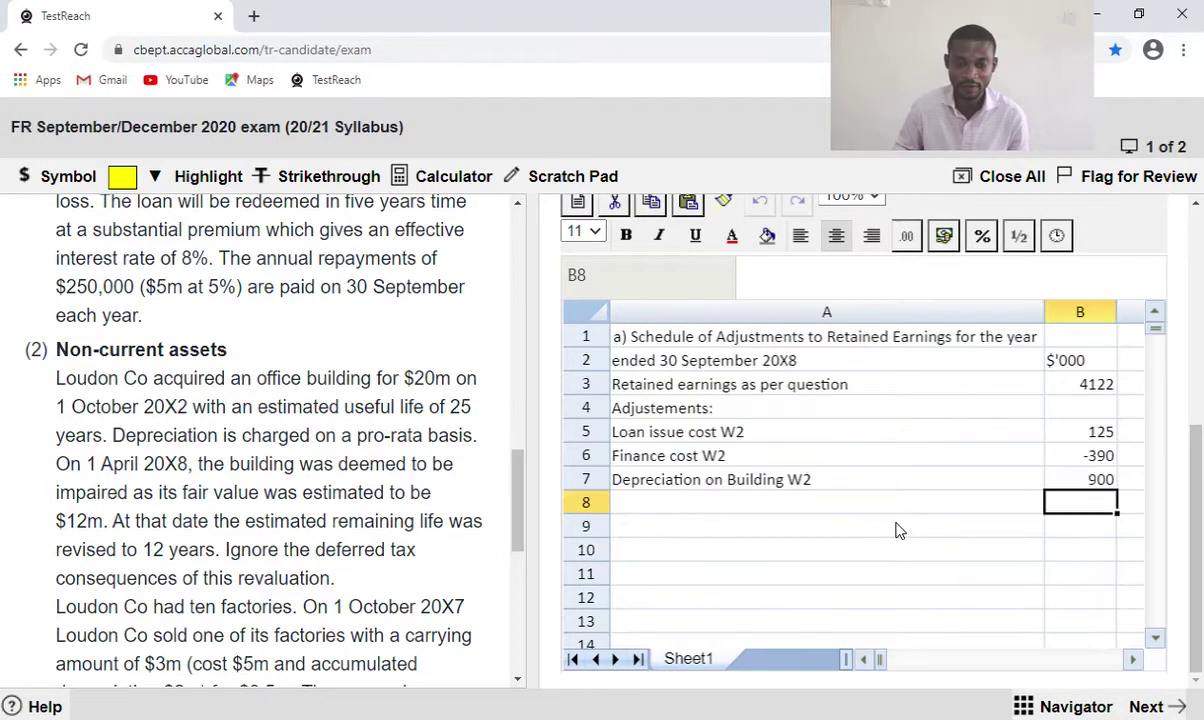
double_click(1092, 484)
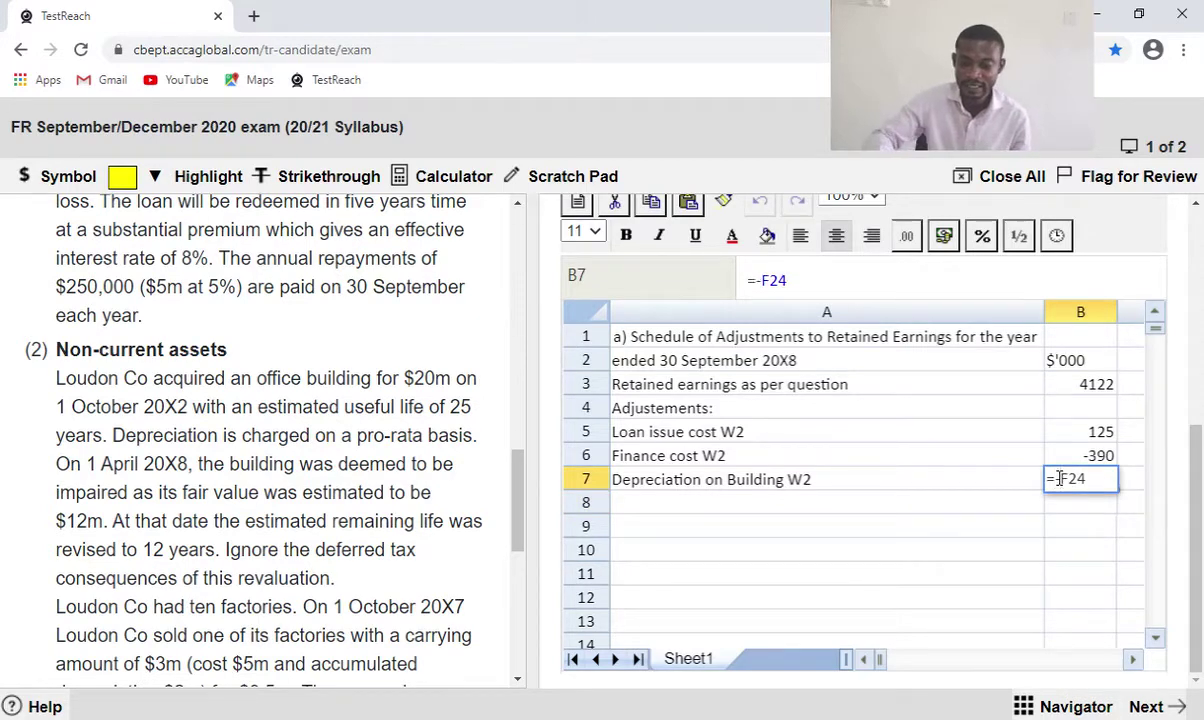
key("Return")
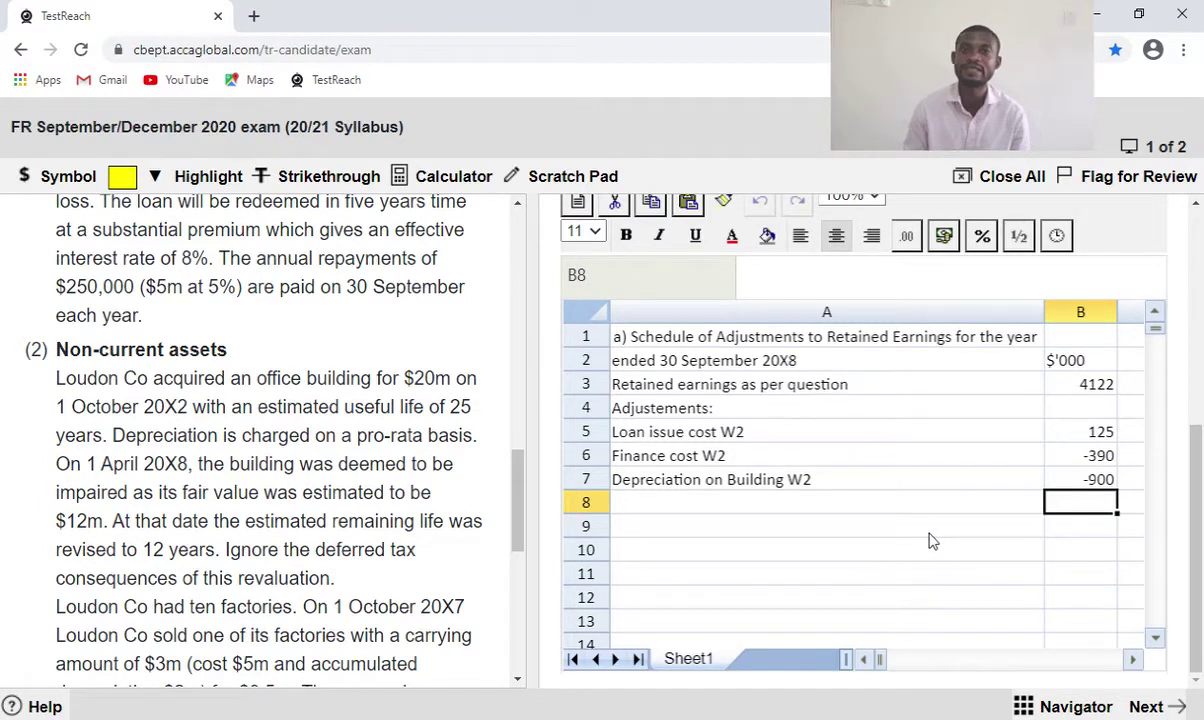
Type the label 'Impairment loss W2' in A8, fixing the misspelling.
left_click(672, 510)
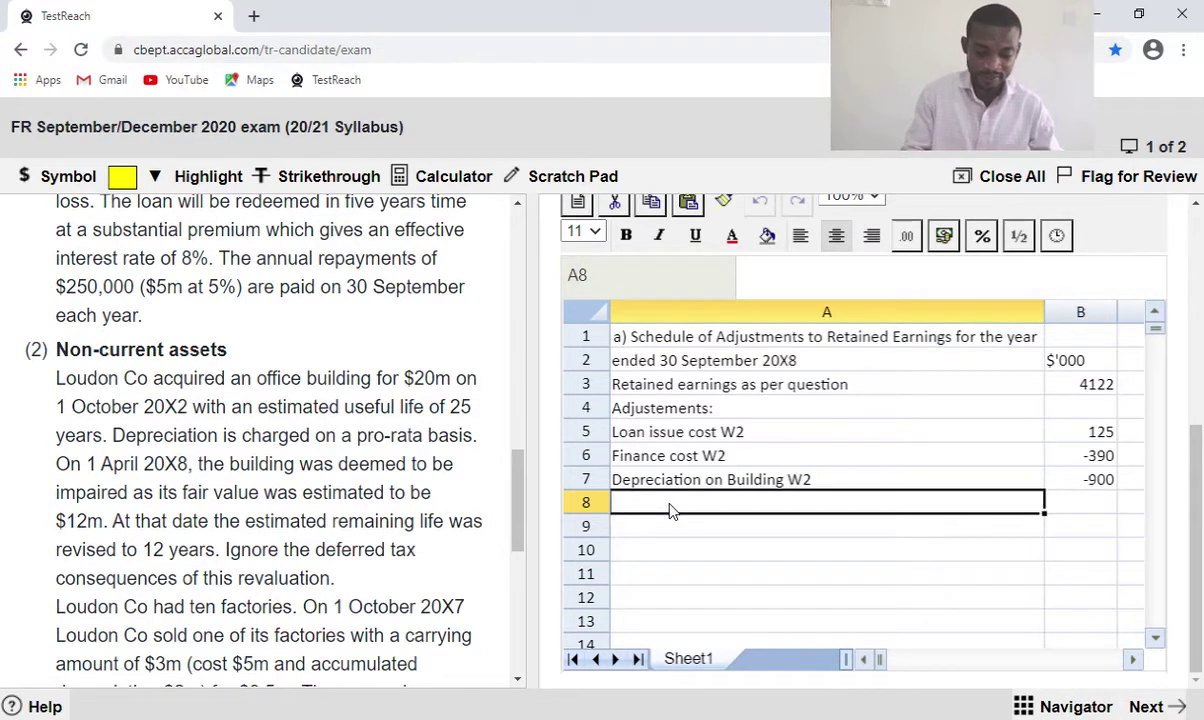
type("Impa")
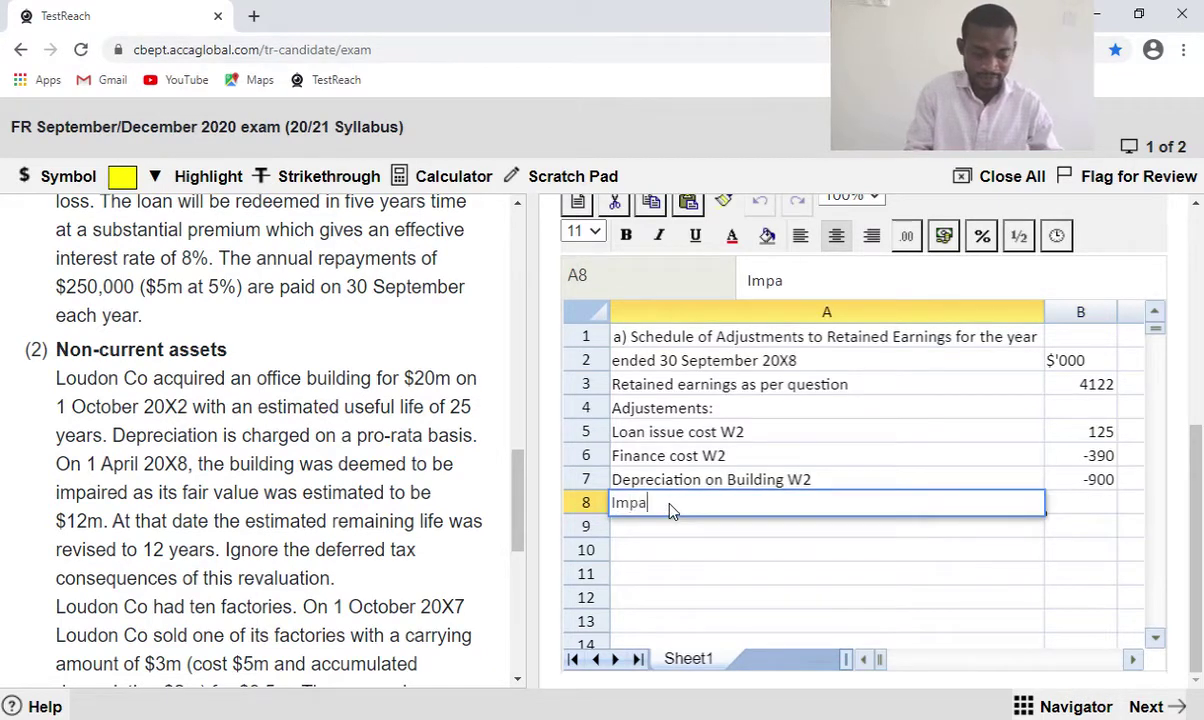
type("irmrnt loss")
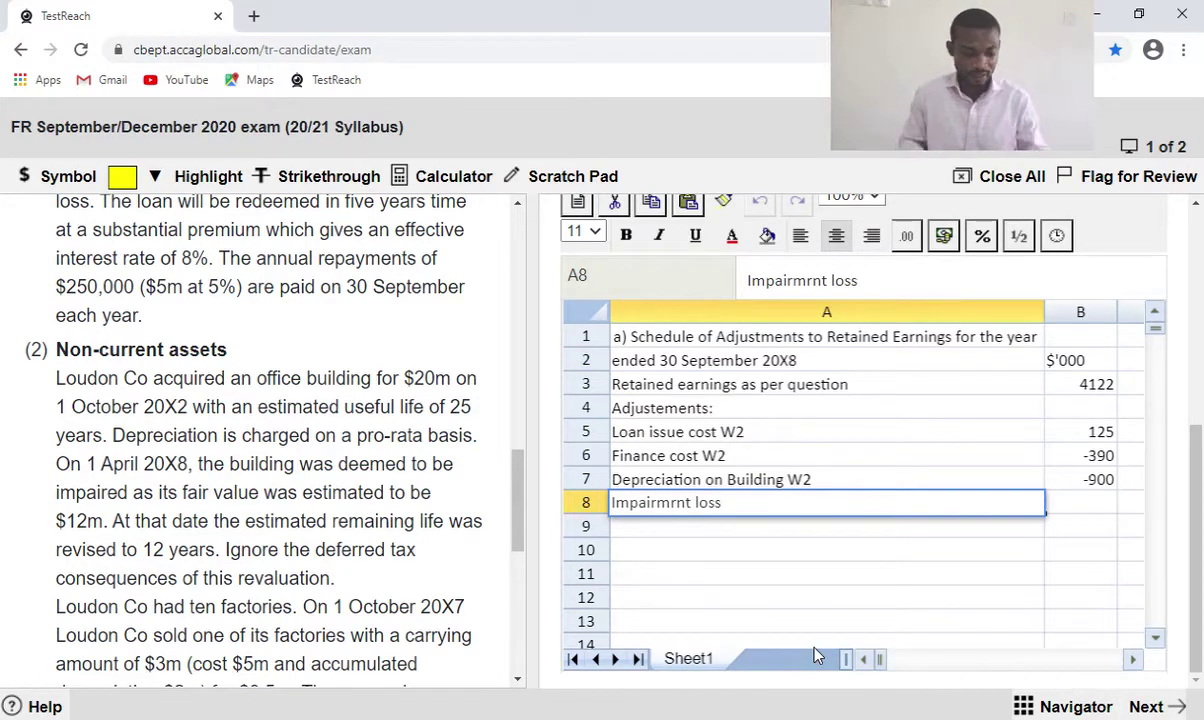
type(" W2")
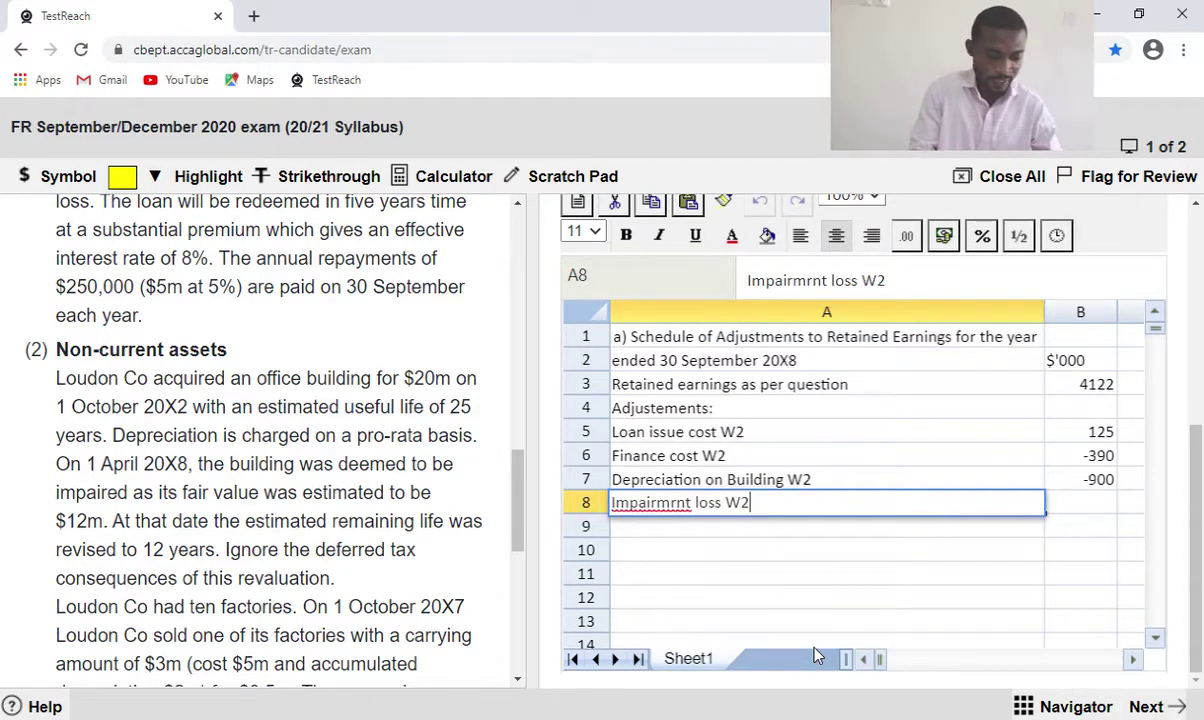
left_click(679, 508)
key("BackSpace")
type("e")
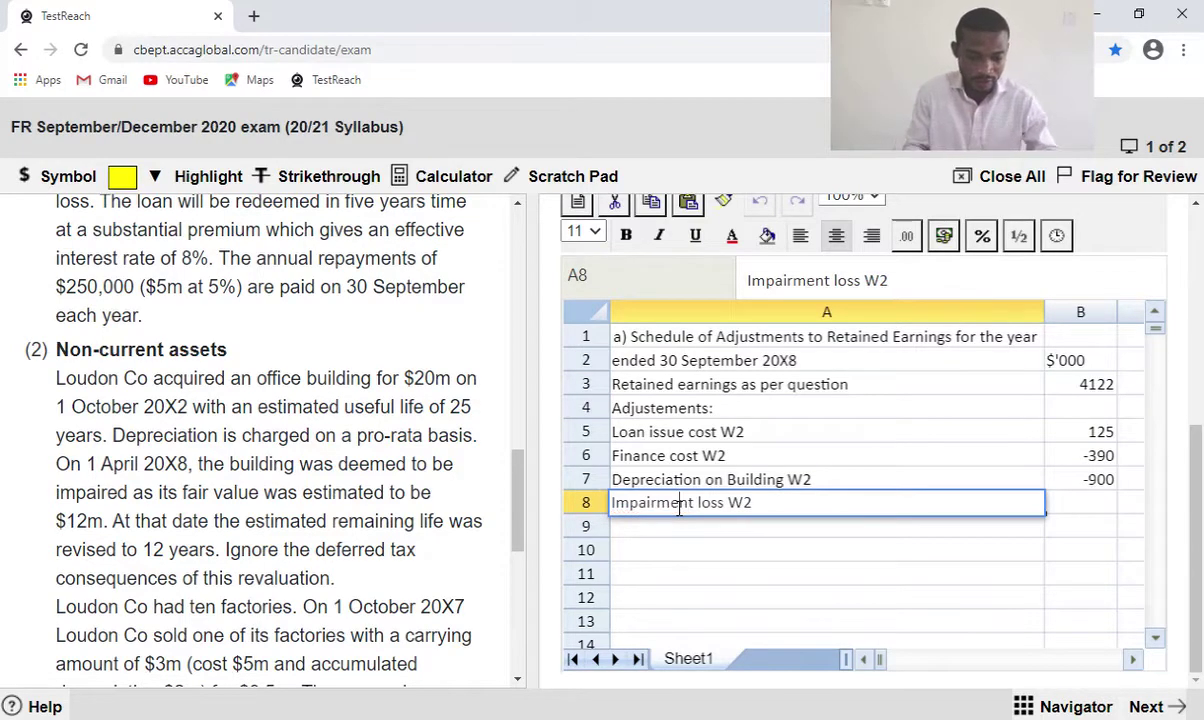
left_click(1084, 506)
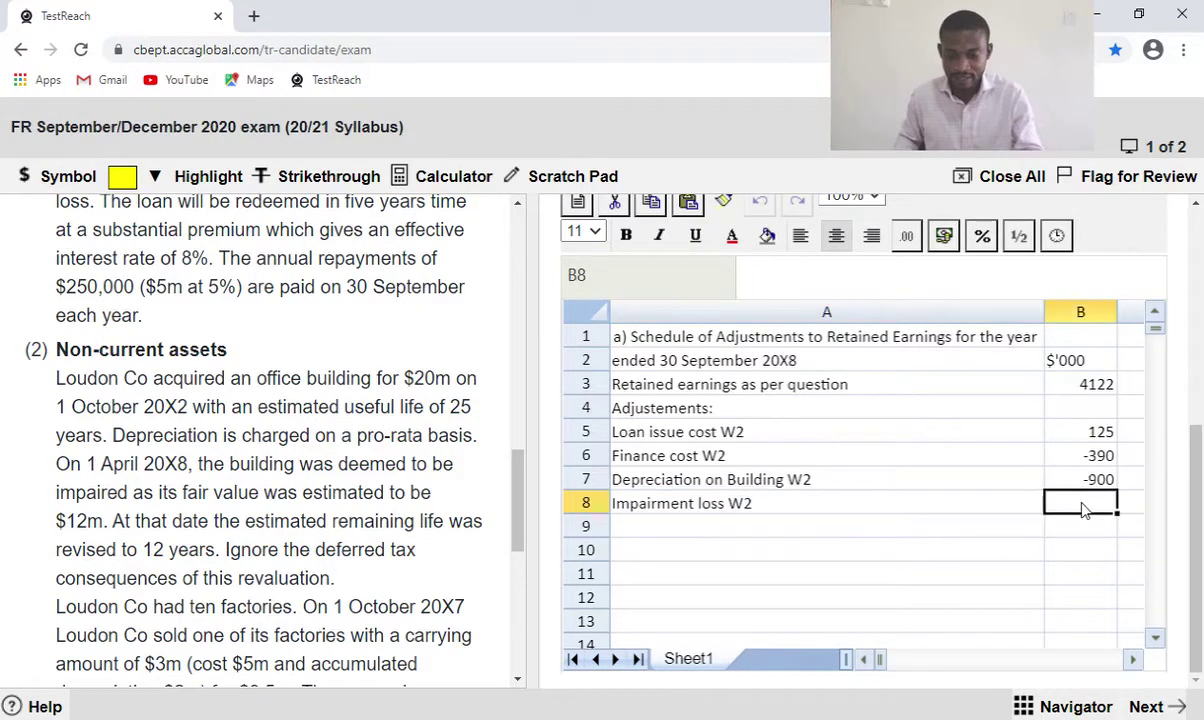
Link B8 to the W2 impairment loss in F19.
type("=")
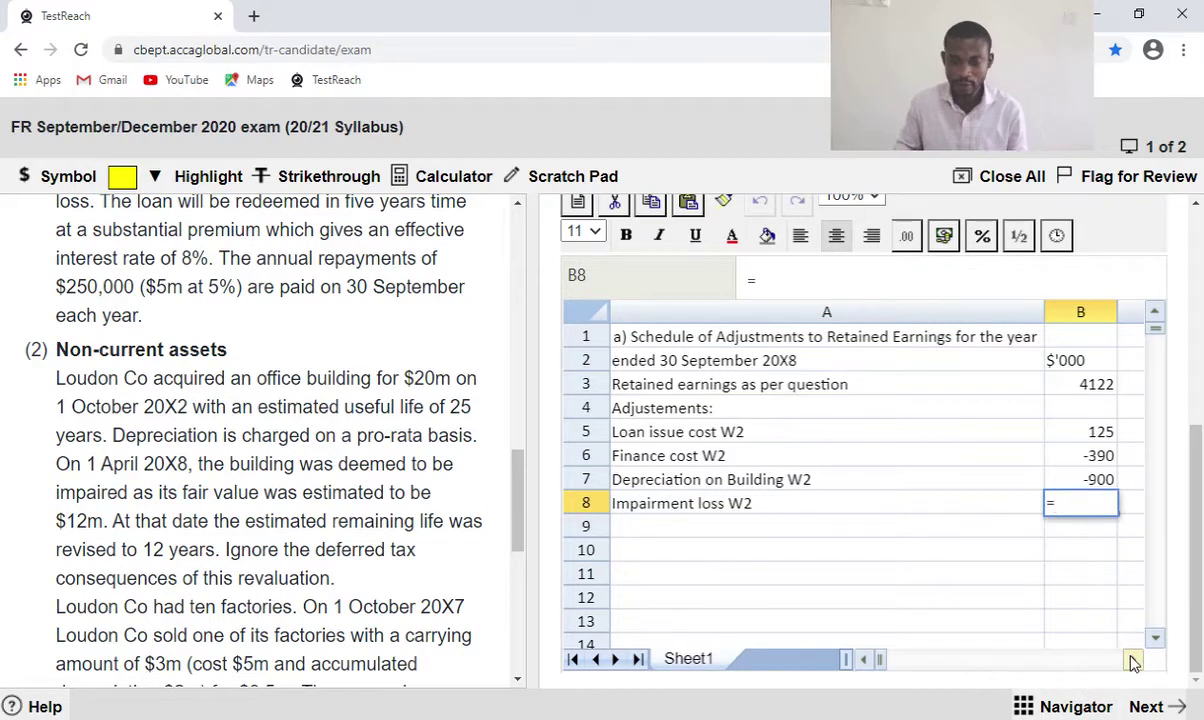
left_click(1133, 659)
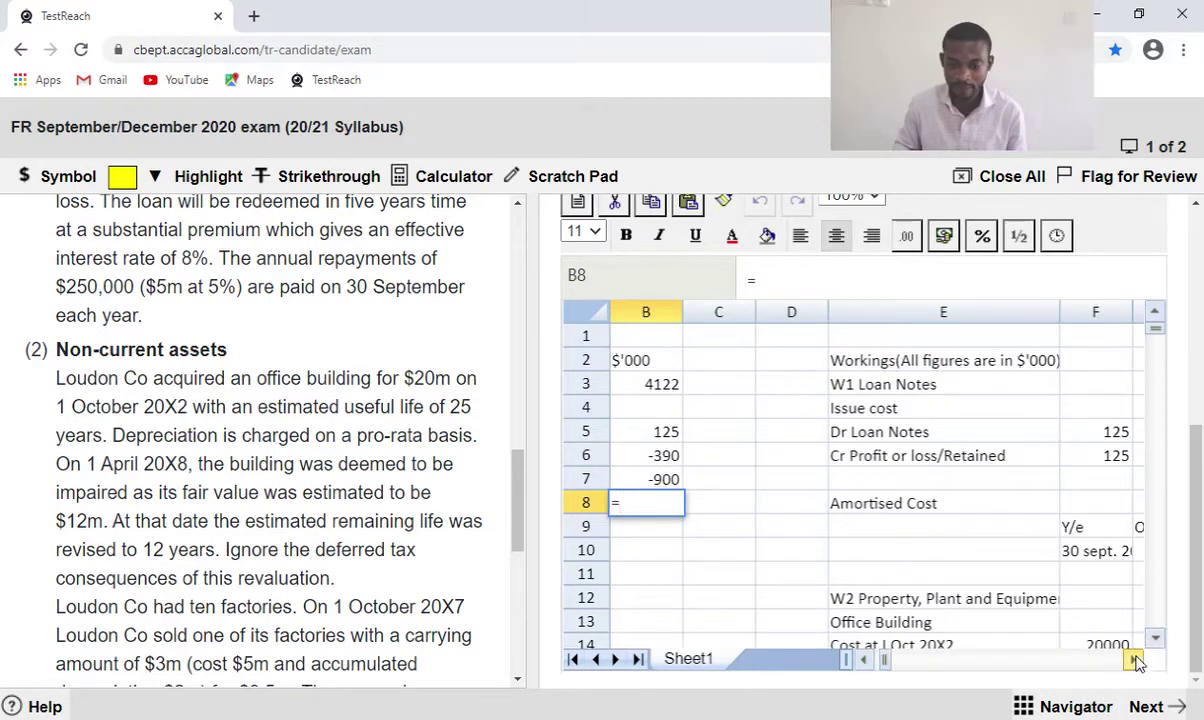
left_click(1133, 659)
left_click(1155, 641)
left_click(1155, 641)
left_click(1155, 641)
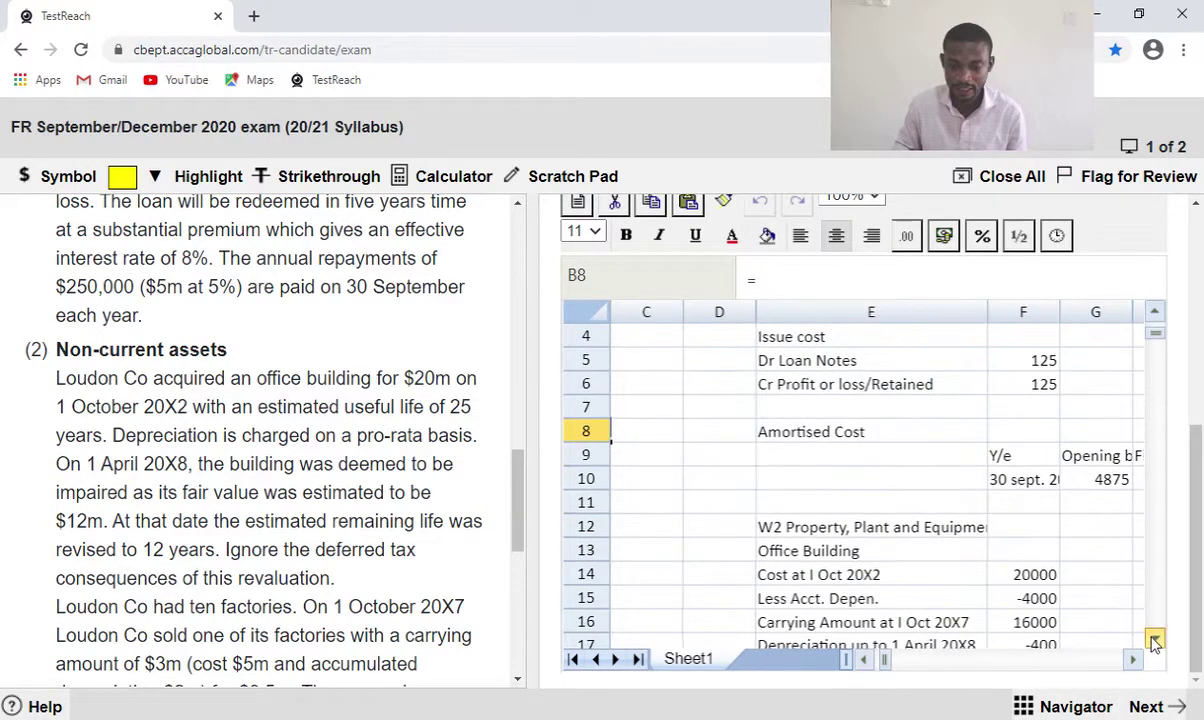
left_click(1155, 641)
left_click(1155, 641)
left_click(1155, 641)
left_click(1155, 641)
left_click(1155, 641)
left_click(1155, 641)
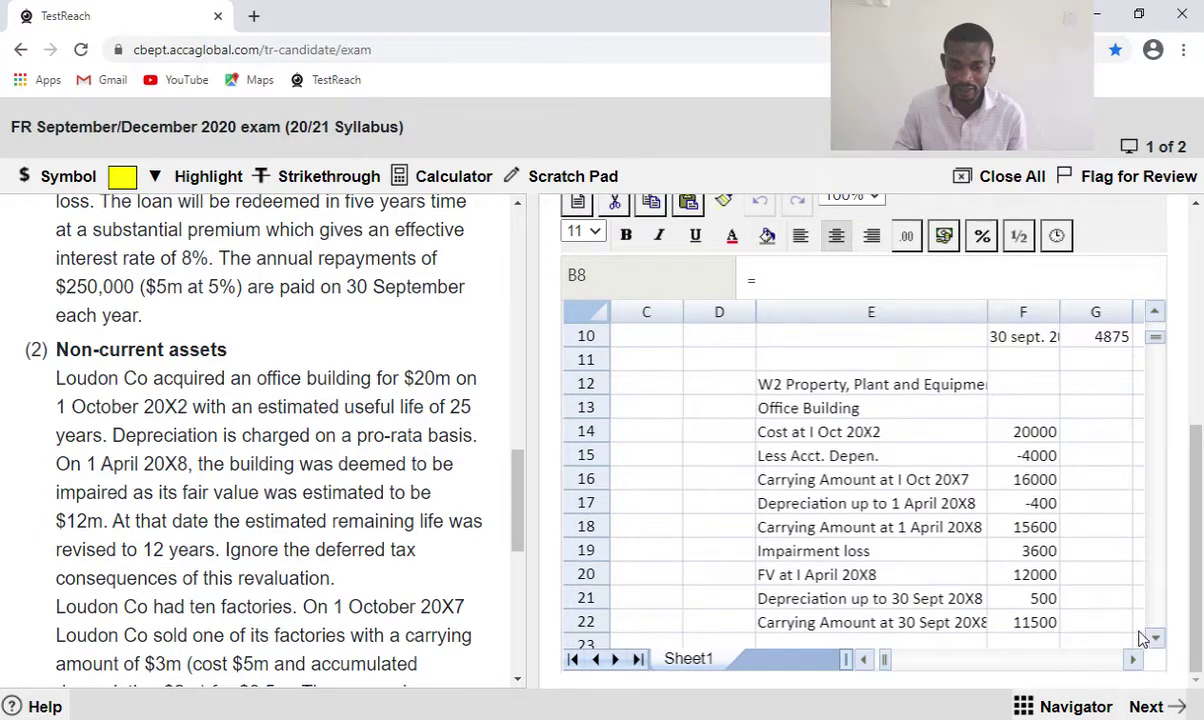
left_click(1155, 641)
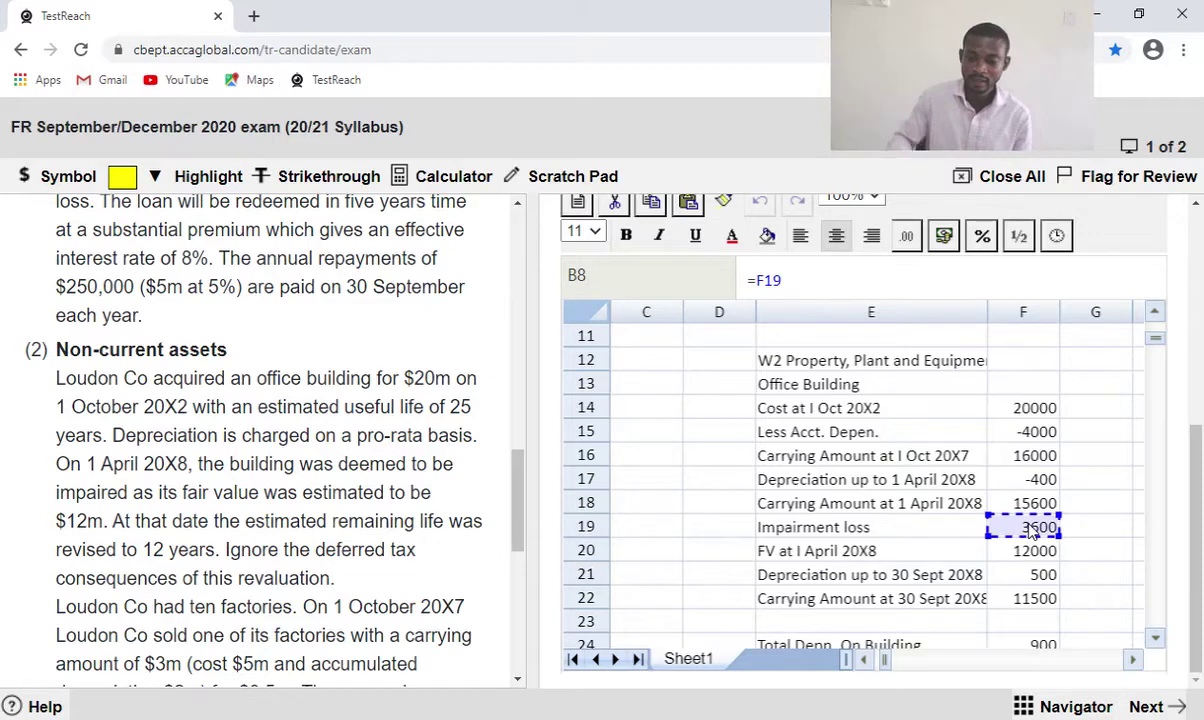
key("Return")
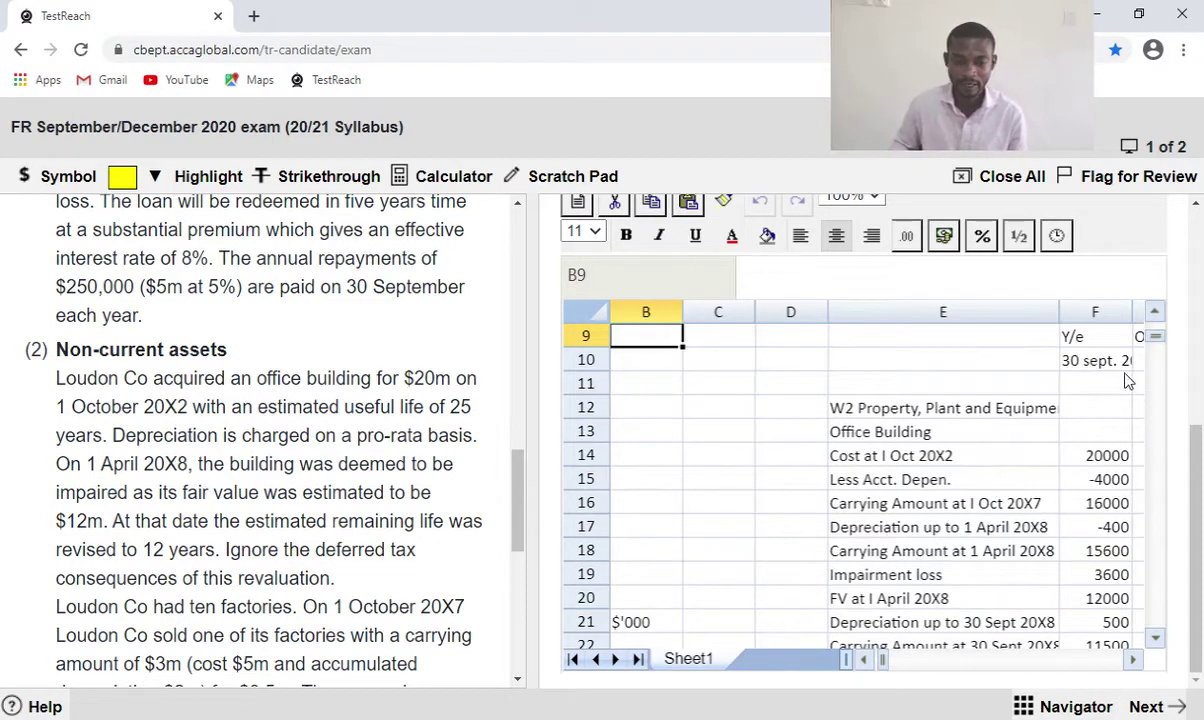
Edit B8 to =-F19 so the impairment shows -3600.
left_click(1154, 313)
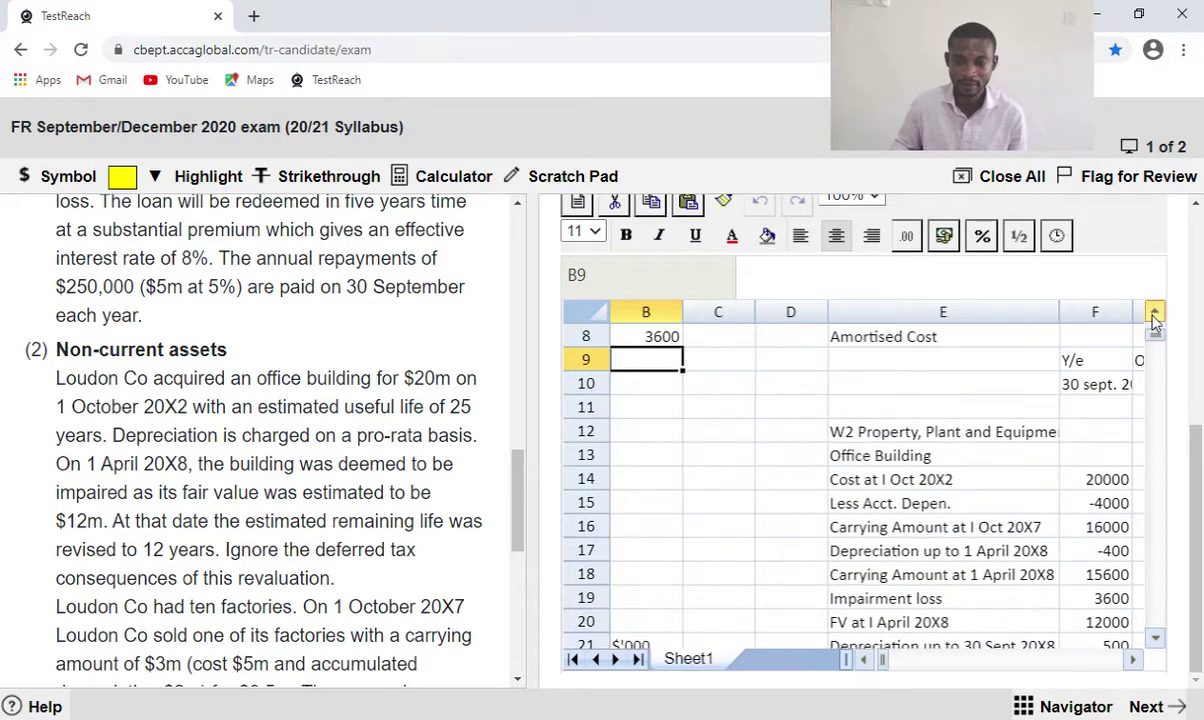
left_click(863, 660)
scroll(994, 468, "up", 2)
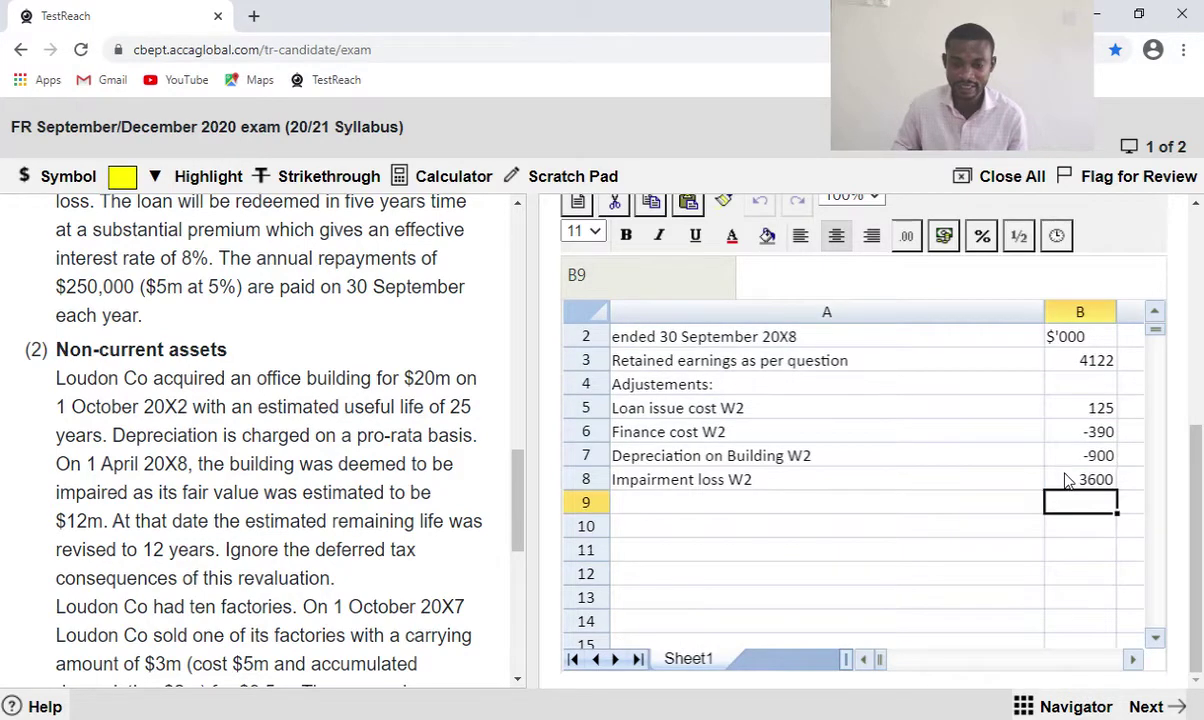
double_click(1068, 480)
left_click(1059, 479)
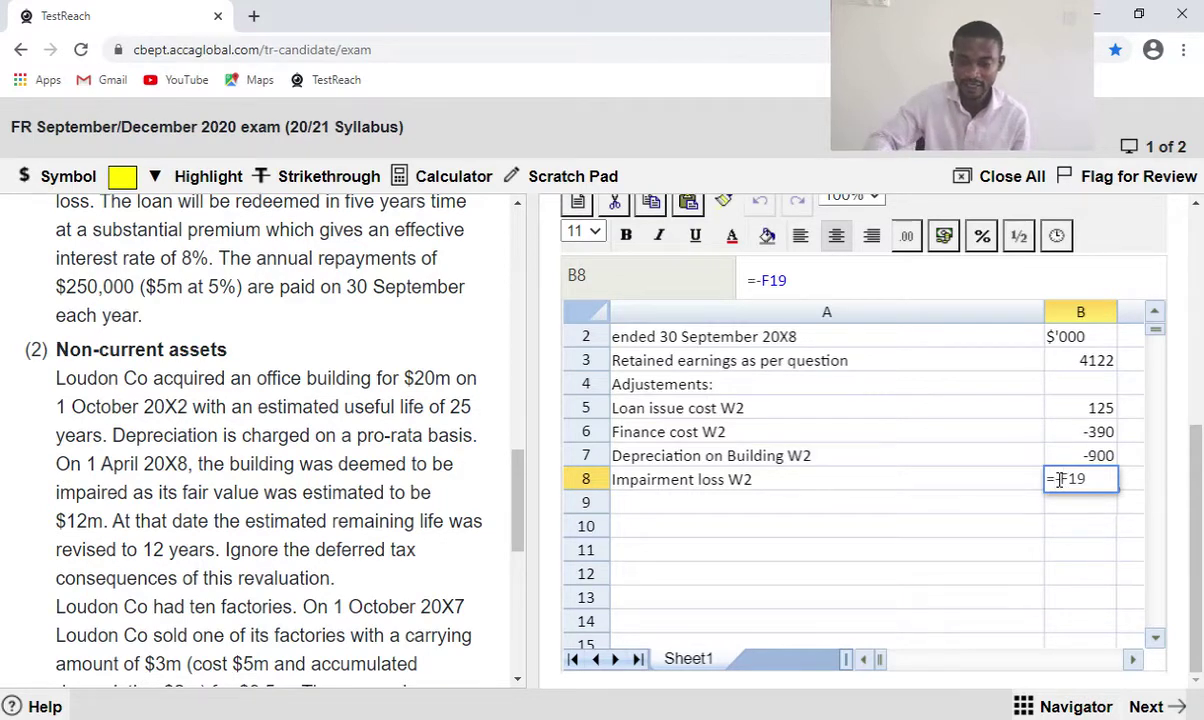
key("Return")
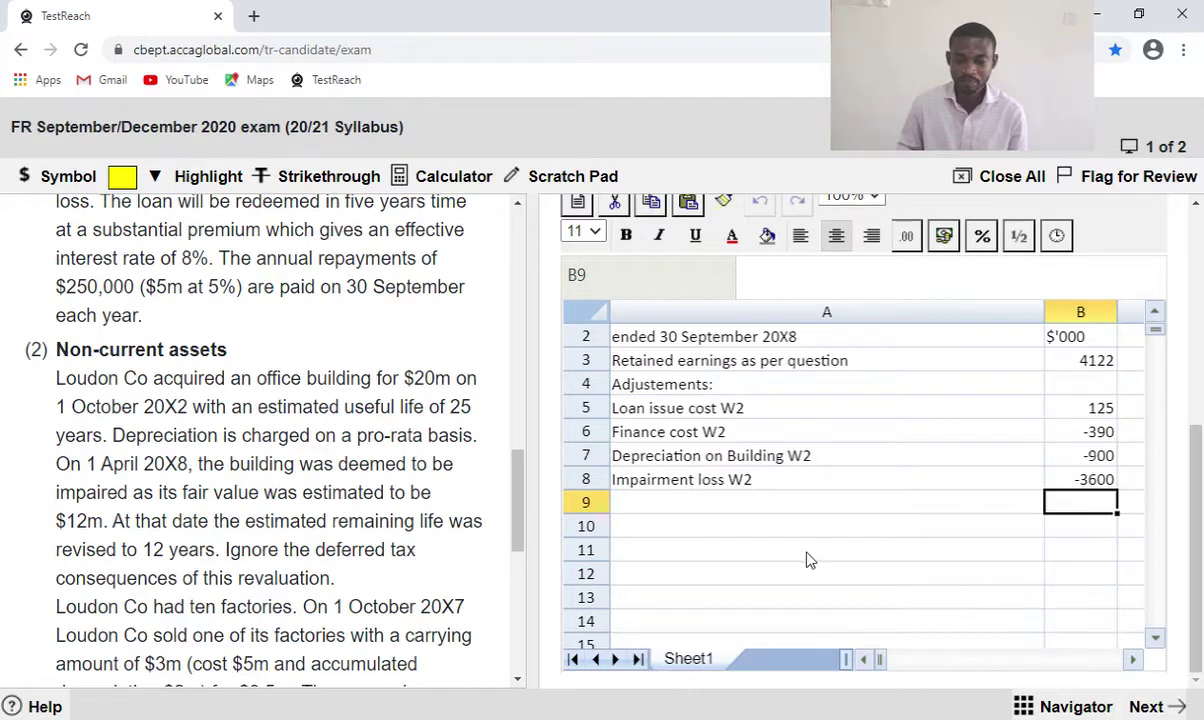
left_click(1155, 639)
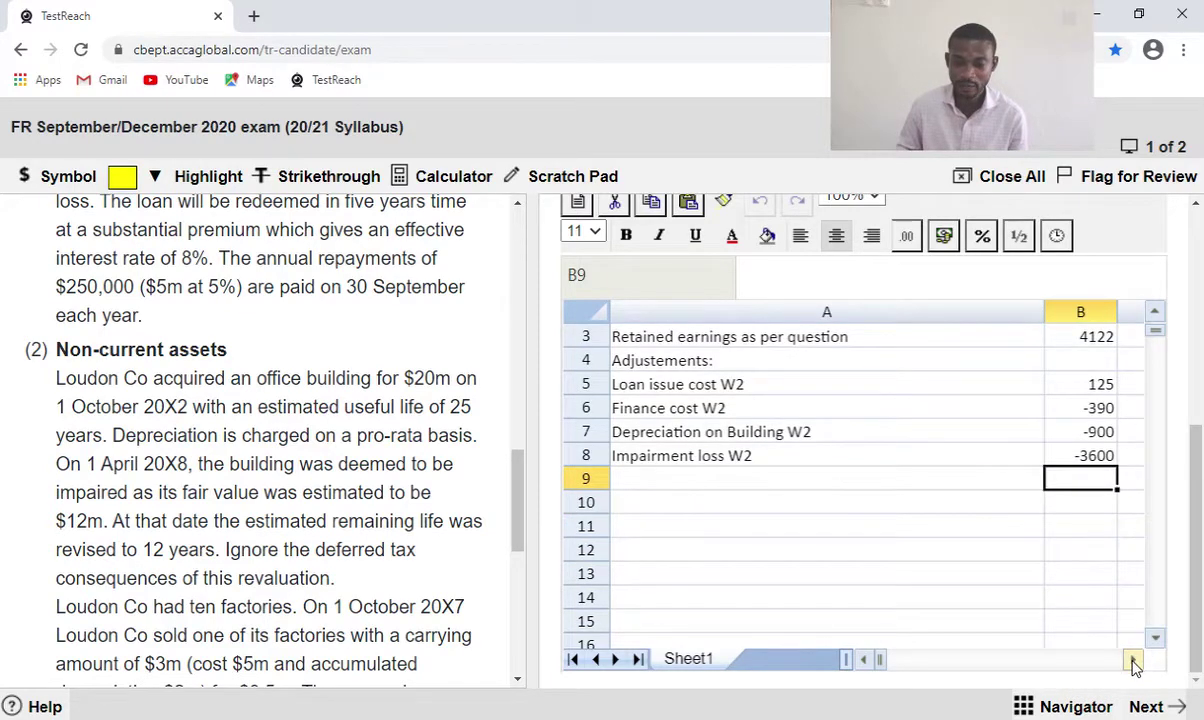
left_click(1135, 662)
Type the heading 'Factories' in E27 below the building depreciation total.
scroll(1157, 641, "down", 8)
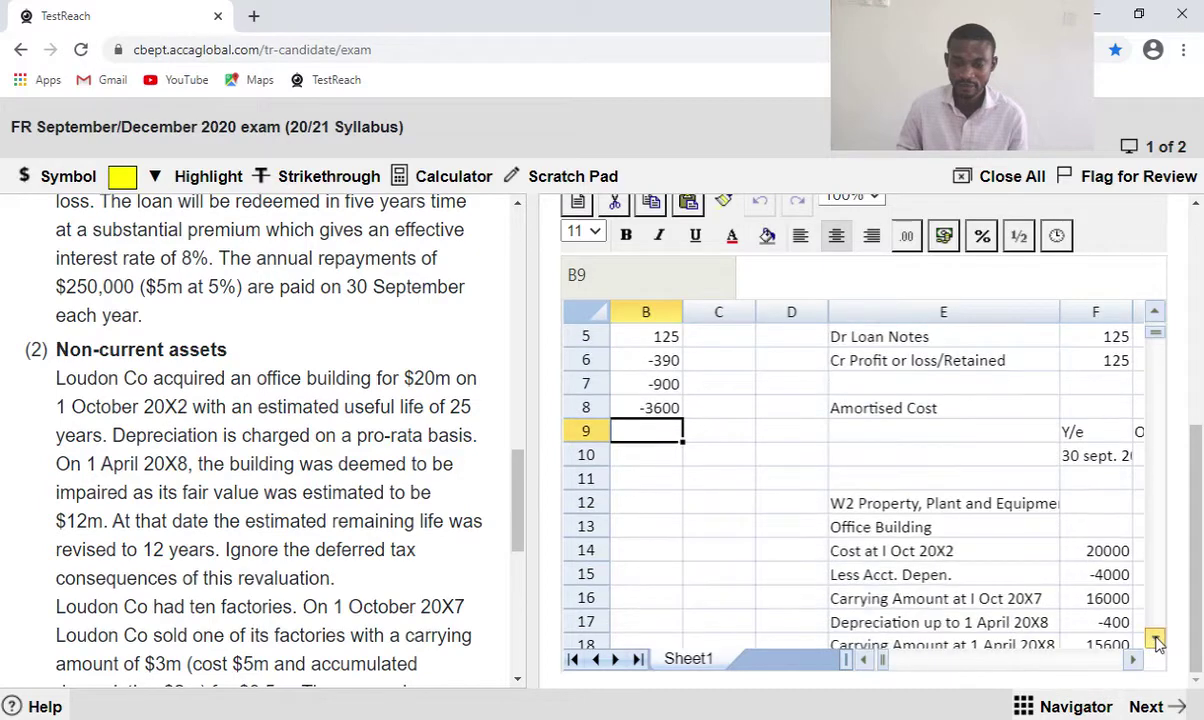
scroll(1155, 641, "down", 5)
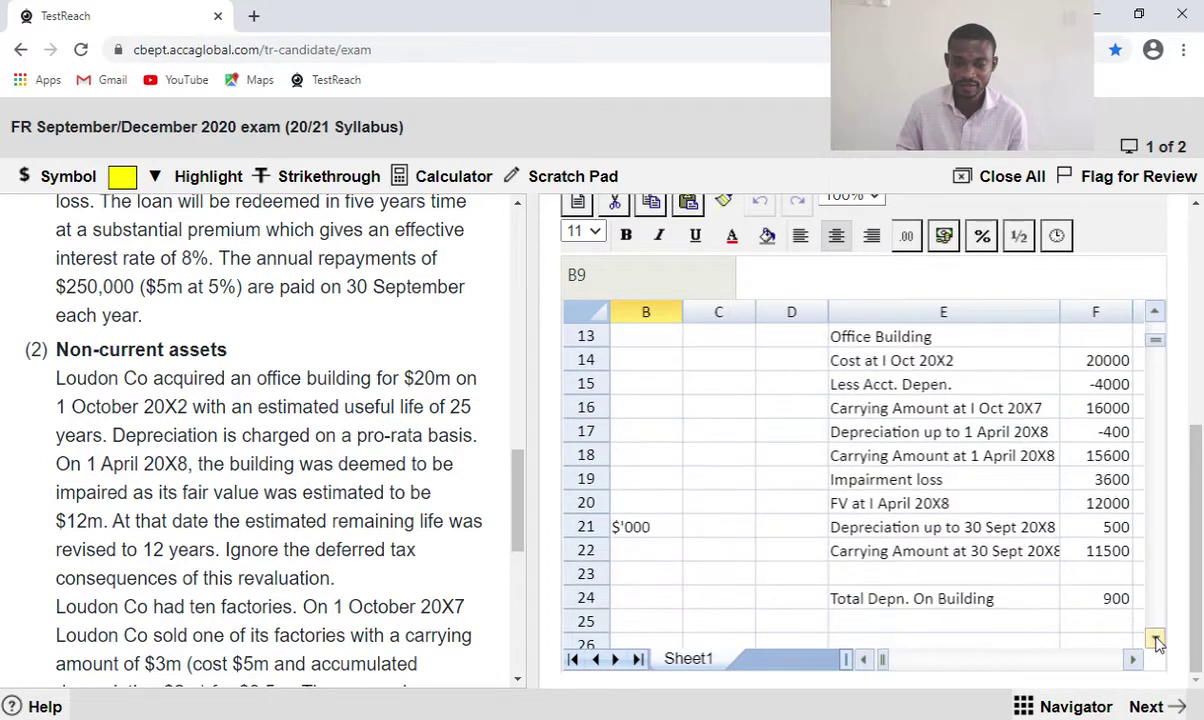
scroll(883, 586, "down", 1)
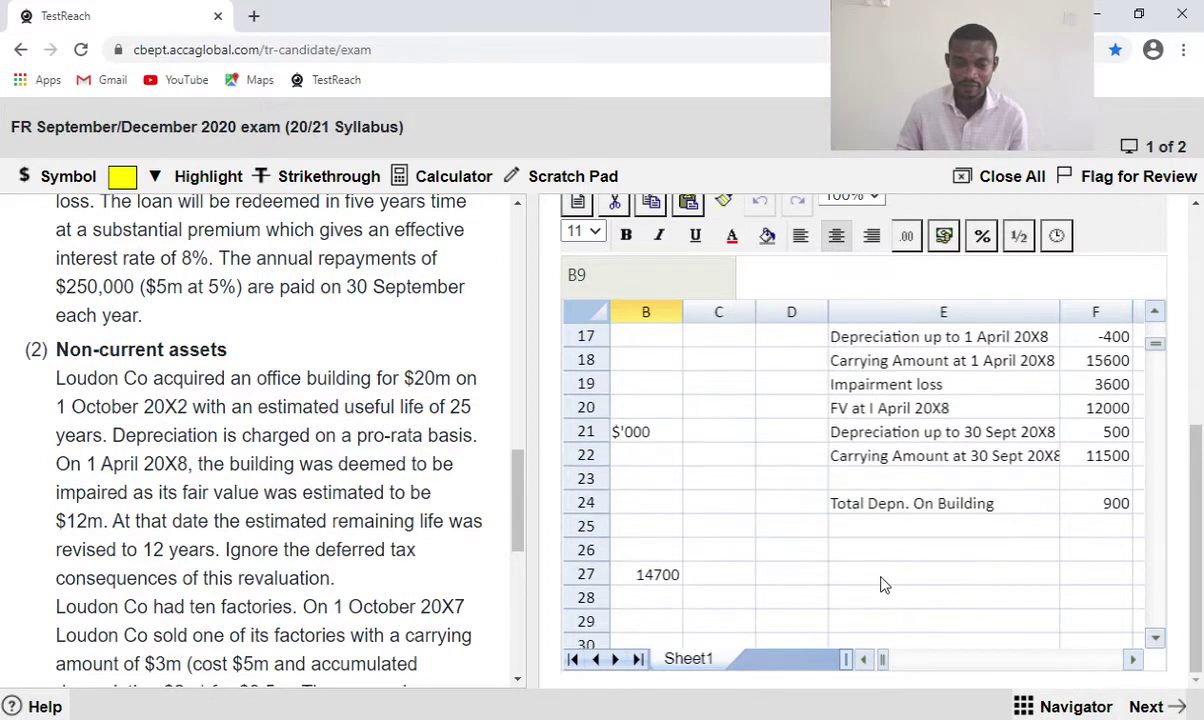
left_click(883, 585)
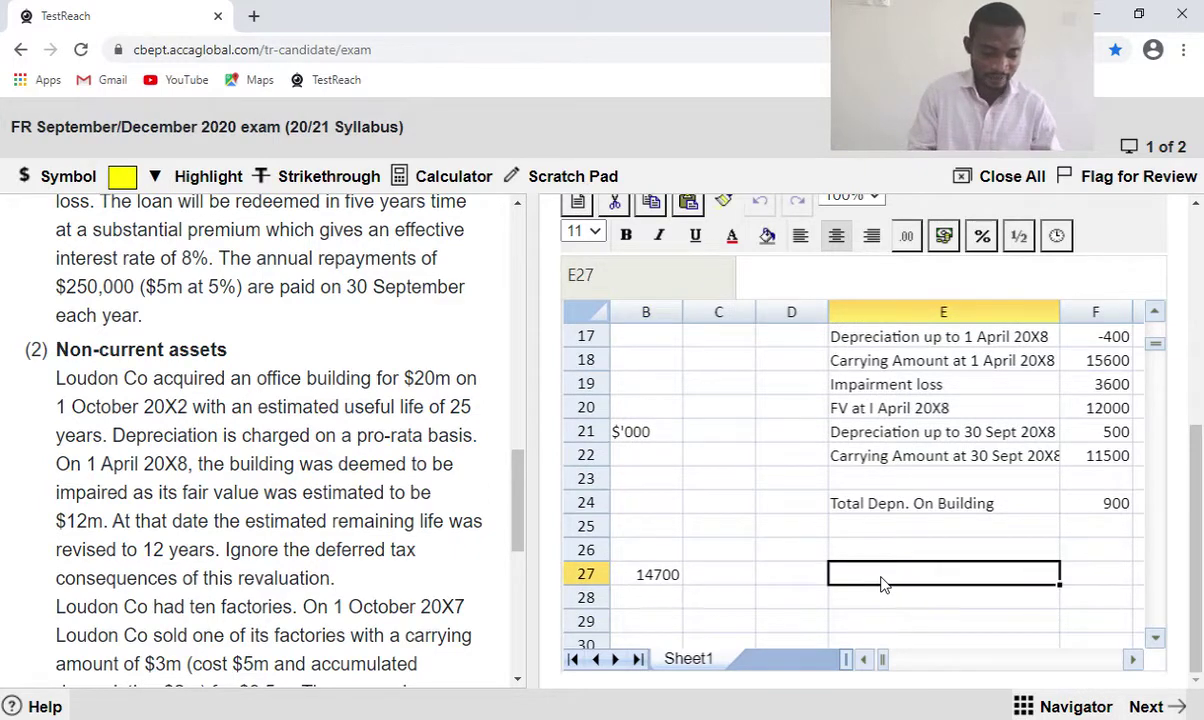
type("Facto")
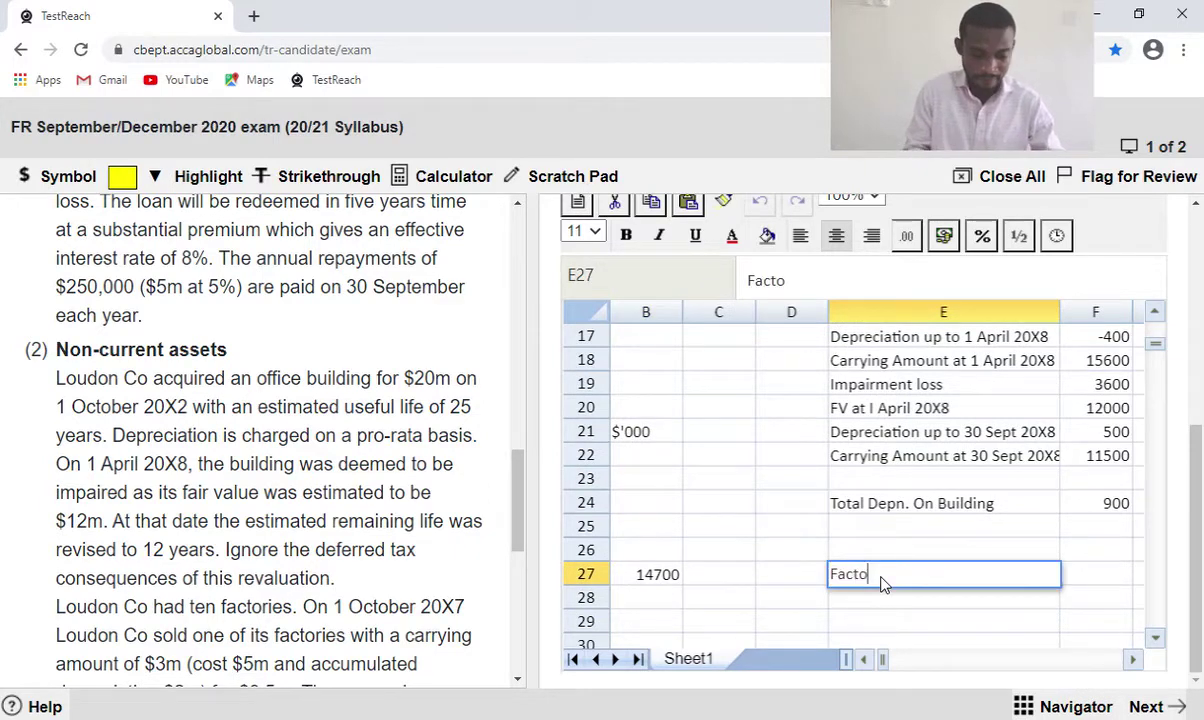
type("ries")
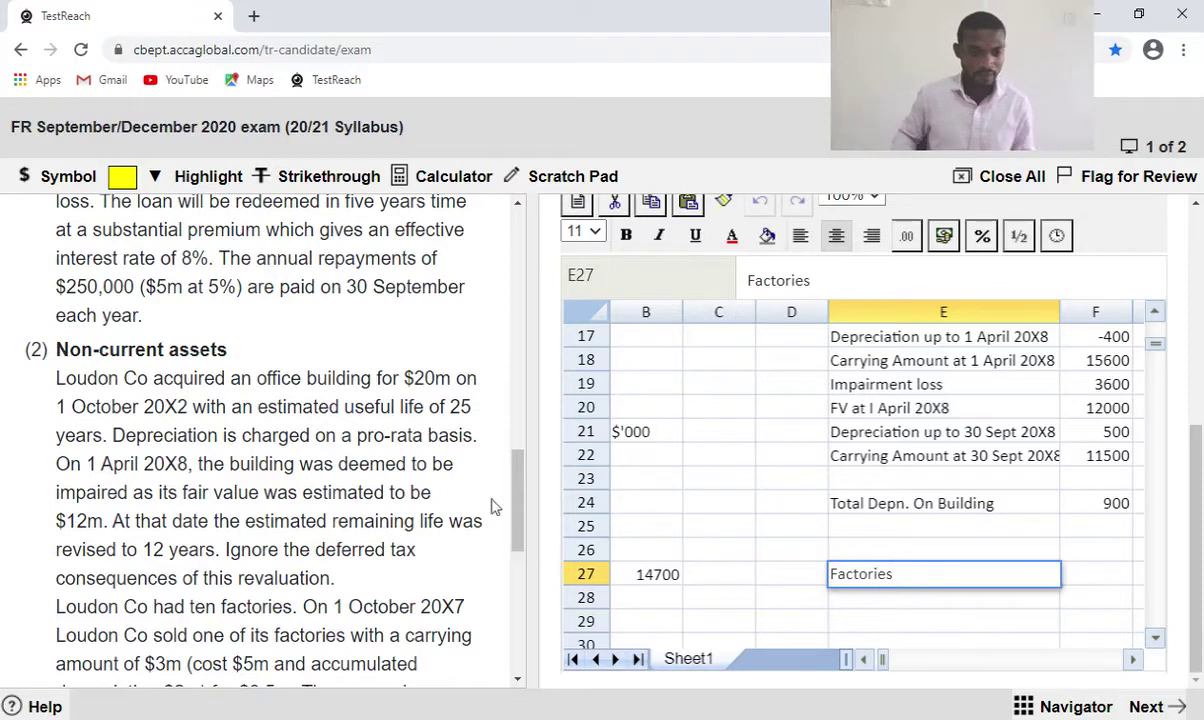
left_click_drag(517, 524, 517, 593)
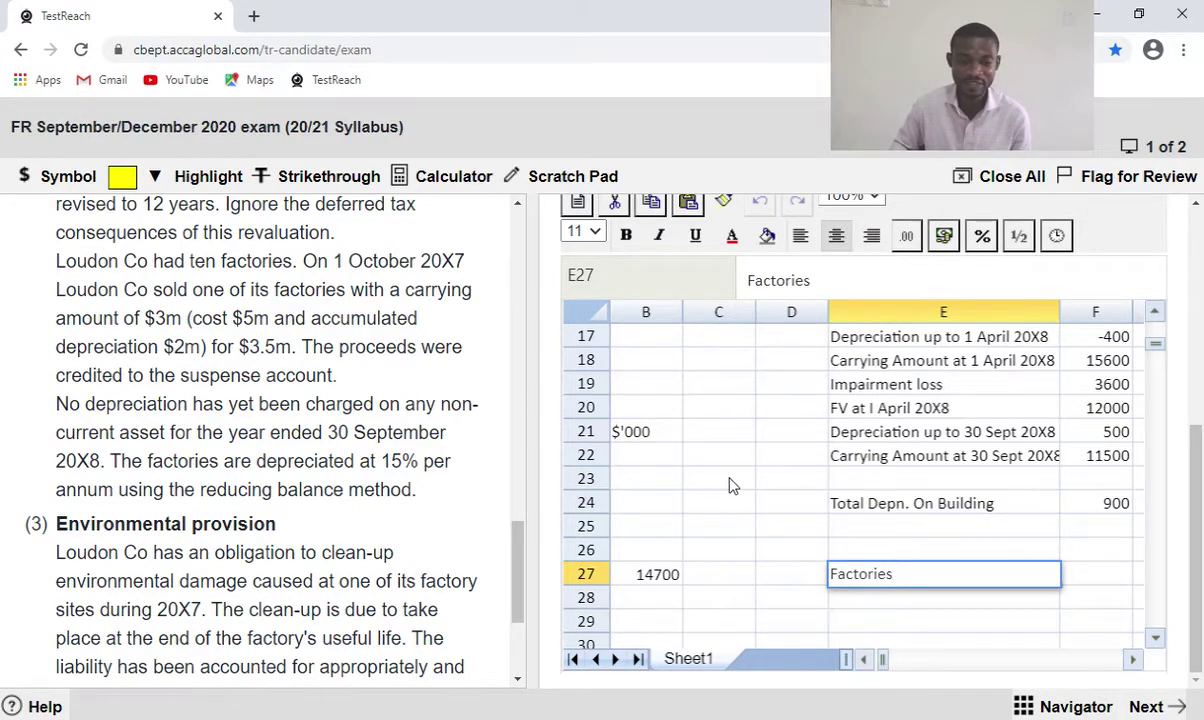
Add 'Profit on disposal' in A9 with =3500-3000 in B9, giving 500.
scroll(730, 485, "up", 3)
scroll(730, 485, "up", 1)
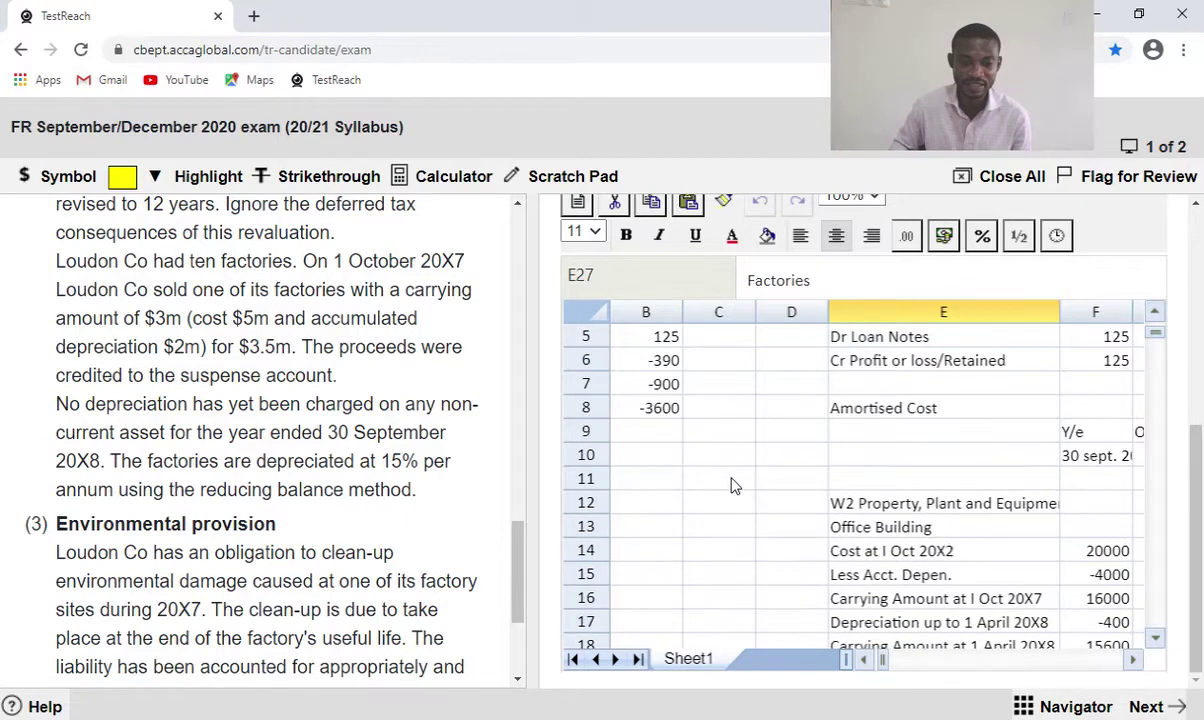
left_click(862, 659)
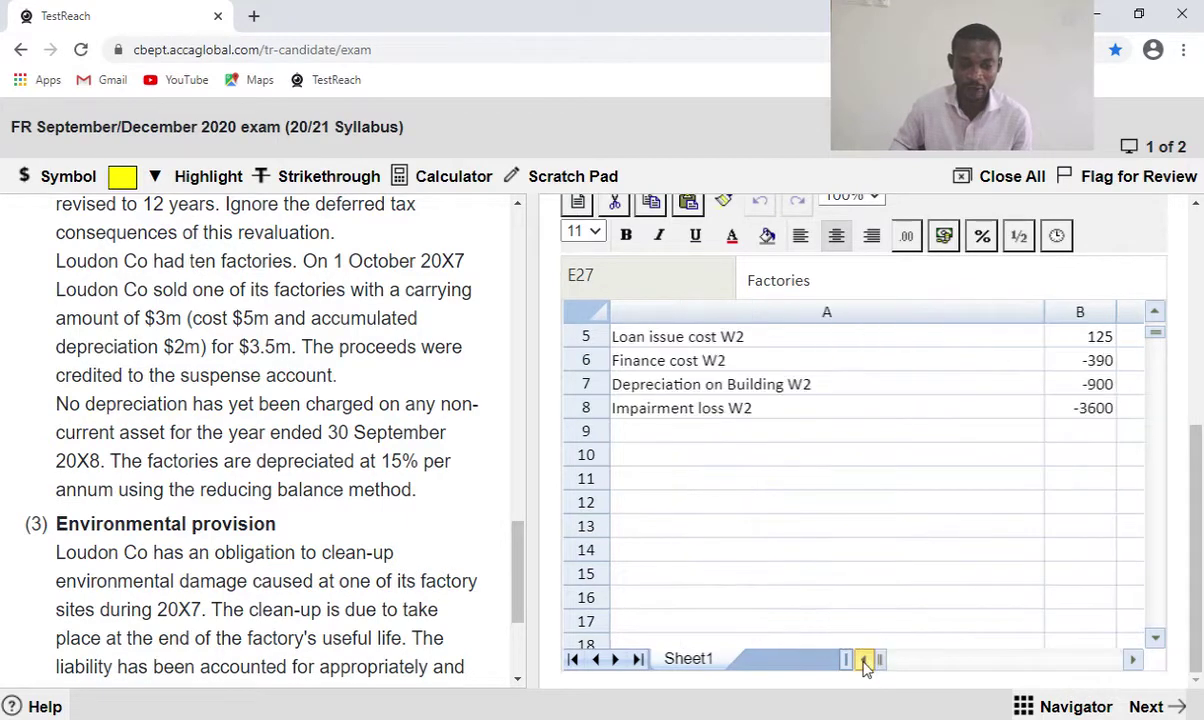
left_click(708, 438)
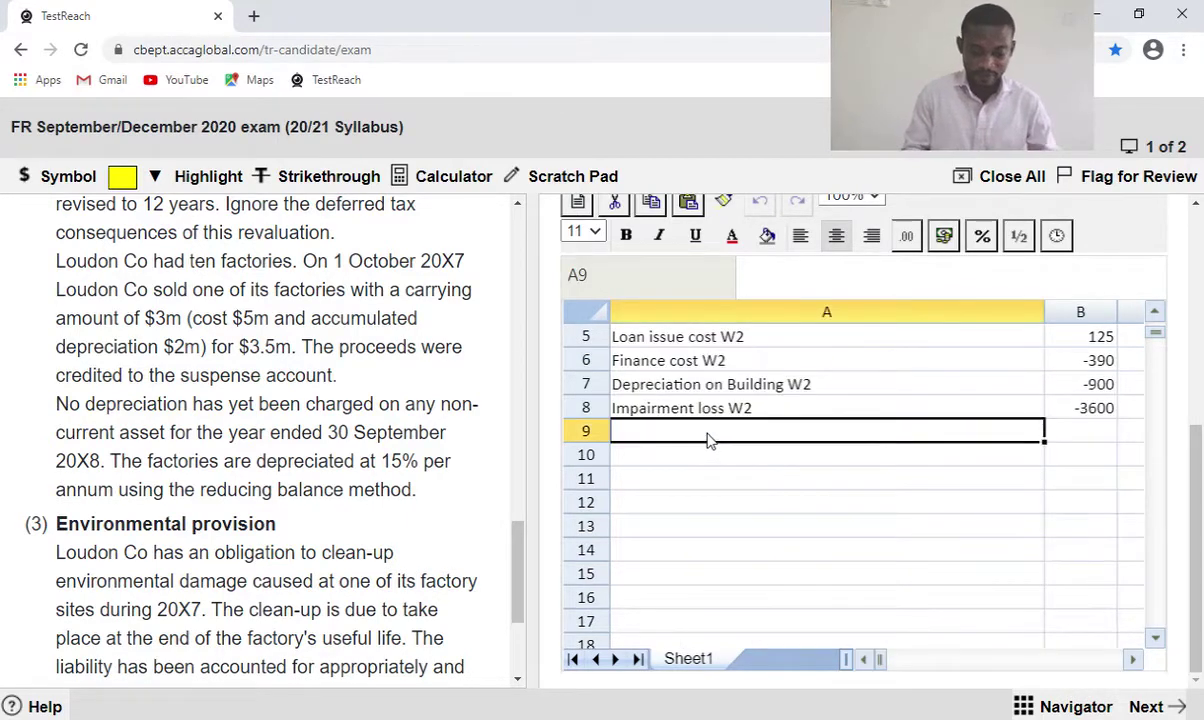
type("P")
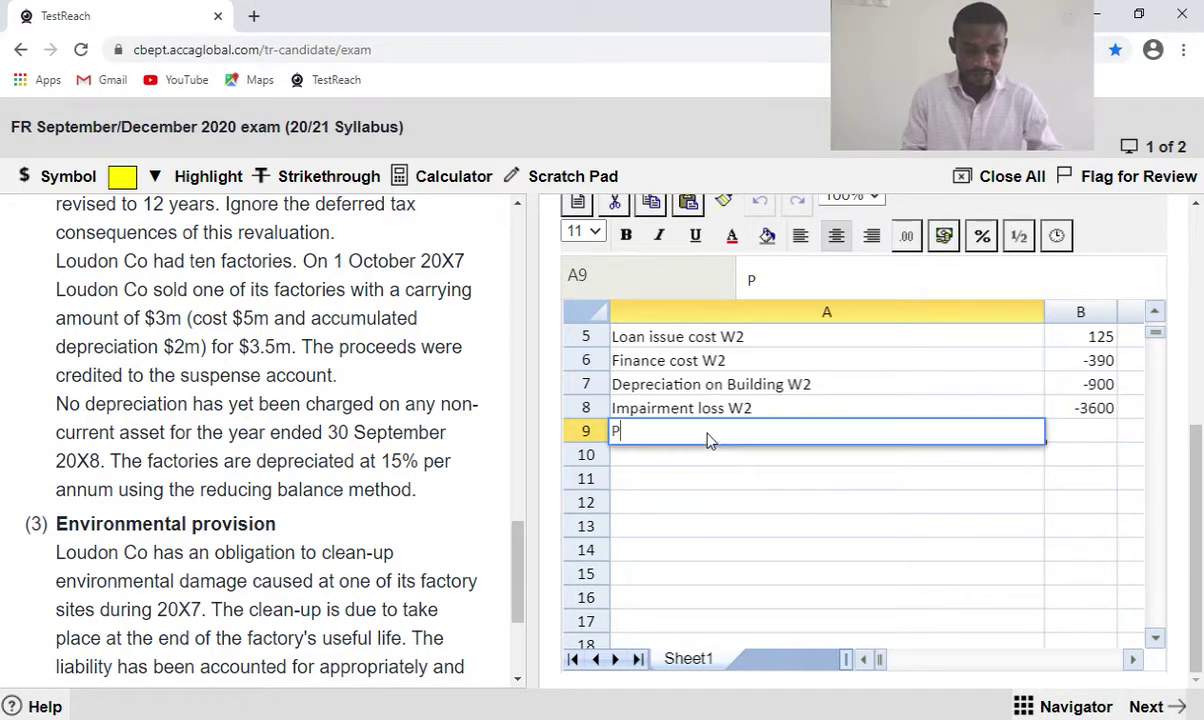
type("rofit ")
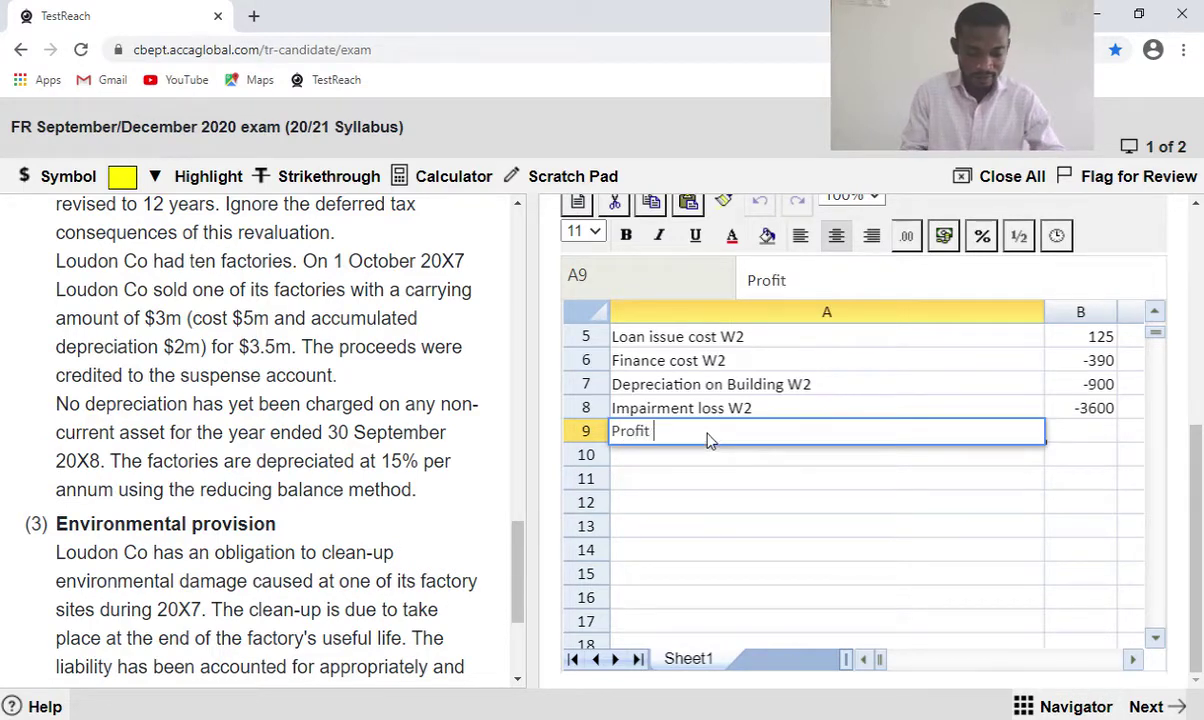
type("on d")
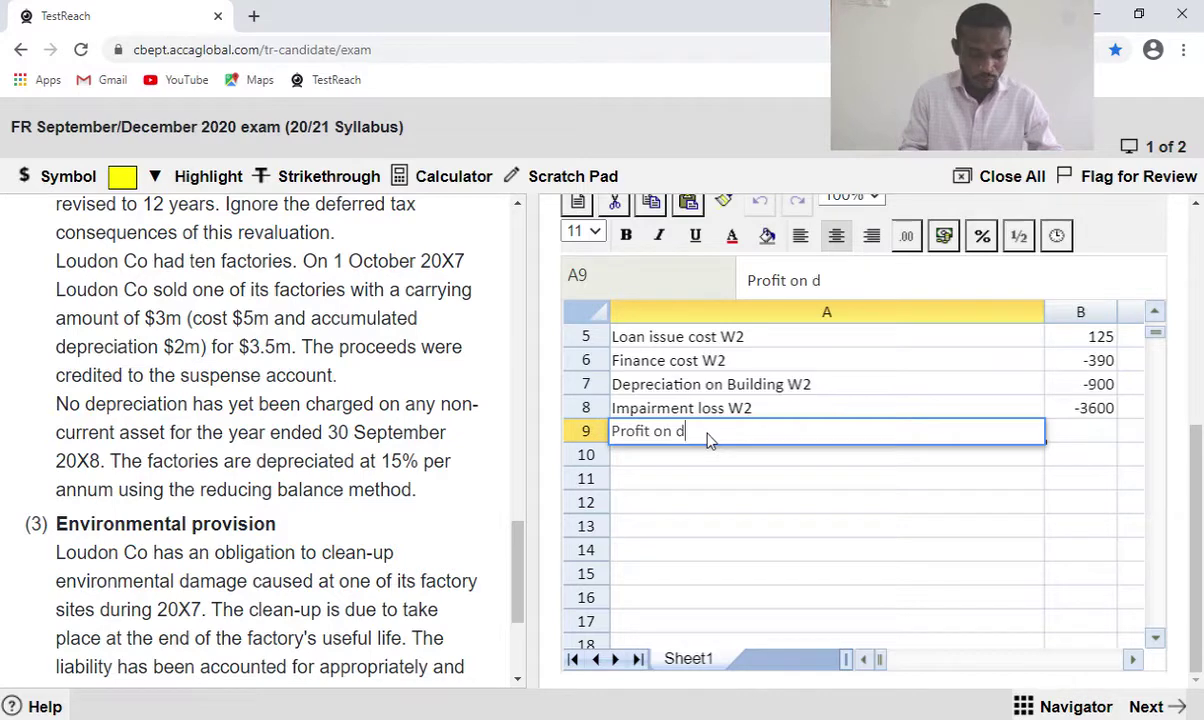
type("isposal")
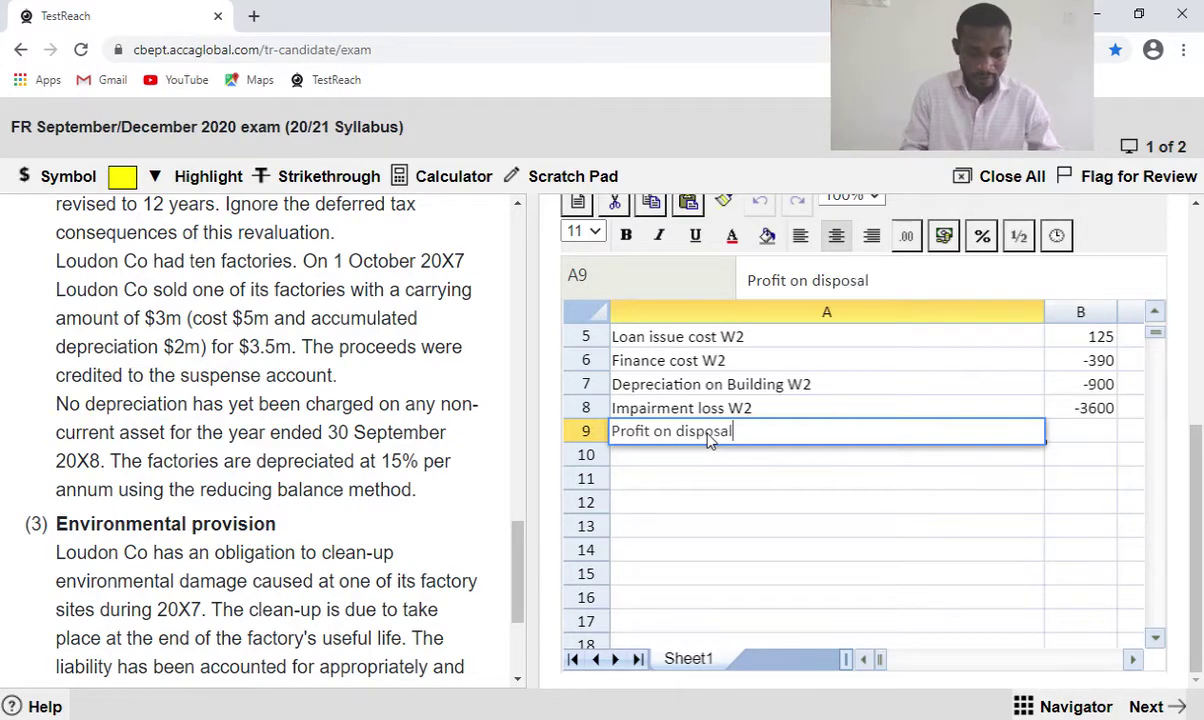
left_click(1069, 442)
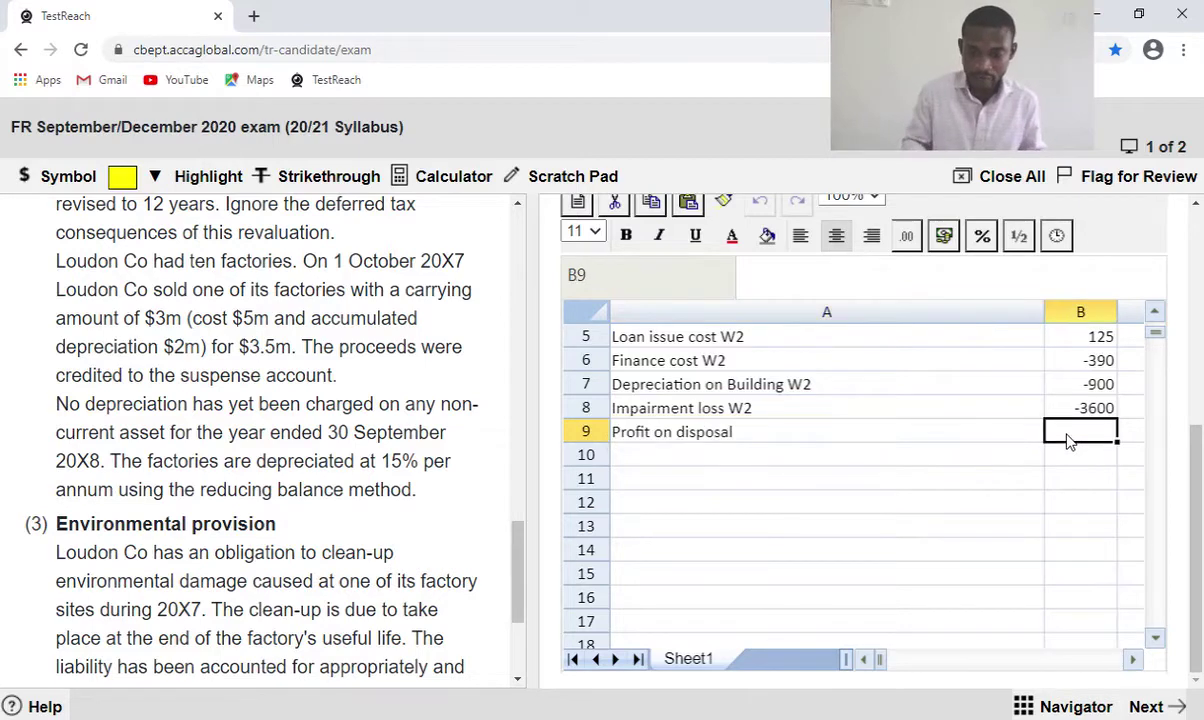
type("=350")
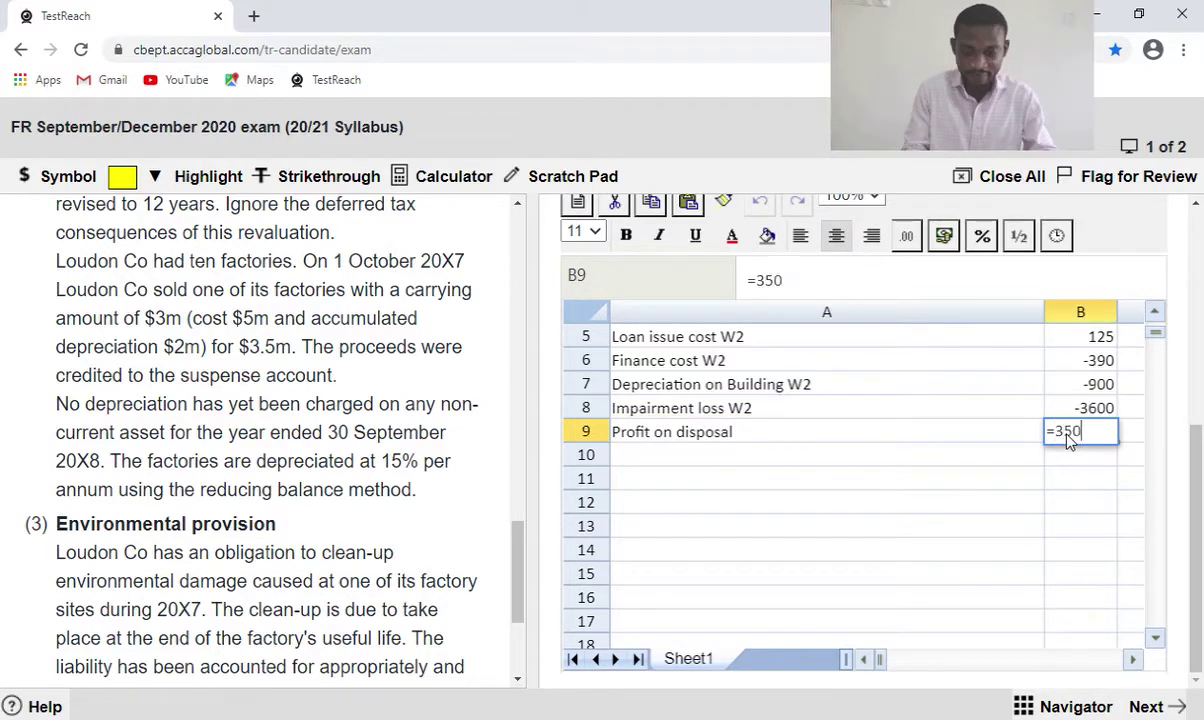
type("0-3000")
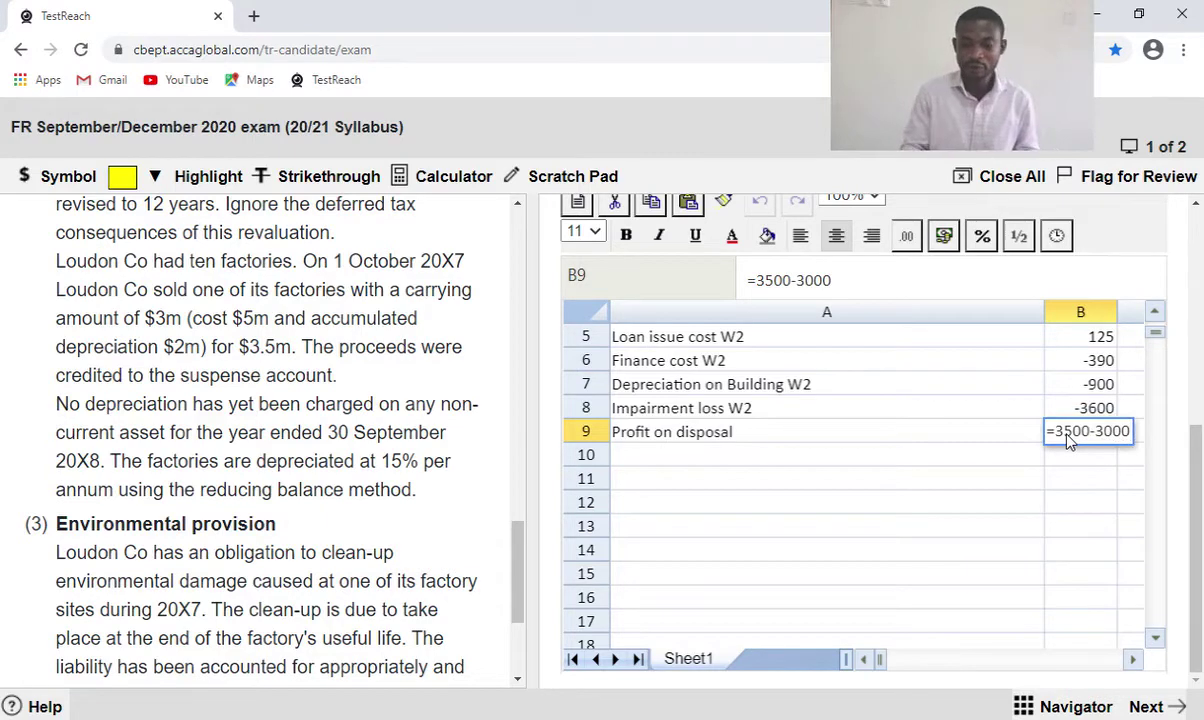
key("Return")
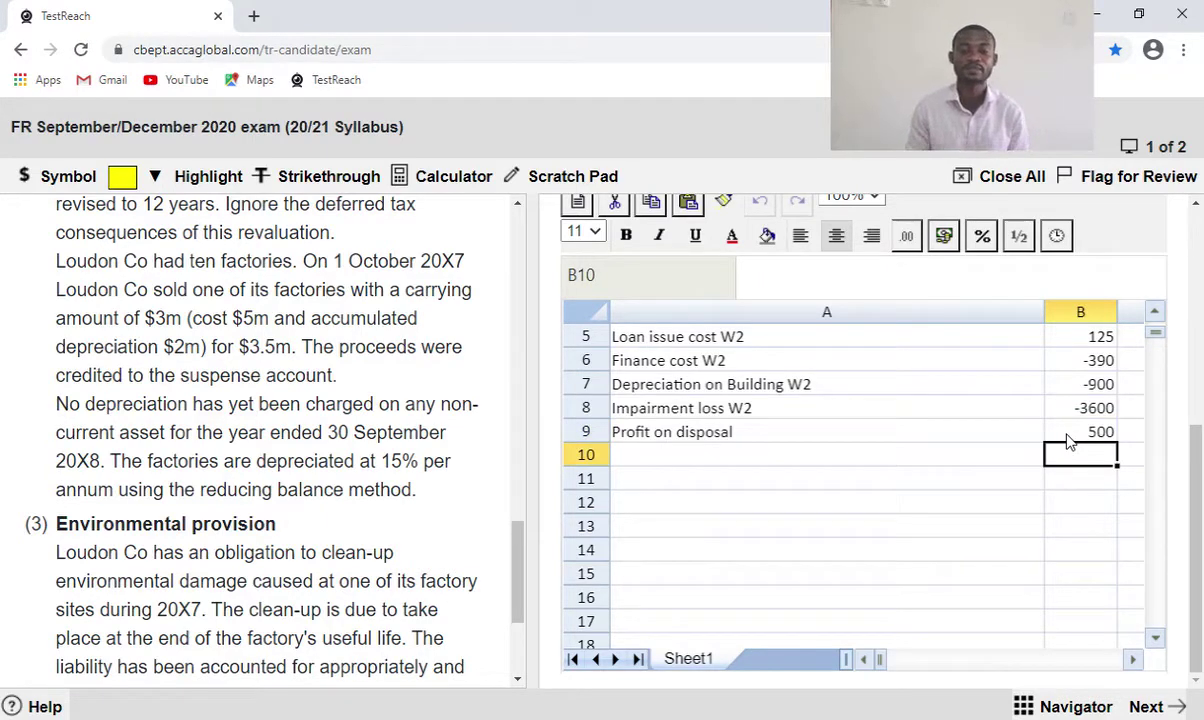
left_click(1101, 436)
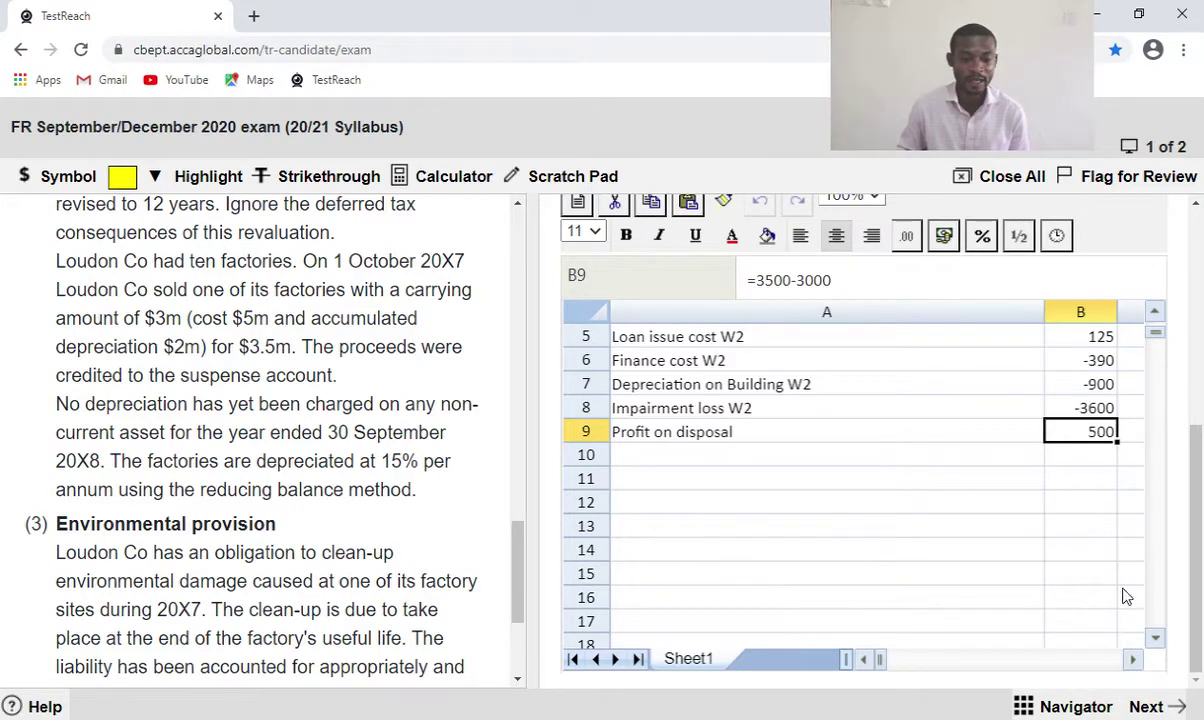
Add a 'Cost as at 1 oct 20X7' line of 40000 under the Factories heading.
left_click(1155, 637)
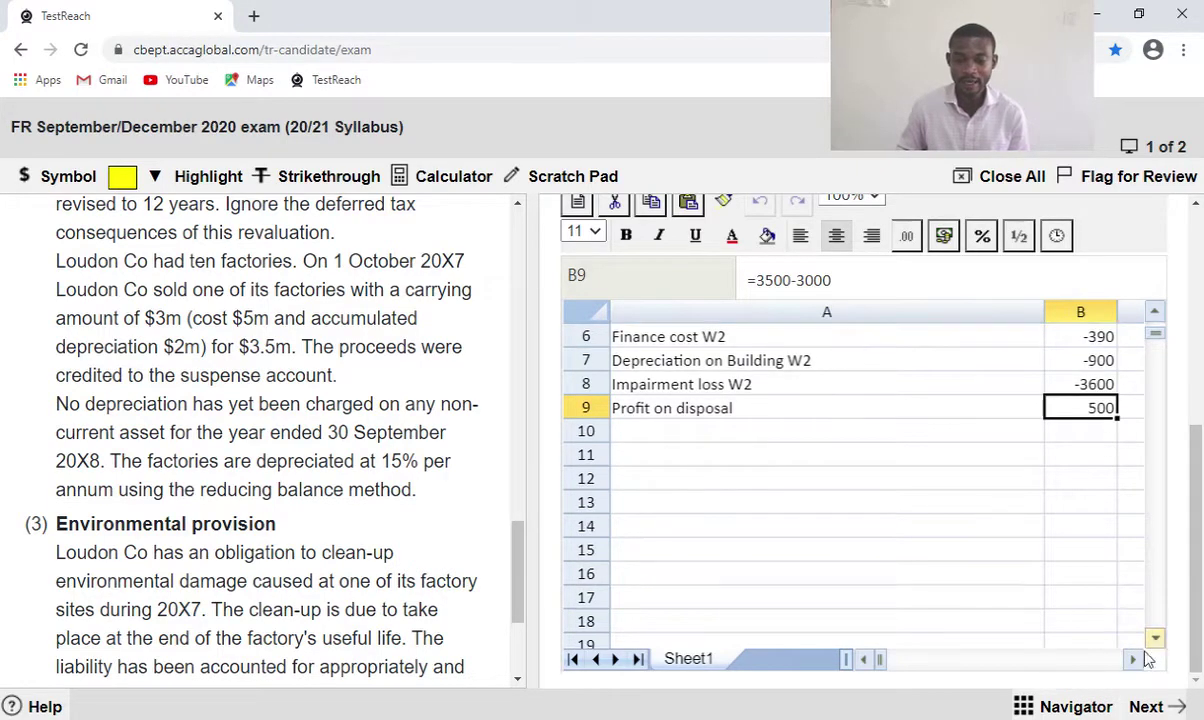
left_click(1133, 659)
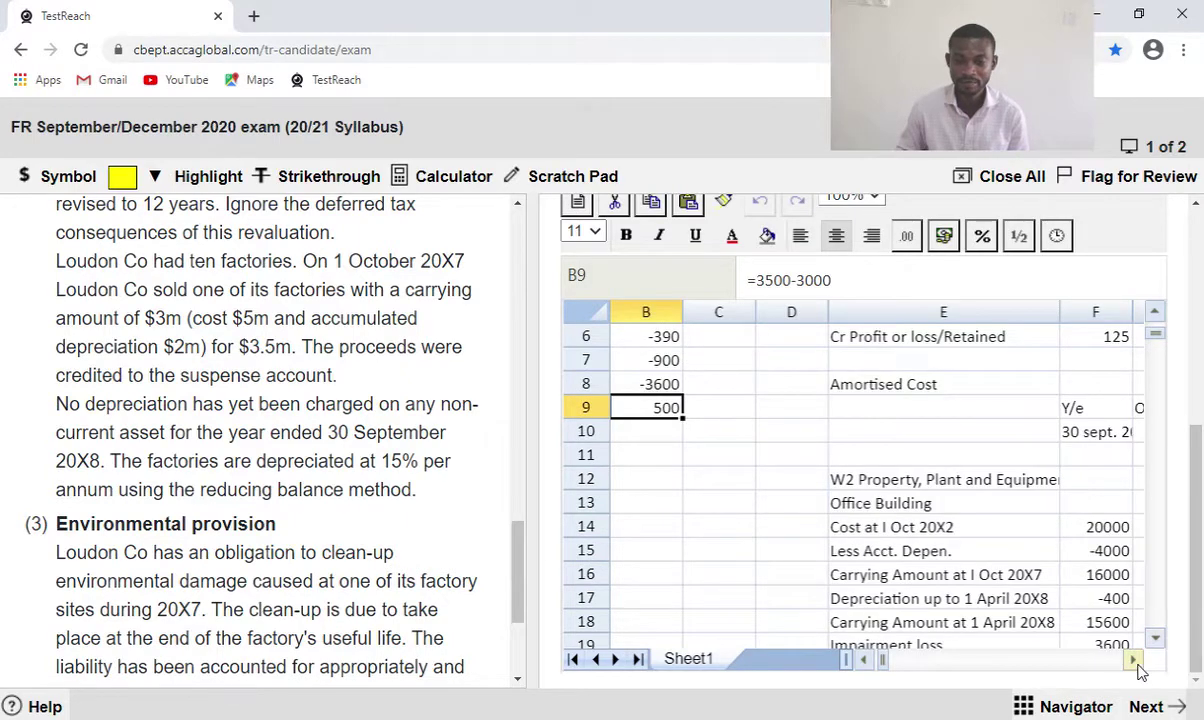
left_click(1133, 659)
left_click(1155, 638)
left_click(1155, 638)
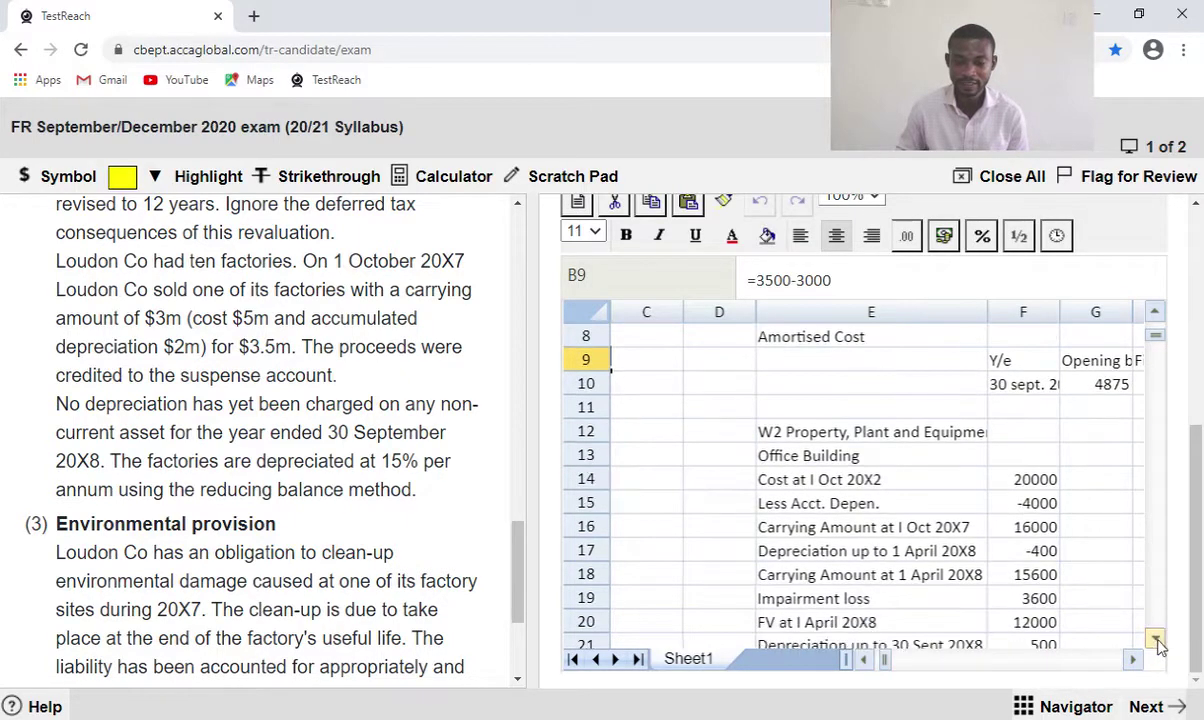
scroll(1157, 643, "down", 2)
left_click(1155, 639)
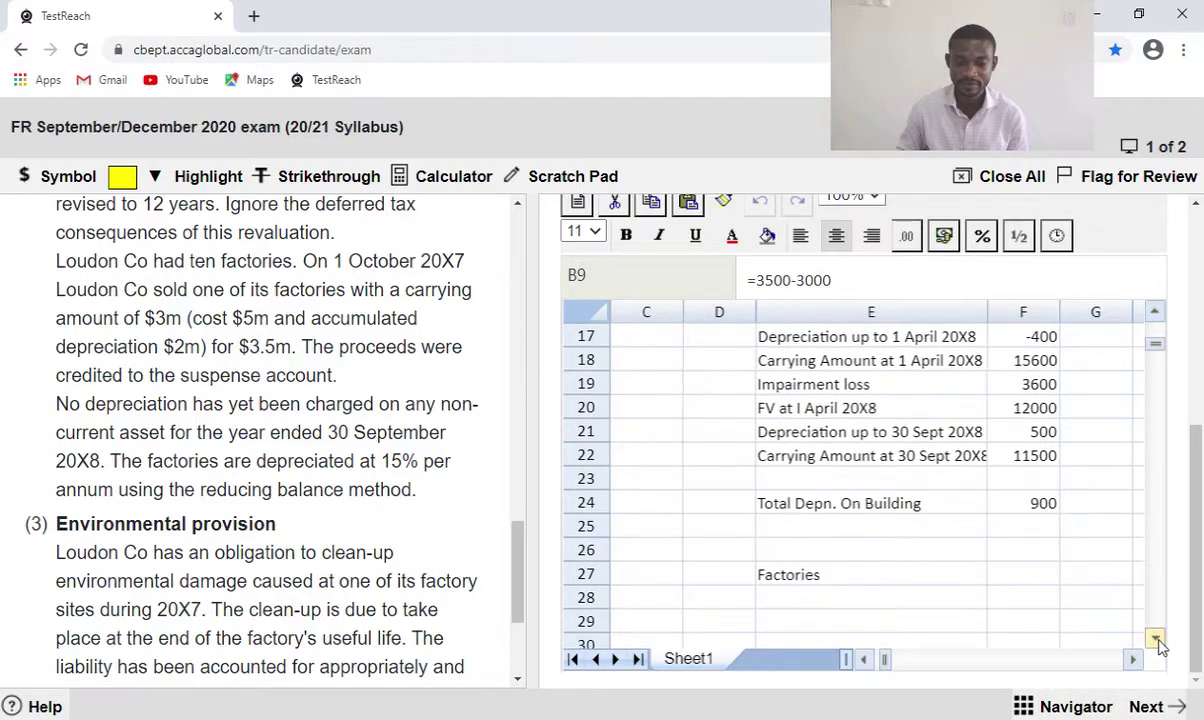
left_click(1155, 639)
left_click(1155, 639)
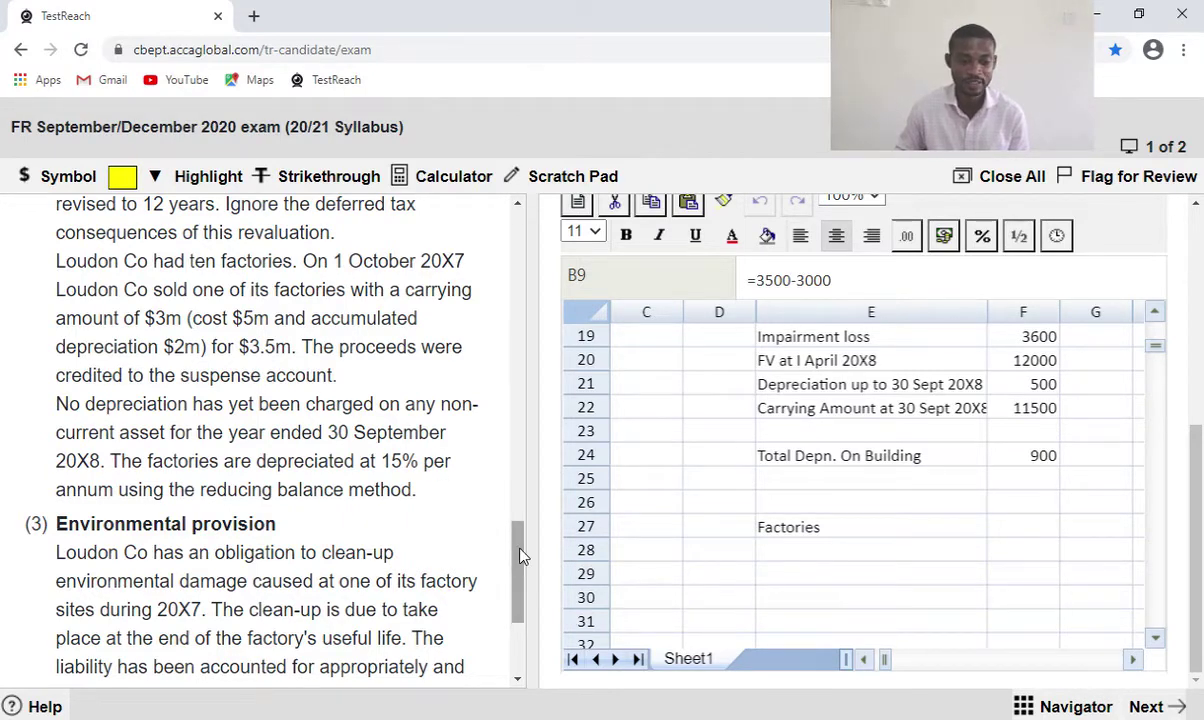
left_click_drag(515, 556, 505, 341)
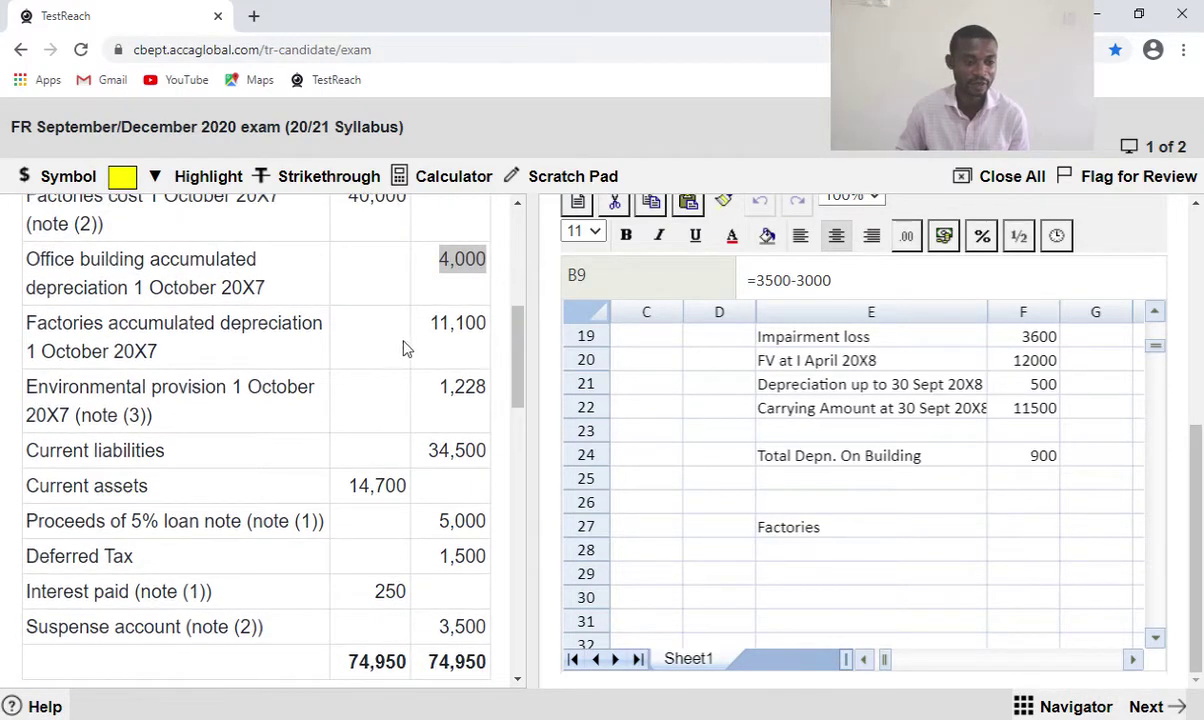
left_click(791, 553)
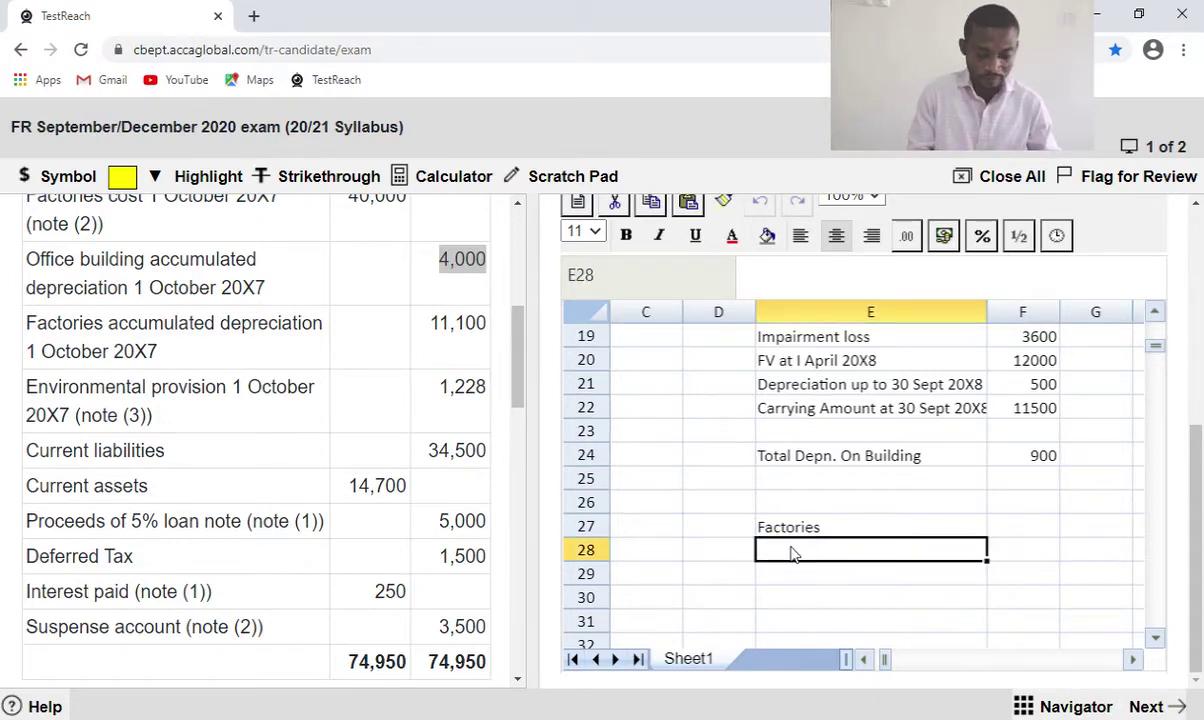
type("Cost a")
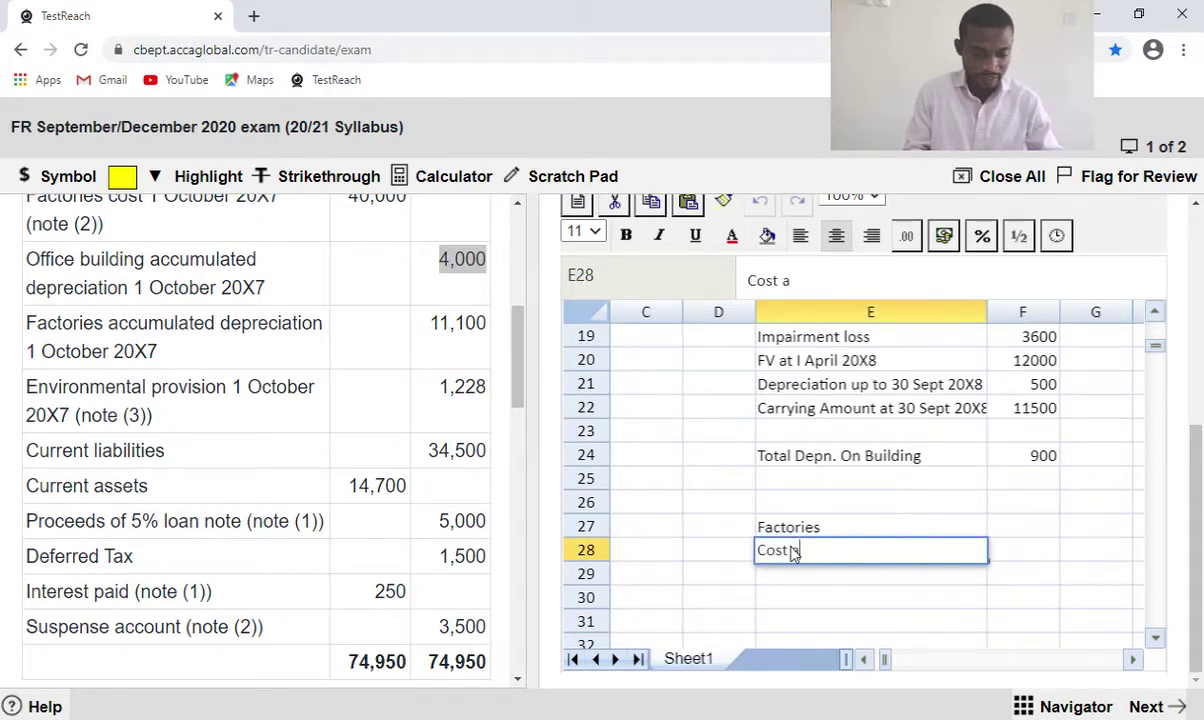
type("s at 1")
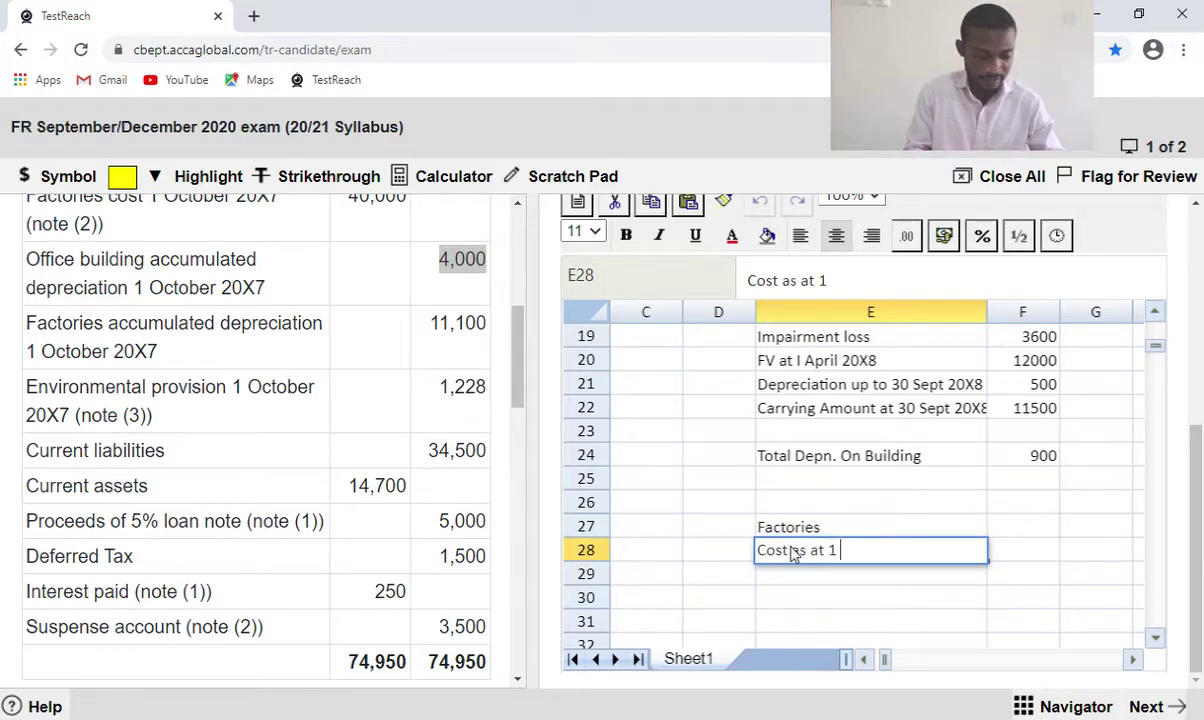
type(" oct ")
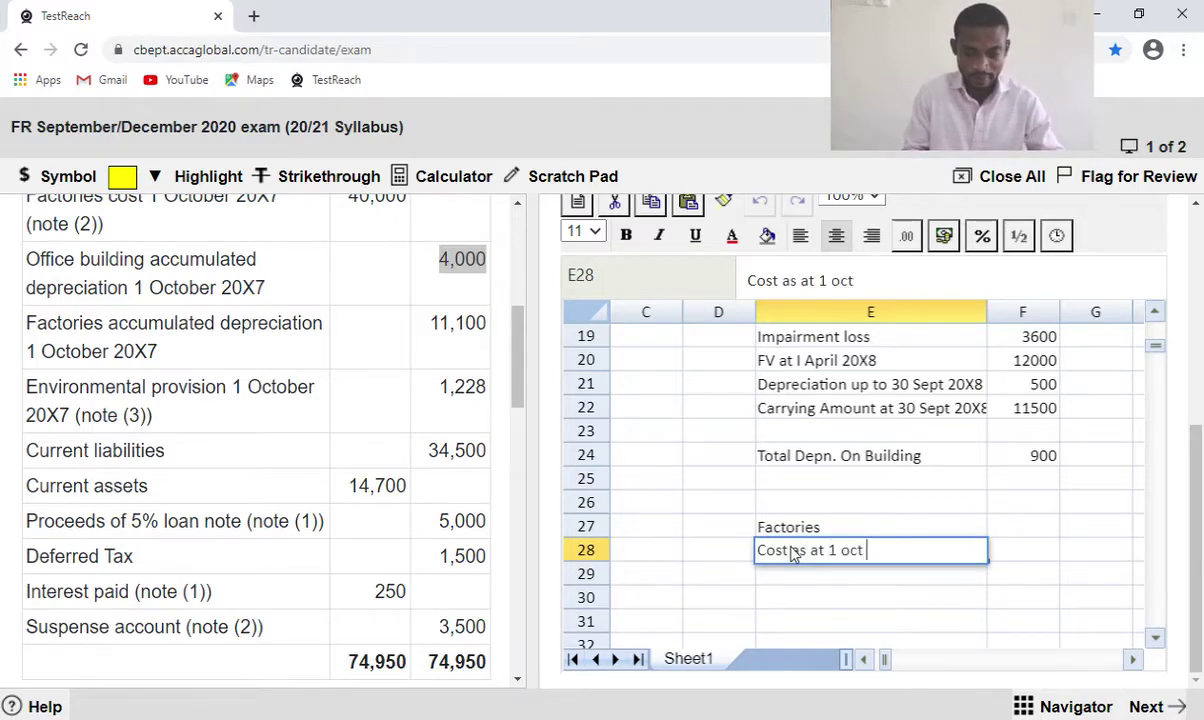
type("20X7")
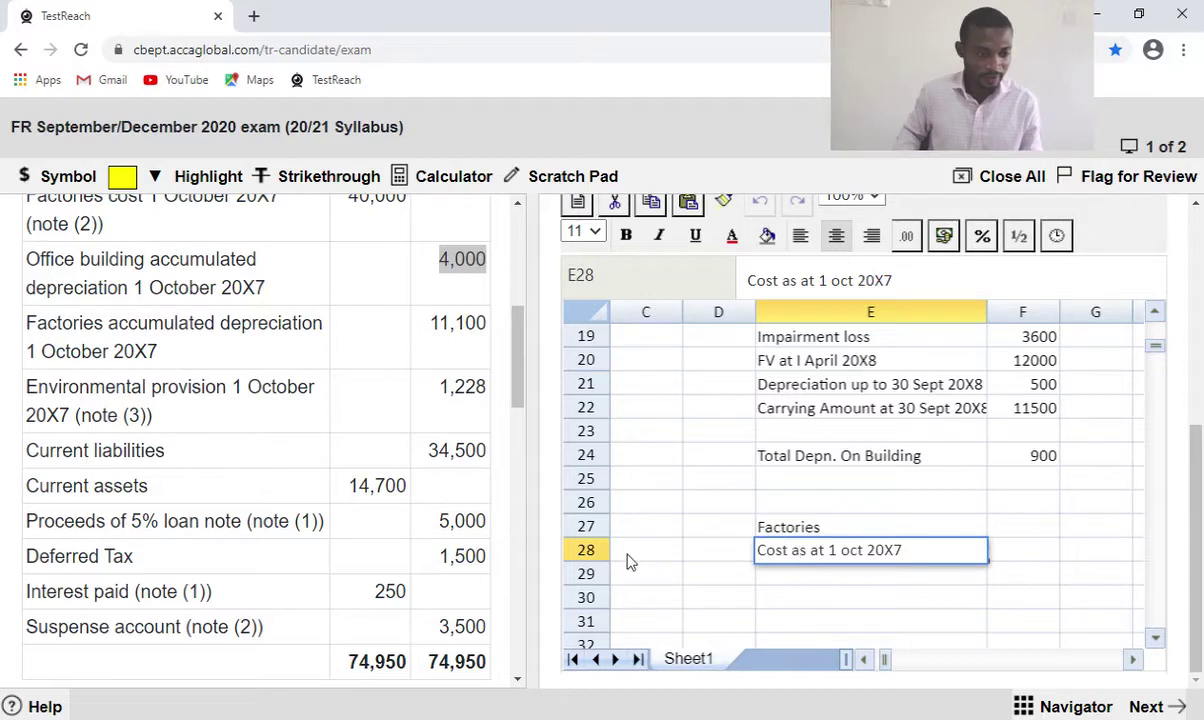
scroll(443, 460, "up", 3)
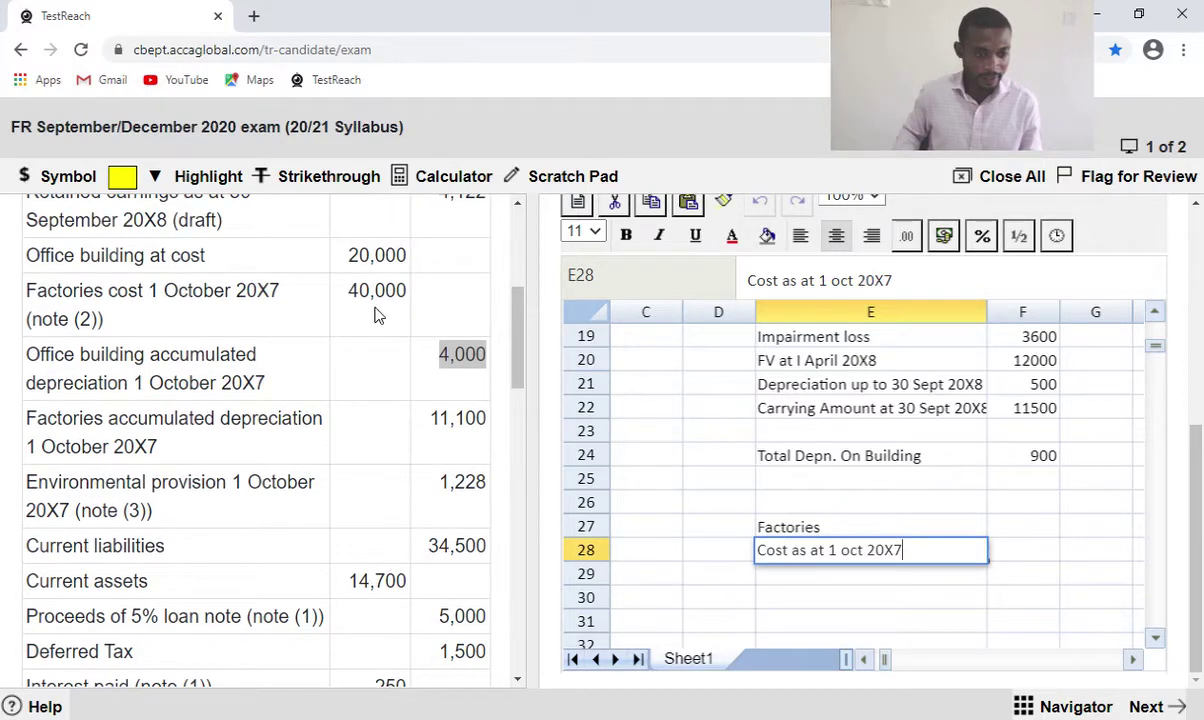
left_click(1032, 553)
type("40000")
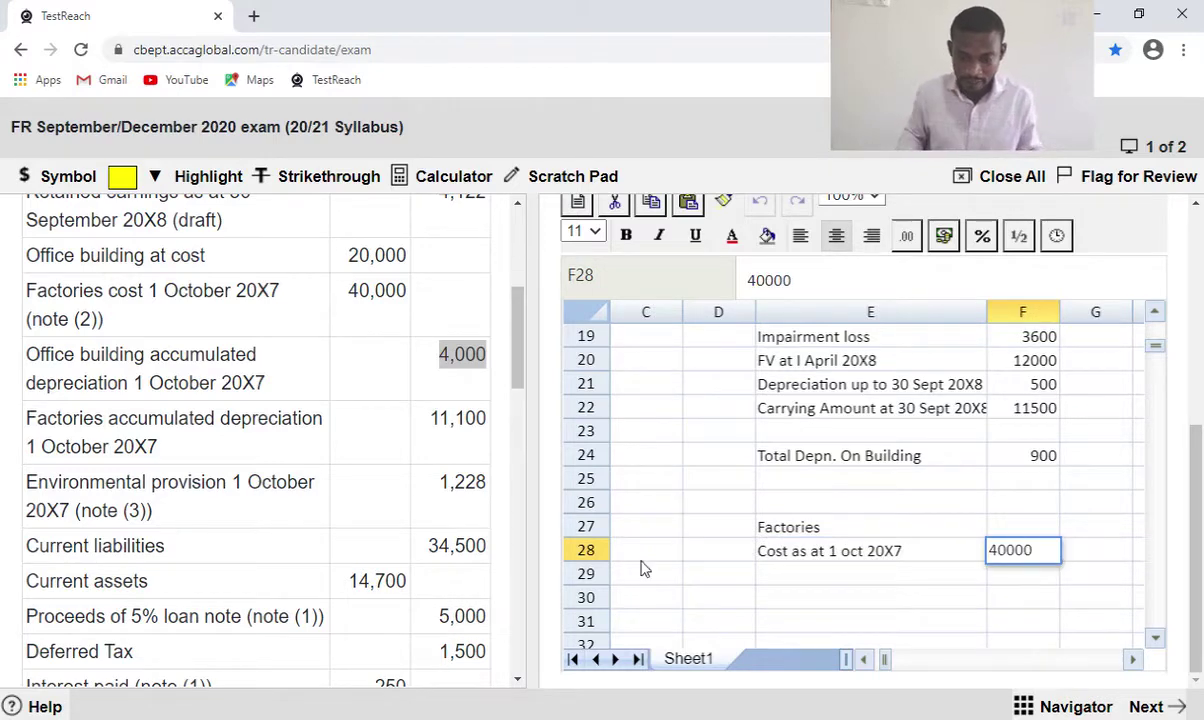
left_click(785, 584)
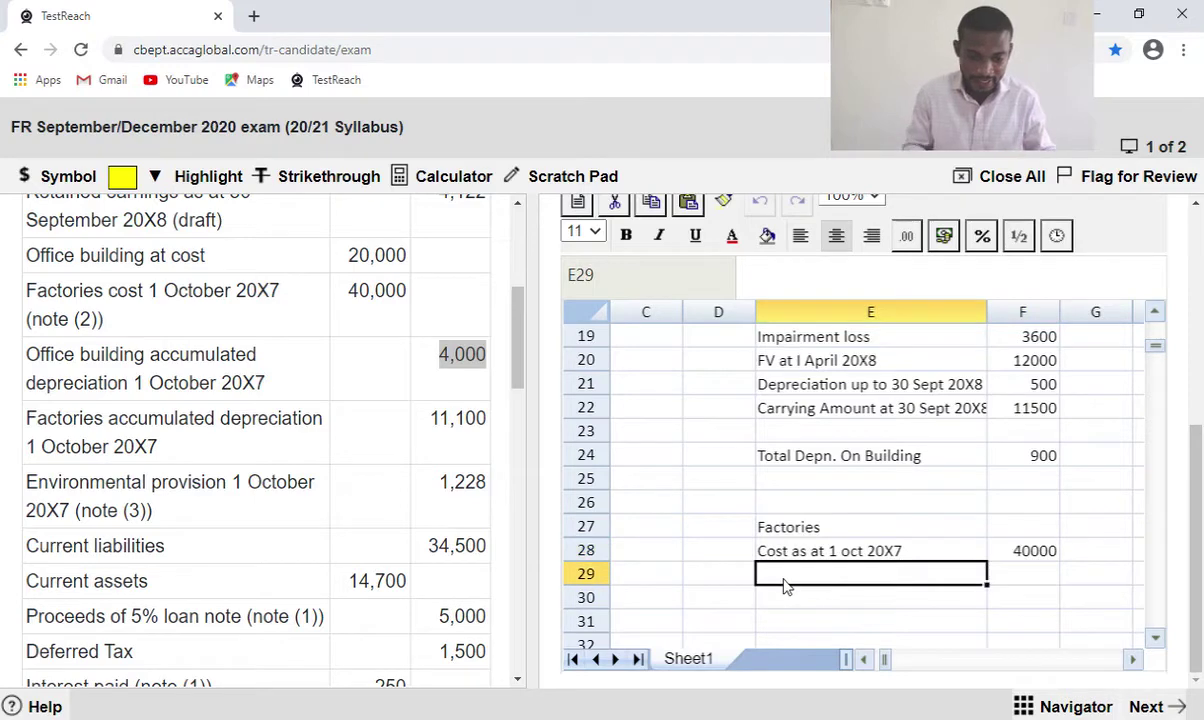
Add a 'Less Acct. Depn.' line with =11100 in F29.
type("Less")
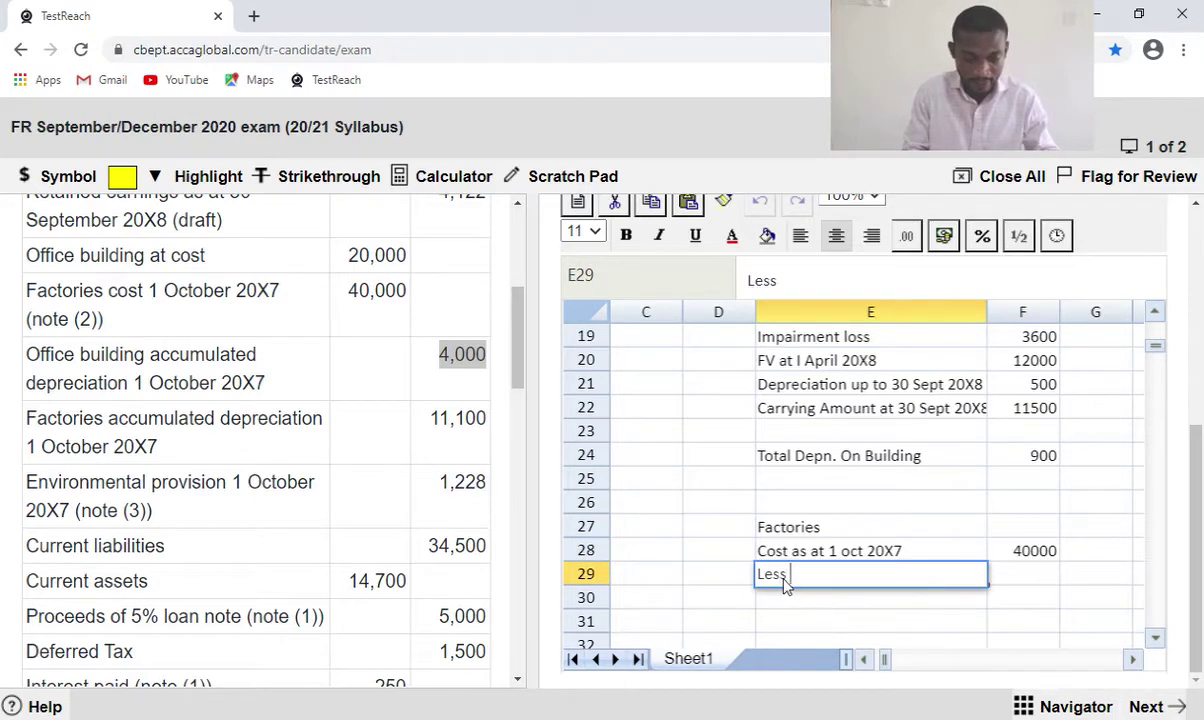
type(" Acct")
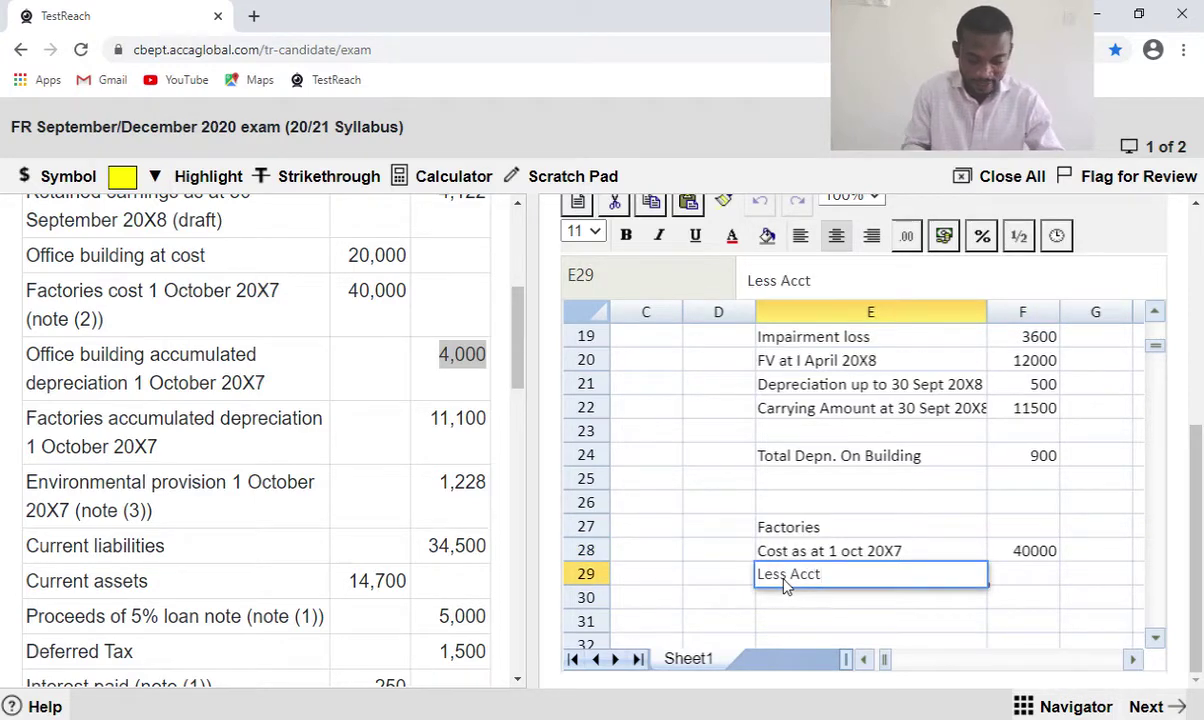
type(". Depn.")
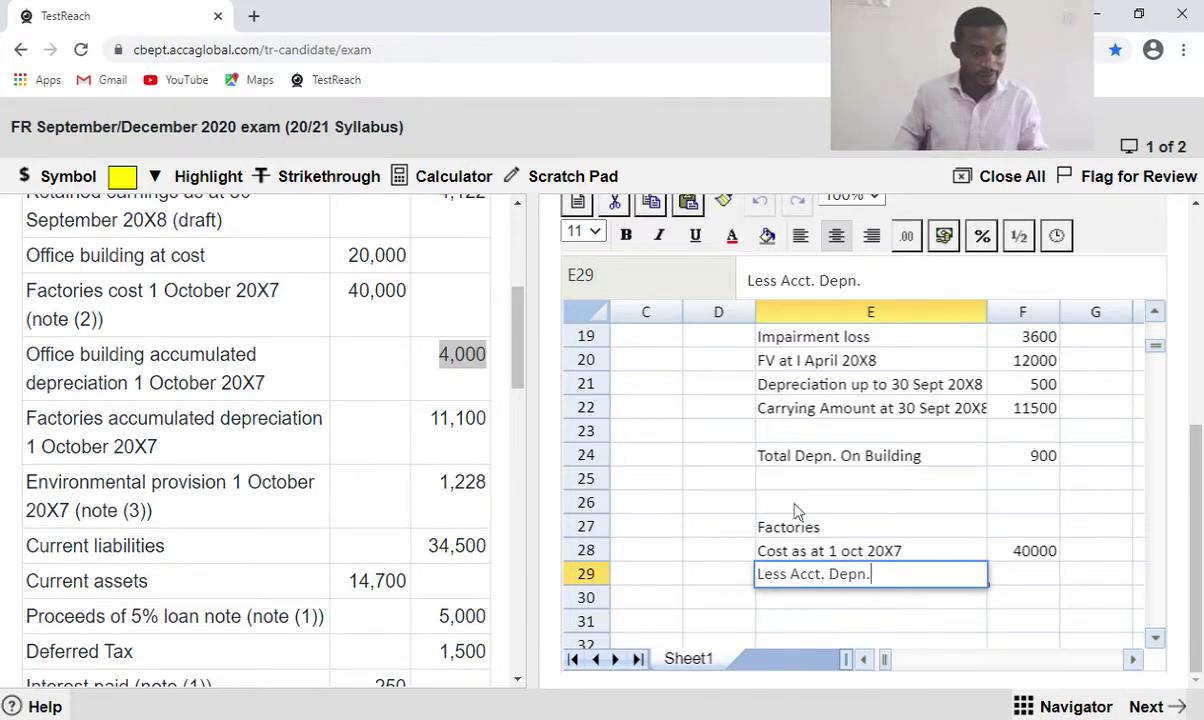
left_click(1018, 584)
type("=")
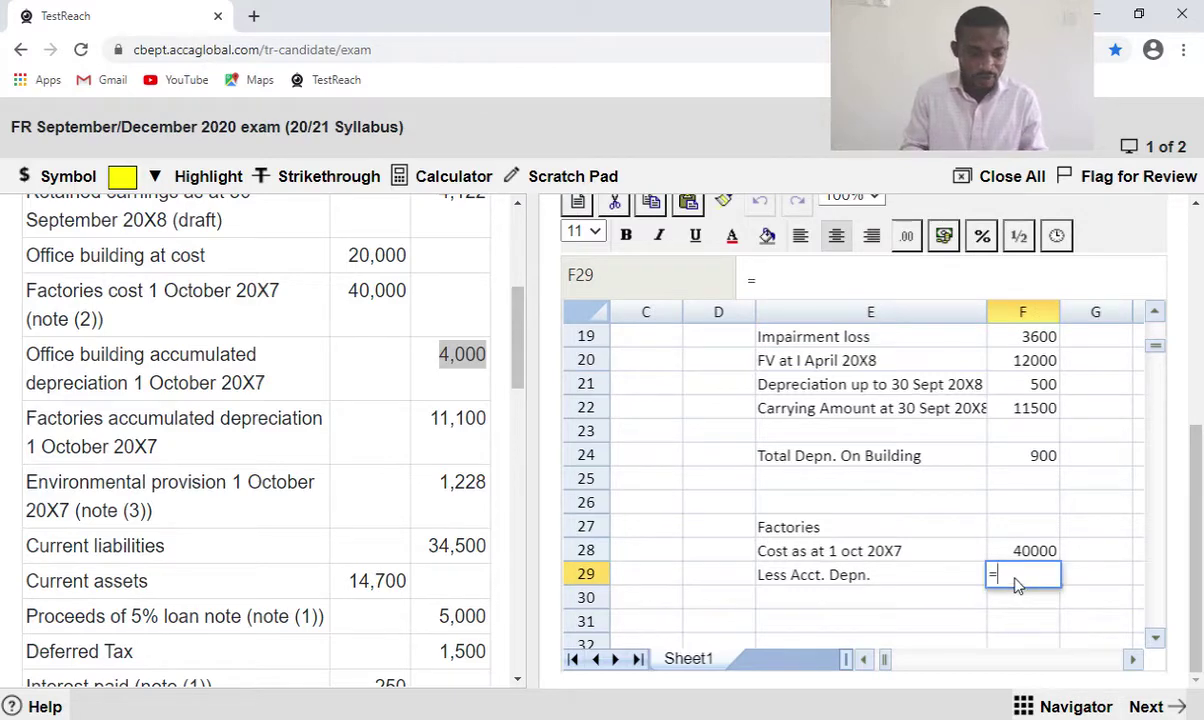
type("11100")
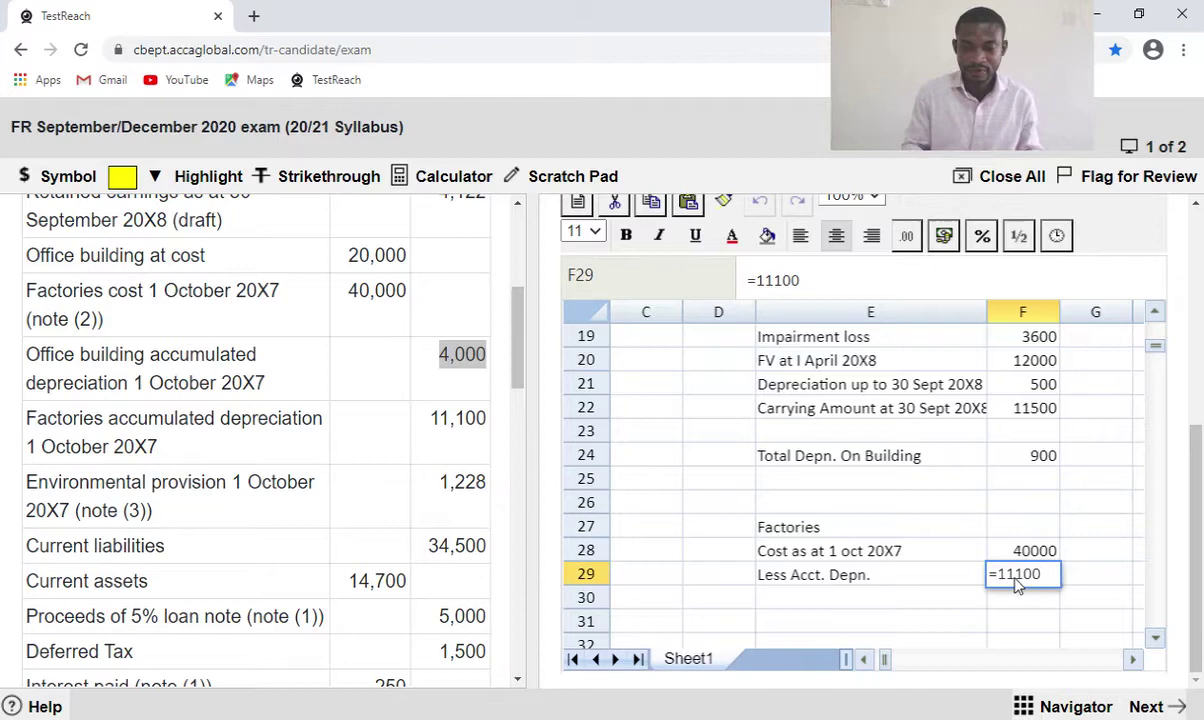
key("Return")
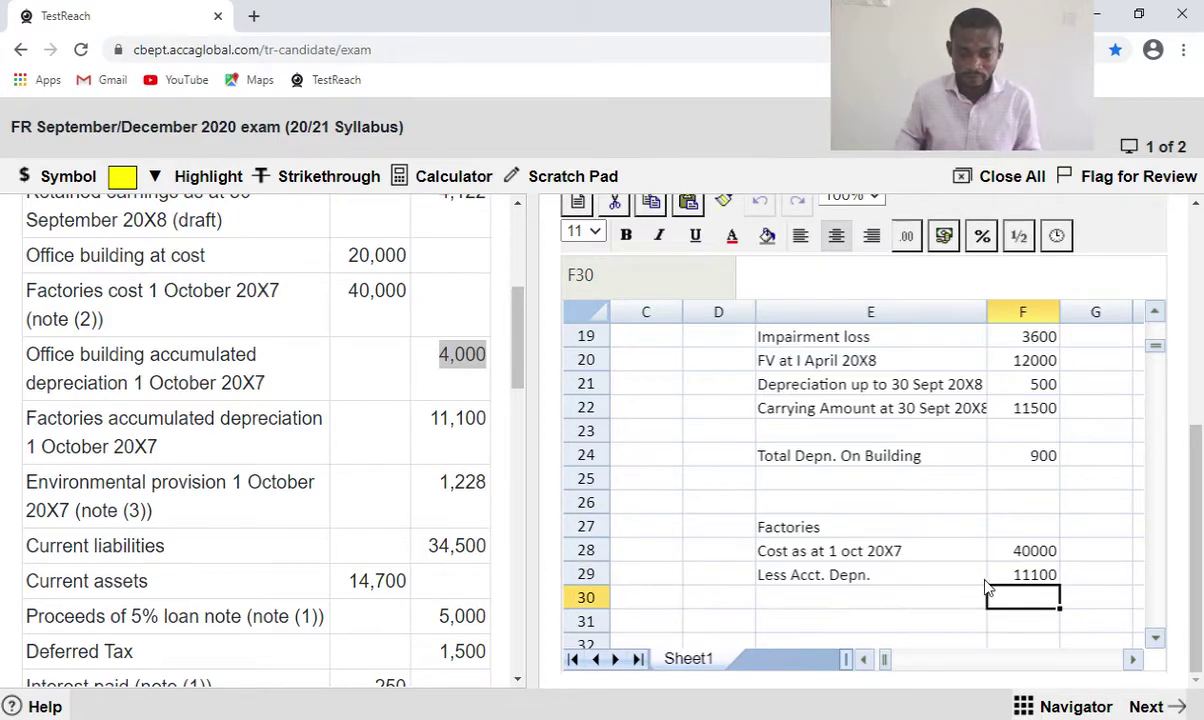
Add 'Carrying Amount at 1 Oct. 20X7' in E30 with =F28-F29, giving 28900.
left_click(889, 600)
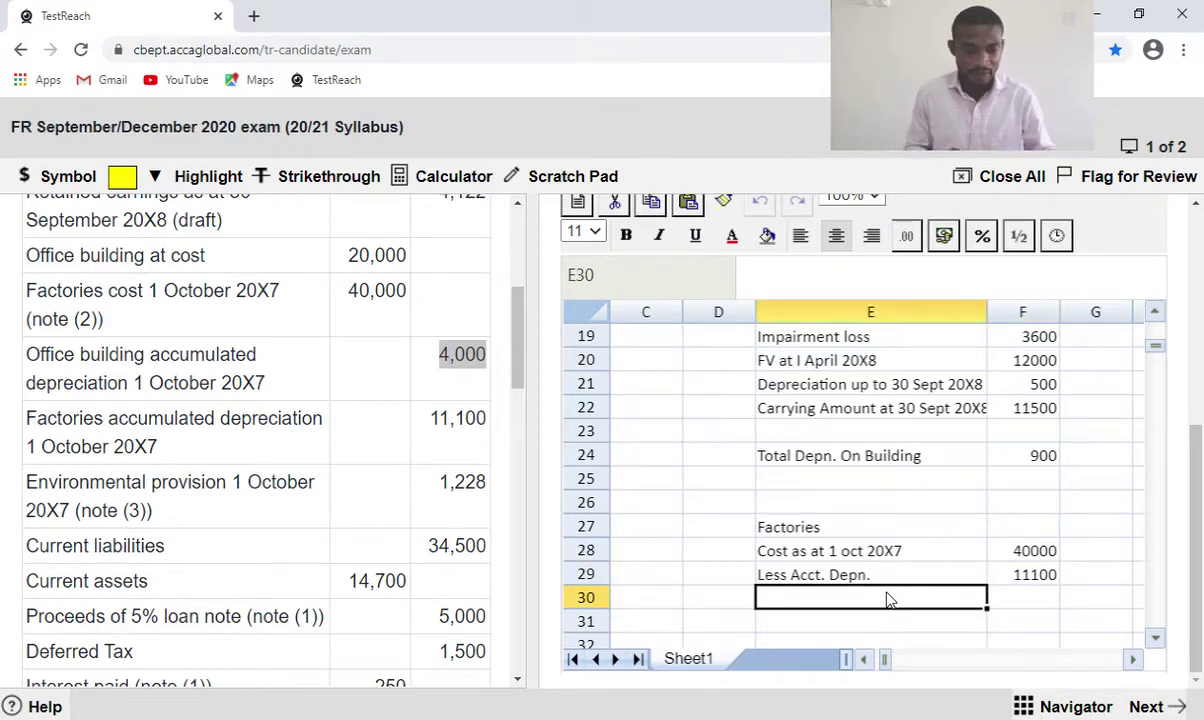
type("Carr")
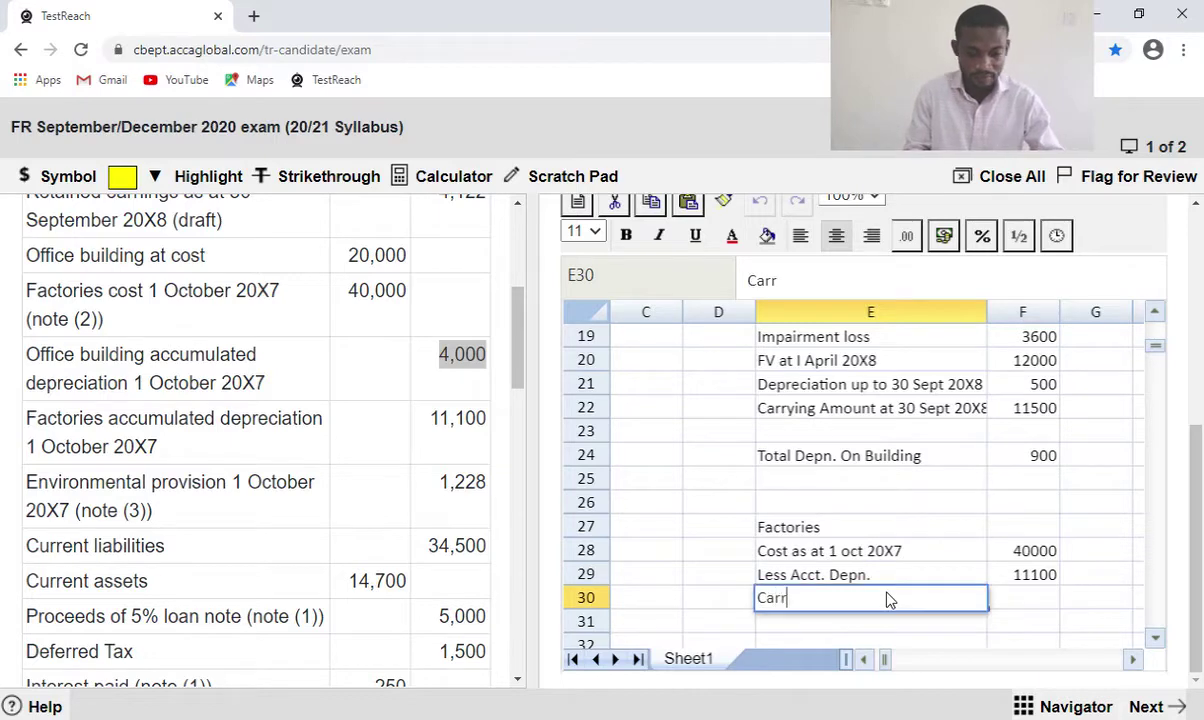
type("yi")
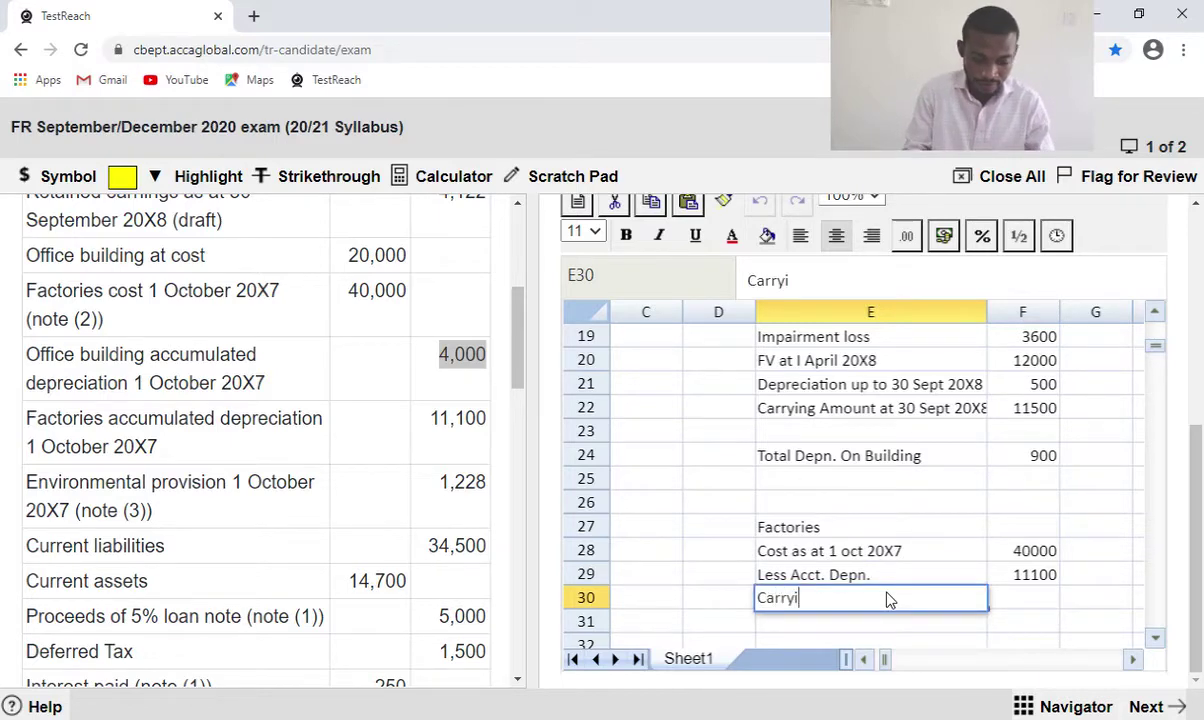
type("ng A")
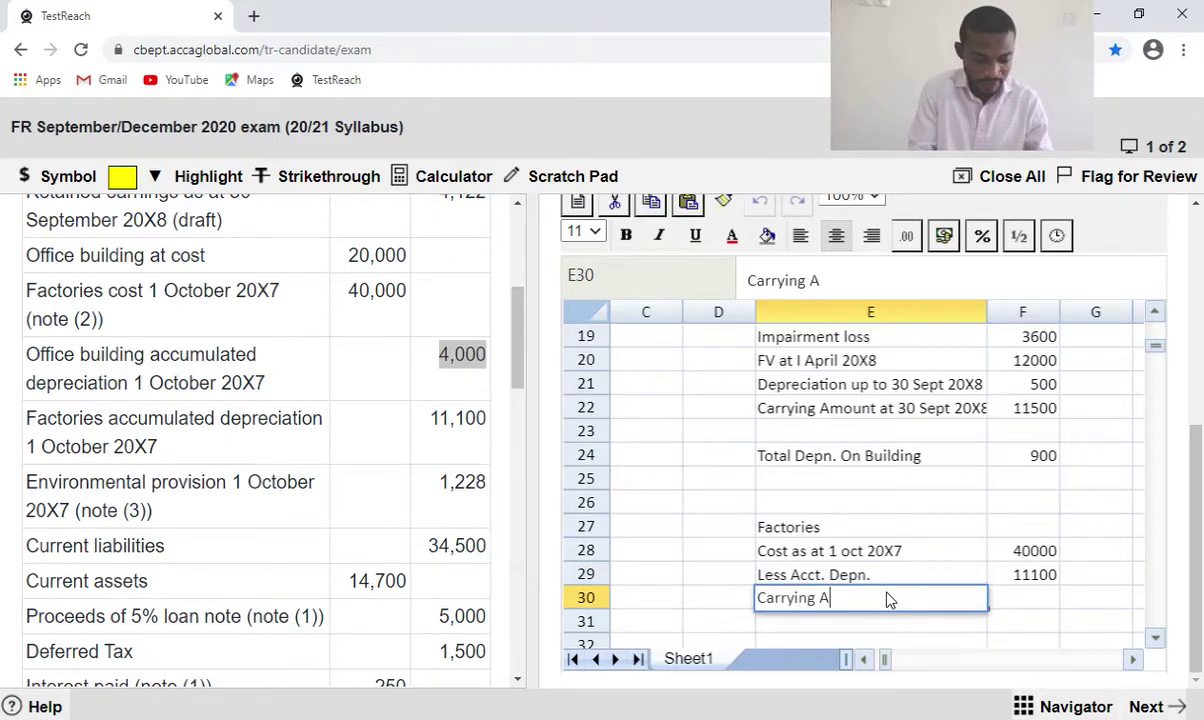
type("mount a")
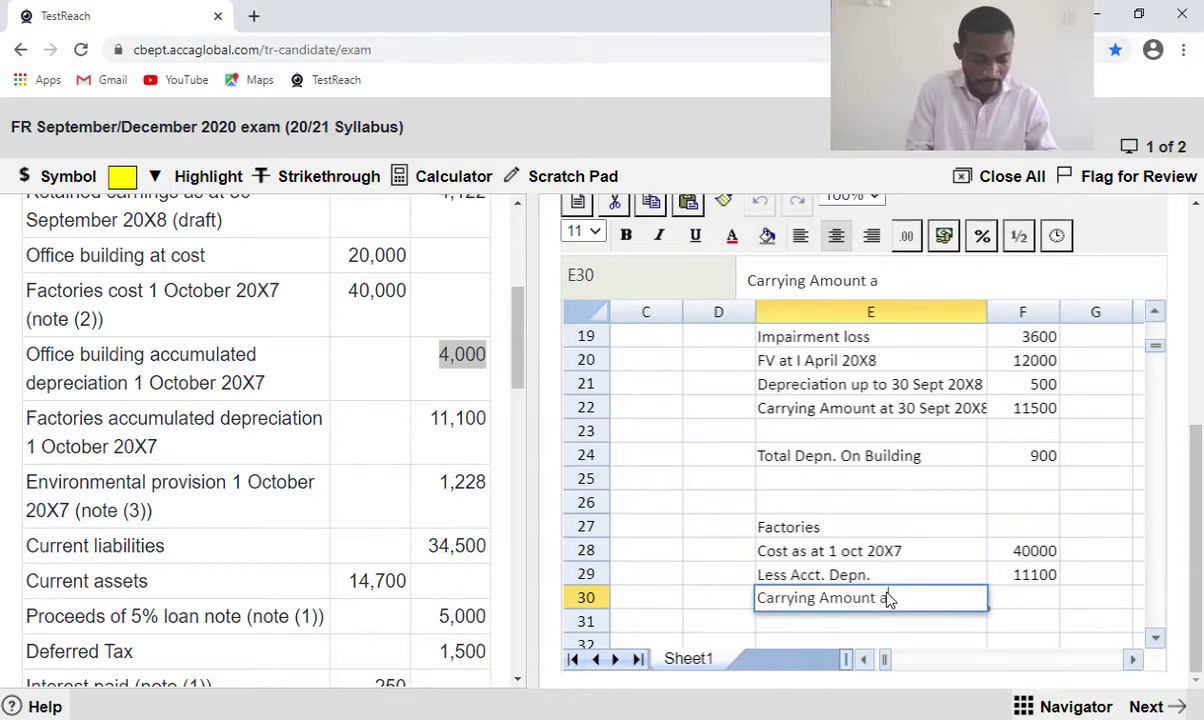
type("t 1")
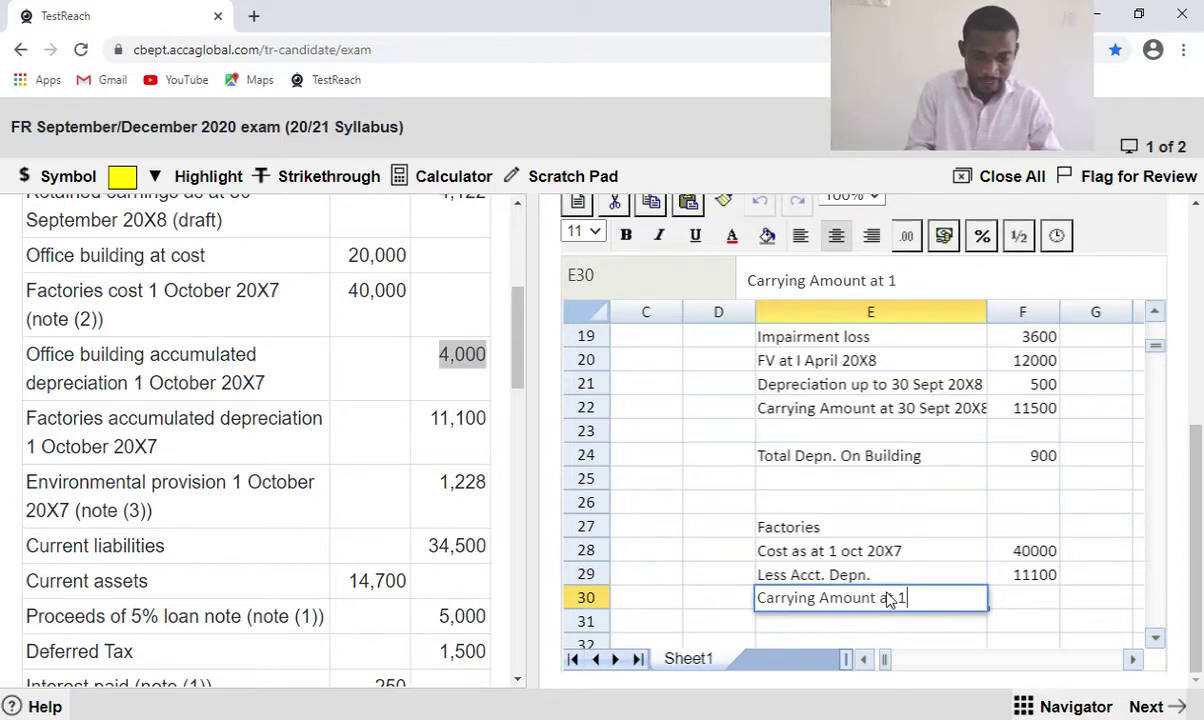
type(" Oct")
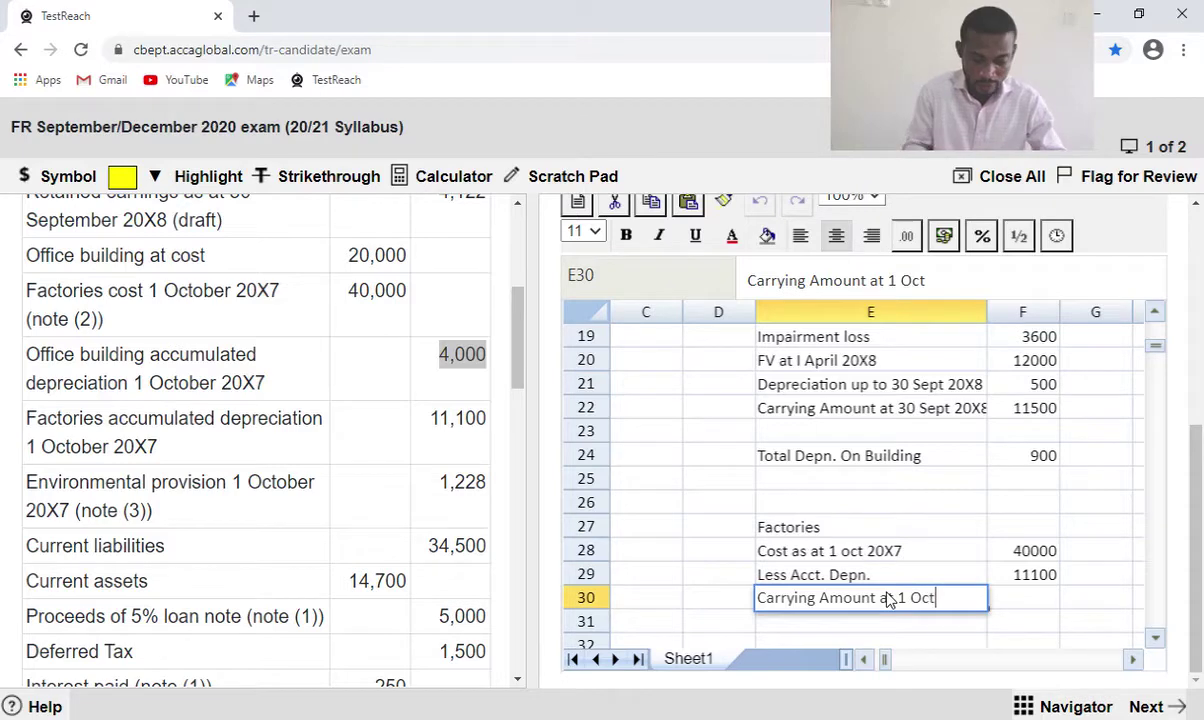
type(". 20")
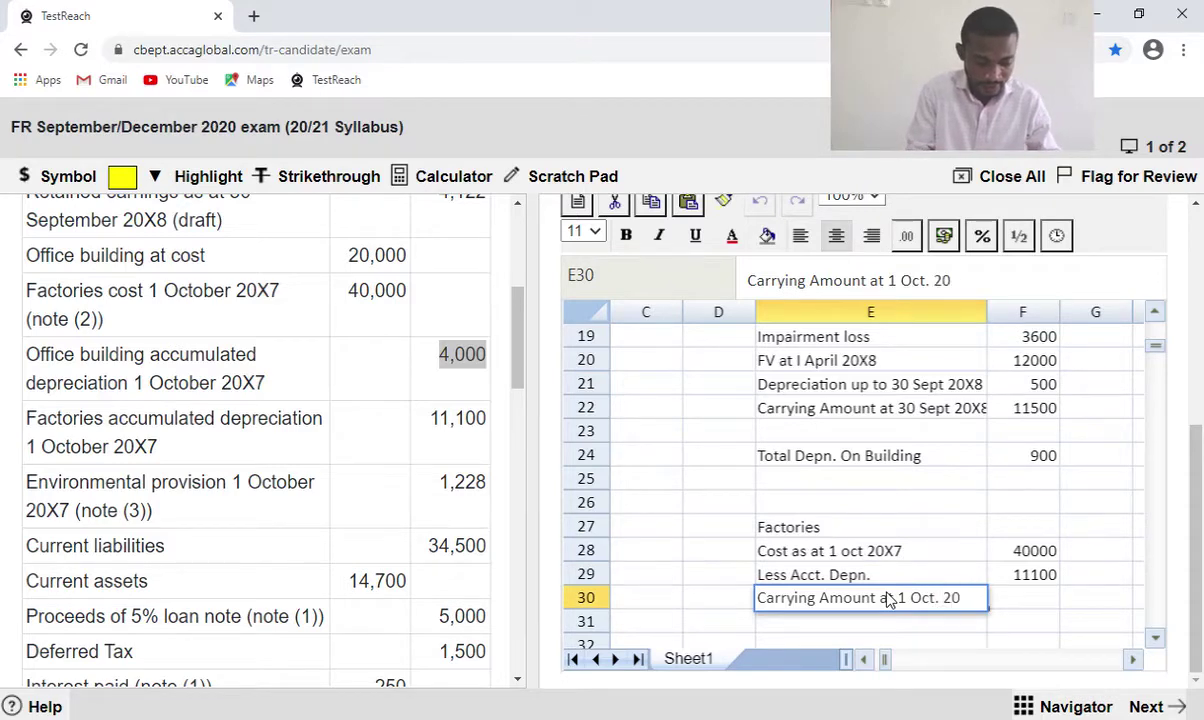
type("X7")
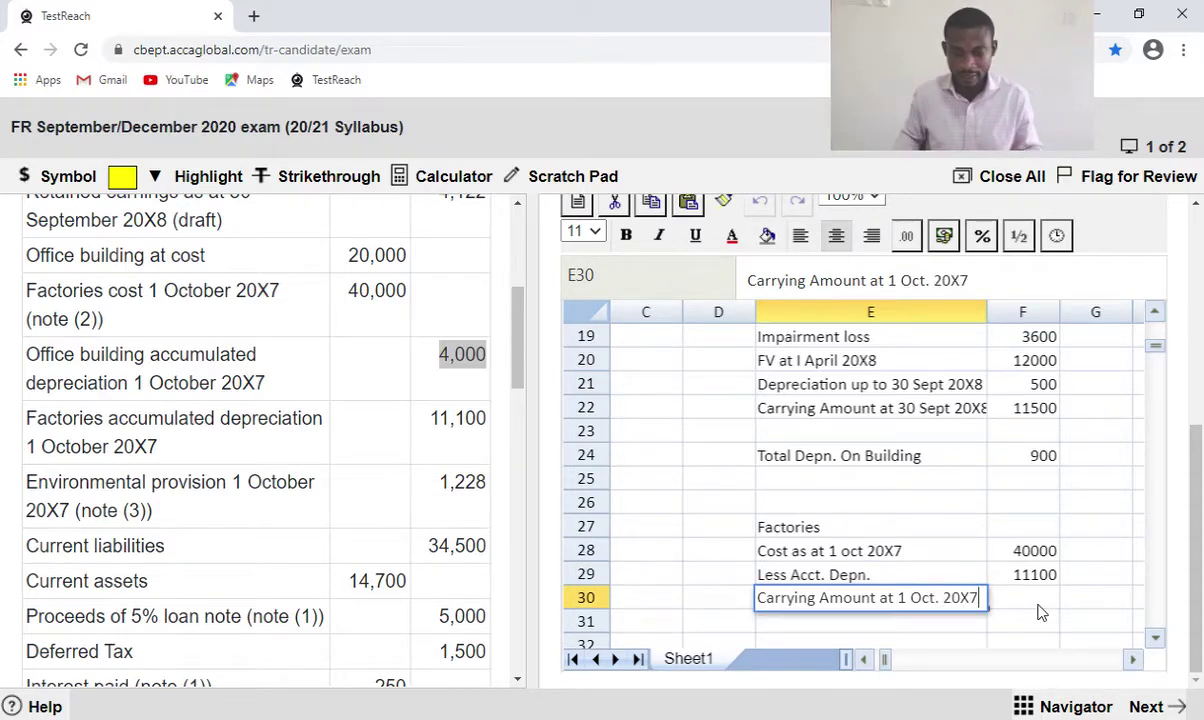
key("Tab")
type("=")
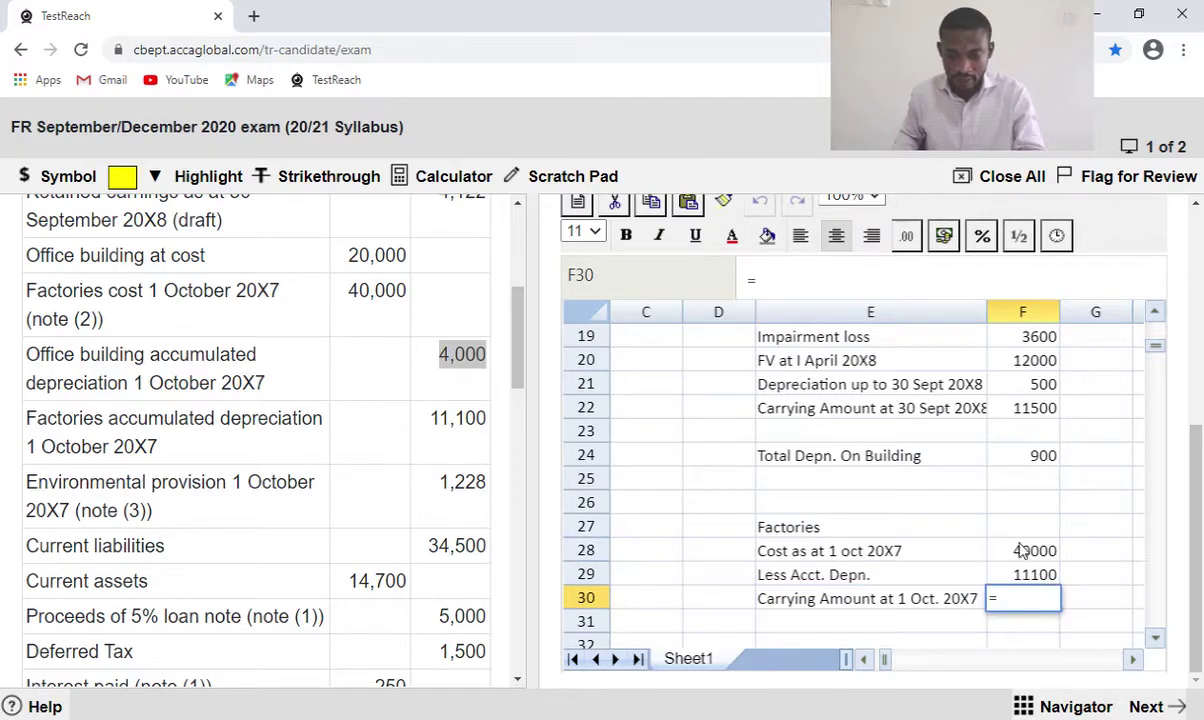
left_click(1022, 551)
type("-")
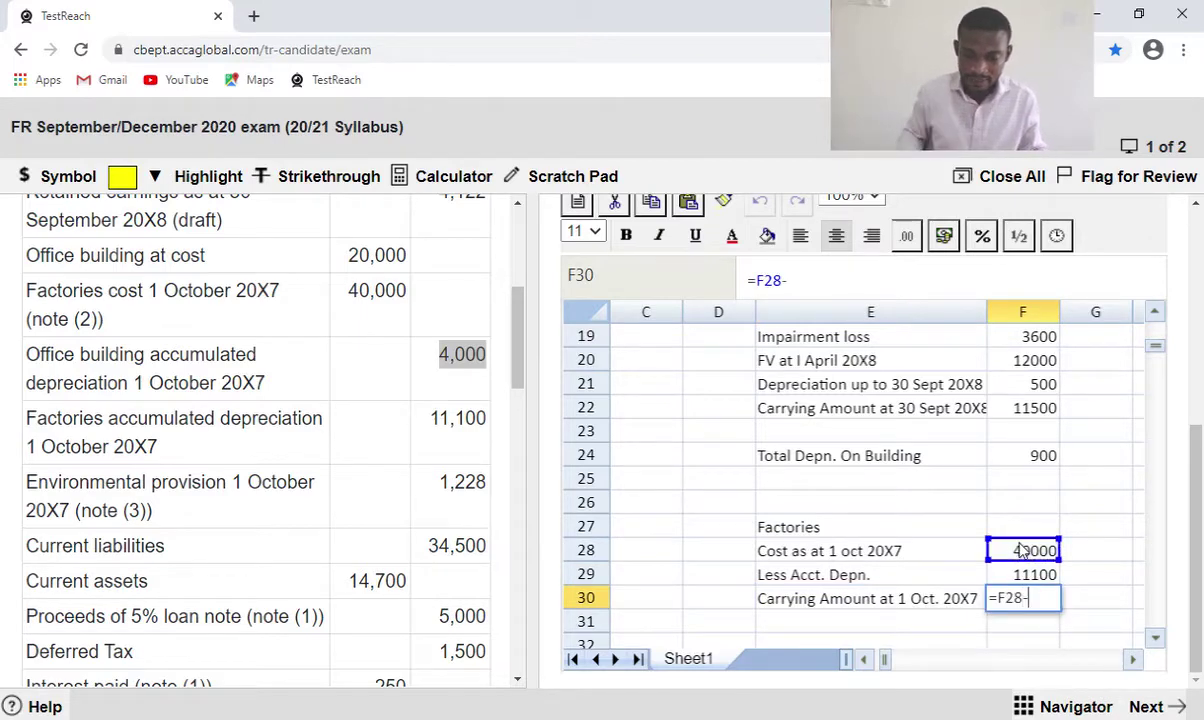
left_click(1017, 577)
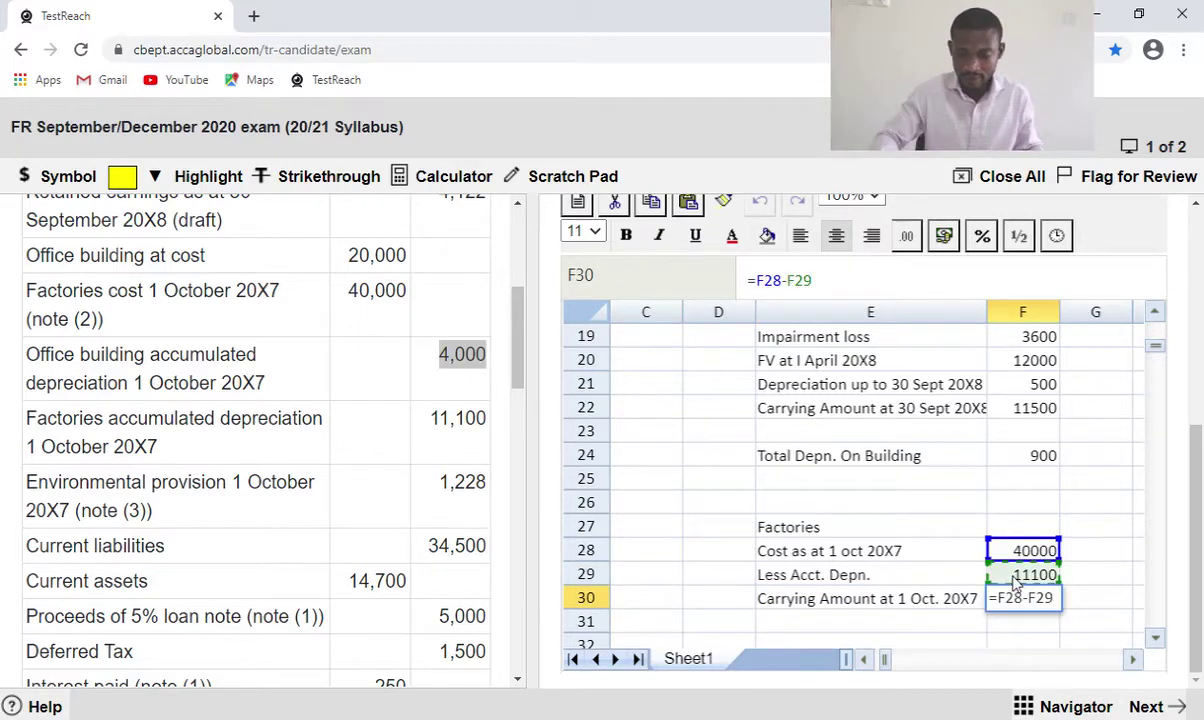
key("Return")
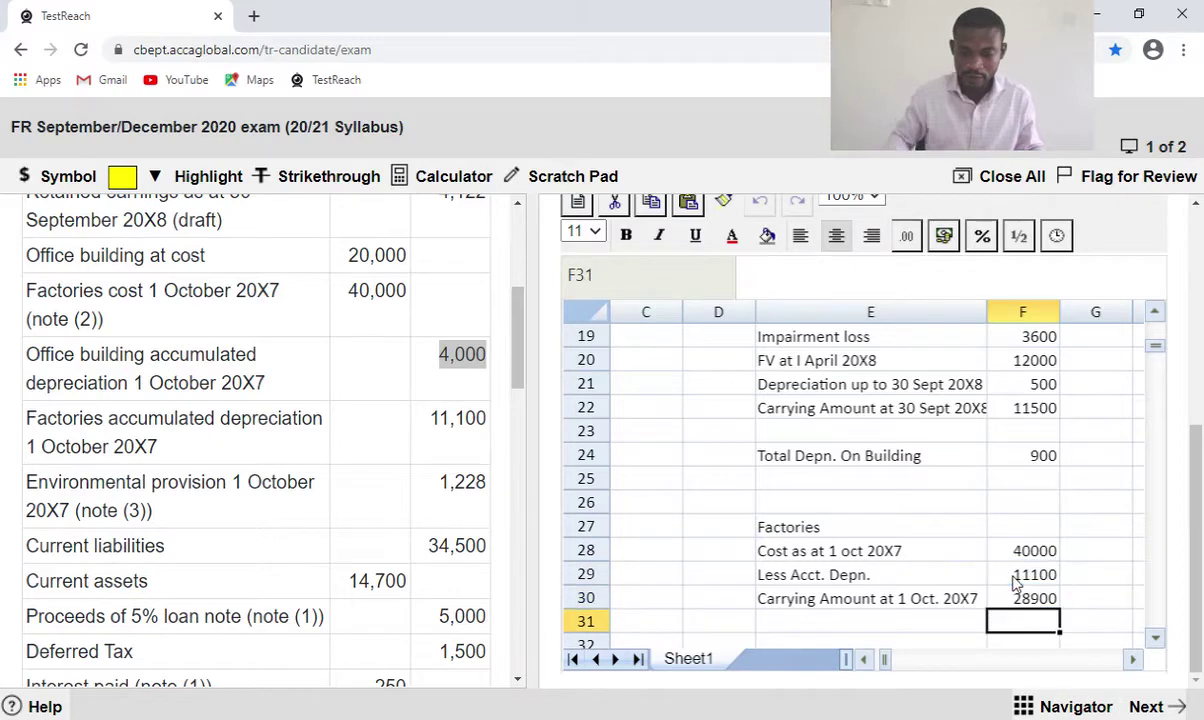
Select E31 for the factory disposal row.
left_click(1155, 640)
left_click(1155, 640)
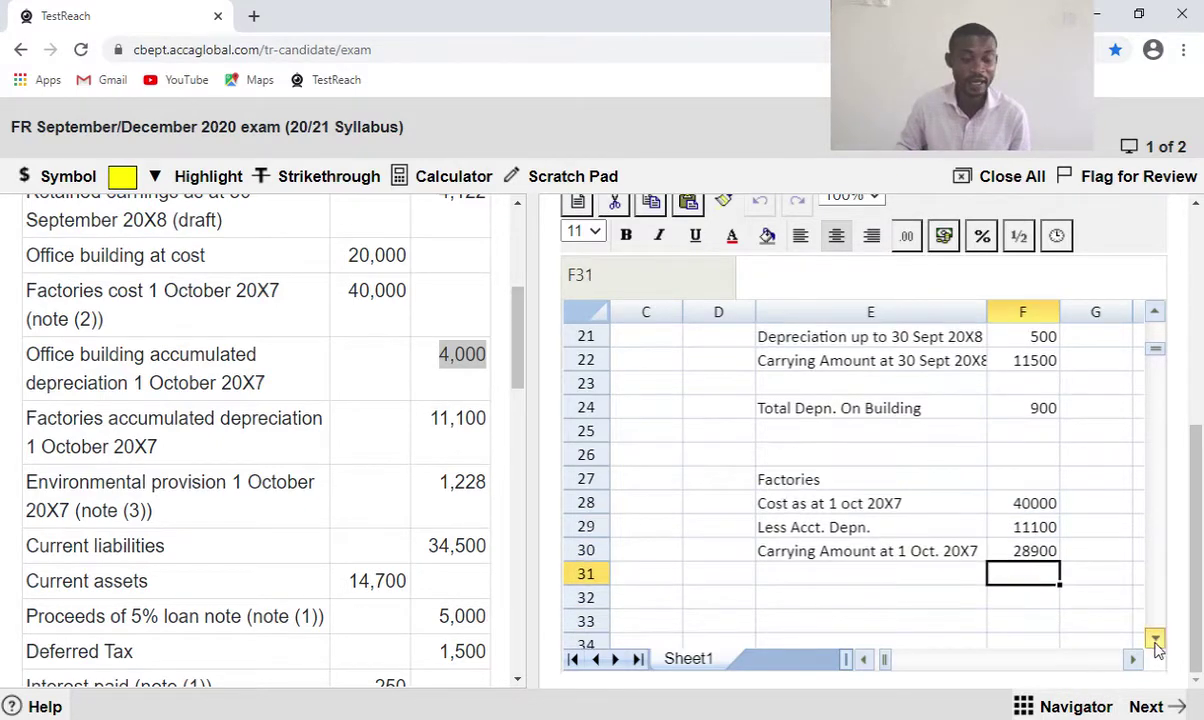
left_click(1155, 640)
left_click(1155, 640)
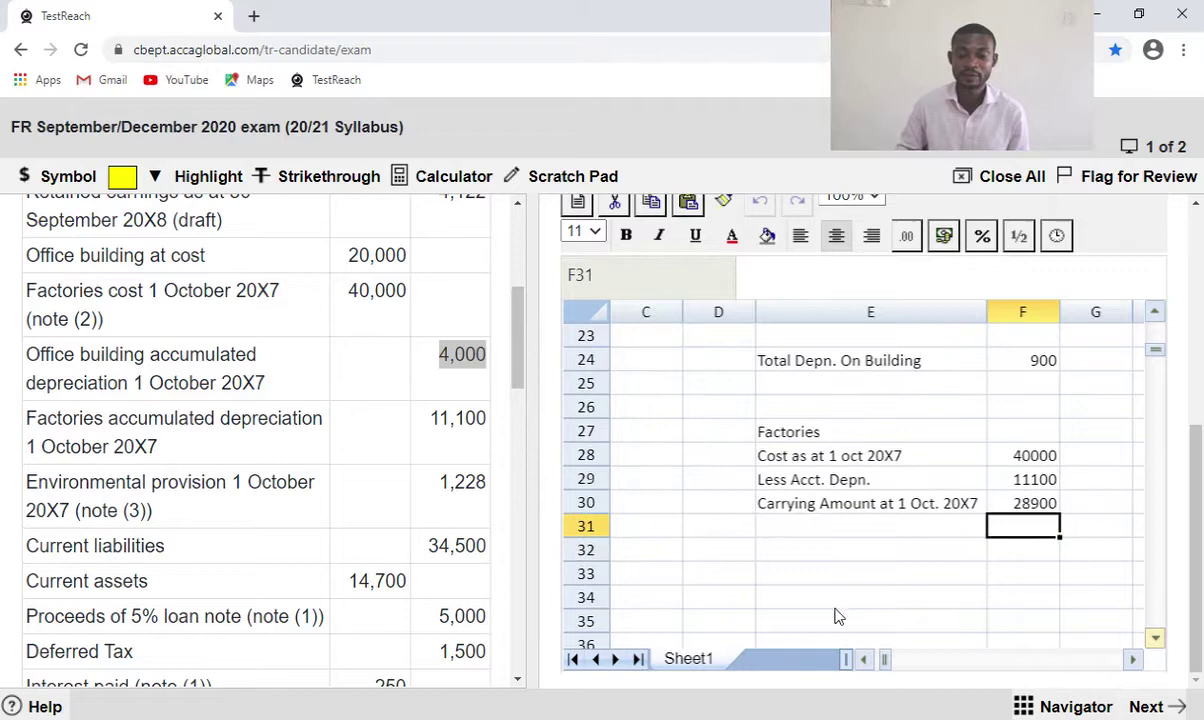
left_click(822, 542)
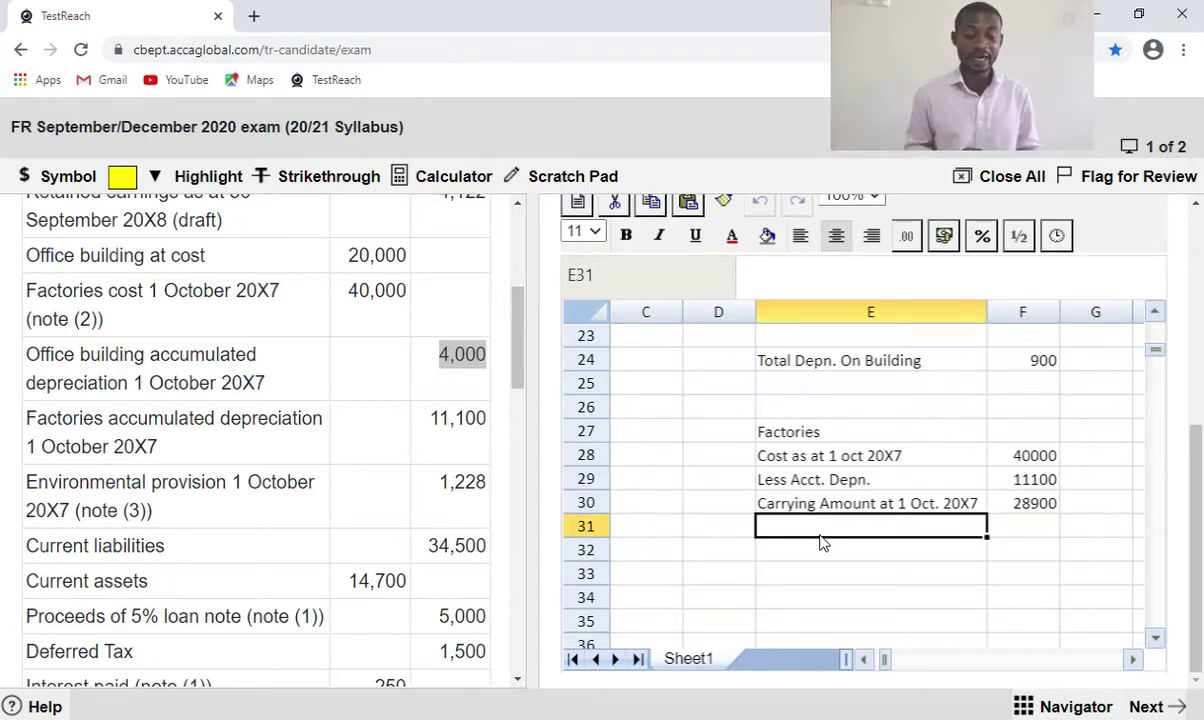
Add 'Less factory disposed' in E31 with =-3000 in F31.
type("Less ")
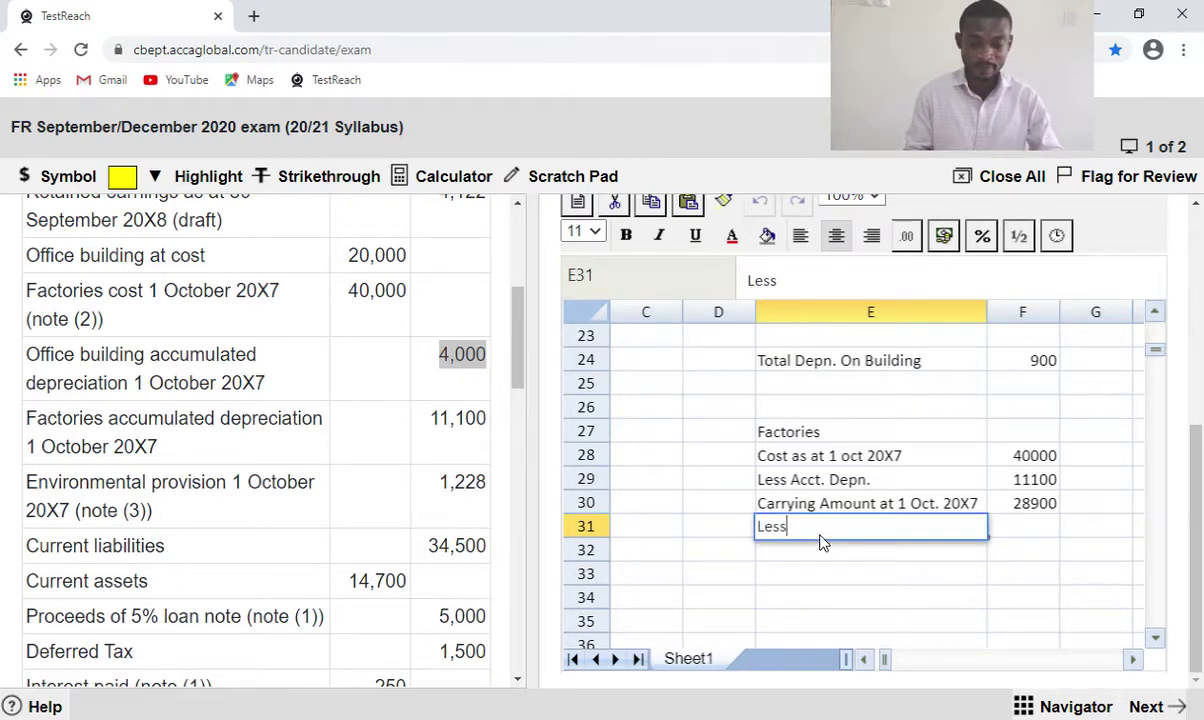
type("factiry")
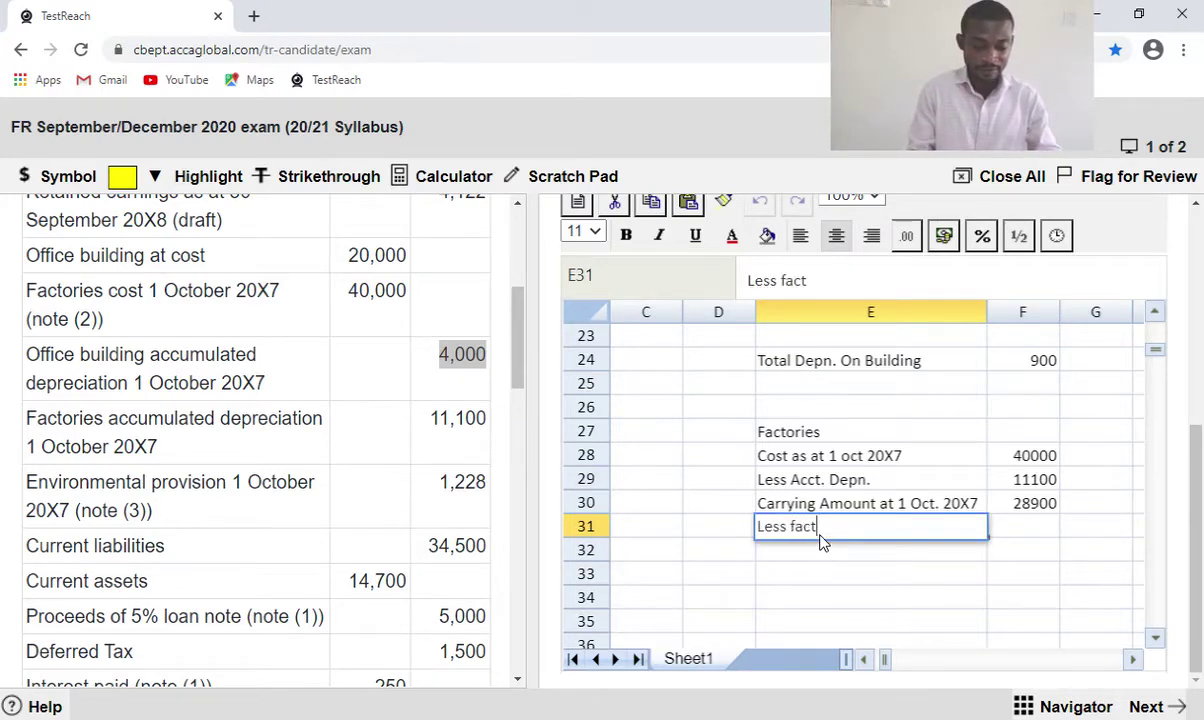
key("BackSpace")
key("BackSpace")
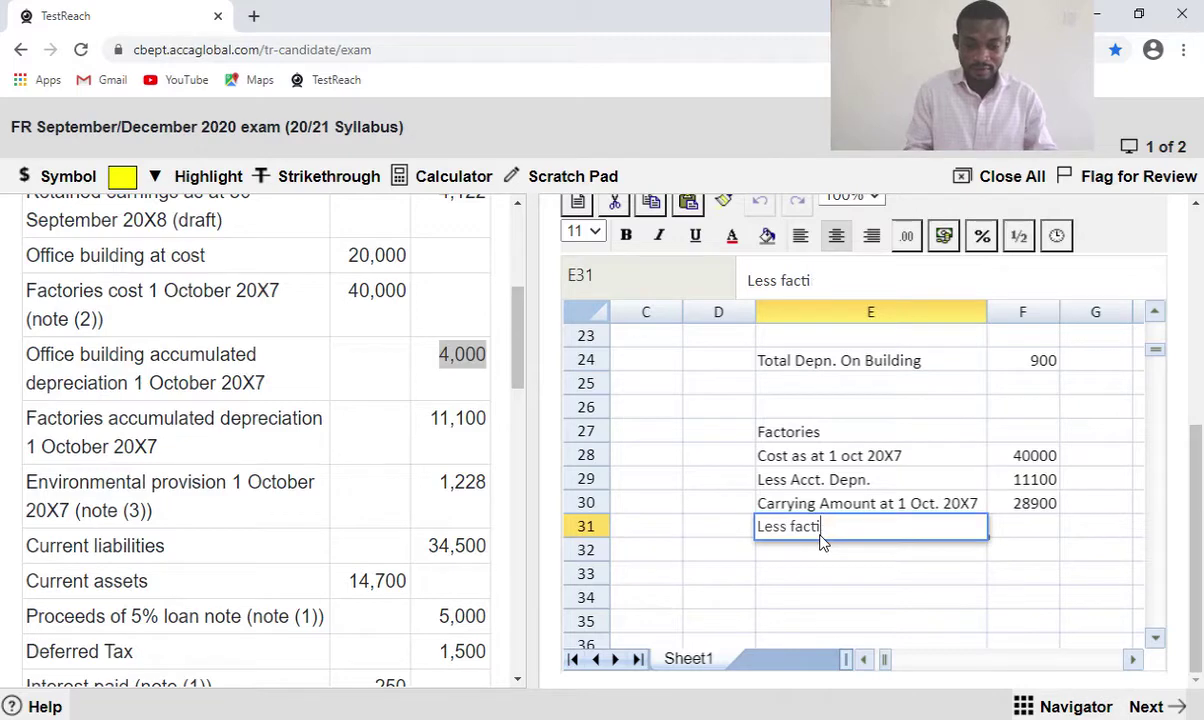
key("BackSpace")
type("ory ")
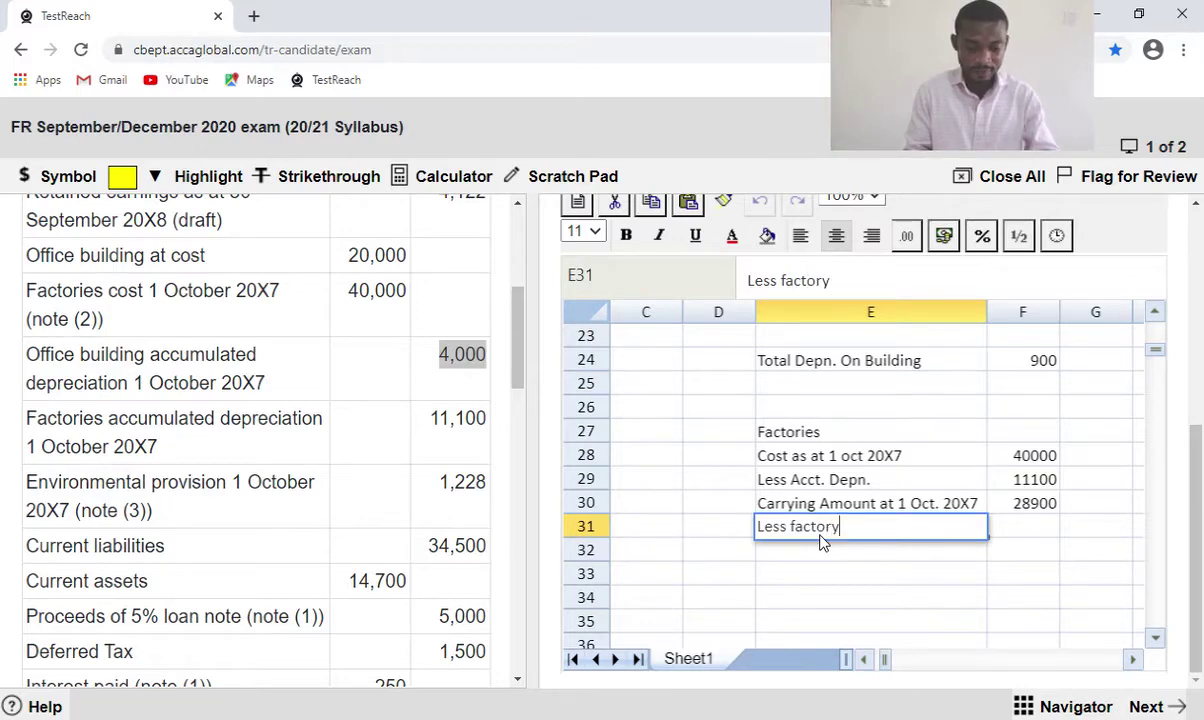
type("disposed")
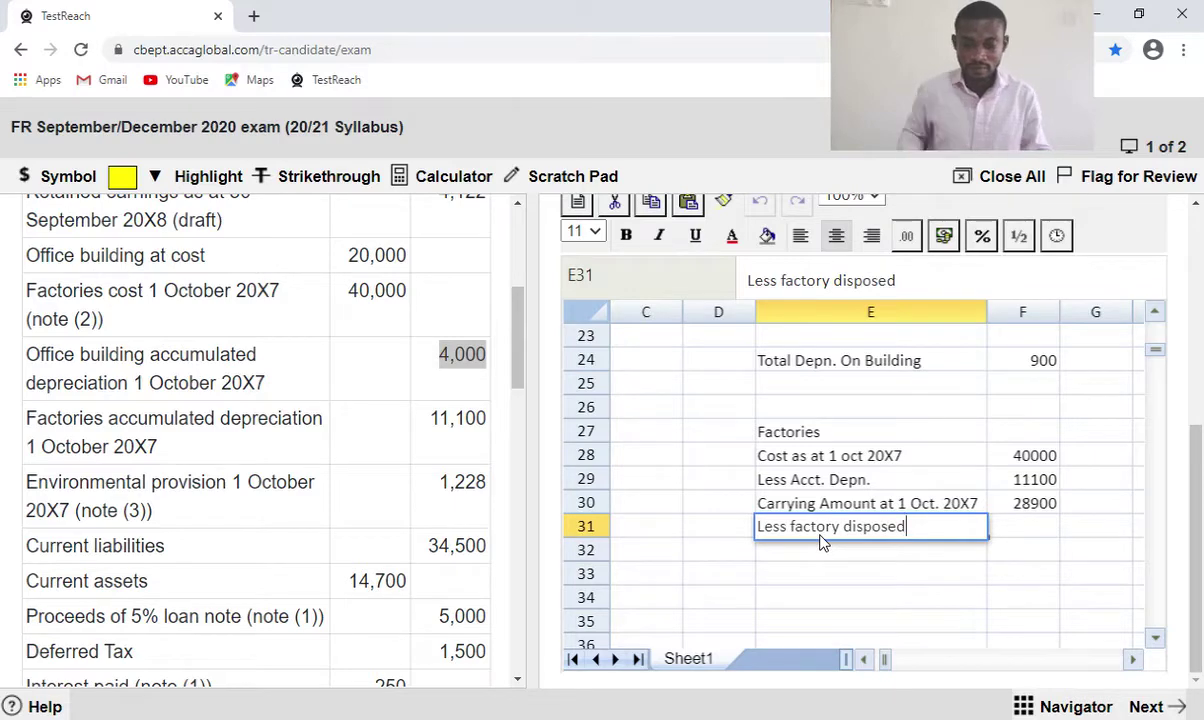
left_click(1012, 537)
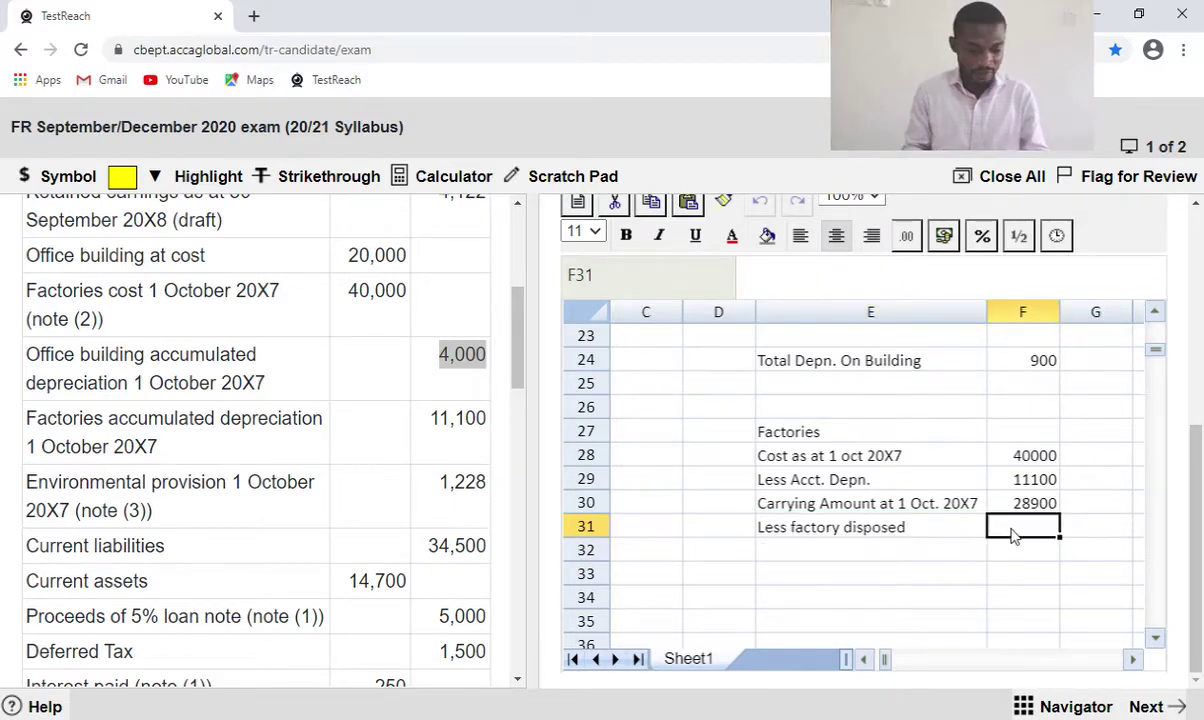
type("3000")
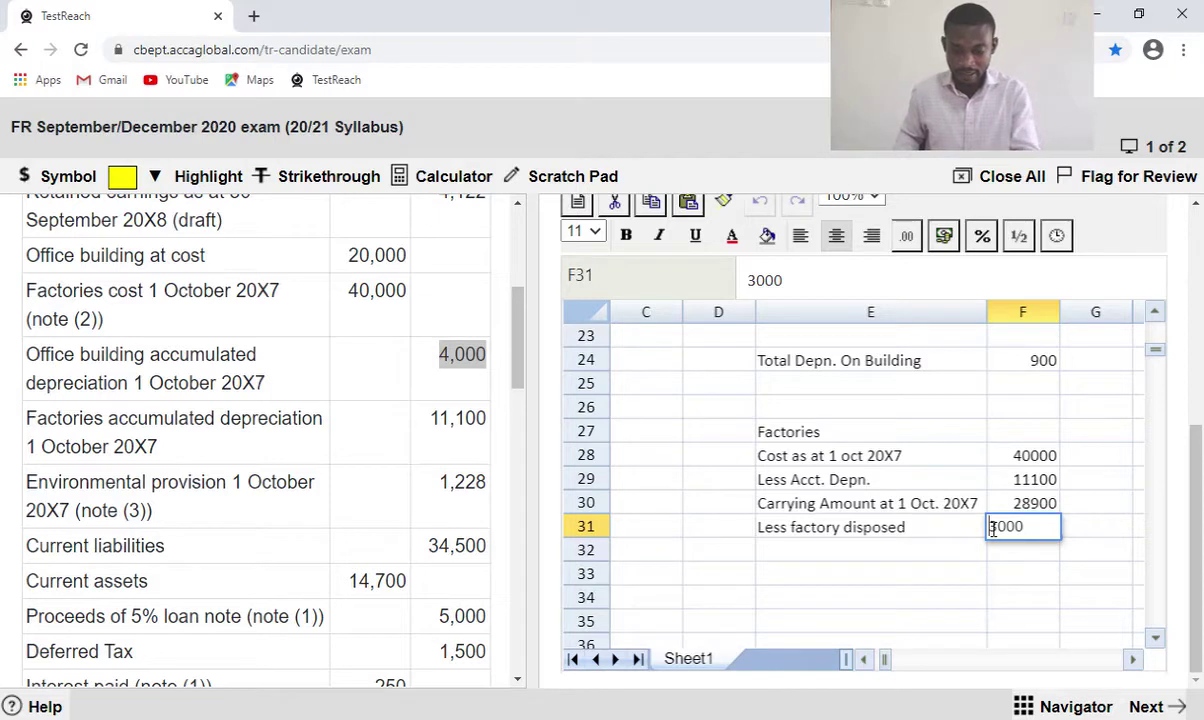
left_click(990, 527)
type("=-")
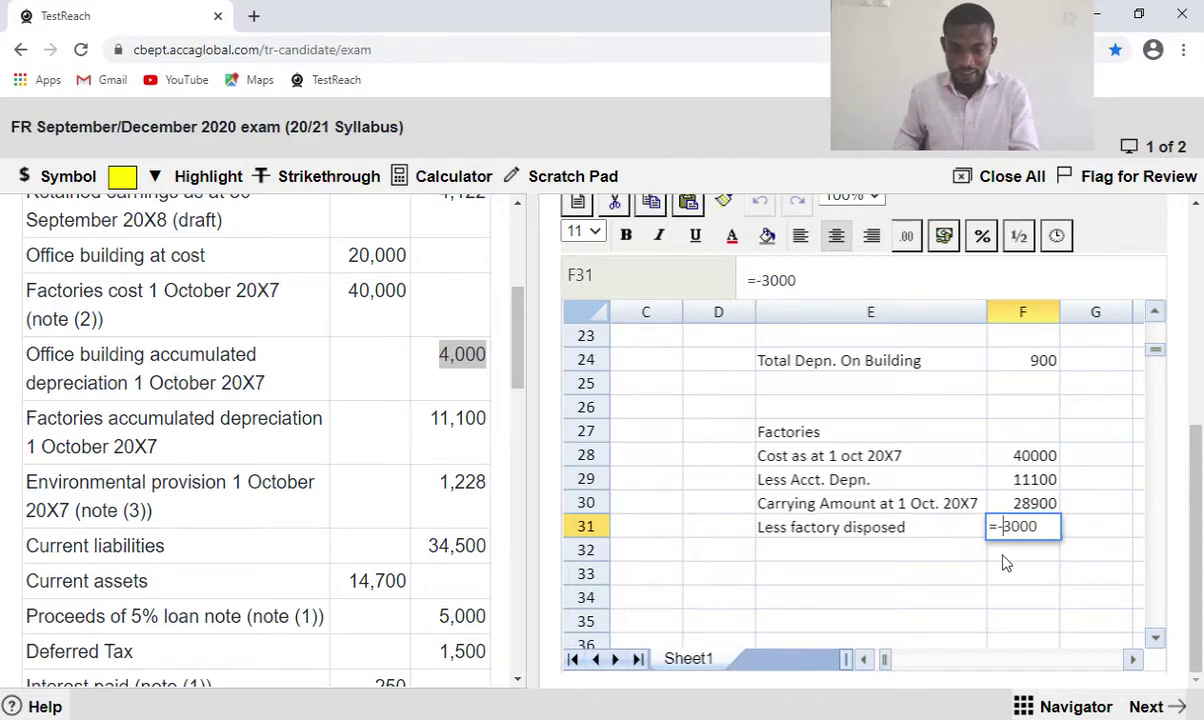
left_click(1004, 558)
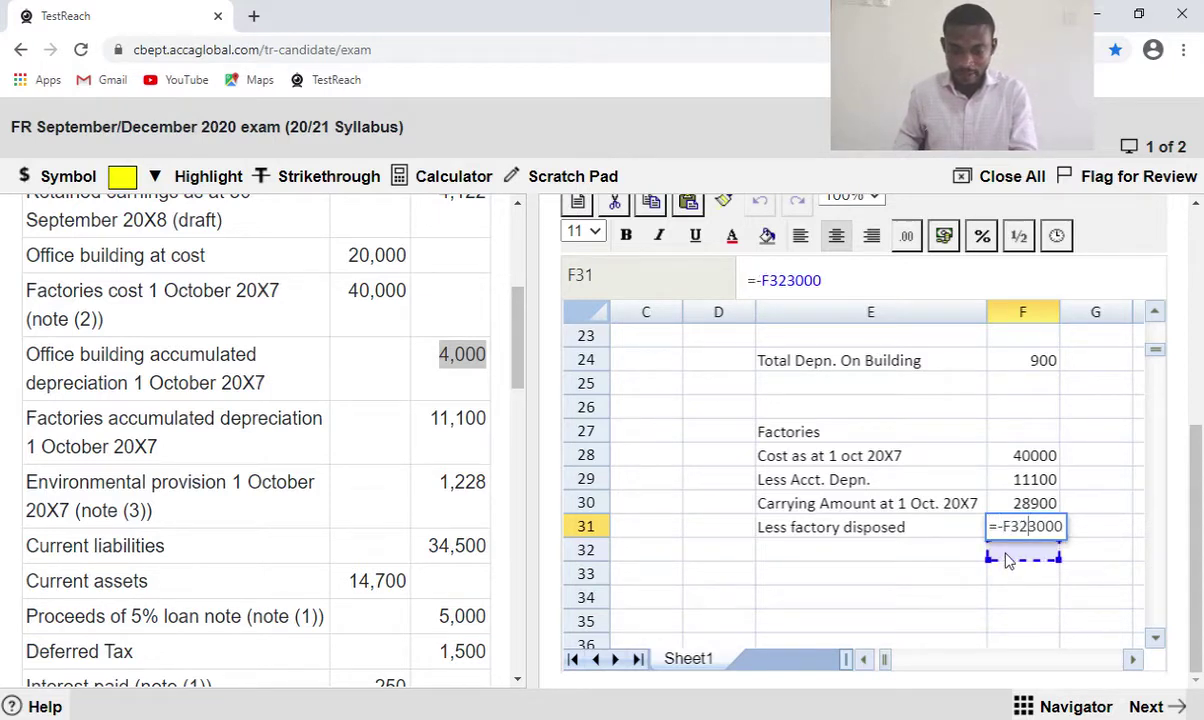
key("BackSpace")
key("BackSpace")
key("BackSpace")
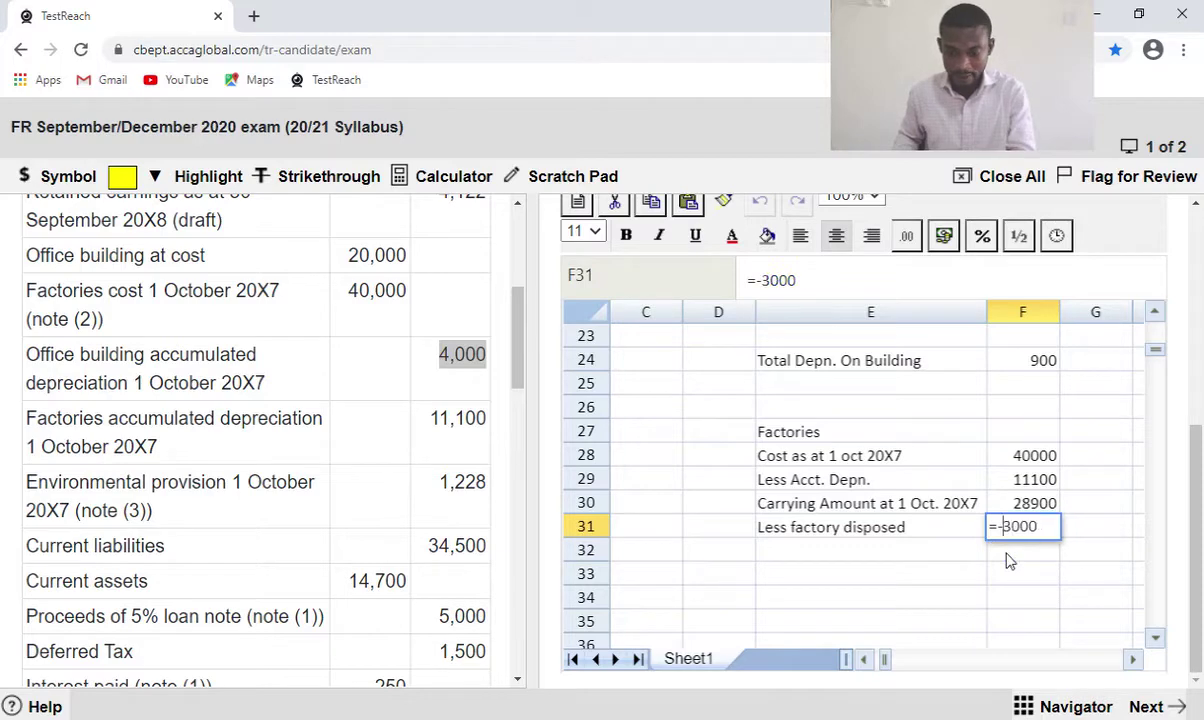
key("Return")
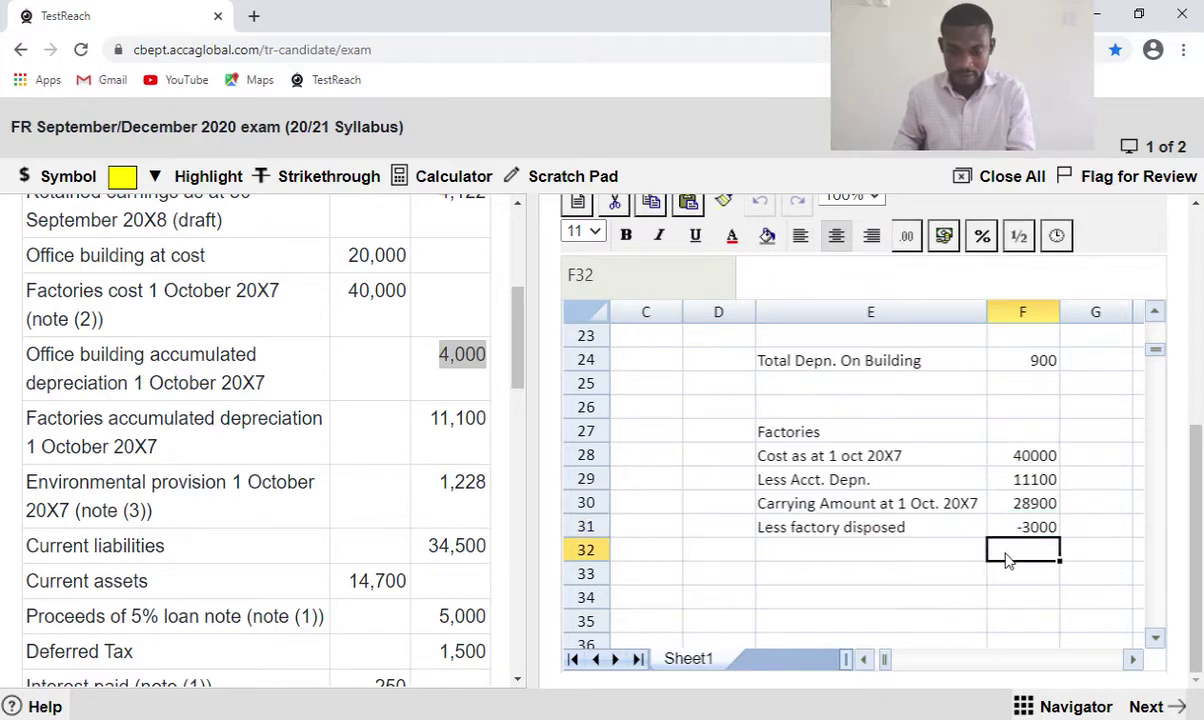
Copy the 'Carrying Amount at 1 Oct. 20X7' label from E30 into E32.
left_click(869, 511)
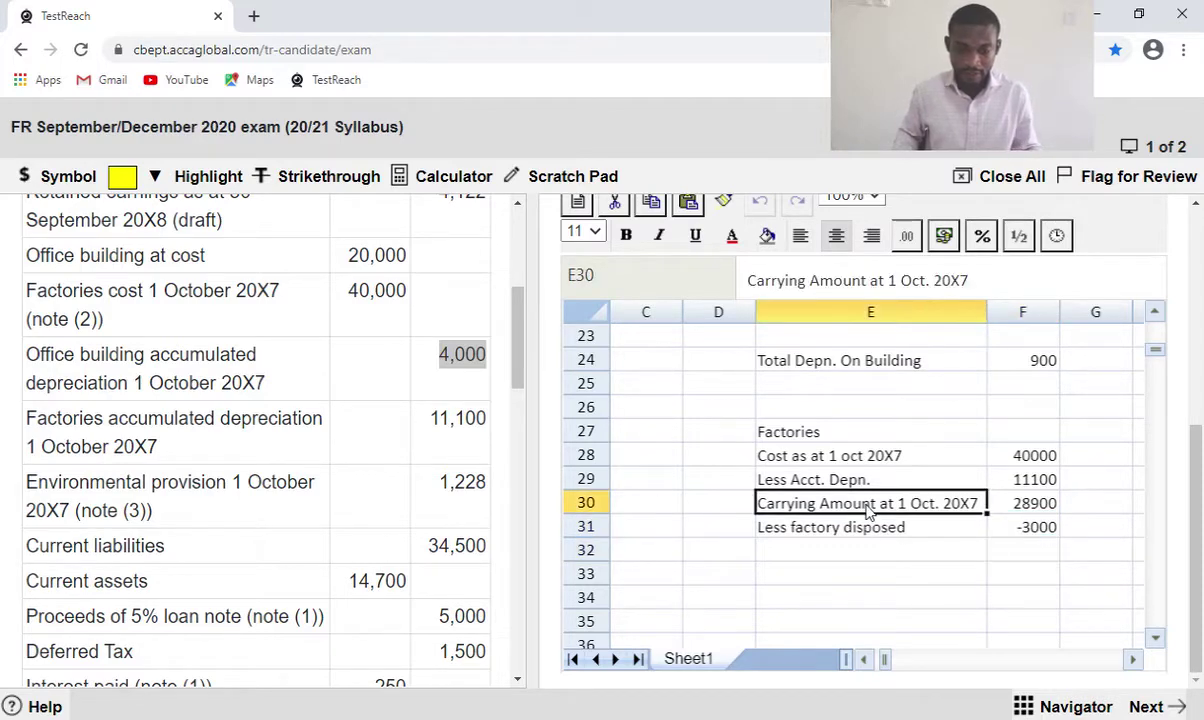
key("ctrl+c")
left_click(876, 556)
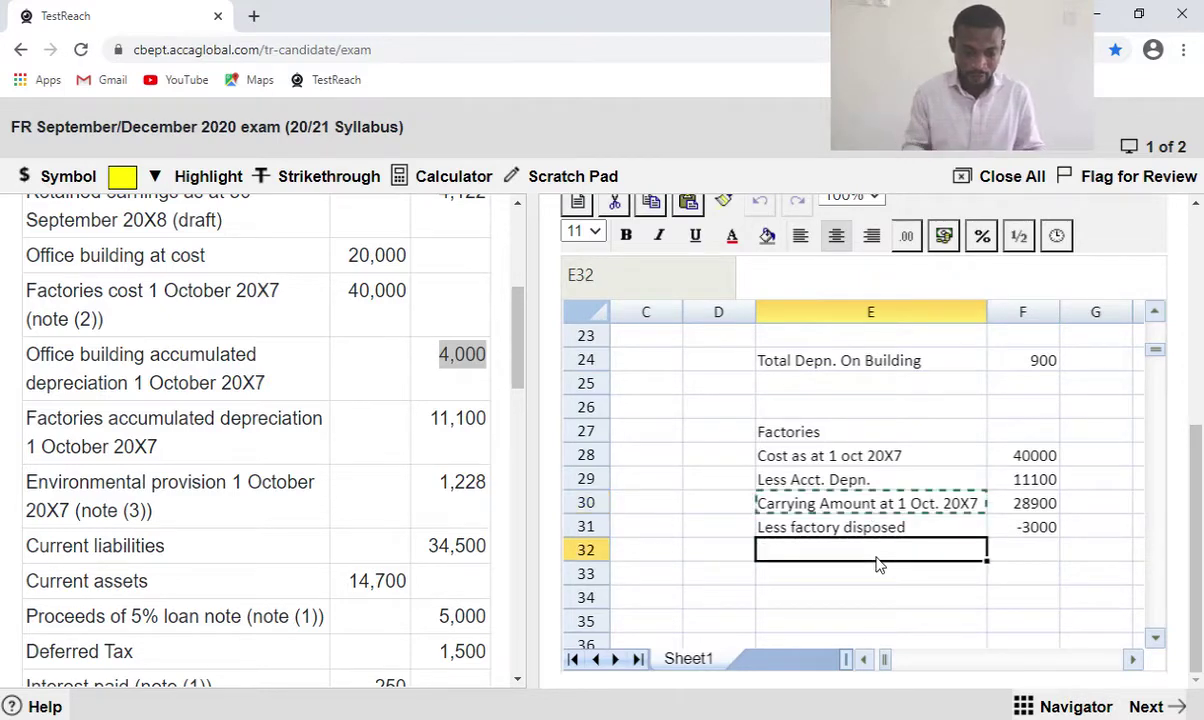
key("ctrl+v")
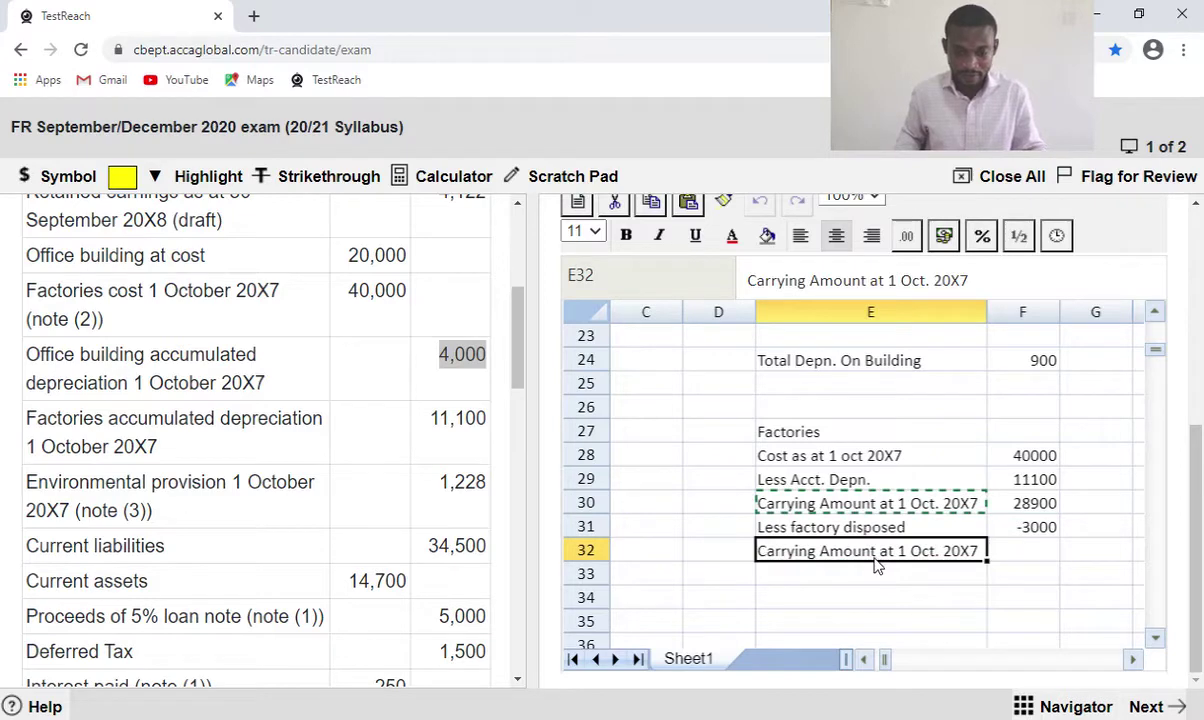
Enter =F31 in F32 to show -3000, then zoom the page in.
left_click(1013, 556)
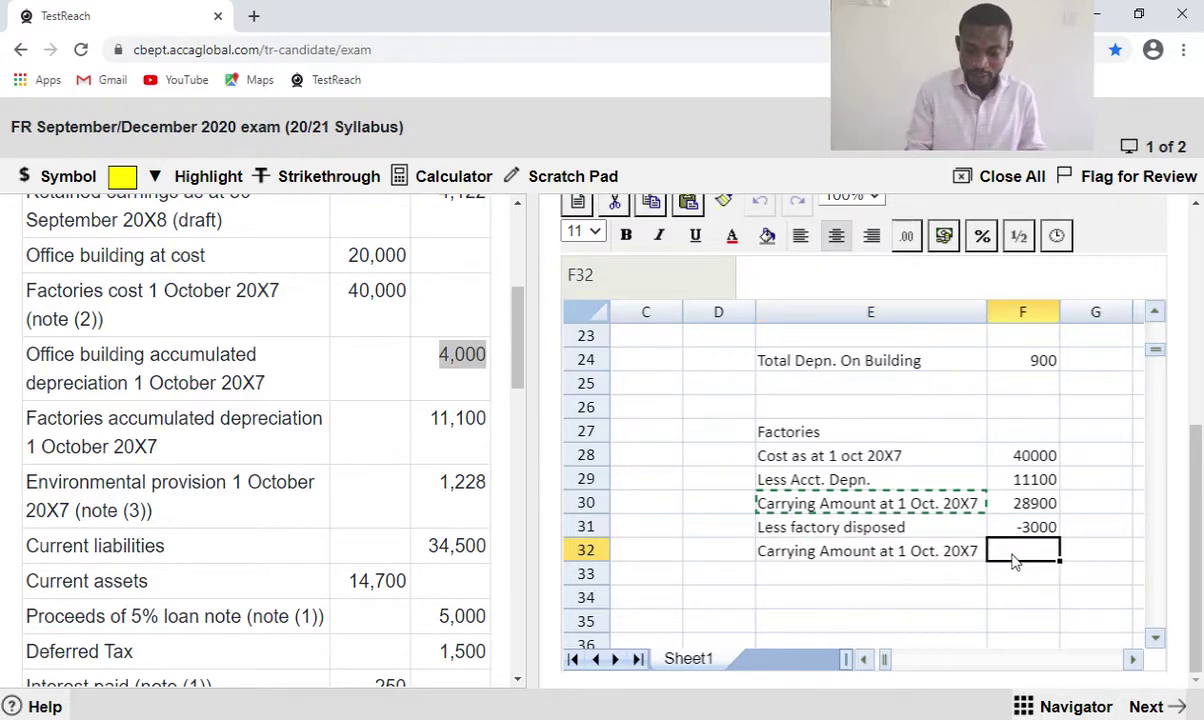
type("=")
left_click(1017, 505)
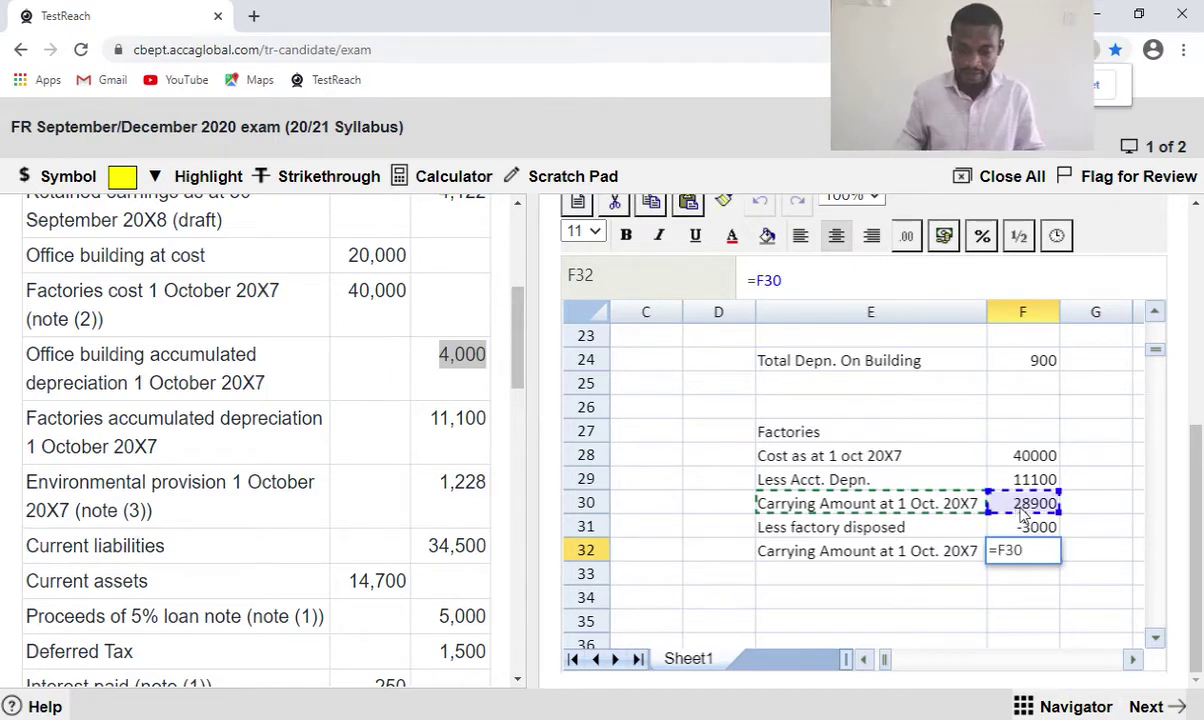
left_click(1024, 529)
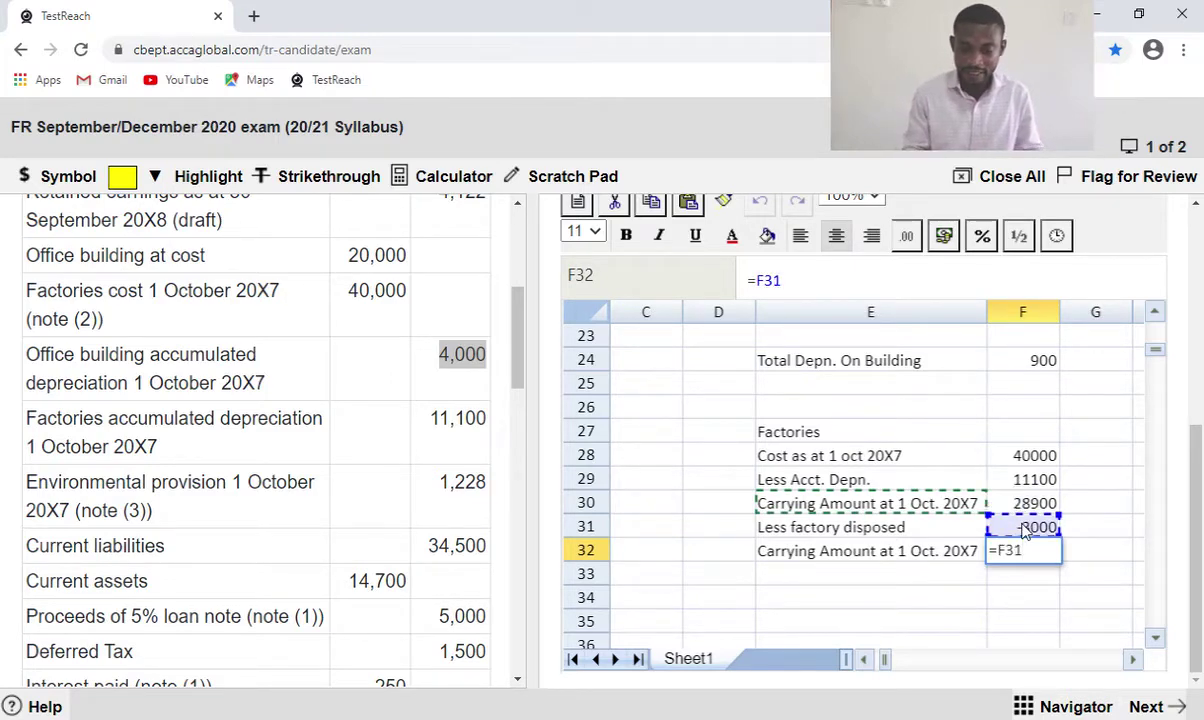
key("Return")
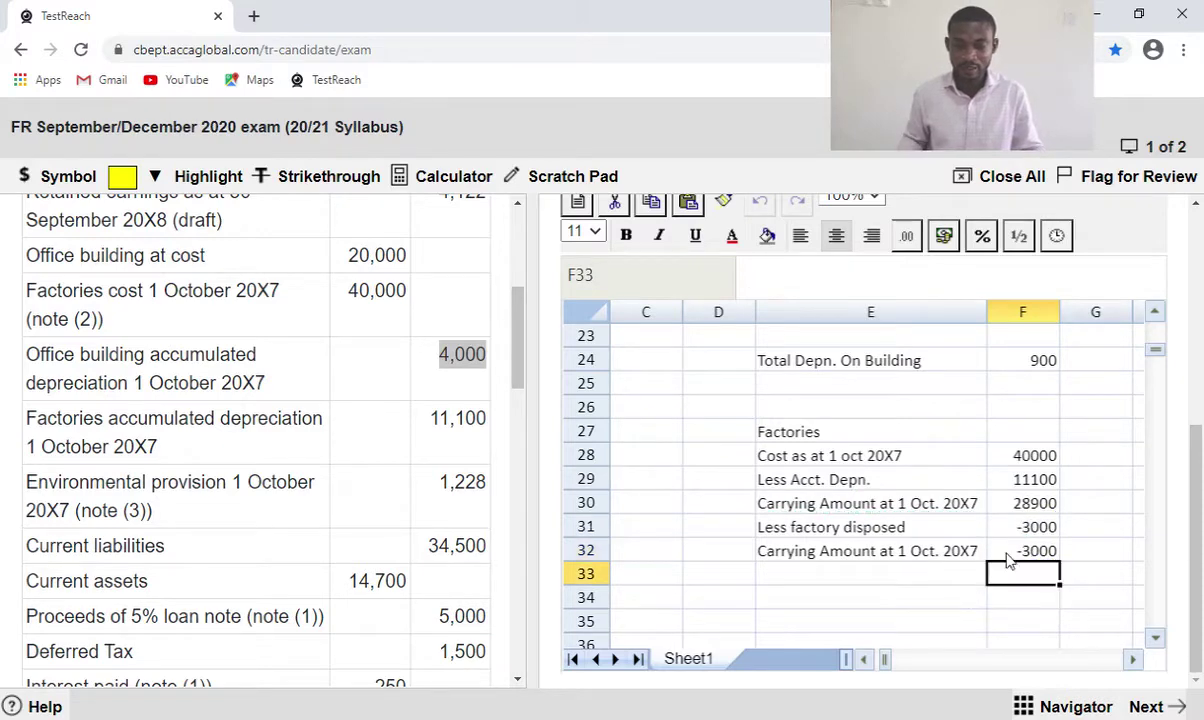
key("ctrl+plus")
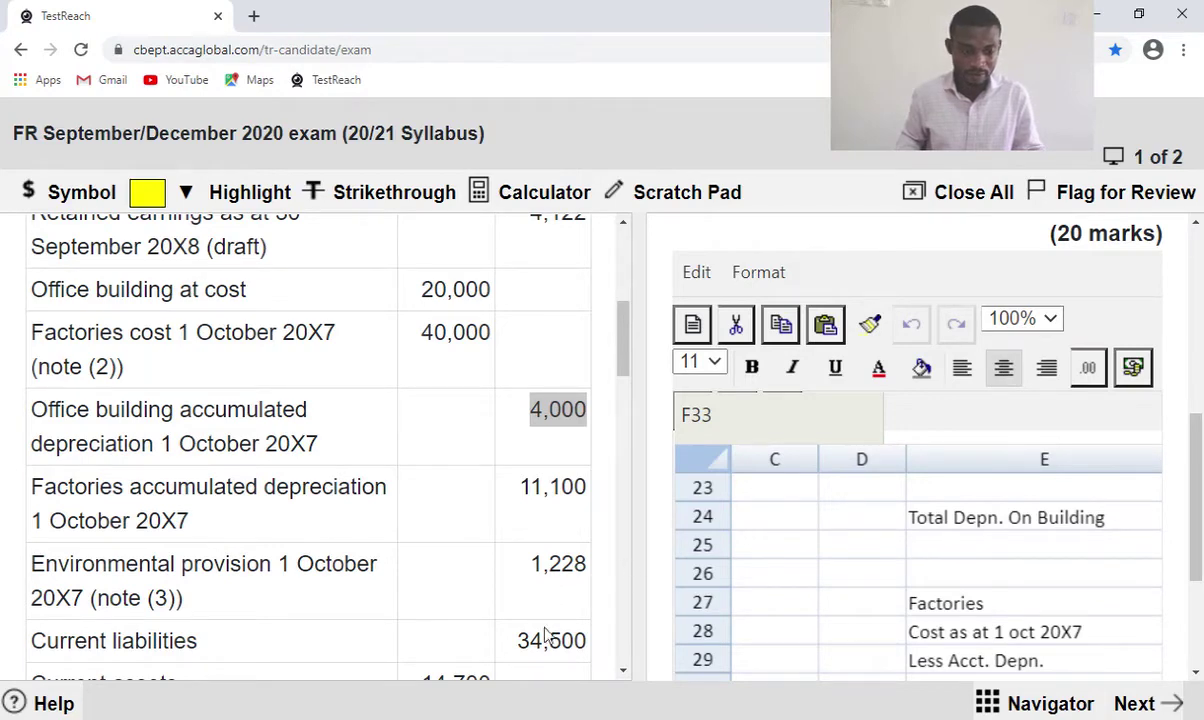
Replace F32's formula with =F30+F31 so the factories' carrying amount reads 25900.
scroll(518, 645, "down", 3)
scroll(560, 620, "down", 2)
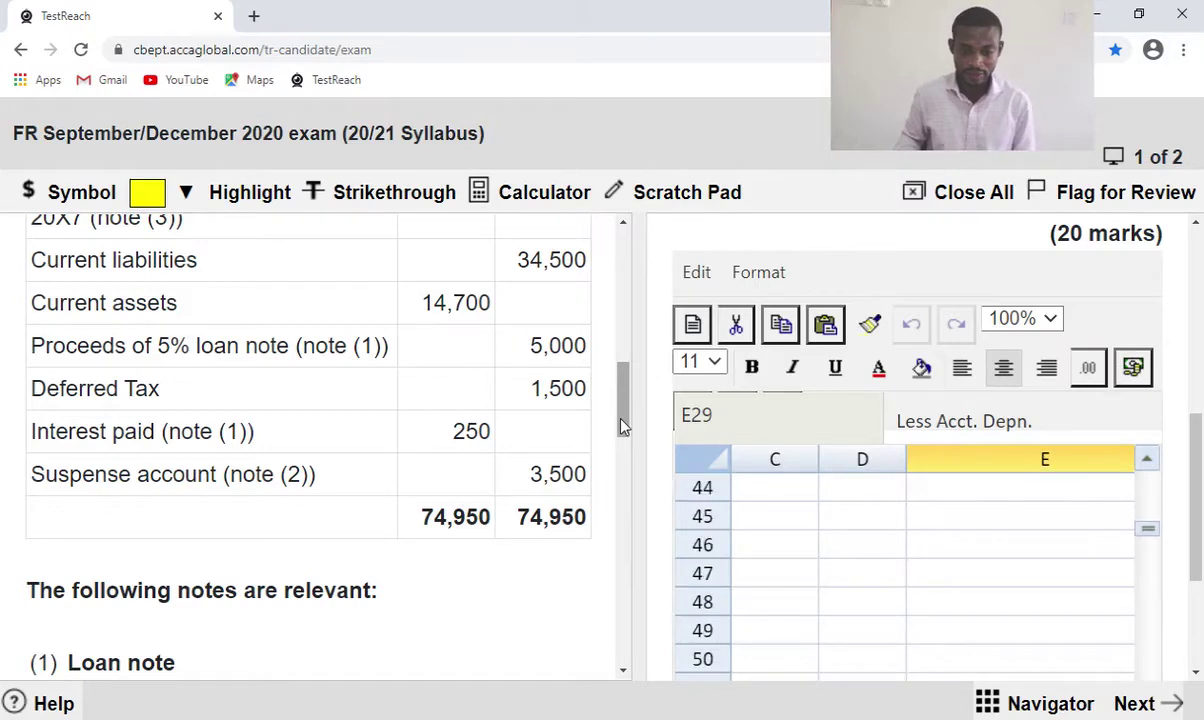
scroll(620, 425, "up", 3)
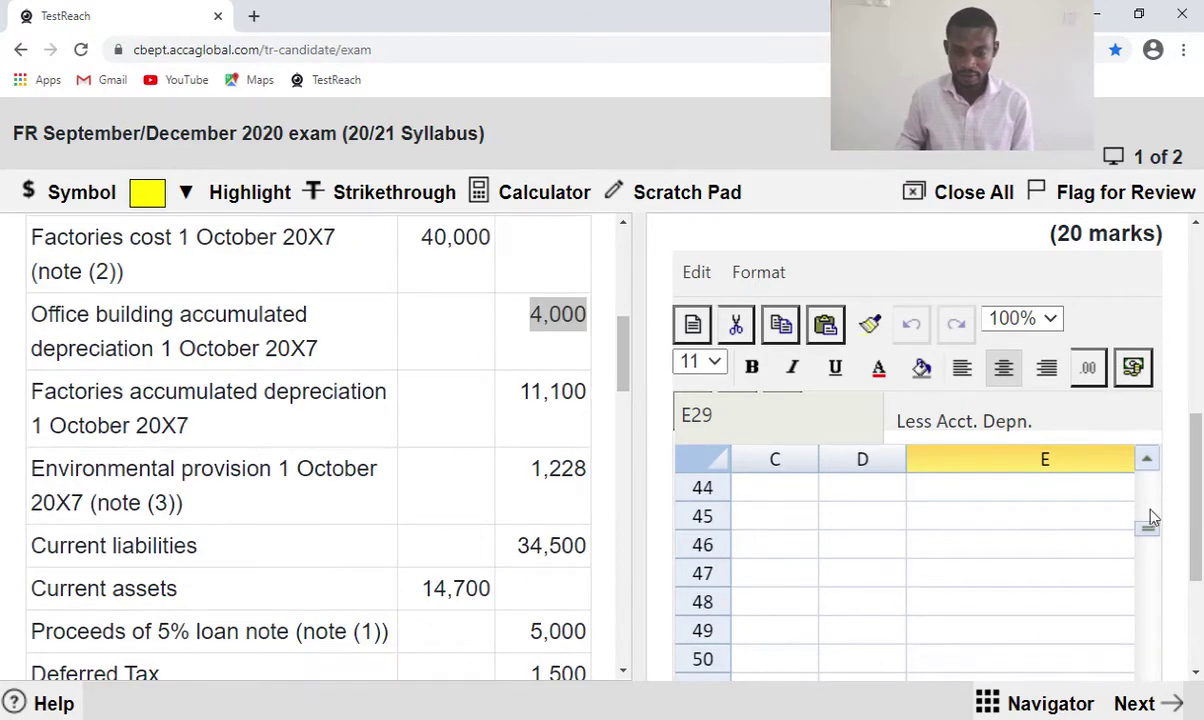
scroll(1147, 497, "up", 1)
scroll(1147, 497, "up", 5)
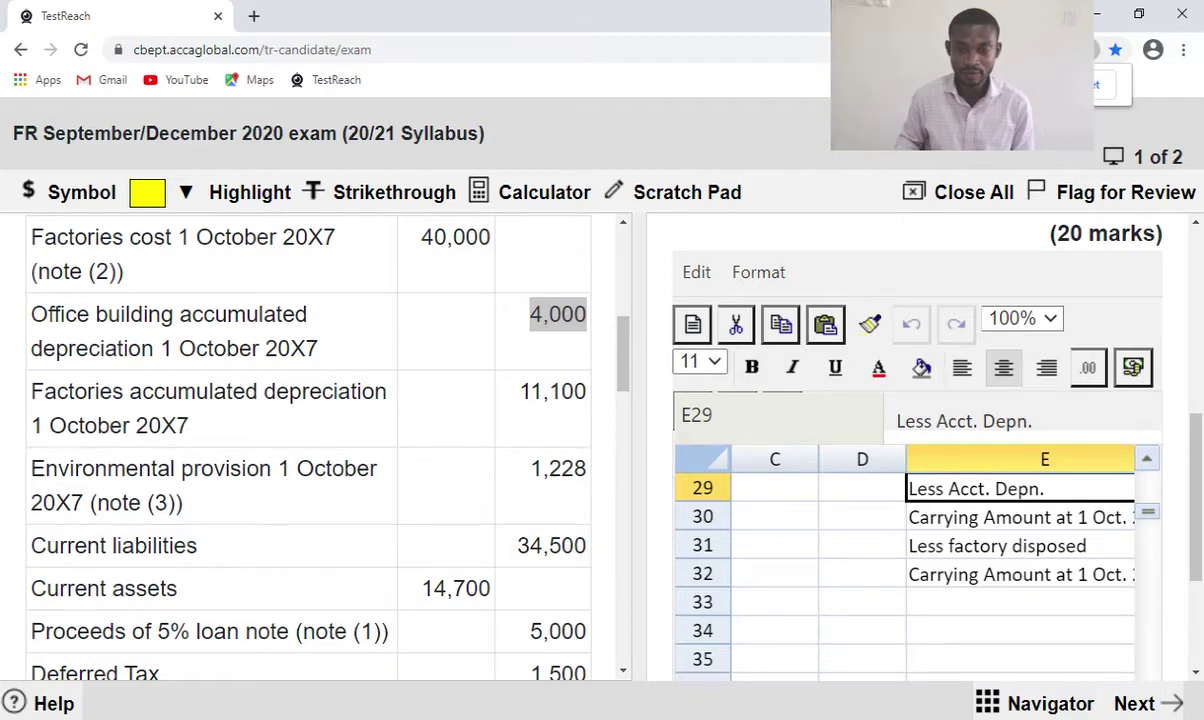
key("ctrl+minus")
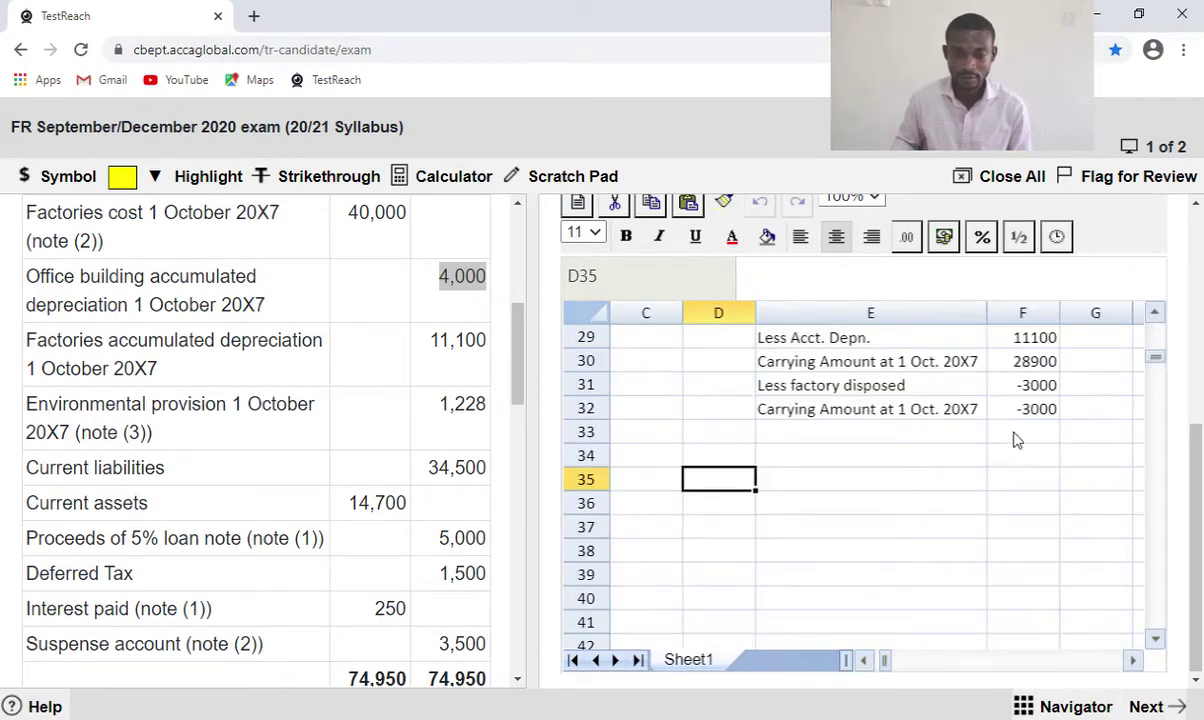
left_click(1028, 416)
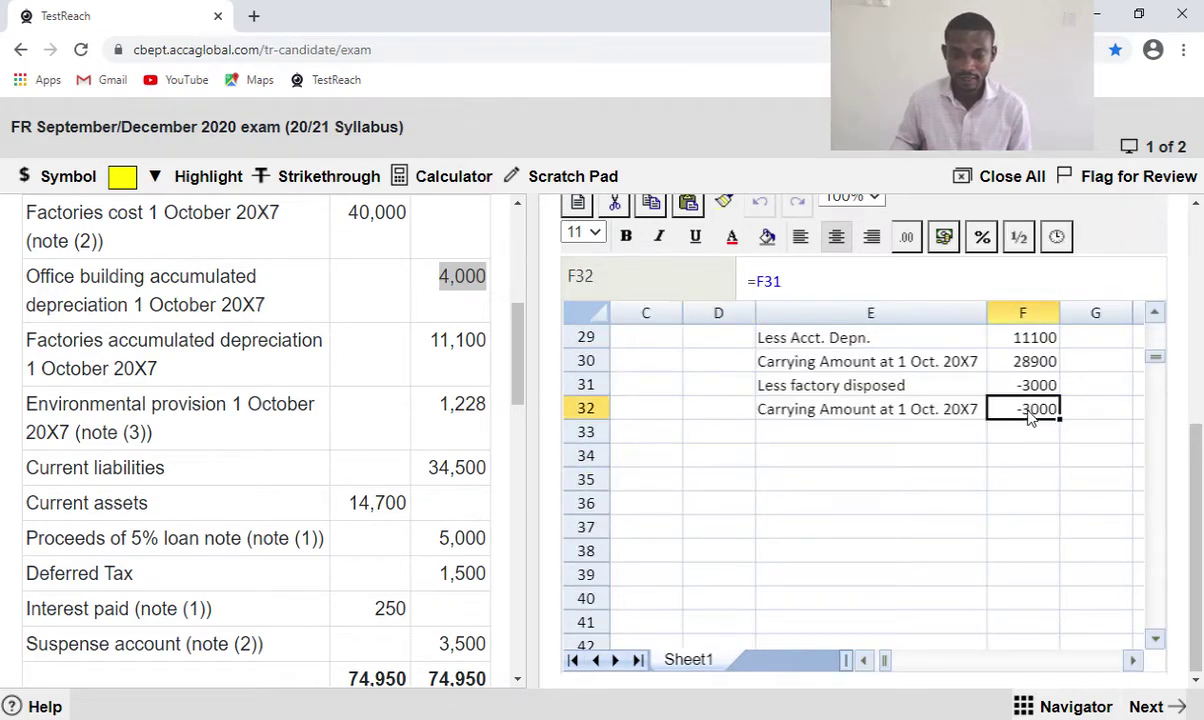
key("Delete")
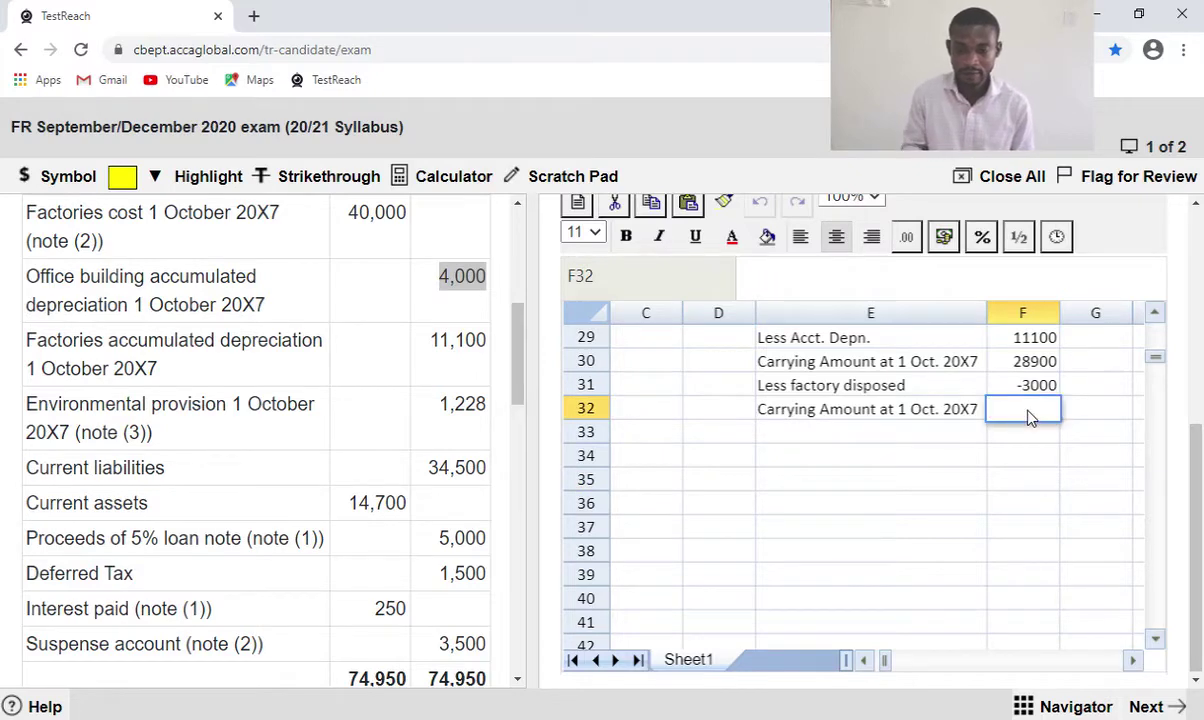
type("=")
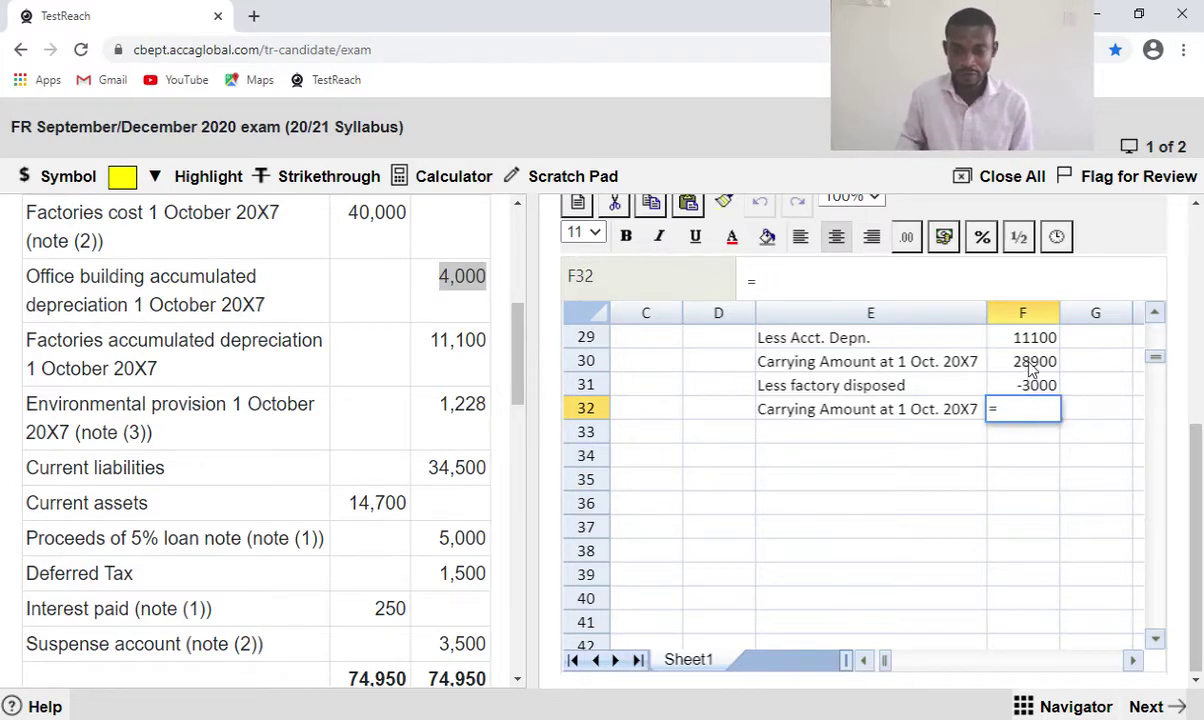
left_click(1030, 366)
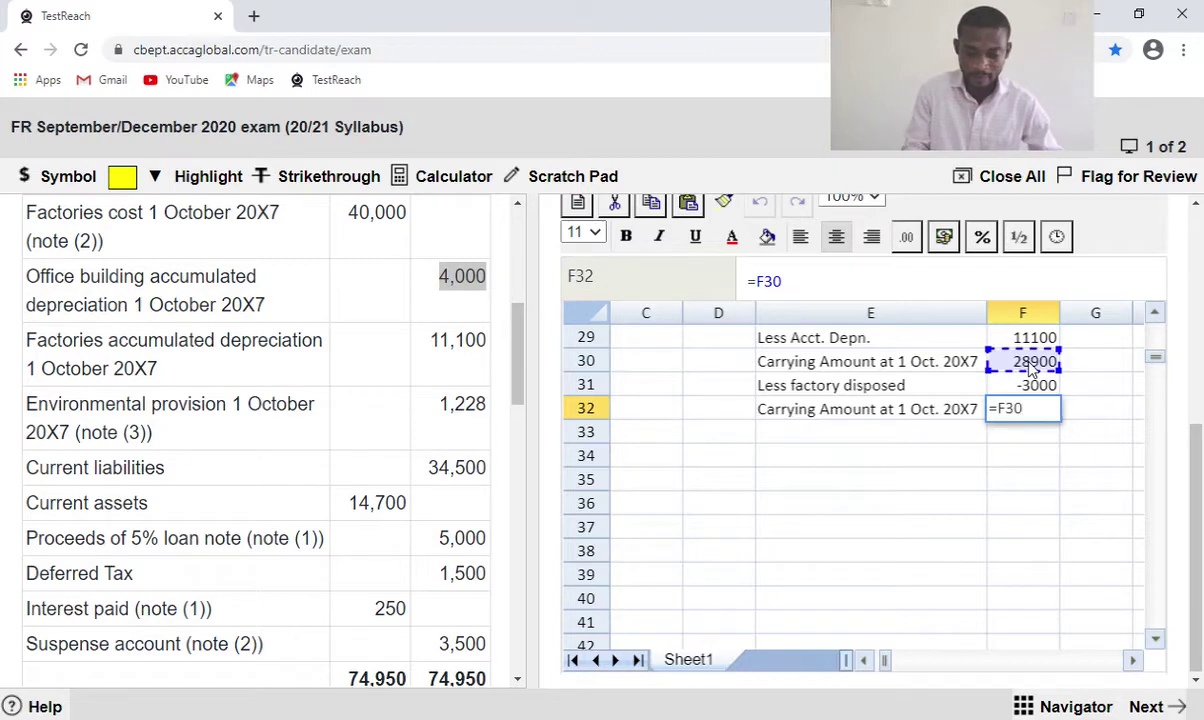
type("+")
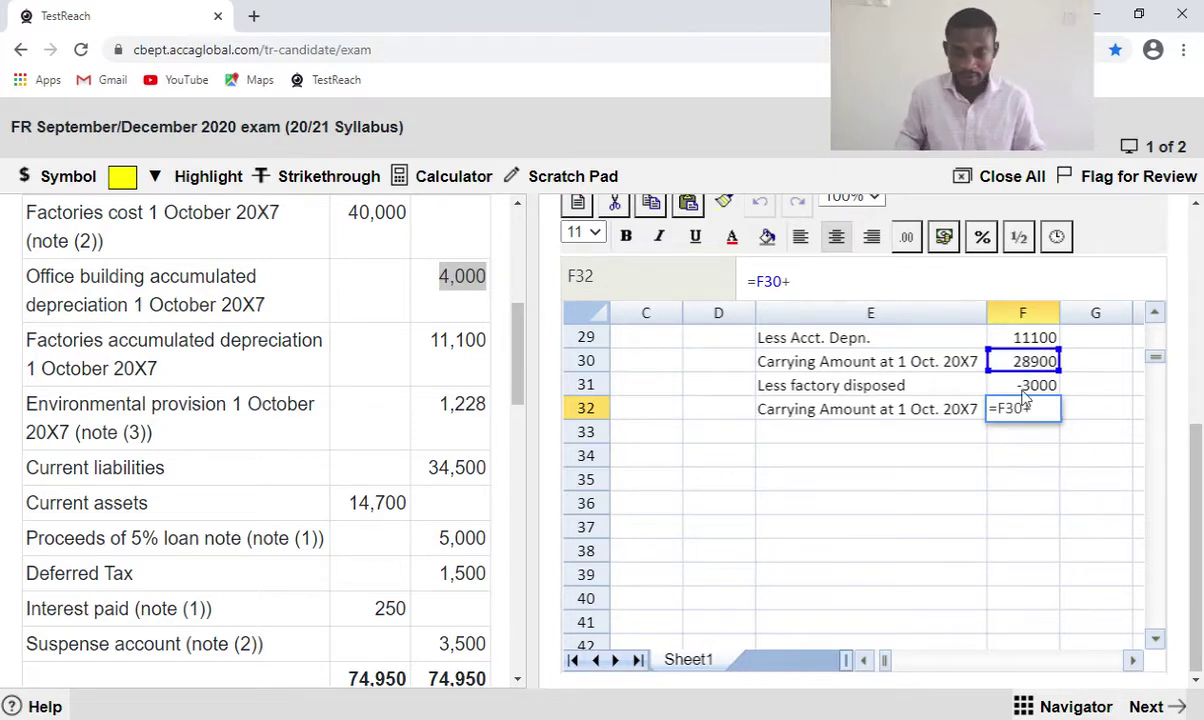
left_click(1024, 388)
key("Return")
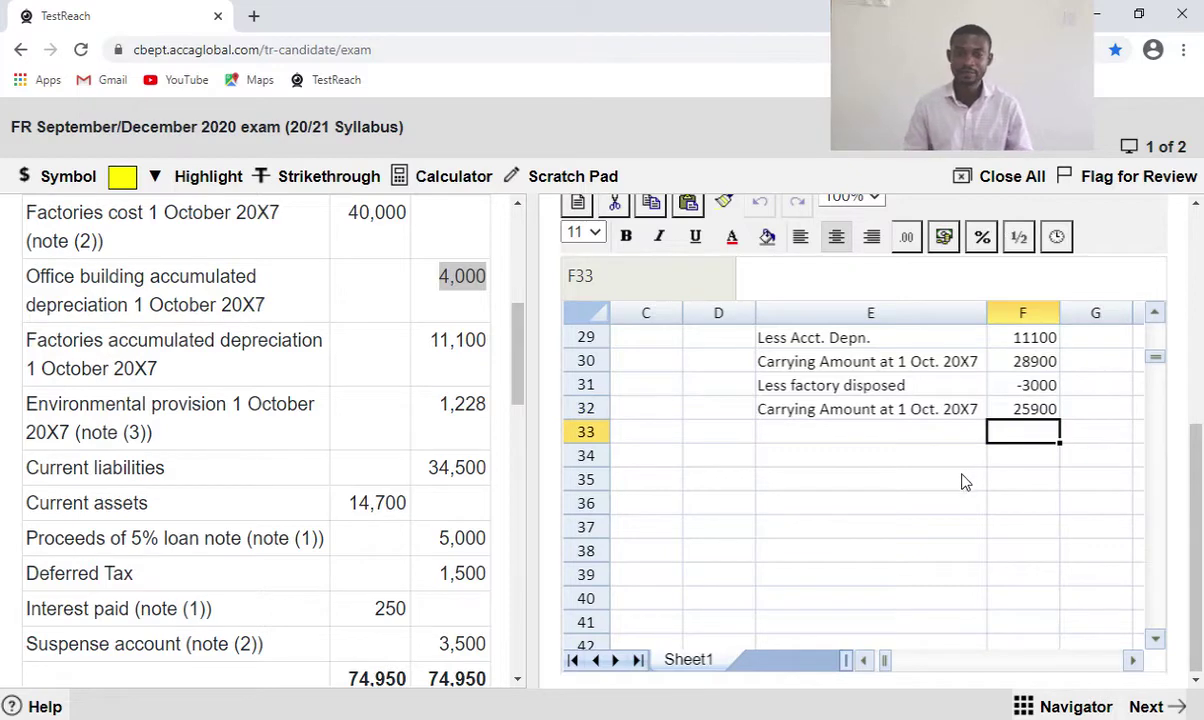
left_click(806, 459)
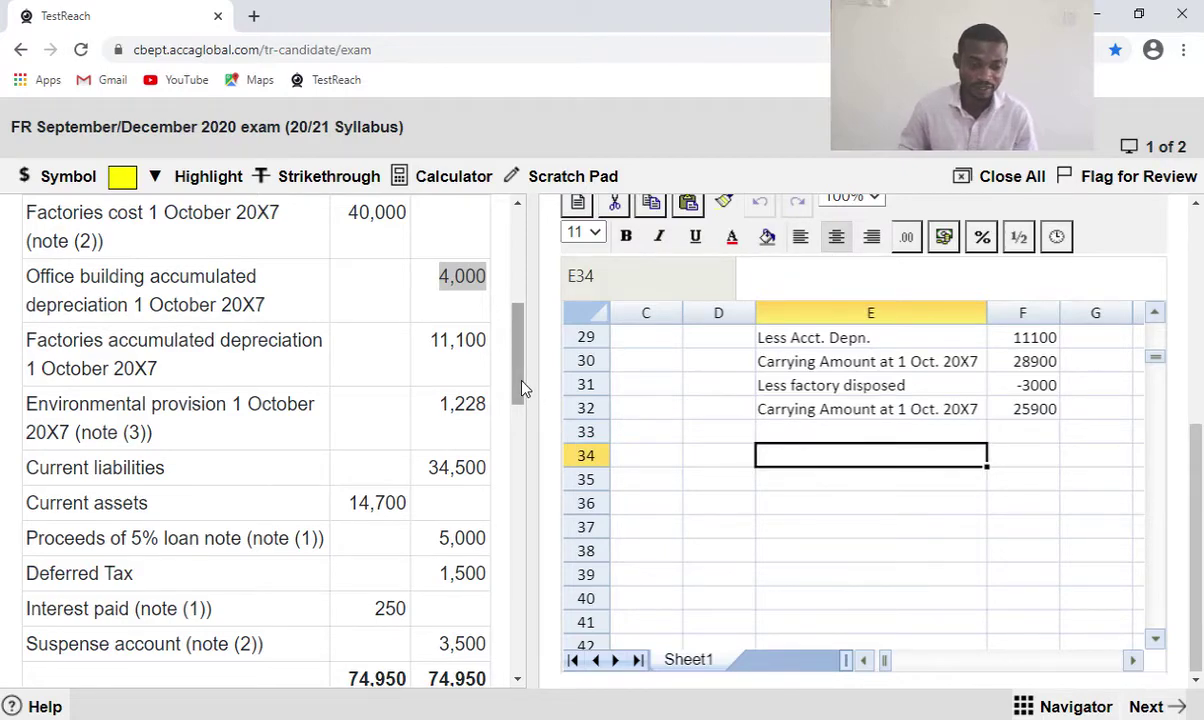
Label row 33 in E33 as 'Depn. for the year'.
scroll(505, 475, "down", 1)
scroll(505, 475, "down", 8)
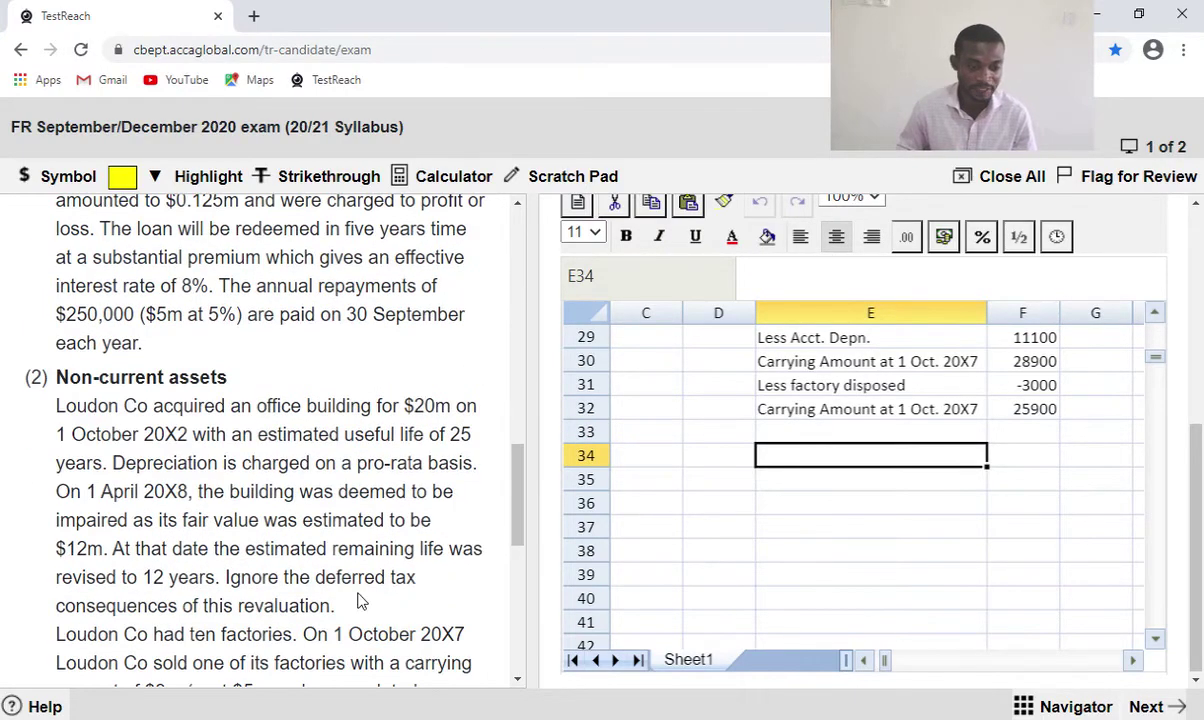
left_click_drag(519, 529, 519, 569)
scroll(490, 553, "down", 1)
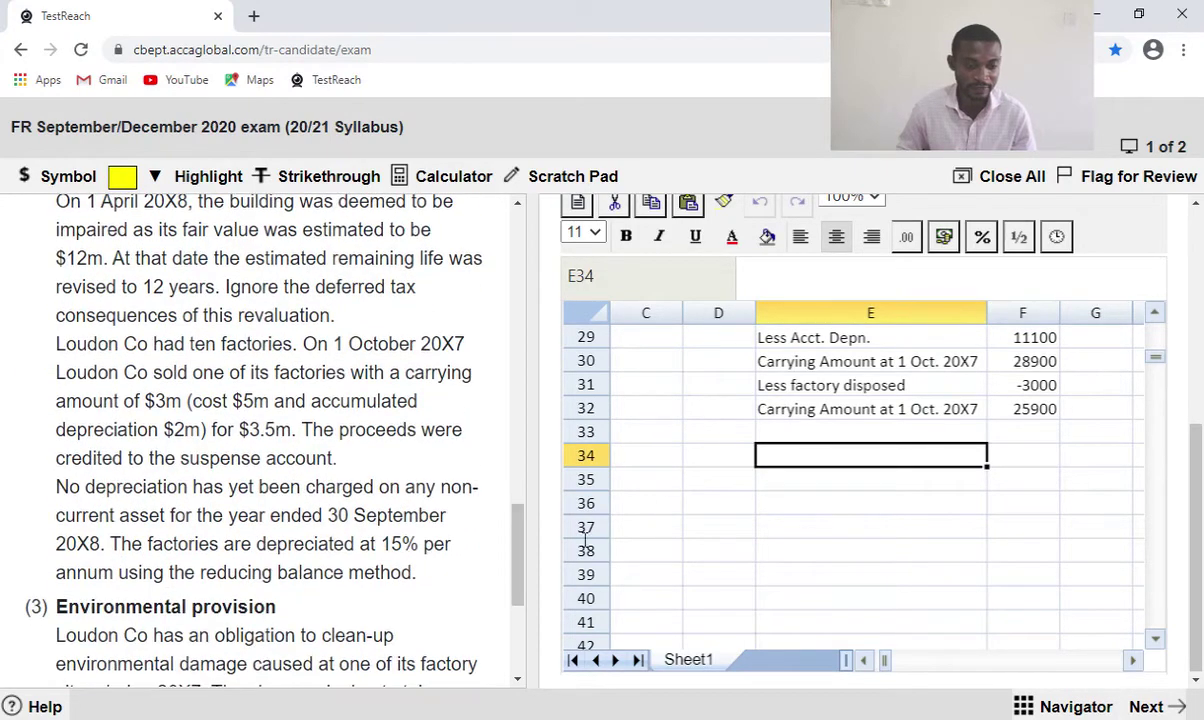
left_click(785, 438)
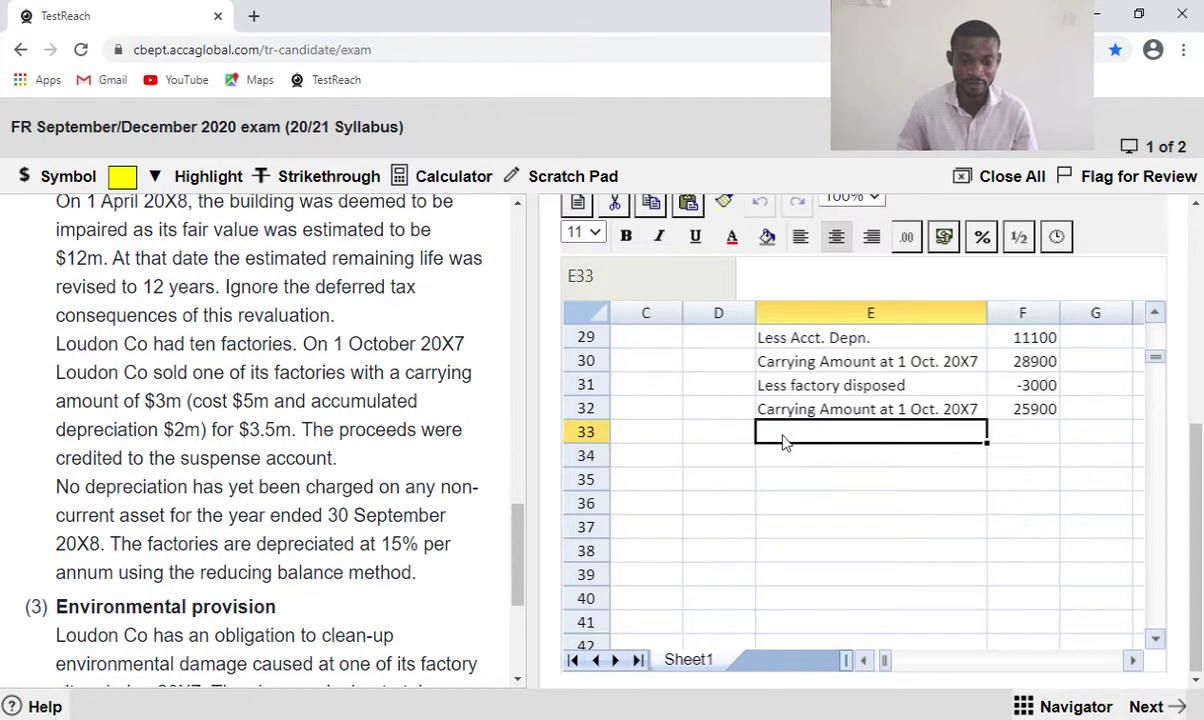
type("De")
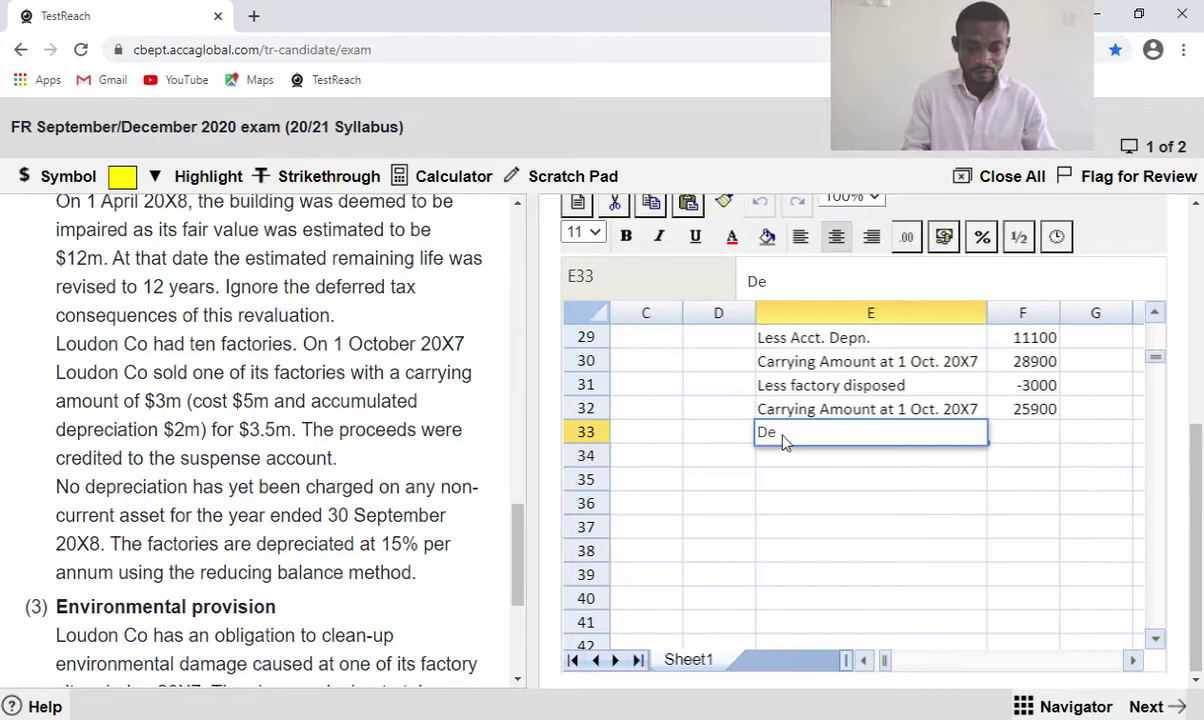
type("perix")
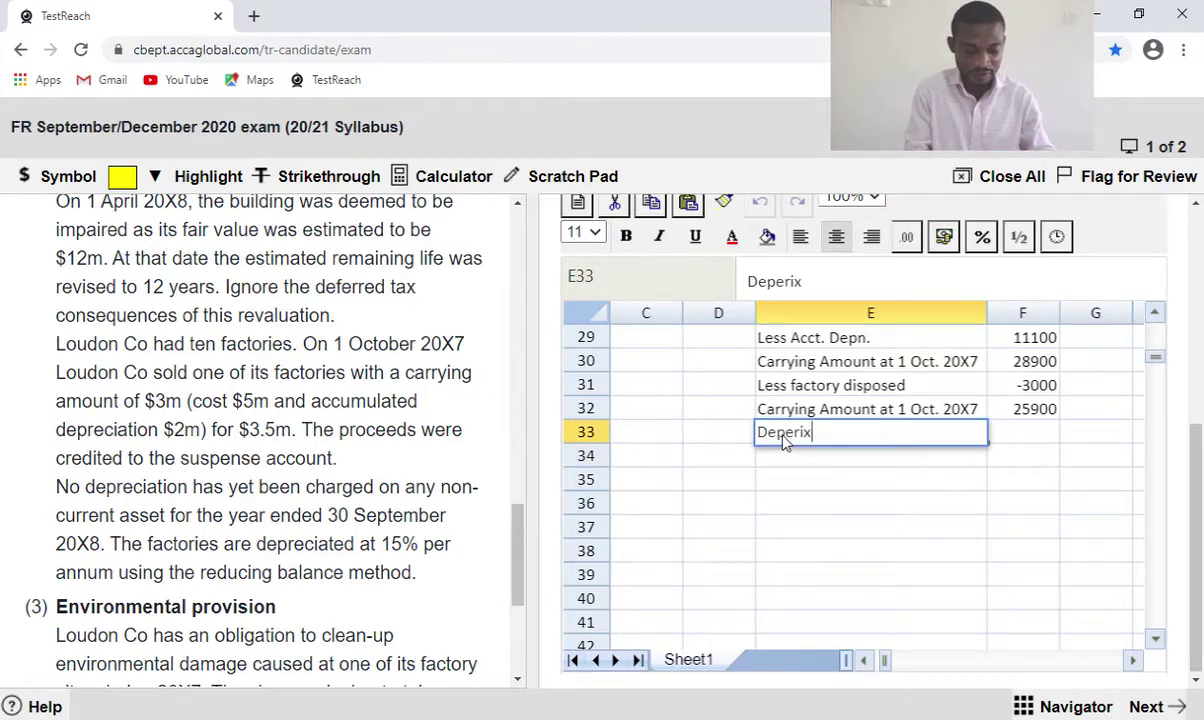
key("BackSpace")
type("ac")
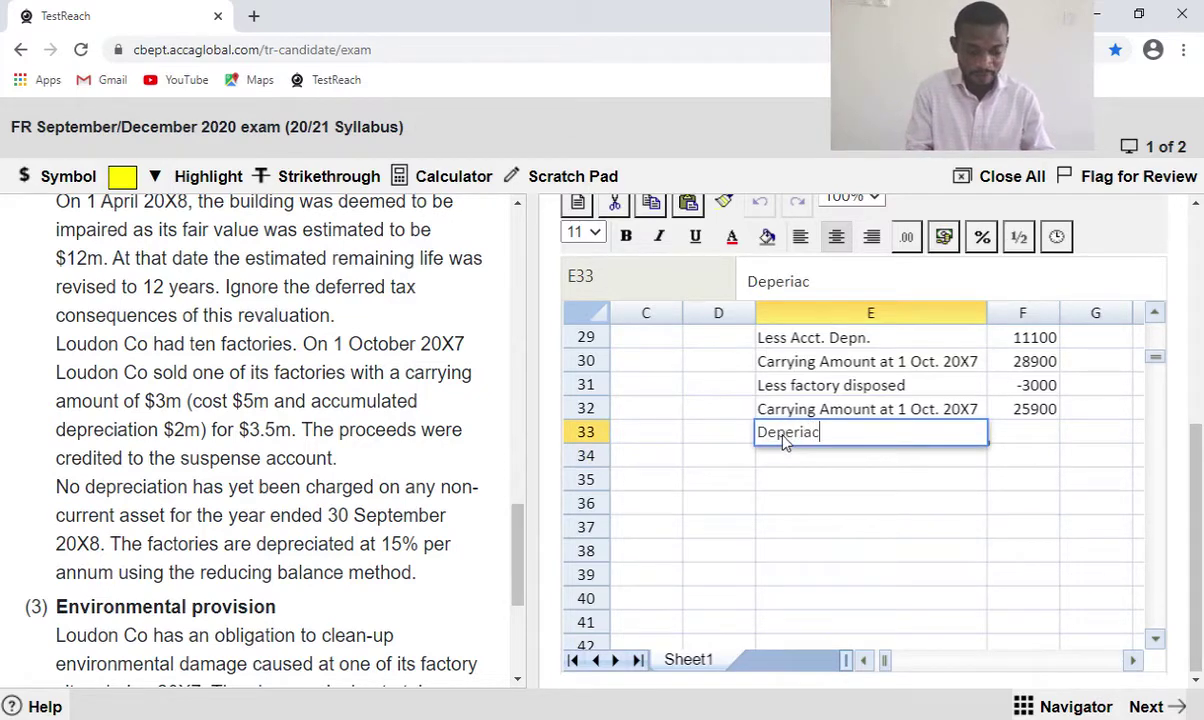
key("BackSpace")
key("BackSpace")
key("BackSpace")
key("BackSpace")
key("BackSpace")
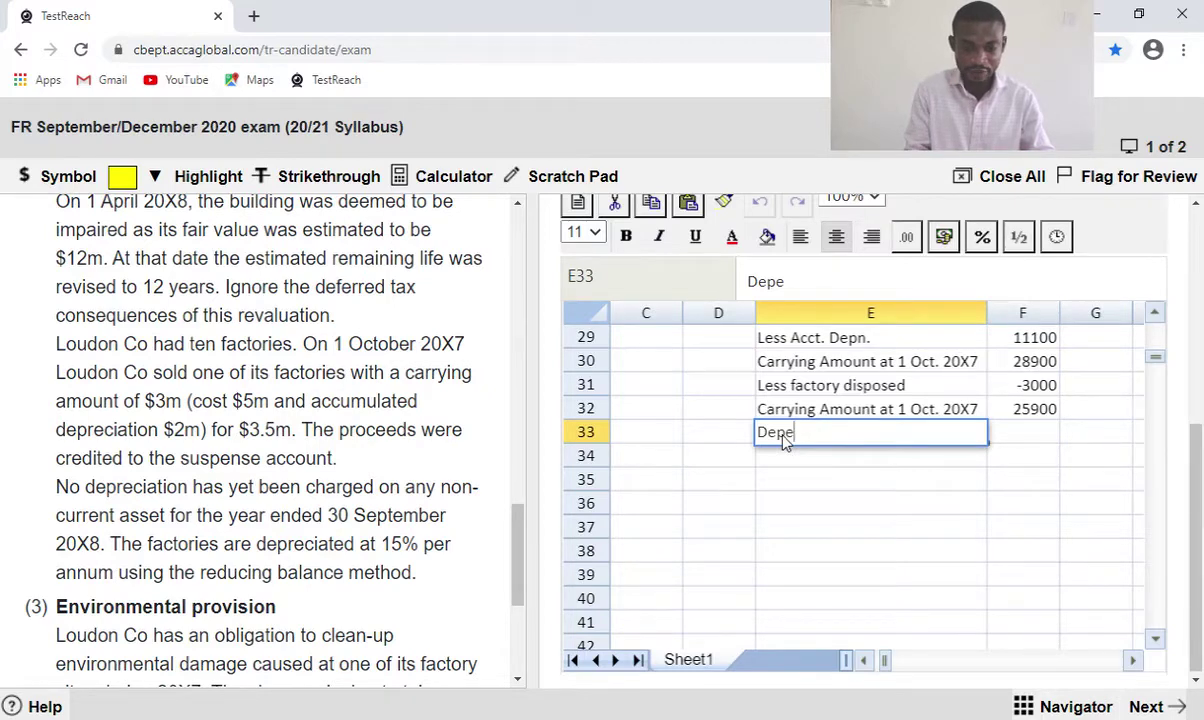
type("n.")
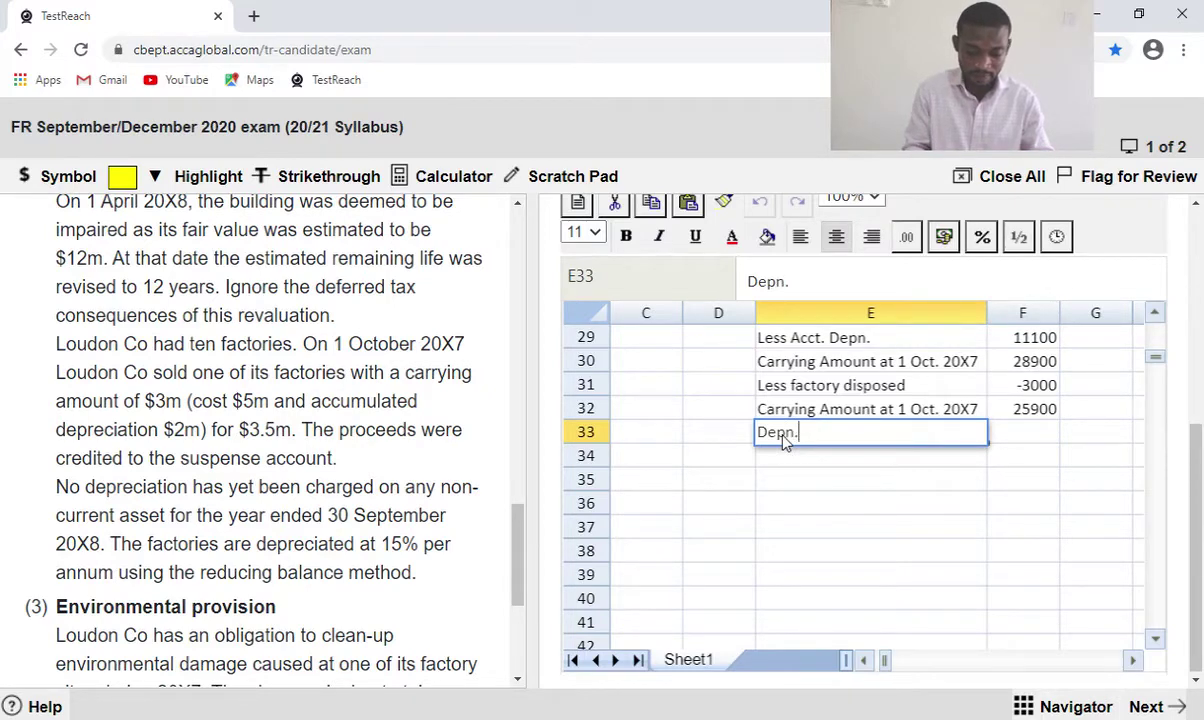
type(" for the year")
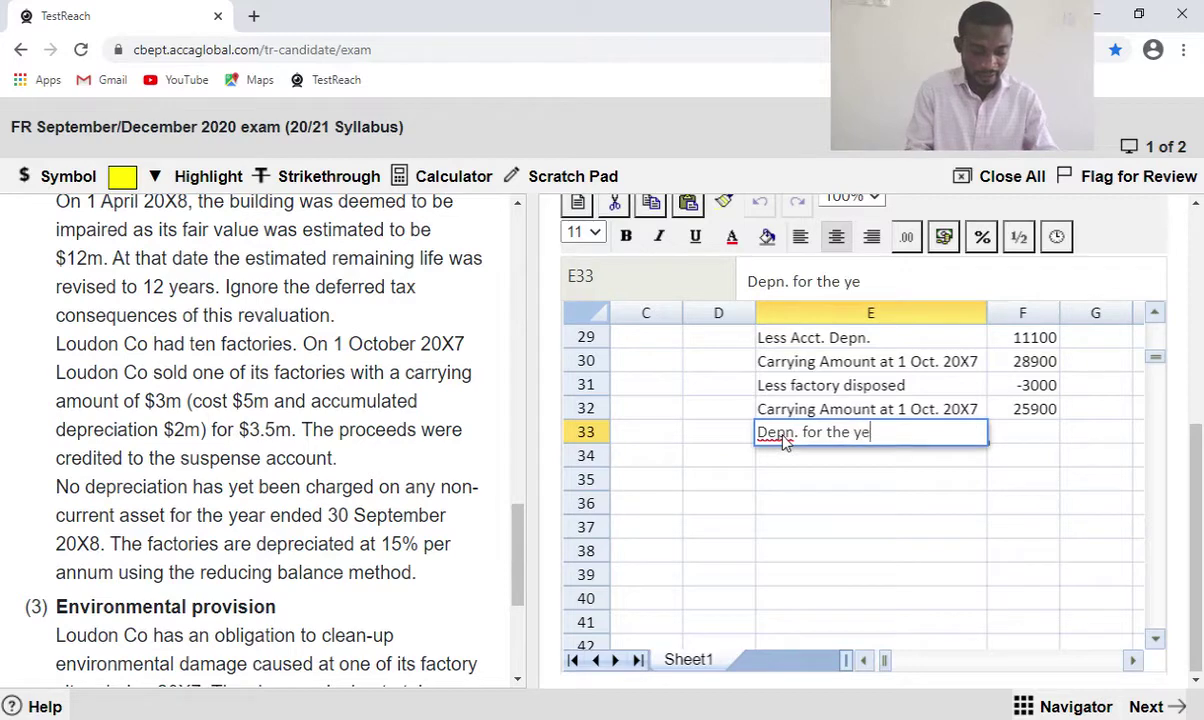
Enter =F32*0.15 in F33 so the year's depreciation shows 3885.
left_click(1025, 443)
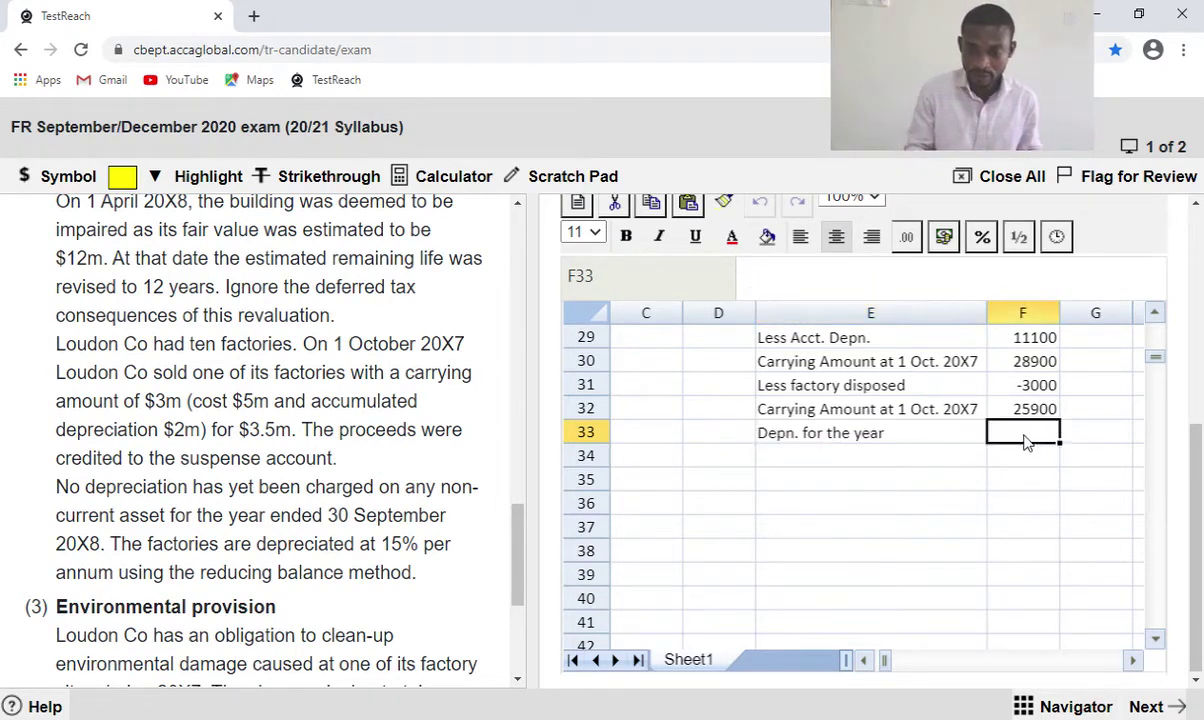
type("=")
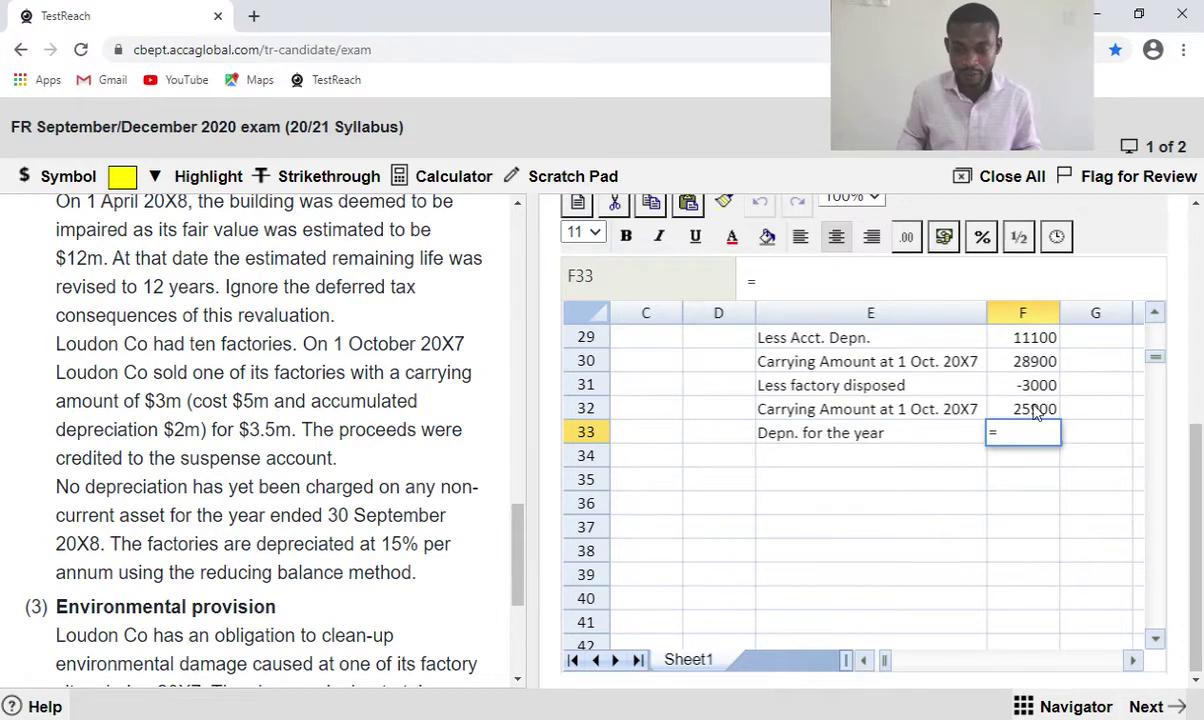
left_click(1036, 412)
type("*")
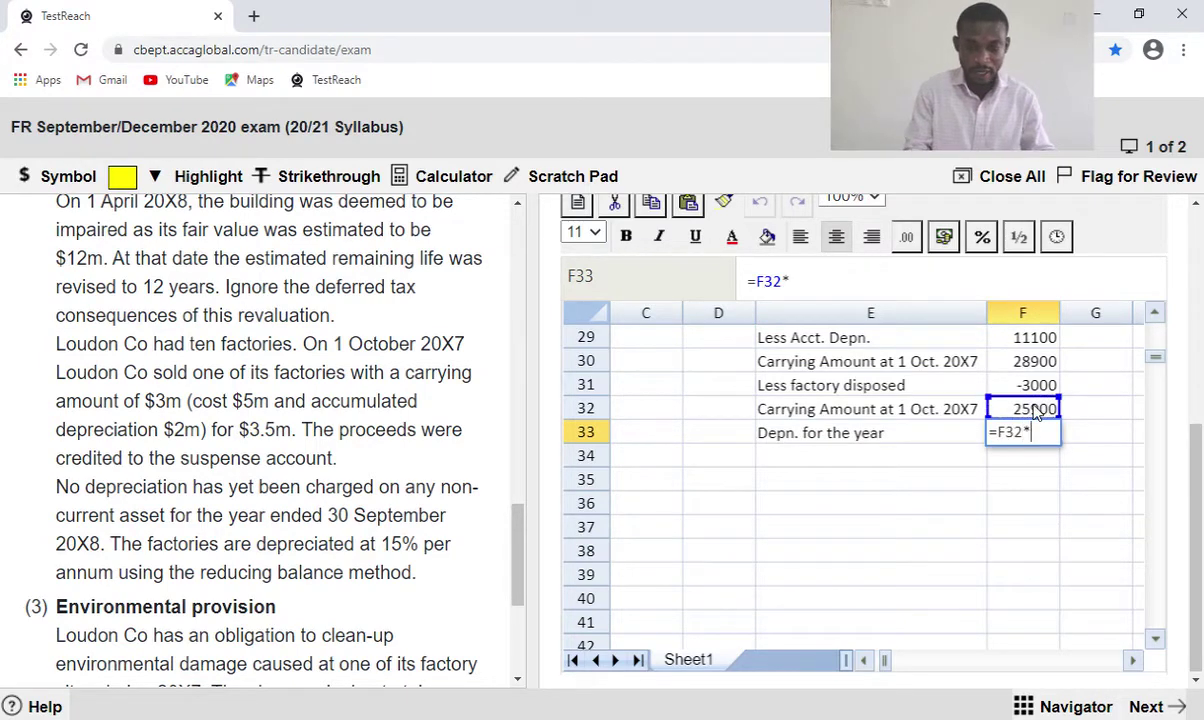
type("0.15")
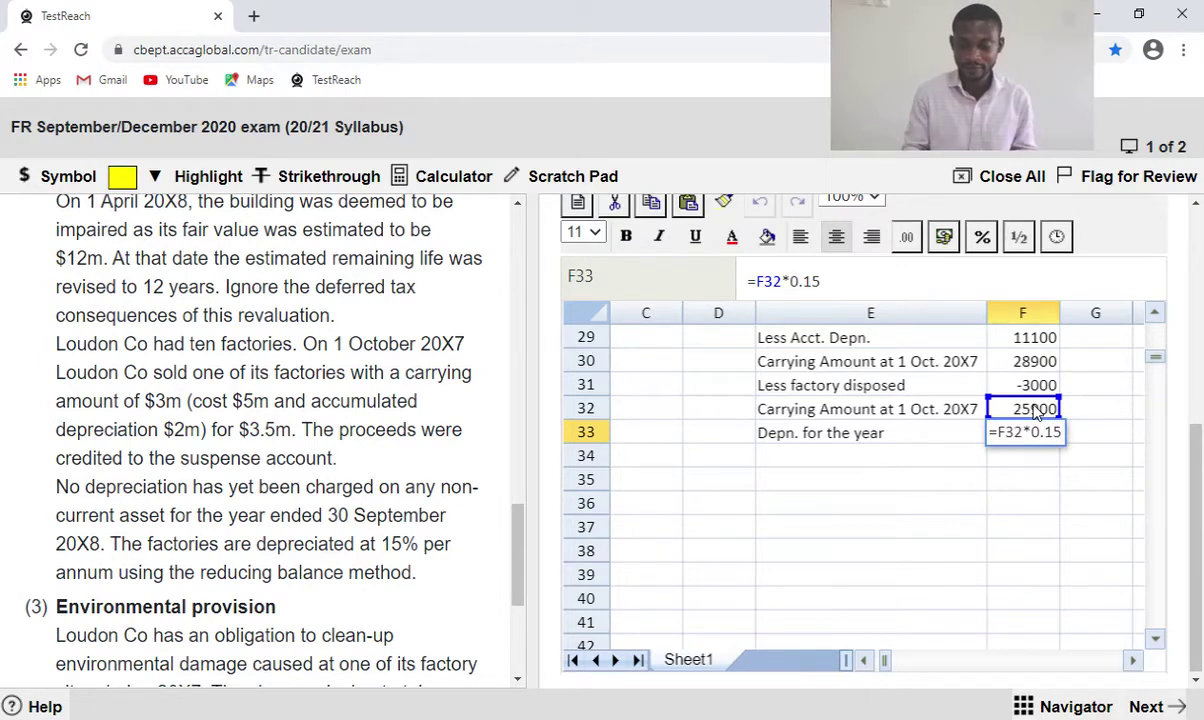
key("Return")
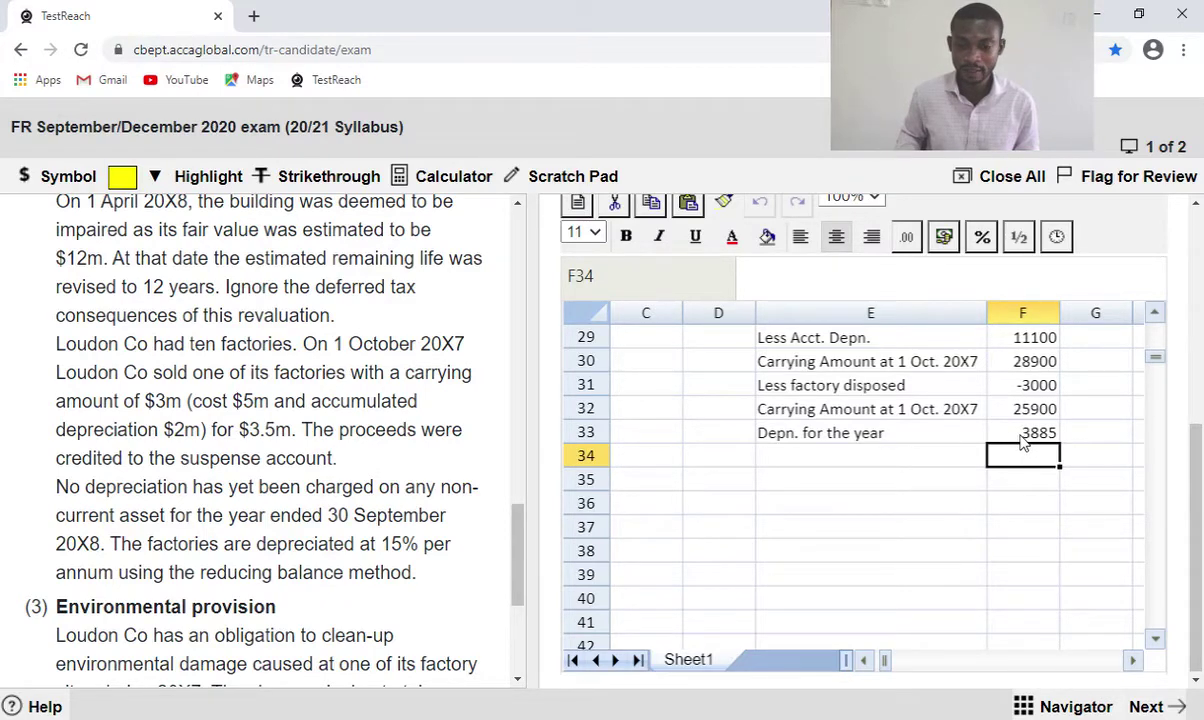
left_click(860, 418)
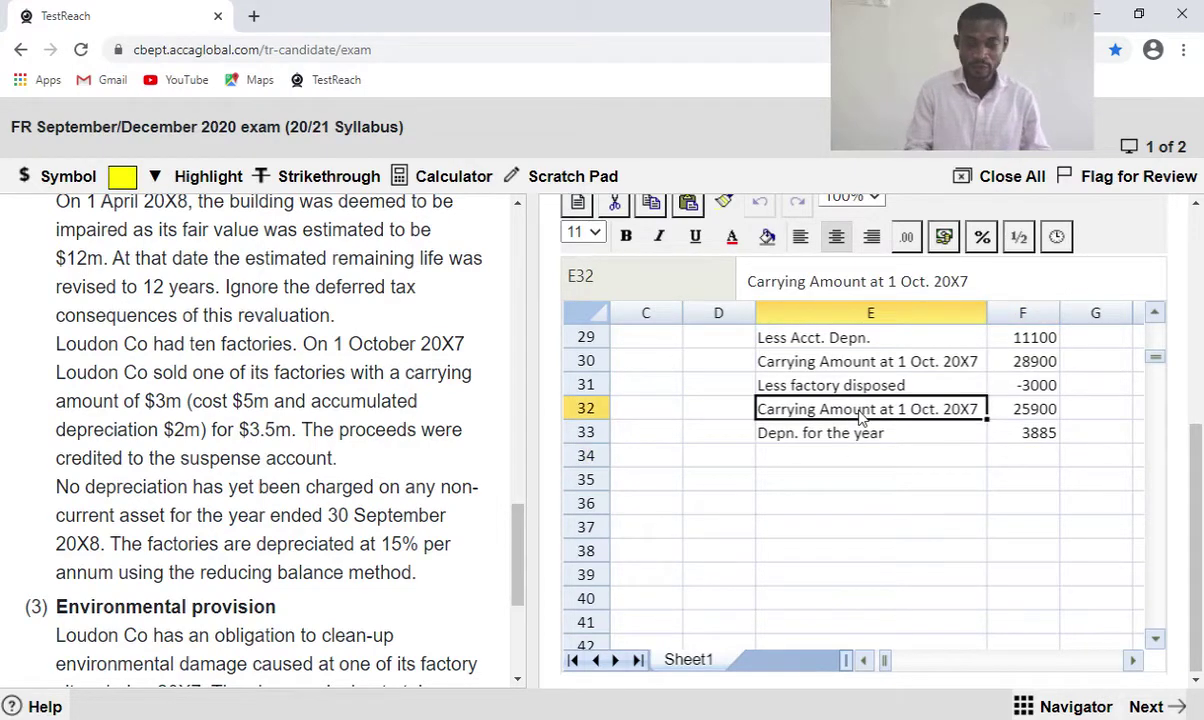
Copy the carrying amount label into E34 and change it to 'Carrying Amount at 30 Sept 20X8'.
key("ctrl+c")
left_click(847, 462)
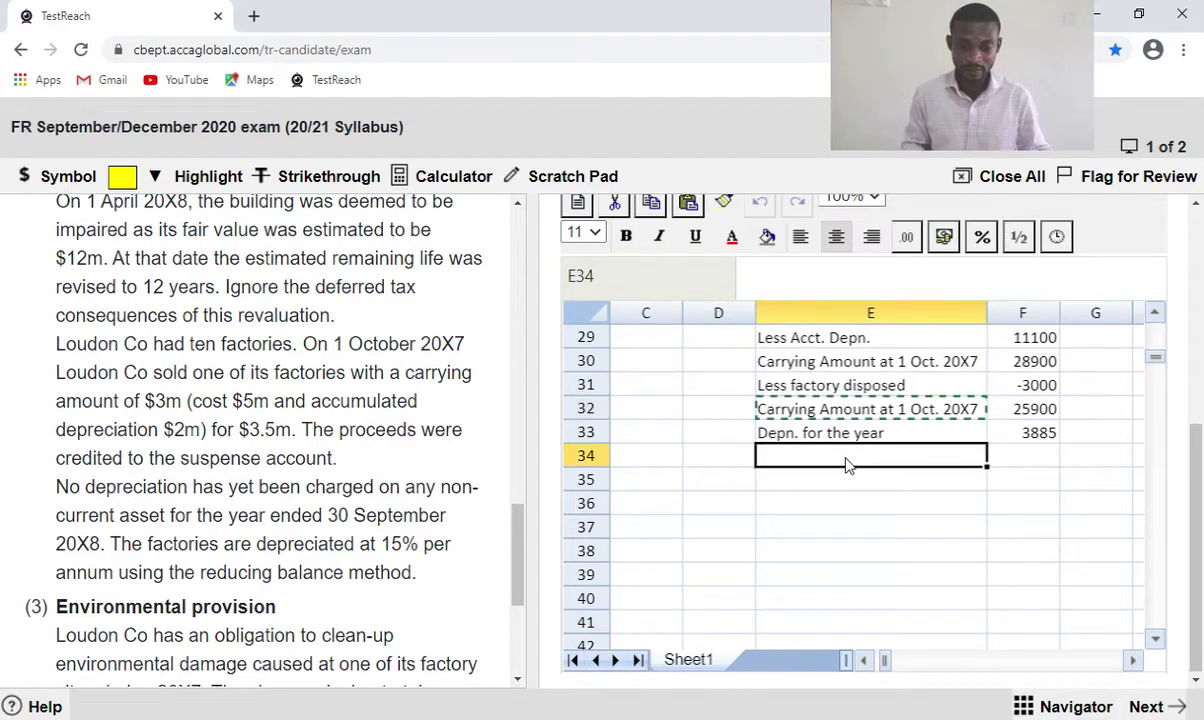
key("ctrl+v")
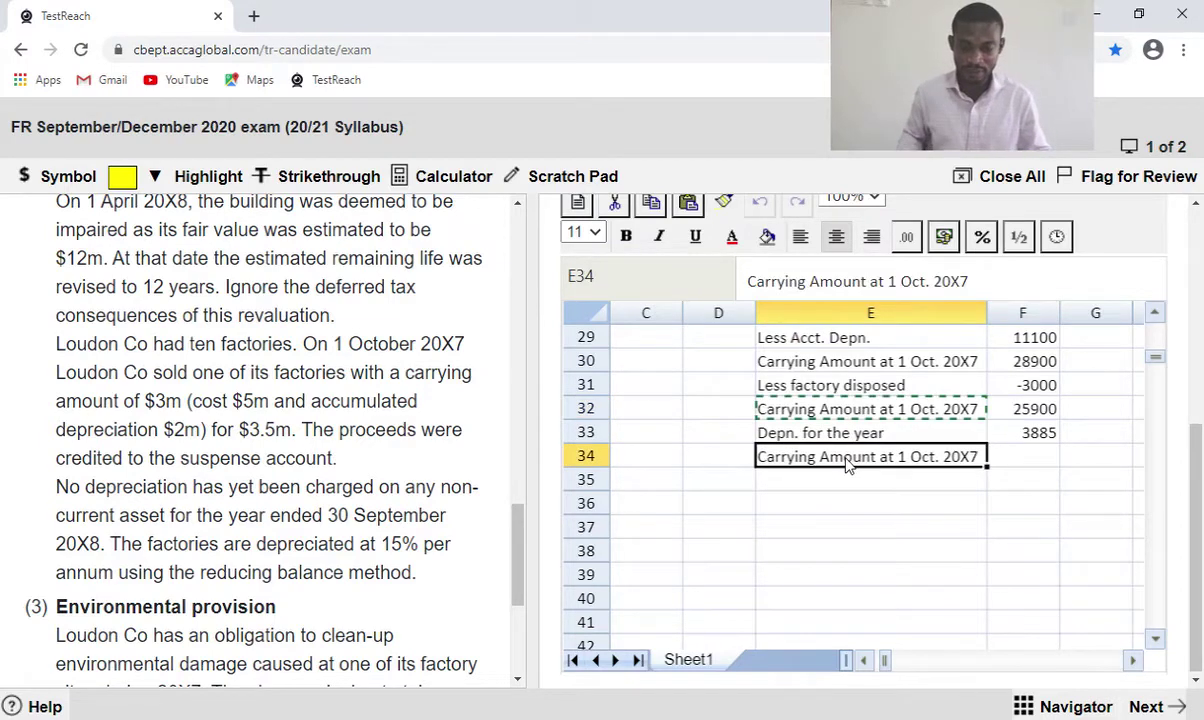
double_click(976, 460)
key("BackSpace")
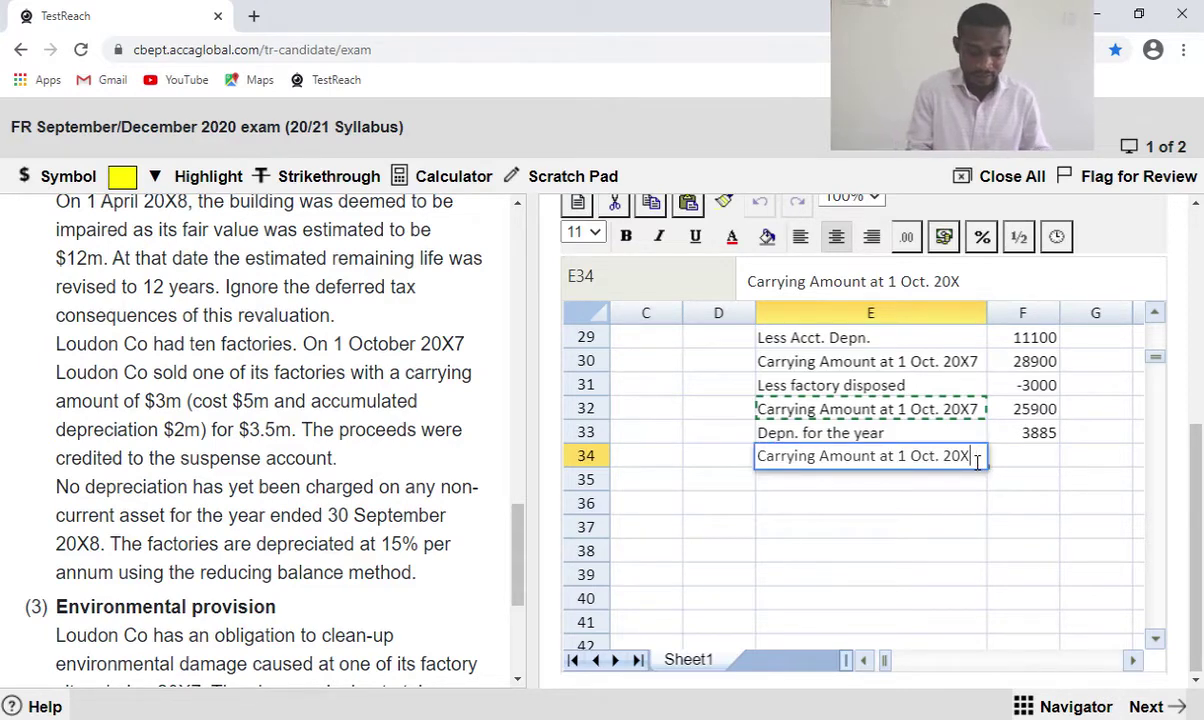
type("8")
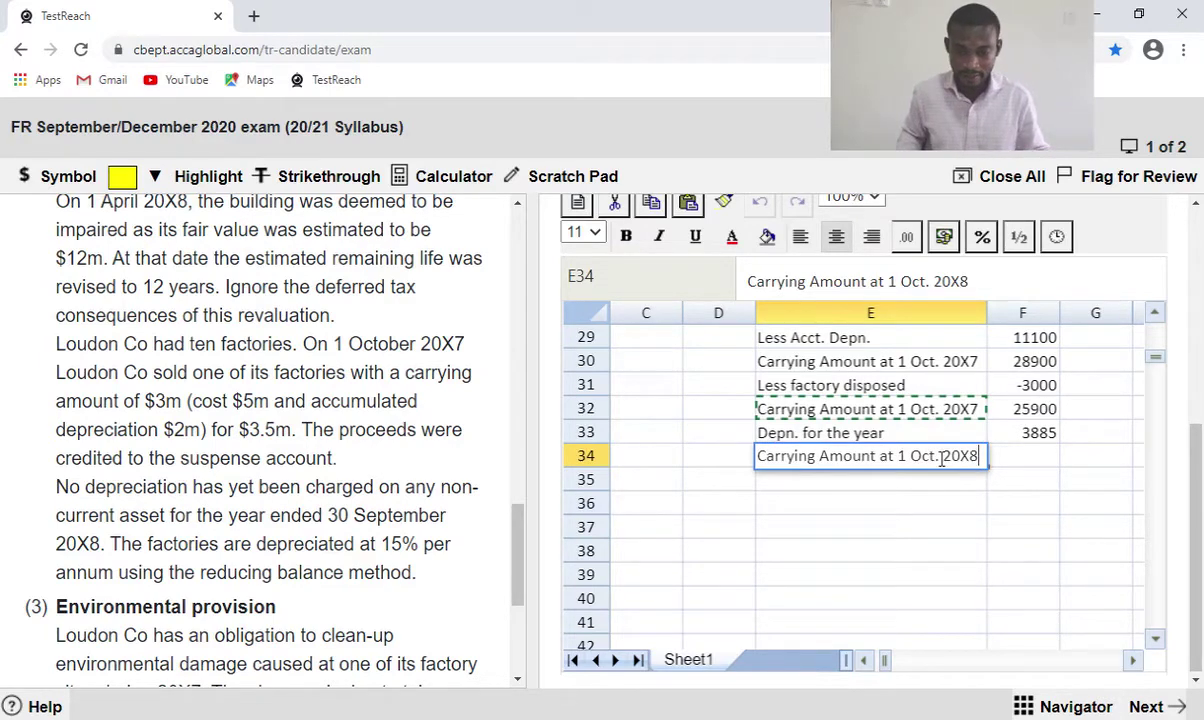
key("BackSpace")
key("BackSpace")
key("BackSpace")
key("BackSpace")
key("BackSpace")
key("BackSpace")
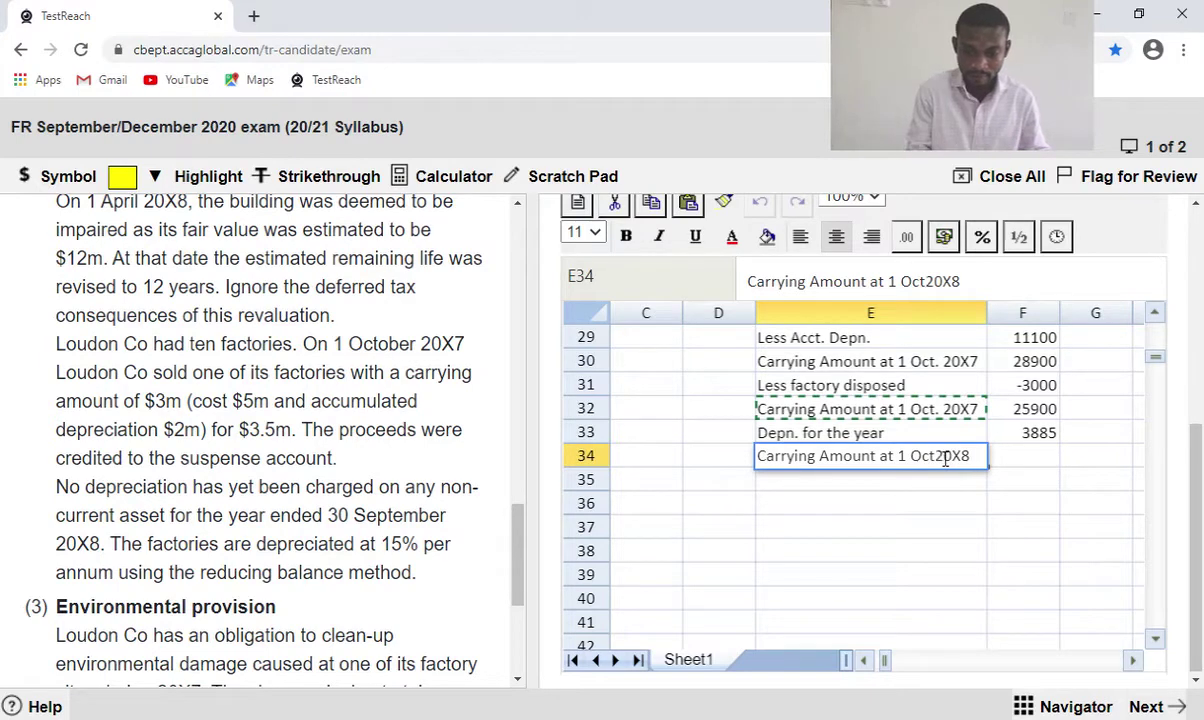
key("BackSpace")
key("BackSpace")
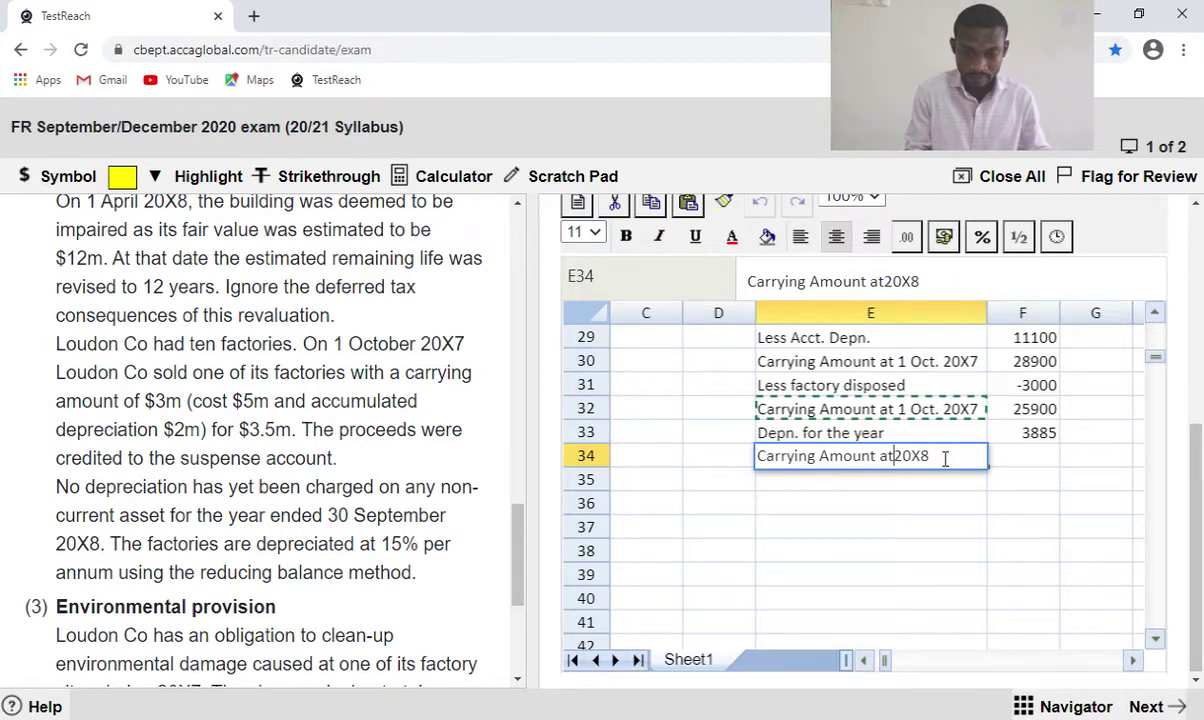
type("30 S")
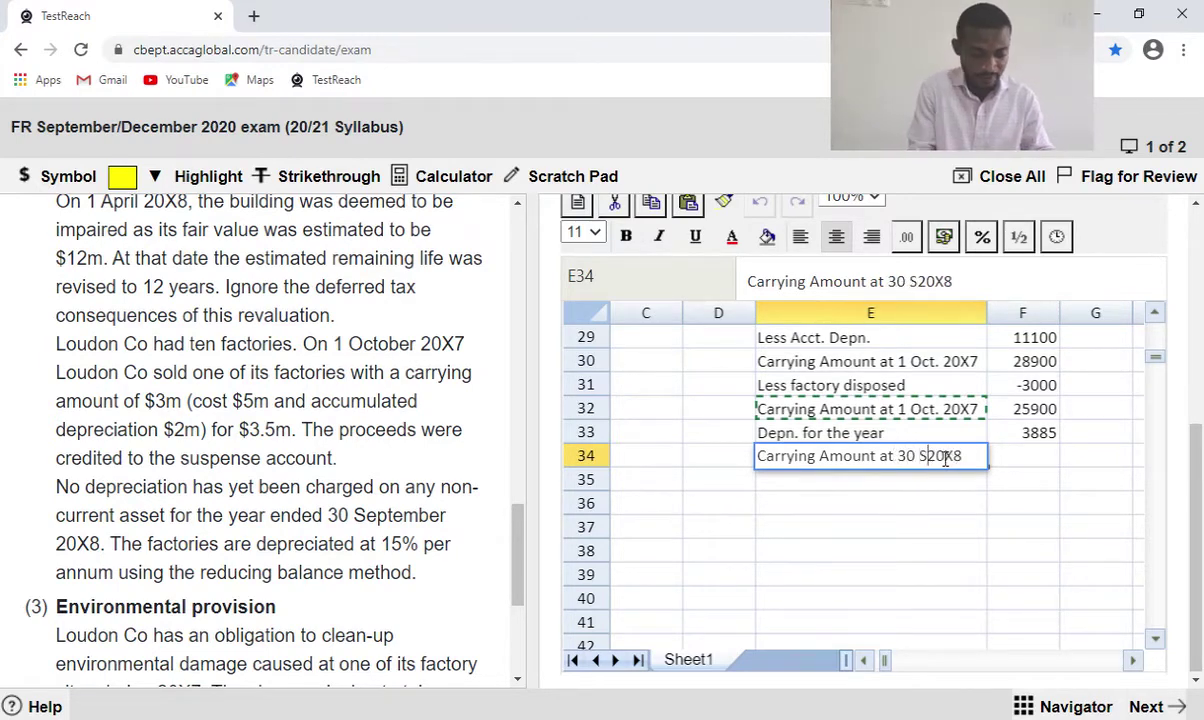
type("ept")
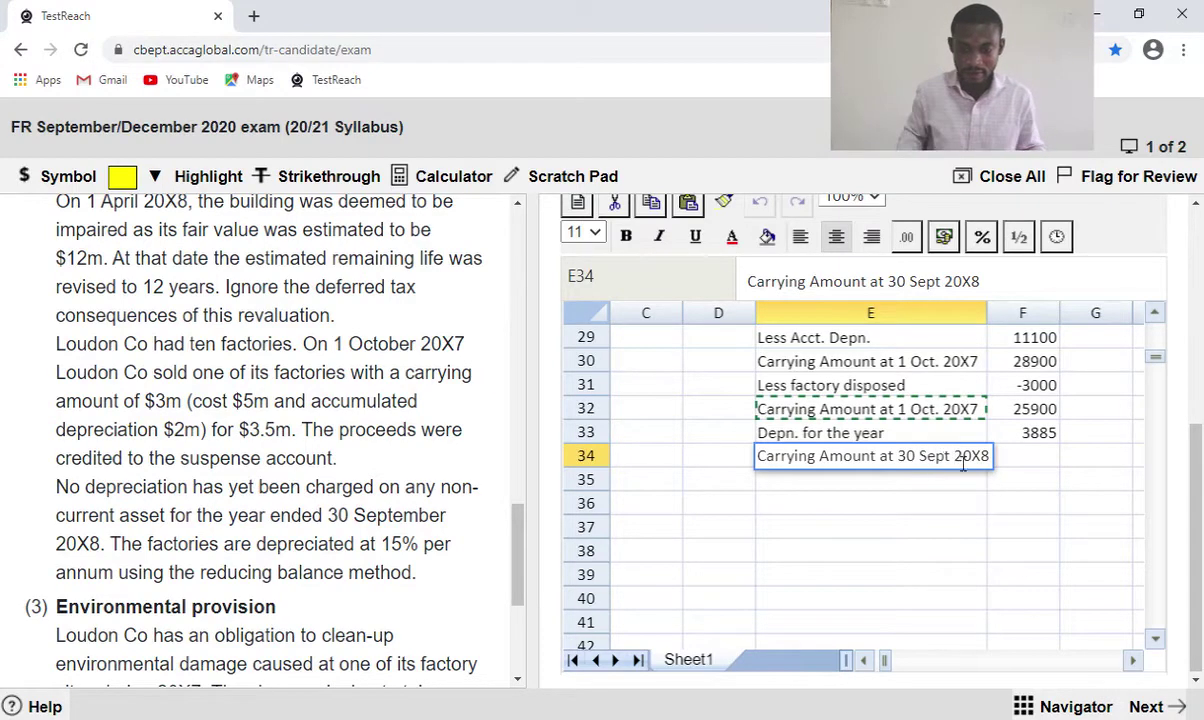
Enter =F32-F33 in F34 for a closing carrying amount of 22015.
left_click(1015, 461)
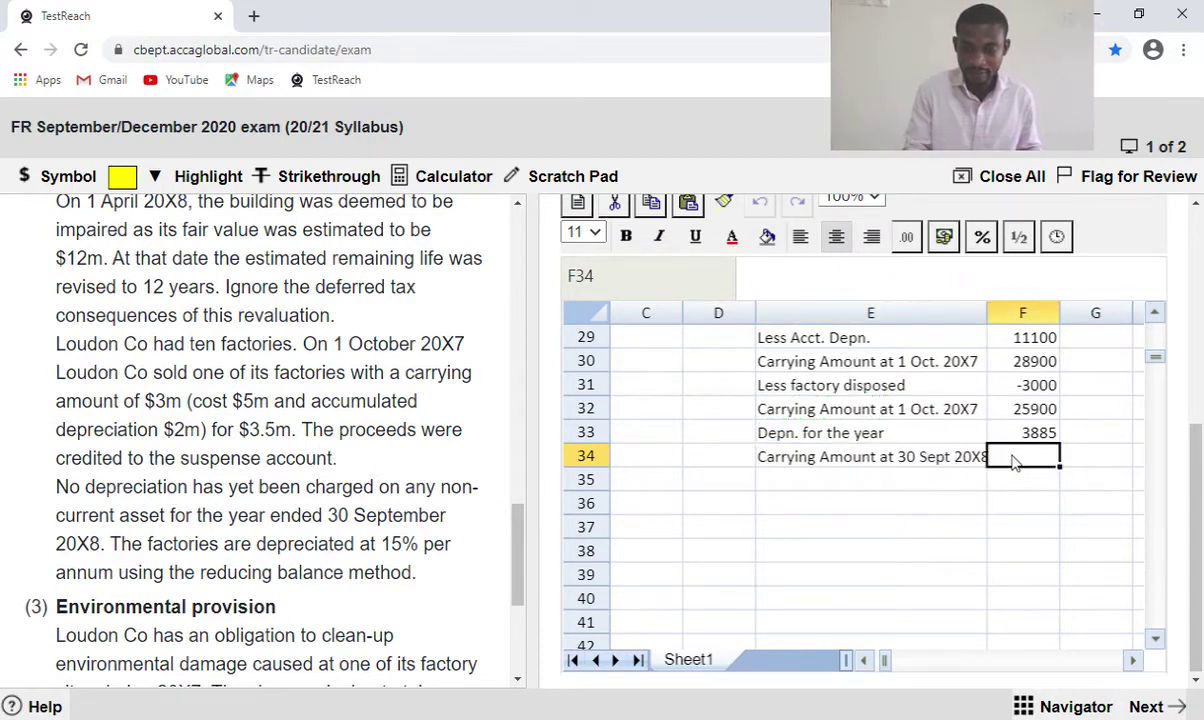
type("=")
left_click(1025, 413)
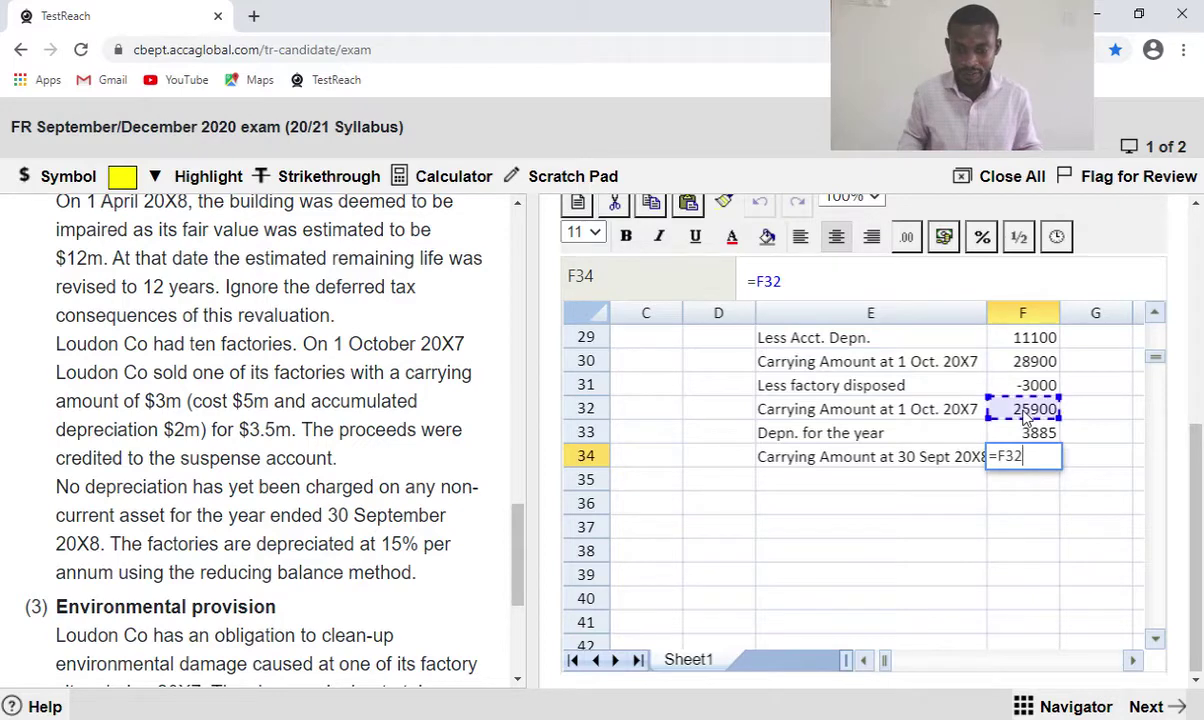
type("-")
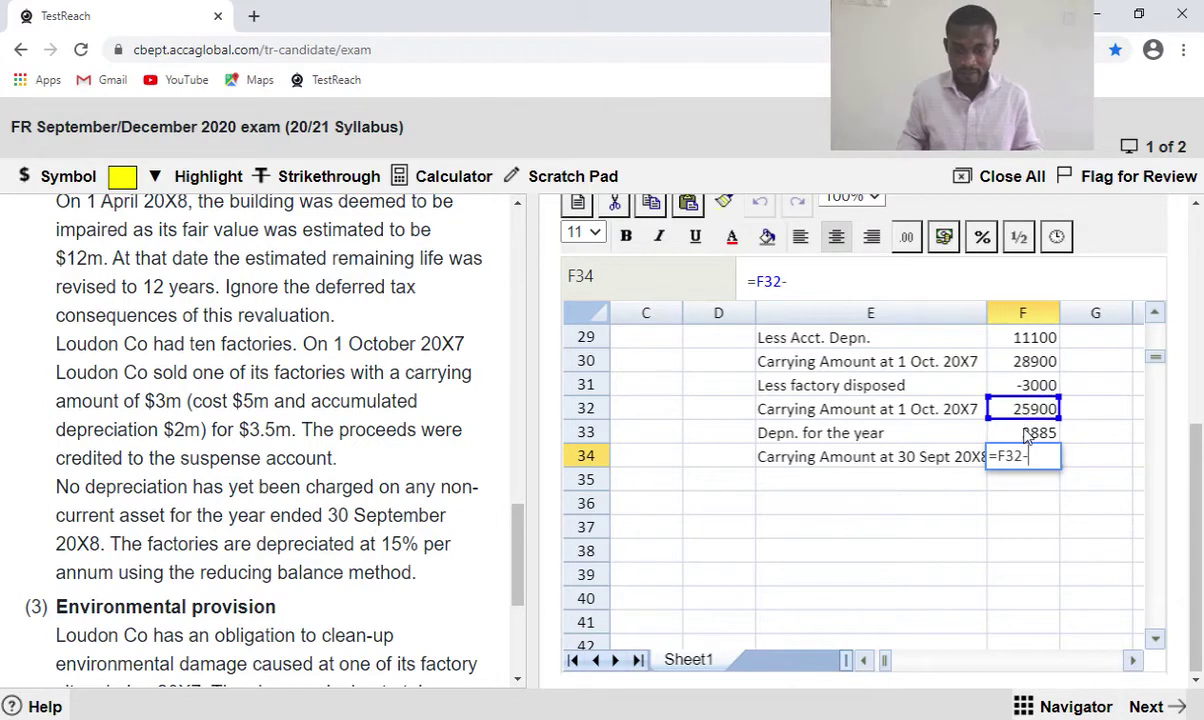
left_click(1027, 434)
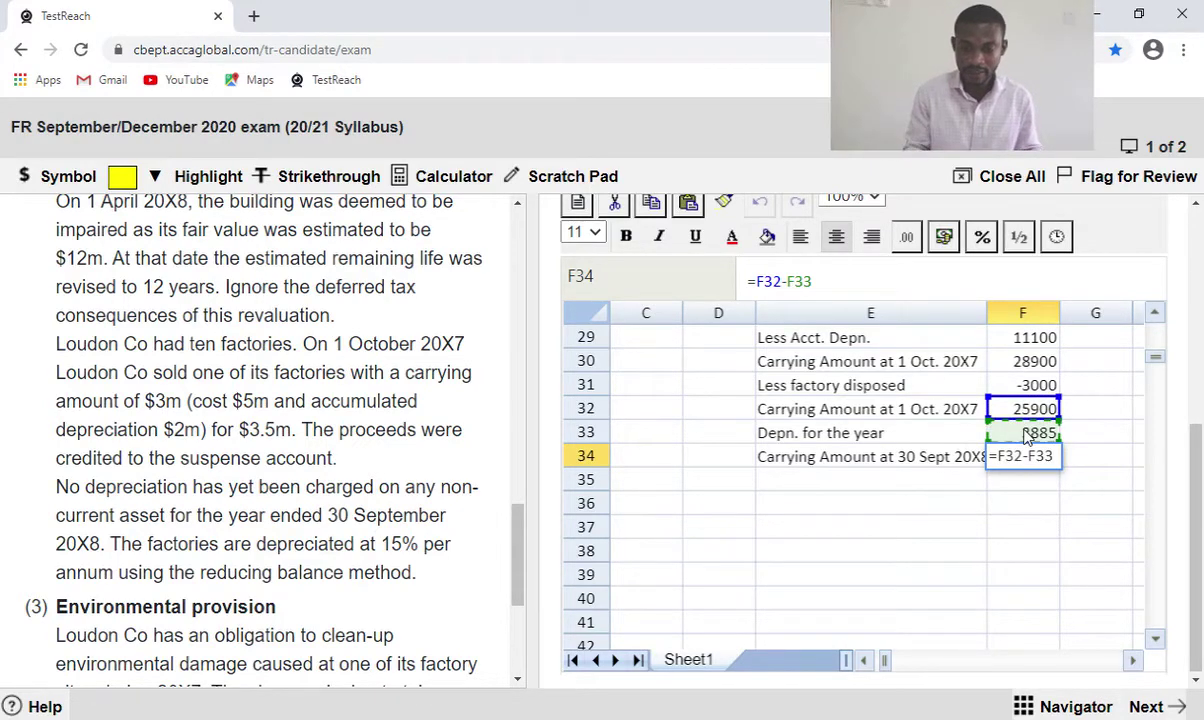
key("Return")
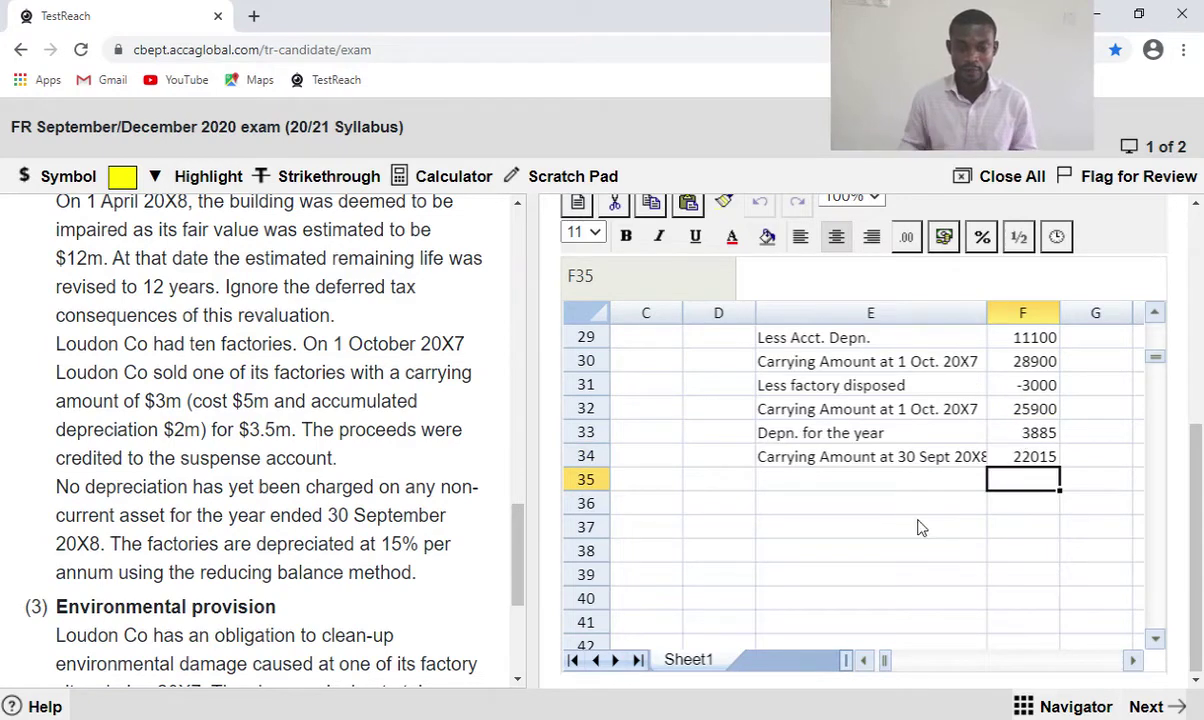
Label the total row in column E as 'Total PPE'.
left_click(800, 512)
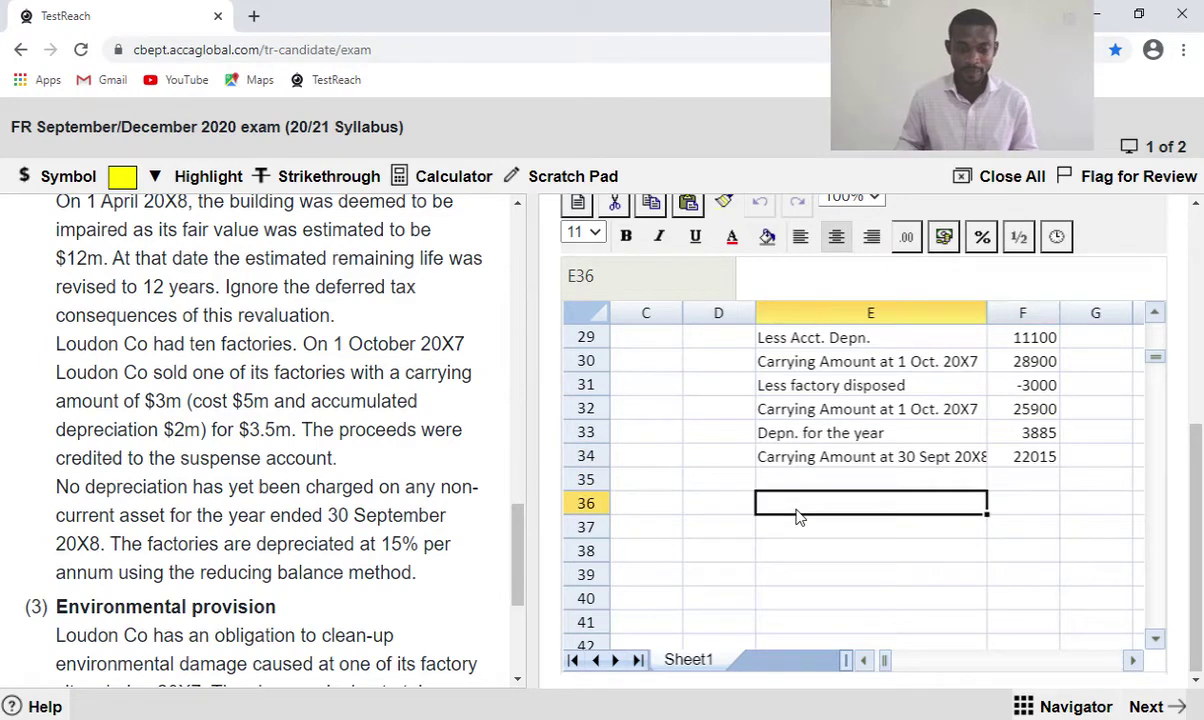
type("Toatl")
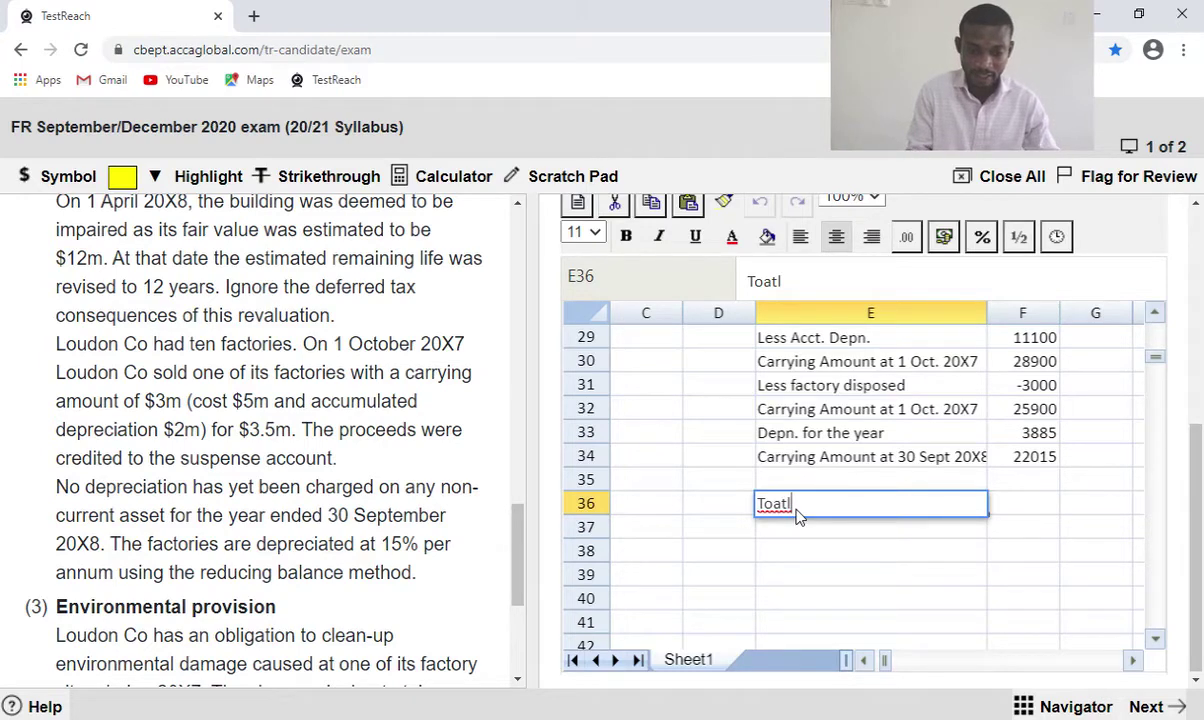
key("BackSpace")
key("BackSpace")
key("BackSpace")
type("tal")
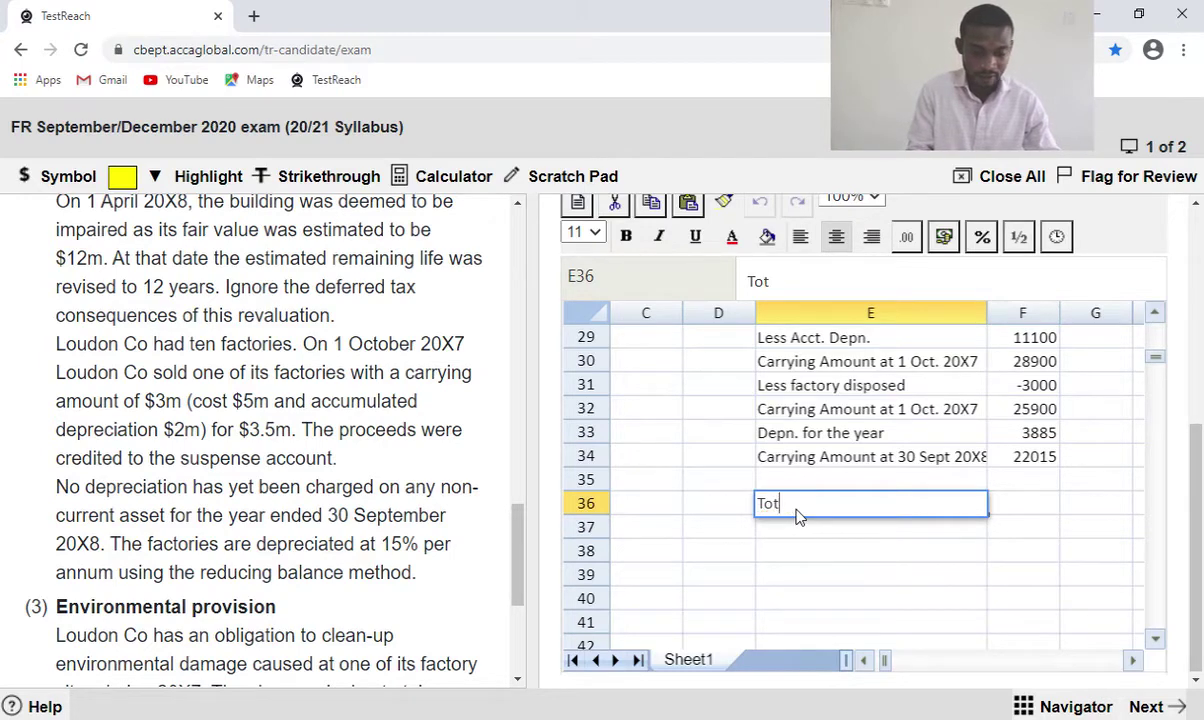
type("PPE")
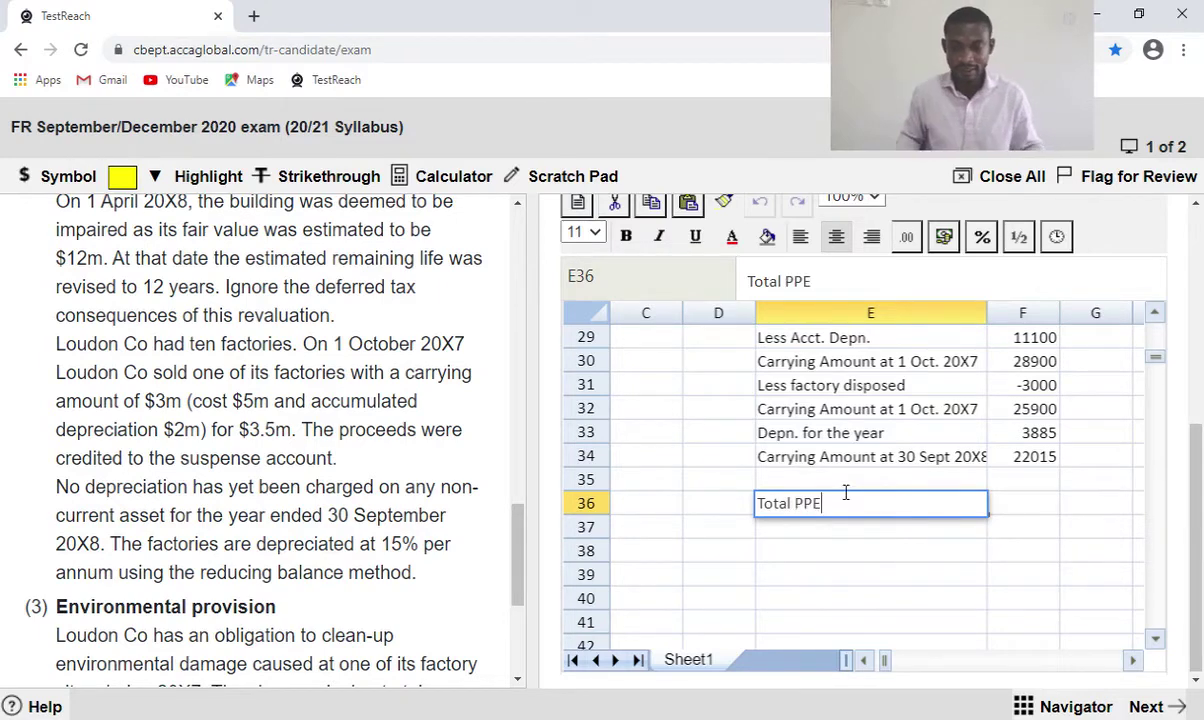
Start F36's formula with the building's 11500 closing carrying amount in F22.
left_click(1013, 510)
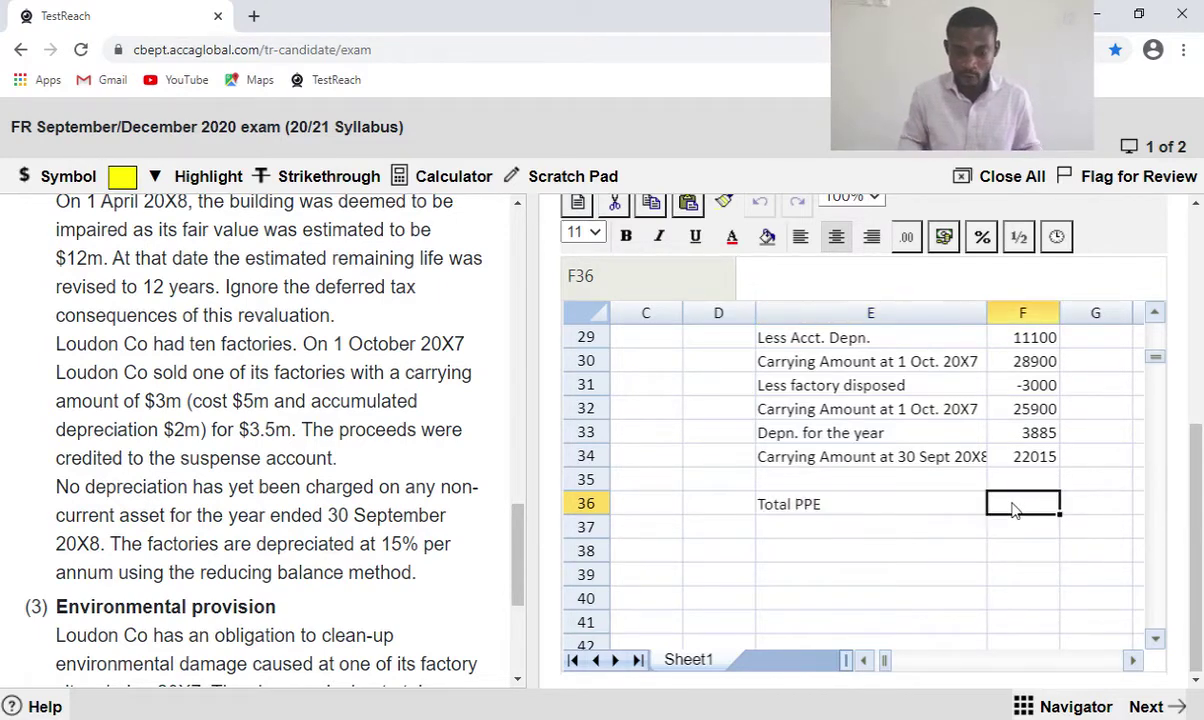
type("=")
scroll(1013, 503, "up", 2)
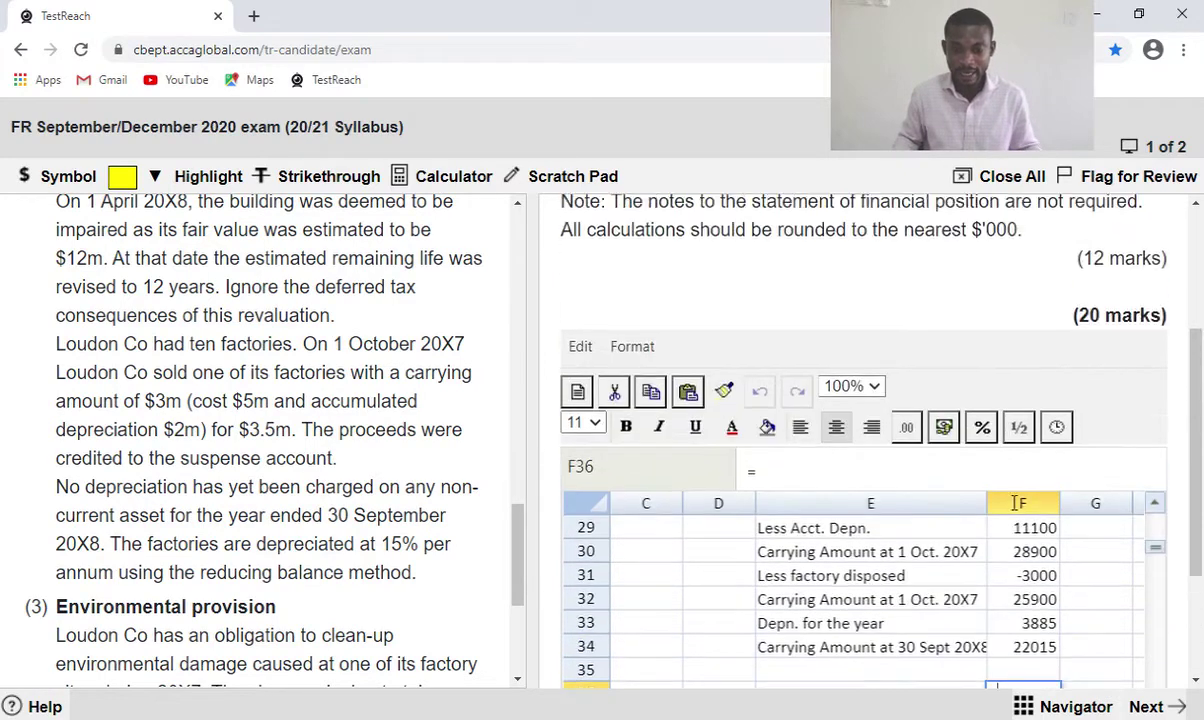
scroll(1062, 578, "down", 2)
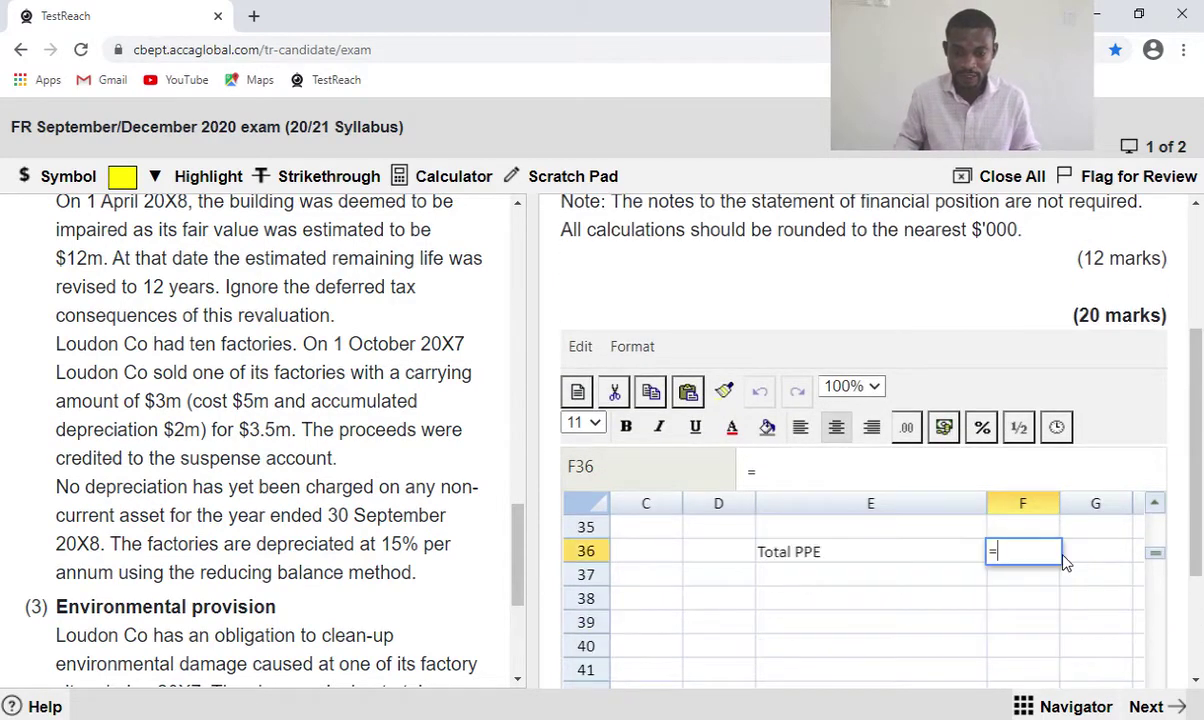
scroll(1065, 550, "up", 2)
scroll(1195, 440, "down", 1)
scroll(1198, 465, "down", 3)
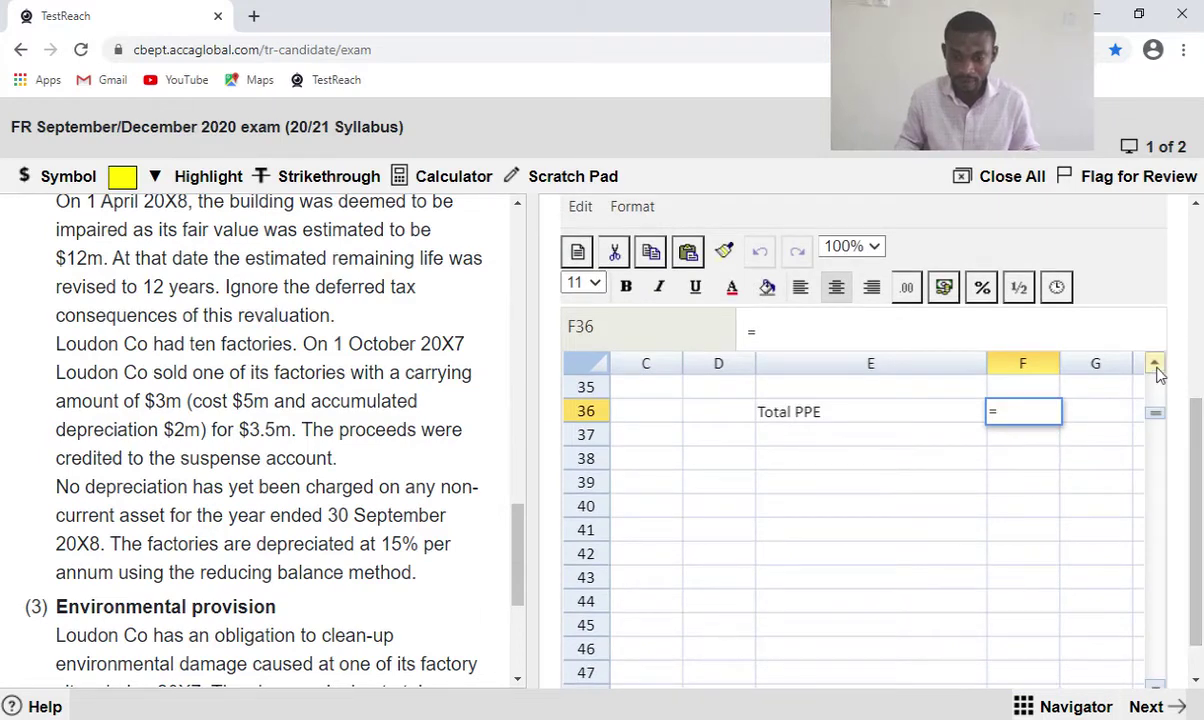
left_click(1155, 365)
left_click(1155, 365)
left_click(1155, 365)
left_click(1155, 365)
left_click(1155, 365)
left_click(1155, 365)
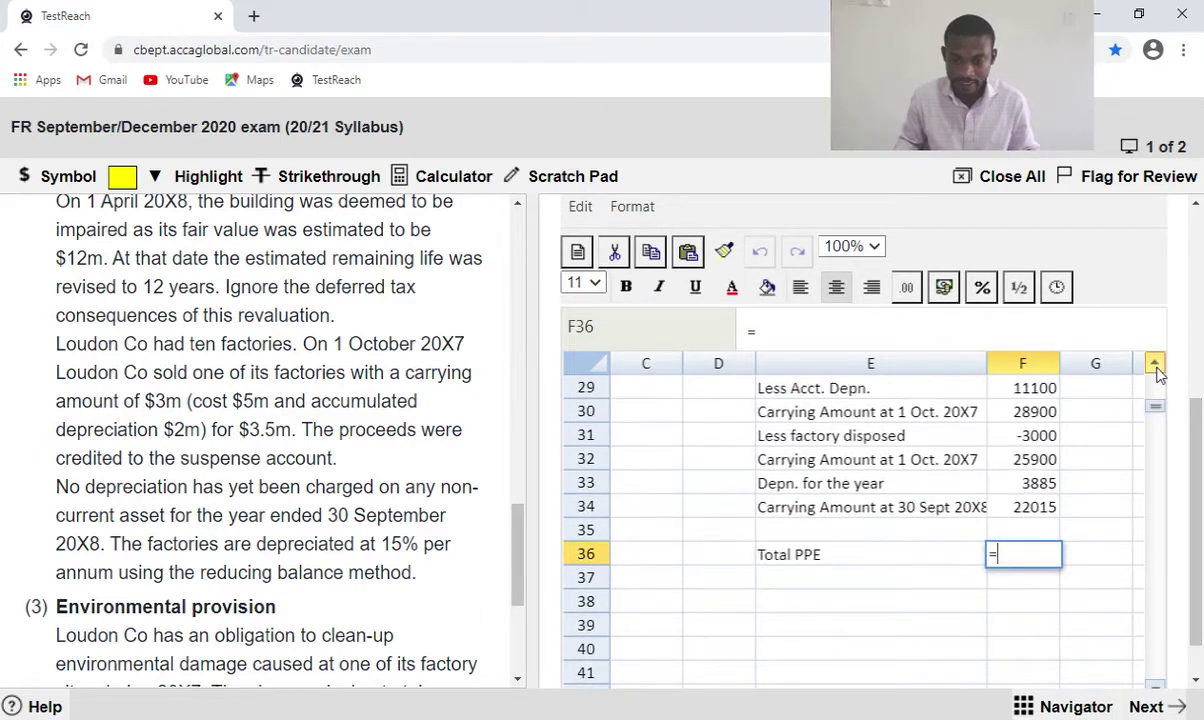
left_click(1155, 366)
left_click(1155, 366)
left_click(1155, 366)
left_click(1155, 366)
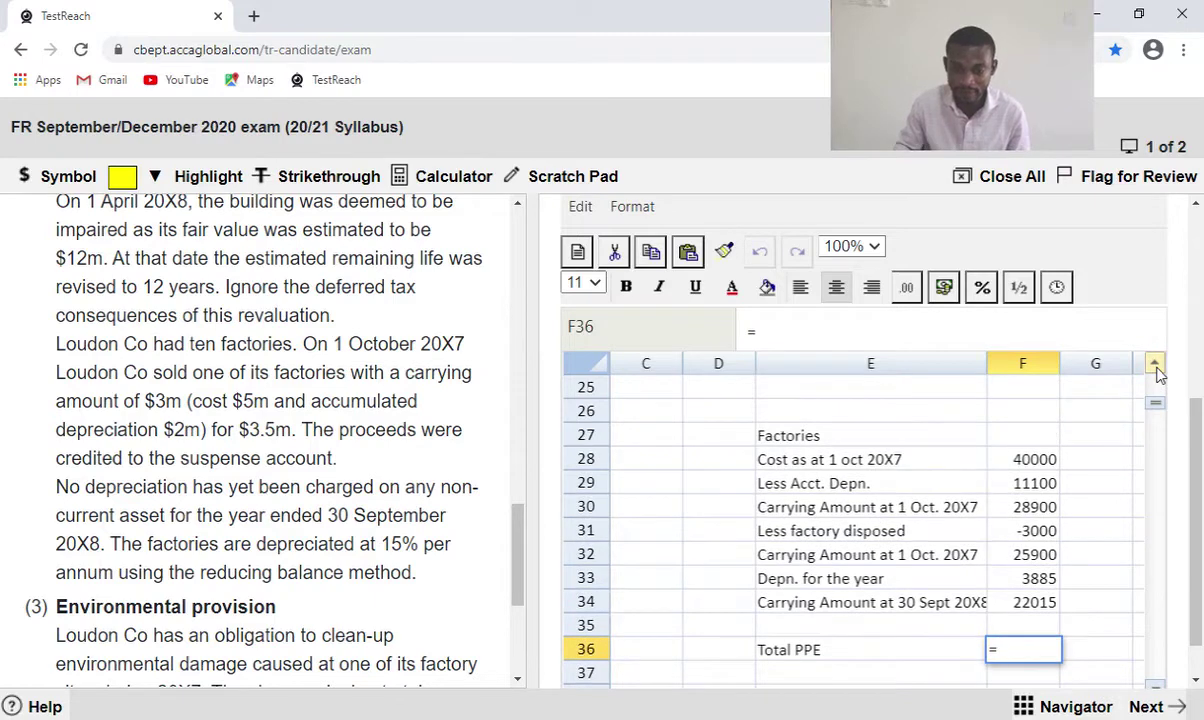
left_click(1155, 366)
left_click(1155, 366)
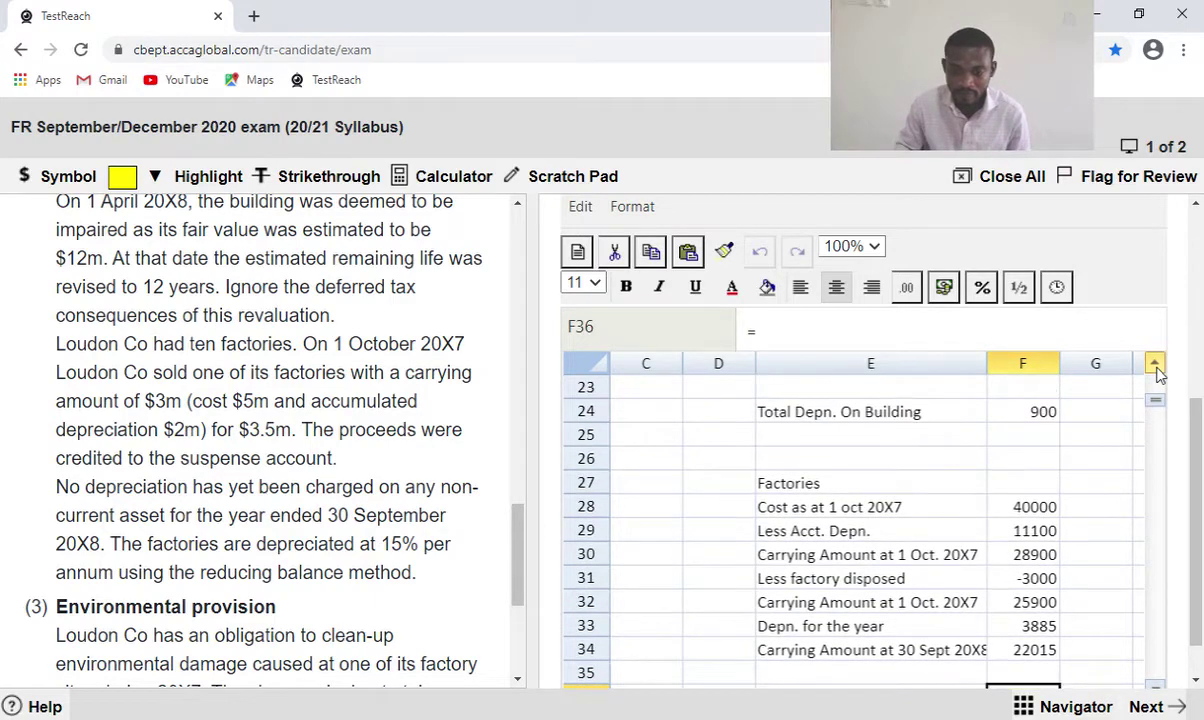
left_click(1155, 366)
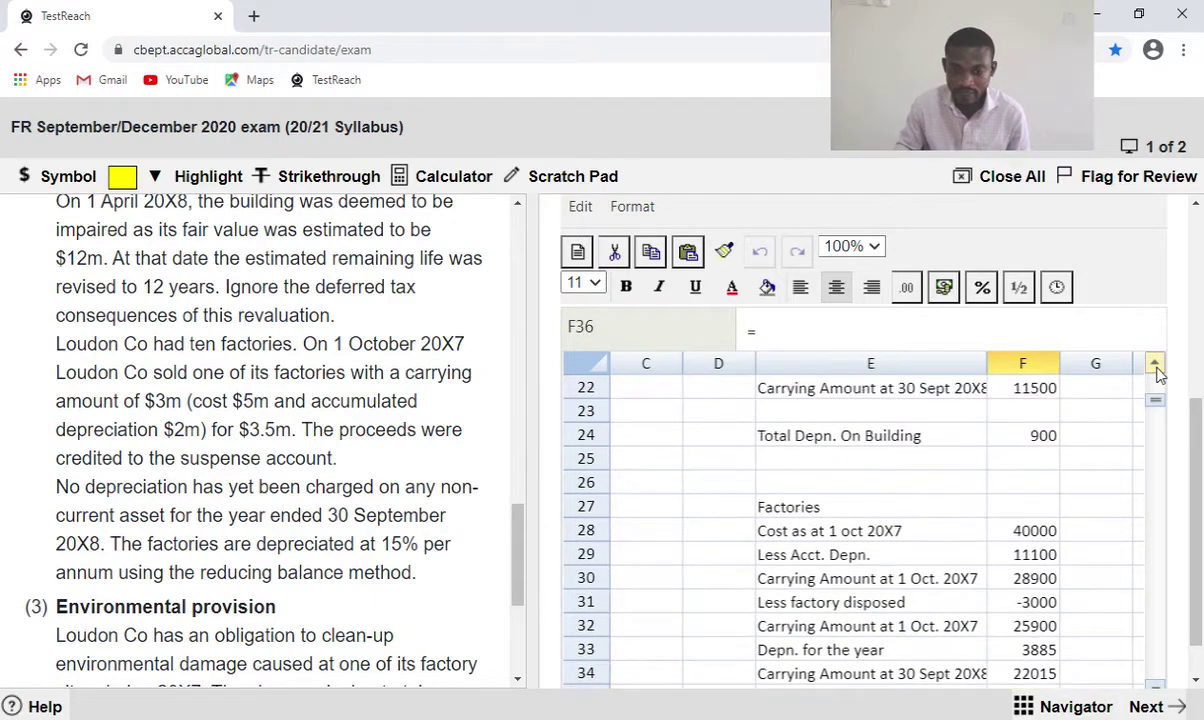
left_click(1037, 395)
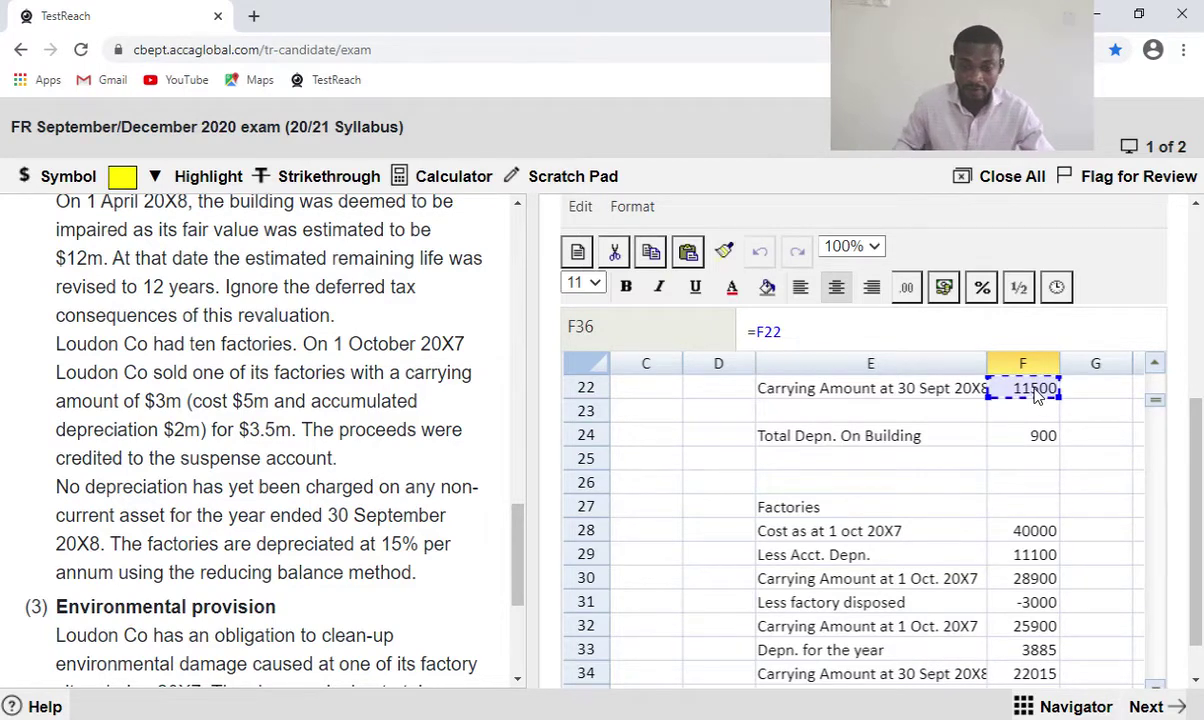
Add the factories' 22015 in F34 to complete =F22+F34, giving 33515.
scroll(1037, 395, "down", 2)
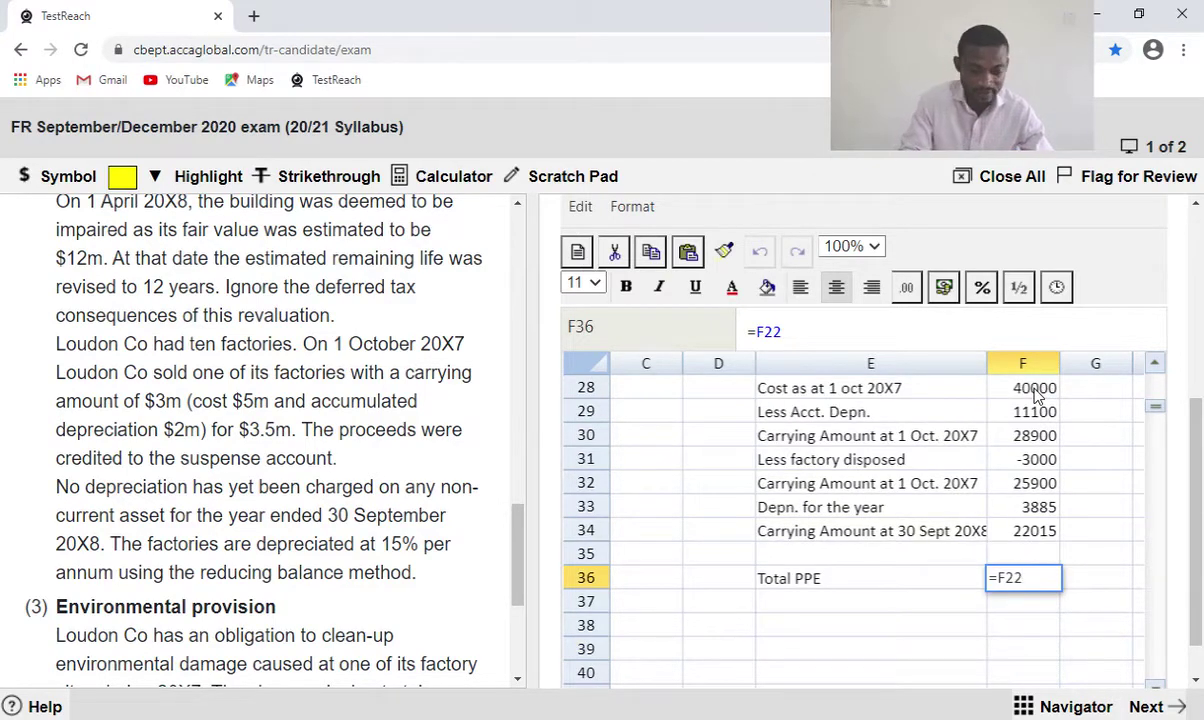
left_click(1040, 538)
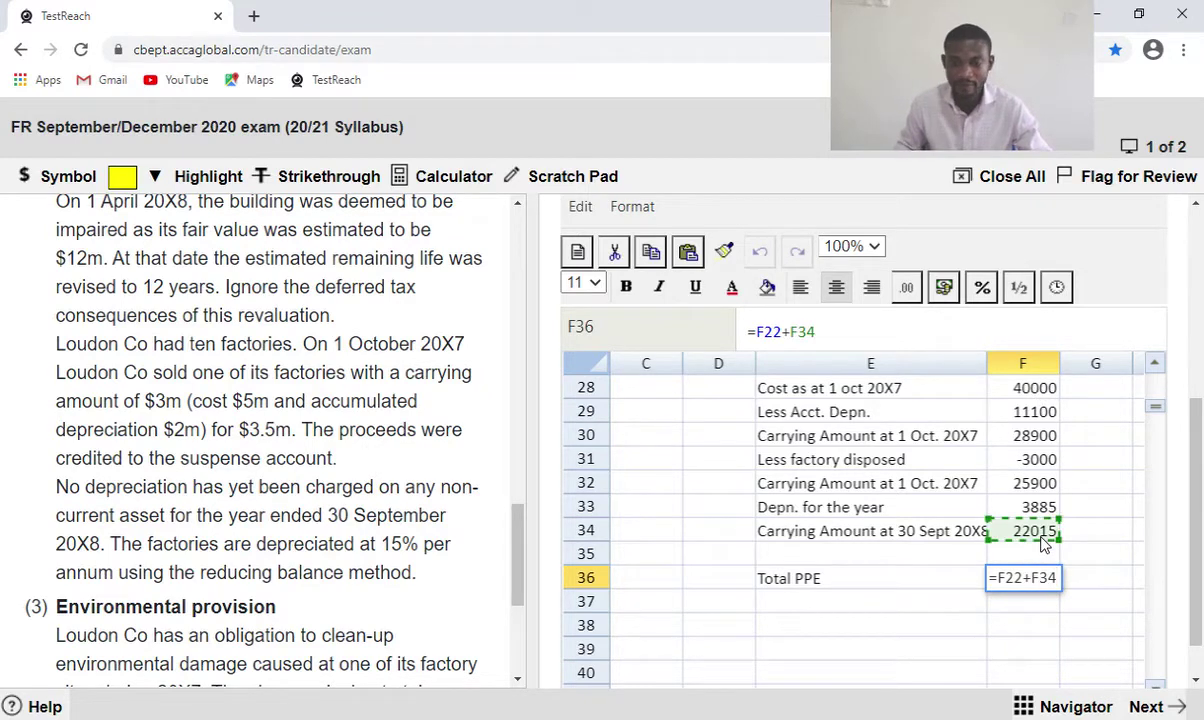
key("Return")
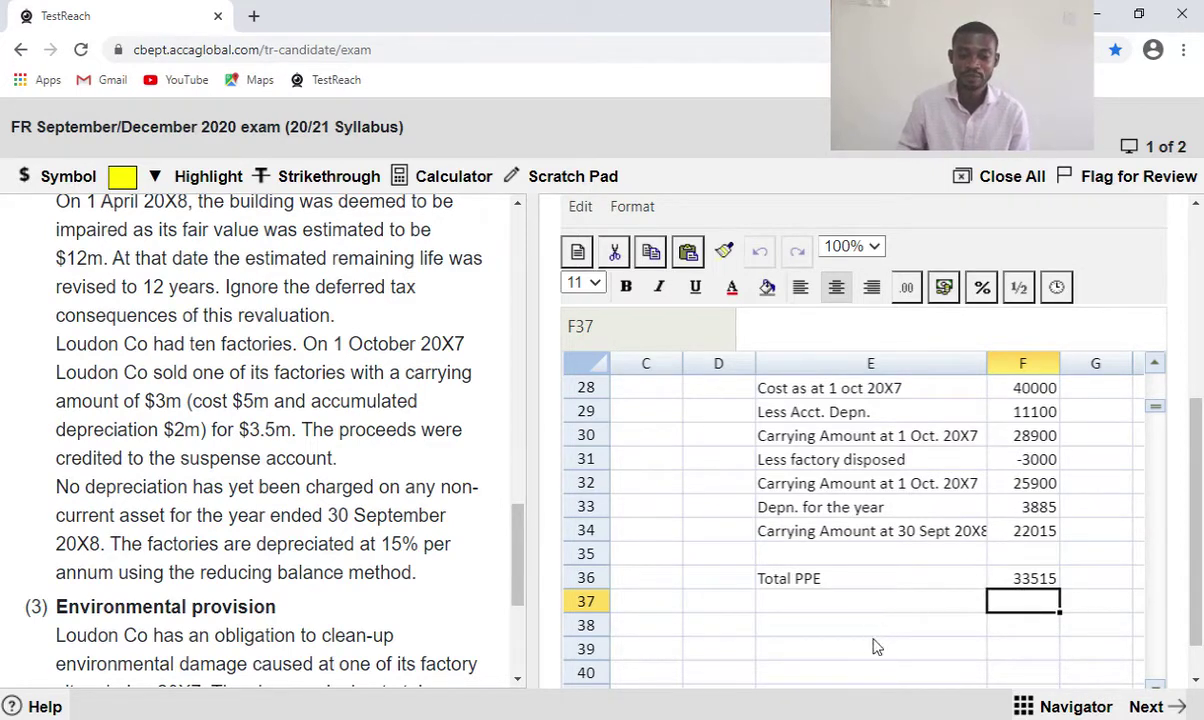
scroll(948, 545, "up", 2)
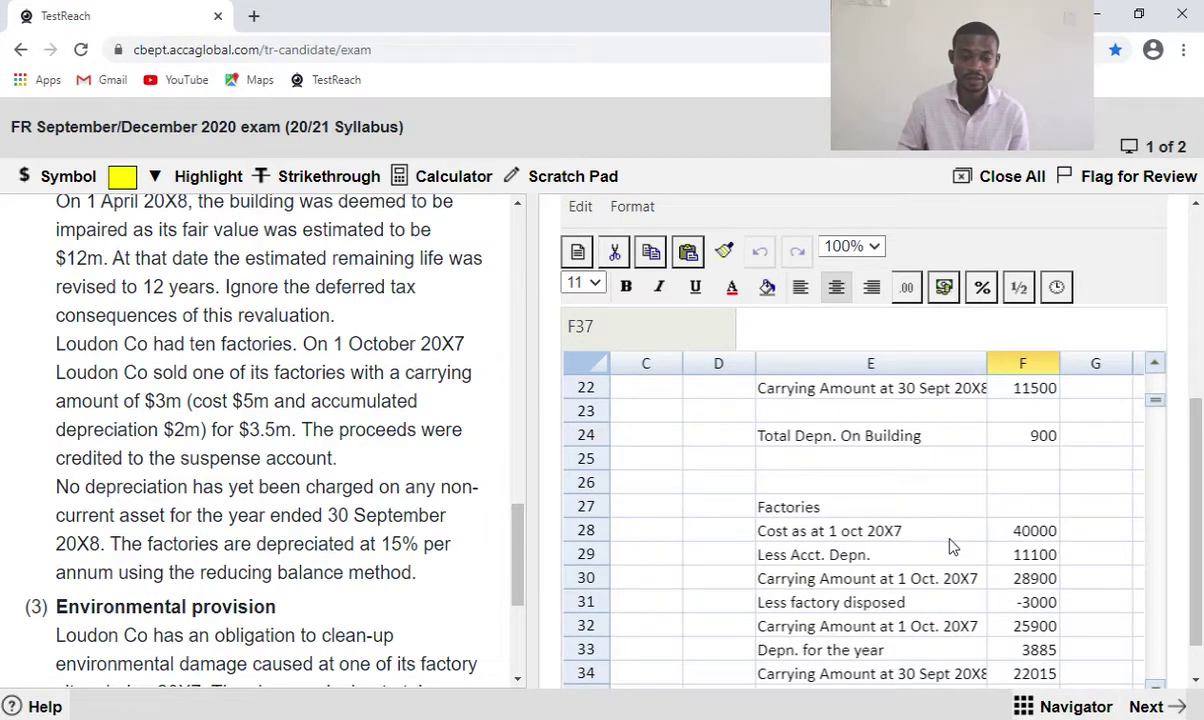
scroll(932, 540, "up", 5)
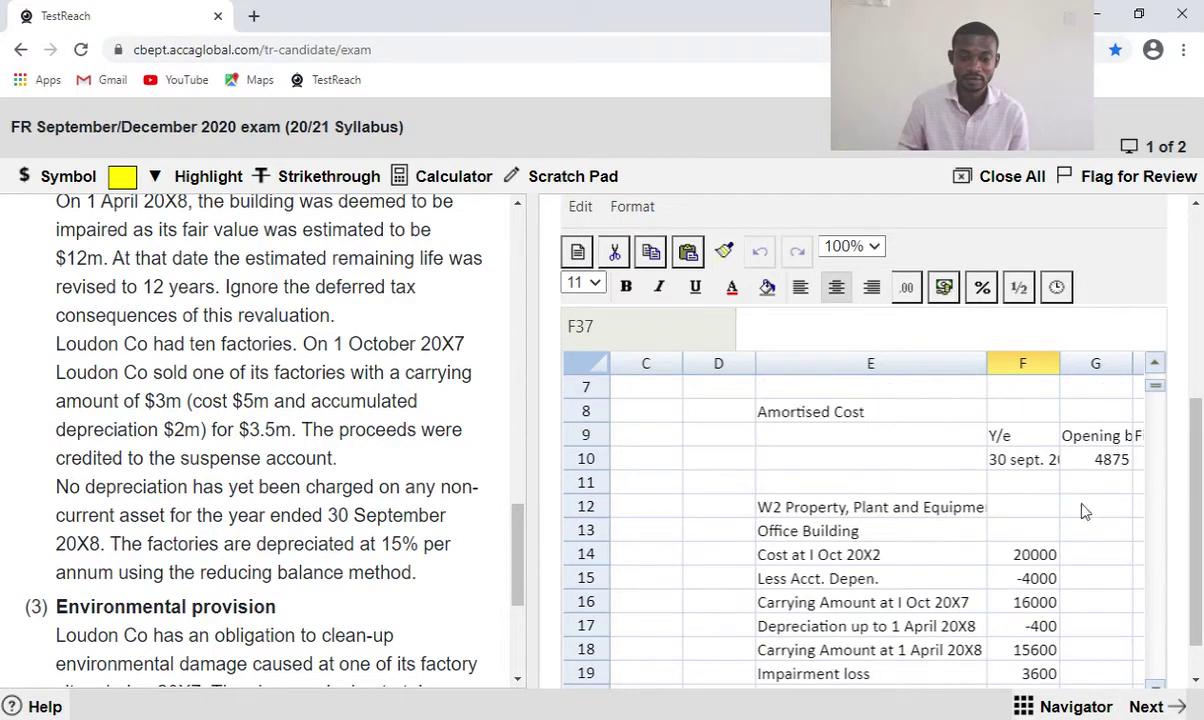
scroll(1000, 560, "down", 1)
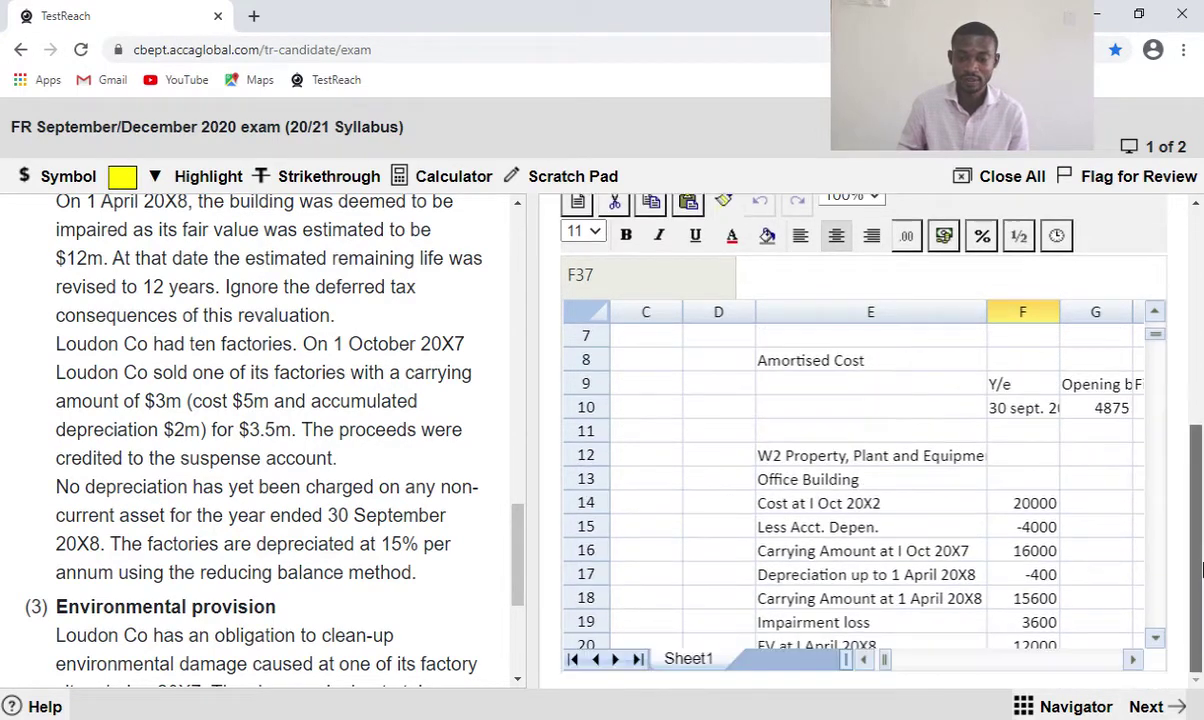
Add the label 'Depreciation on Factories W2' in A10 below Profit on disposal.
left_click(866, 661)
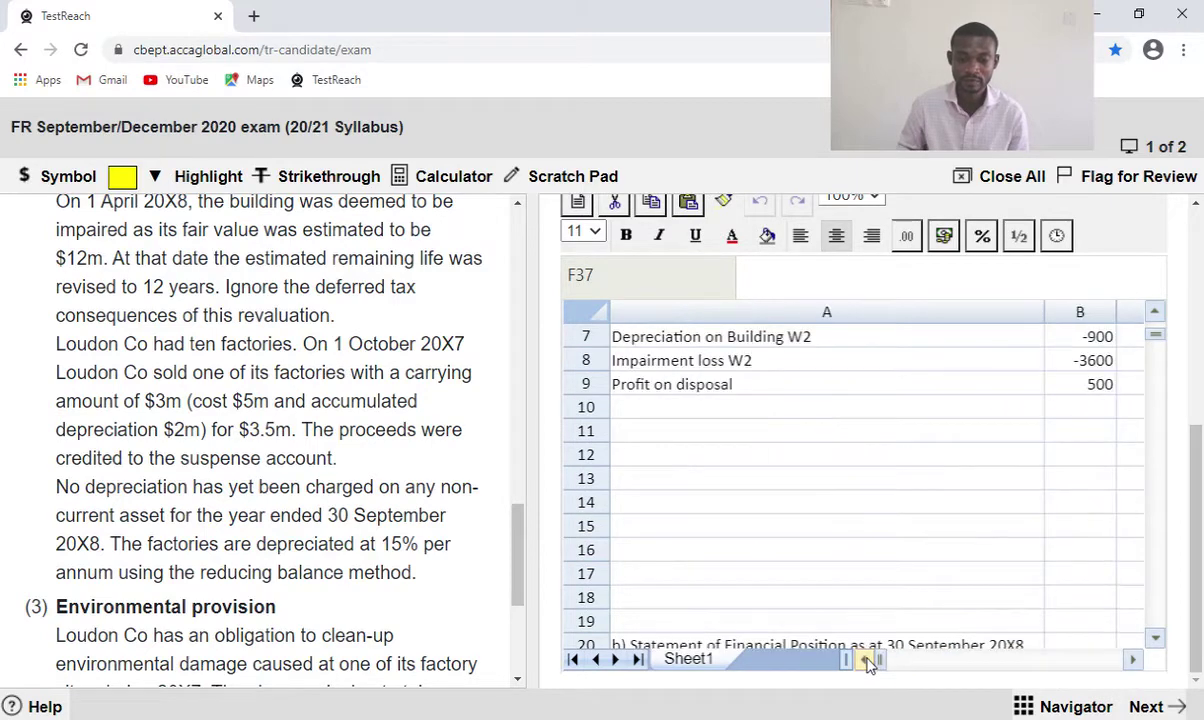
left_click(690, 409)
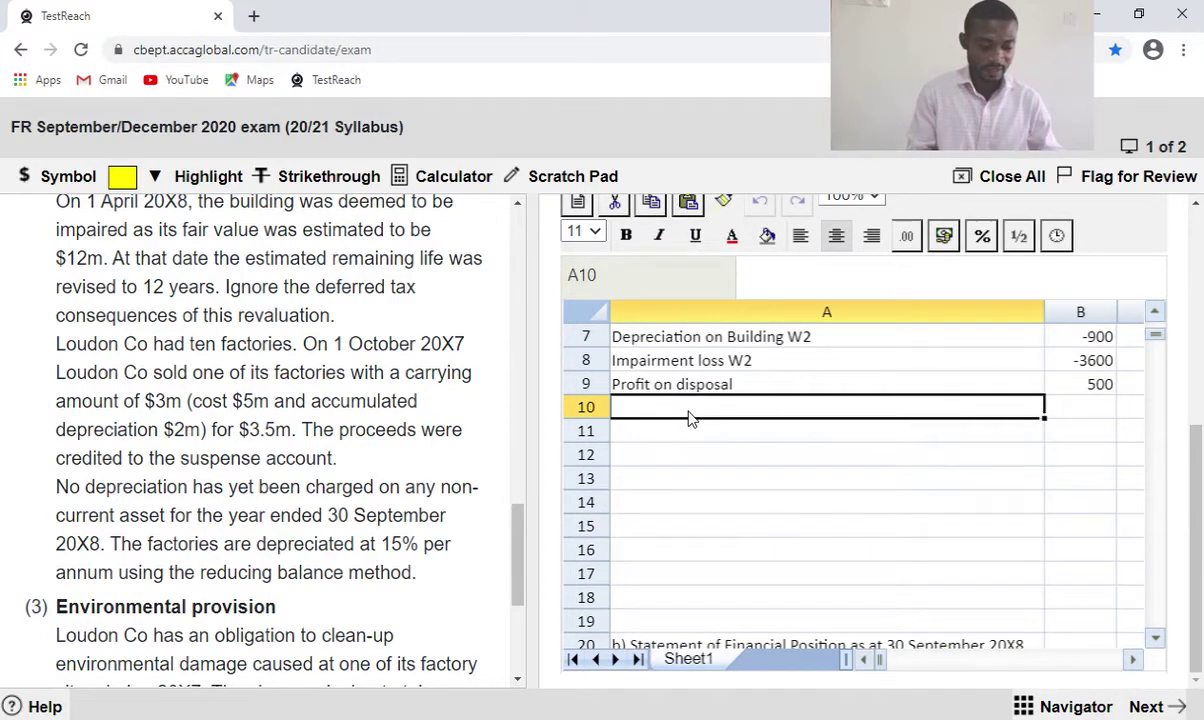
type("Deprec")
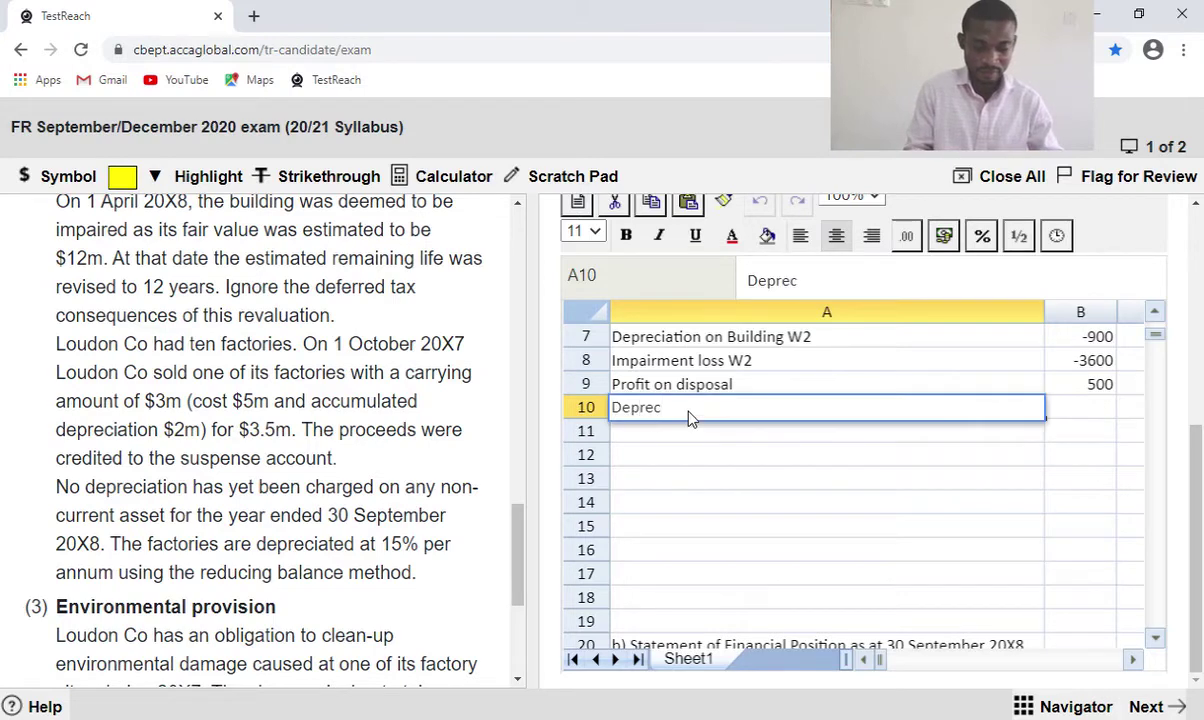
type("iation ")
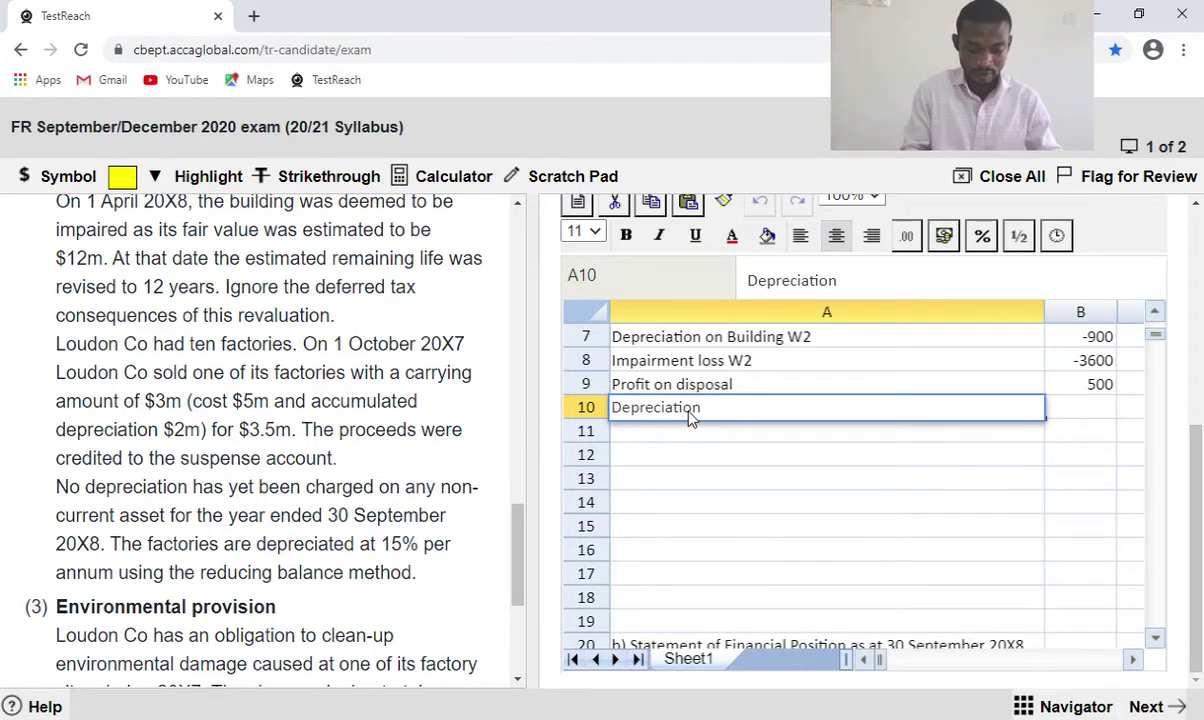
type("on Fcator")
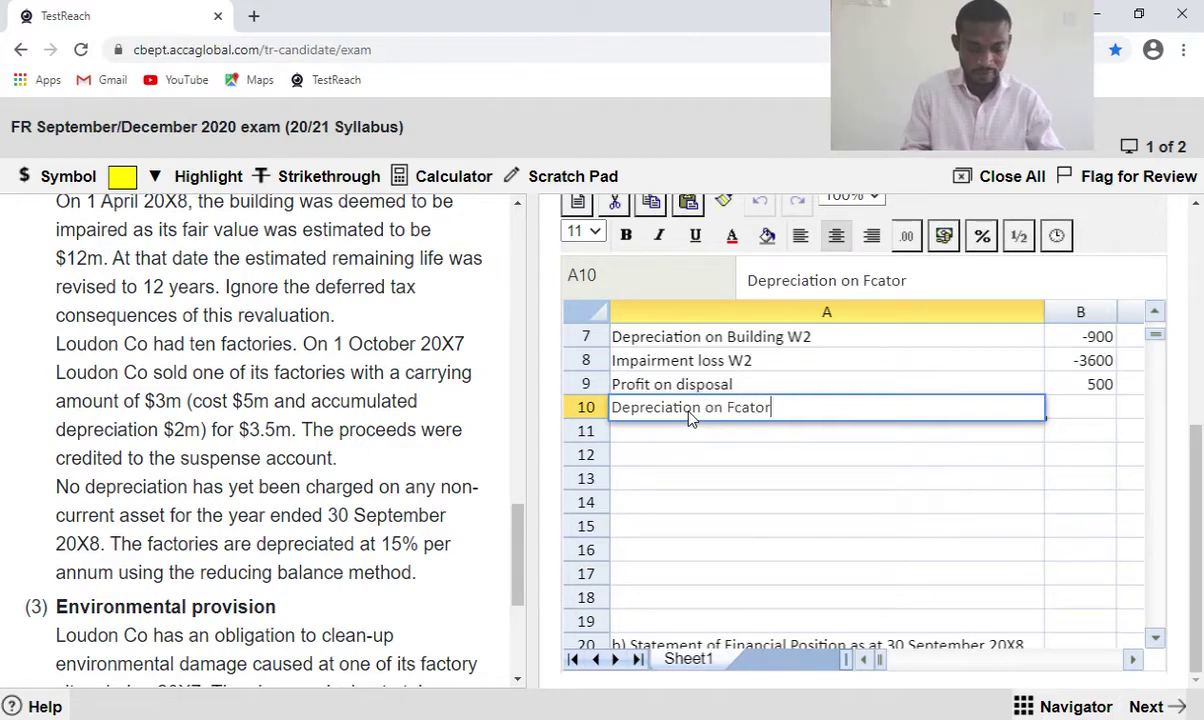
type("ies ")
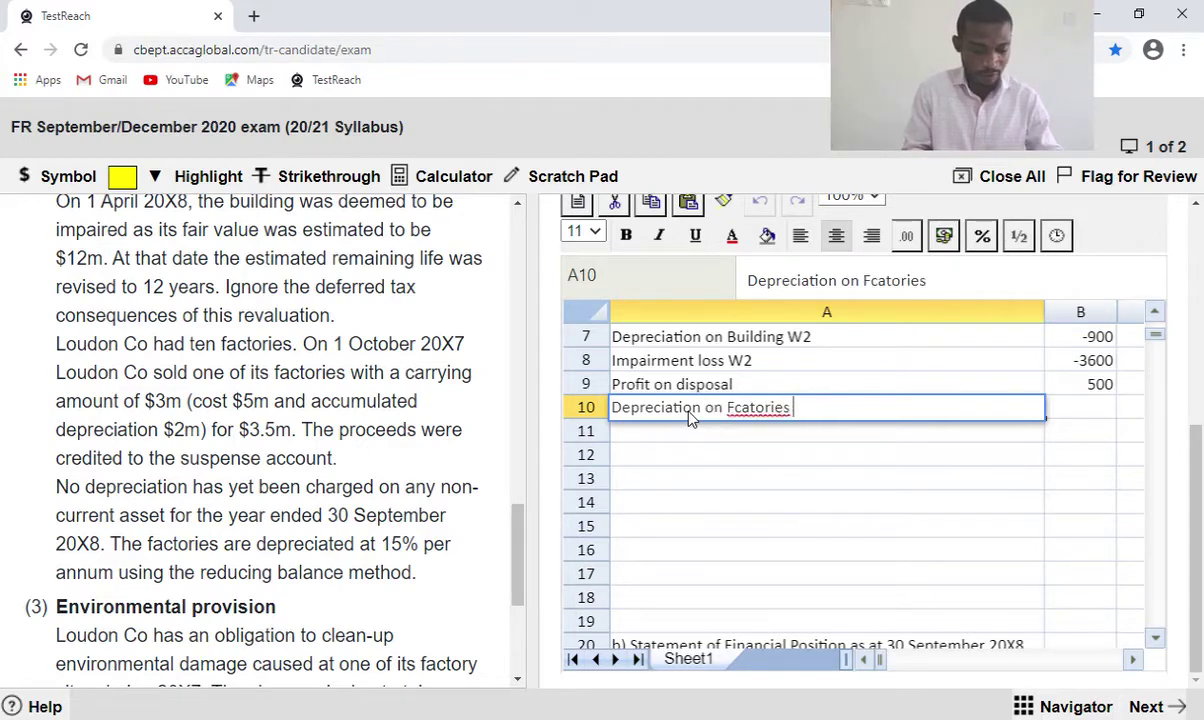
type("W2")
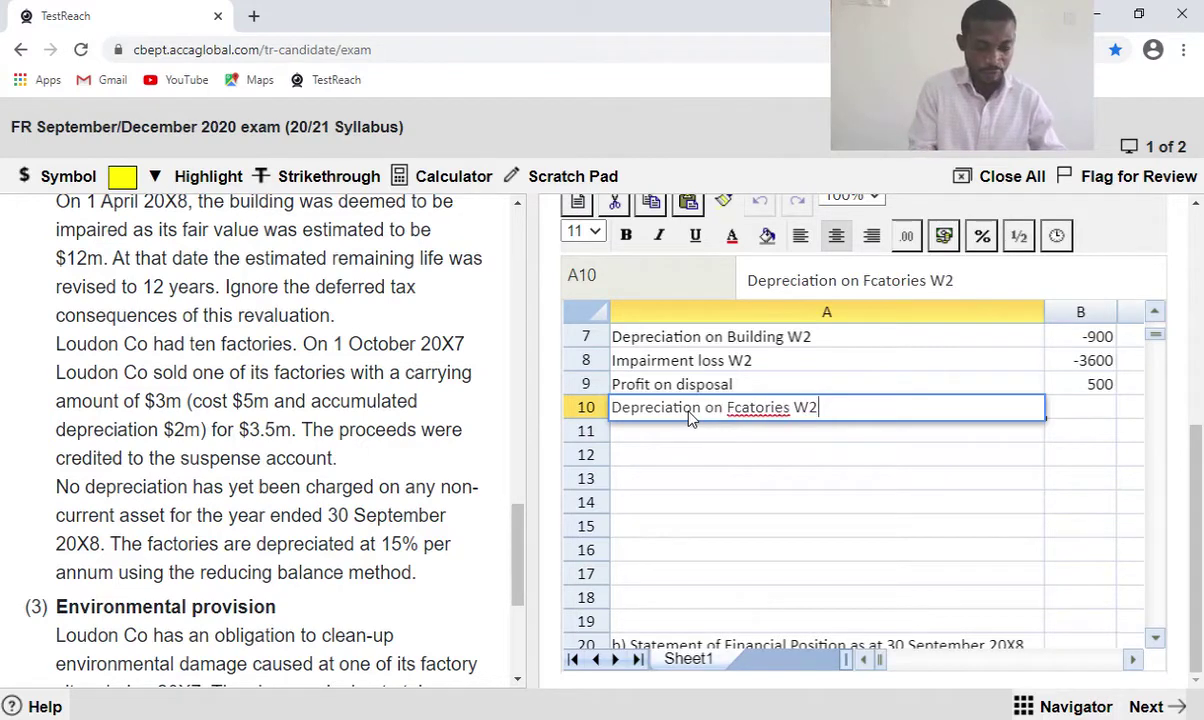
left_click(740, 413)
key("BackSpace")
type("c")
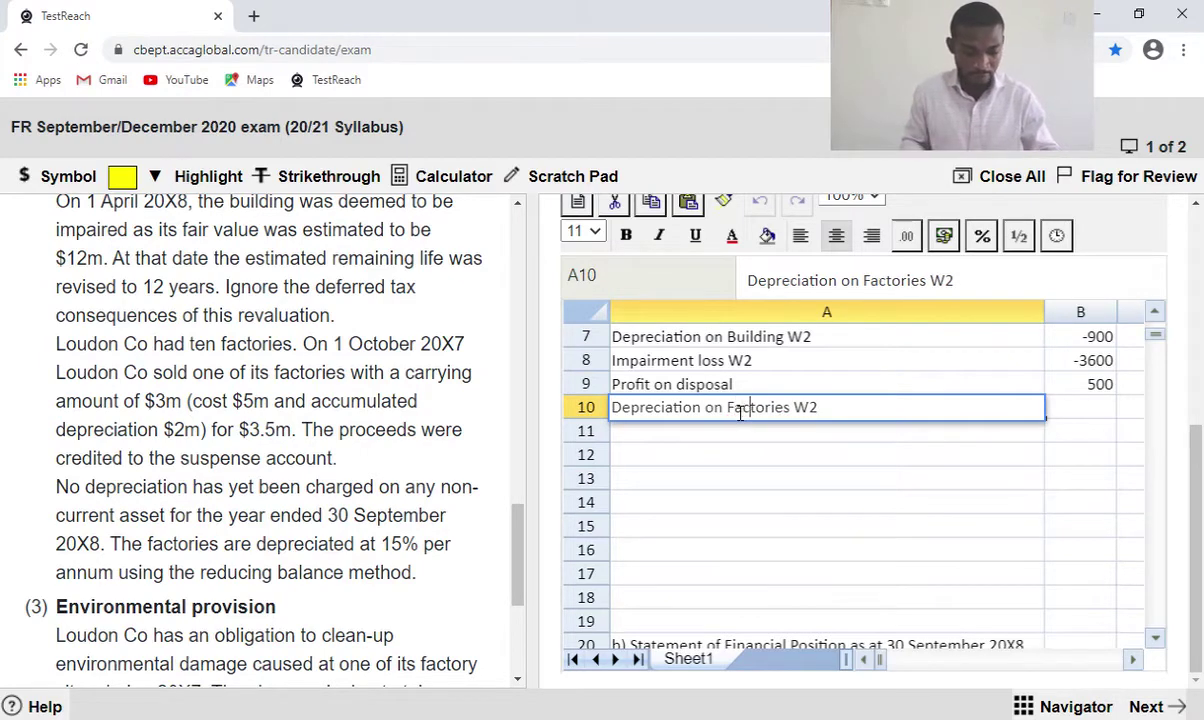
Link B10 to the factories depreciation of 3885 in F33.
left_click(1097, 412)
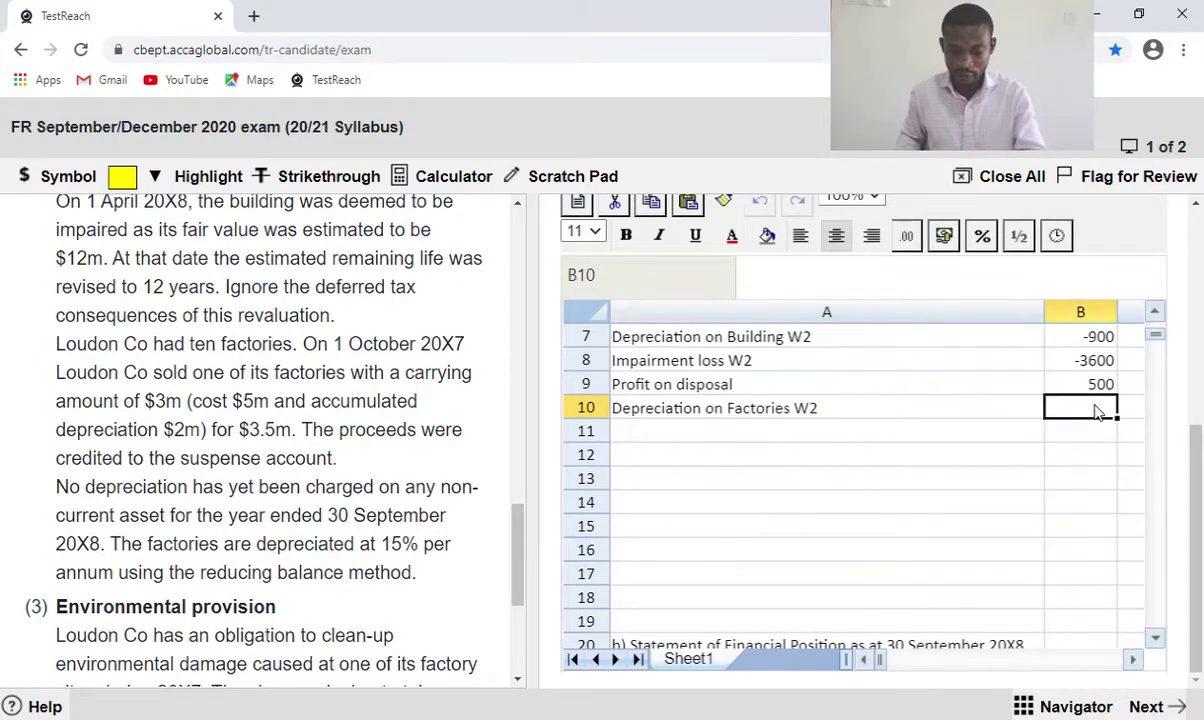
type("=")
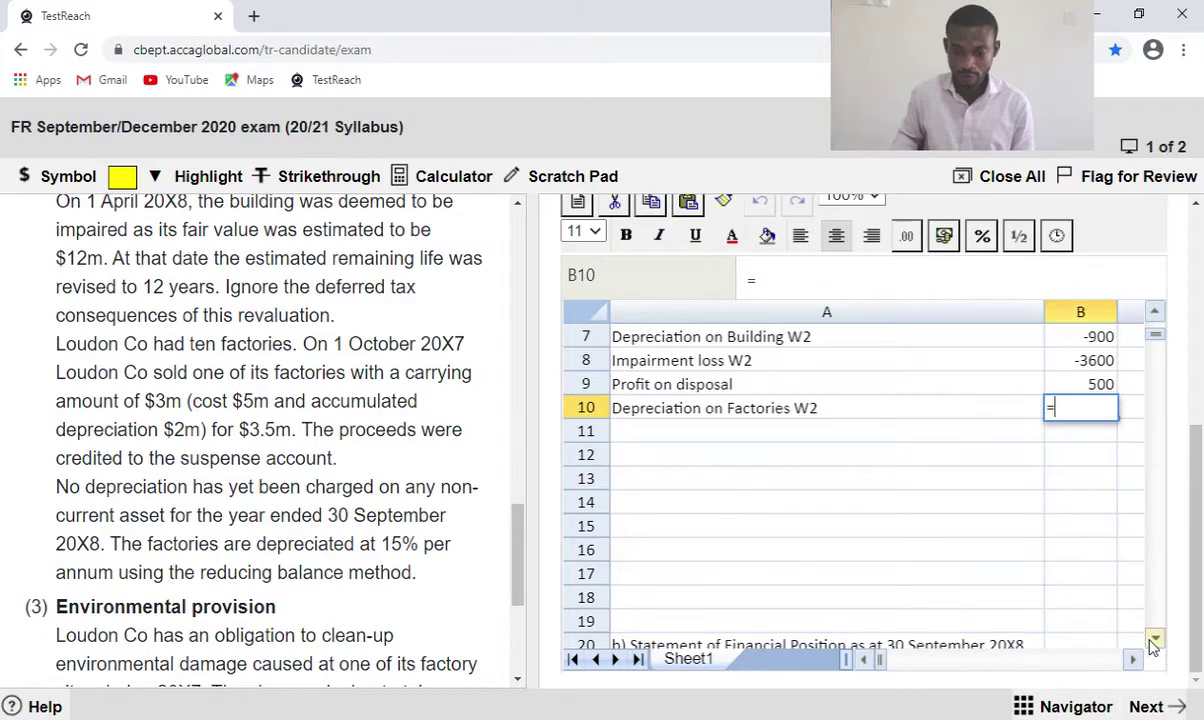
left_click(1133, 660)
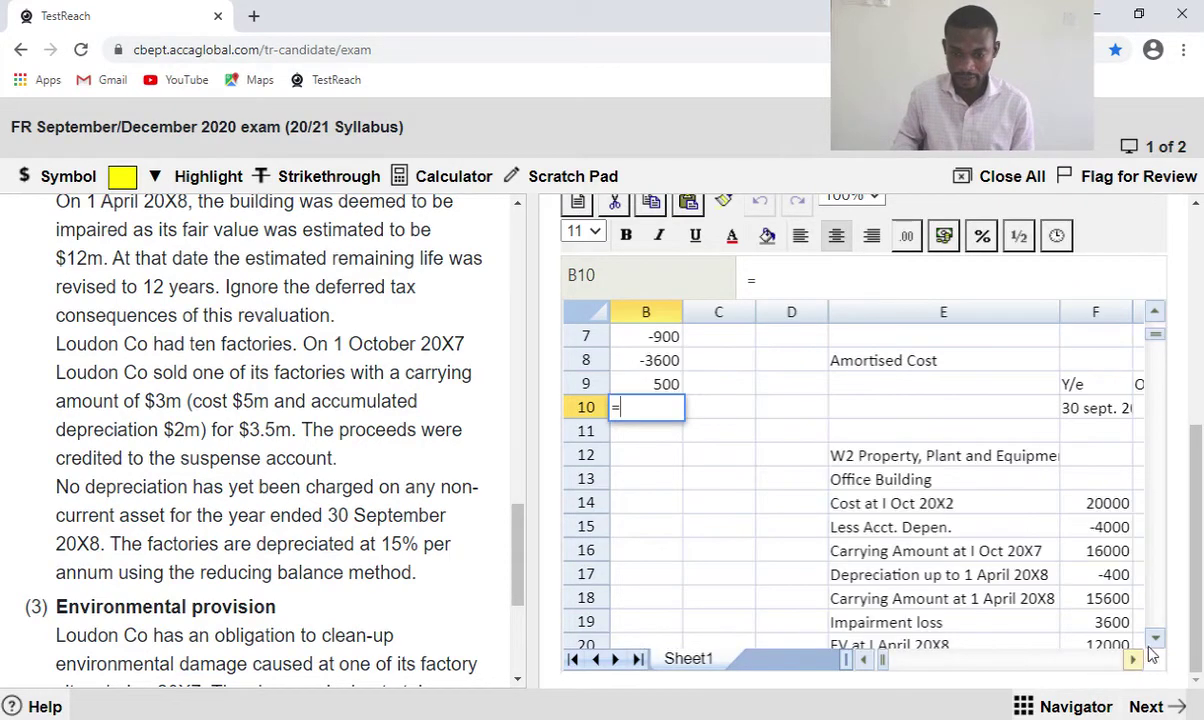
left_click(1155, 638)
left_click(1155, 638)
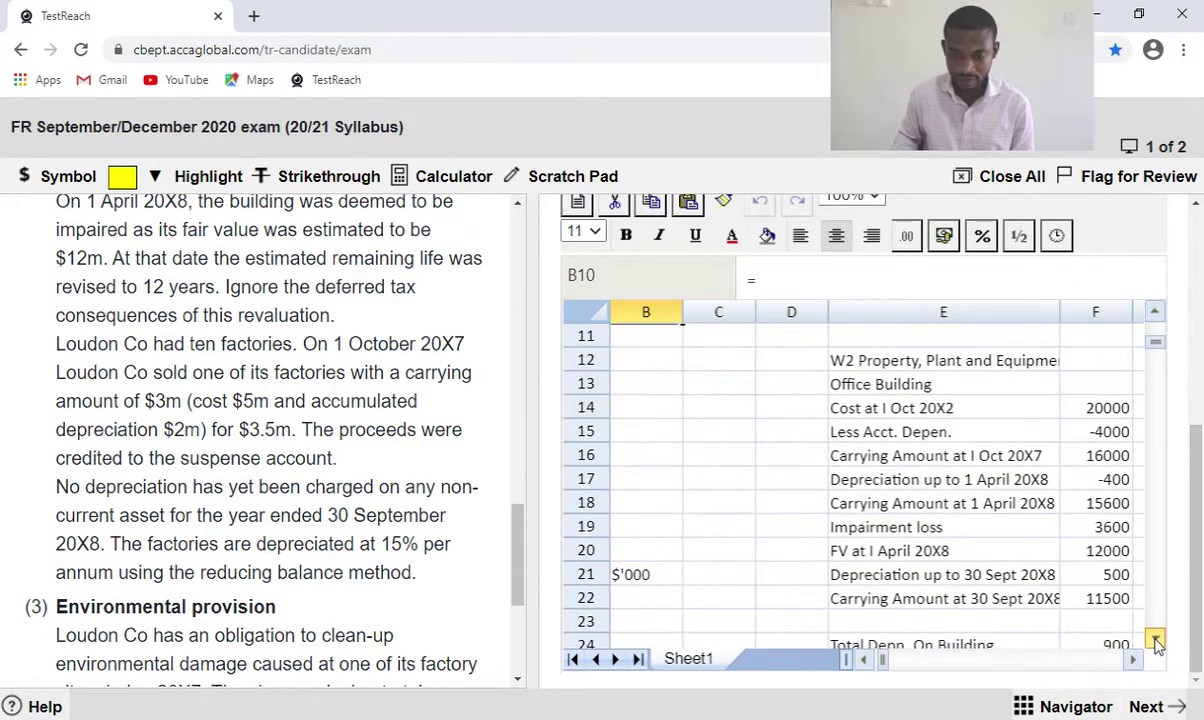
left_click(1155, 638)
left_click(1155, 638)
left_click(1155, 638)
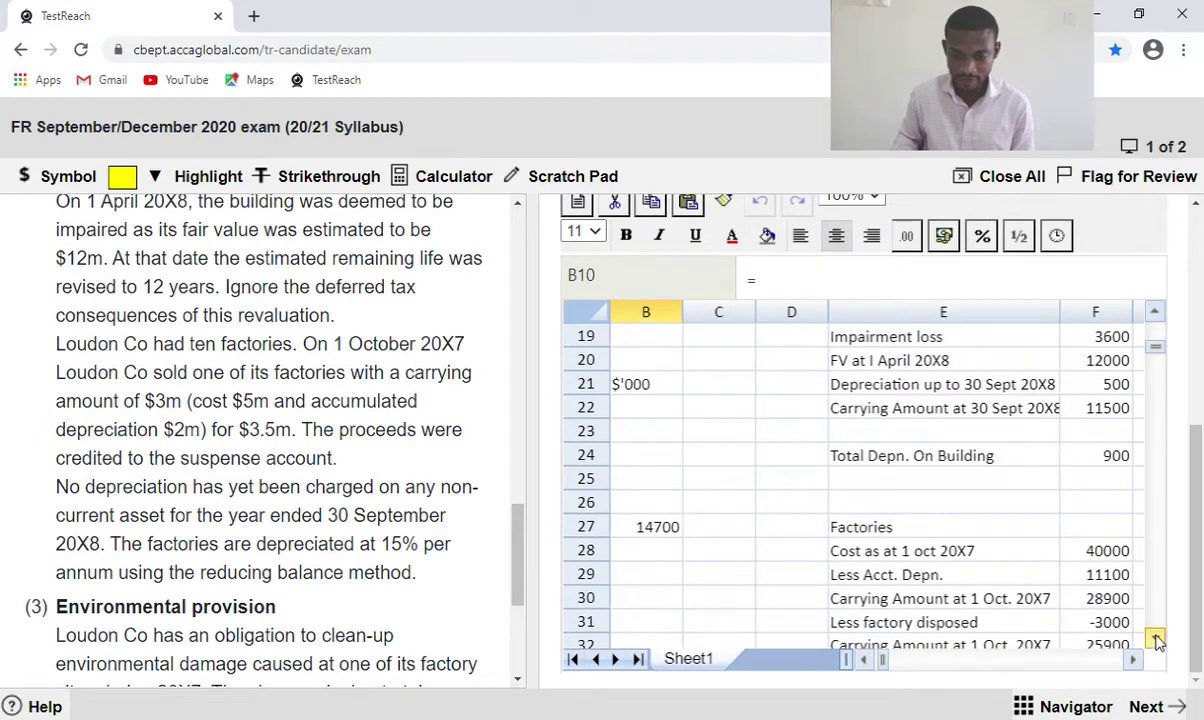
left_click(1155, 638)
left_click(1155, 638)
left_click(1155, 638)
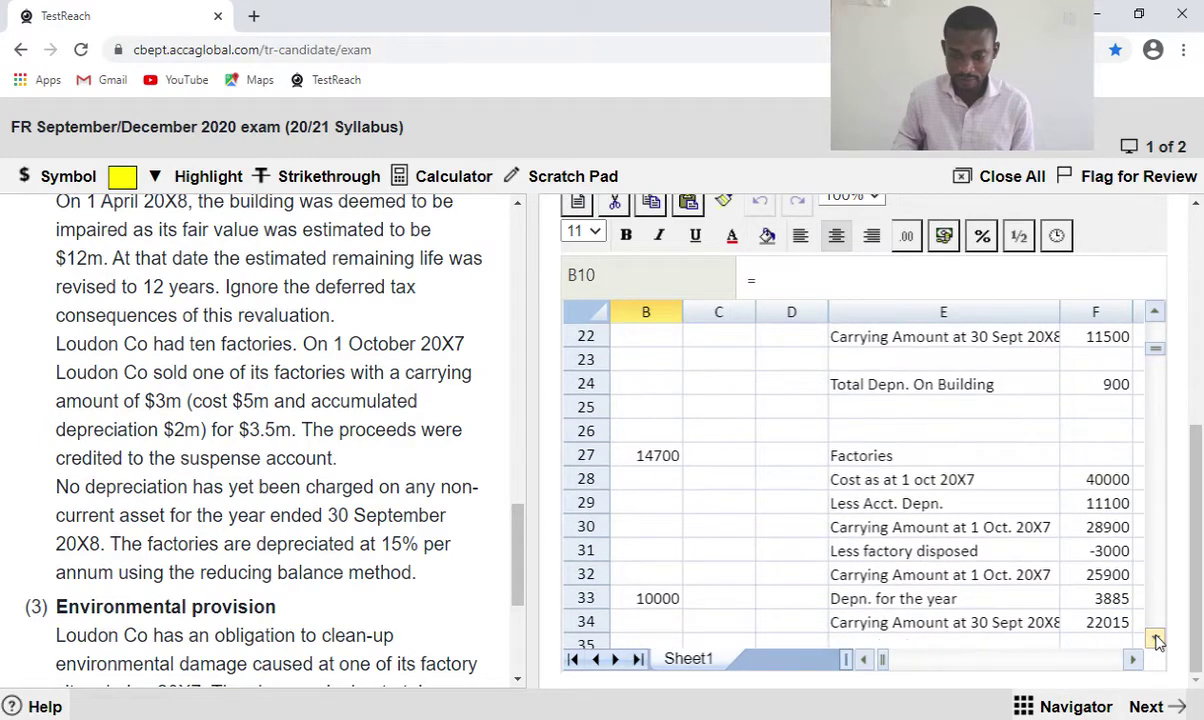
left_click(1105, 599)
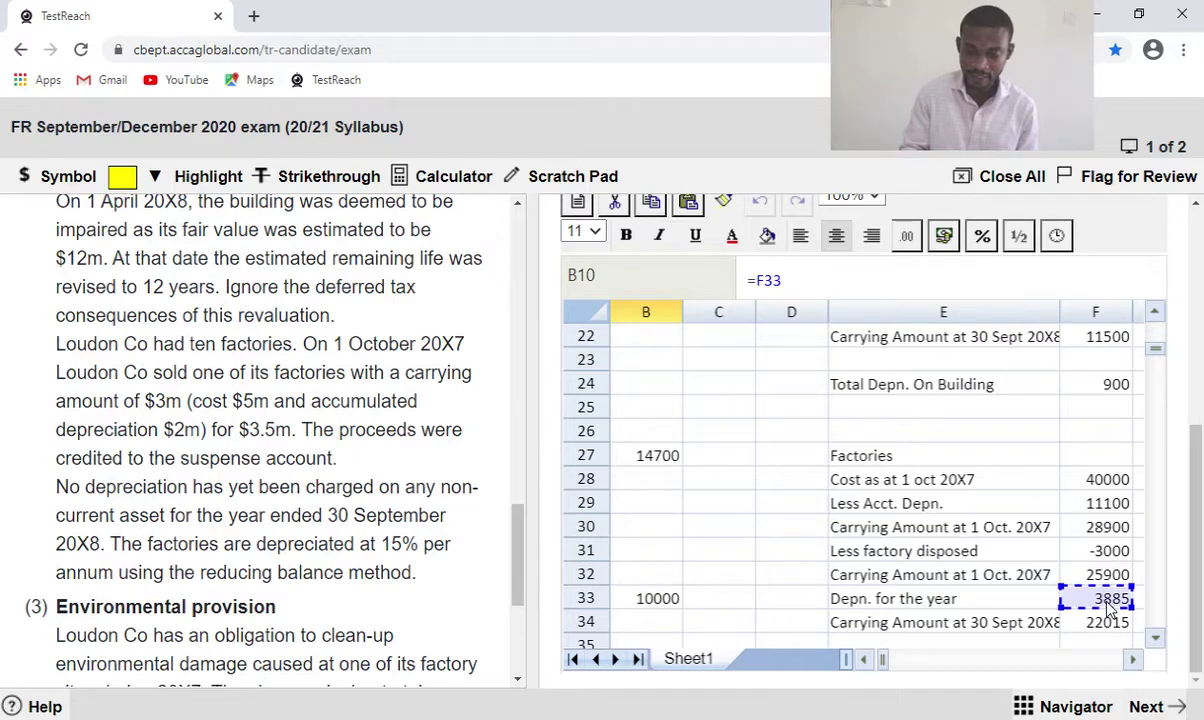
key("Return")
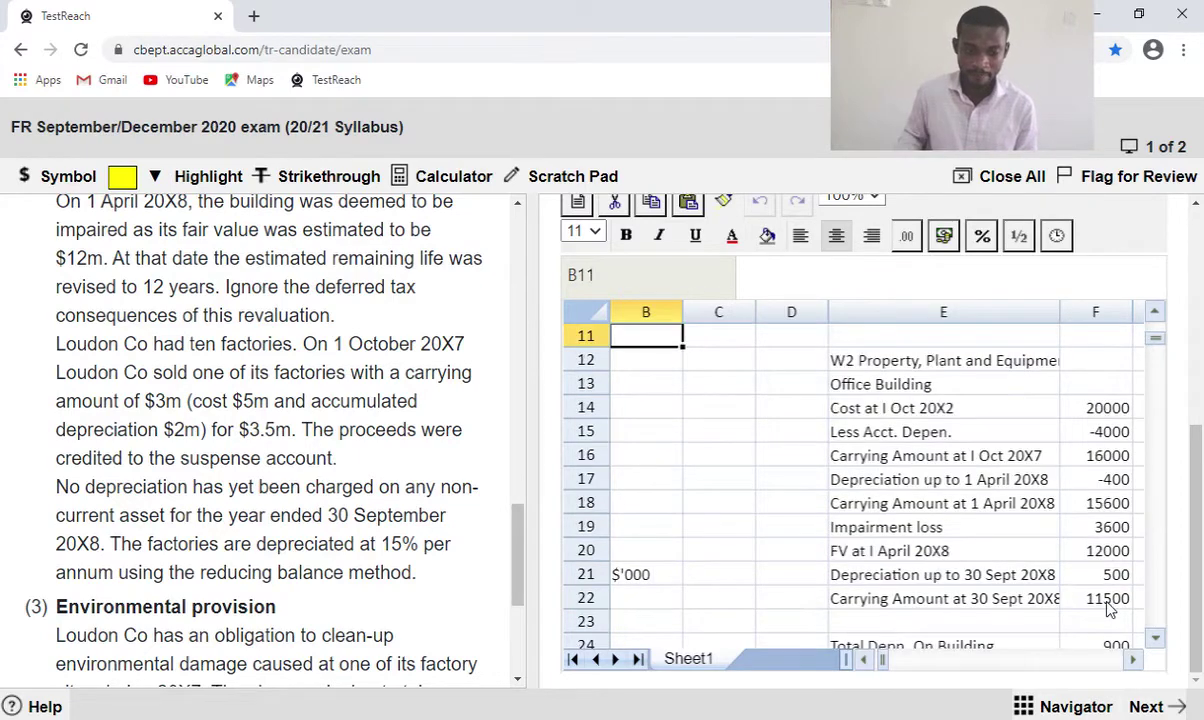
Change B10's formula to =-F33 so the depreciation shows as -3885.
left_click(864, 660)
scroll(825, 505, "up", 2)
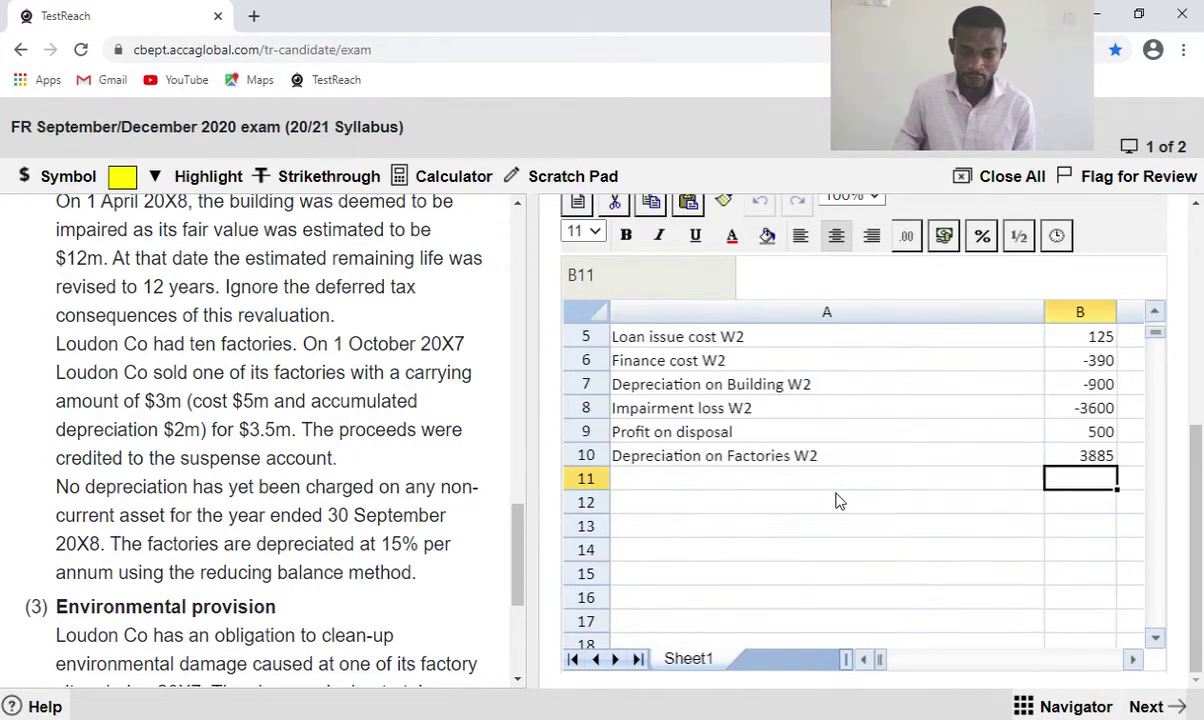
double_click(1088, 456)
left_click(1057, 456)
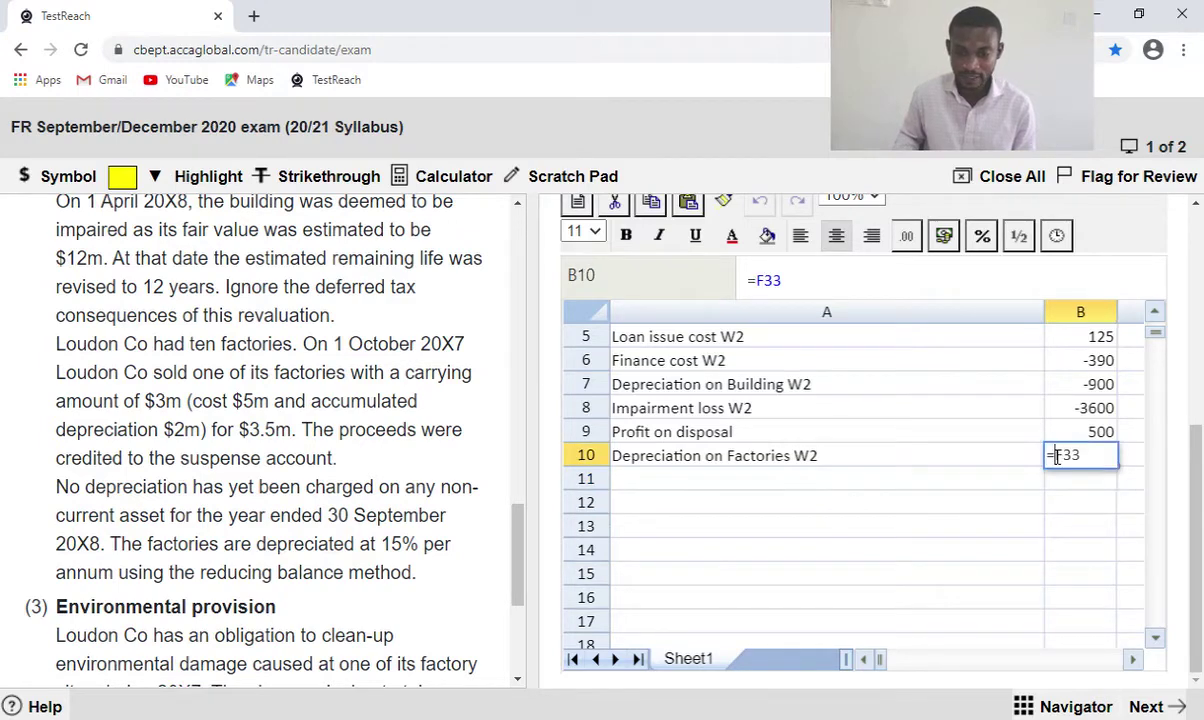
type("-")
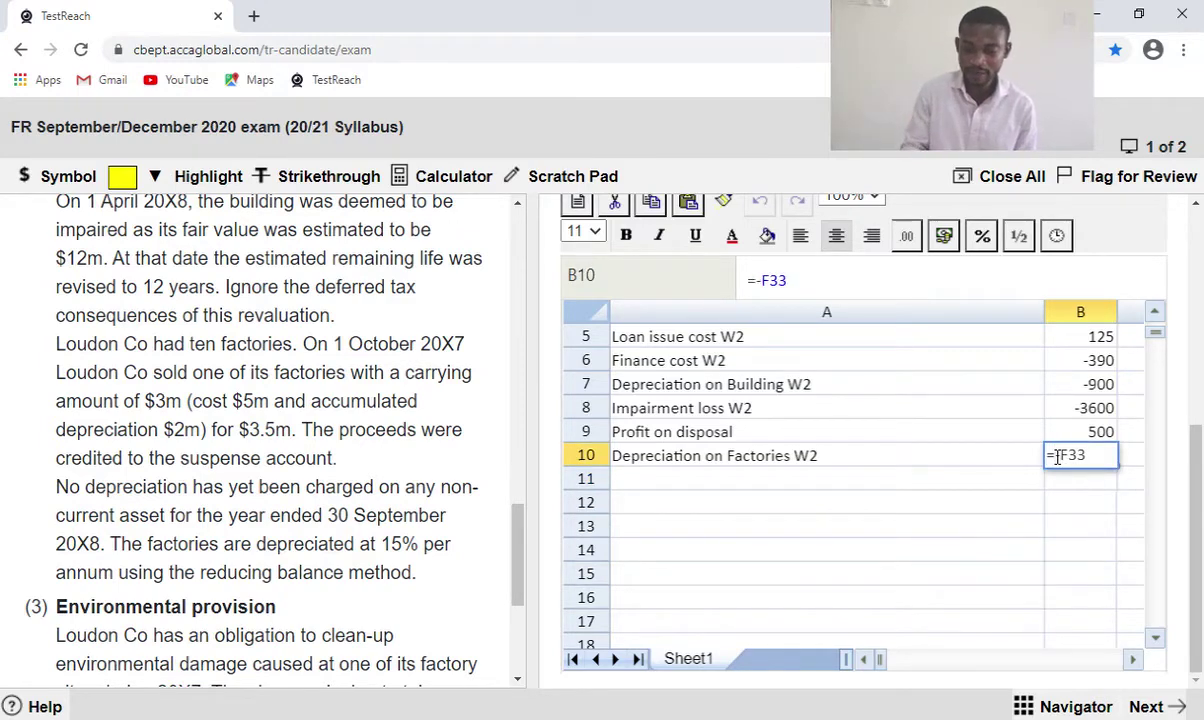
key("Return")
scroll(1010, 512, "down", 1)
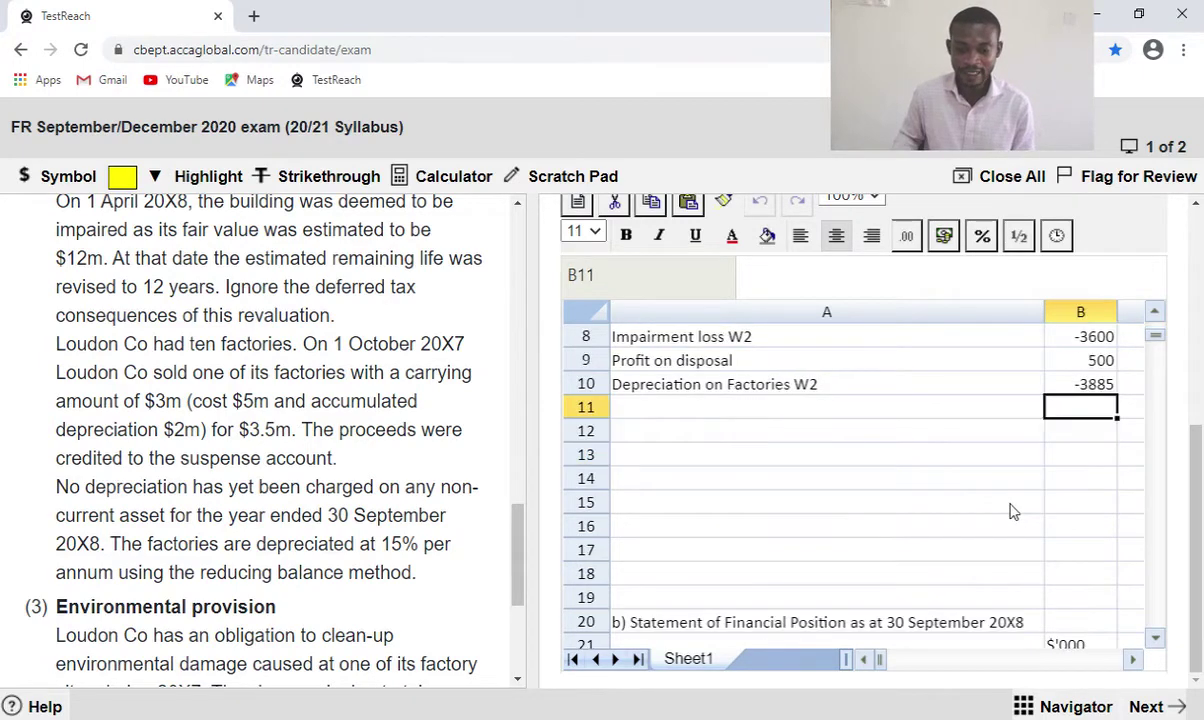
scroll(1010, 512, "down", 2)
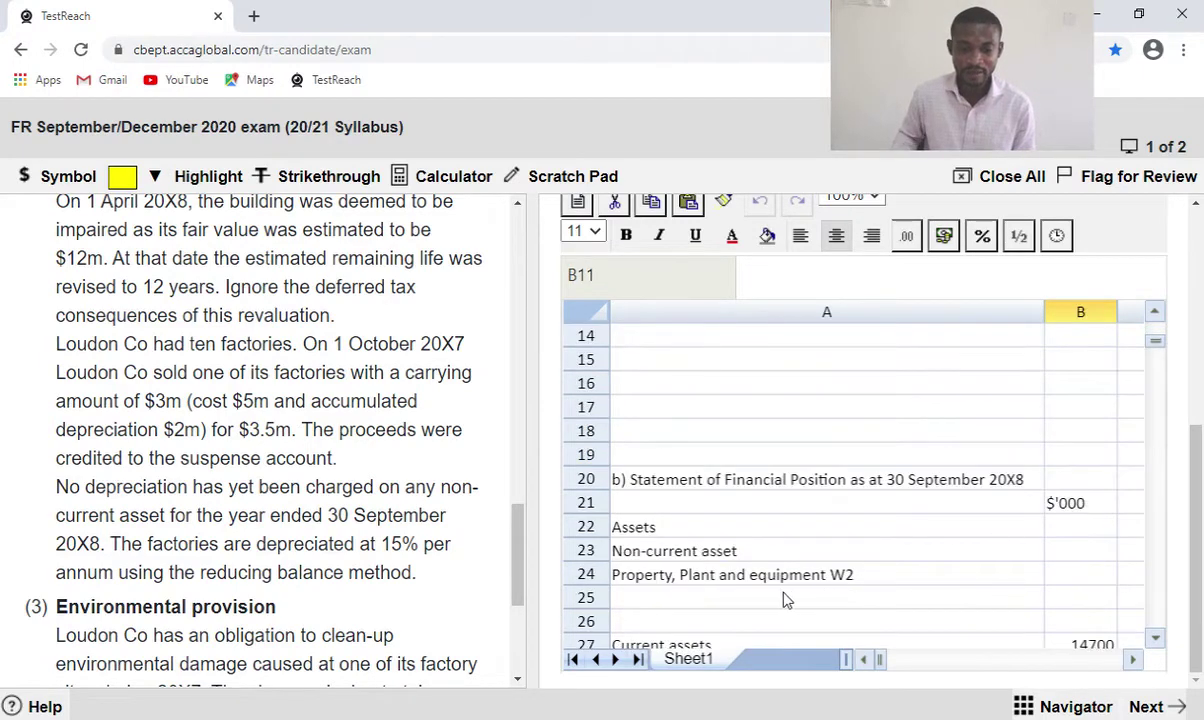
Set B24 to =F36 so Property, Plant and equipment W2 shows 33515.
left_click(1065, 580)
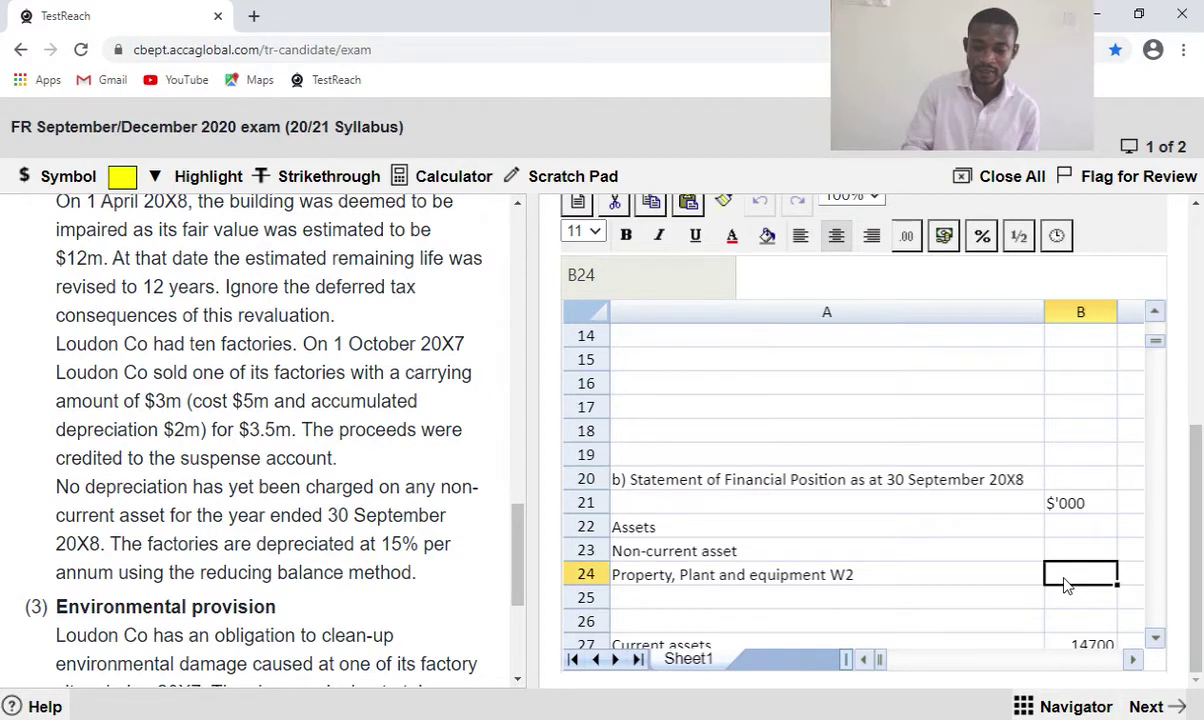
type("=")
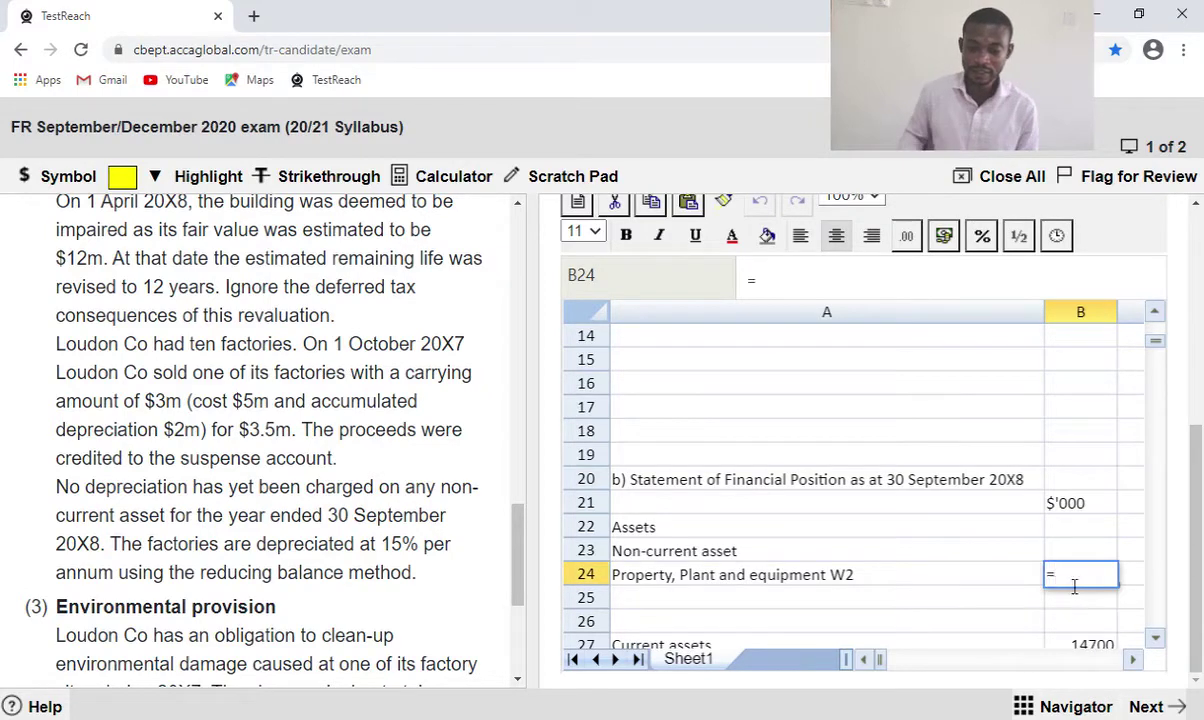
left_click(1136, 661)
left_click(1155, 639)
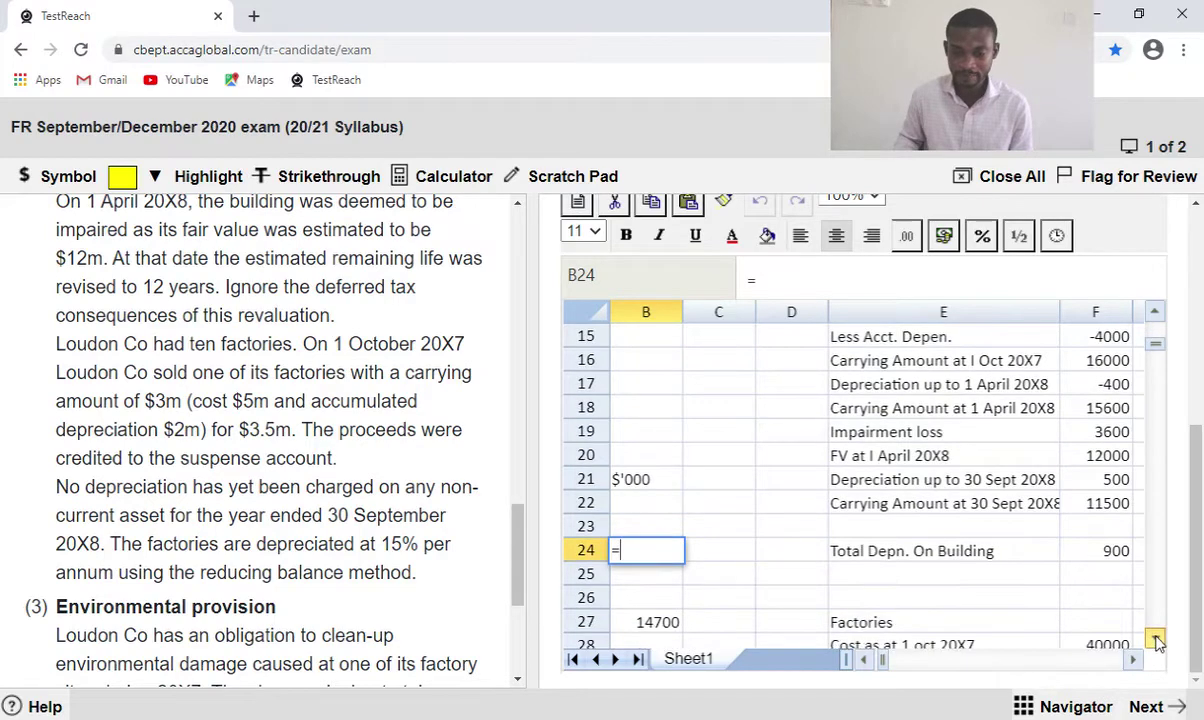
left_click(1155, 639)
left_click(1155, 639)
left_click(1155, 639)
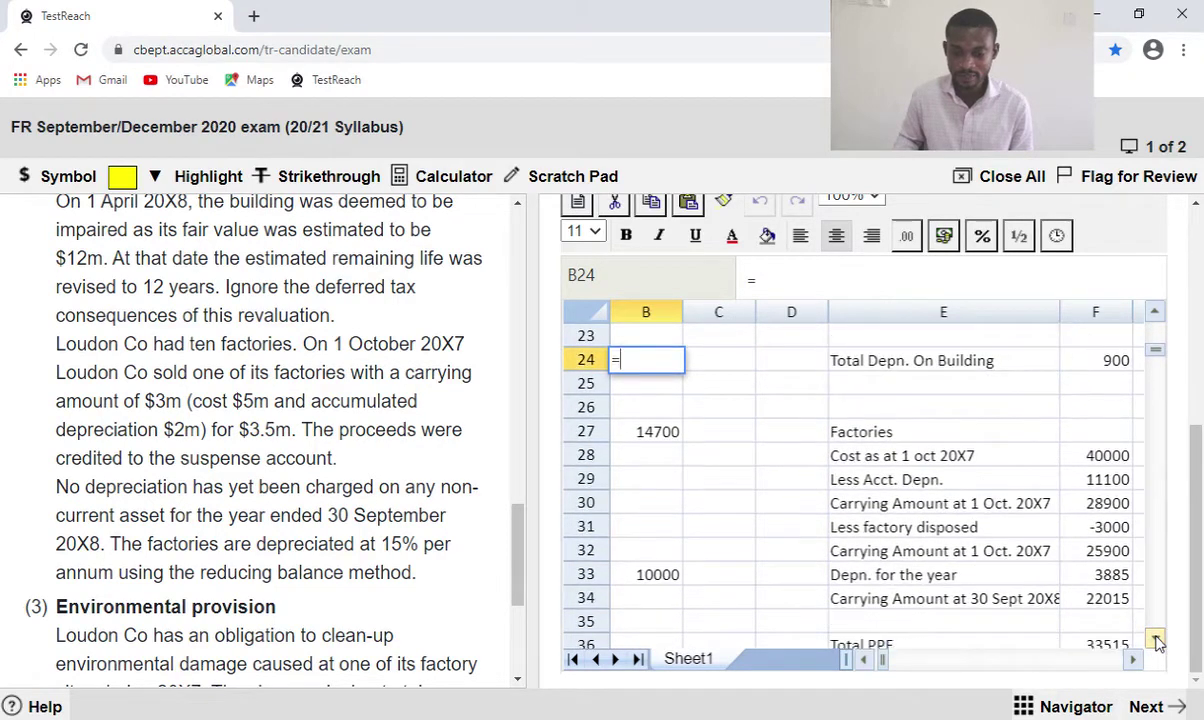
left_click(1155, 639)
left_click(1112, 623)
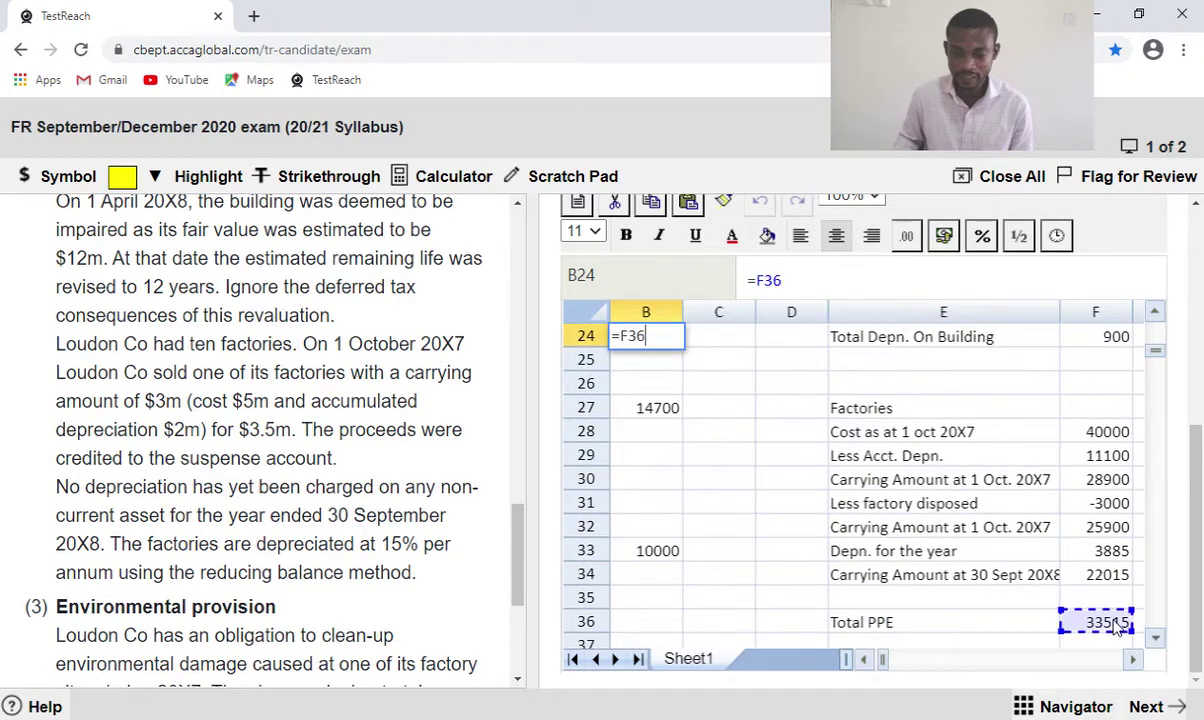
key("Return")
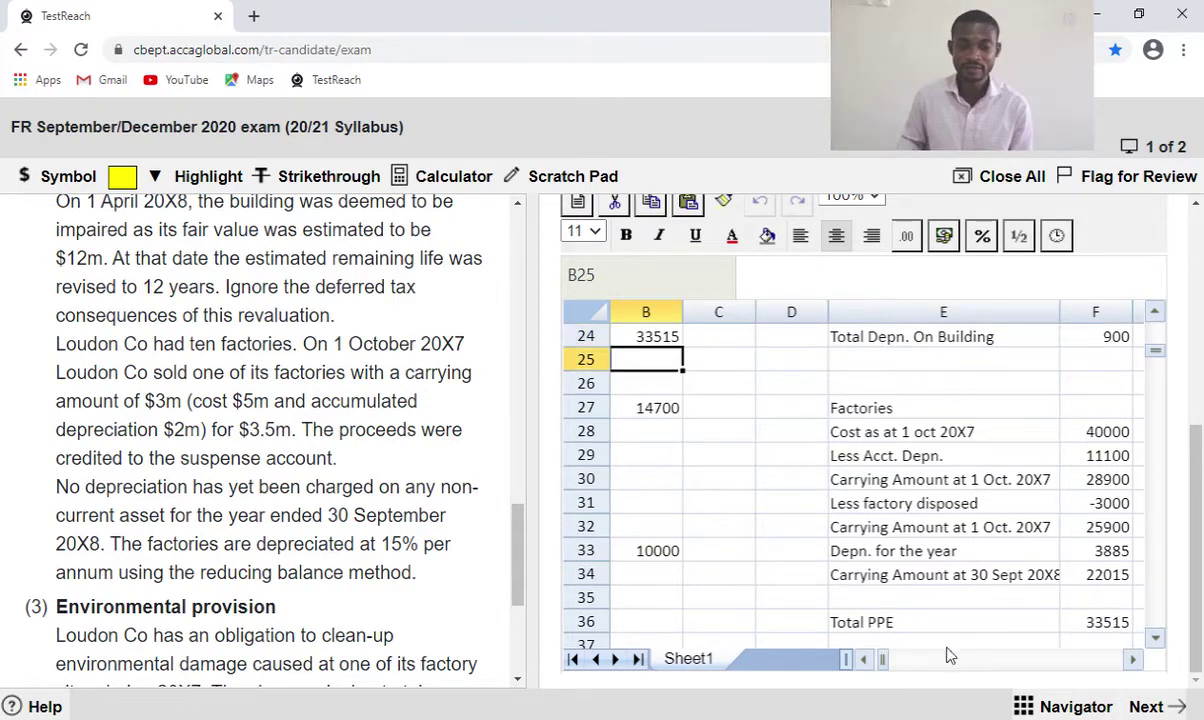
left_click(866, 660)
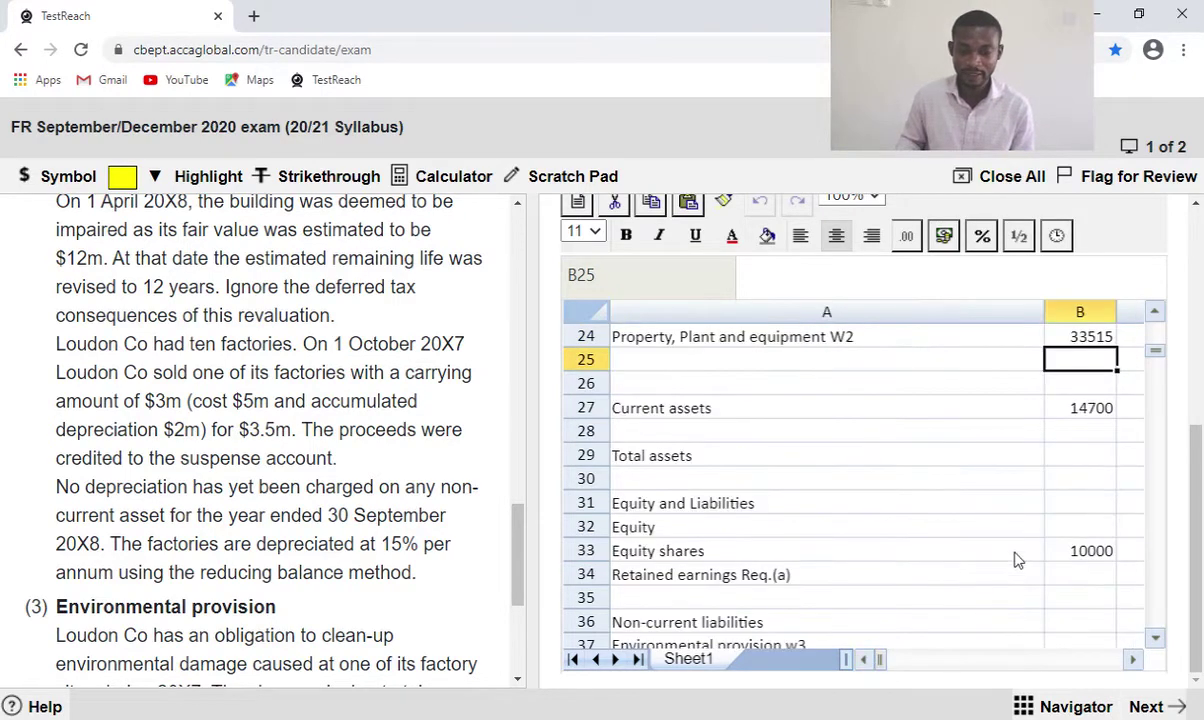
scroll(1000, 545, "up", 1)
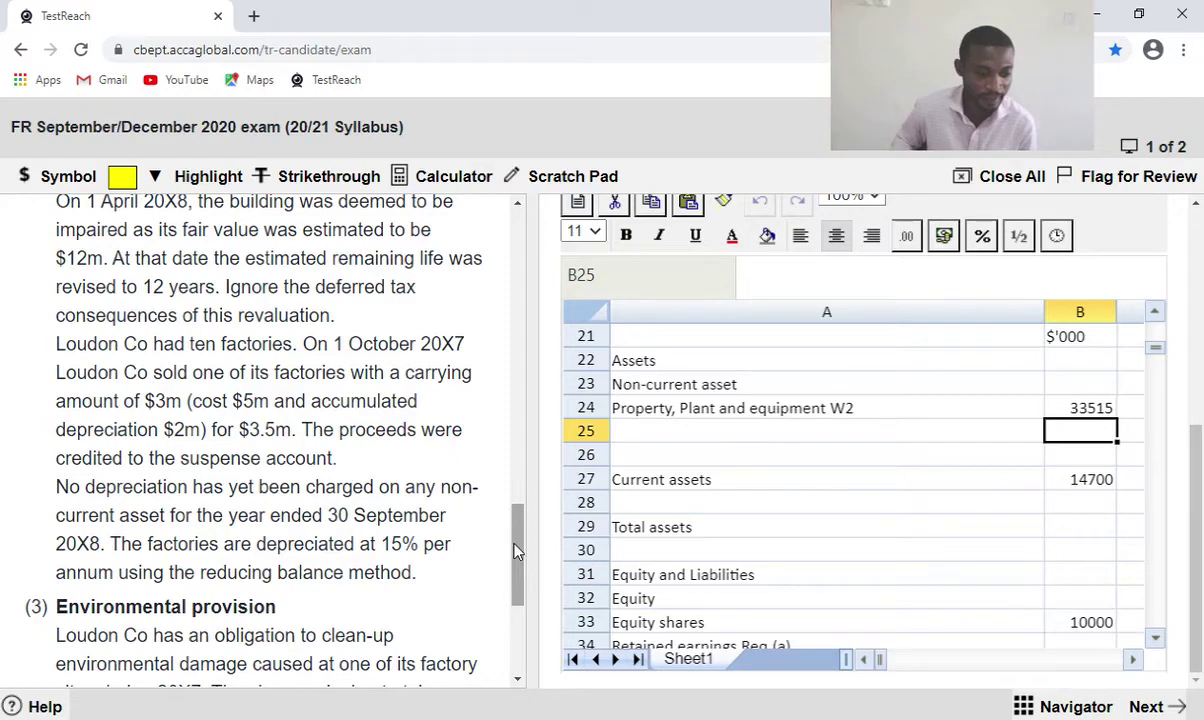
scroll(515, 551, "up", 3)
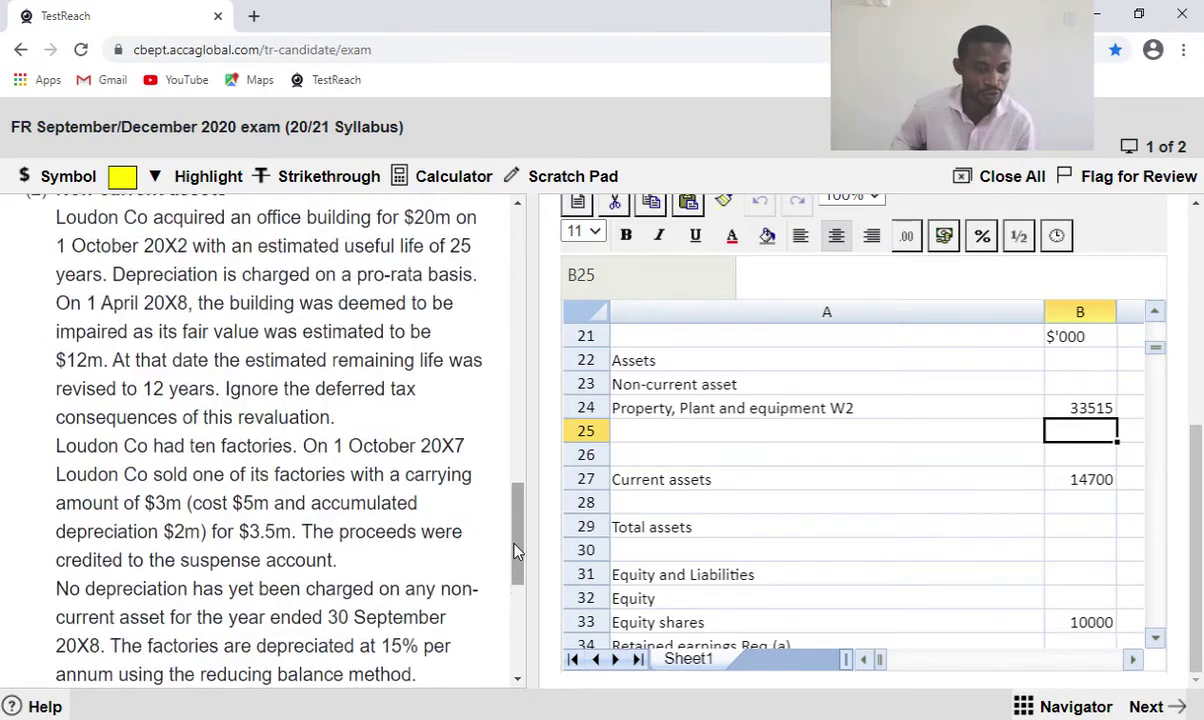
scroll(515, 551, "down", 7)
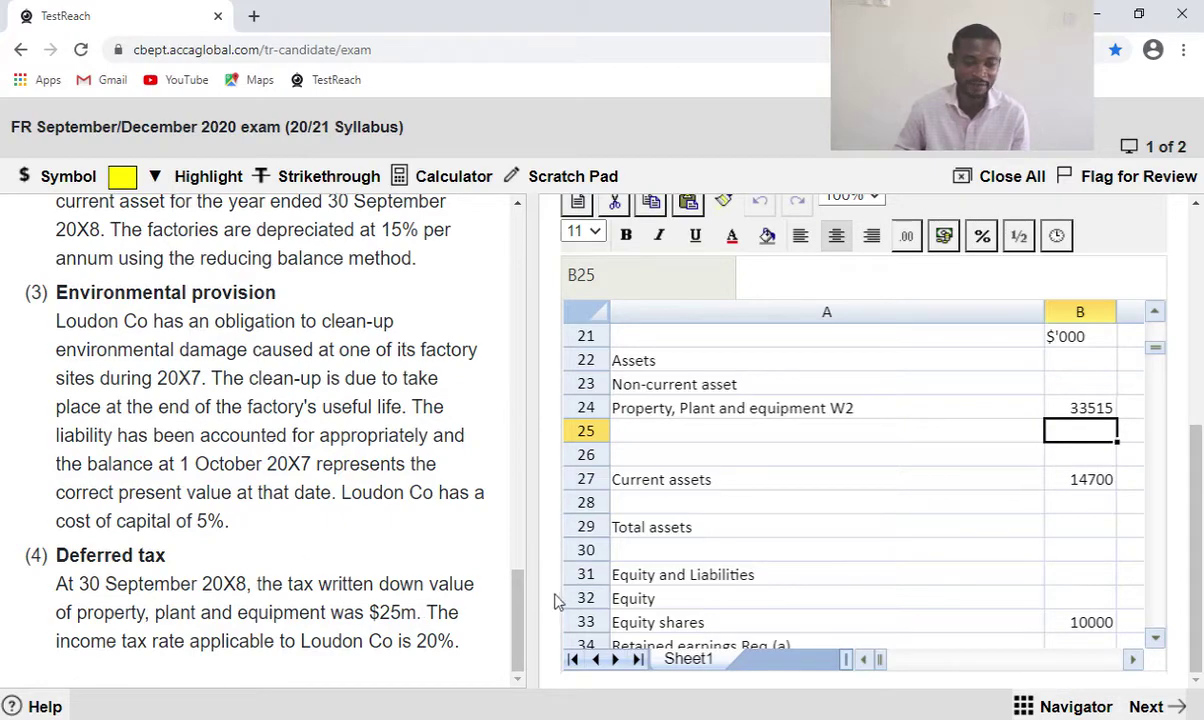
scroll(490, 372, "up", 15)
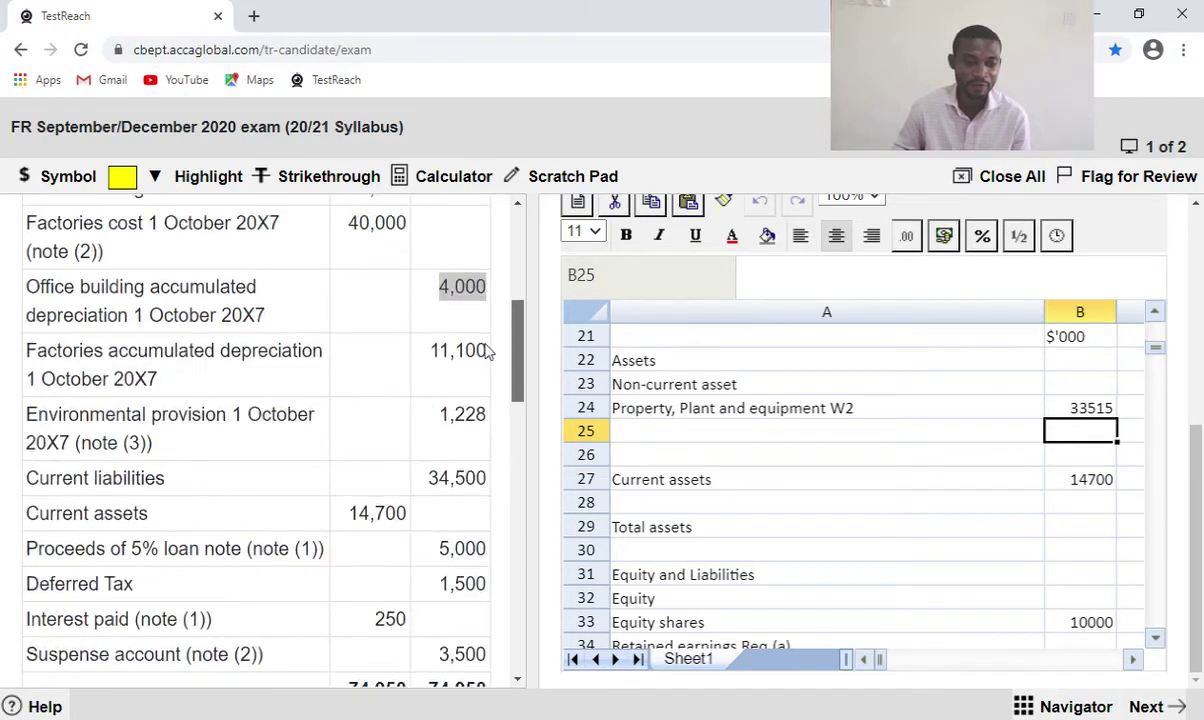
scroll(492, 340, "up", 3)
scroll(494, 365, "down", 5)
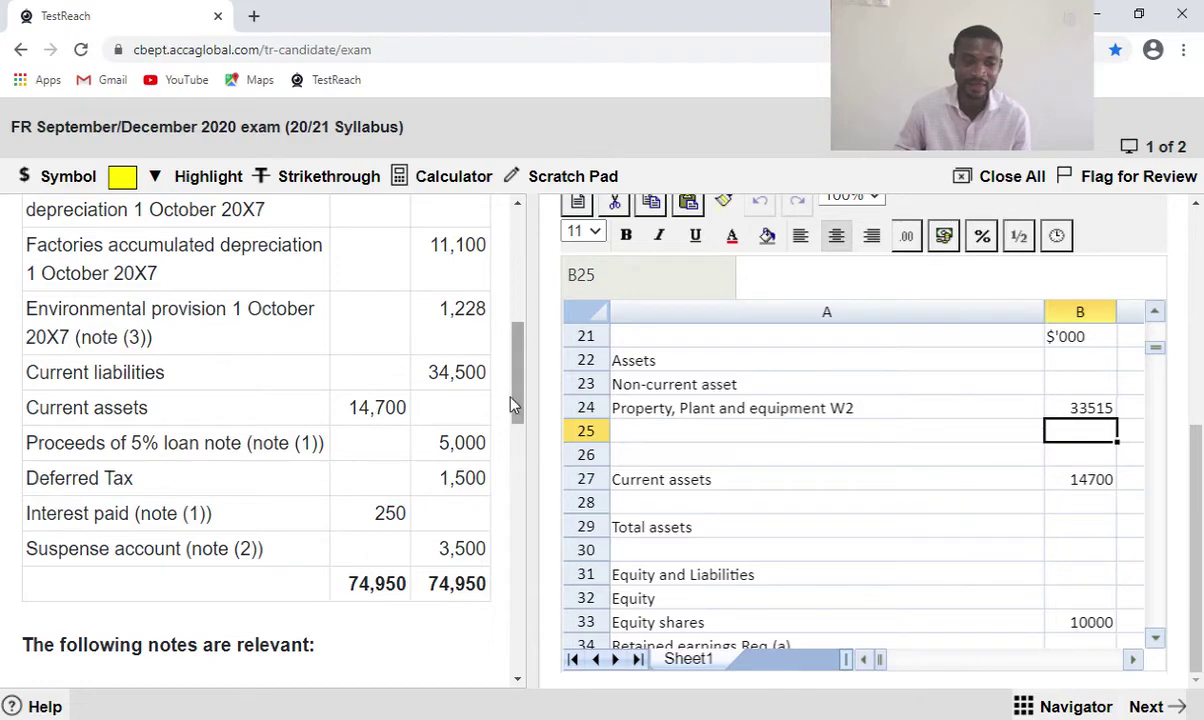
left_click_drag(518, 405, 519, 583)
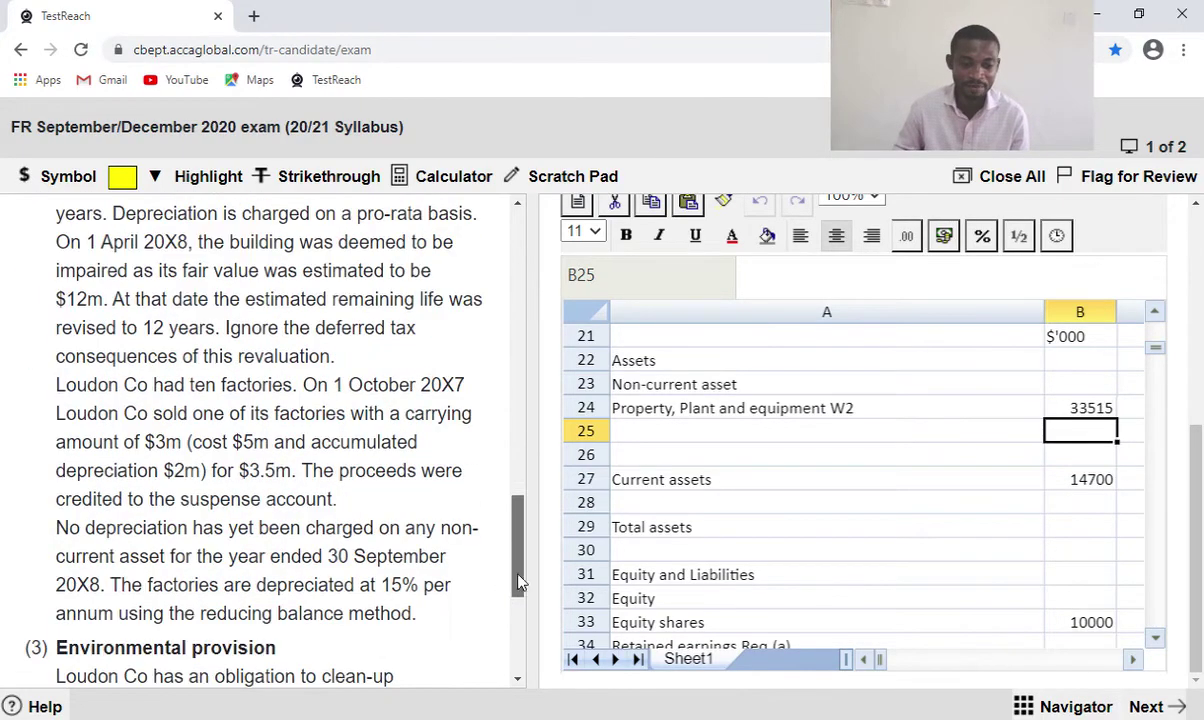
Type 'W3 Environmental Provision' in E39 and 'Unwinding Interest' beneath it in E40.
left_click(1133, 659)
left_click(1133, 659)
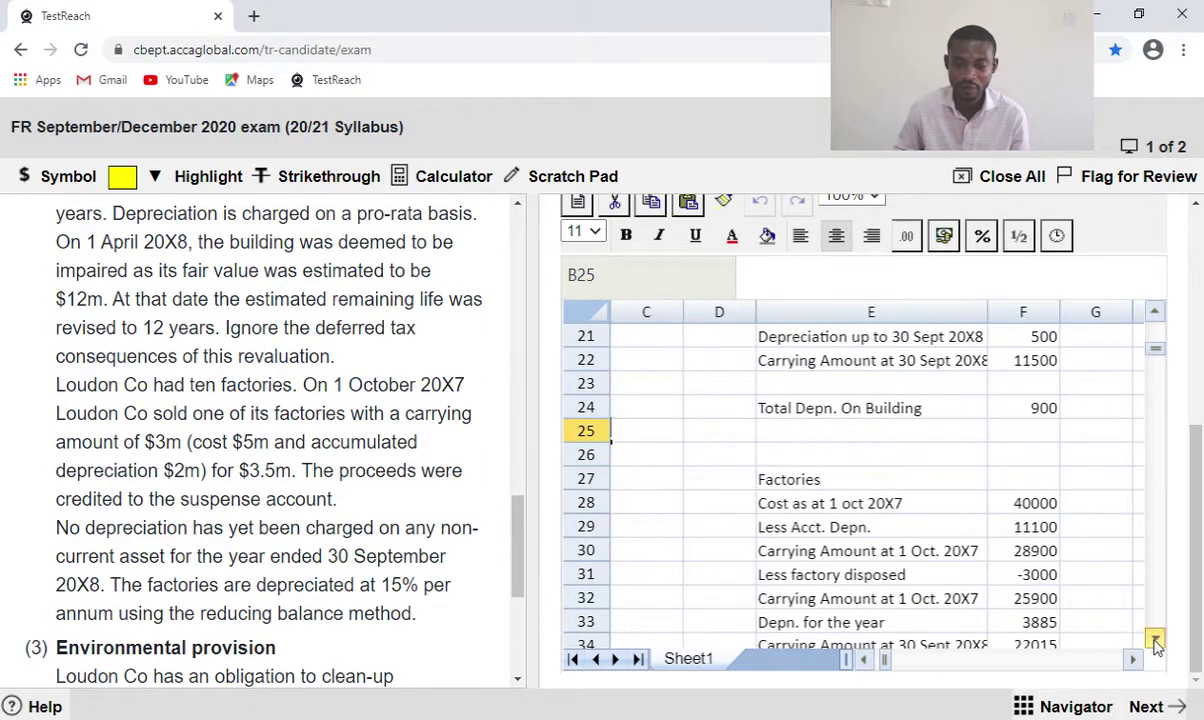
left_click(1155, 638)
left_click(1155, 638)
left_click(1155, 640)
left_click(1155, 639)
left_click(1155, 639)
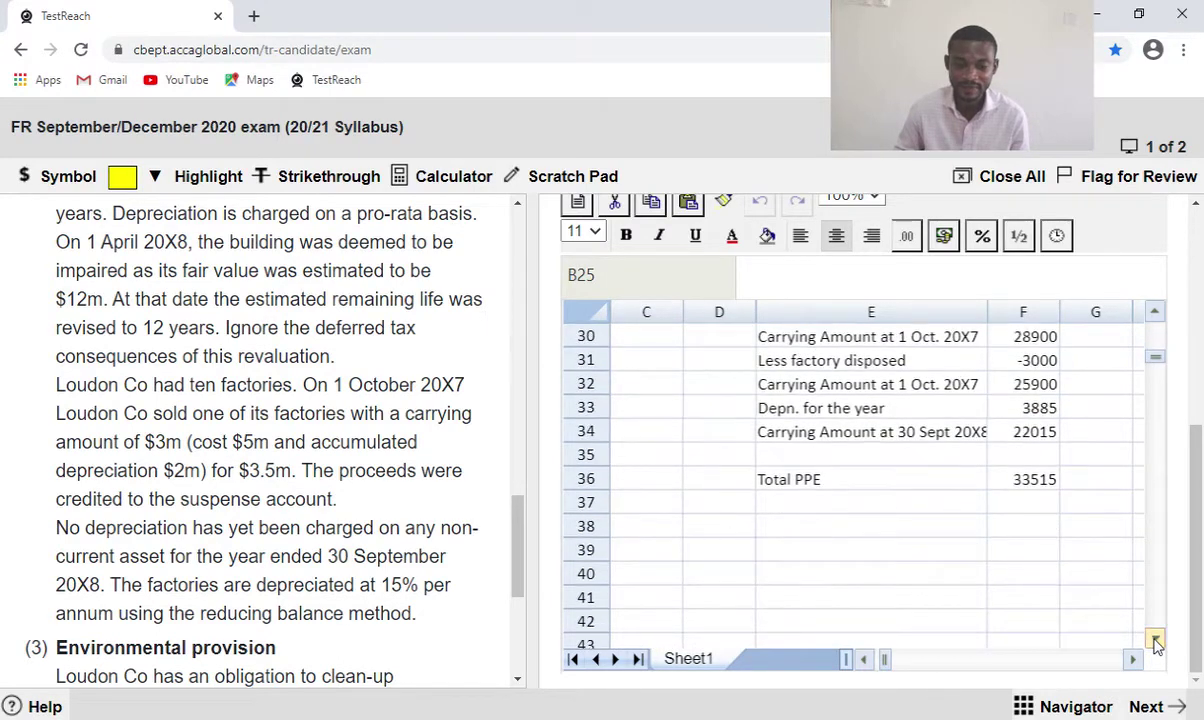
left_click(1155, 639)
left_click(1155, 639)
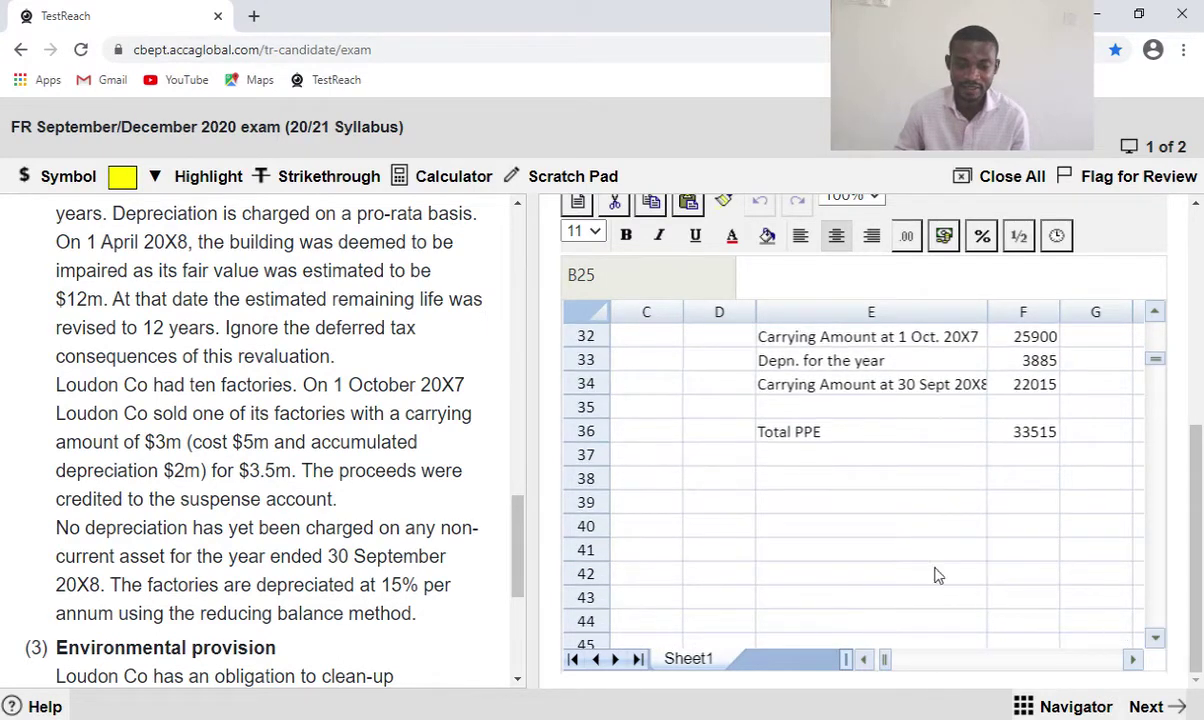
left_click(779, 507)
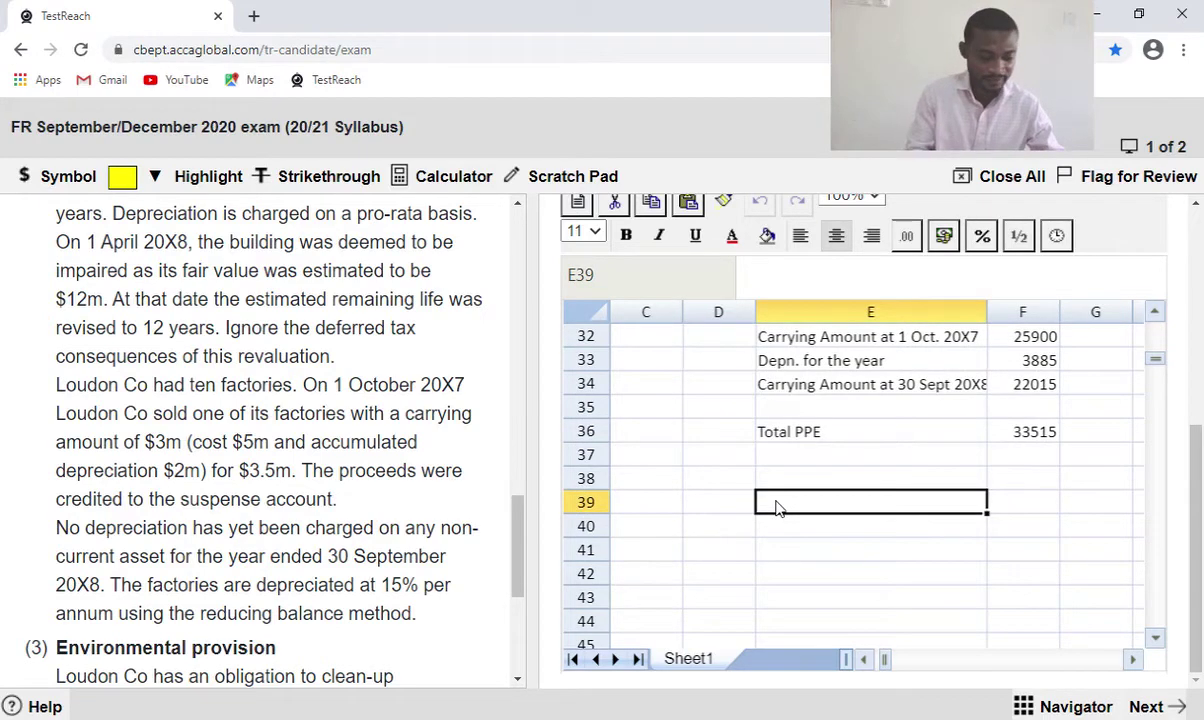
type("W3")
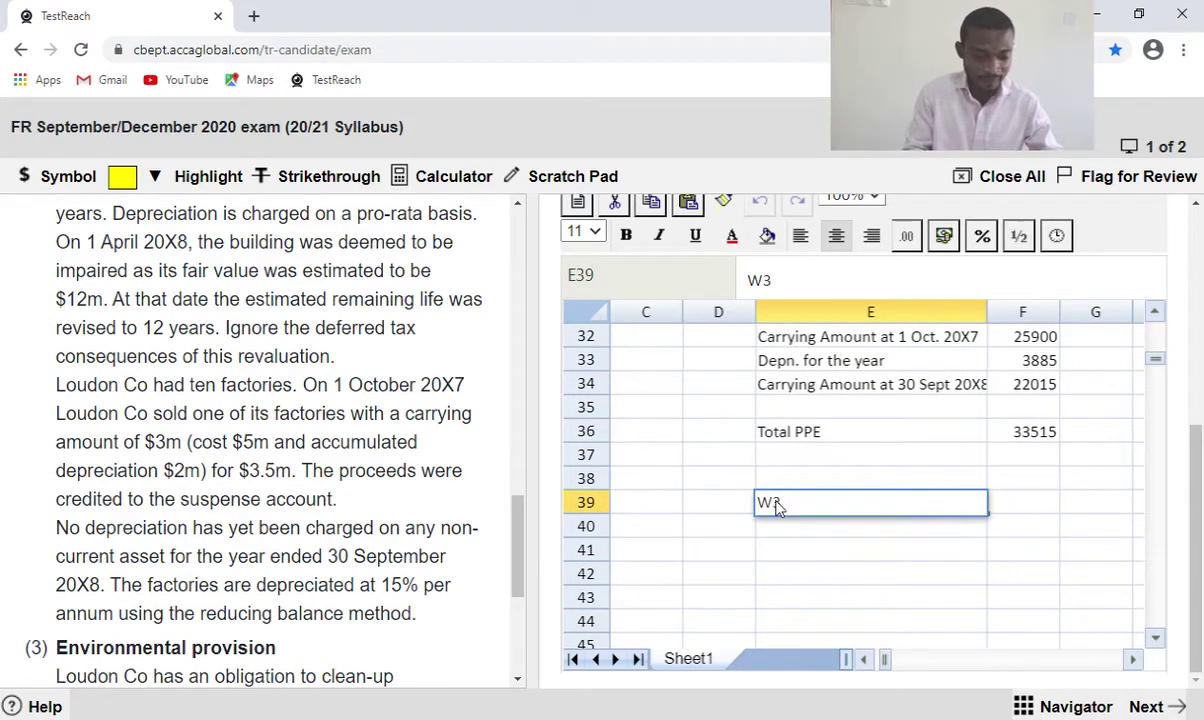
type(" E")
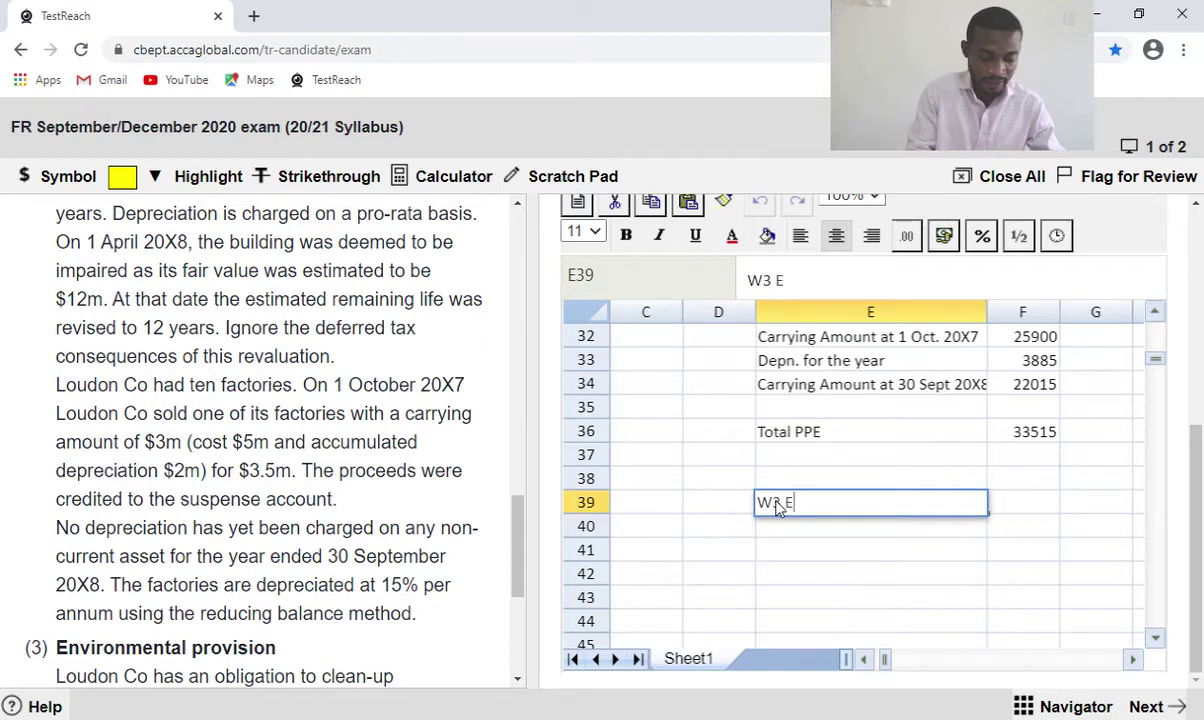
type("n")
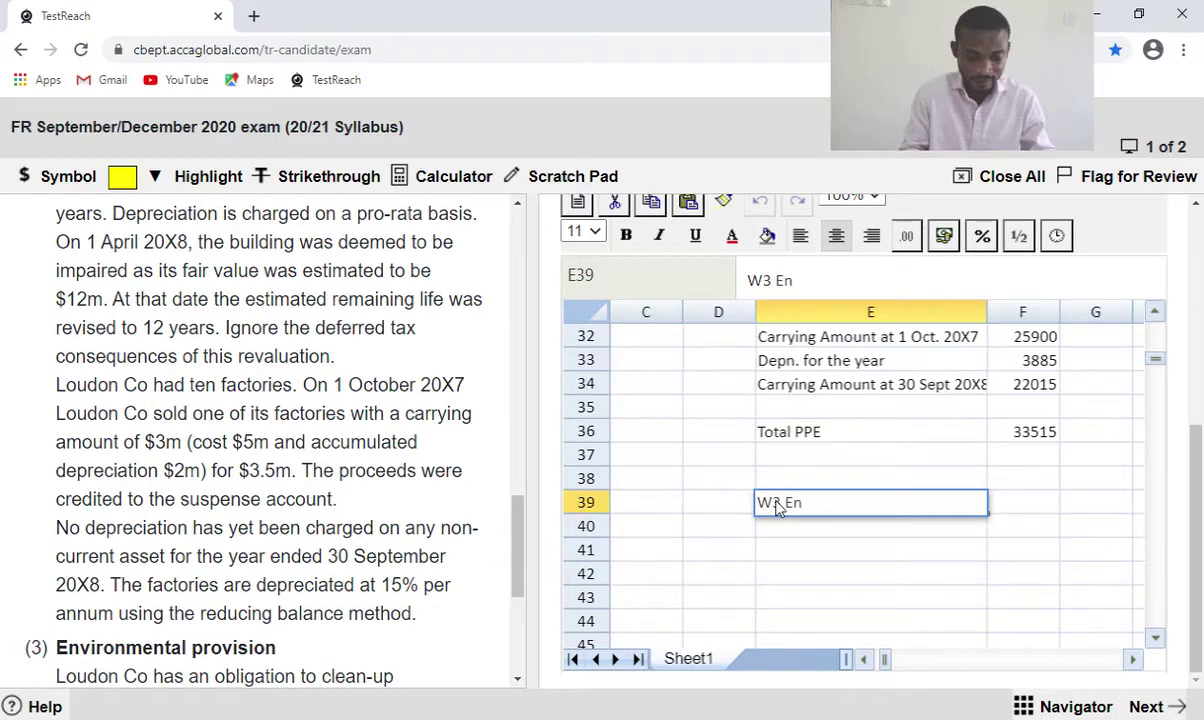
type("vironme")
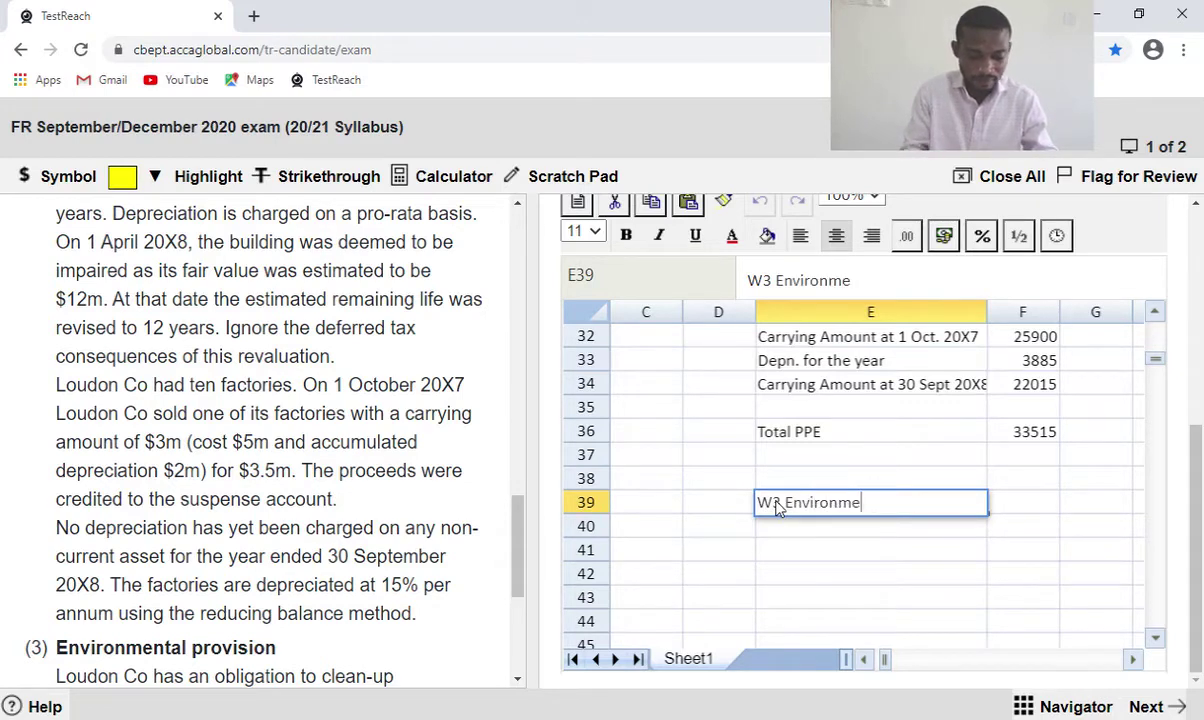
type("ntal ")
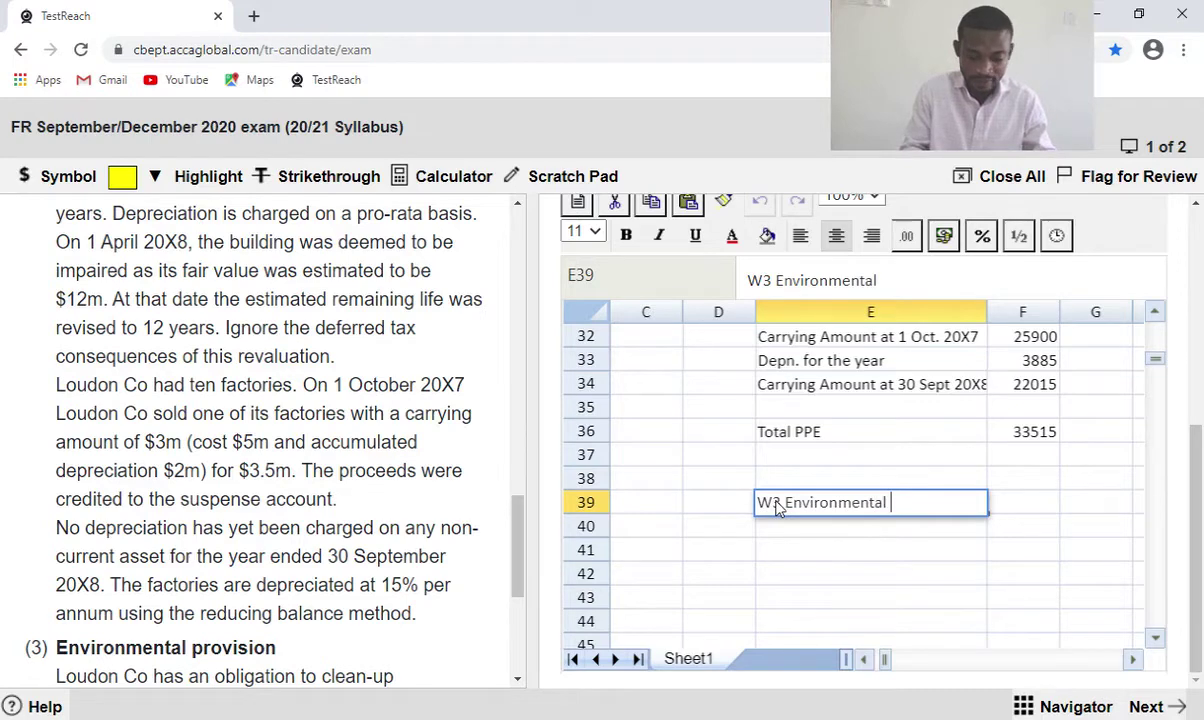
type("Provis")
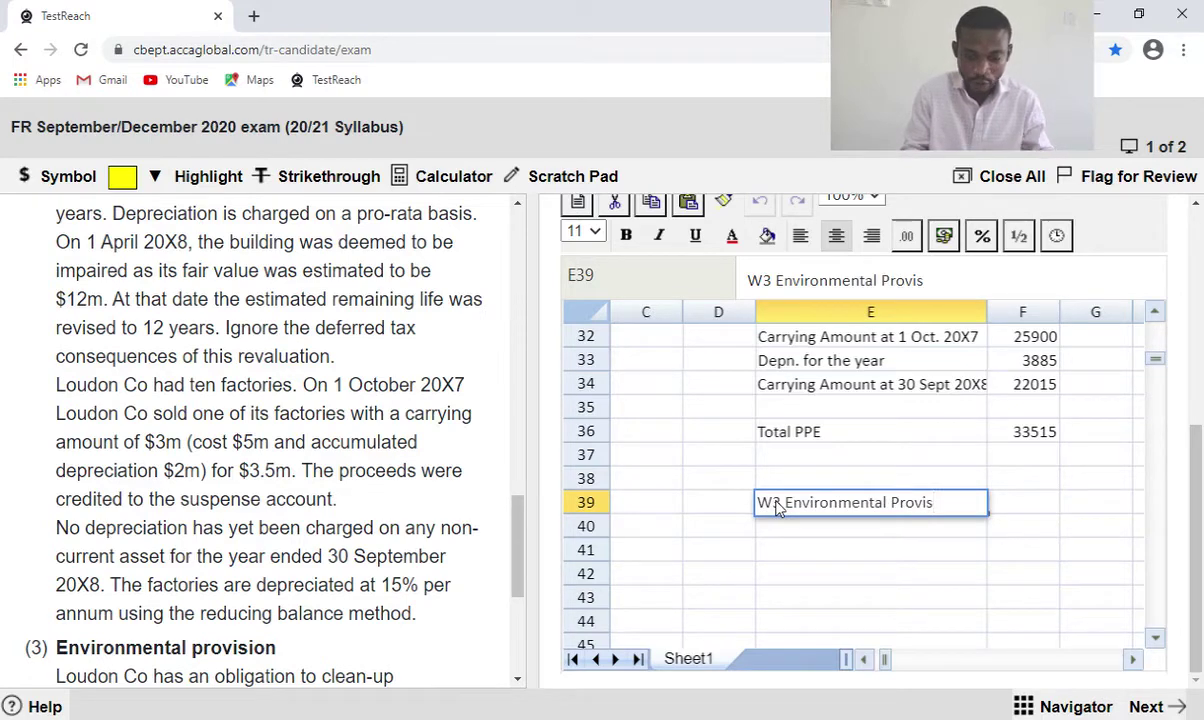
type("ion")
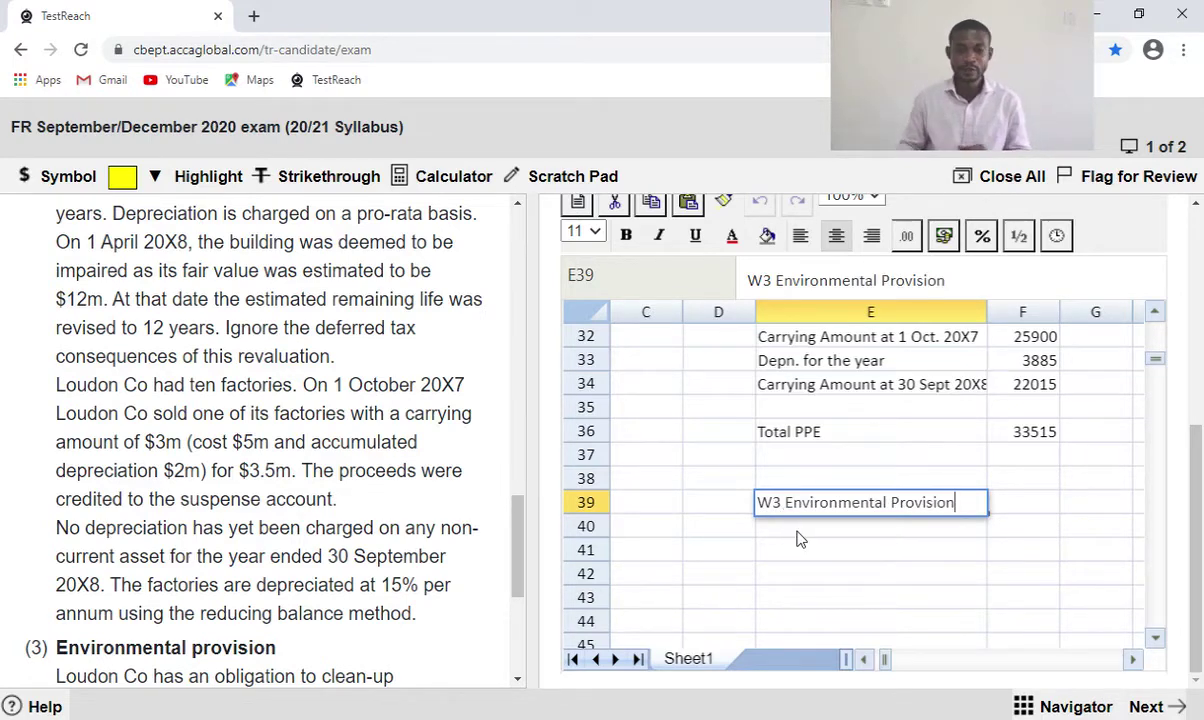
key("Return")
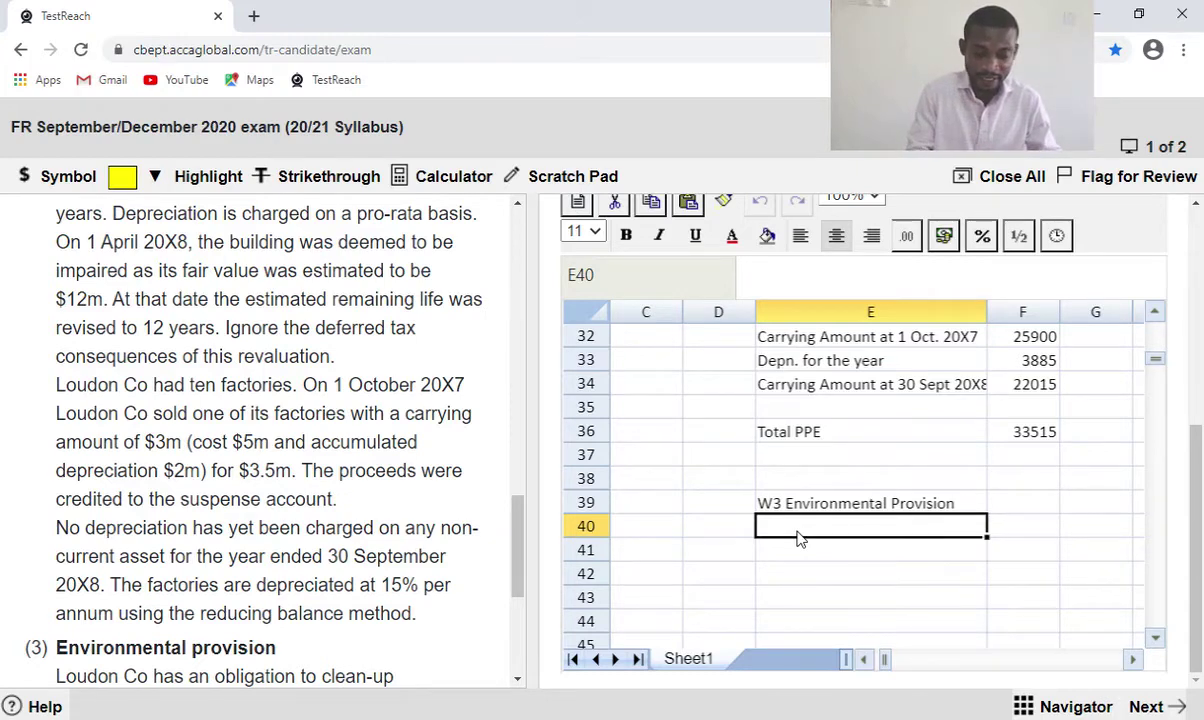
type("Unwinding")
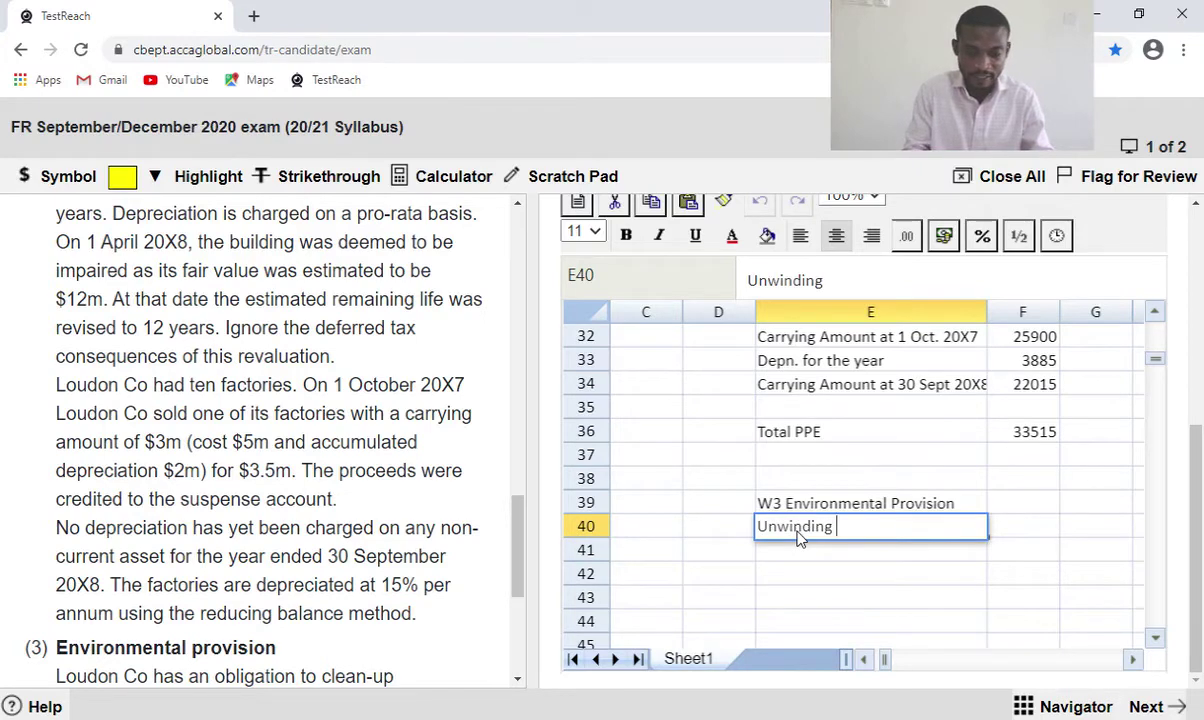
type(" Interest")
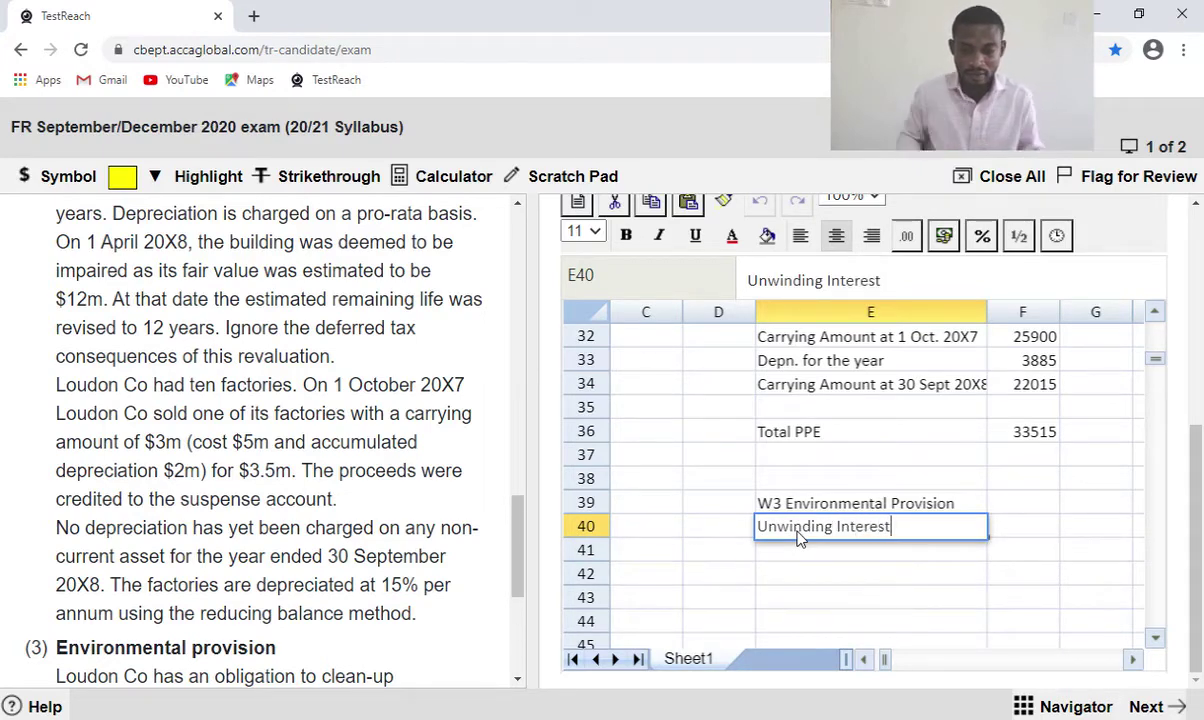
Enter =1228*0.05 in F40 for an unwinding interest of 61.4.
left_click(1012, 534)
type("=")
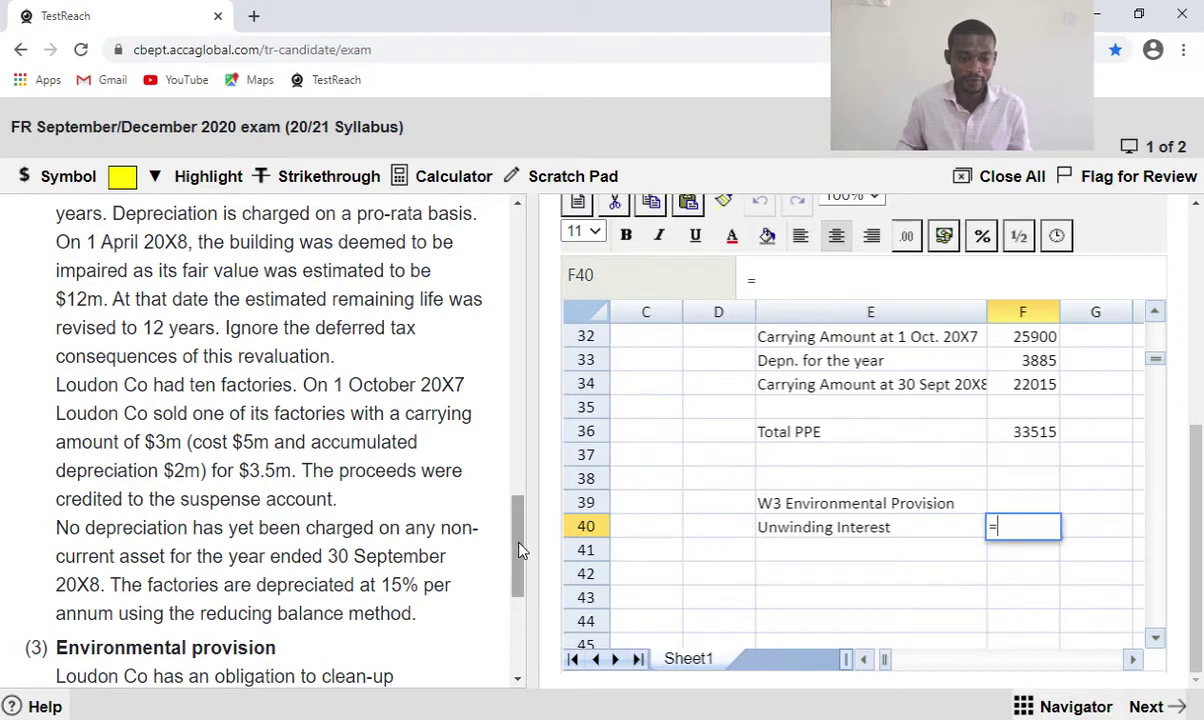
left_click_drag(517, 550, 505, 374)
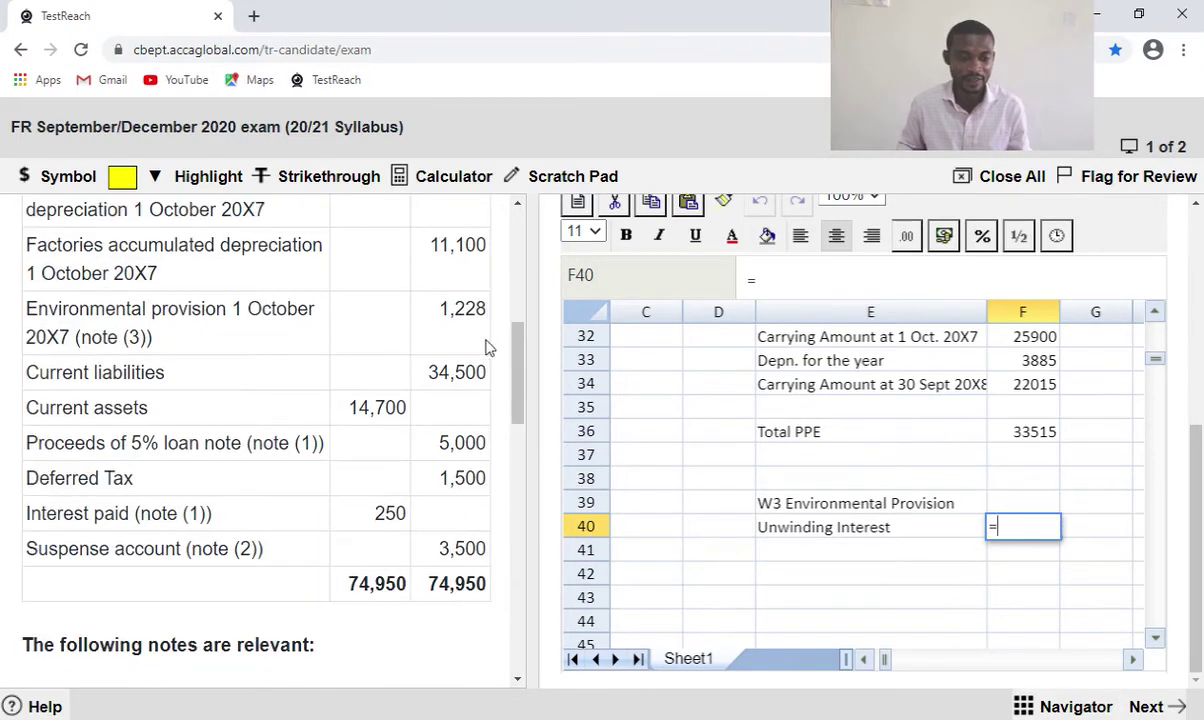
type("1228")
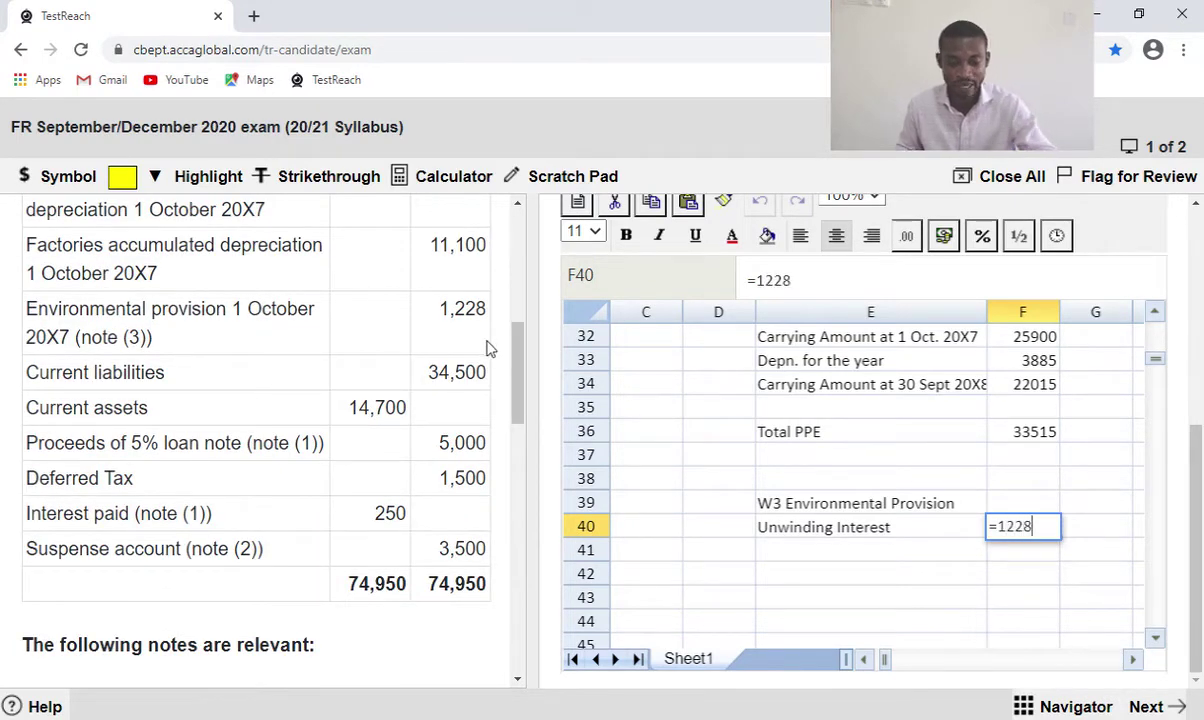
left_click_drag(519, 422, 520, 468)
type("*")
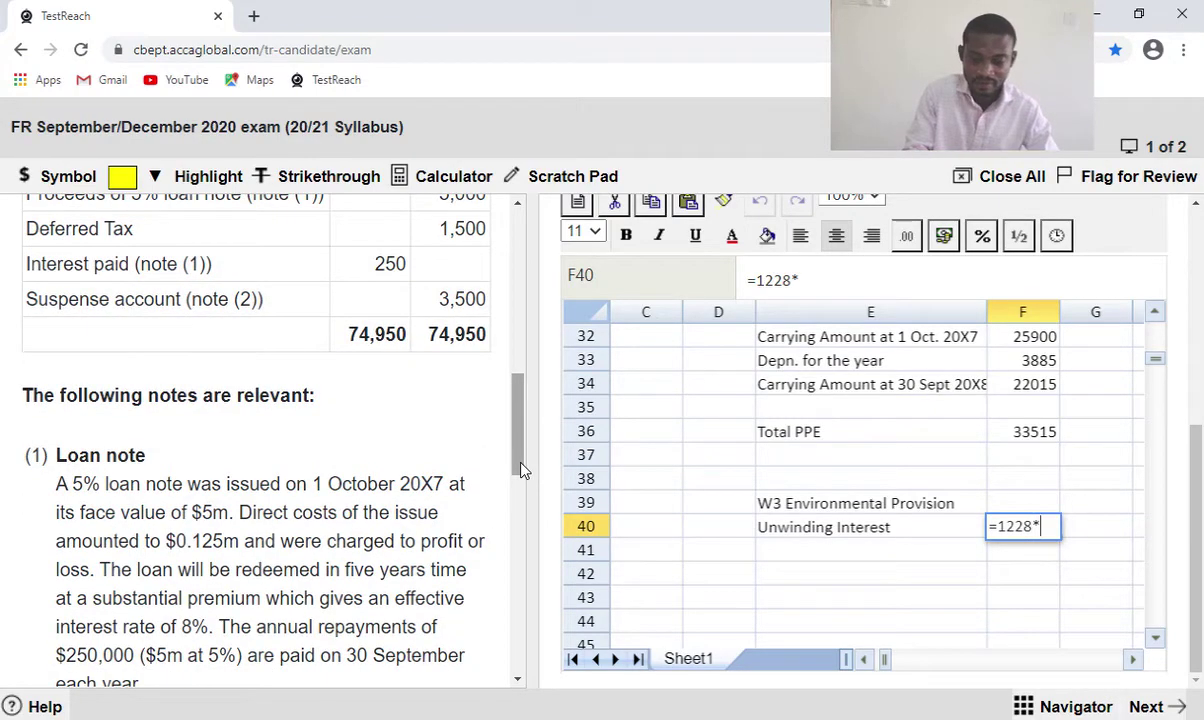
left_click_drag(520, 470, 522, 620)
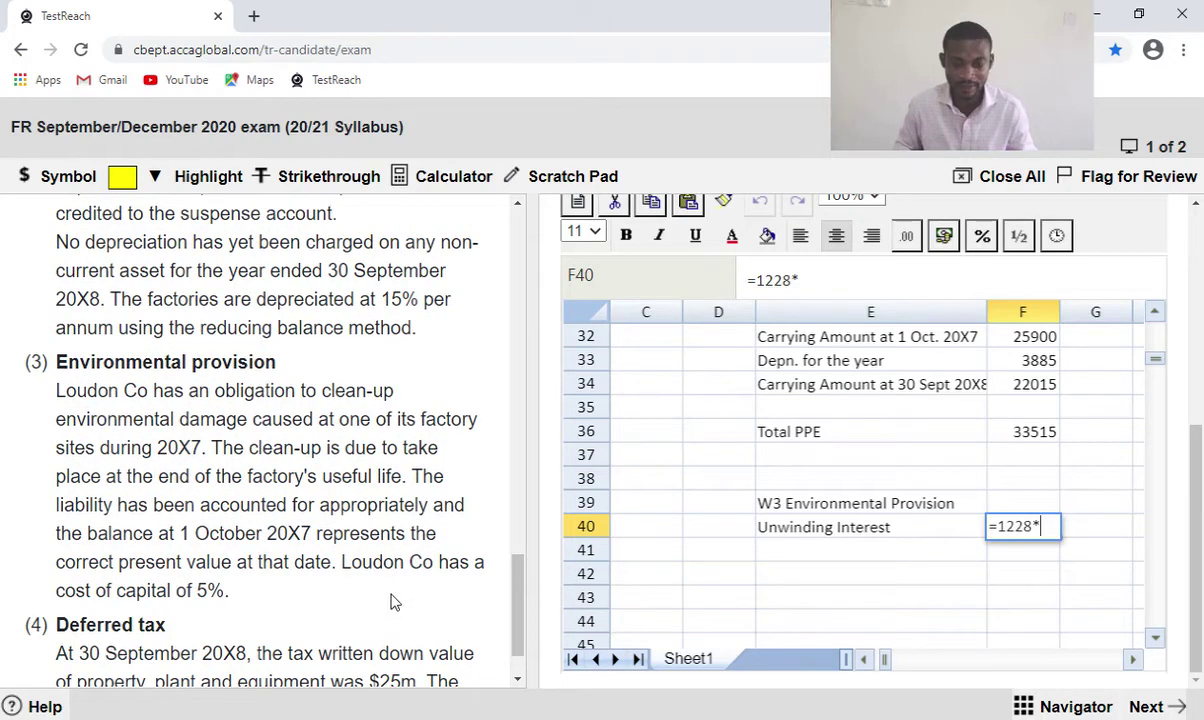
type("0.05")
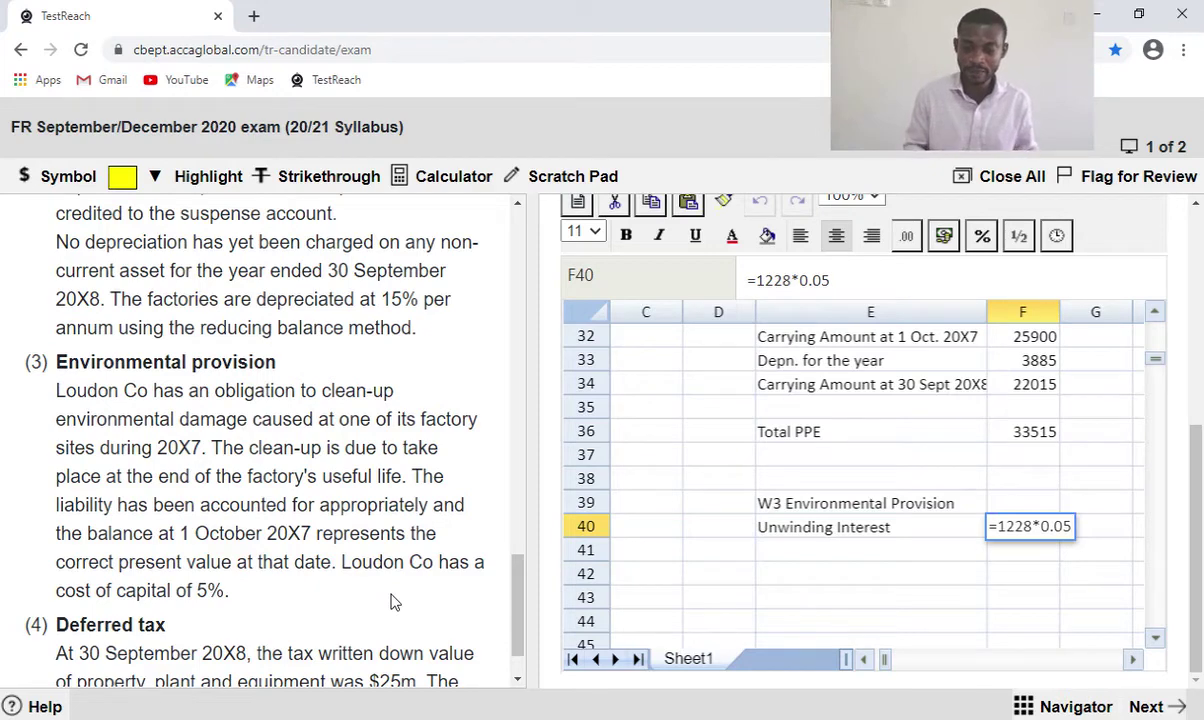
key("Return")
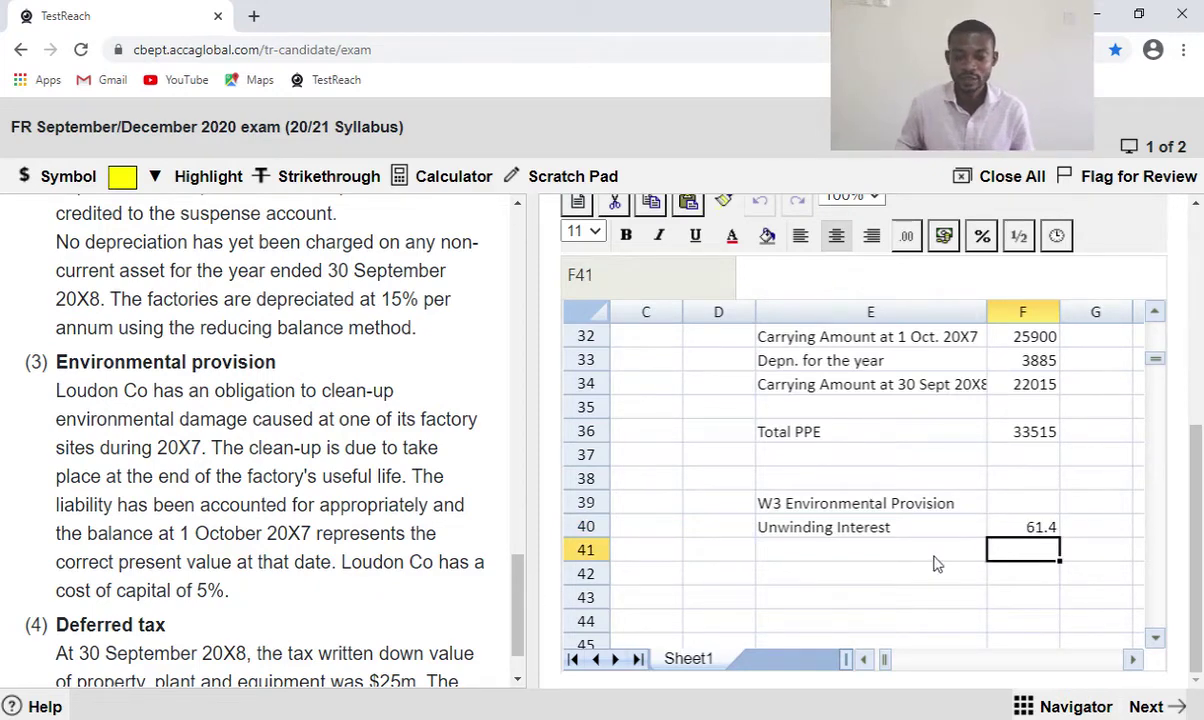
Format F40 as #,##0 so the interest displays as 61.
left_click(1031, 528)
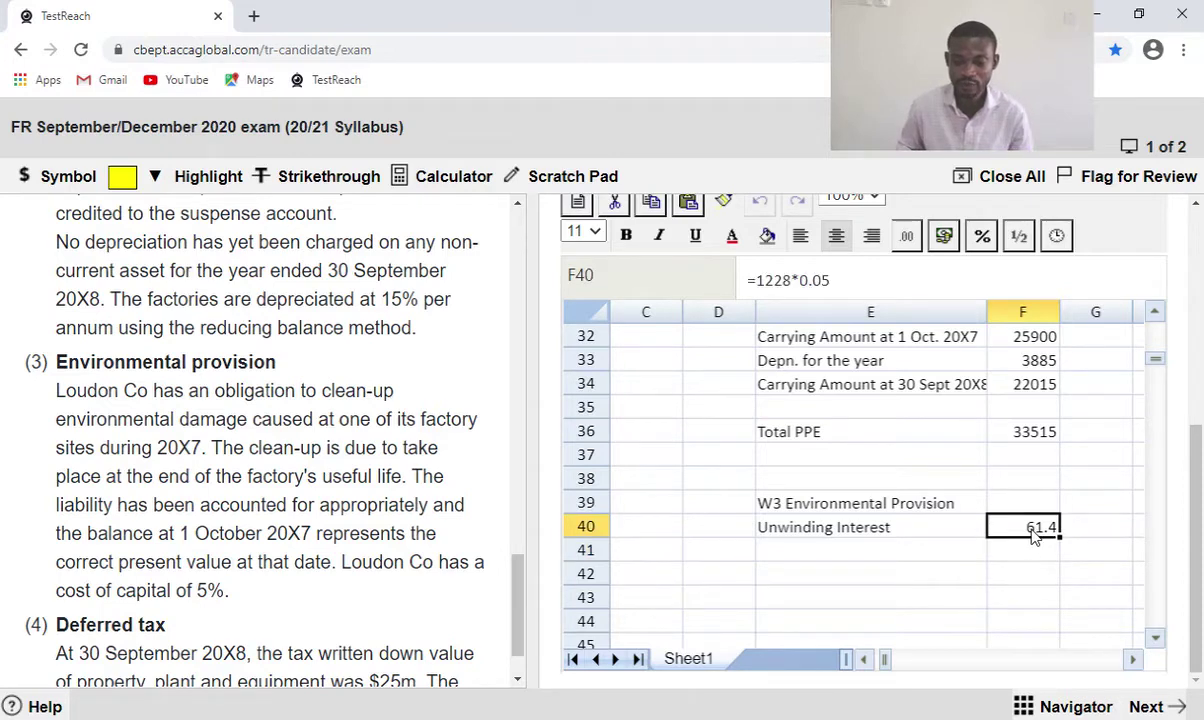
left_click(907, 243)
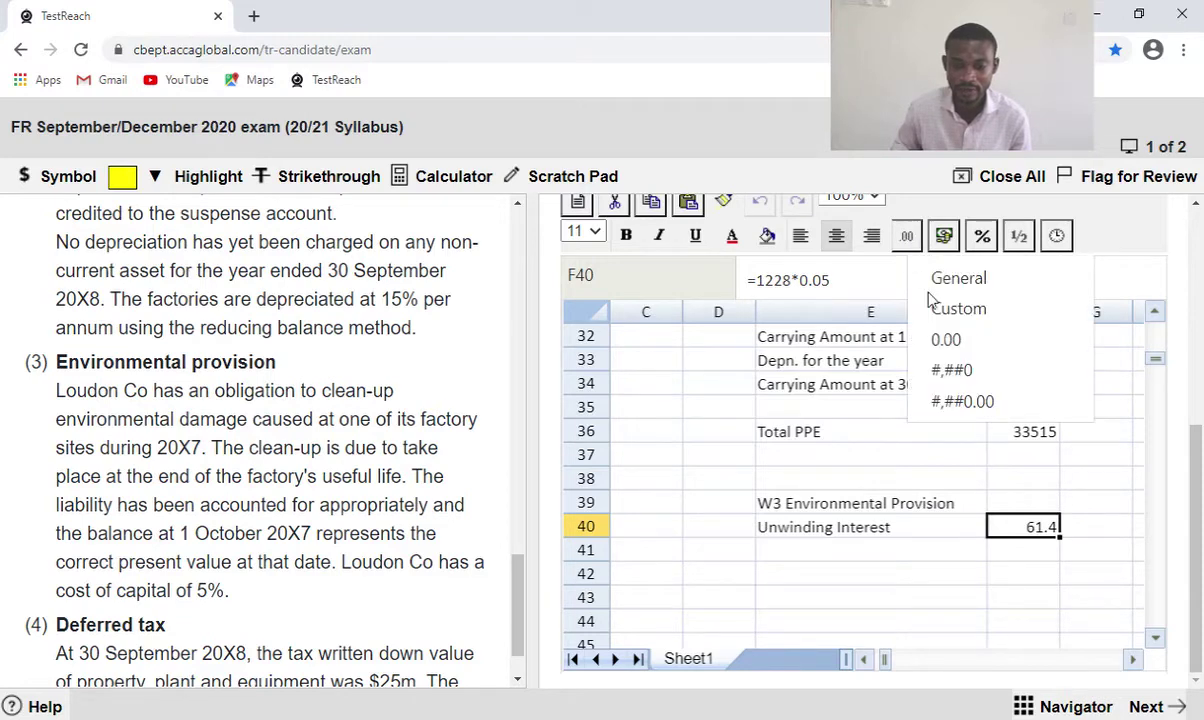
left_click(935, 342)
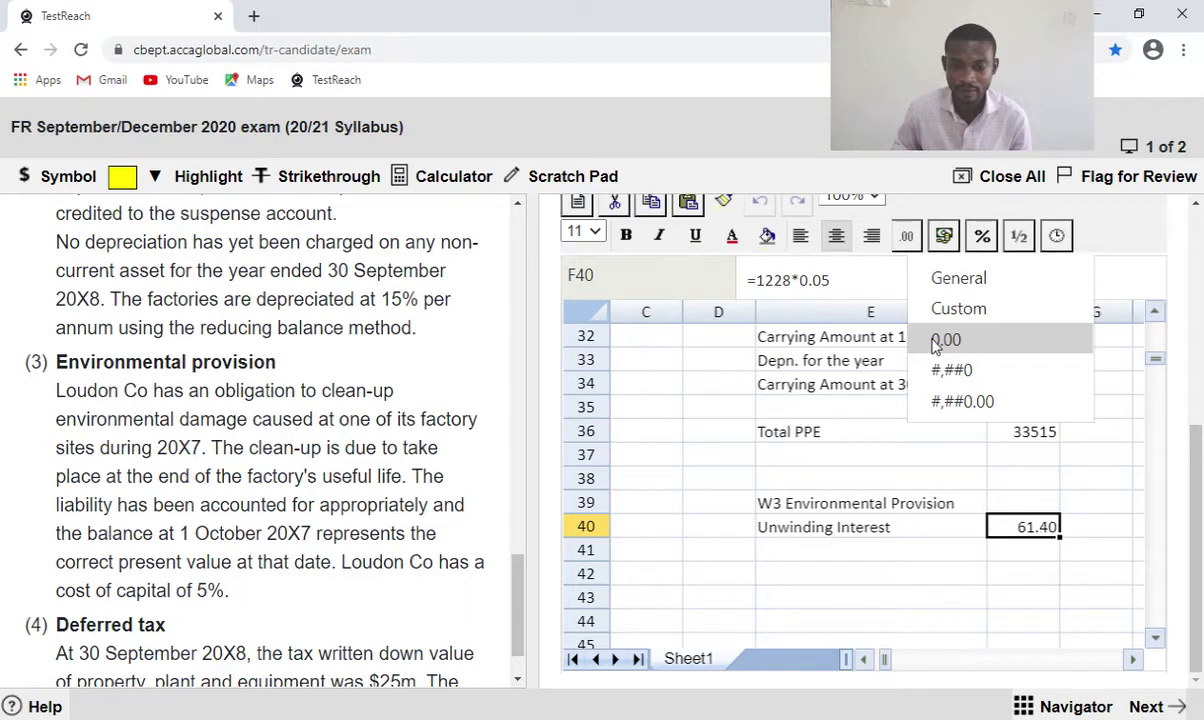
left_click(905, 240)
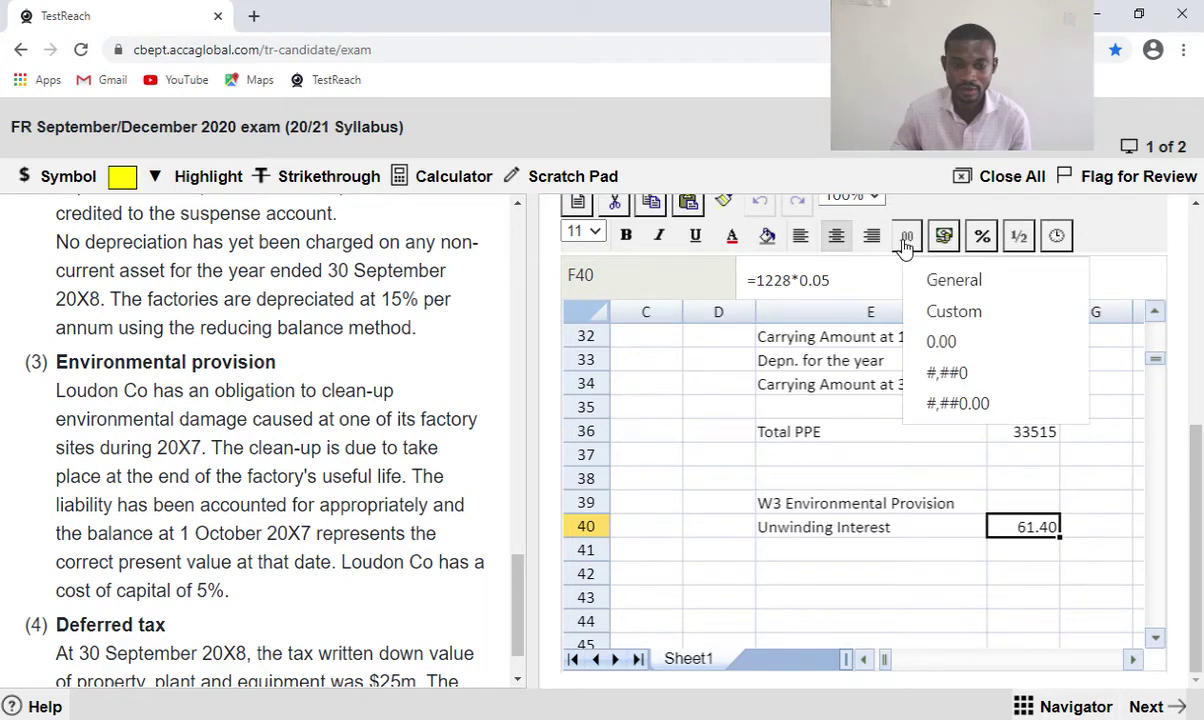
left_click(966, 373)
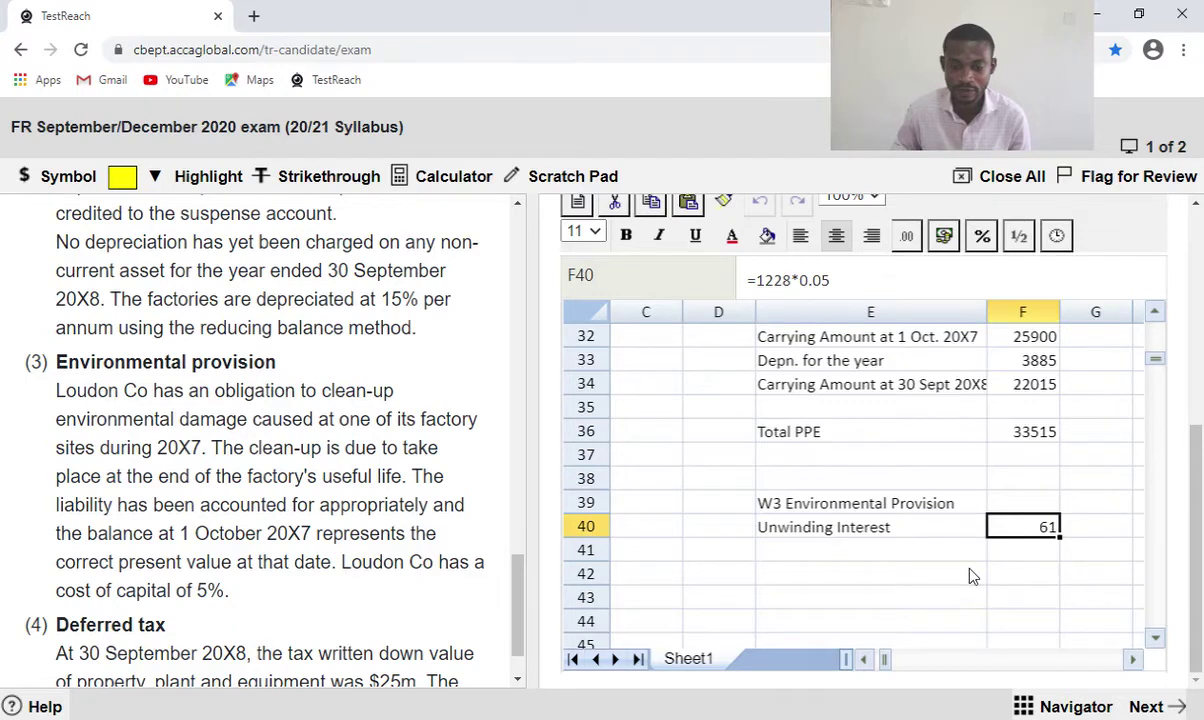
left_click(966, 563)
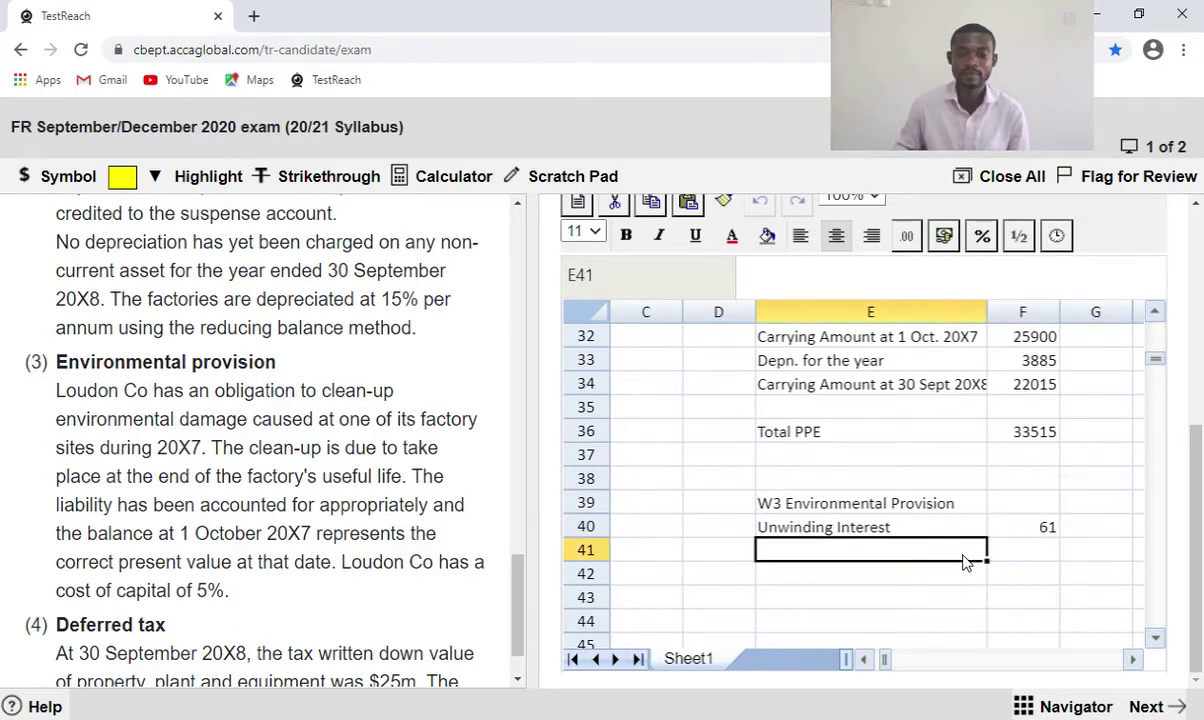
Enter the label 'Provision at 30 Sept 20X8' in E42, correcting 'sept' to 'Sept'.
scroll(966, 563, "down", 1)
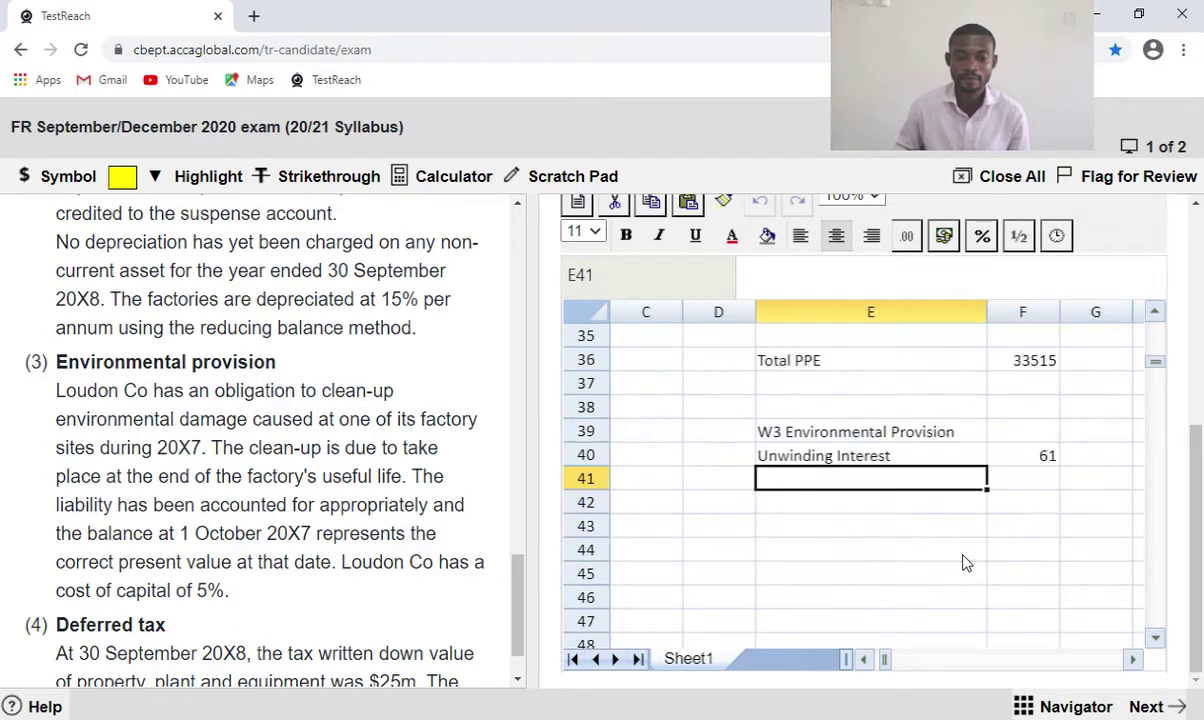
left_click(808, 510)
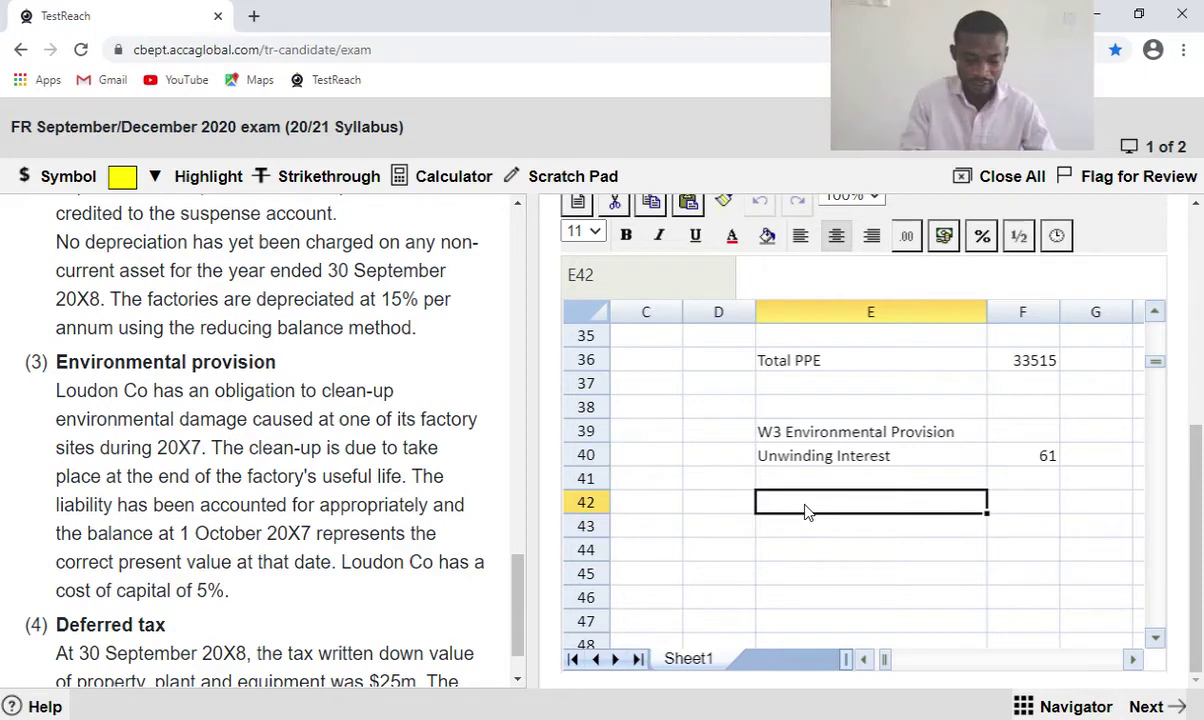
type("Provi")
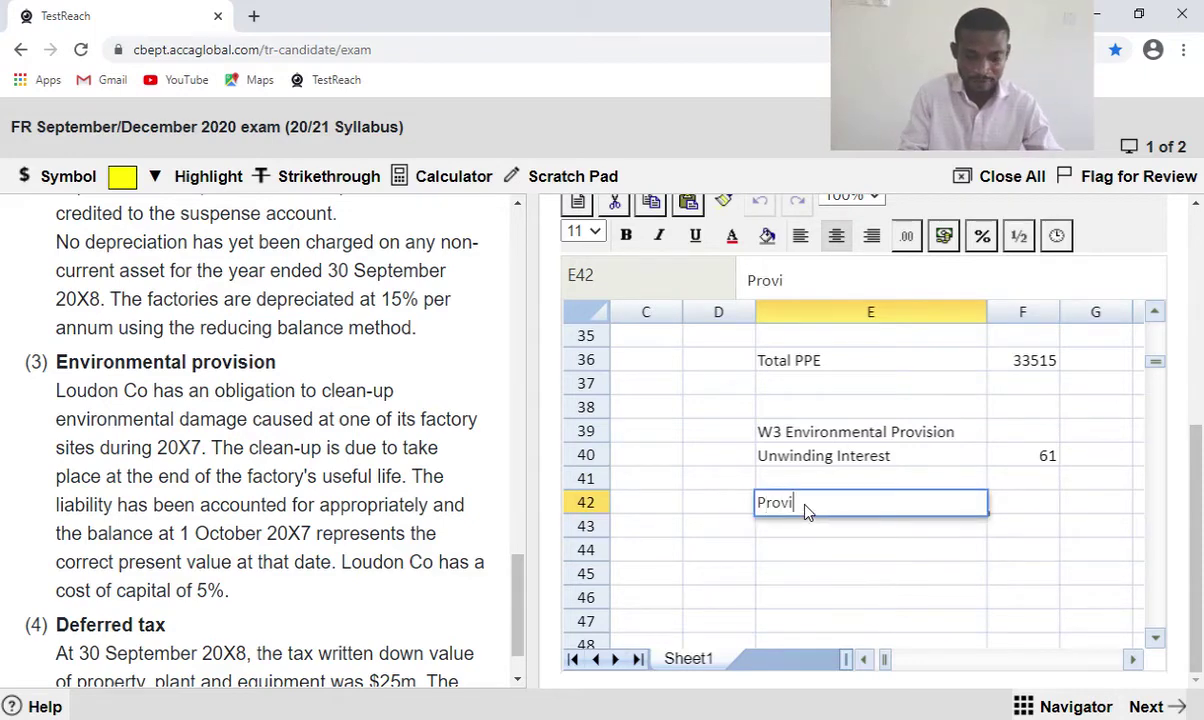
type("sion at")
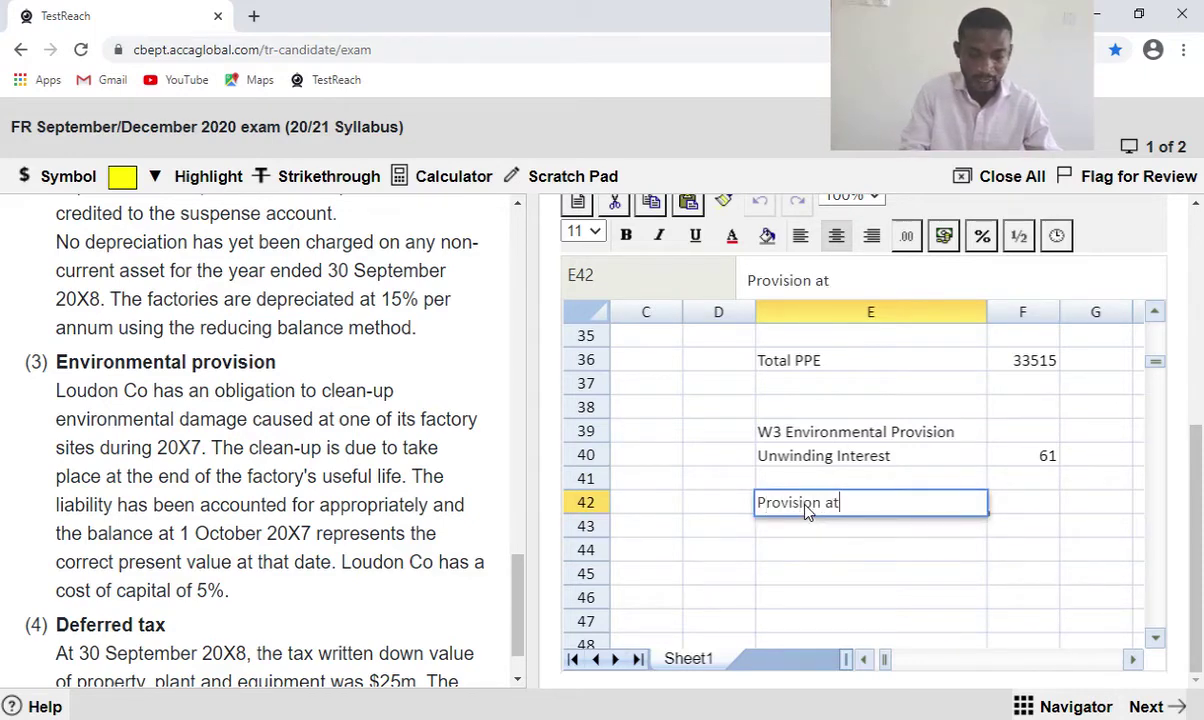
type(" 30")
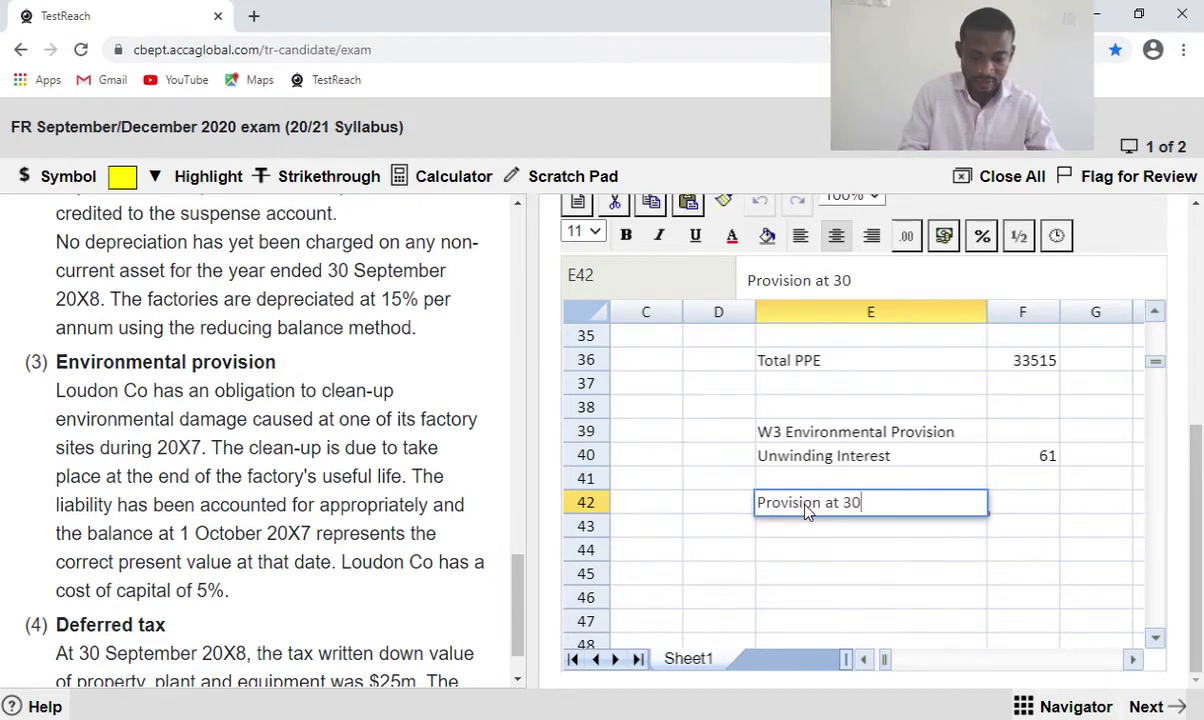
type(" se")
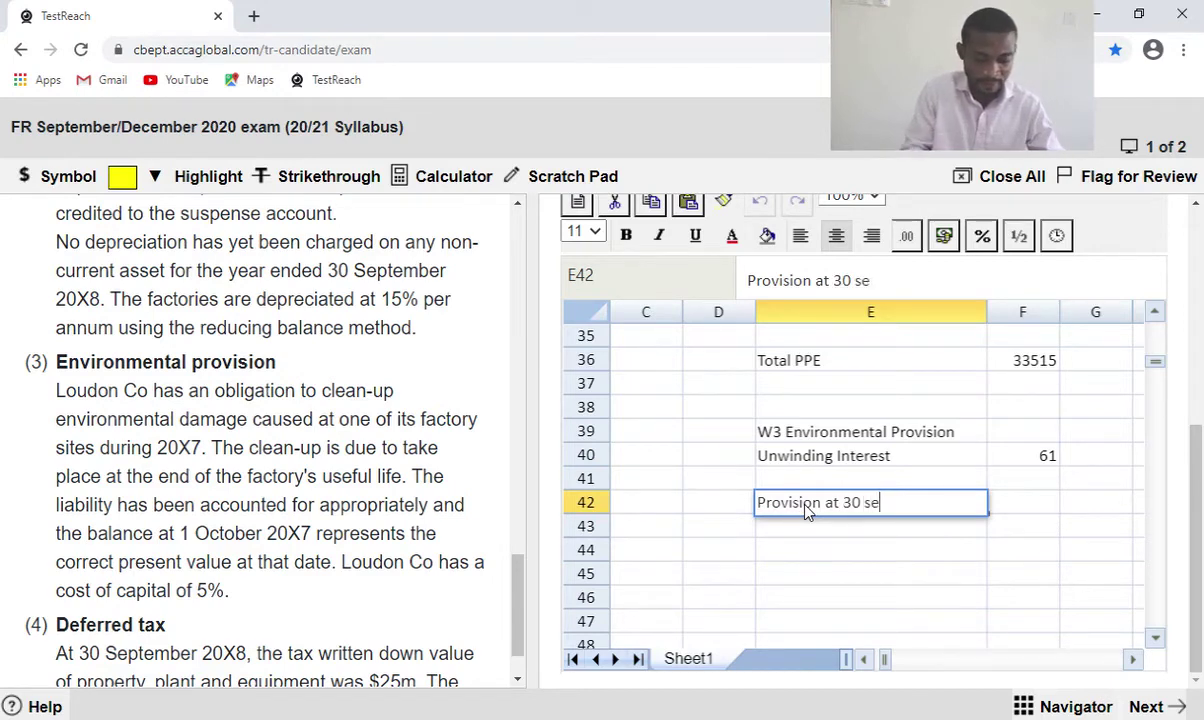
type("pt 20X")
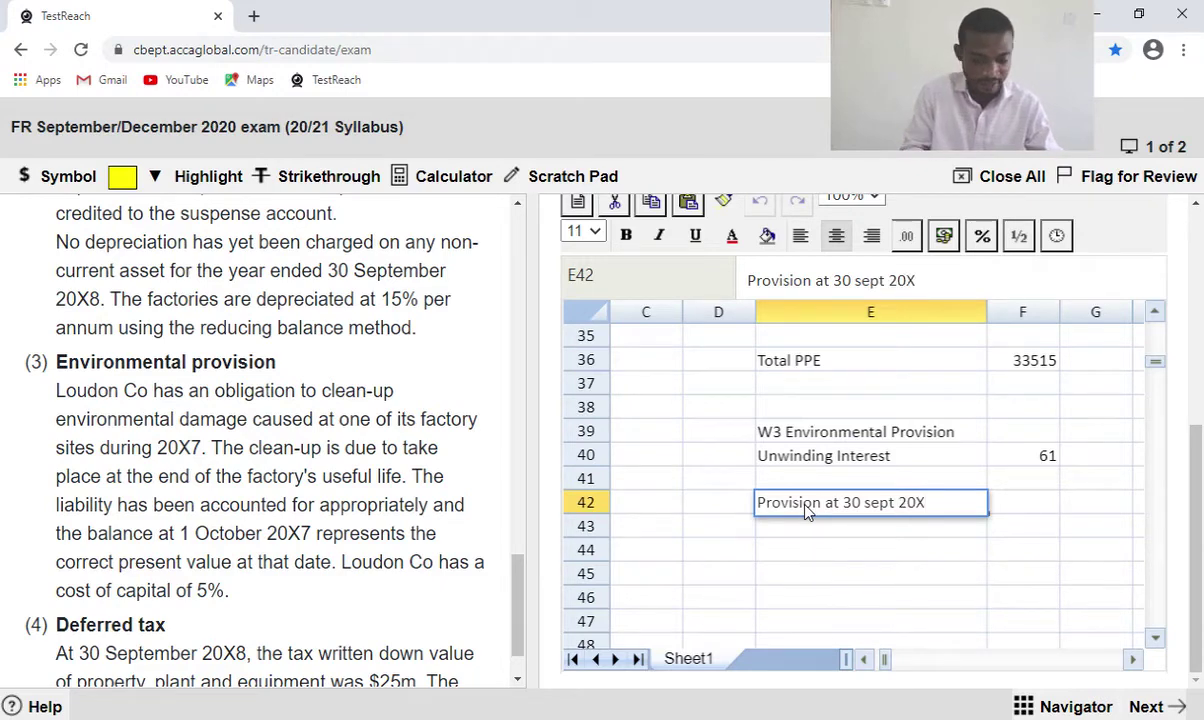
type("8")
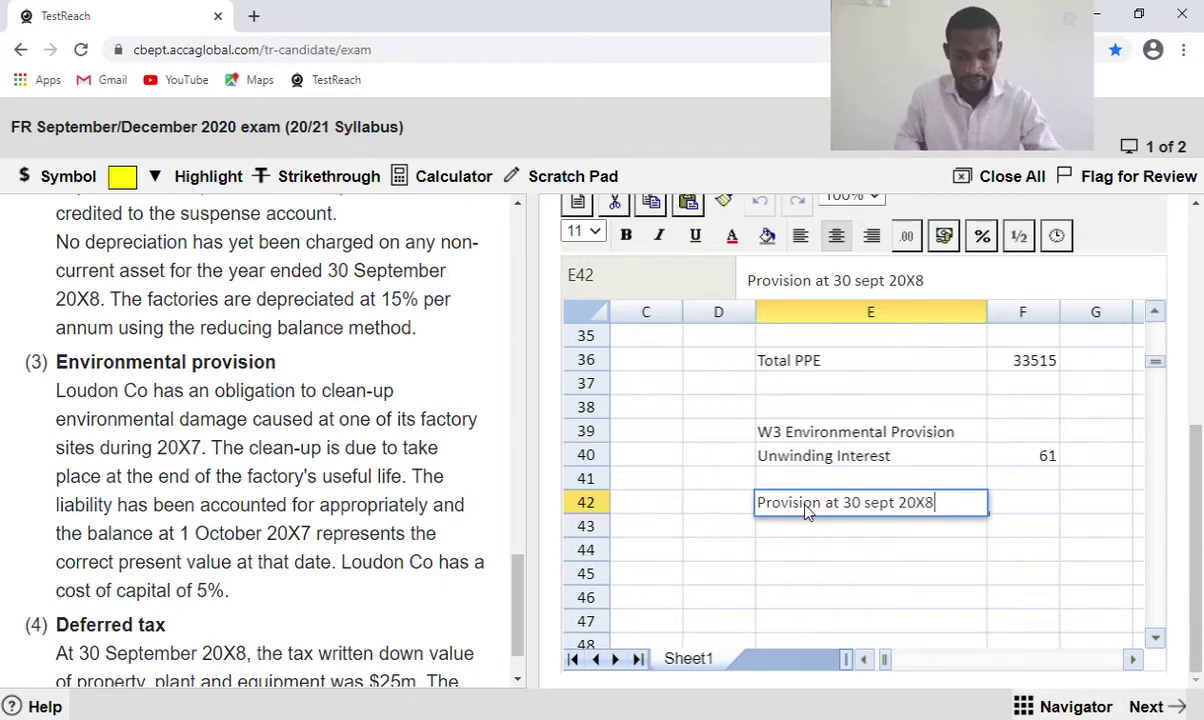
left_click(872, 505)
key("BackSpace")
type("S")
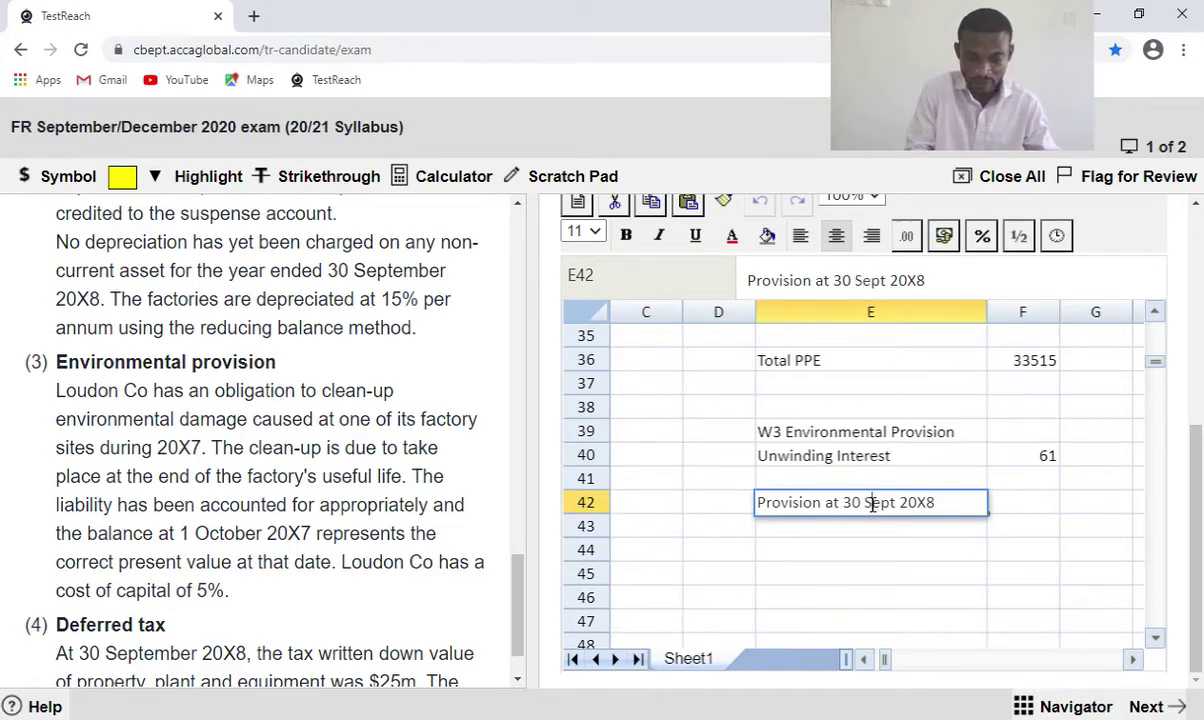
Enter =1228+F40 in F42 to add the unwinding interest to the opening provision.
left_click(1032, 508)
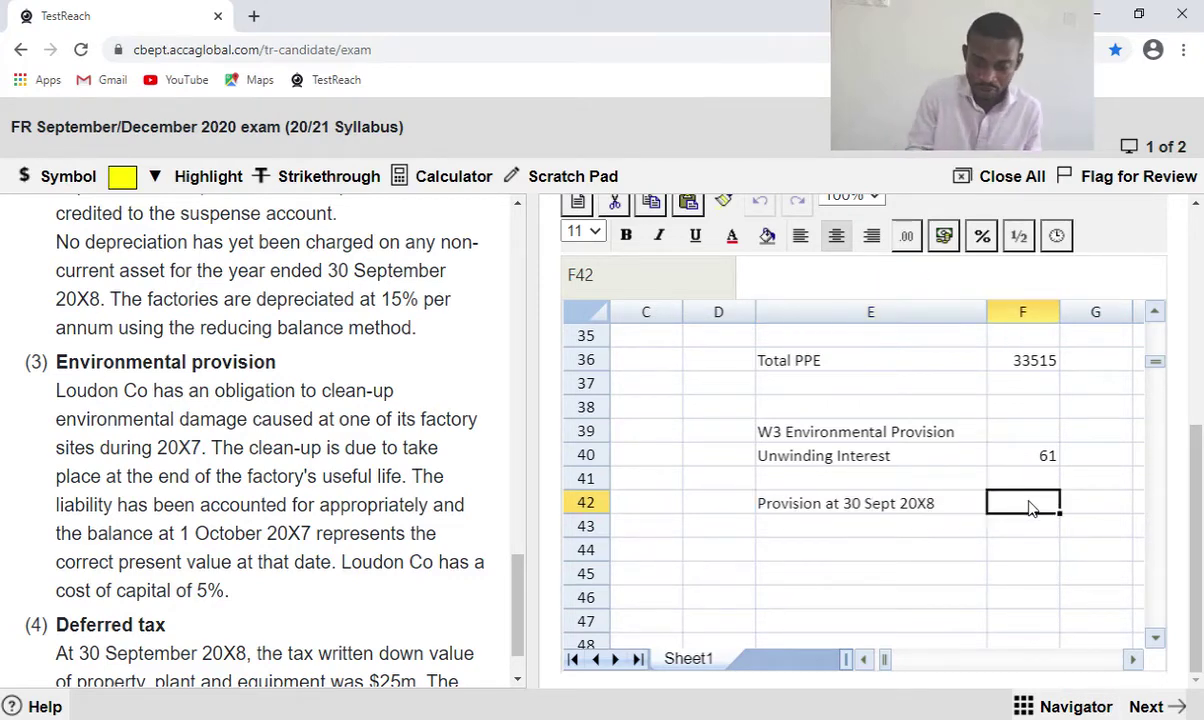
type("=")
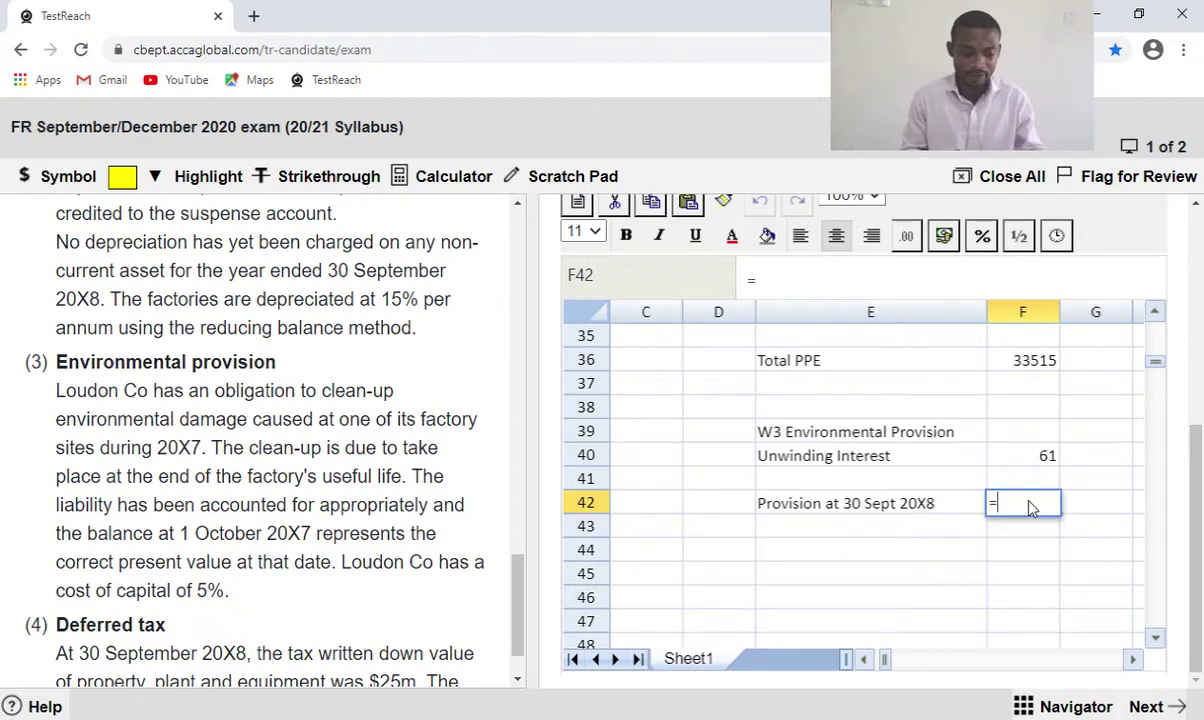
type("1228")
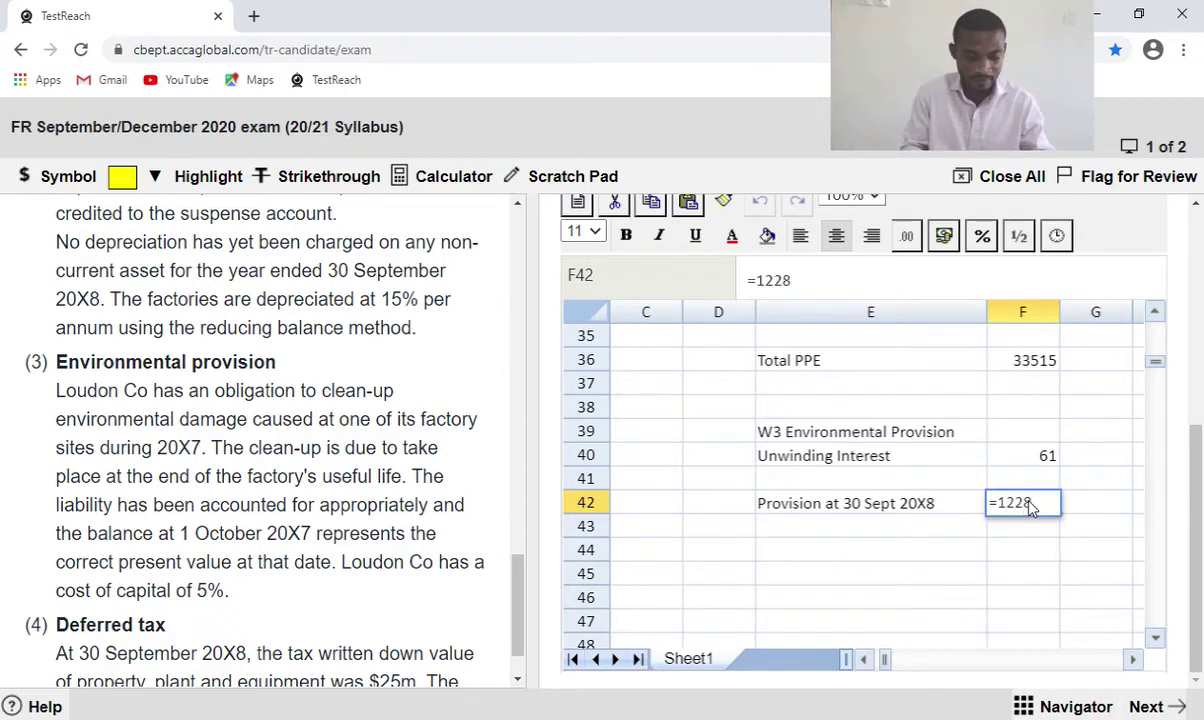
type("+")
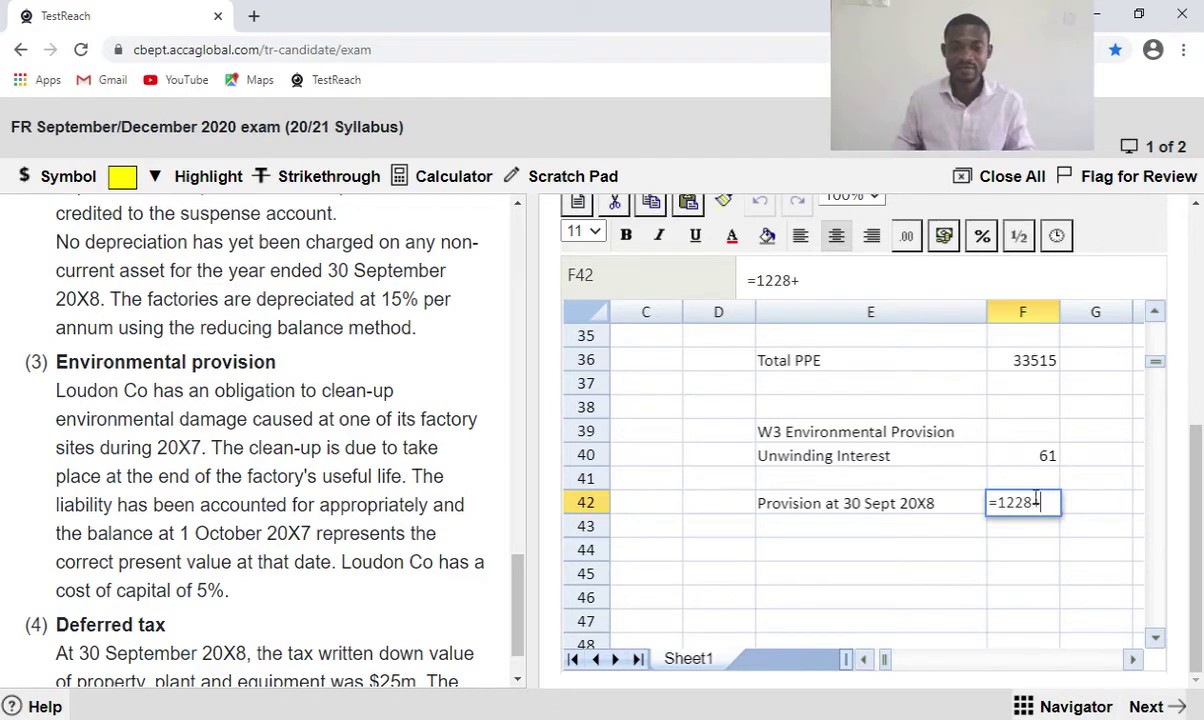
left_click(1046, 458)
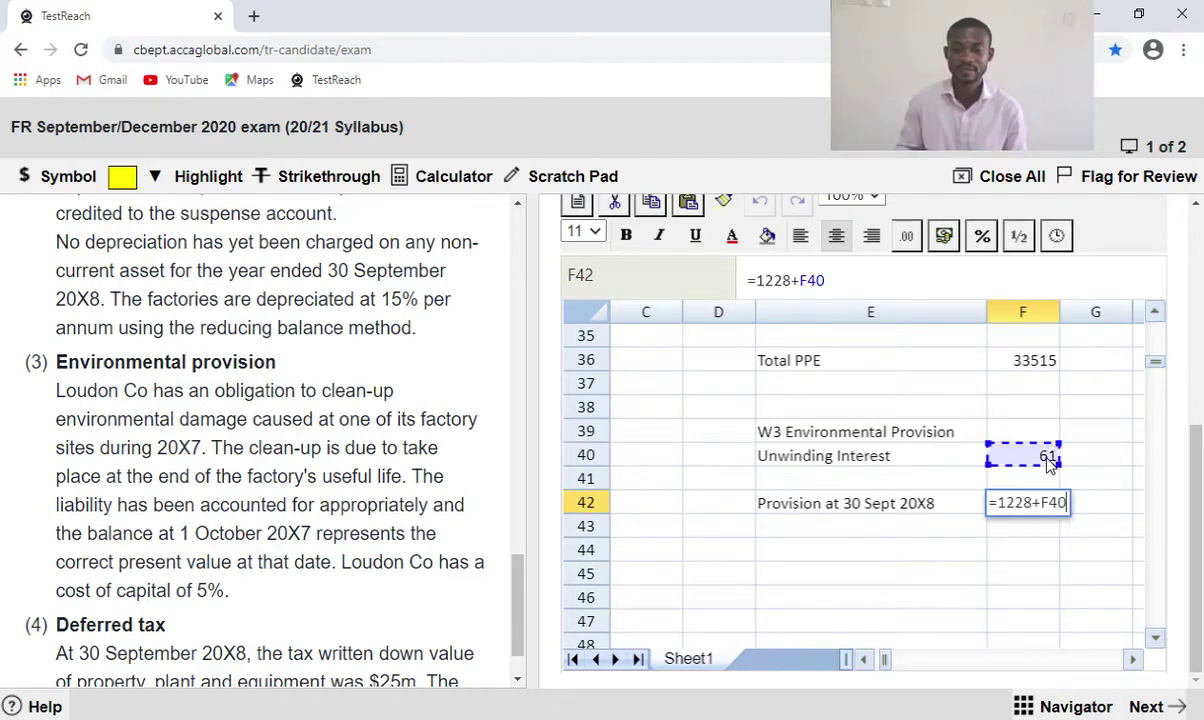
key("Return")
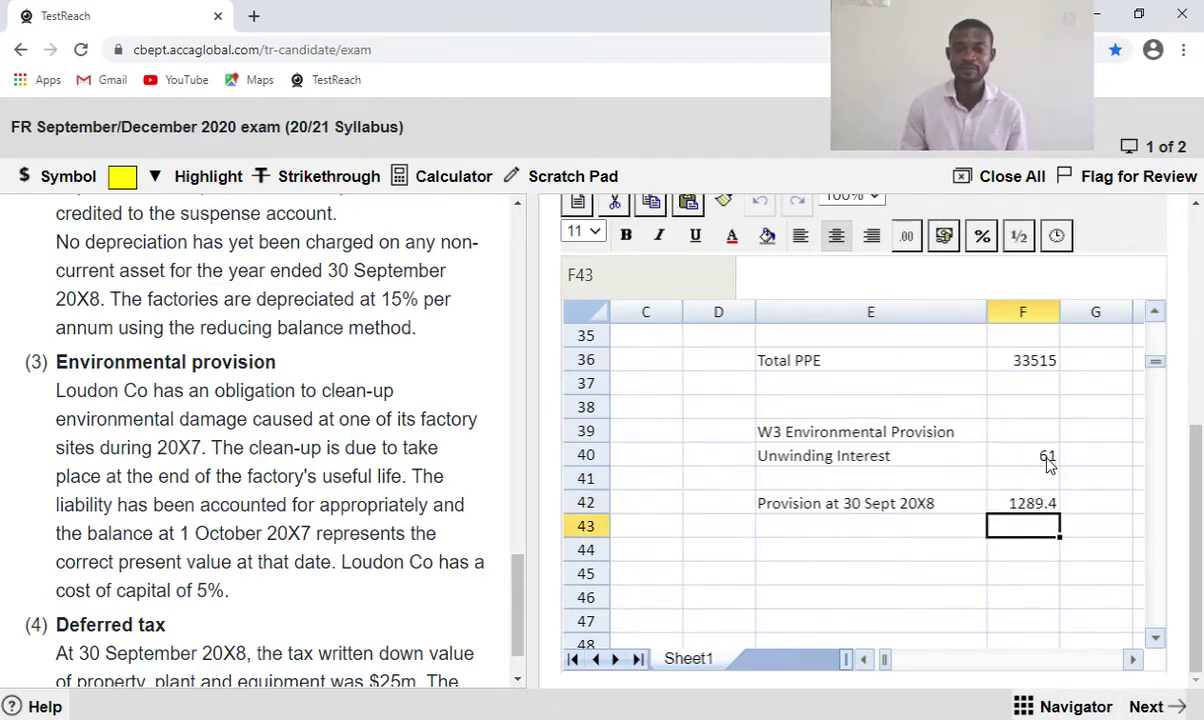
Format F42 as #,##0 so the closing provision shows 1,289.
left_click(1048, 508)
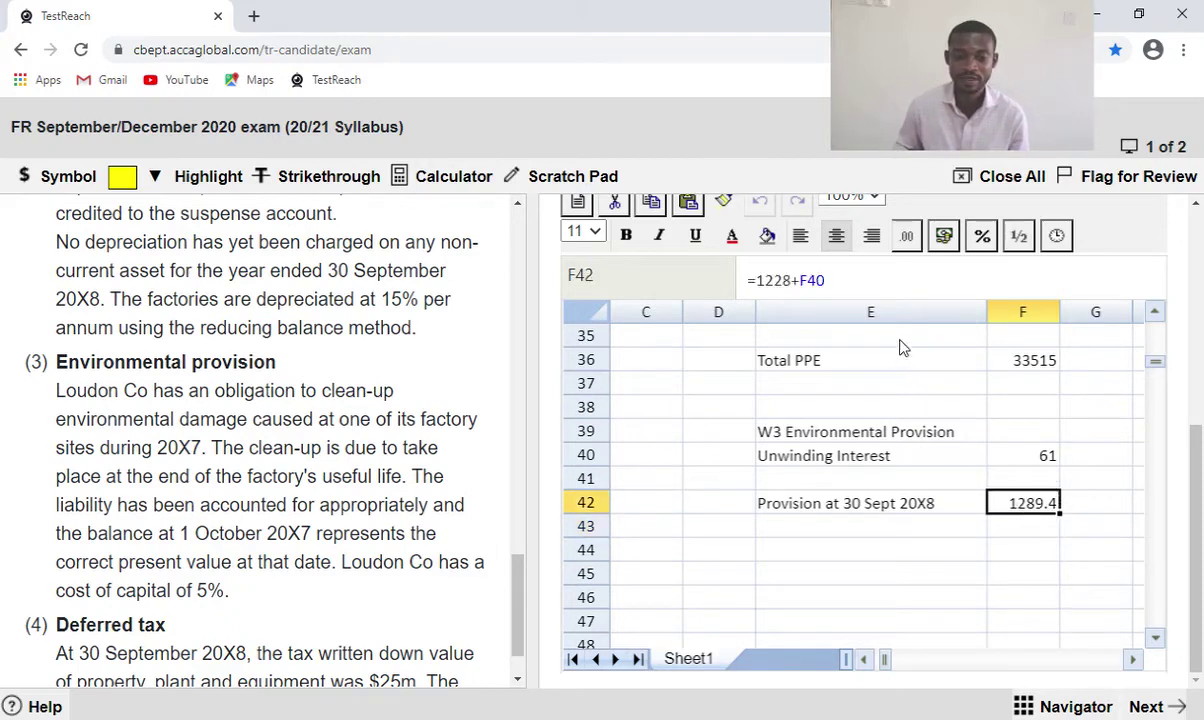
left_click(906, 241)
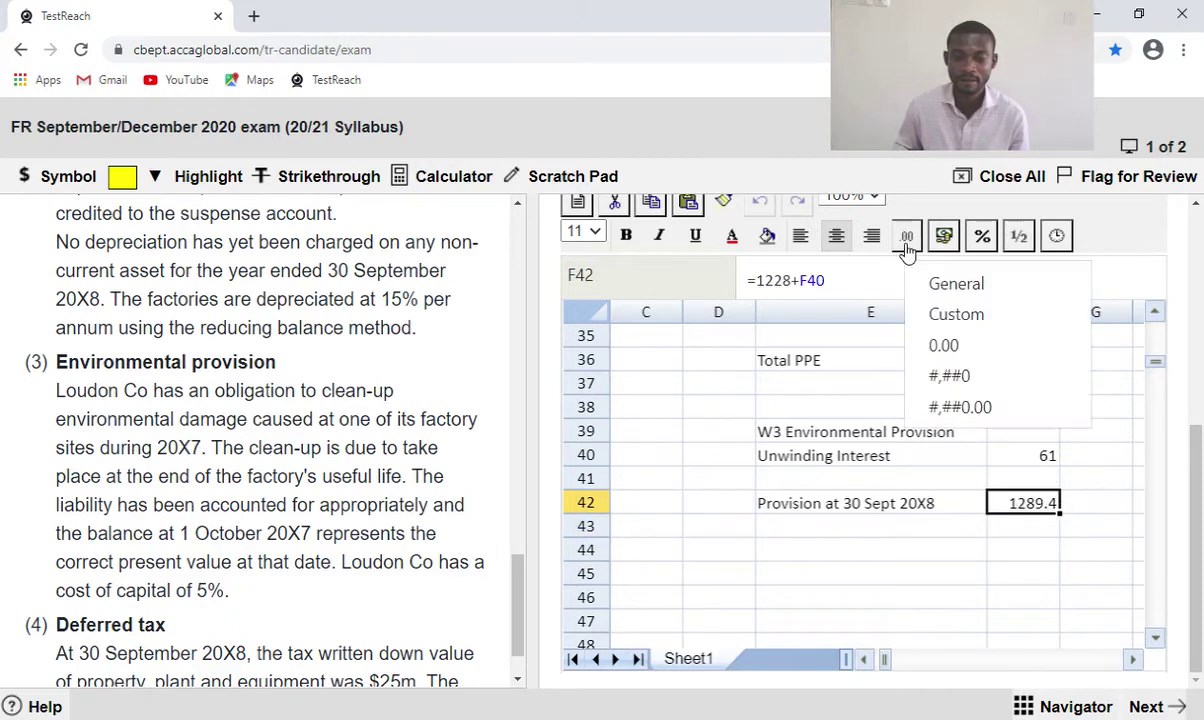
left_click(955, 377)
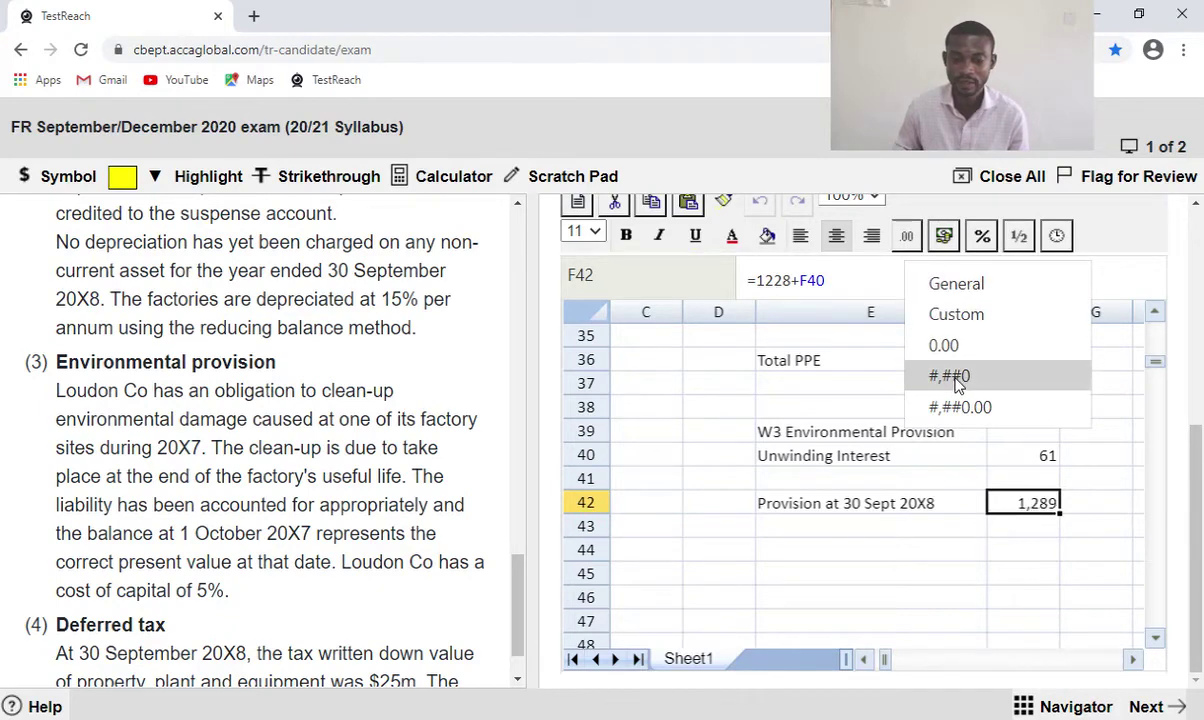
left_click(955, 573)
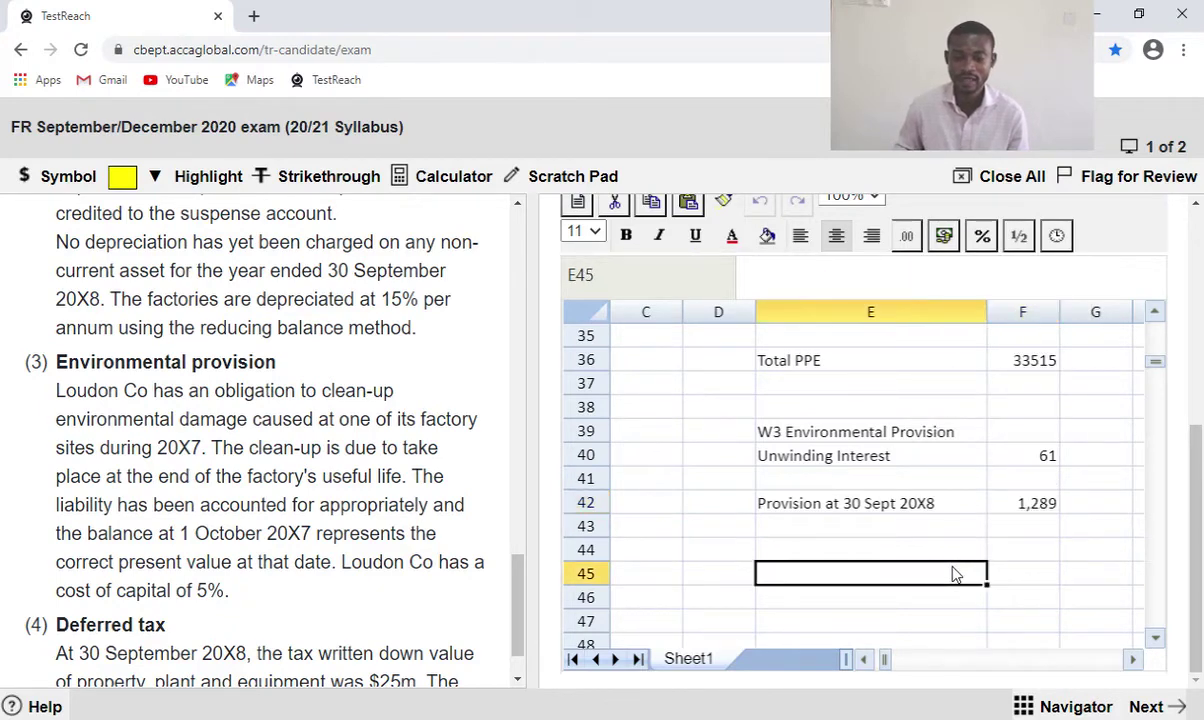
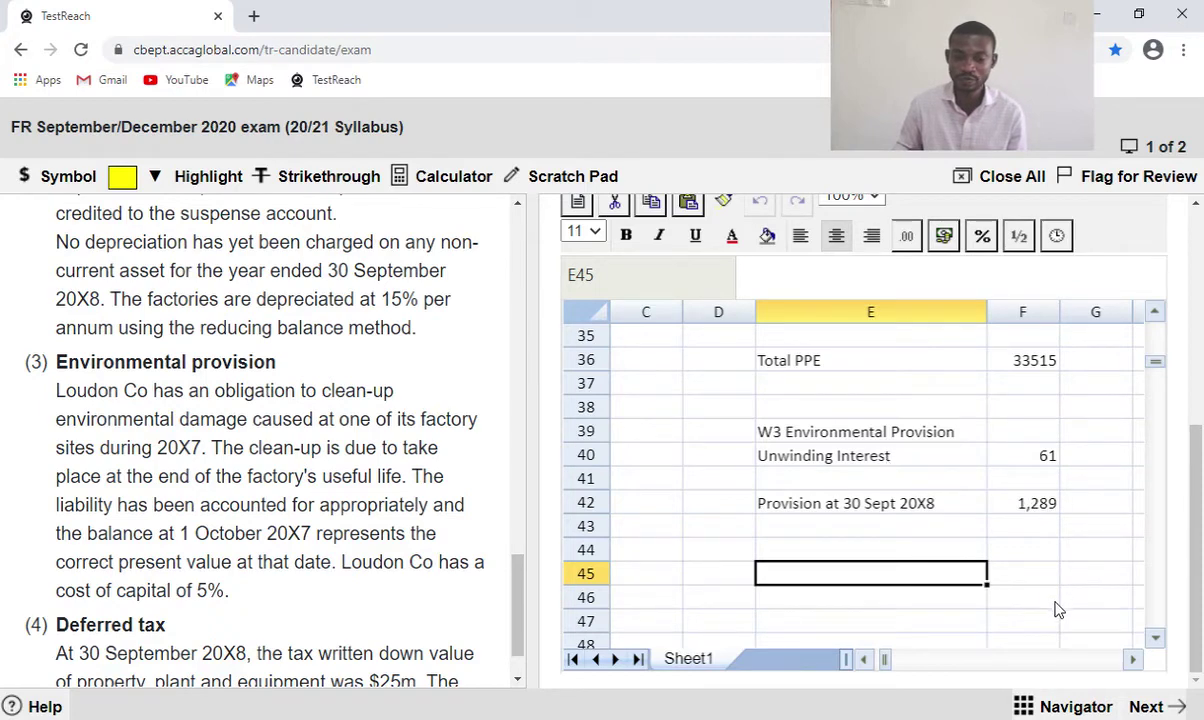
Type 'Unwinding Interest W3' into A11, correcting the typos, and begin a formula in B11.
left_click(866, 664)
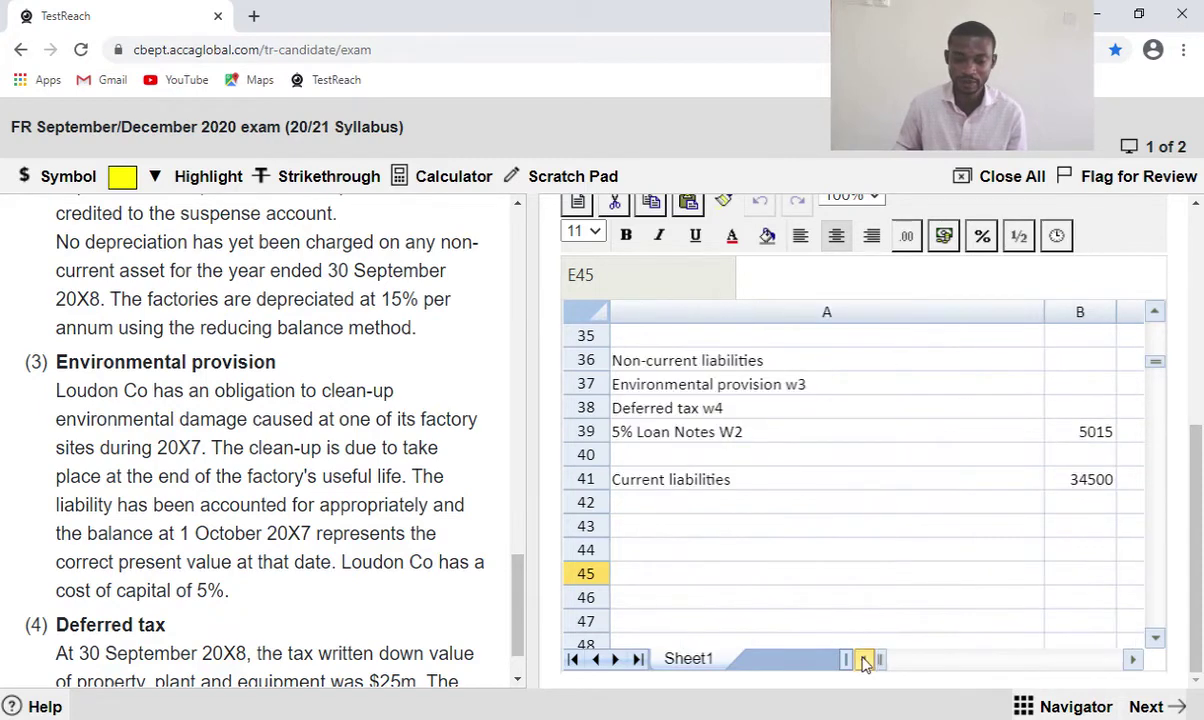
scroll(860, 578, "up", 6)
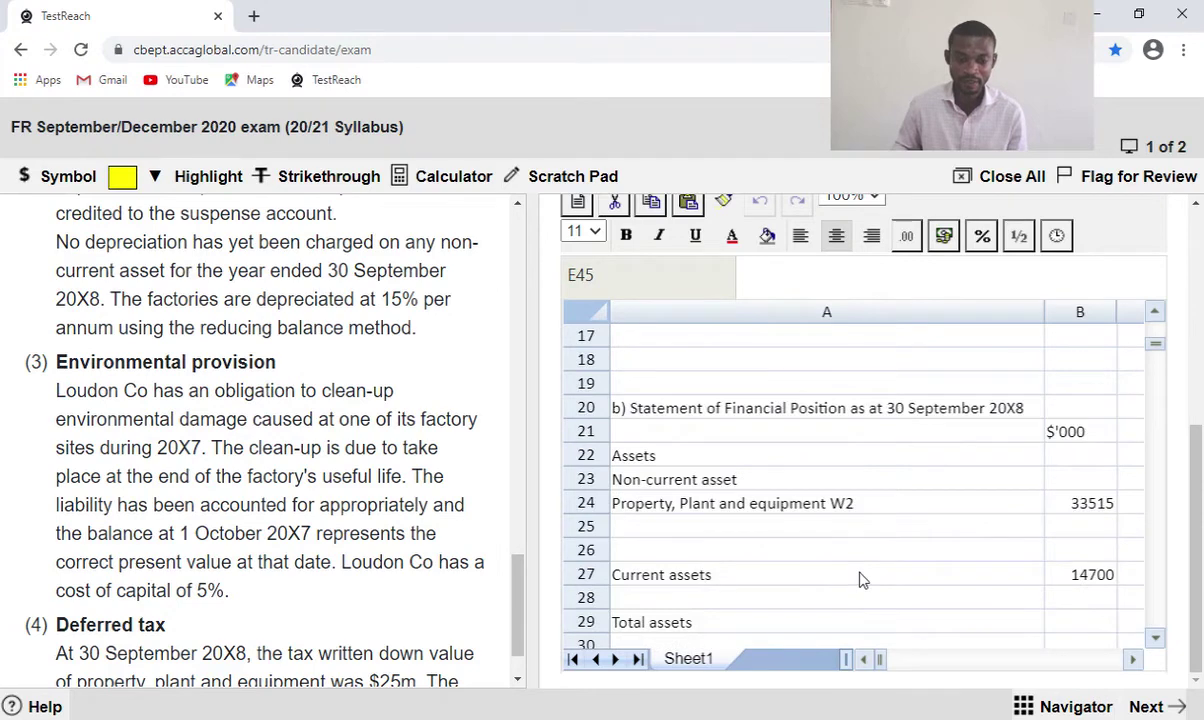
scroll(860, 578, "up", 5)
scroll(860, 578, "down", 1)
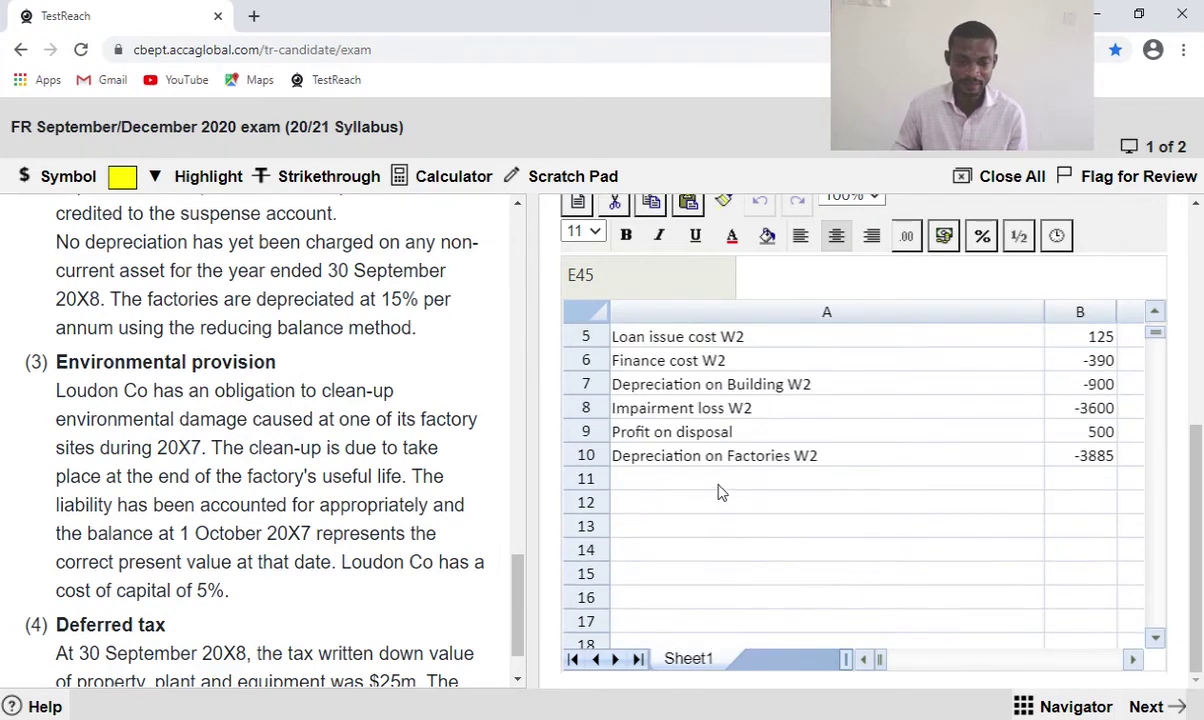
left_click(719, 482)
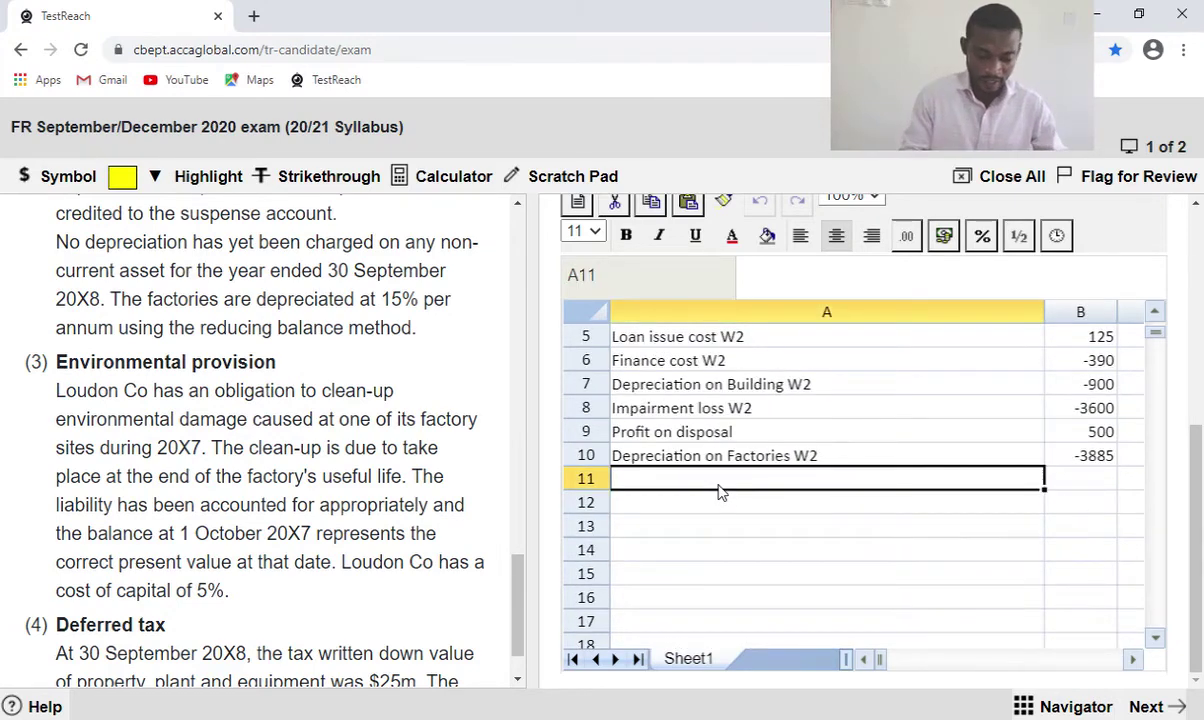
type("Unw")
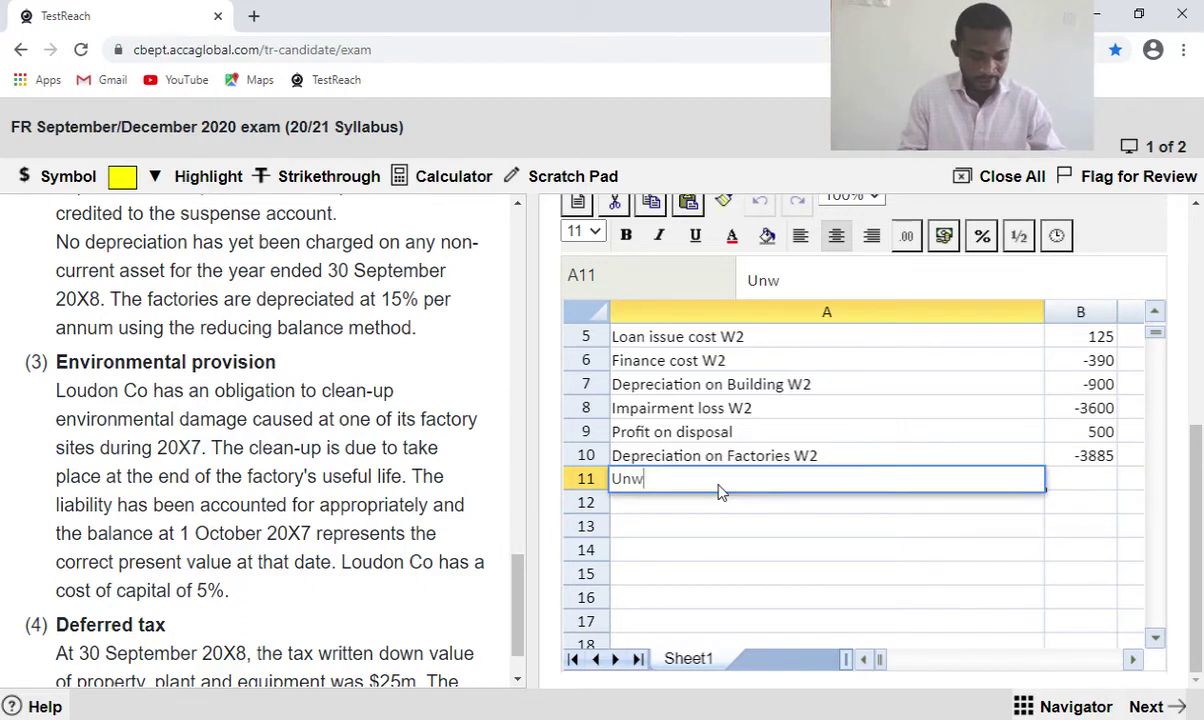
type("ind")
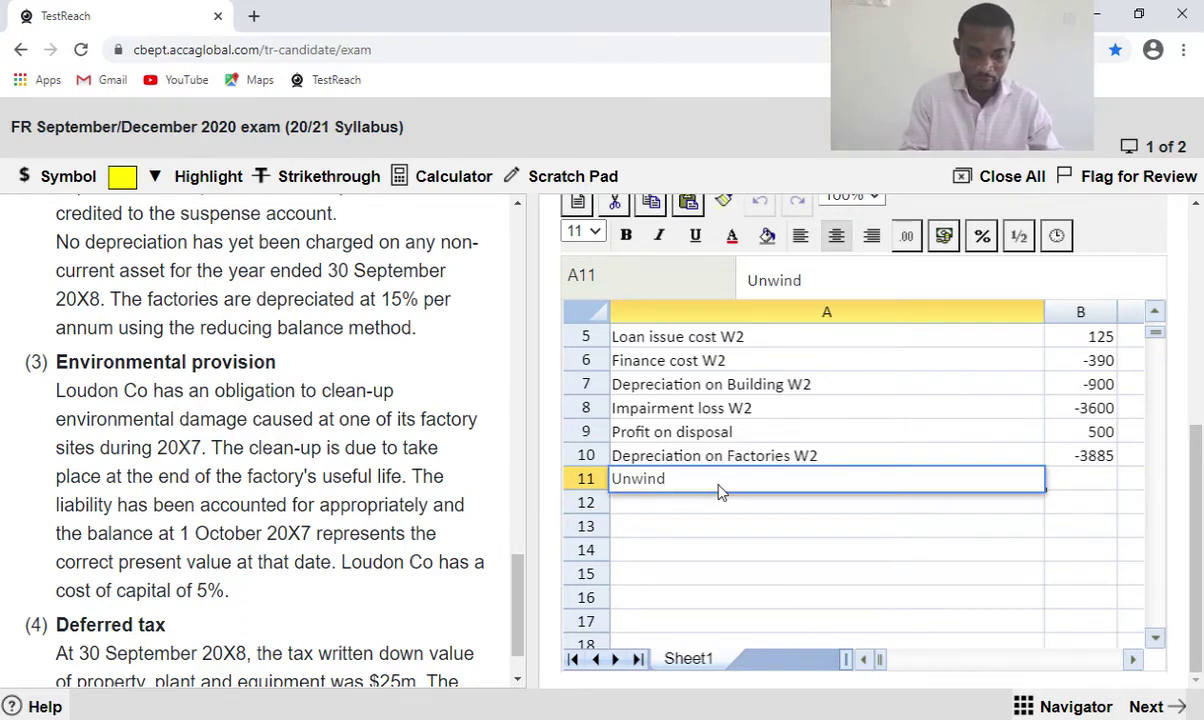
type("ing ")
type("I")
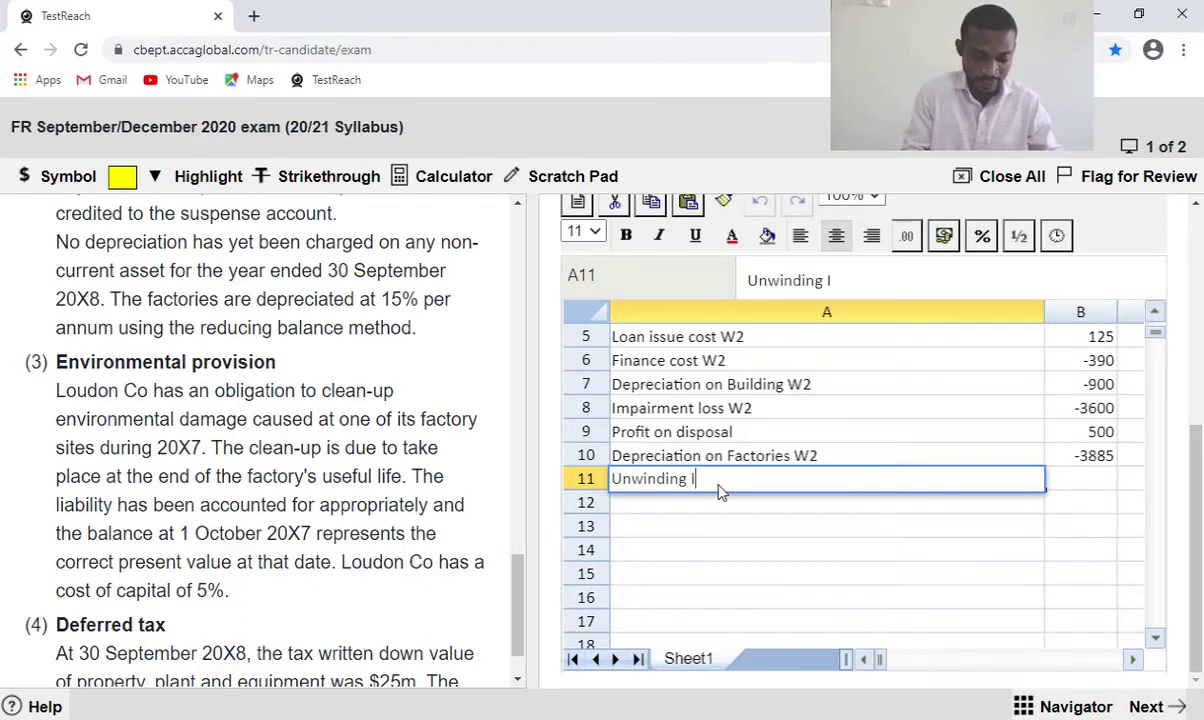
type("nterset")
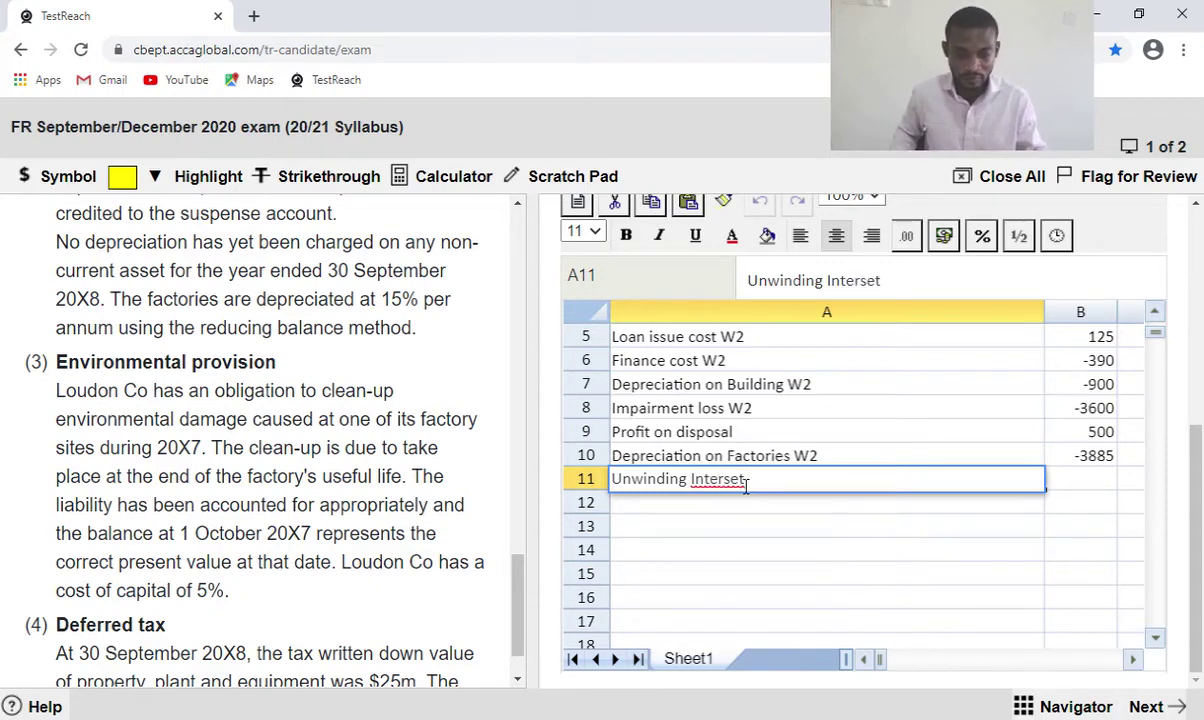
key("BackSpace")
key("BackSpace")
type("t")
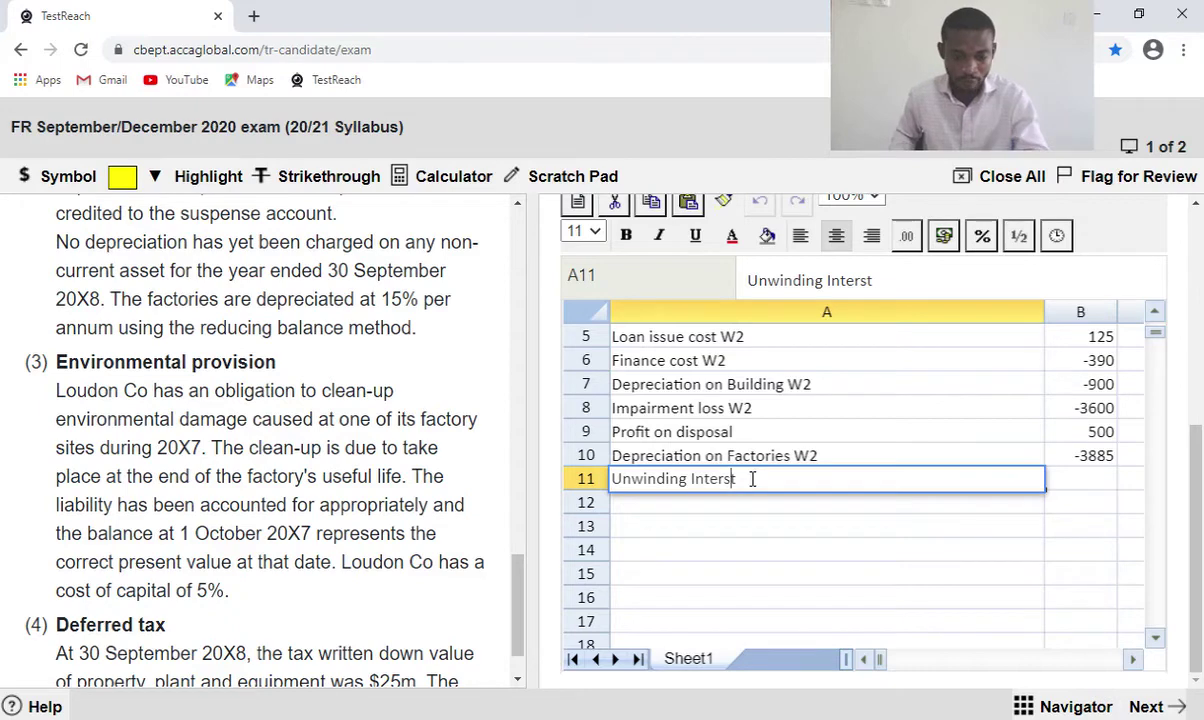
type(" W3")
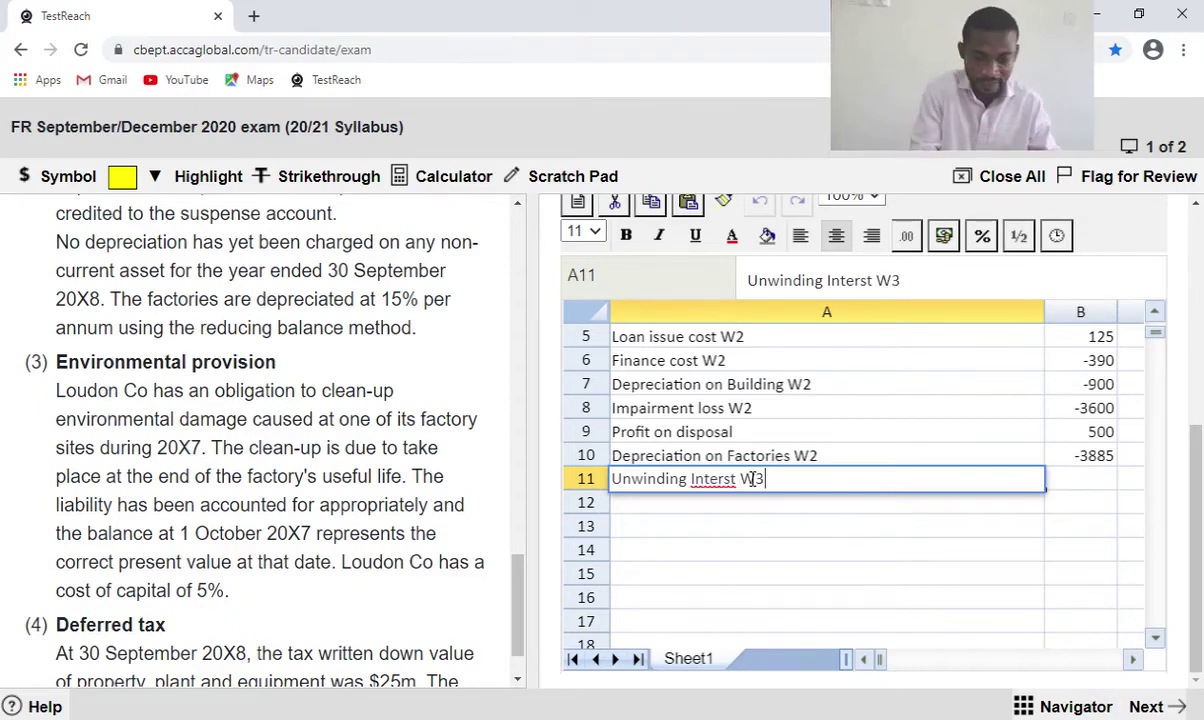
left_click(718, 479)
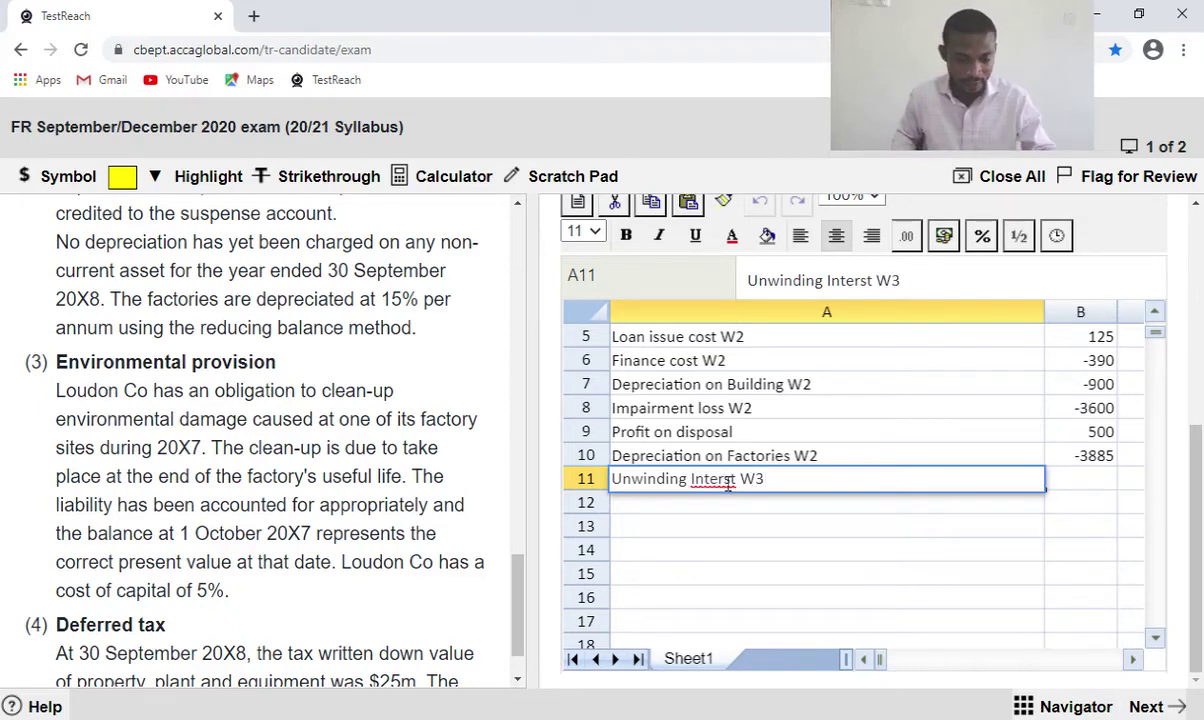
type("e")
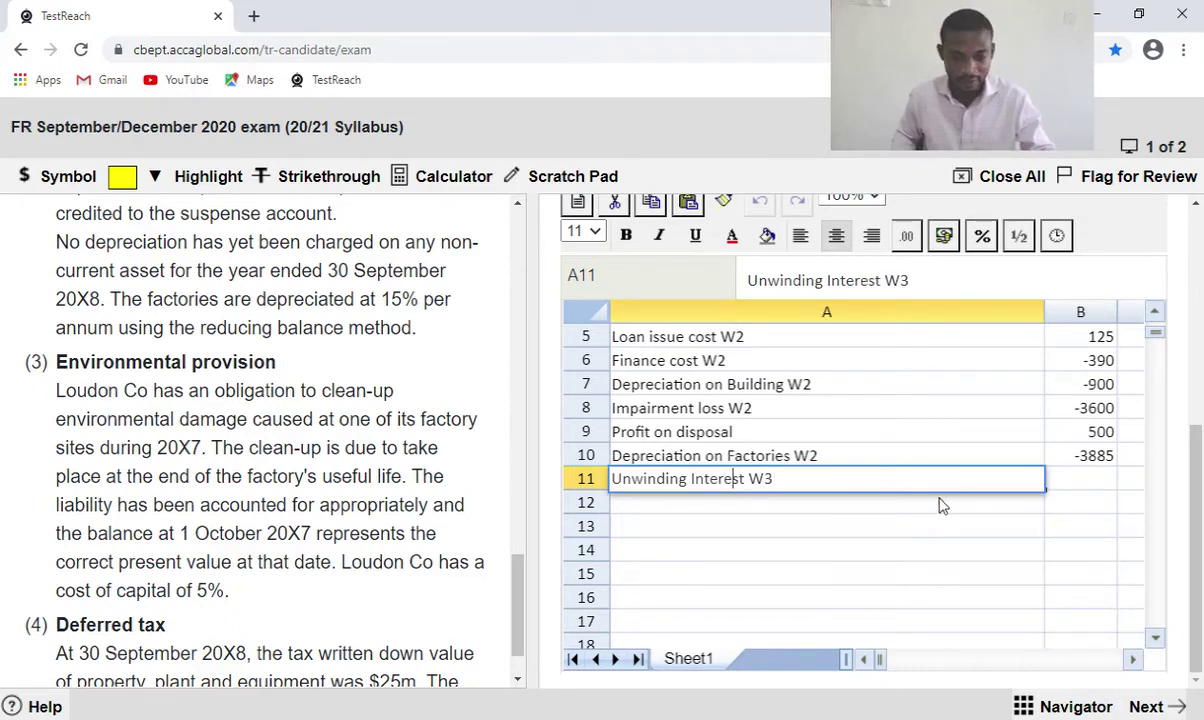
left_click(1068, 488)
type("=")
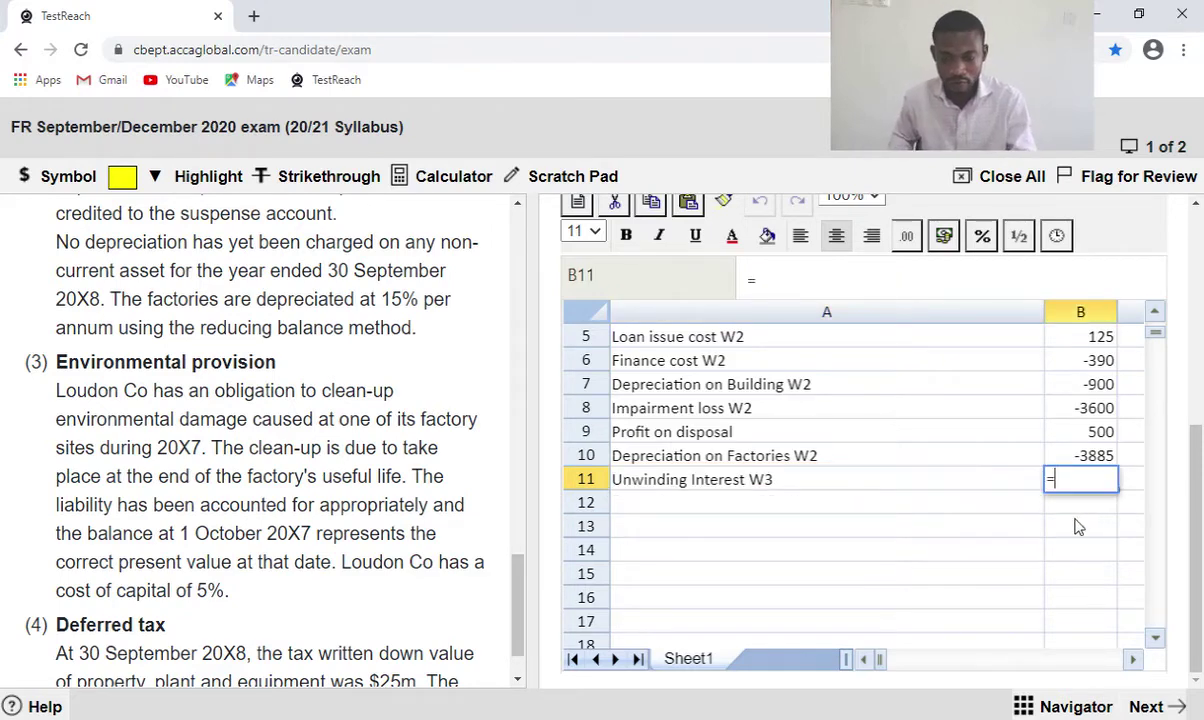
Point B11's formula at the W3 unwinding interest figure in F40.
left_click(1133, 660)
left_click(1155, 638)
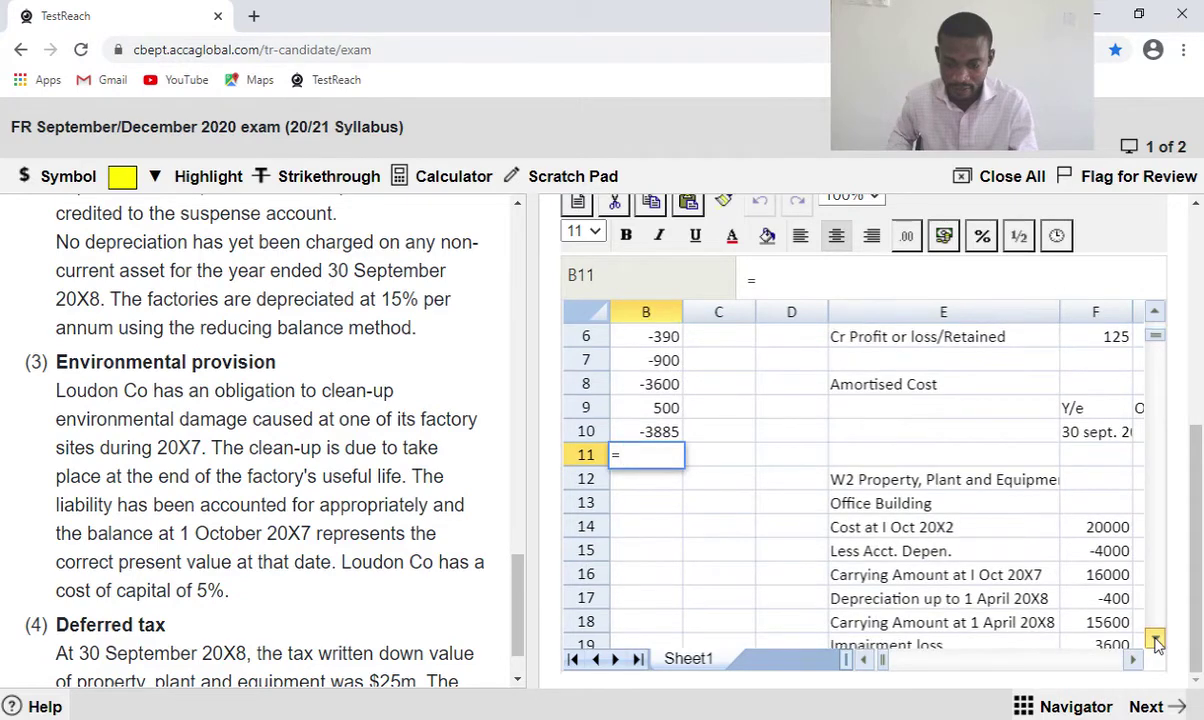
scroll(1155, 640, "down", 3)
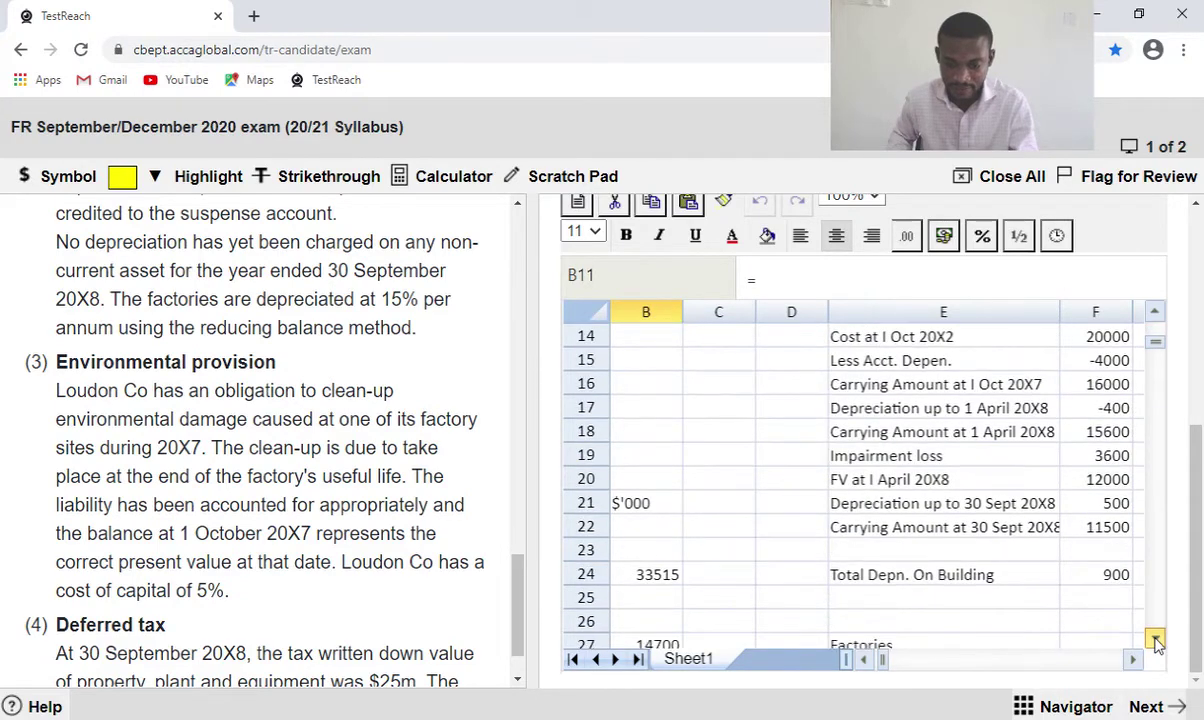
scroll(1155, 640, "down", 3)
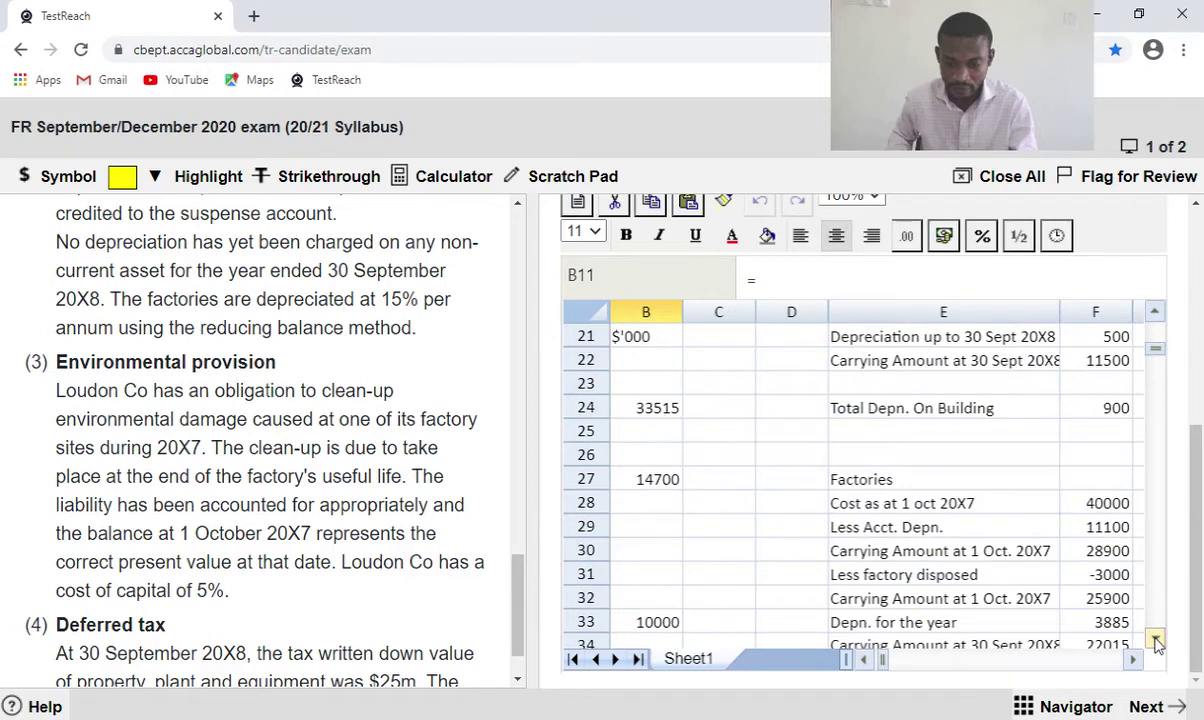
scroll(1155, 640, "down", 4)
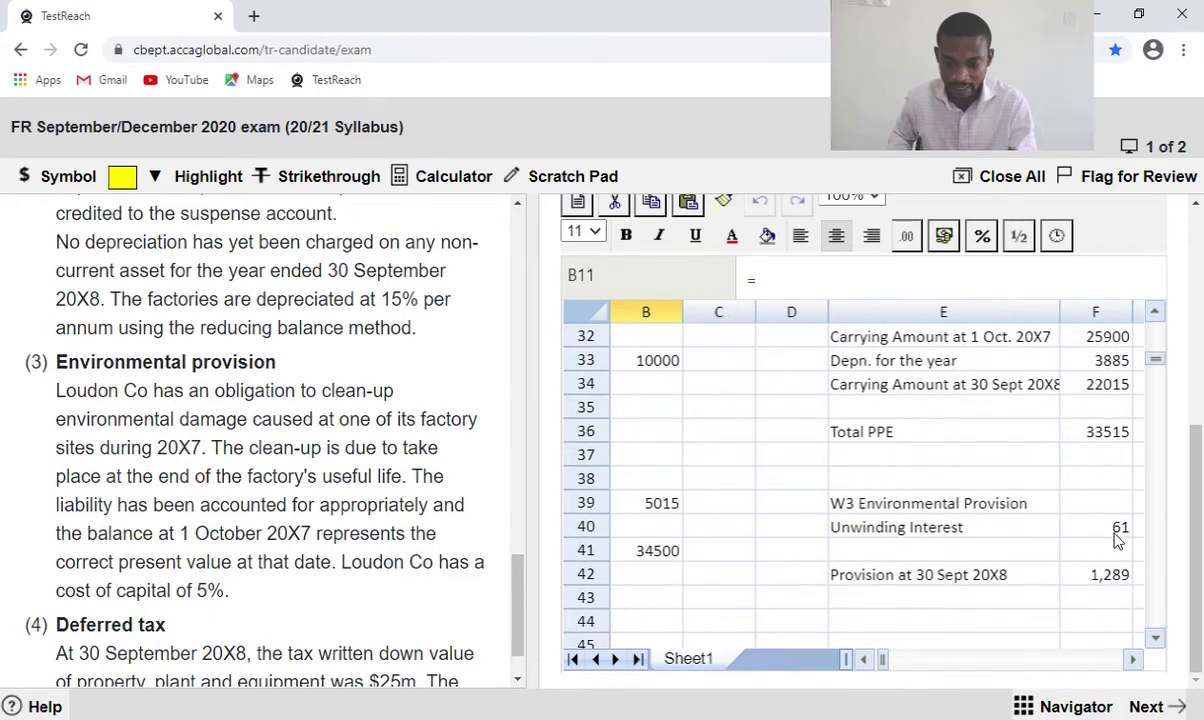
left_click(1118, 537)
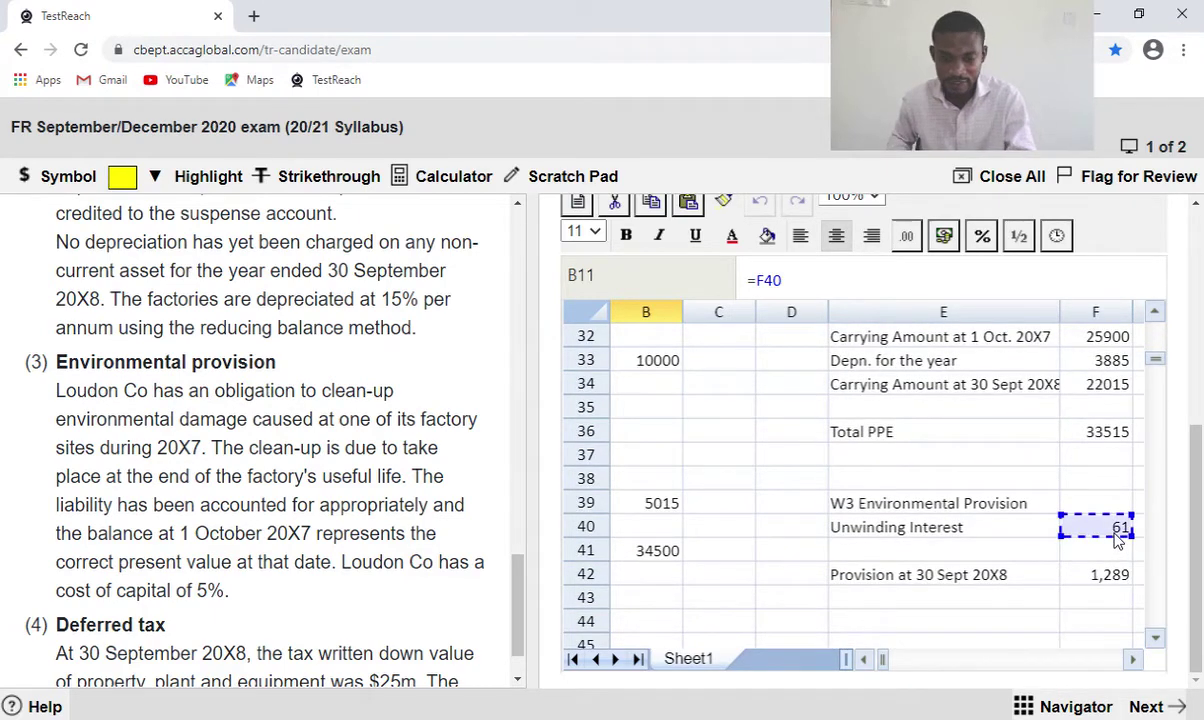
key("Return")
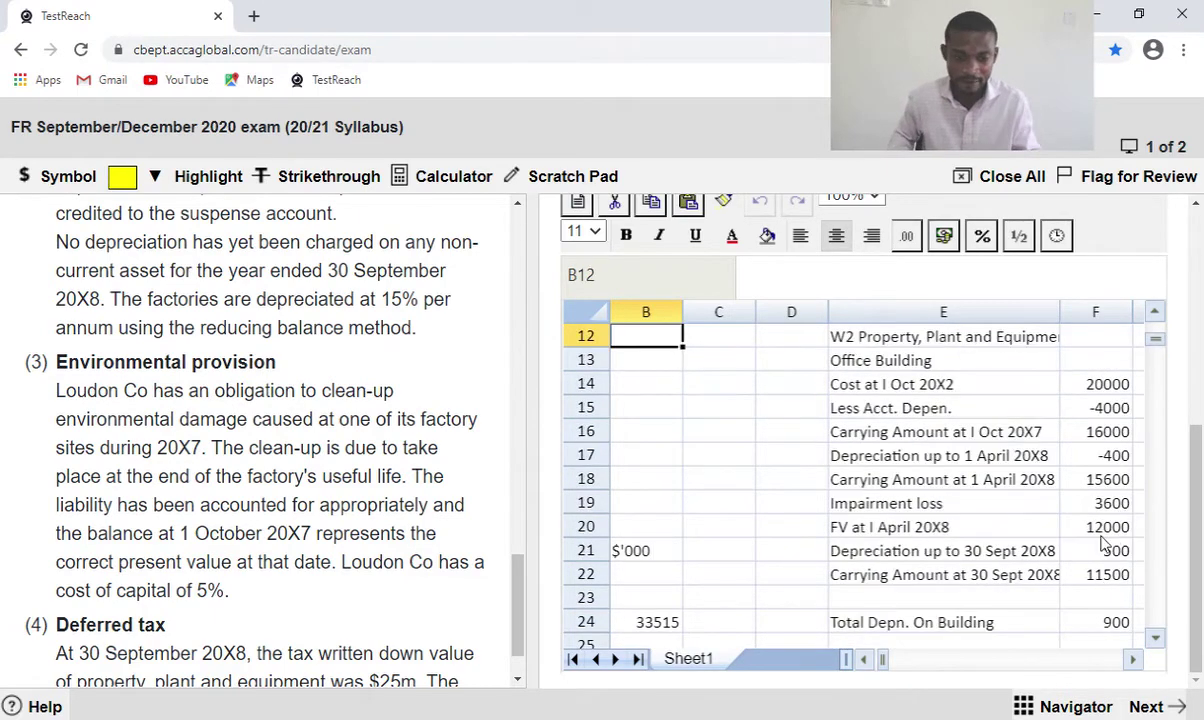
Negate B11's formula so it reads =-F40.
left_click(863, 659)
scroll(905, 541, "up", 2)
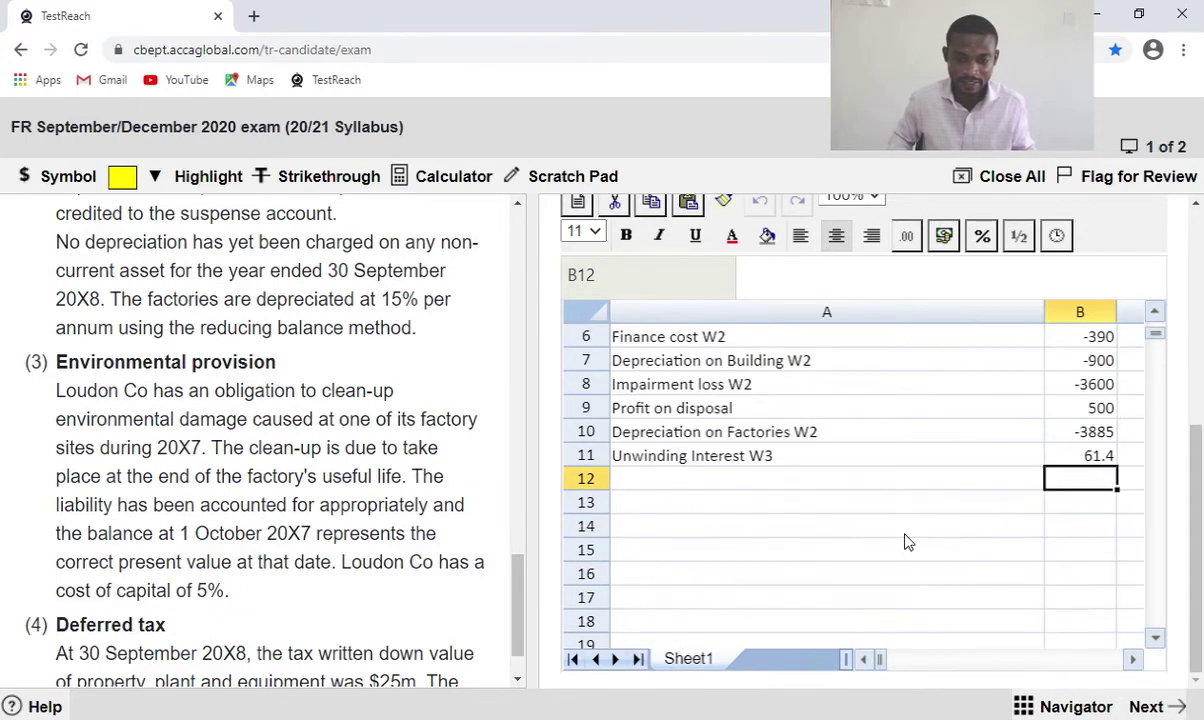
double_click(1098, 462)
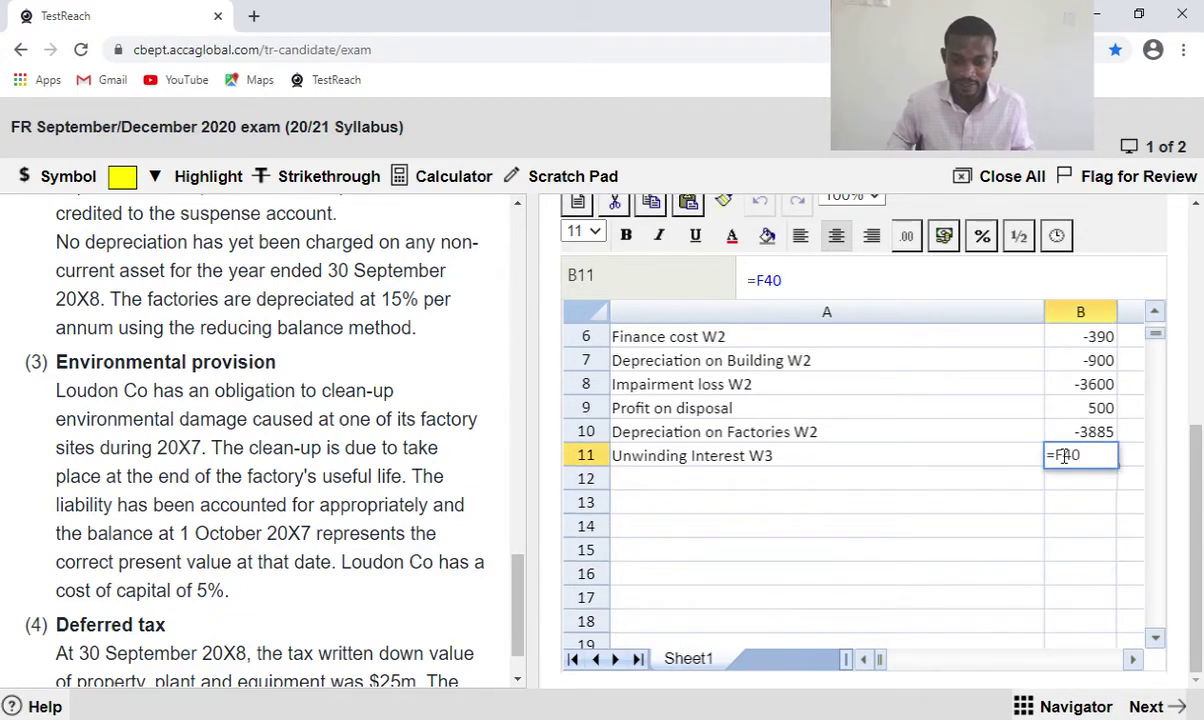
left_click(1060, 455)
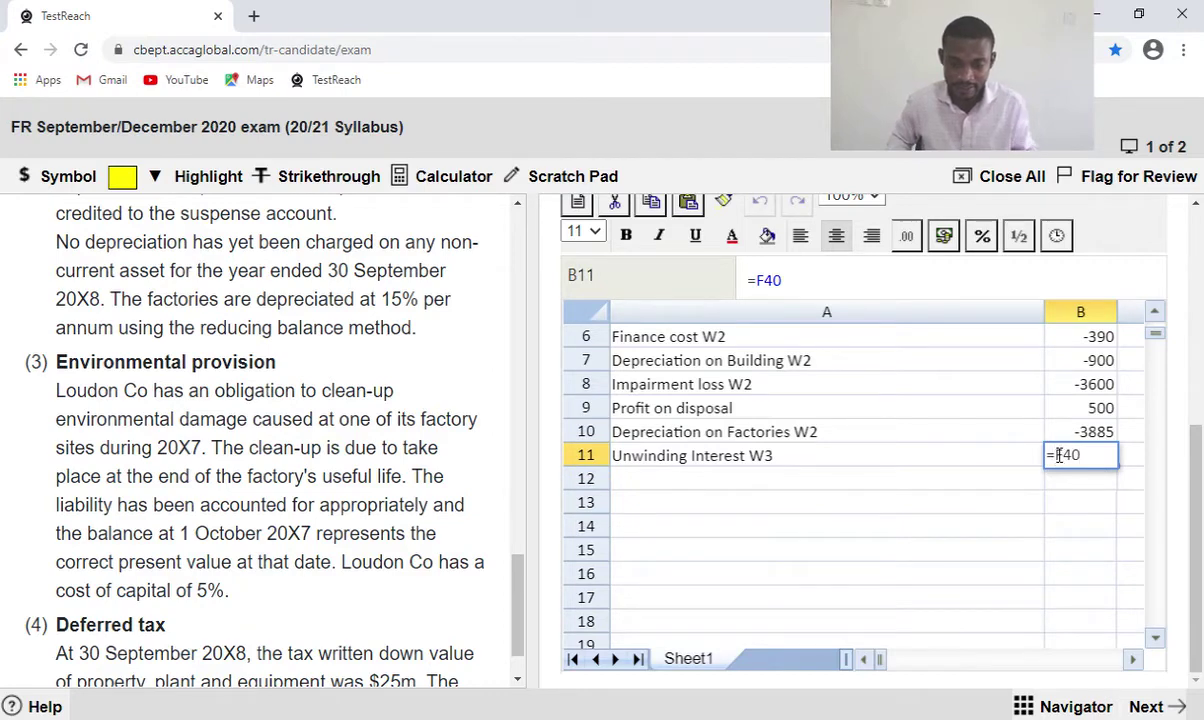
type("-")
key("Return")
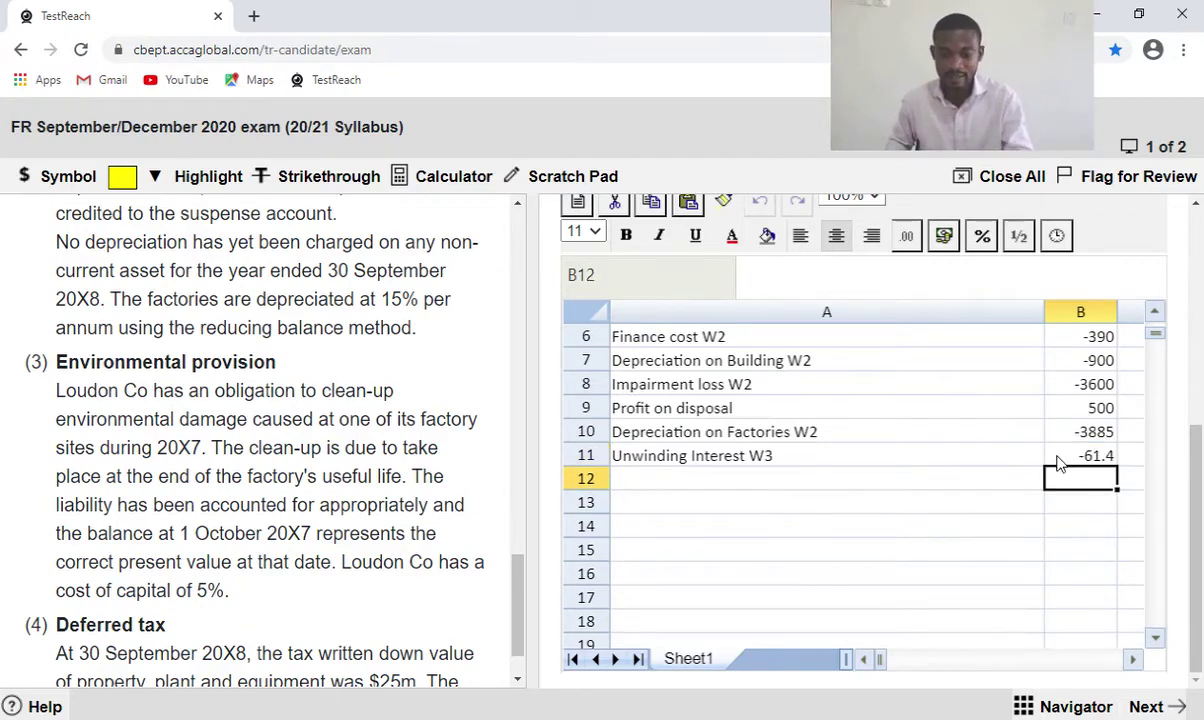
Format B11 as #,##0 so it shows -61.
left_click(1103, 457)
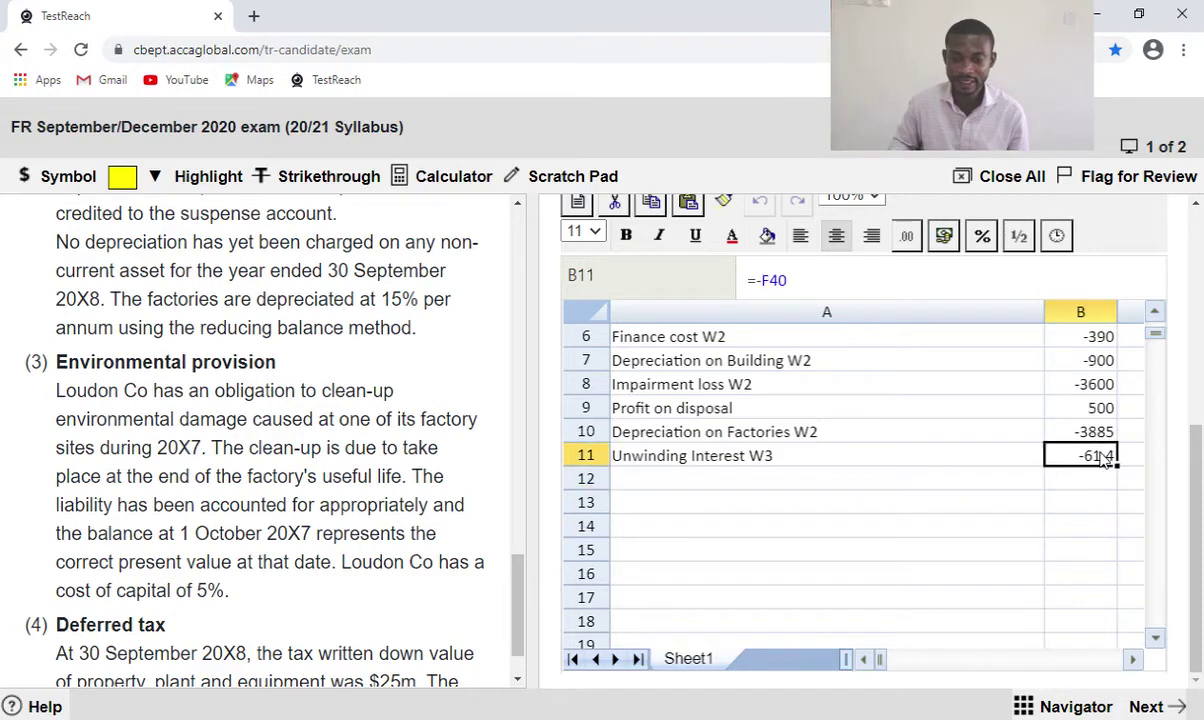
left_click(904, 250)
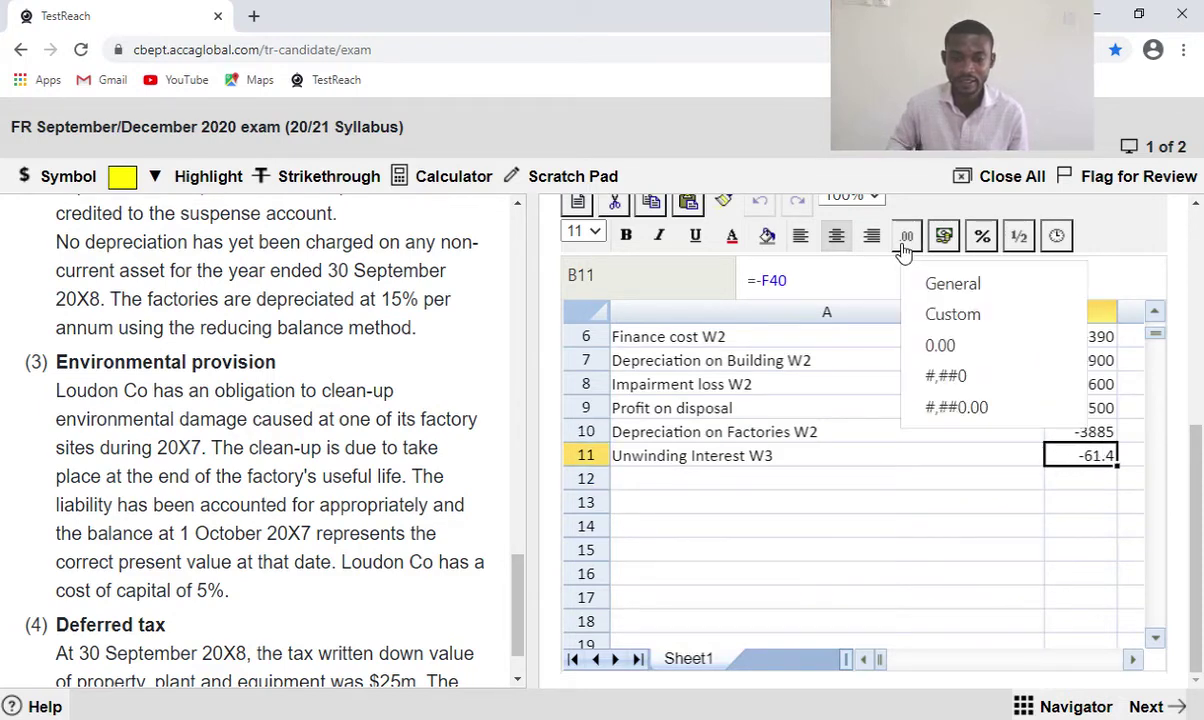
left_click(945, 380)
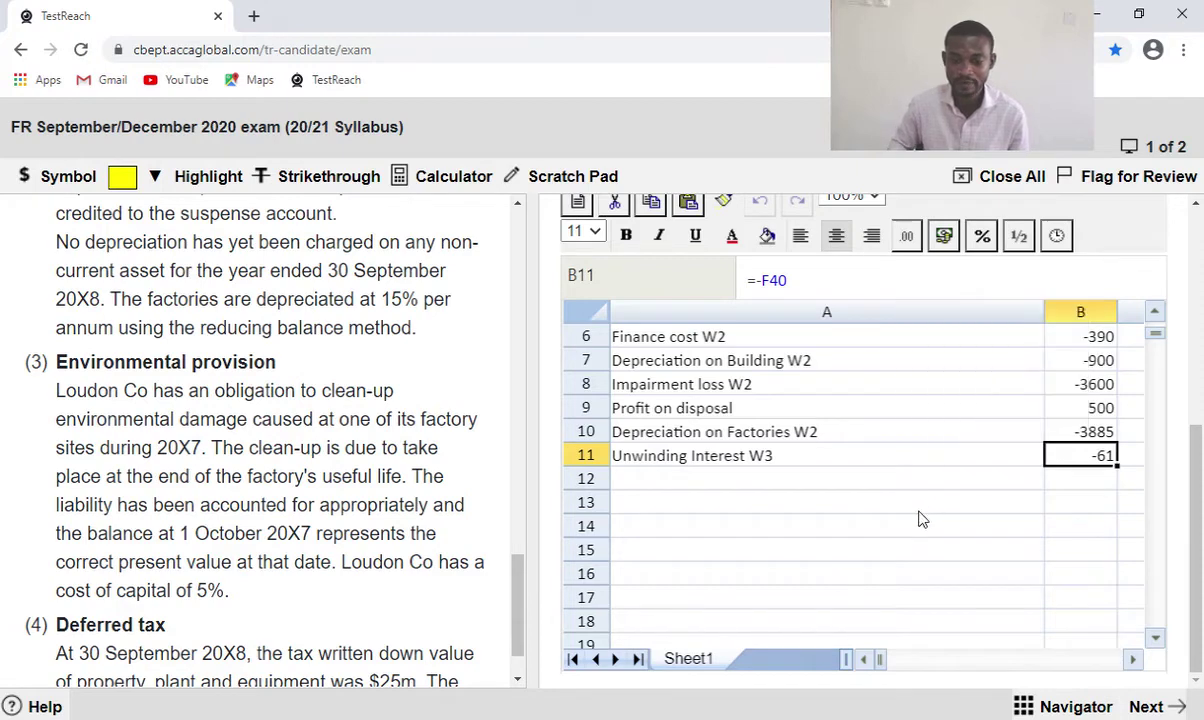
left_click(920, 510)
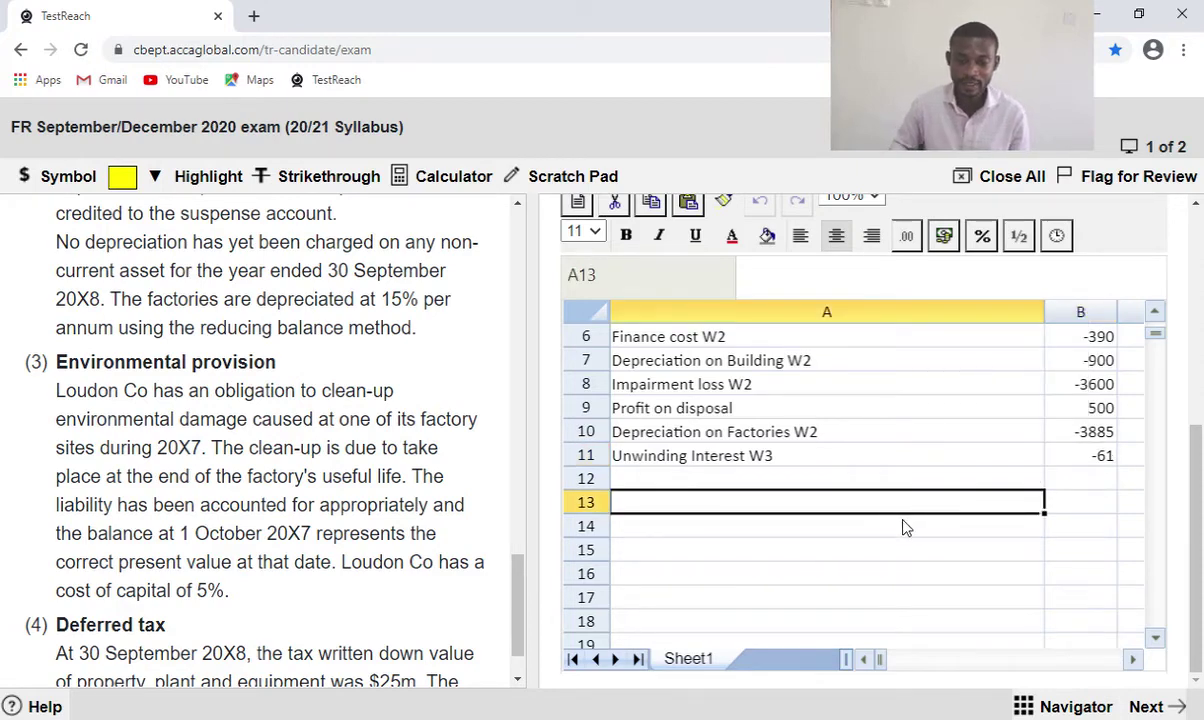
Enter =F42 in B37, linking it to the W3 provision total.
scroll(905, 527, "down", 3)
scroll(905, 527, "down", 5)
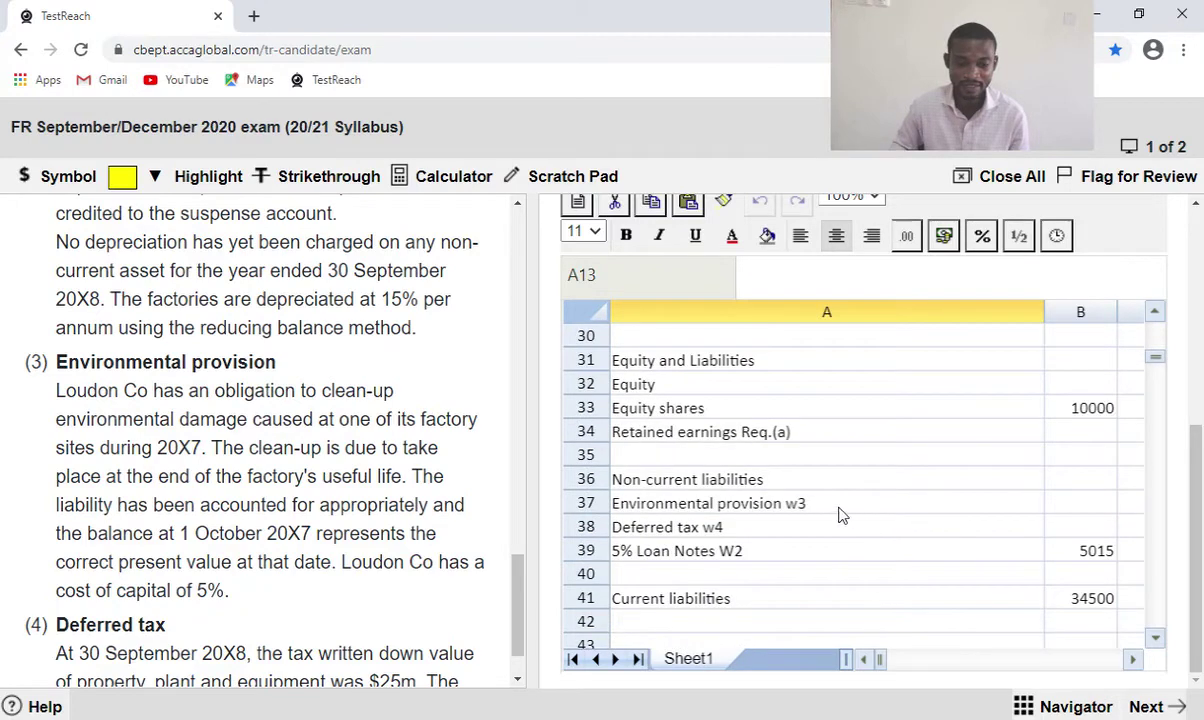
left_click(1062, 503)
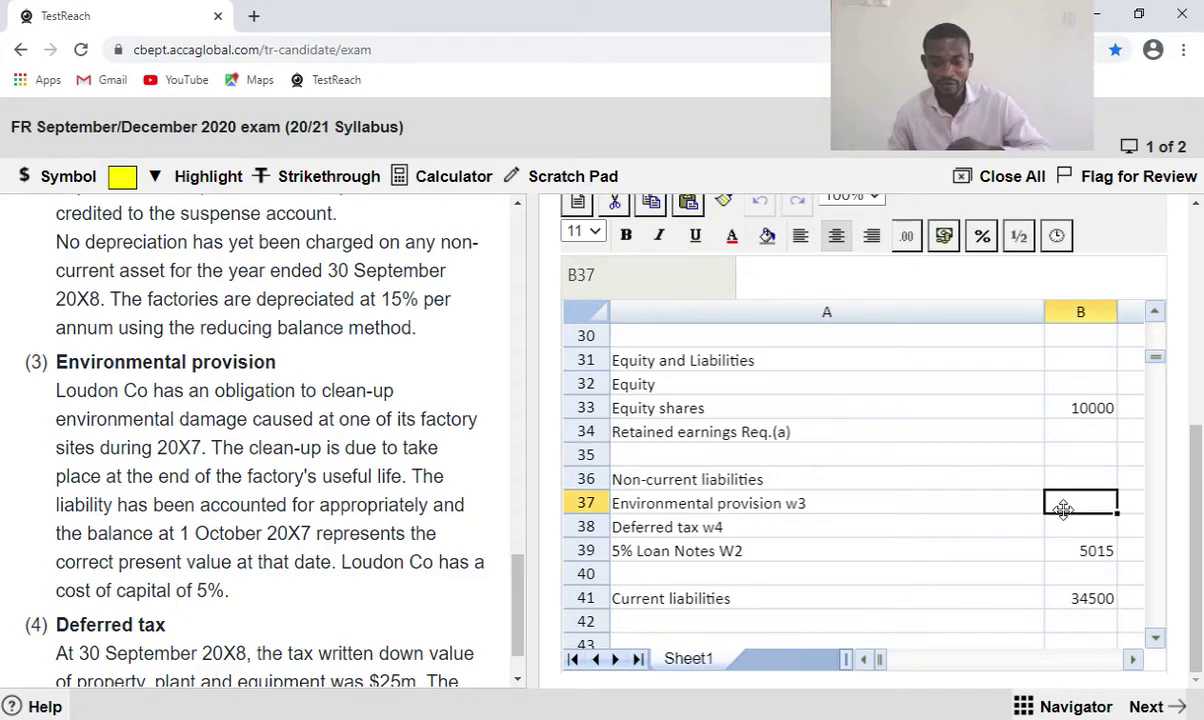
type("=")
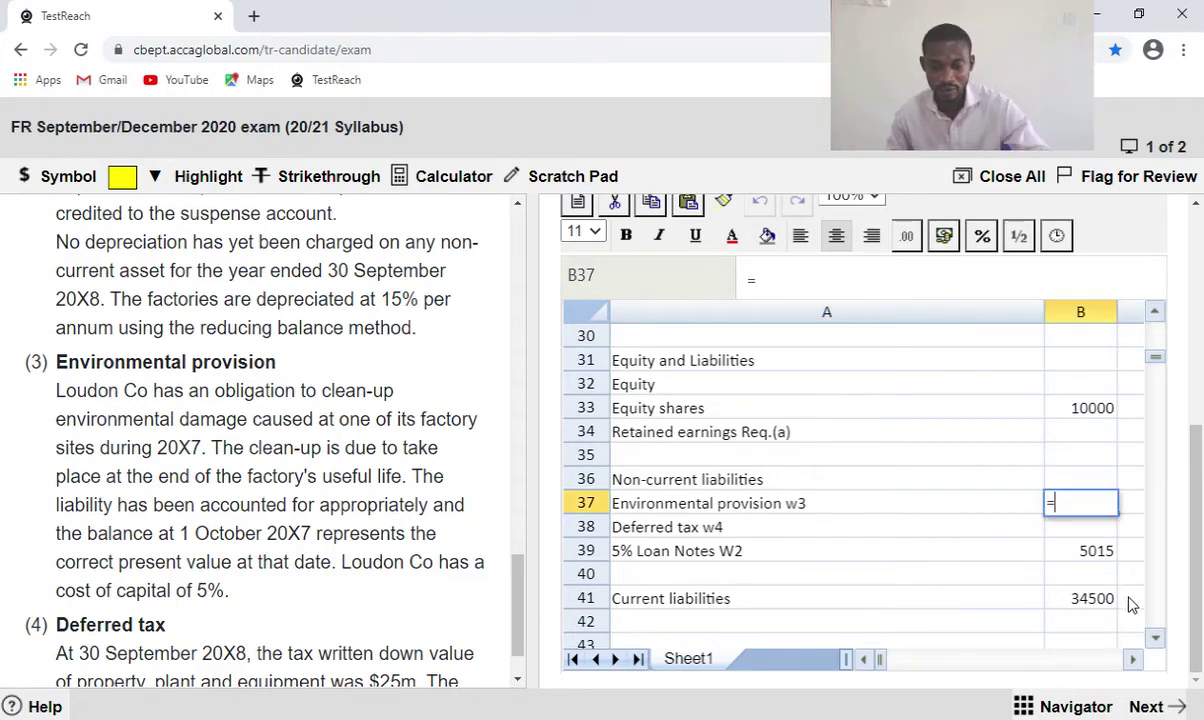
scroll(1150, 640, "right", 1)
left_click(1153, 641)
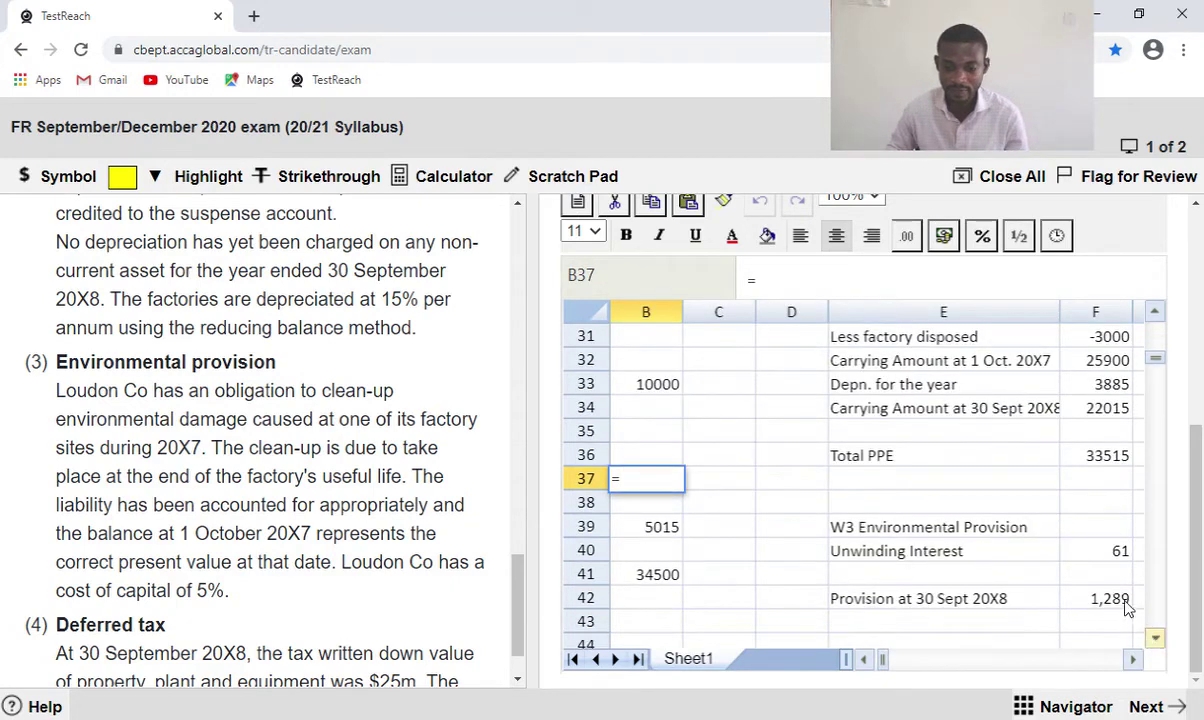
left_click(1122, 601)
key("Return")
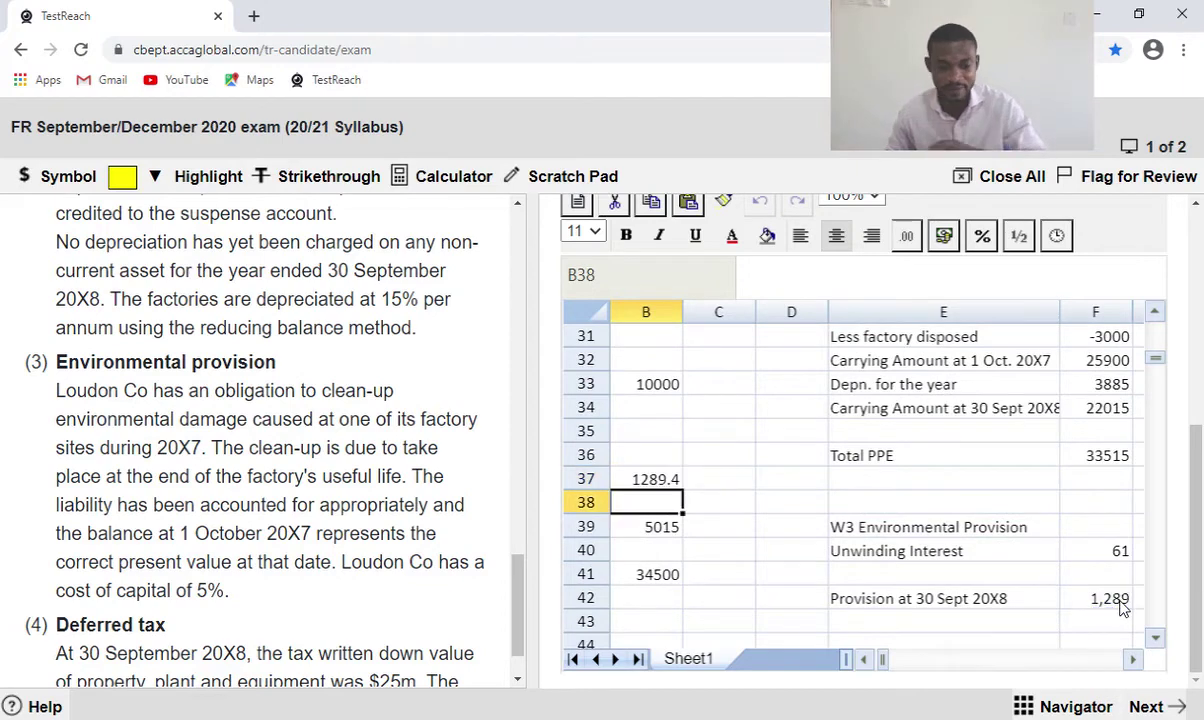
Format B37 as #,##0 so the provision shows 1,289.
left_click(865, 660)
left_click(1104, 482)
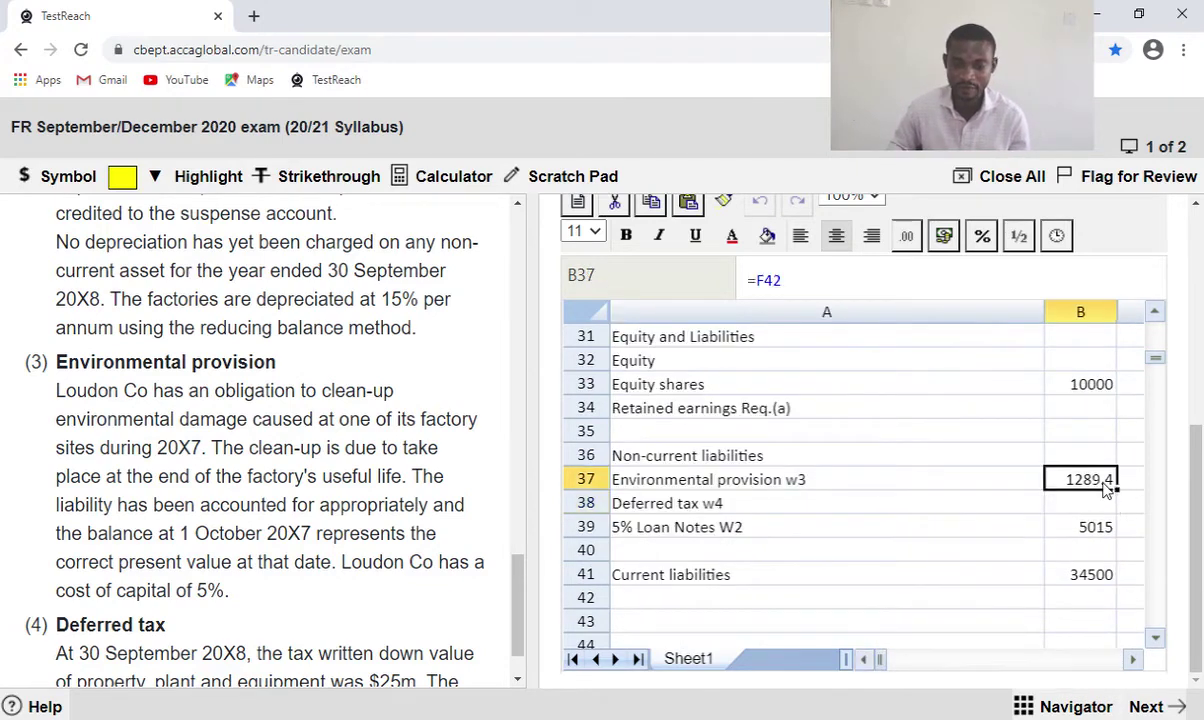
left_click(906, 237)
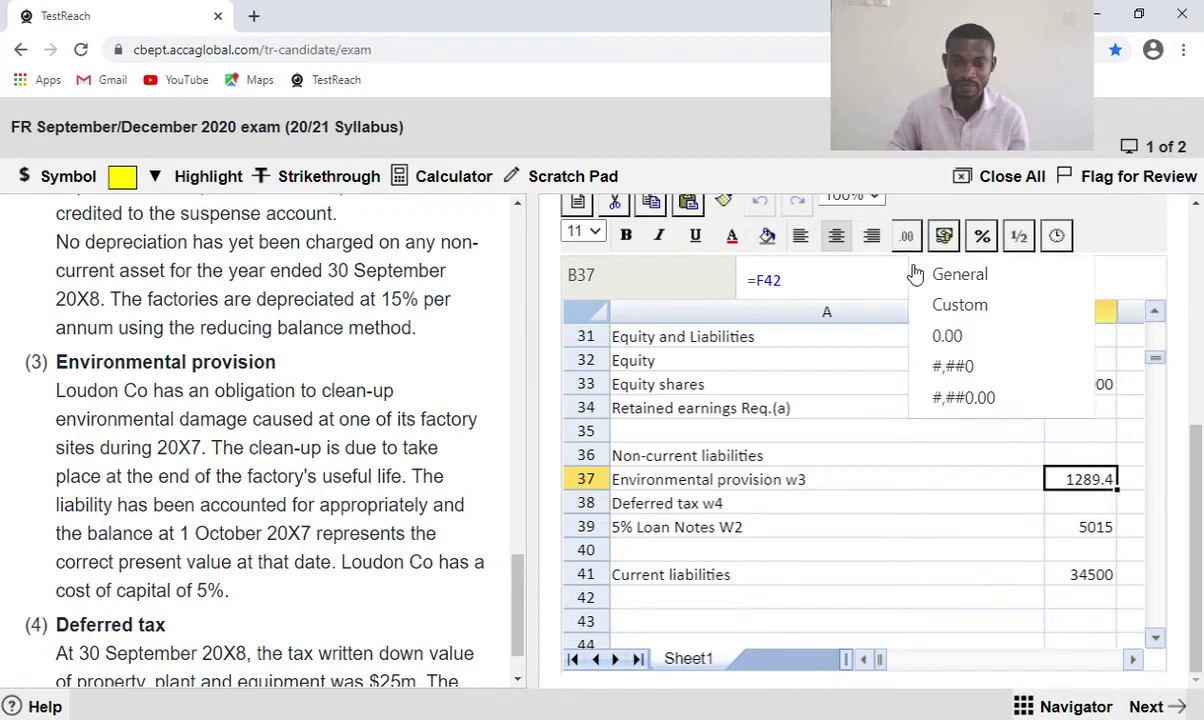
left_click(955, 366)
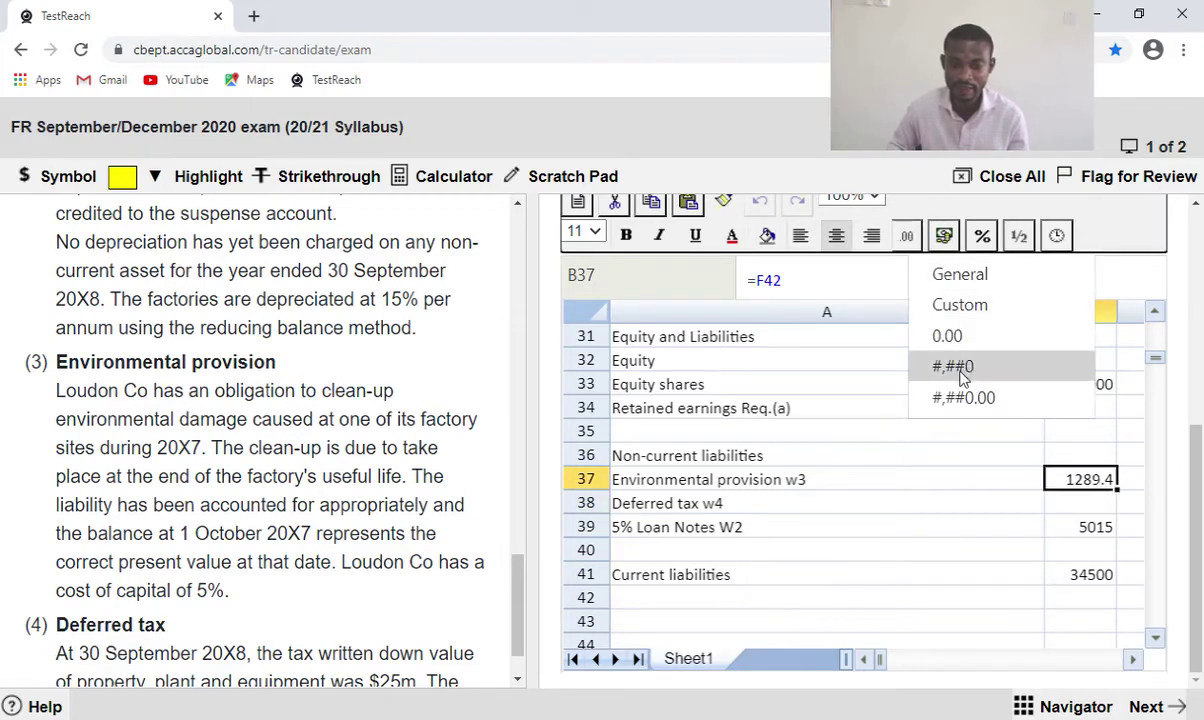
left_click(906, 571)
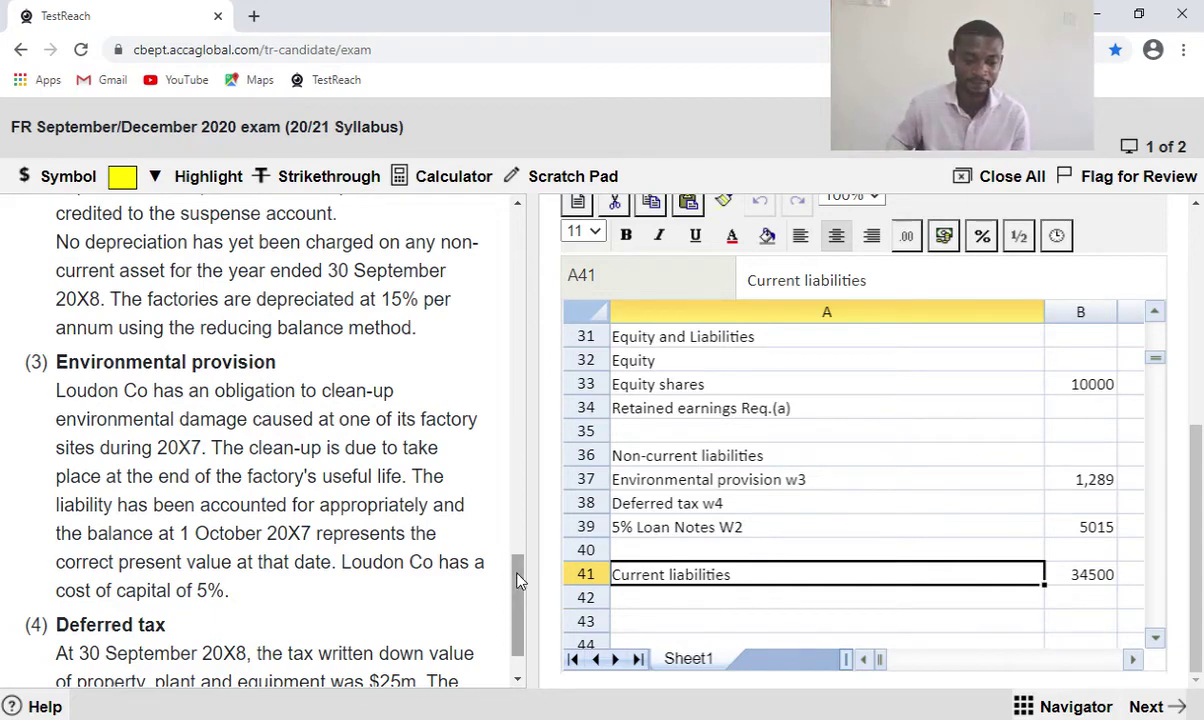
Scroll the question to the Deferred tax note, highlight 'tax written down', and select empty cell E45.
left_click_drag(519, 594, 519, 624)
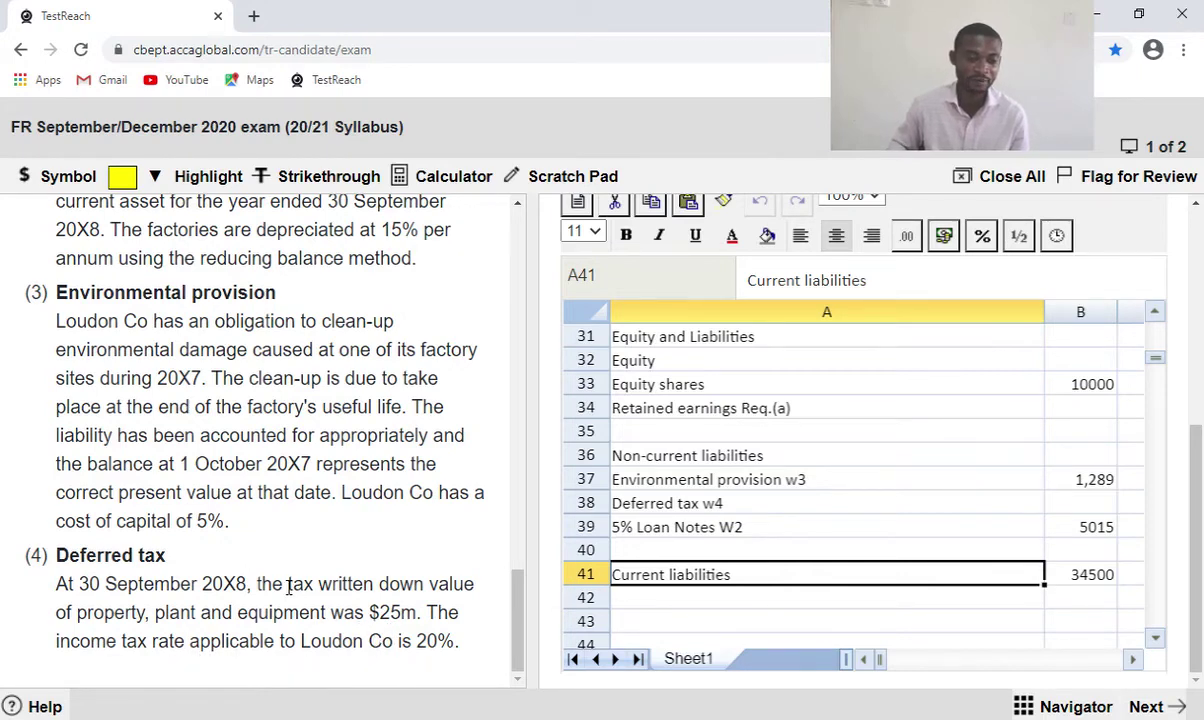
left_click_drag(288, 587, 425, 587)
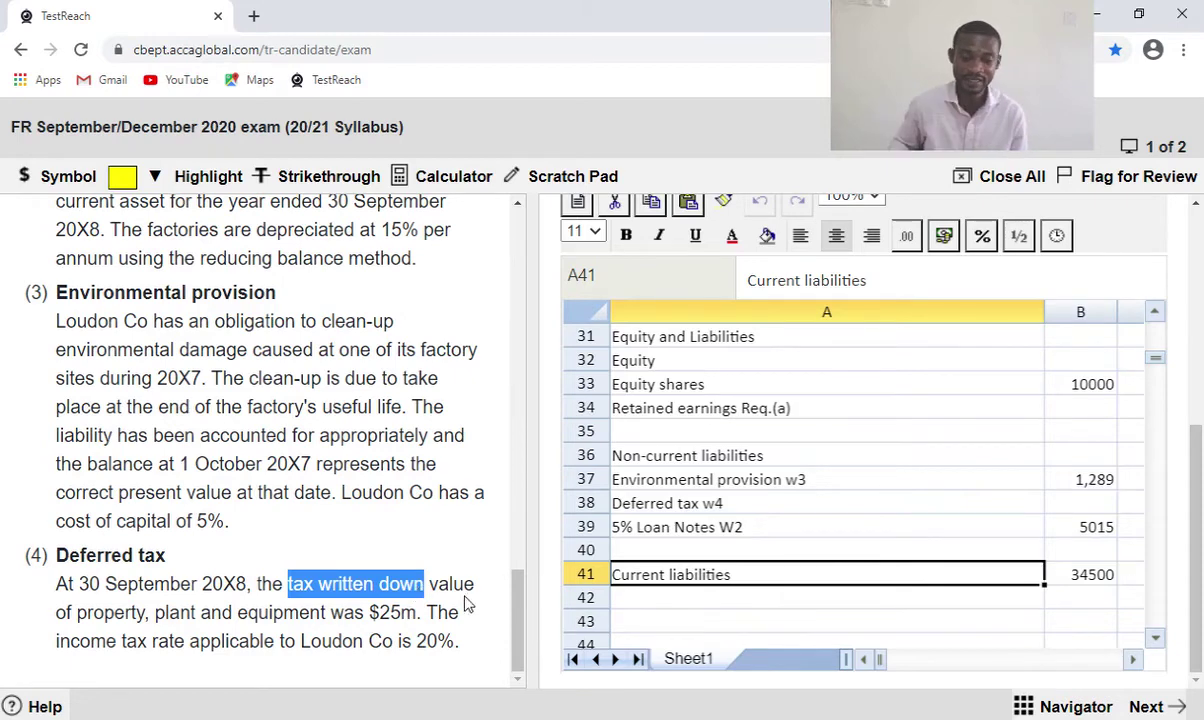
left_click(1133, 659)
left_click(1155, 637)
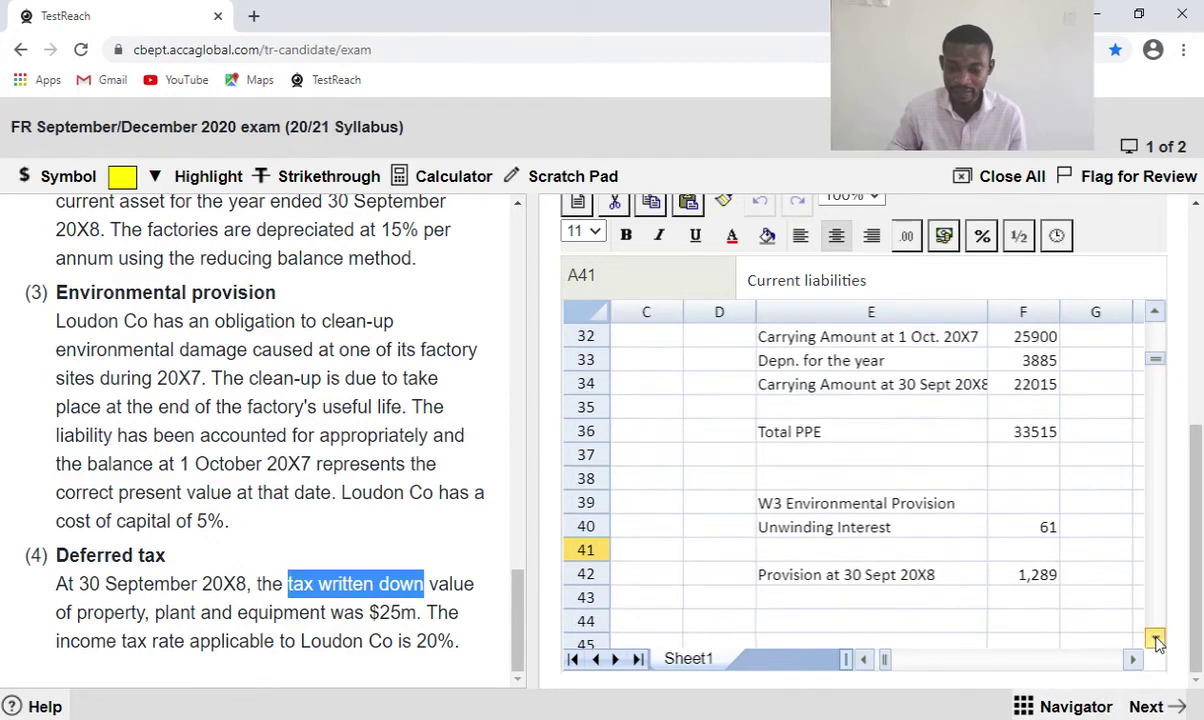
left_click(1155, 637)
left_click(1155, 637)
left_click(1155, 637)
left_click(1155, 637)
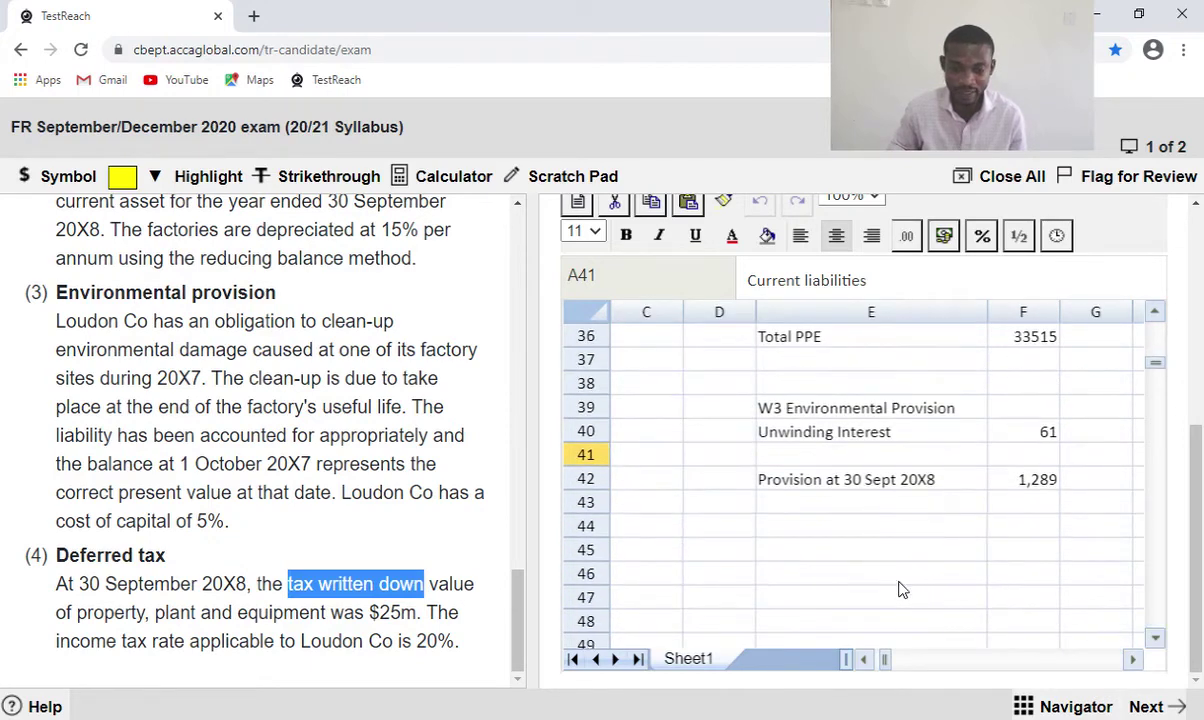
left_click(818, 558)
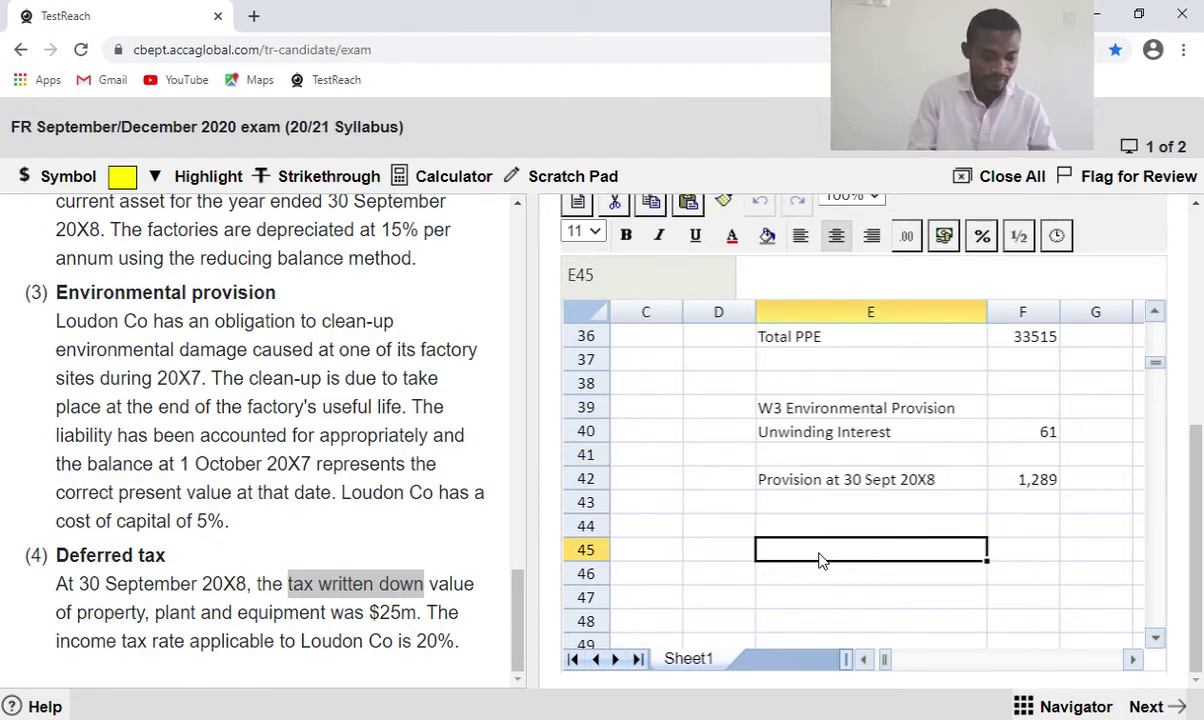
Type the heading 'W4 Deferred Tax' in E45 and the label 'Bal b/f' in E46.
type("W4 ")
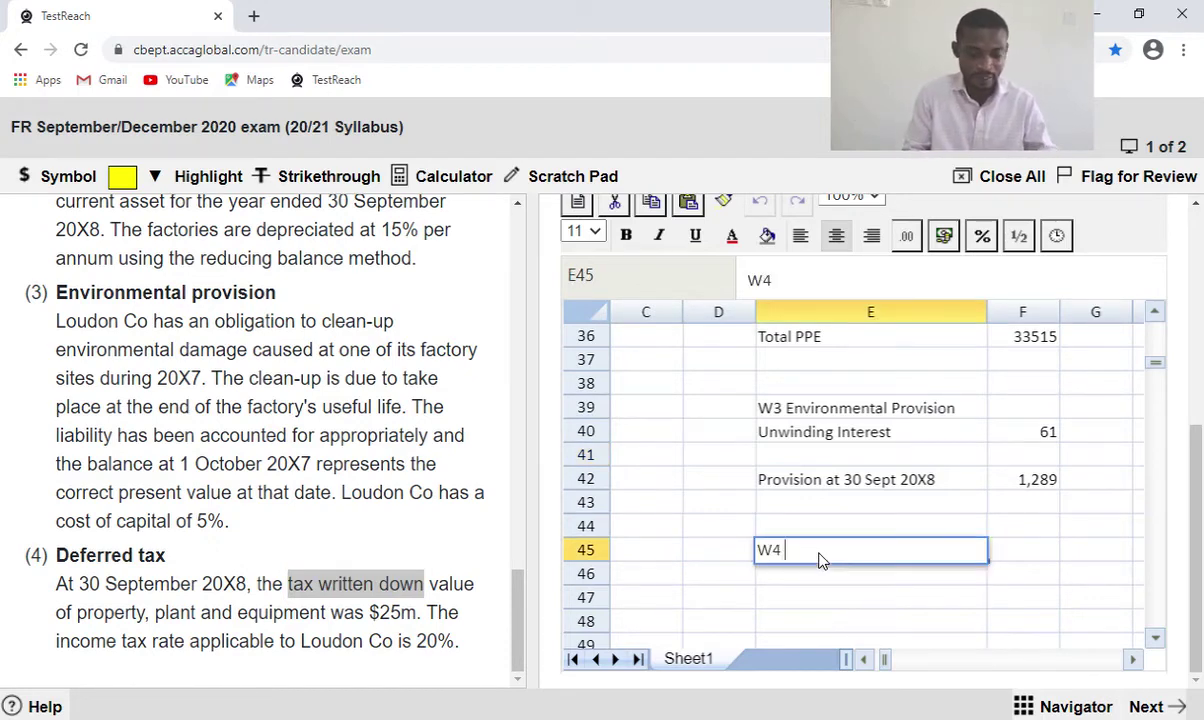
type("Defe")
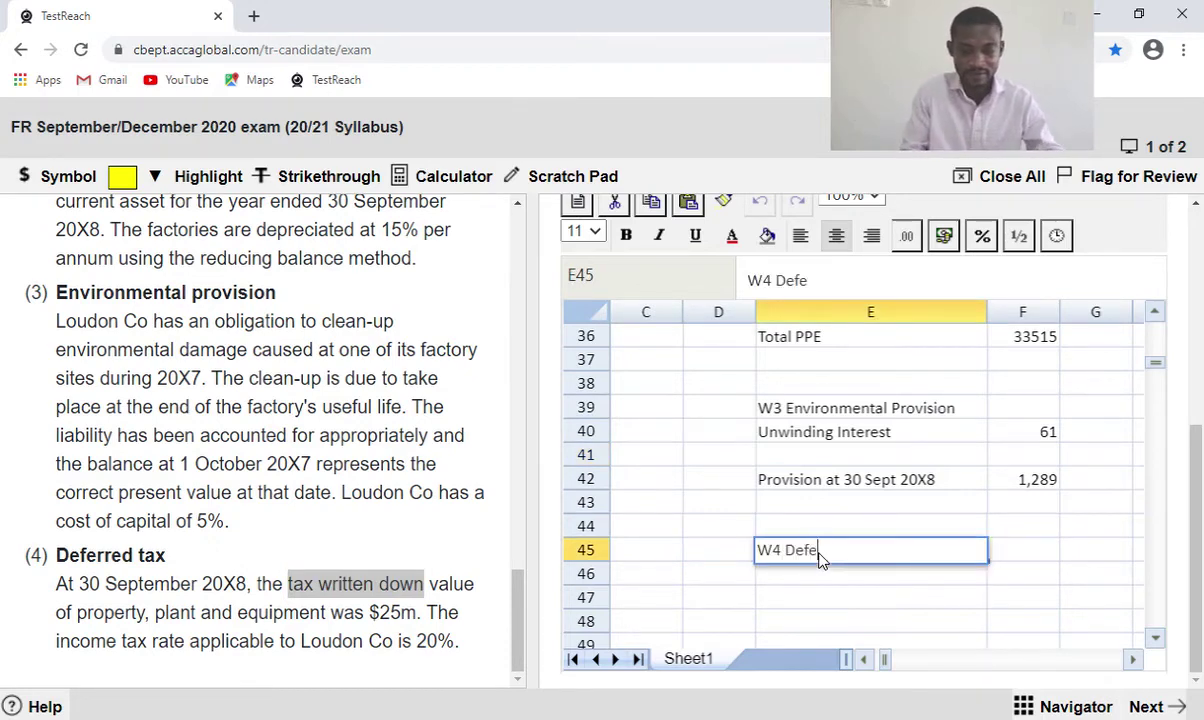
type("rred")
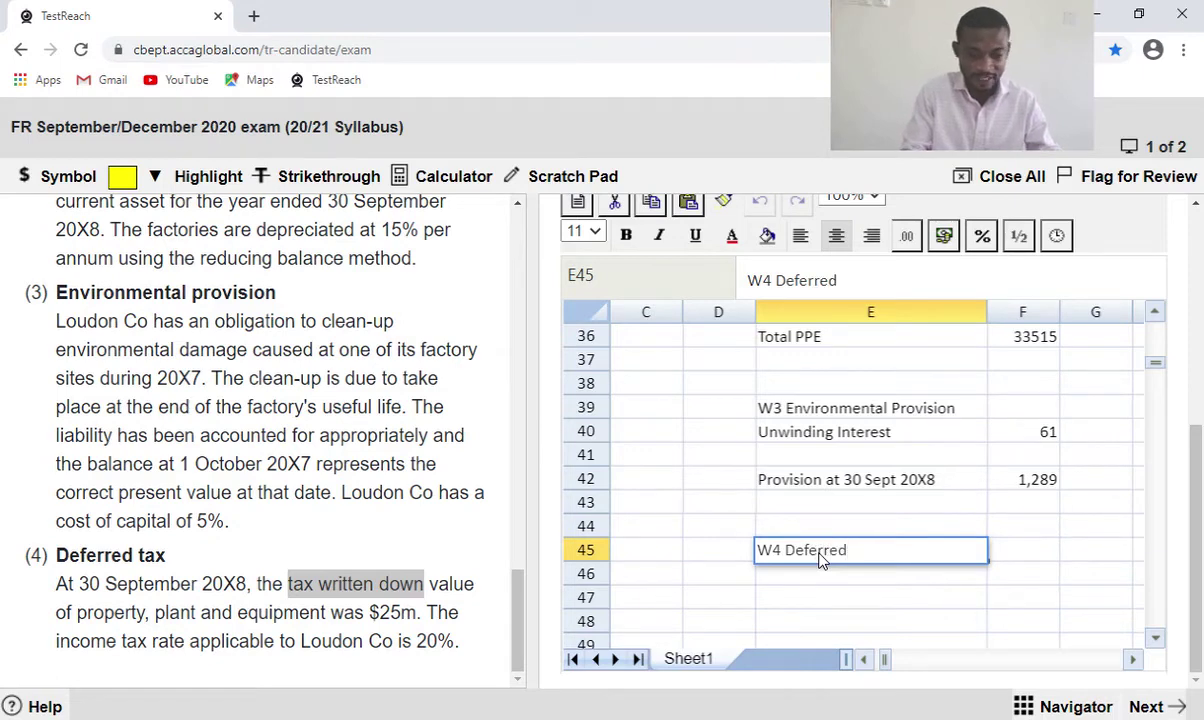
type(" Tax")
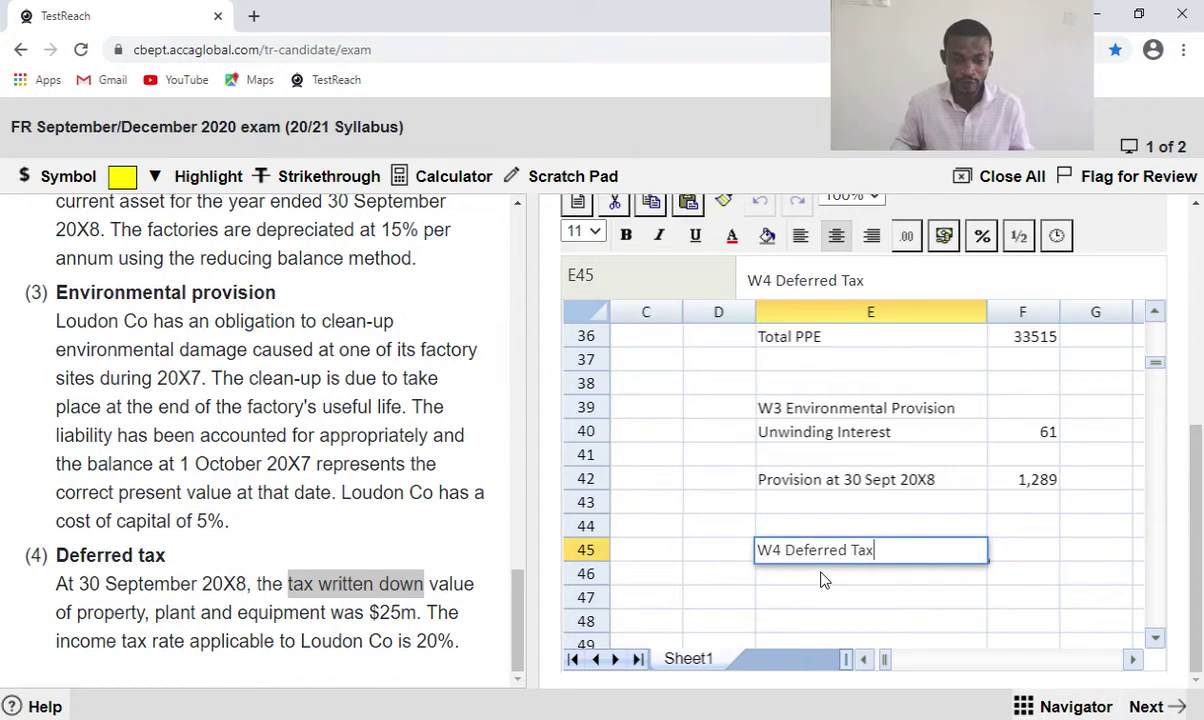
key("Return")
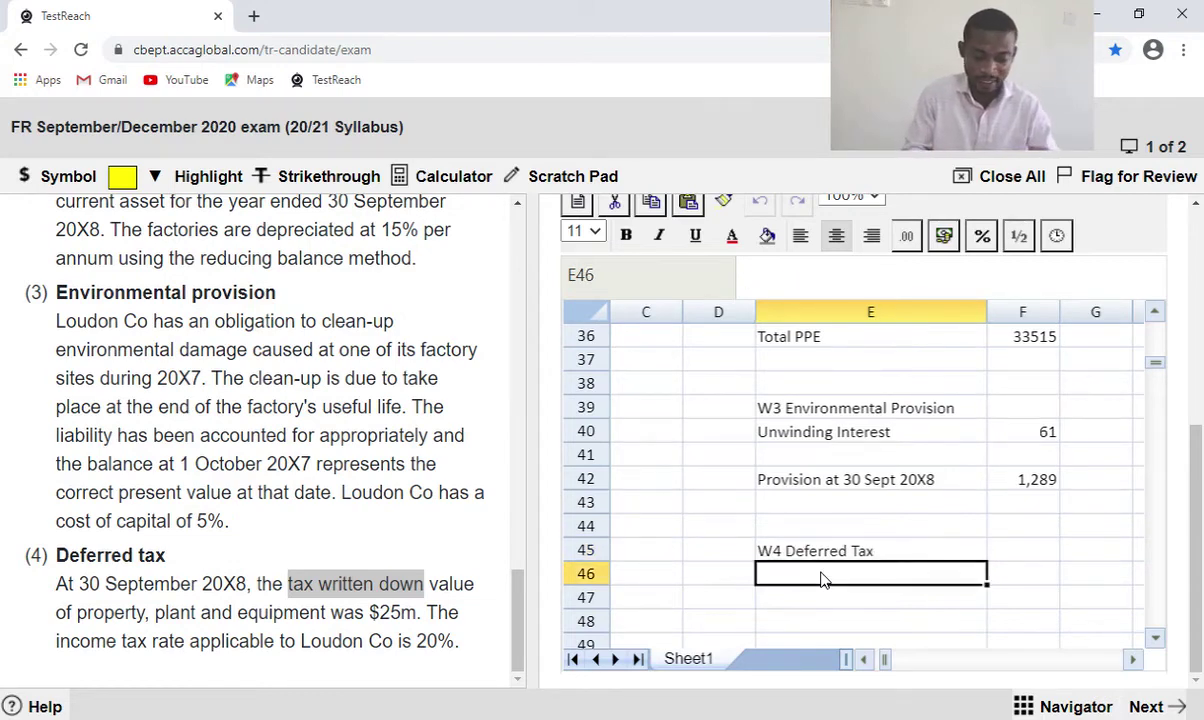
type("Bal b/f")
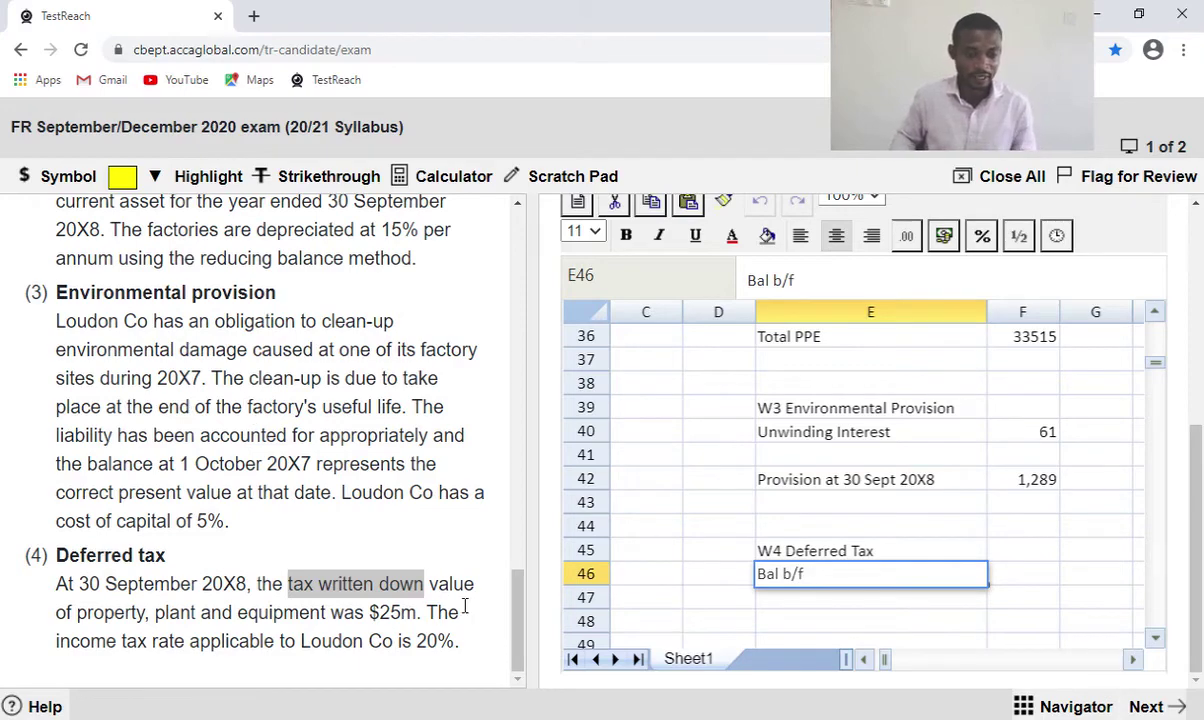
left_click(475, 570)
left_click_drag(518, 605, 513, 311)
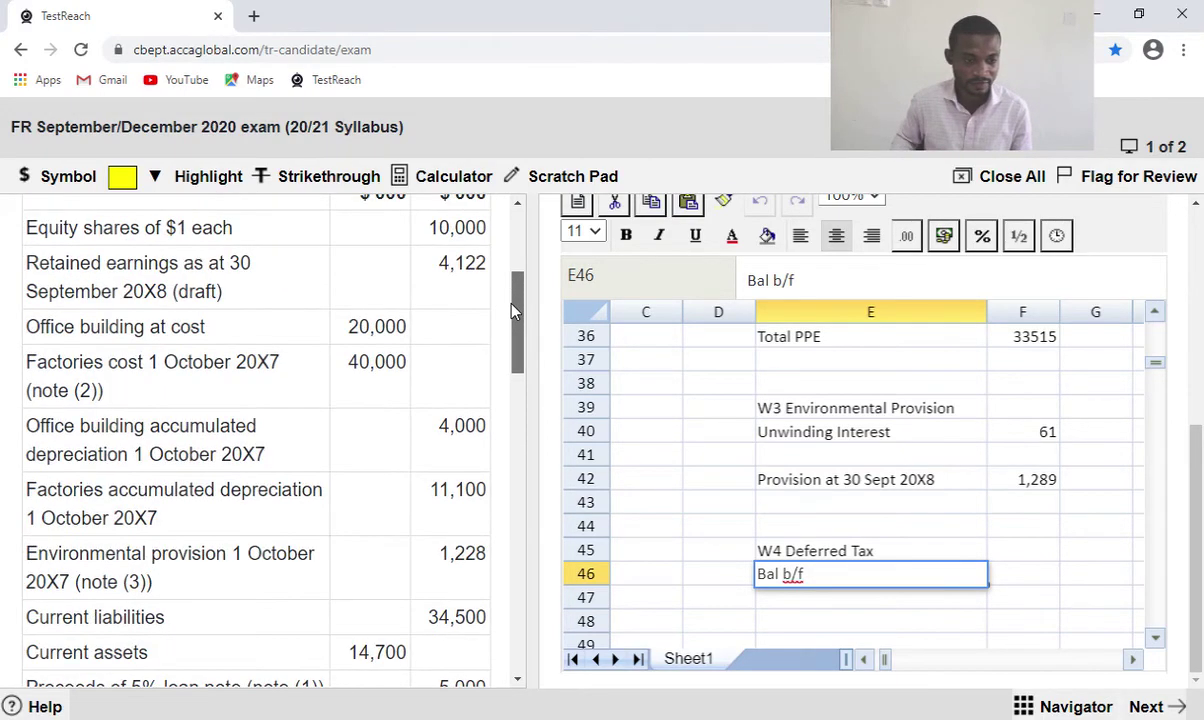
scroll(482, 328, "down", 4)
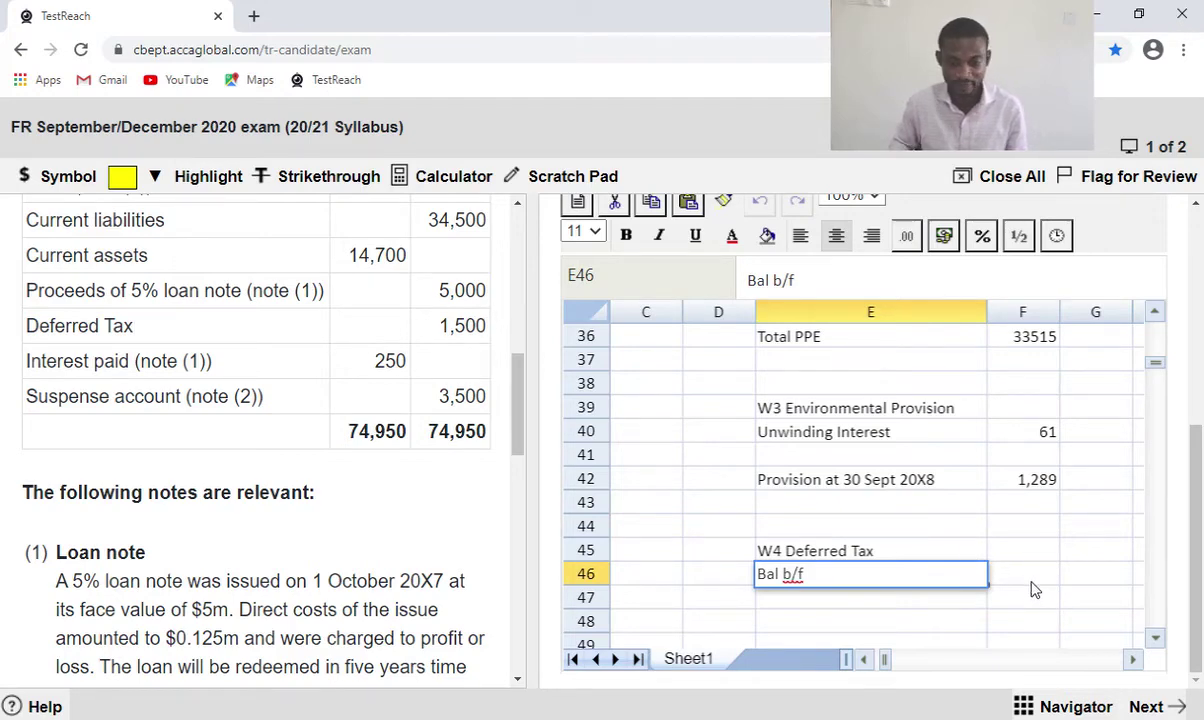
Enter 1500 as the balance brought forward in F46.
left_click(1031, 583)
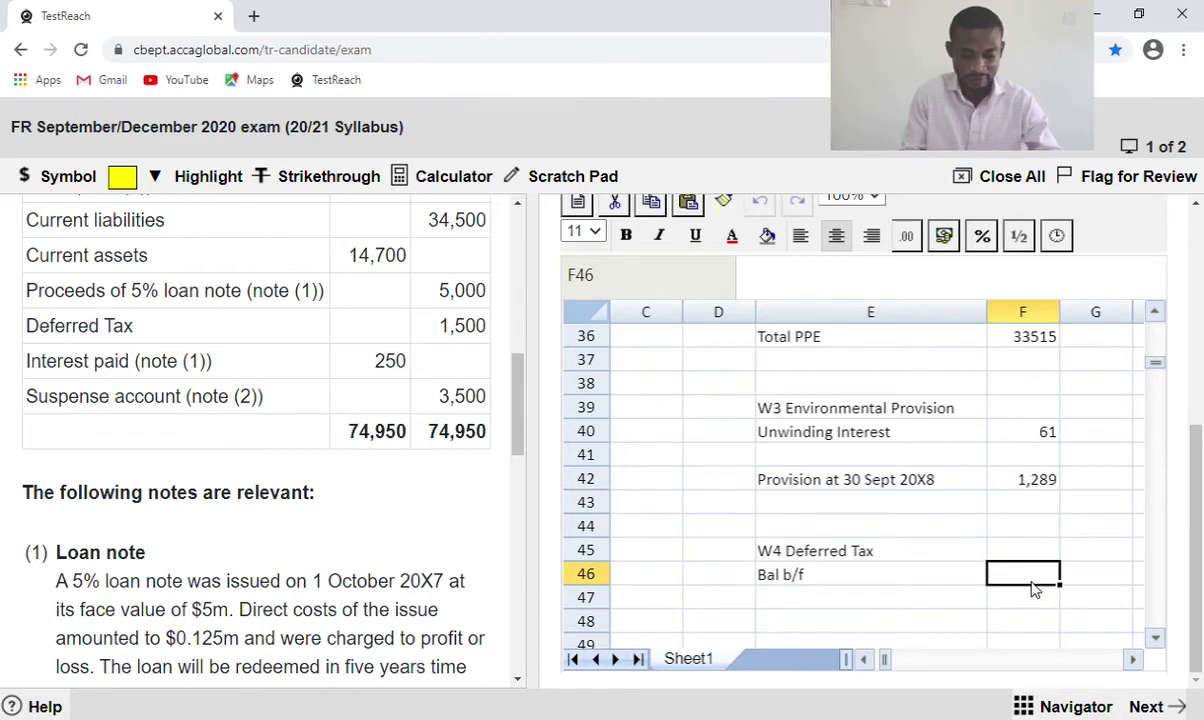
type("1500")
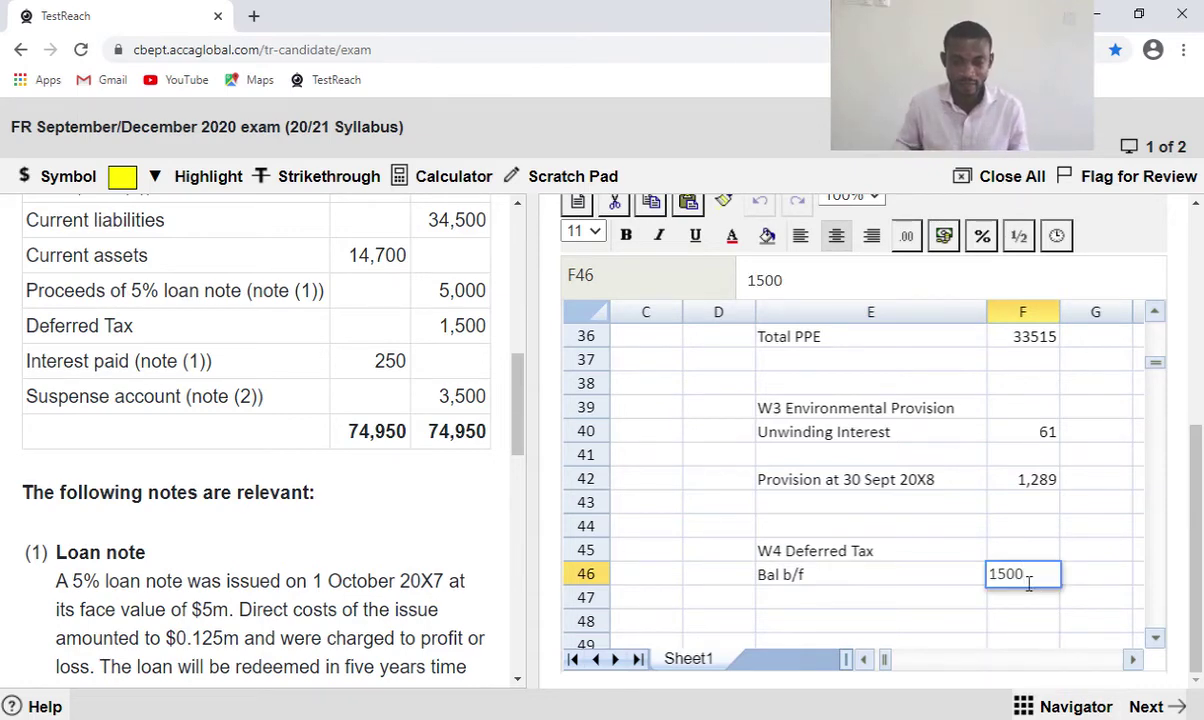
left_click(1155, 638)
left_click(1155, 638)
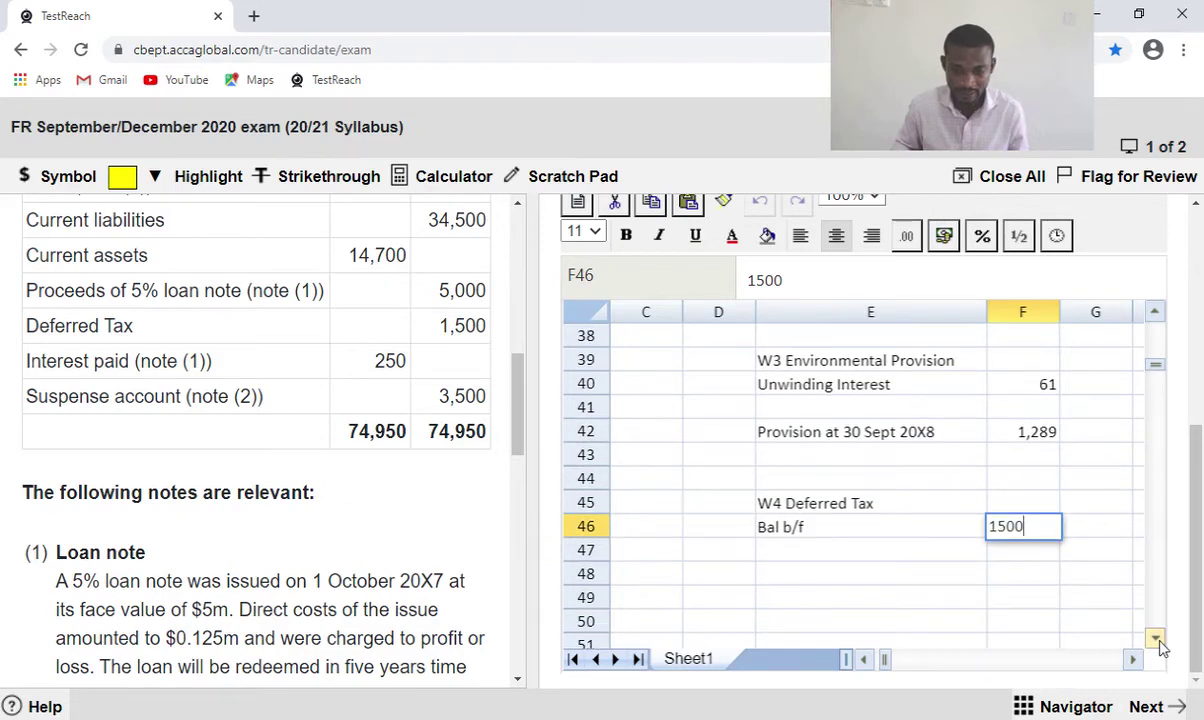
left_click(1155, 638)
Add a 'Bal c/f' label in E49 of the W4 working.
left_click(826, 576)
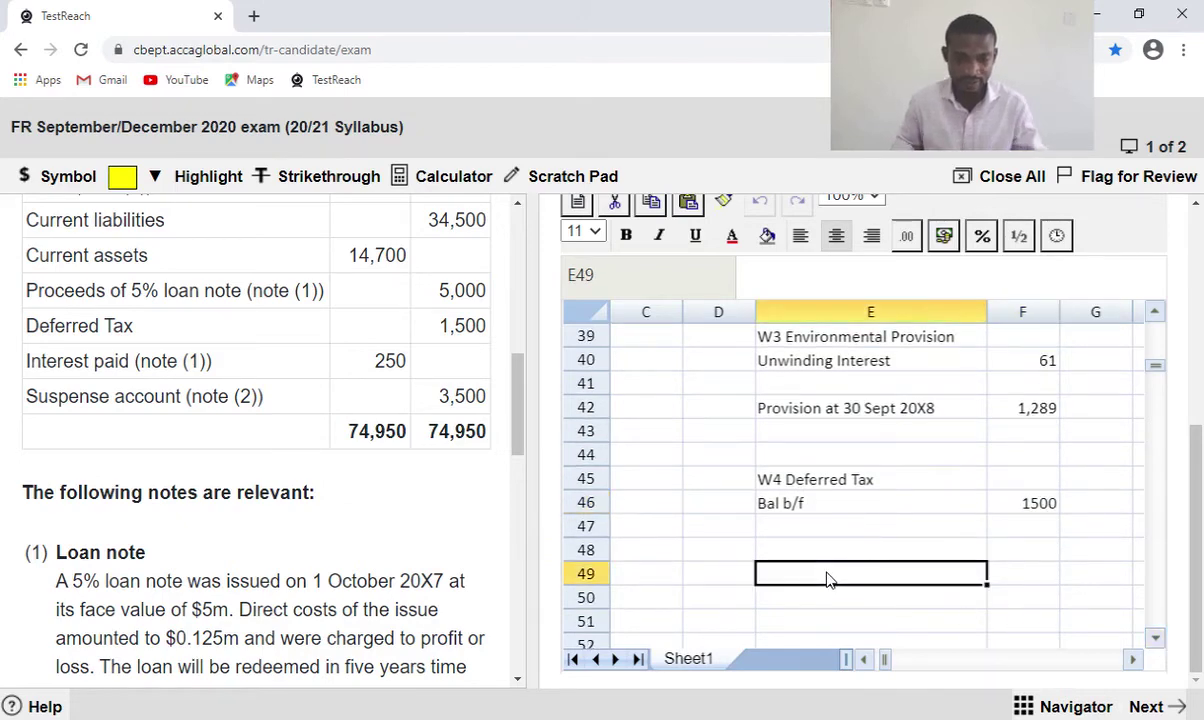
type("Ba")
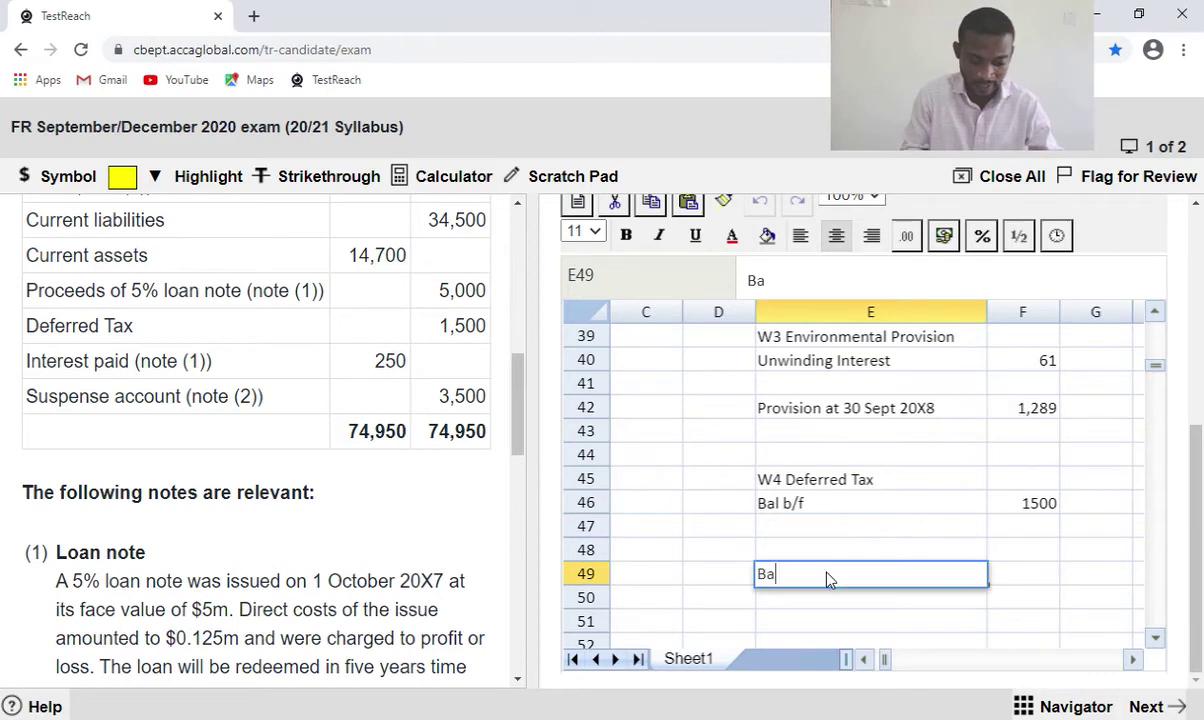
type("l c/f")
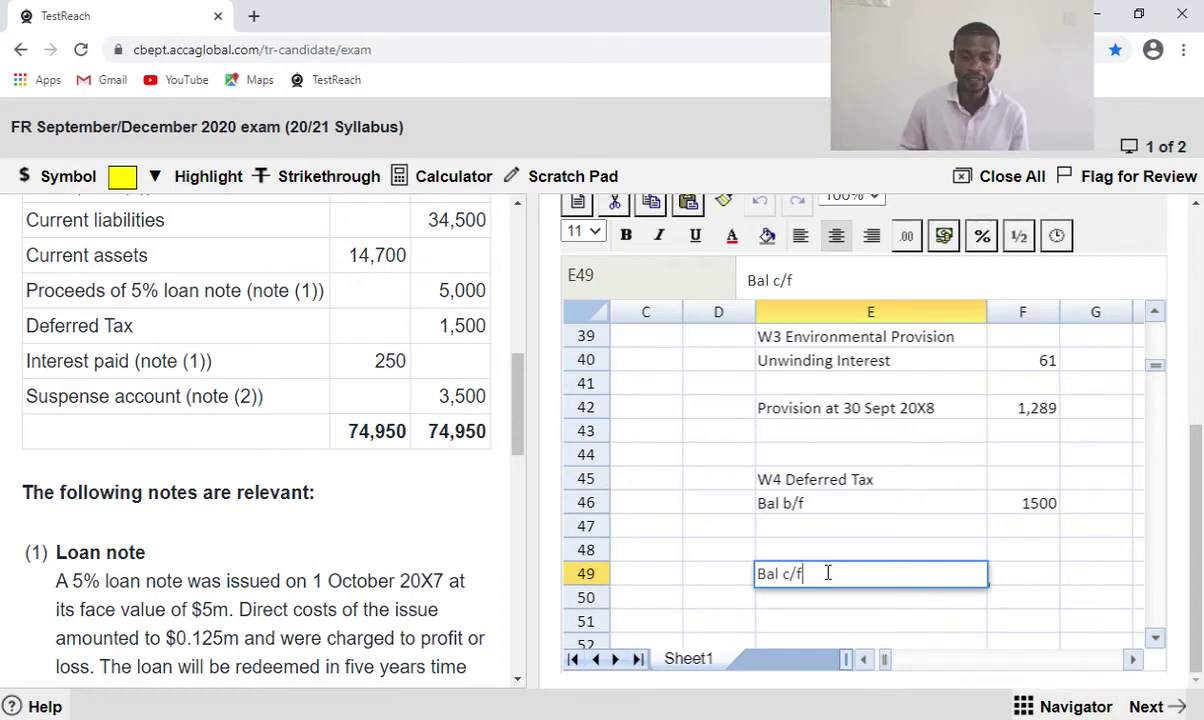
left_click(1155, 637)
left_click(1155, 637)
left_click(1155, 637)
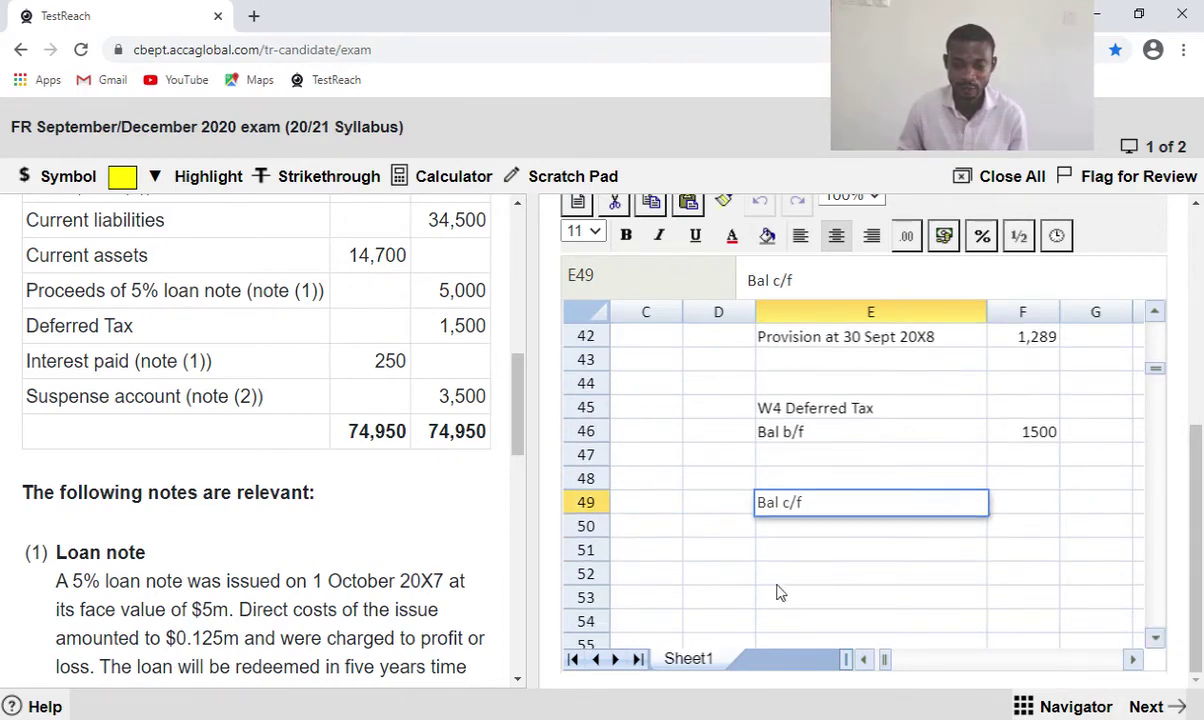
left_click(790, 559)
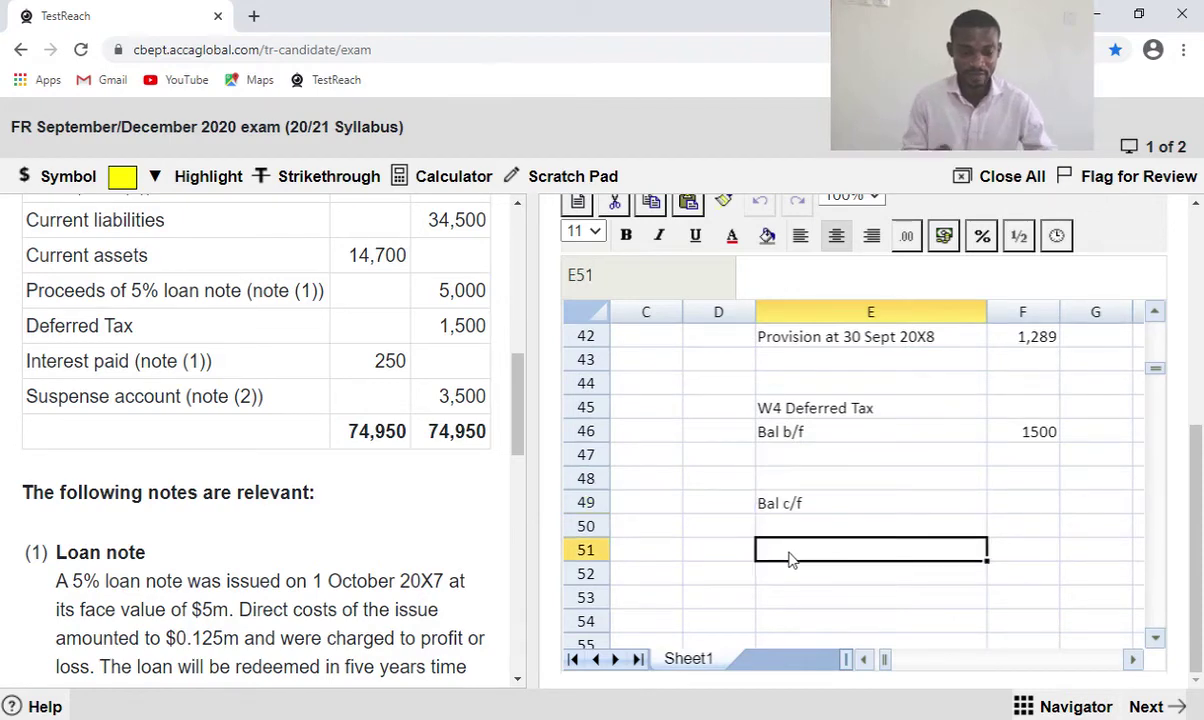
Add the 'Temporary difference' heading with 'Caarying amount of PPE' beneath it.
type("Te")
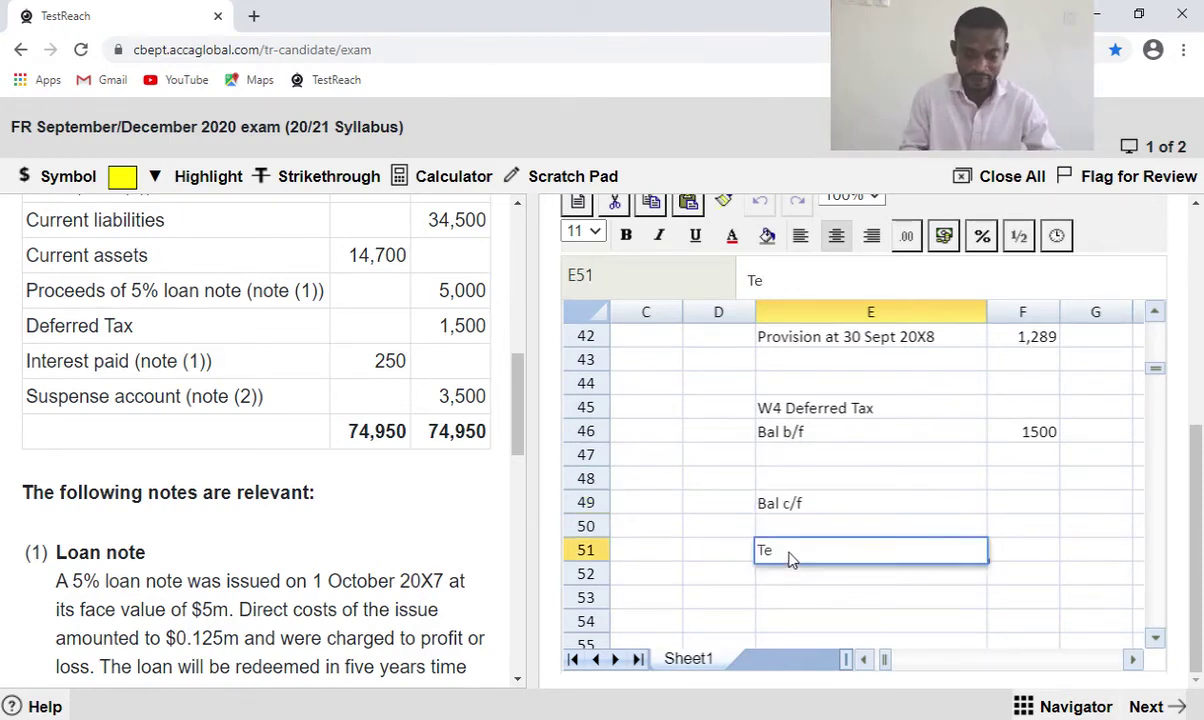
type("mpo")
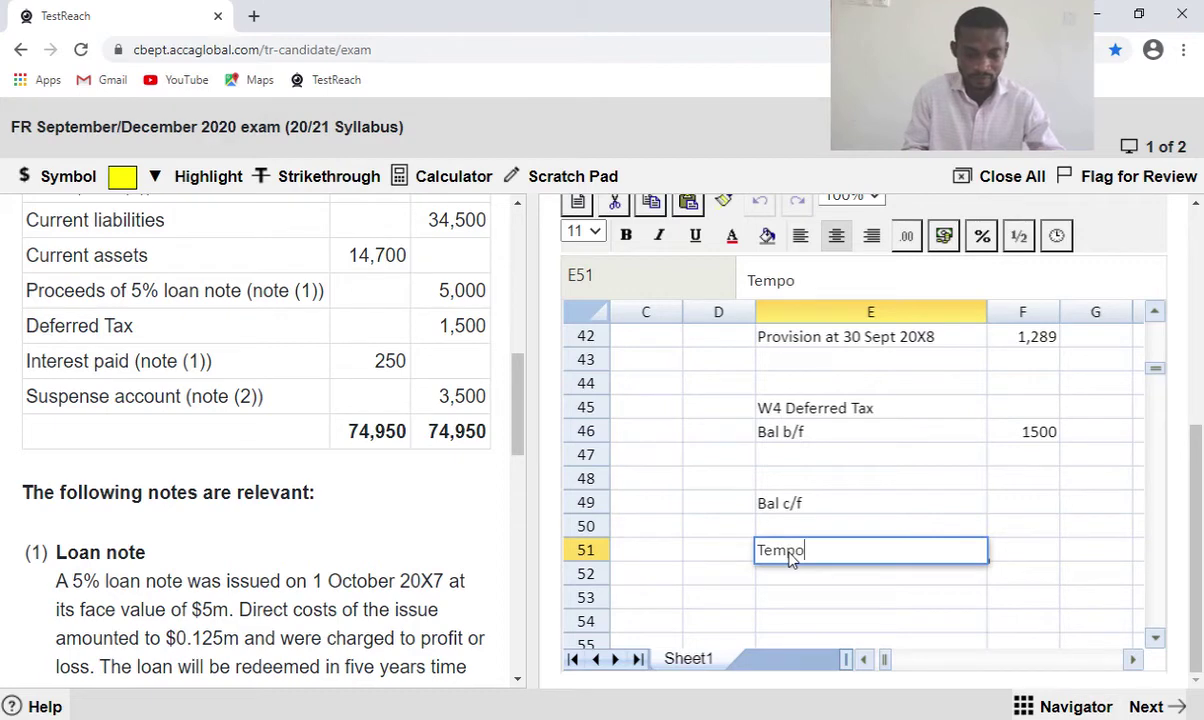
type("rary")
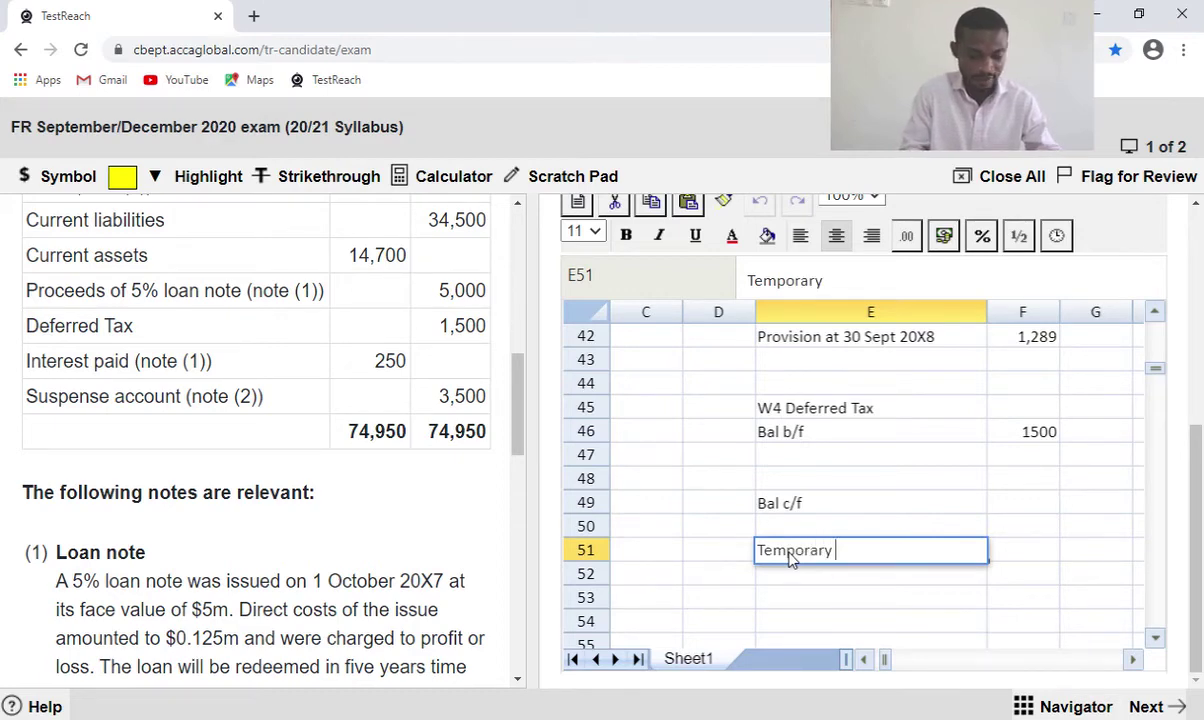
type(" diff")
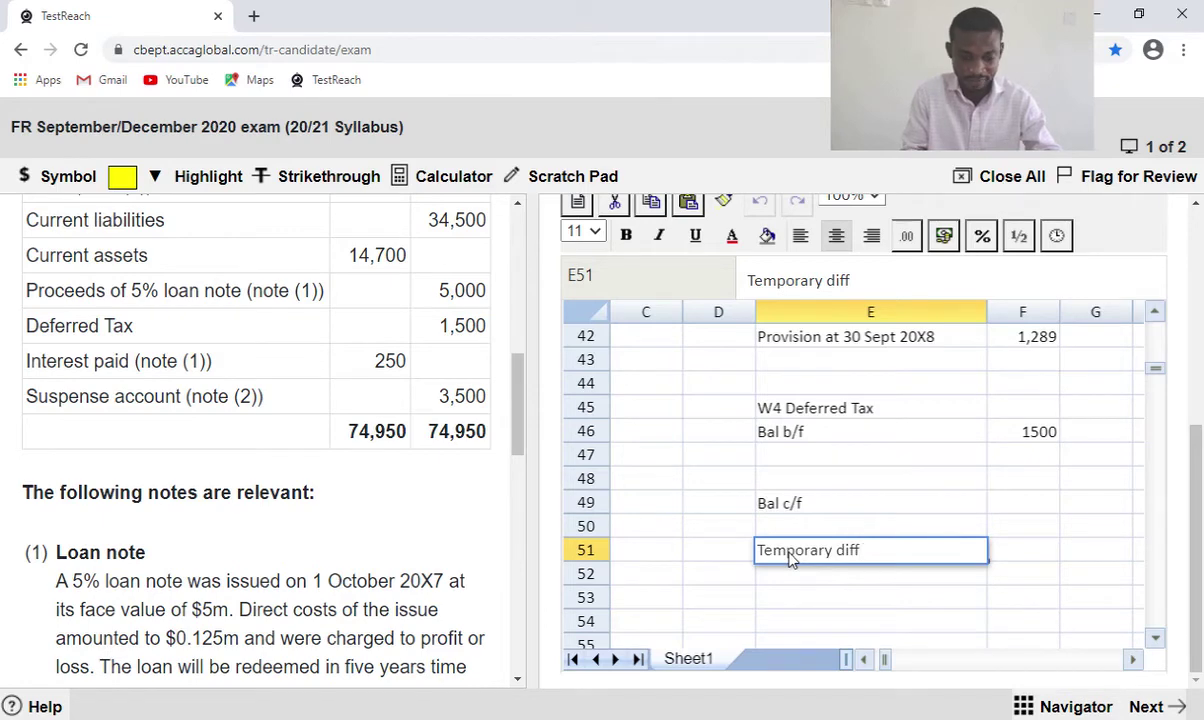
type("erence")
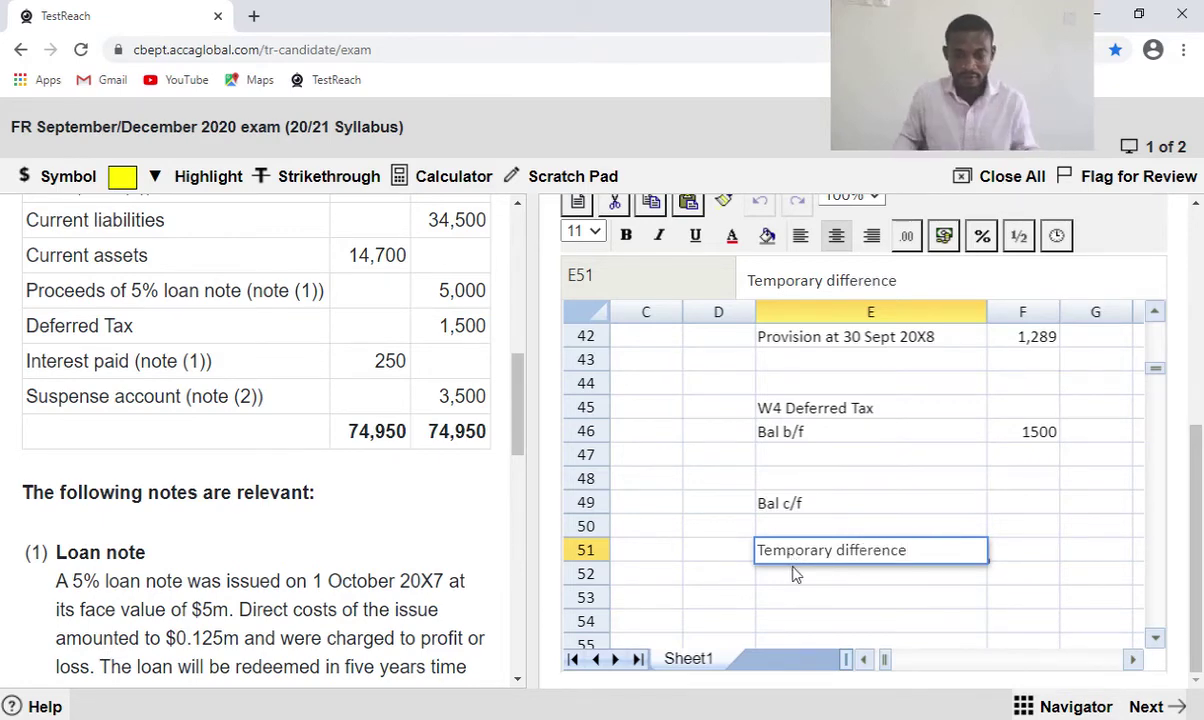
key("Return")
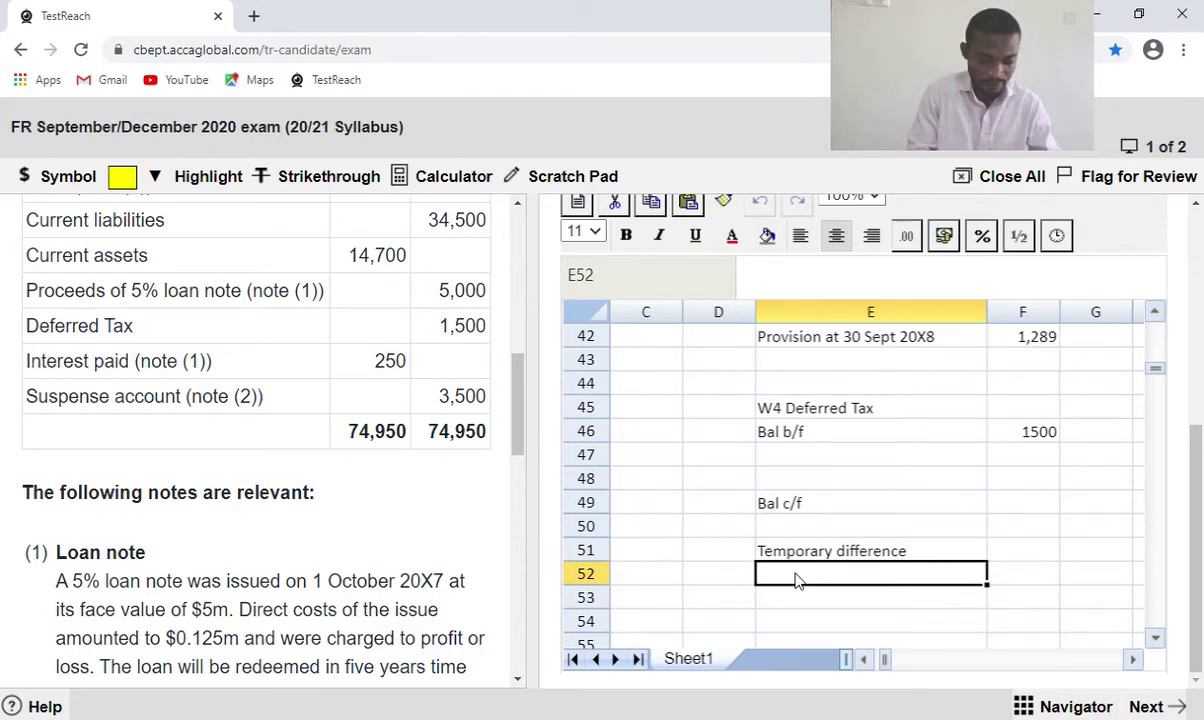
type("Caar")
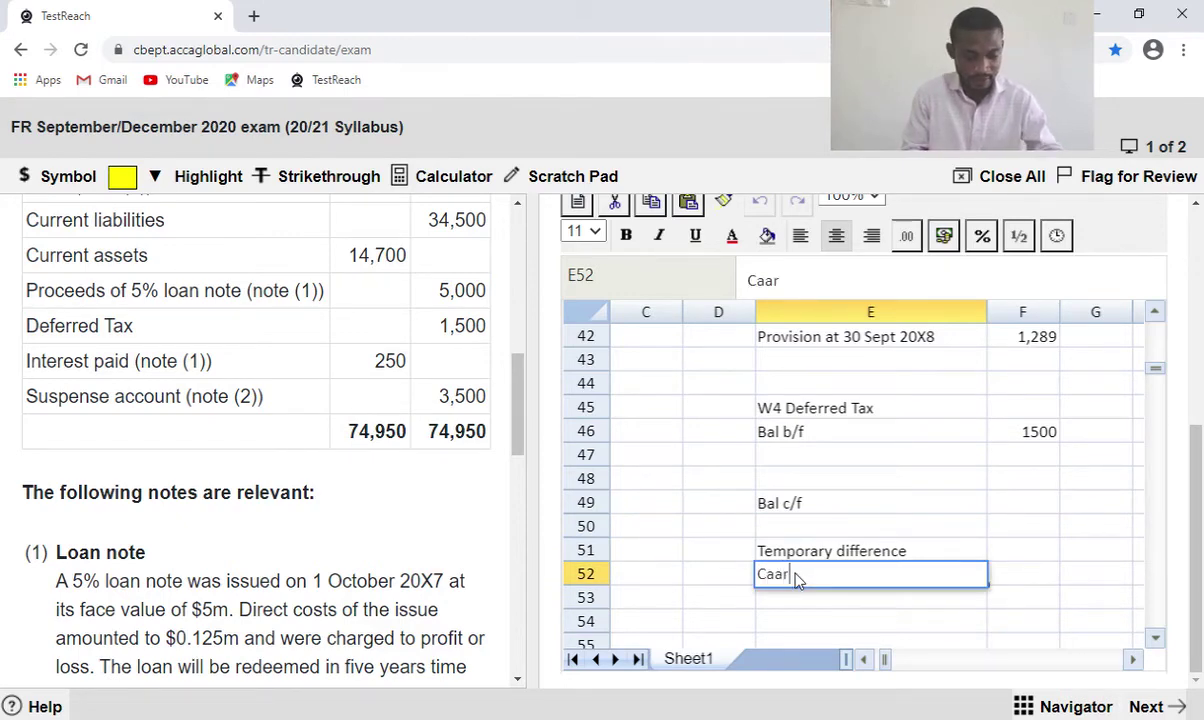
type("ying ")
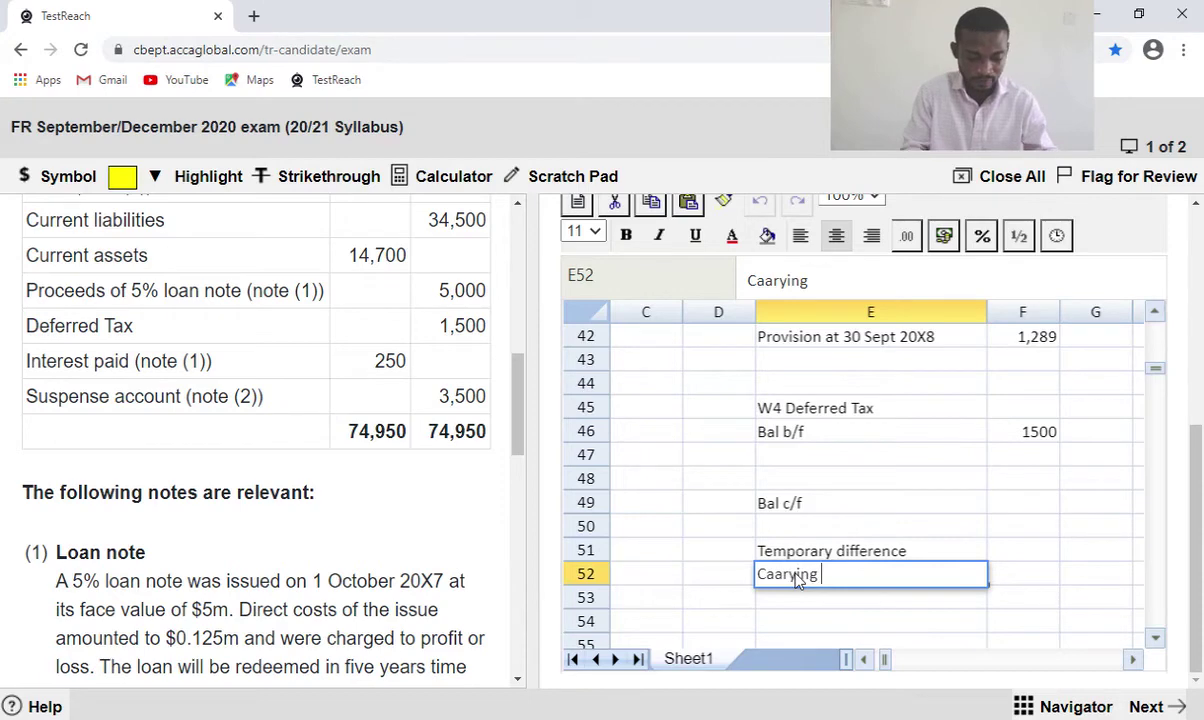
type("amount ")
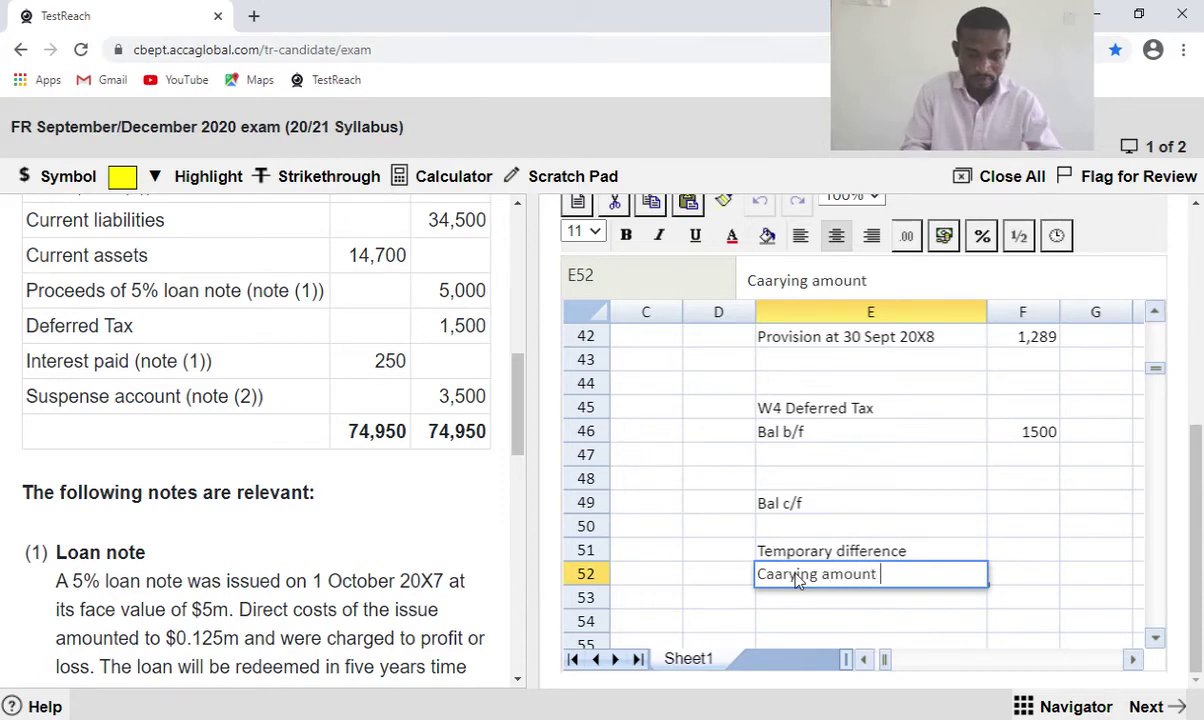
type("of ")
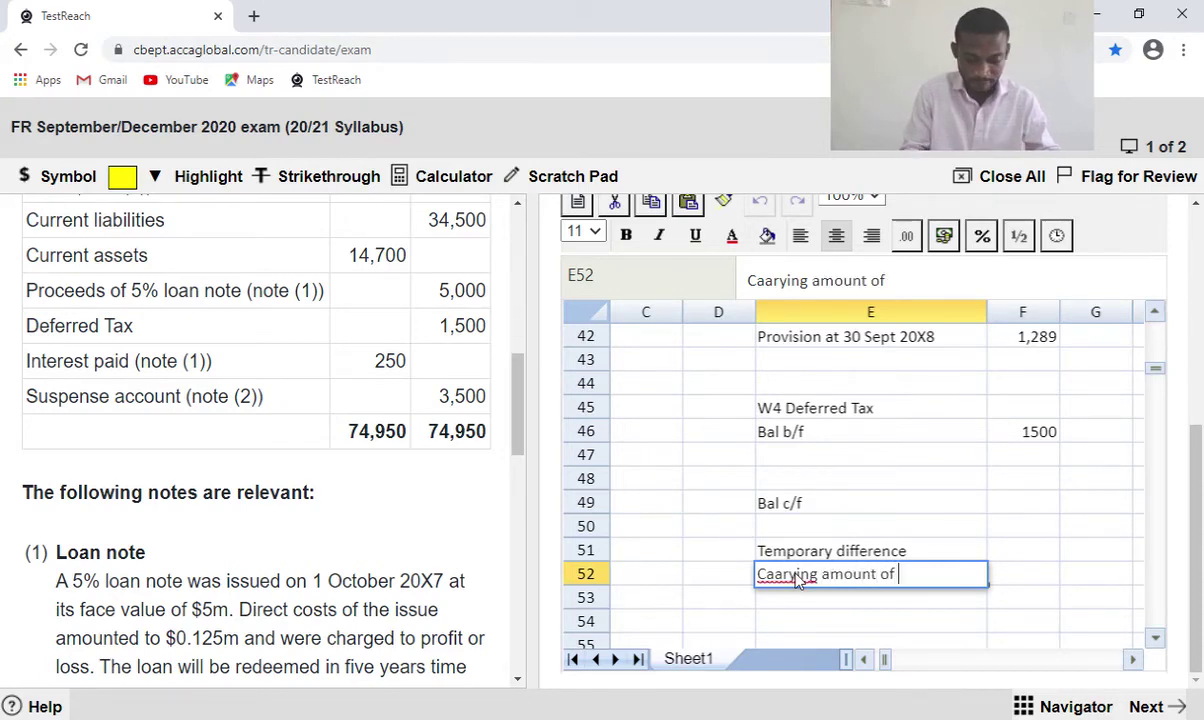
type("PPE")
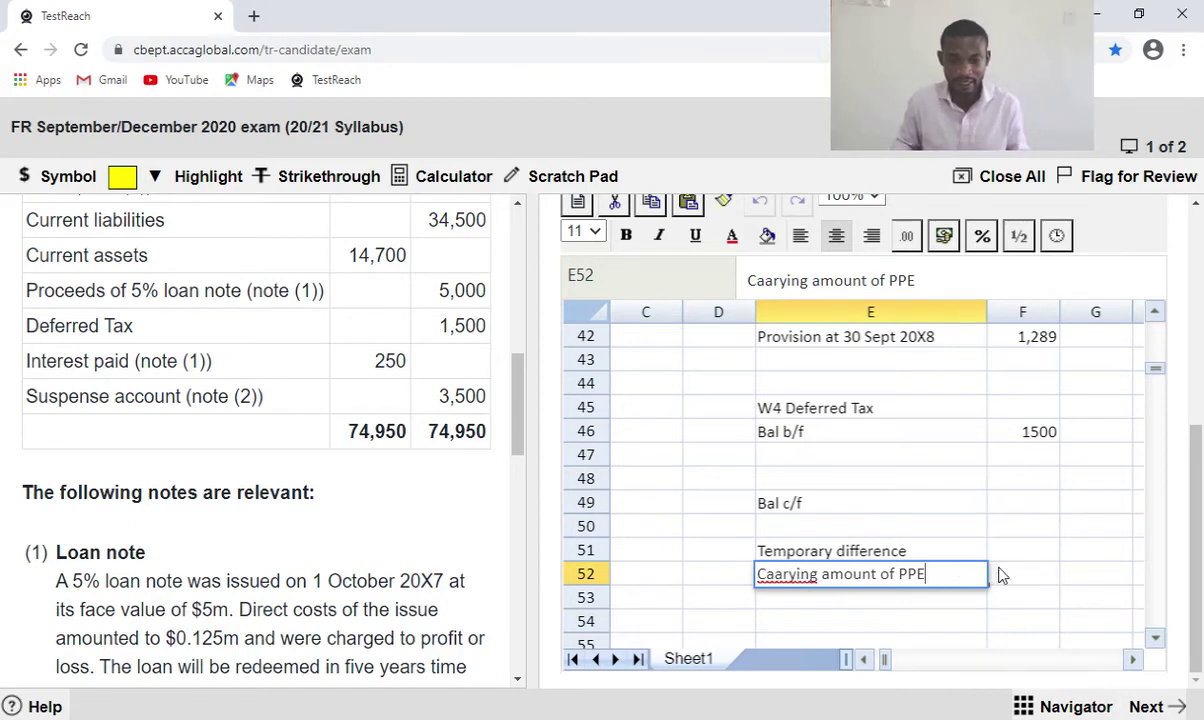
left_click(1021, 578)
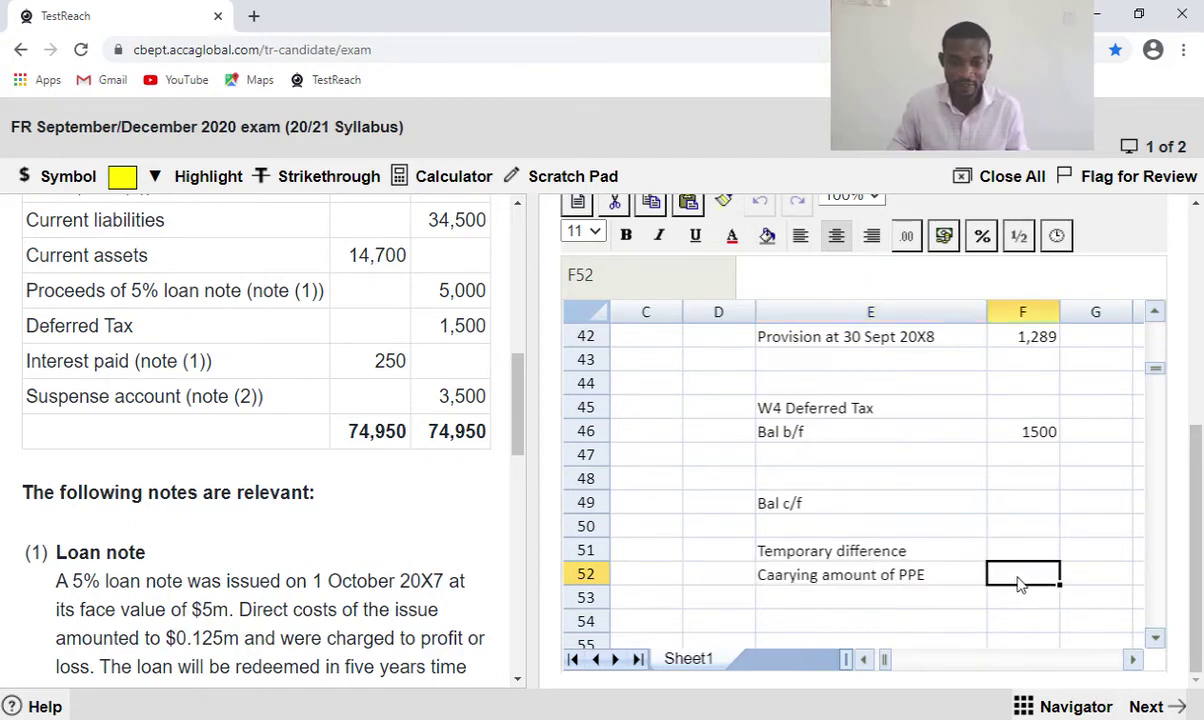
left_click(862, 660)
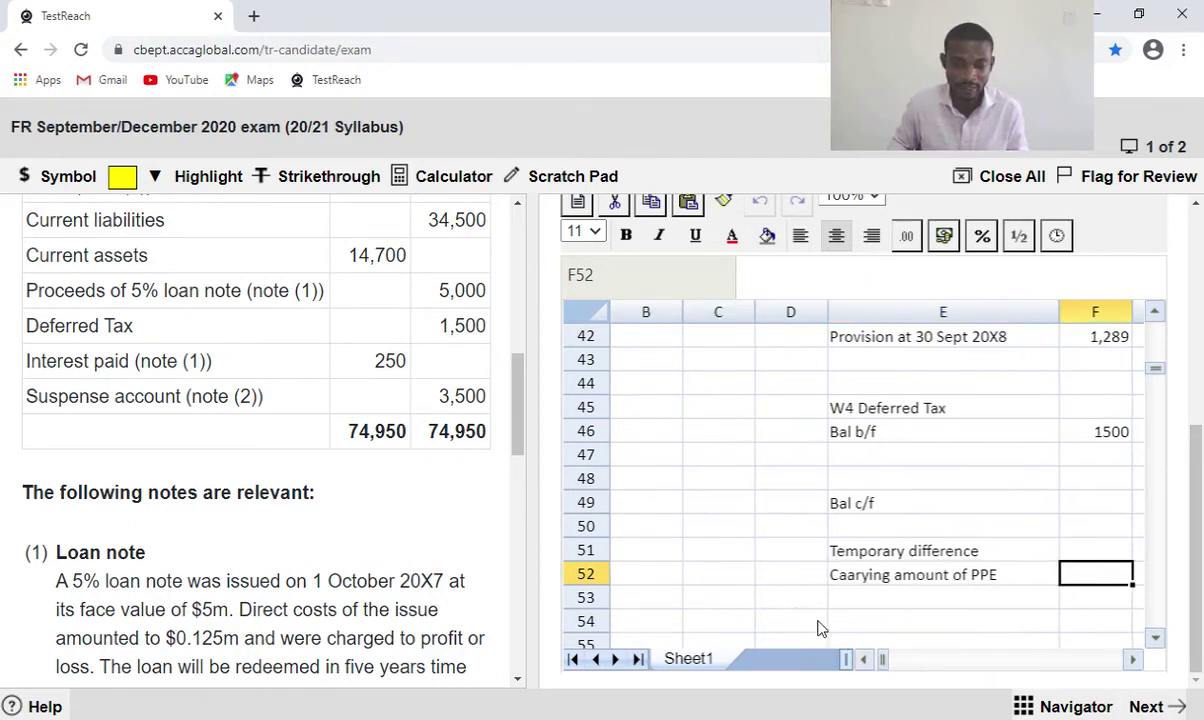
Check that the statement's PPE figure in B24 is =F36.
scroll(795, 610, "up", 3)
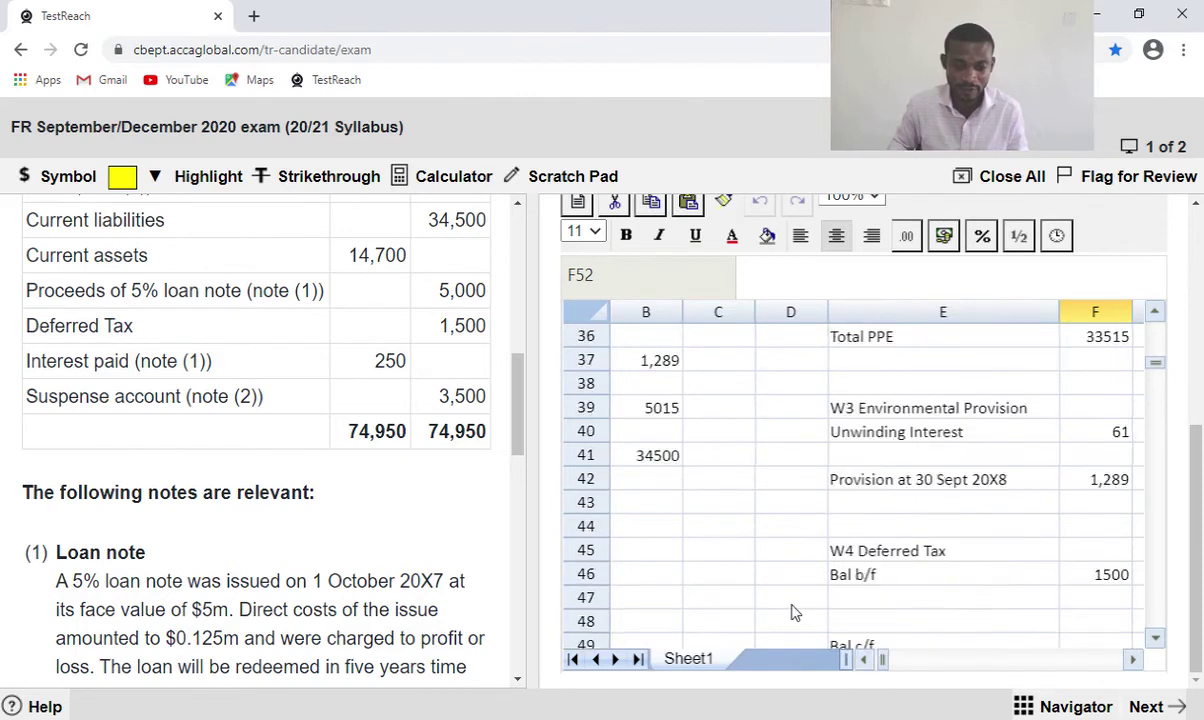
left_click(862, 660)
scroll(866, 597, "up", 2)
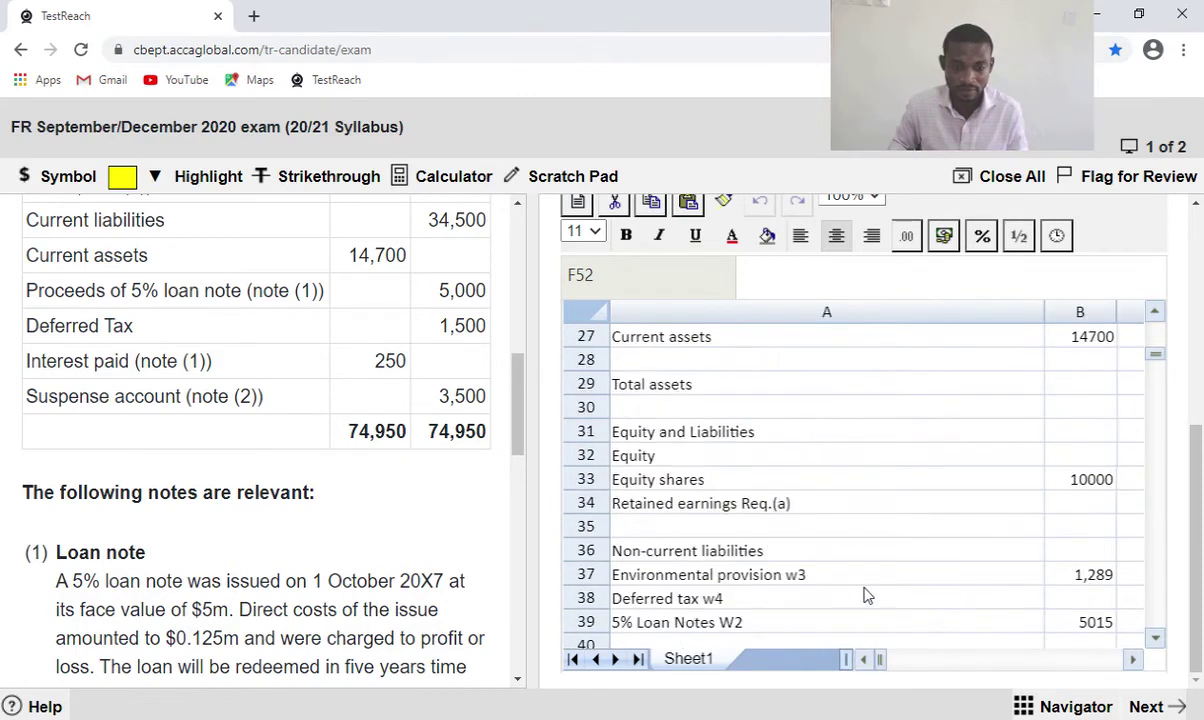
scroll(866, 597, "up", 3)
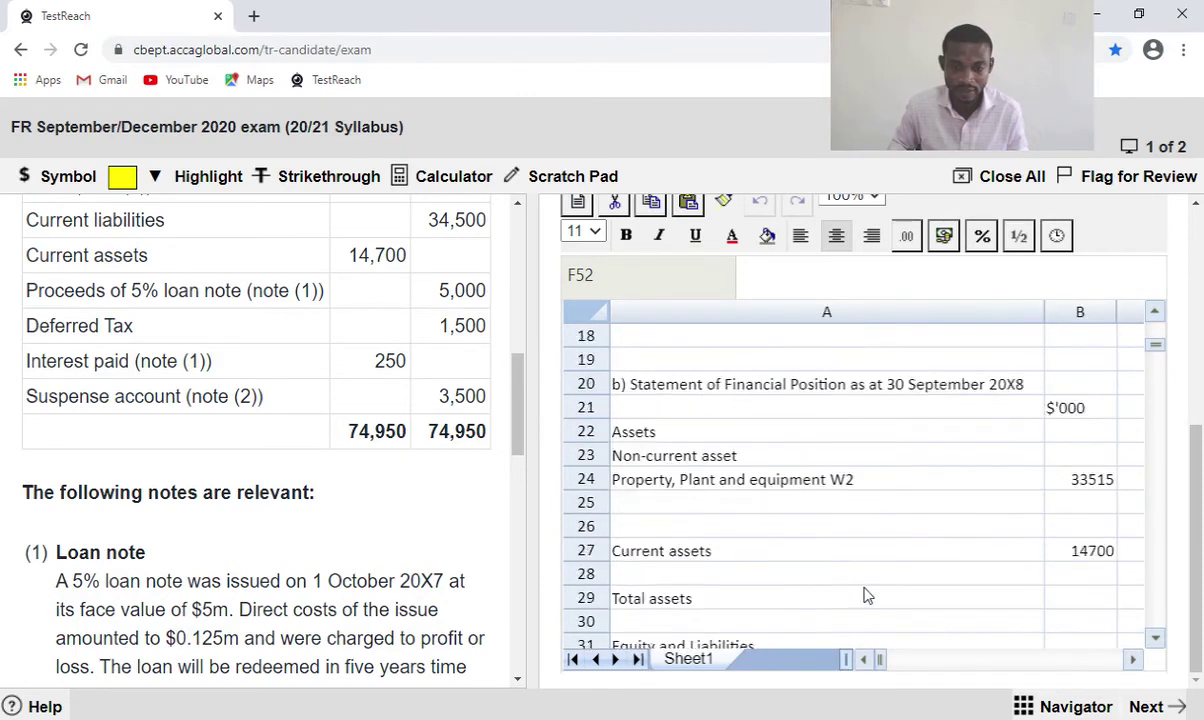
left_click(1080, 481)
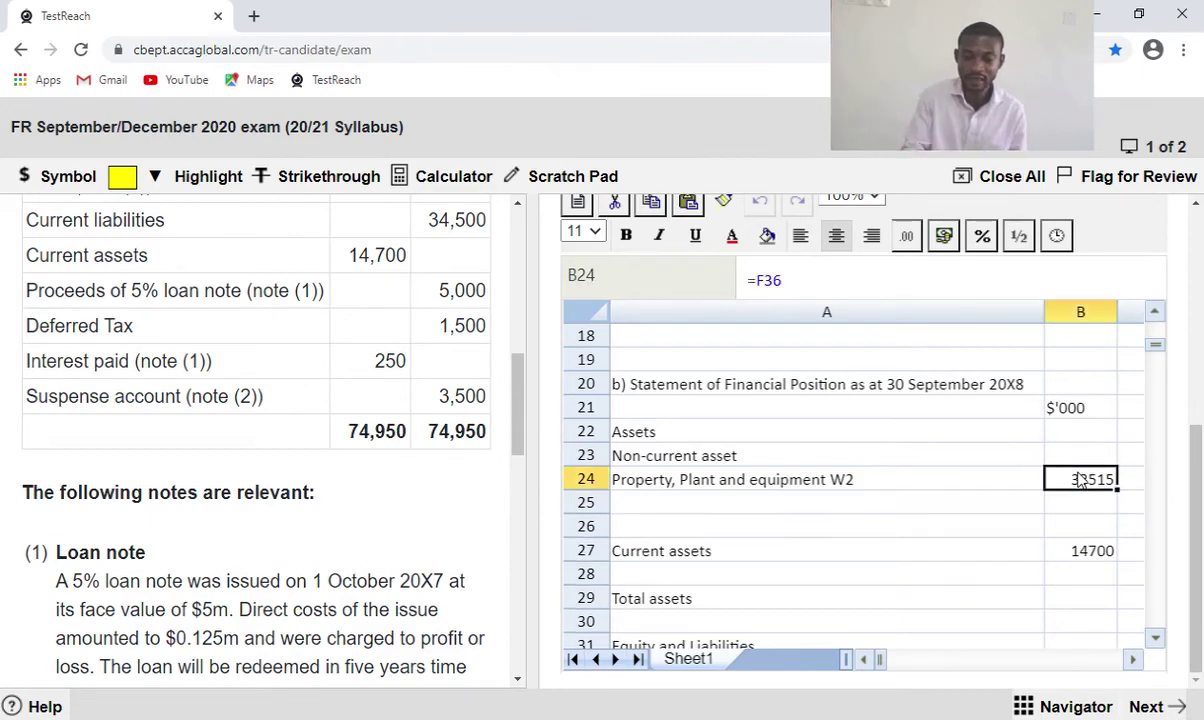
key("Return")
Return to the W4 working and select F52 beside the carrying amount label.
left_click(1133, 660)
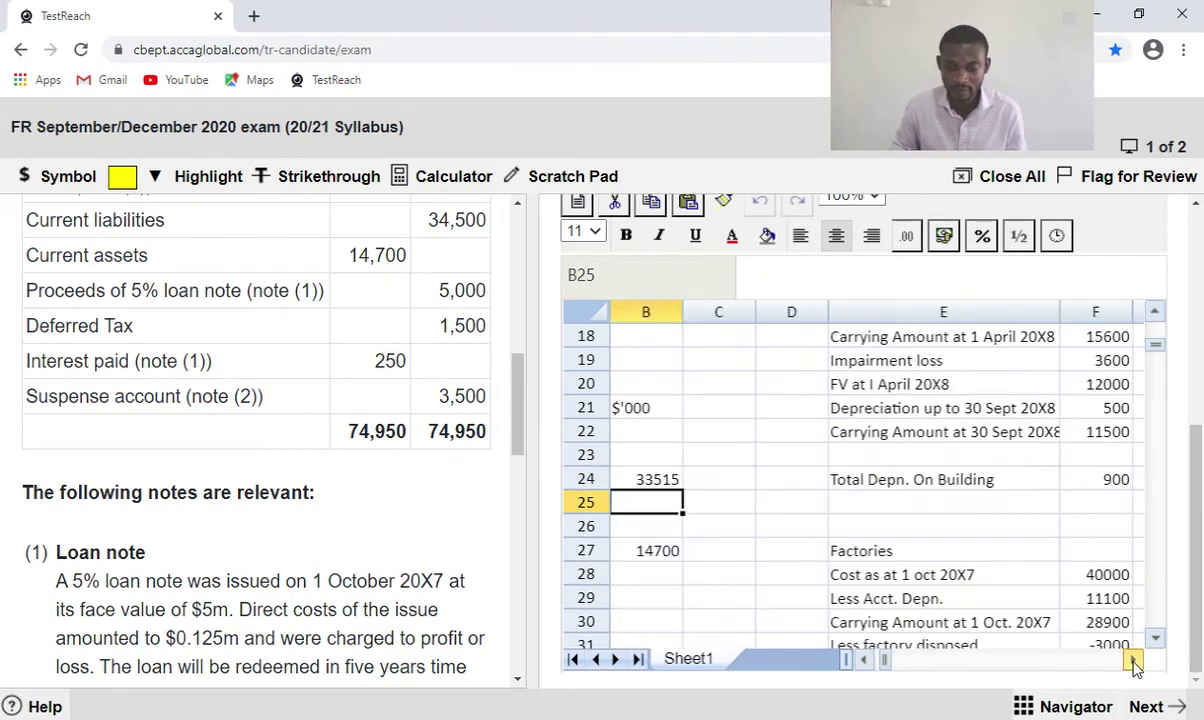
left_click(1133, 660)
left_click(1155, 640)
left_click(1155, 640)
left_click(1155, 640)
left_click(1155, 640)
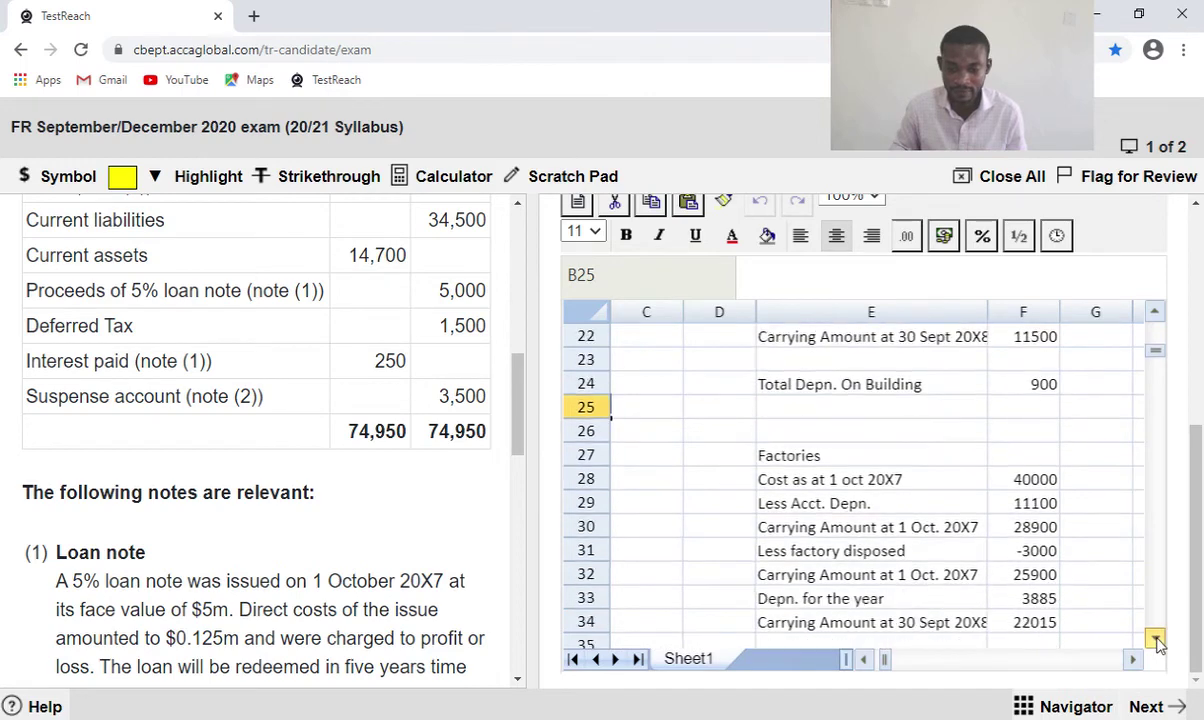
left_click(1155, 640)
left_click(1155, 640)
left_click(1155, 640)
left_click(1155, 640)
left_click(1155, 640)
left_click(1155, 640)
left_click(1155, 638)
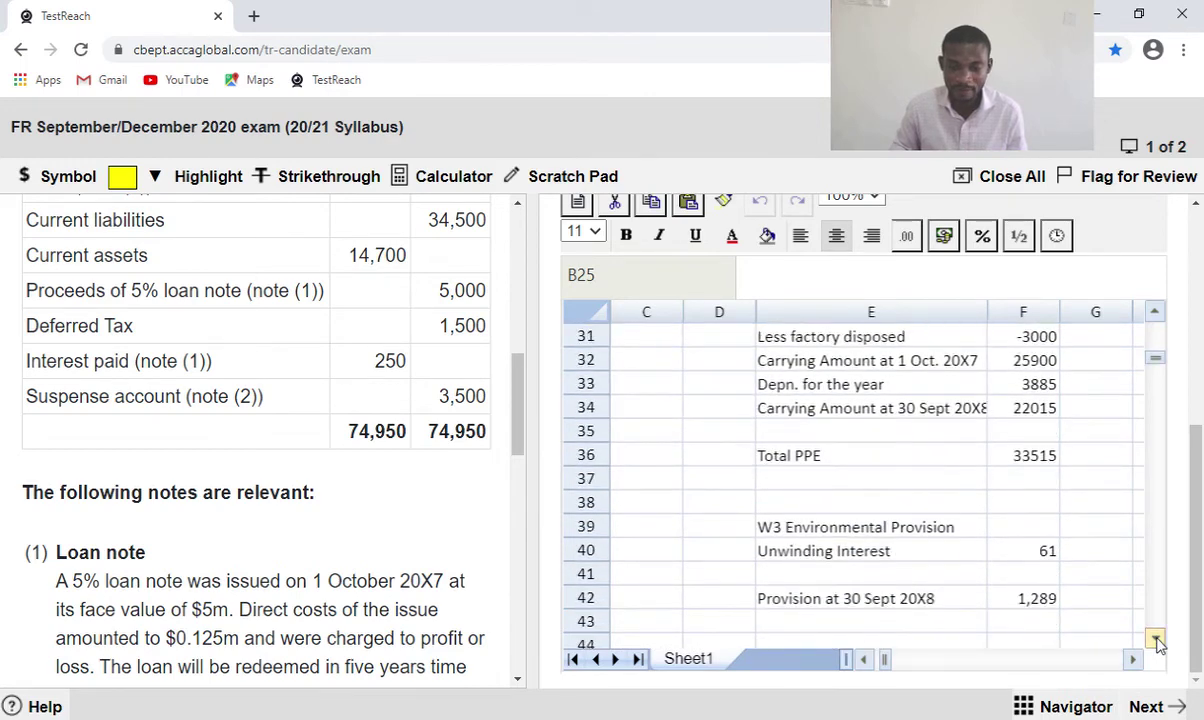
left_click(1155, 638)
left_click(1155, 638)
left_click(1155, 638)
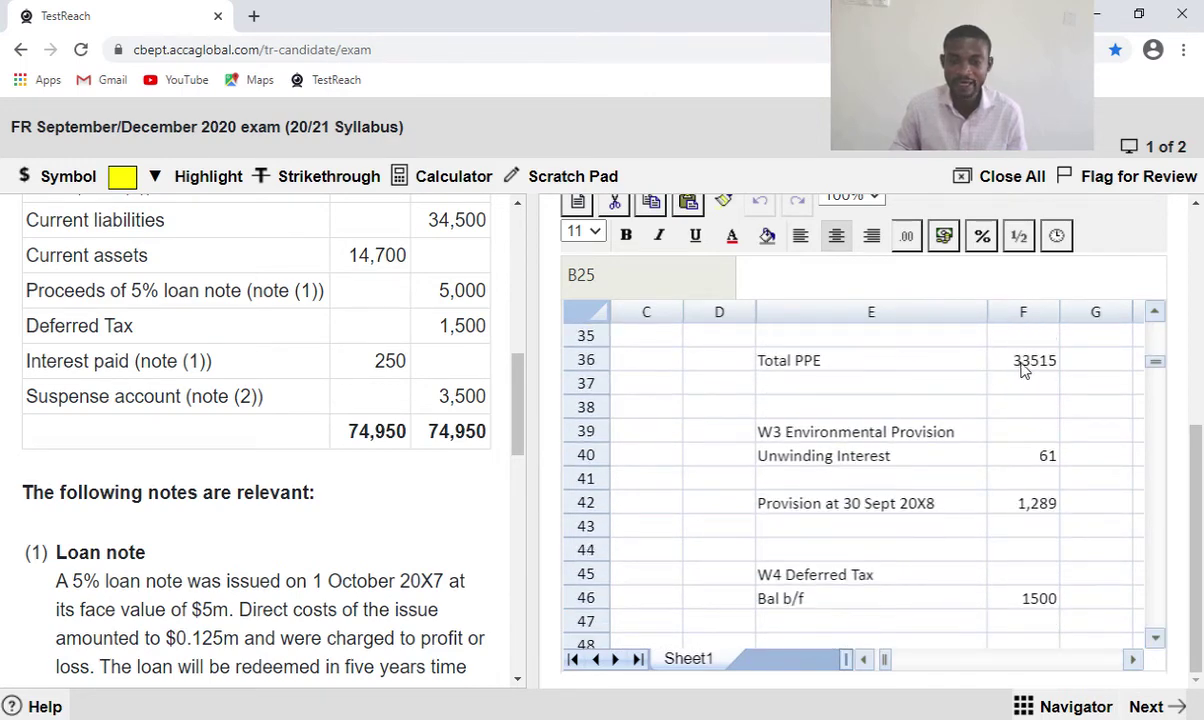
left_click(1155, 639)
left_click(1155, 639)
left_click(1155, 639)
left_click(1155, 639)
left_click(1155, 639)
left_click(1155, 639)
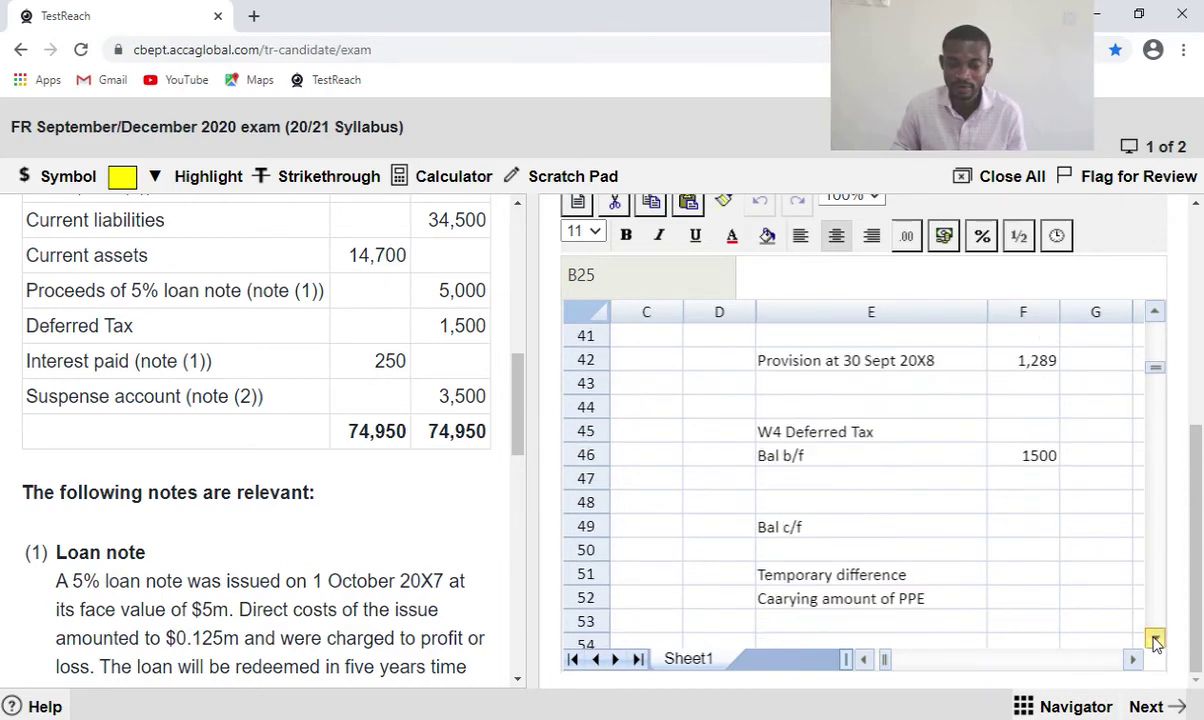
left_click(1155, 639)
left_click(1047, 581)
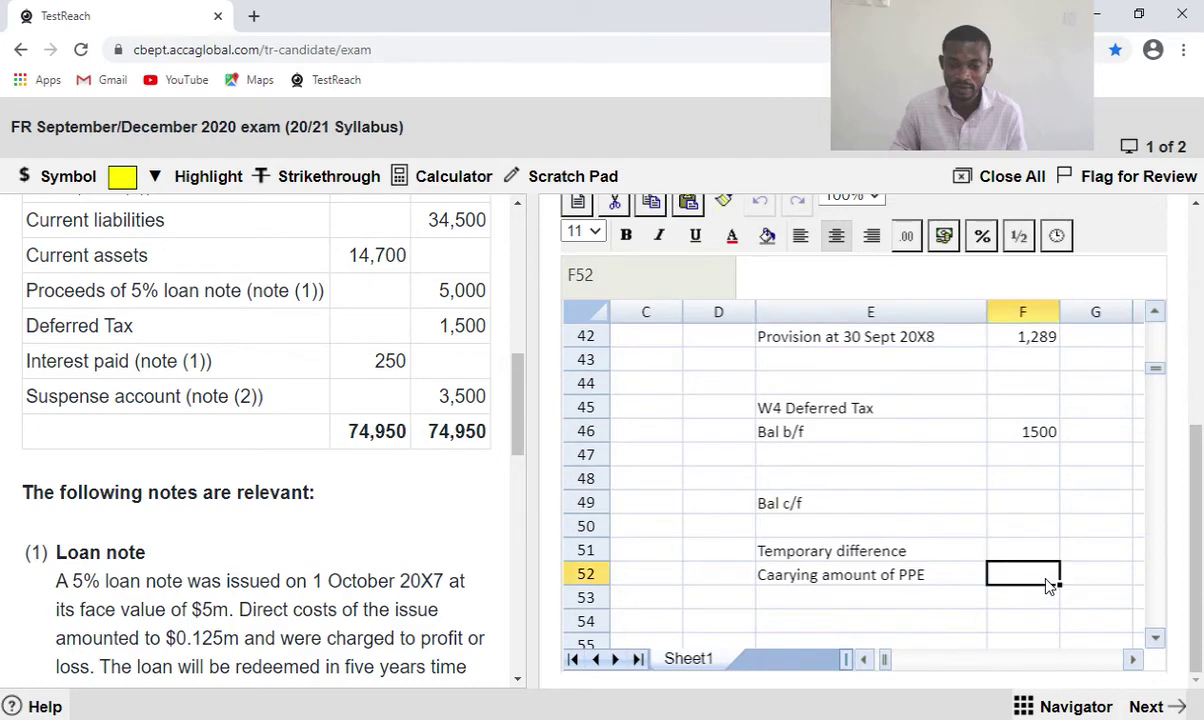
scroll(1047, 585, "up", 1)
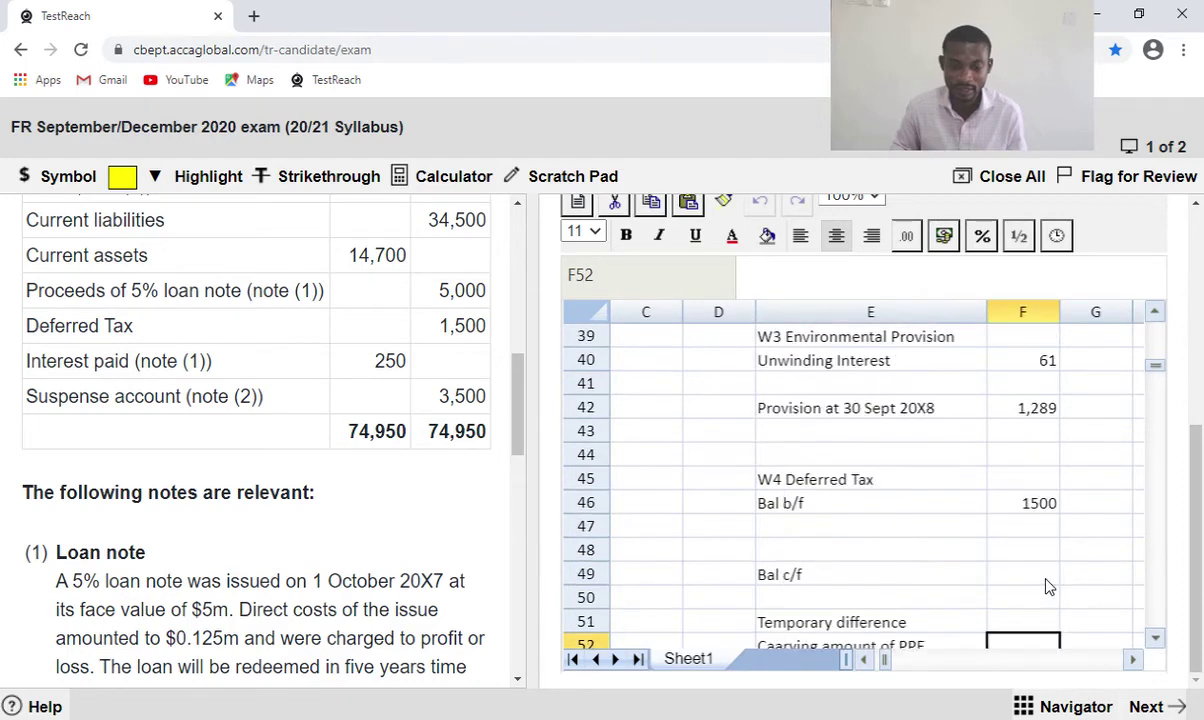
scroll(1047, 585, "down", 1)
Set F52 to the Total PPE carrying amount from F36.
type("=")
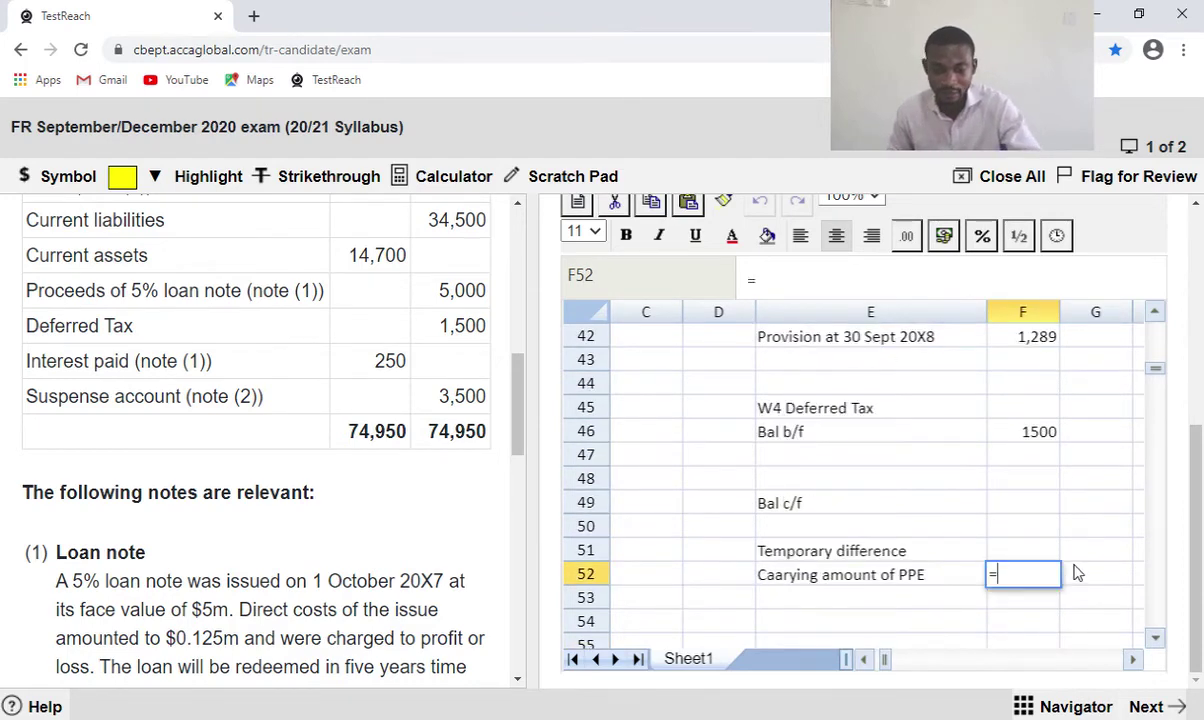
scroll(1083, 572, "up", 4)
left_click(1027, 482)
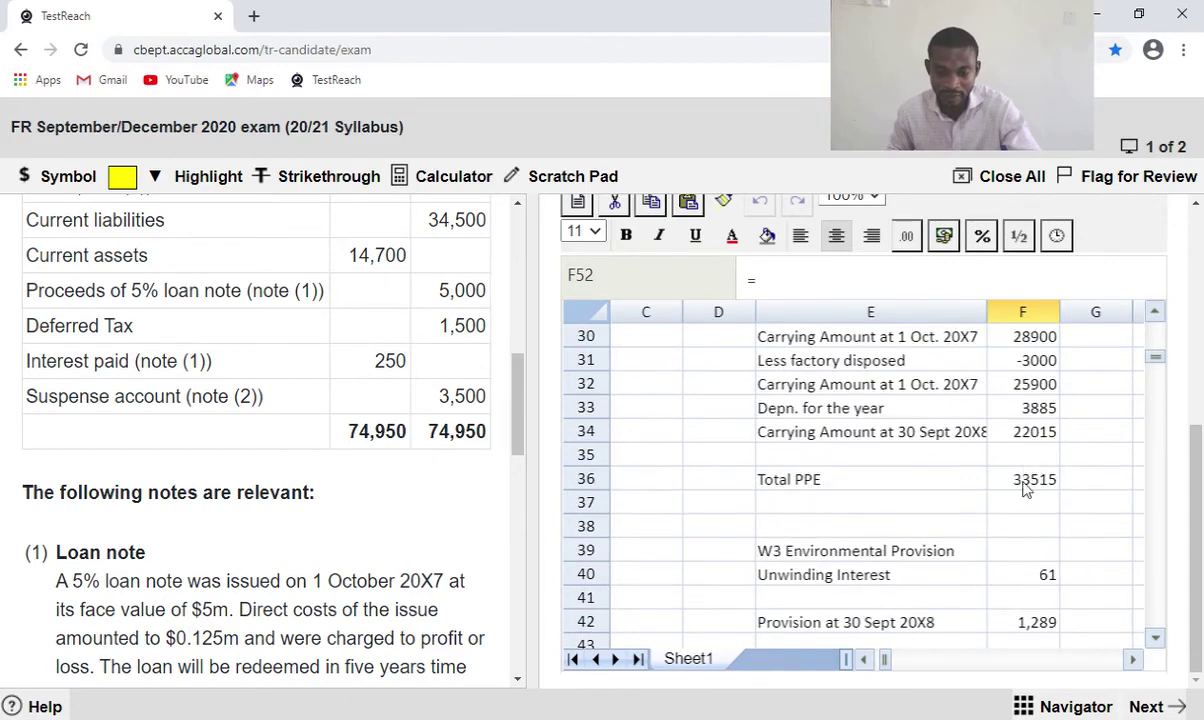
key("Return")
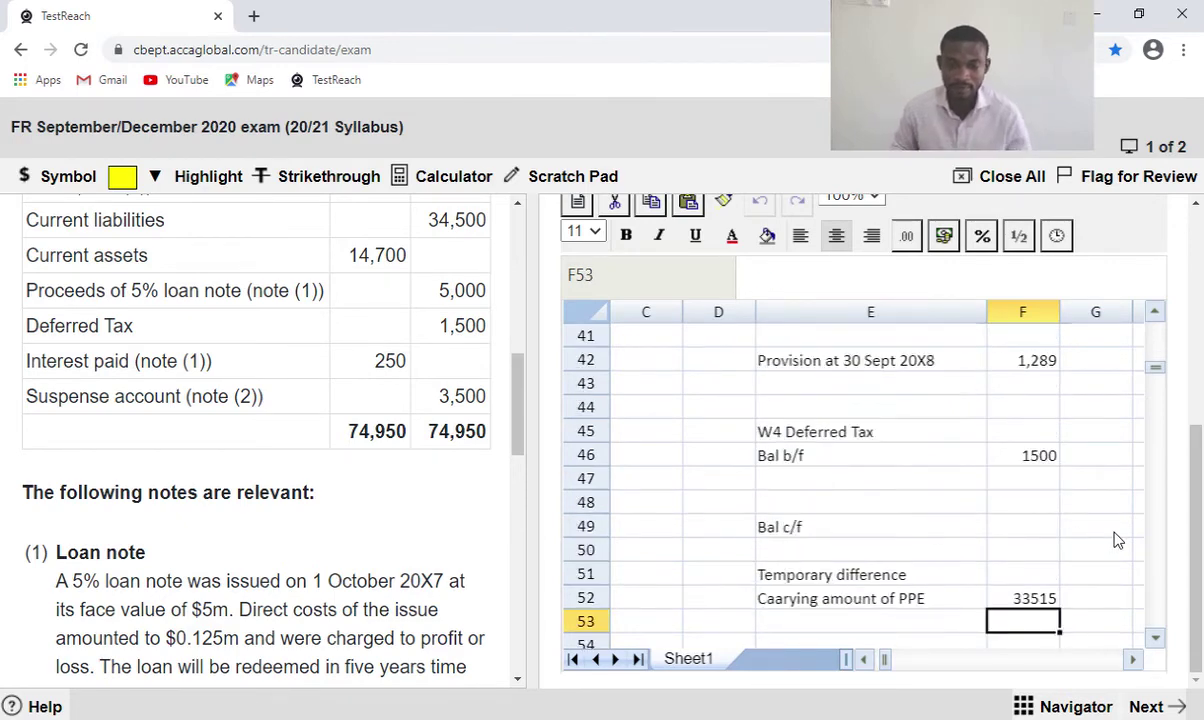
scroll(1100, 541, "down", 2)
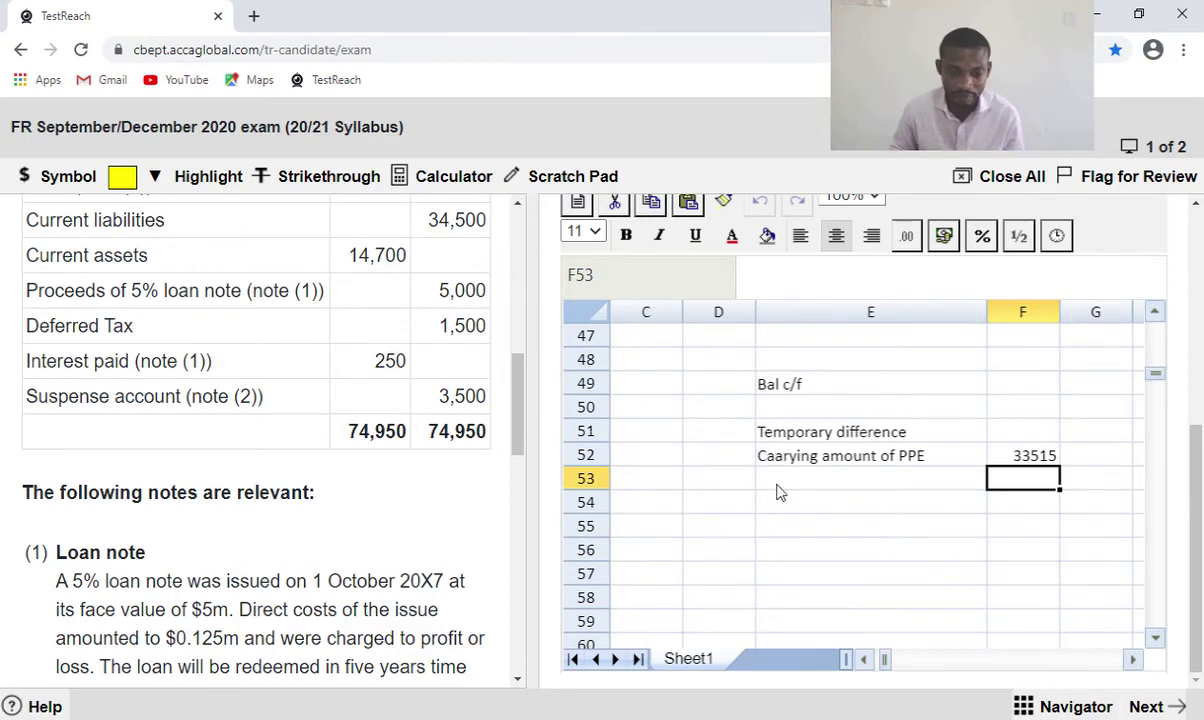
Add 'Less tax base' in row 53 with an amount of 25000.
left_click(779, 480)
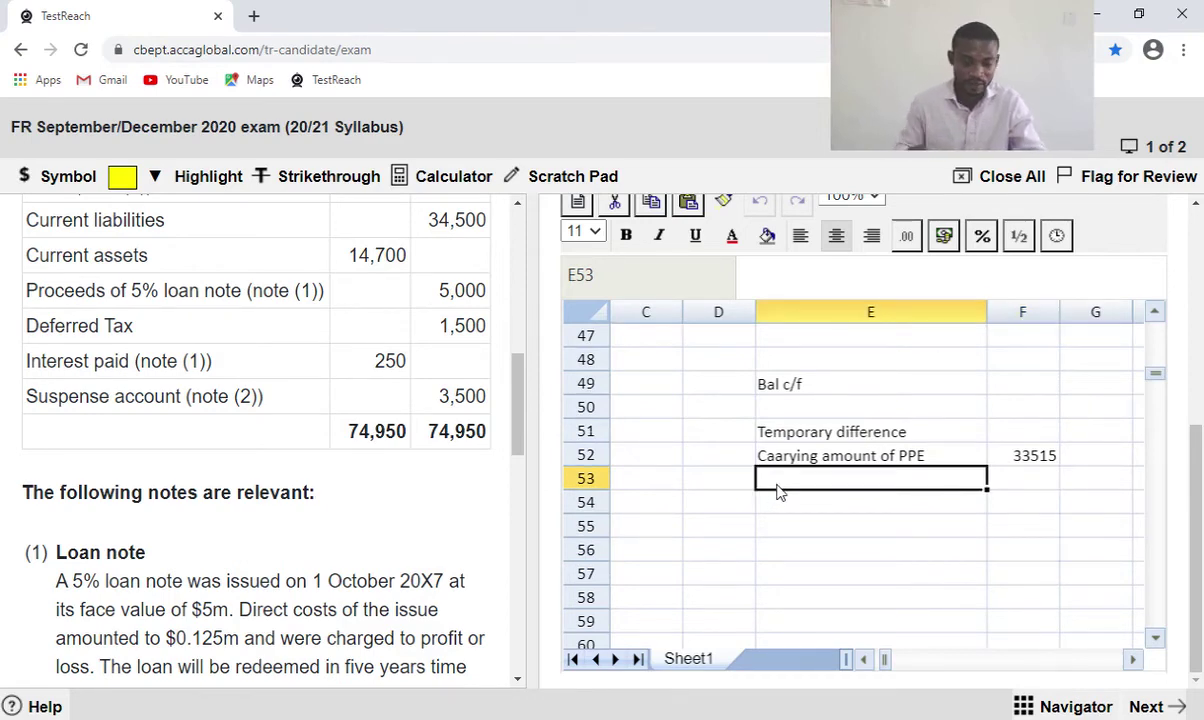
type("Less")
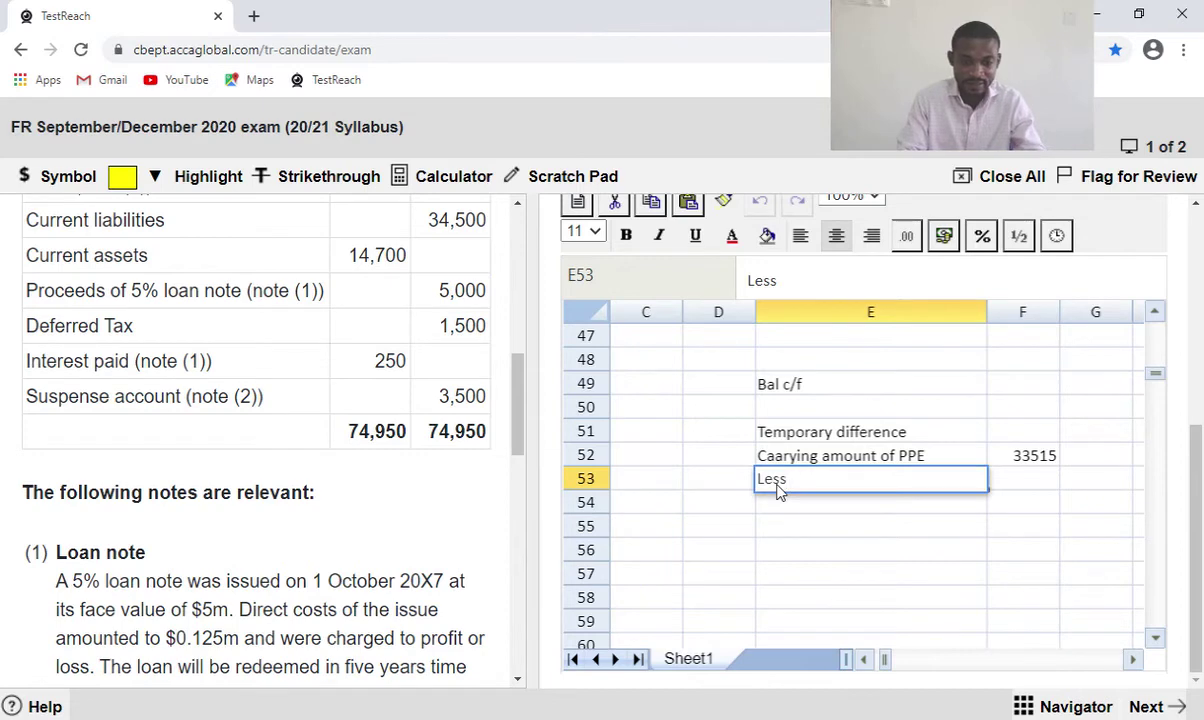
type(" tax base")
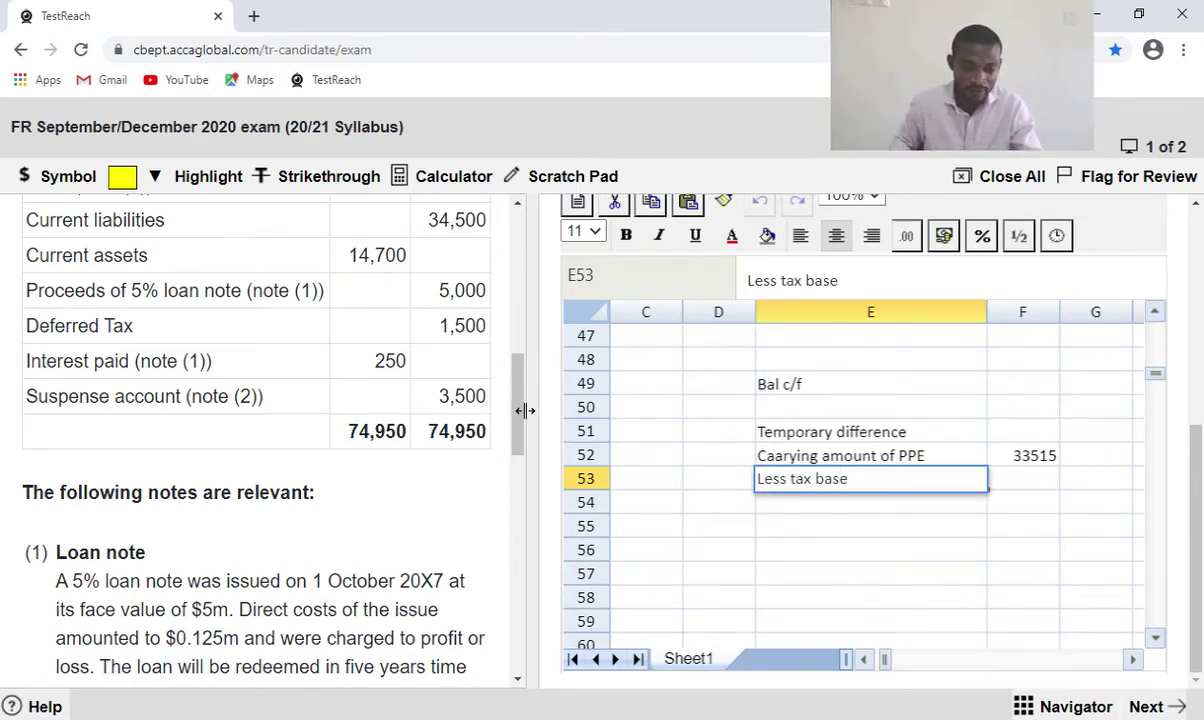
left_click_drag(519, 419, 519, 634)
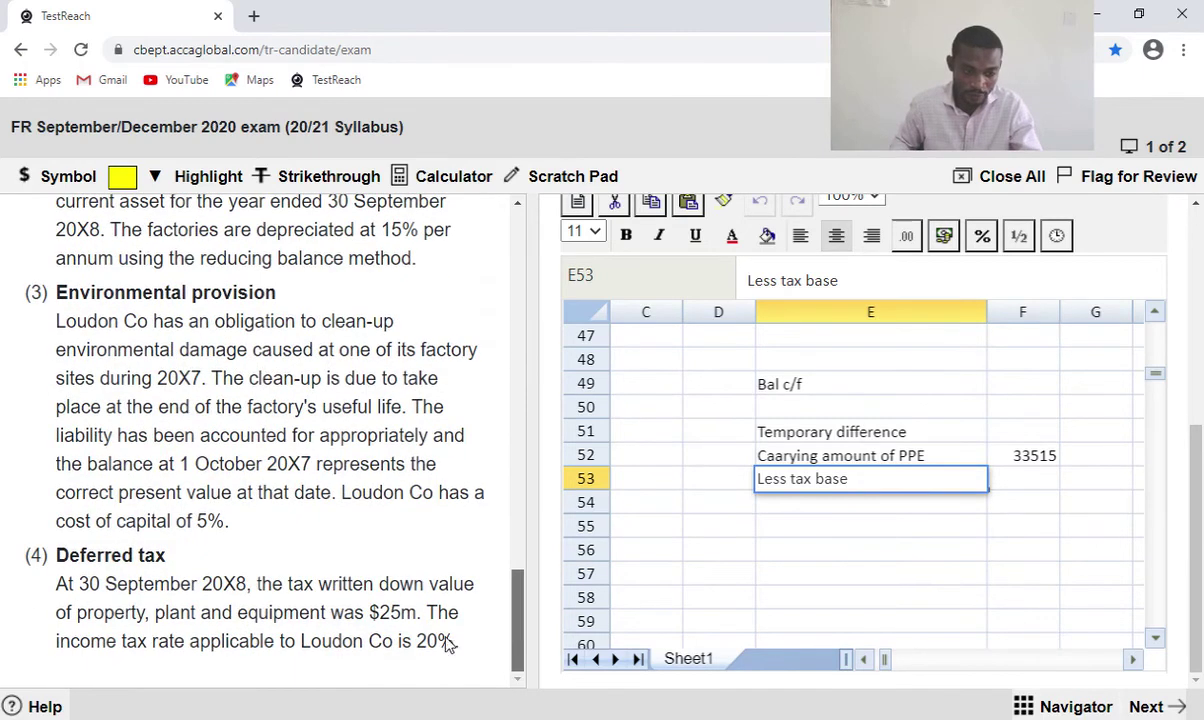
left_click(1028, 487)
type("25")
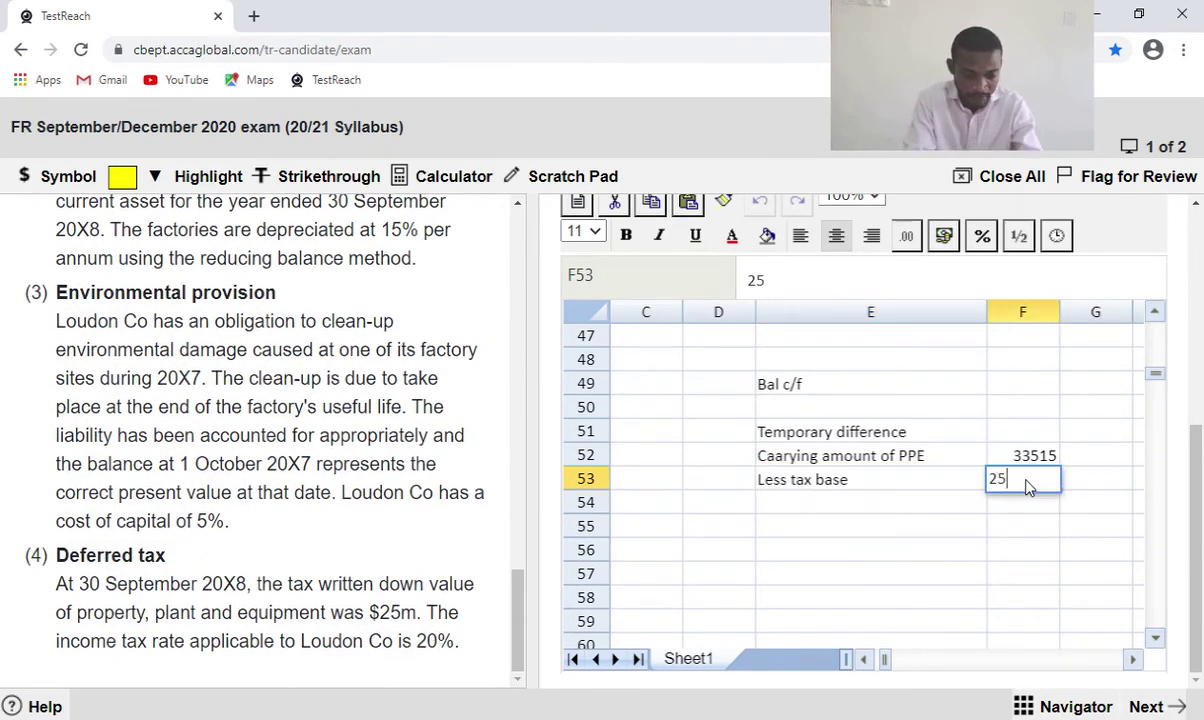
type("000")
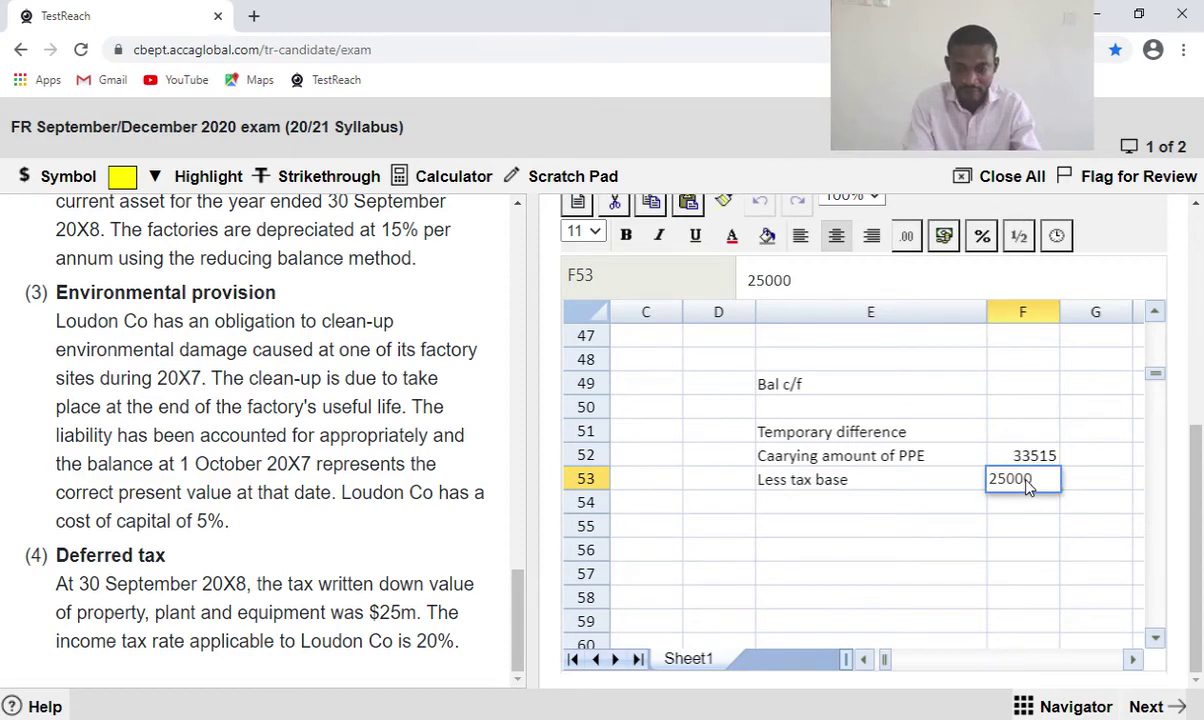
left_click(922, 512)
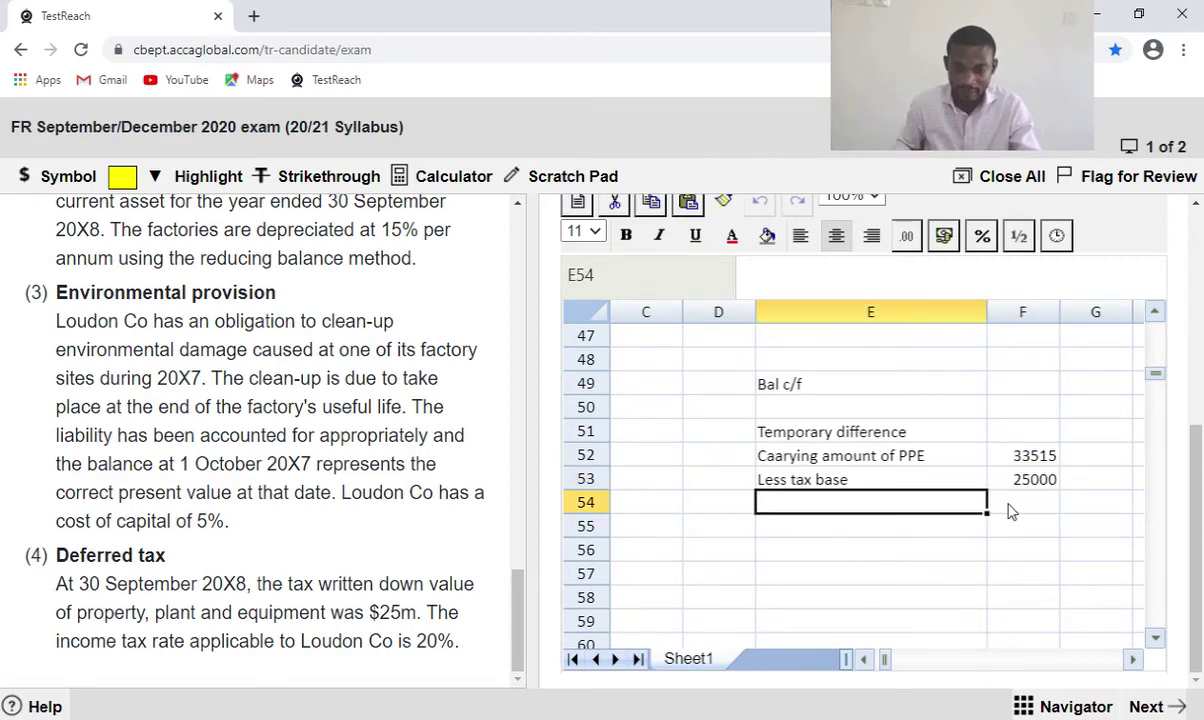
Enter =F52-F53 in F54, giving a temporary difference of 8515.
left_click(1012, 509)
type("=")
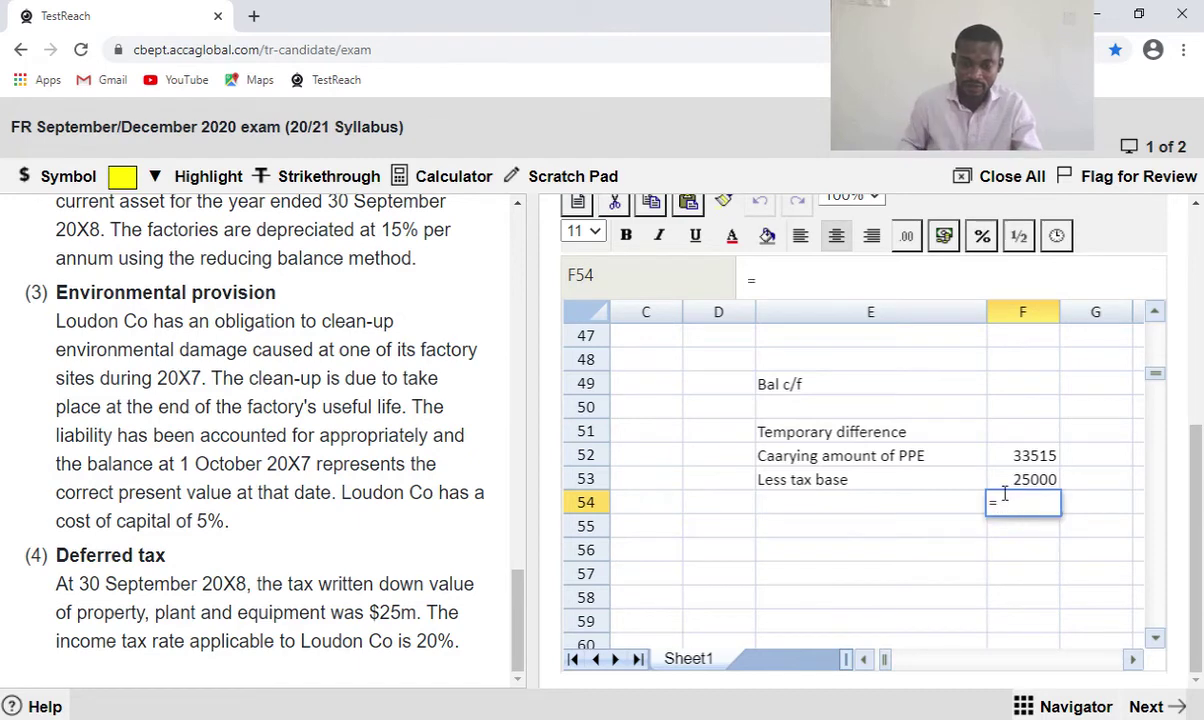
left_click(1014, 458)
type("-")
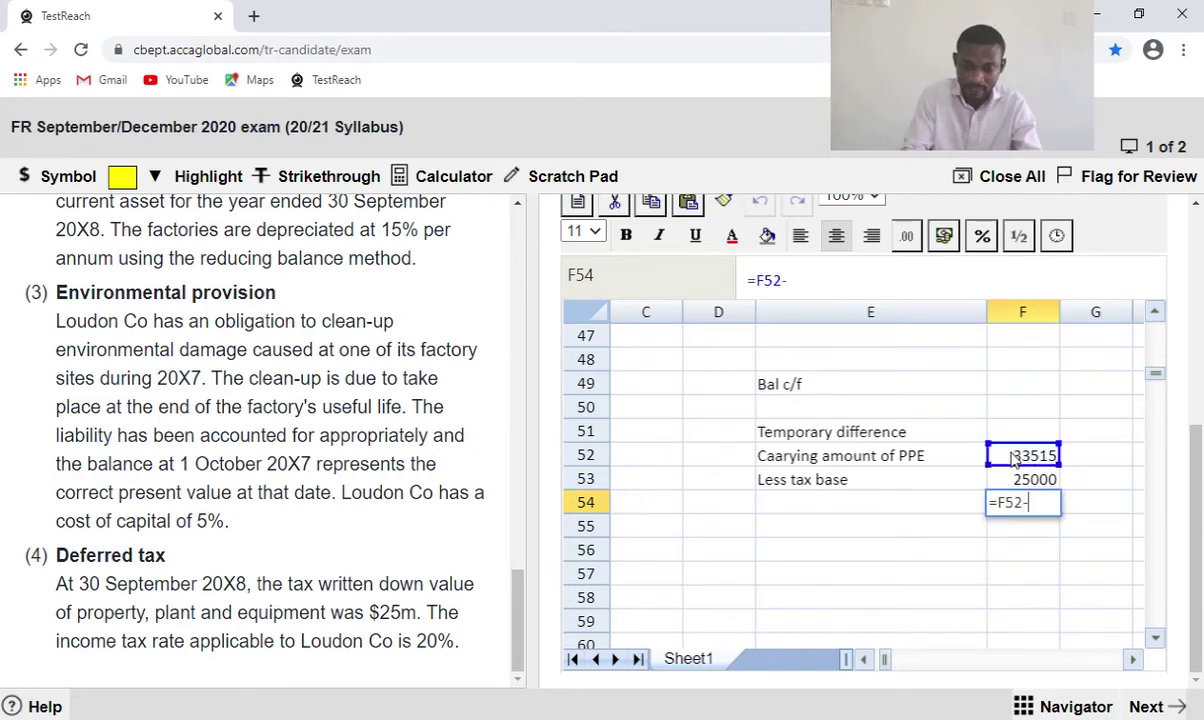
left_click(1030, 482)
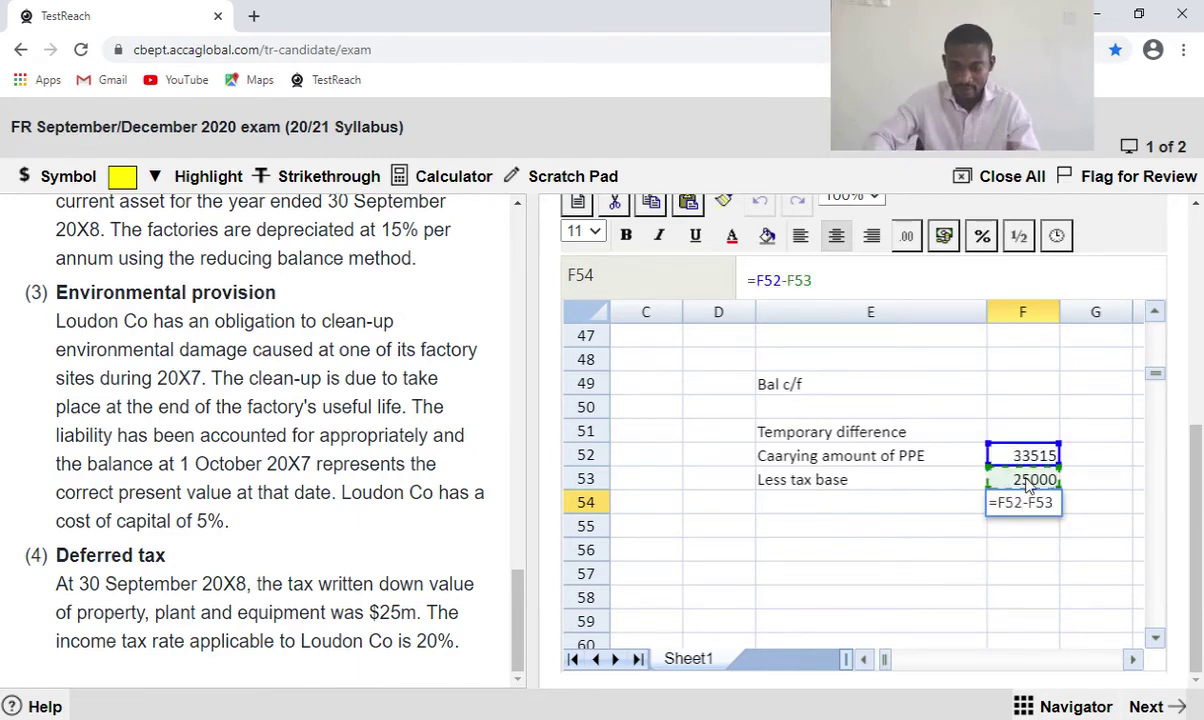
key("Return")
scroll(1006, 516, "up", 1)
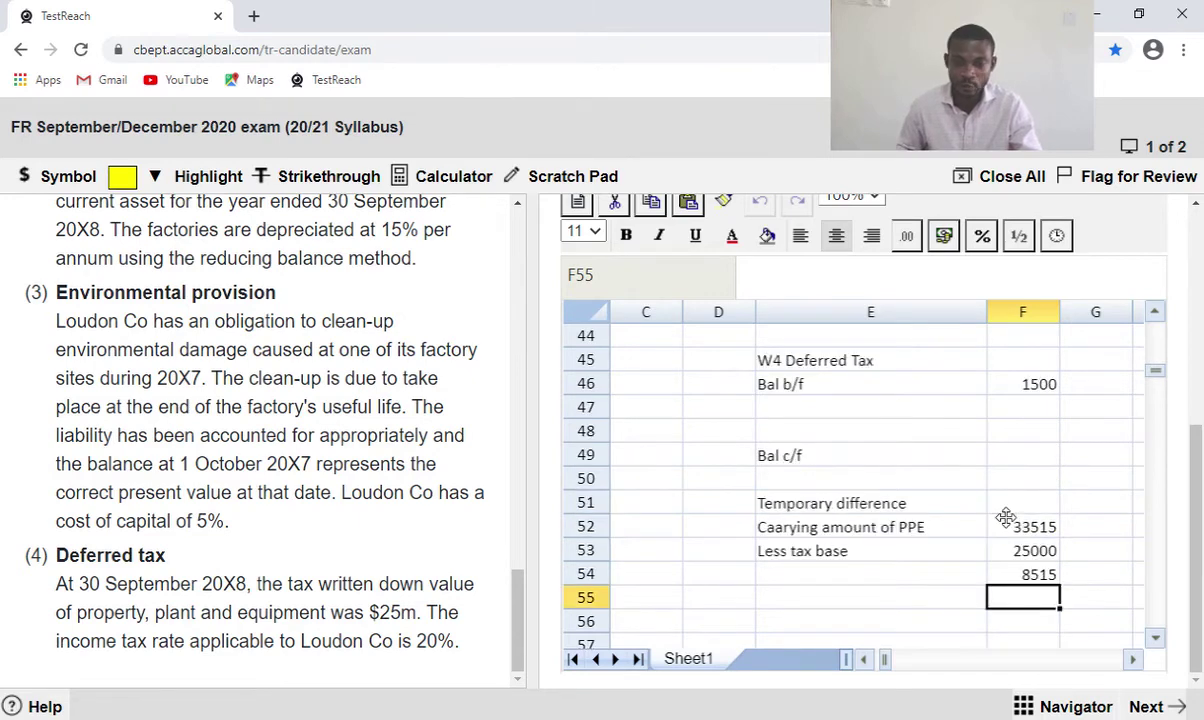
Set the Bal c/f in F49 to =F54*0.2, giving 1703.
left_click(1012, 458)
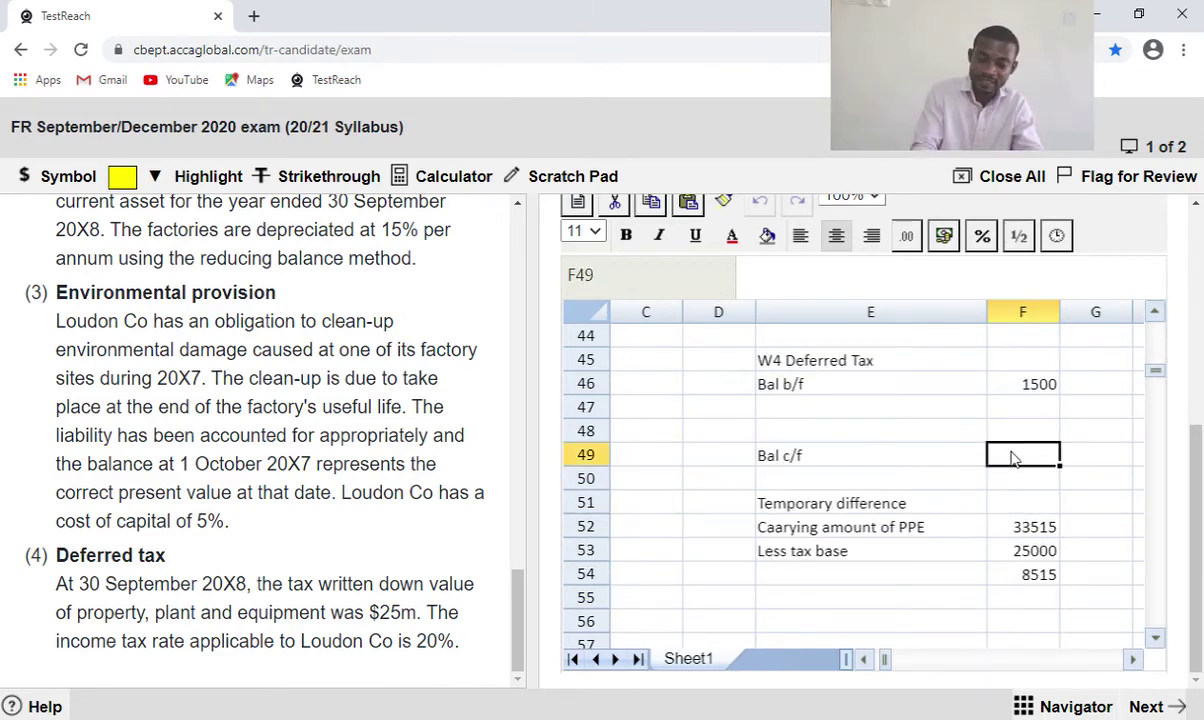
type("=")
left_click(1040, 580)
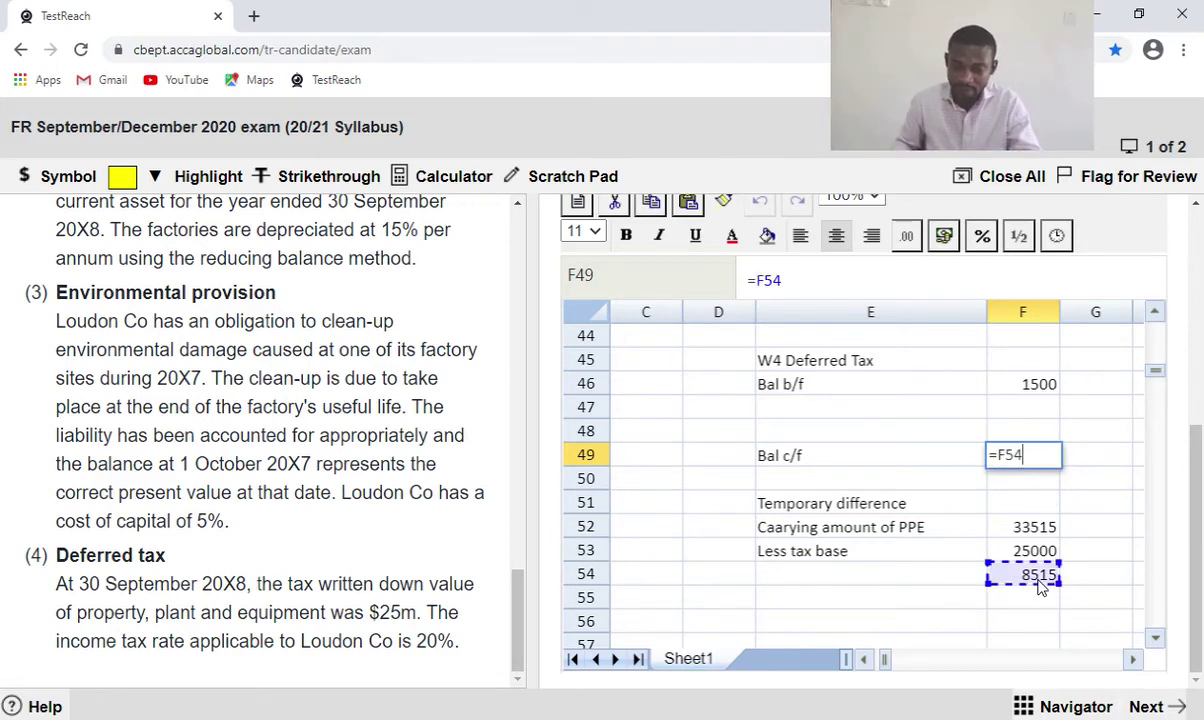
type("*")
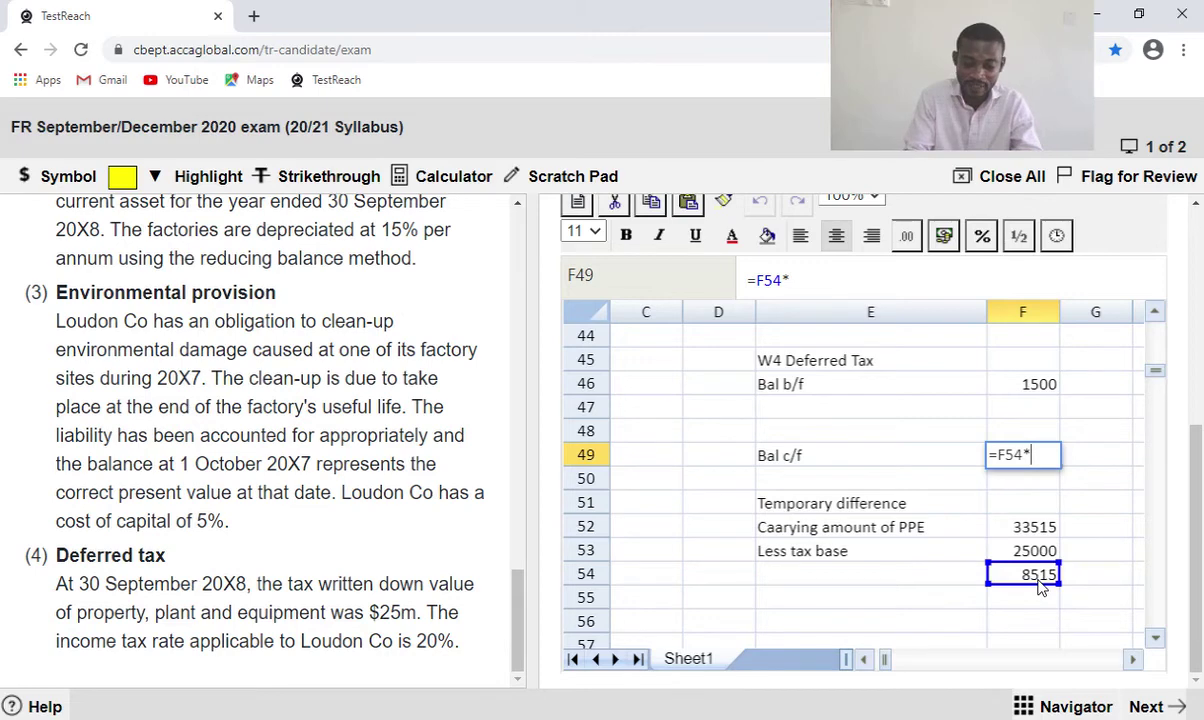
type("0.2")
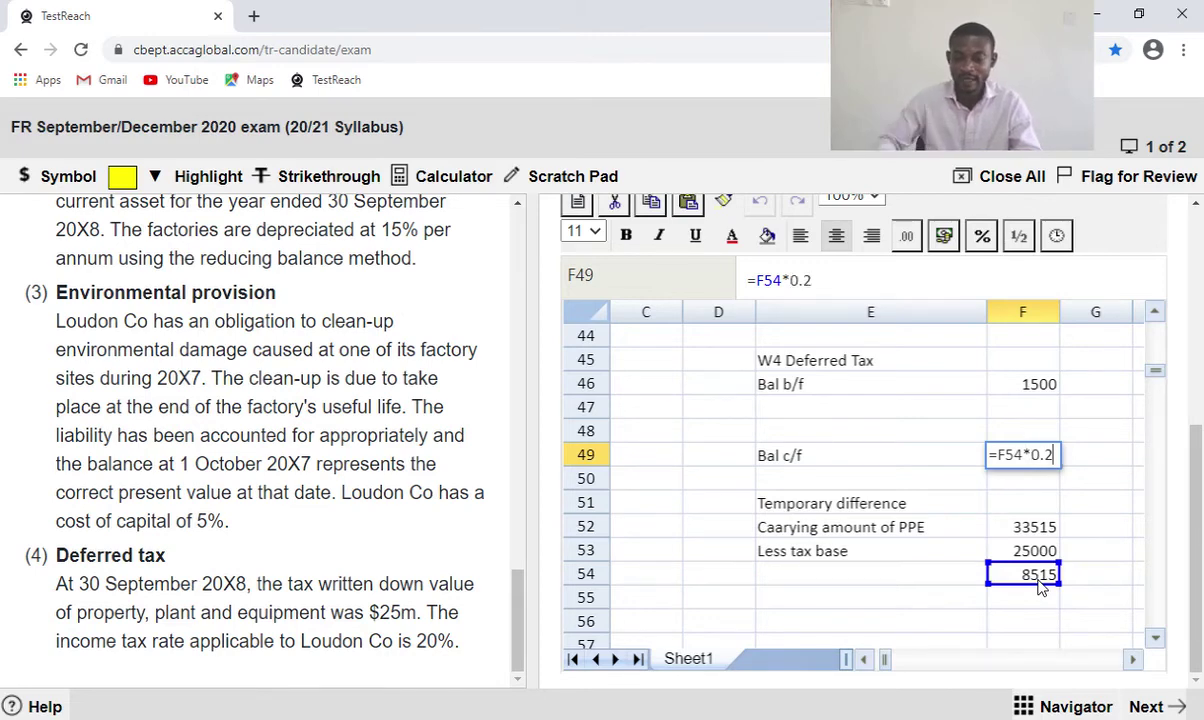
key("Return")
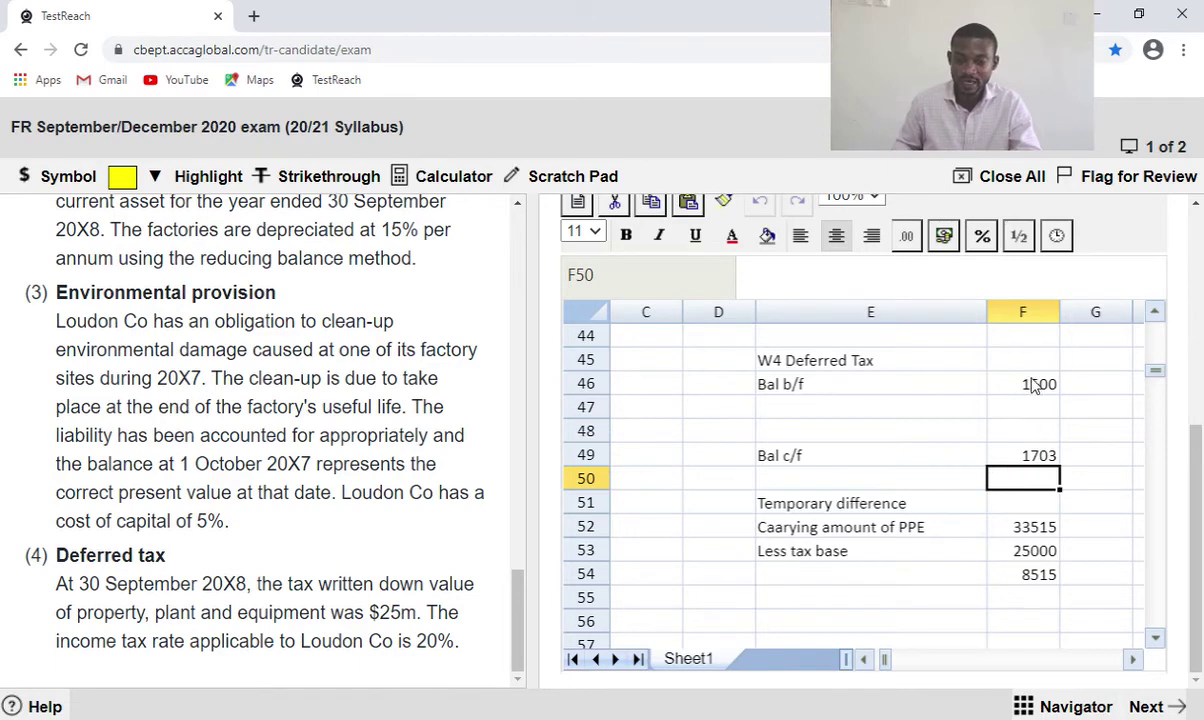
Add 'Increase in deferred tax' in E47 with =F49-F46, giving 203.
left_click(781, 418)
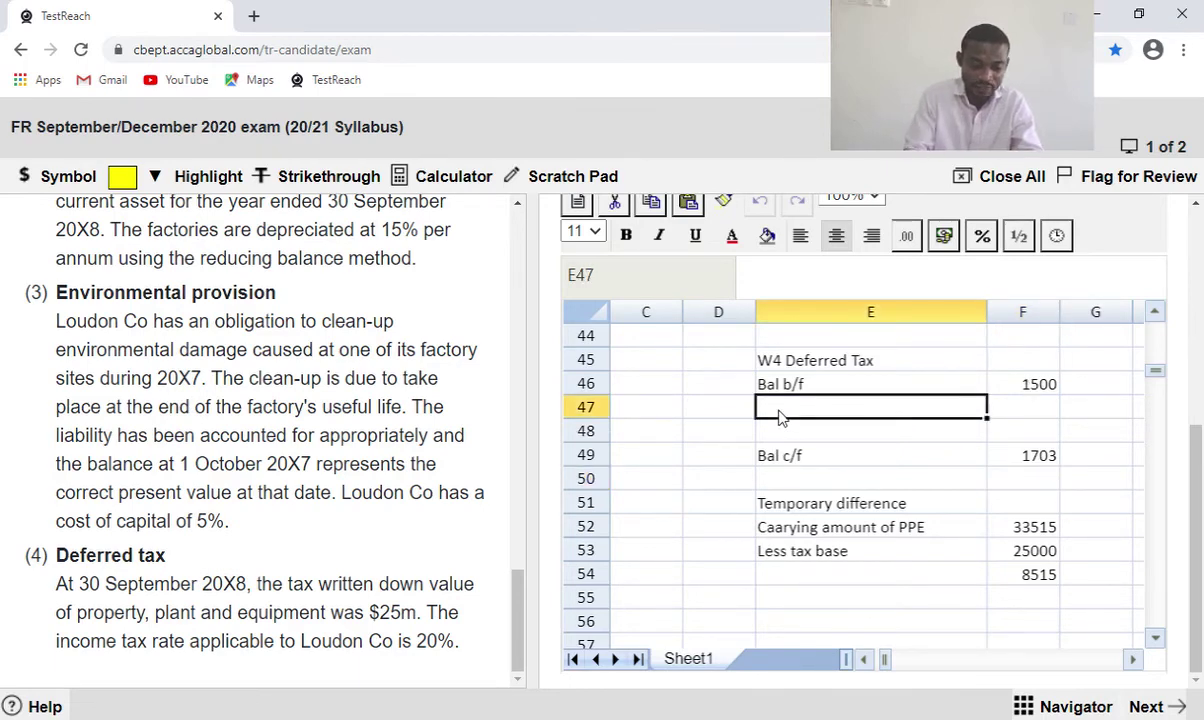
type("Increase")
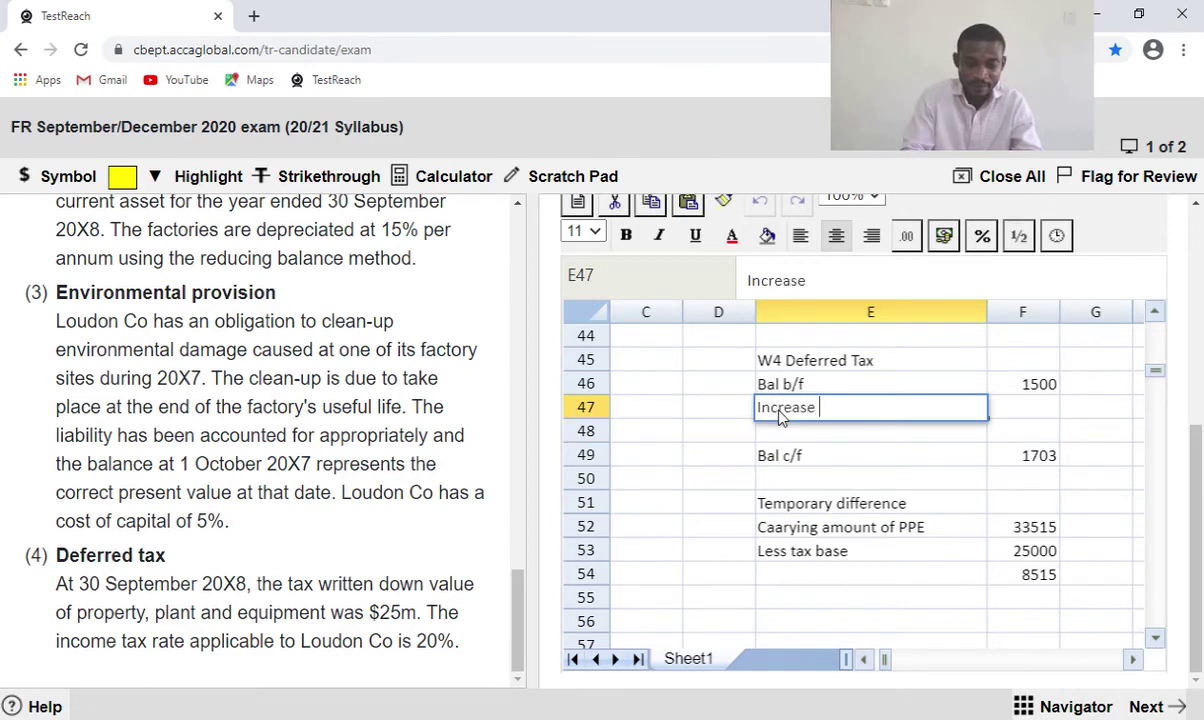
type(" in def")
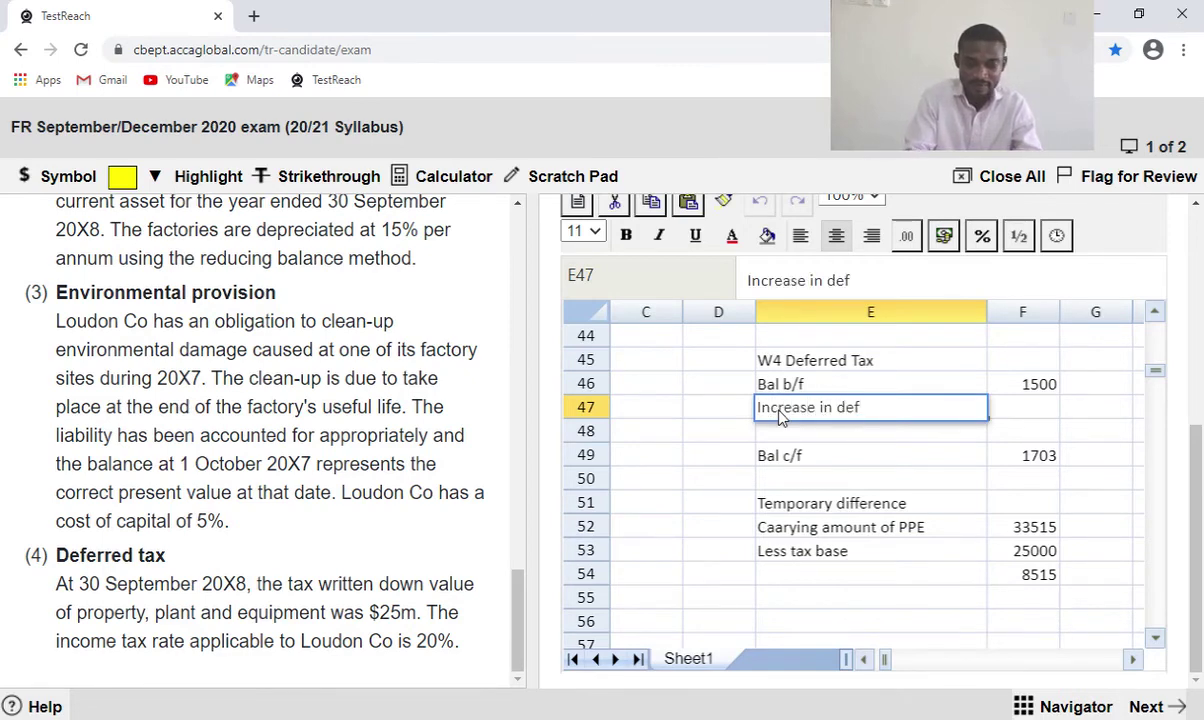
type("erred ")
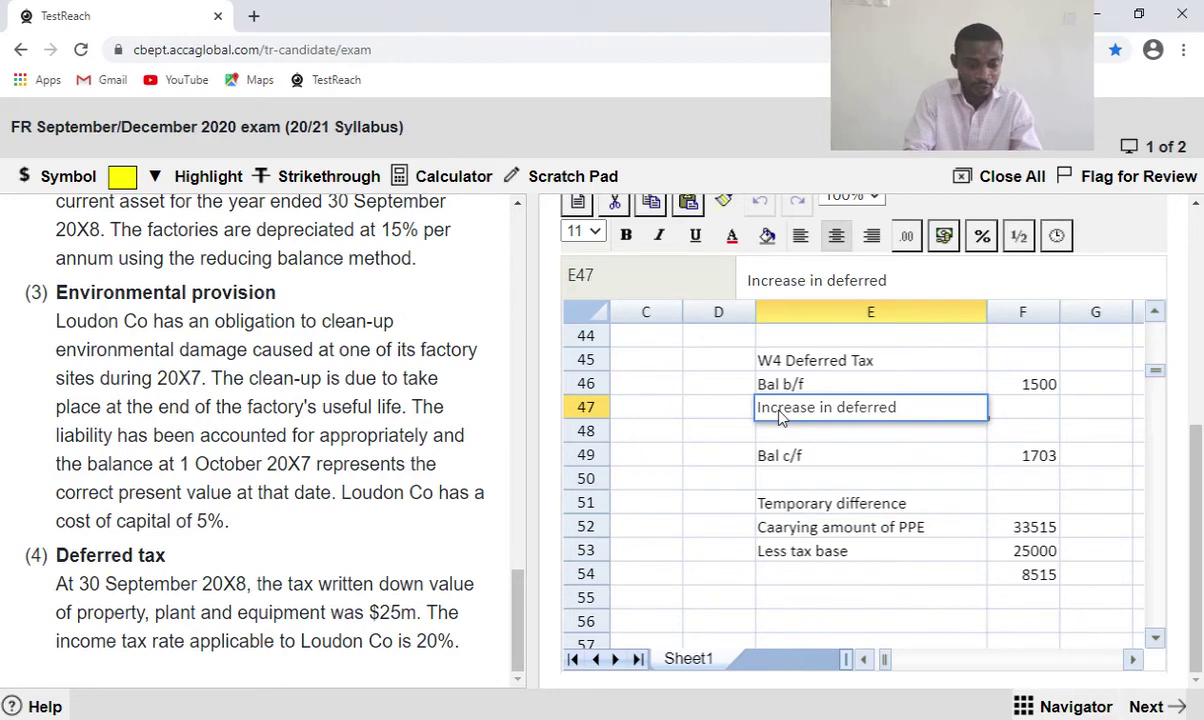
type("tax")
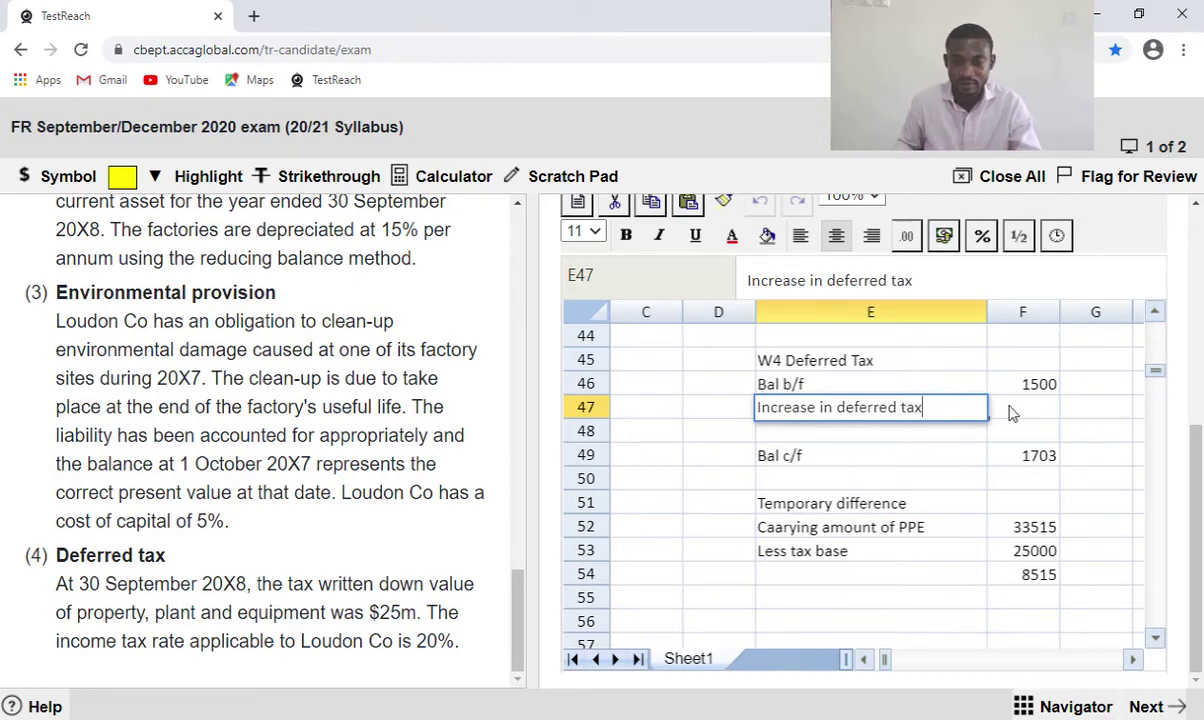
left_click(1010, 415)
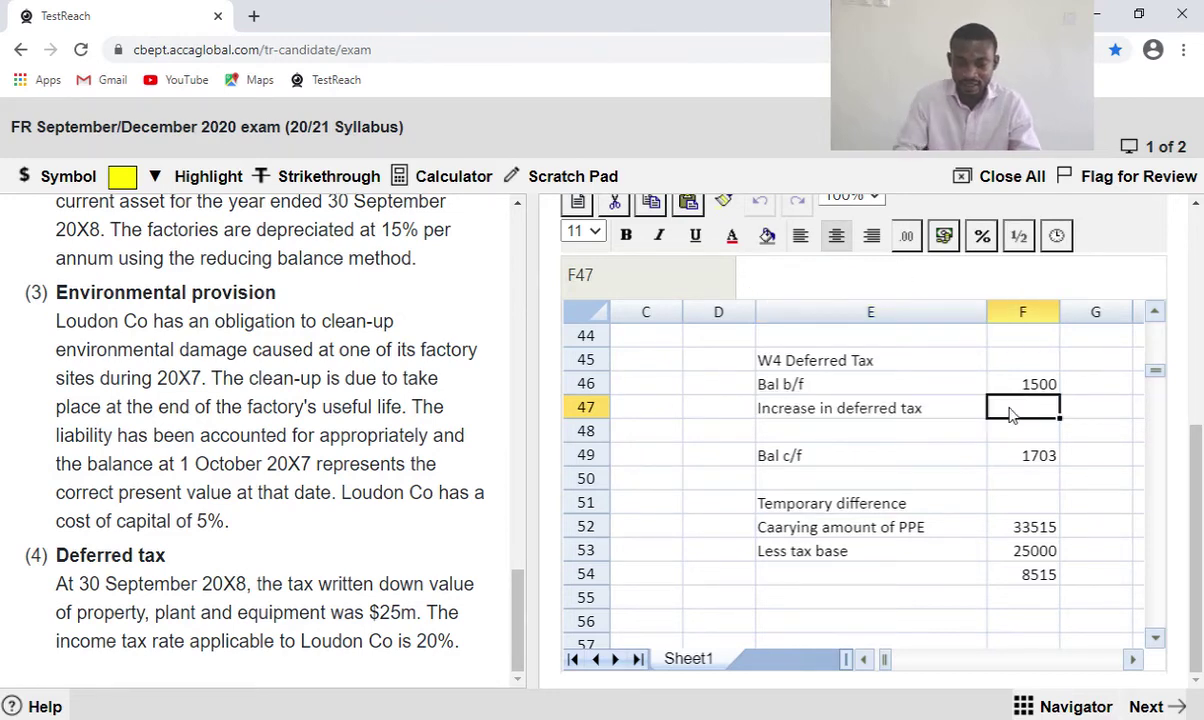
type("=")
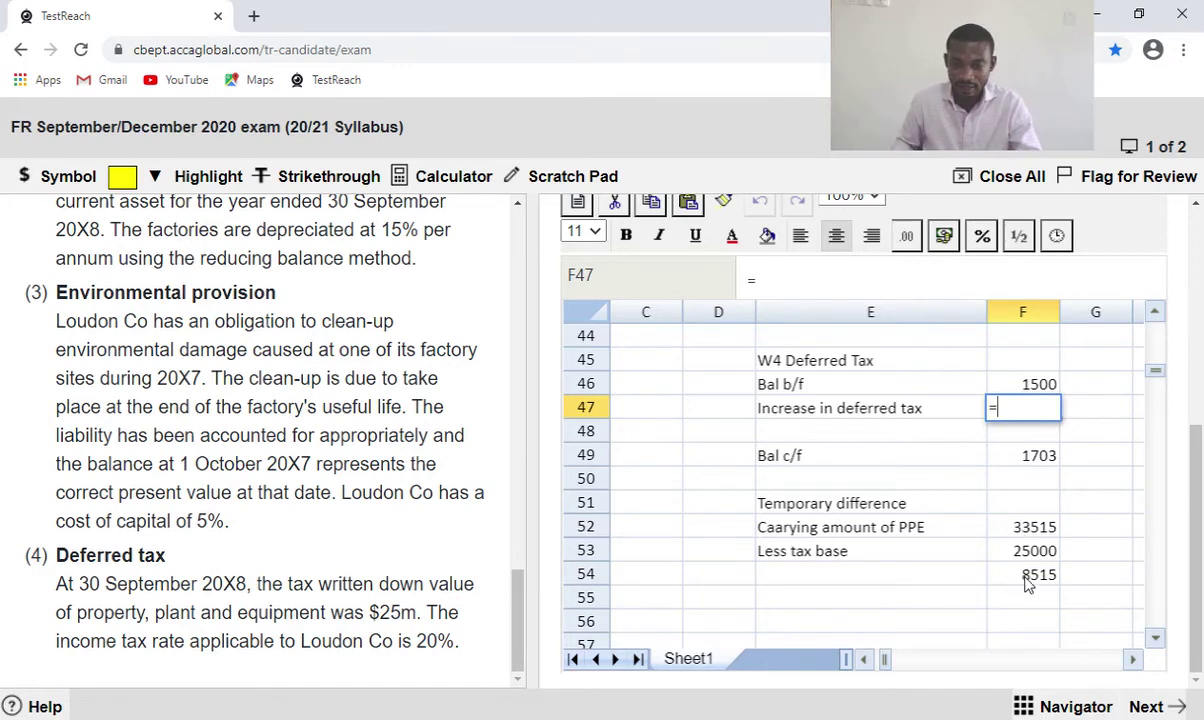
left_click(1040, 462)
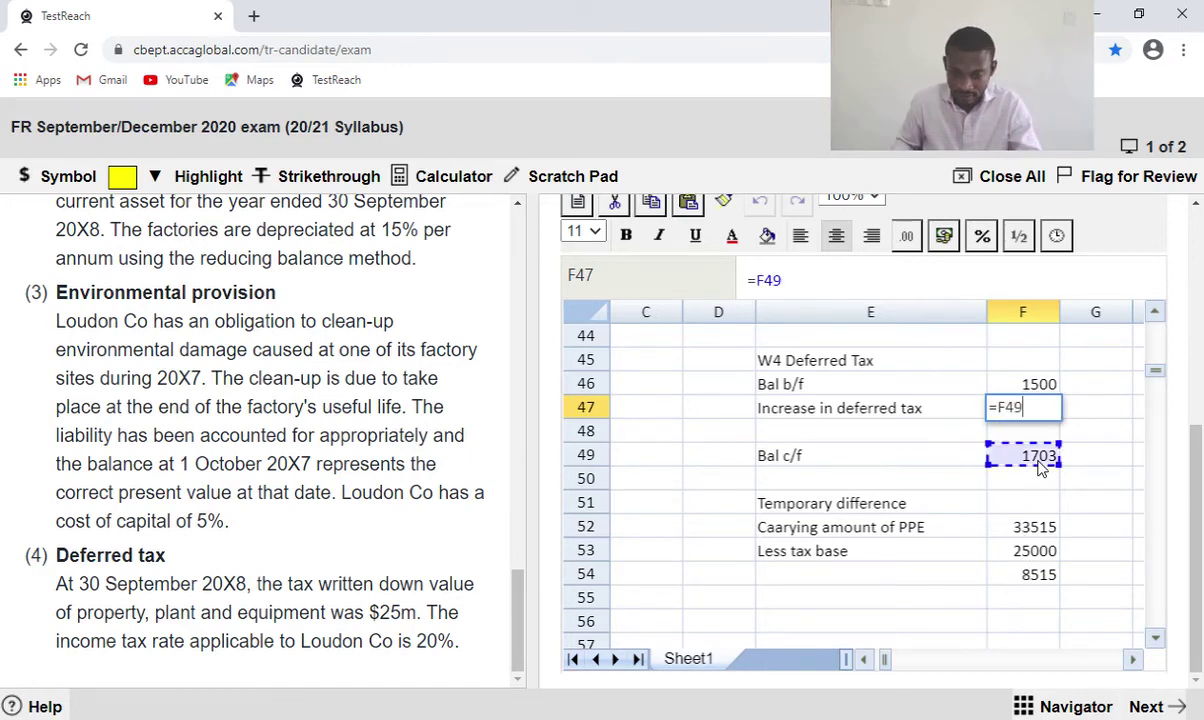
type("-")
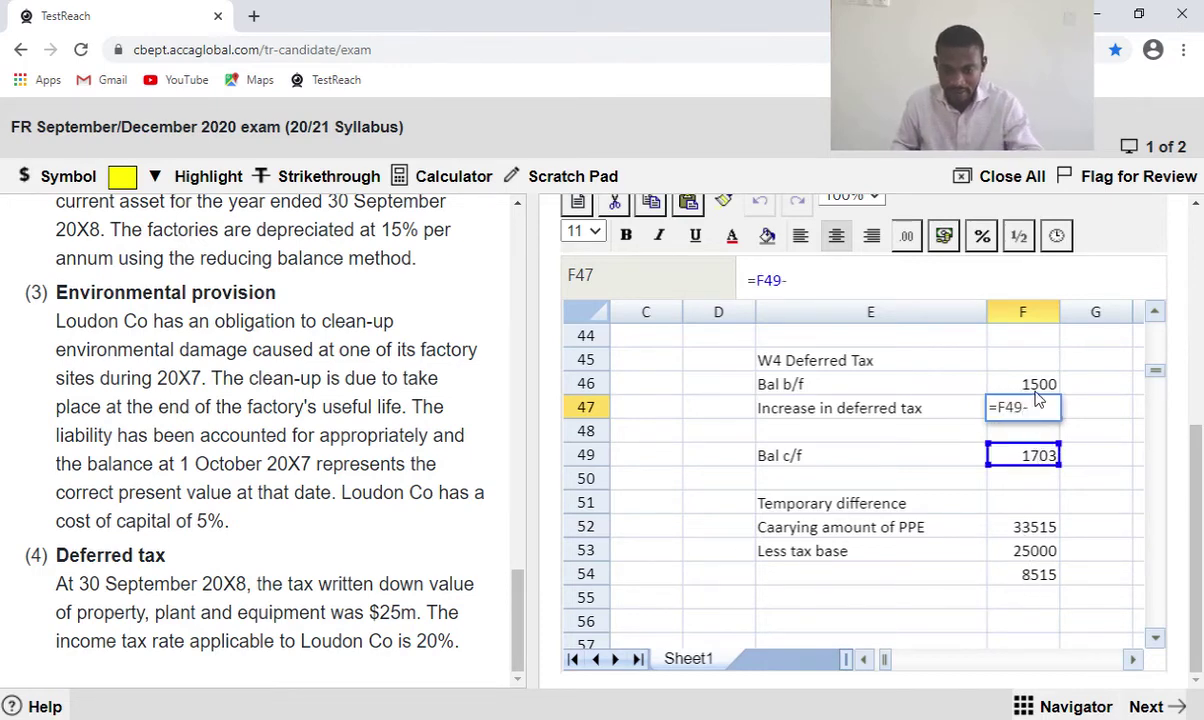
left_click(1040, 396)
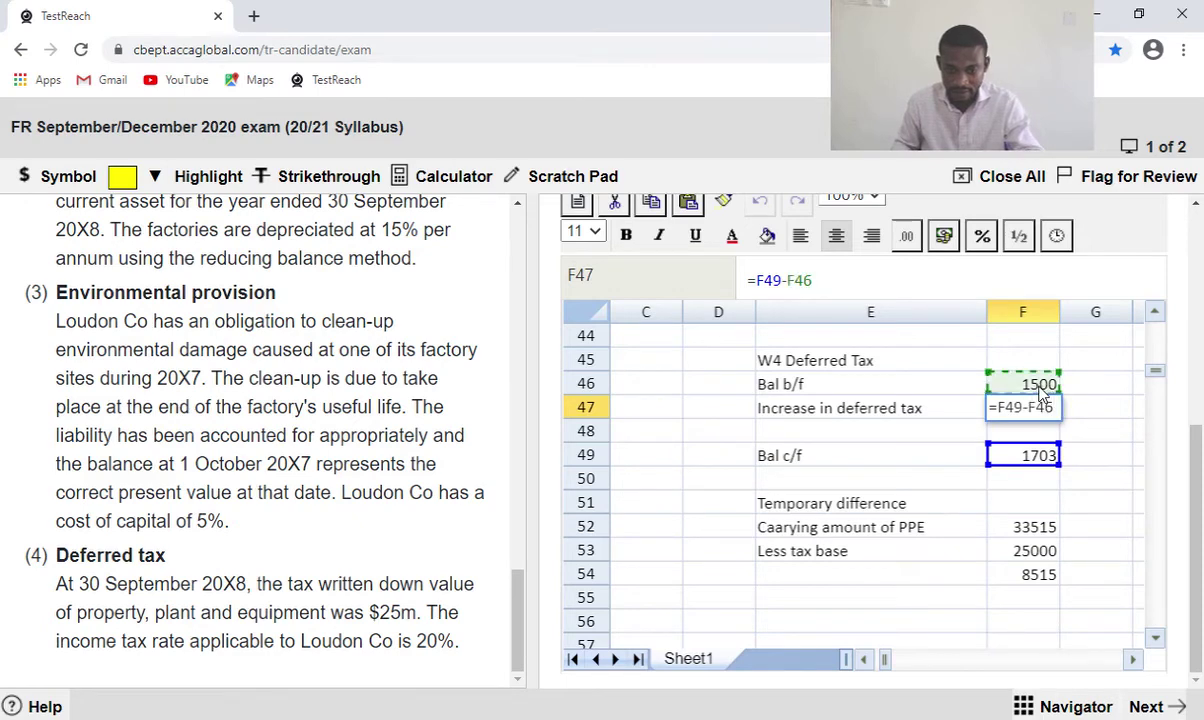
key("Return")
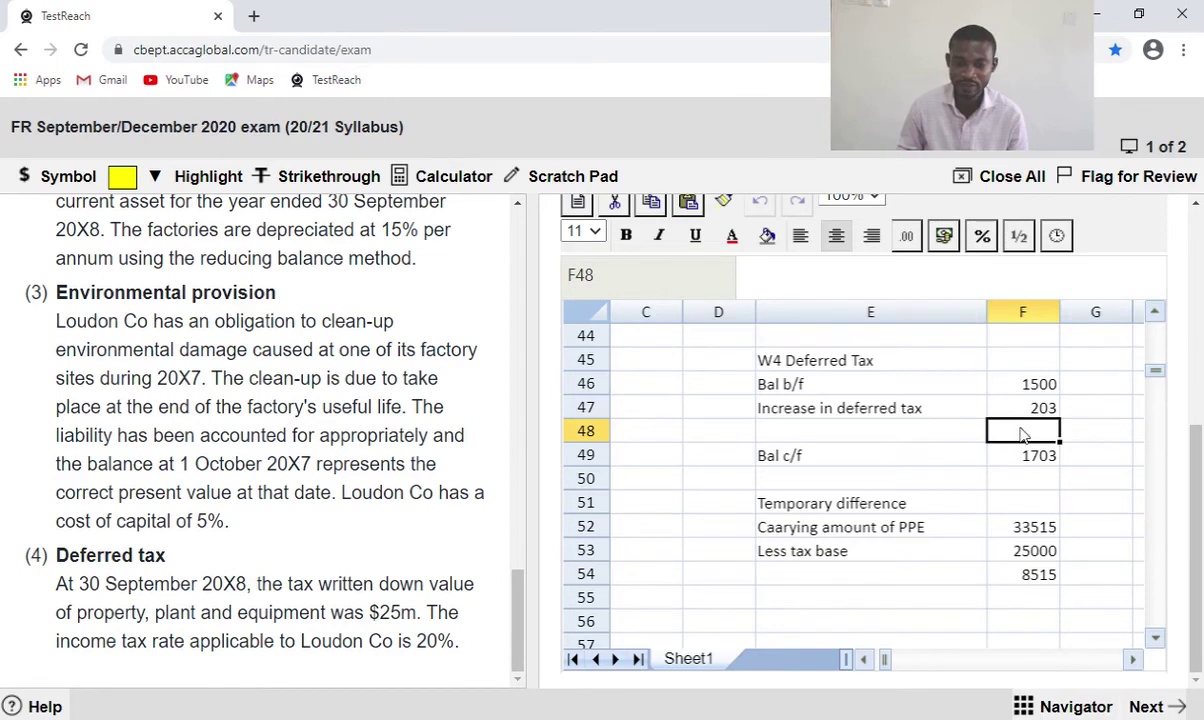
Enter =F49 in B38 so Deferred tax w4 shows 1703.
left_click(865, 660)
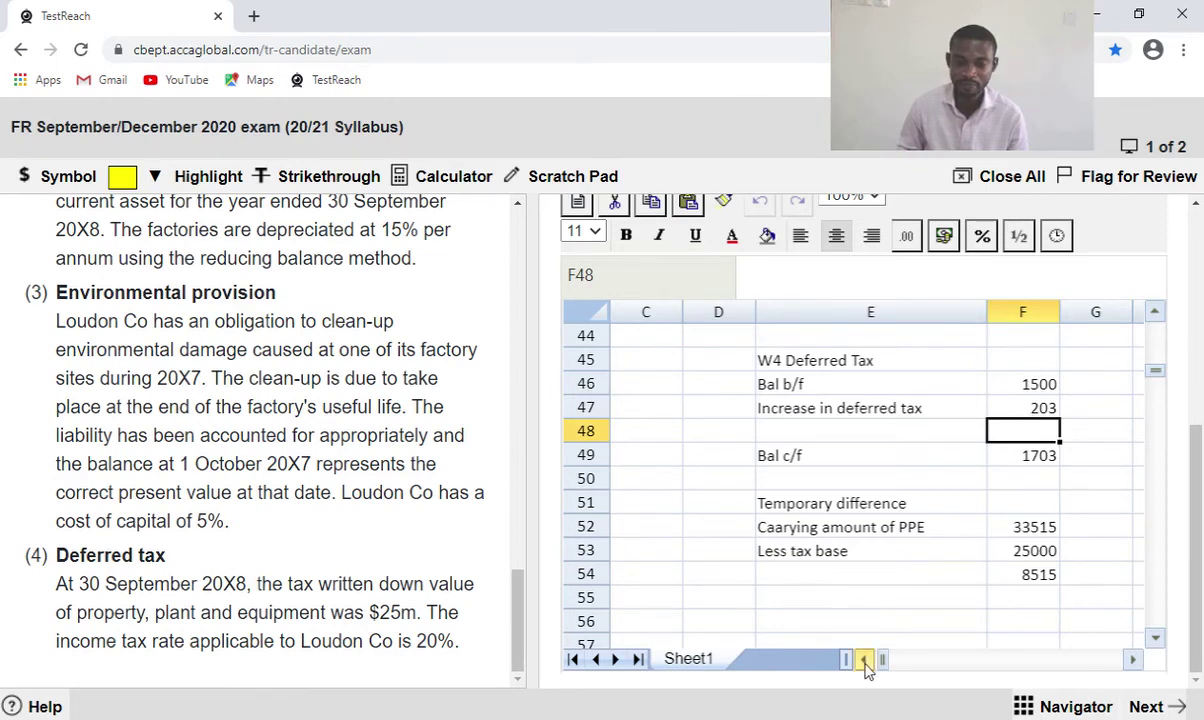
left_click(865, 660)
scroll(875, 570, "up", 4)
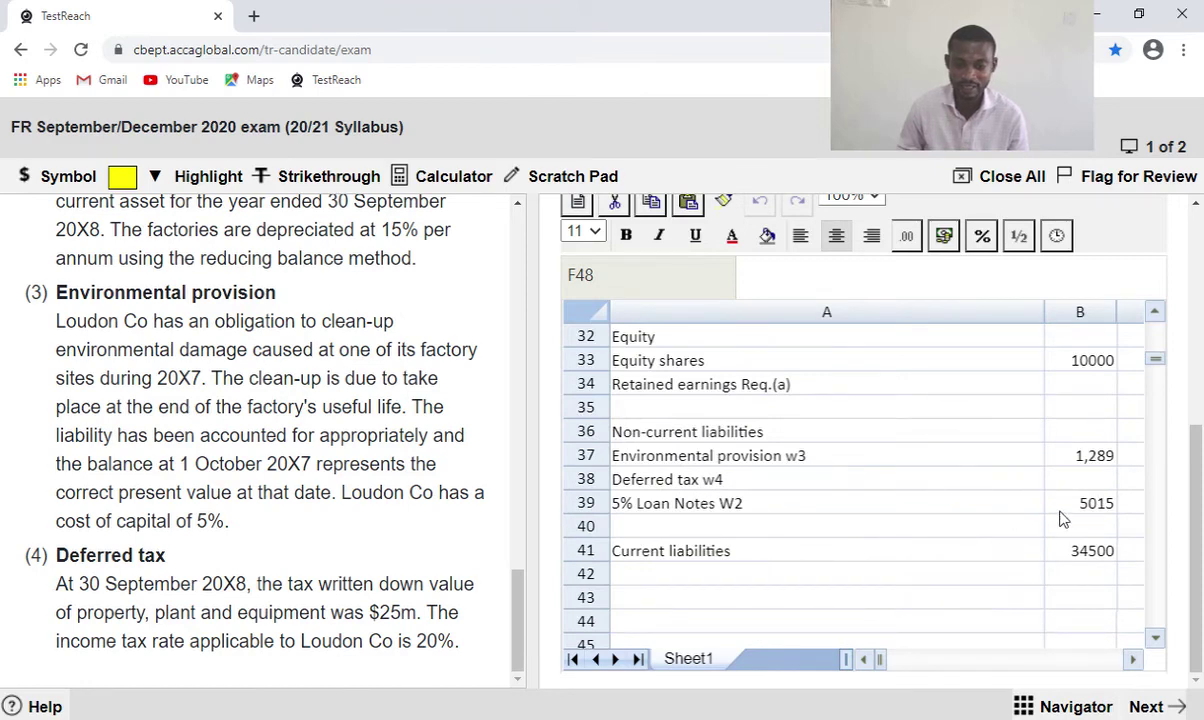
left_click(1072, 488)
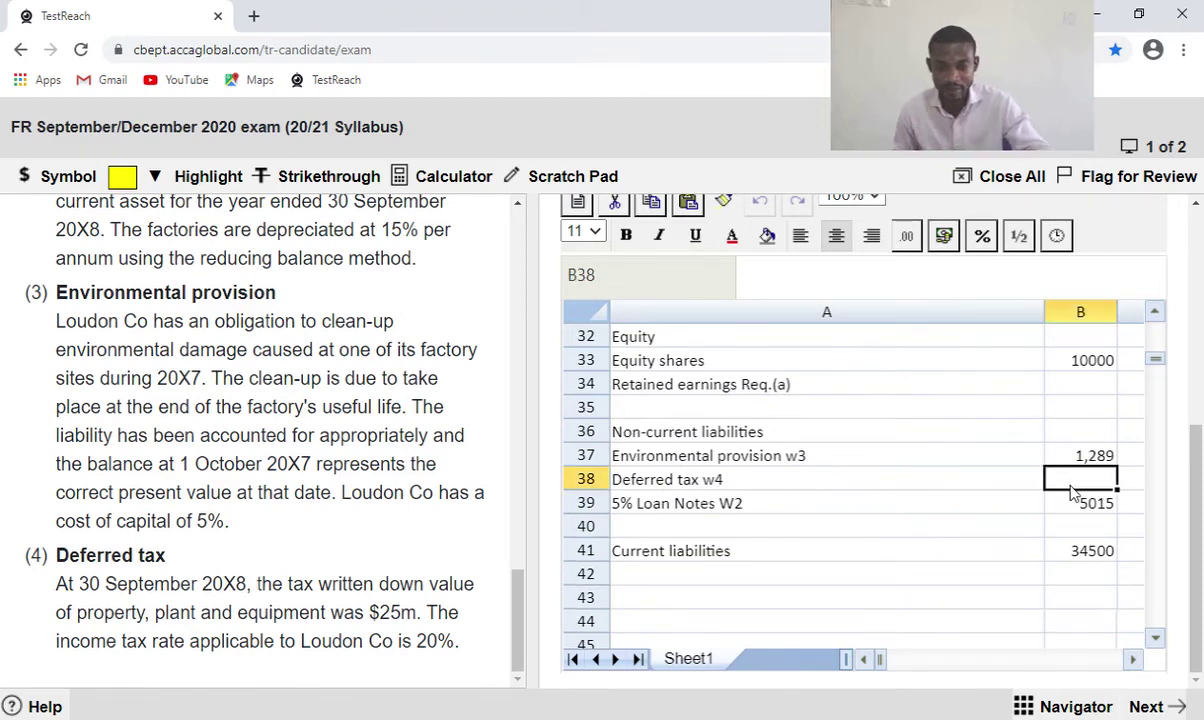
type("=")
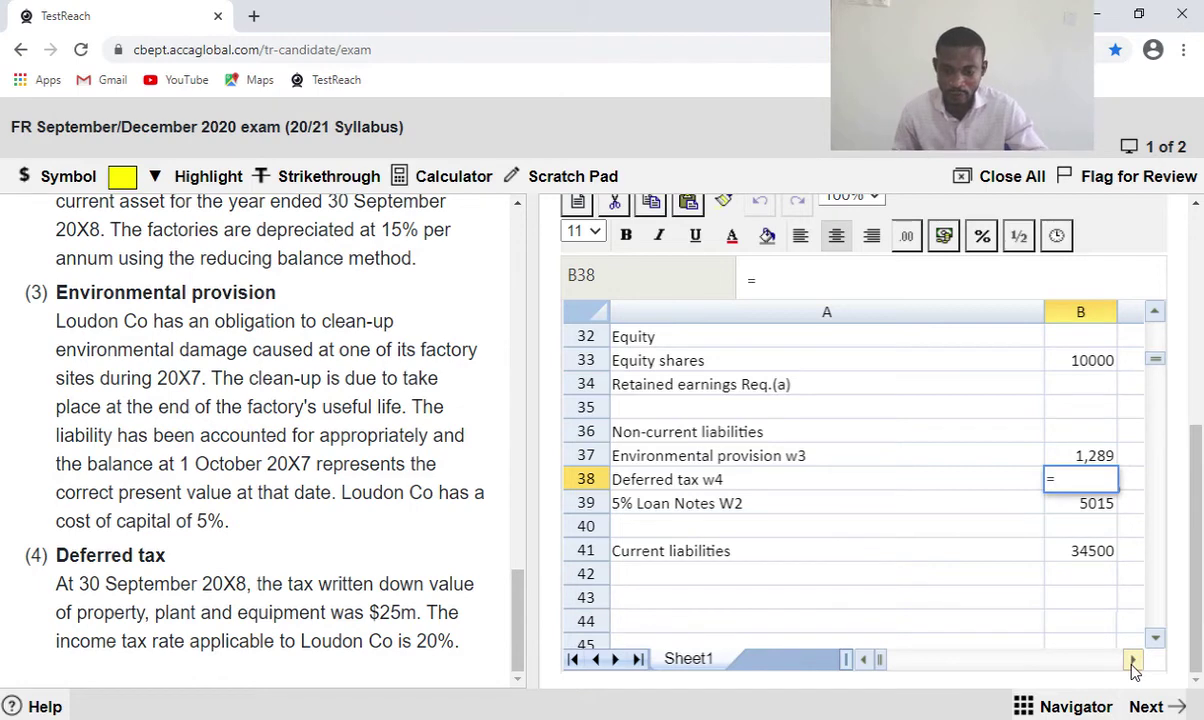
left_click(1133, 662)
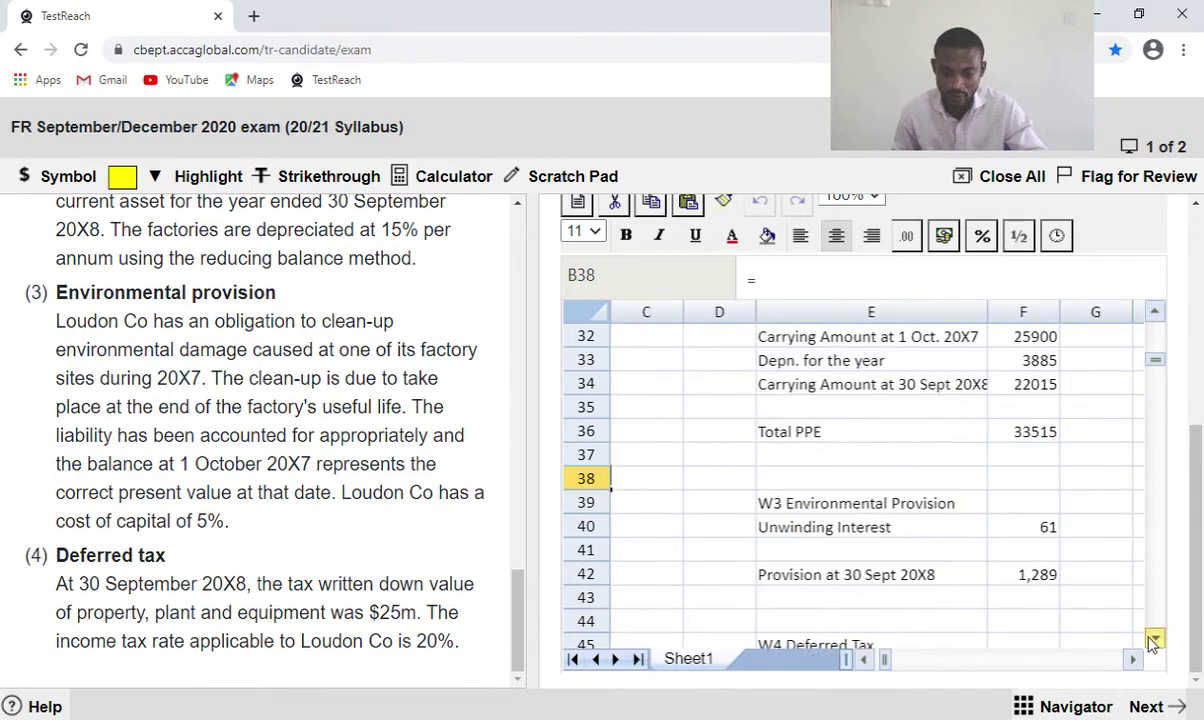
scroll(1155, 642, "down", 5)
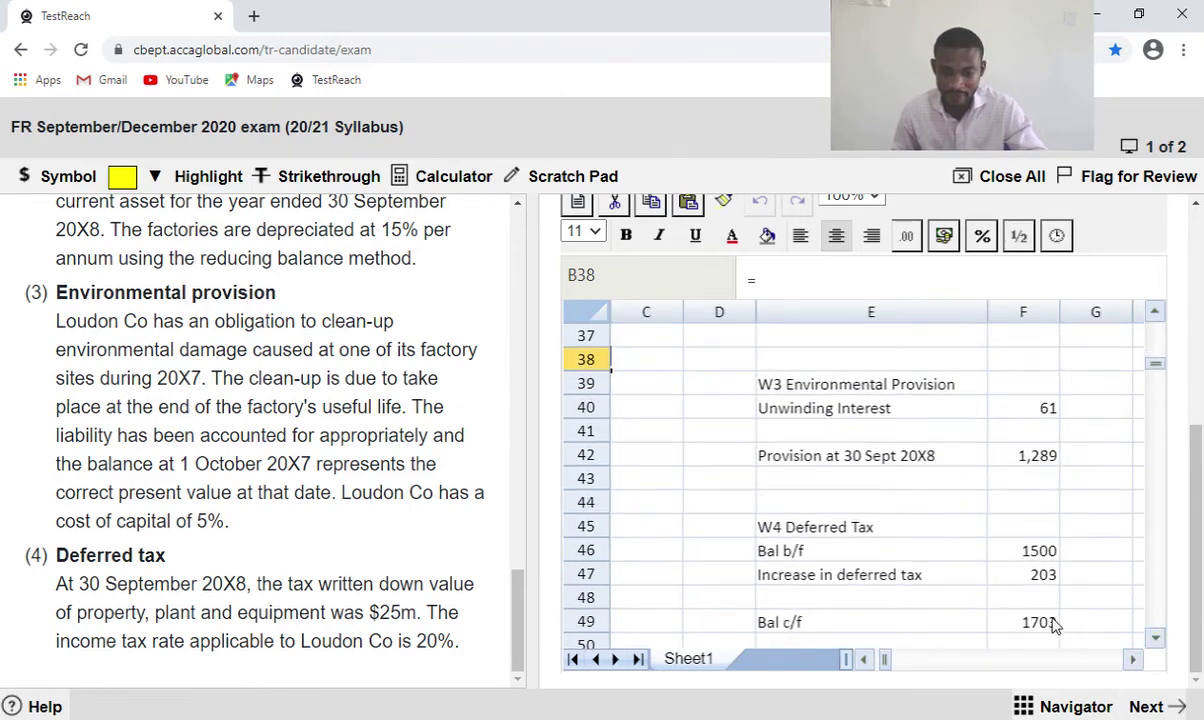
left_click(1028, 625)
key("Return")
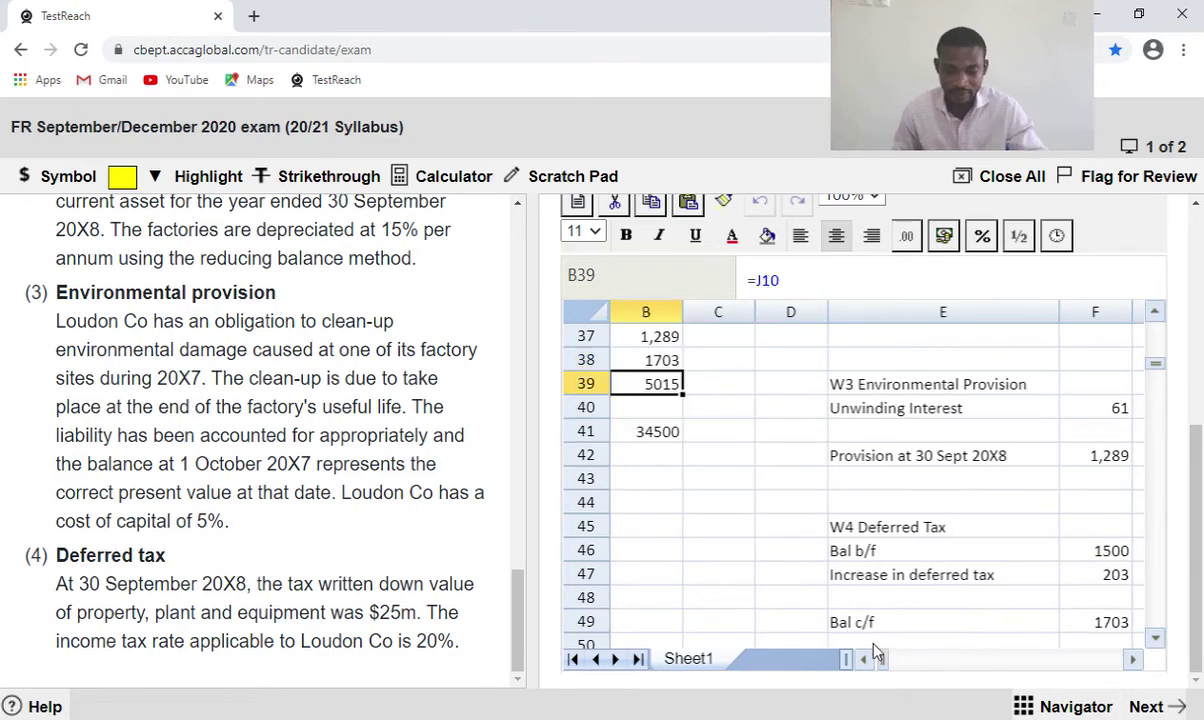
scroll(720, 422, "up", 5)
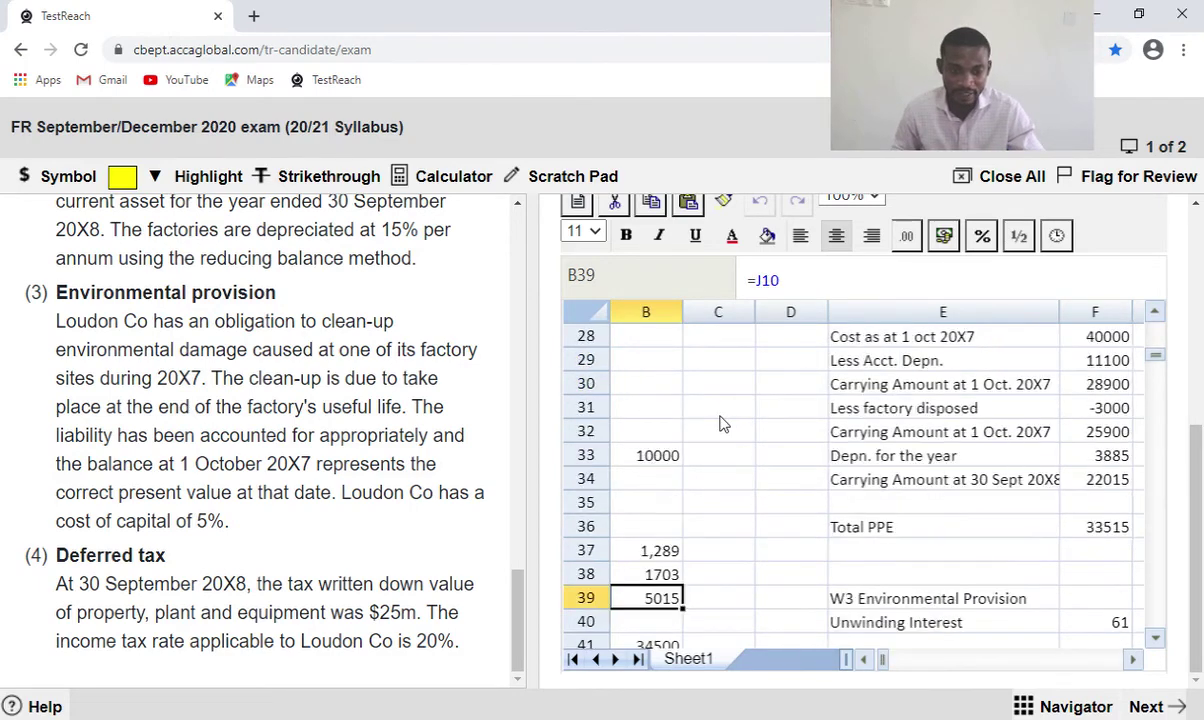
left_click(864, 660)
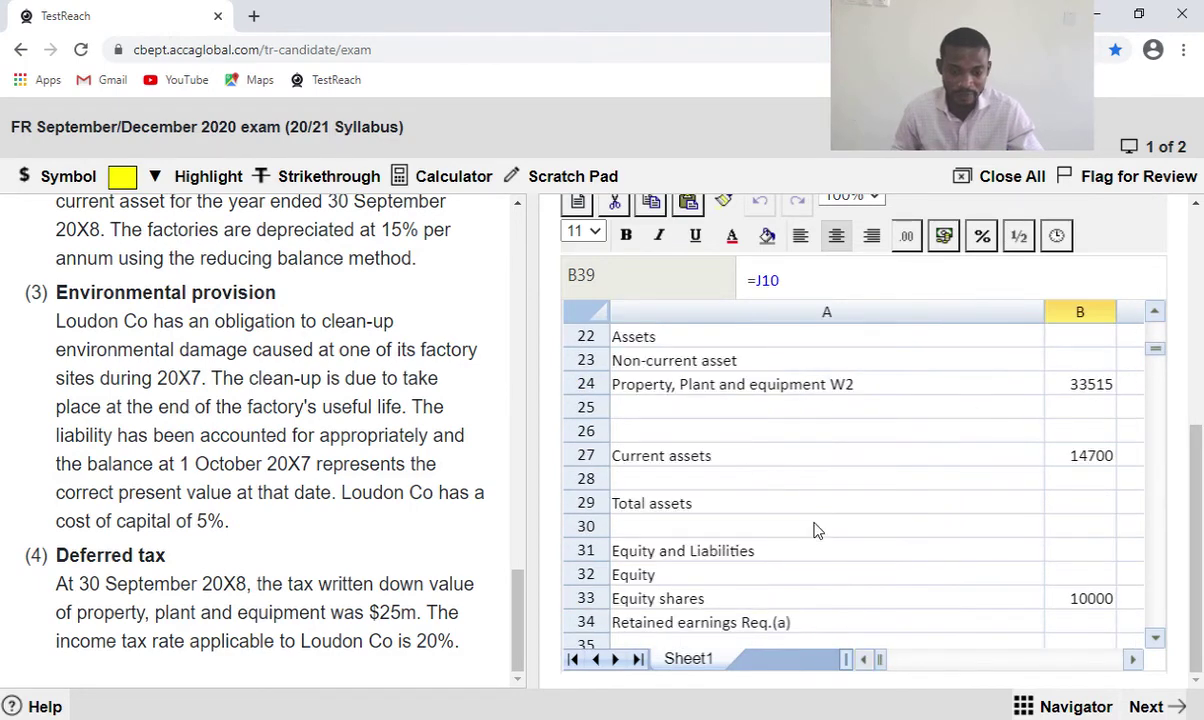
scroll(814, 529, "up", 6)
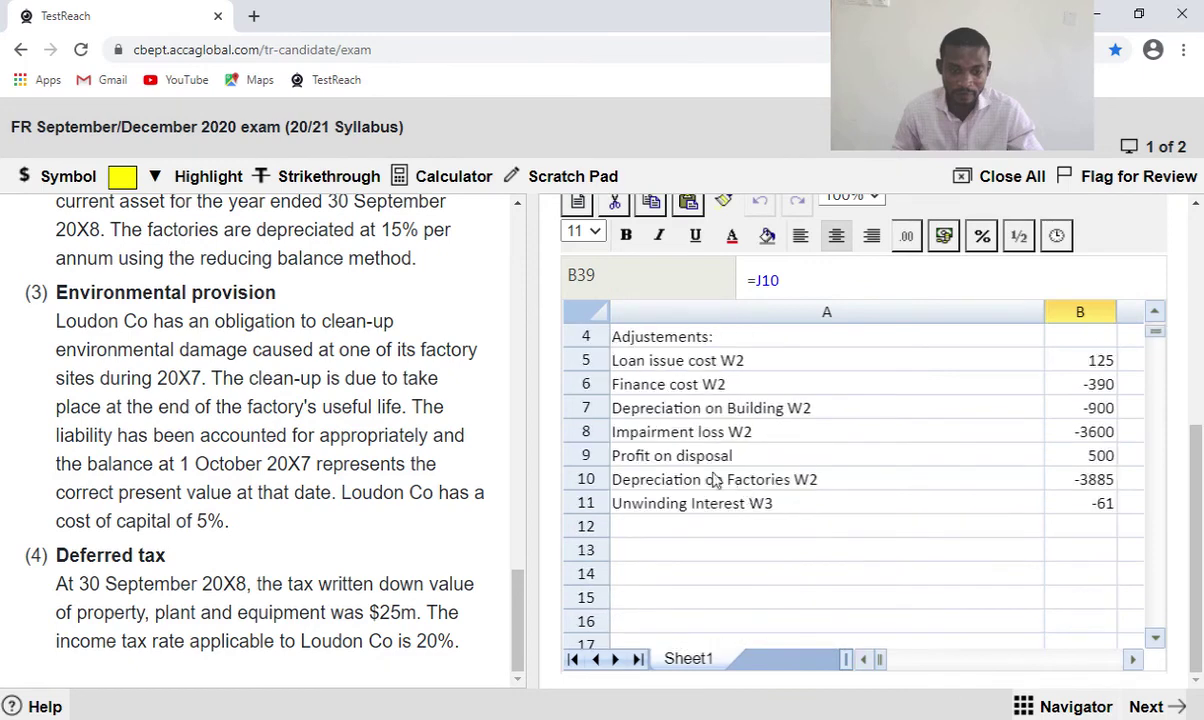
left_click(676, 531)
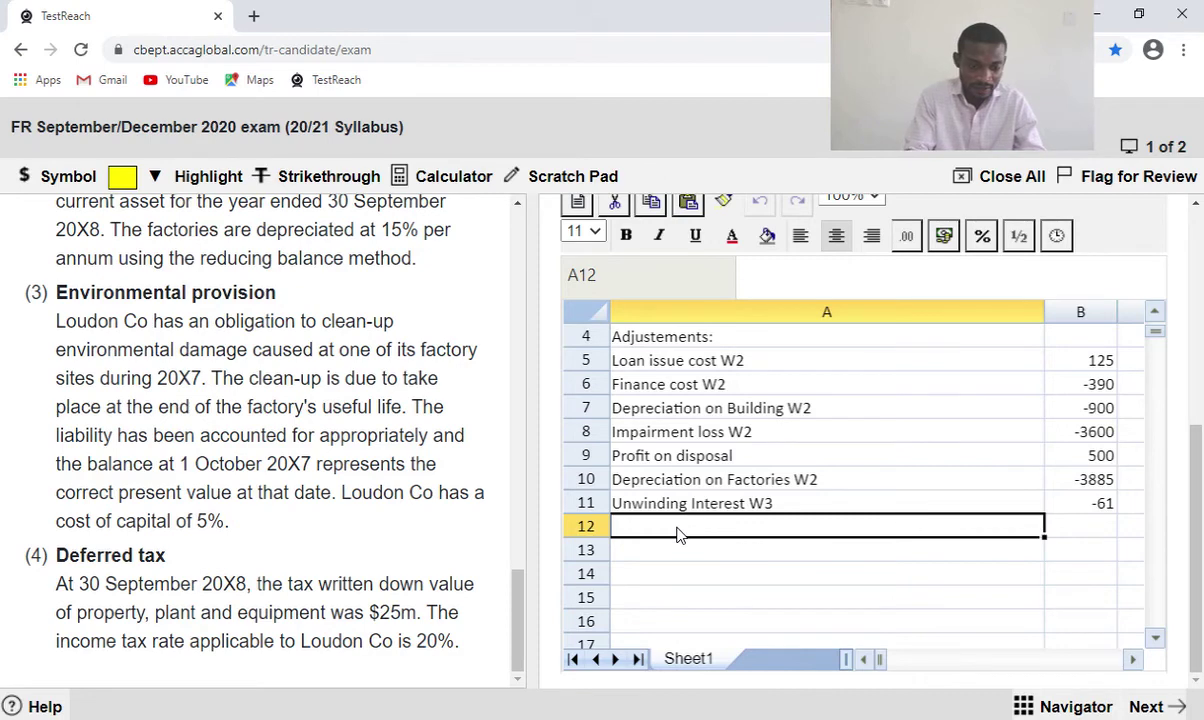
Label A12 'Deferred tax increase W4' and link B12 to the W4 increase in F47.
type("d")
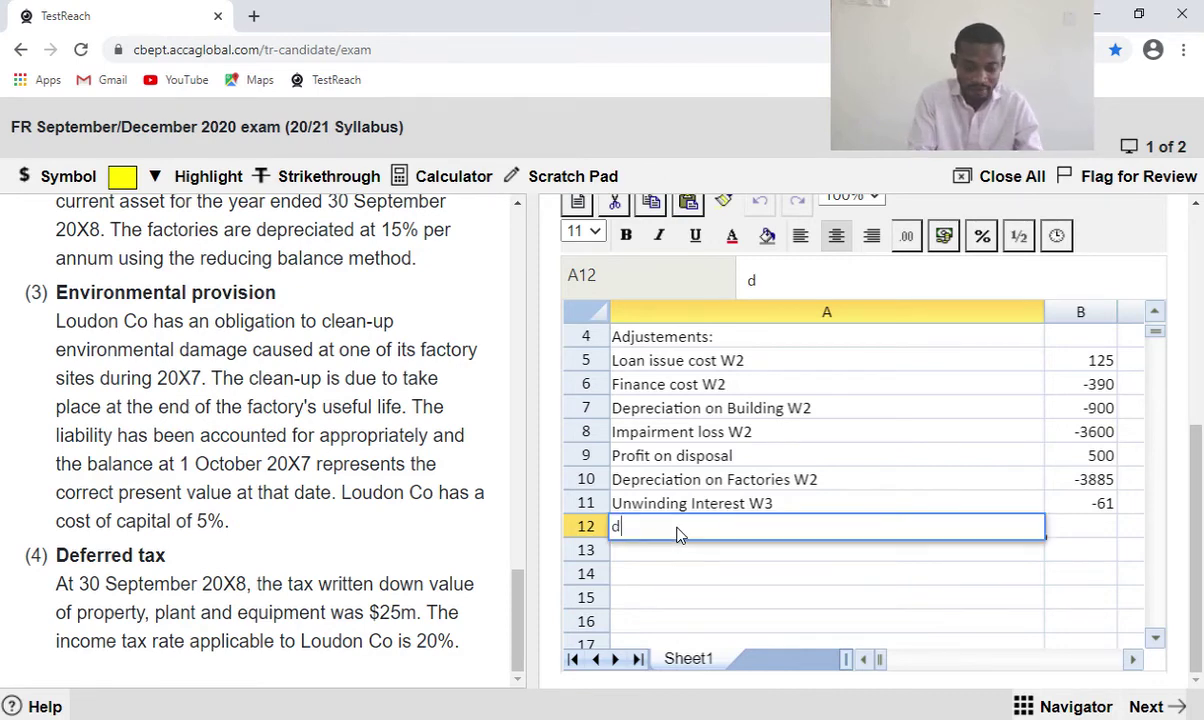
key("BackSpace")
type("Def")
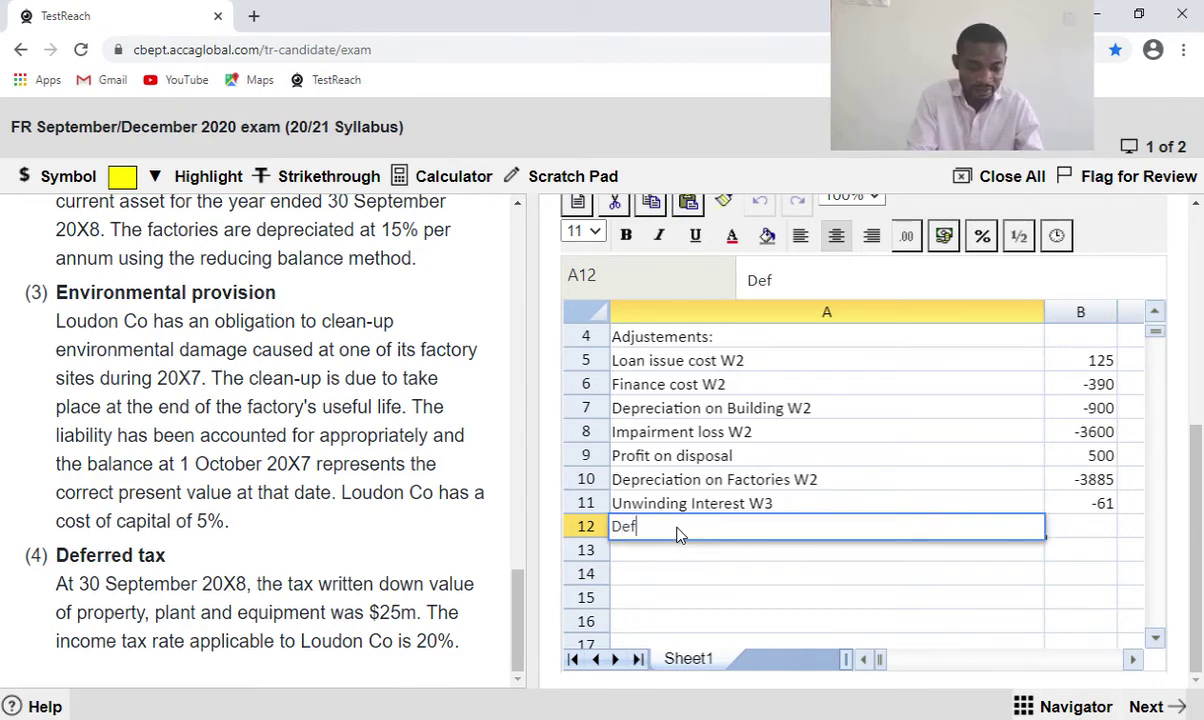
type("erred")
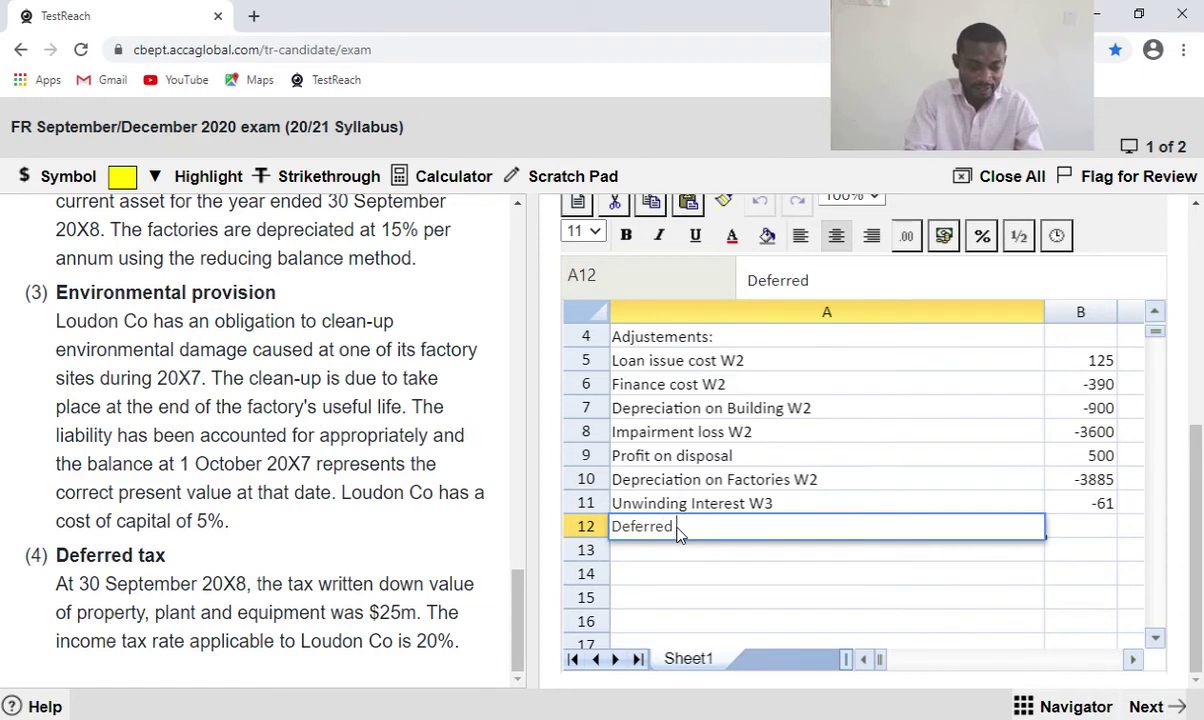
type(" tax inc")
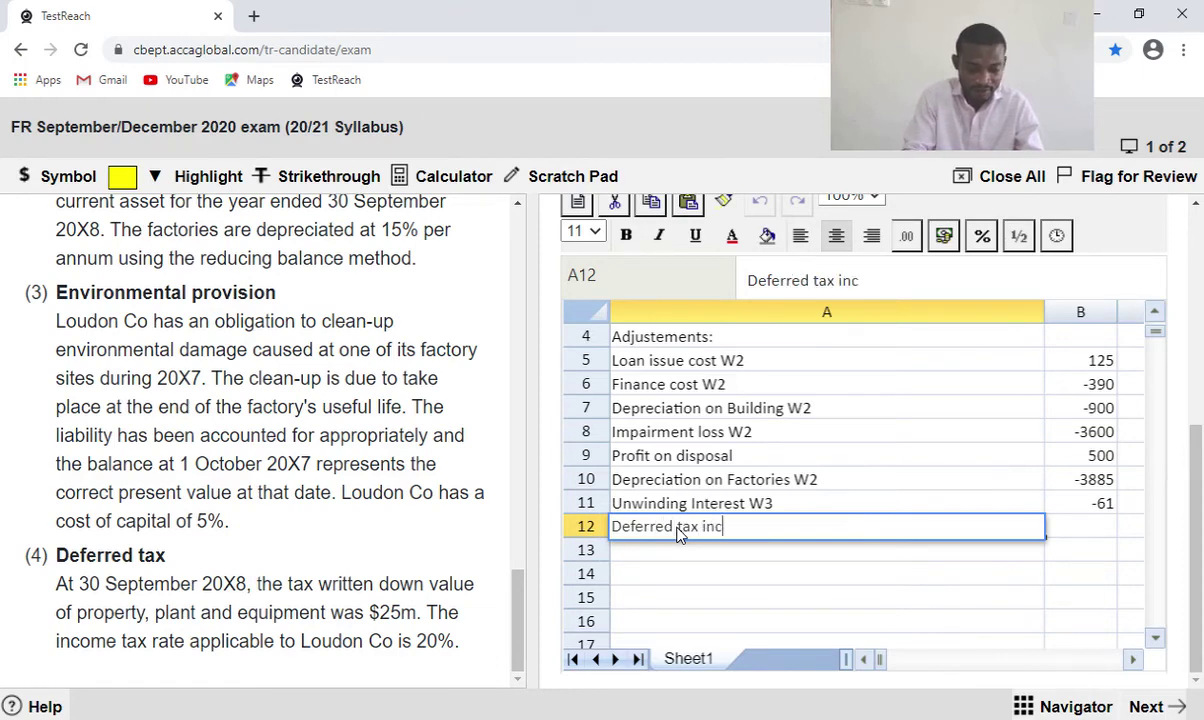
type("rea")
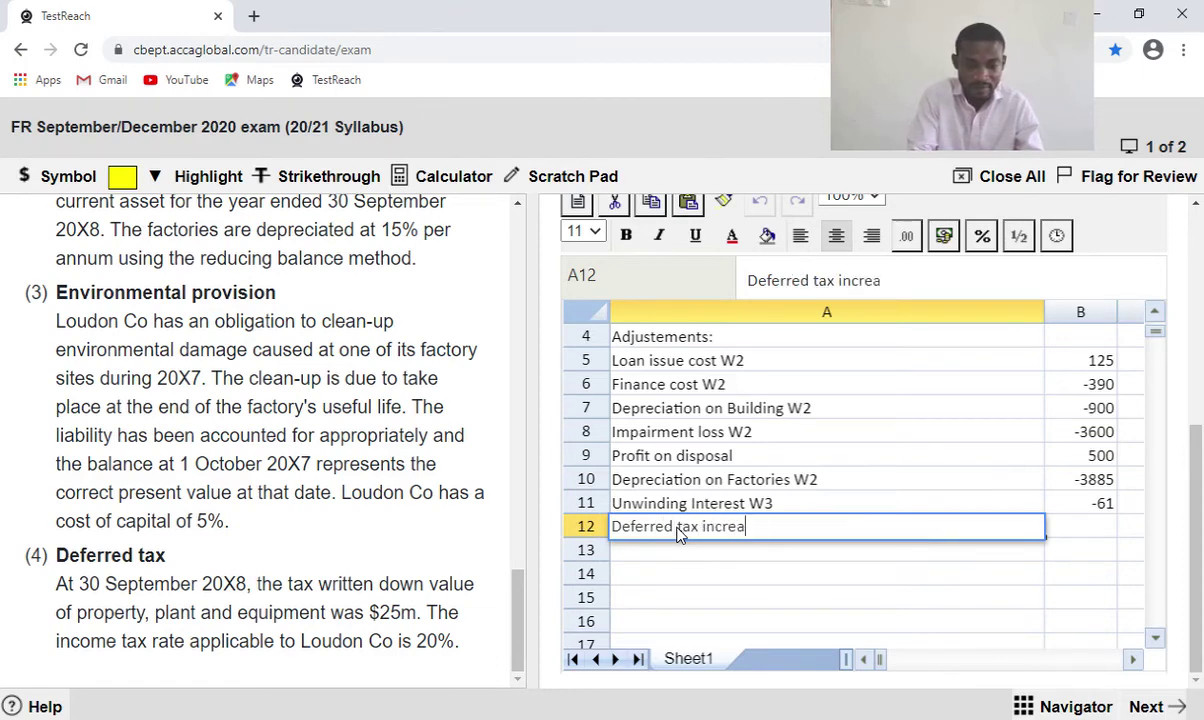
type("se W4")
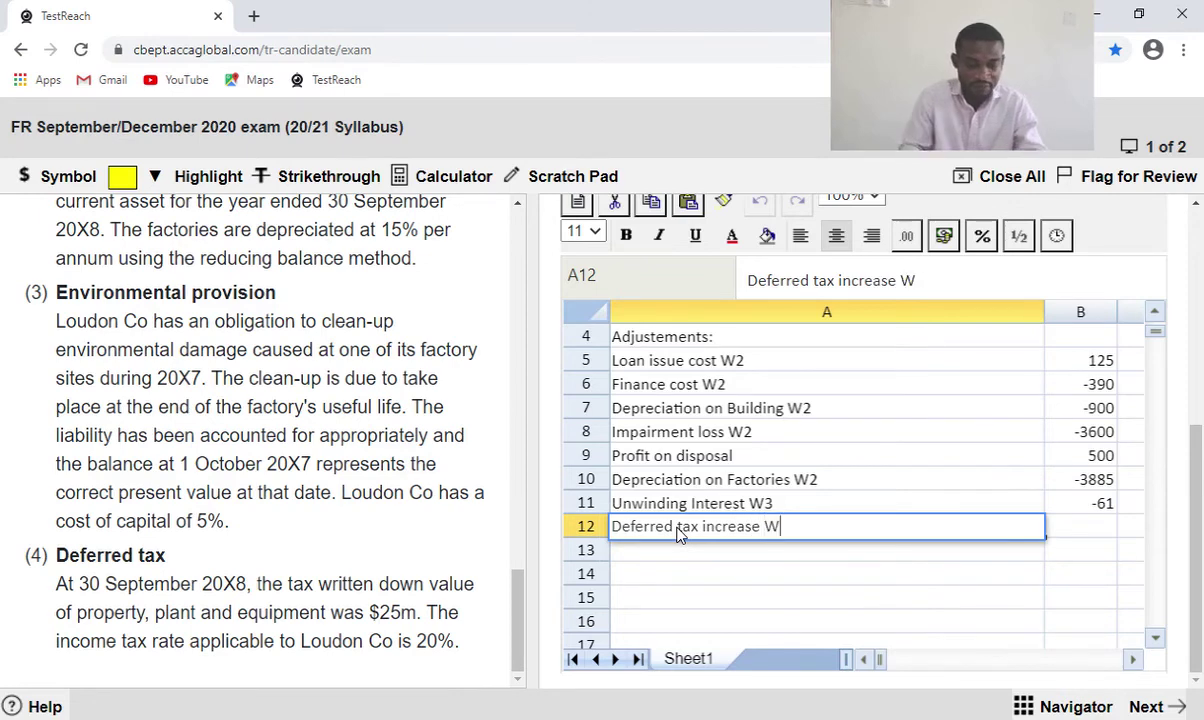
left_click(1088, 531)
type("=")
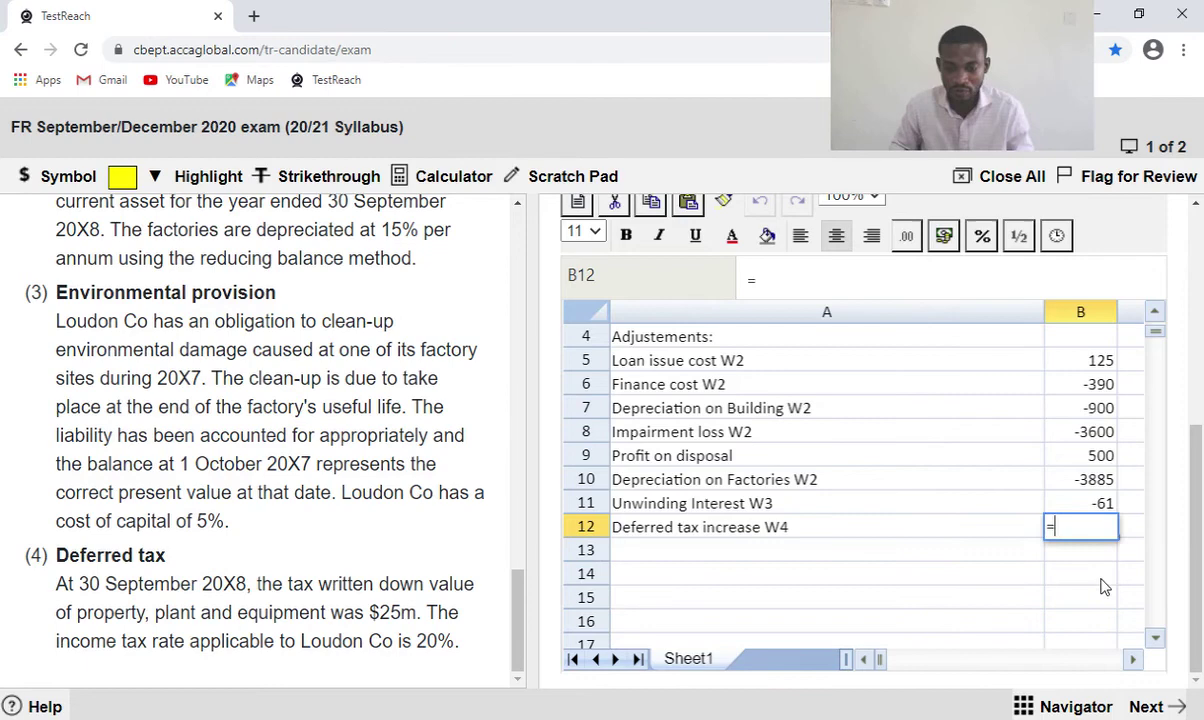
left_click(1134, 660)
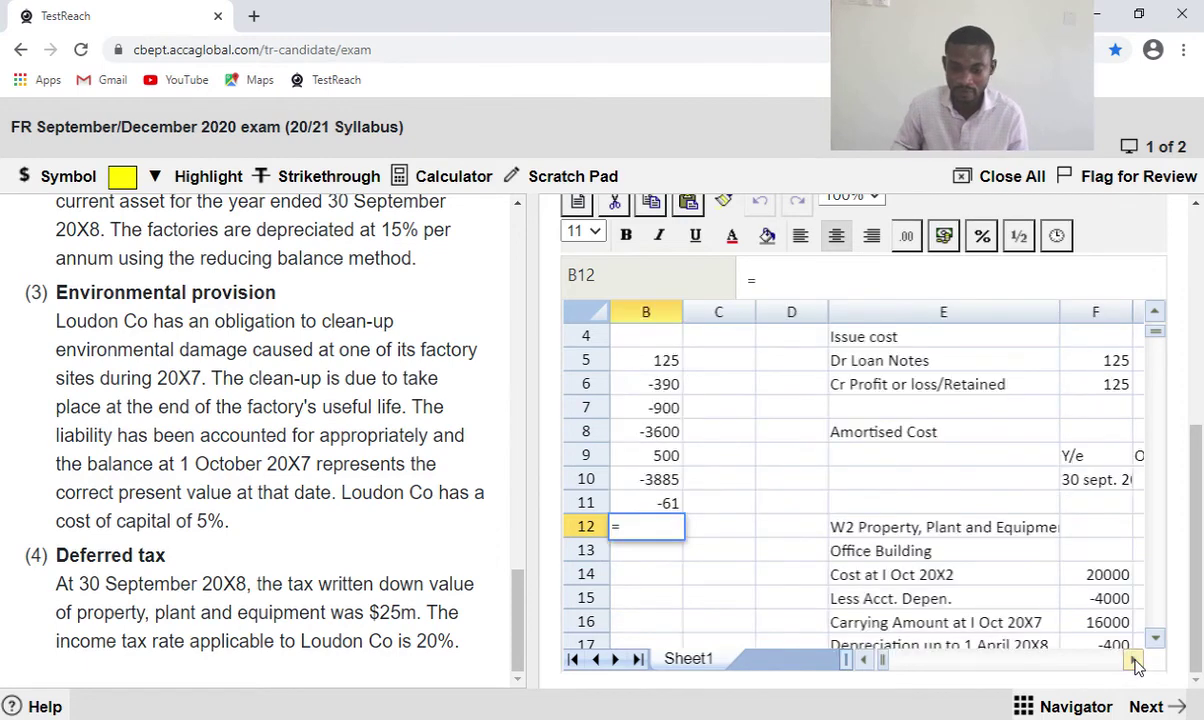
left_click(1155, 640)
left_click(1155, 640)
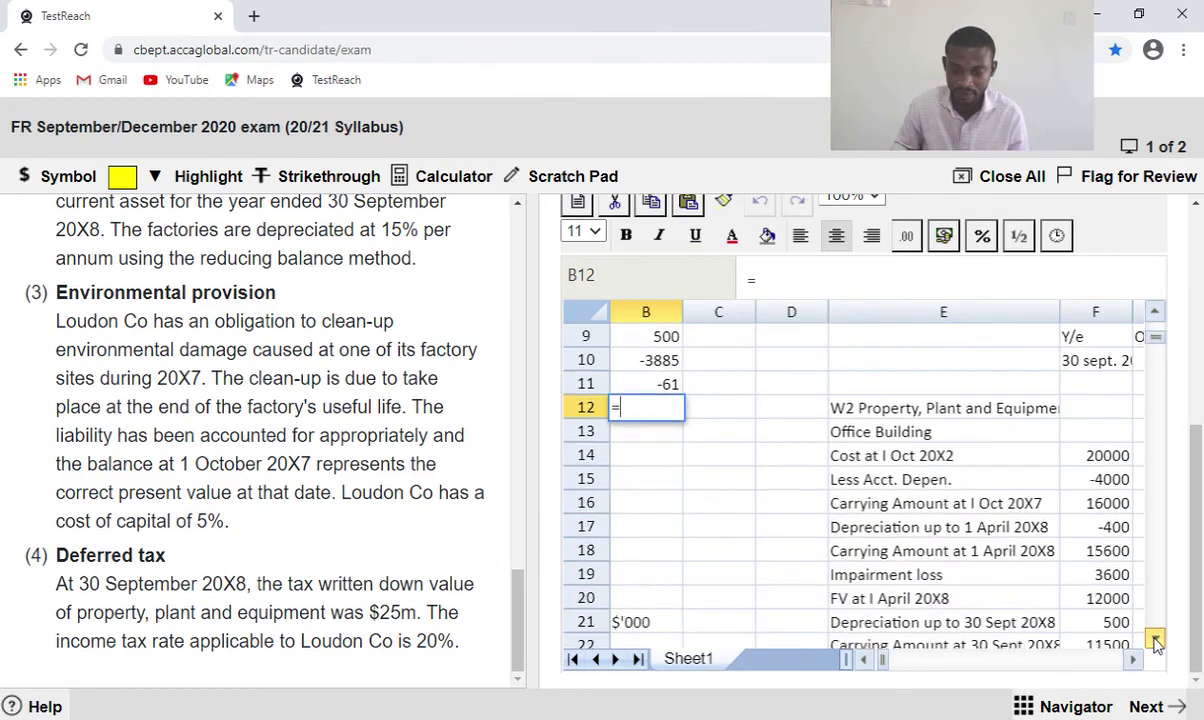
left_click(1155, 640)
left_click(1155, 640)
left_click(1155, 640)
left_click(1155, 640)
left_click(1155, 640)
left_click(1155, 640)
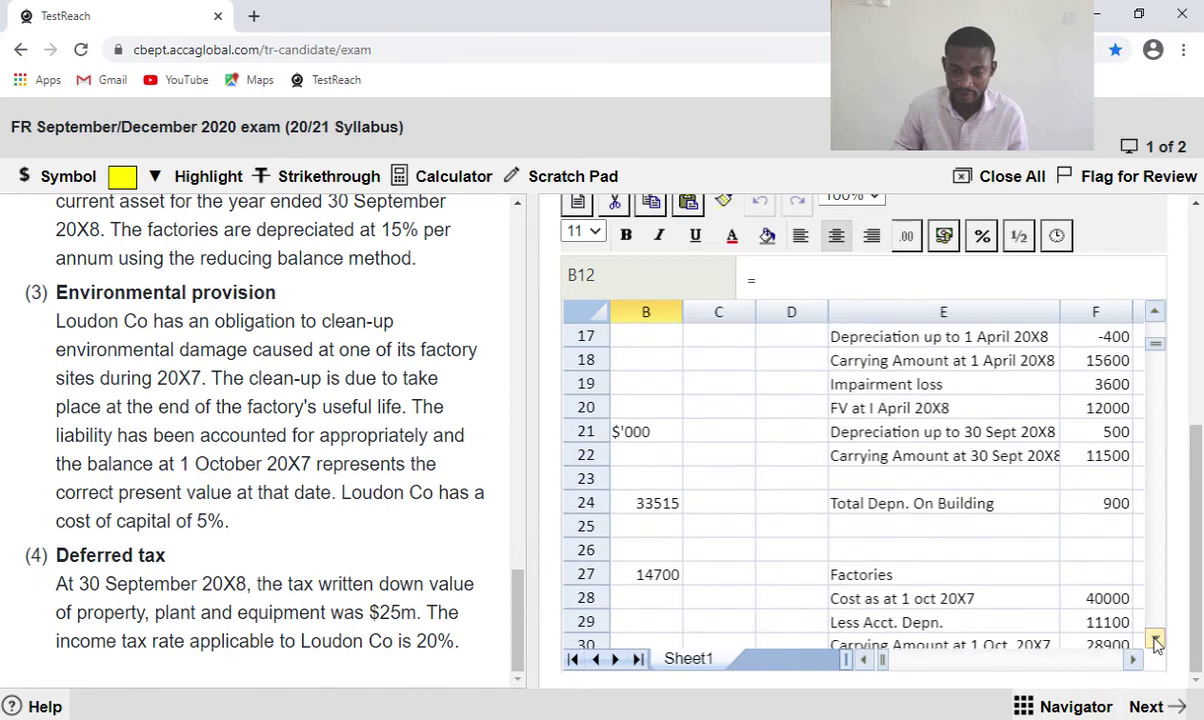
left_click(1155, 640)
left_click(1155, 640)
left_click(1155, 640)
left_click(1155, 640)
left_click(1155, 640)
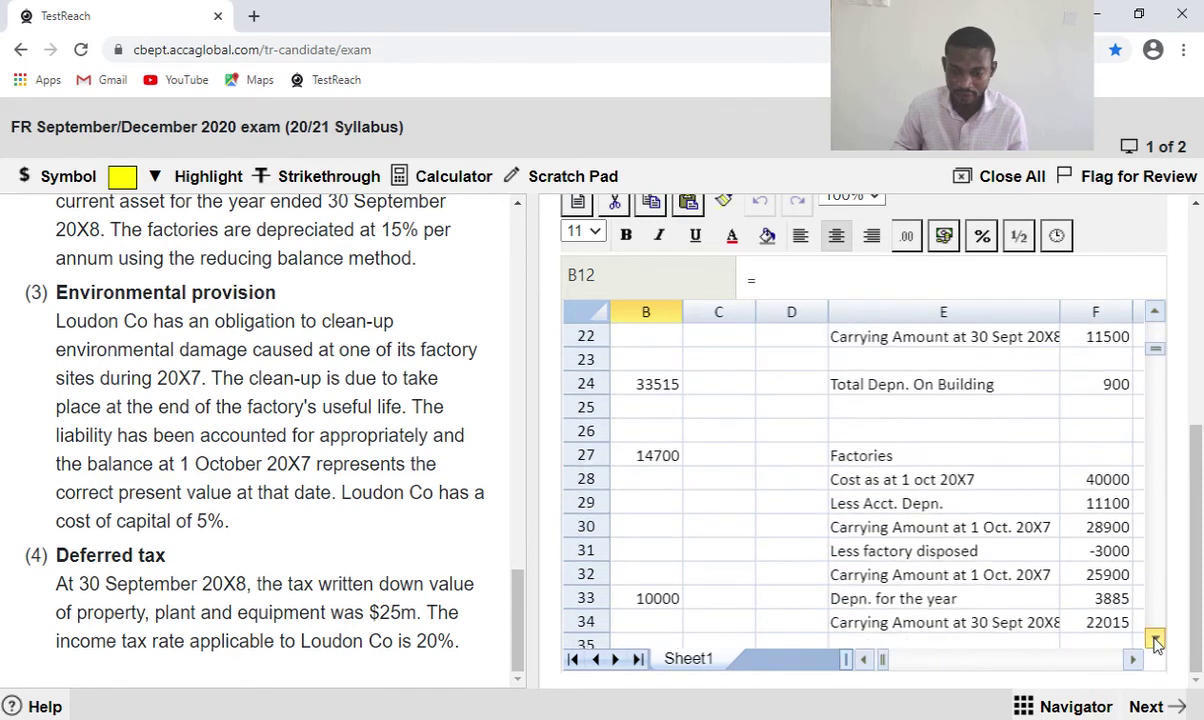
left_click(1155, 640)
left_click(1155, 640)
left_click(1155, 640)
left_click(1155, 640)
left_click(1155, 640)
left_click(1155, 640)
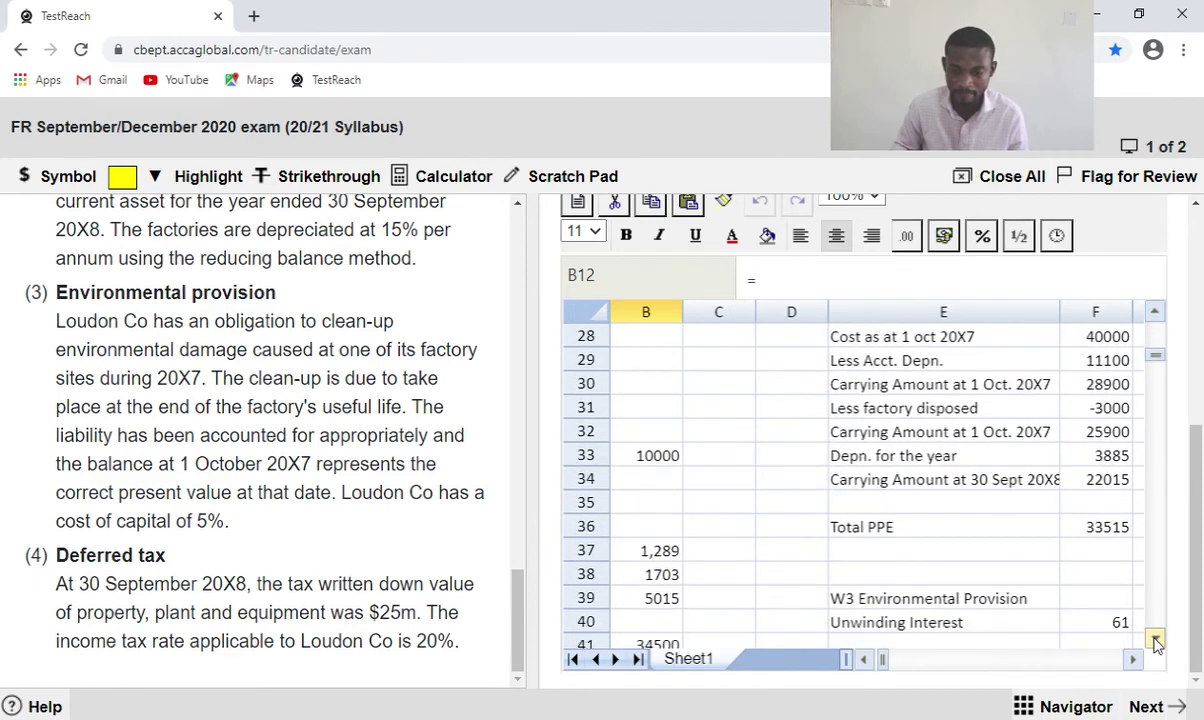
left_click(1155, 640)
left_click(1155, 640)
left_click(1155, 640)
left_click(1155, 640)
left_click(1155, 640)
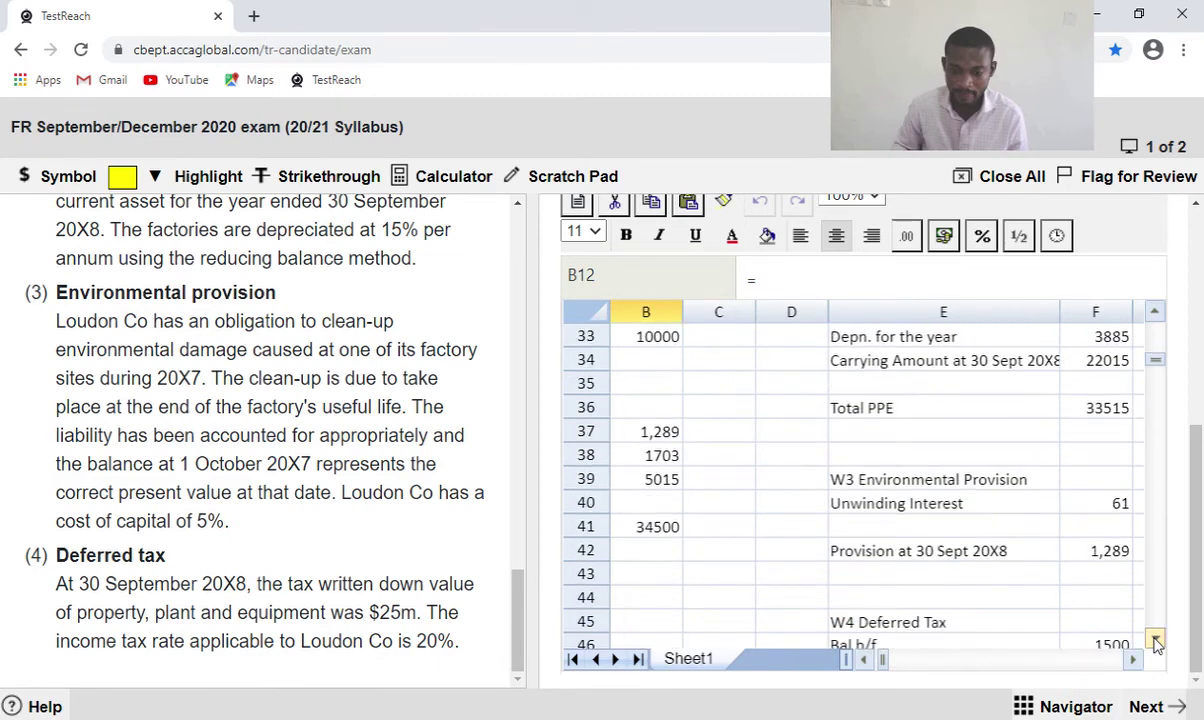
left_click(1155, 640)
left_click(1155, 640)
left_click(1155, 640)
left_click(1117, 604)
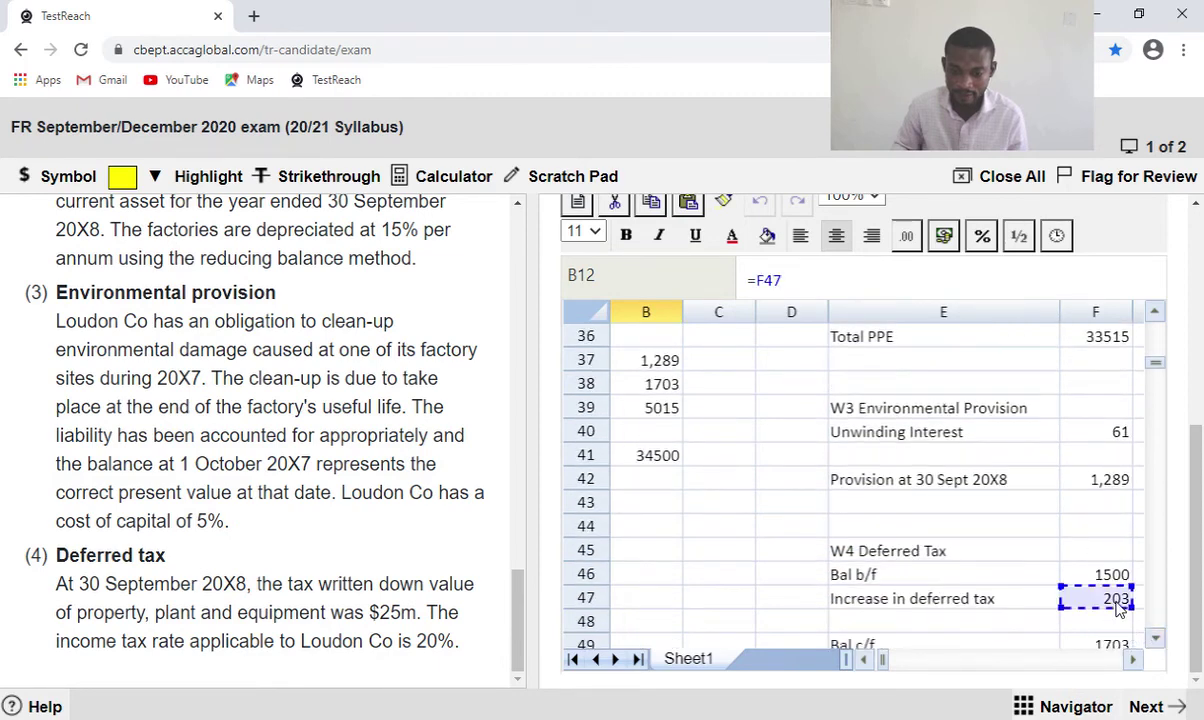
key("Return")
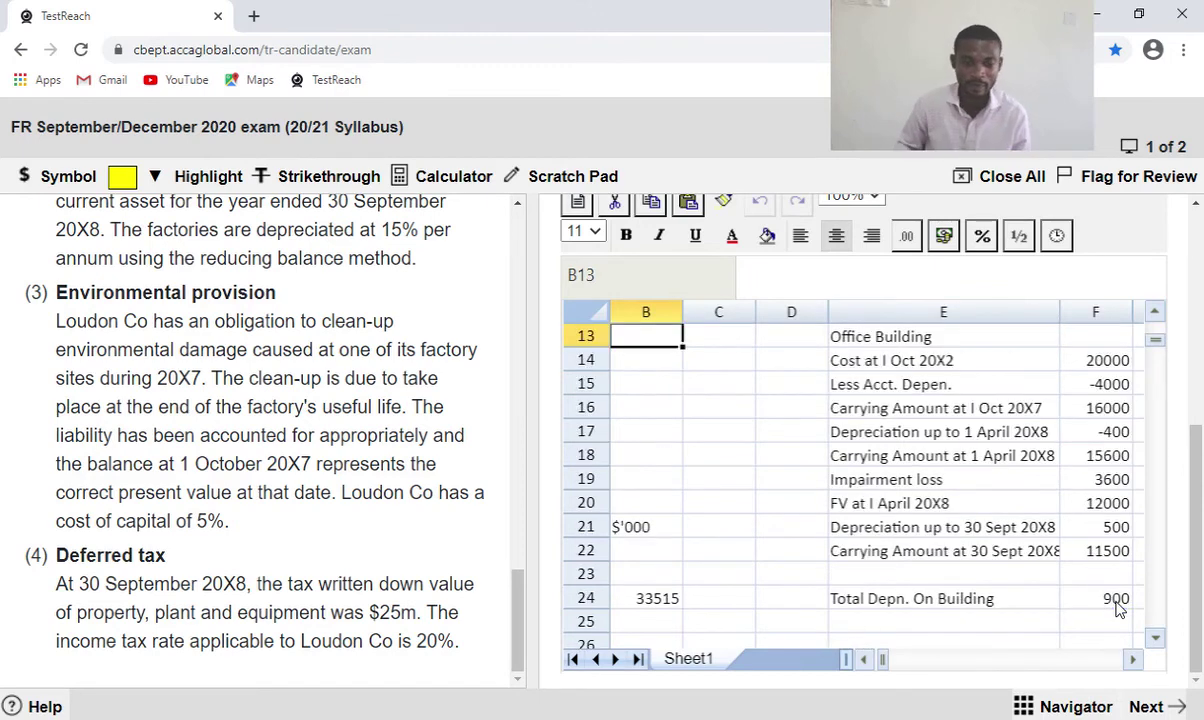
Change the B12 formula to =-F47 so the adjustment shows -203.
left_click(864, 659)
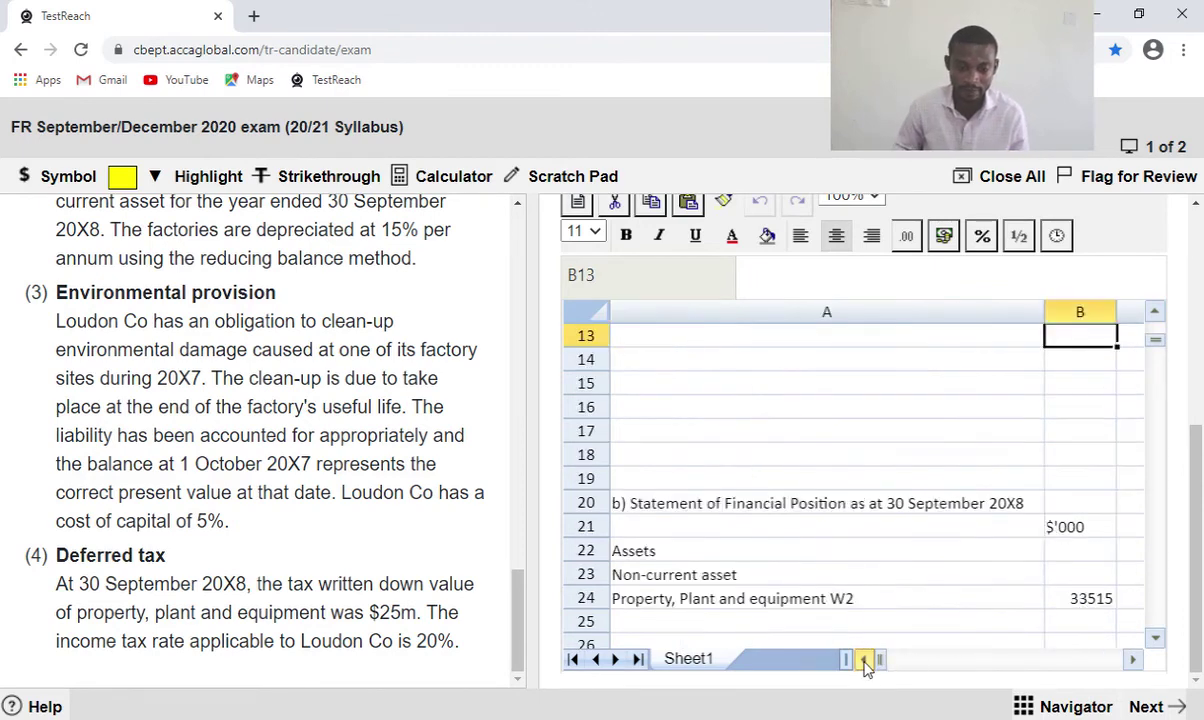
scroll(850, 500, "up", 2)
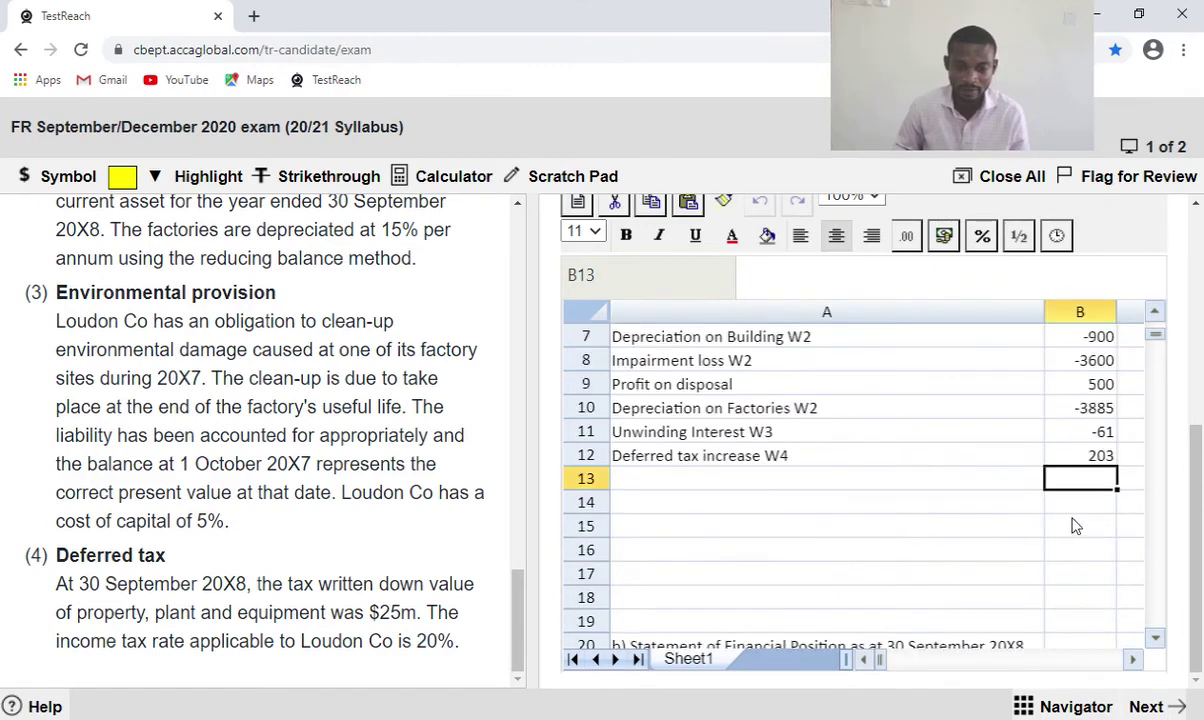
double_click(1078, 457)
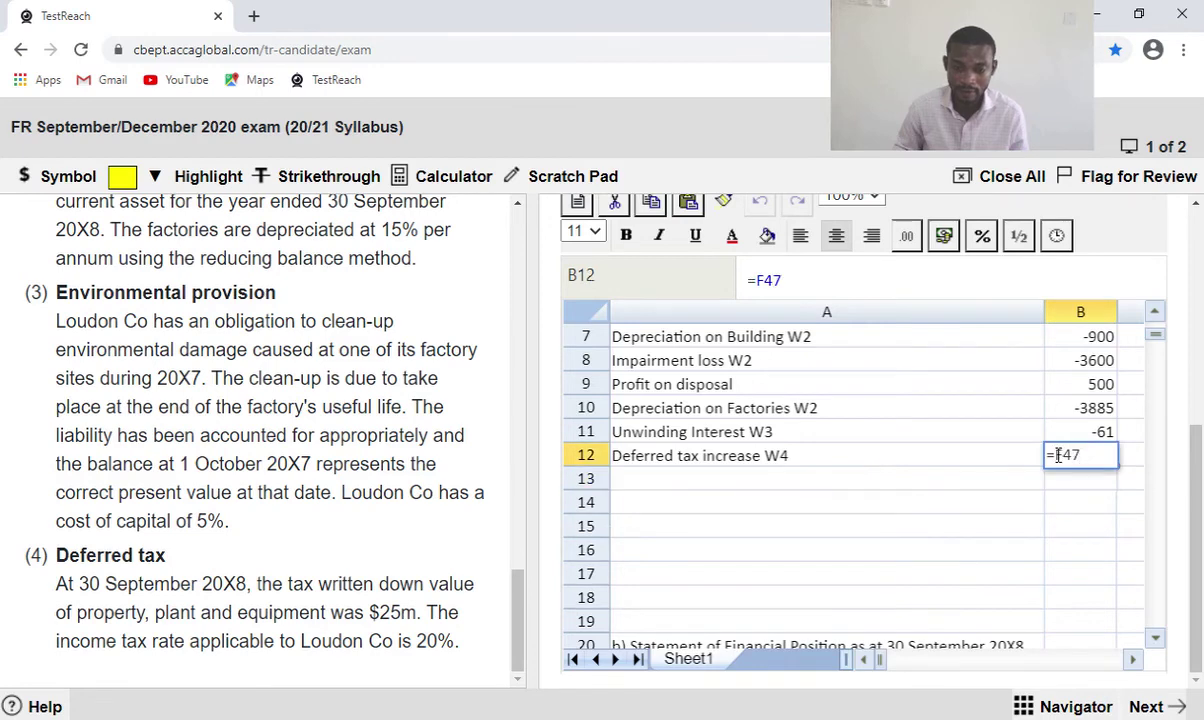
type("-")
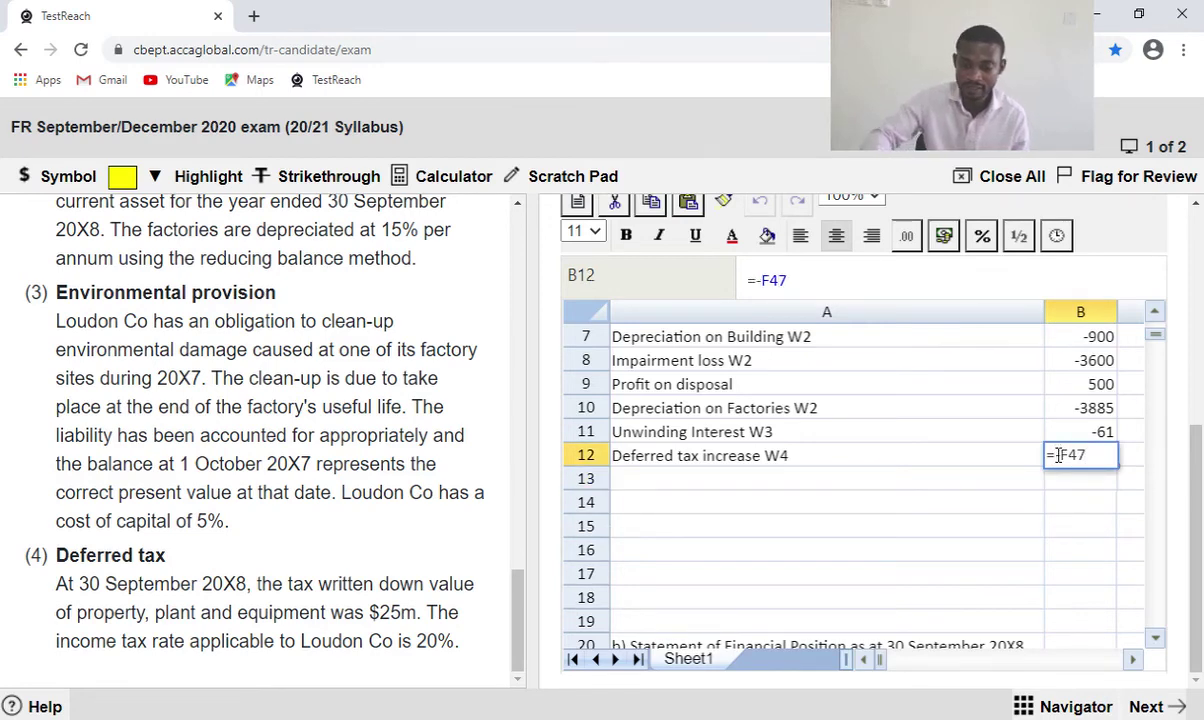
key("Return")
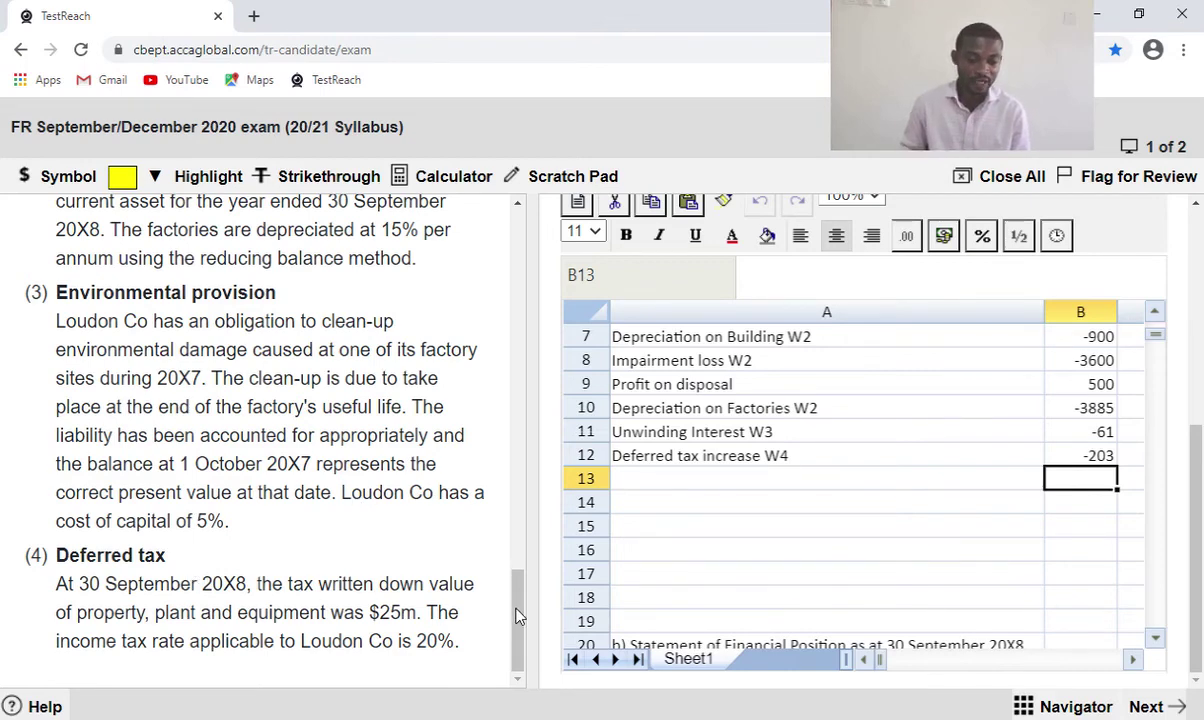
Scroll to rows 29–42, showing factories at 22015, Total PPE 33515 and W3 Environmental Provision.
scroll(518, 510, "up", 2)
left_click_drag(518, 510, 525, 392)
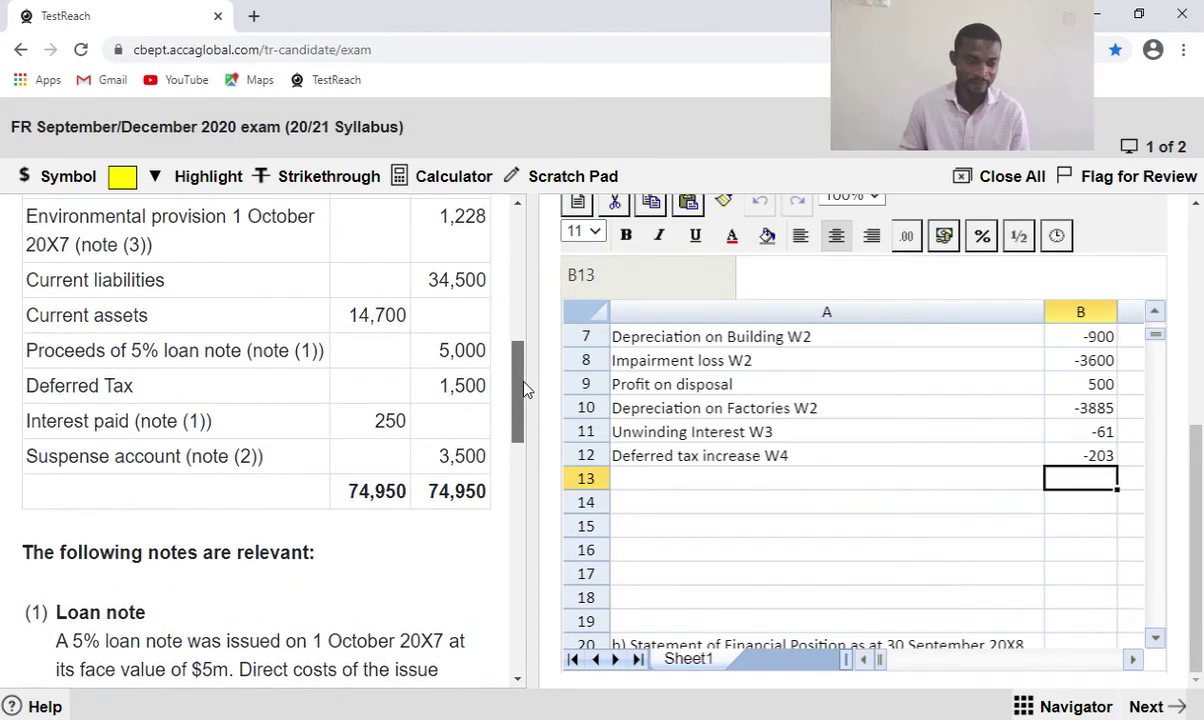
scroll(338, 373, "up", 3)
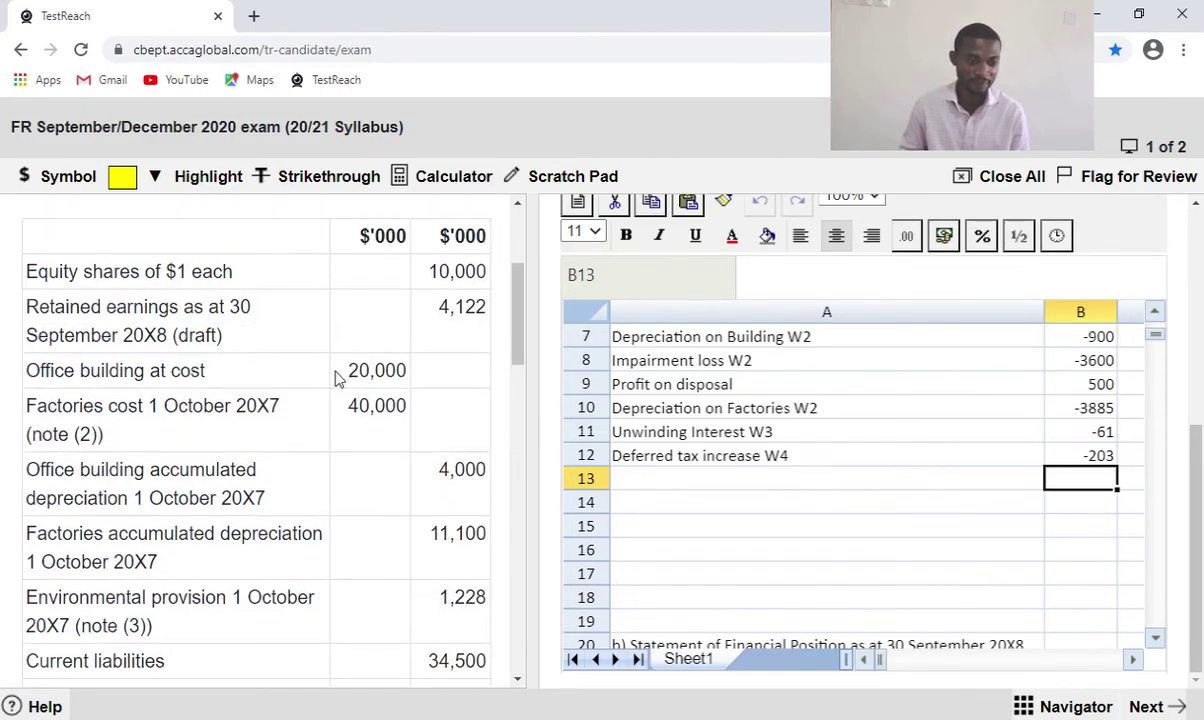
scroll(336, 375, "down", 3)
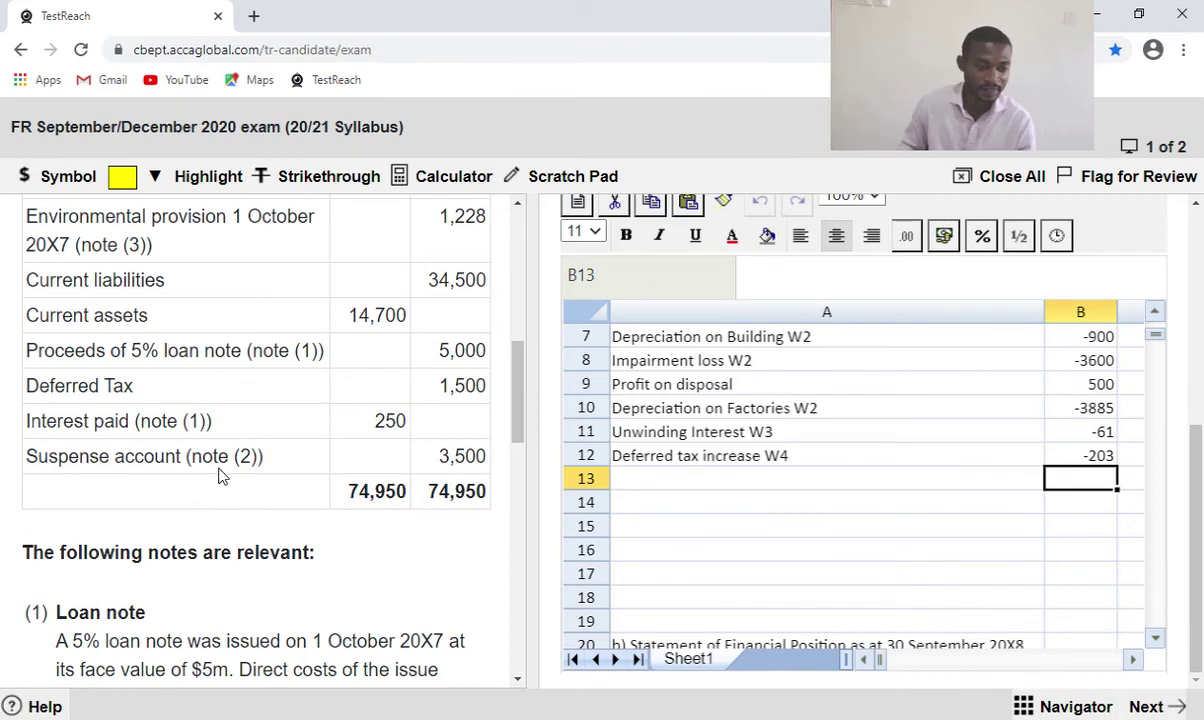
scroll(240, 478, "down", 1)
scroll(240, 478, "down", 3)
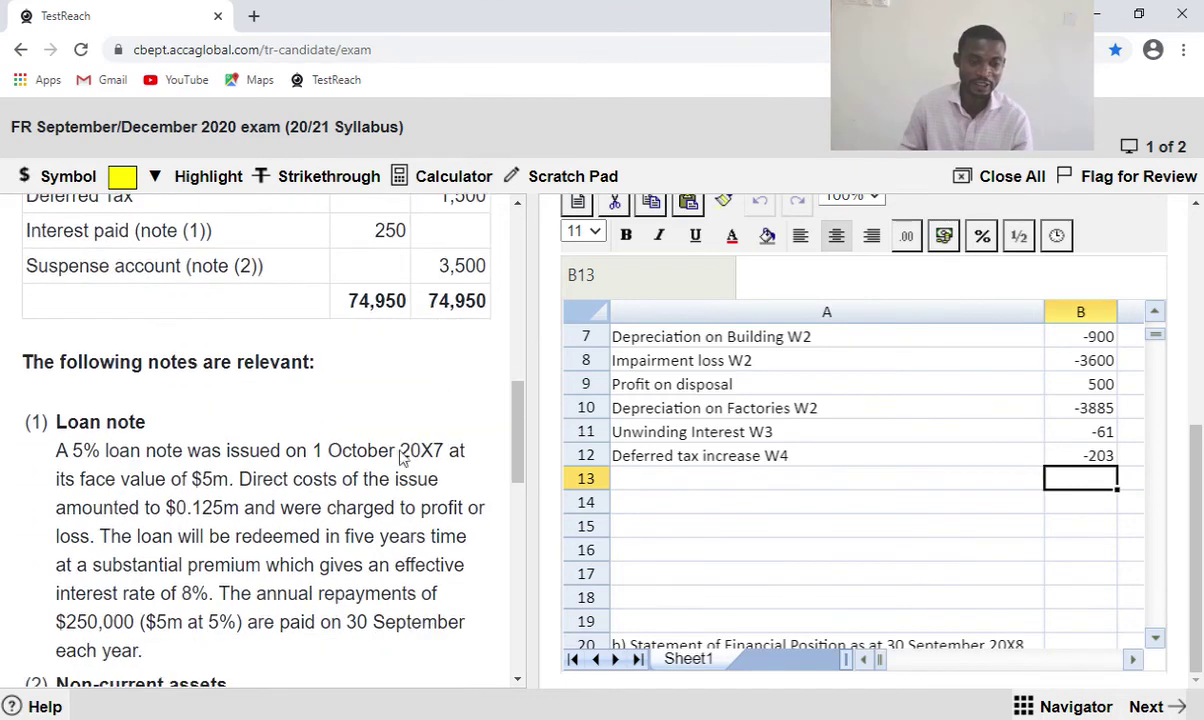
scroll(296, 620, "down", 2)
scroll(296, 616, "down", 1)
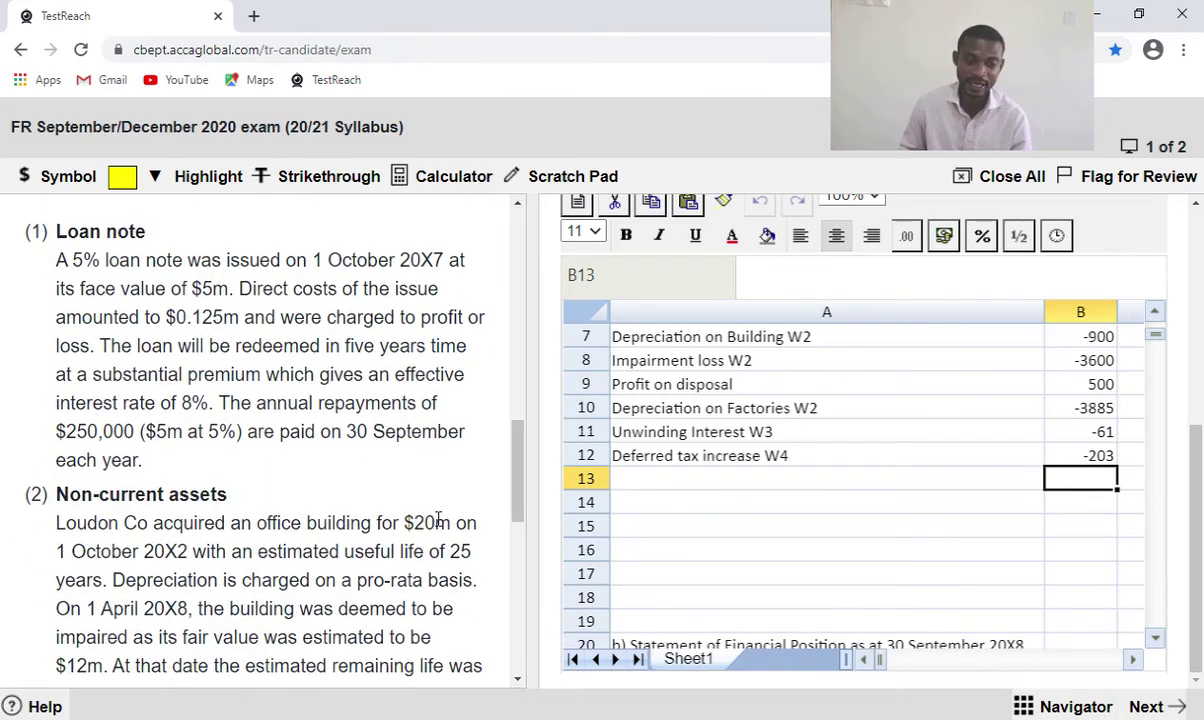
scroll(409, 524, "up", 8)
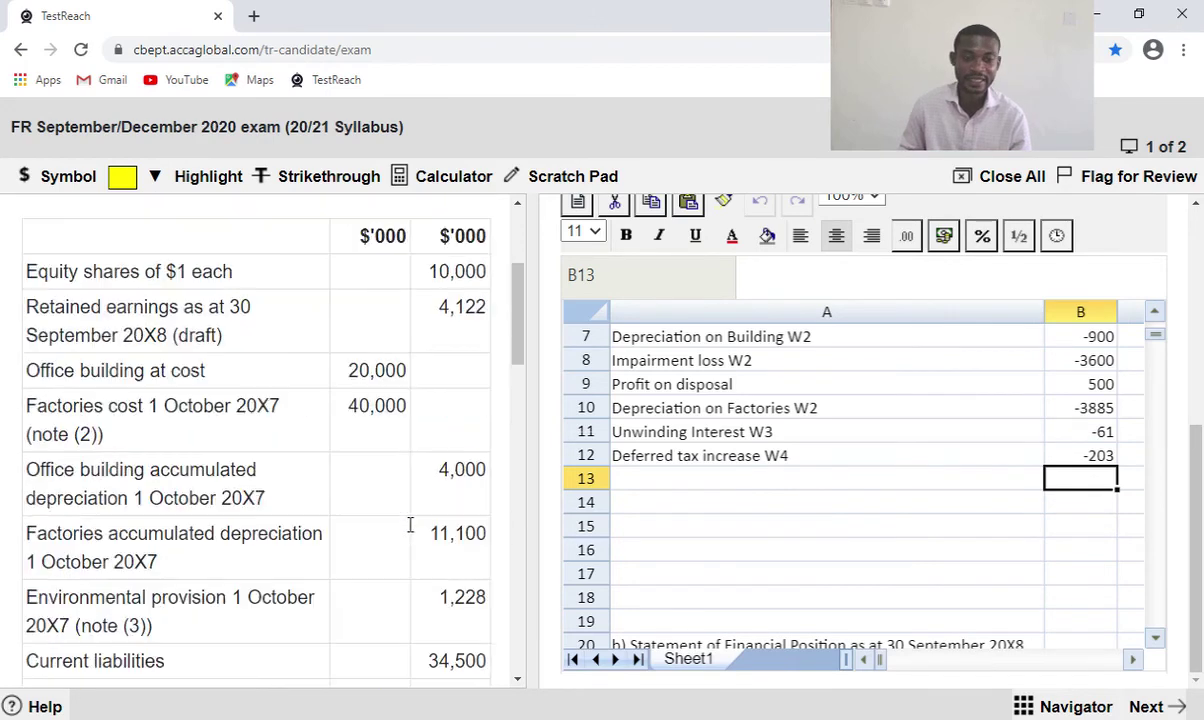
left_click(1133, 663)
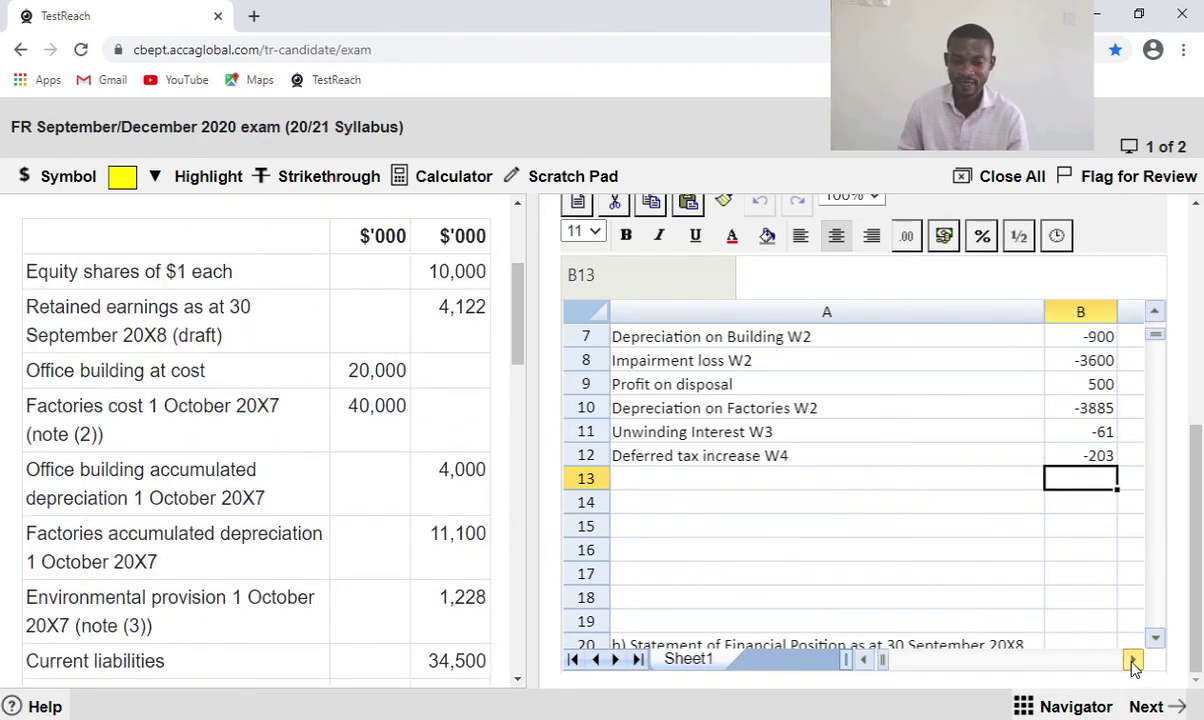
left_click(1155, 640)
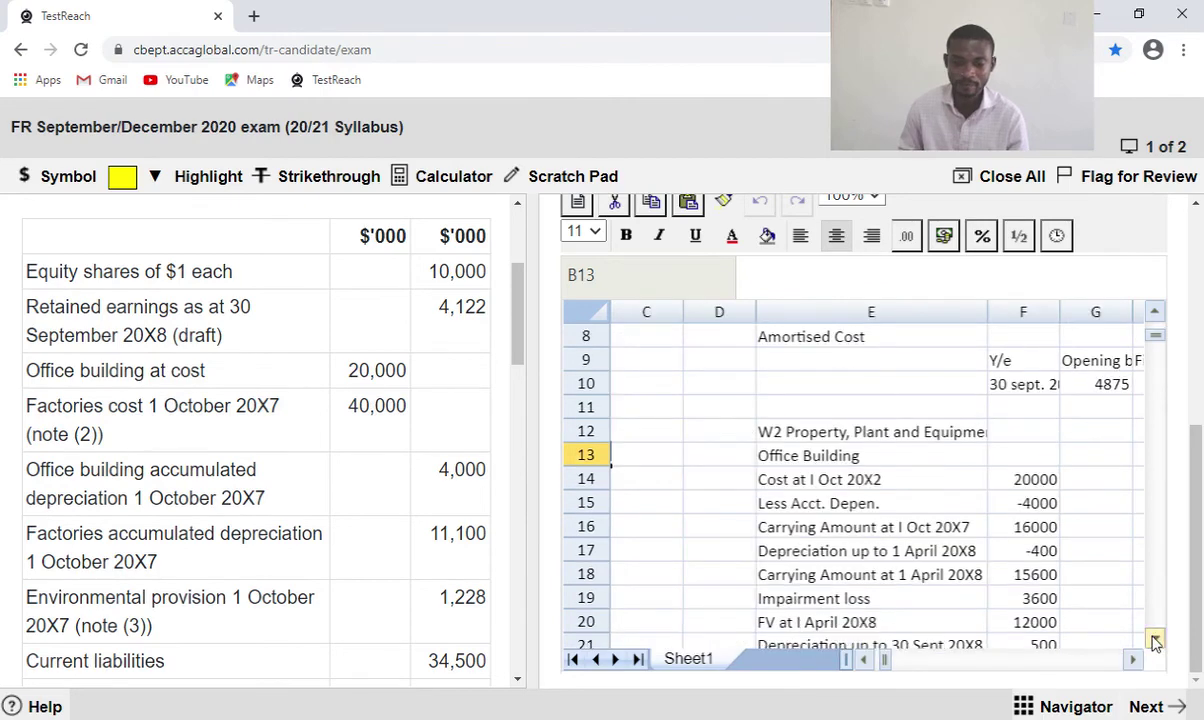
left_click(1155, 640)
left_click(1155, 640)
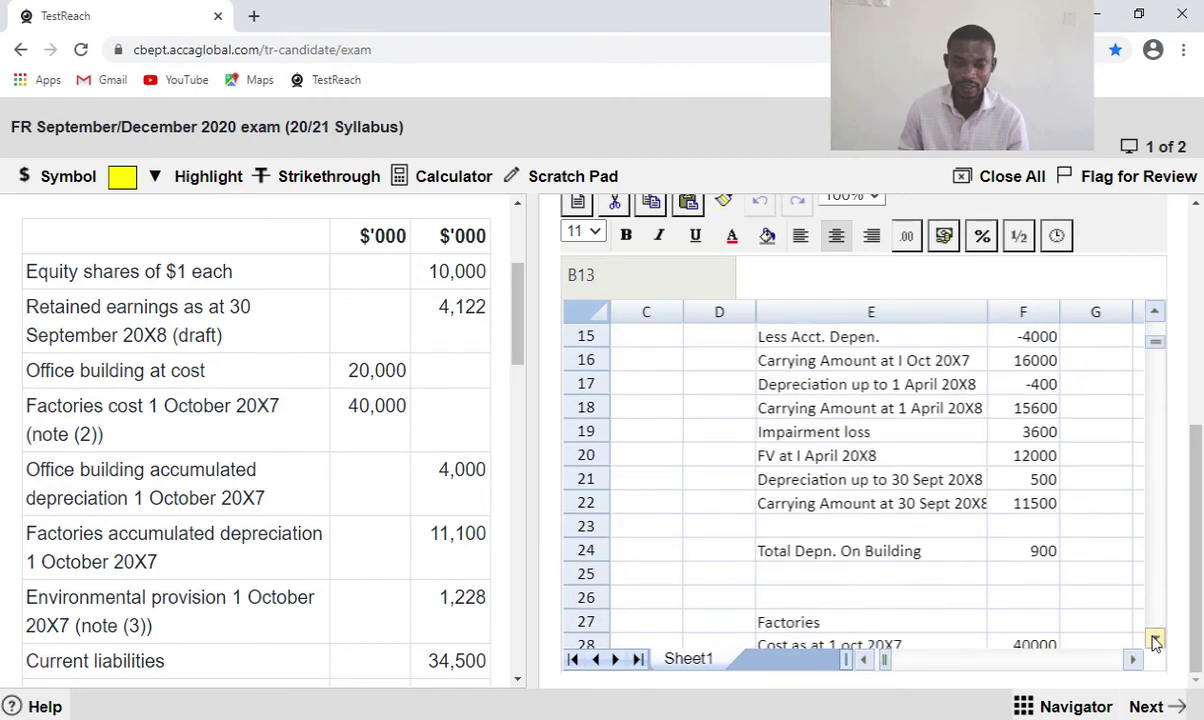
left_click(1155, 640)
left_click(1155, 640)
left_click(1154, 641)
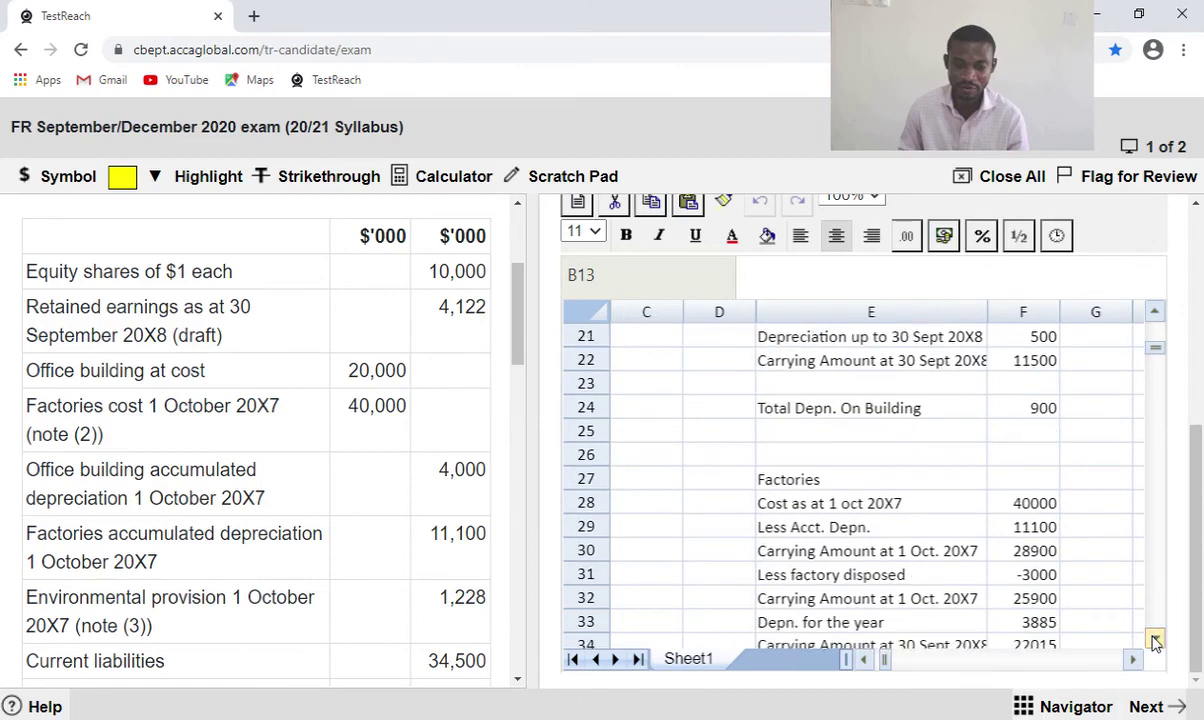
left_click(1154, 641)
left_click(1154, 641)
left_click(1154, 641)
left_click(1154, 641)
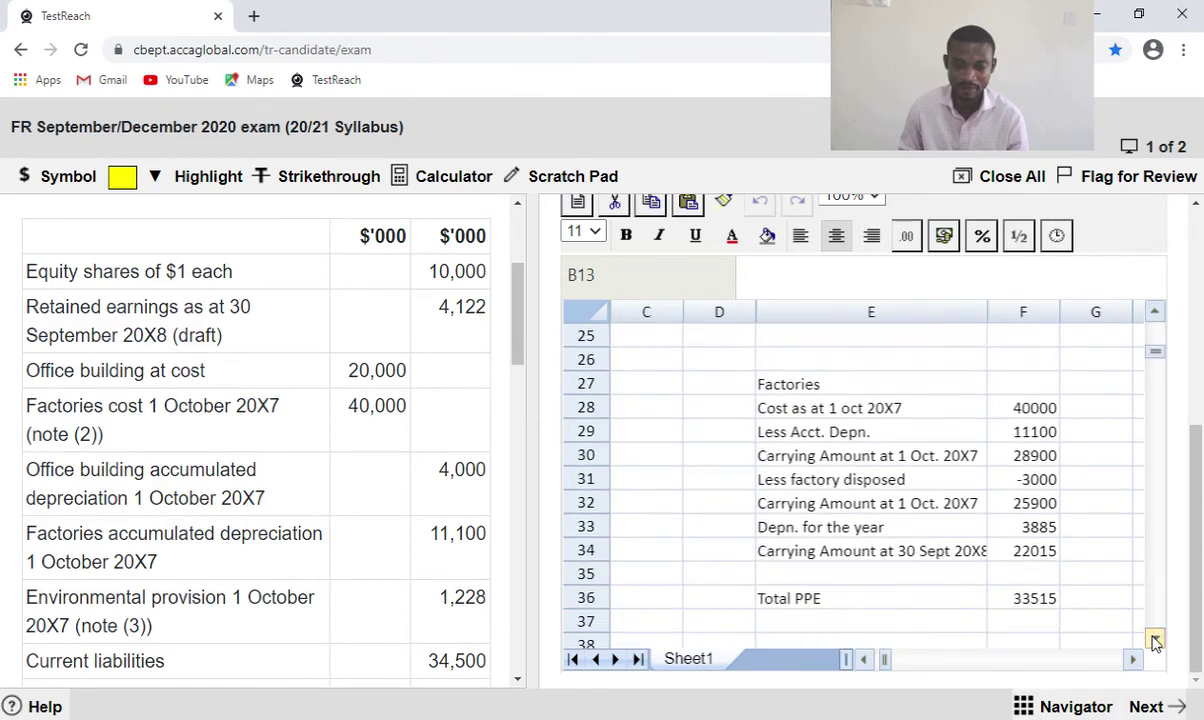
left_click(1154, 641)
left_click(1154, 641)
left_click(1154, 641)
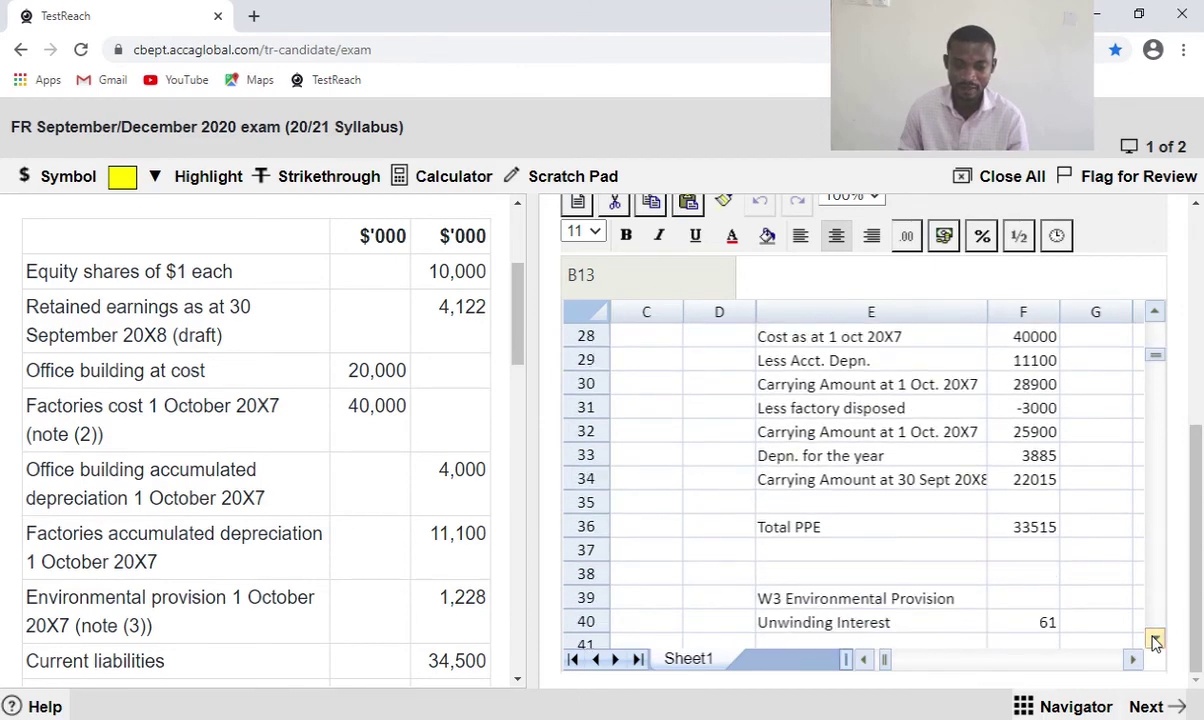
scroll(1152, 636, "up", 2)
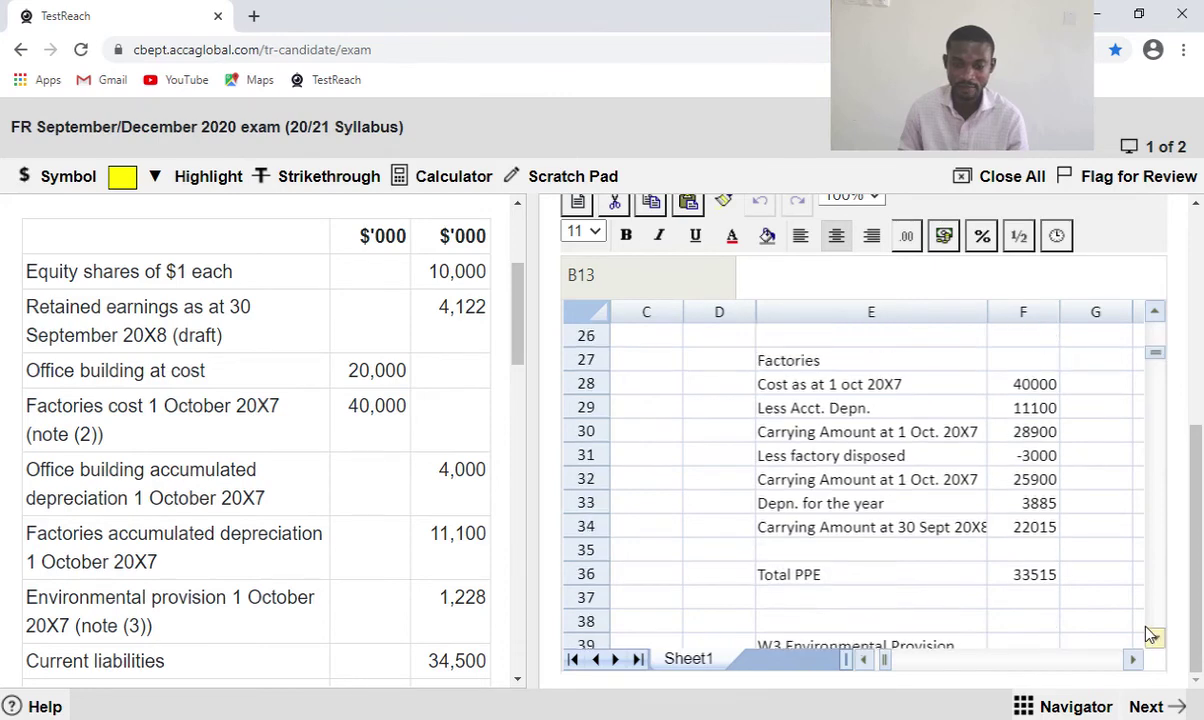
scroll(1152, 636, "up", 2)
scroll(1152, 636, "down", 2)
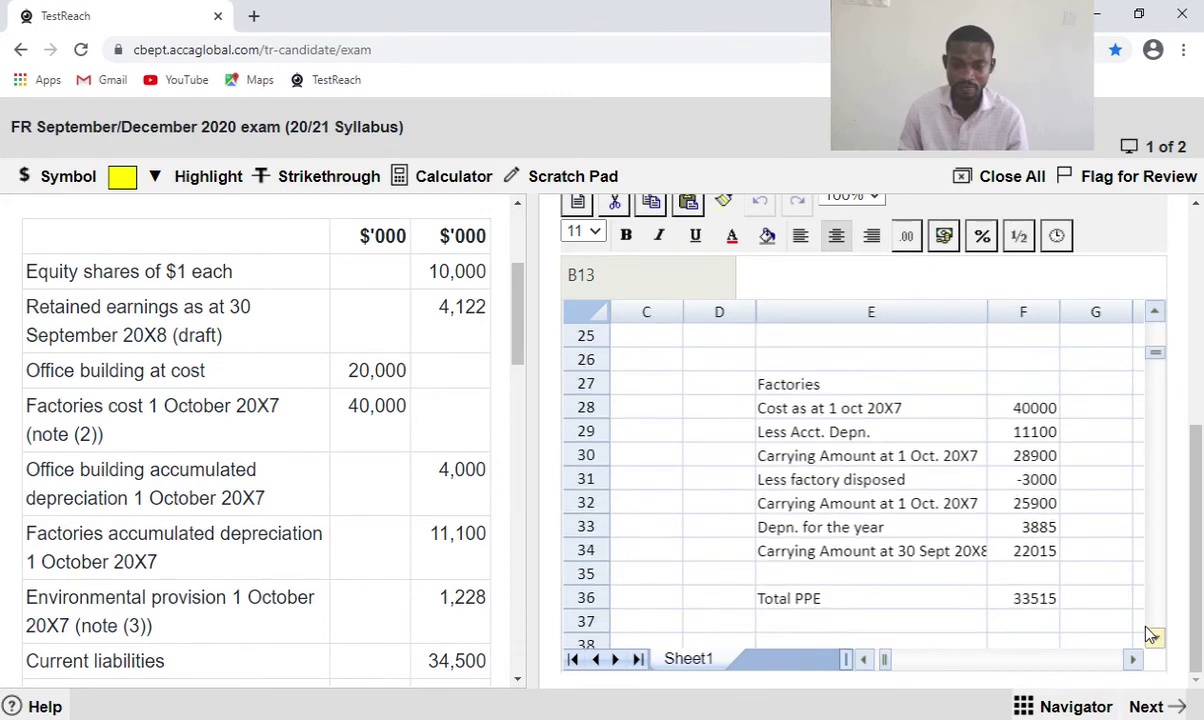
scroll(1152, 636, "down", 3)
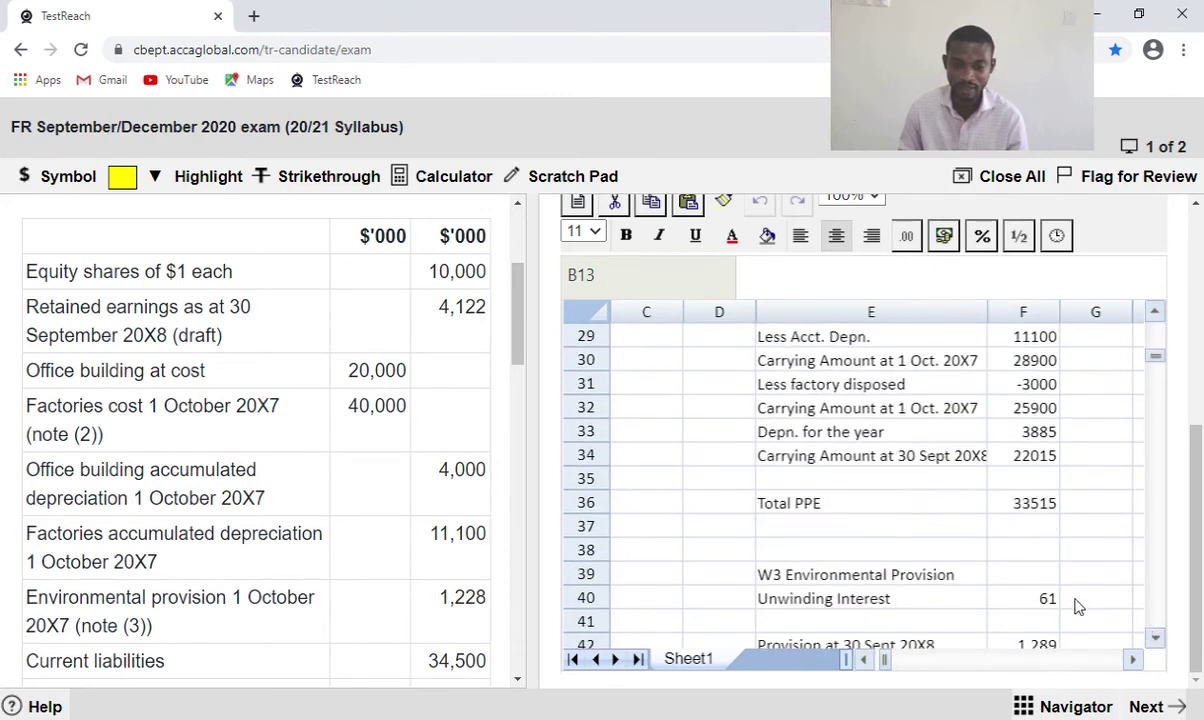
Enter the note 'Dr Suspense 3500, Cr Factory 3000, Cr Profit or loss 500' in E38.
left_click(780, 553)
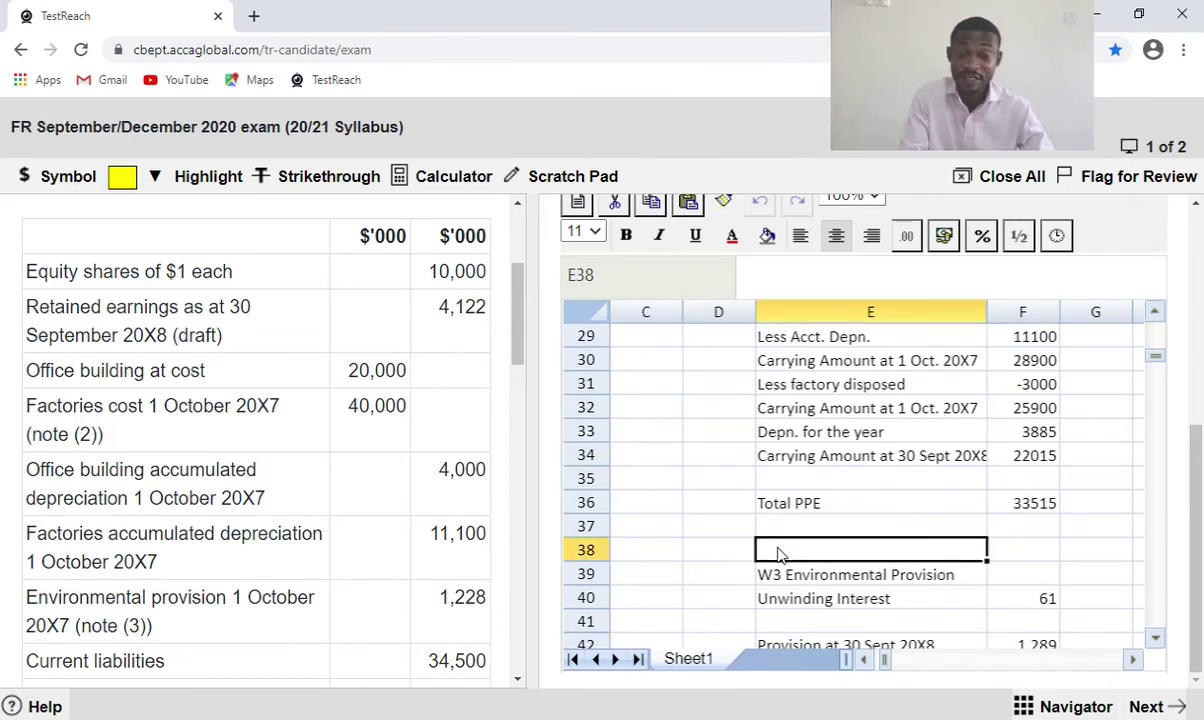
type("Dr")
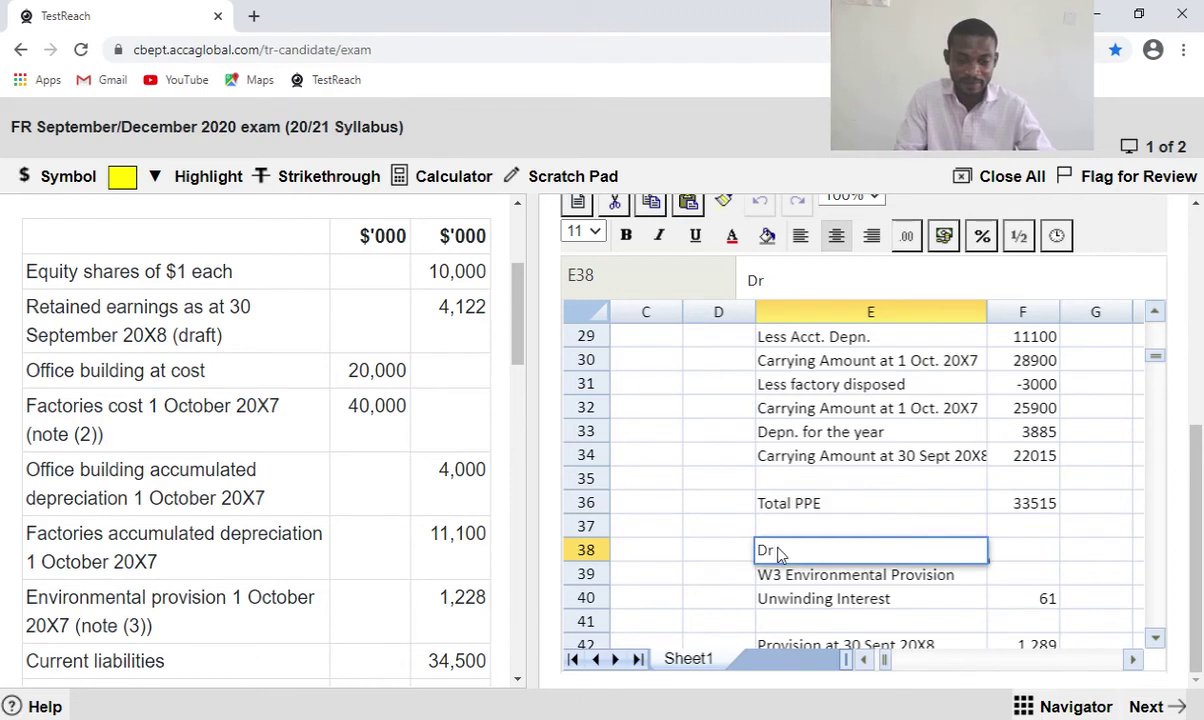
type(" S")
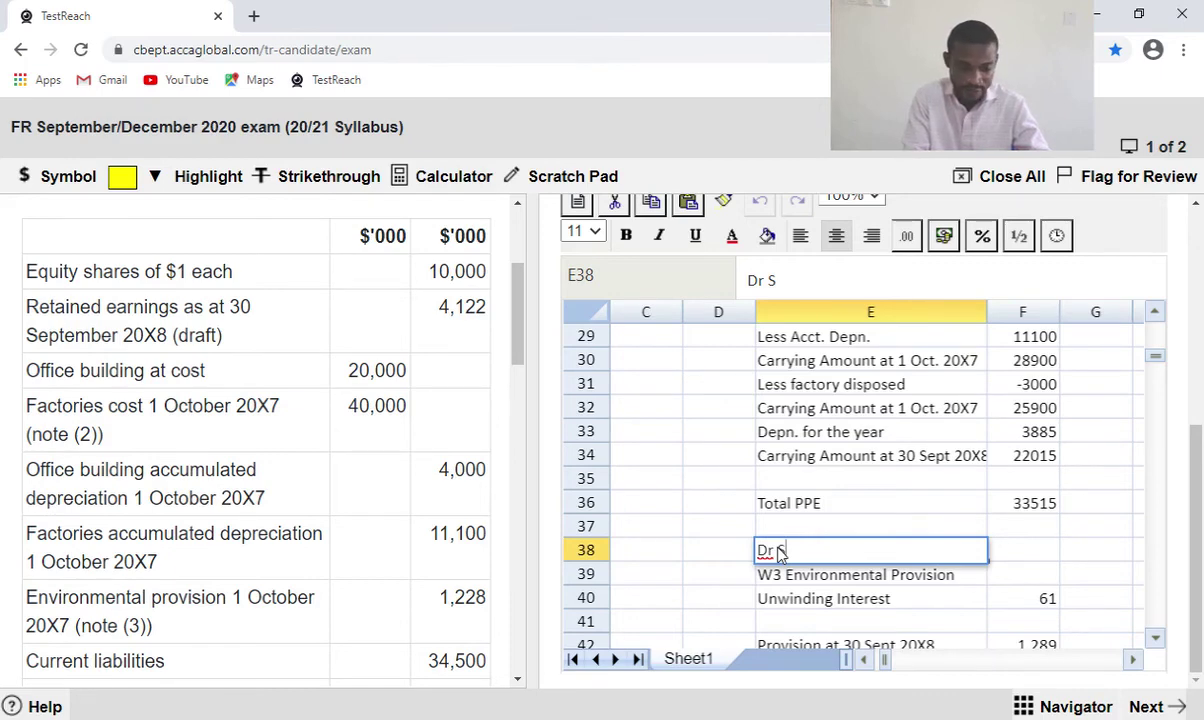
type("uspense")
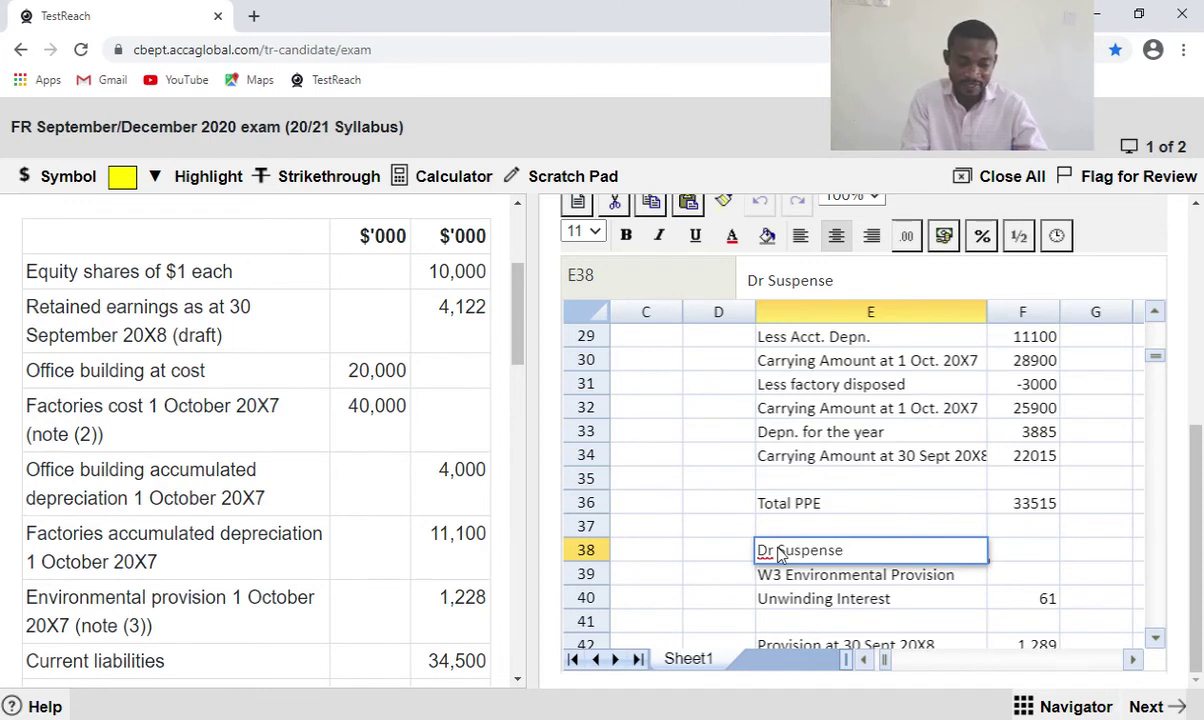
type(" 3500")
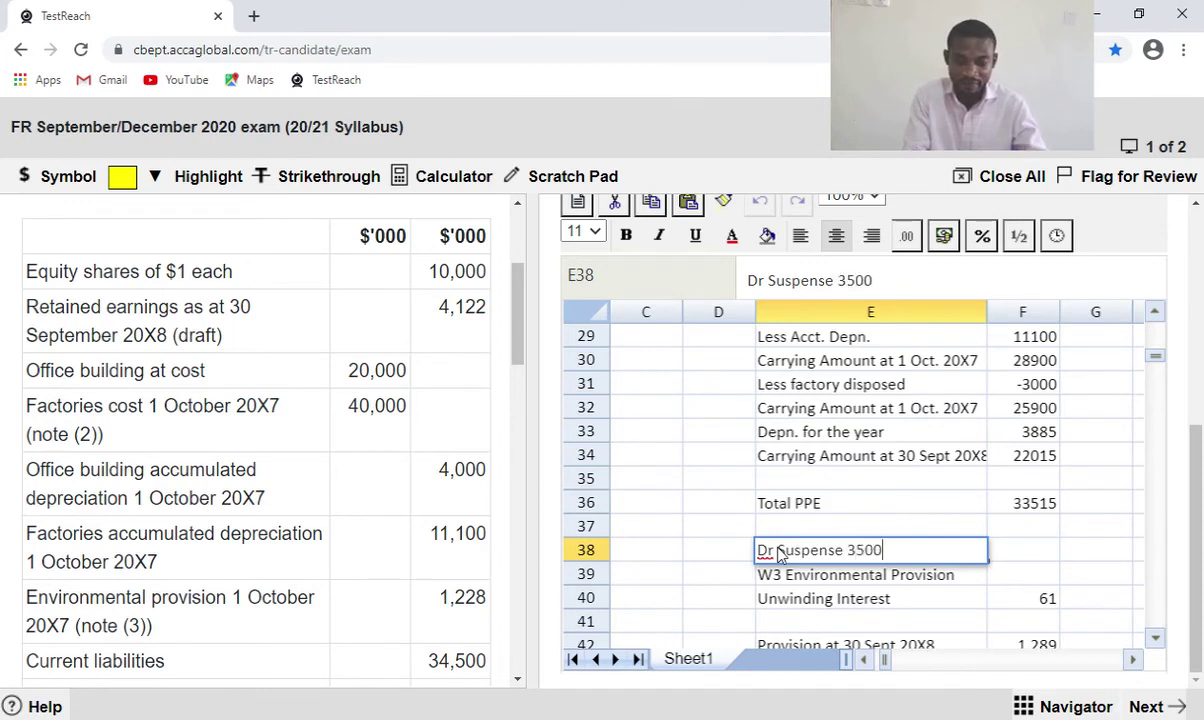
type(", ")
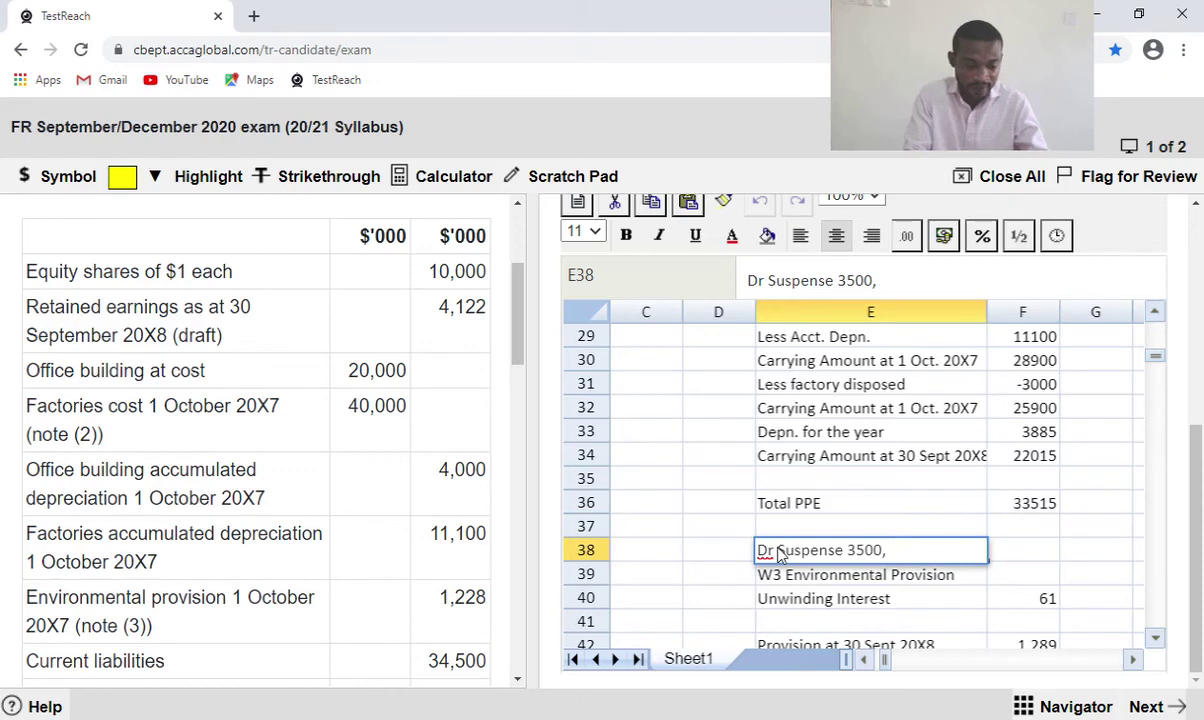
type(" Cr ")
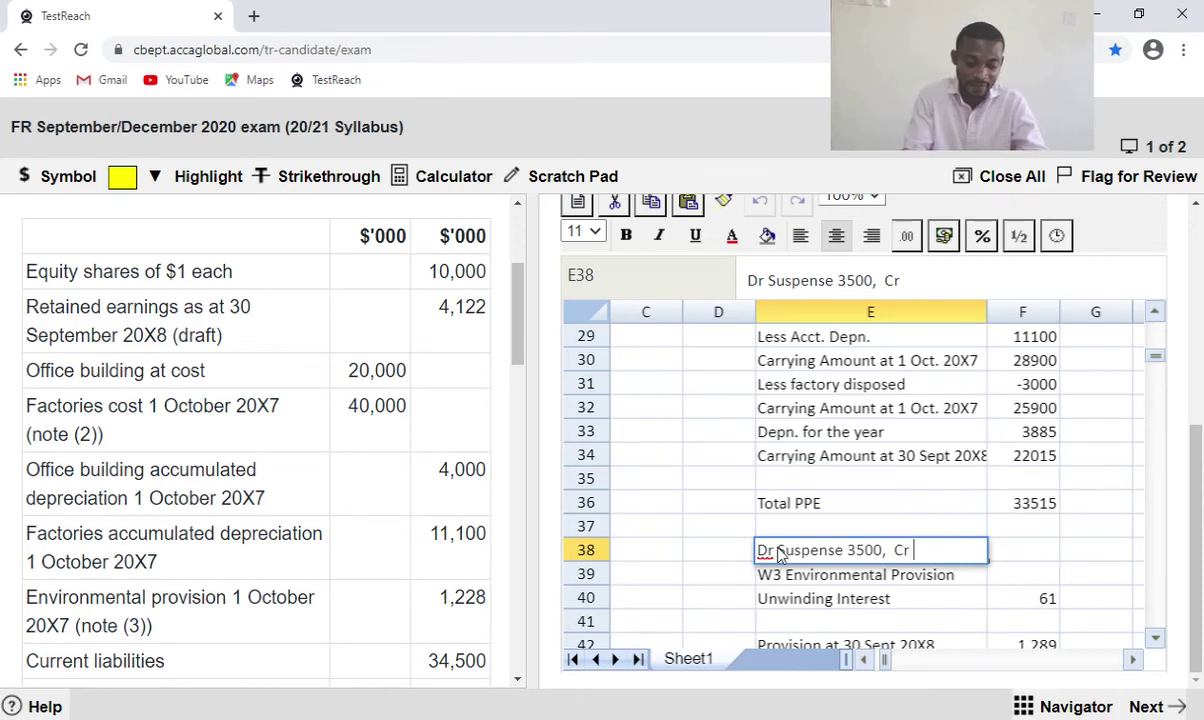
type("Factory")
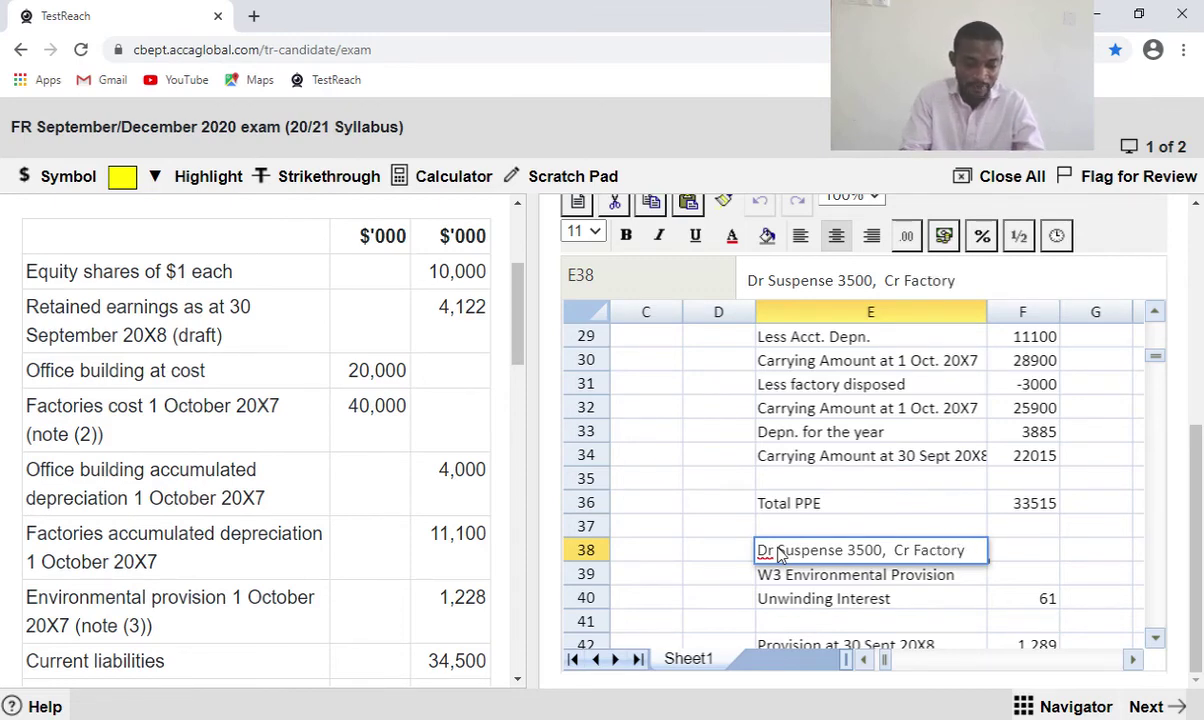
type(" 3000, Cr")
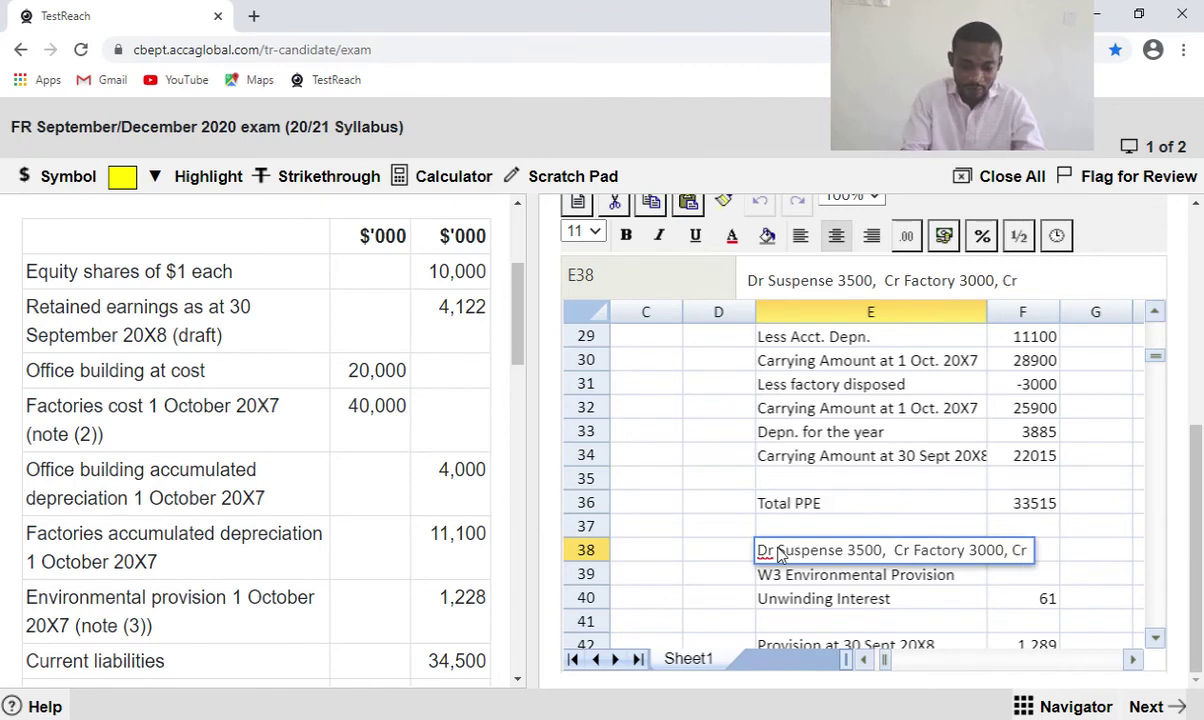
type(" Profit")
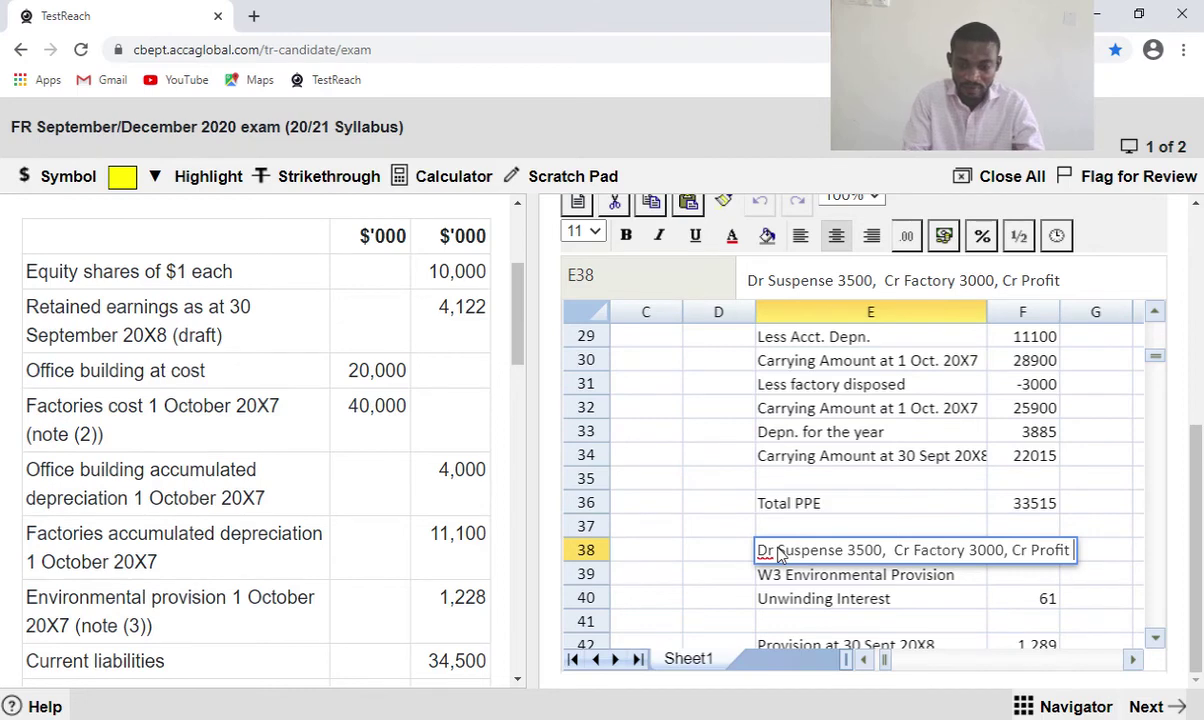
type(" or loss")
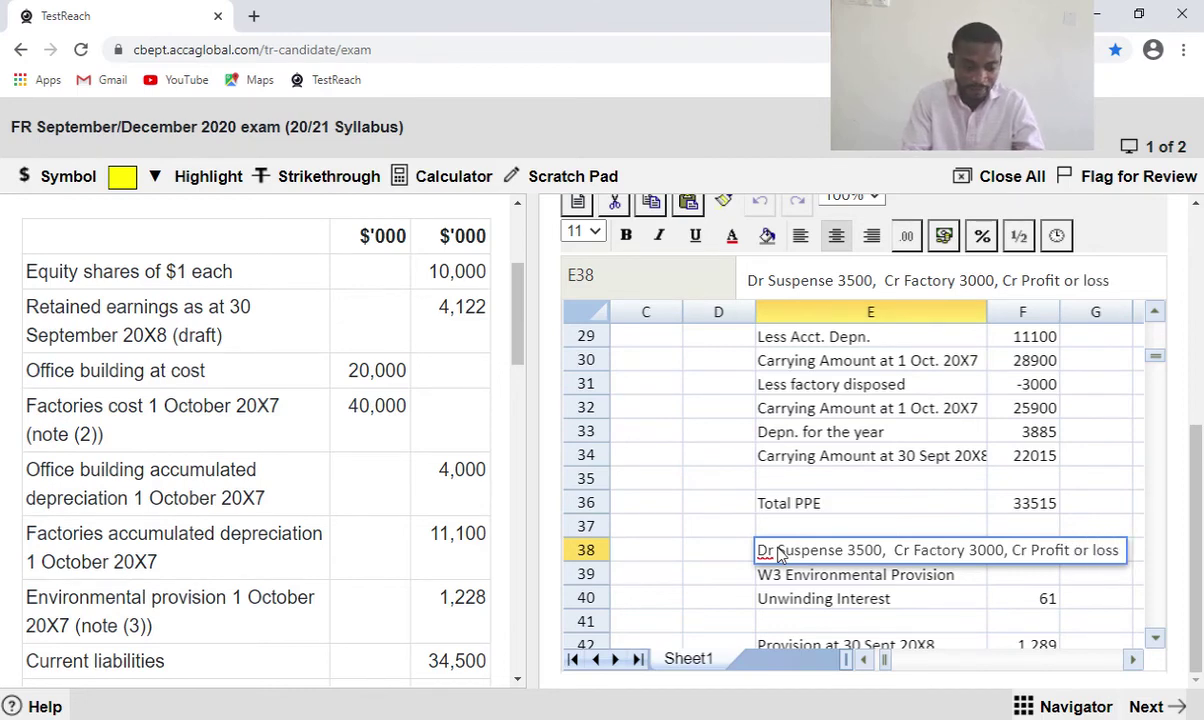
type(" 500")
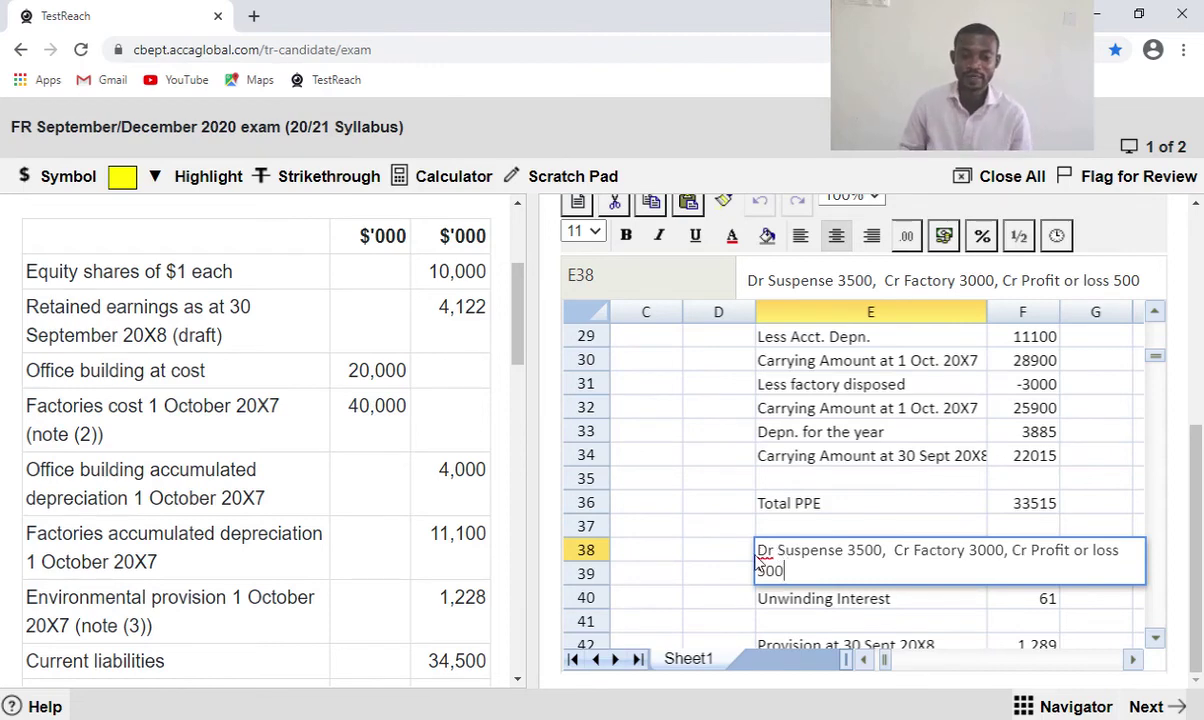
left_click(712, 527)
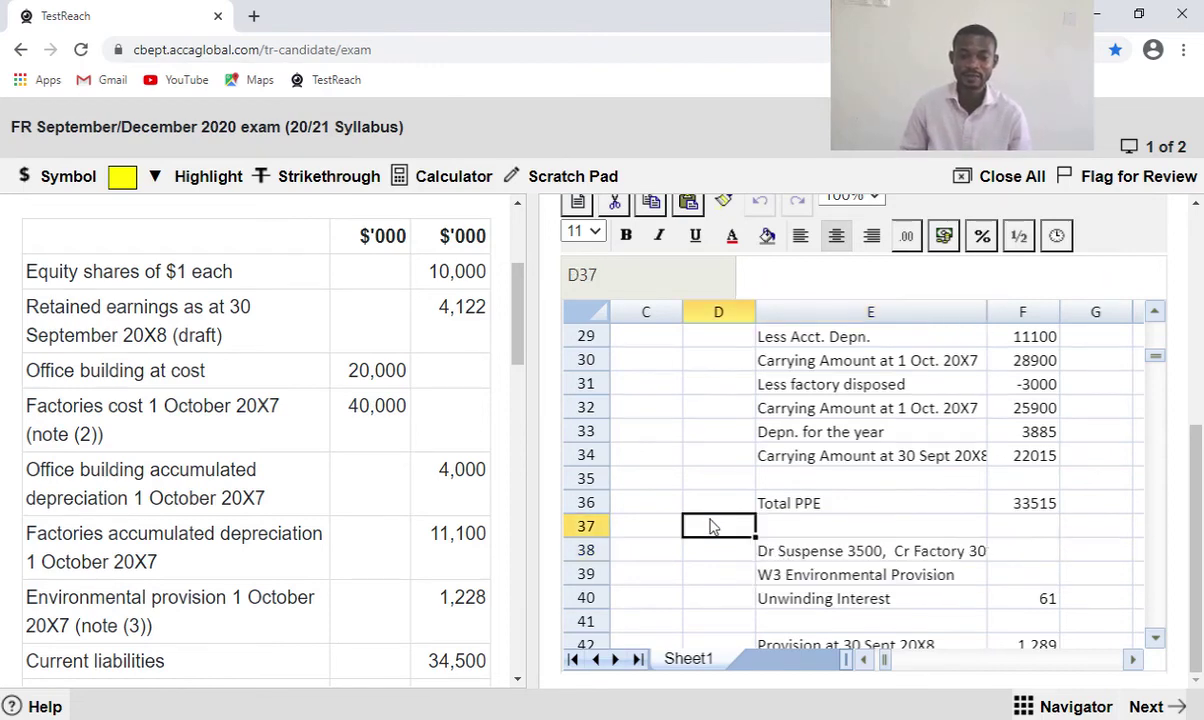
Review the full text of the E38 disposal note, leaving it unchanged.
left_click(795, 558)
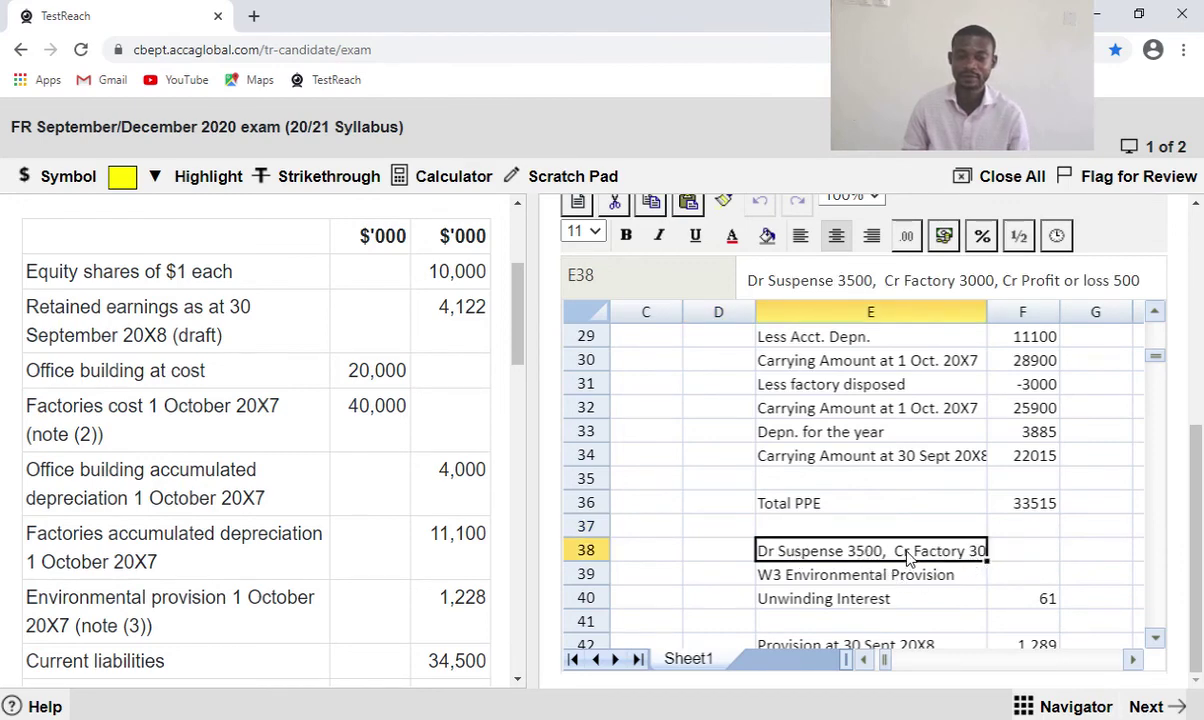
left_click_drag(866, 558, 632, 556)
scroll(820, 620, "left", 4)
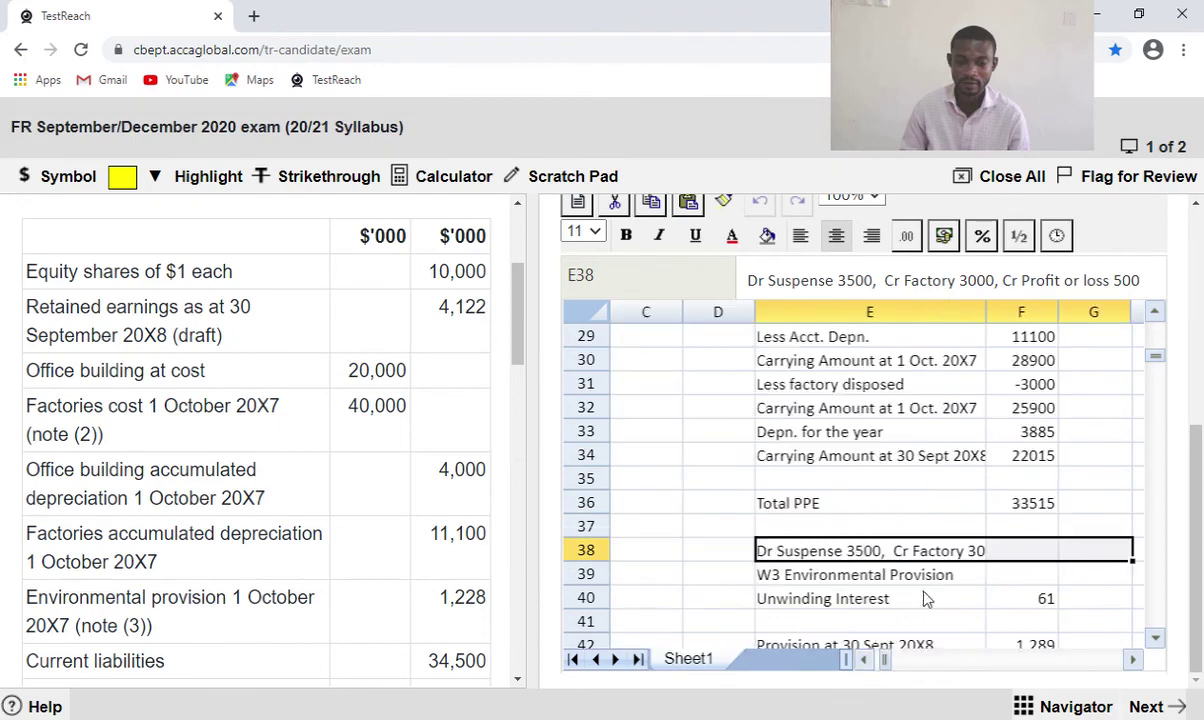
left_click(785, 560)
double_click(785, 560)
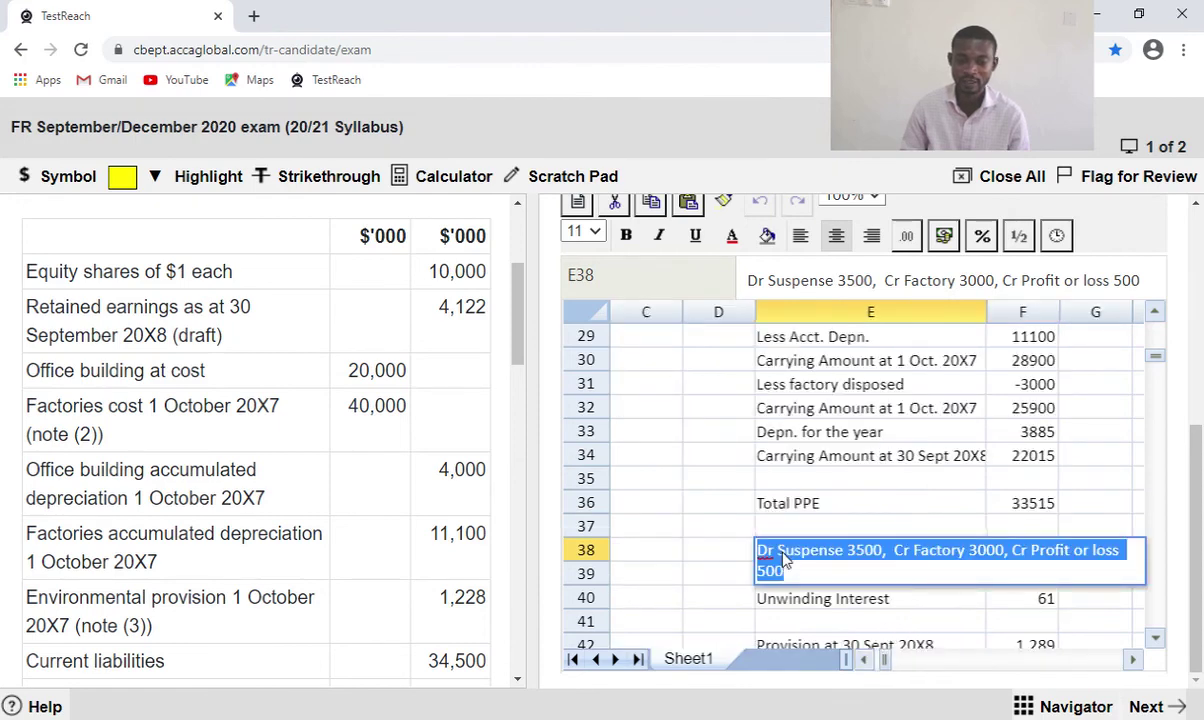
left_click(795, 571)
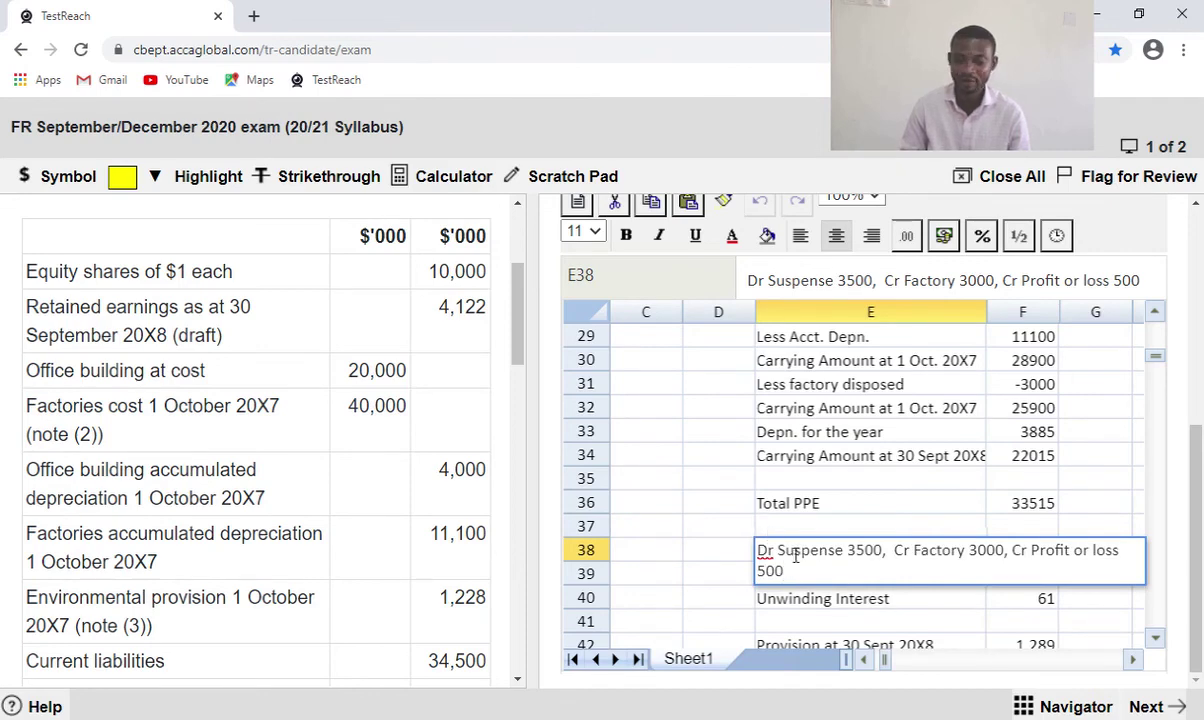
left_click(718, 528)
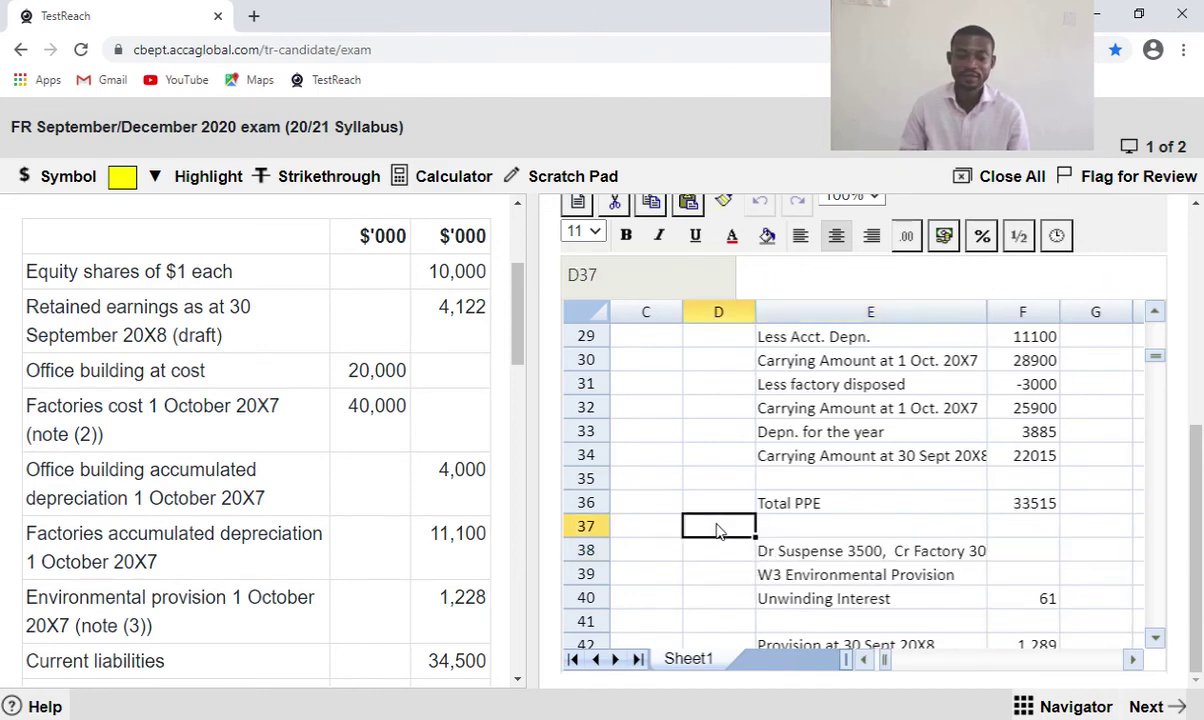
Enter =SUM(B3:B12) in B13 to total the draft 4122 and adjustments, giving -4292.4.
left_click(865, 660)
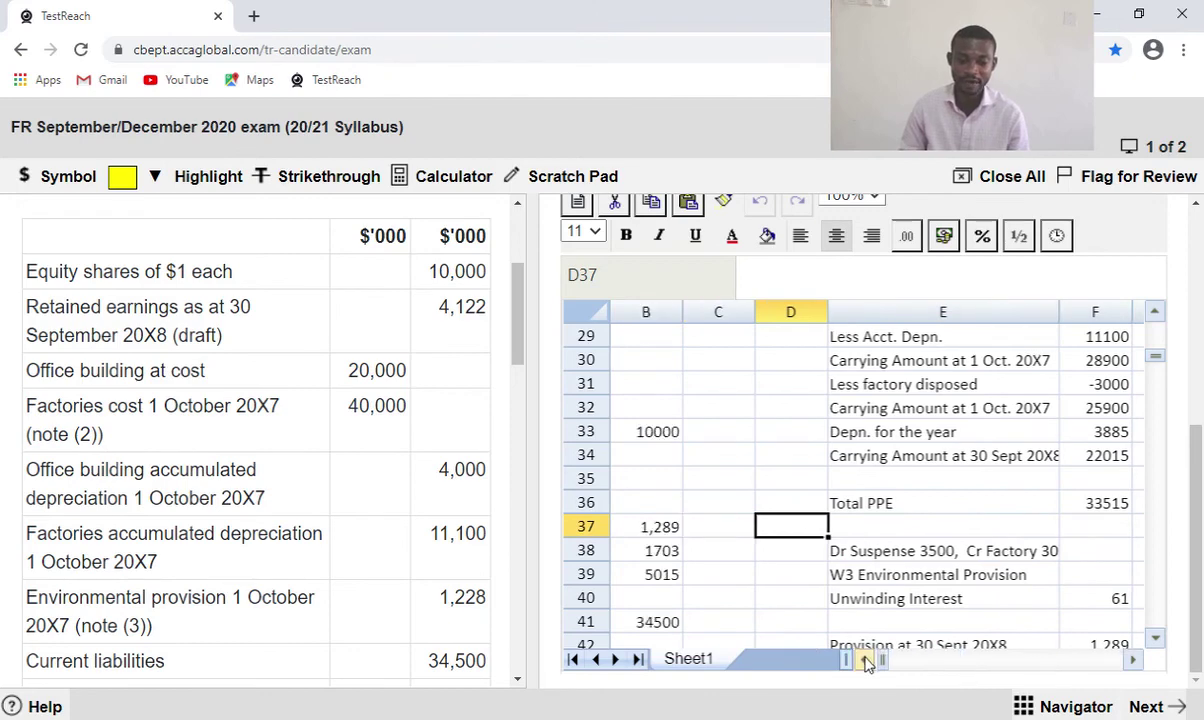
left_click(865, 660)
scroll(843, 480, "up", 8)
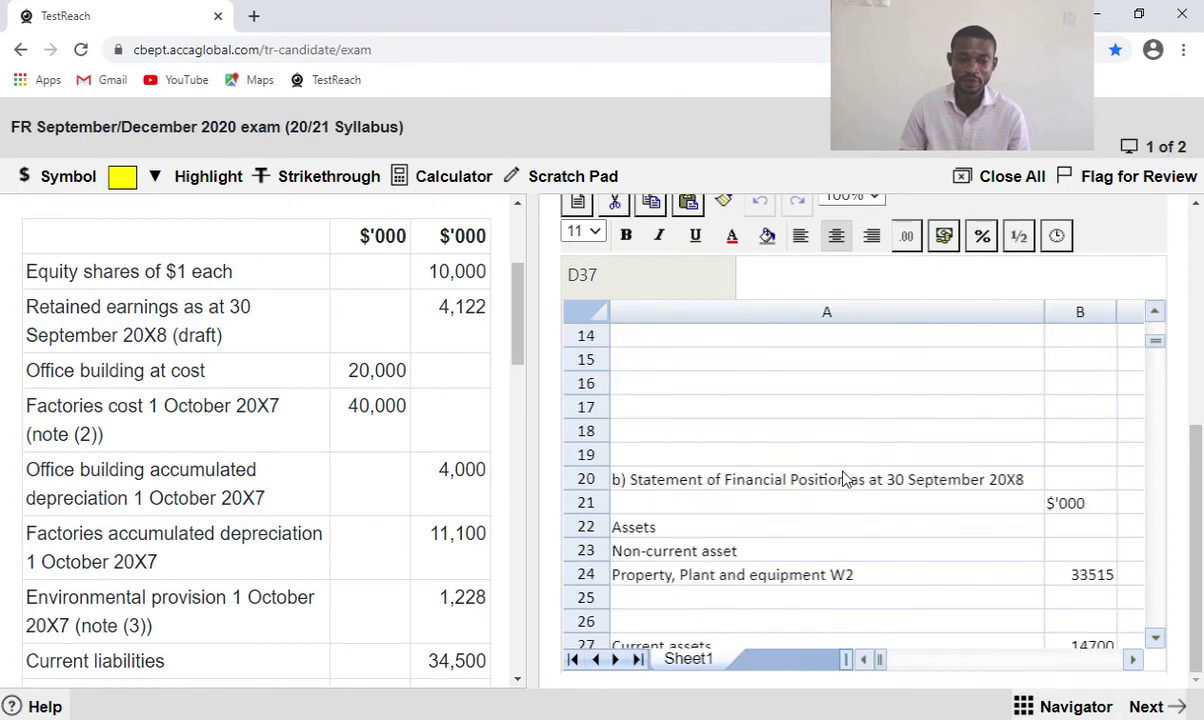
scroll(843, 480, "up", 1)
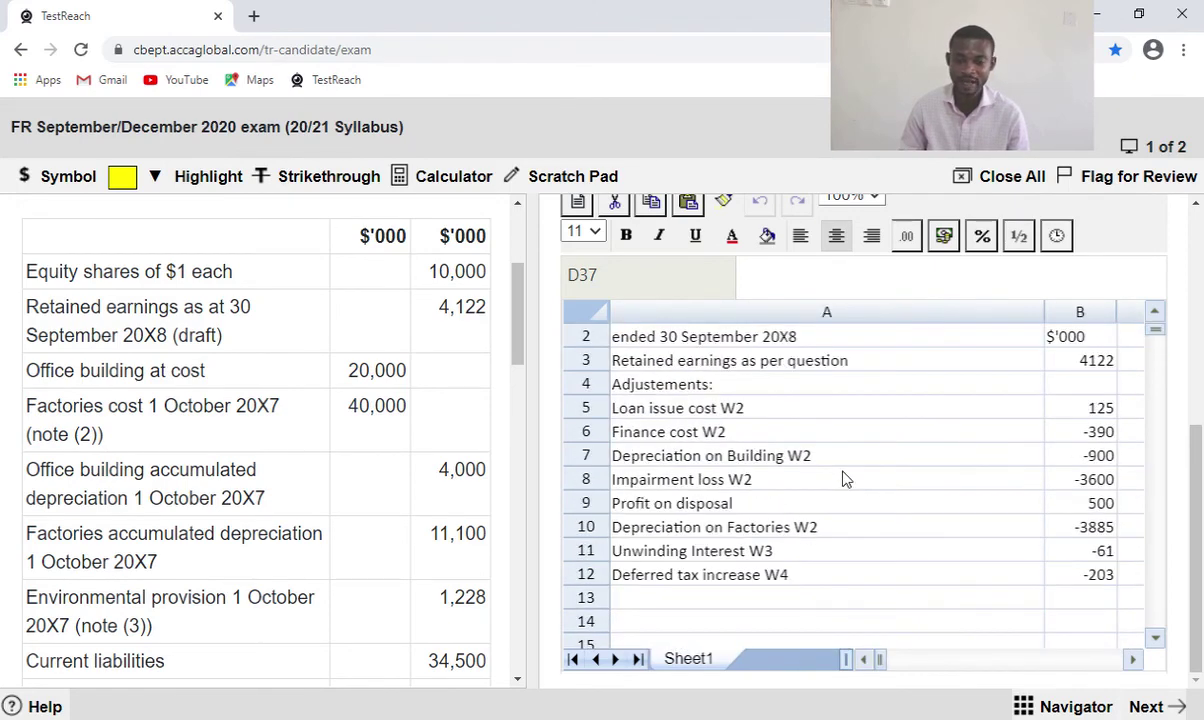
left_click(1077, 600)
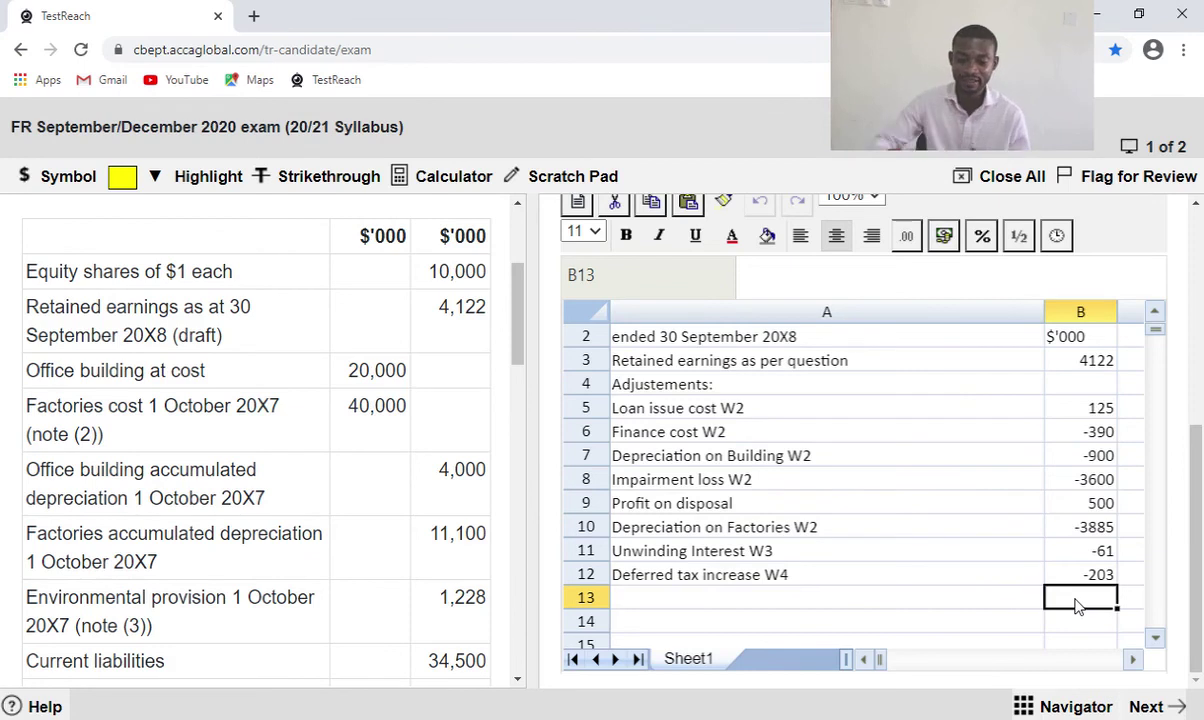
type("=")
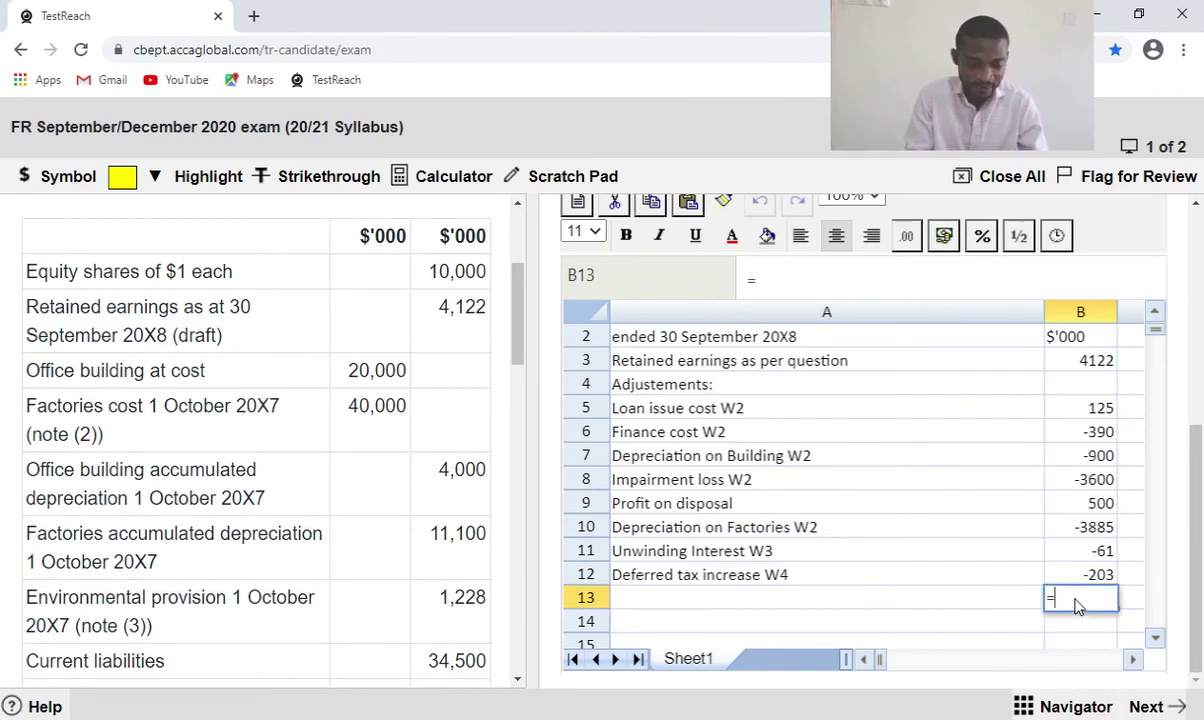
type("sum(")
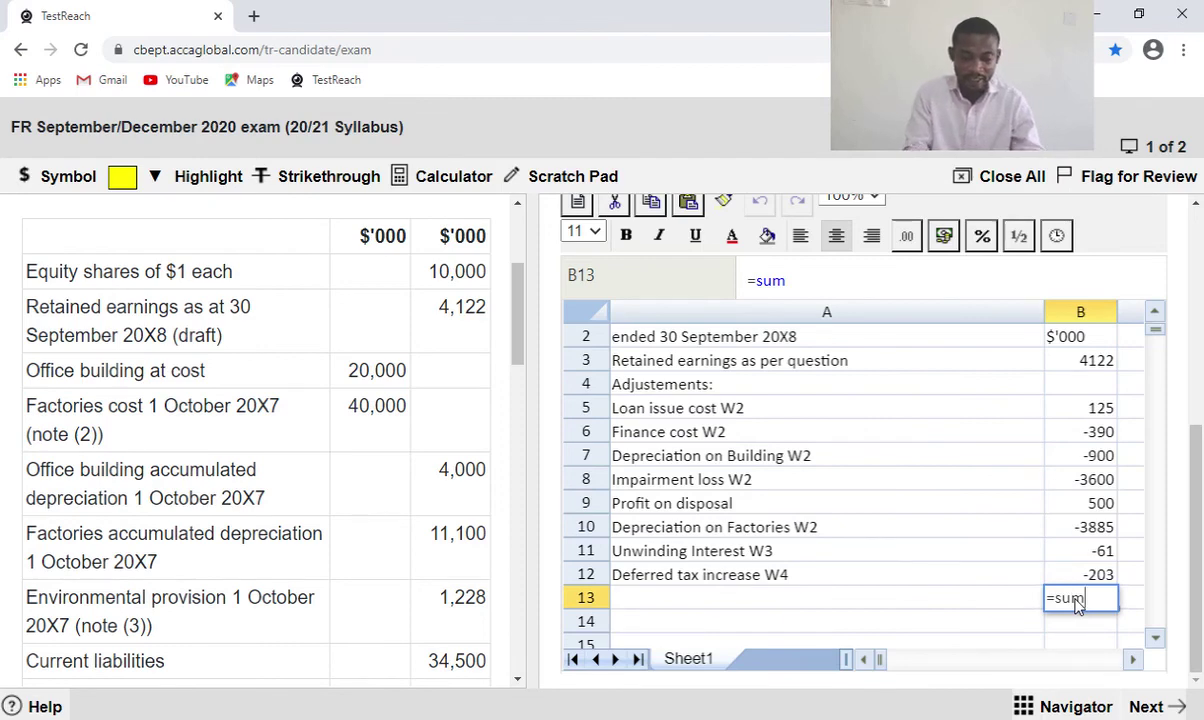
left_click(1098, 366)
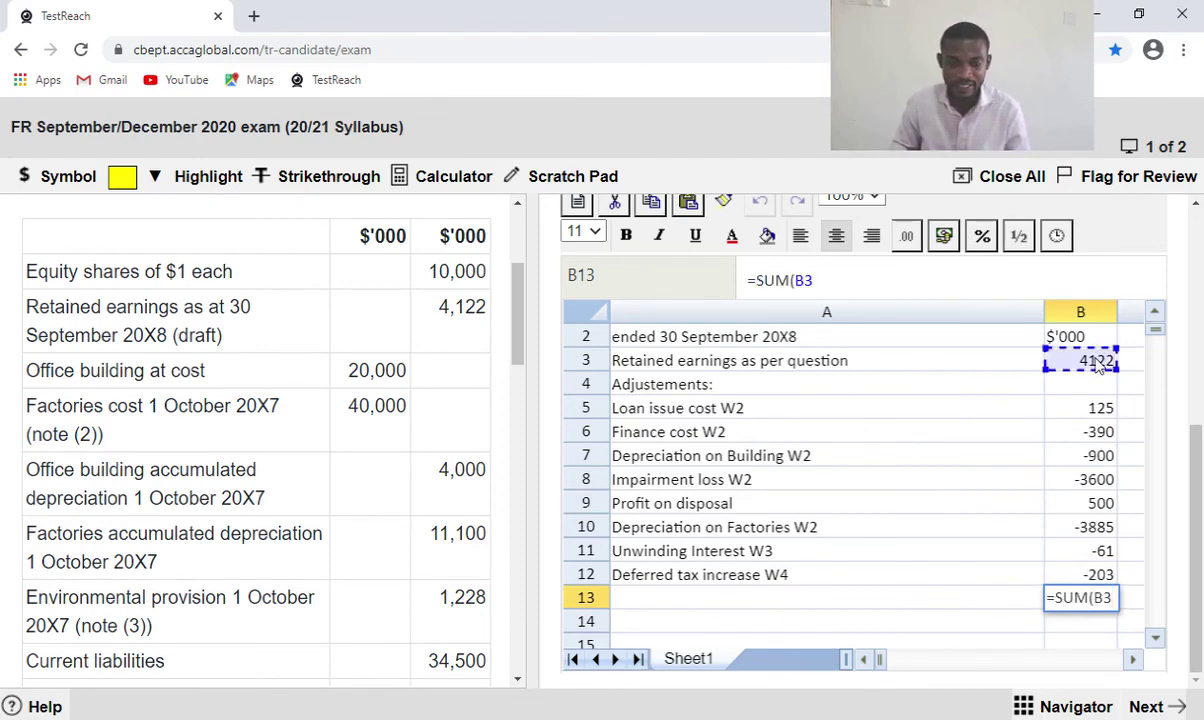
left_click_drag(1100, 366, 1103, 572)
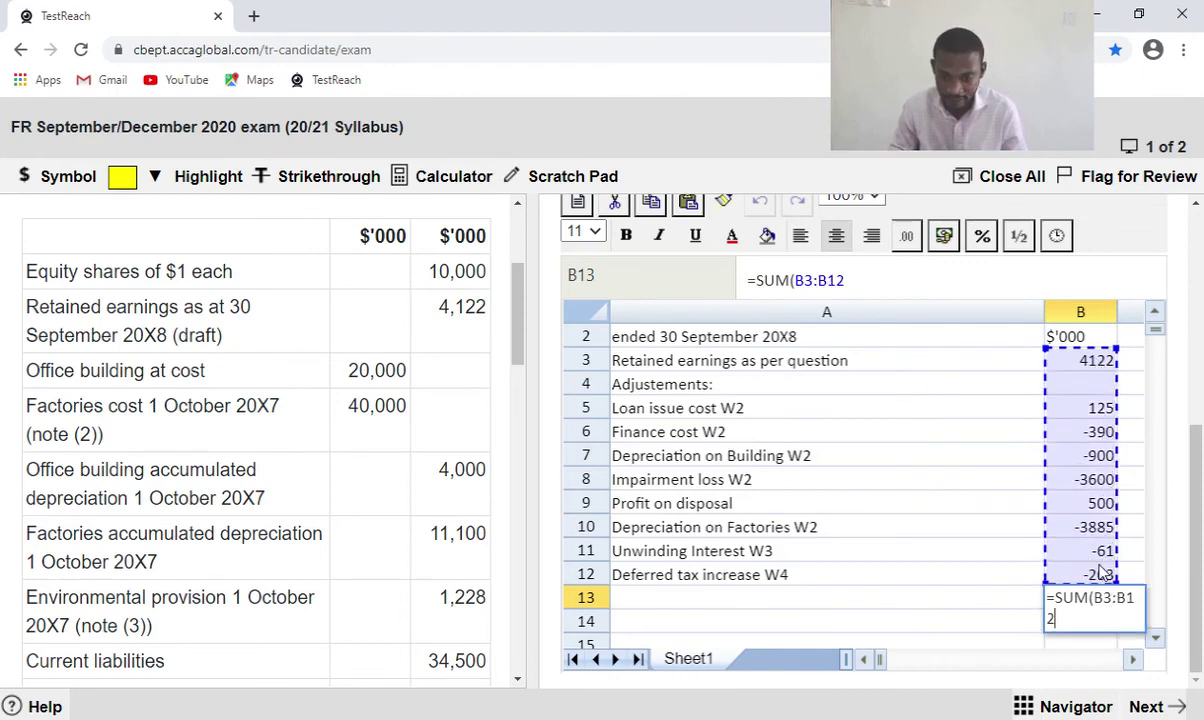
key("Return")
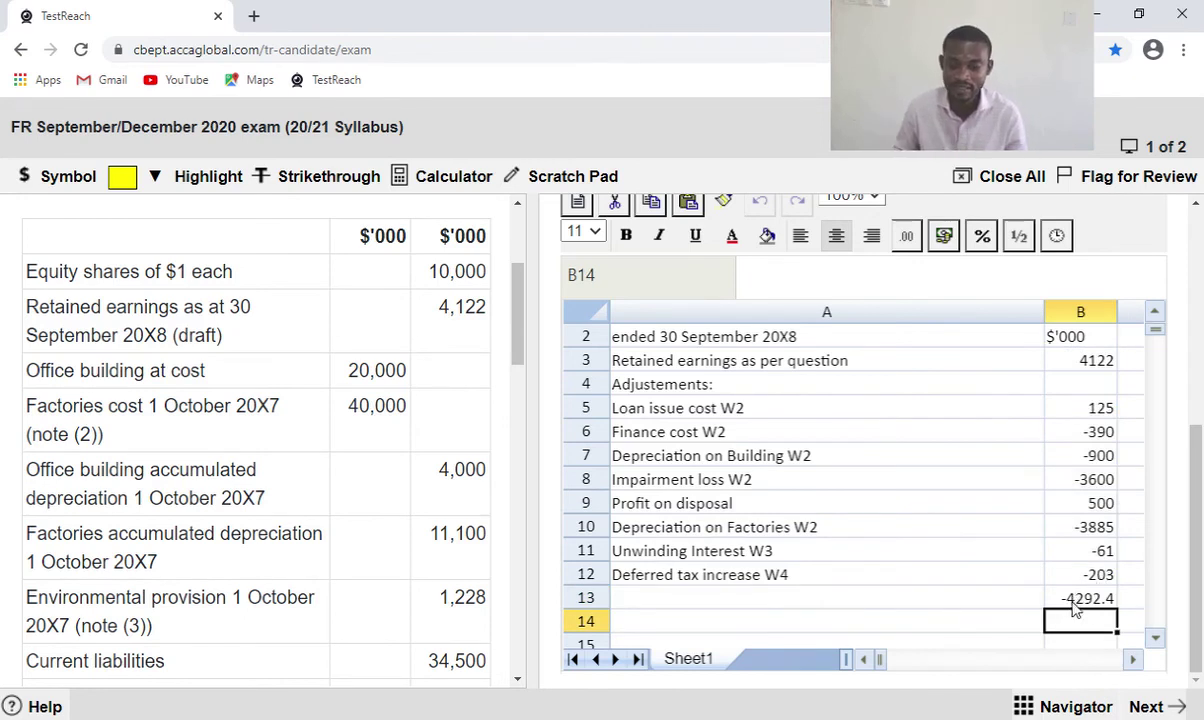
left_click(855, 600)
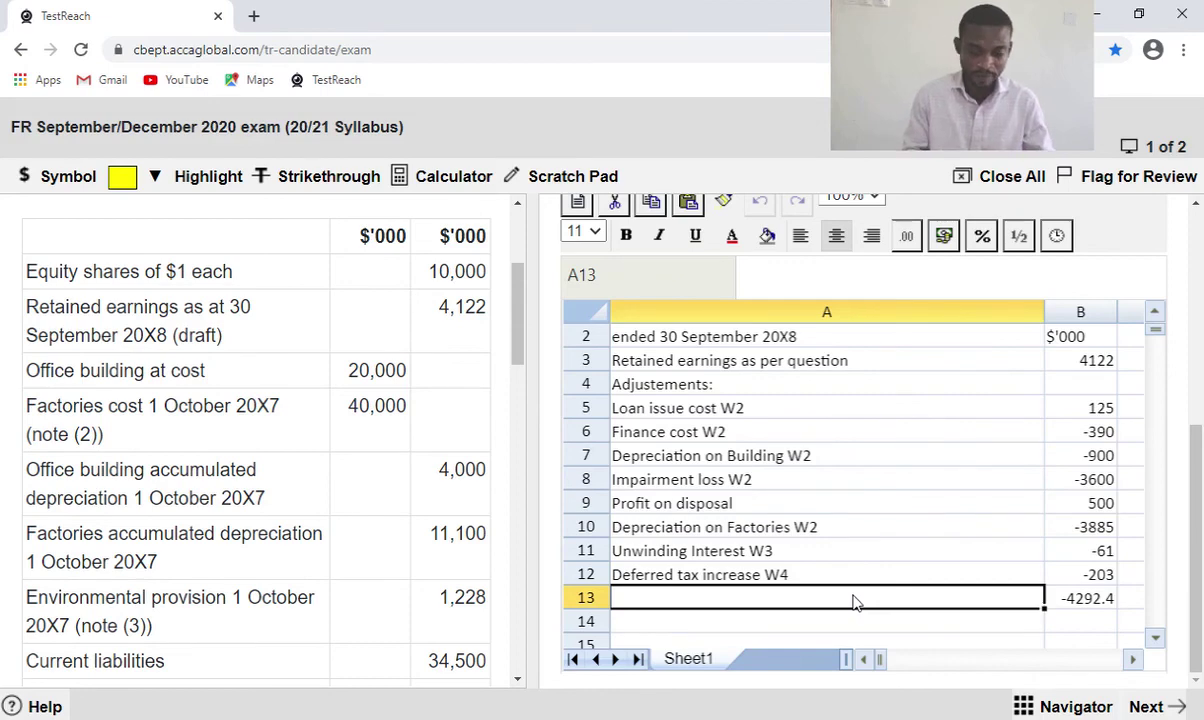
Label A13 'Retained loss' and format the B13 total as #,##0, showing -4,292.
type("T")
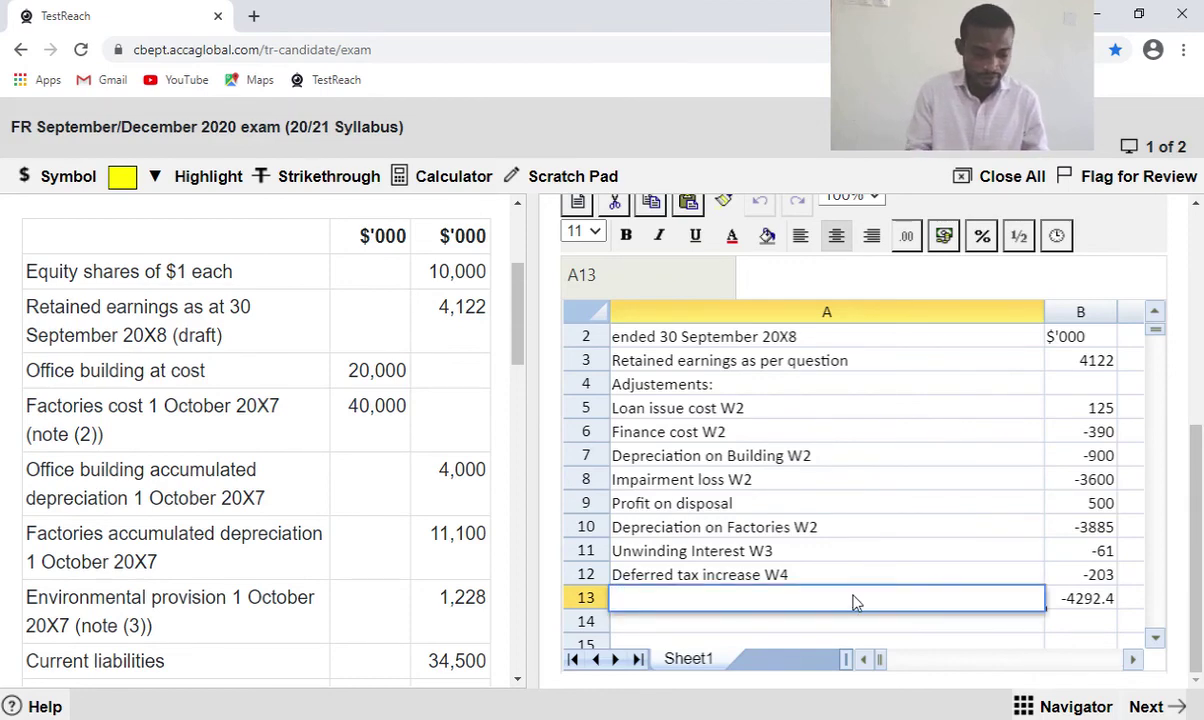
type("Retai")
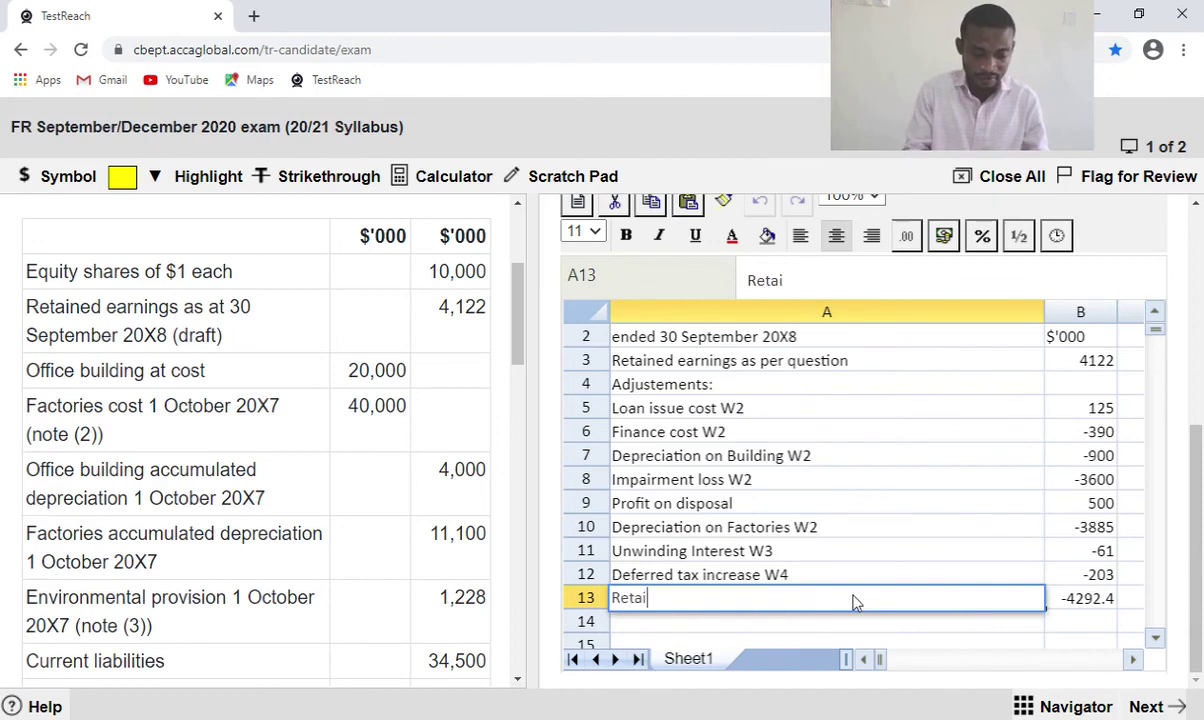
type("ned loss")
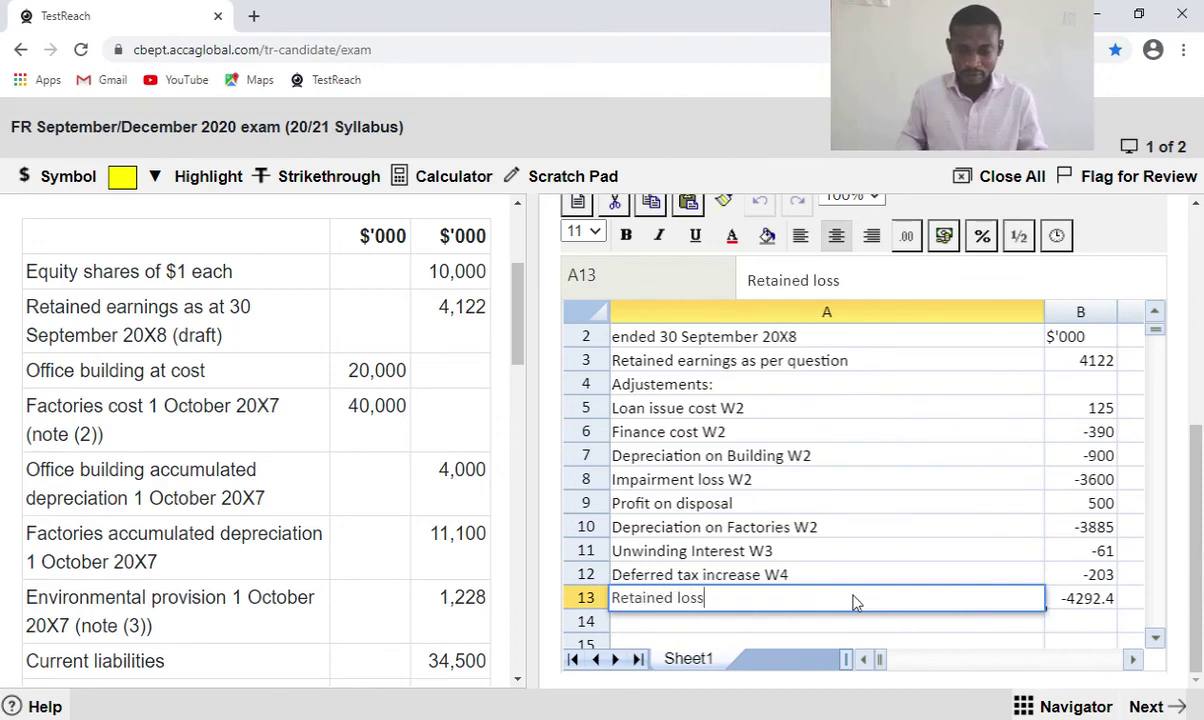
left_click(1108, 600)
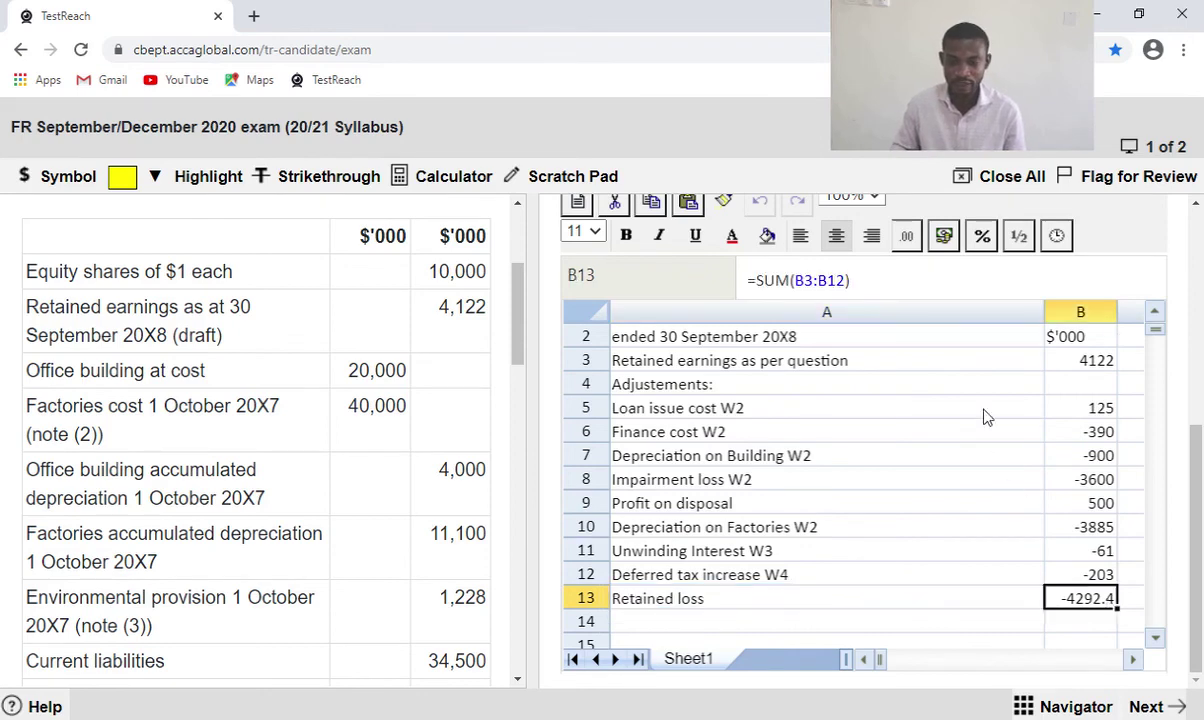
left_click(907, 238)
left_click(912, 366)
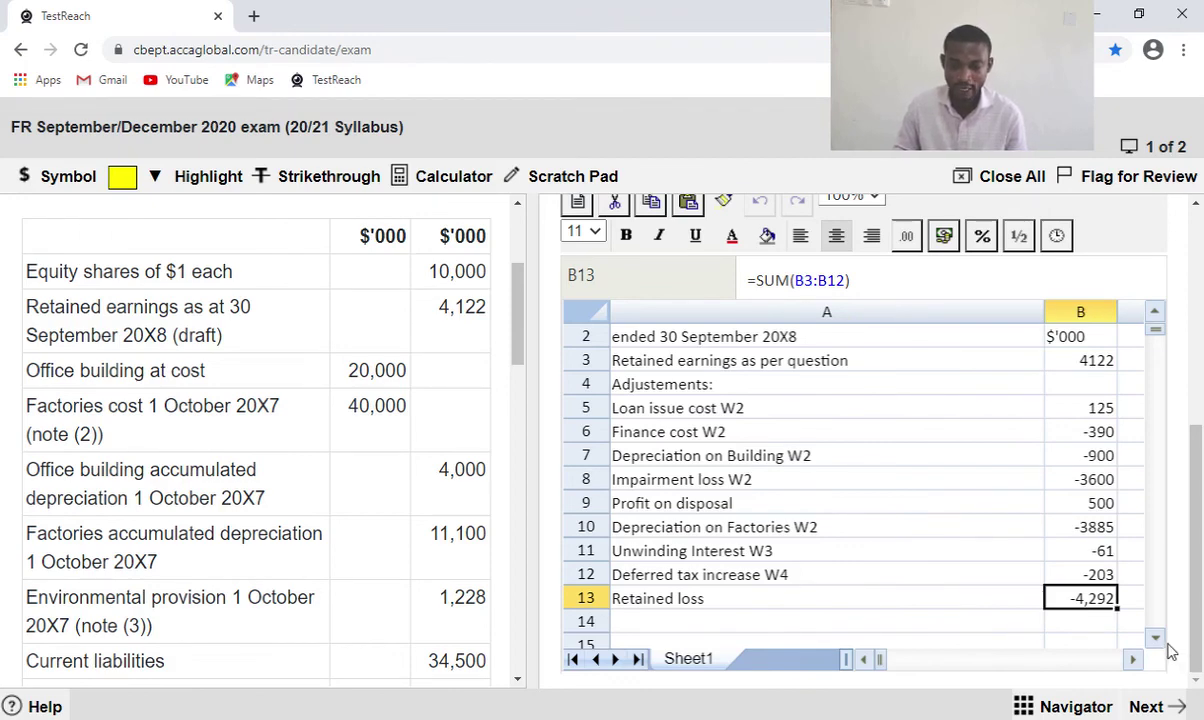
scroll(1158, 640, "down", 7)
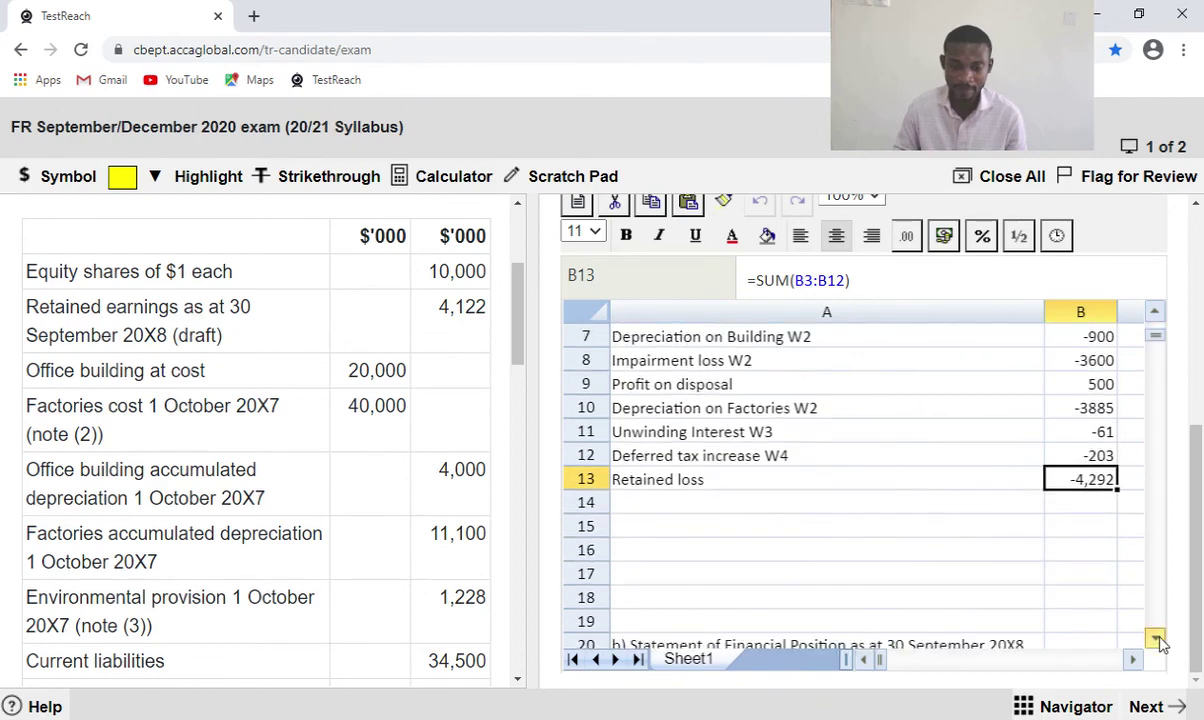
scroll(1158, 640, "down", 8)
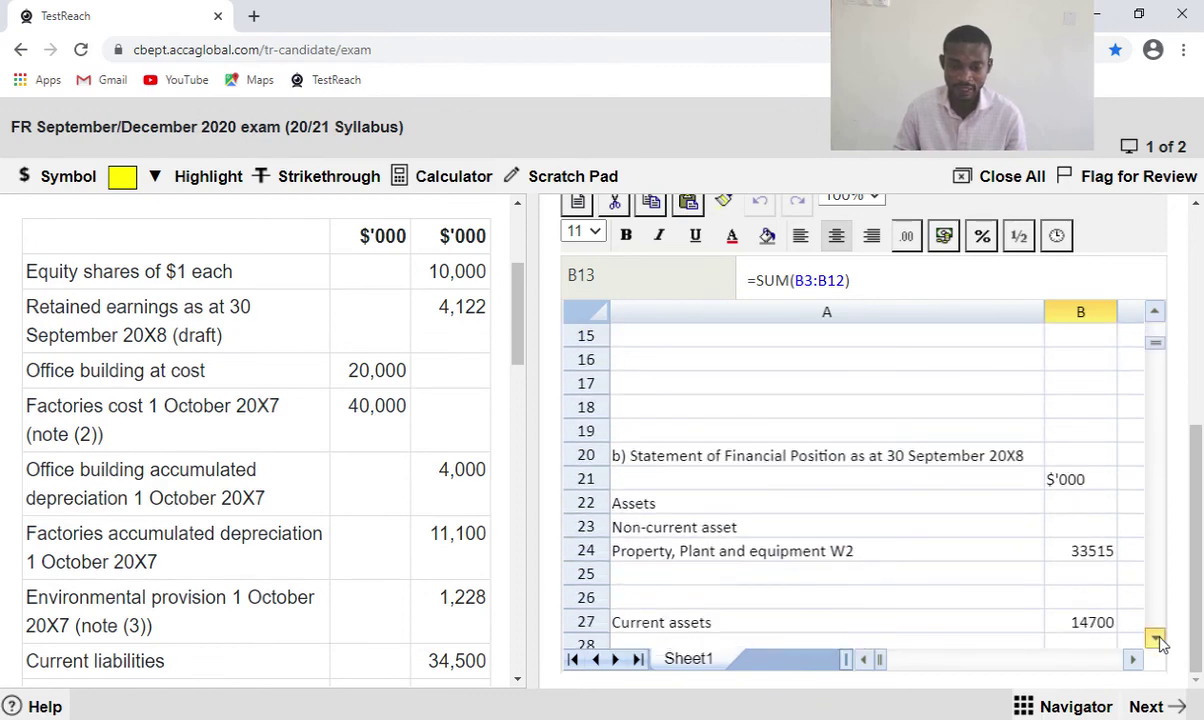
scroll(1158, 640, "down", 7)
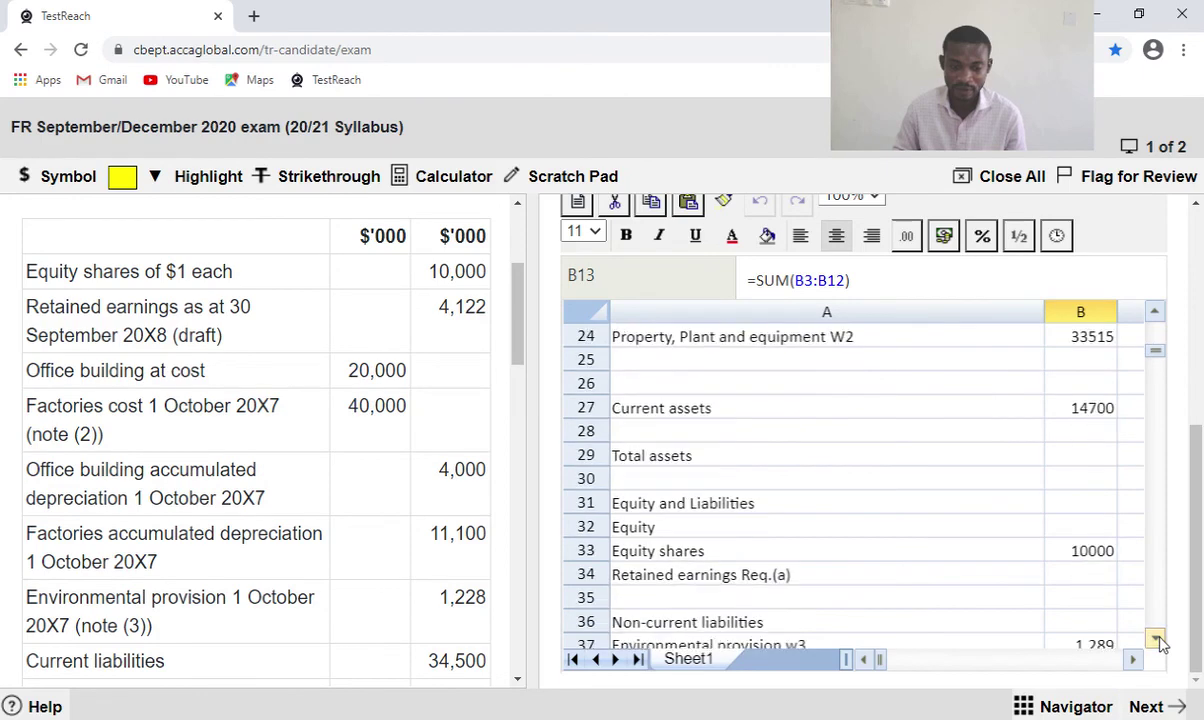
Link the SFP retained earnings amount in B34 to the retained loss with =B13.
left_click(1062, 583)
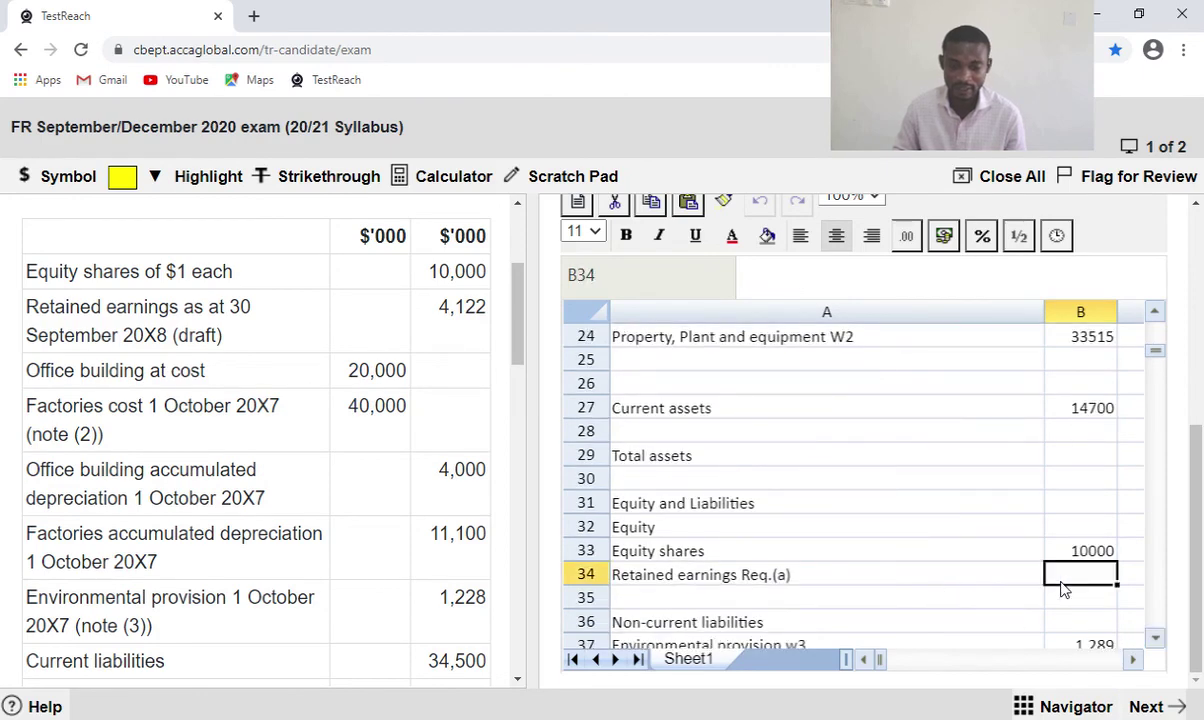
type("=")
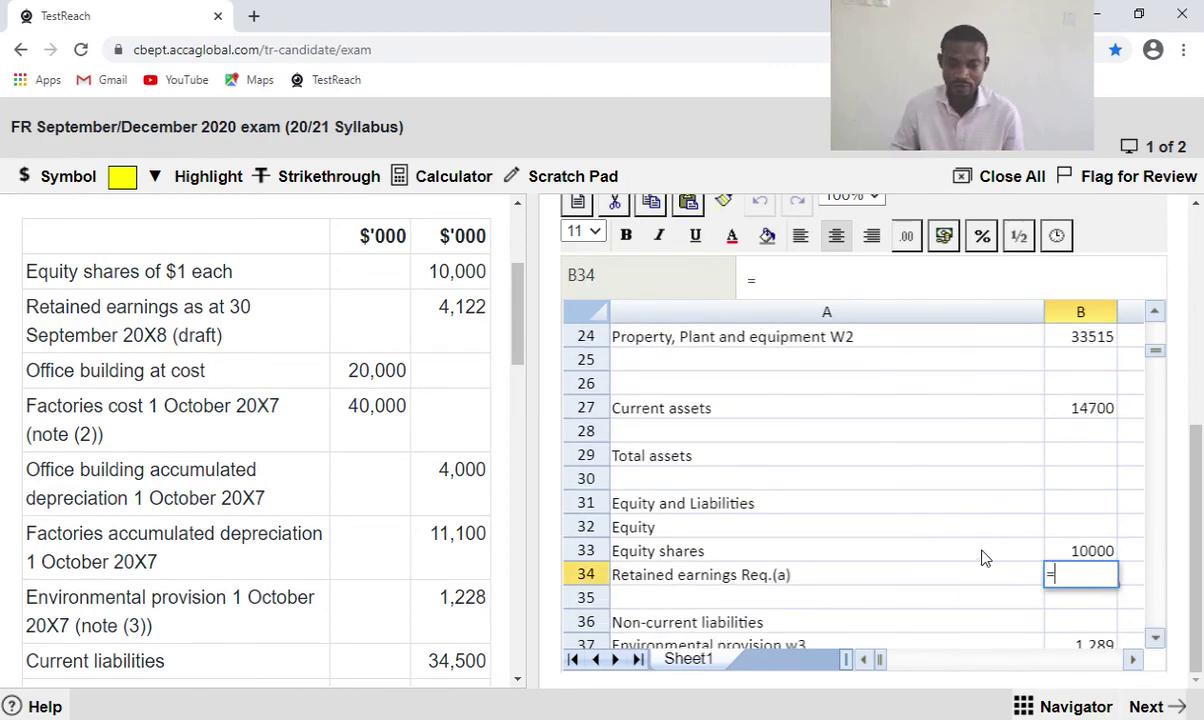
scroll(984, 556, "up", 5)
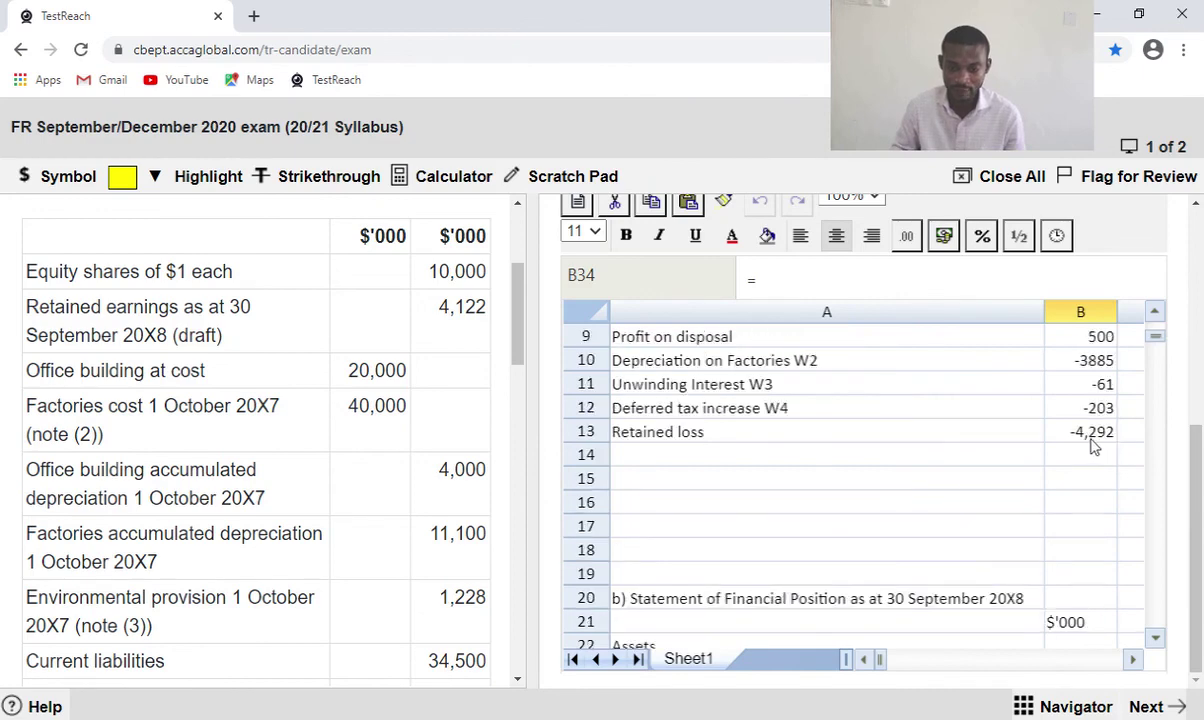
left_click(1094, 438)
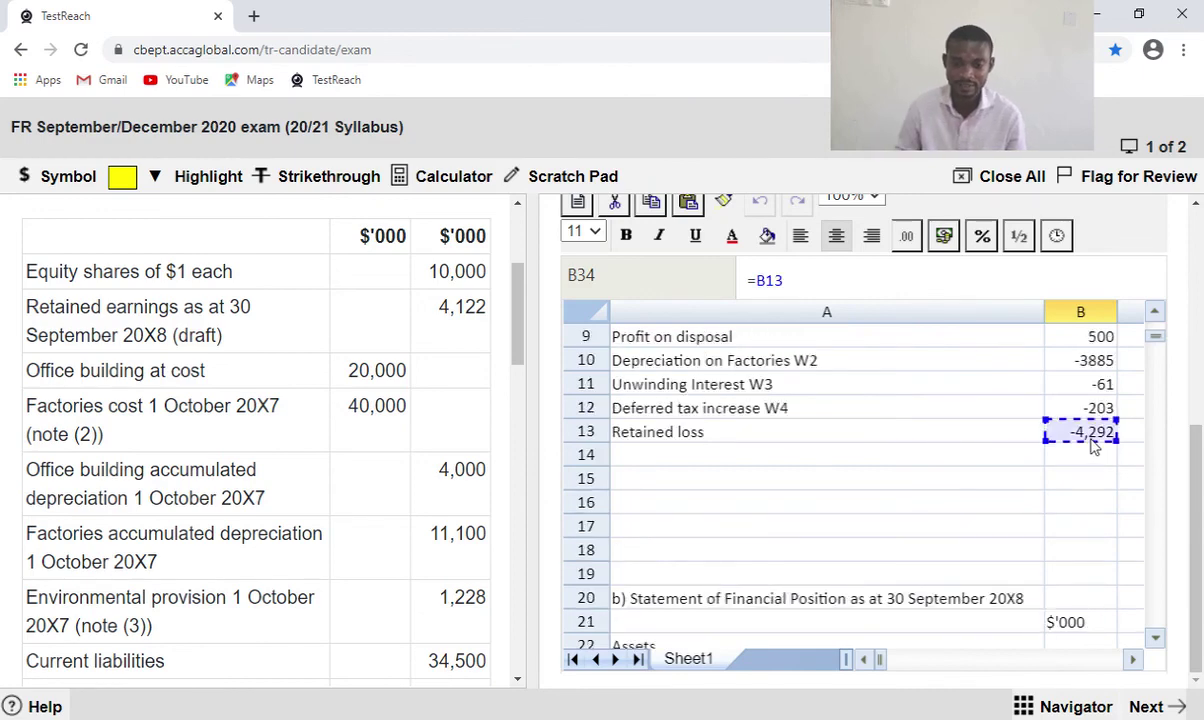
key("Return")
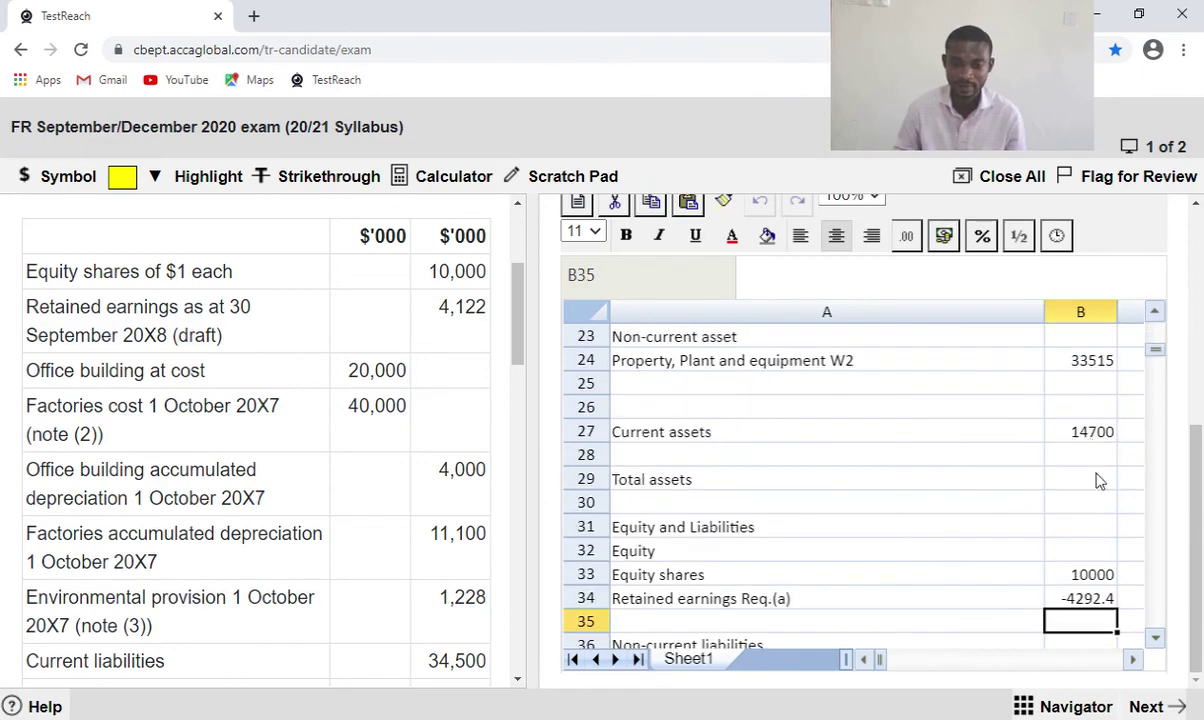
Format B34 as #,##0 so retained earnings display as -4,292.
left_click(1155, 640)
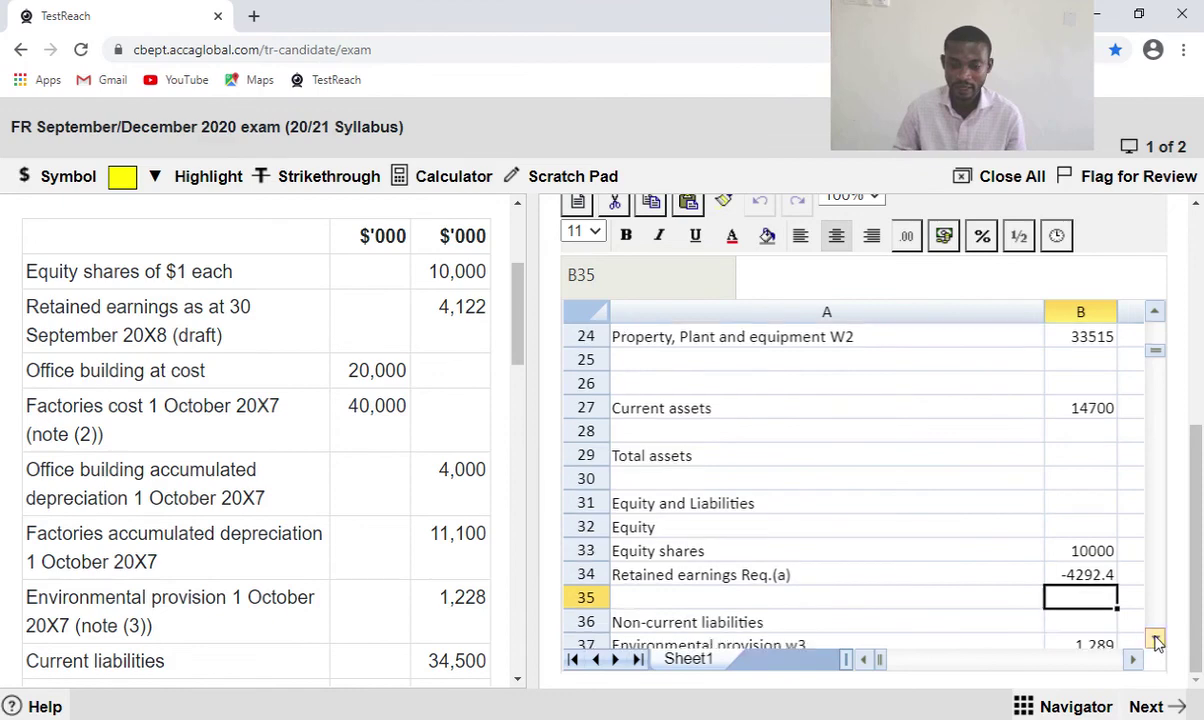
left_click(1095, 580)
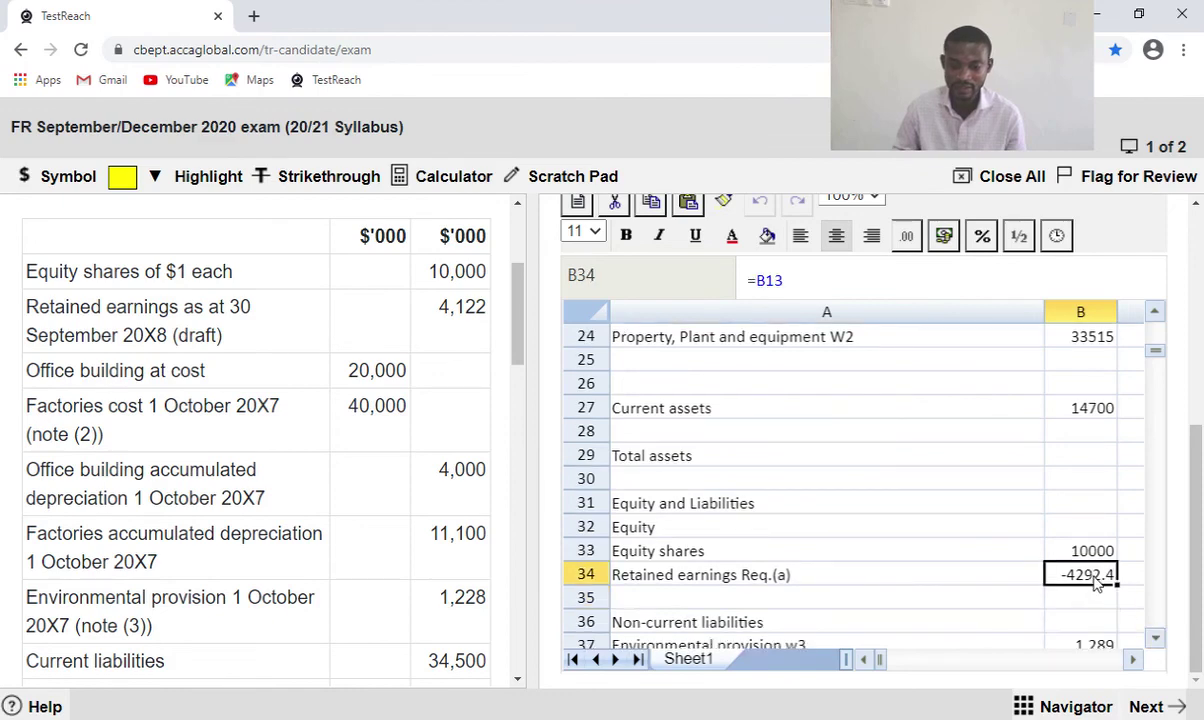
left_click(905, 240)
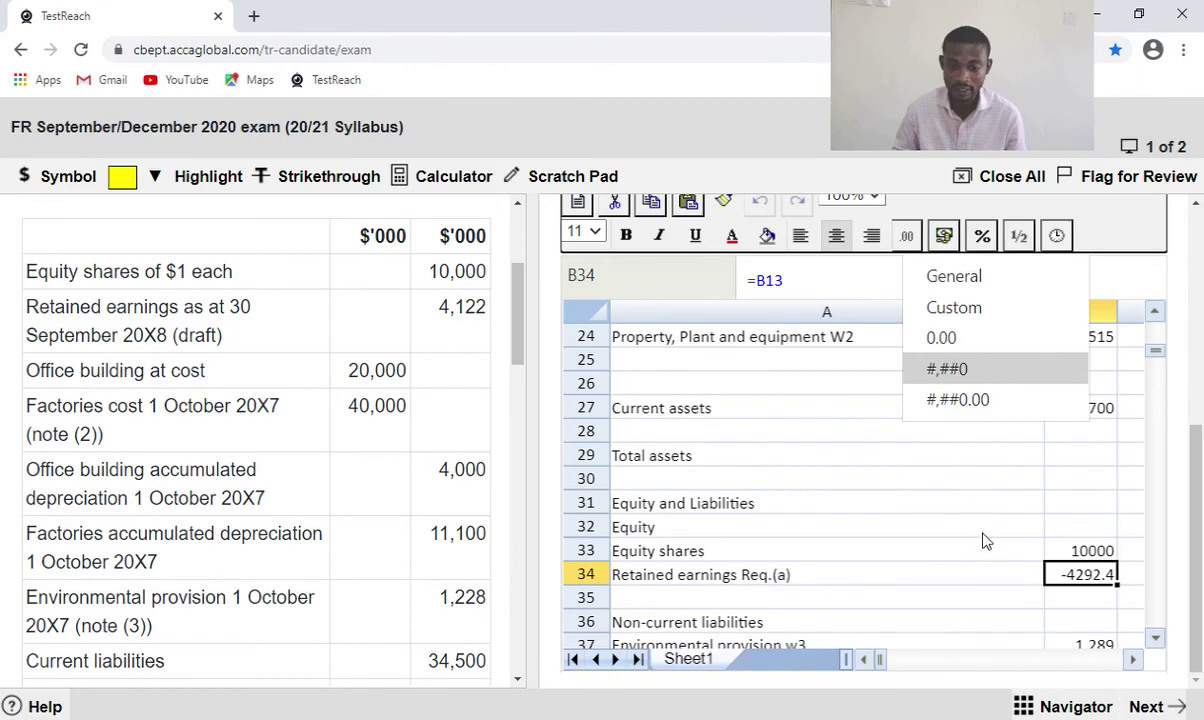
left_click(1155, 640)
left_click(1155, 640)
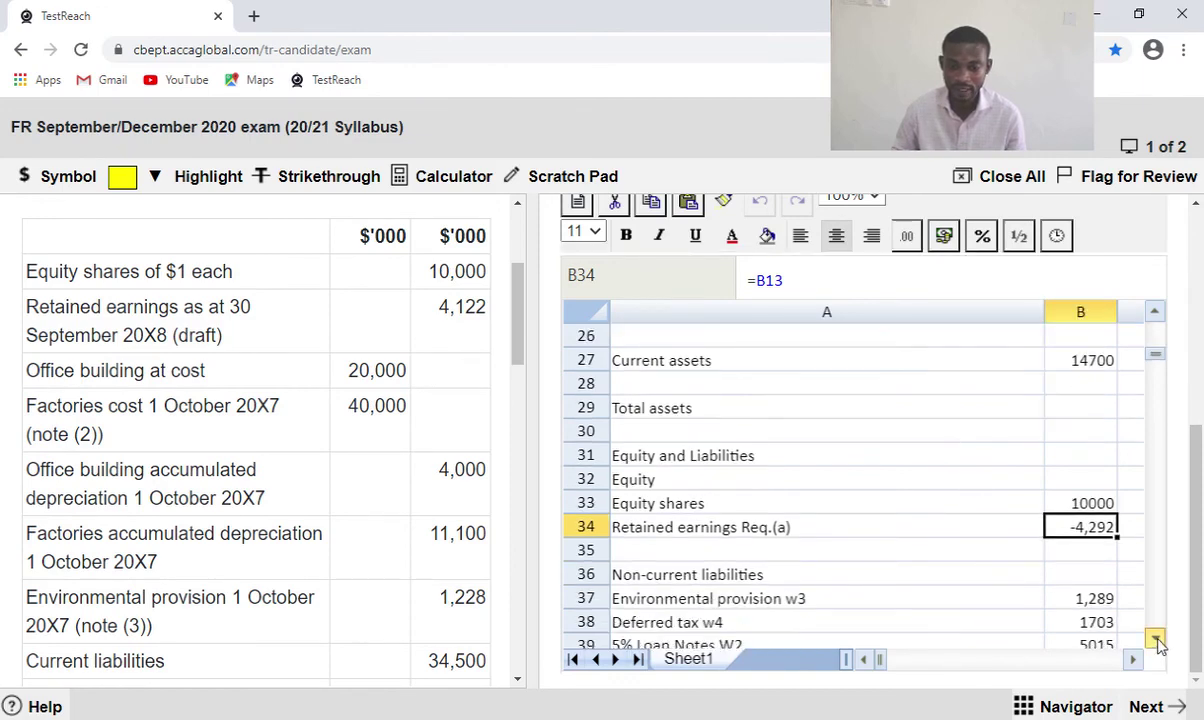
left_click(1155, 640)
left_click(1155, 640)
left_click(1155, 640)
left_click(1155, 640)
left_click(1155, 640)
left_click(1155, 640)
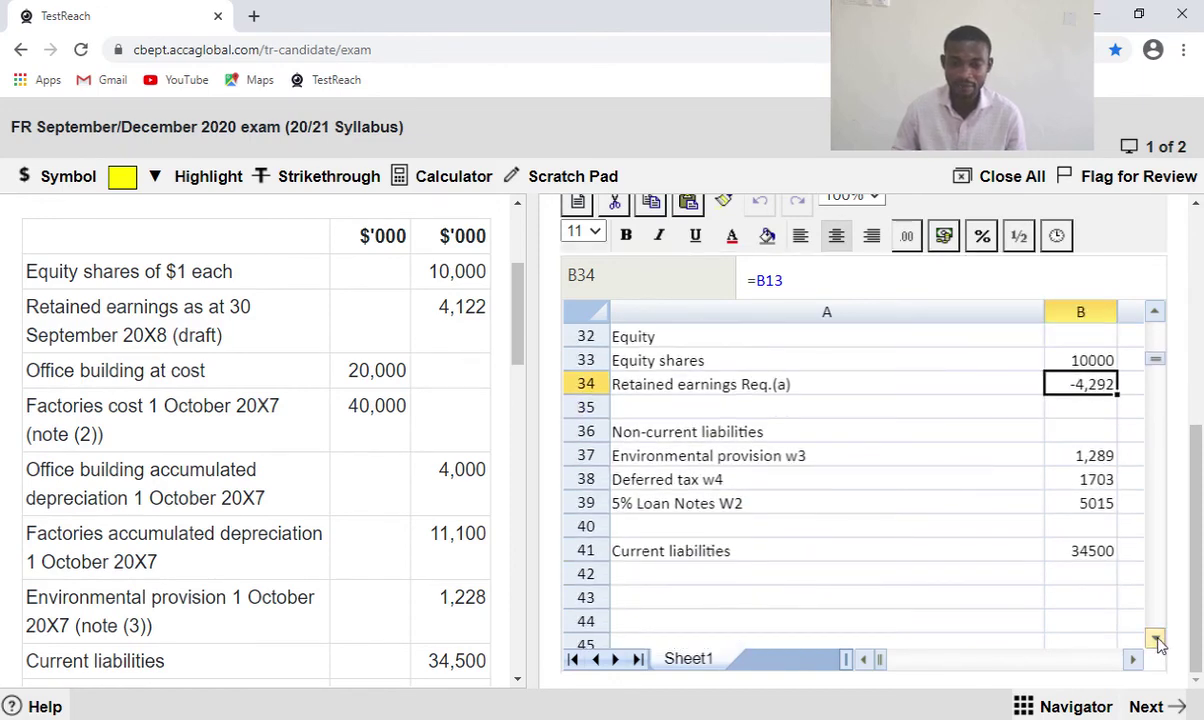
scroll(1000, 565, "up", 3)
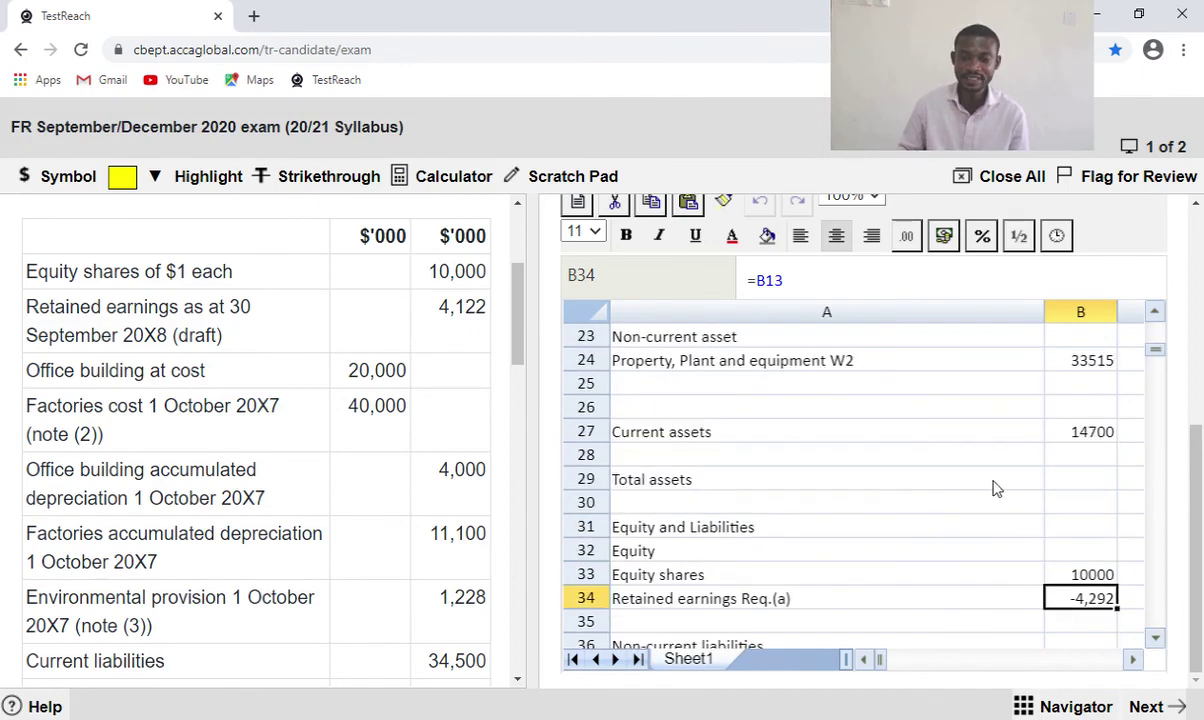
scroll(992, 488, "up", 2)
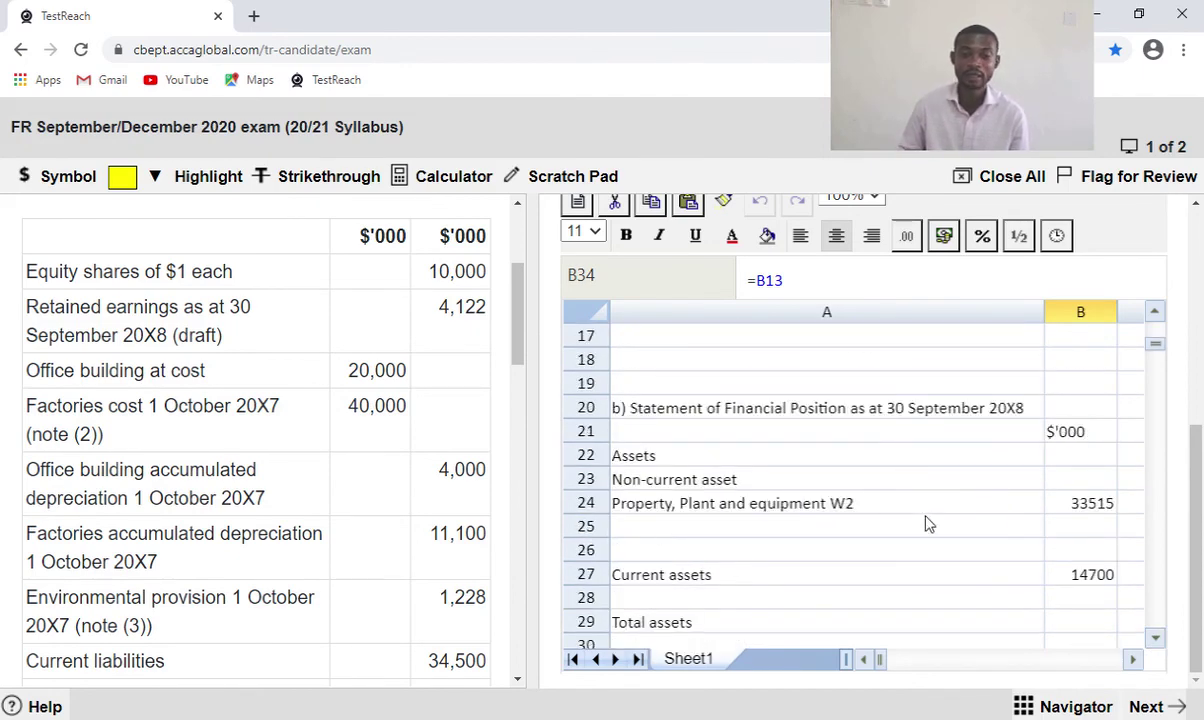
scroll(891, 575, "down", 1)
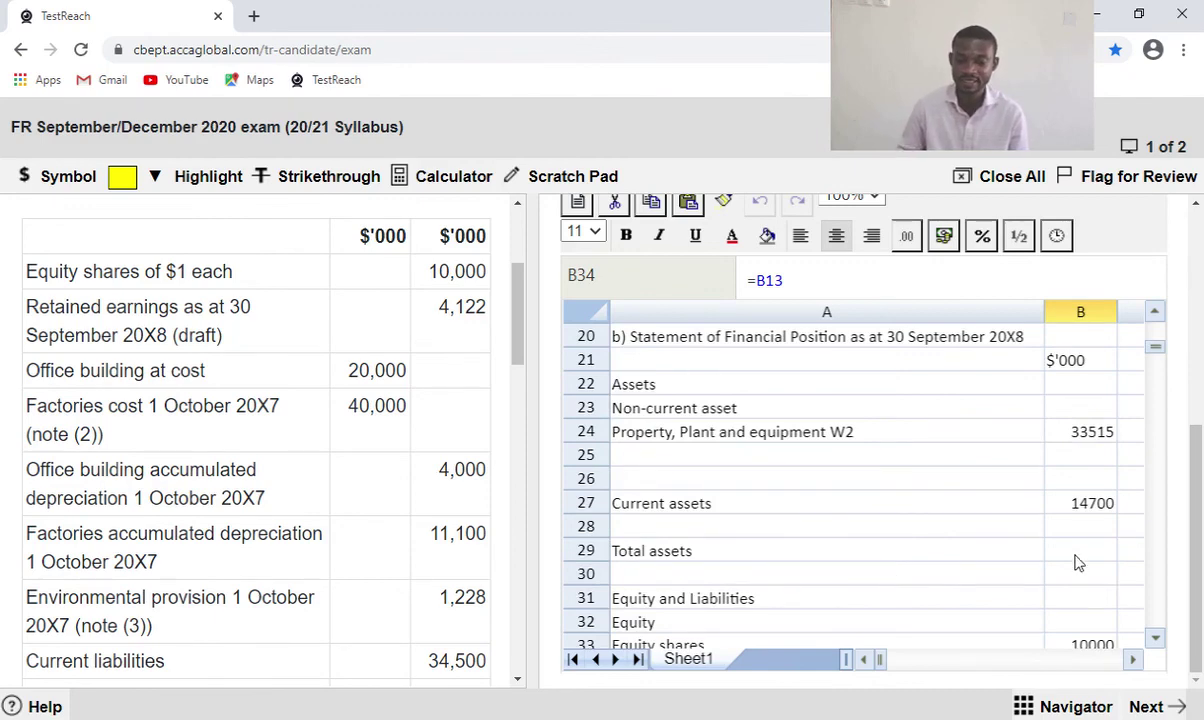
scroll(1078, 563, "down", 4)
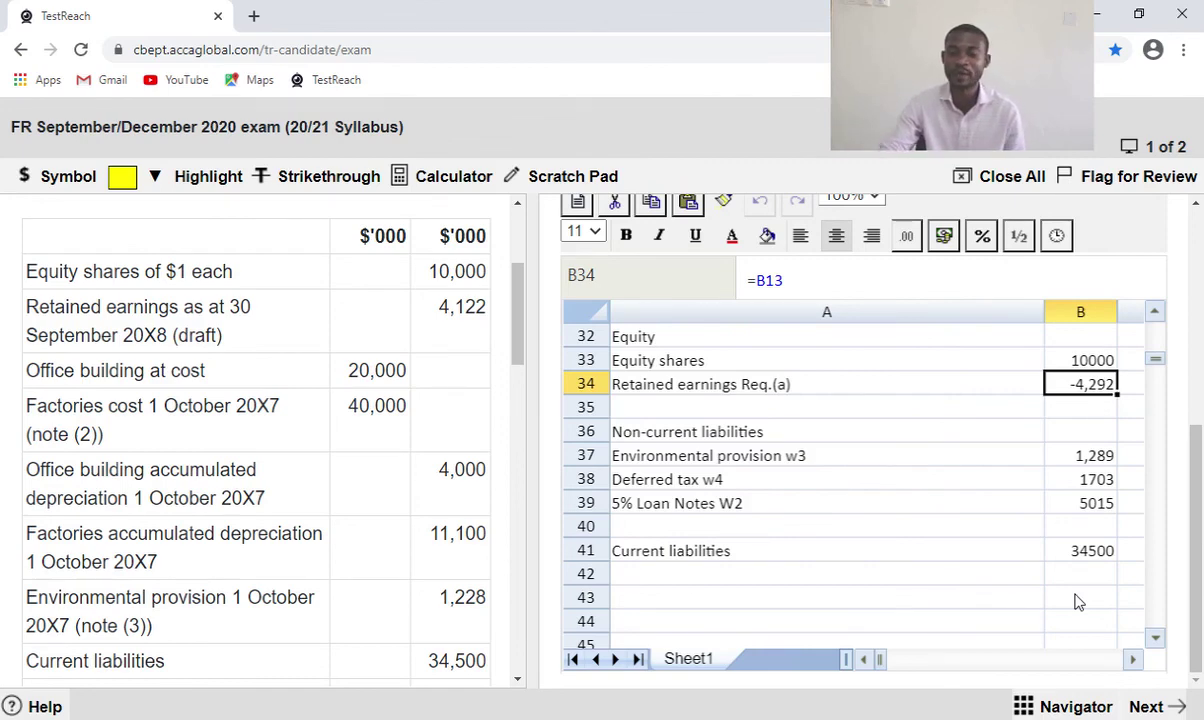
scroll(1060, 570, "up", 4)
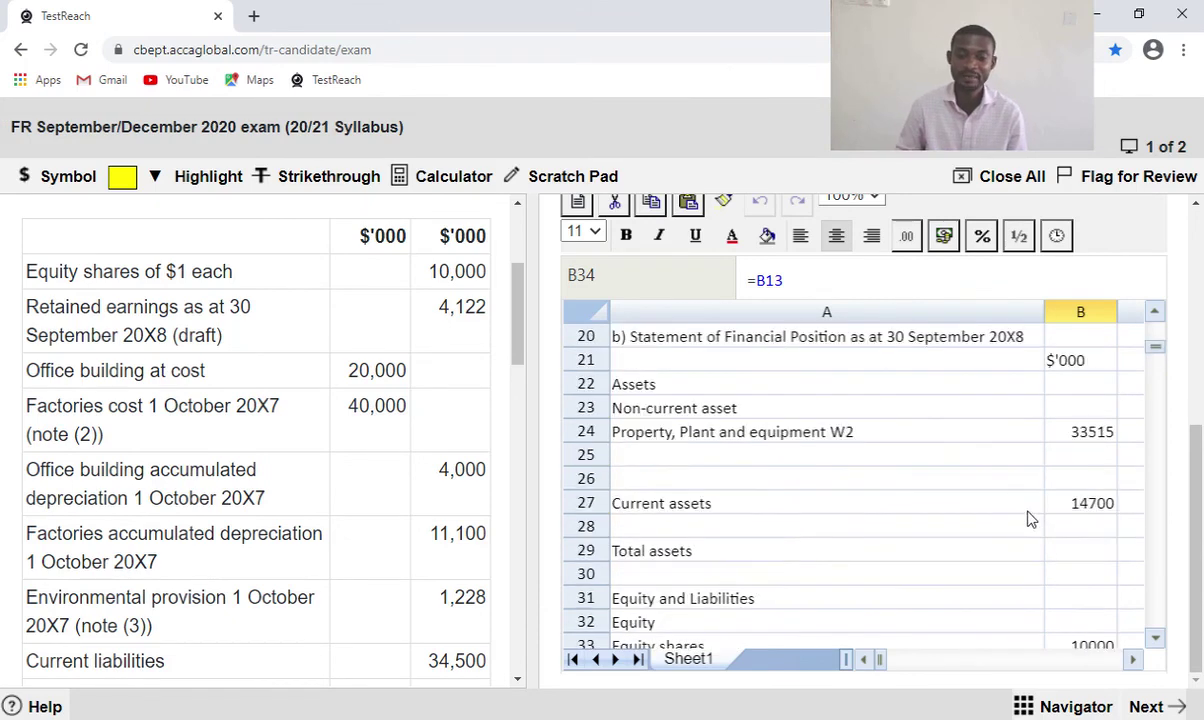
scroll(1018, 502, "up", 1)
scroll(991, 478, "up", 3)
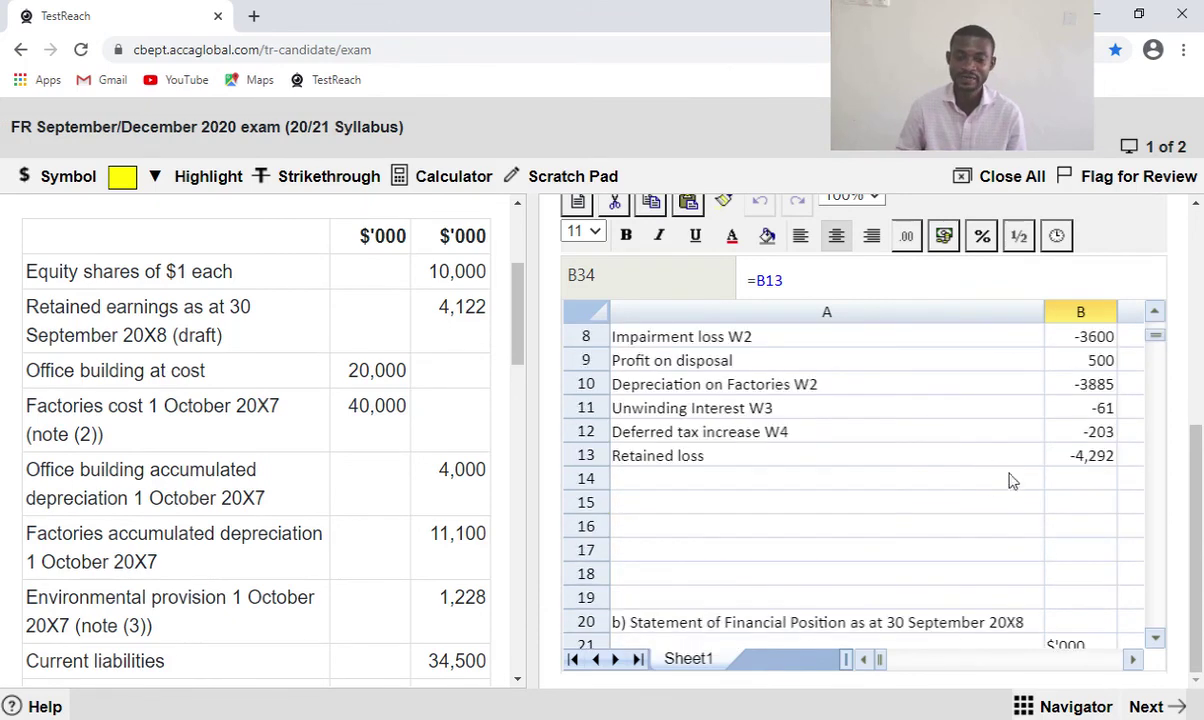
scroll(1038, 520, "down", 6)
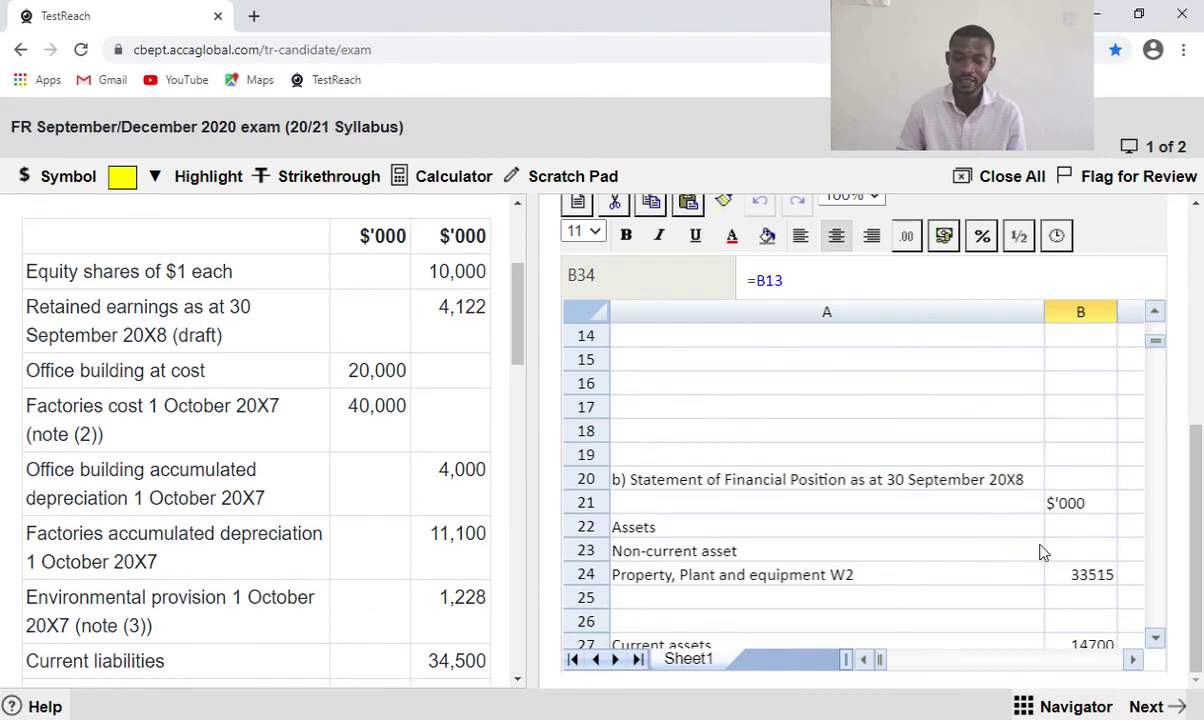
scroll(1059, 548, "down", 3)
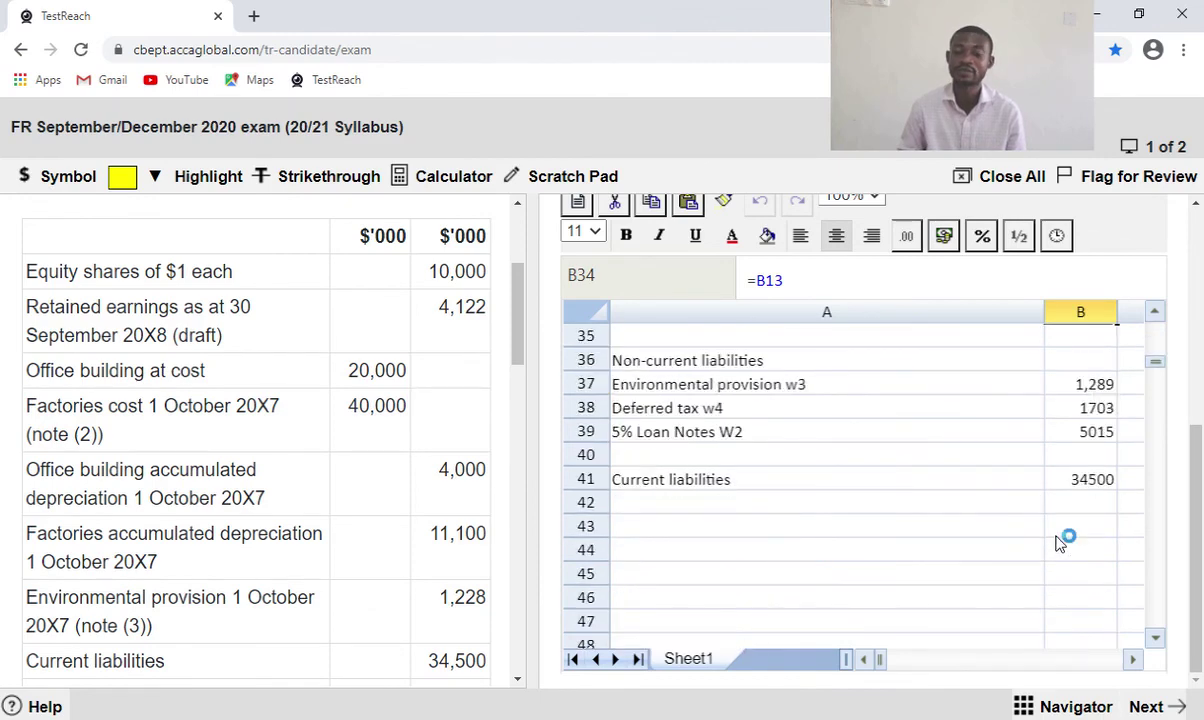
scroll(1059, 540, "up", 1)
scroll(1059, 540, "up", 1)
scroll(1063, 520, "up", 3)
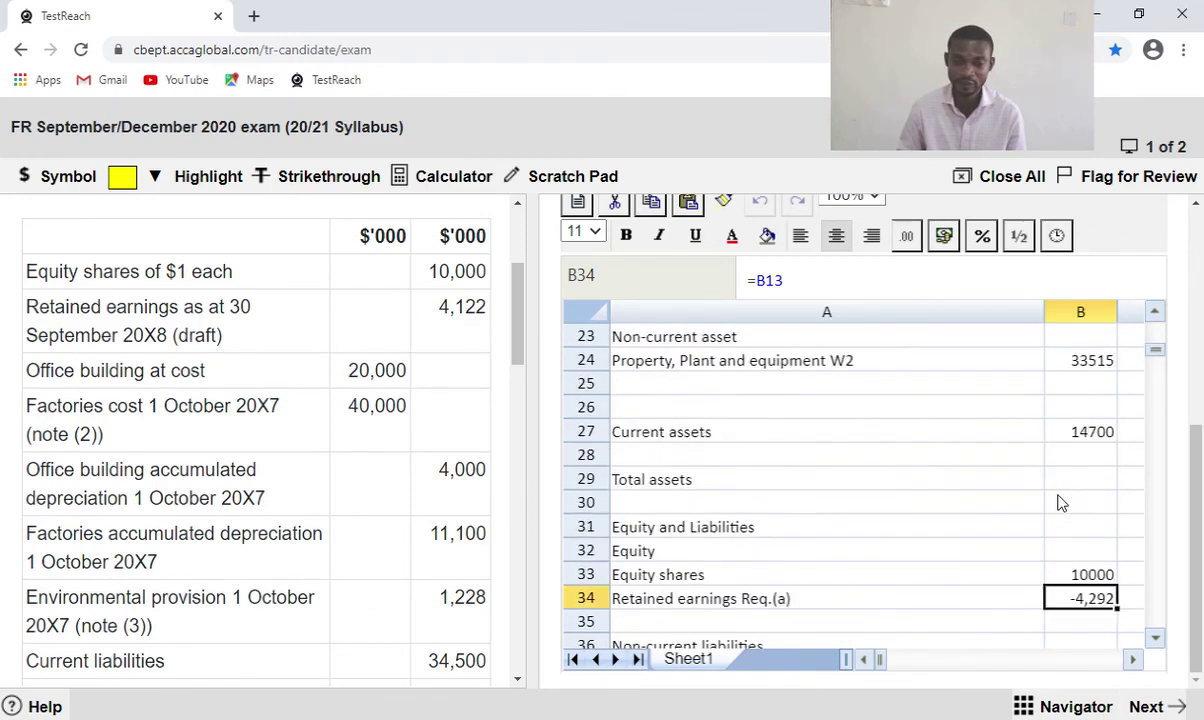
scroll(1063, 503, "up", 1)
scroll(1066, 530, "down", 2)
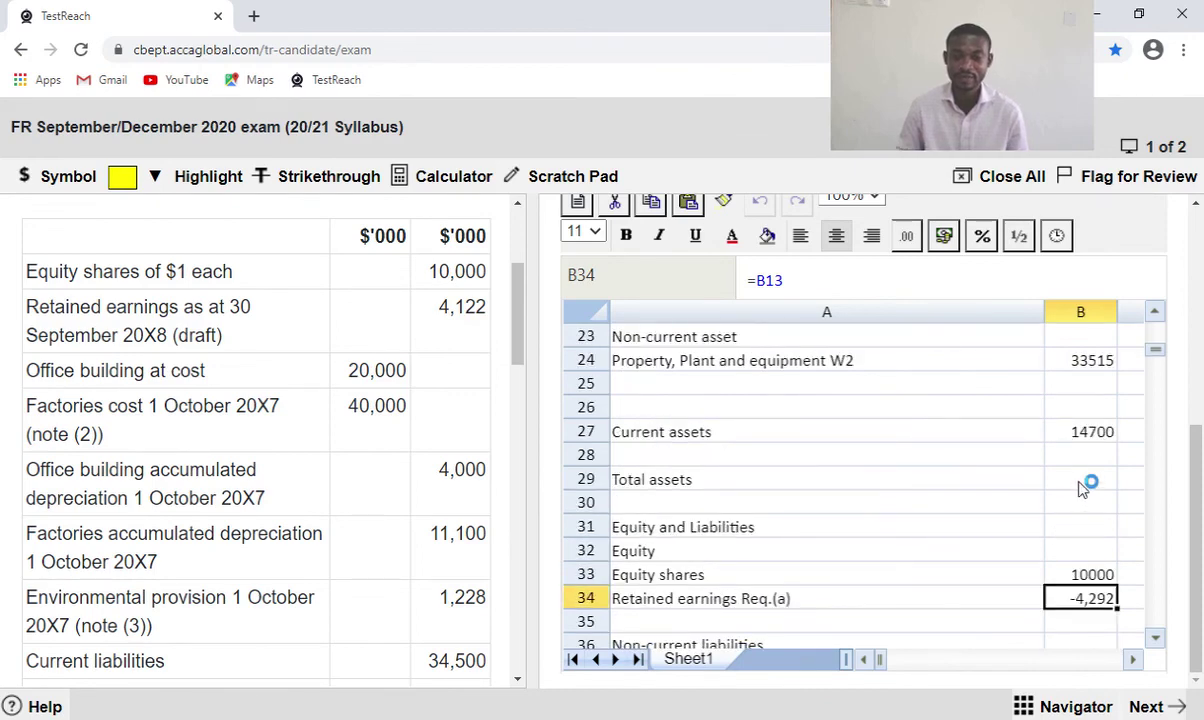
Enter =B24+B27 in B29 so Total assets sums PPE and current assets to 48215.
left_click(1082, 488)
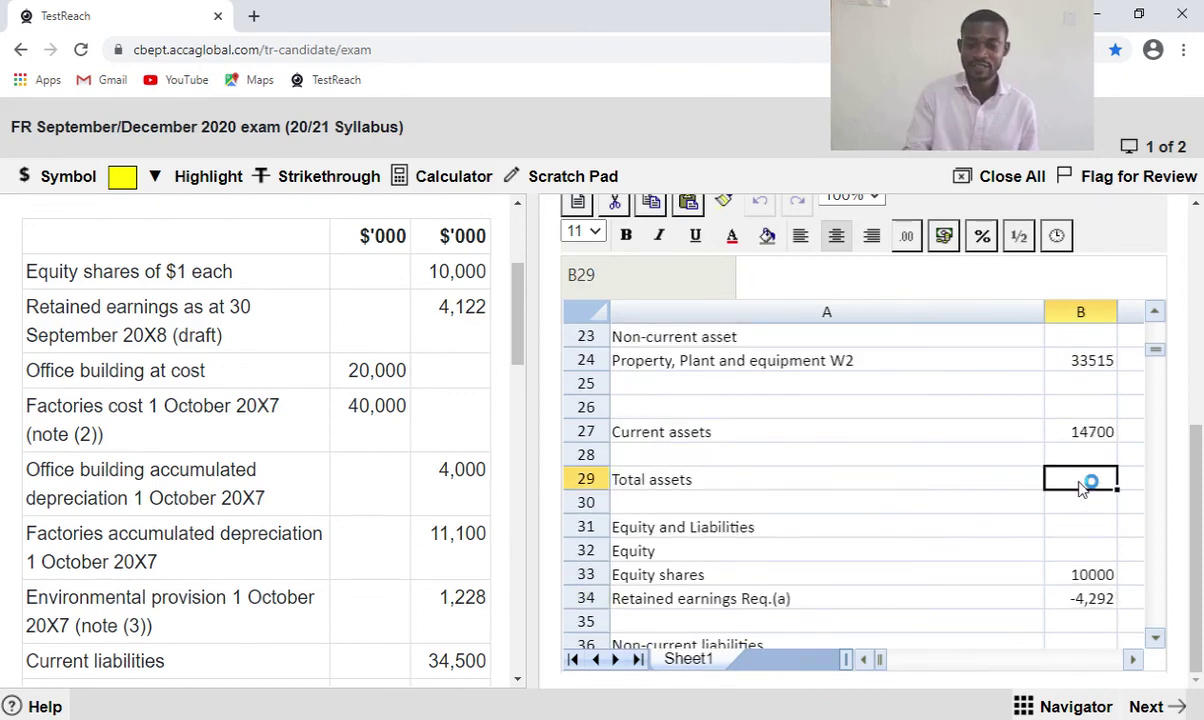
type("=")
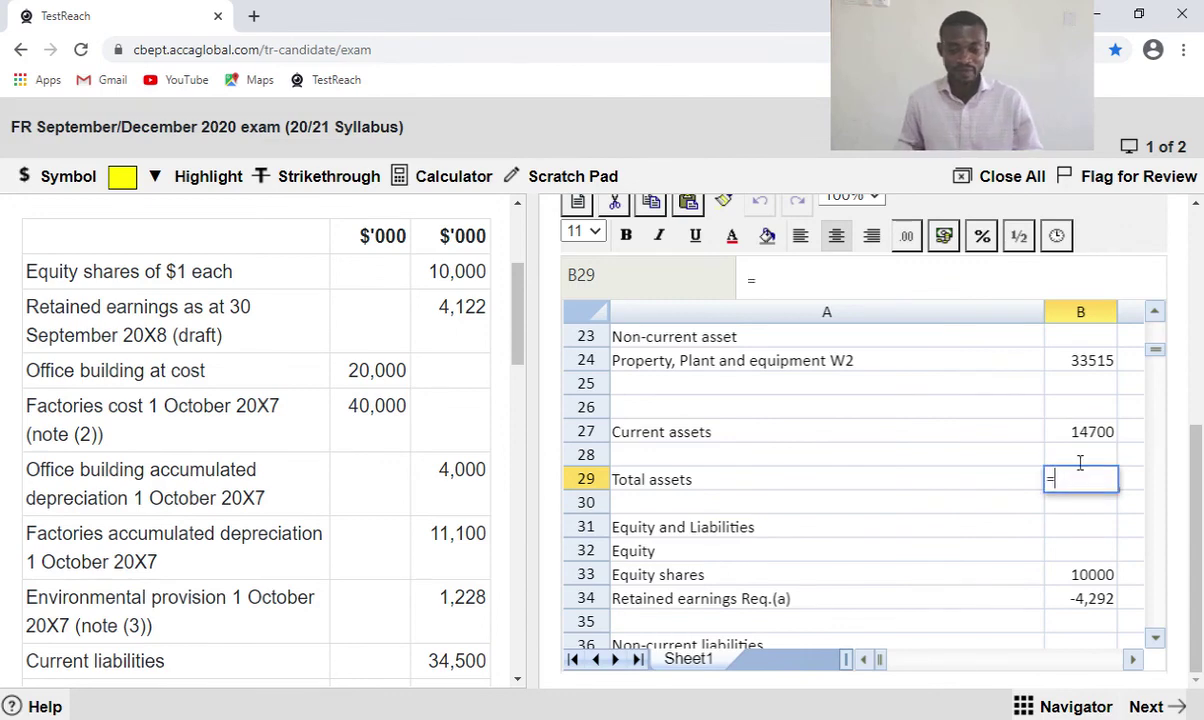
left_click(1080, 370)
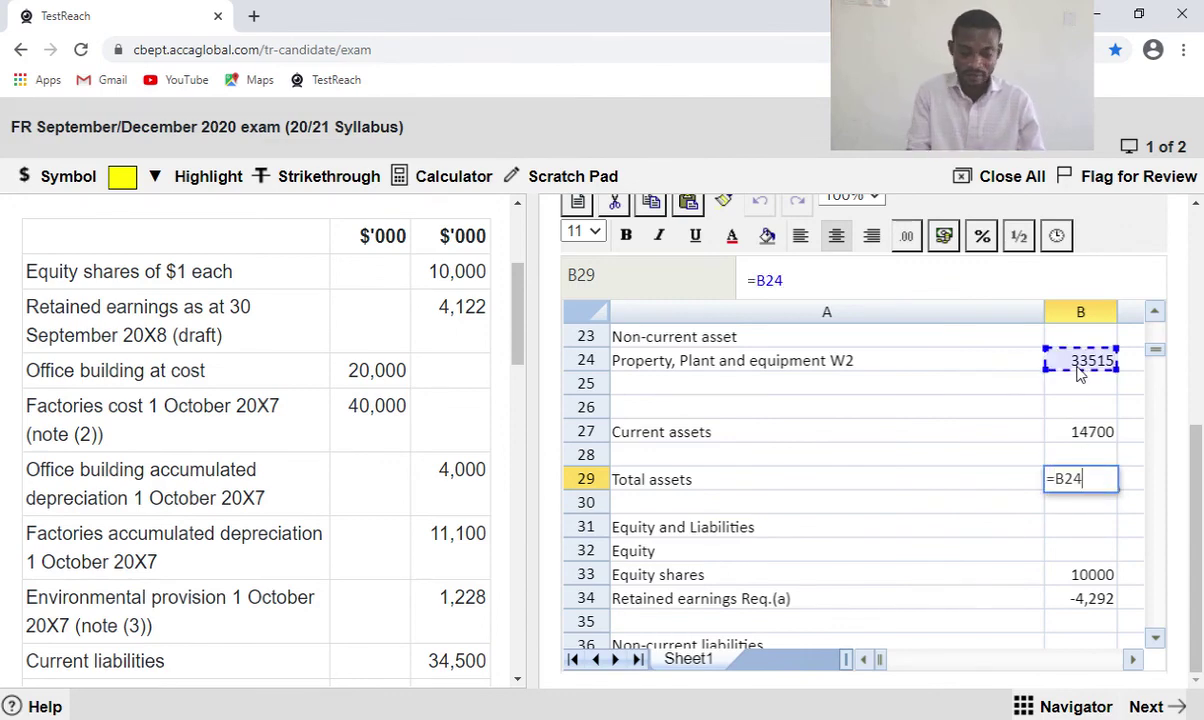
type("+")
left_click(1074, 435)
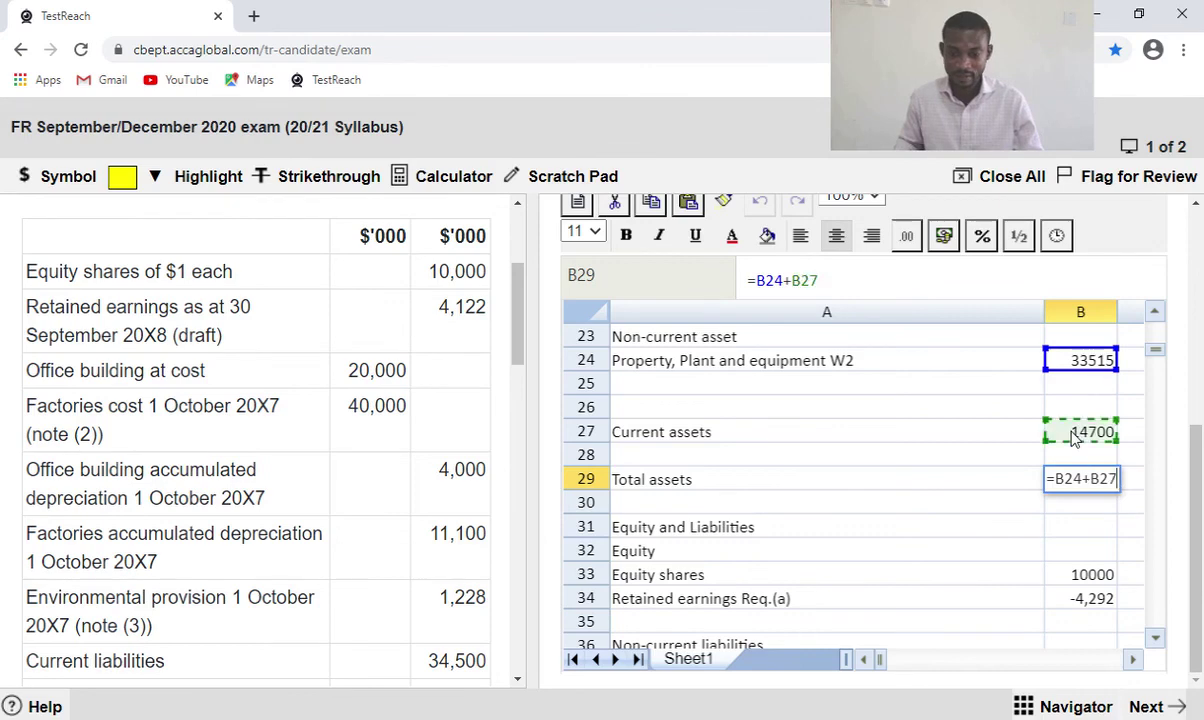
key("Return")
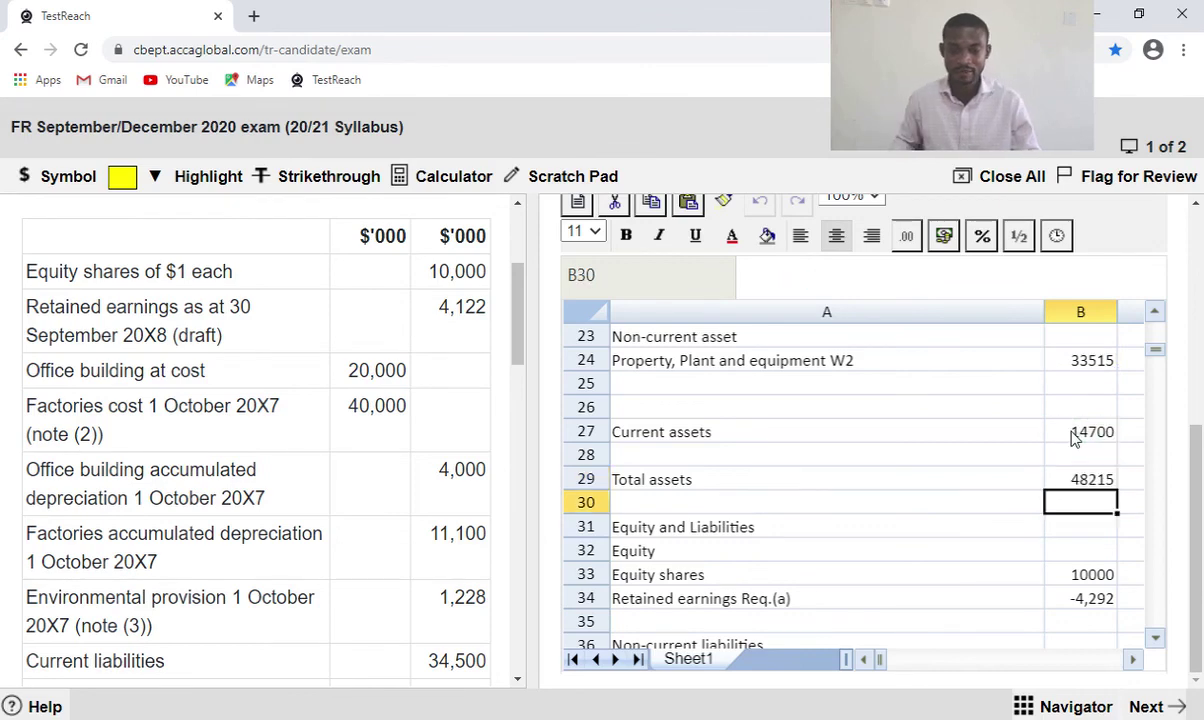
scroll(1110, 545, "down", 3)
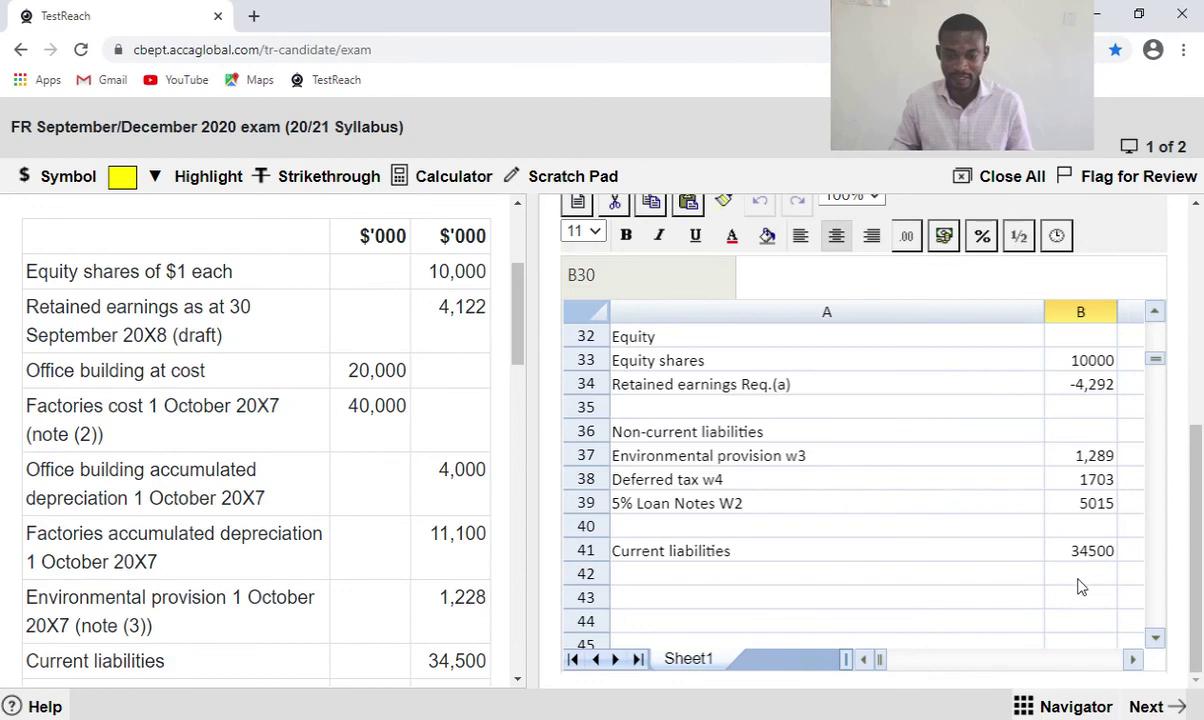
Total equity and liabilities in B42 with =SUM(B33:B41), giving 48215 to match total assets.
left_click(1080, 575)
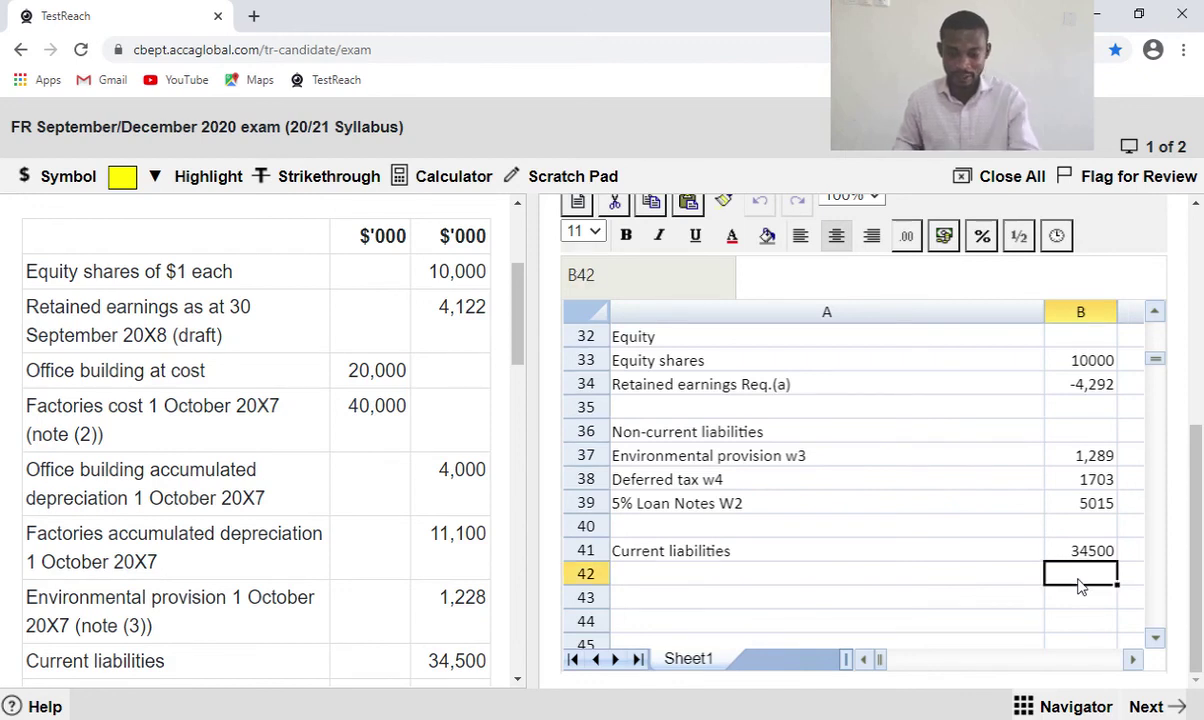
type("=sum")
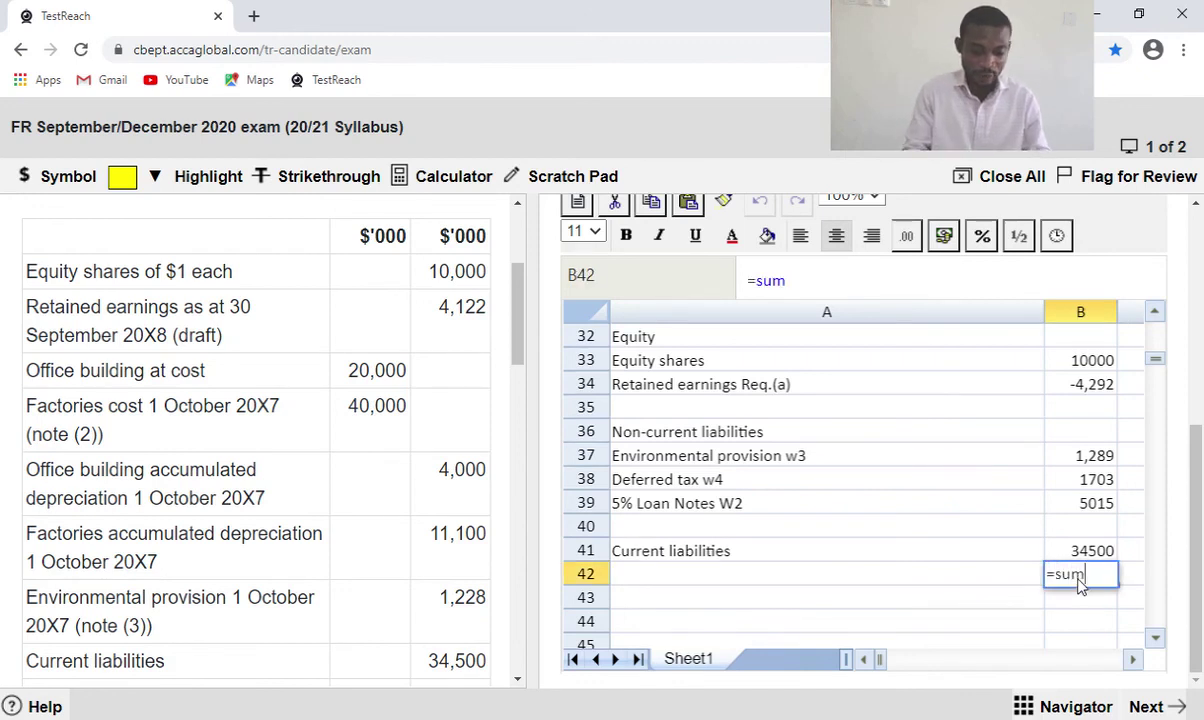
type("(")
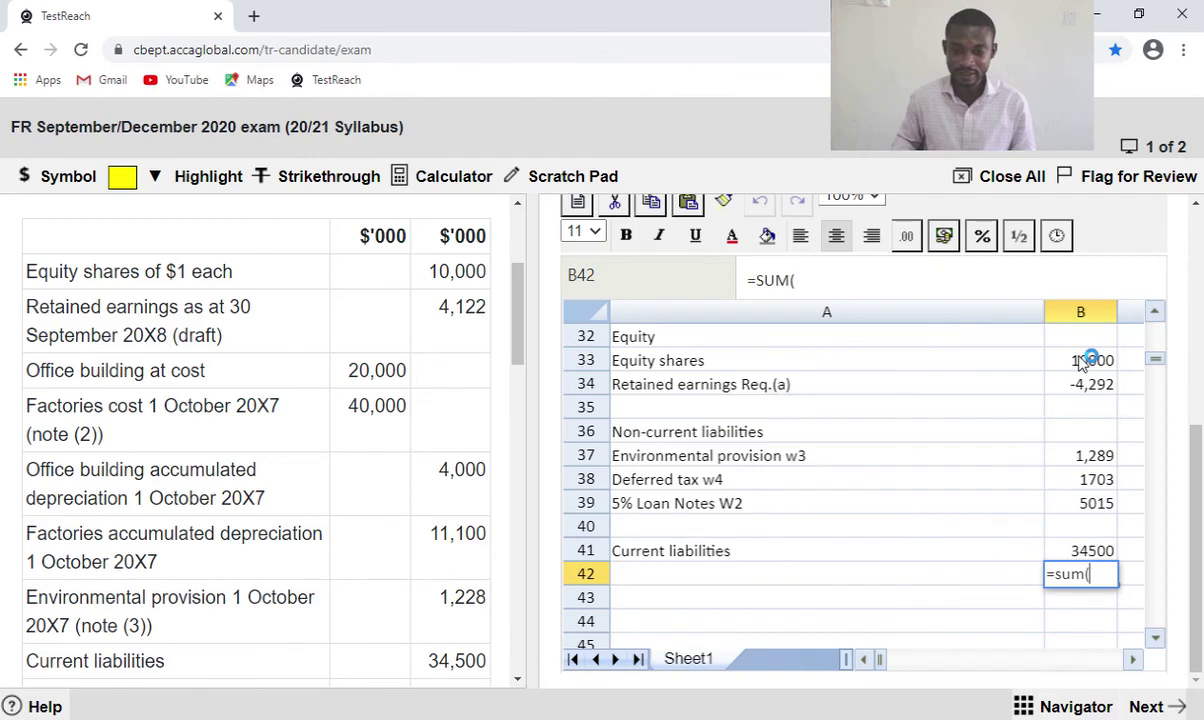
left_click_drag(1087, 362, 1100, 548)
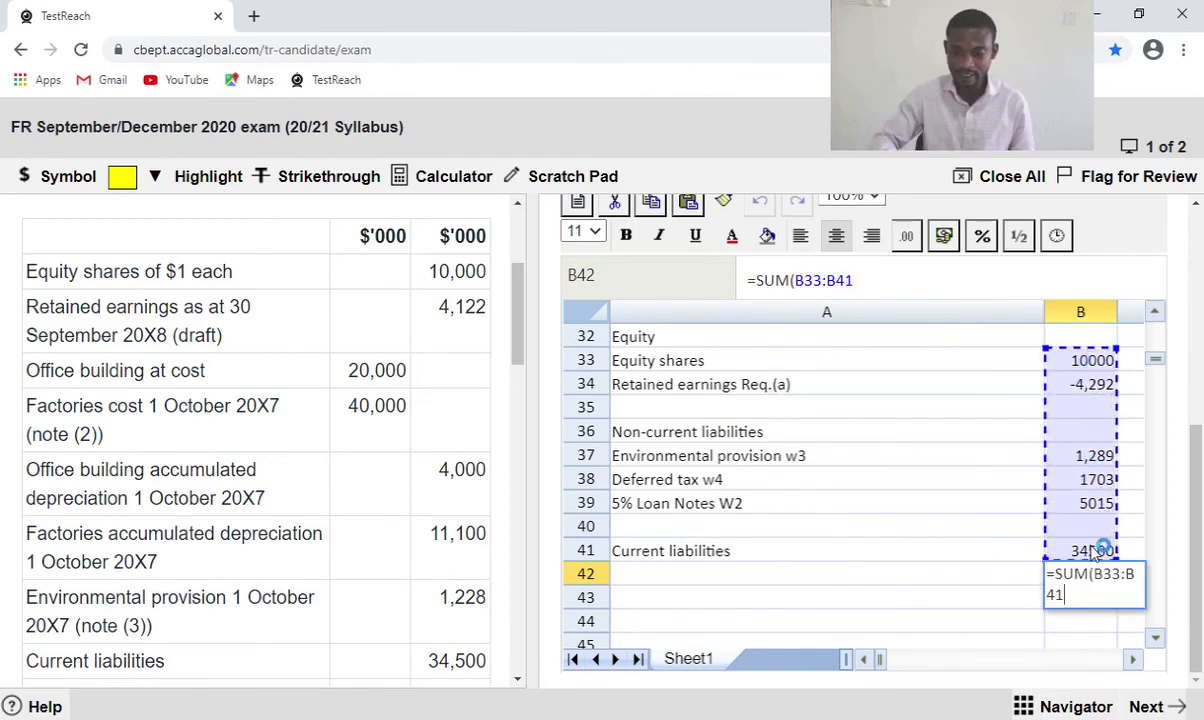
key("Return")
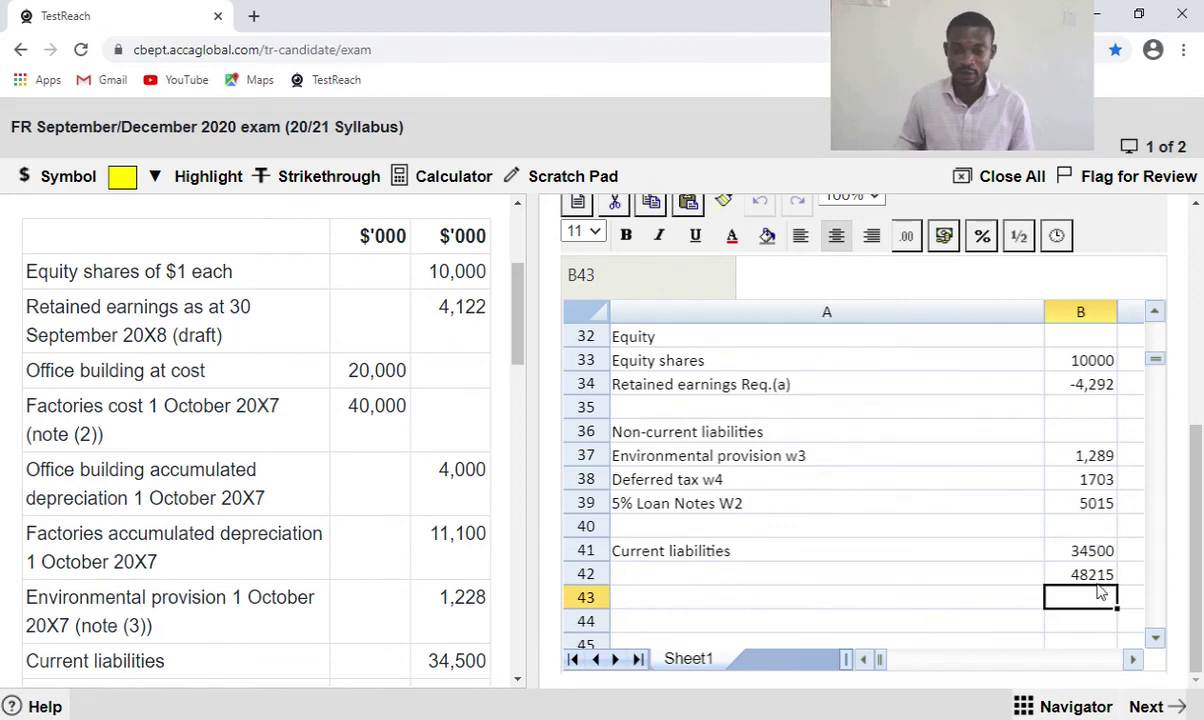
scroll(1012, 530, "up", 2)
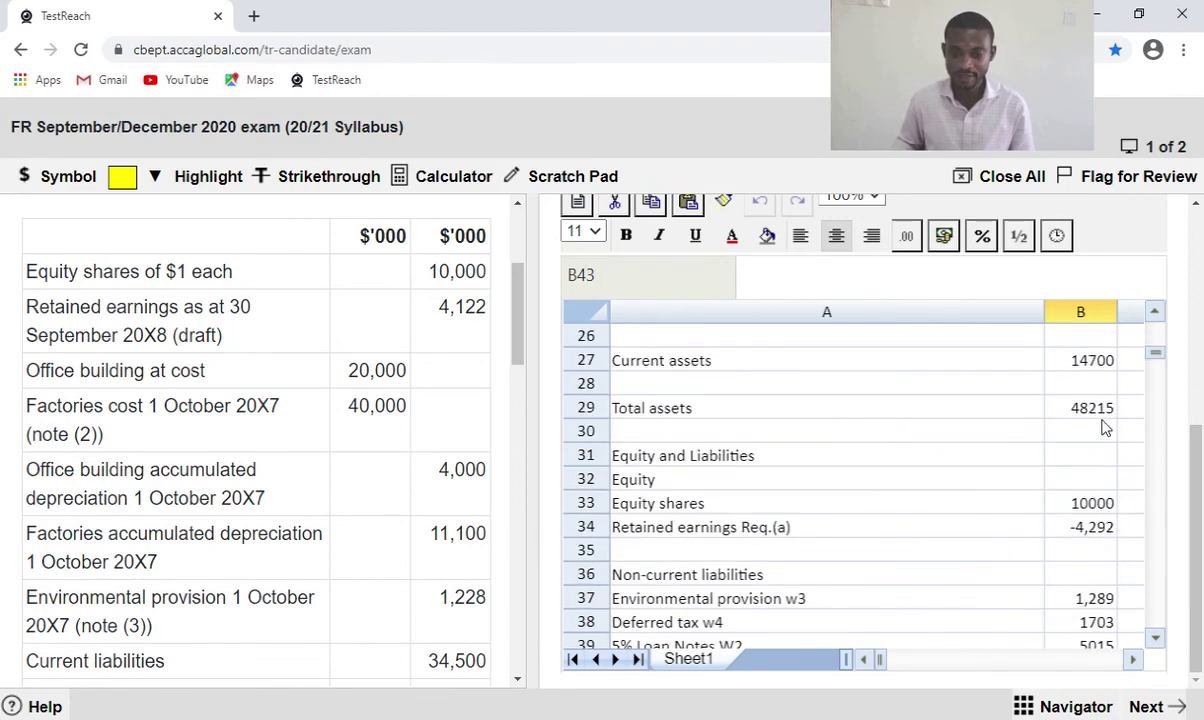
scroll(1105, 428, "down", 3)
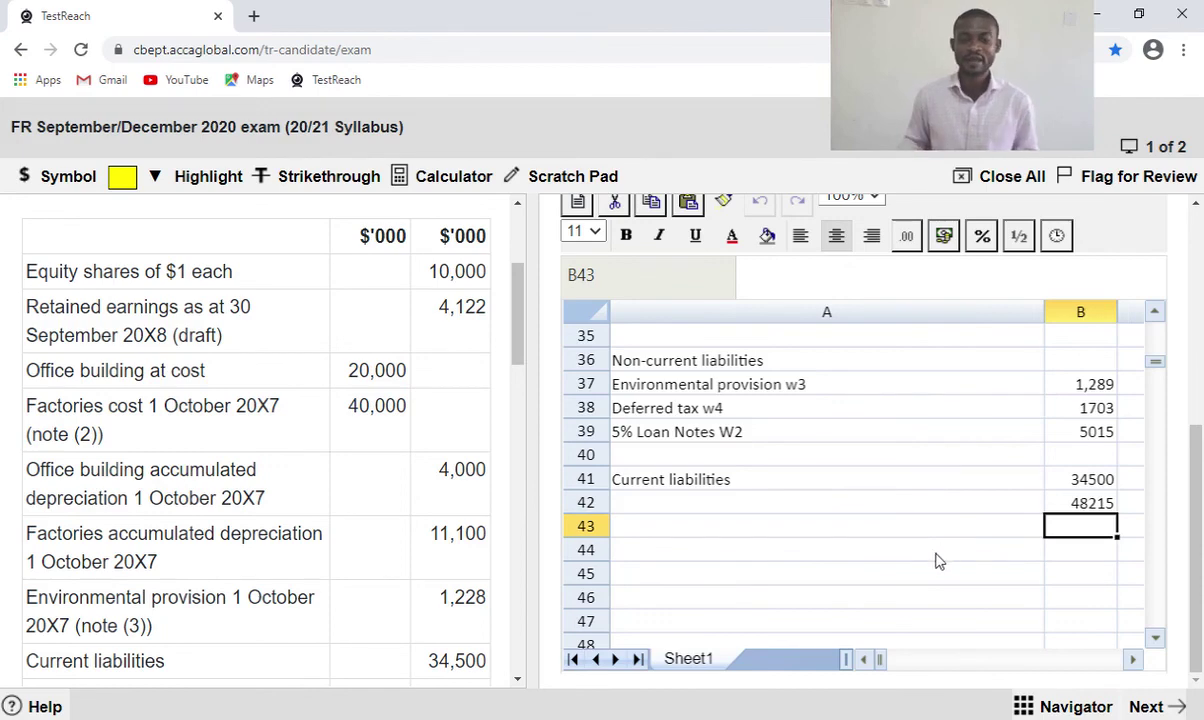
scroll(935, 555, "up", 2)
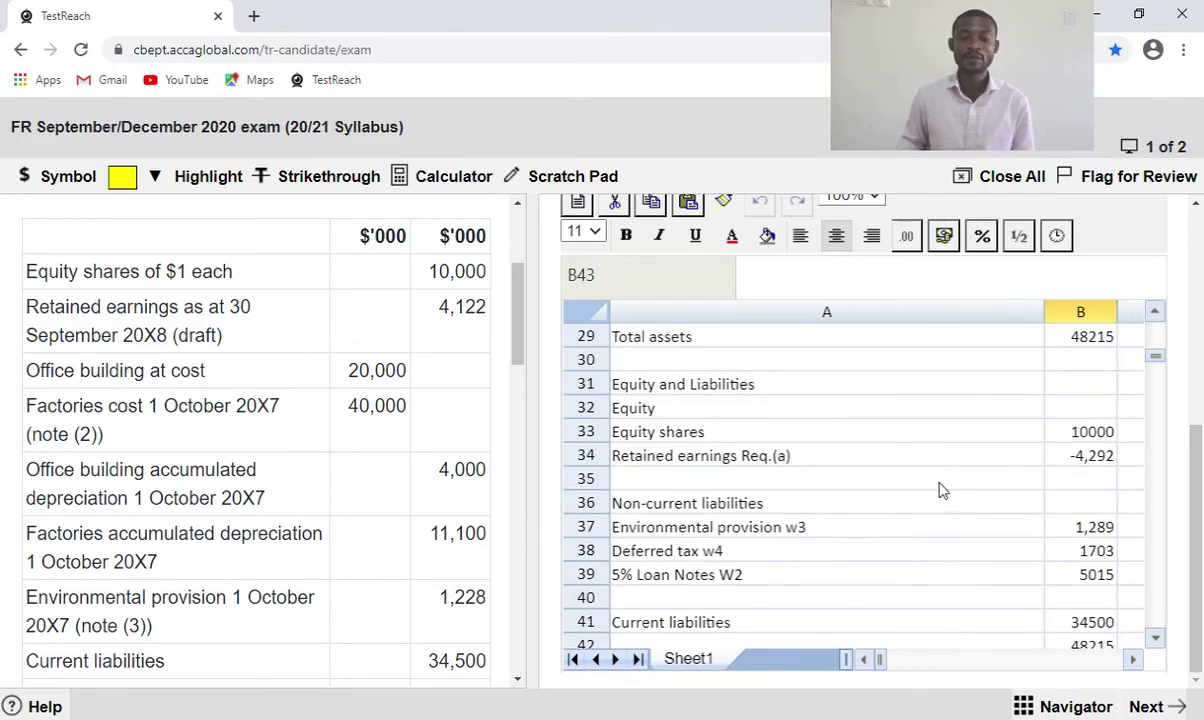
scroll(938, 491, "up", 1)
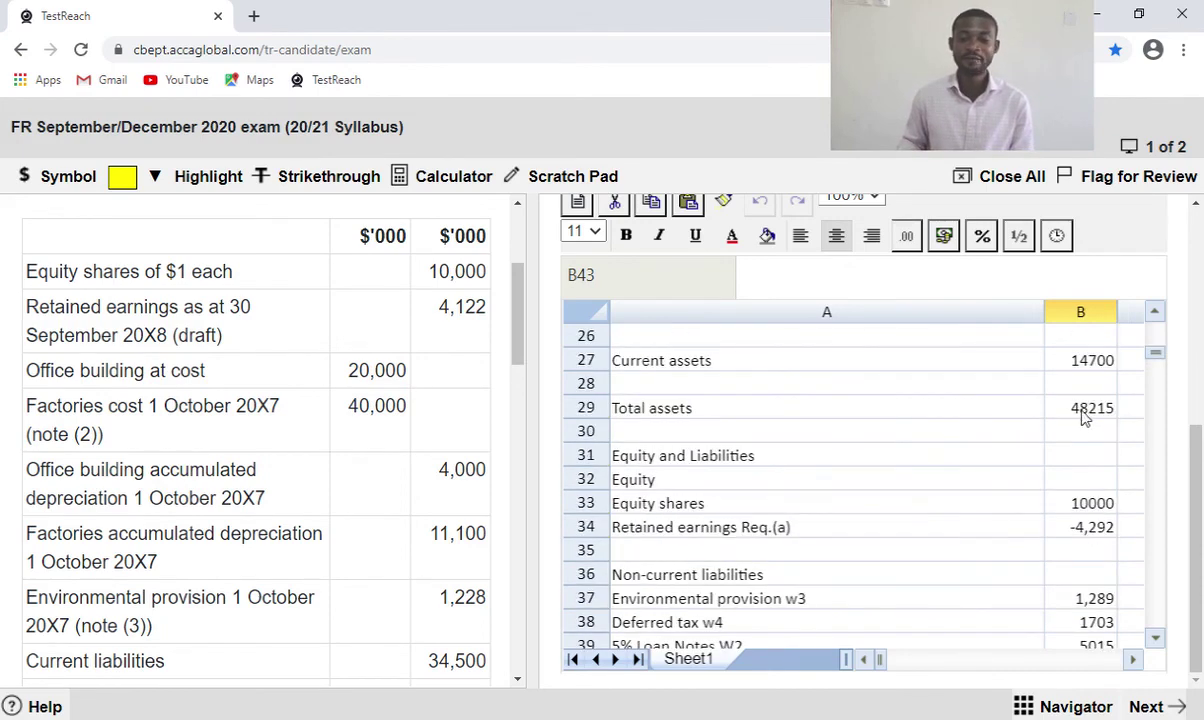
scroll(1083, 420, "up", 2)
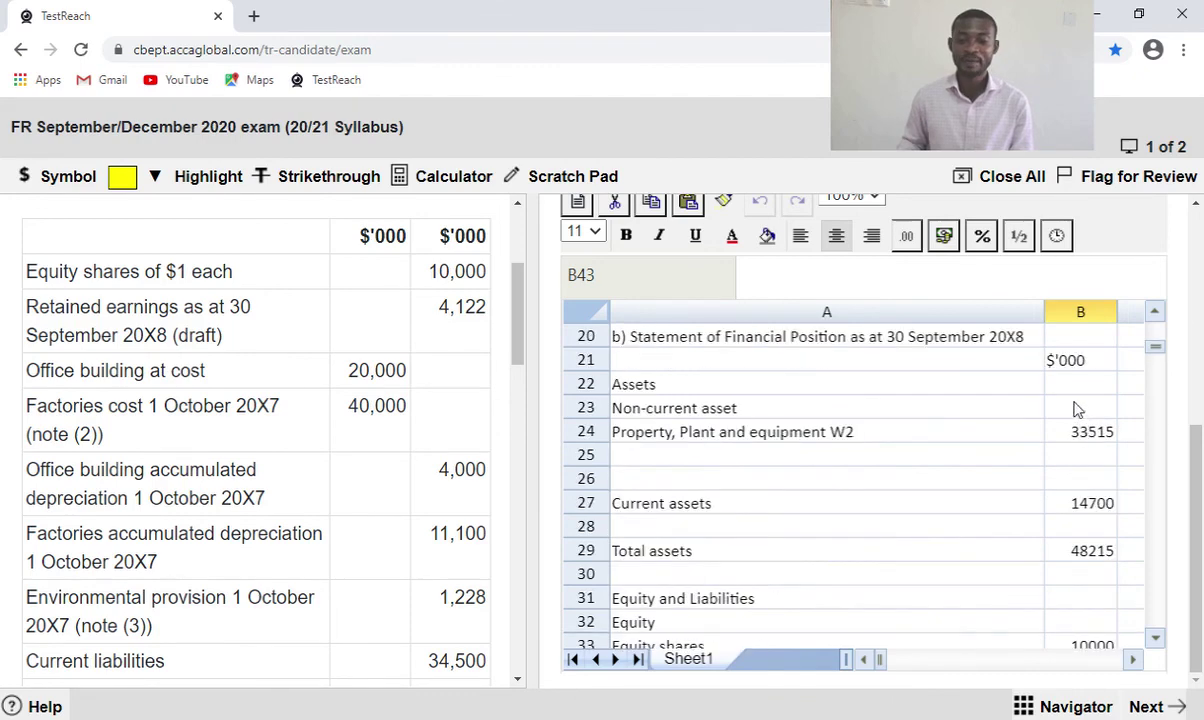
scroll(896, 485, "down", 2)
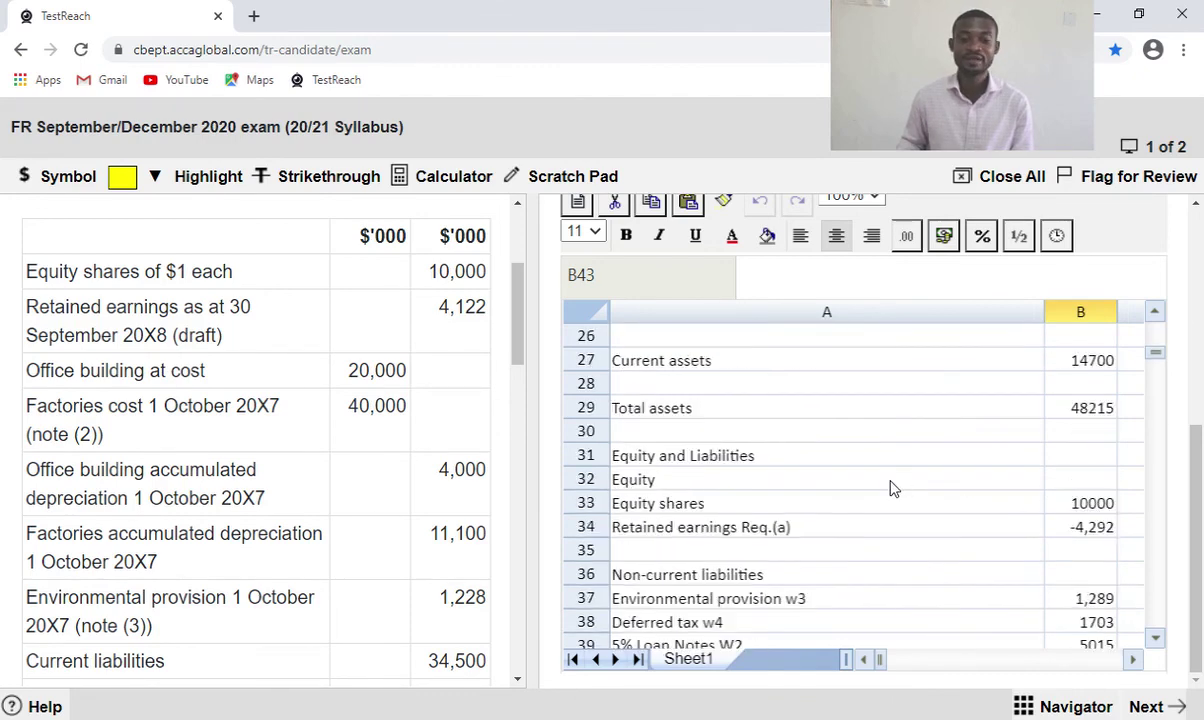
scroll(893, 488, "up", 7)
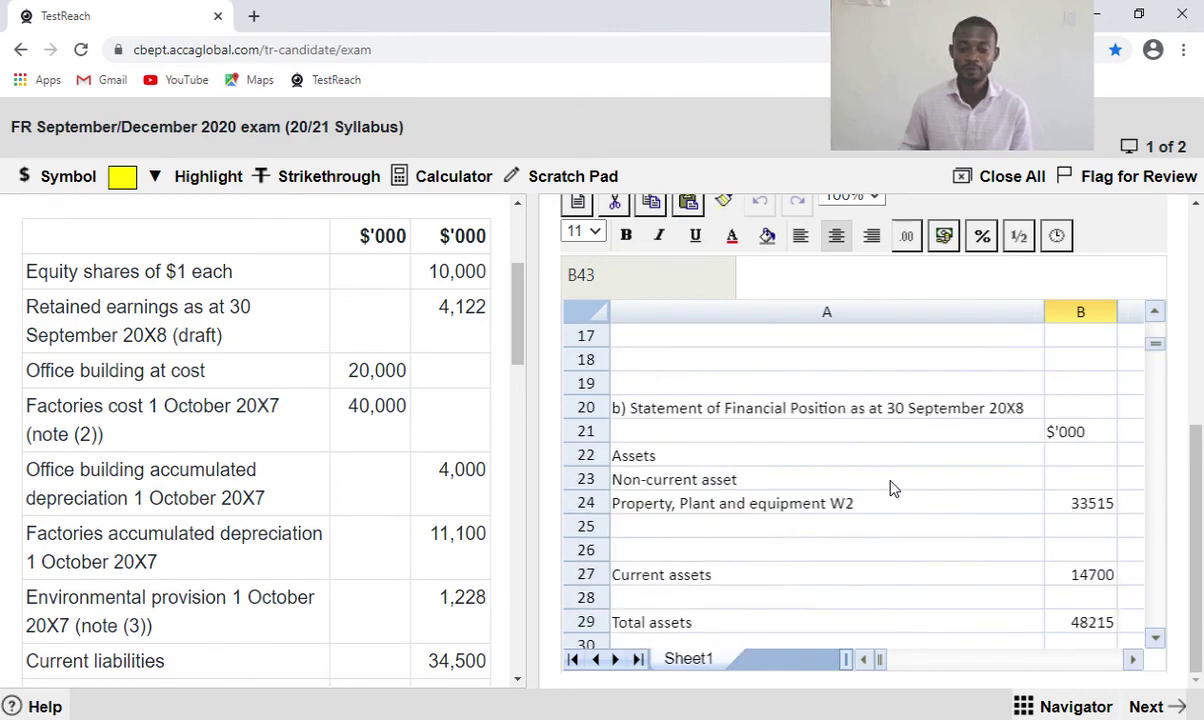
scroll(893, 488, "up", 3)
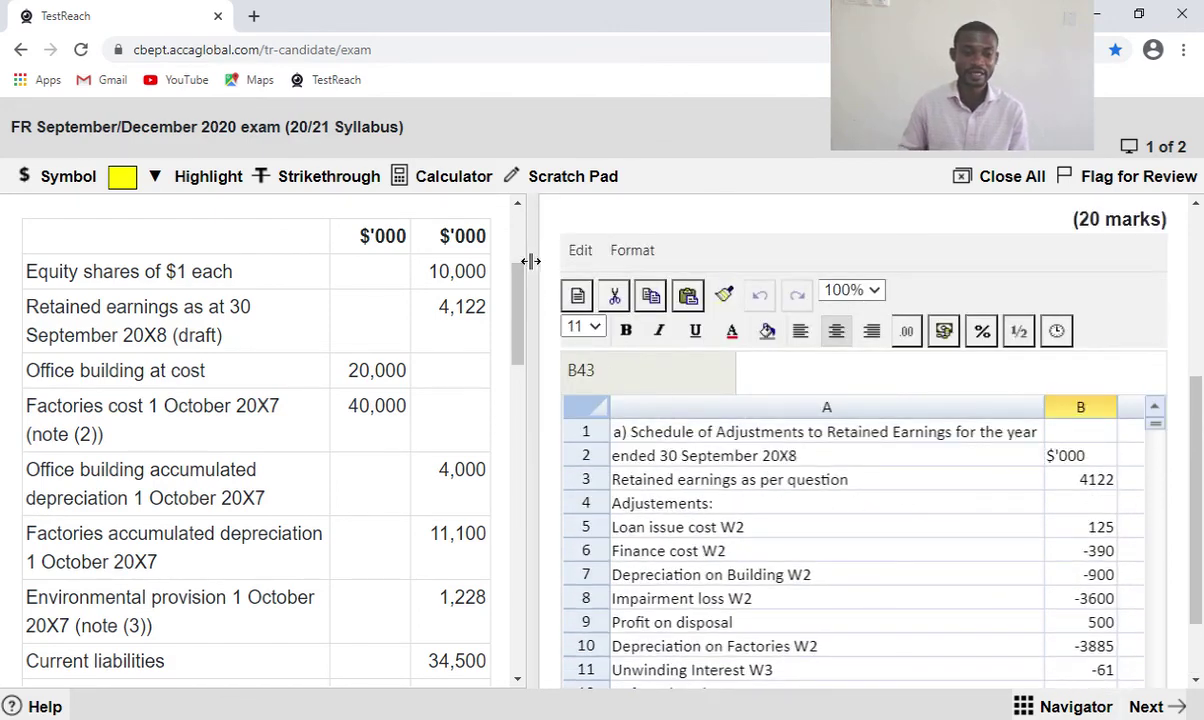
Drag the pane splitter far left so the answer spreadsheet fills the screen.
left_click_drag(141, 230, 40, 215)
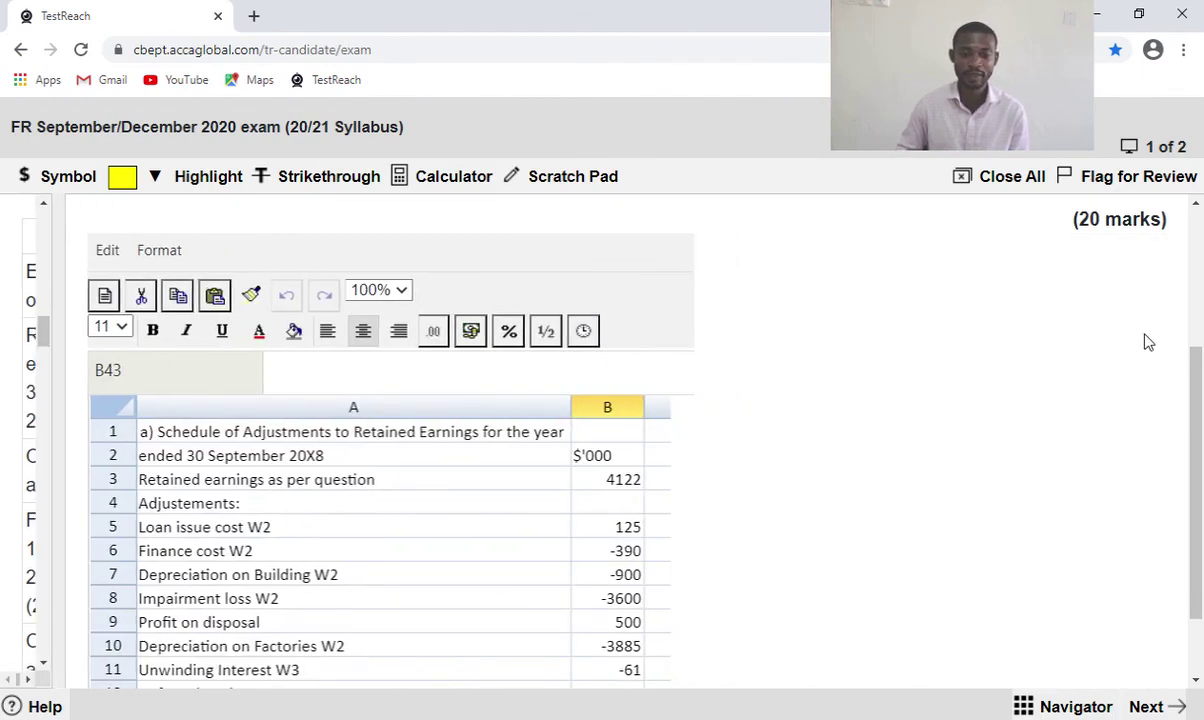
left_click_drag(1199, 372, 1199, 452)
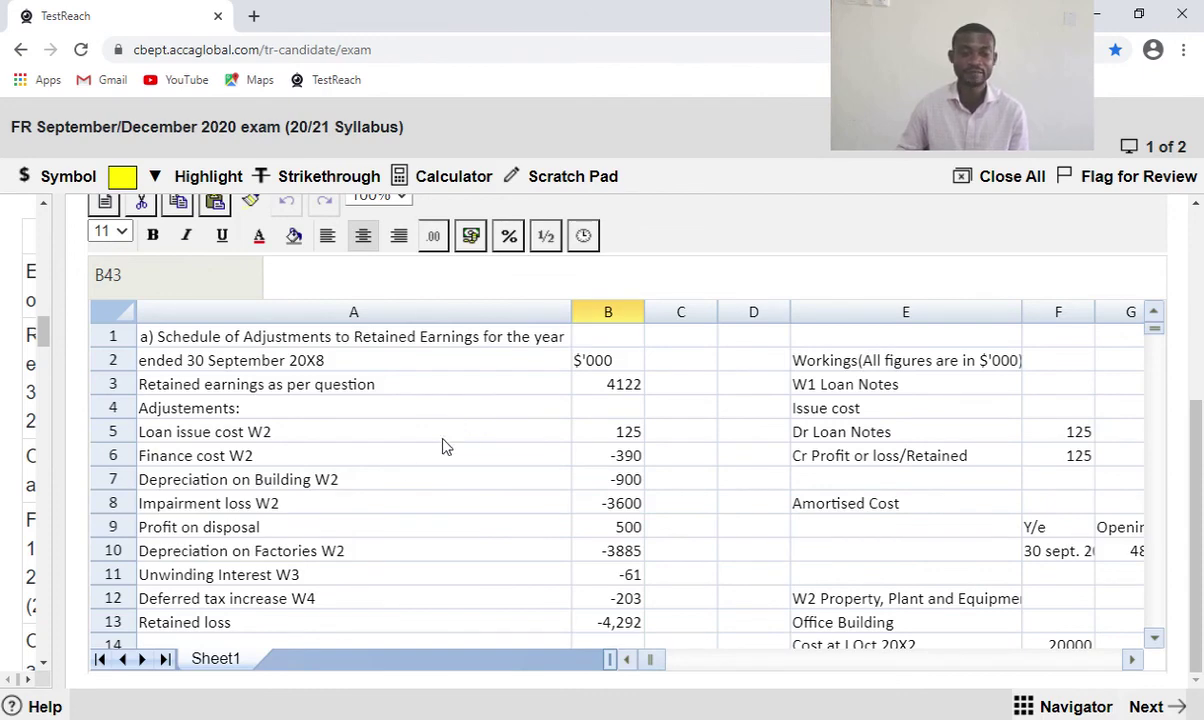
scroll(414, 484, "down", 1)
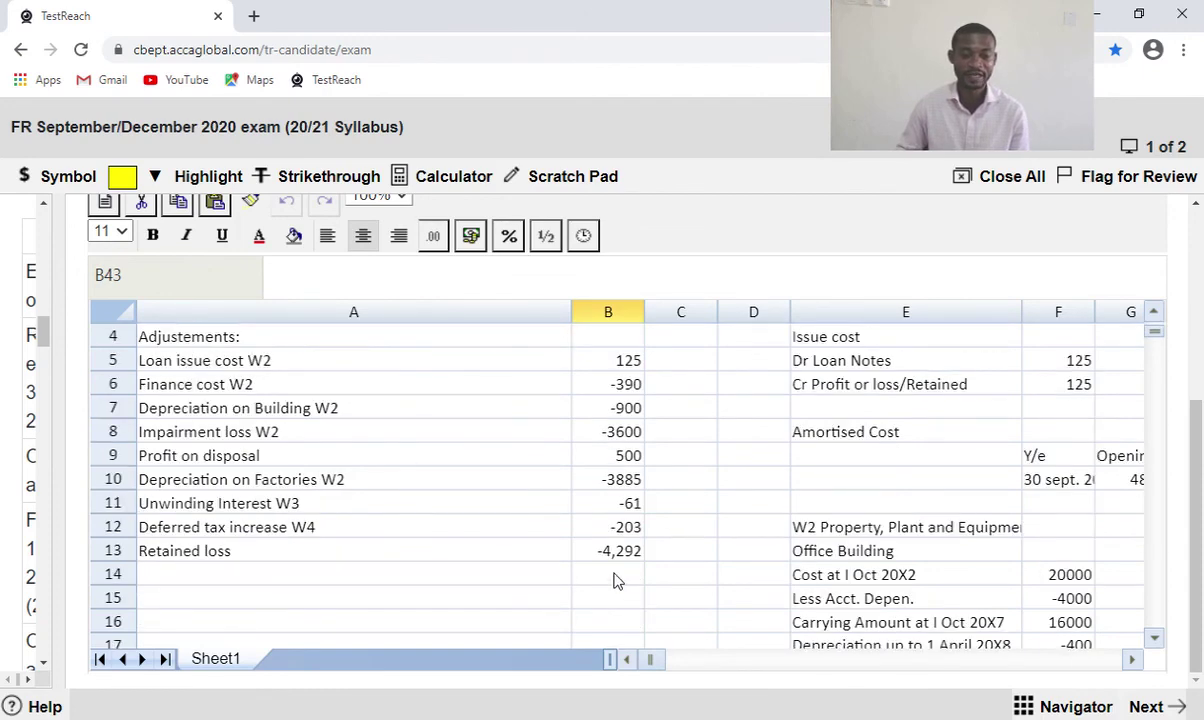
scroll(615, 580, "down", 5)
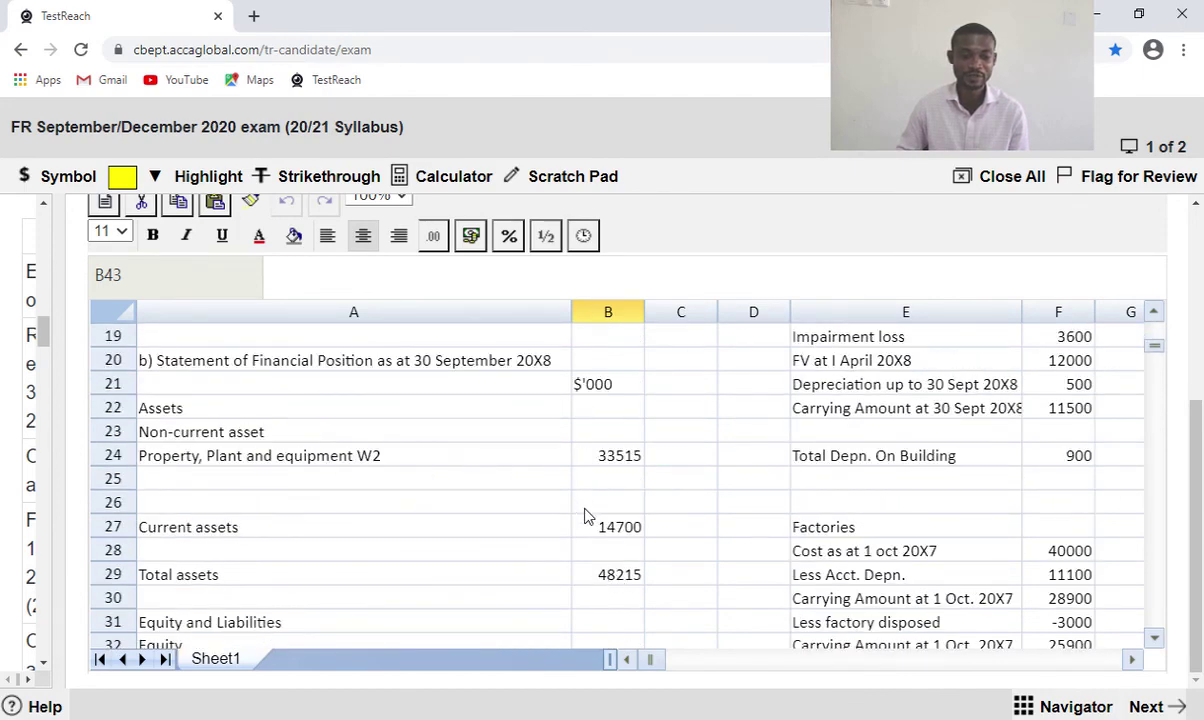
scroll(586, 510, "down", 3)
scroll(586, 516, "down", 1)
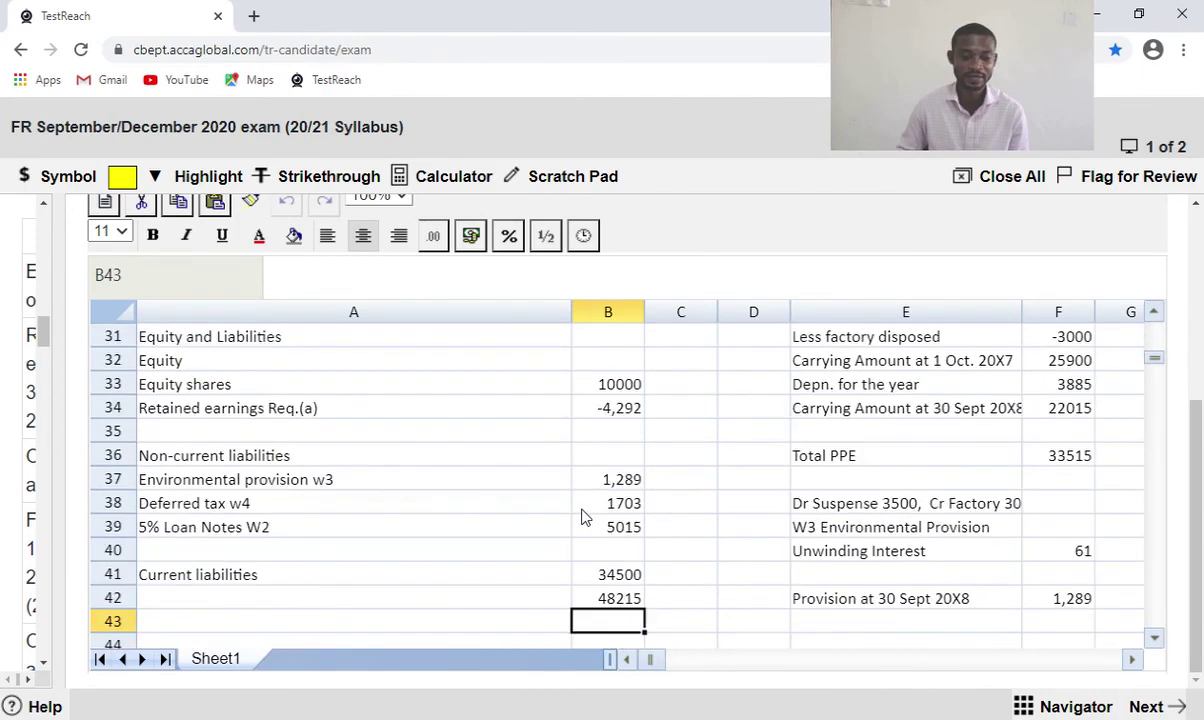
scroll(583, 514, "up", 5)
scroll(583, 516, "up", 3)
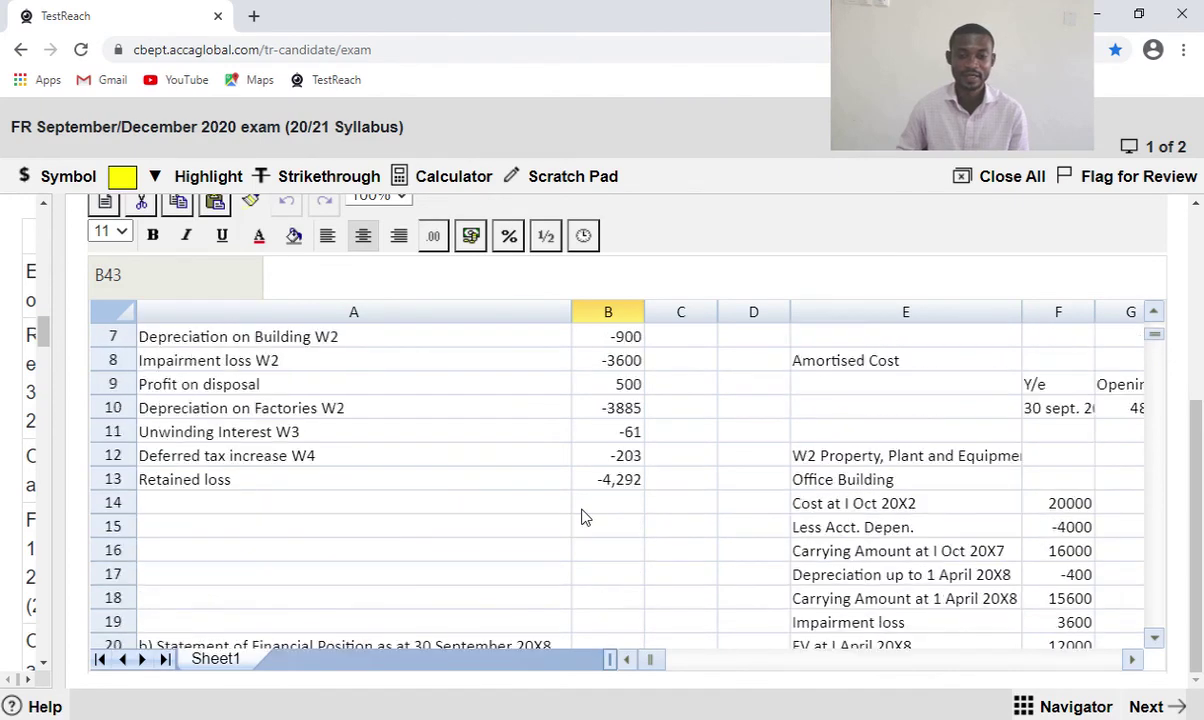
Scroll to the W4 Deferred Tax working: Bal b/f 1500, increase 203, Bal c/f 1703.
left_click(1131, 658)
scroll(843, 538, "up", 5)
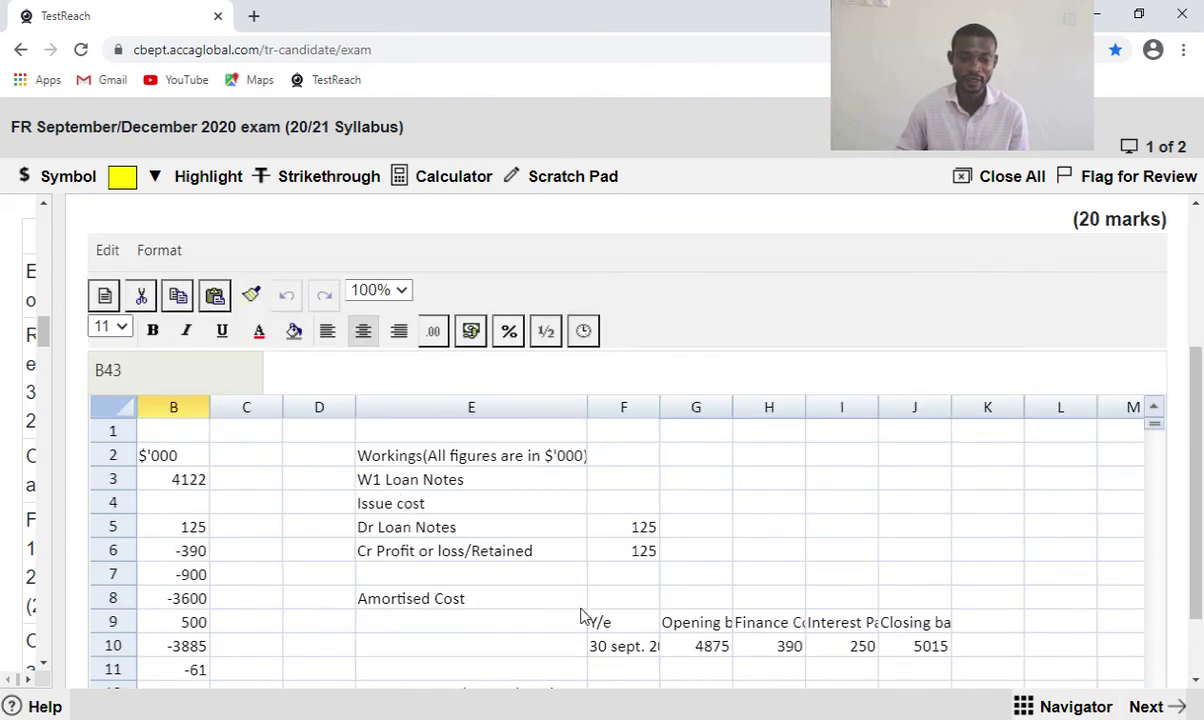
scroll(583, 612, "down", 2)
scroll(580, 608, "down", 1)
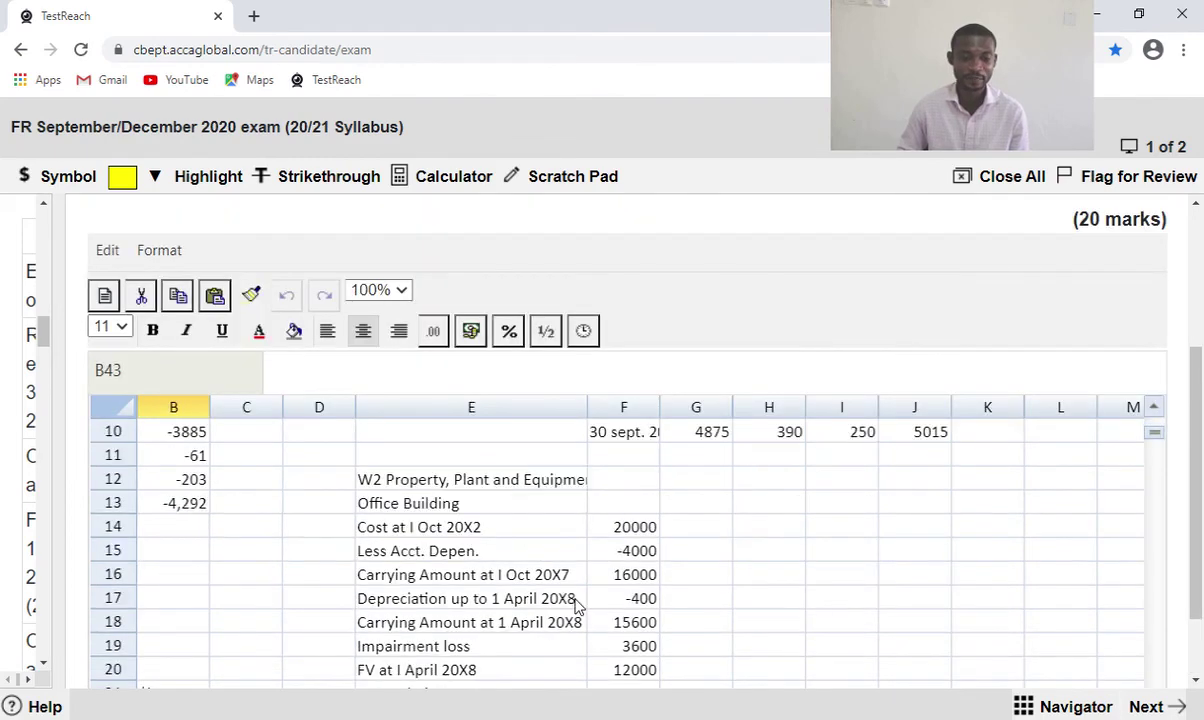
scroll(575, 606, "down", 5)
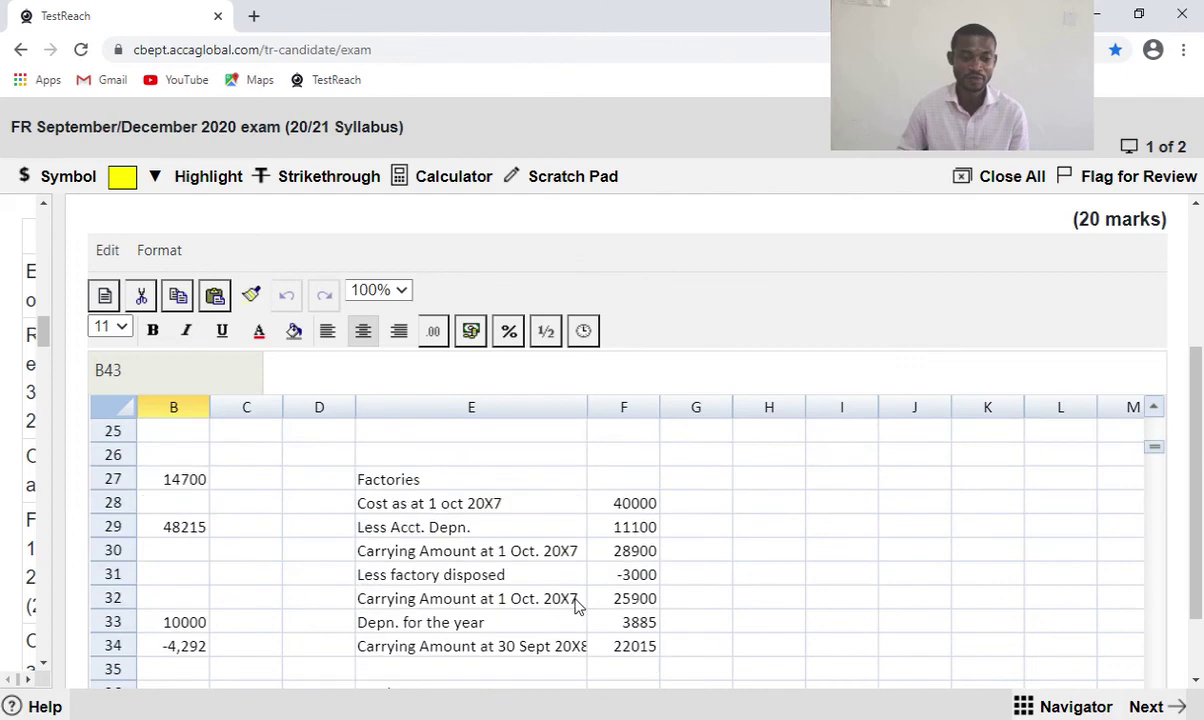
scroll(575, 606, "down", 3)
scroll(577, 606, "down", 3)
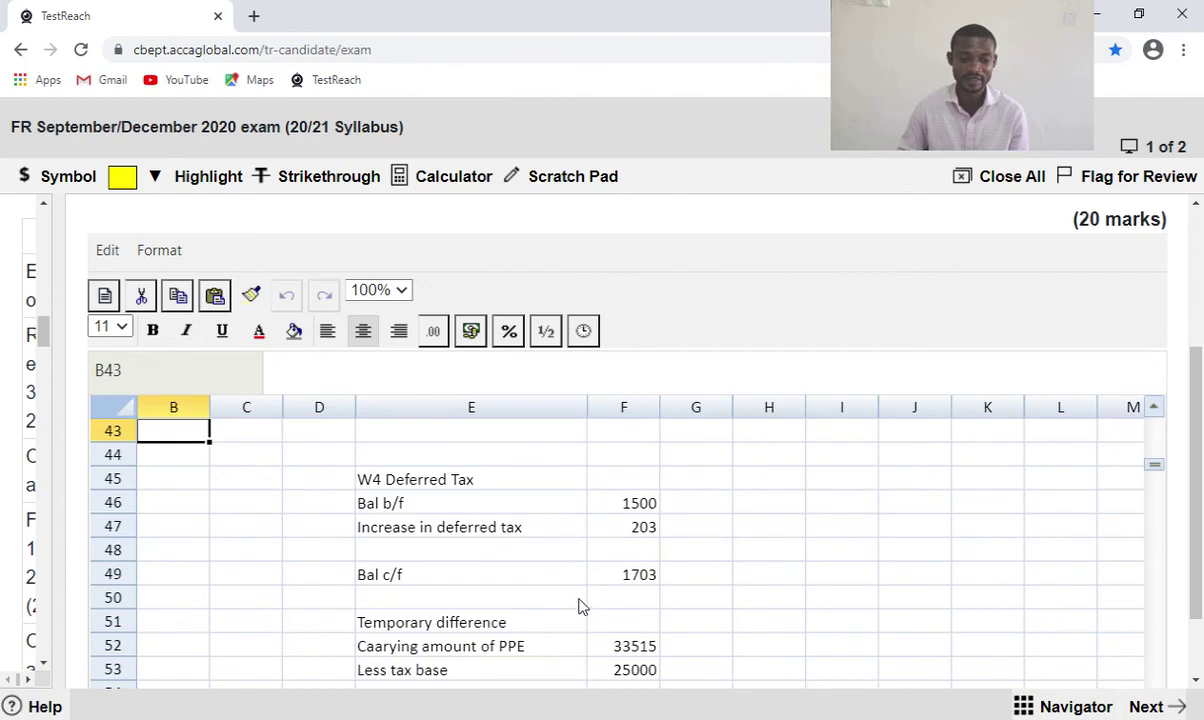
scroll(749, 571, "down", 1)
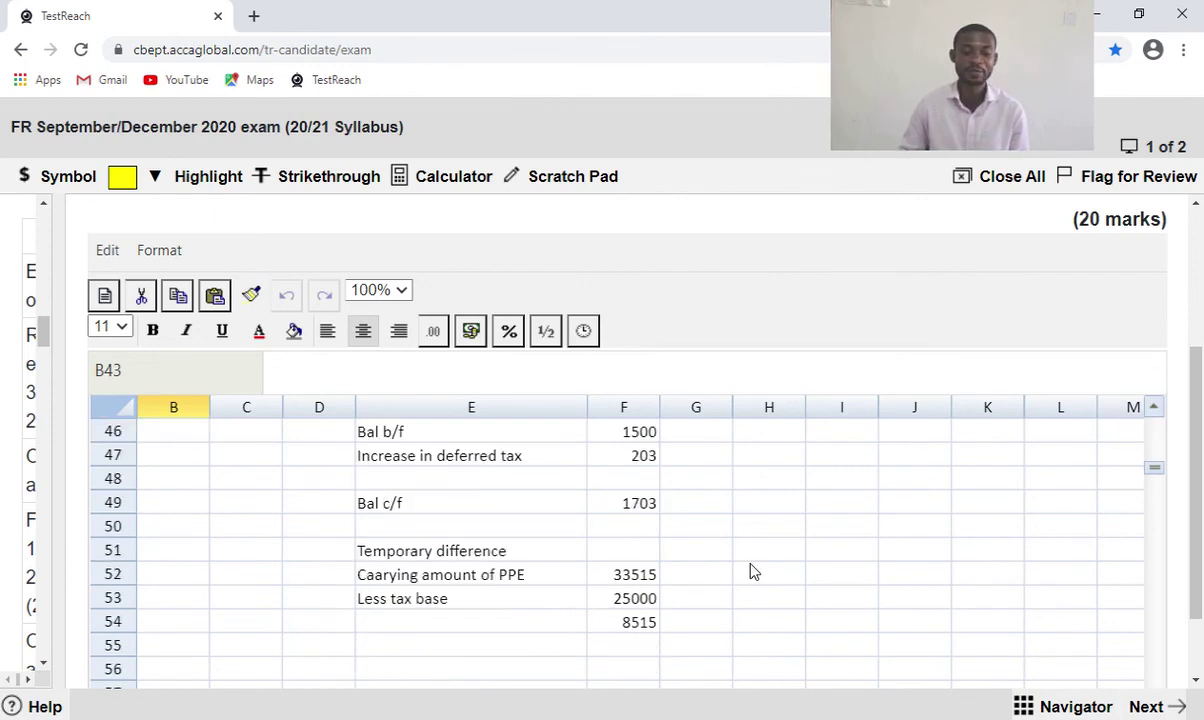